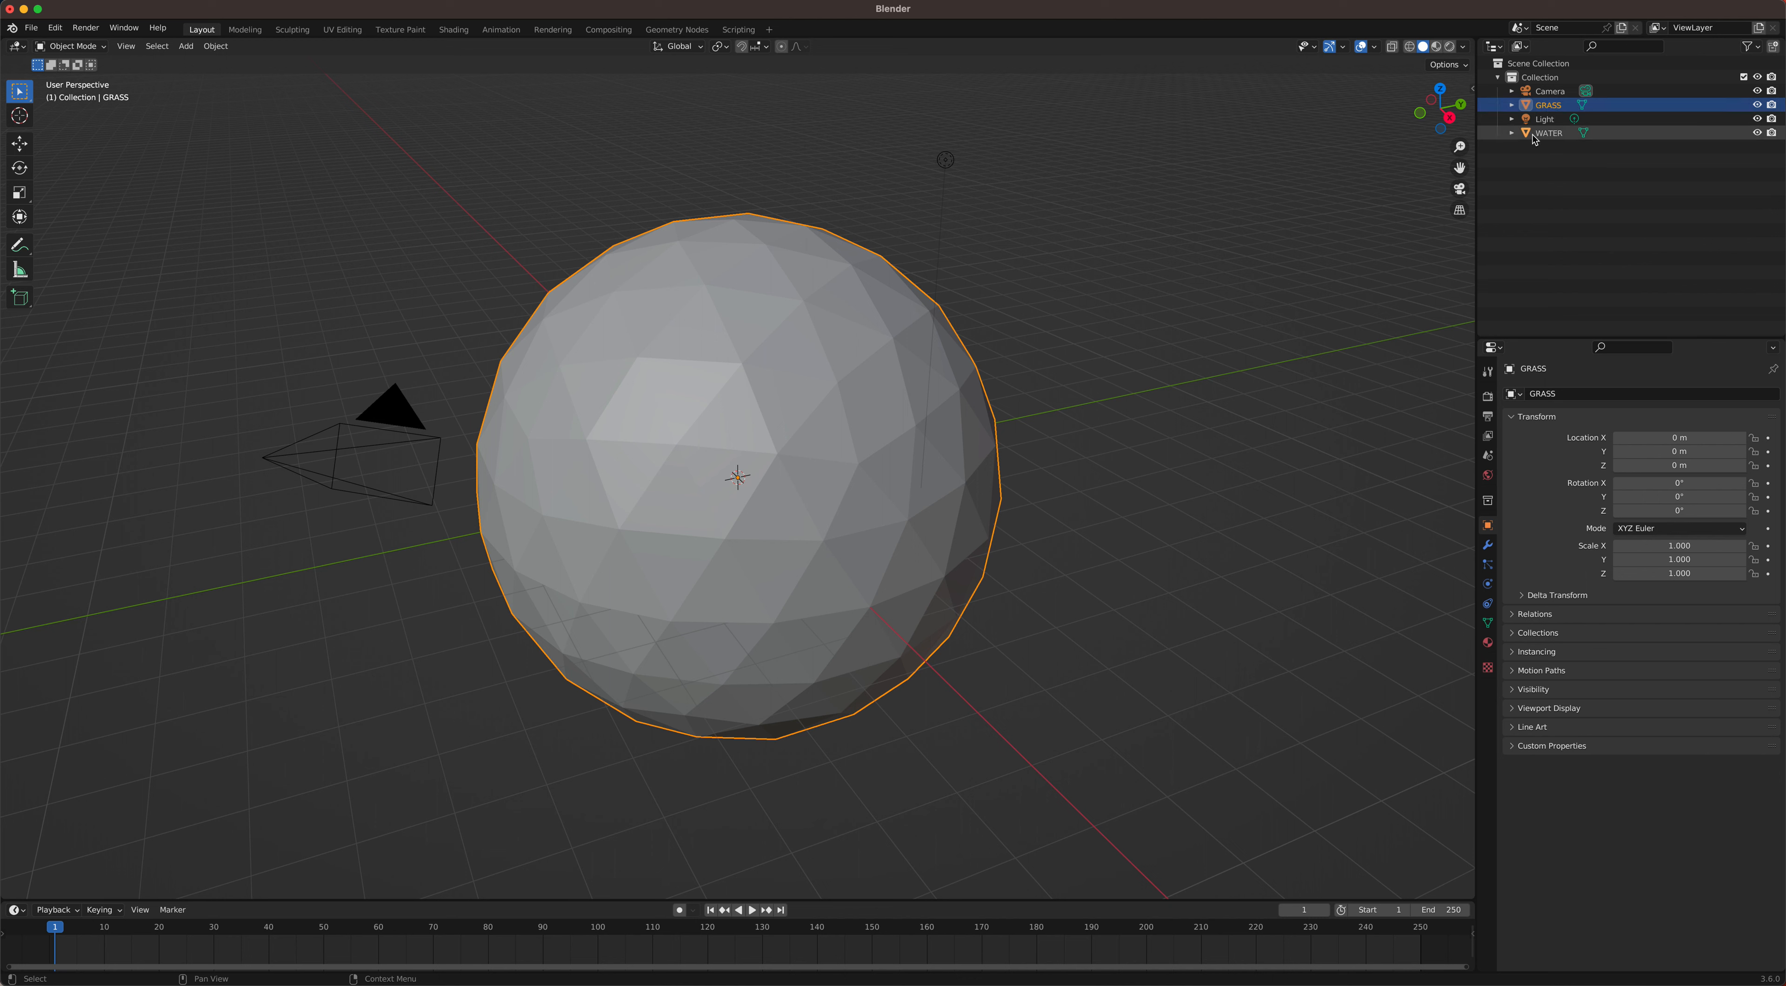
Step: Give the GRASS sphere a new material with a bright green base color
left_click(1548, 133)
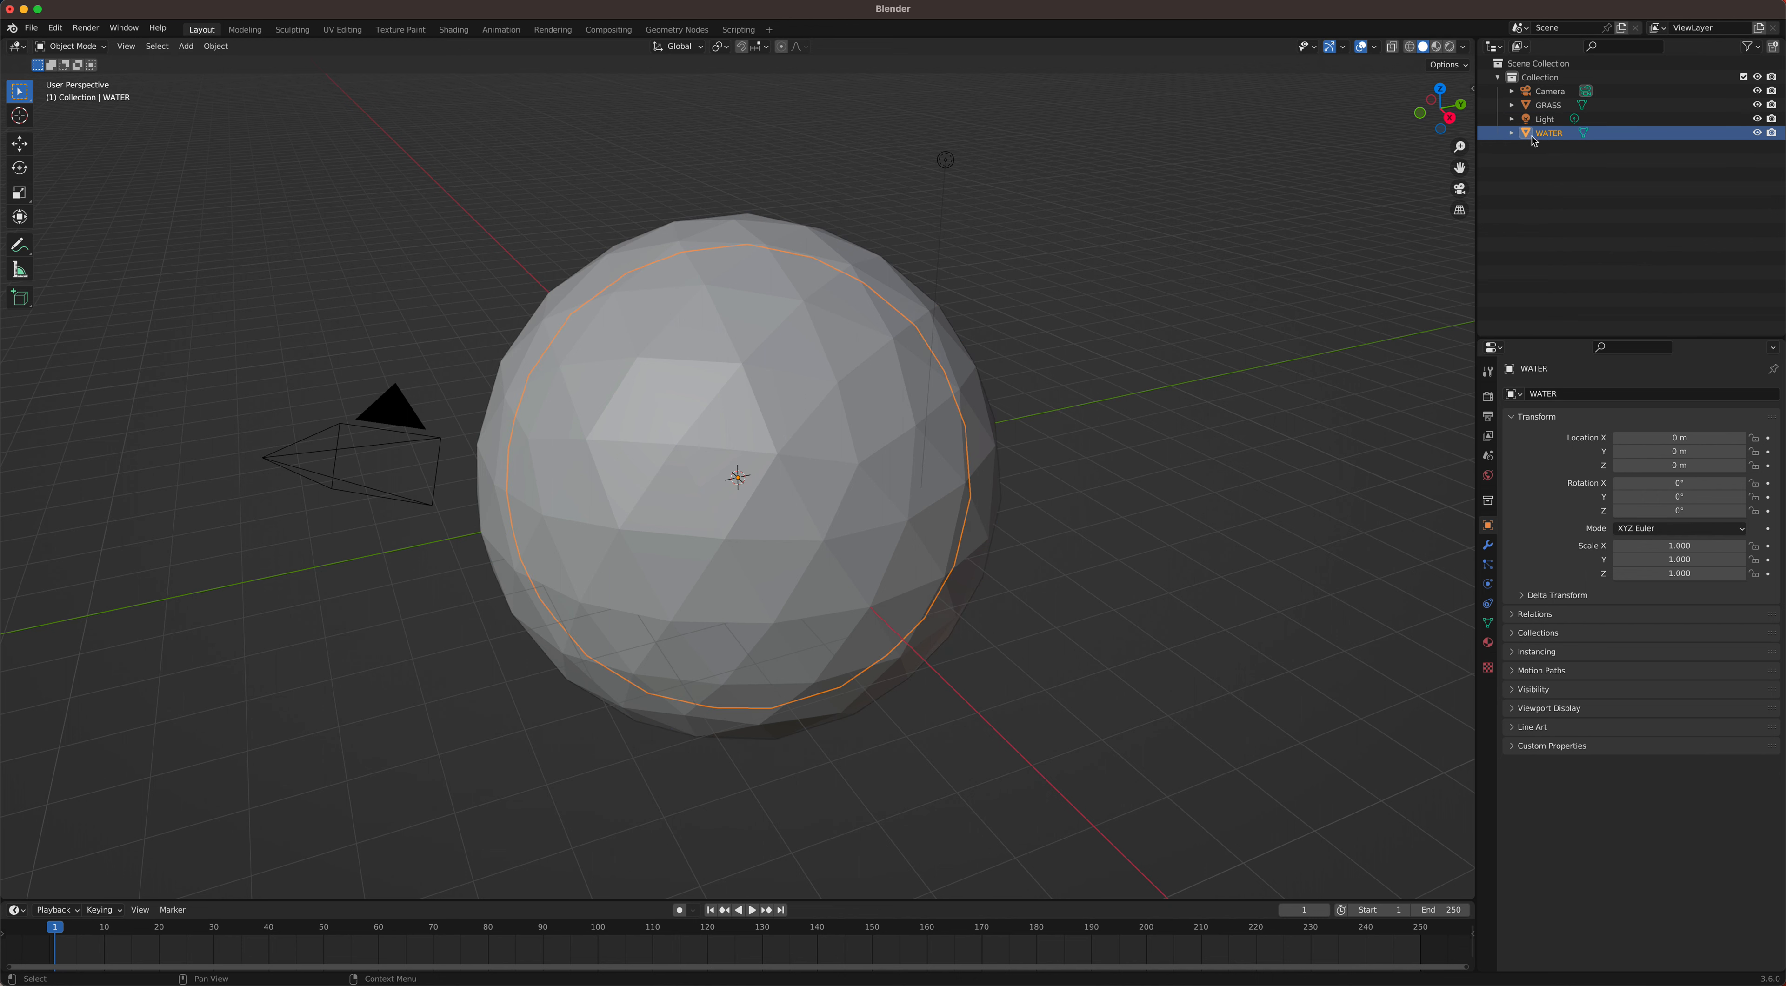
left_click(1551, 107)
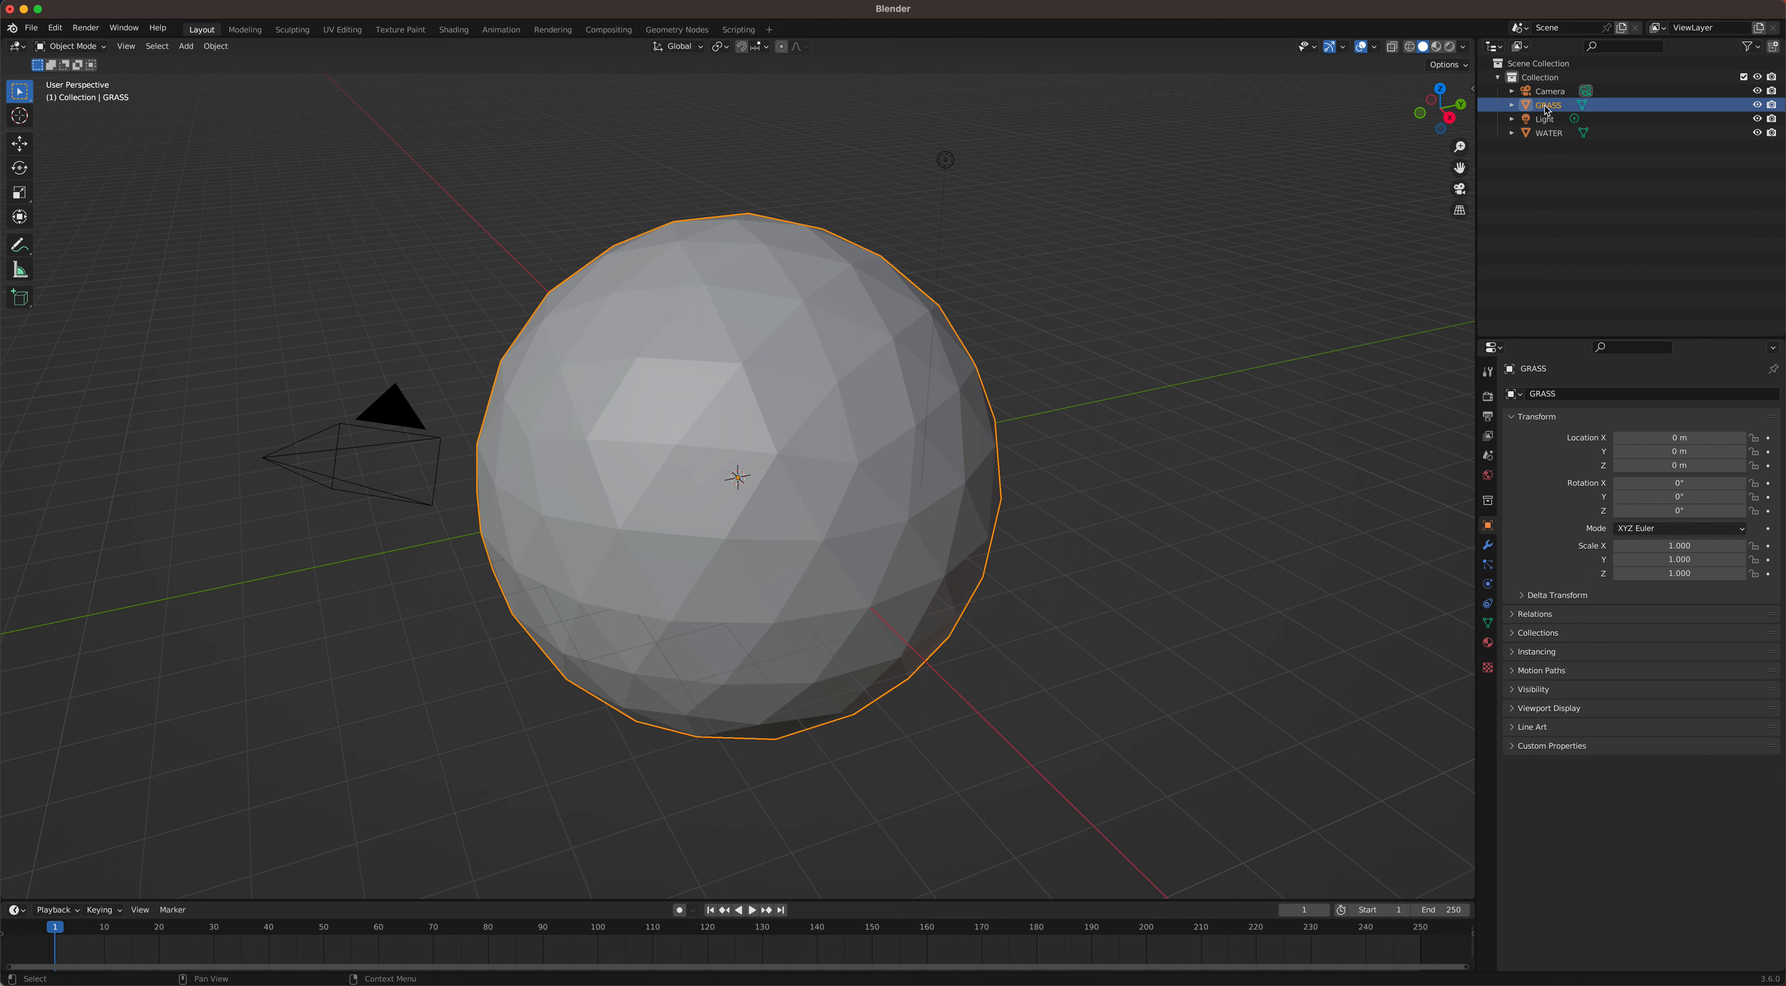
left_click(1485, 644)
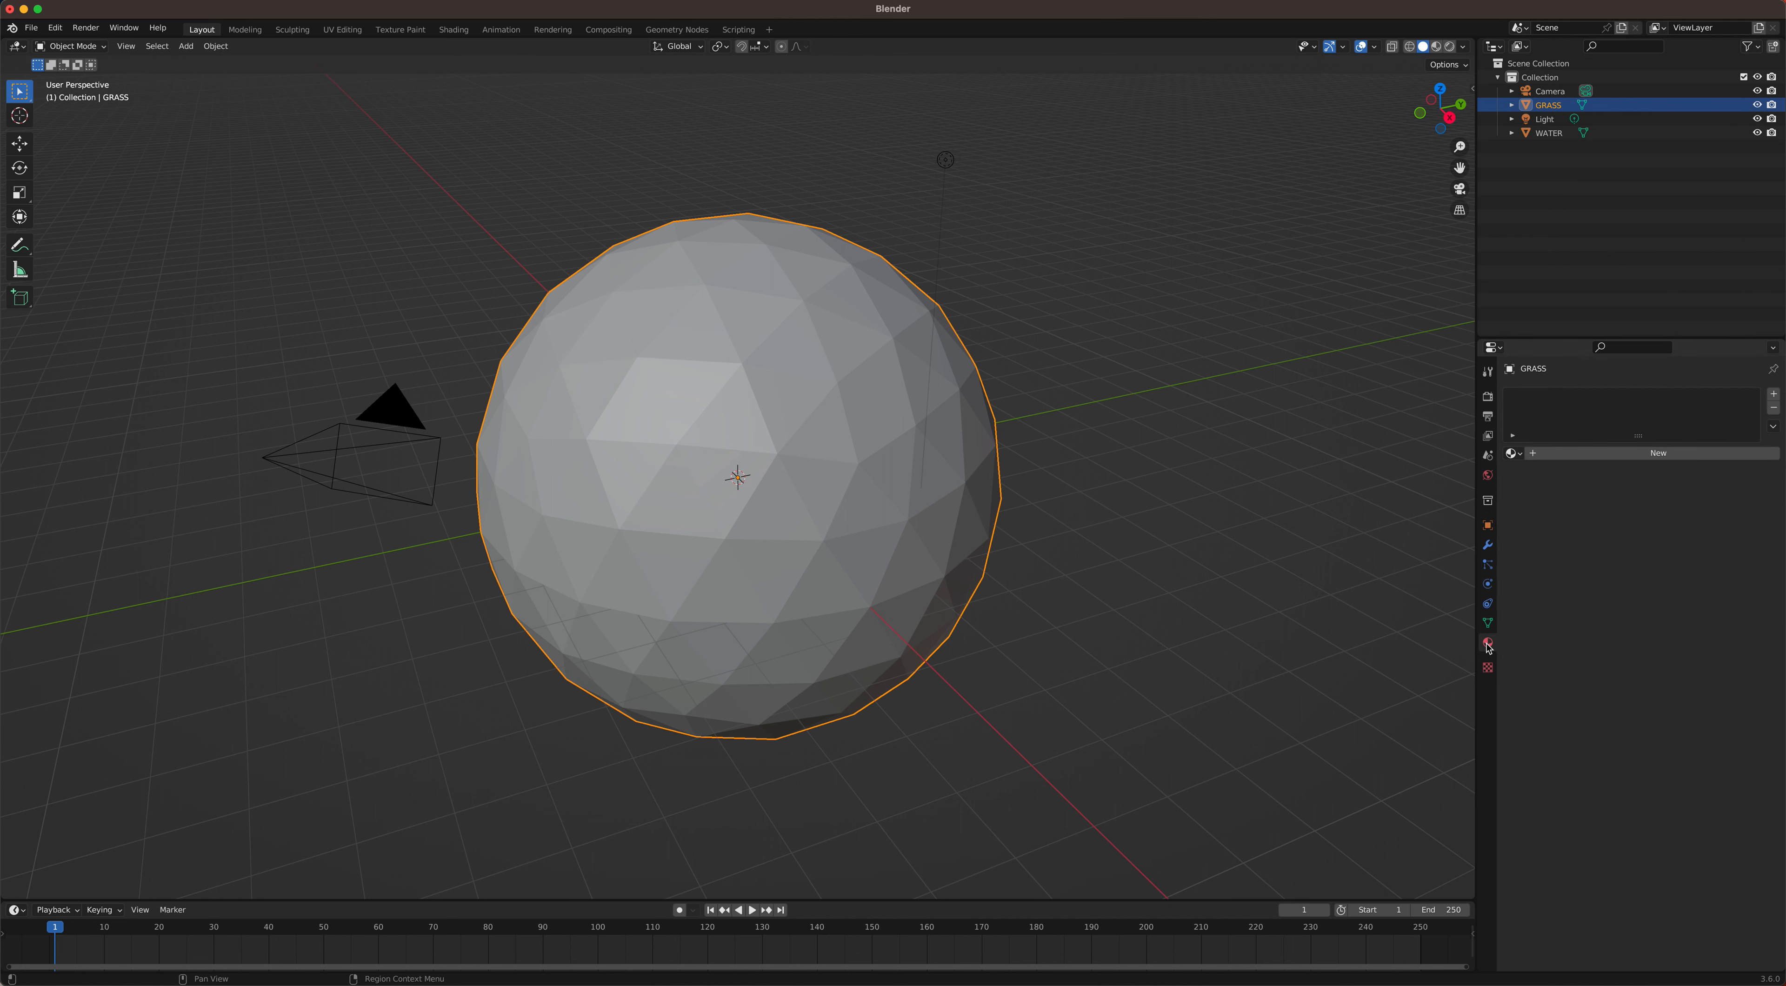
left_click(1569, 455)
left_click(1675, 601)
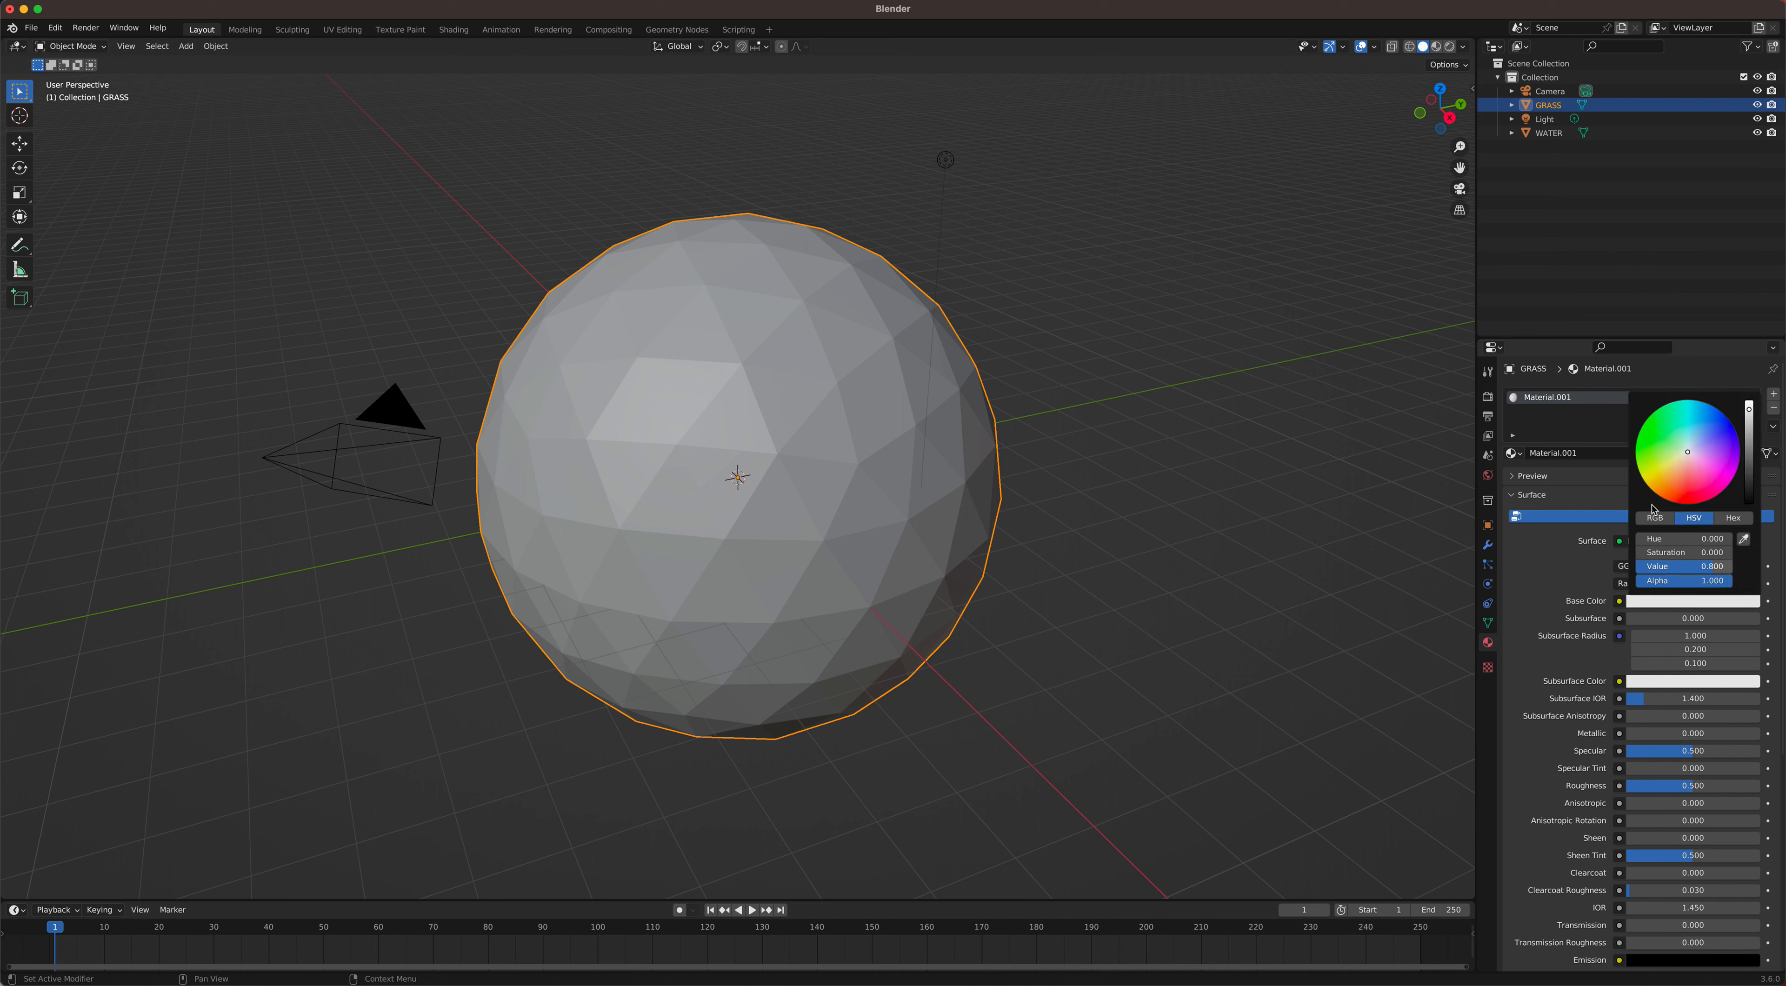
left_click(1663, 433)
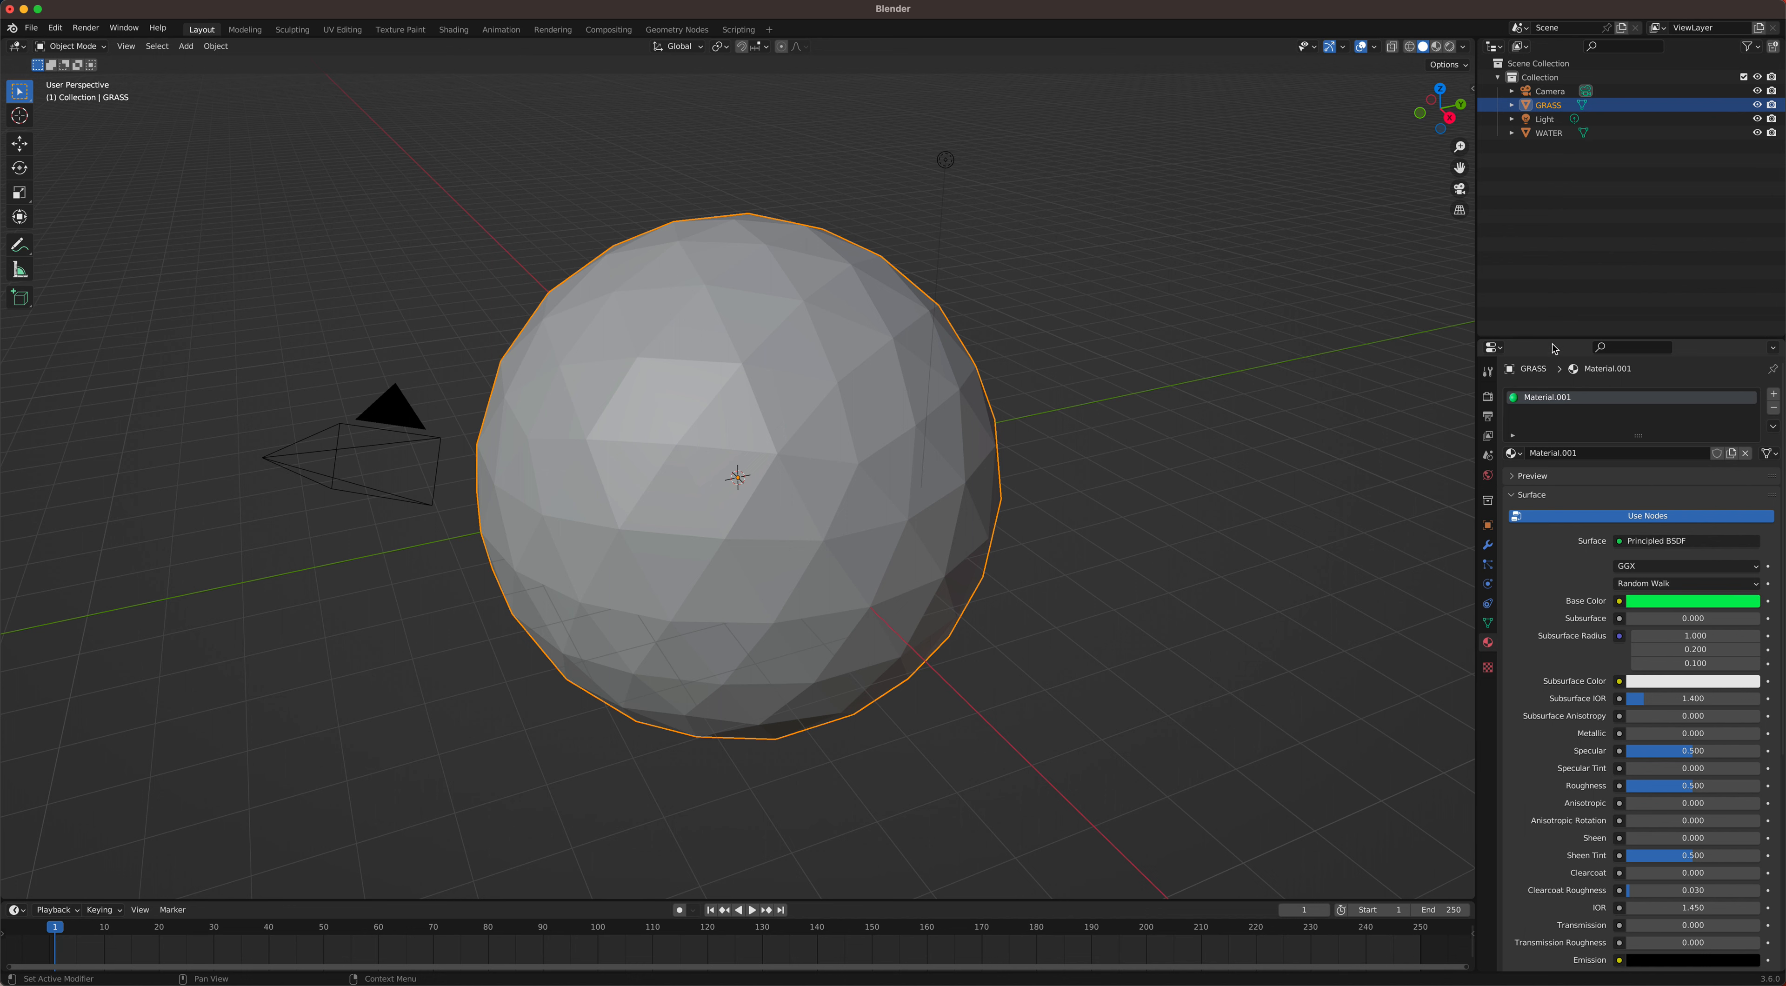
Step: Switch the viewport to rendered shading to preview the green material under the scene light
left_click(1437, 47)
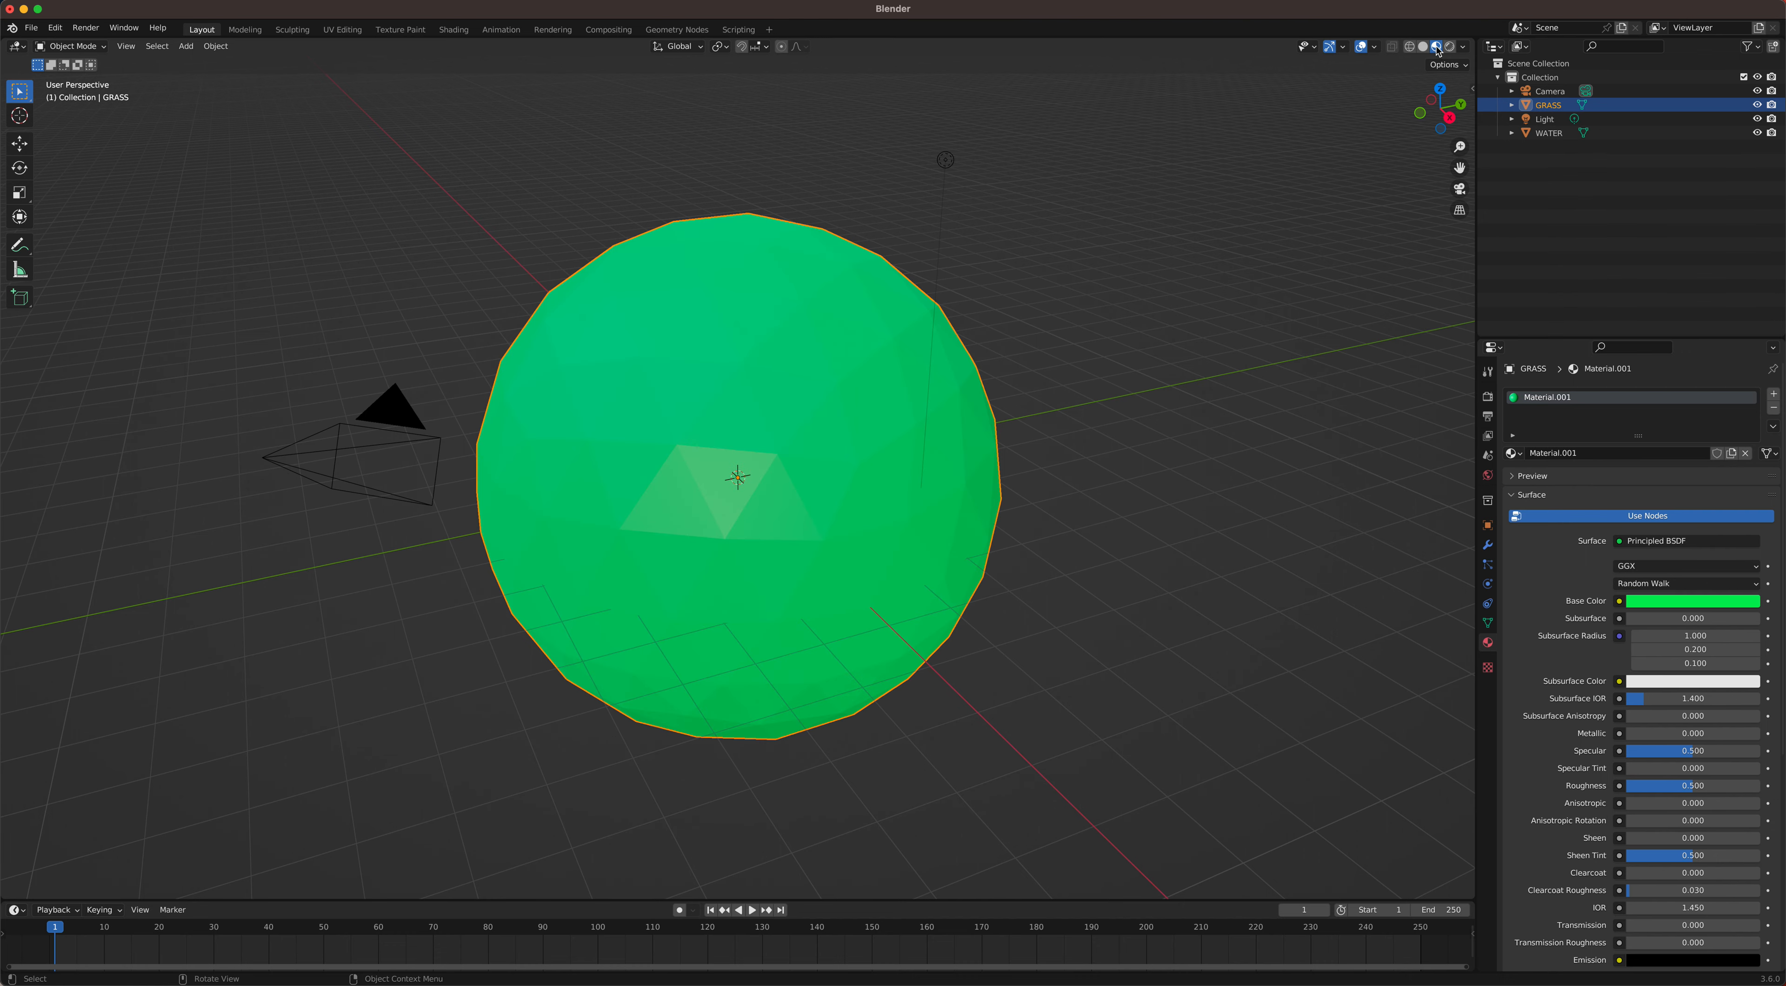
left_click(1448, 47)
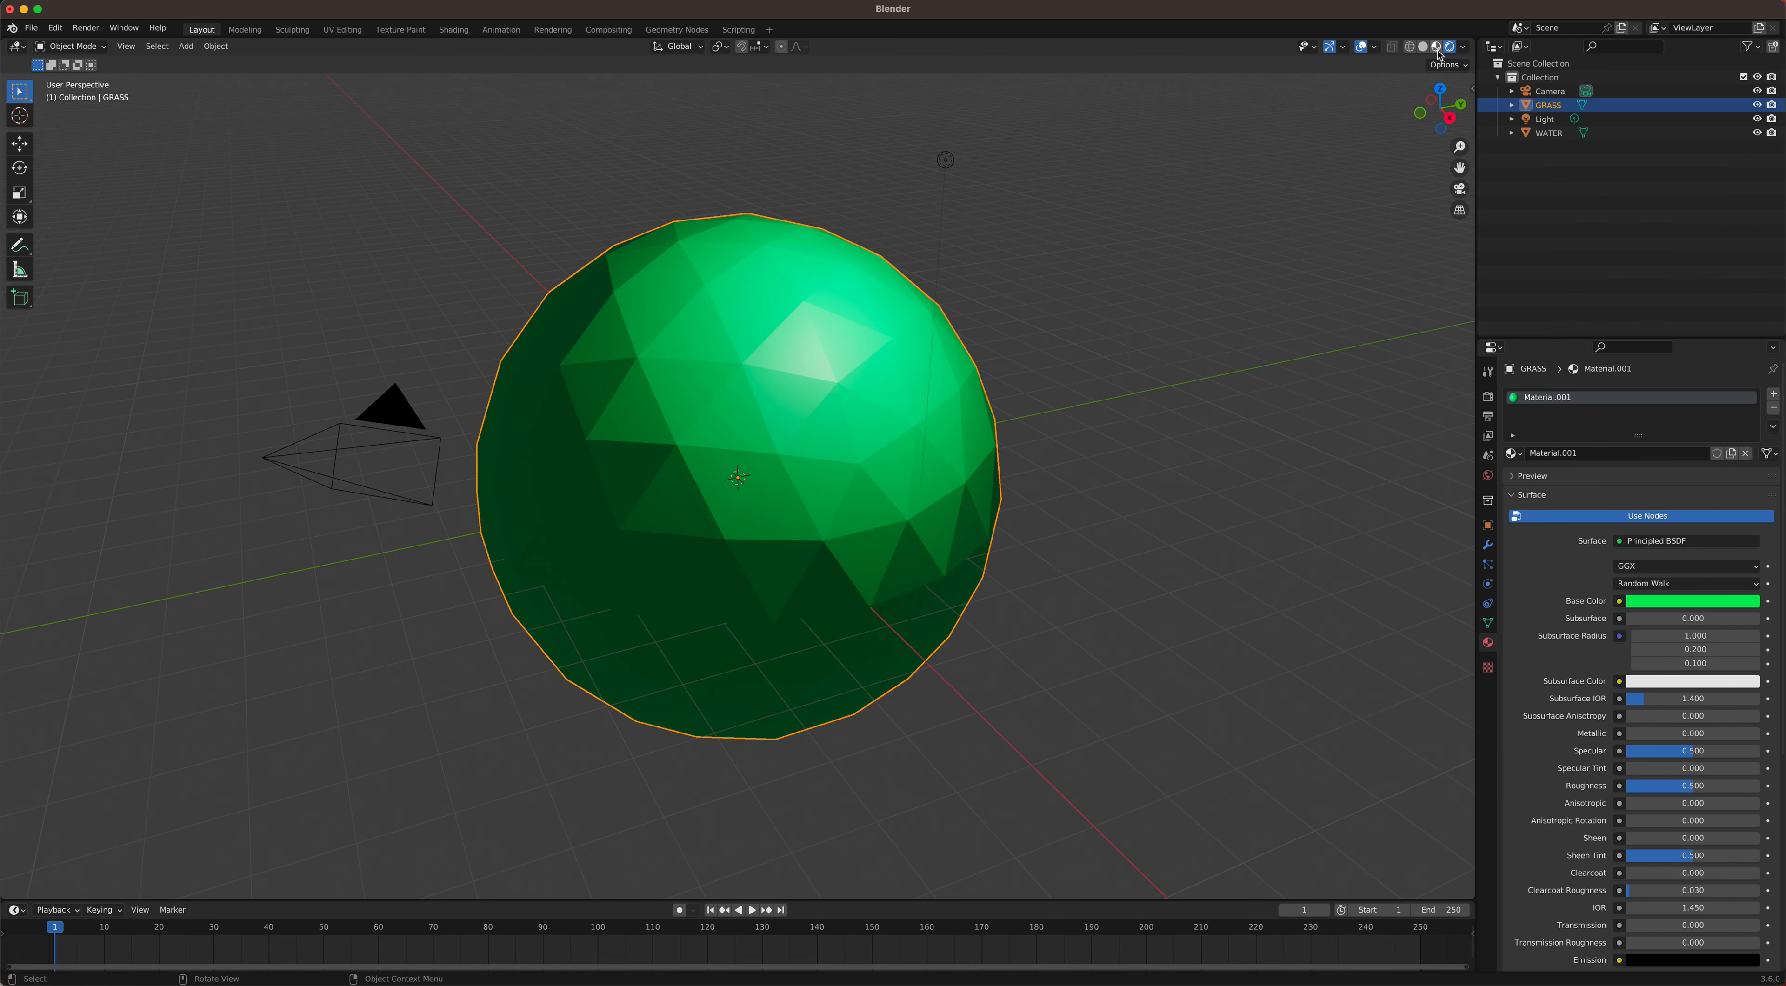
middle_click_drag(1177, 279, 1133, 279)
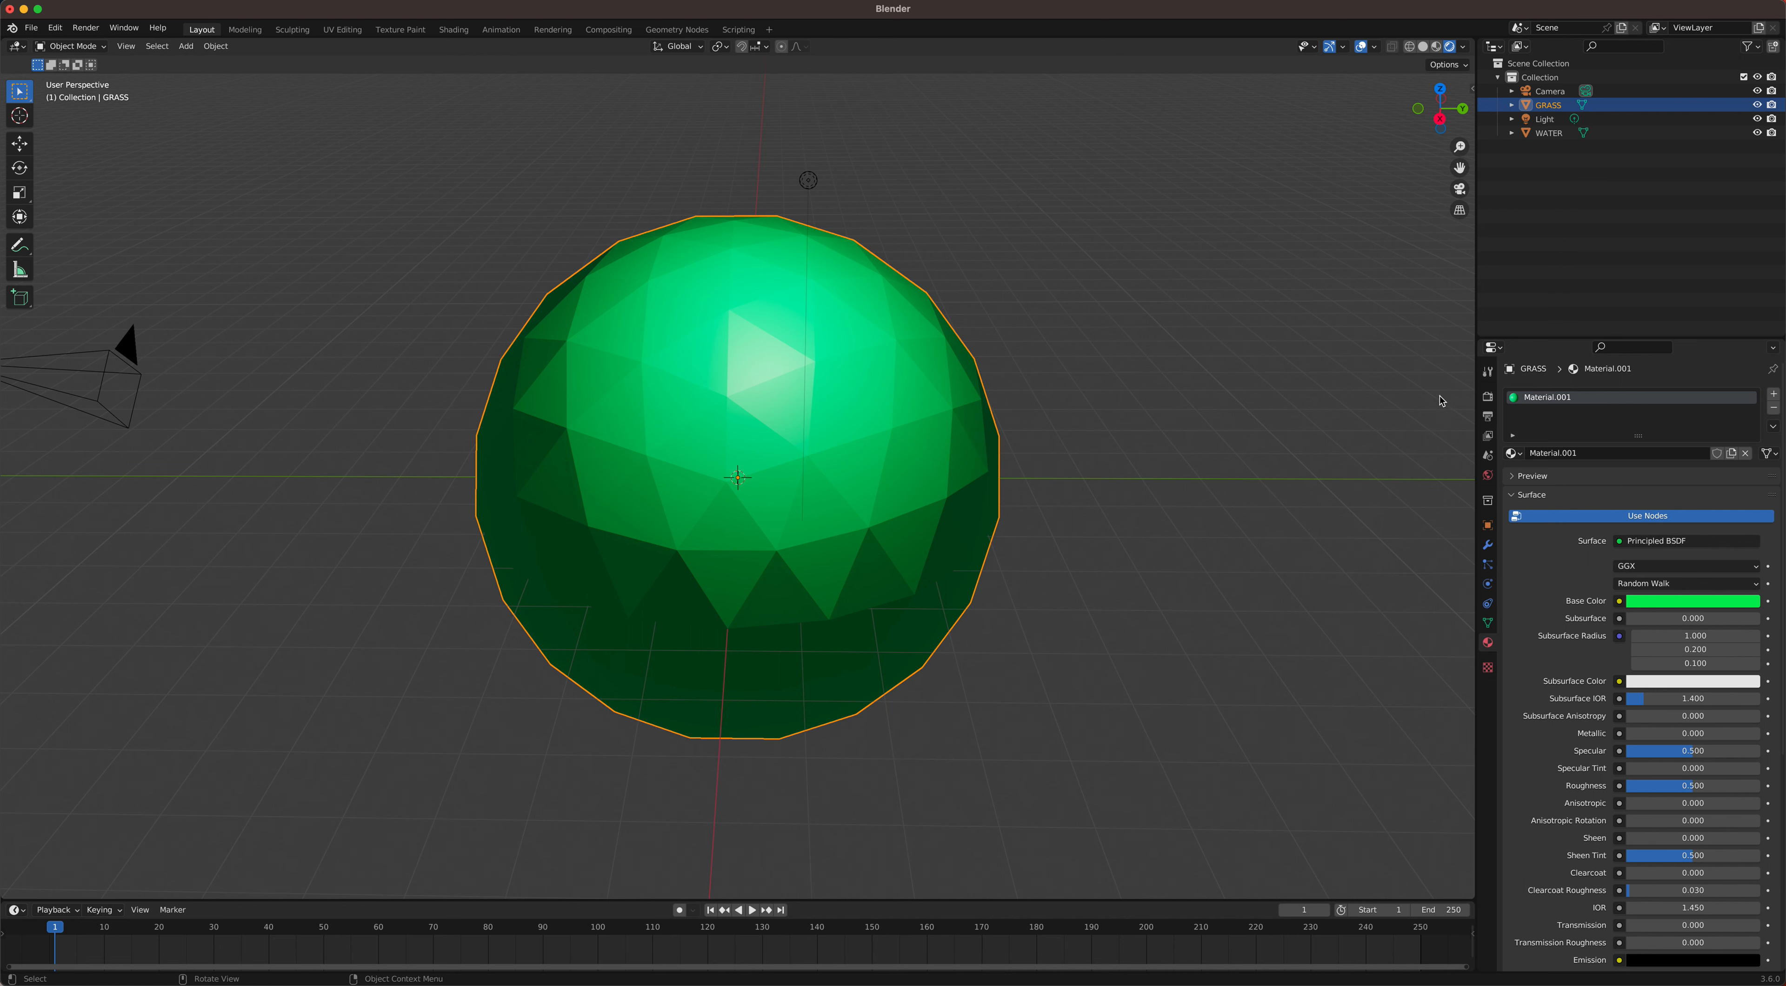
Step: Hide the GRASS sphere and give WATER a new light blue material with specular 0 and roughness 1
left_click(1758, 105)
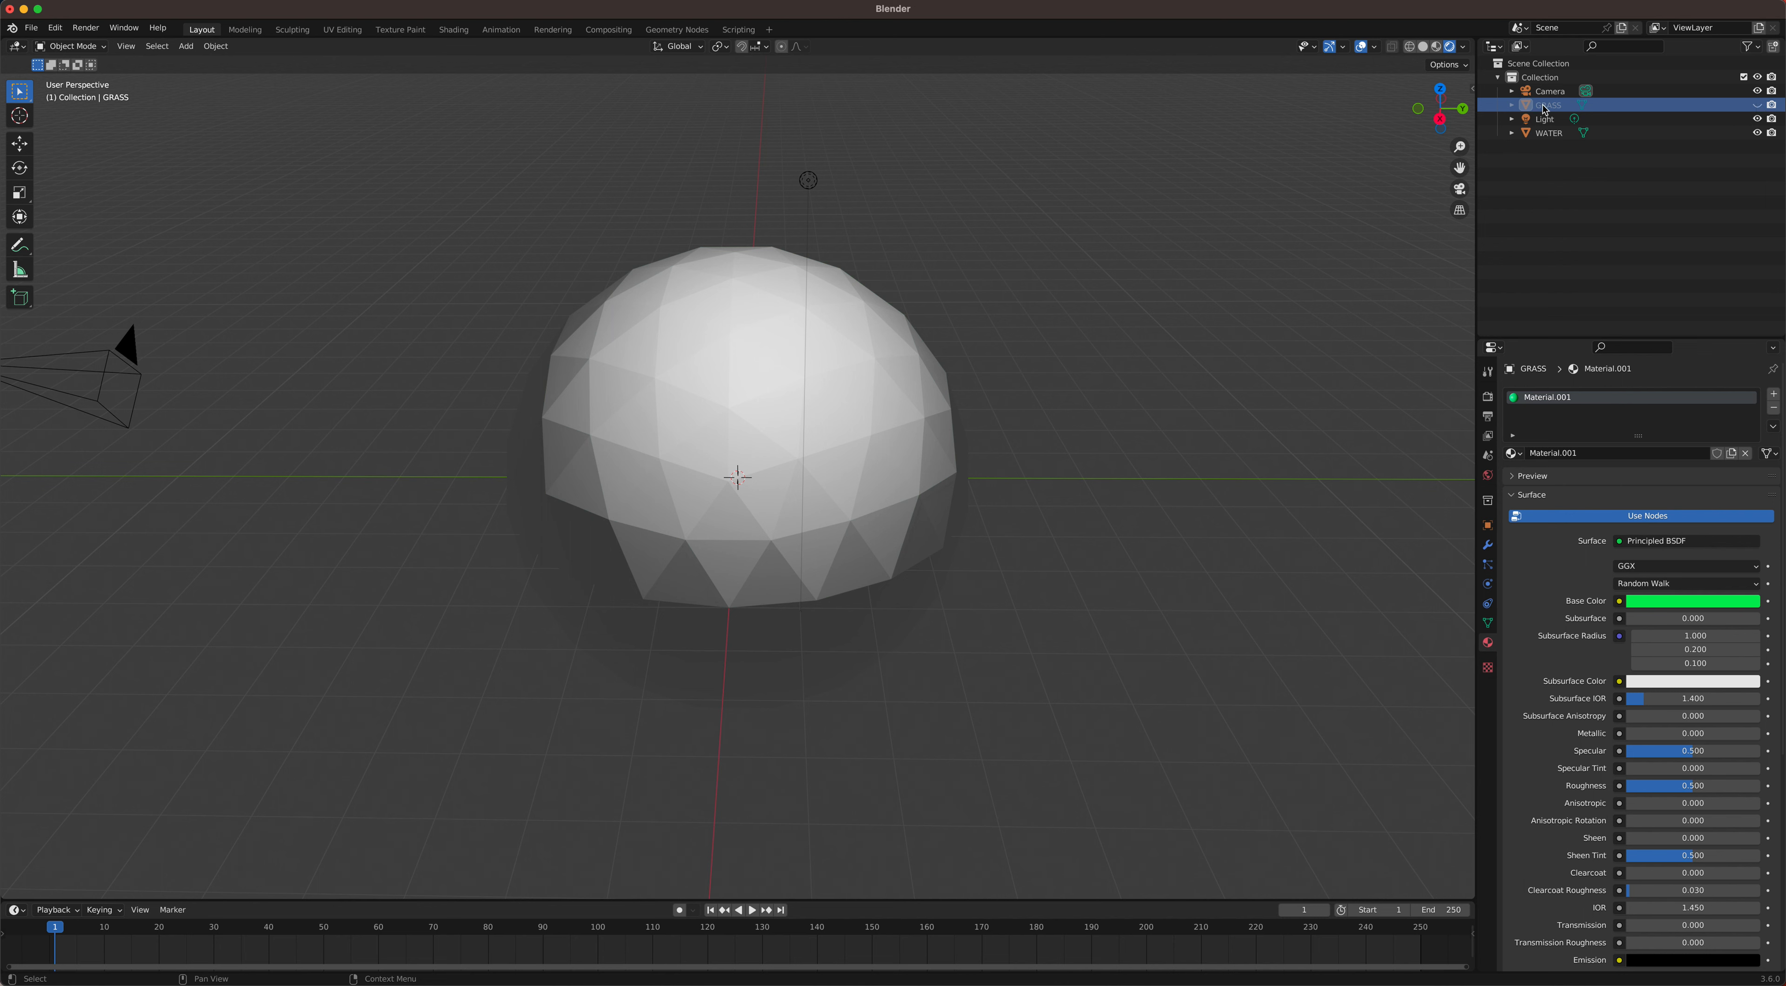
left_click(1553, 133)
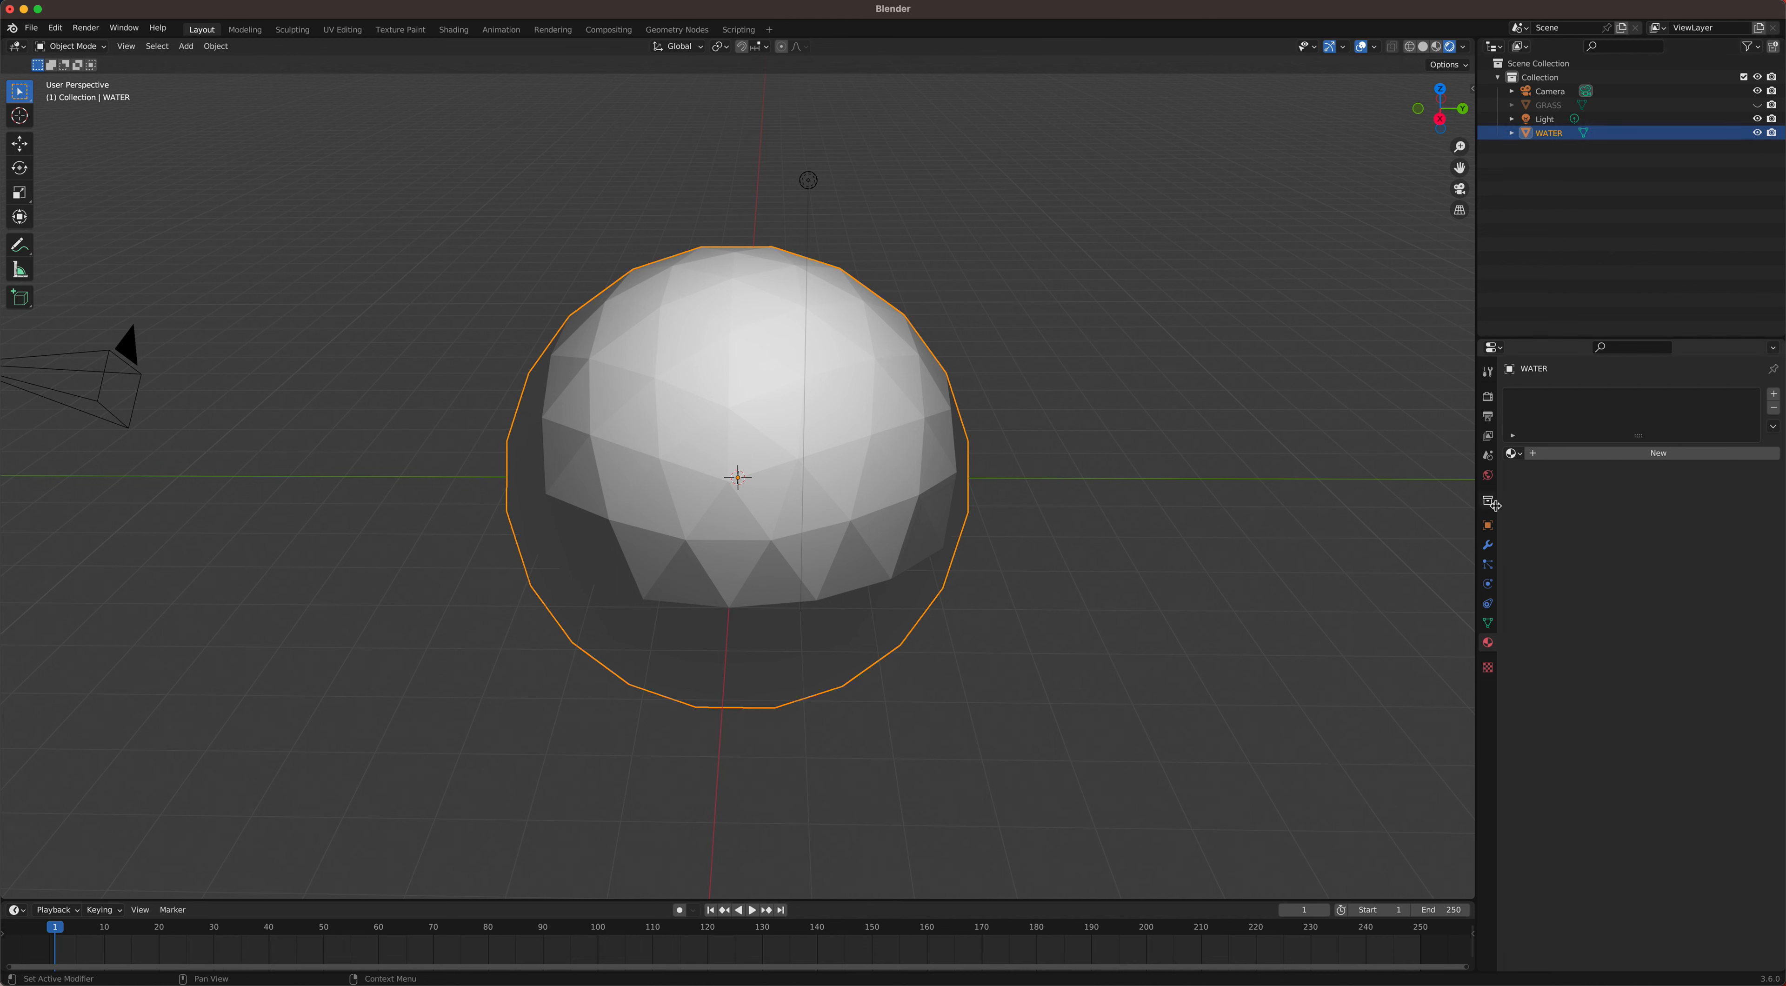
left_click(1577, 457)
left_click(1703, 604)
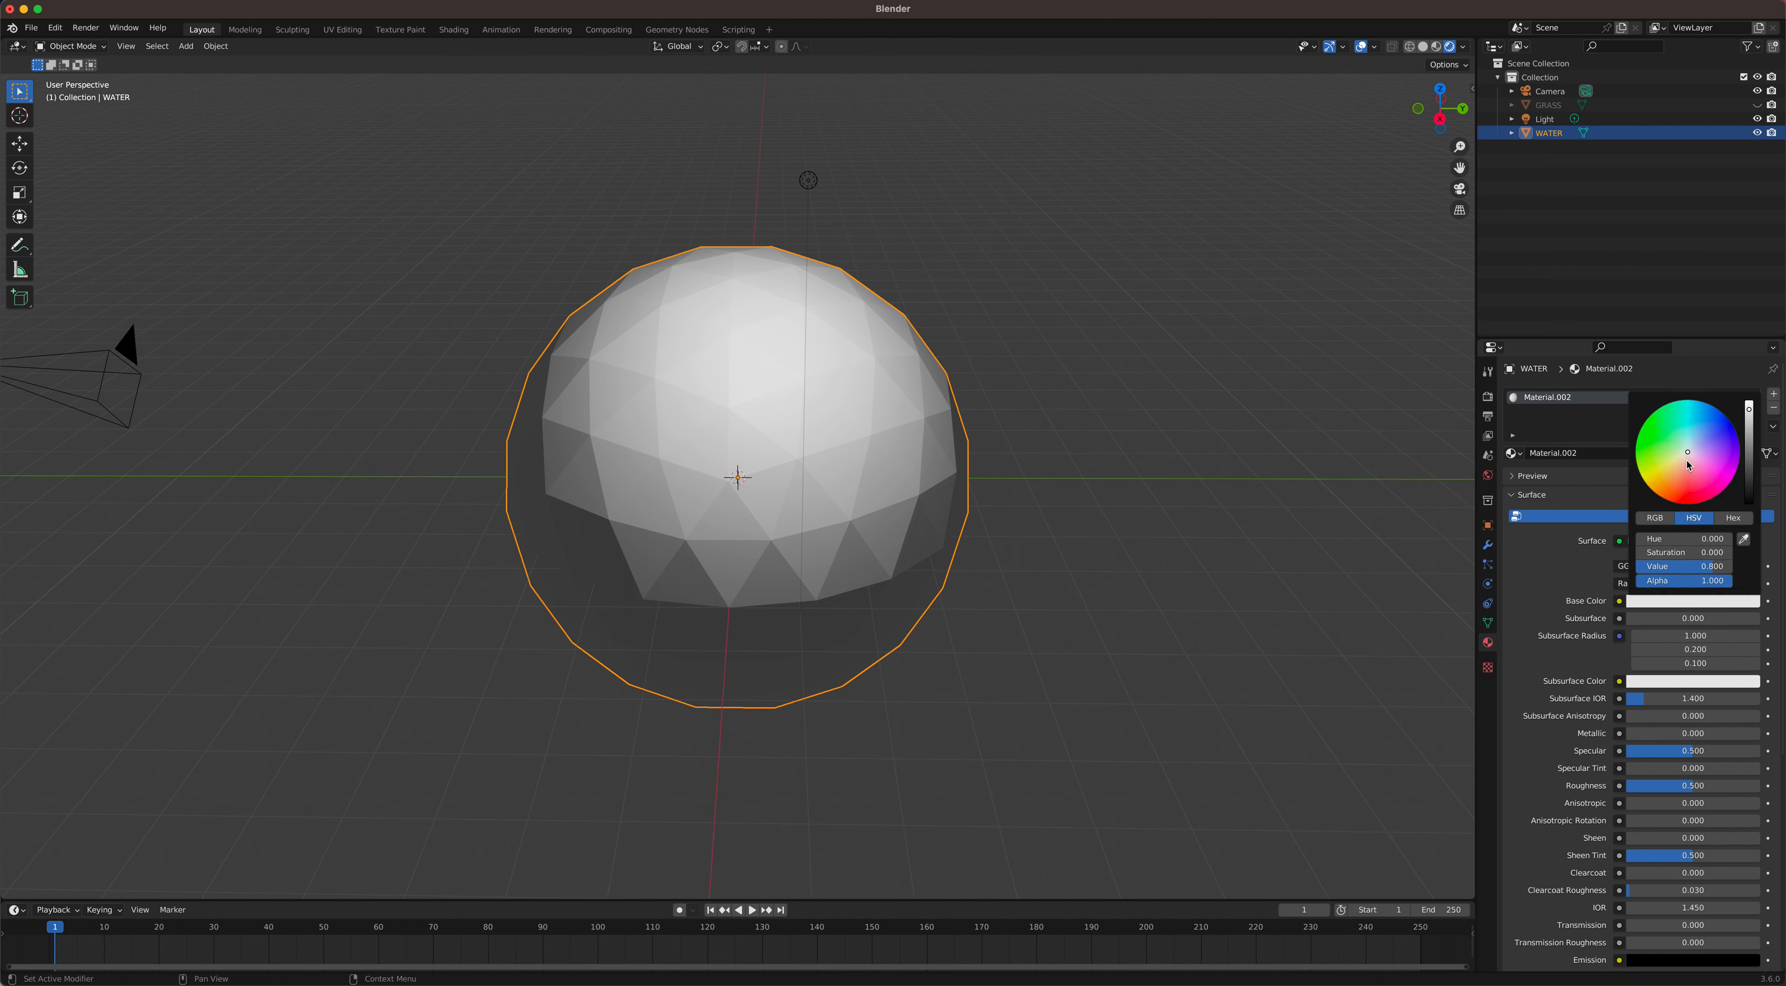
left_click(1696, 436)
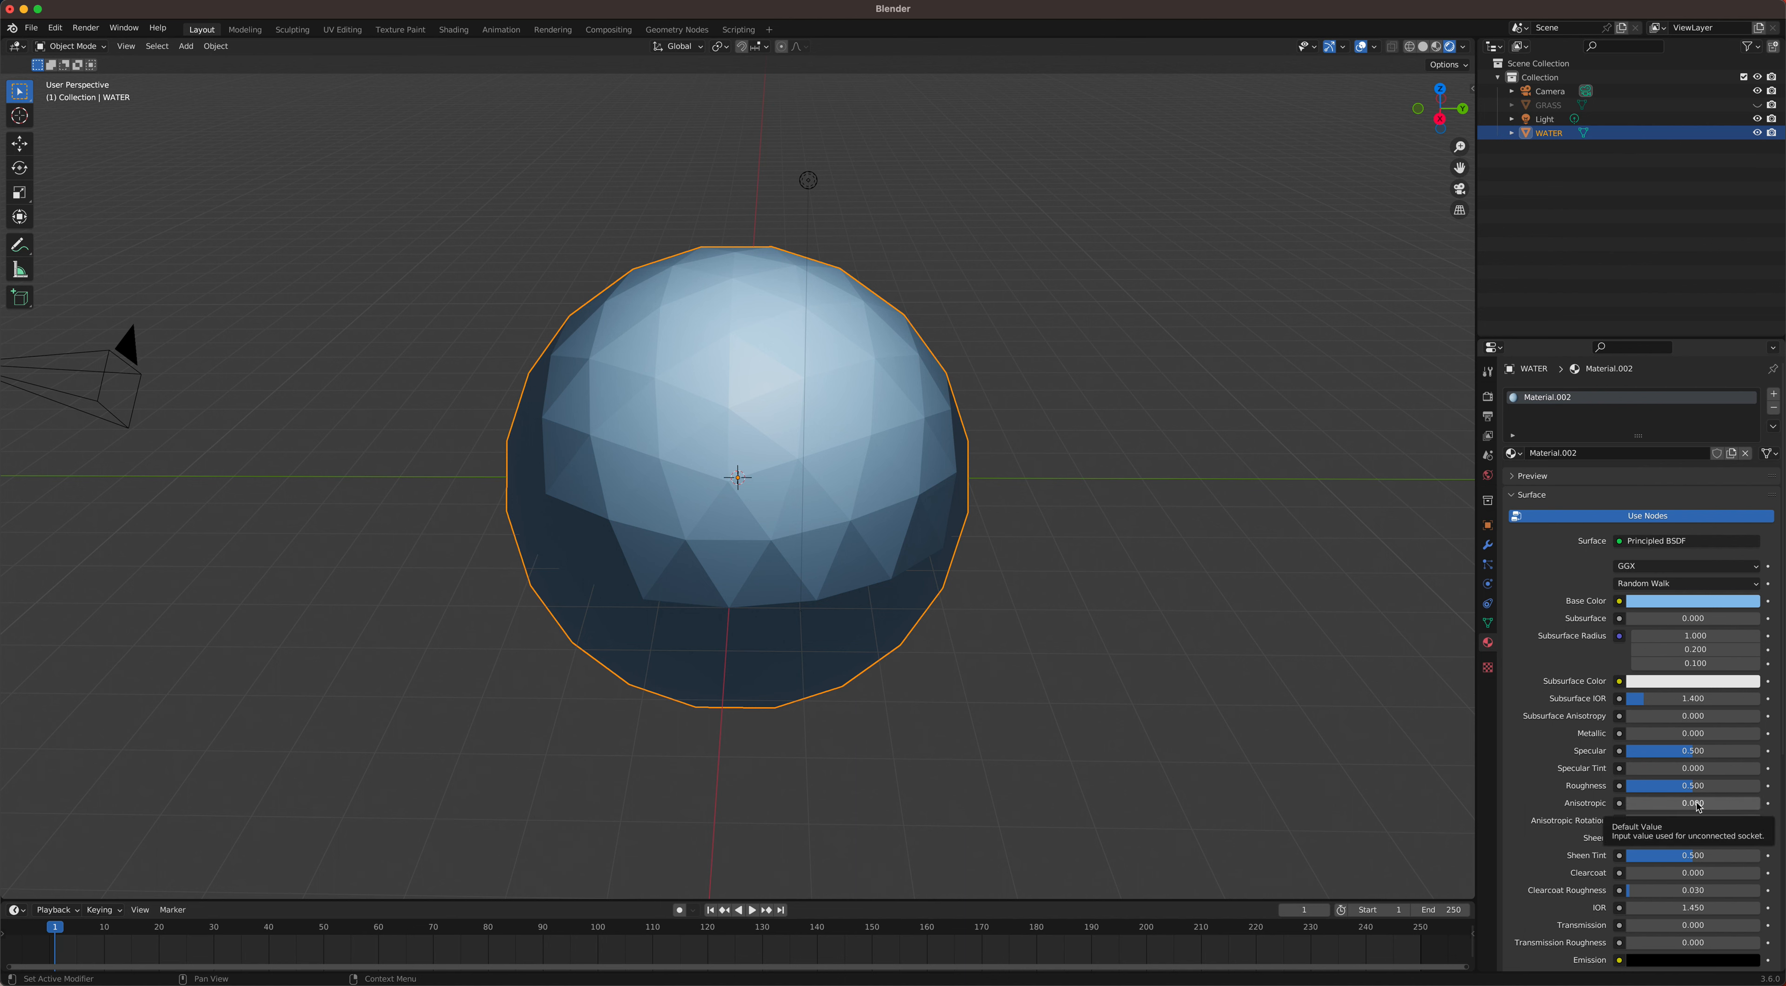
left_click_drag(1689, 788, 1630, 756)
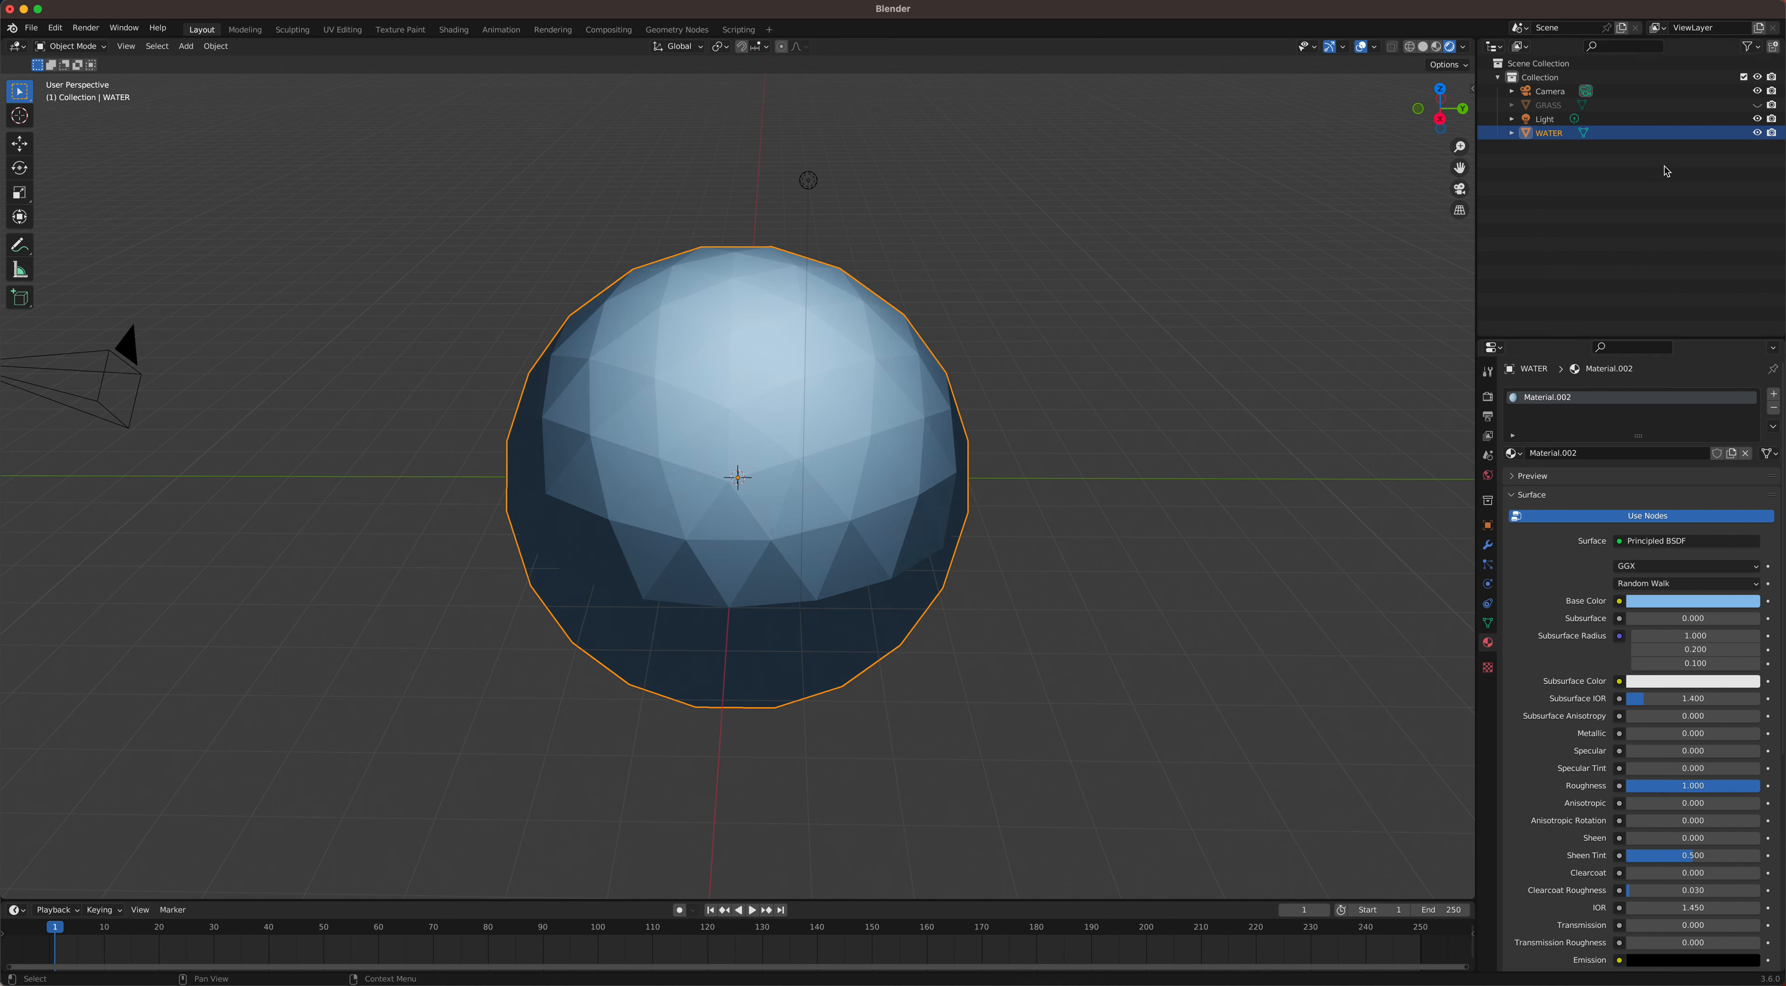
Step: Show the GRASS sphere again and set its material's specular to 0 and roughness to 1
left_click(1745, 105)
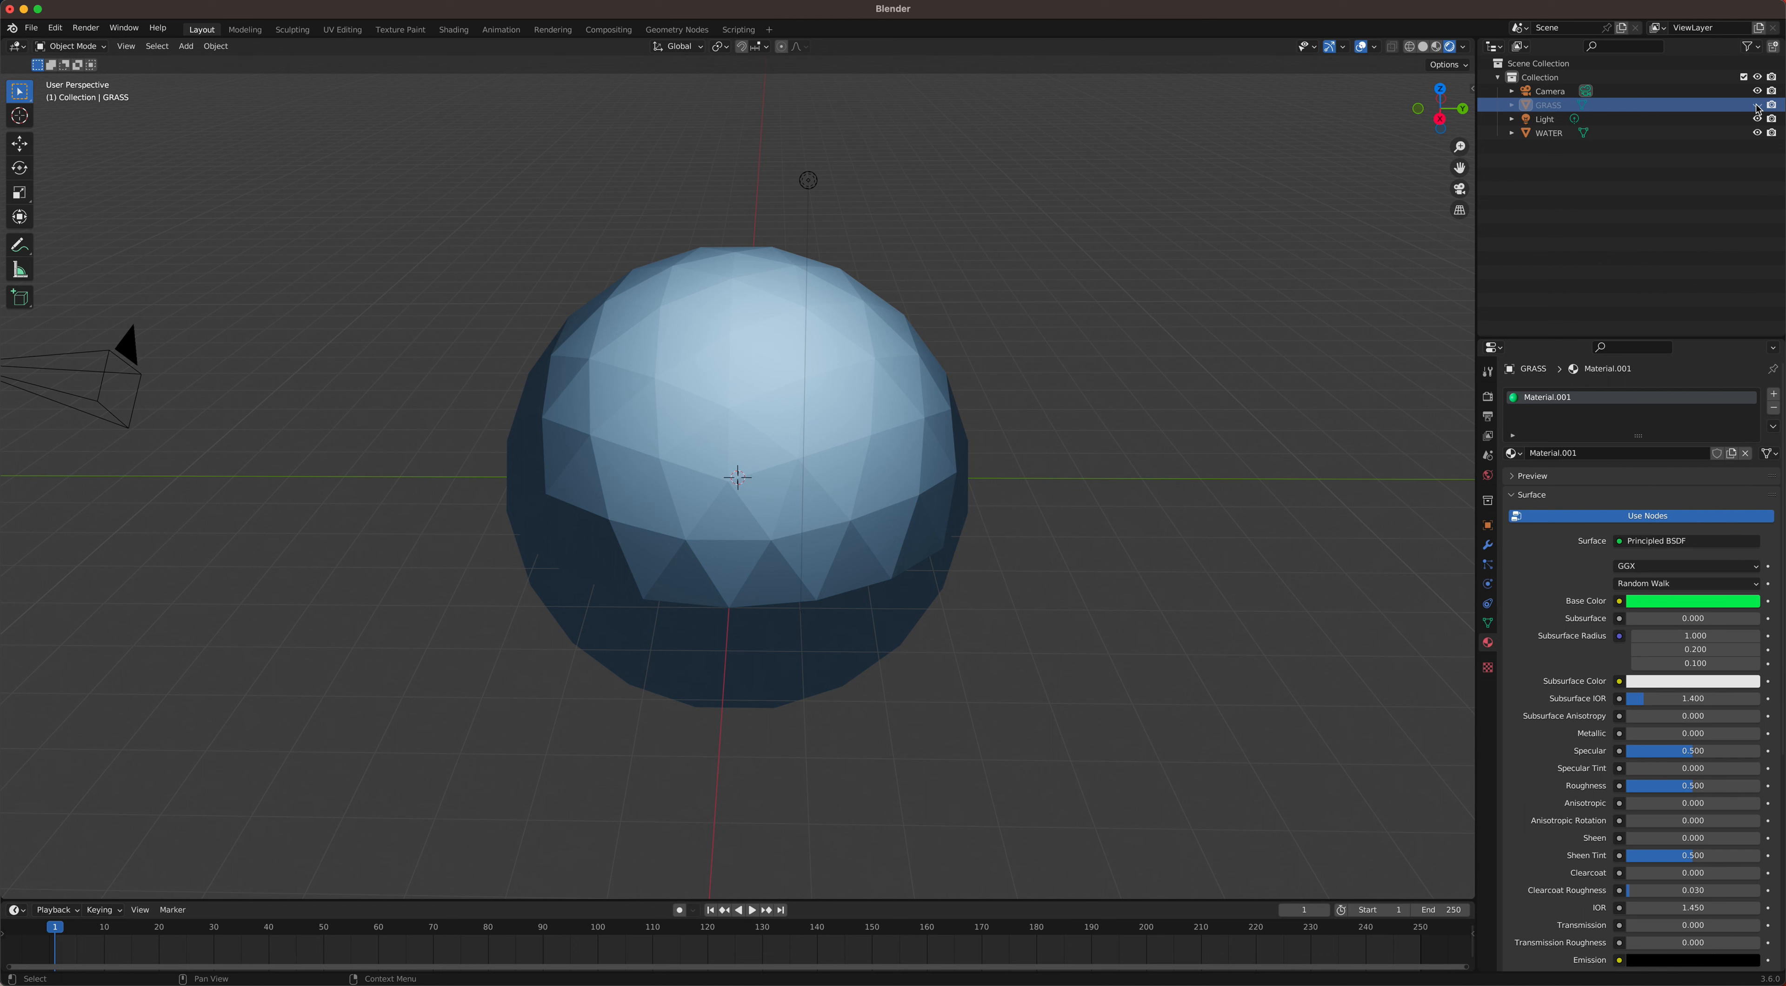
left_click(1757, 105)
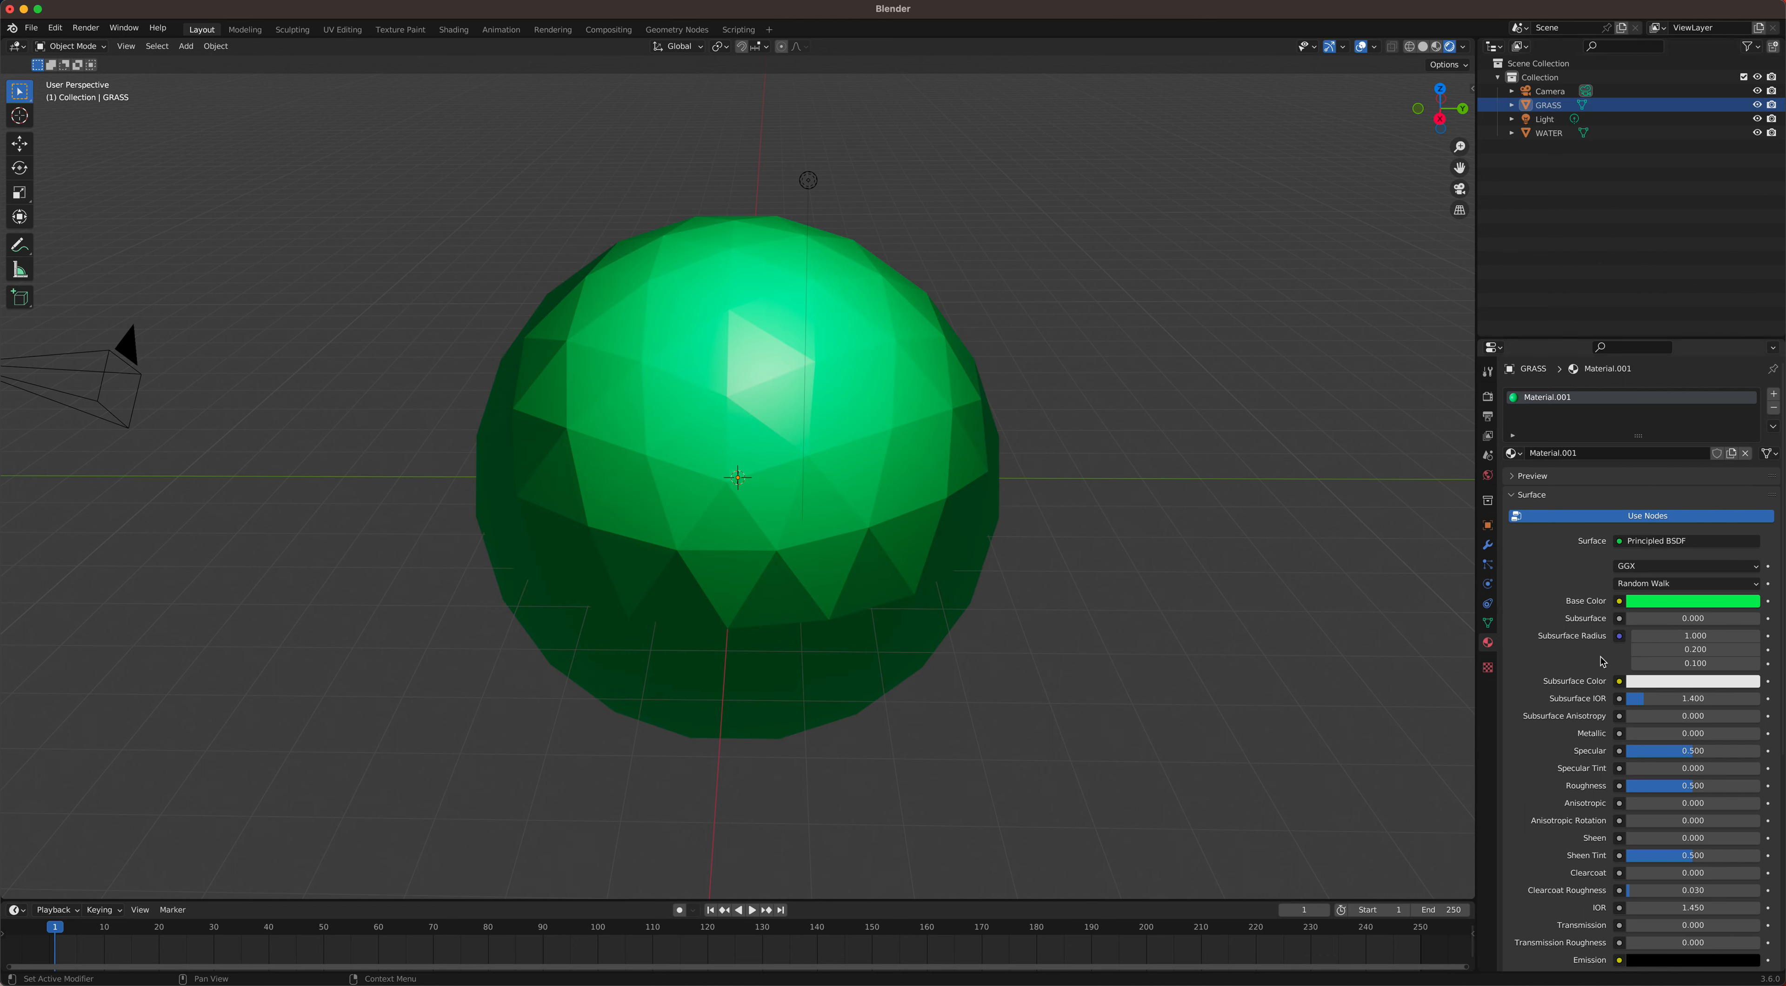
left_click_drag(1680, 751, 1747, 785)
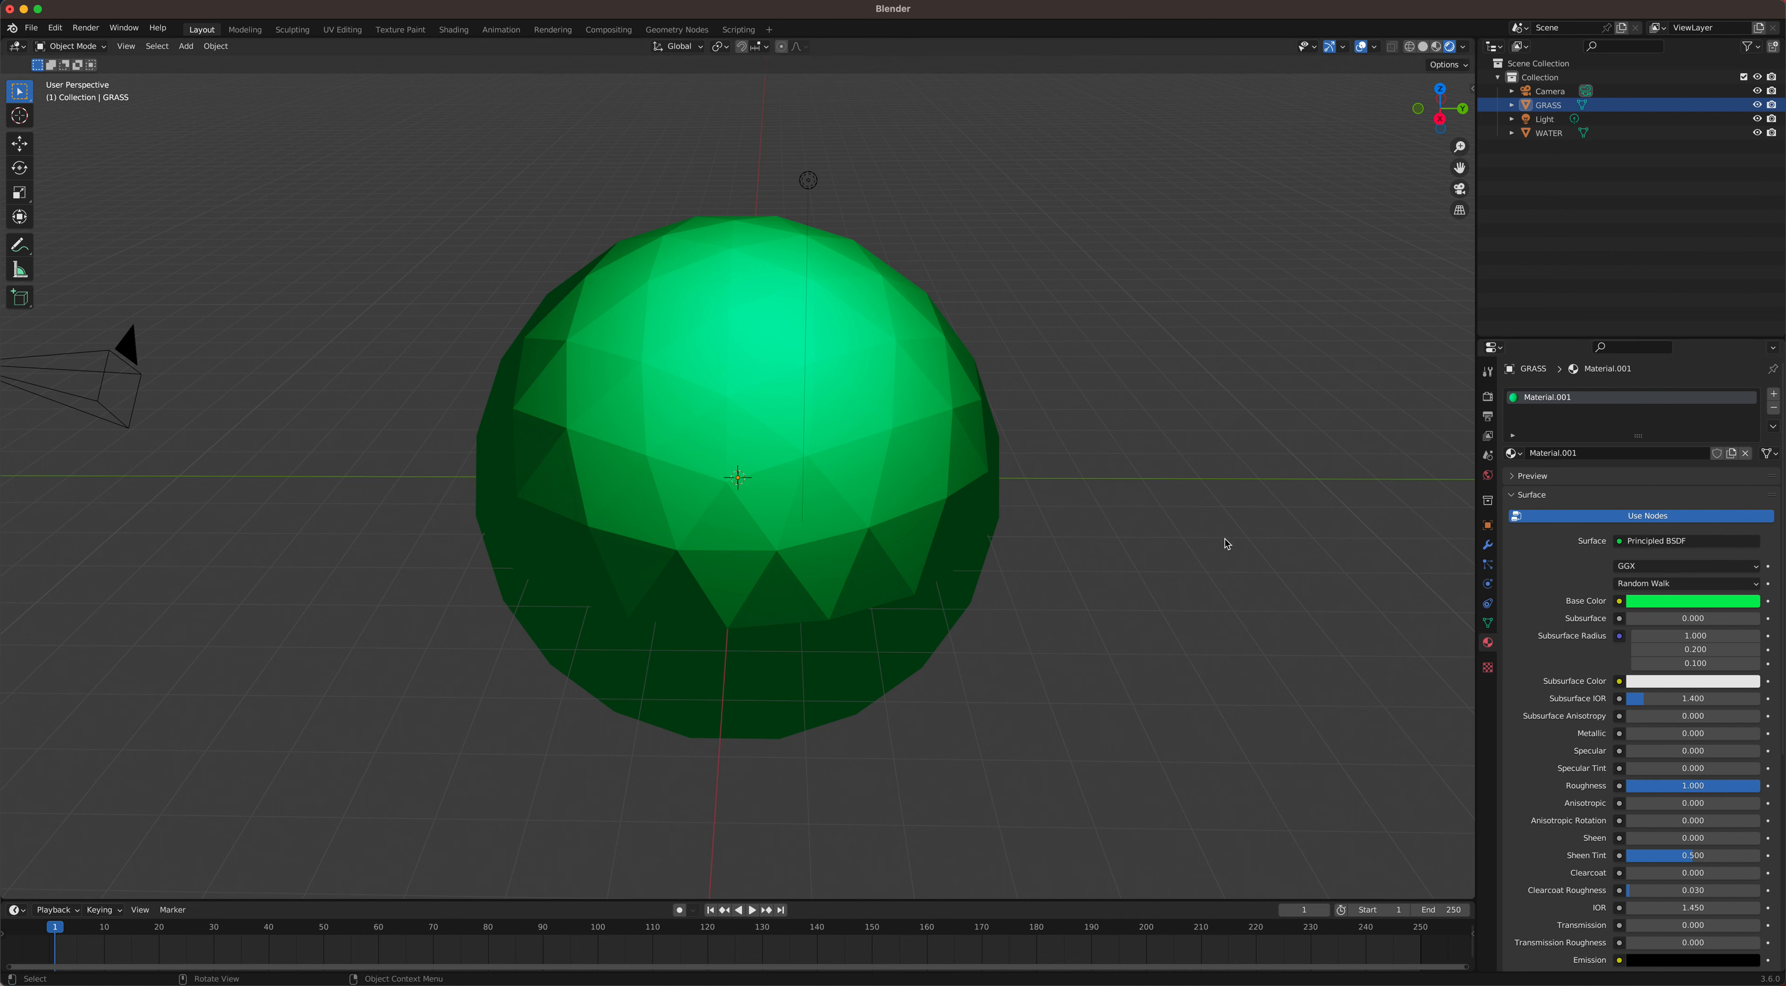
Step: Put the GRASS sphere into Edit Mode with face selection
left_click(909, 425)
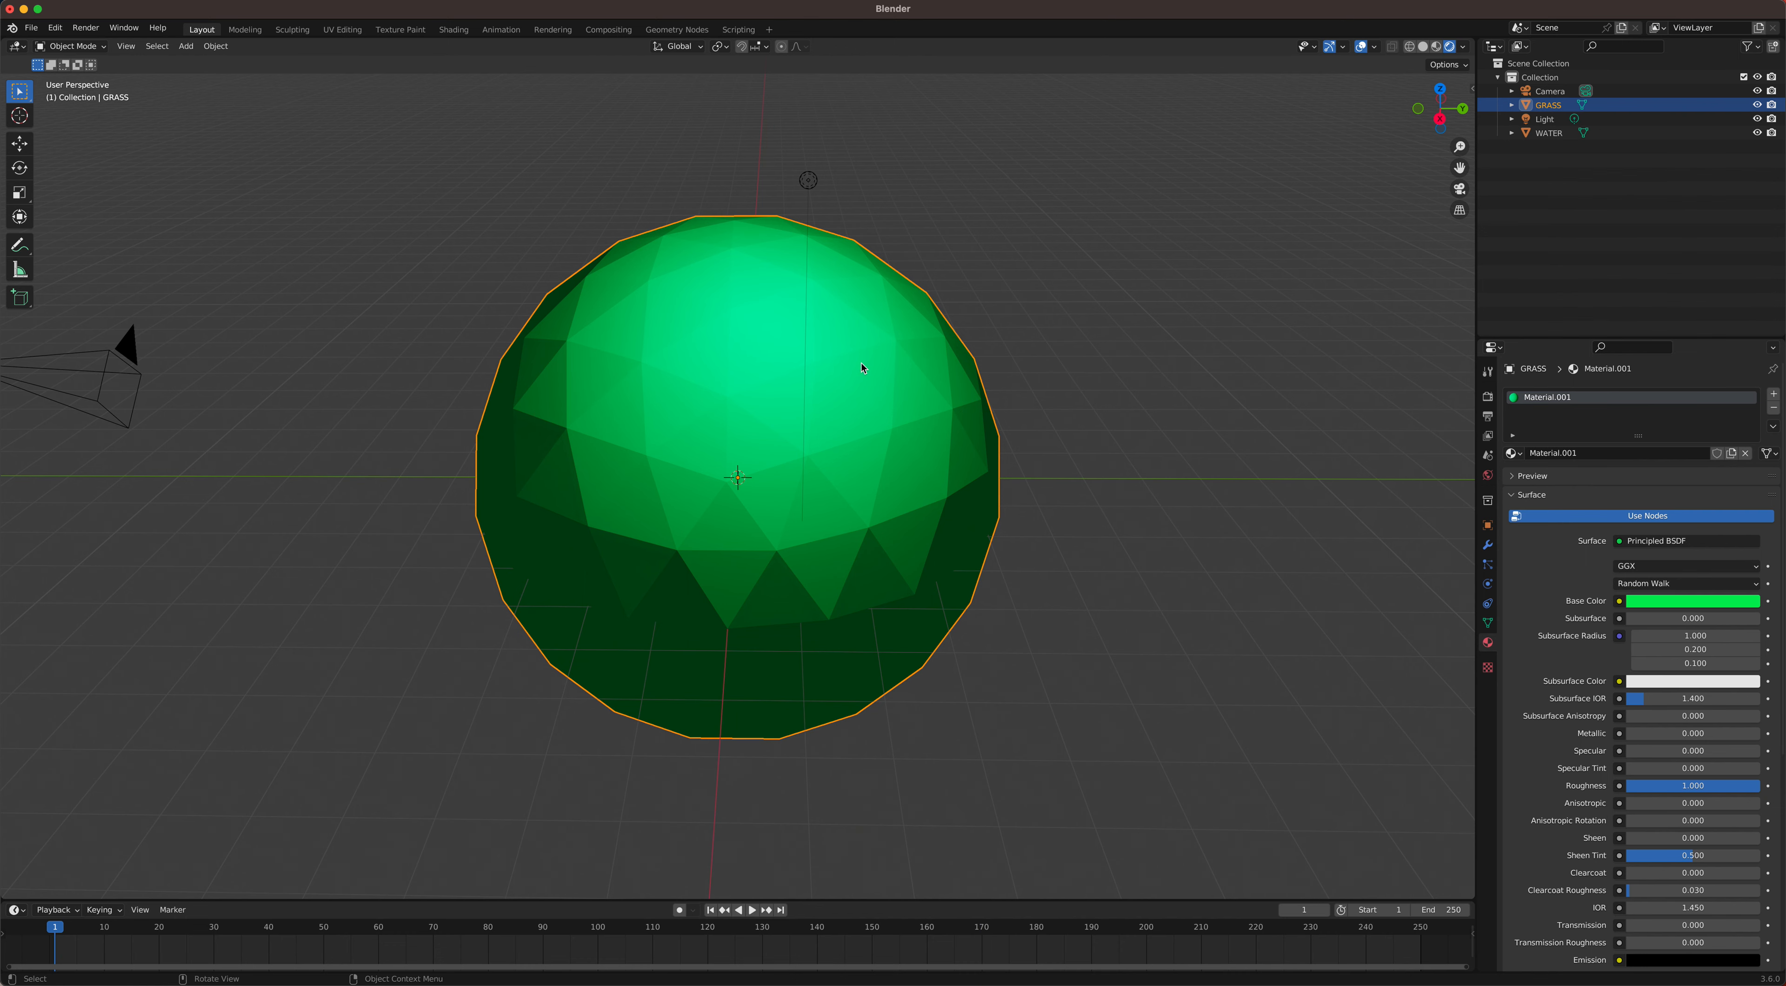
mouse_move(889, 363)
middle_mouse_down()
mouse_move(840, 350)
mouse_move(859, 349)
middle_mouse_up()
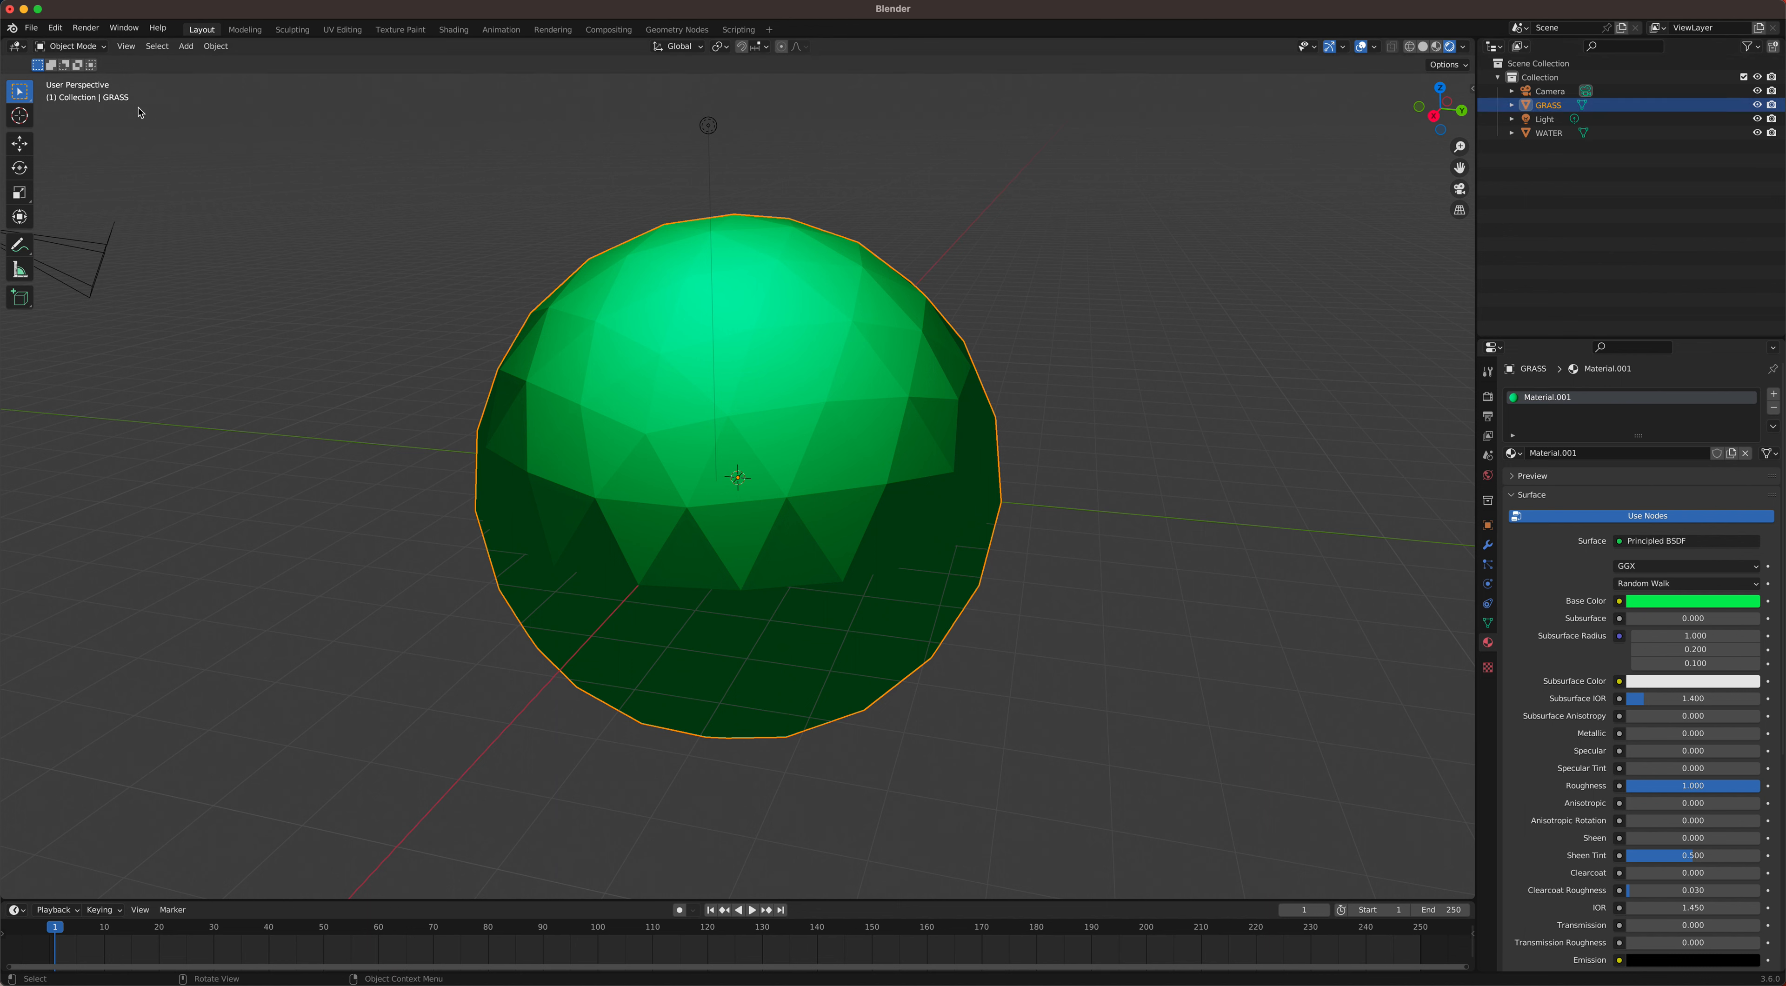
left_click(75, 47)
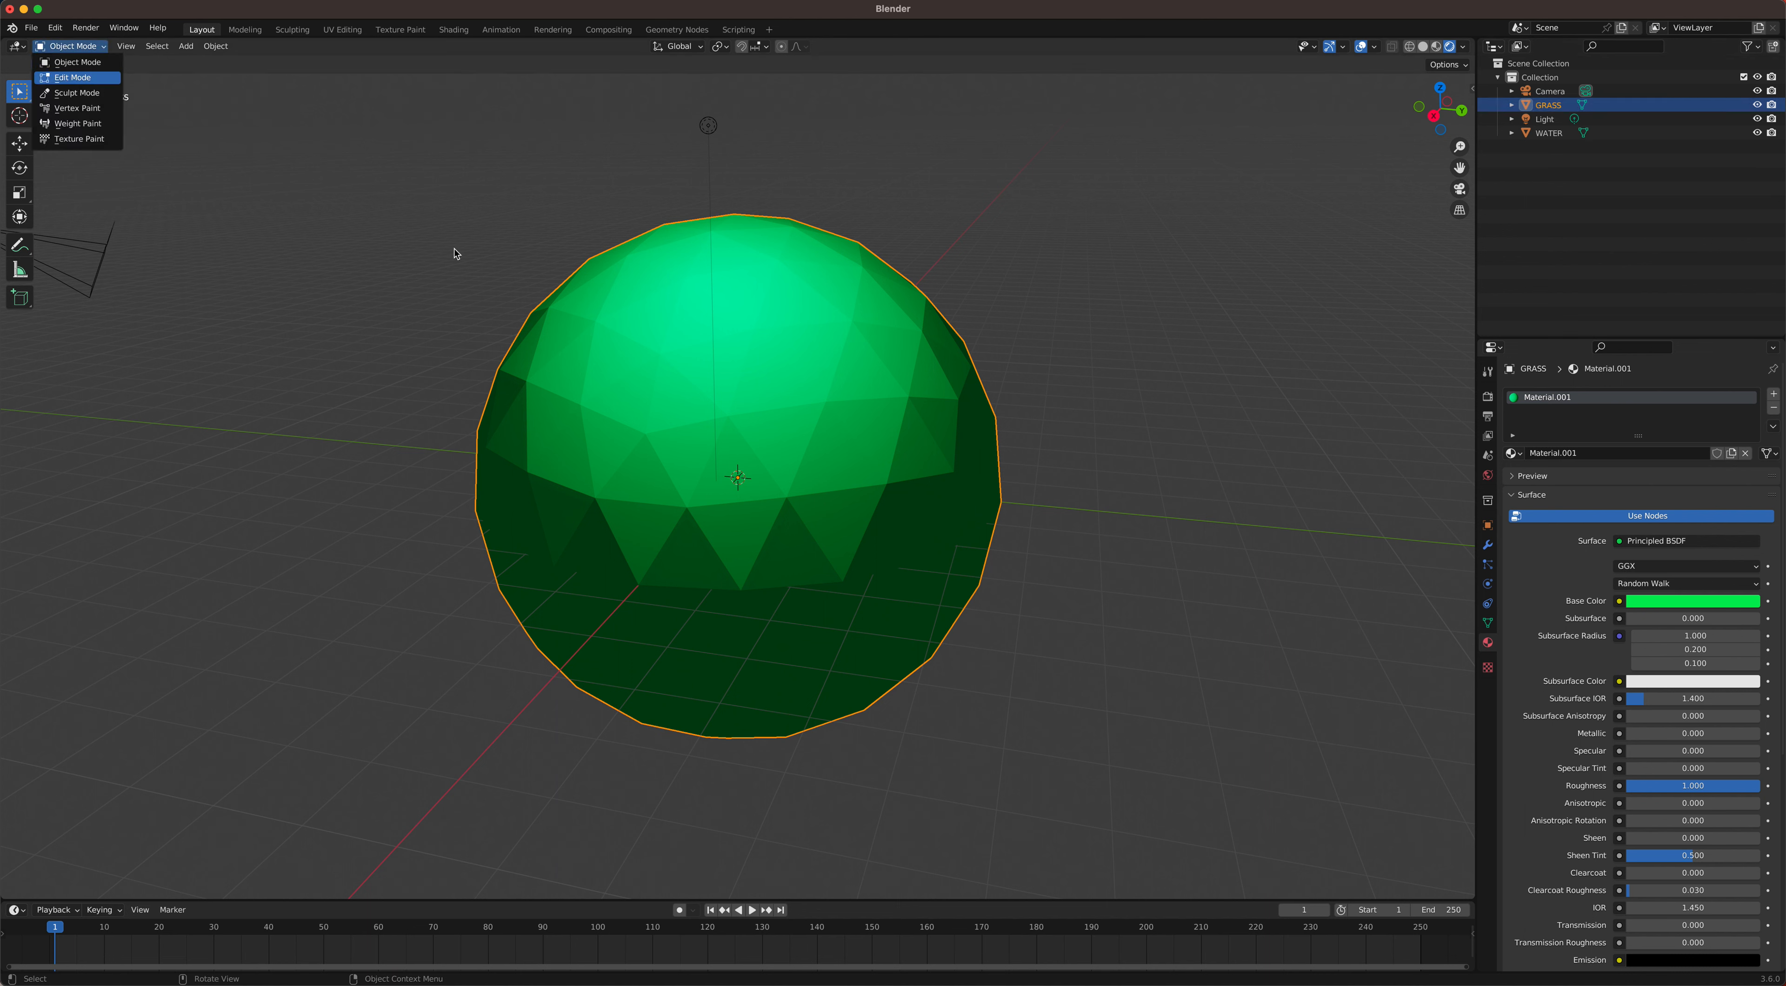
key("Tab")
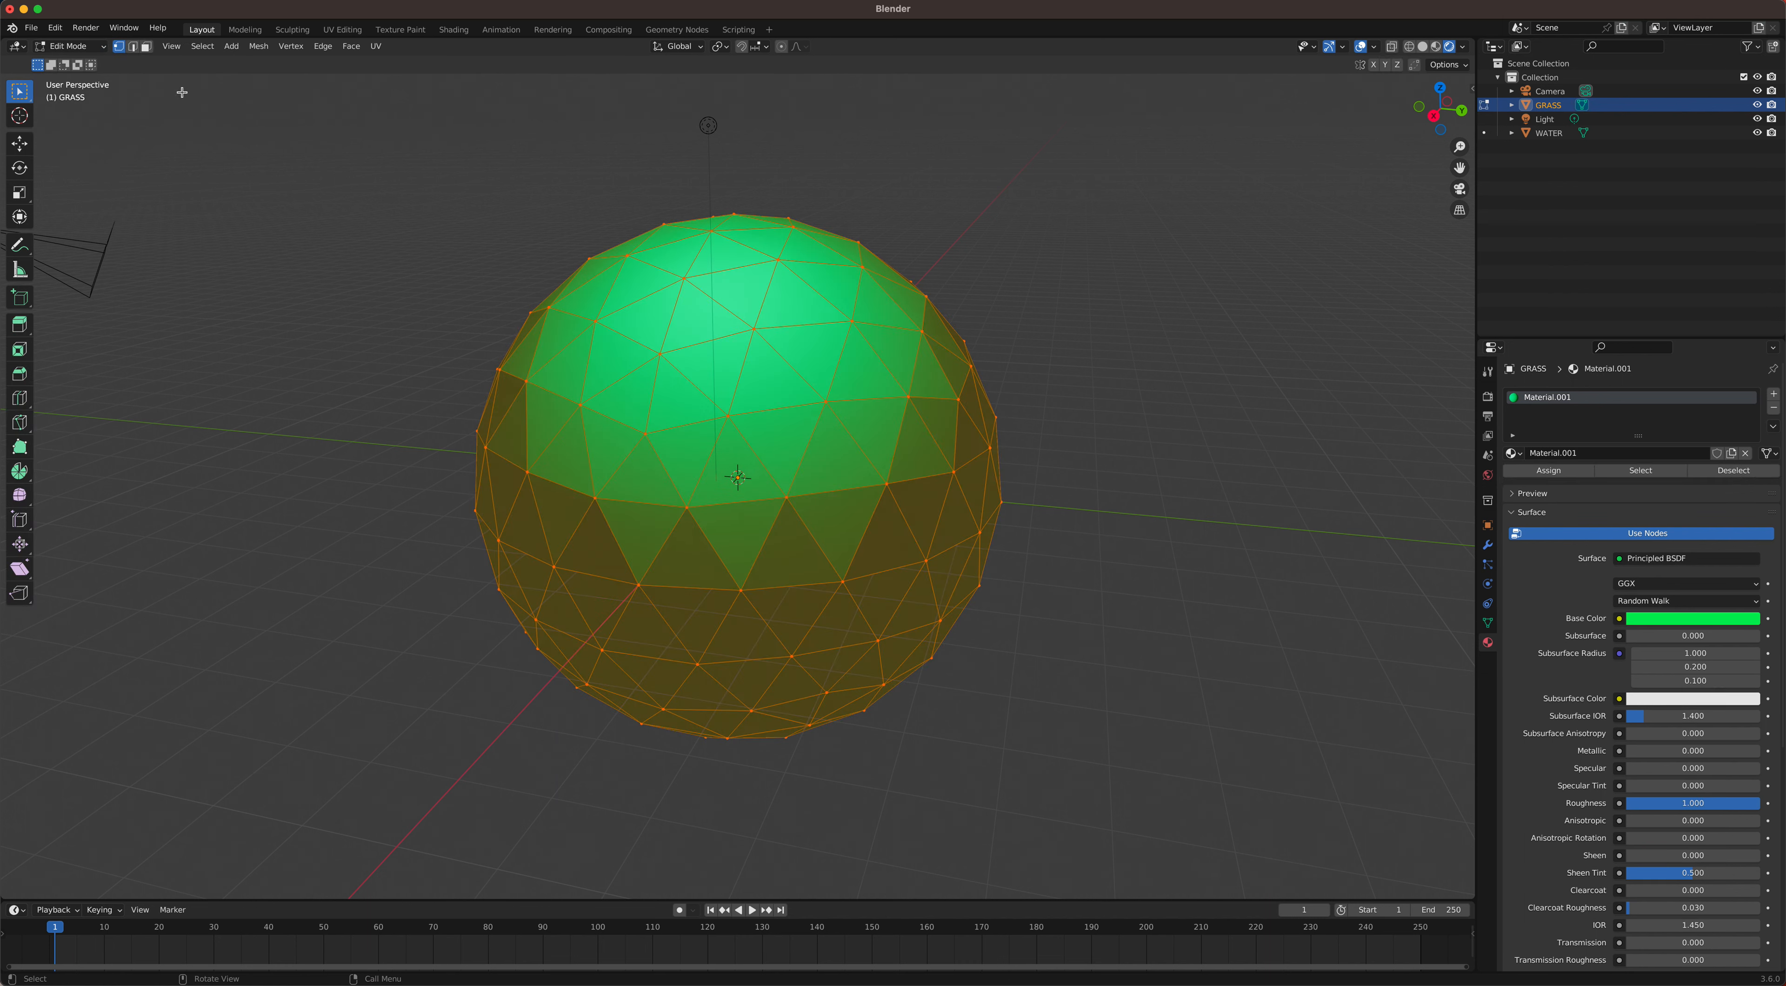
left_click(145, 47)
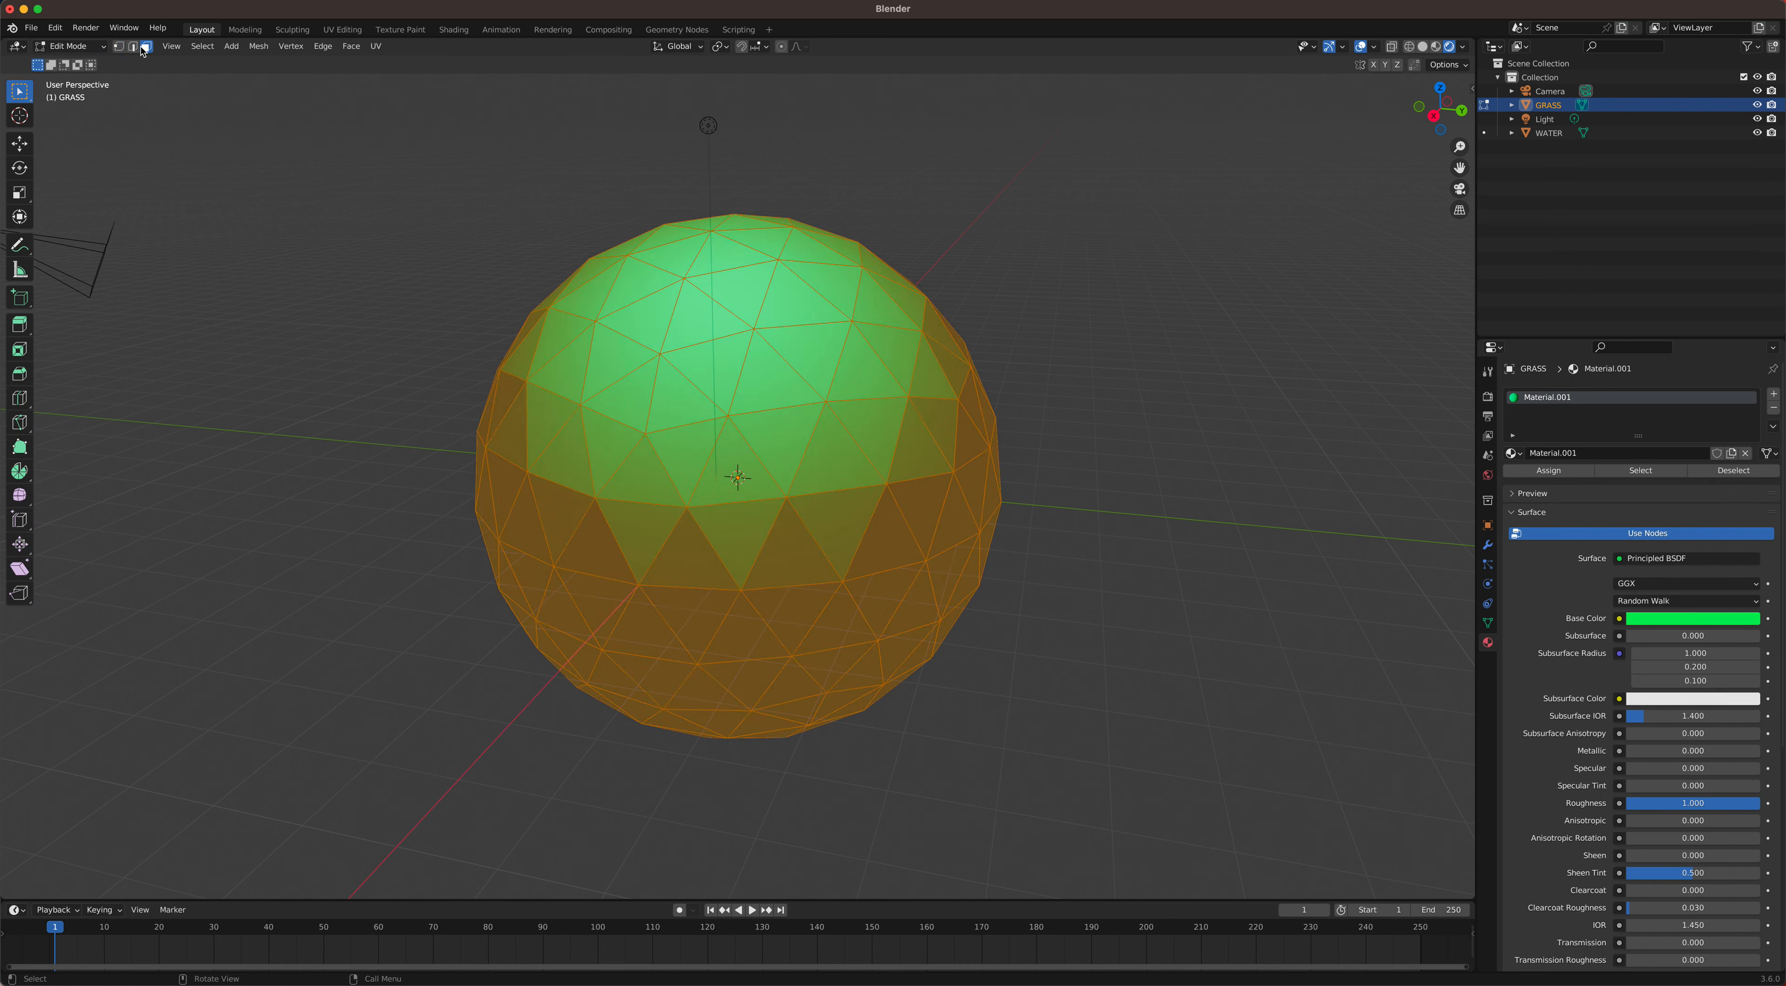
Step: Try picking single triangular faces on the upper part of the sphere
left_click(683, 326)
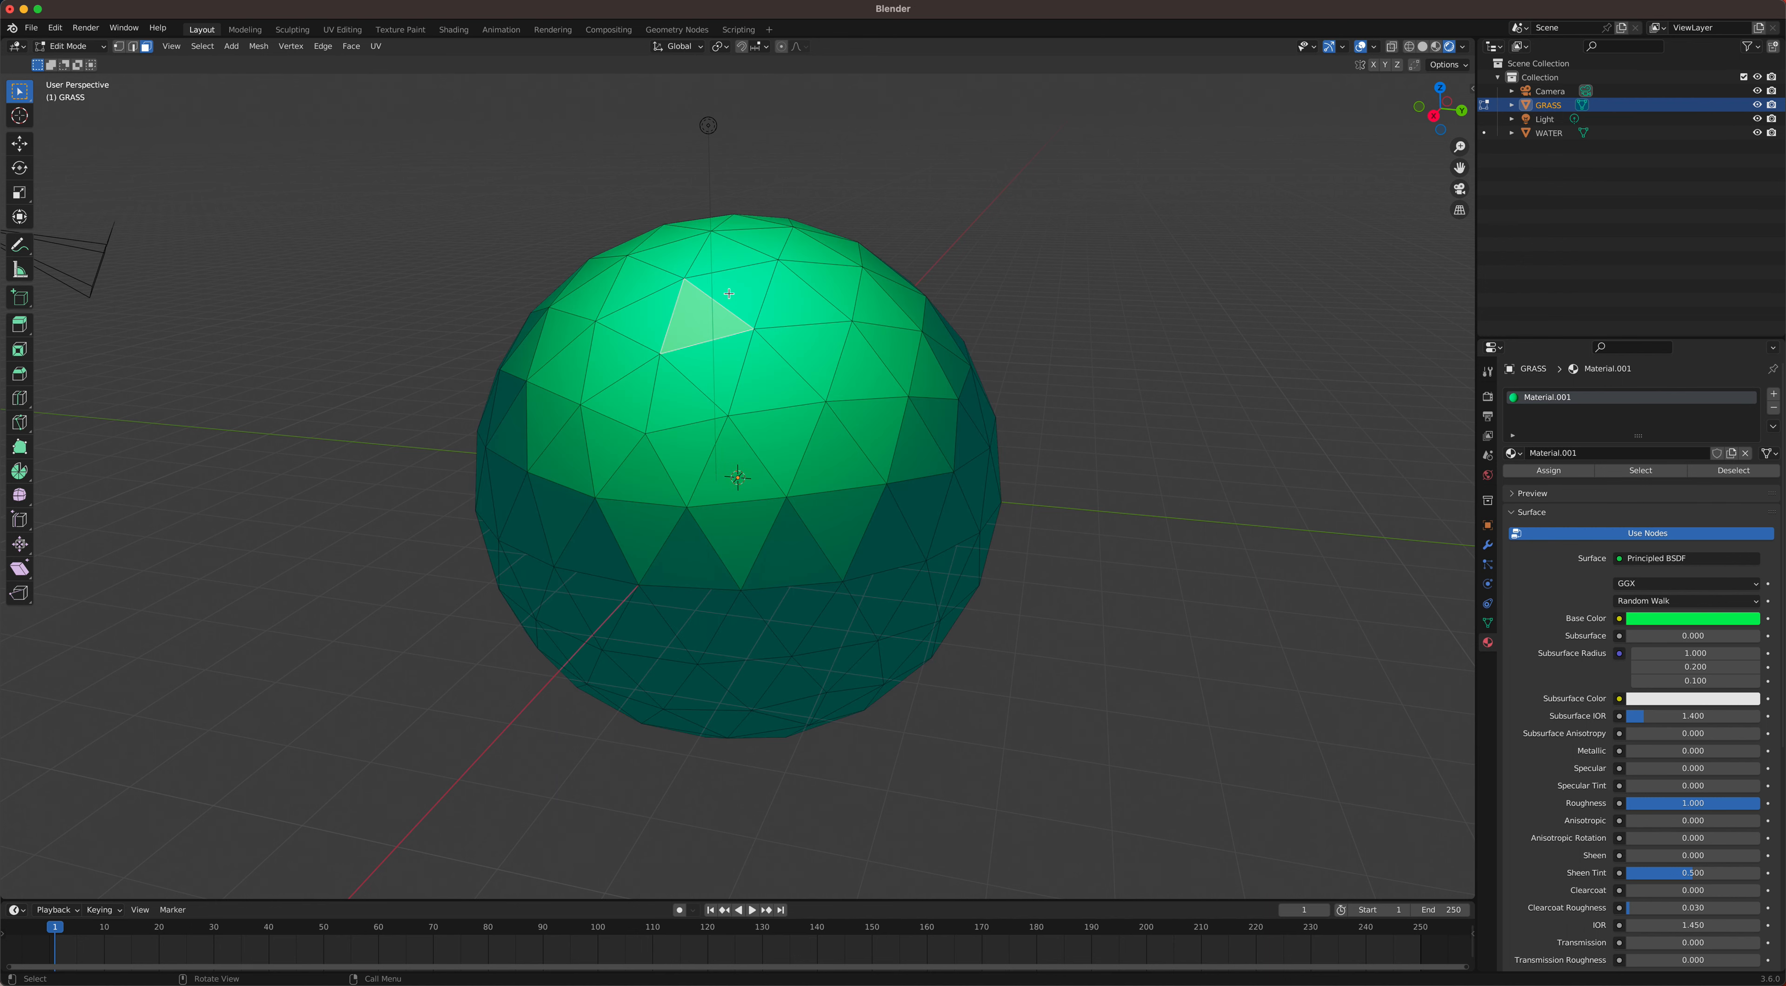
left_click(733, 293)
left_click(785, 305)
left_click(793, 349)
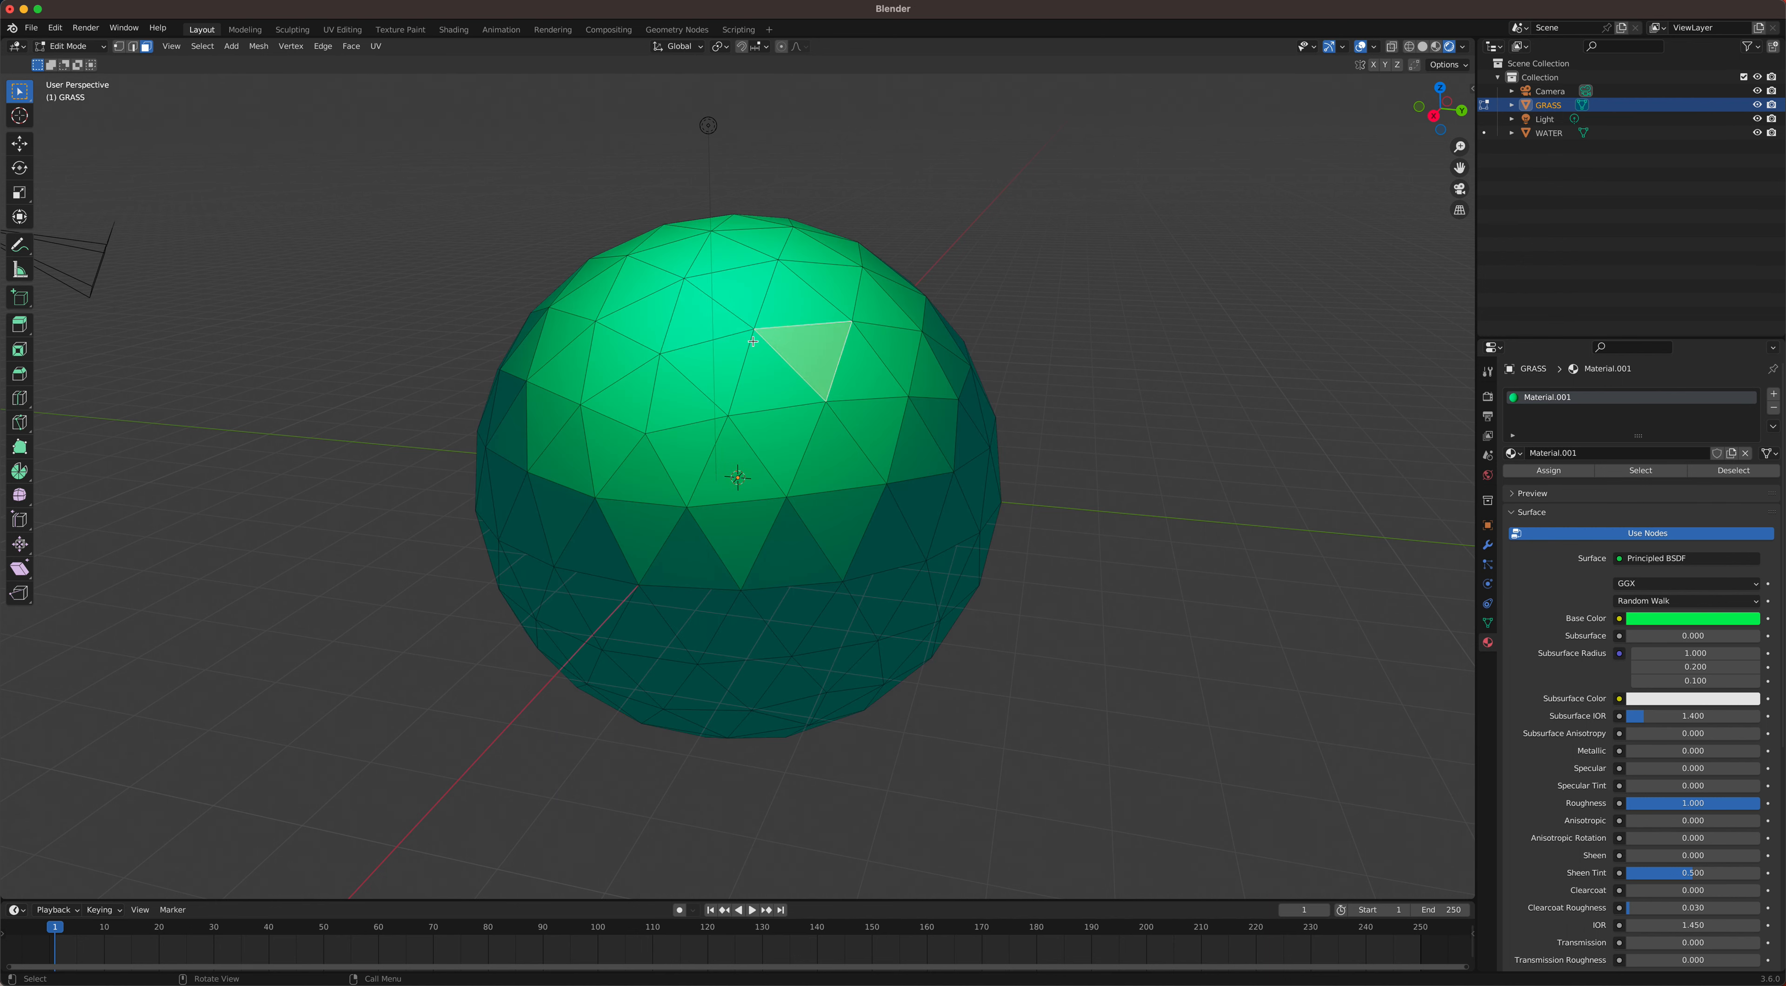
Step: Try a box selection across the middle of the sphere and clear the selection
left_click(24, 99)
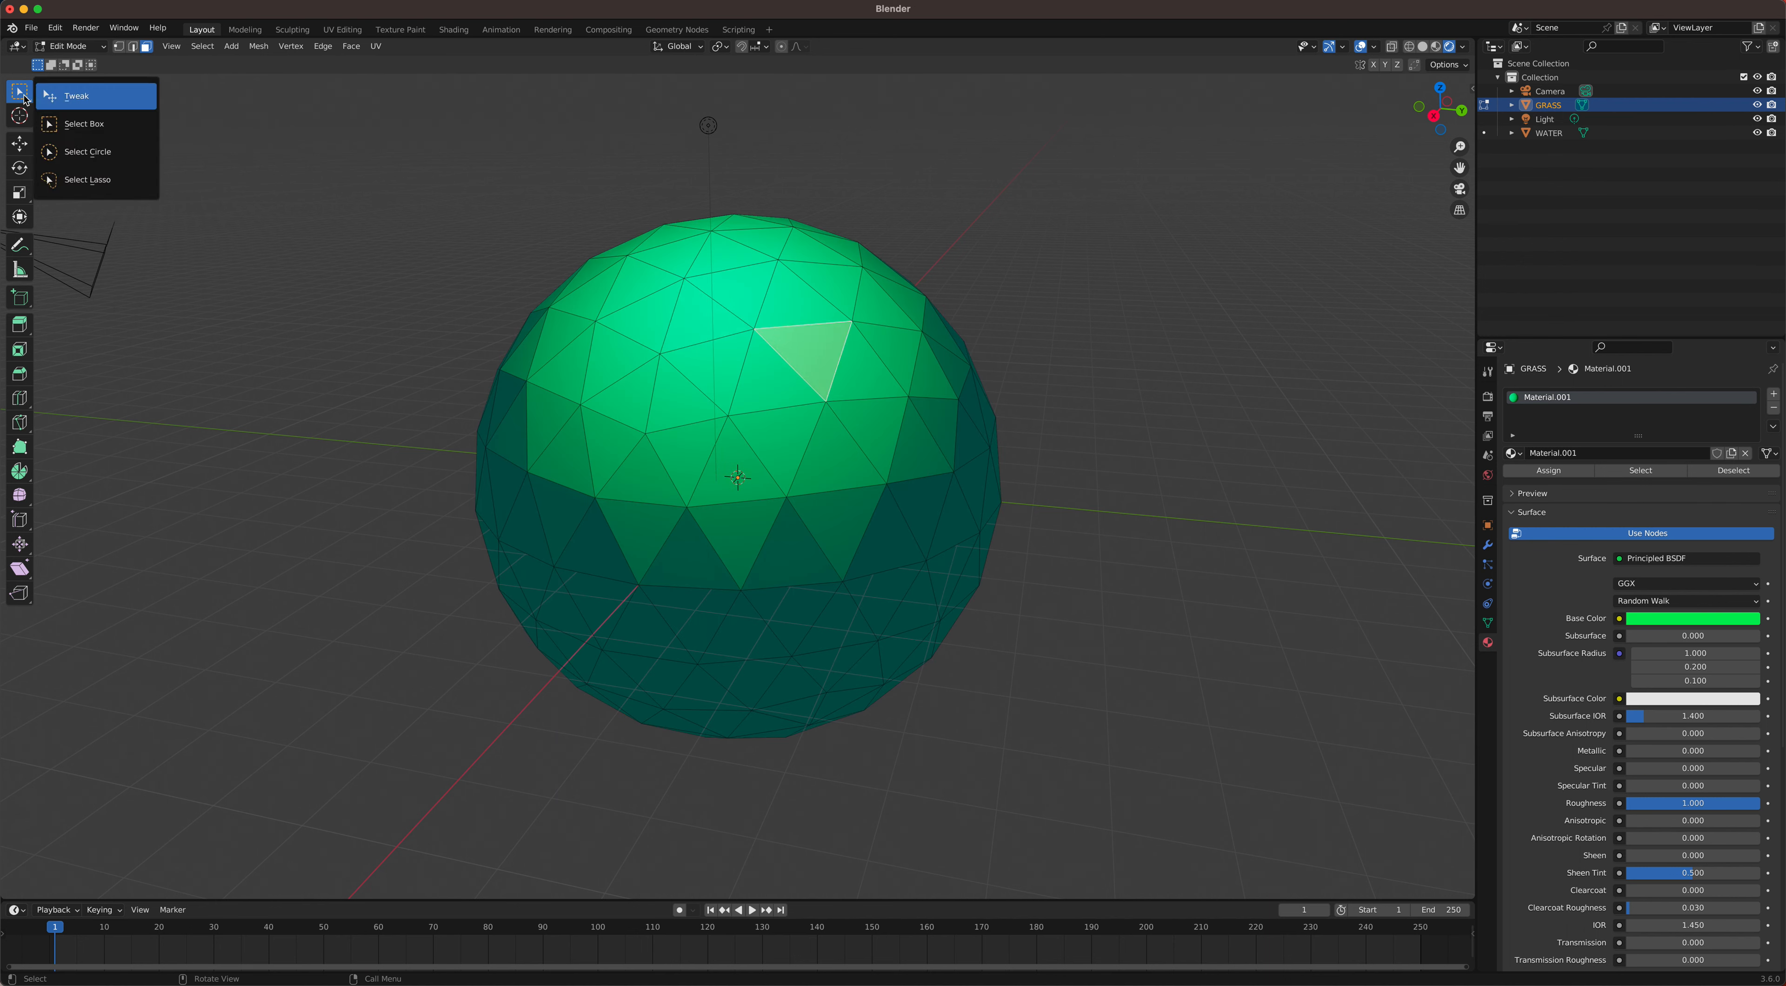
left_click(88, 130)
left_click_drag(446, 279, 991, 638)
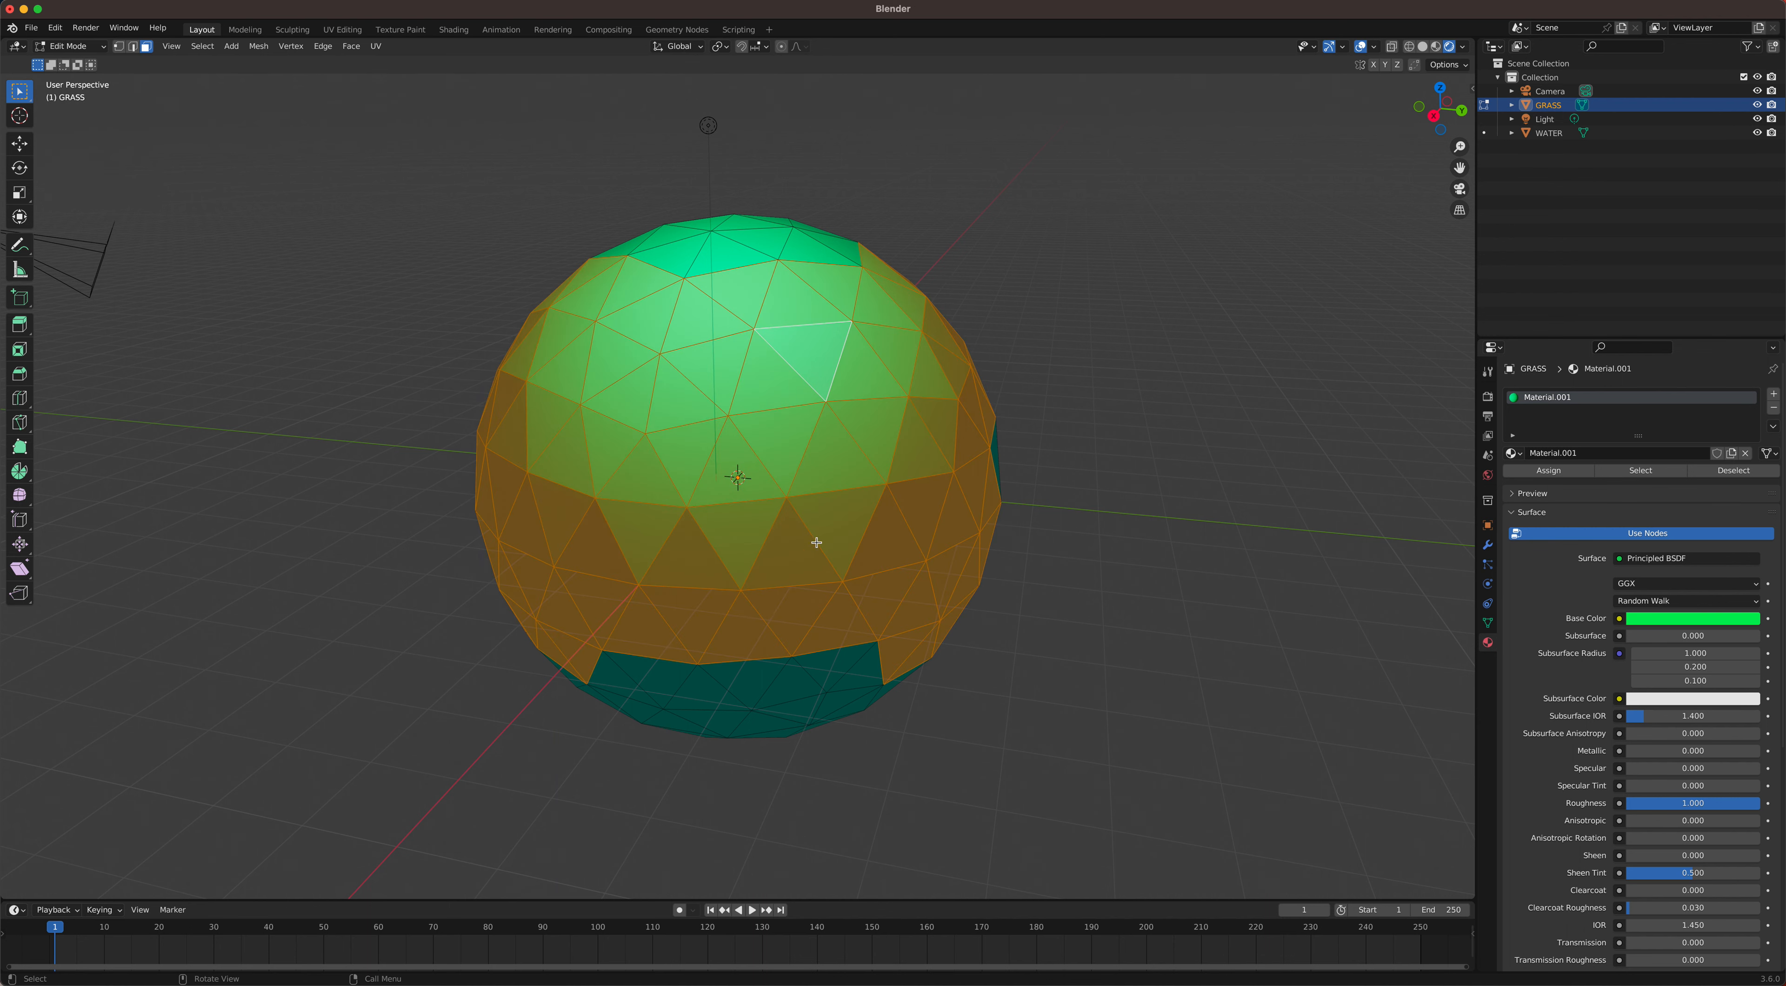
left_click(330, 277)
Step: Select a winding, river-like band of faces around the GRASS sphere with Select Circle
left_click(20, 103)
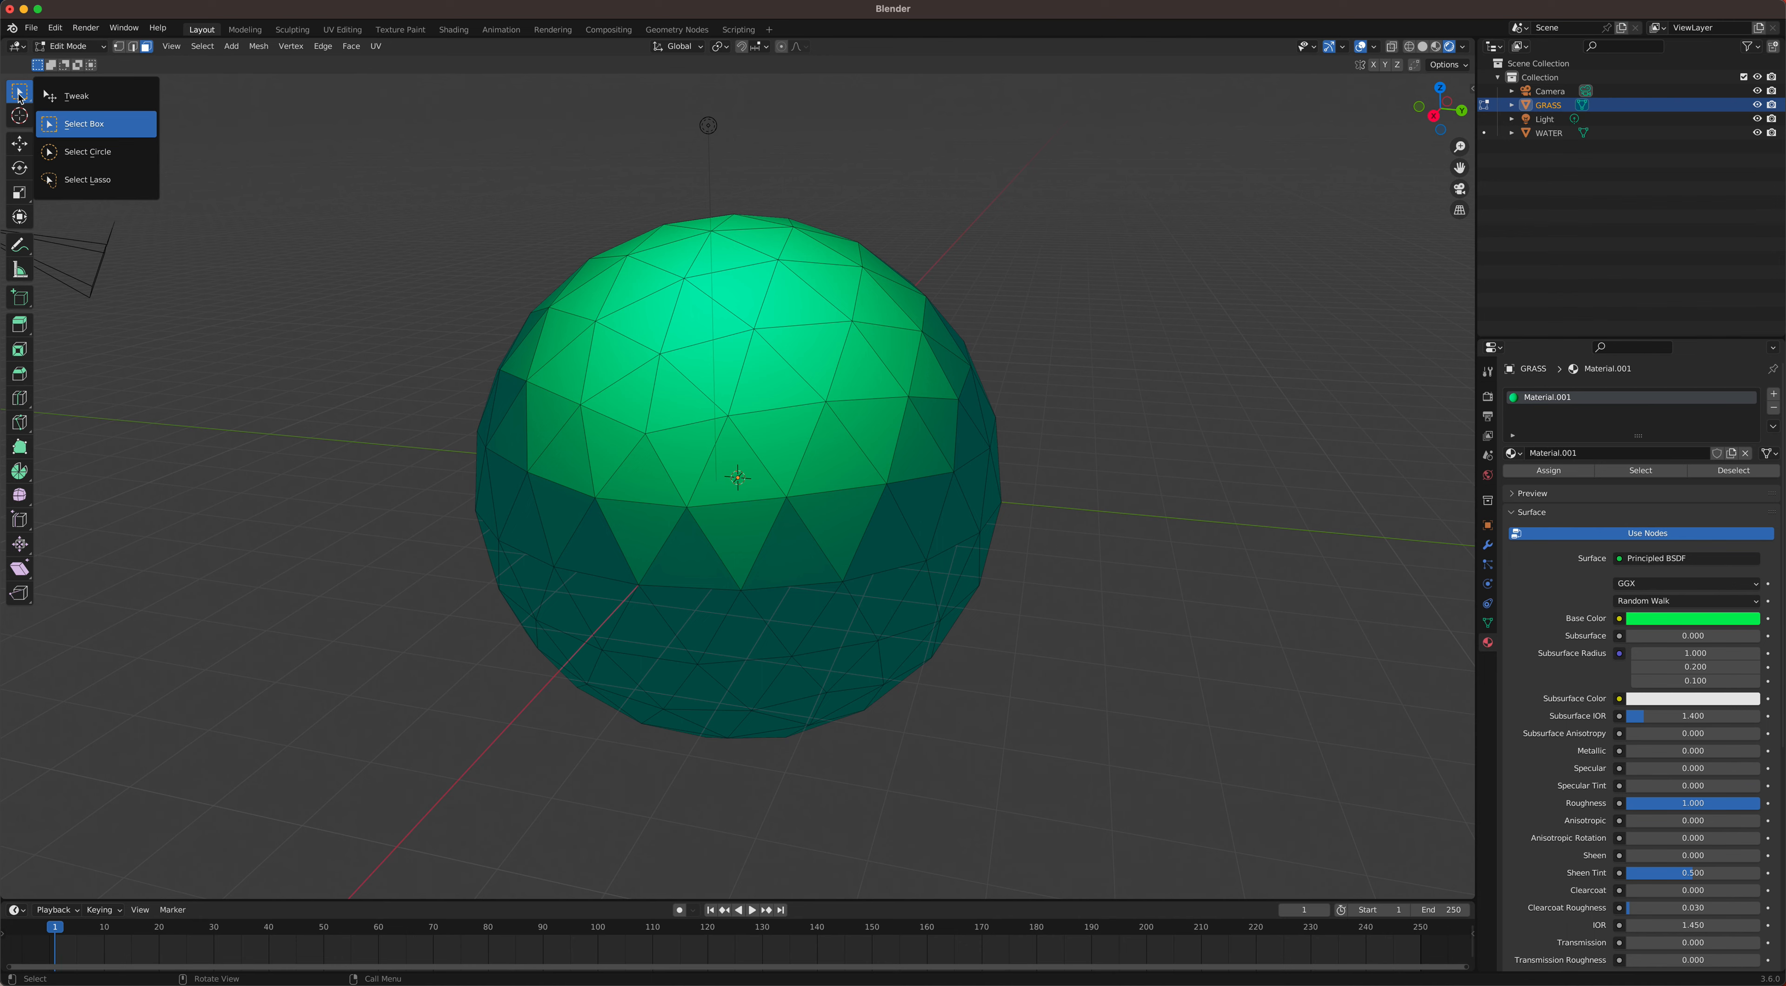
left_click(88, 153)
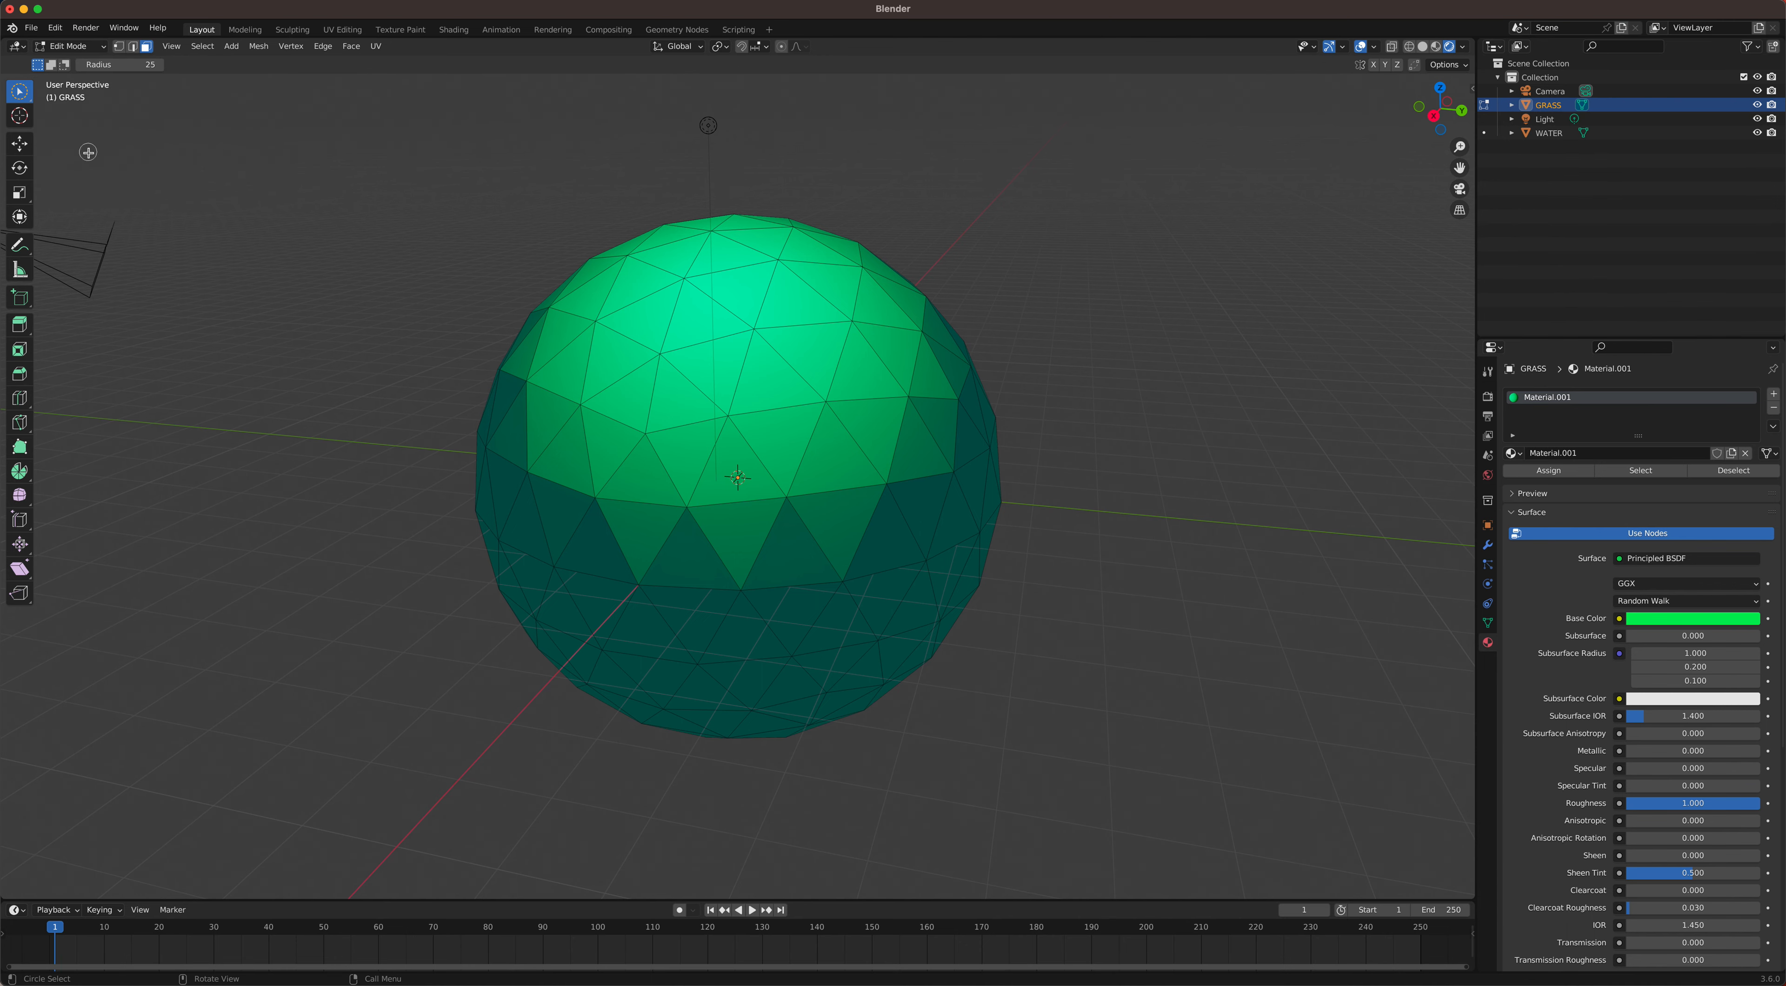
middle_click_drag(782, 269, 777, 232)
mouse_move(773, 230)
left_mouse_down()
mouse_move(766, 288)
mouse_move(679, 315)
mouse_move(602, 397)
mouse_move(663, 514)
mouse_move(744, 516)
mouse_move(829, 600)
left_mouse_up()
middle_click_drag(869, 490, 872, 423)
mouse_move(872, 421)
left_mouse_down()
mouse_move(766, 488)
mouse_move(671, 493)
mouse_move(650, 555)
mouse_move(681, 648)
left_mouse_up()
middle_click_drag(813, 595, 811, 486)
mouse_move(638, 291)
left_mouse_down()
mouse_move(690, 307)
mouse_move(678, 451)
mouse_move(782, 570)
mouse_move(749, 626)
mouse_move(793, 597)
mouse_move(828, 610)
left_mouse_up()
middle_click_drag(829, 610, 804, 499)
mouse_move(725, 316)
left_mouse_down()
mouse_move(786, 403)
mouse_move(654, 514)
mouse_move(640, 552)
left_mouse_up()
scroll(658, 520, "down", 2)
middle_click_drag(675, 499, 713, 403)
mouse_move(712, 398)
left_mouse_down()
mouse_move(745, 478)
mouse_move(726, 518)
left_mouse_up()
middle_click_drag(697, 455, 749, 371)
mouse_move(749, 371)
left_mouse_down()
mouse_move(790, 440)
mouse_move(784, 491)
left_mouse_up()
mouse_move(784, 492)
middle_mouse_down()
mouse_move(809, 403)
mouse_move(756, 419)
mouse_move(794, 431)
mouse_move(808, 421)
mouse_move(773, 414)
middle_mouse_up()
Step: Extrude the selected river faces inward along their normals with an offset of about -0.711 m, exposing the WATER sphere
scroll(772, 414, "up", 3)
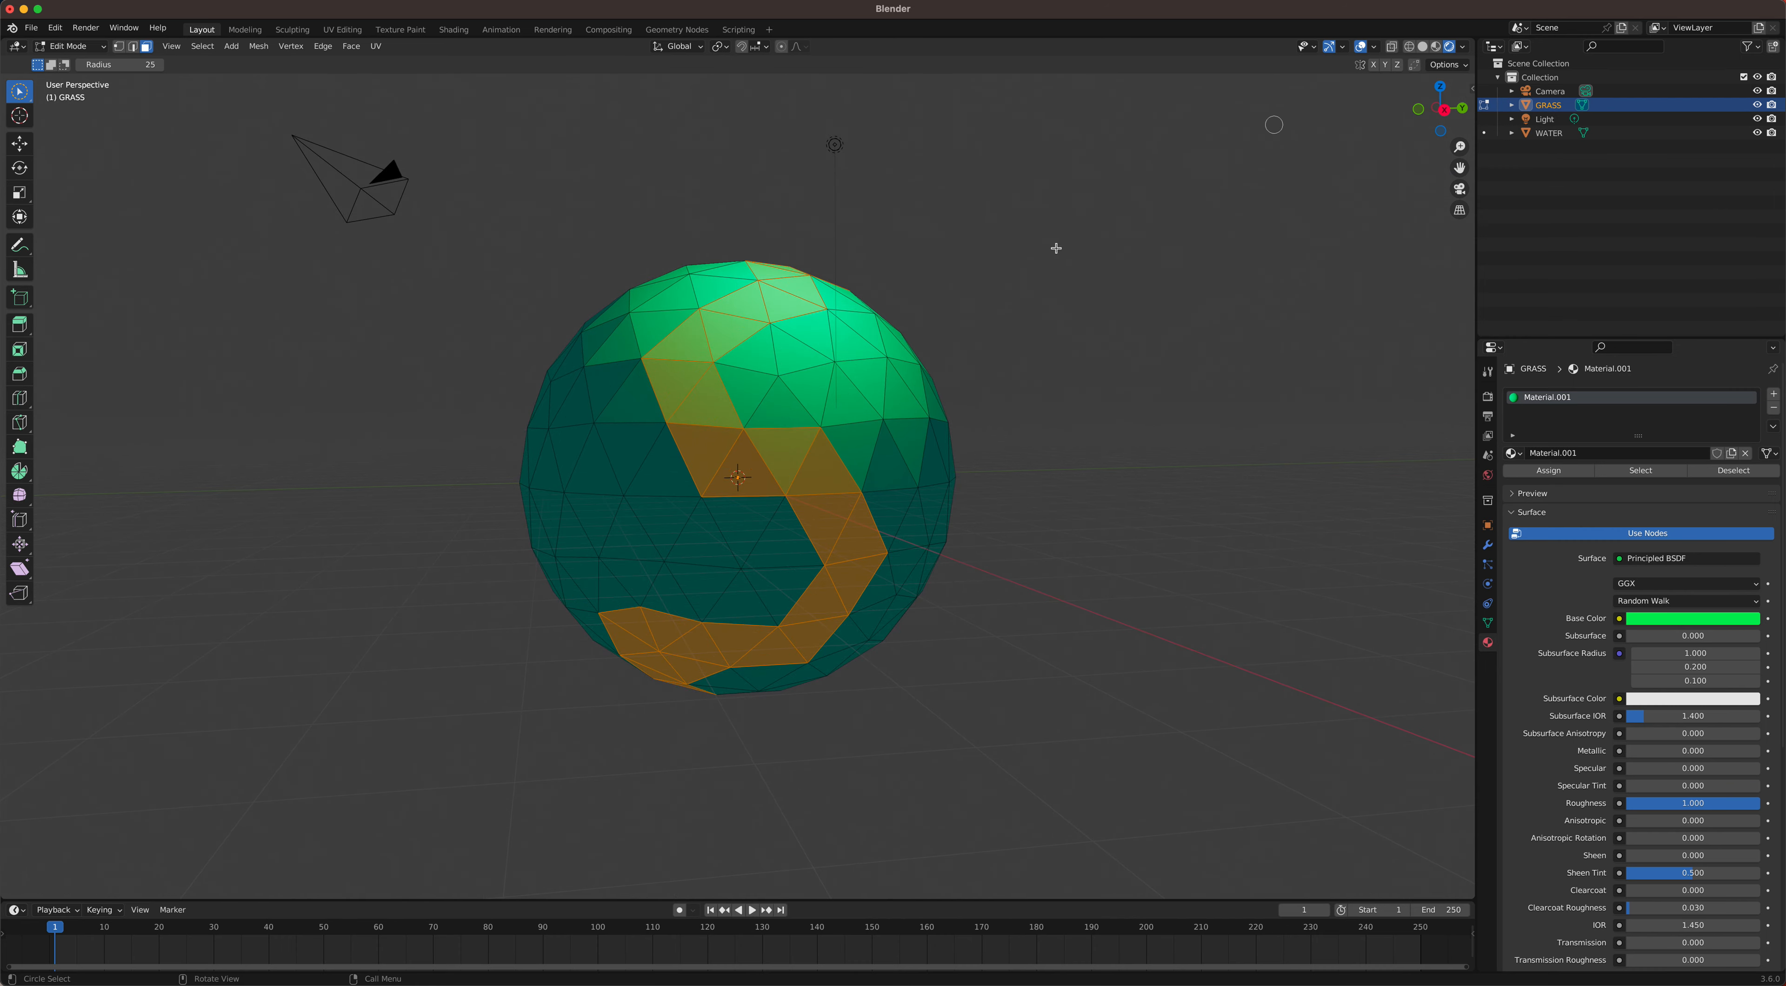
middle_click_drag(944, 349, 884, 354)
middle_click_drag(725, 358, 841, 363)
scroll(841, 362, "up", 1)
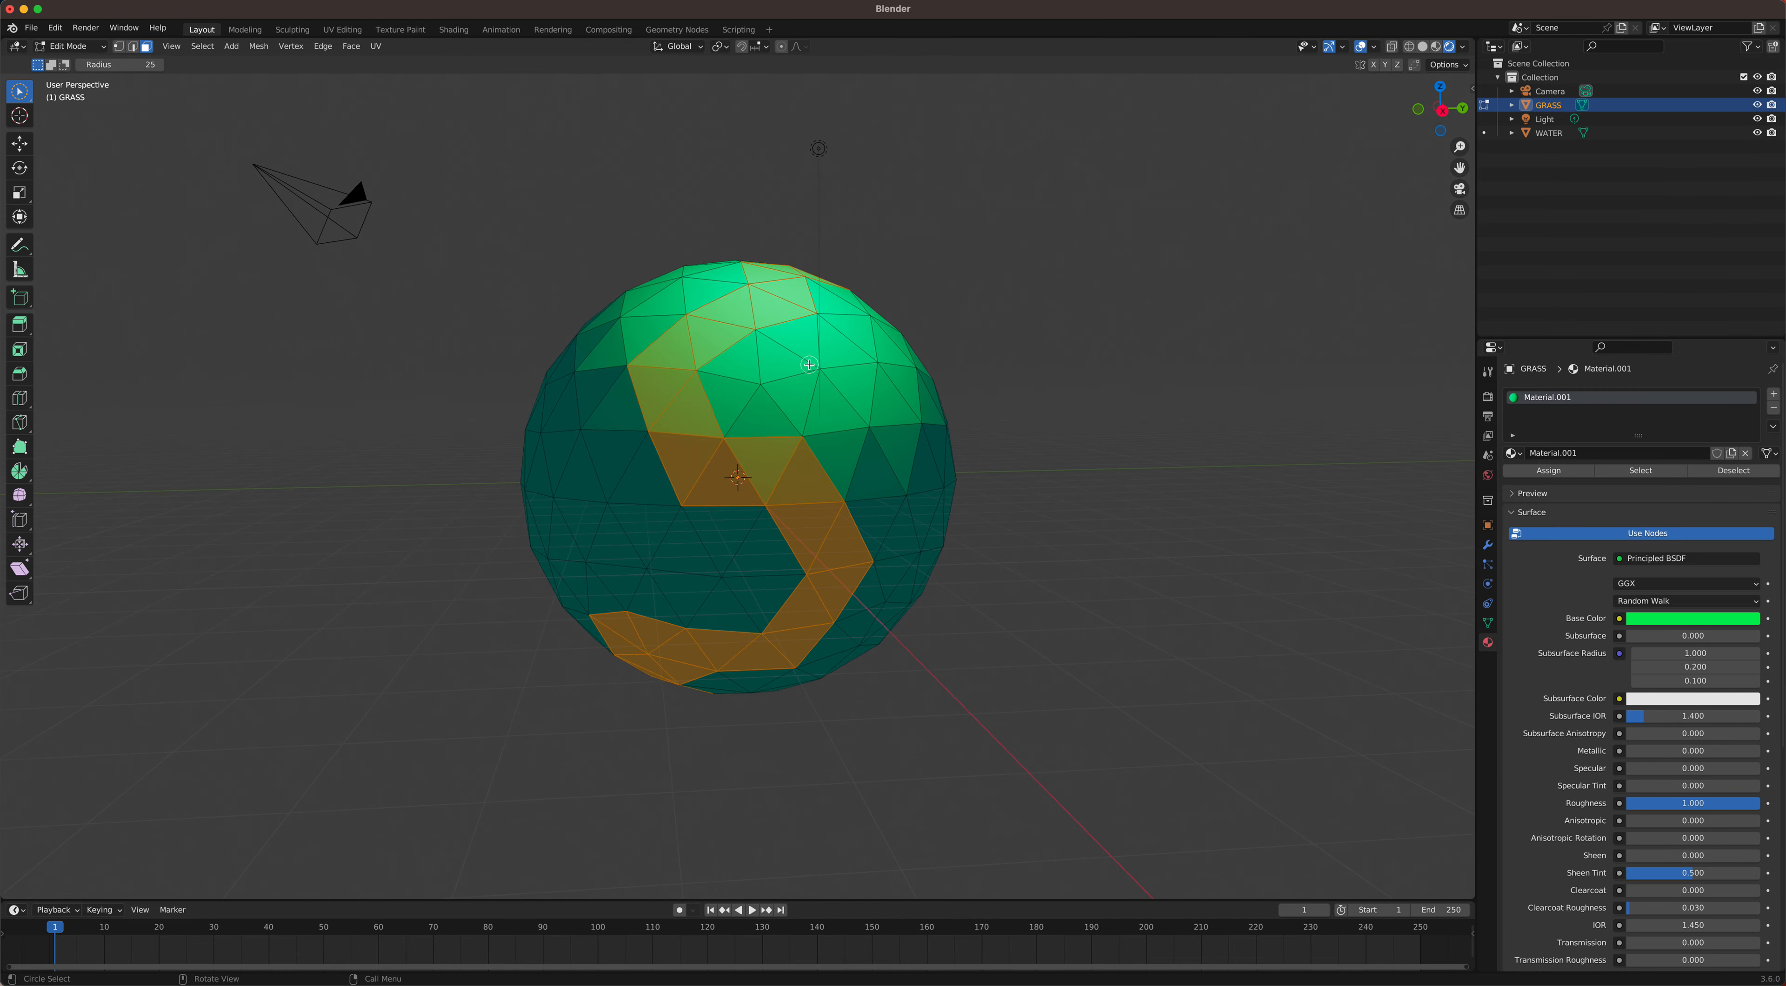
scroll(828, 382, "up", 1)
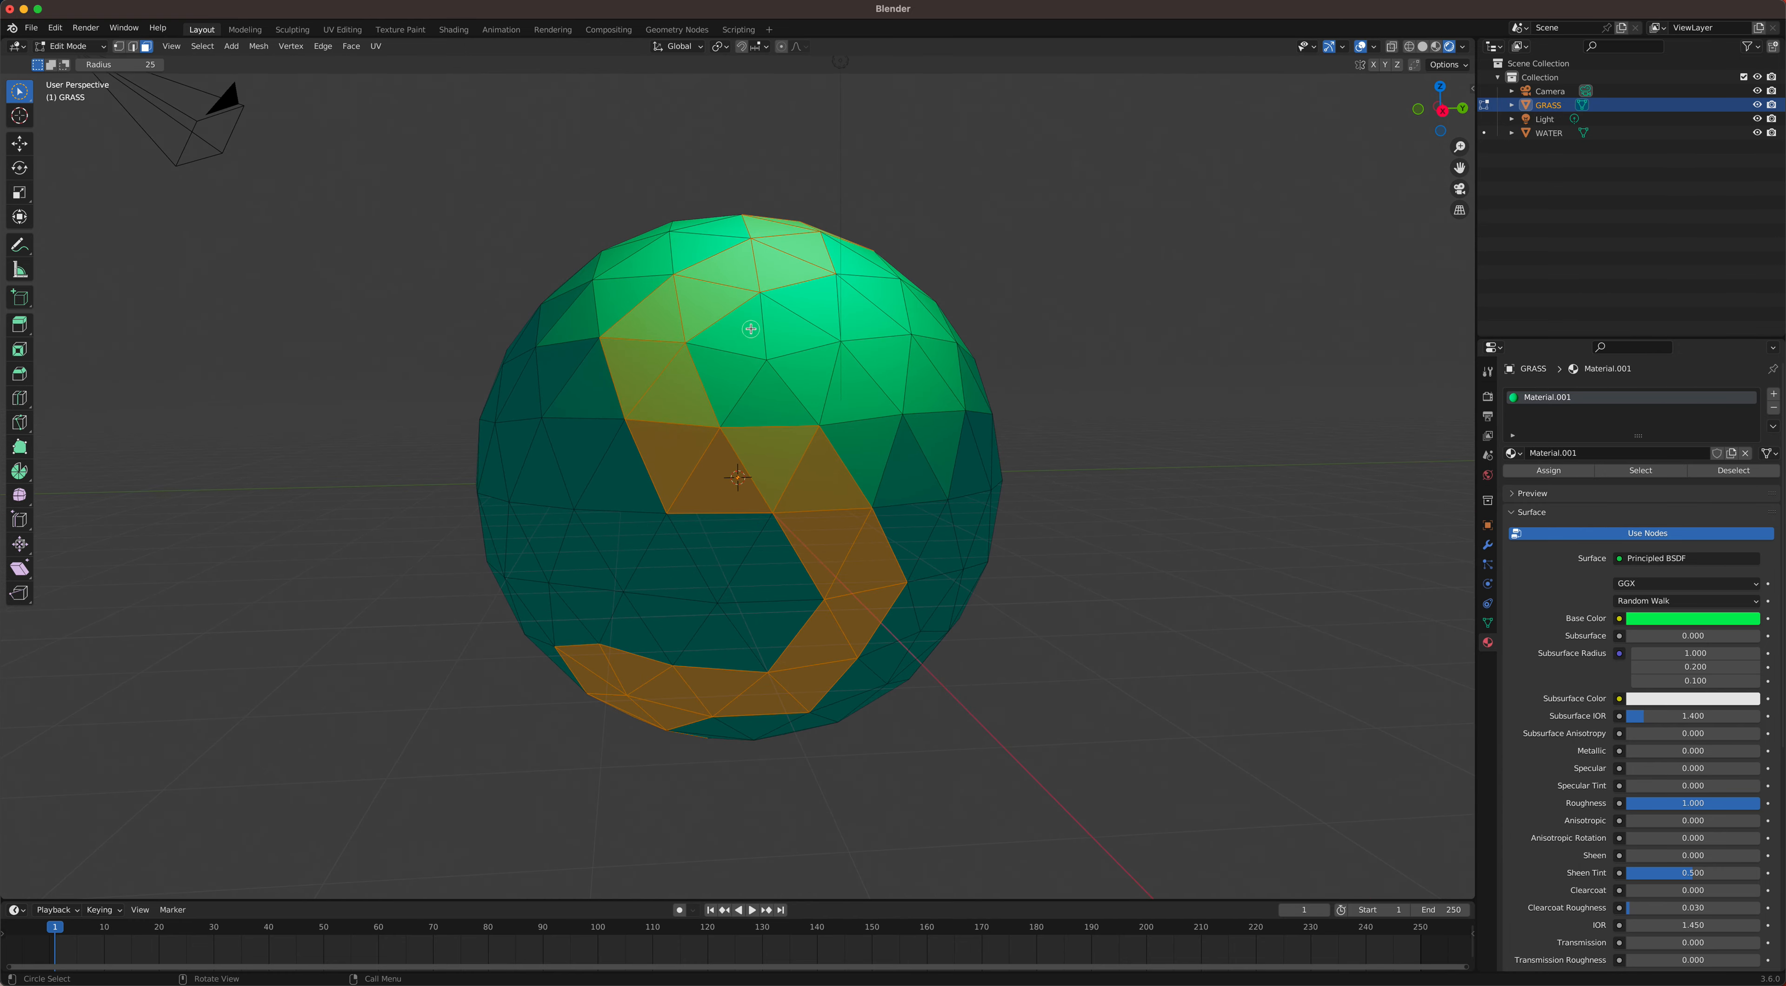
scroll(752, 328, "up", 1)
scroll(838, 323, "down", 2)
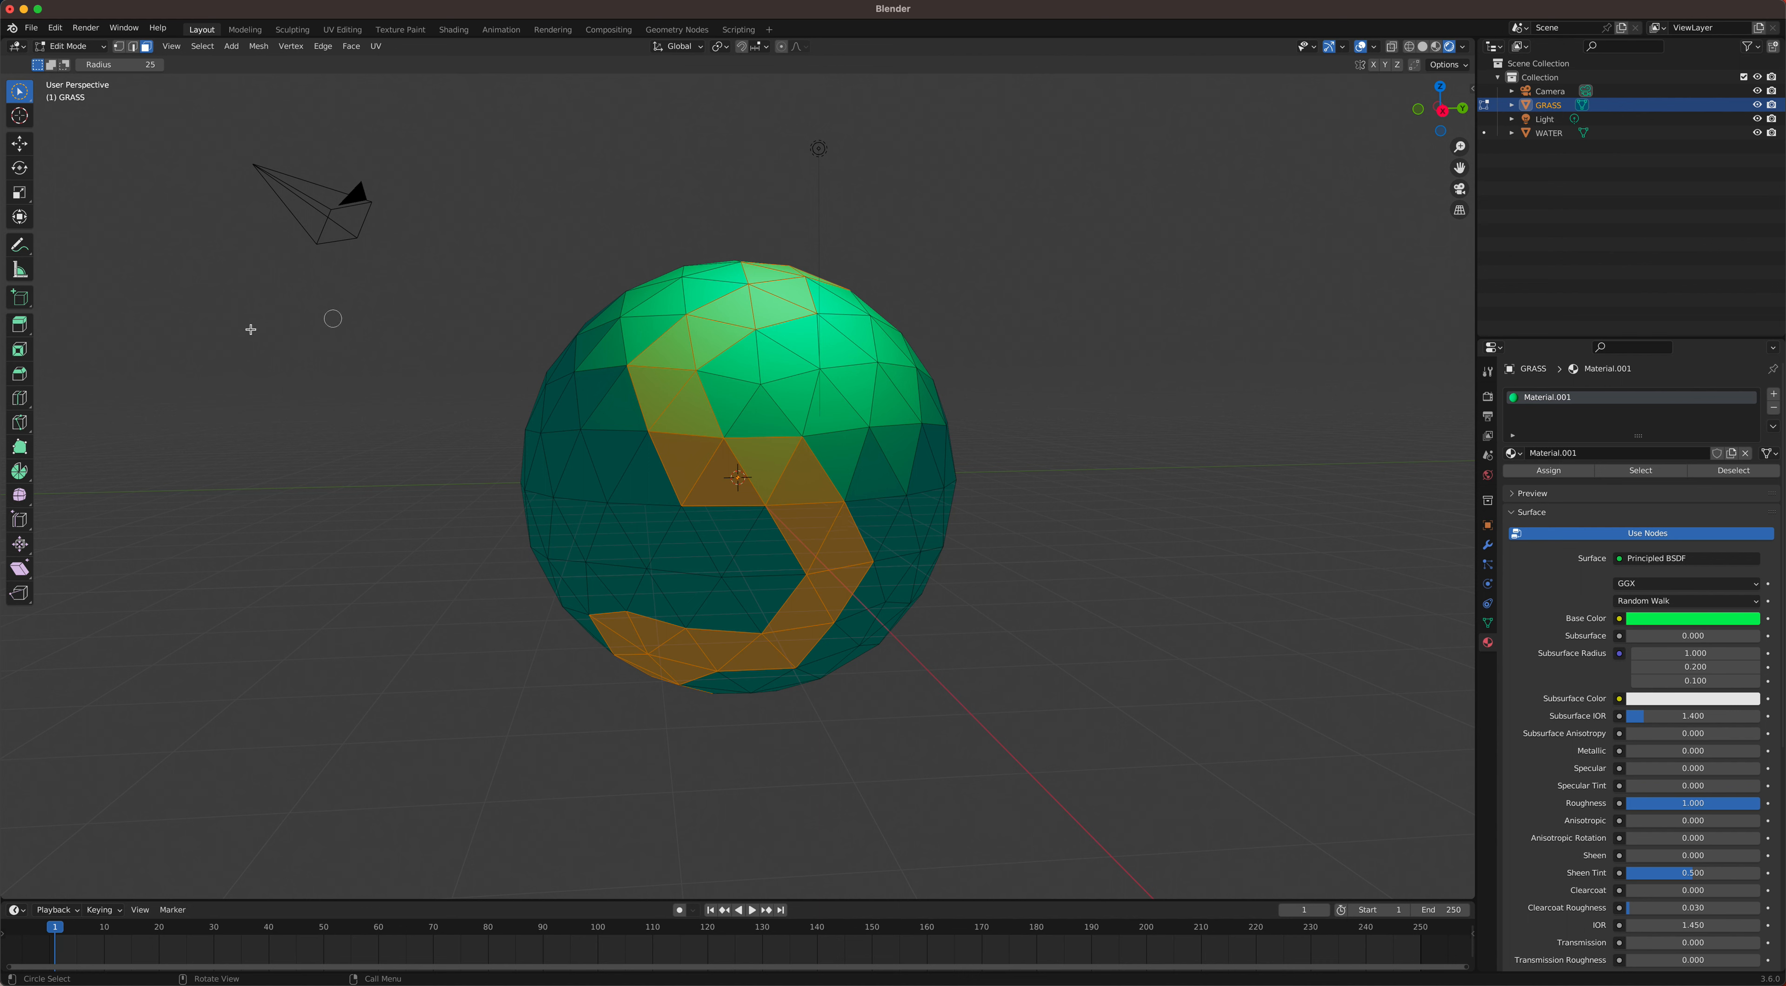
left_click(20, 327)
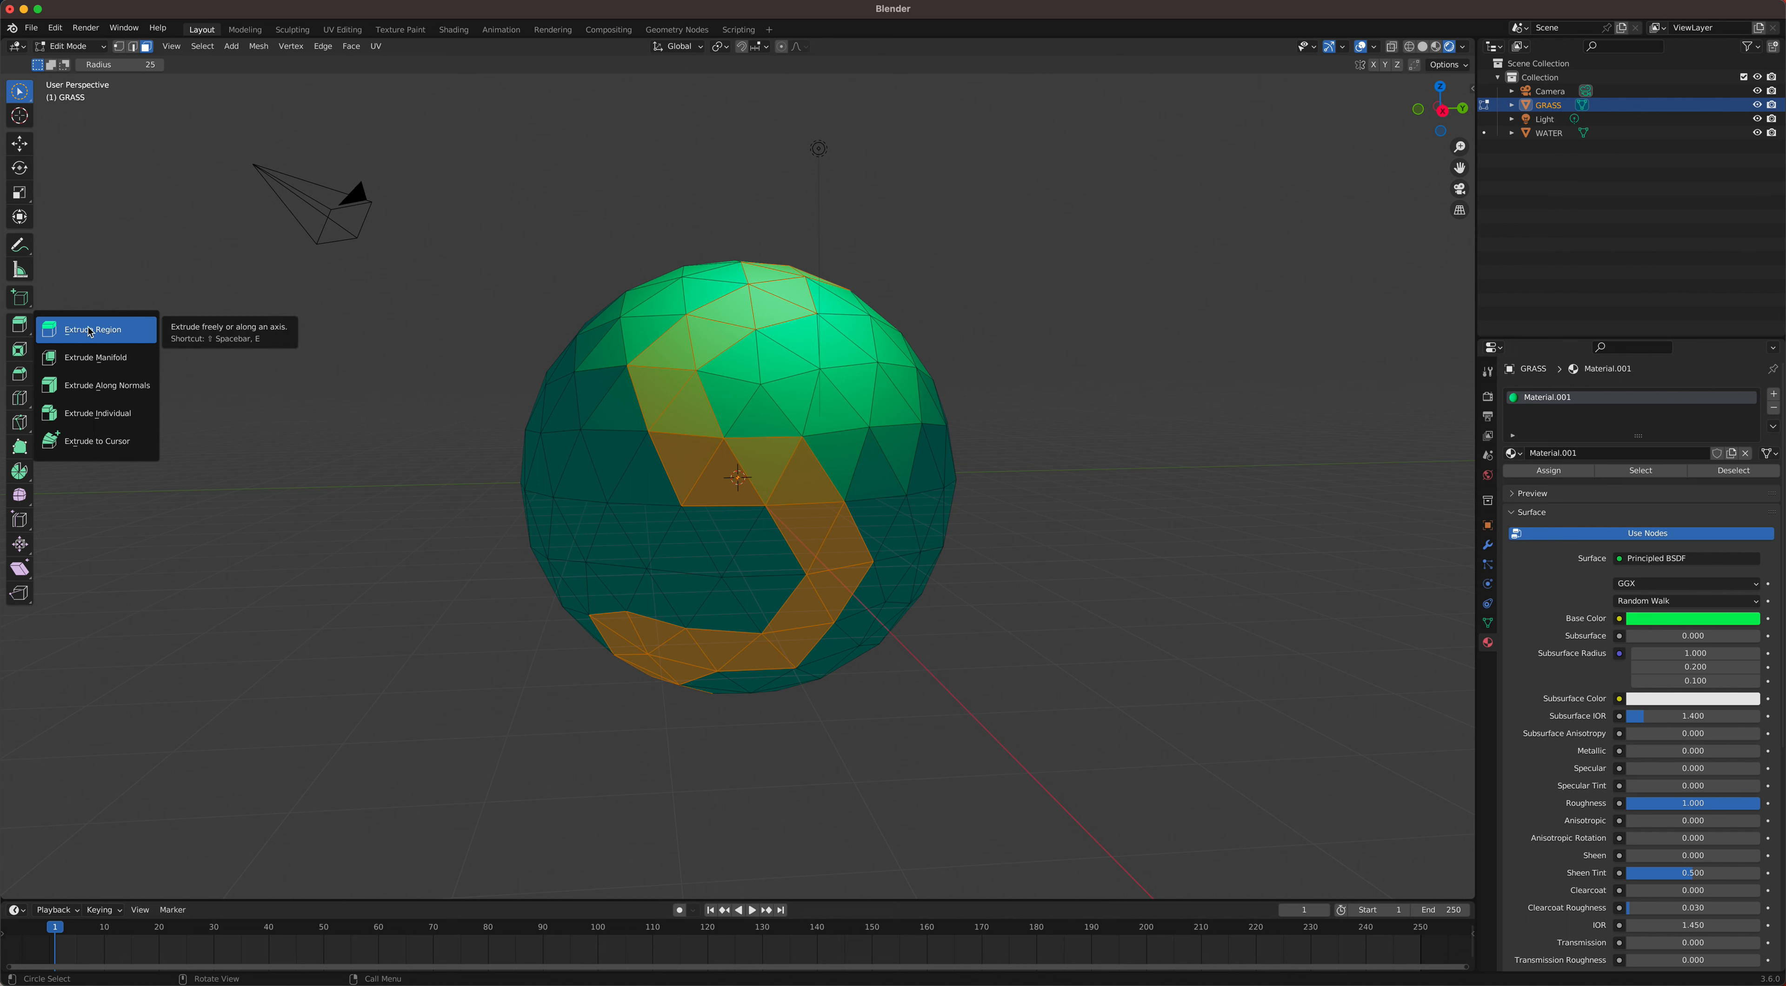
left_click(99, 386)
middle_click_drag(844, 407, 779, 489)
key("alt+s")
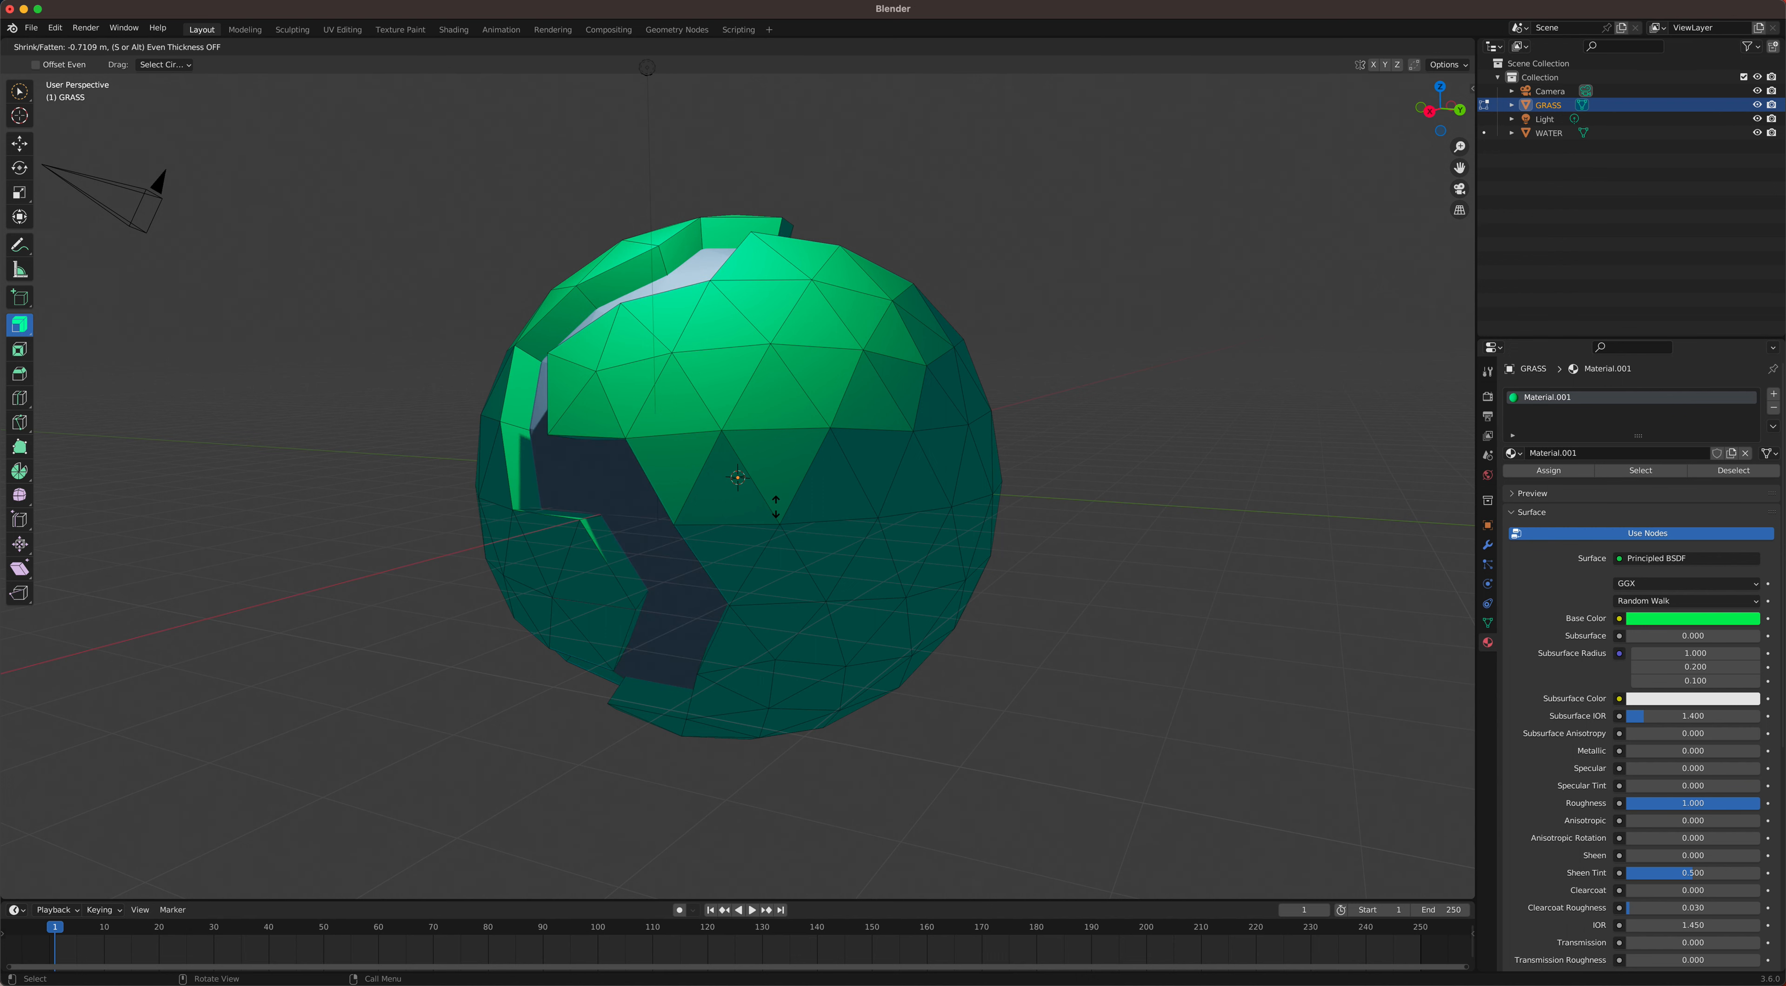
left_click(776, 505)
middle_click_drag(777, 478, 743, 463)
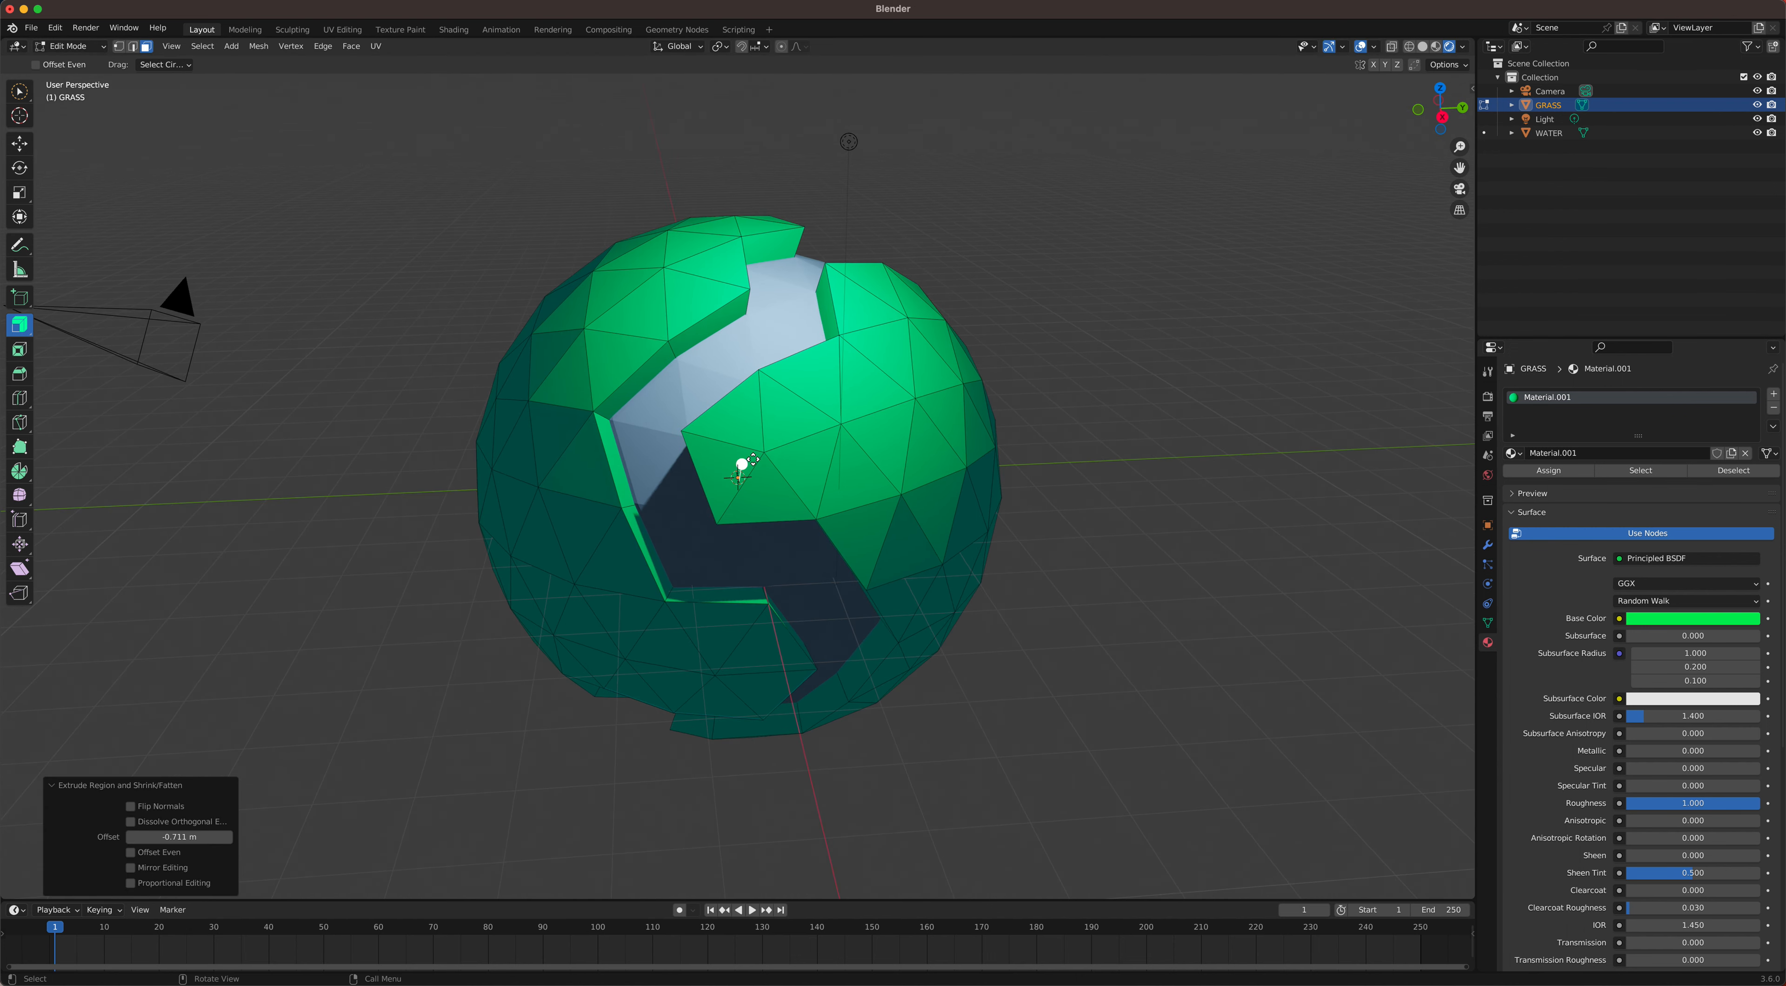
middle_click_drag(753, 355, 755, 331)
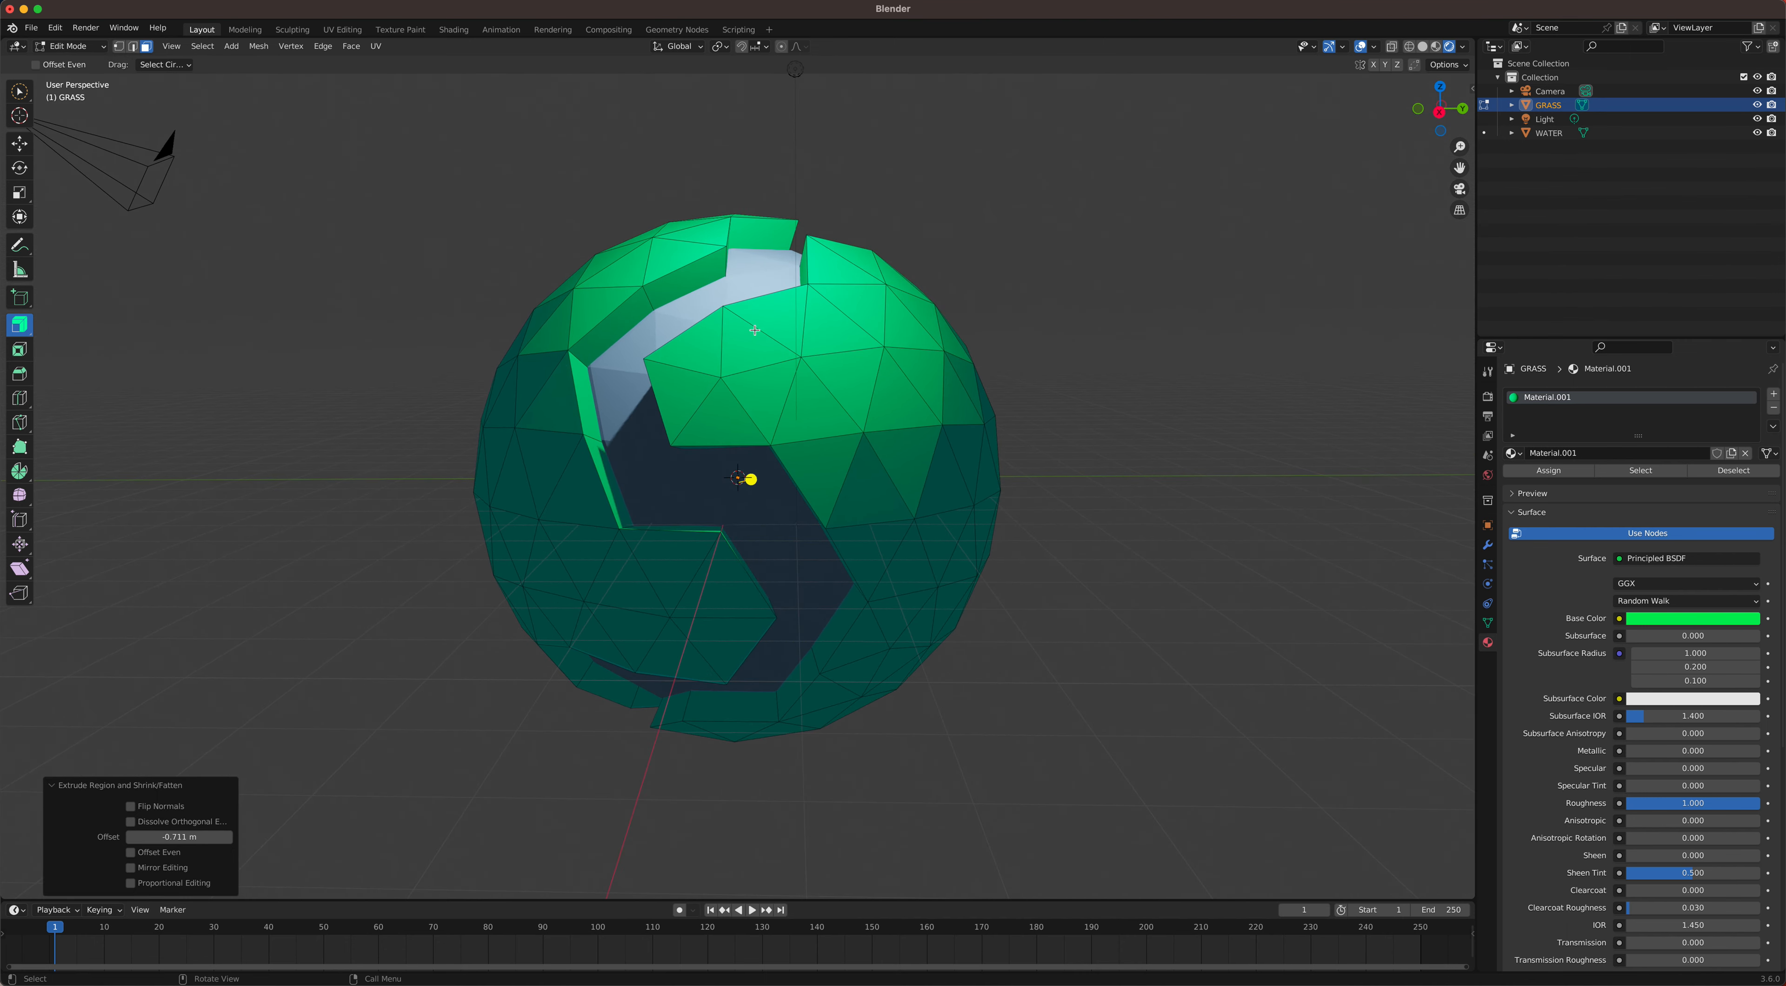
Step: Add a single loop cut around one river bank wall of the GRASS sphere, slid toward the grass edge with a factor of about 0.764
scroll(681, 343, "up", 2)
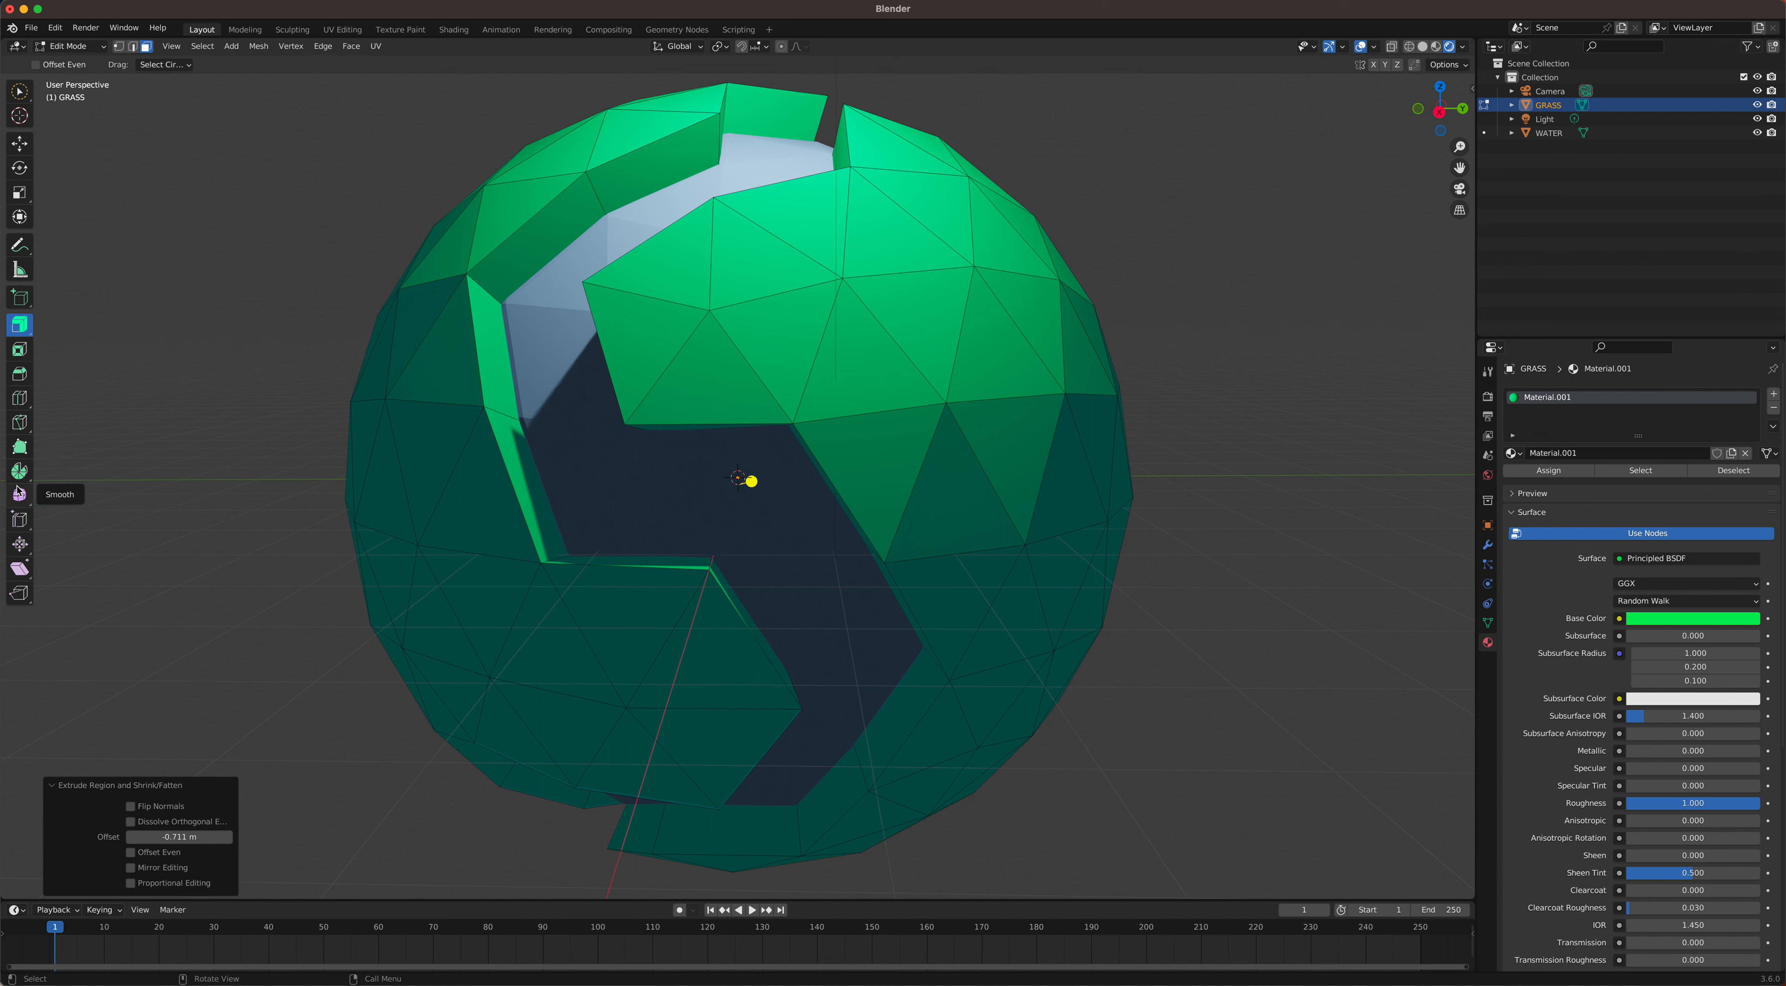
left_click(20, 398)
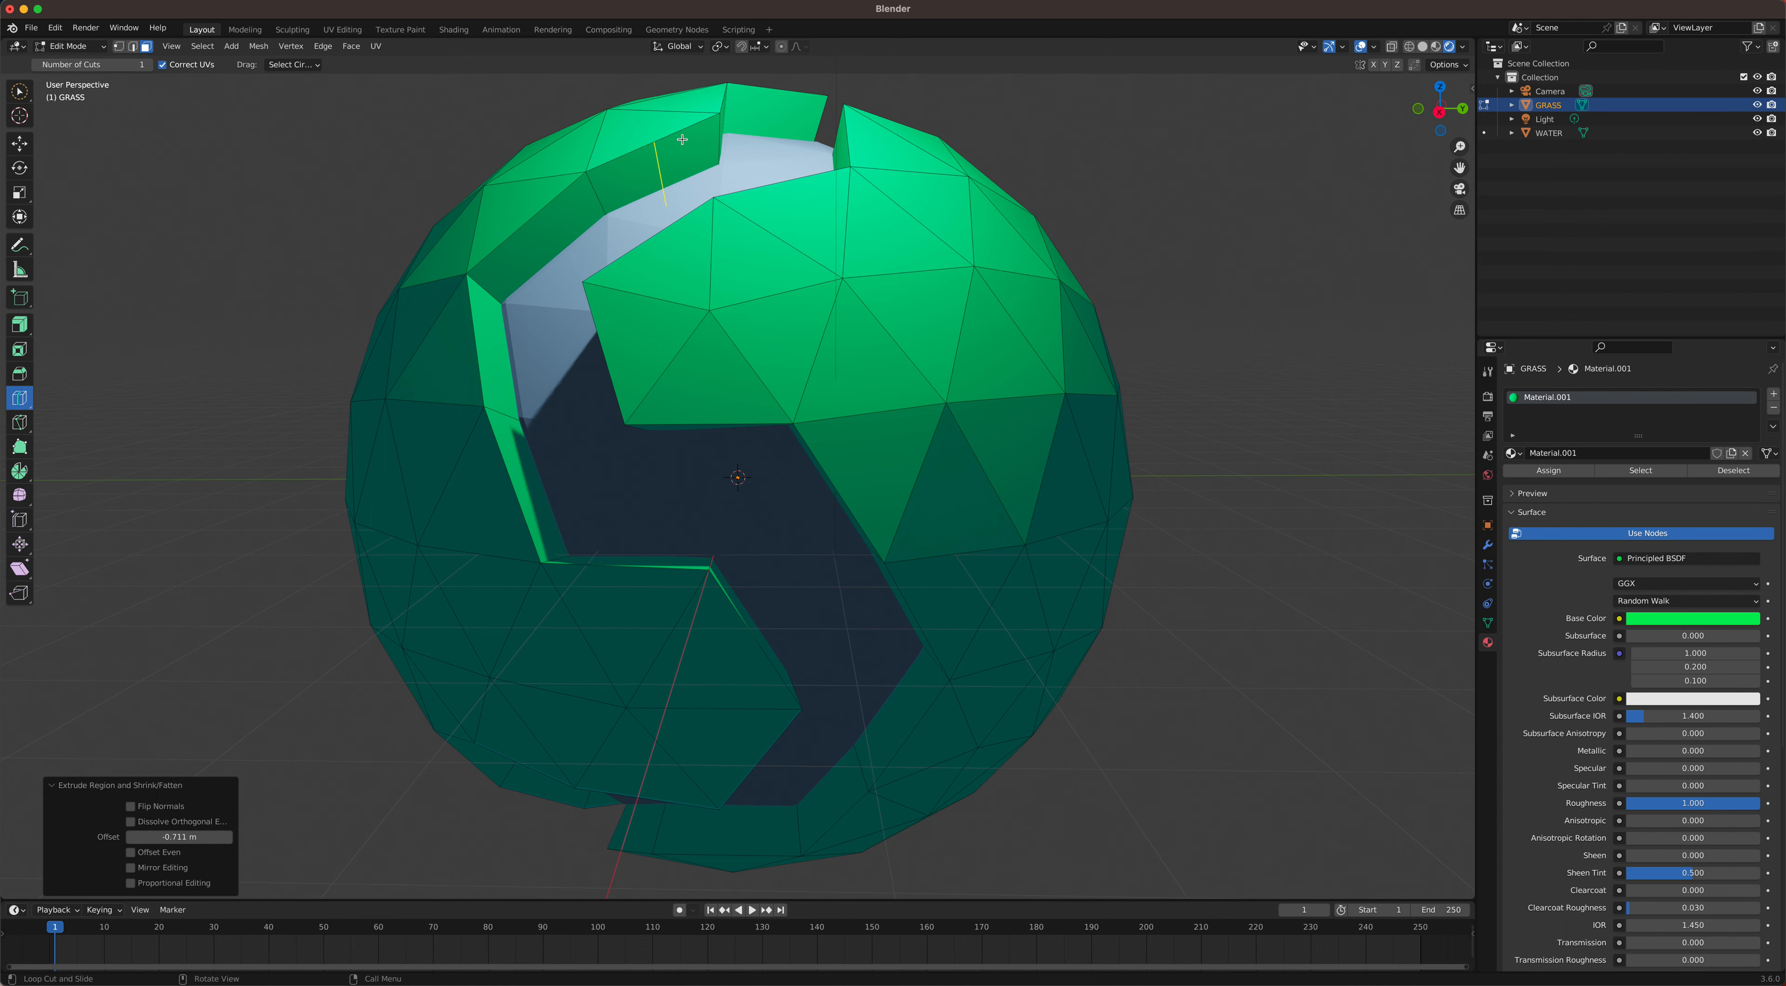
mouse_move(595, 185)
middle_mouse_down()
mouse_move(567, 193)
mouse_move(592, 208)
middle_mouse_up()
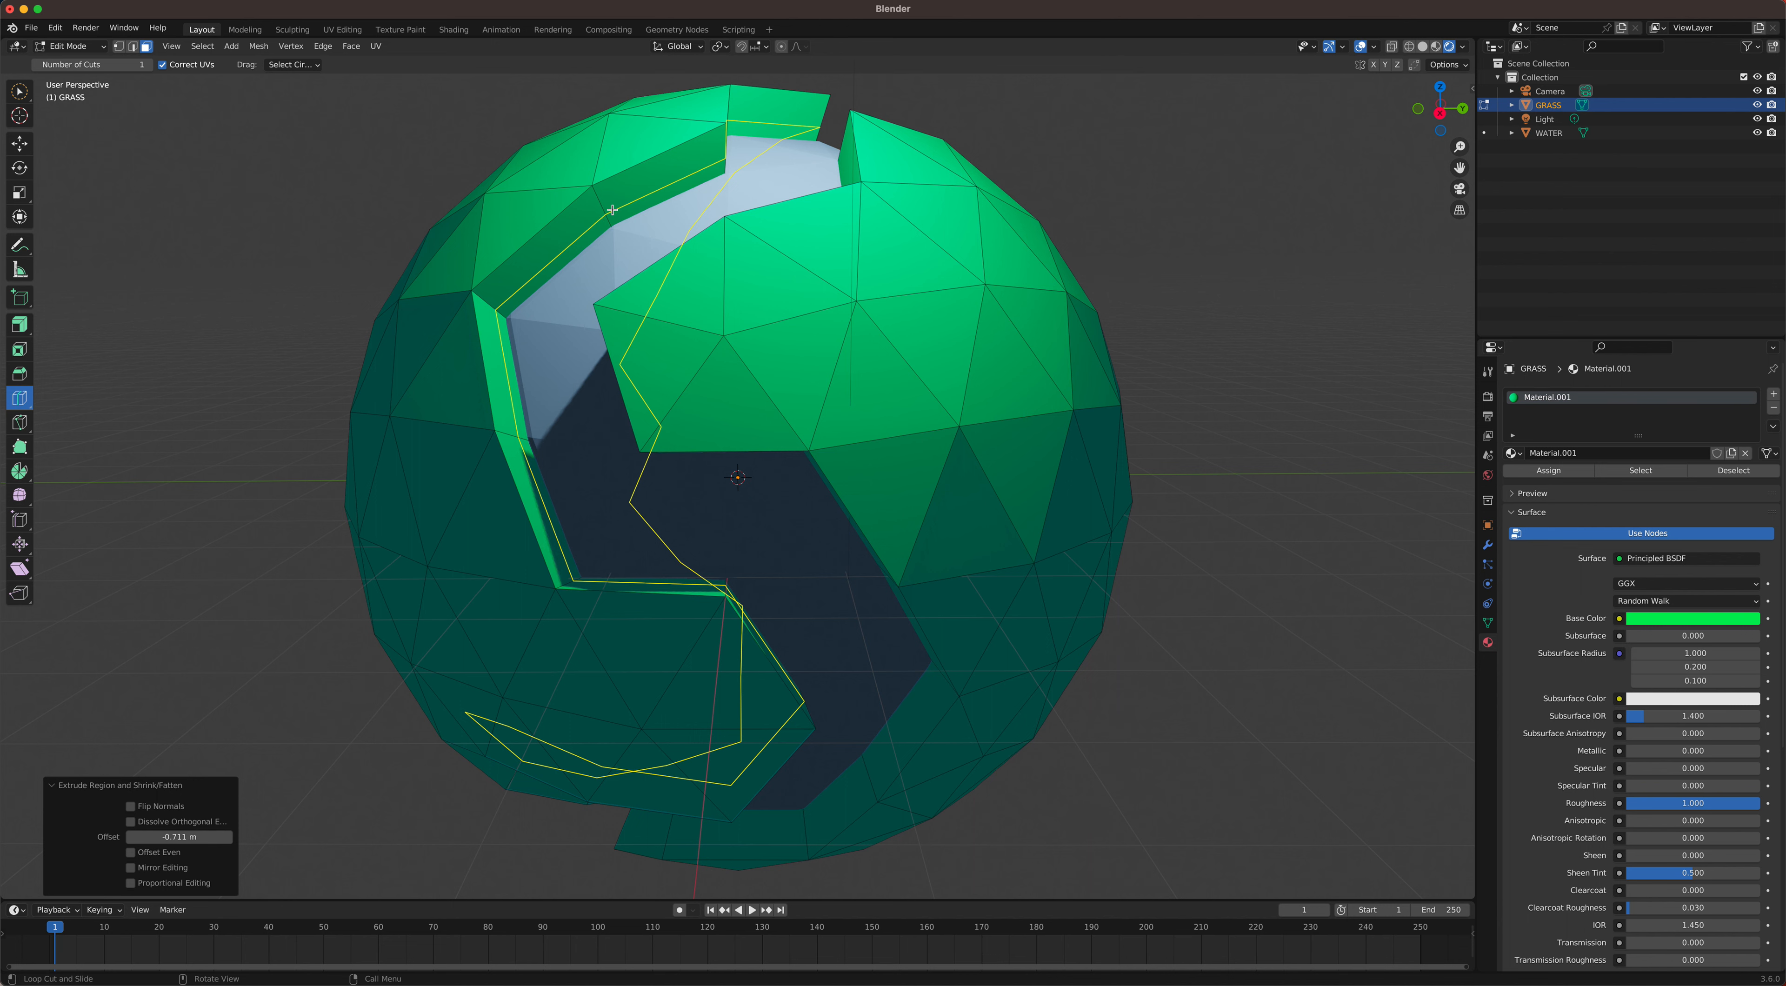
left_click_drag(602, 198, 600, 196)
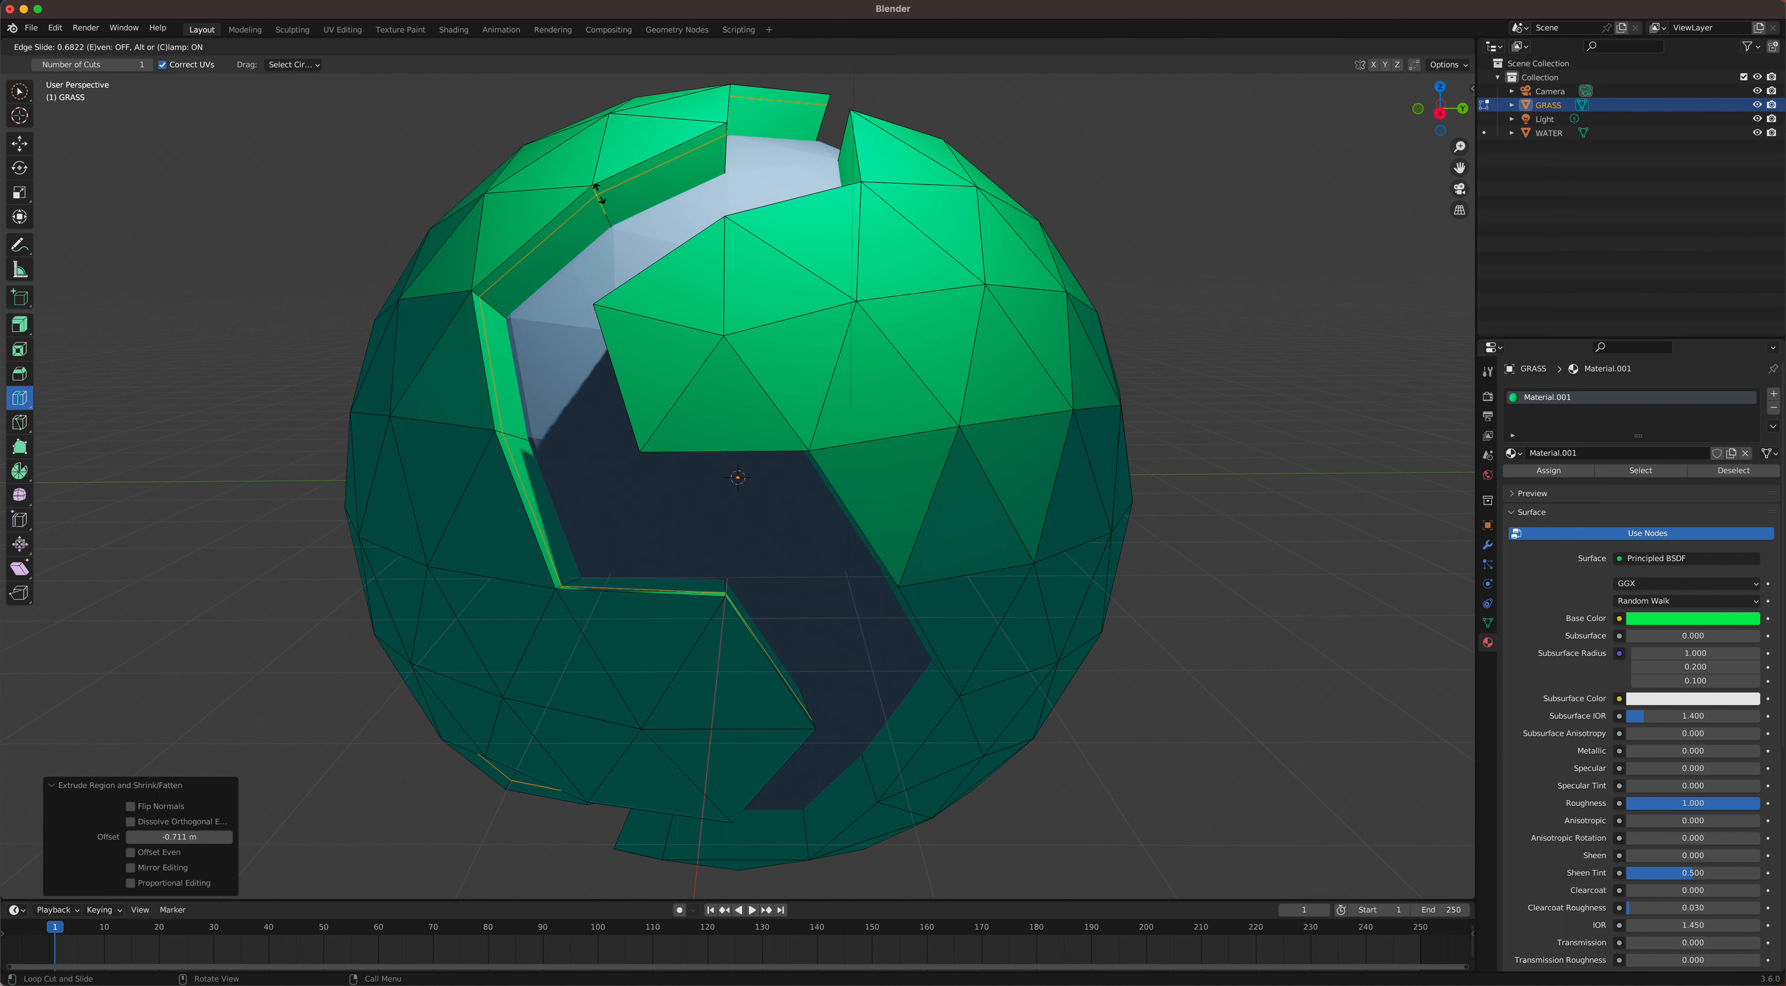
left_click(599, 190)
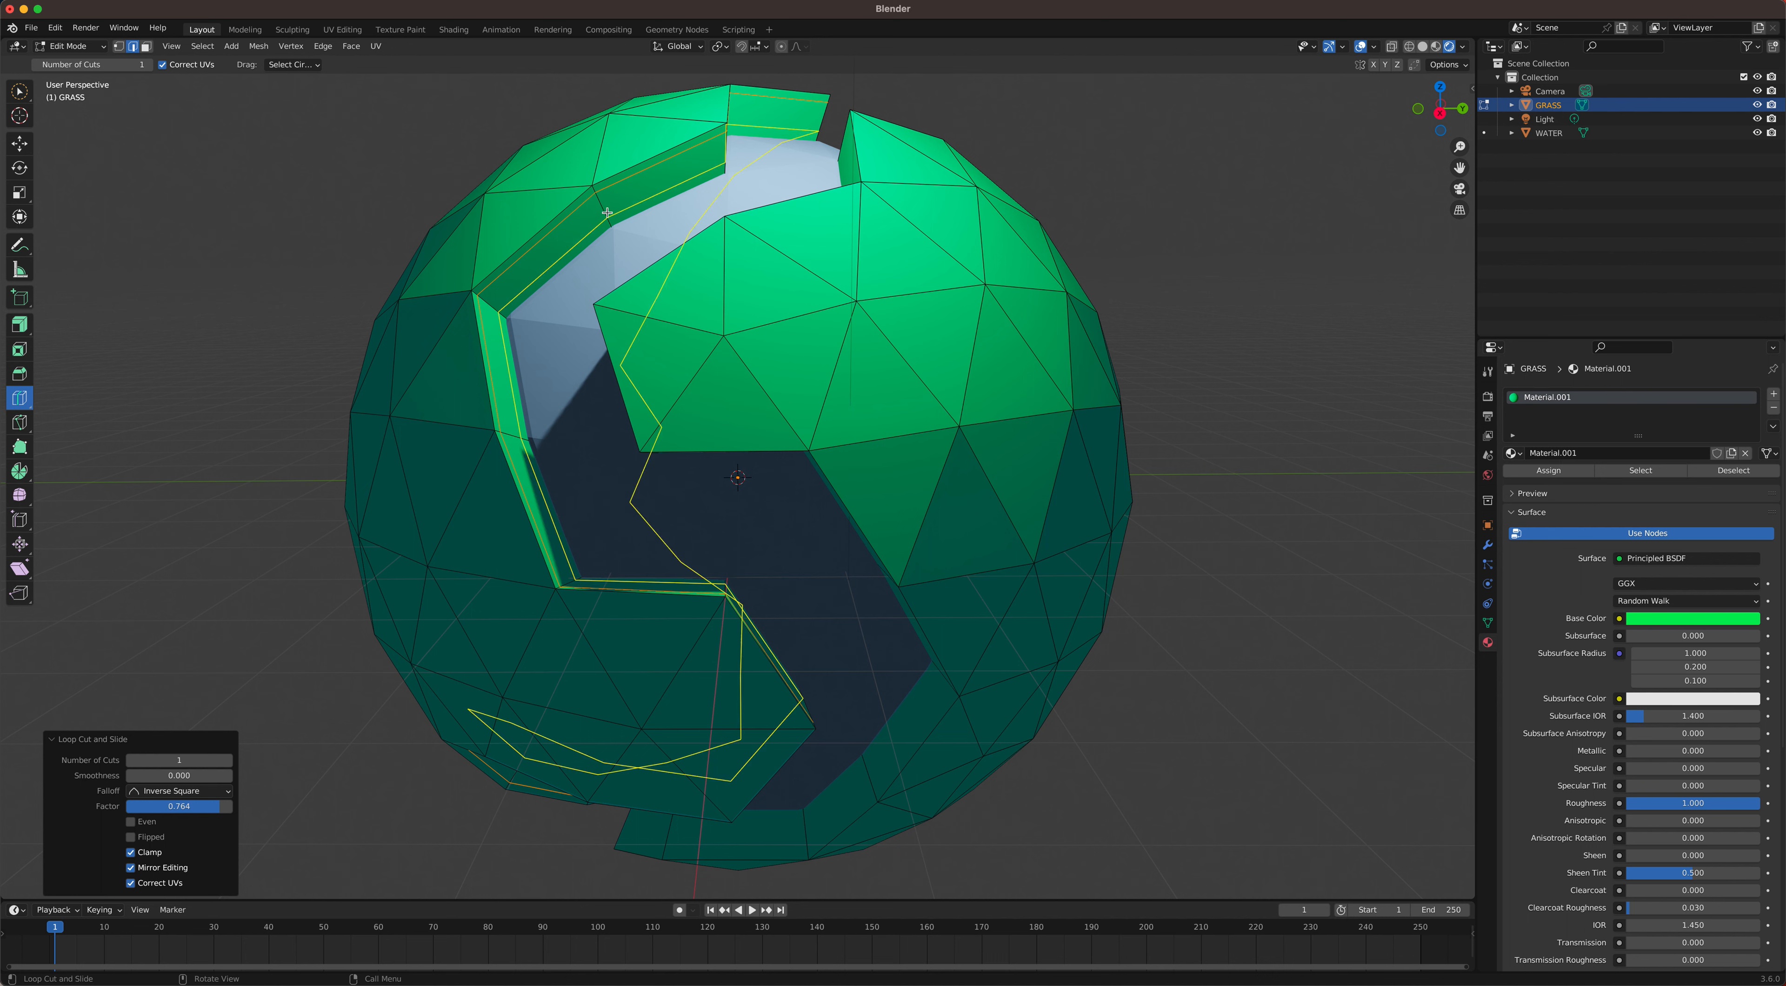
Step: Clear the selection, switch to face selection and select the first wall faces below the loop cut with Select Circle
left_click(23, 95)
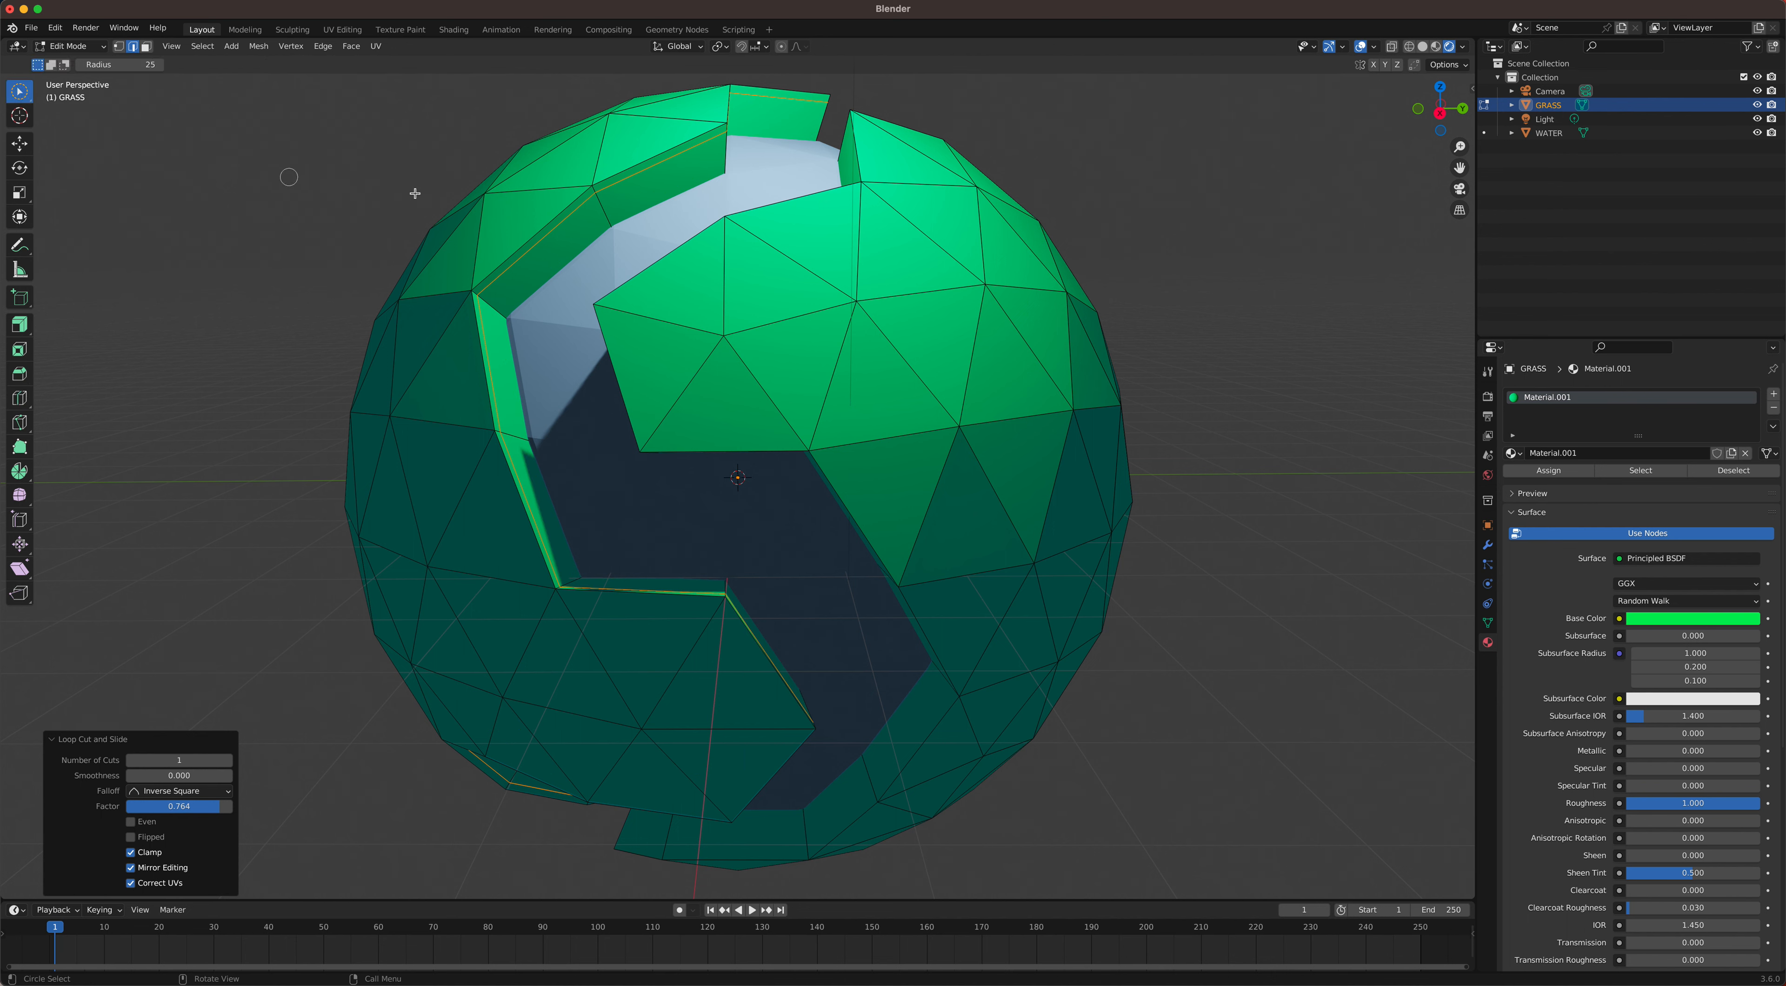
left_click(632, 201)
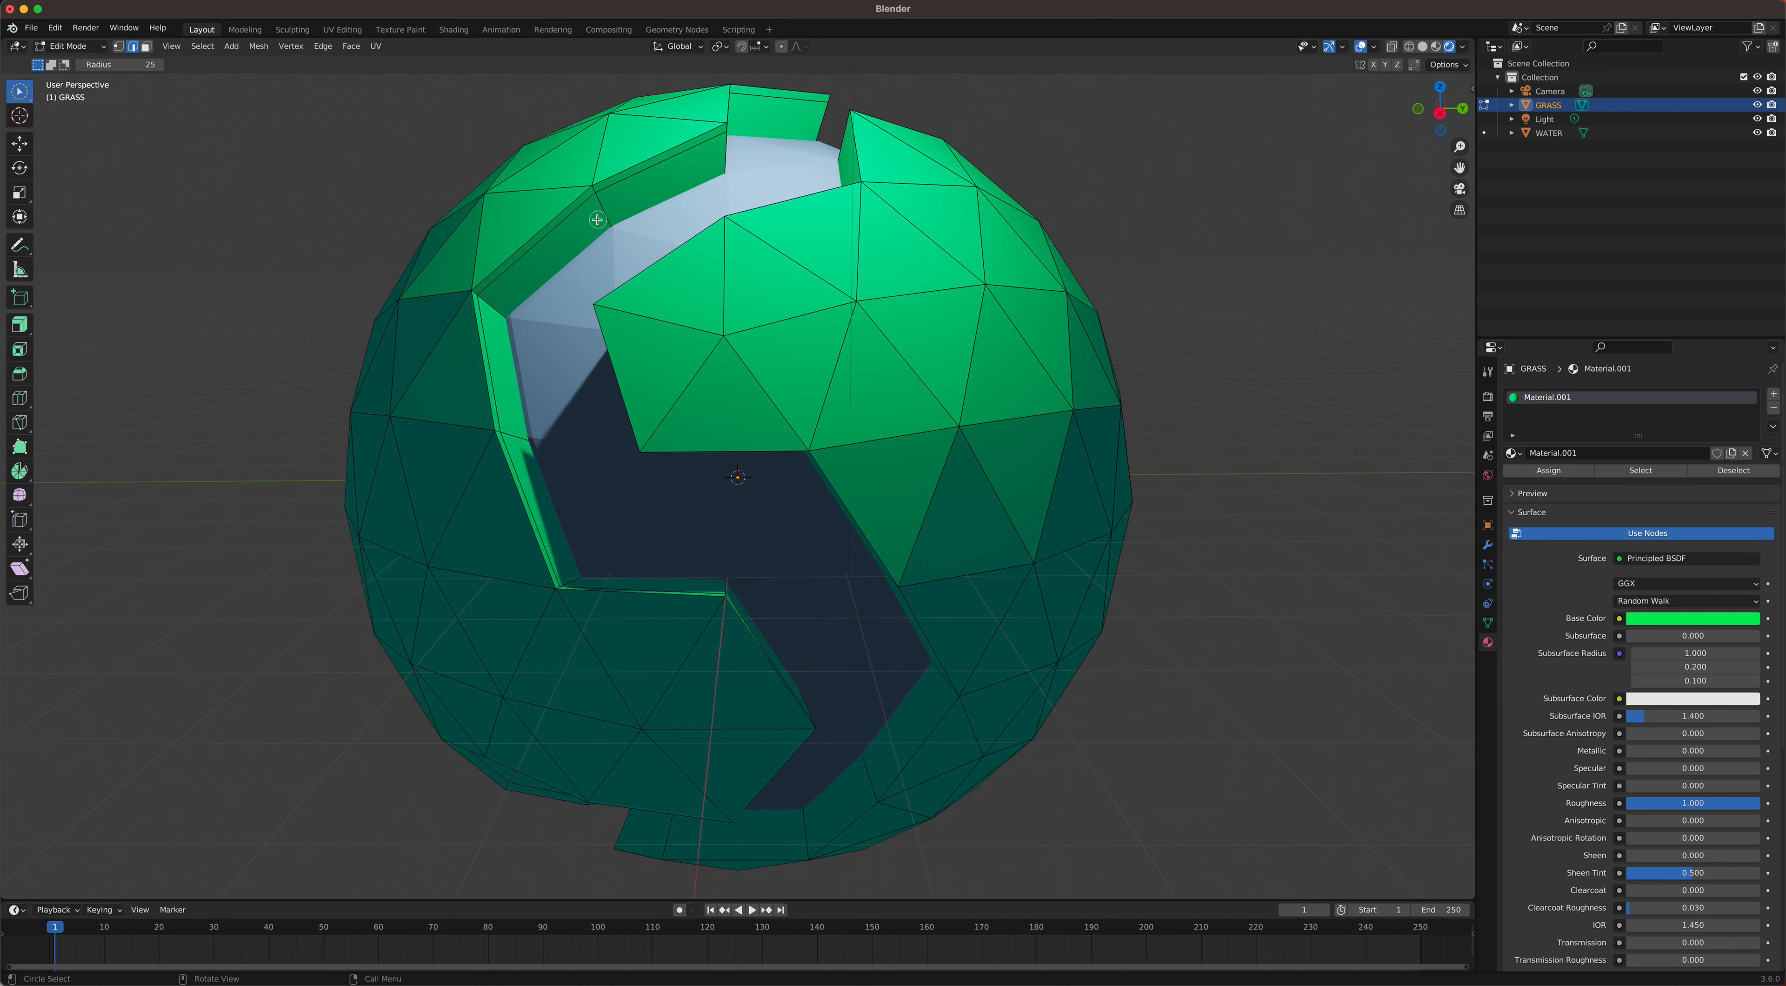
left_click(145, 48)
left_click(648, 194)
left_click(597, 225)
left_click(684, 186)
middle_click_drag(684, 186, 623, 209)
left_click(573, 232, "shift")
scroll(683, 208, "up", 1)
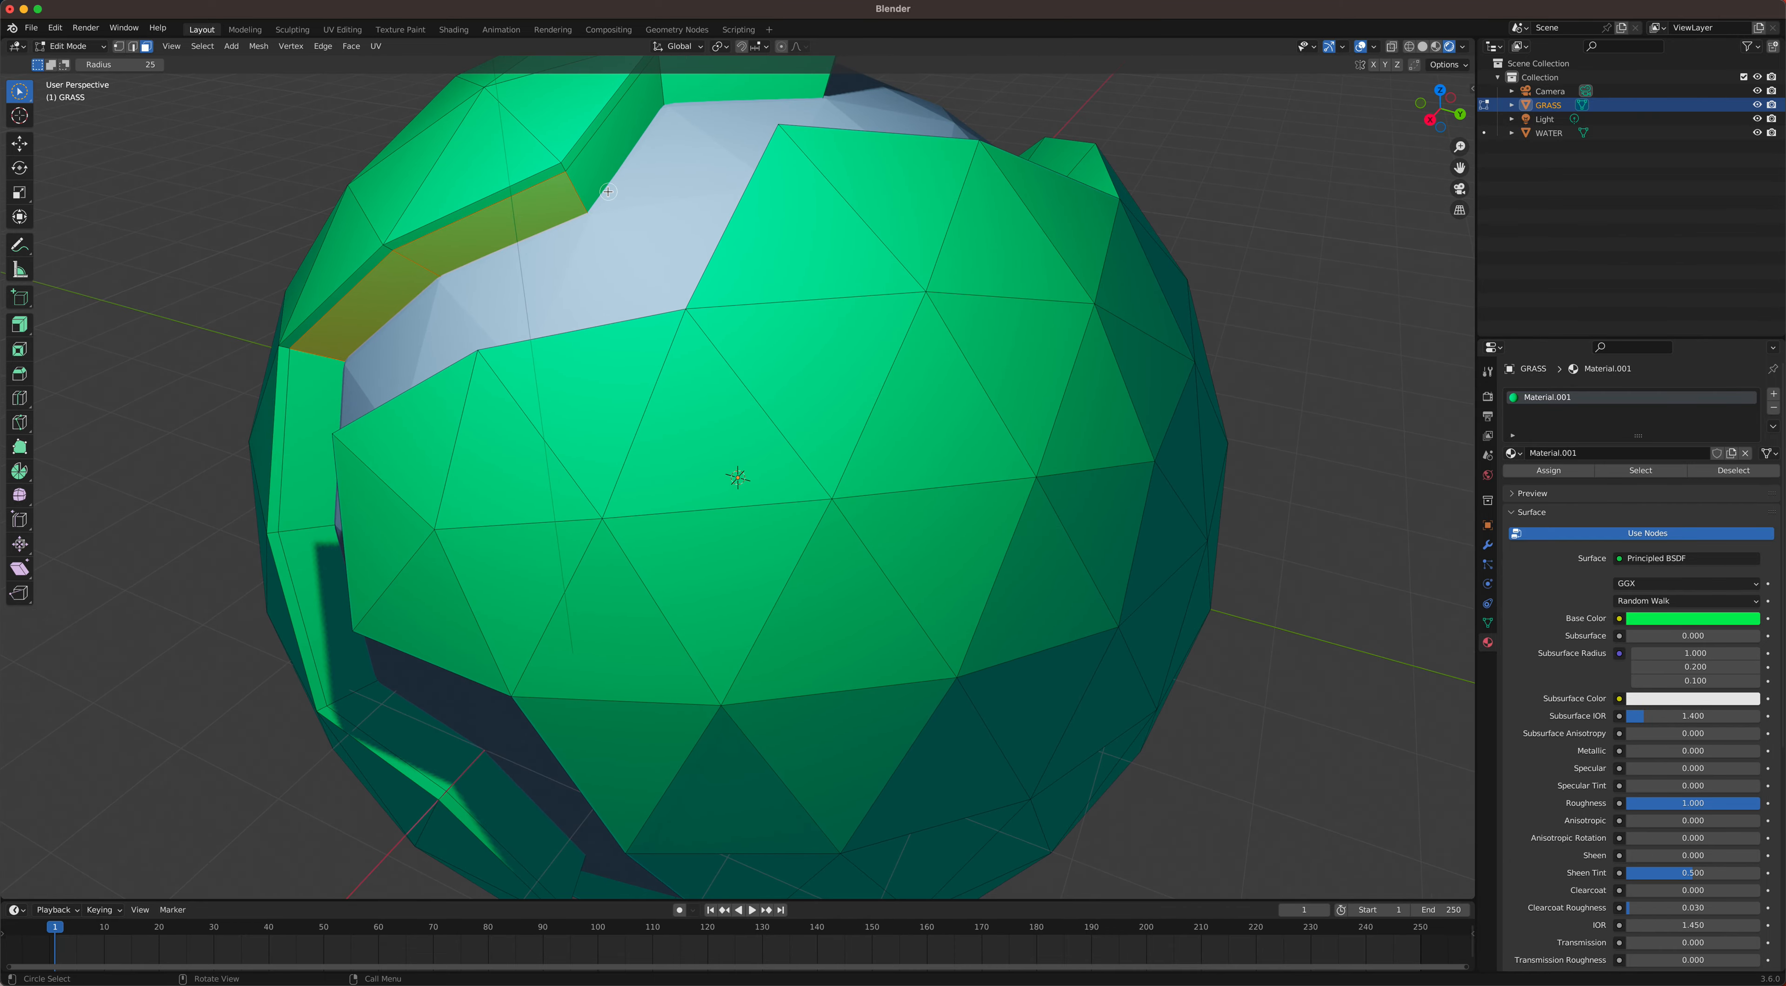
scroll(608, 191, "down", 5)
scroll(608, 192, "up", 6)
scroll(608, 192, "down", 4)
scroll(608, 191, "up", 3)
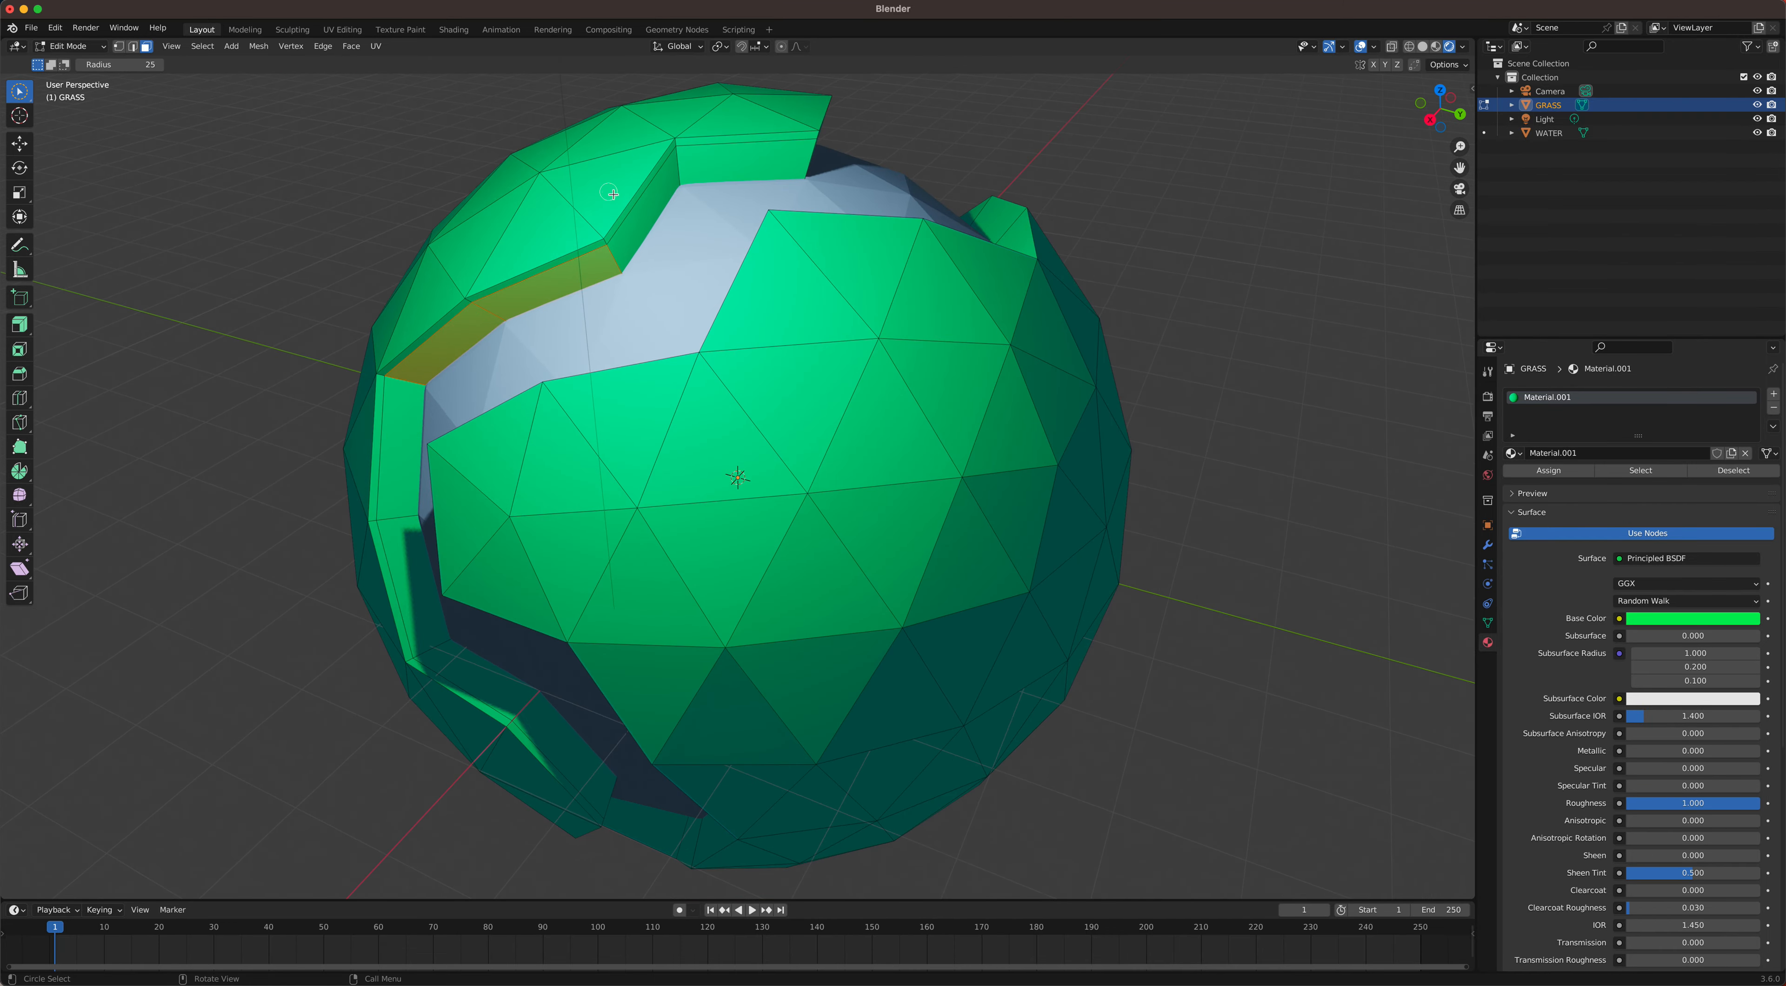
Step: Extend the face selection along the rest of that river bank wall below the loop cut, all the way around the sphere
left_click(628, 237, "shift")
left_click(732, 167, "shift")
middle_click_drag(731, 175, 632, 179)
left_click_drag(758, 172, 917, 175, "shift")
middle_click_drag(917, 176, 780, 166)
mouse_move(920, 227)
left_mouse_down("shift")
mouse_move(997, 299)
mouse_move(1025, 379)
left_mouse_up("shift")
middle_click_drag(1025, 379, 1010, 351)
mouse_move(1009, 351)
left_mouse_down("shift")
mouse_move(1008, 474)
mouse_move(985, 531)
mouse_move(925, 650)
mouse_move(850, 671)
left_mouse_up("shift")
middle_click_drag(909, 604, 782, 674)
mouse_move(782, 674)
left_mouse_down("shift")
mouse_move(626, 670)
mouse_move(479, 626)
mouse_move(501, 305)
left_mouse_up("shift")
middle_click_drag(500, 305, 548, 516)
left_click_drag(550, 517, 510, 491, "shift")
middle_click_drag(501, 475, 550, 519)
left_click_drag(532, 496, 529, 443, "shift")
scroll(525, 442, "up", 2)
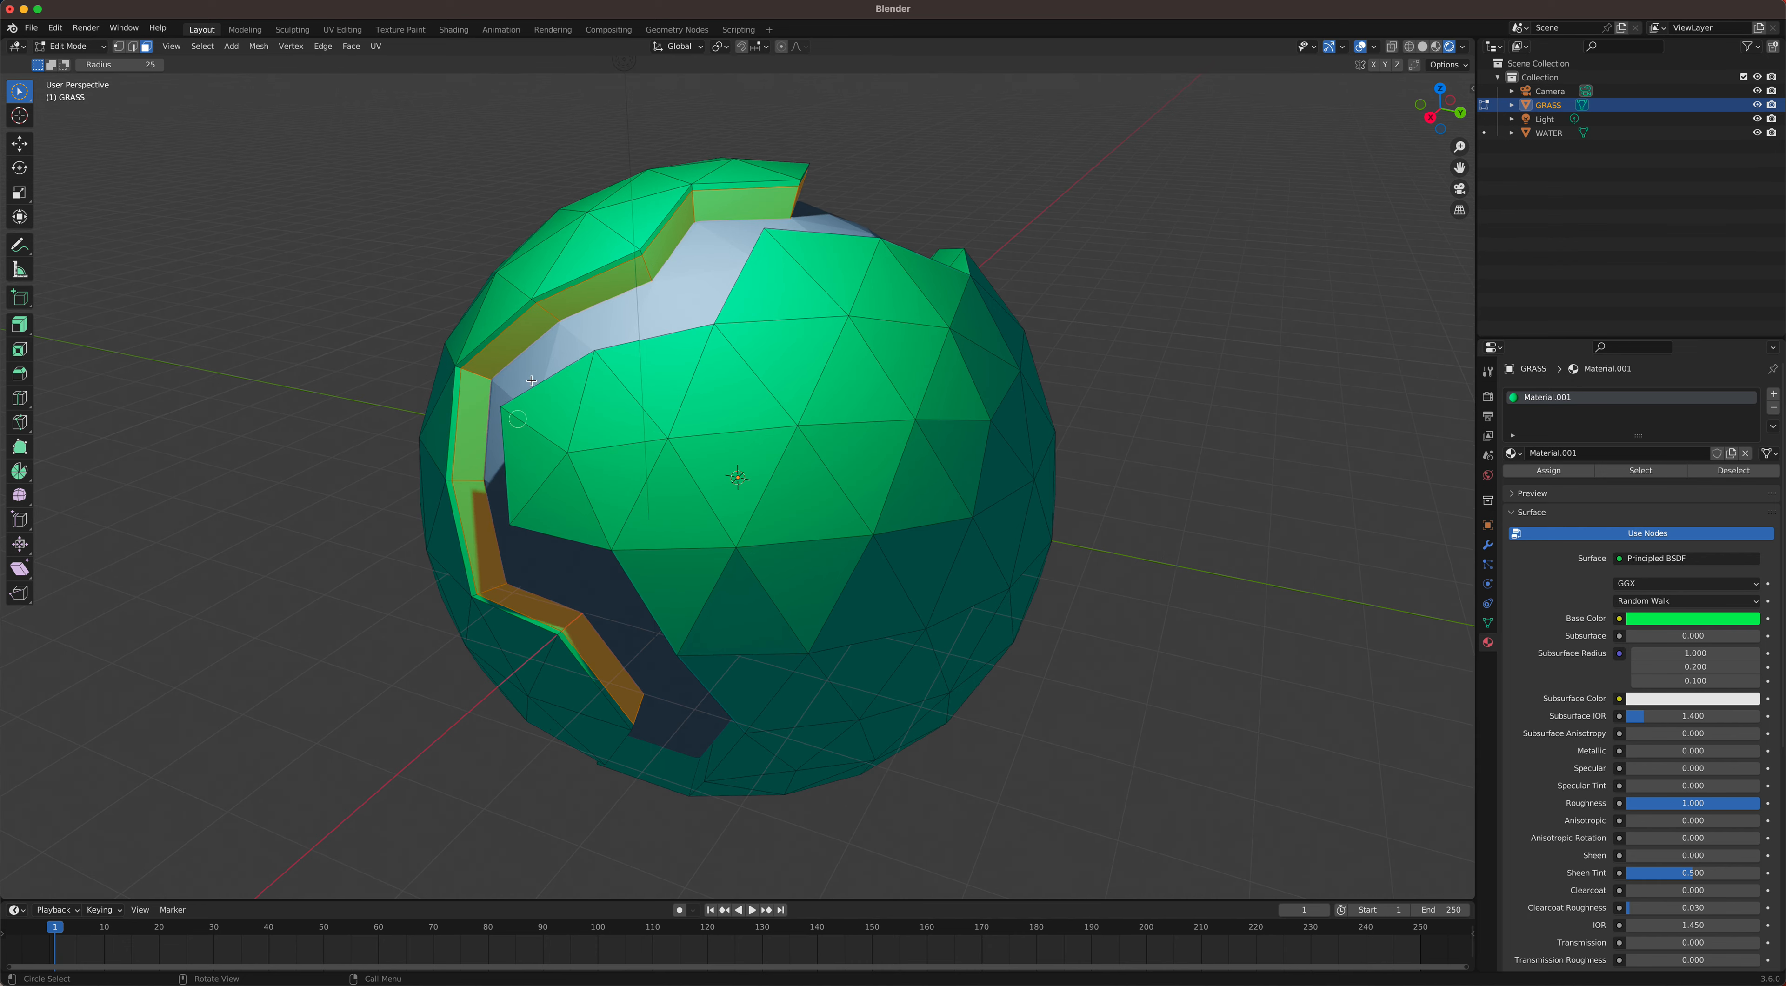
Step: Add a second material with a dark orange base color to GRASS and assign it to the selected bank wall faces
middle_click_drag(543, 352, 787, 340)
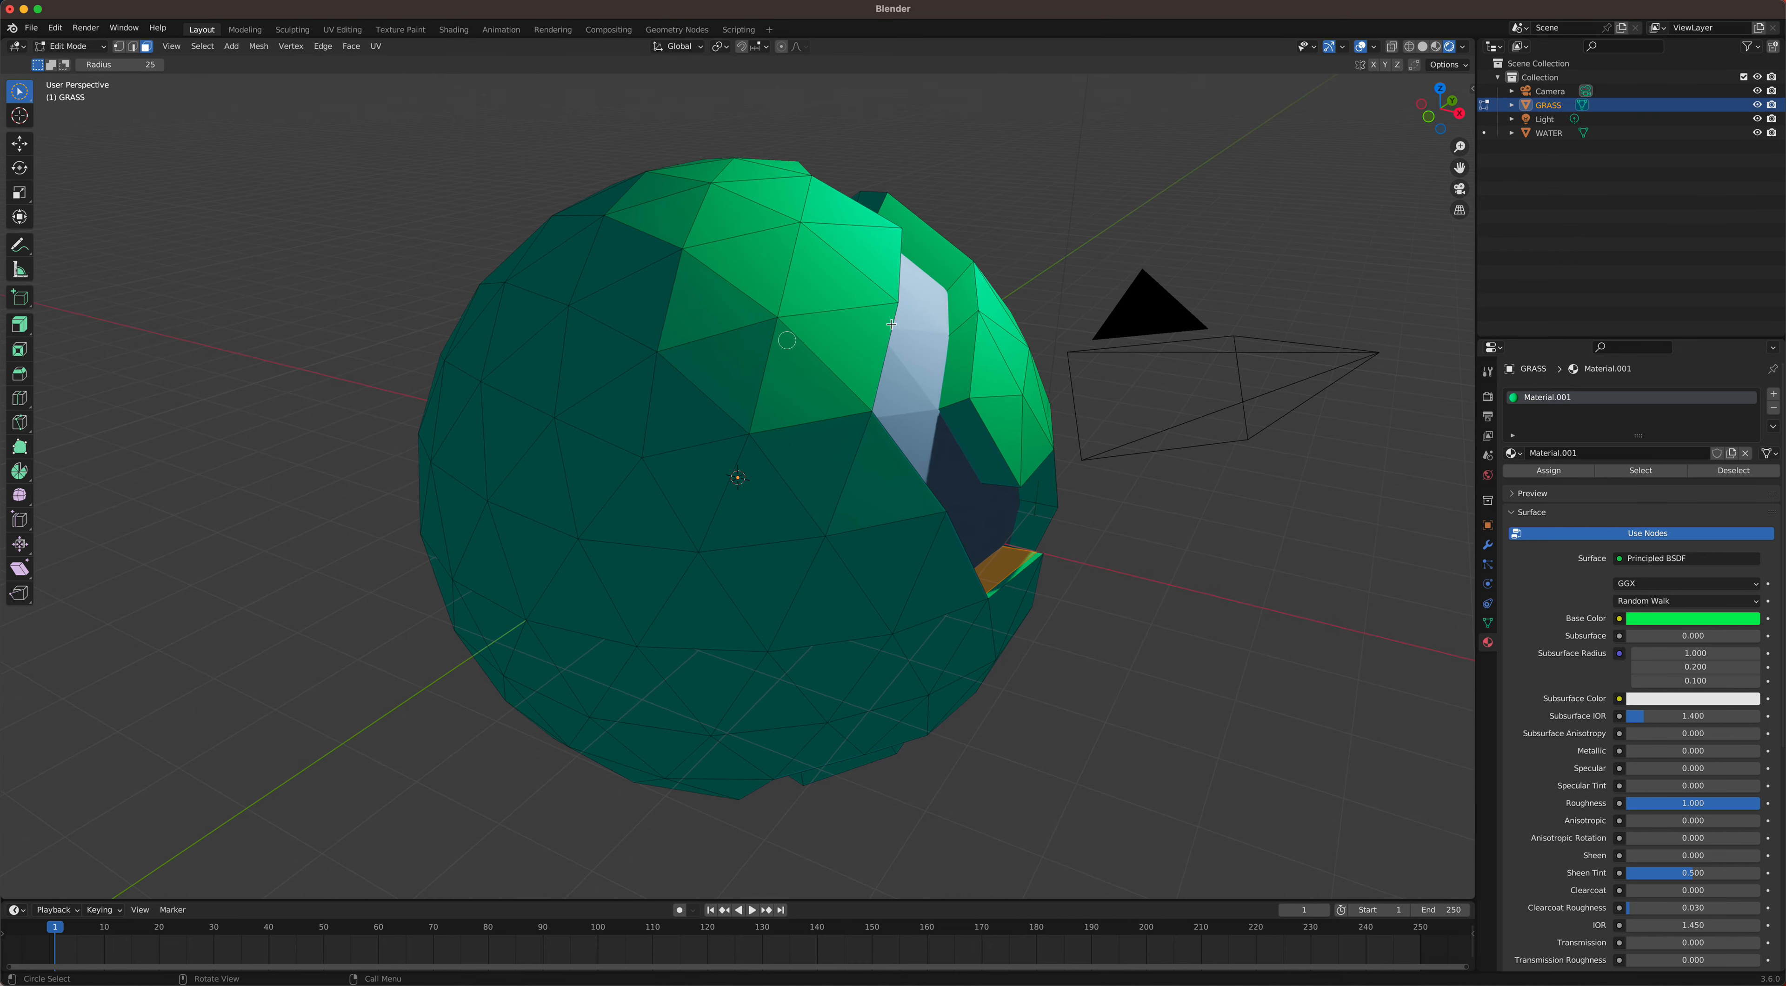
middle_click_drag(979, 291, 852, 305)
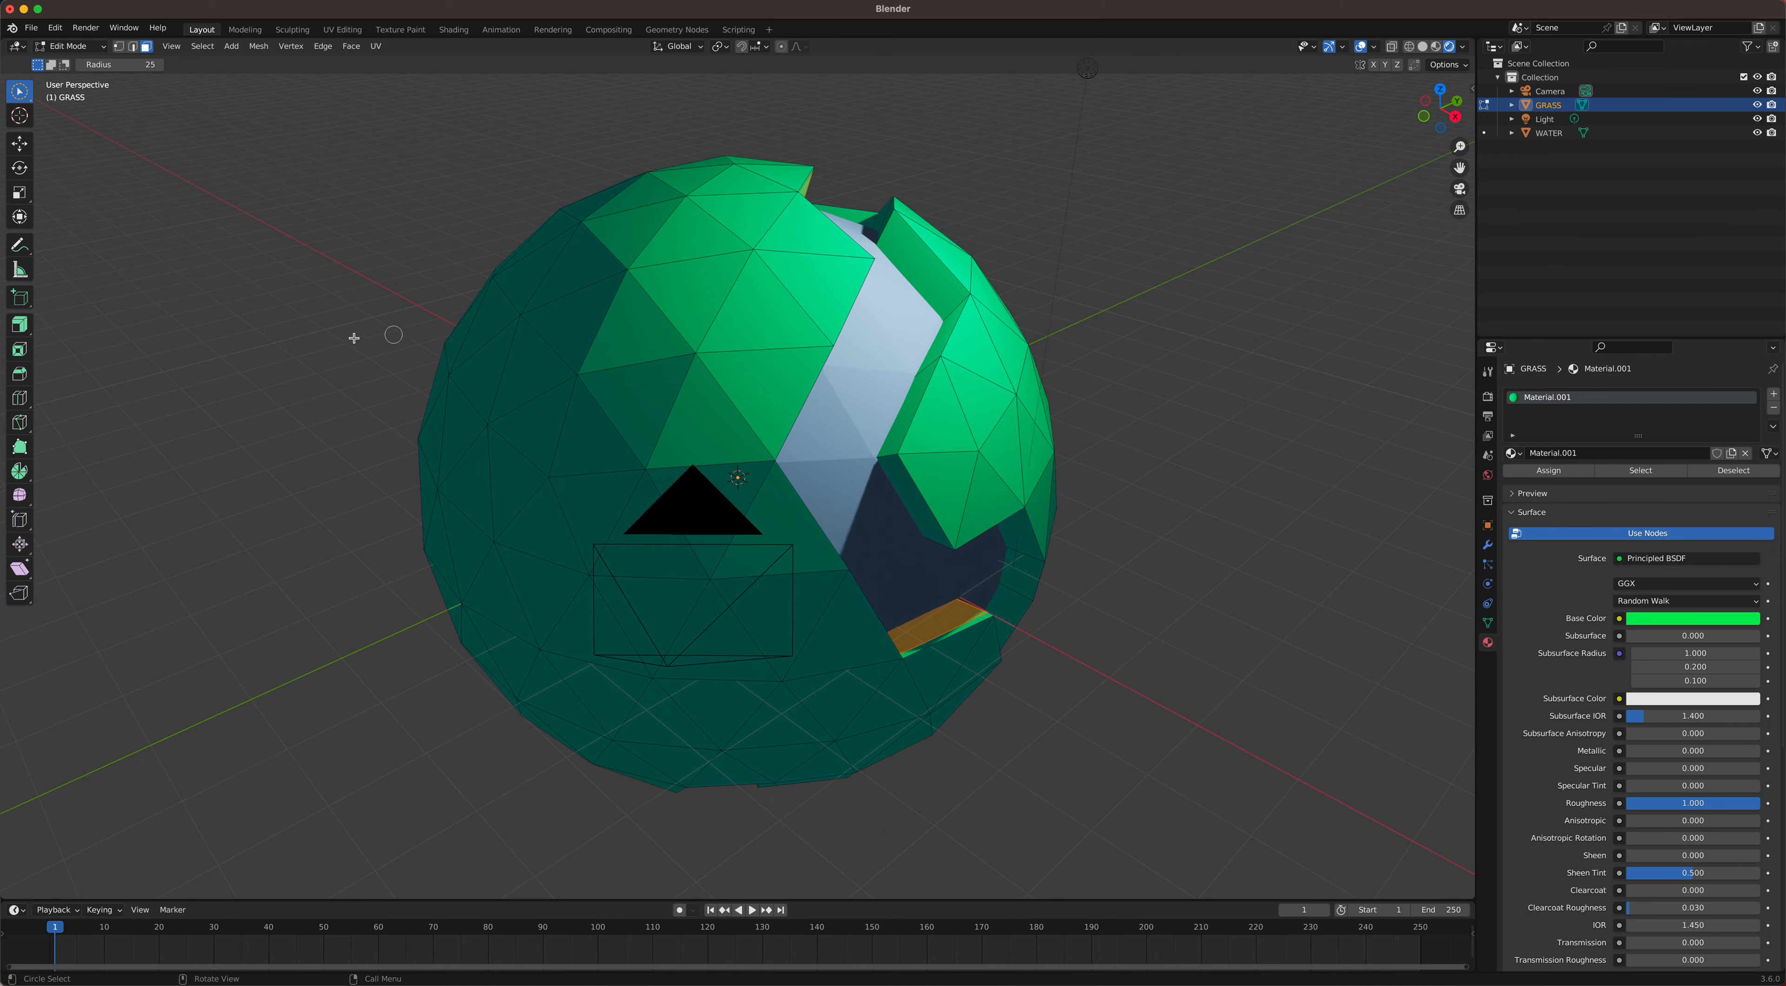
middle_click_drag(471, 437, 681, 287)
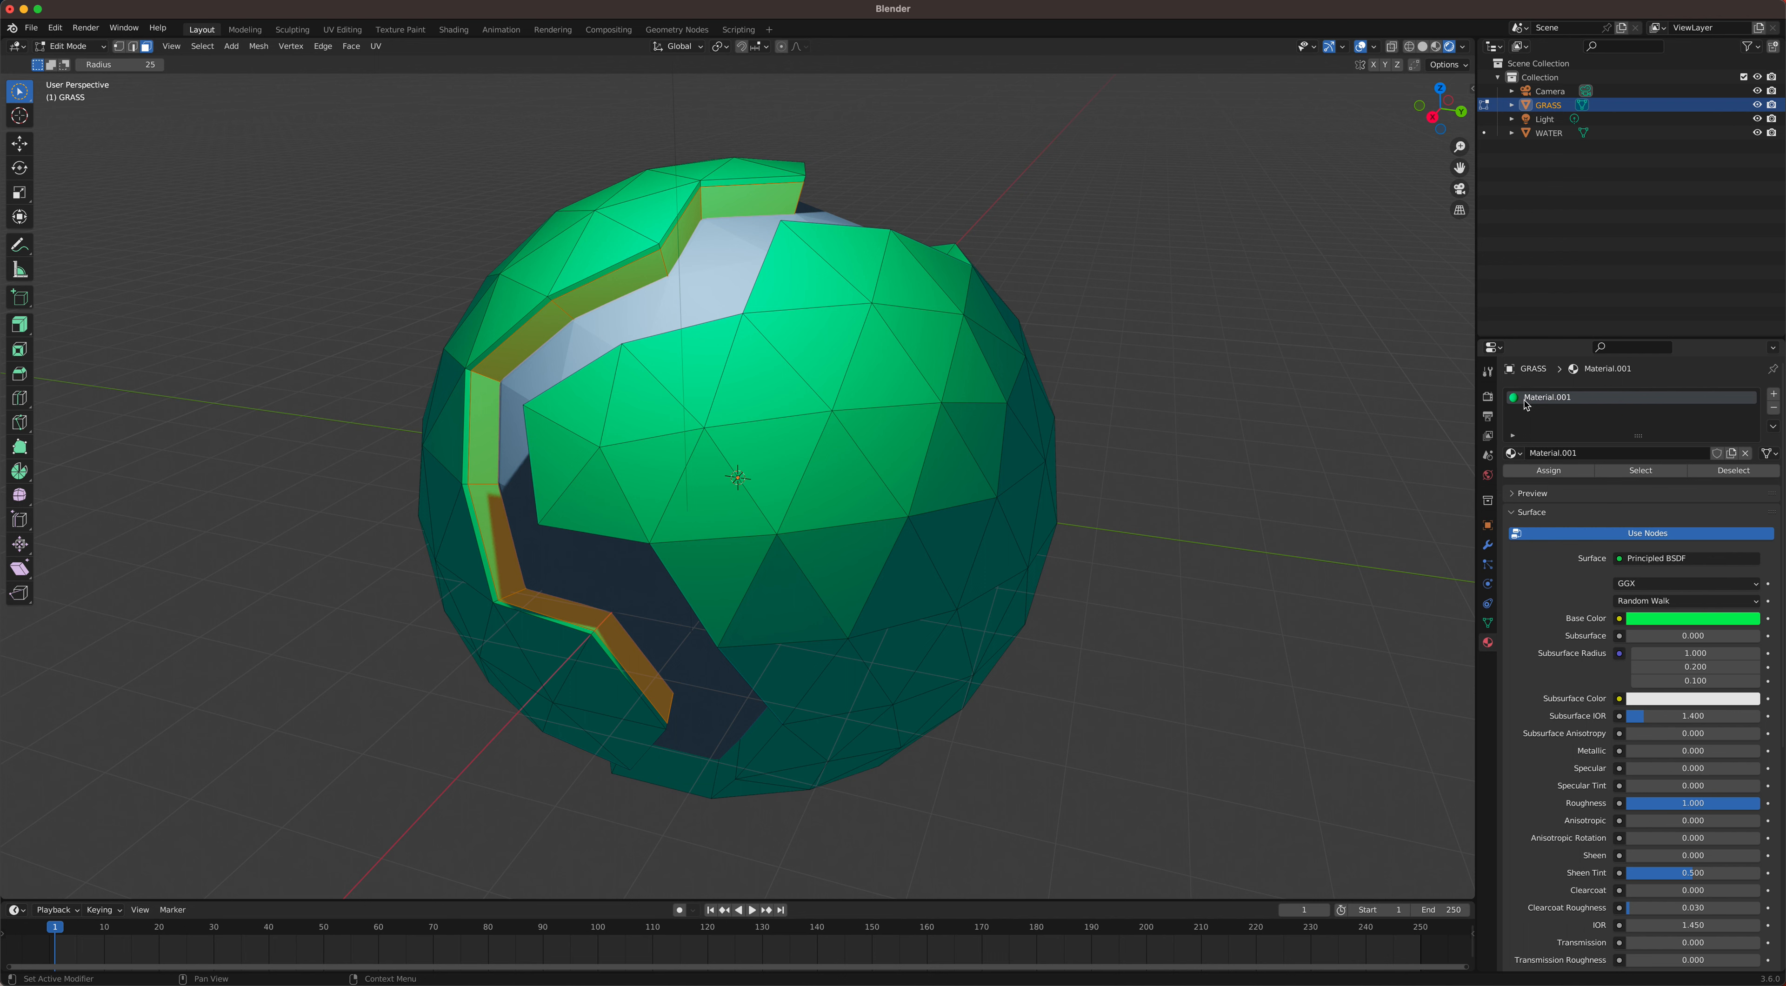
left_click(1774, 393)
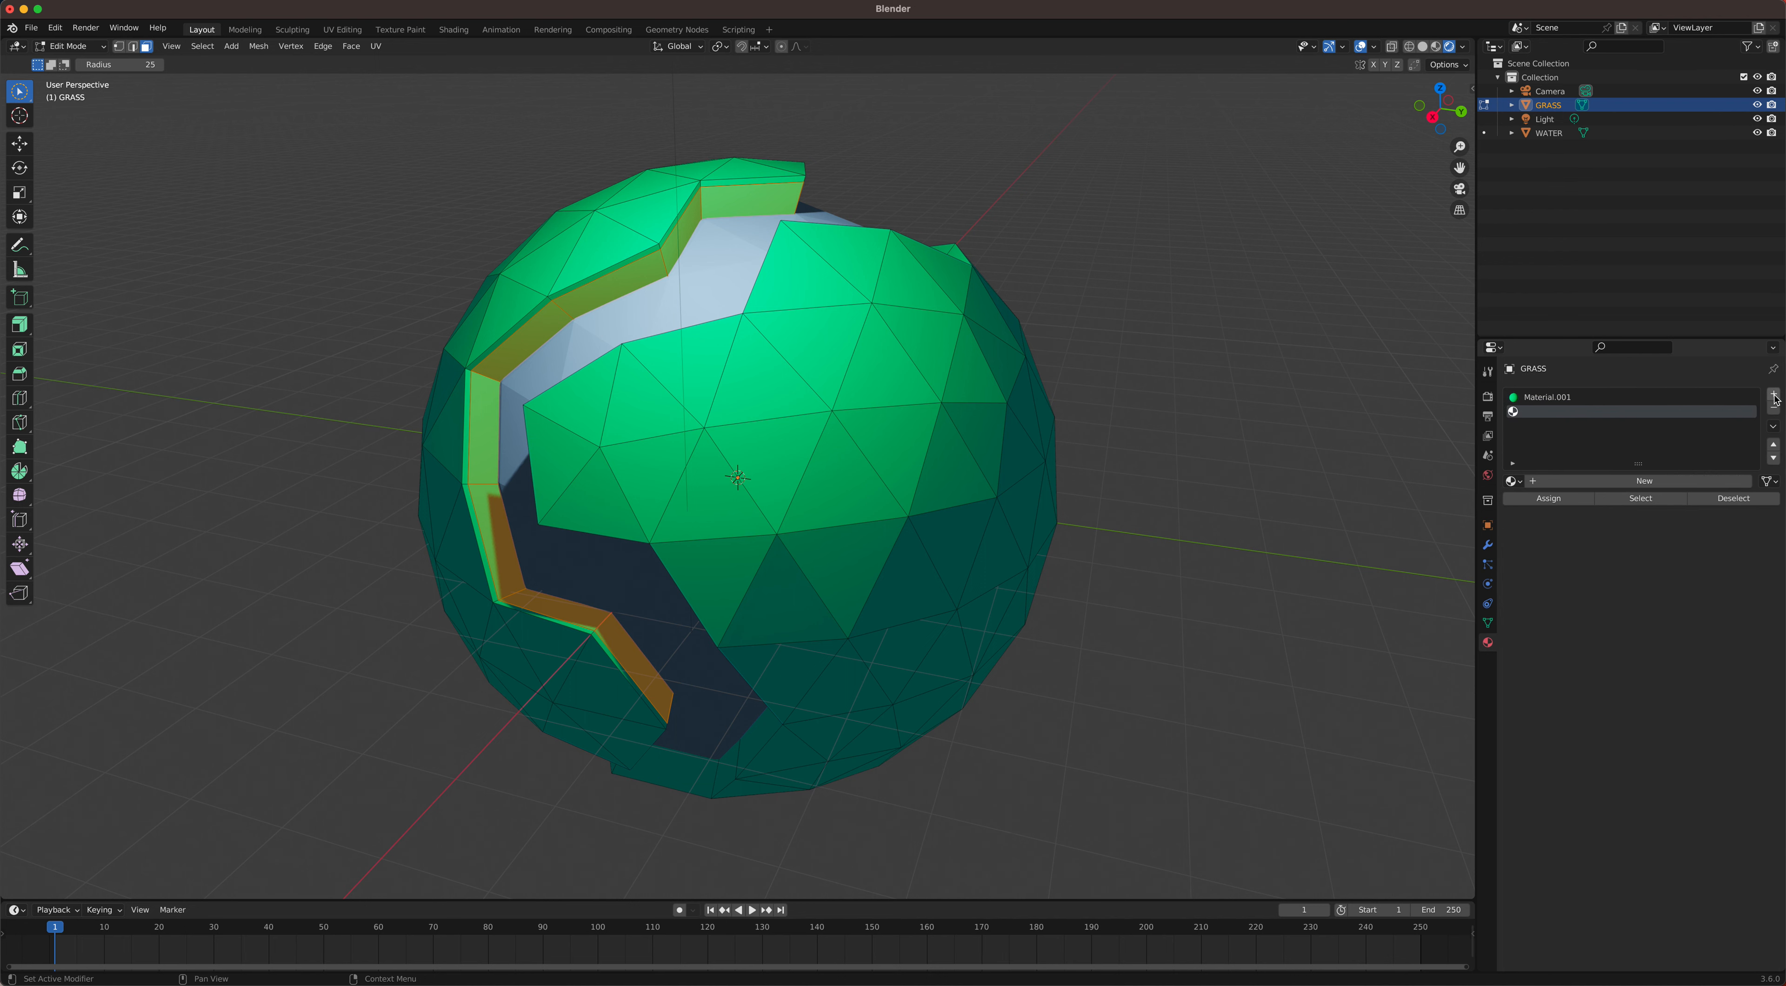
left_click(1643, 483)
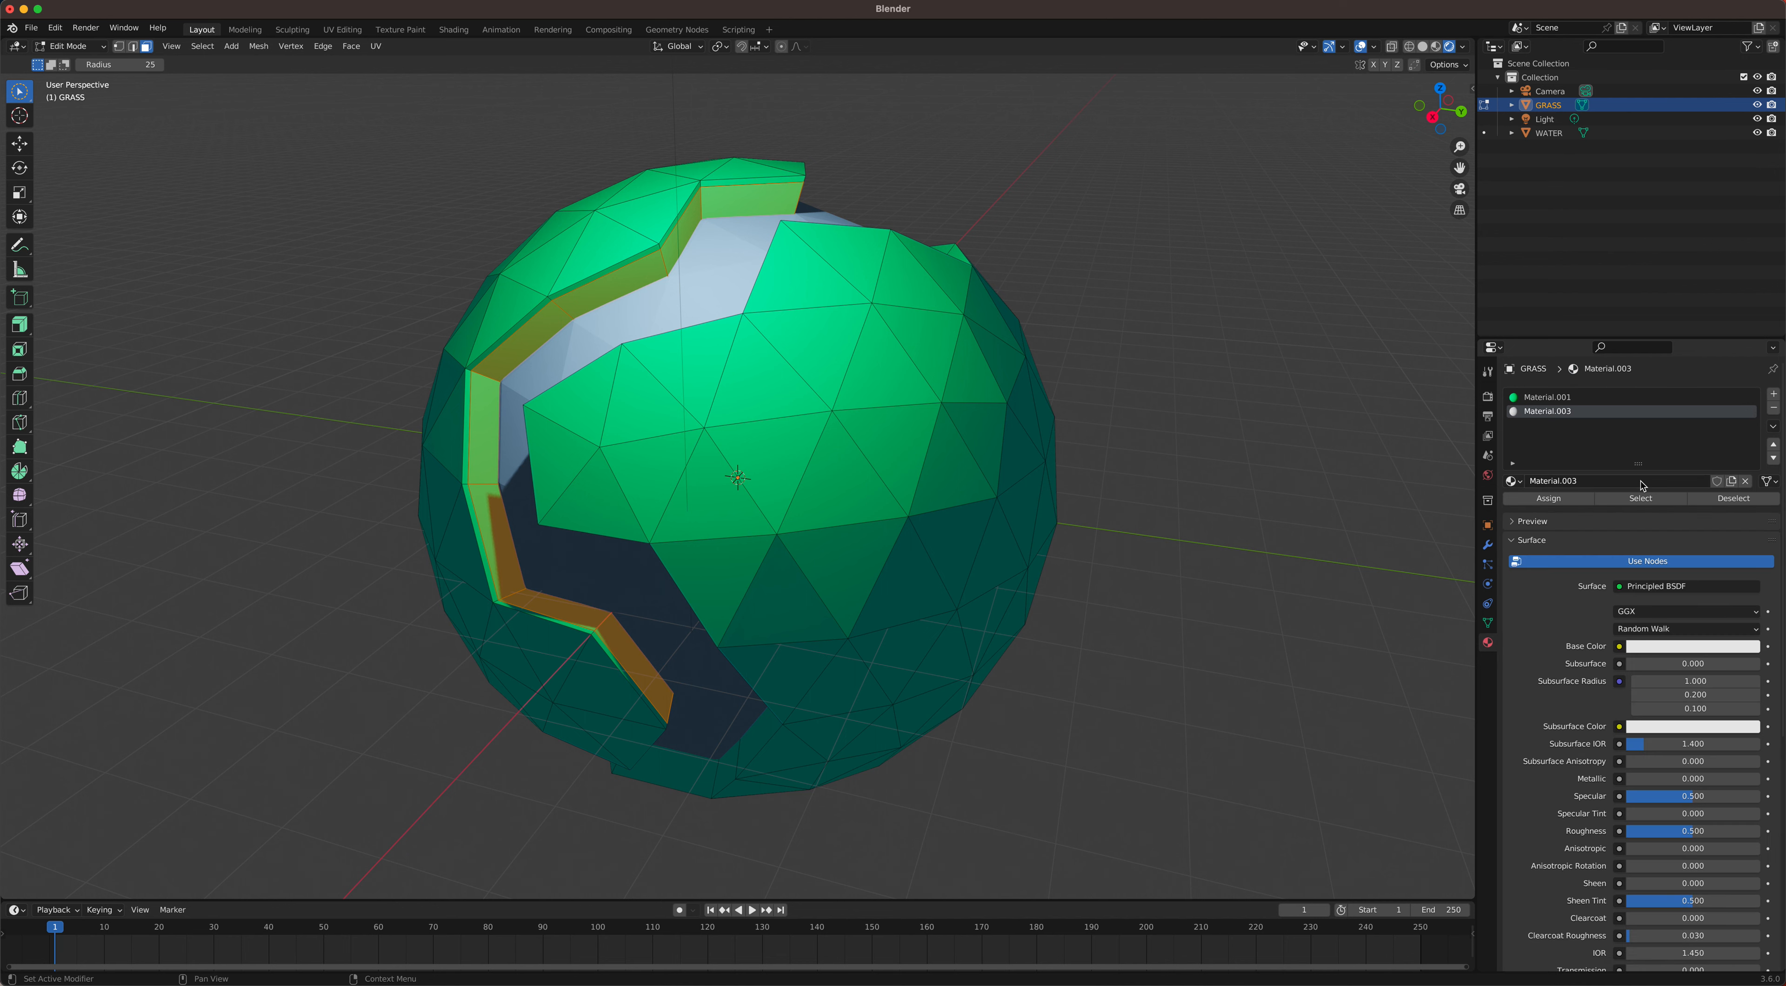
left_click(1670, 649)
left_click_drag(1676, 512, 1670, 519)
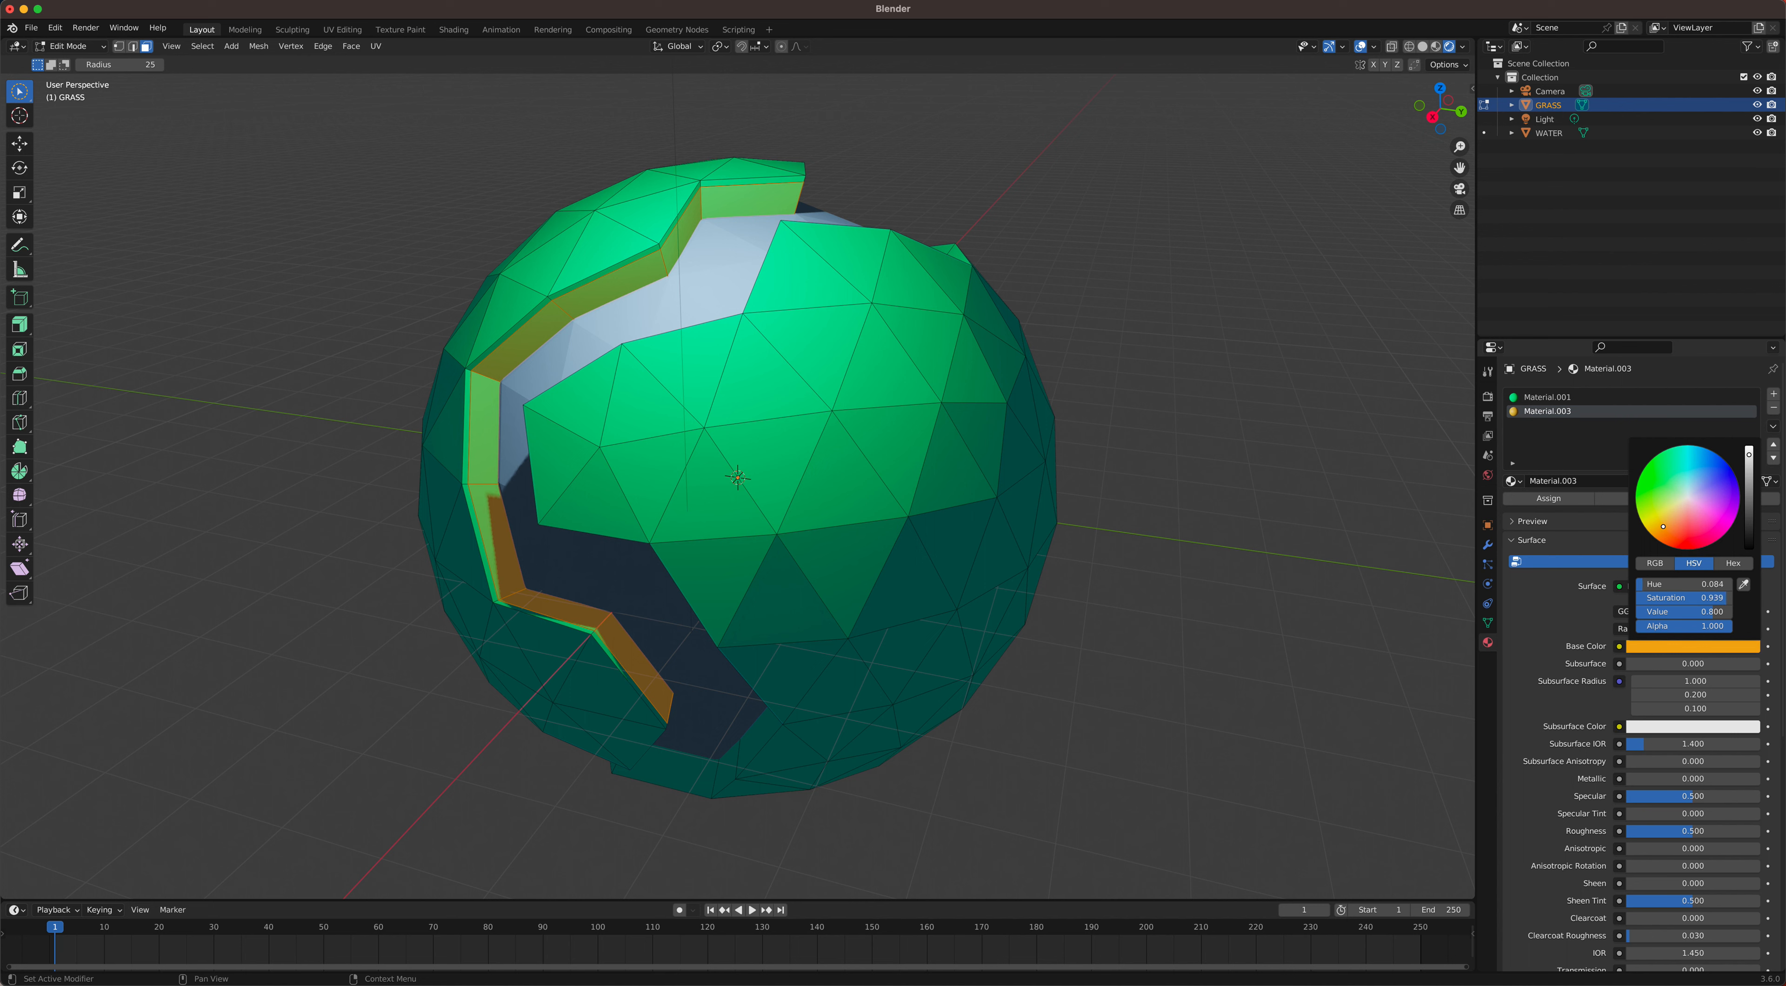
left_click_drag(1750, 458, 1749, 464)
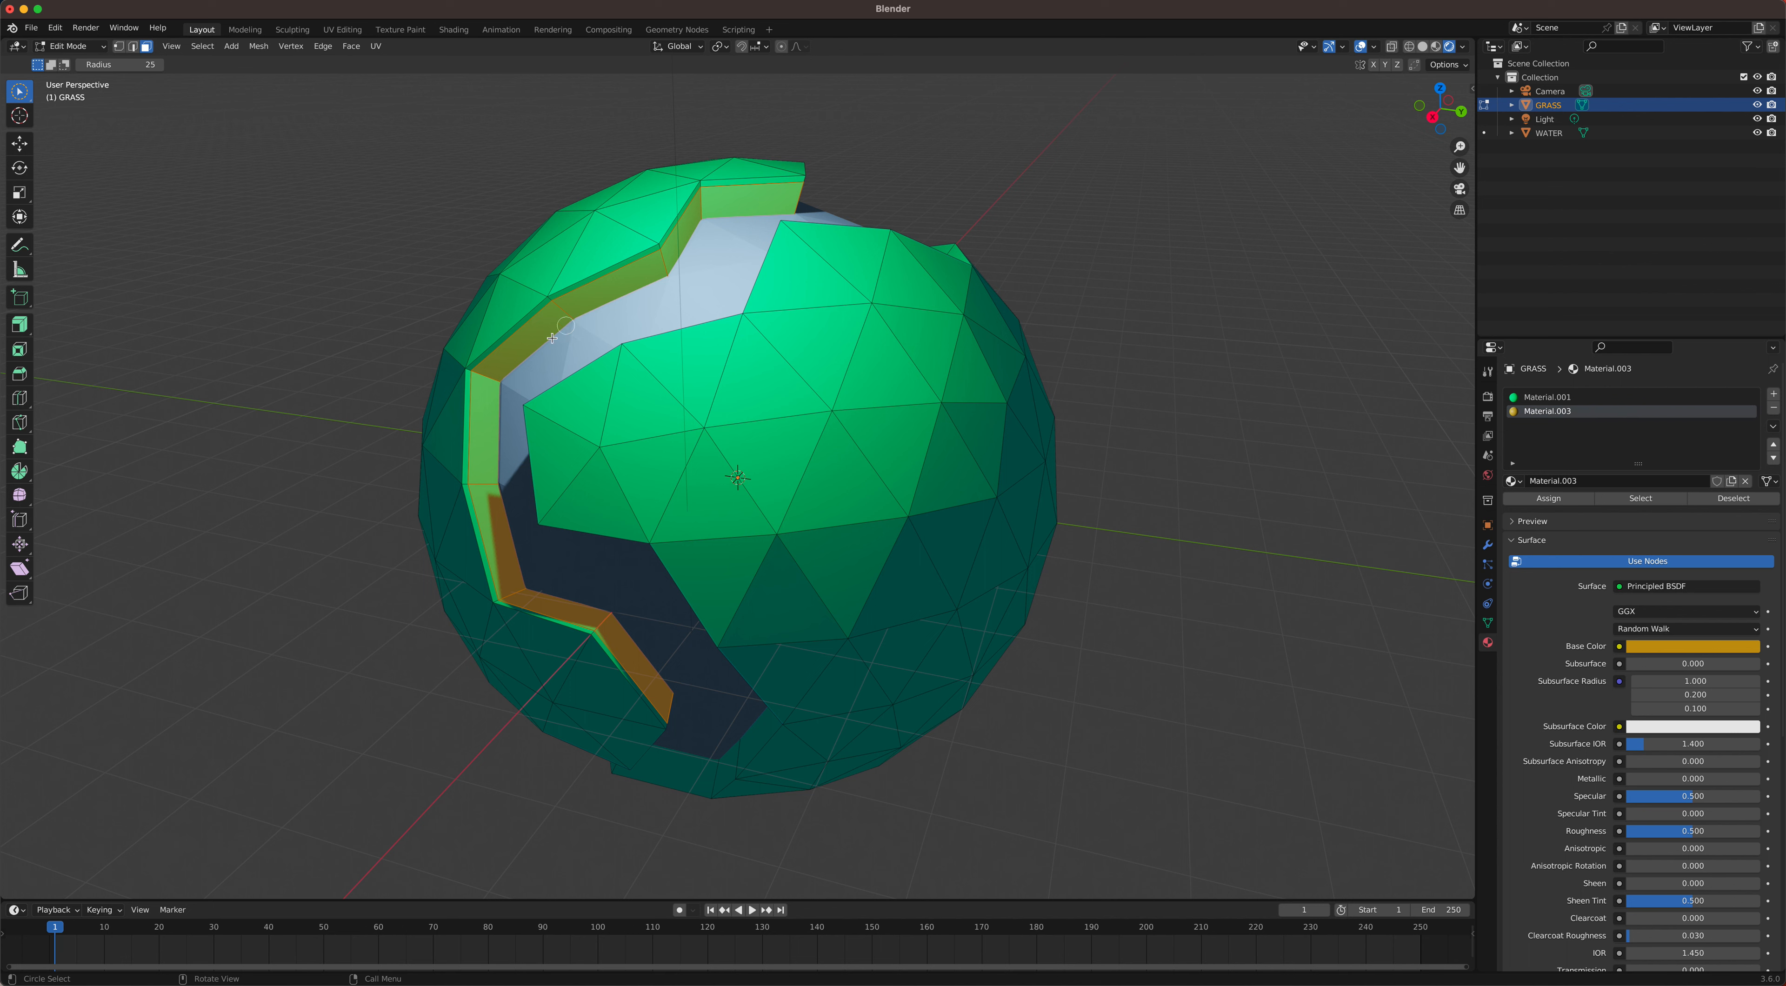
left_click(1550, 499)
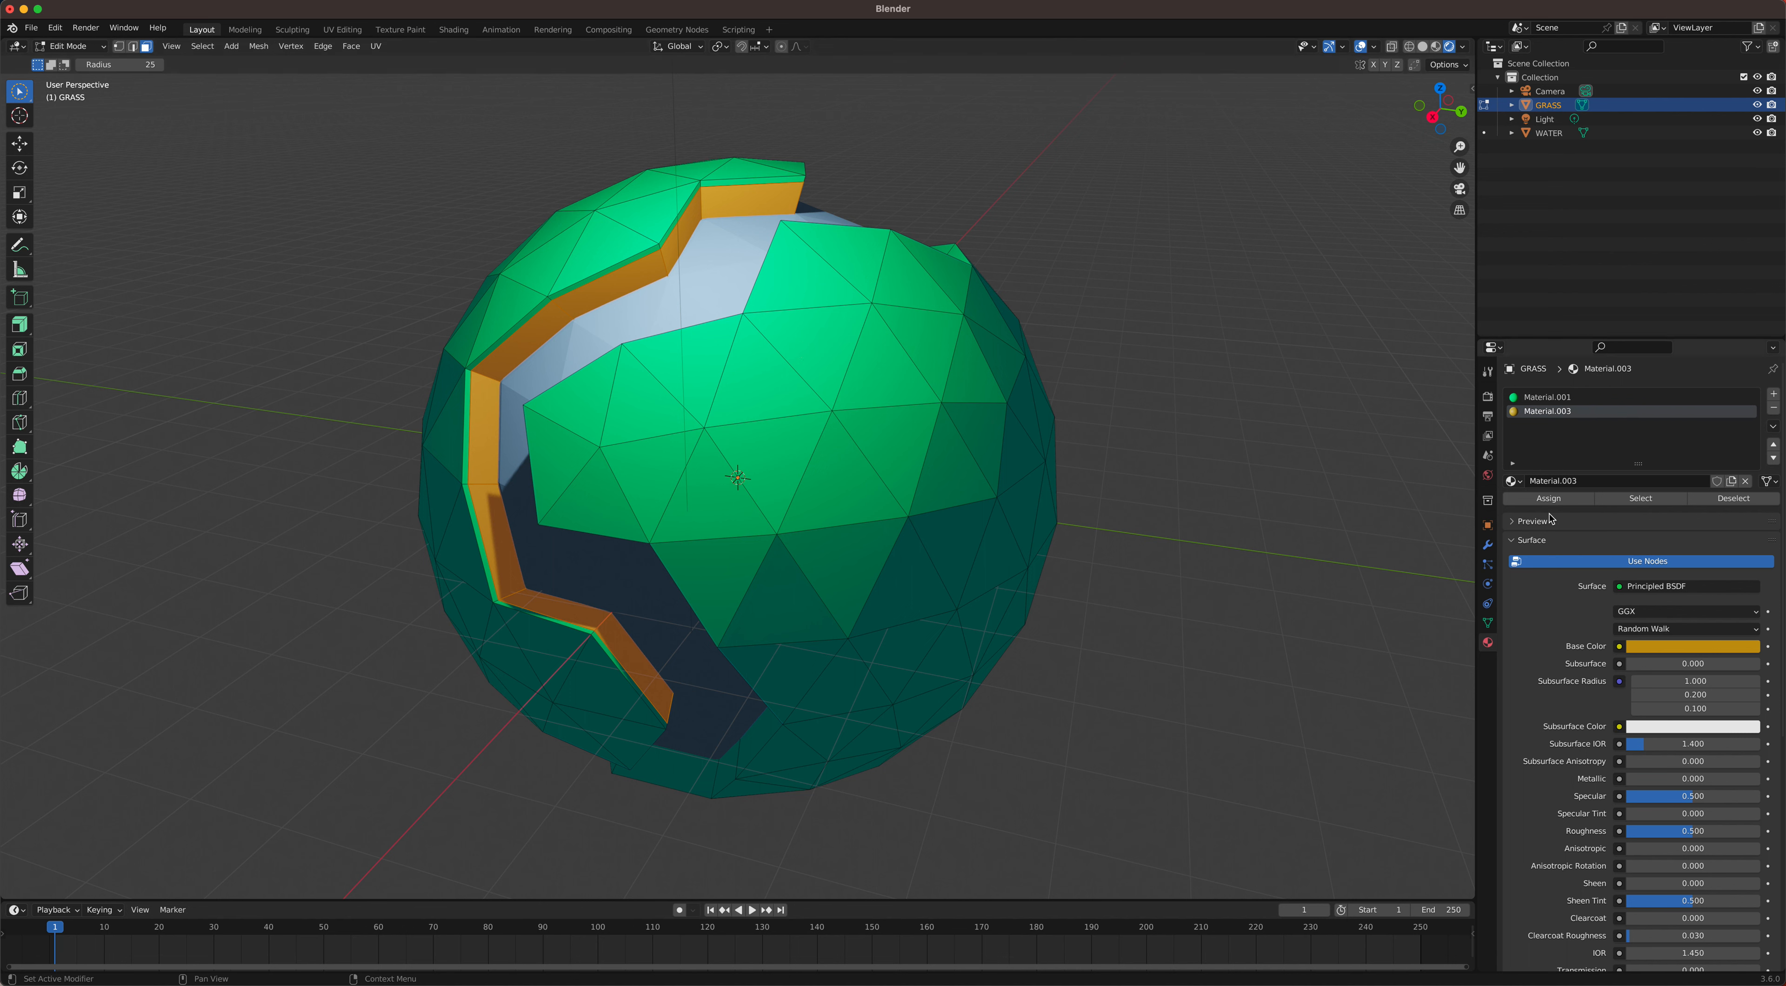
Step: Add a loop cut around the opposite river bank wall and slide it toward the grass edge
middle_click_drag(778, 325, 912, 264)
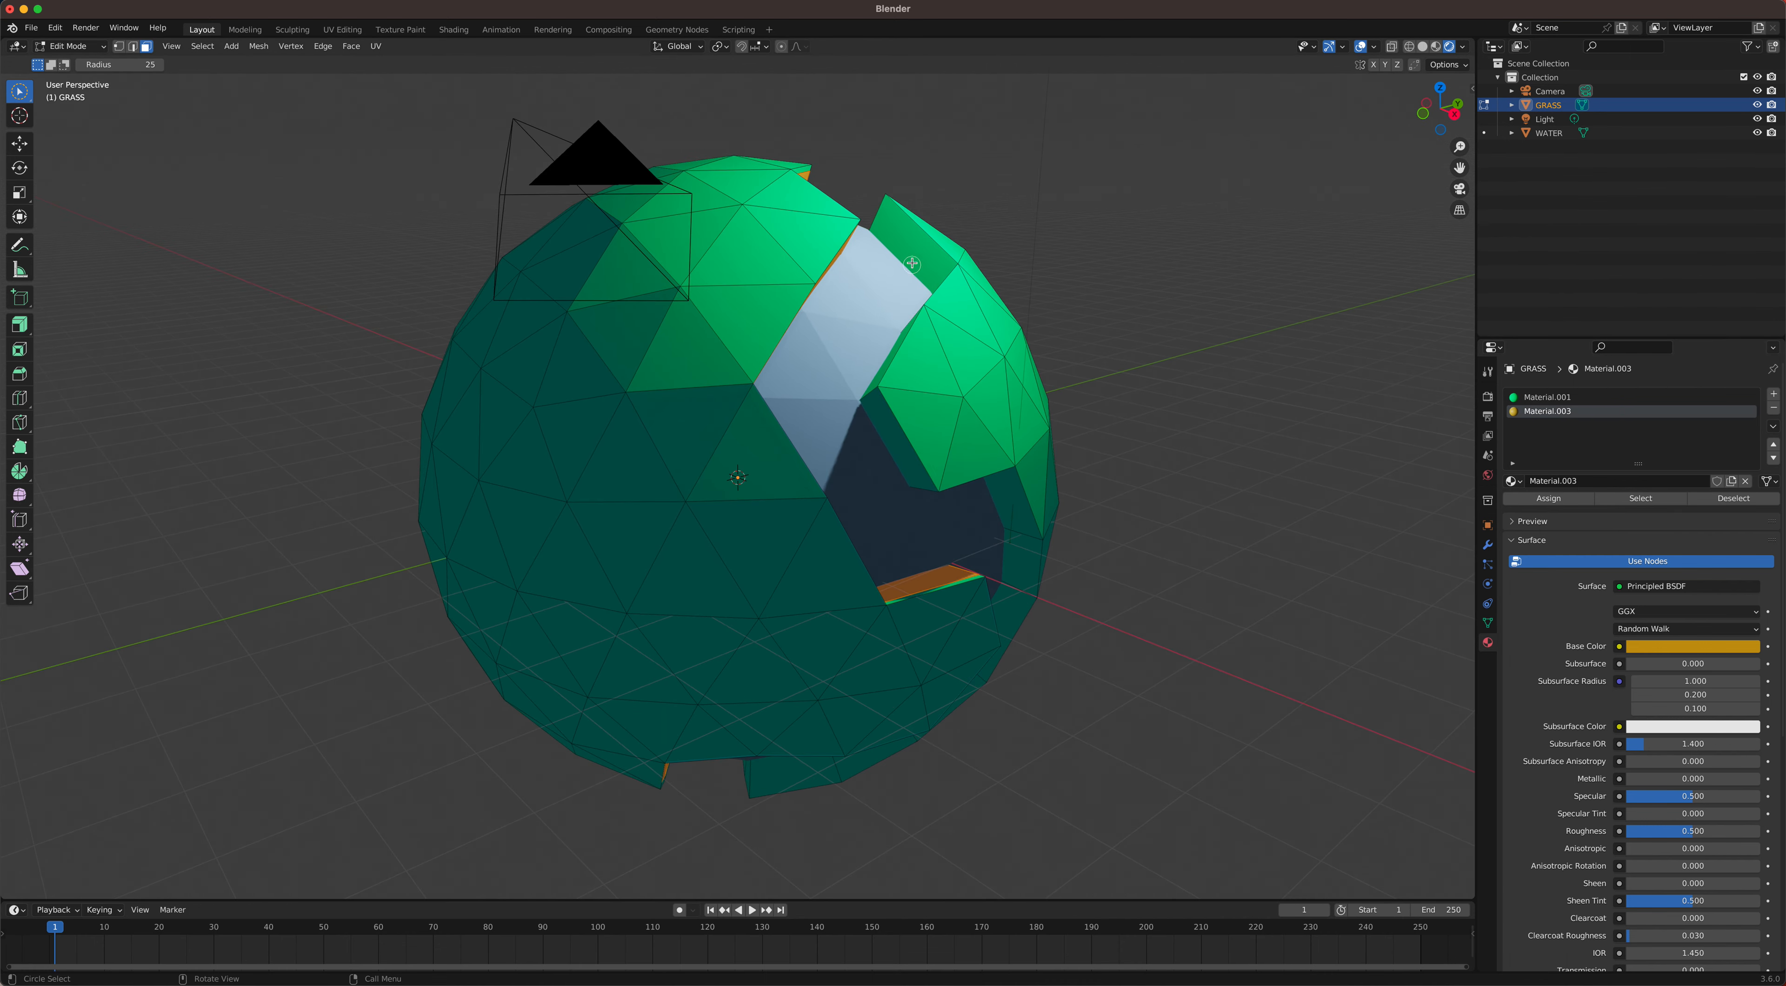
left_click(21, 403)
middle_click_drag(881, 267, 967, 349)
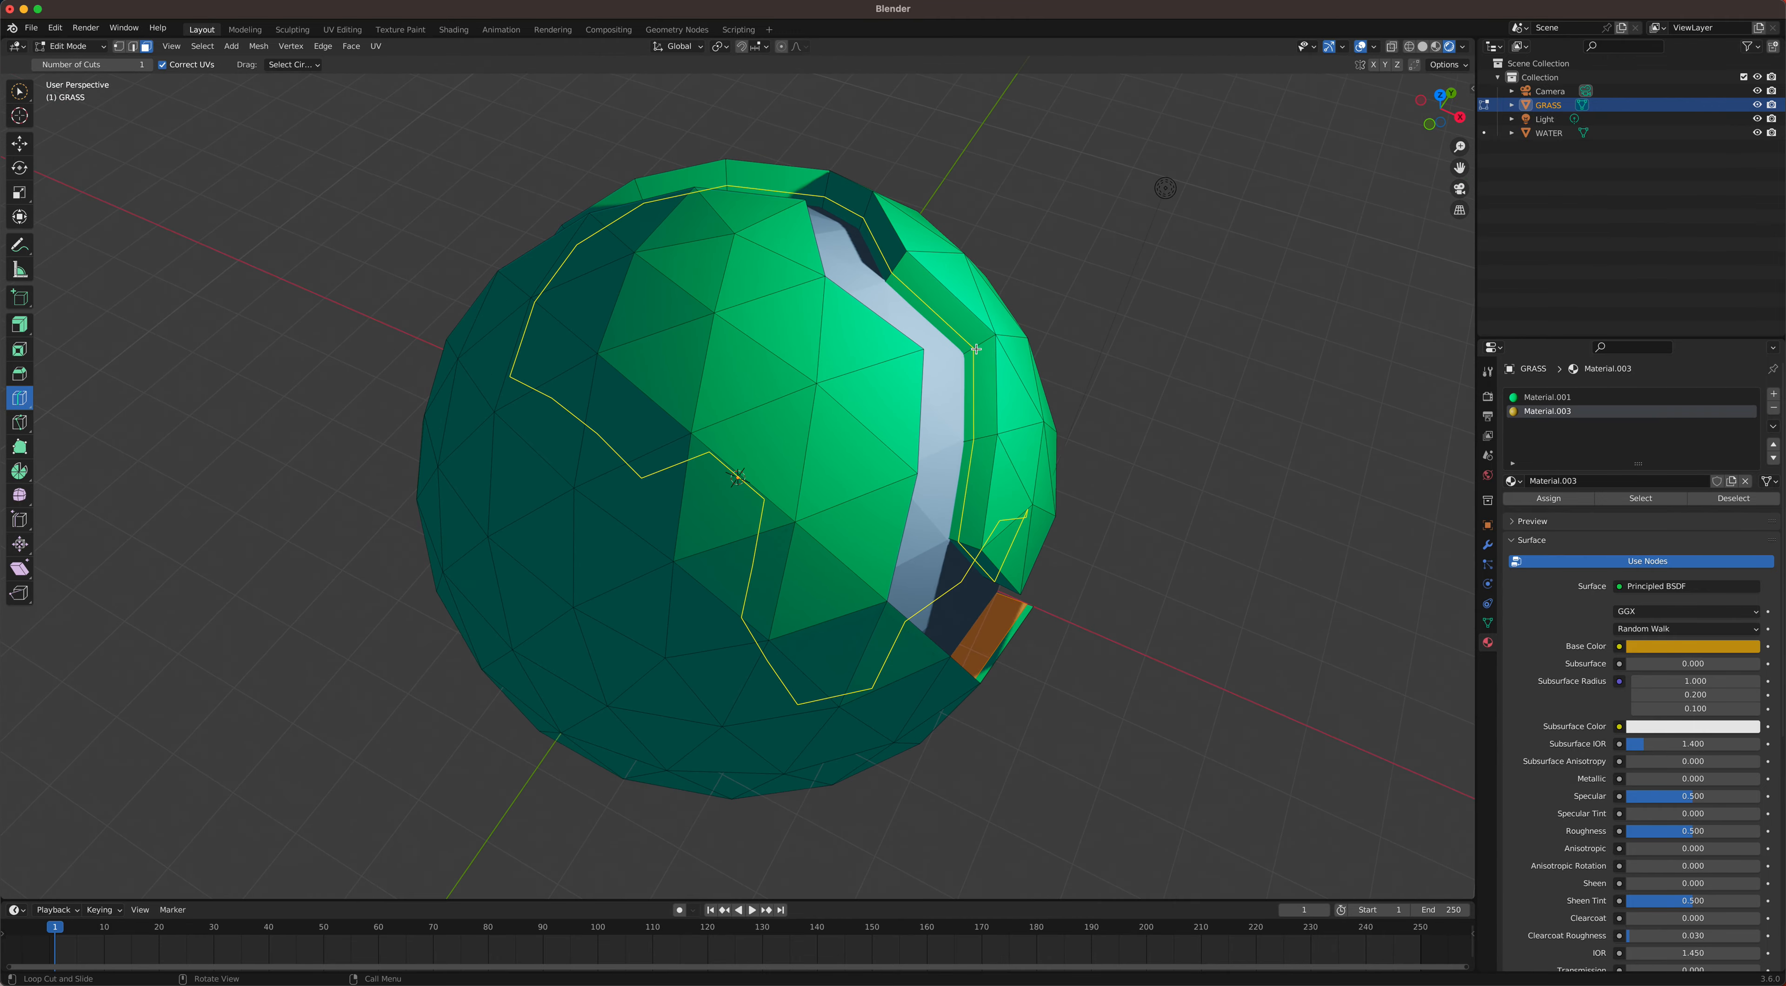
left_click_drag(973, 349, 993, 340)
Step: Select the first stretch of faces below the new loop cut on the opposite bank wall with Select Circle in face mode
middle_click_drag(937, 306, 900, 305)
left_click(18, 92)
mouse_move(849, 215)
left_mouse_down()
mouse_move(960, 329)
mouse_move(967, 423)
mouse_move(931, 531)
mouse_move(937, 576)
left_mouse_up()
left_click(145, 46)
mouse_move(938, 576)
middle_mouse_down()
mouse_move(914, 427)
mouse_move(831, 334)
middle_mouse_up()
mouse_move(817, 298)
left_mouse_down()
mouse_move(891, 361)
mouse_move(902, 455)
left_mouse_up()
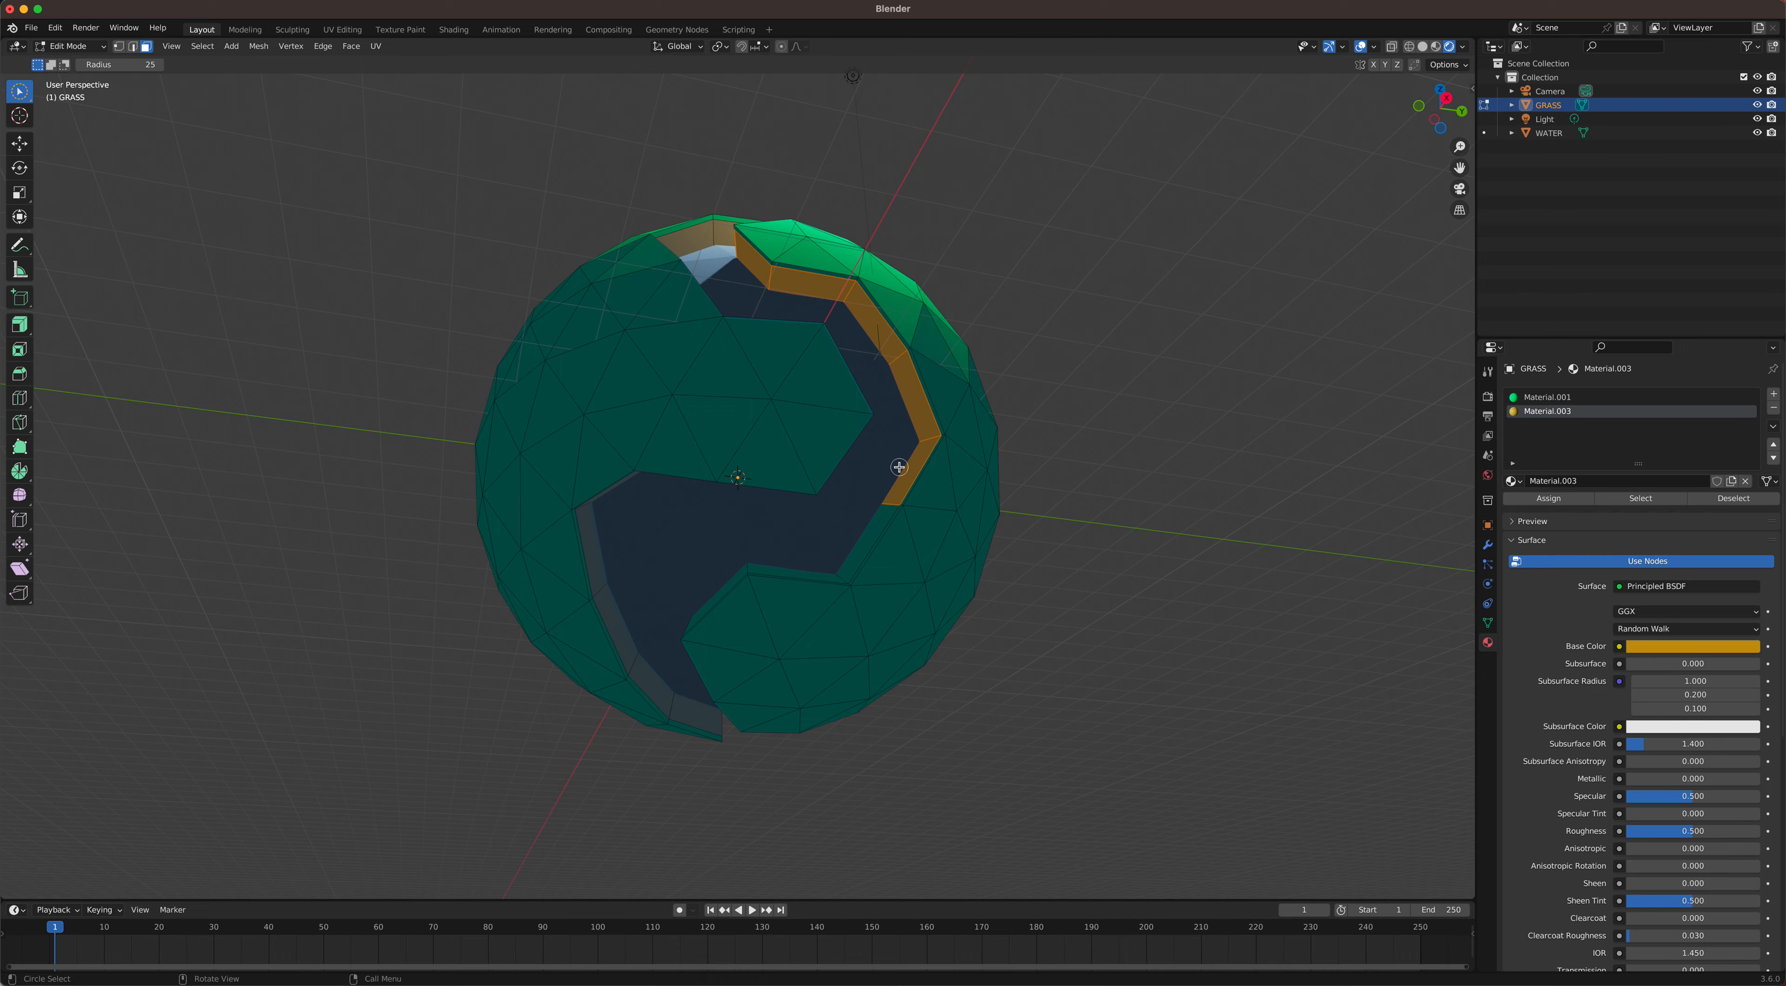
Step: Continue selecting faces along the opposite bank wall and remove the stray grass faces from the selection
middle_click_drag(902, 455, 903, 419)
left_click_drag(903, 419, 969, 490)
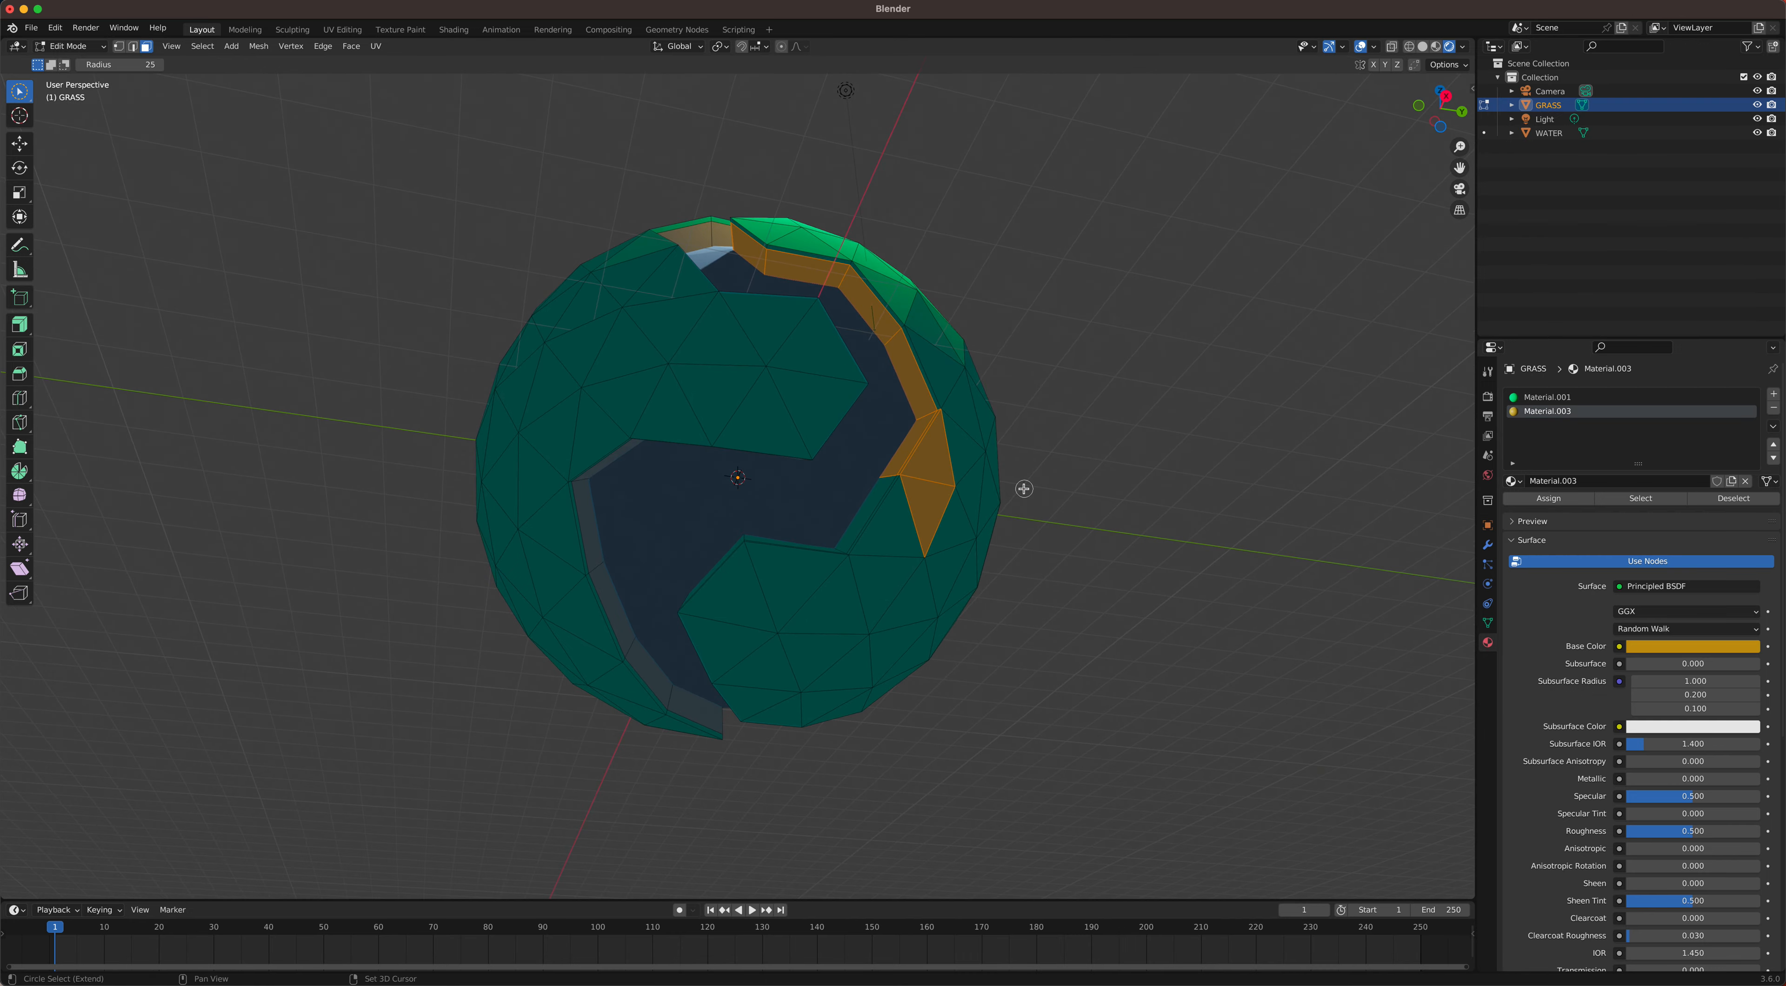
key("ctrl+z")
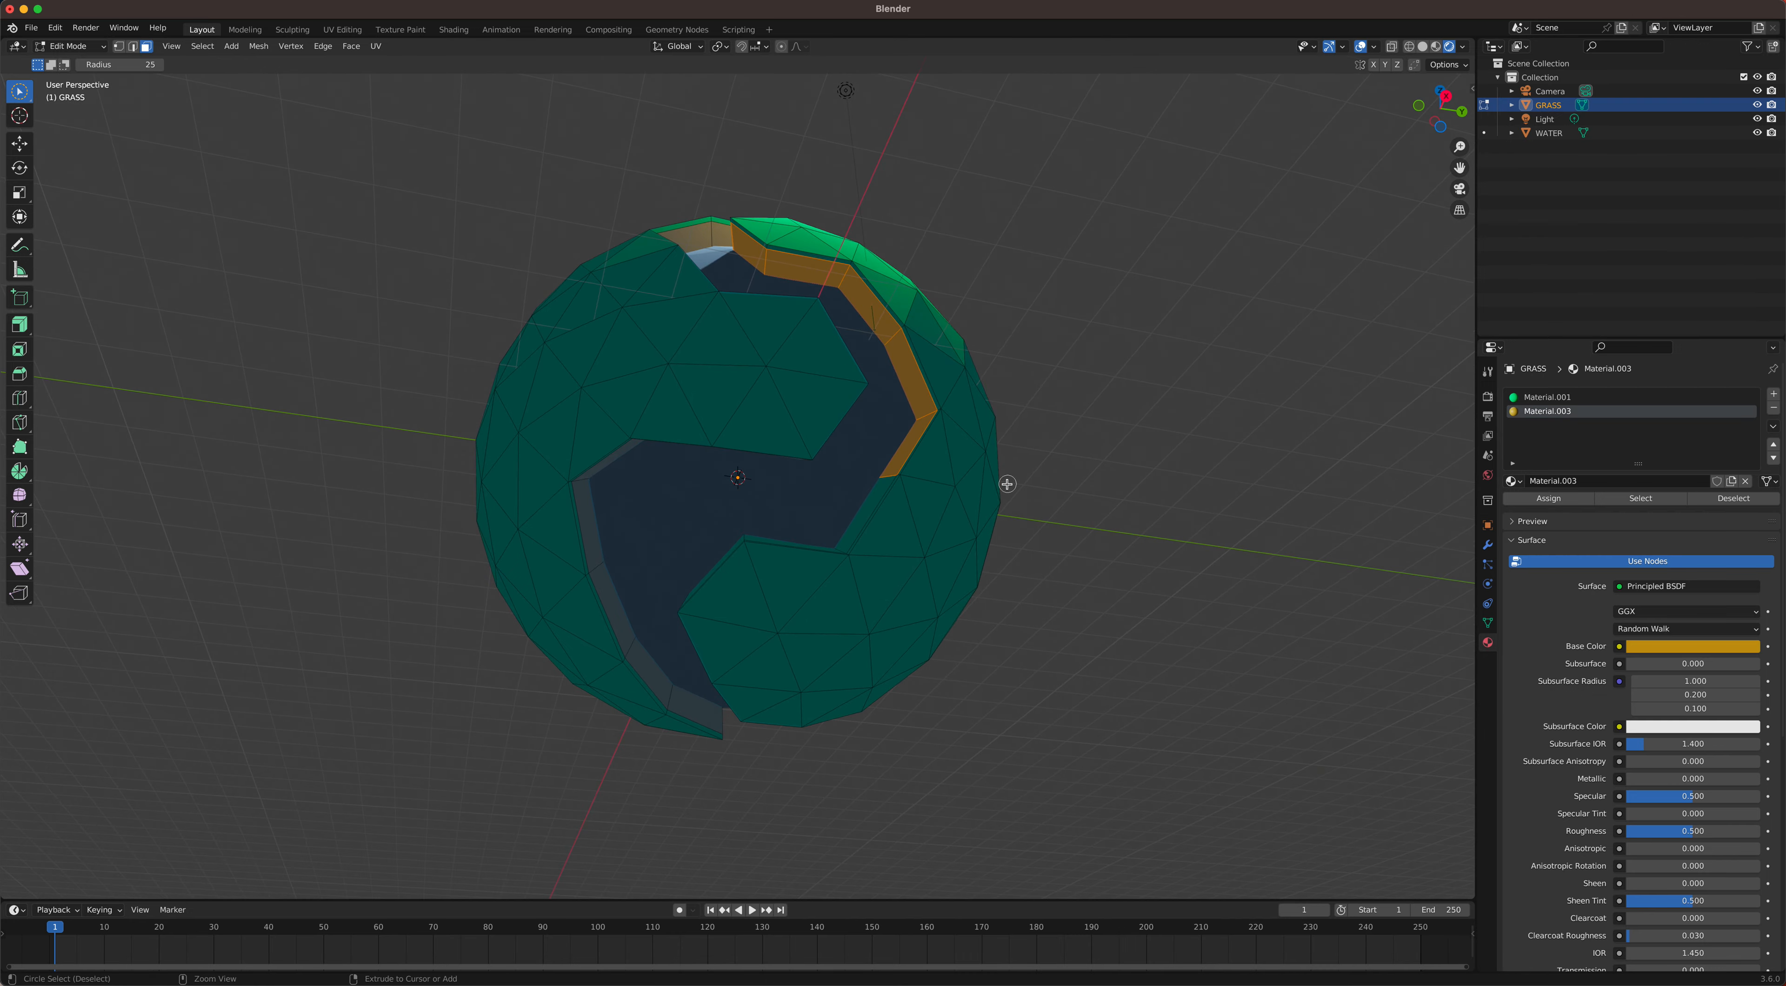
left_click_drag(913, 444, 923, 497)
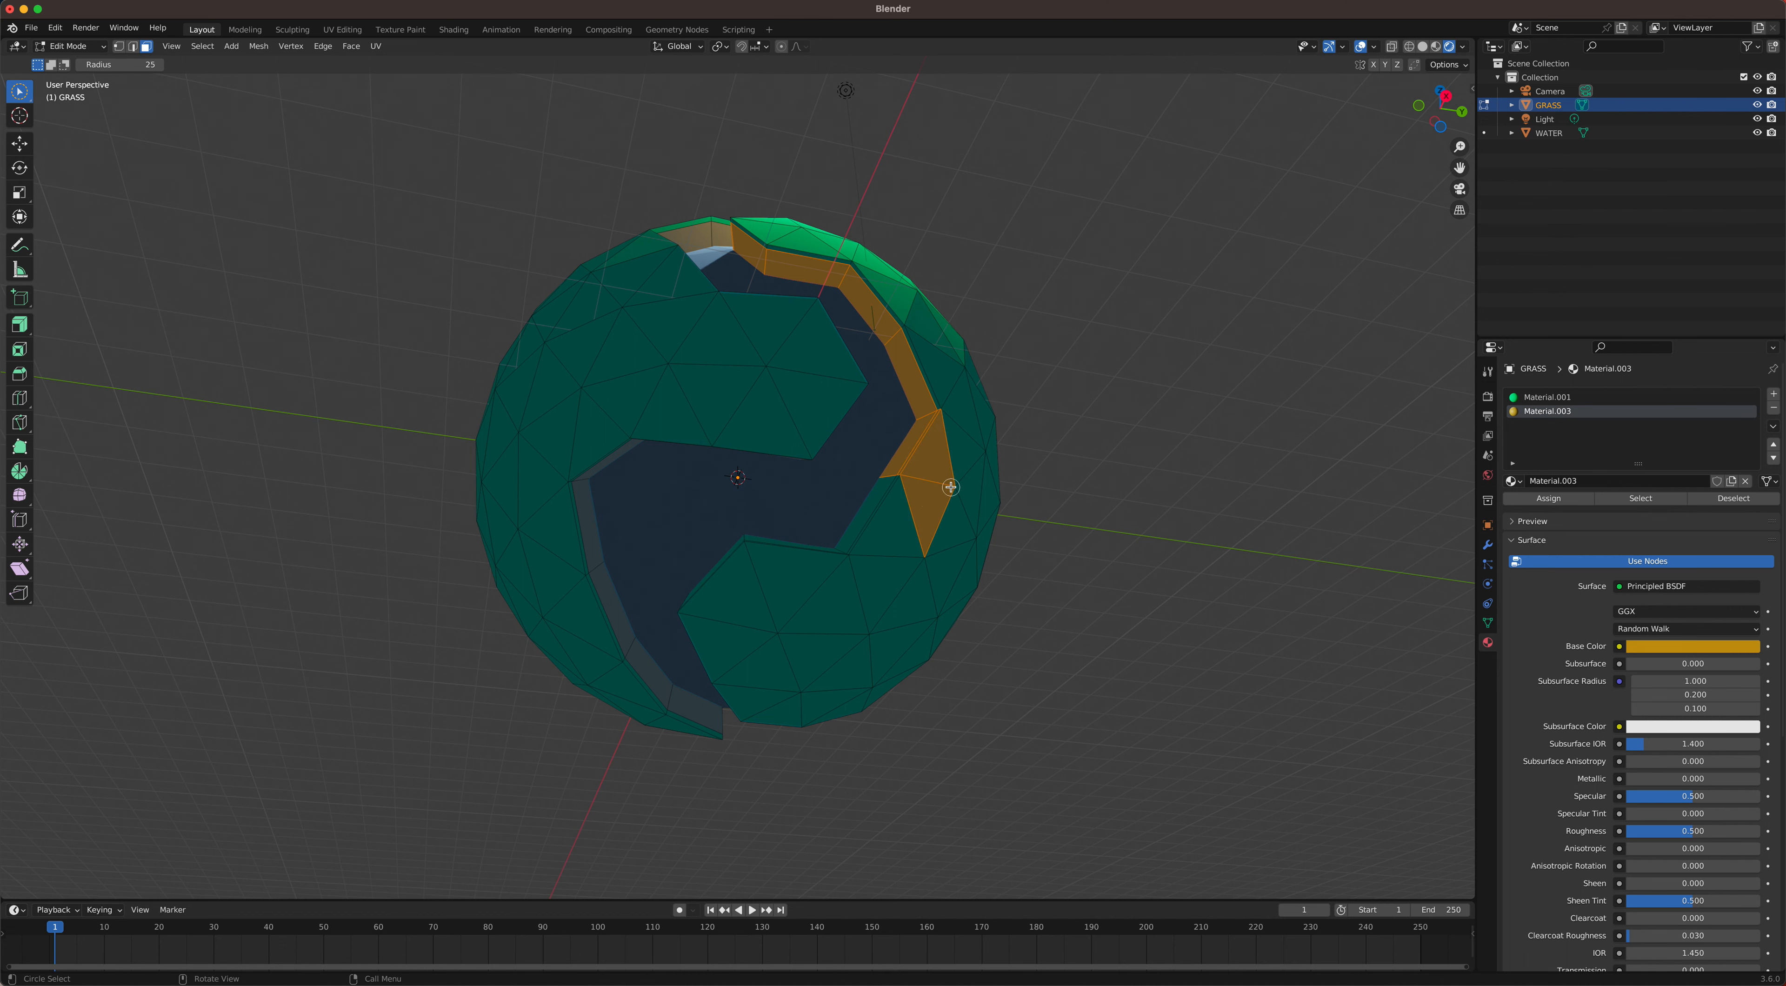
left_click_drag(929, 494, 941, 471, "ctrl")
Step: Extend the selection over the remaining faces of the opposite bank wall and assign the orange material Material.003 to them
middle_click_drag(941, 471, 913, 563)
left_click_drag(830, 624, 770, 651, "shift")
scroll(770, 644, "down", 1)
middle_click_drag(770, 644, 840, 589)
mouse_move(704, 619)
left_mouse_down("shift")
mouse_move(670, 612)
mouse_move(630, 557)
mouse_move(612, 436)
left_mouse_up("shift")
middle_click_drag(612, 435, 637, 506)
mouse_move(638, 507)
left_mouse_down("shift")
mouse_move(617, 478)
mouse_move(625, 395)
left_mouse_up("shift")
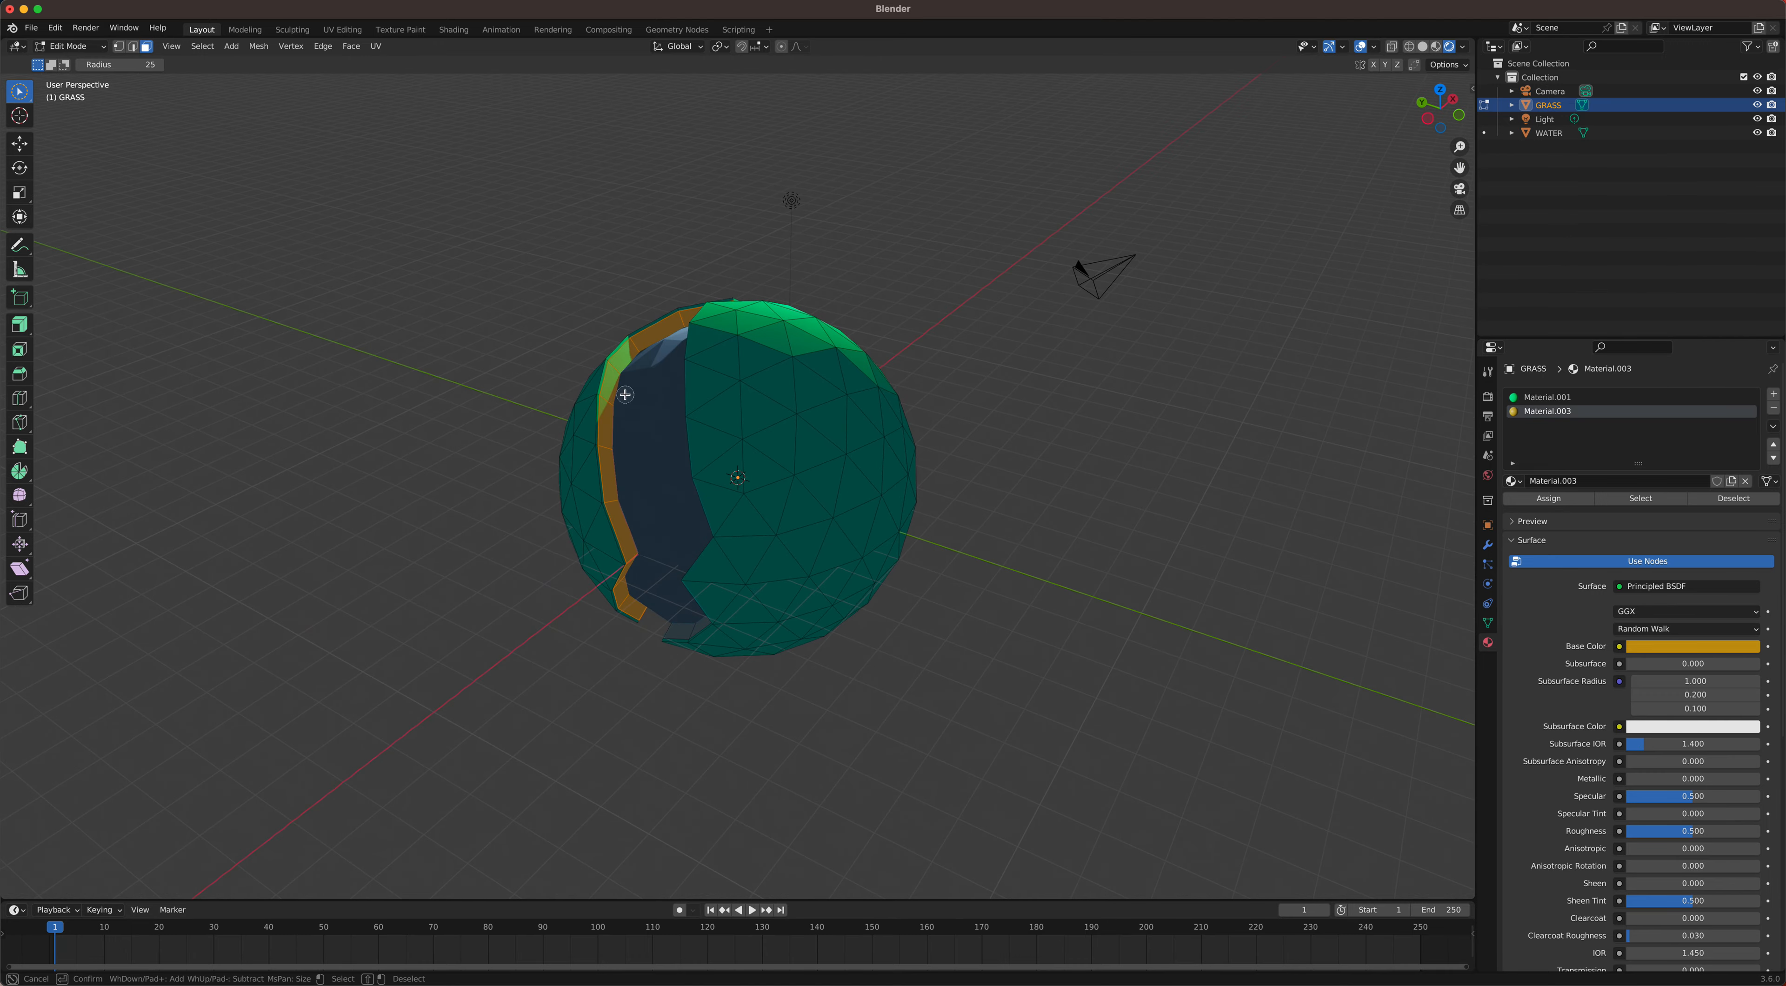
scroll(654, 387, "up", 2)
middle_click_drag(649, 389, 690, 409)
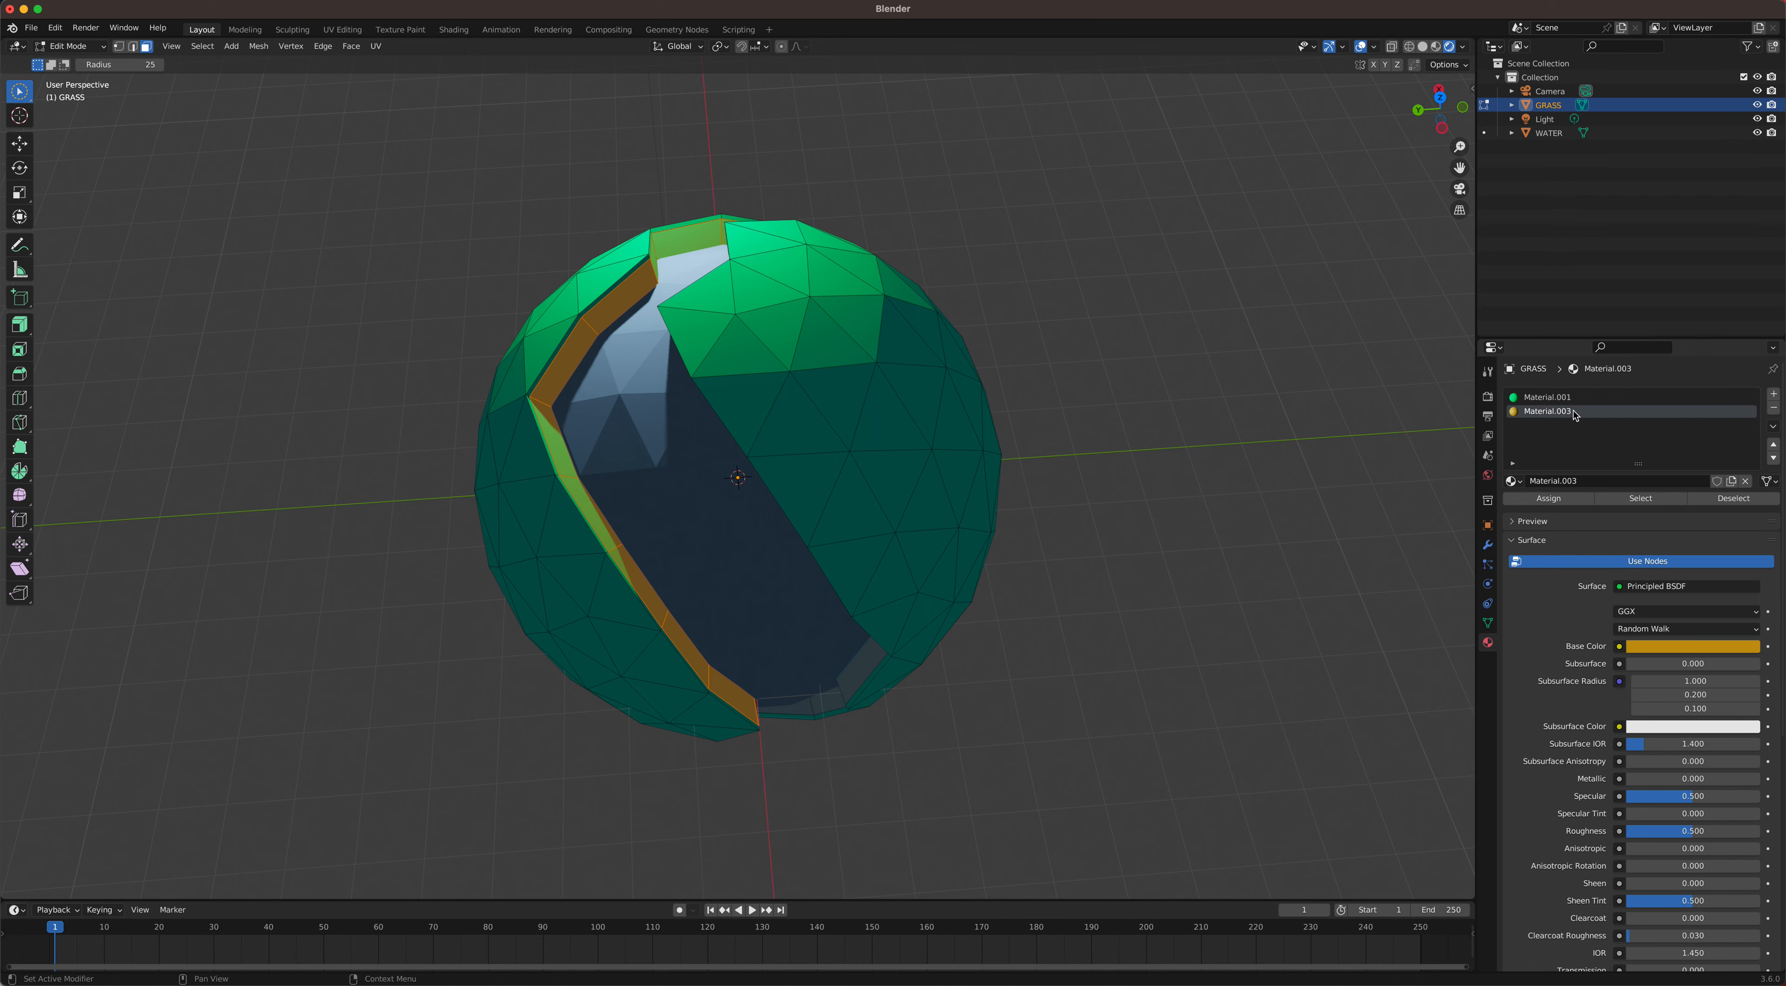
left_click(1548, 498)
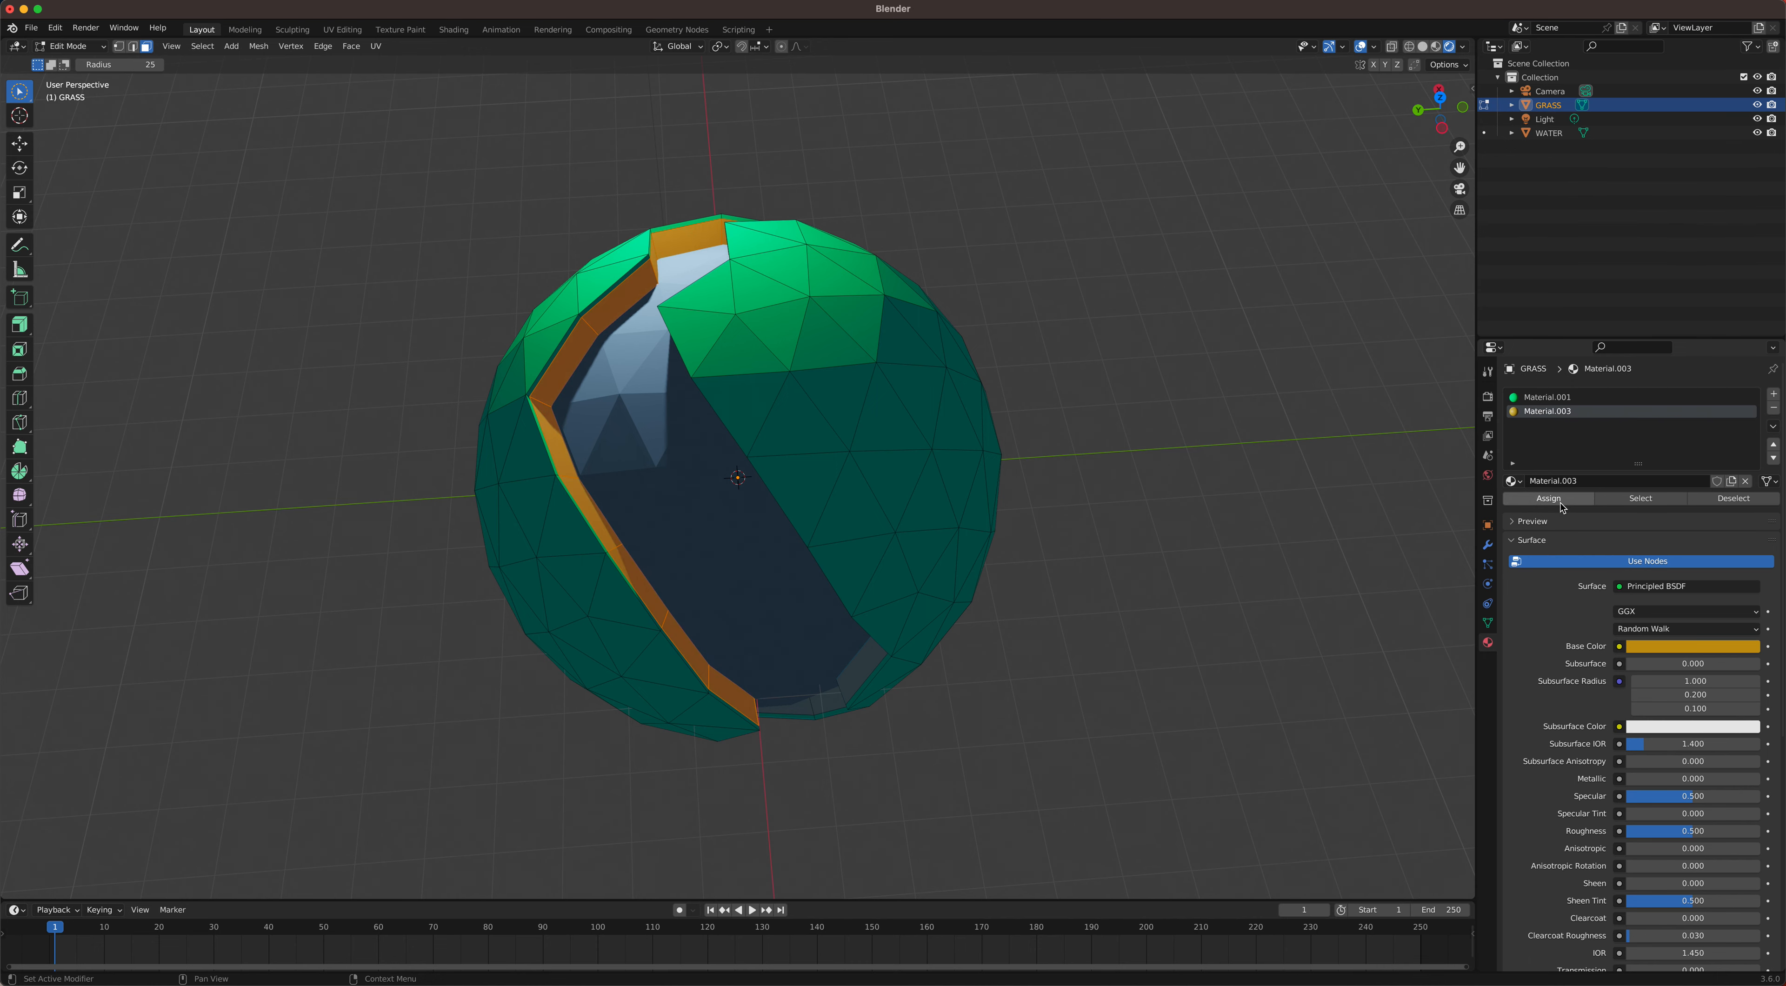
Step: Examine the orange river banks from all sides of the sphere, including the underside
middle_click_drag(805, 335, 878, 287)
scroll(869, 304, "up", 3)
scroll(879, 285, "up", 2)
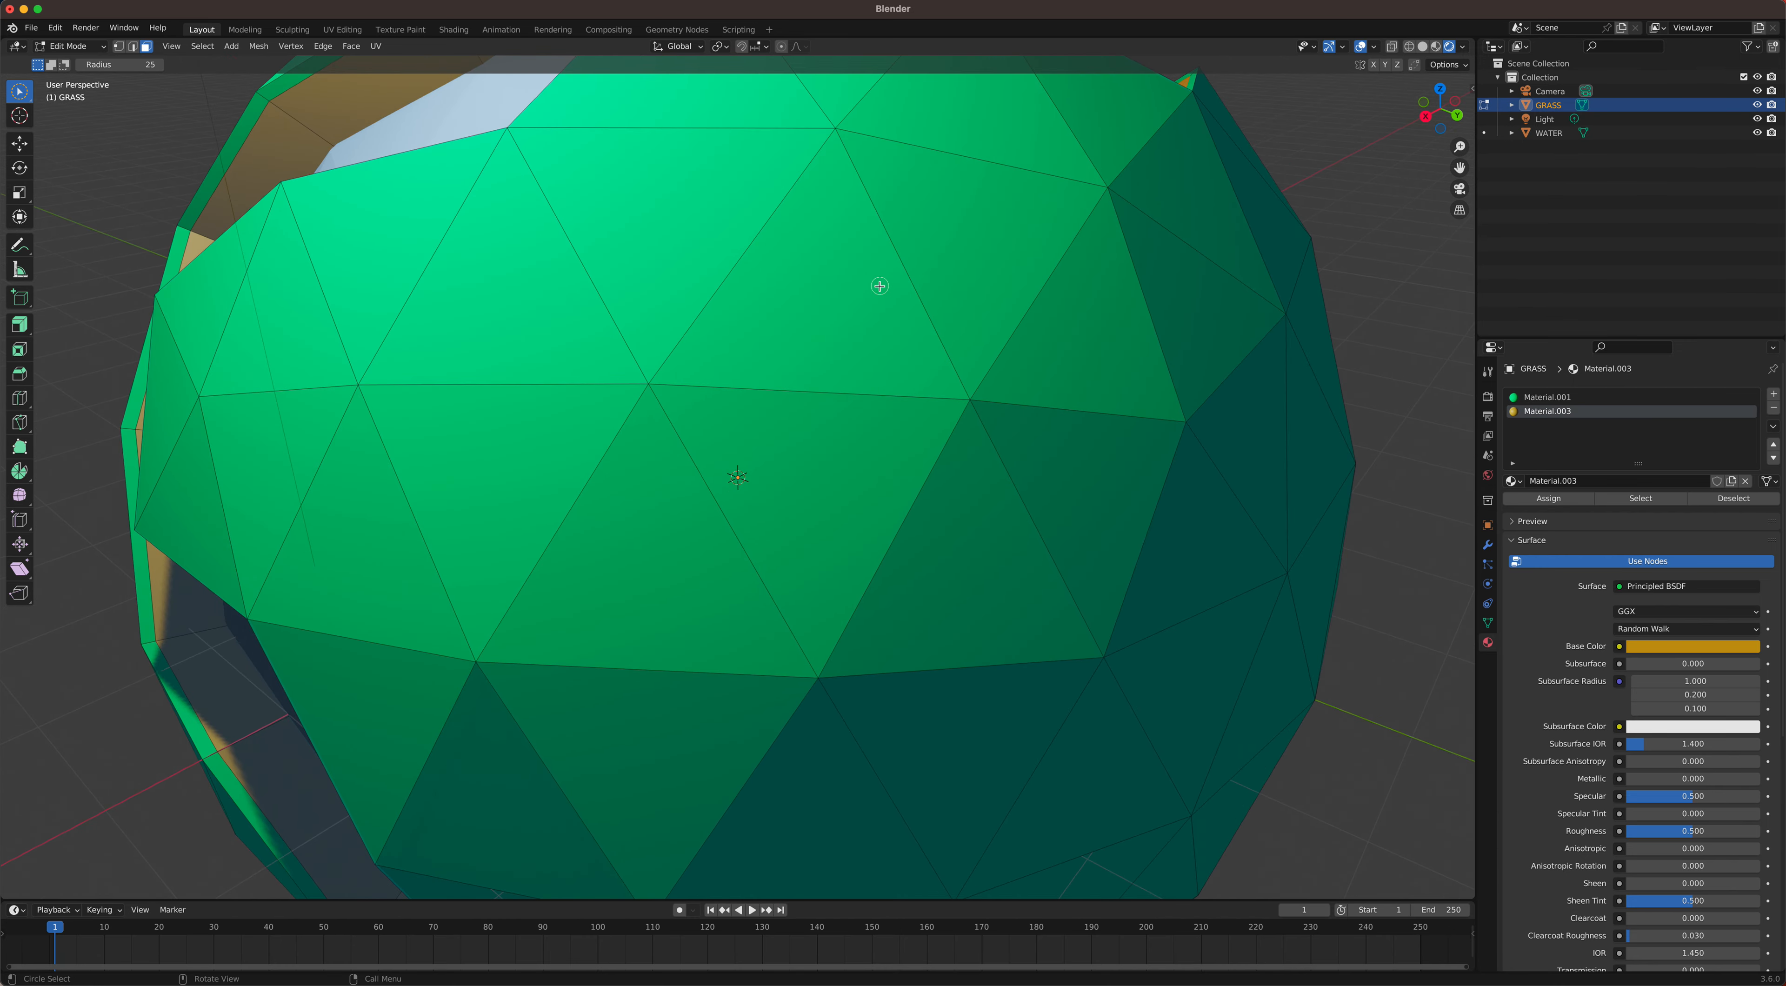
scroll(880, 286, "down", 5)
middle_click_drag(873, 286, 1037, 278)
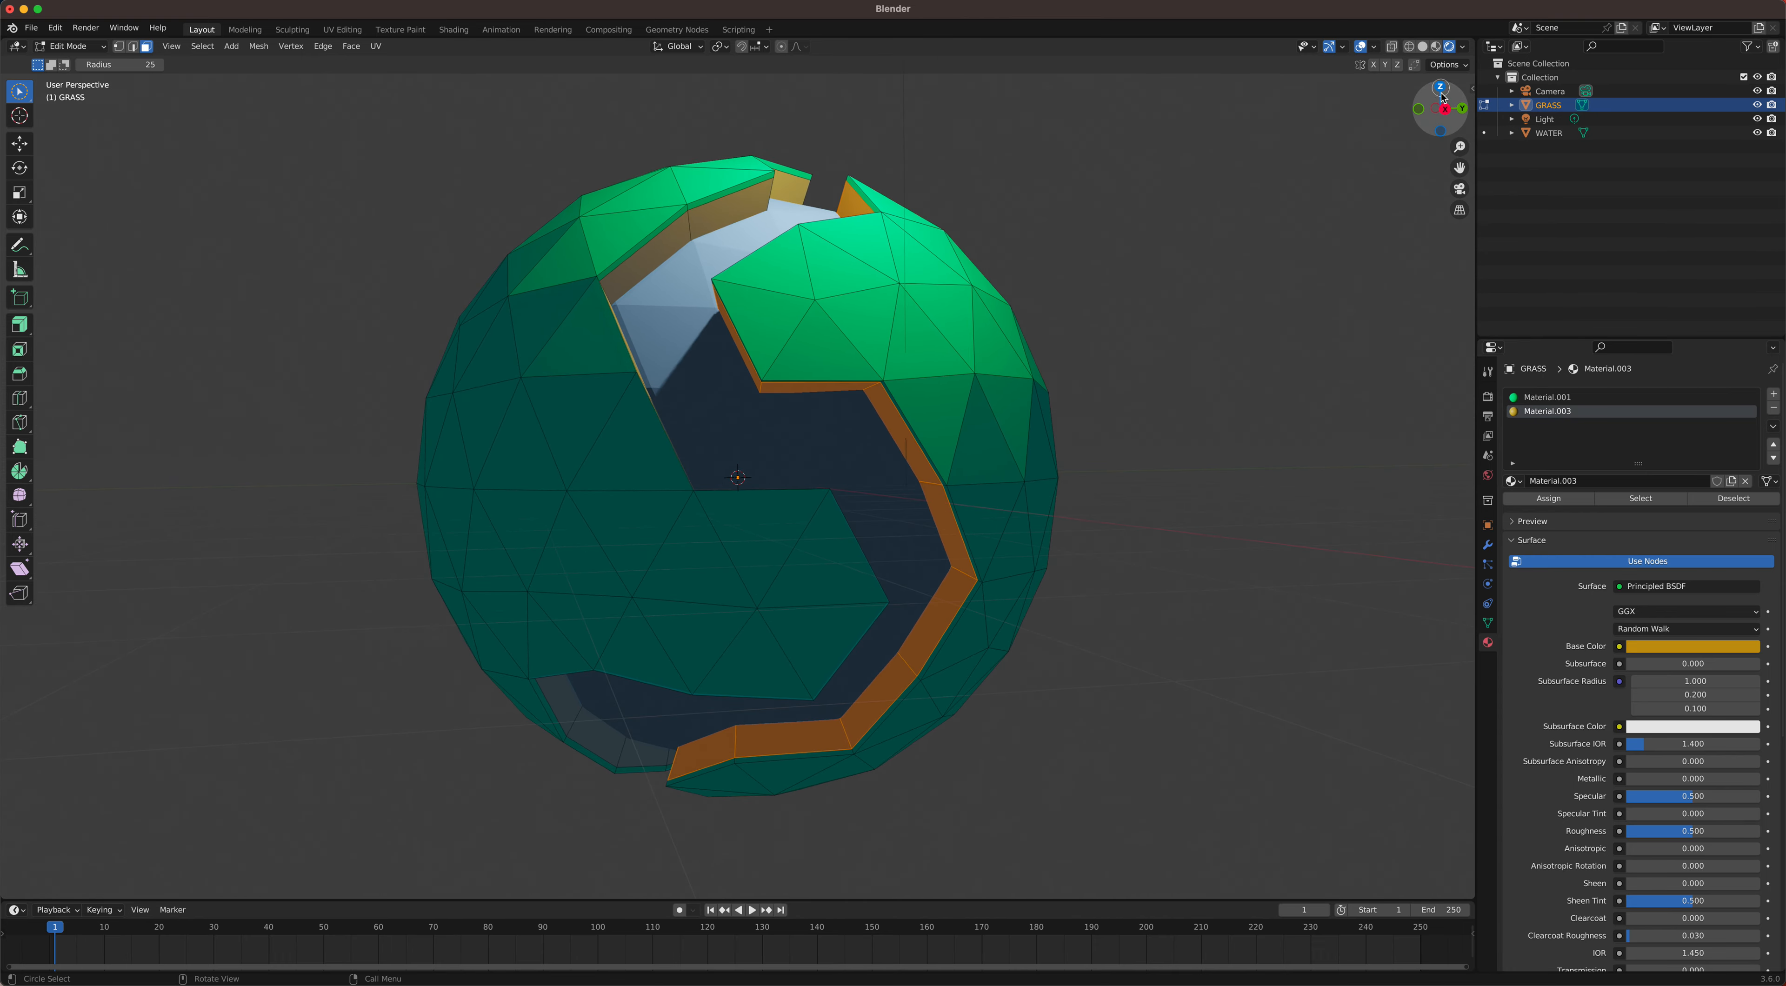
middle_click_drag(1088, 247, 1080, 605)
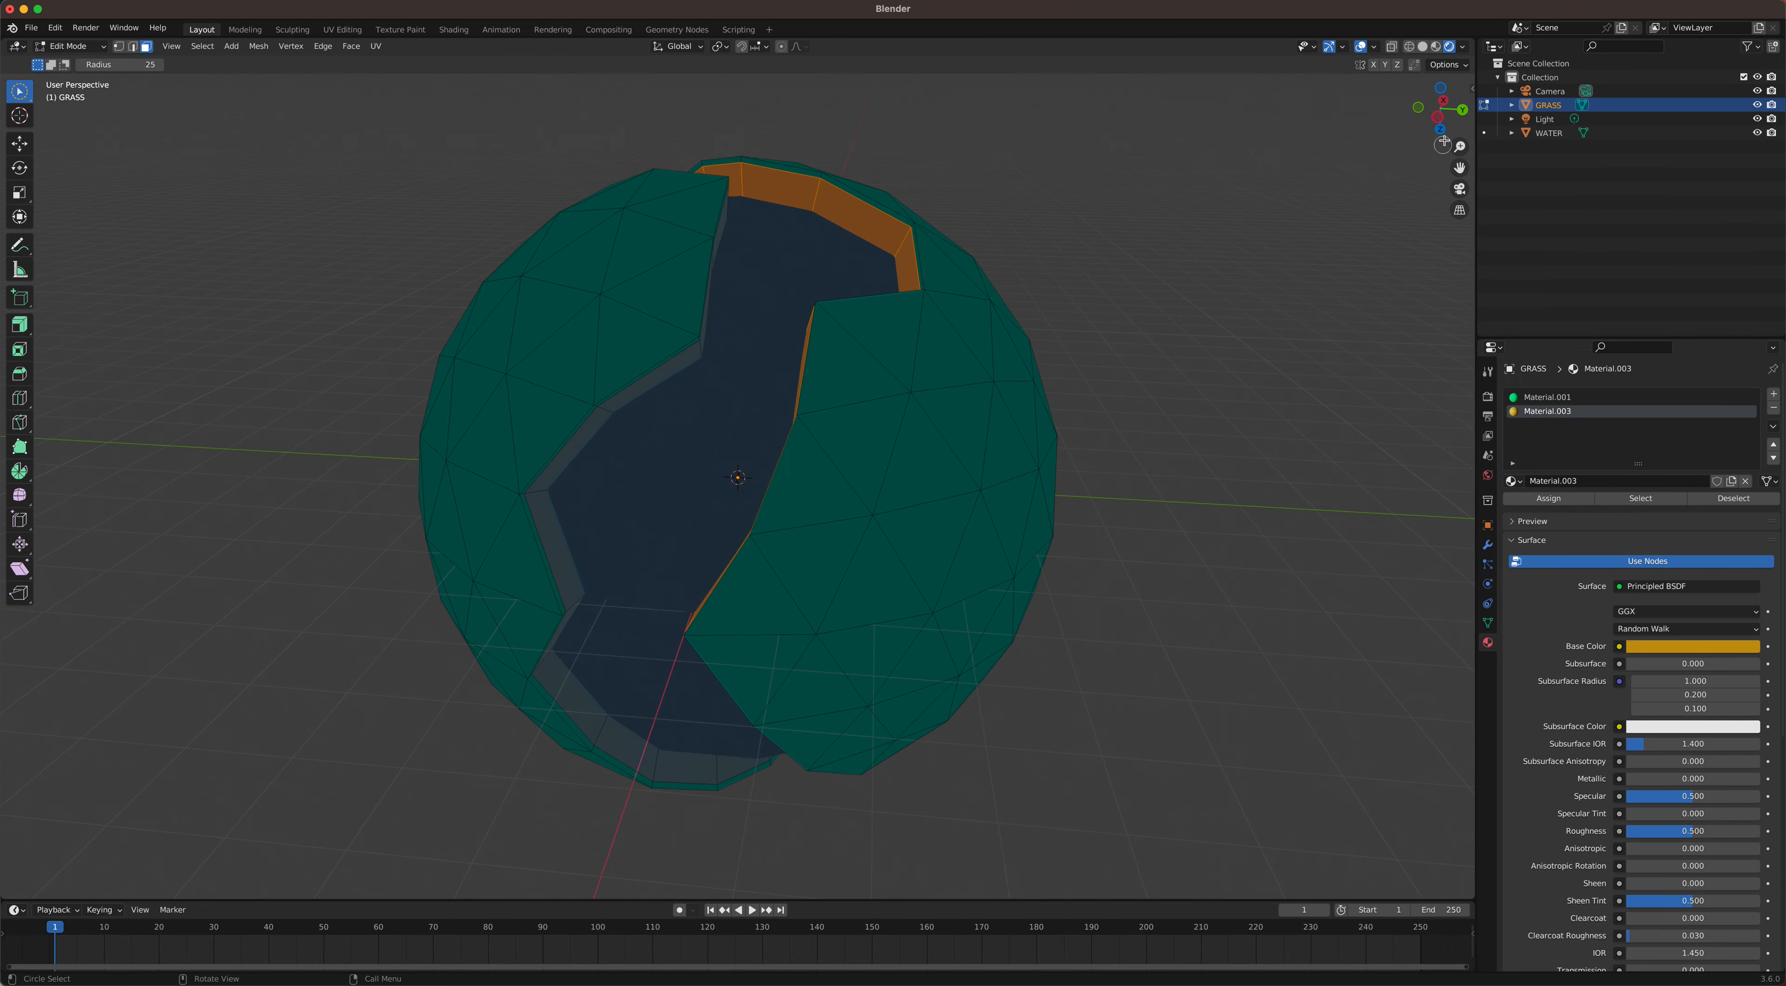
middle_click_drag(1198, 255, 952, 300)
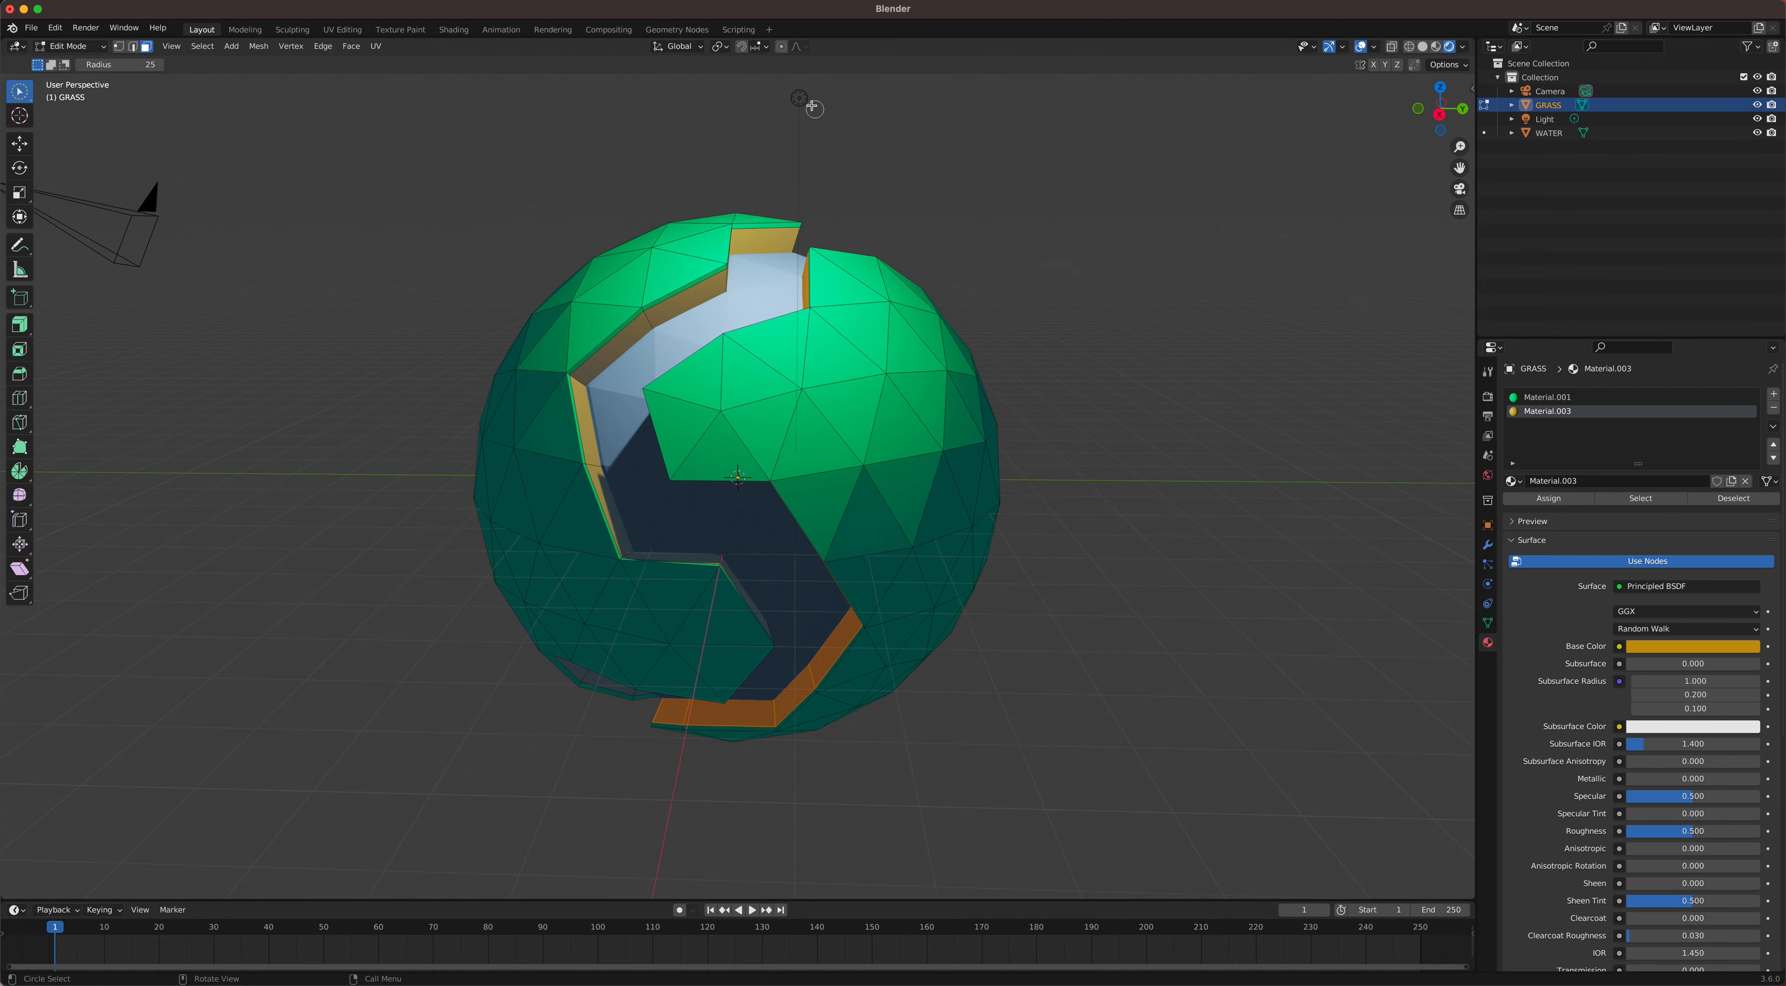
Step: Return to Object Mode, move the Light to the side of the planet and lower it about 0.848 m along Z
left_click(89, 50)
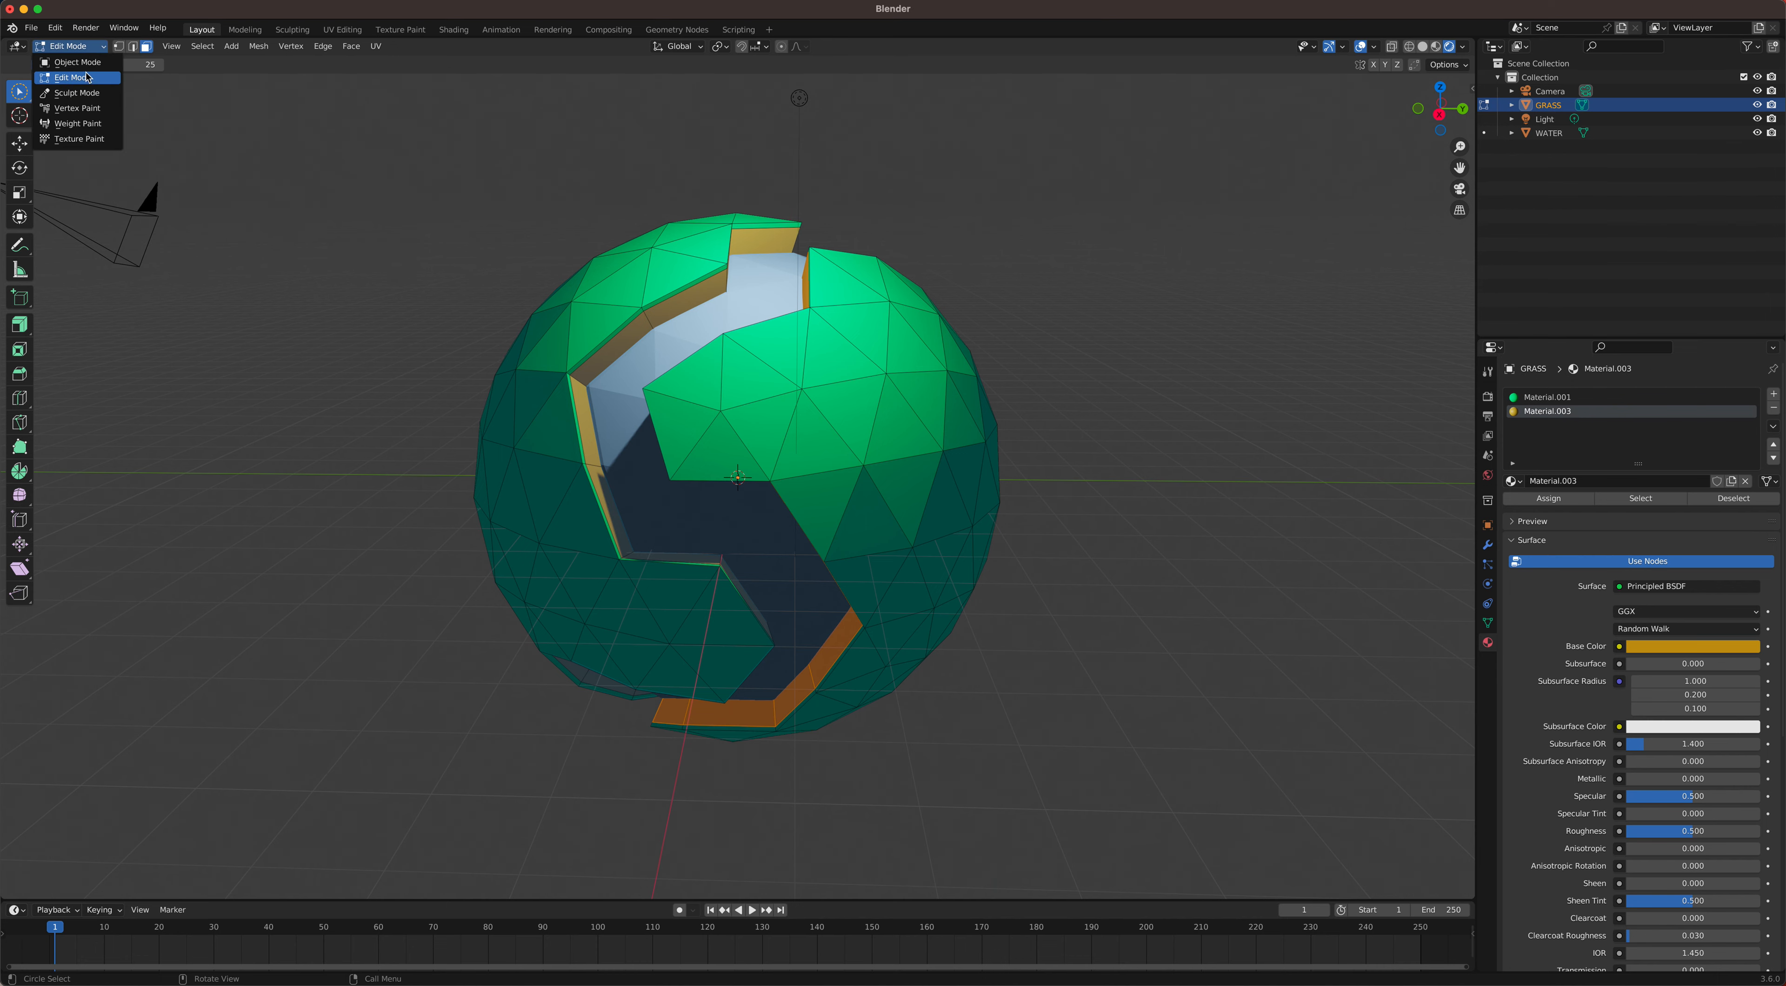
left_click(77, 63)
middle_click_drag(416, 139, 196, 157)
left_click(462, 123)
left_click(14, 141)
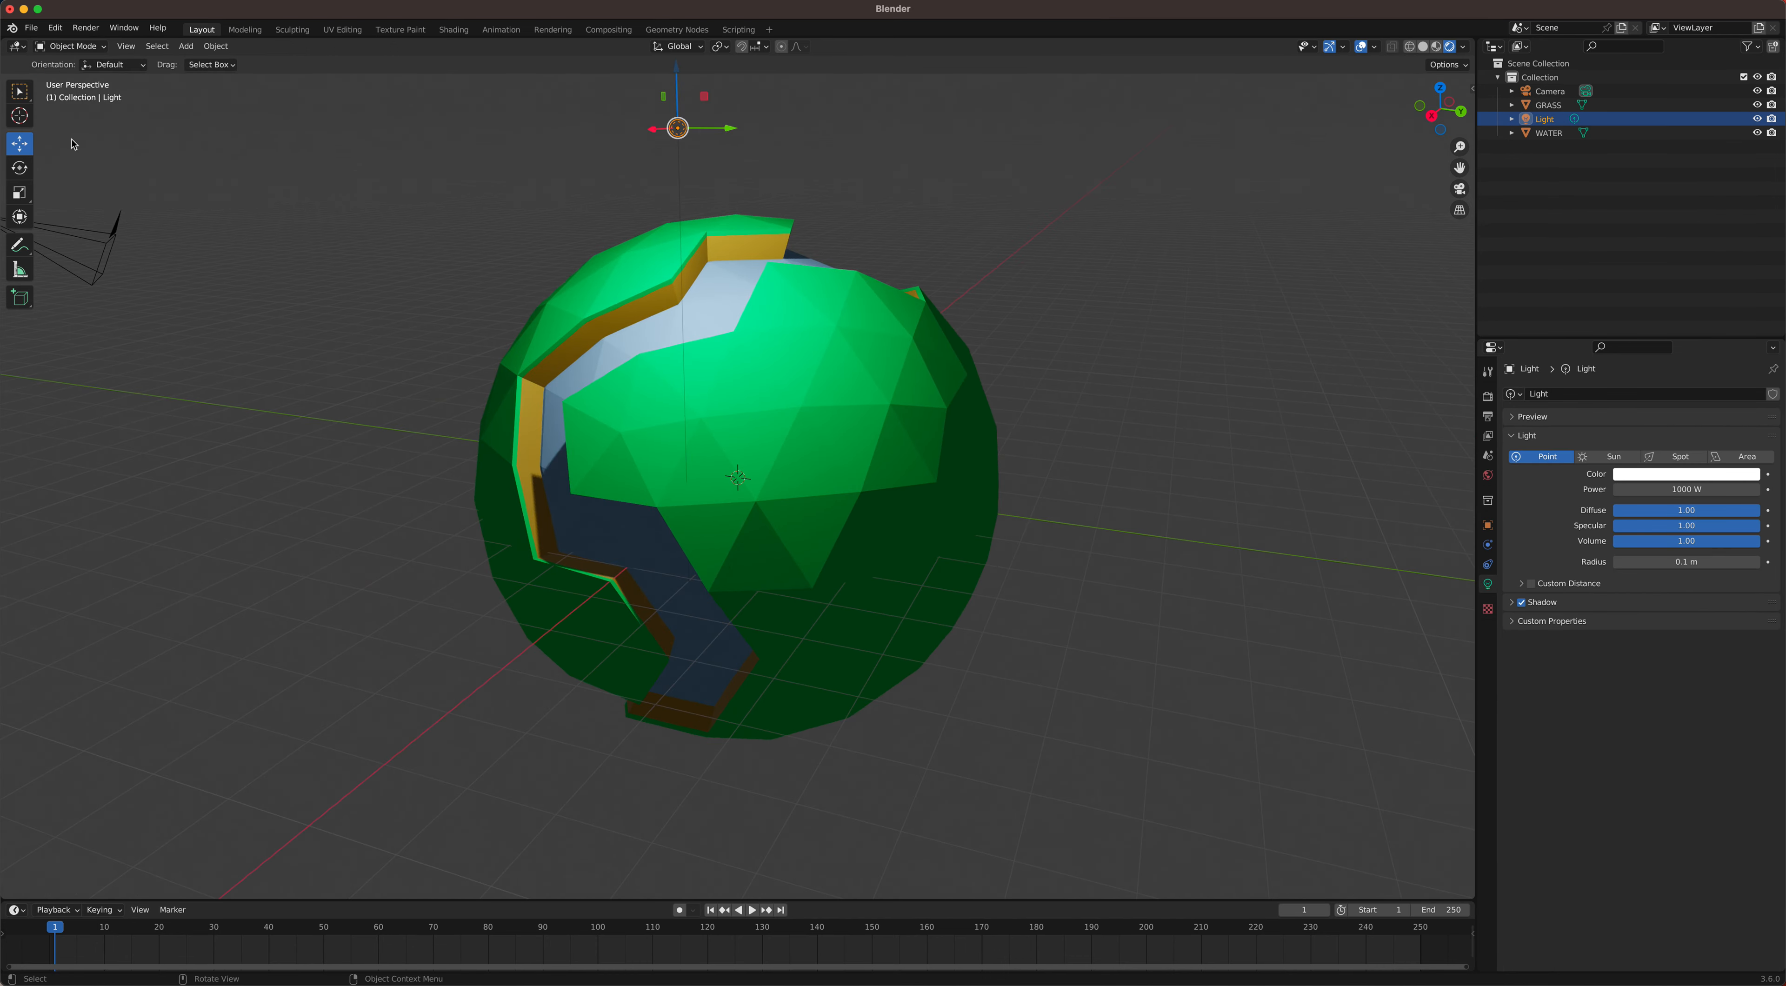
middle_click_drag(605, 219, 582, 216)
left_click_drag(435, 191, 196, 226)
left_click_drag(244, 167, 260, 238)
Step: Compare the planet in Material Preview and Rendered viewport shading, ending in Rendered
middle_click_drag(267, 239, 762, 166)
left_click(1436, 46)
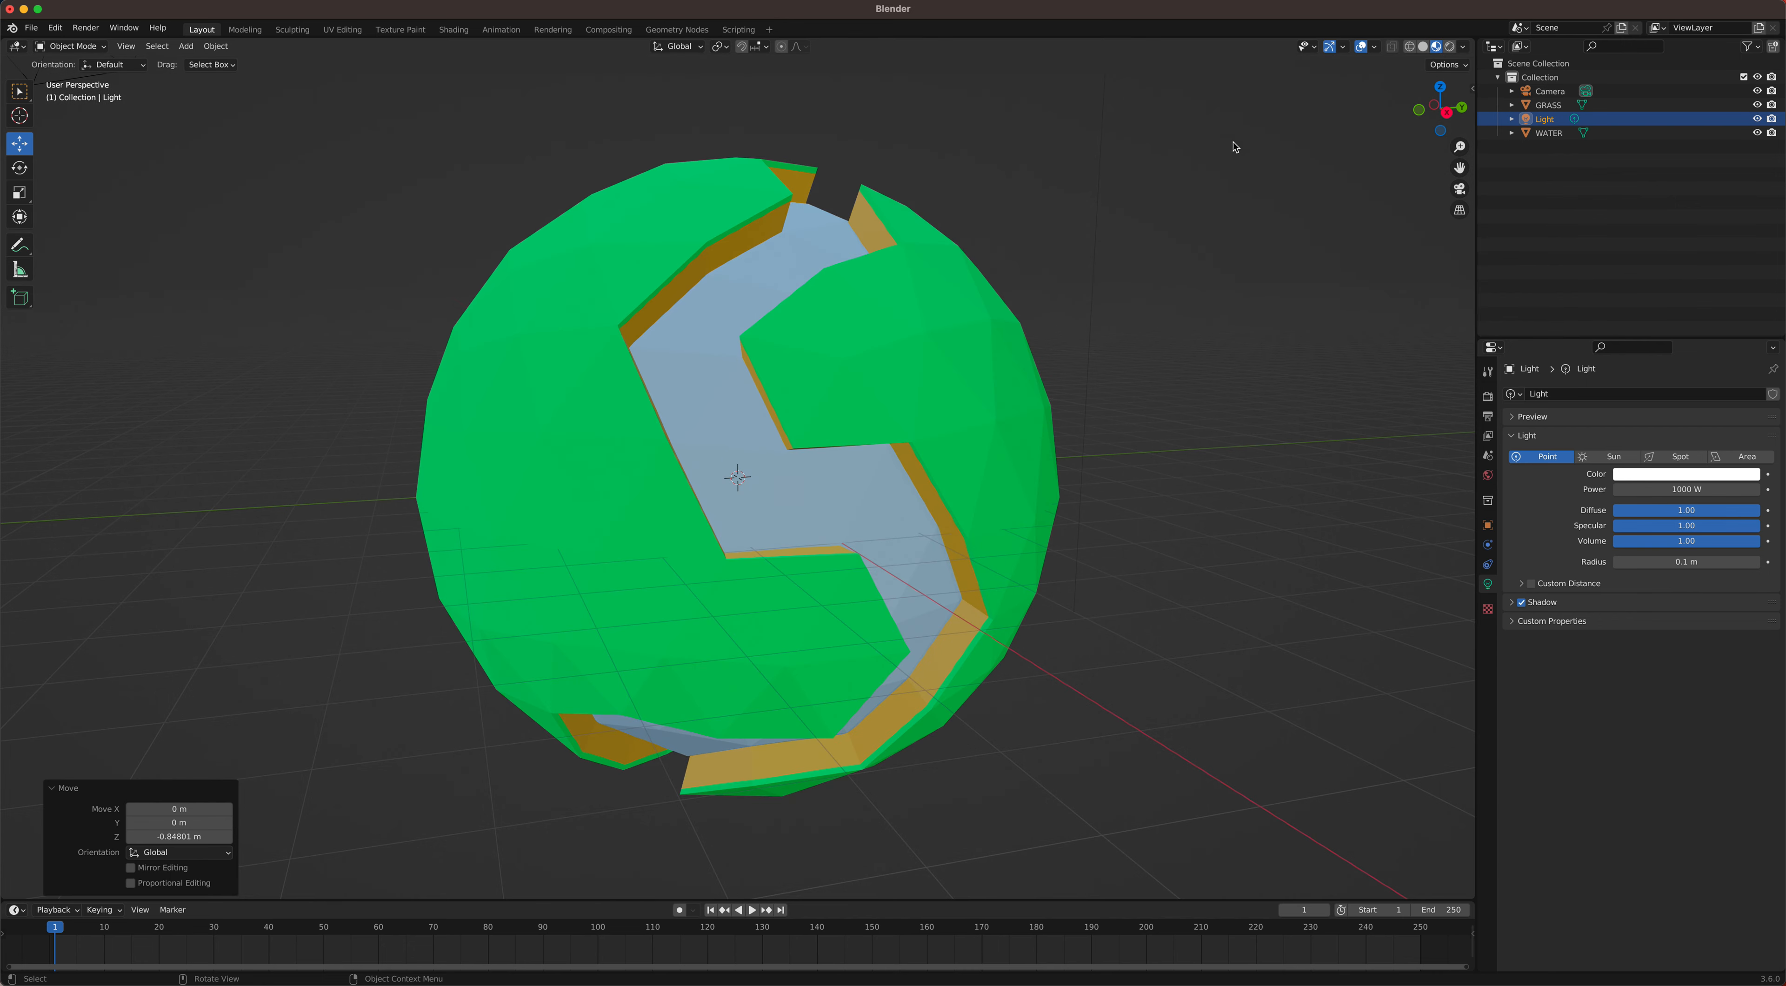
left_click(1449, 47)
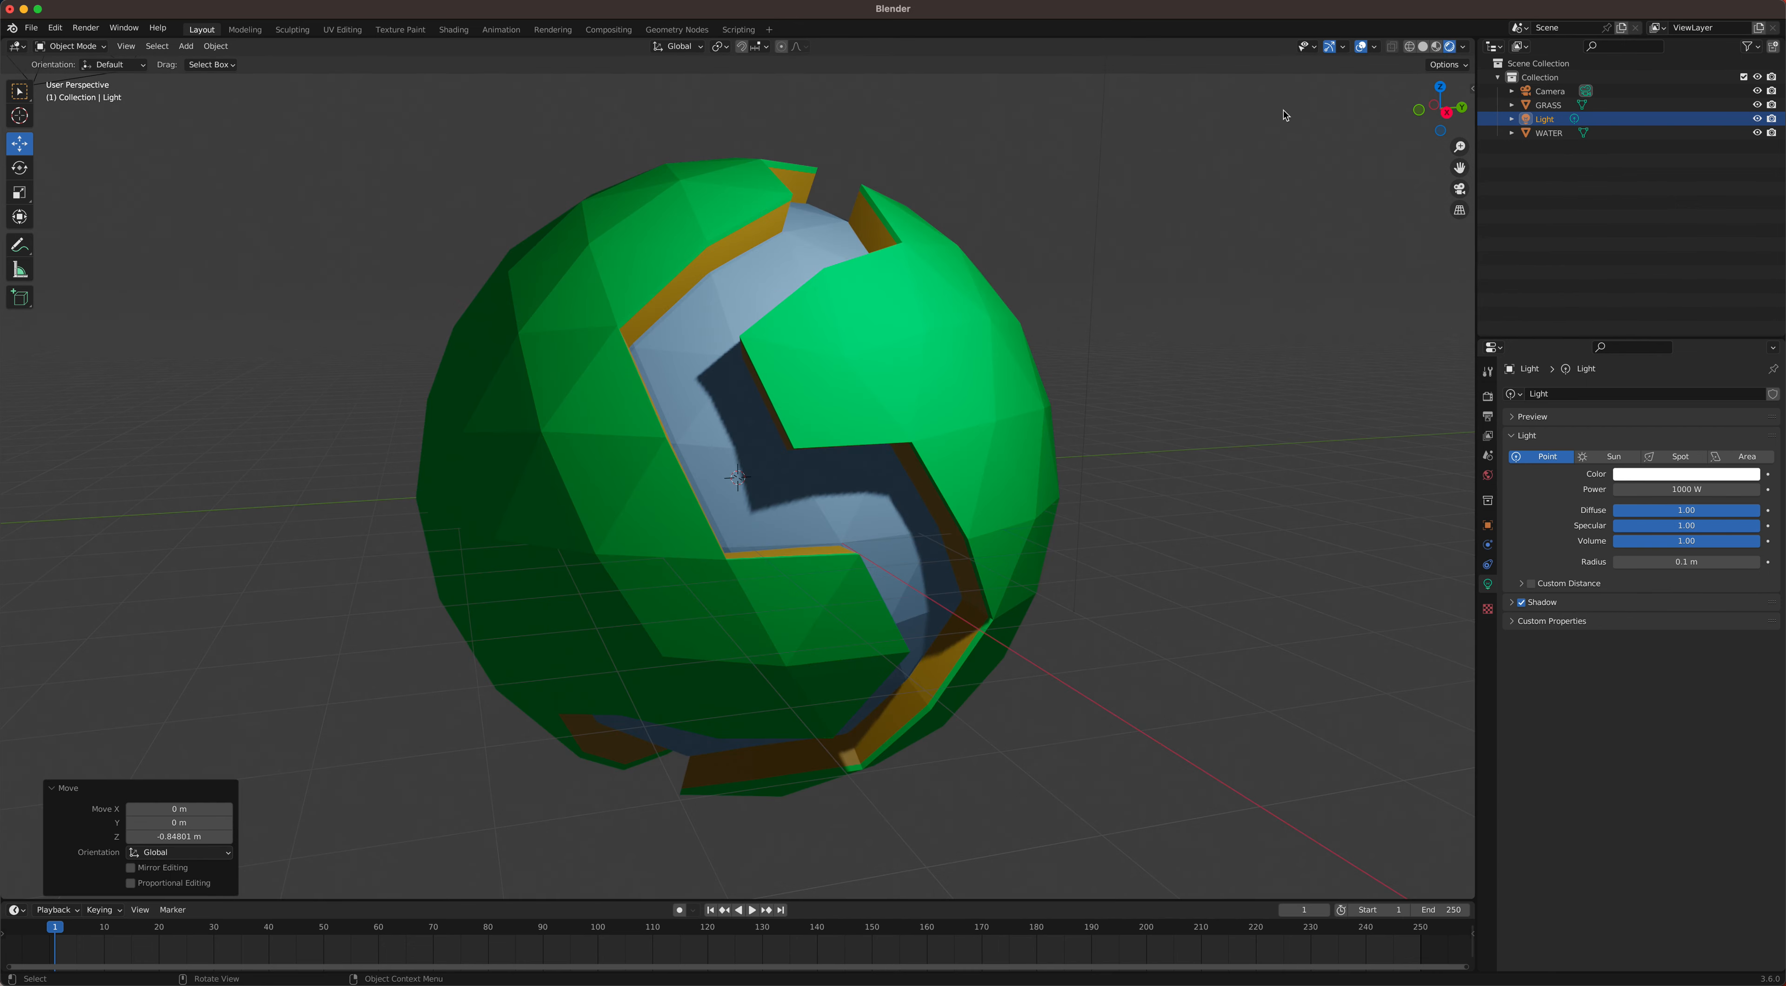
Step: Move the Light farther from the planet along X and lower it about 0.936 m along Z
scroll(1159, 200, "up", 1)
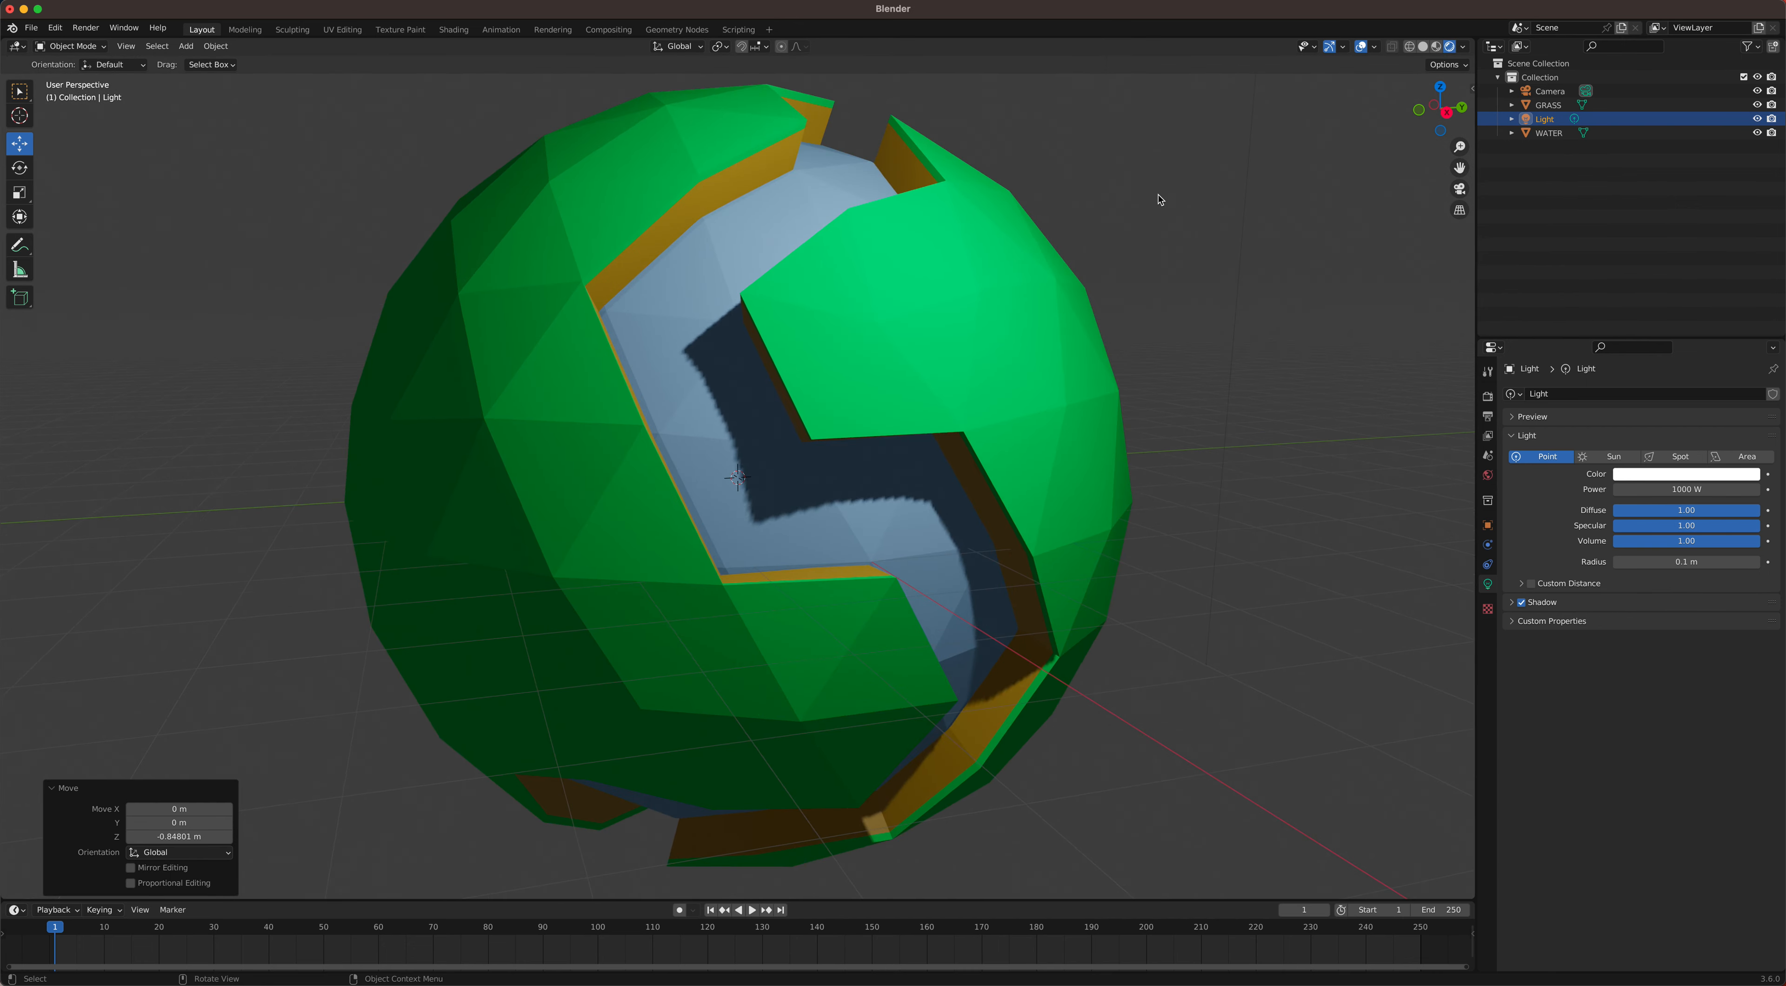
scroll(1159, 199, "down", 5)
middle_click_drag(1159, 198, 756, 308)
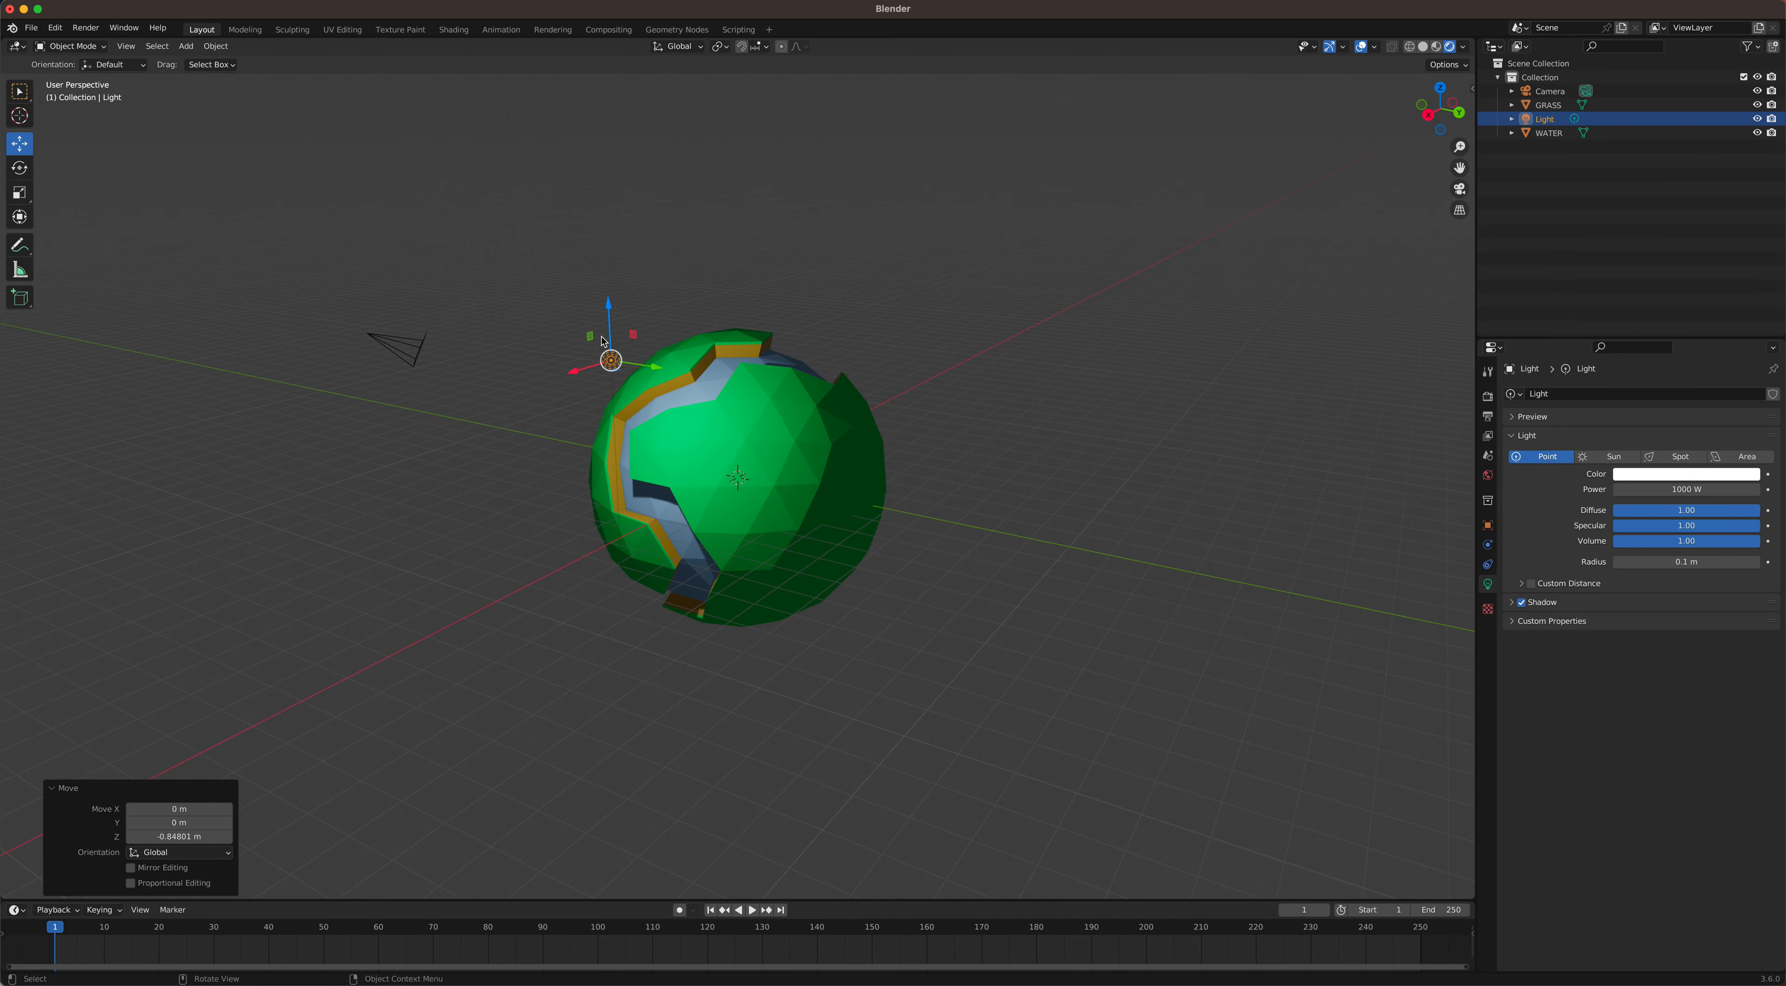
left_click_drag(581, 378, 460, 414)
left_click_drag(489, 350, 491, 385)
scroll(491, 385, "down", 3)
middle_click_drag(490, 385, 694, 390)
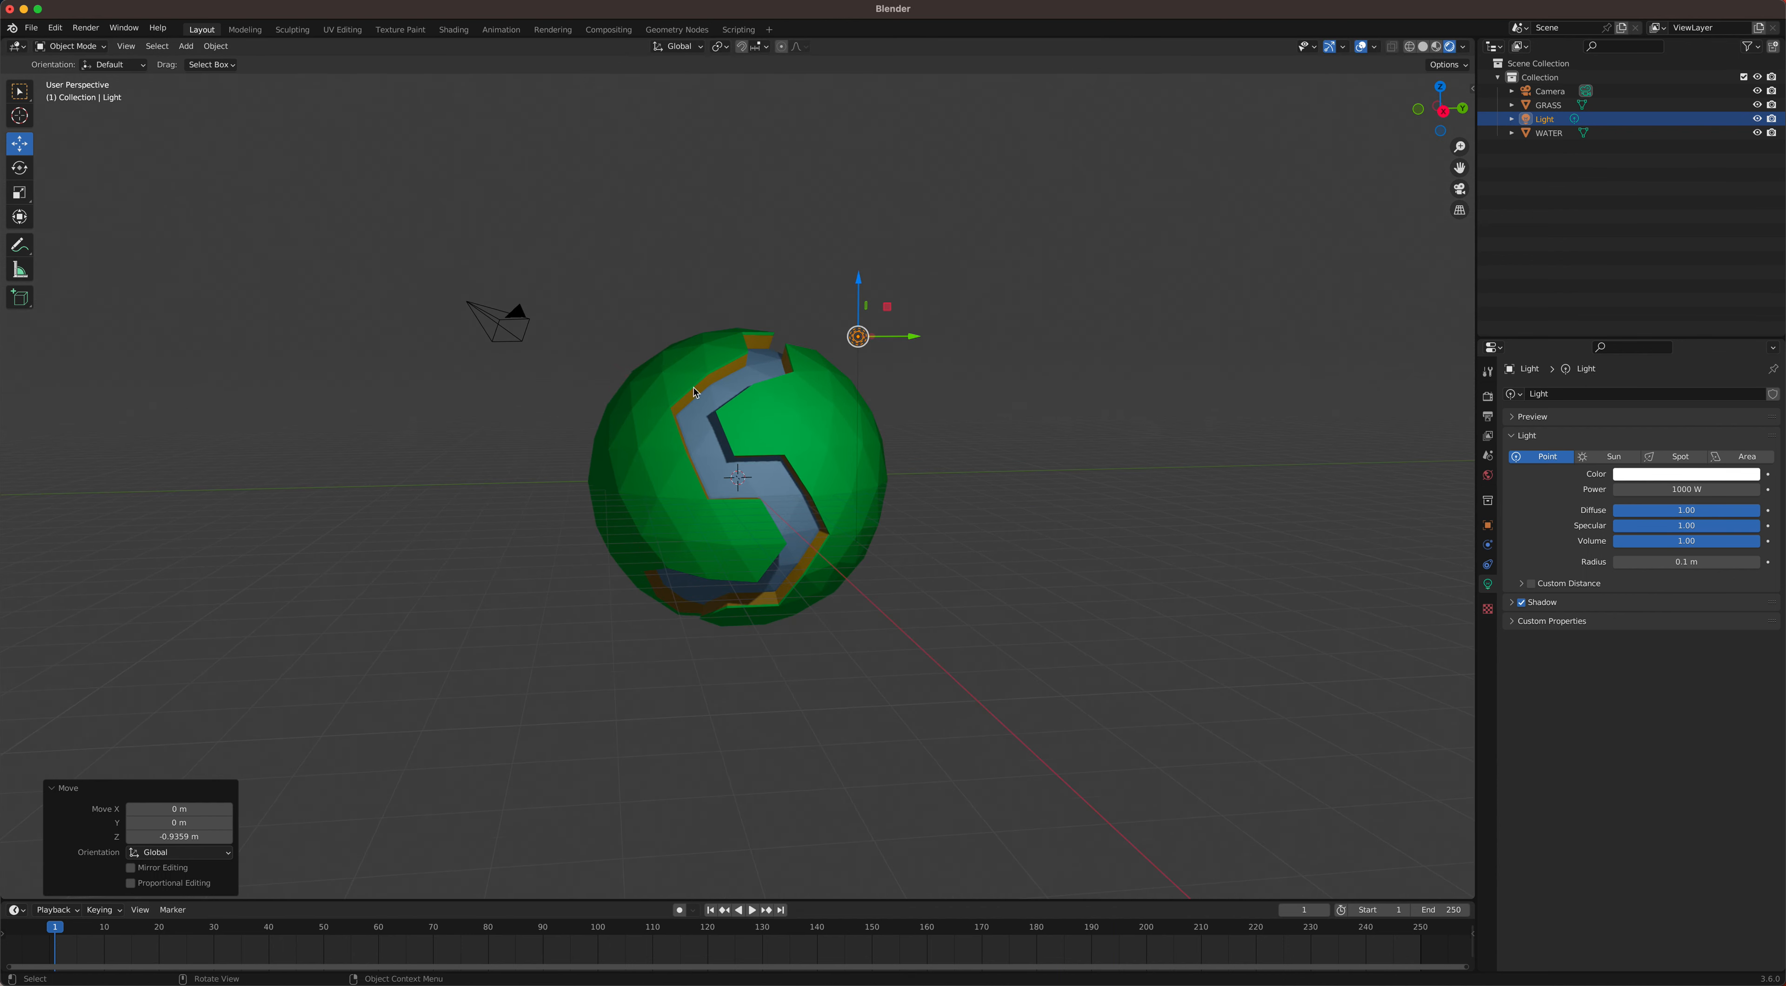
scroll(694, 390, "up", 4)
scroll(694, 390, "up", 2)
Step: Select the GRASS sphere and switch it to Edit Mode
left_click(805, 360)
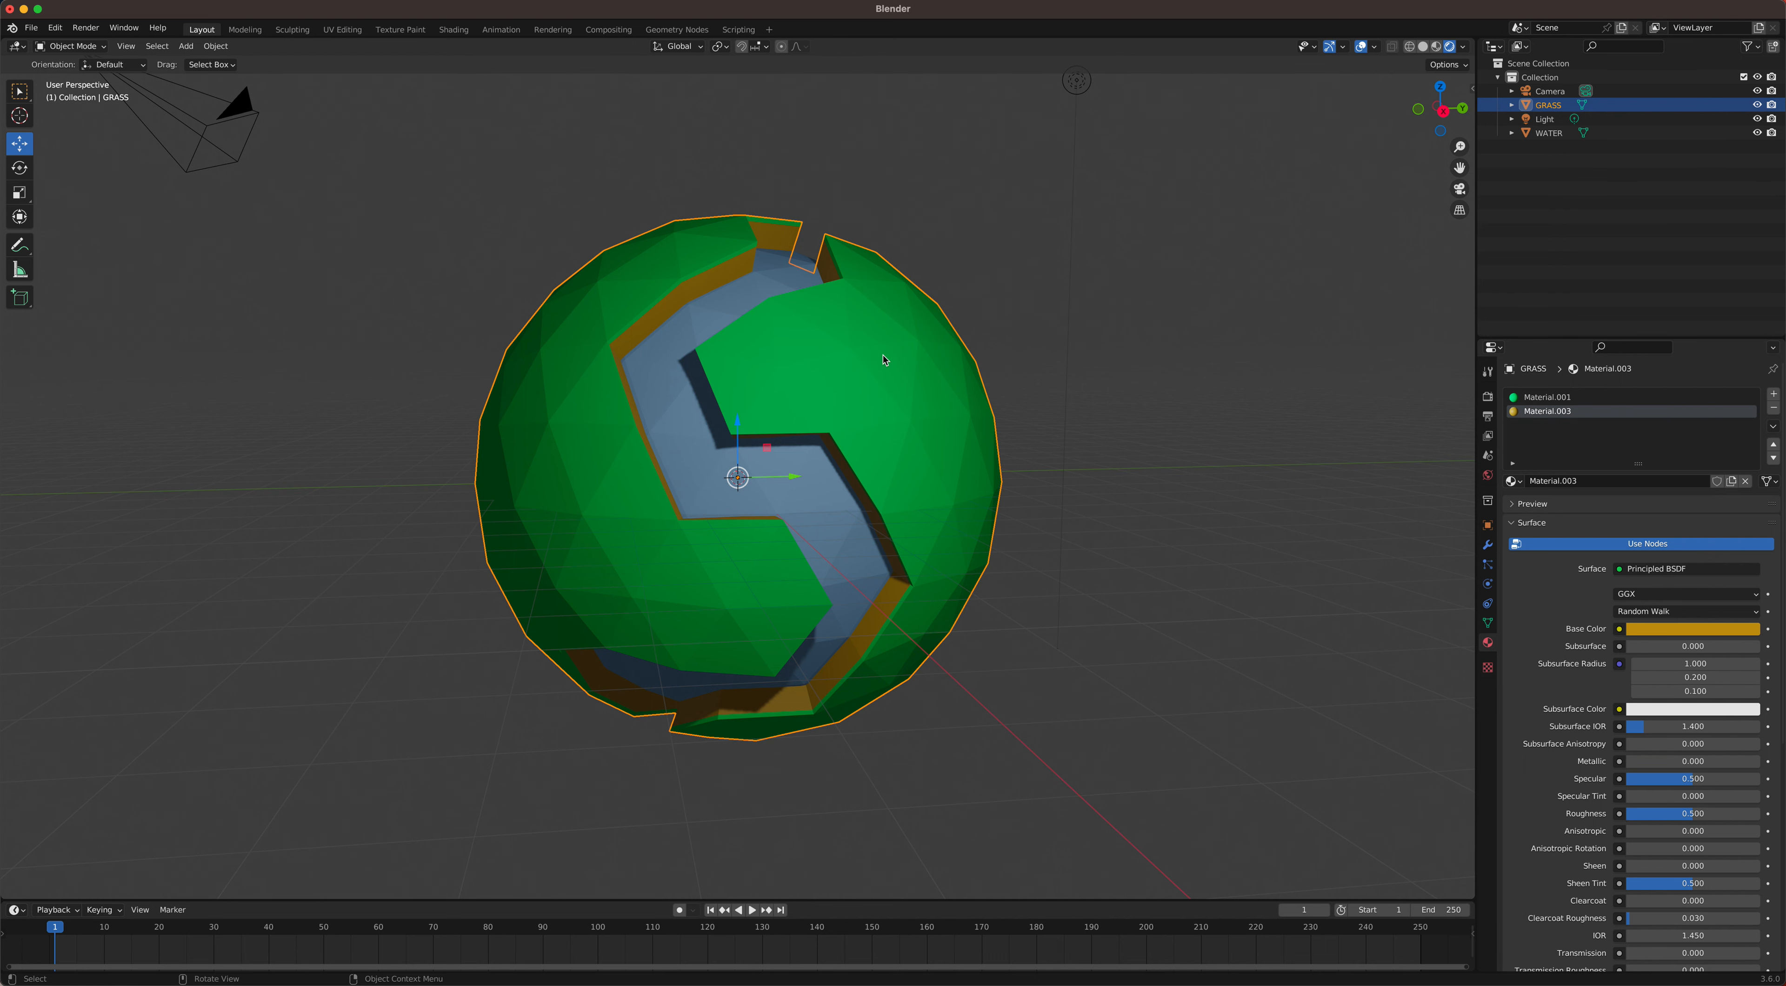
middle_click_drag(885, 360, 846, 374)
left_click(71, 45)
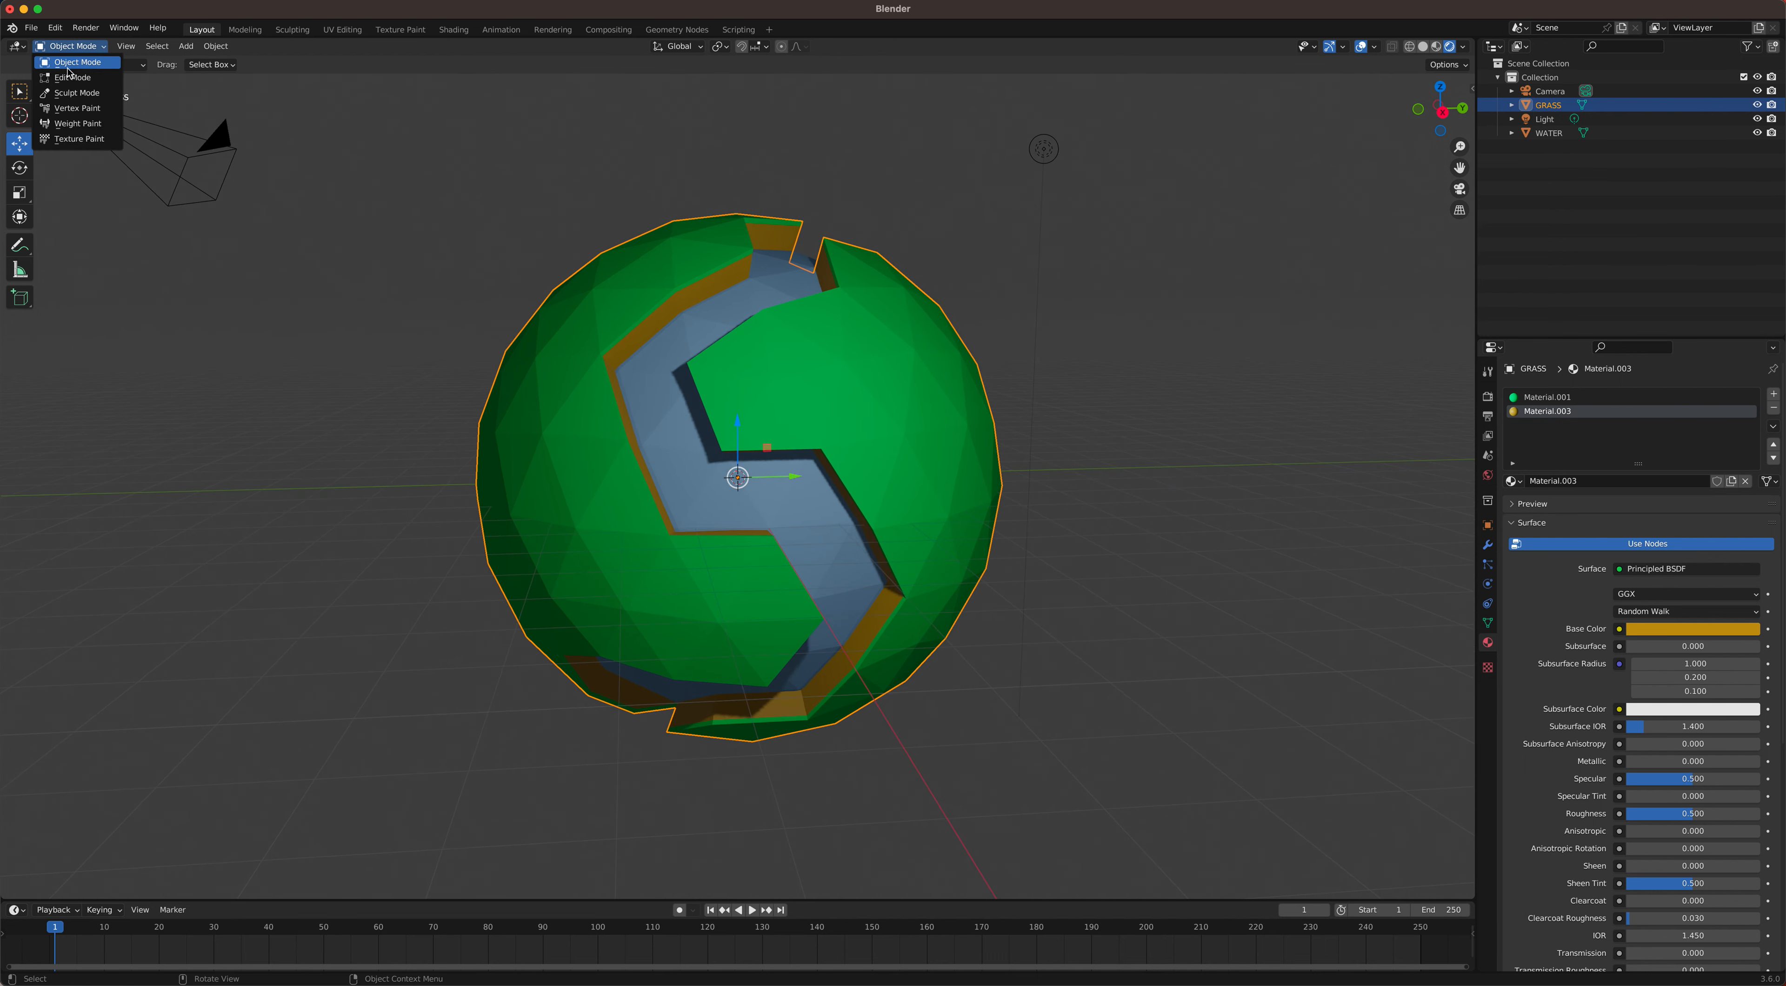
left_click(67, 81)
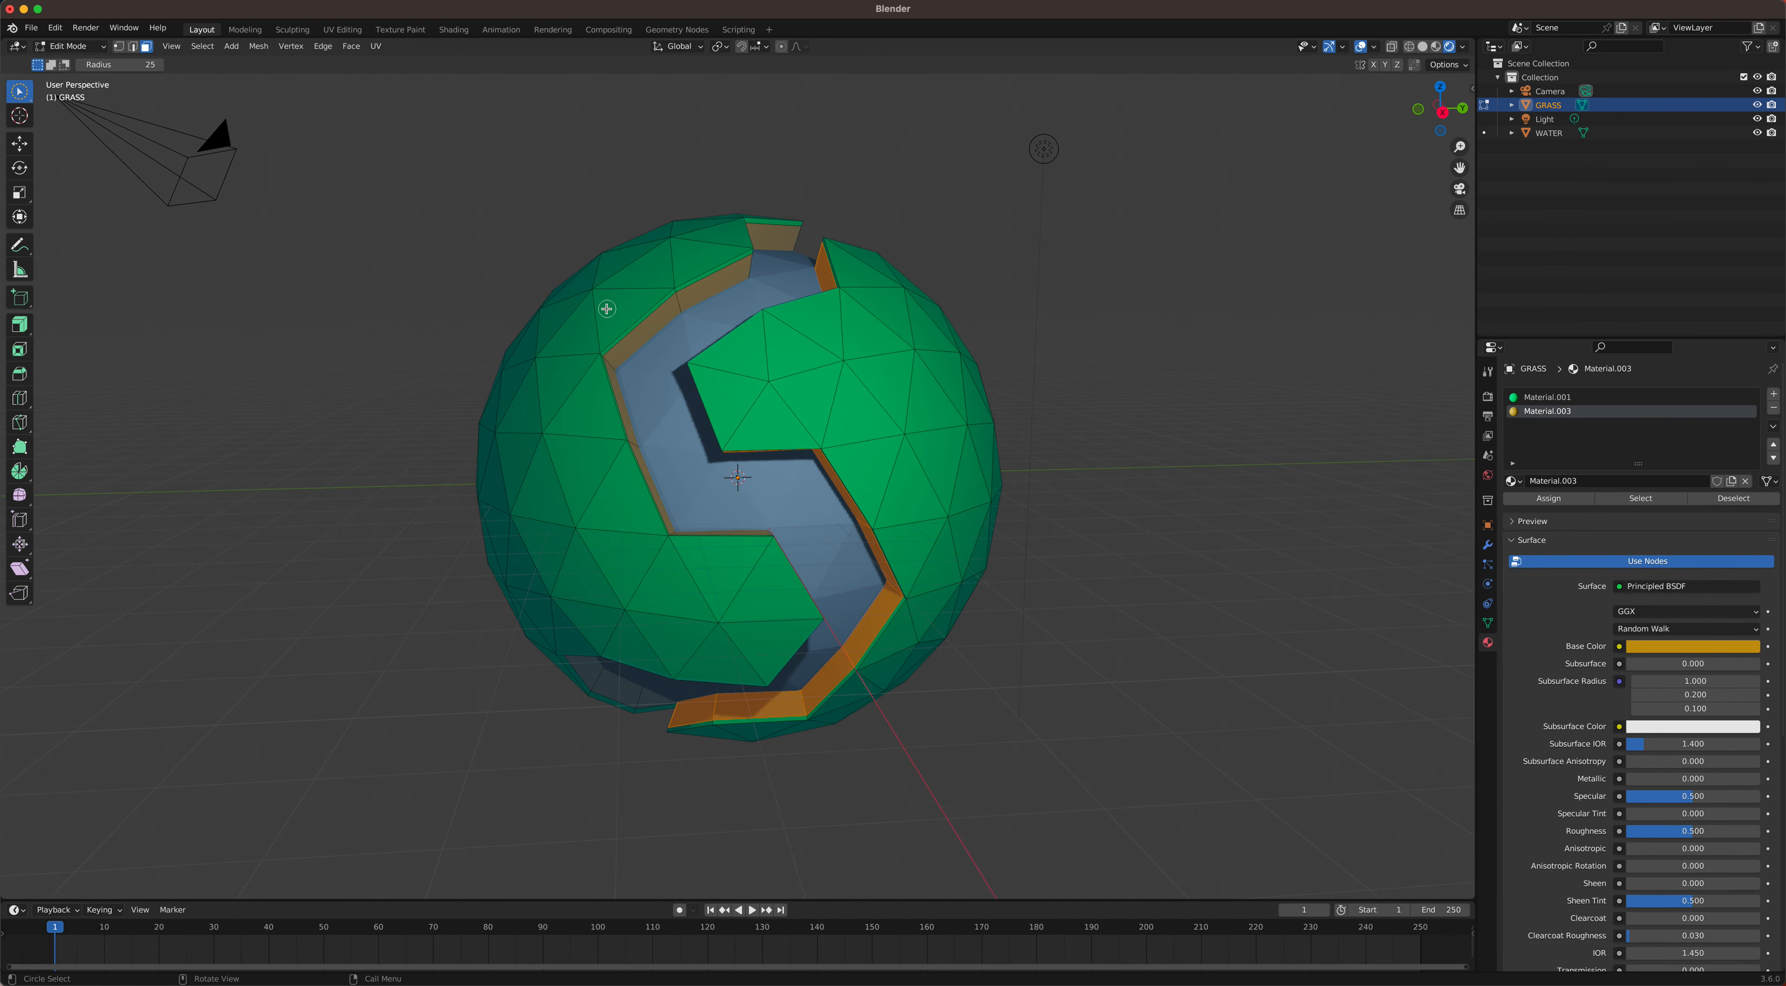
mouse_move(686, 341)
middle_mouse_down()
mouse_move(716, 352)
mouse_move(677, 348)
middle_mouse_up()
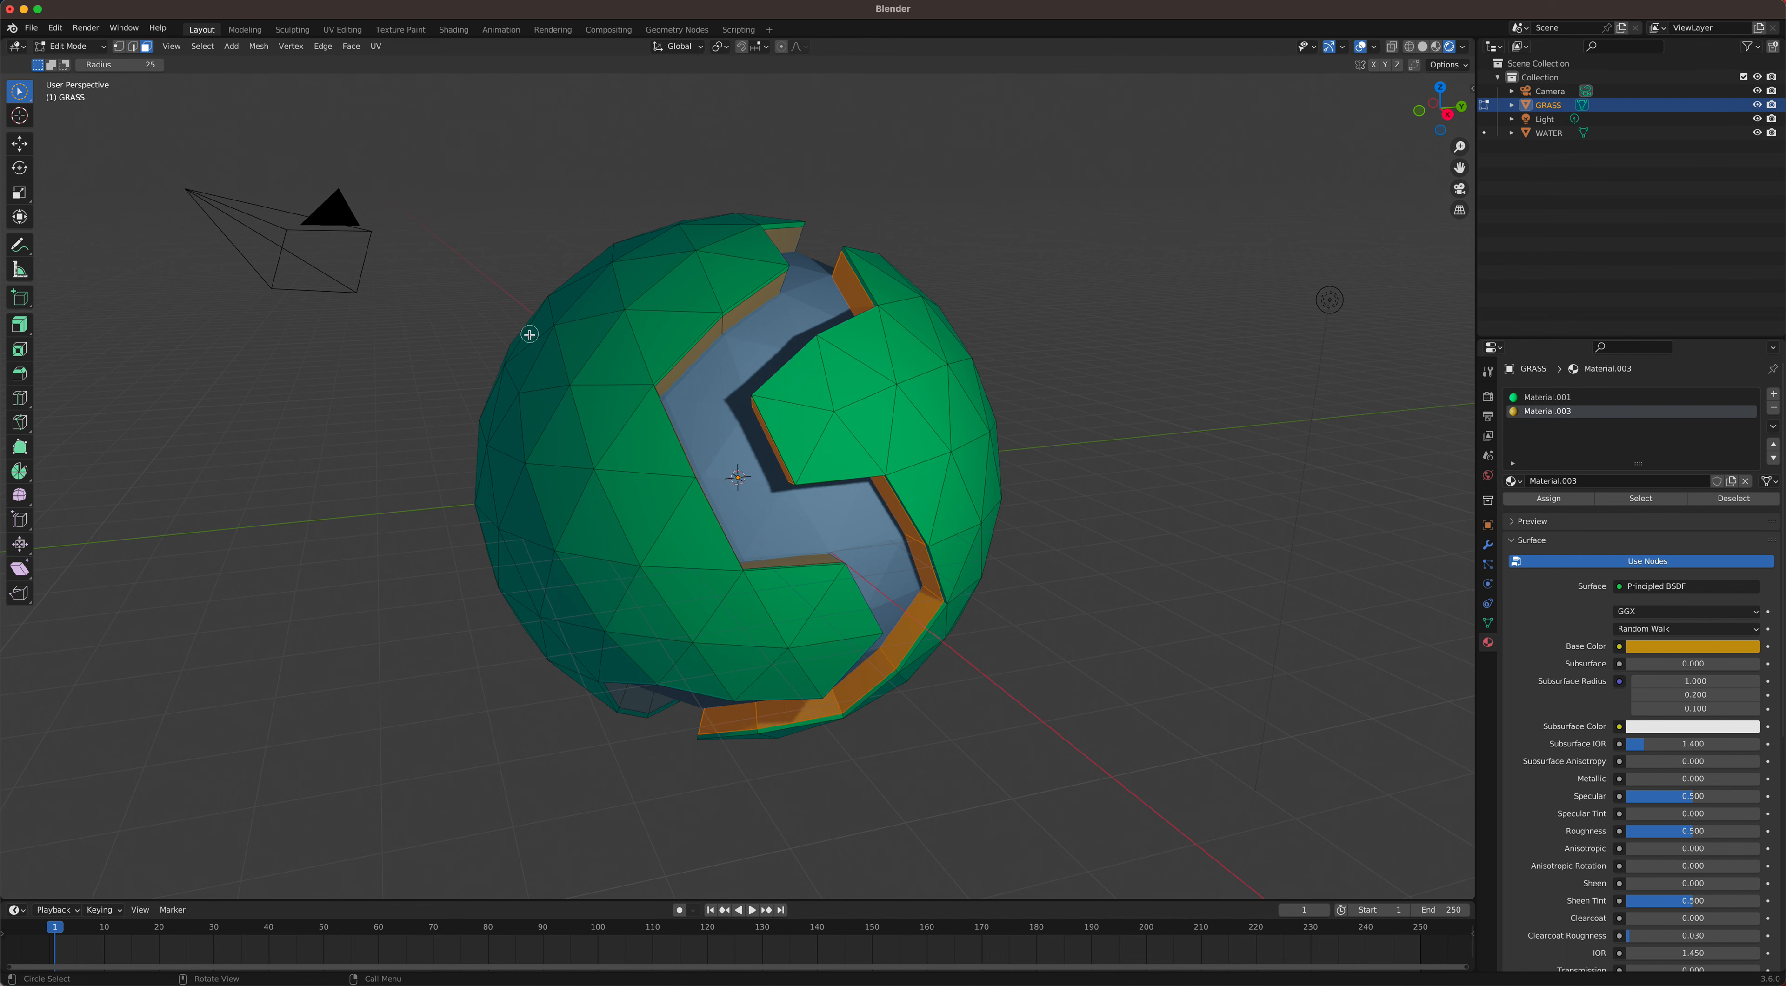
Step: Try selecting a hexagonal patch of faces on the grass left of the river
left_click(555, 324)
middle_click_drag(558, 326, 581, 347)
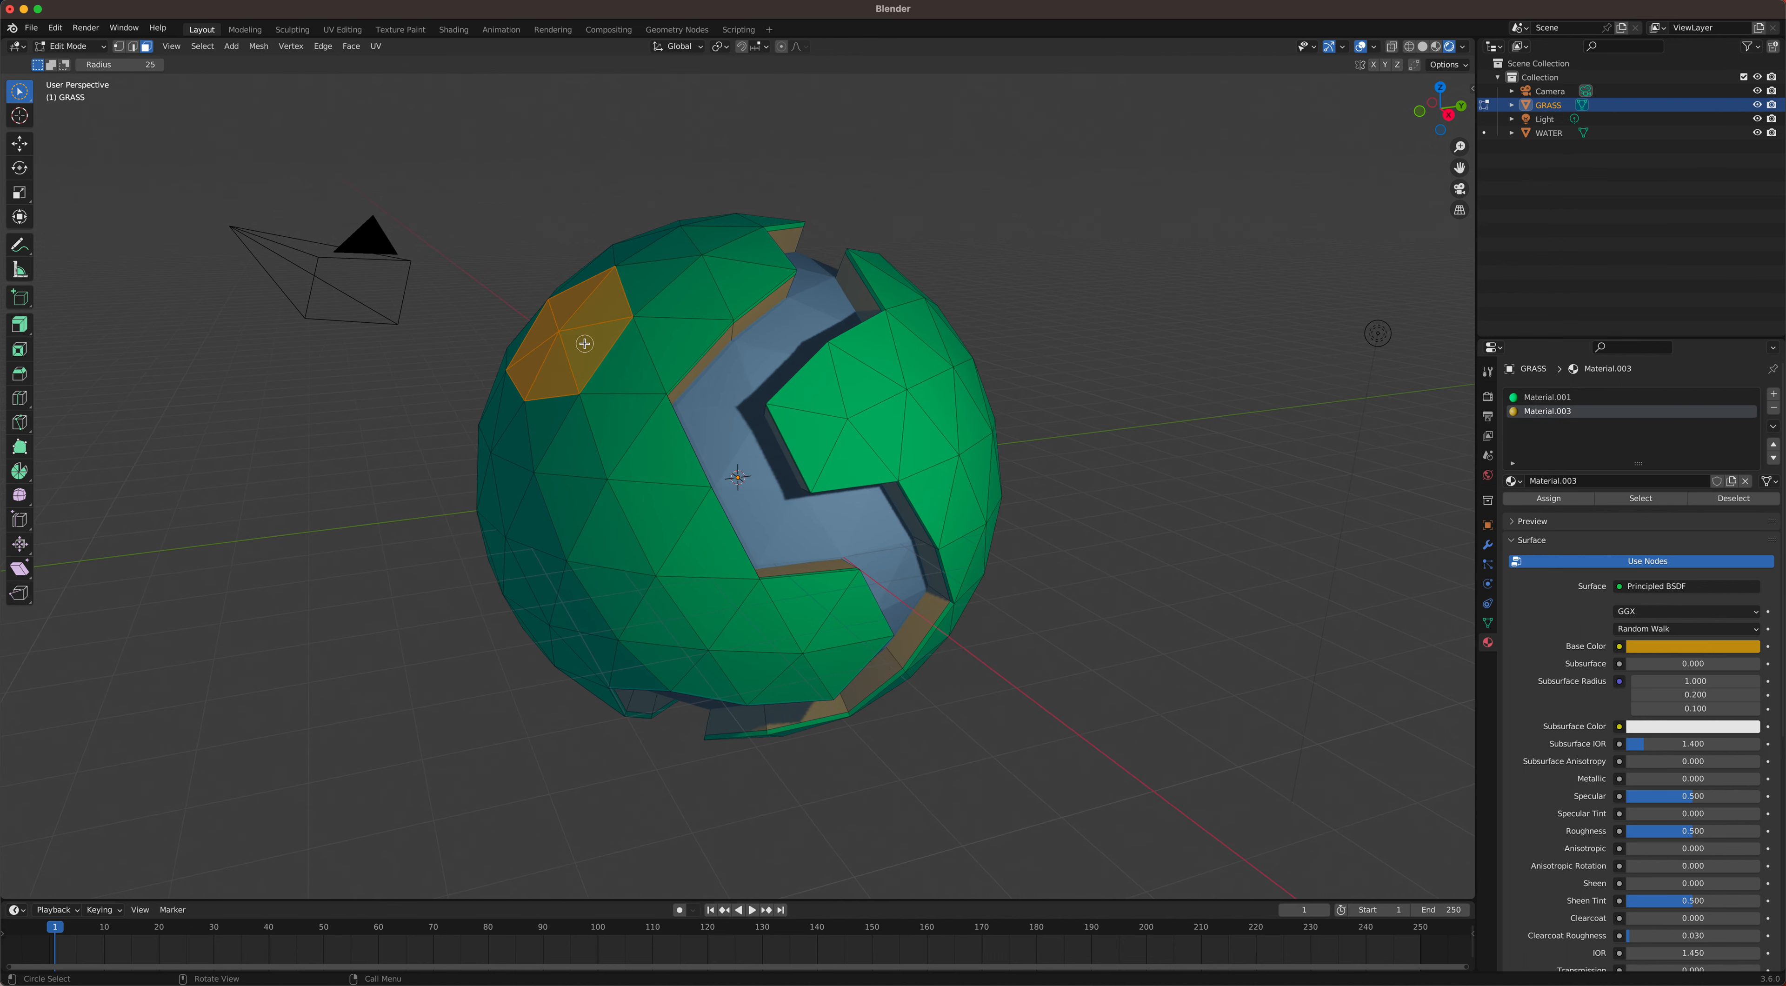
mouse_move(582, 345)
left_mouse_down()
mouse_move(578, 311)
mouse_move(555, 345)
left_mouse_up()
mouse_move(555, 345)
middle_mouse_down()
mouse_move(577, 346)
mouse_move(555, 368)
middle_mouse_up()
mouse_move(553, 371)
left_mouse_down()
mouse_move(558, 398)
mouse_move(571, 377)
left_mouse_up()
middle_click_drag(572, 376, 579, 375)
mouse_move(585, 328)
left_mouse_down()
mouse_move(570, 315)
mouse_move(551, 339)
left_mouse_up()
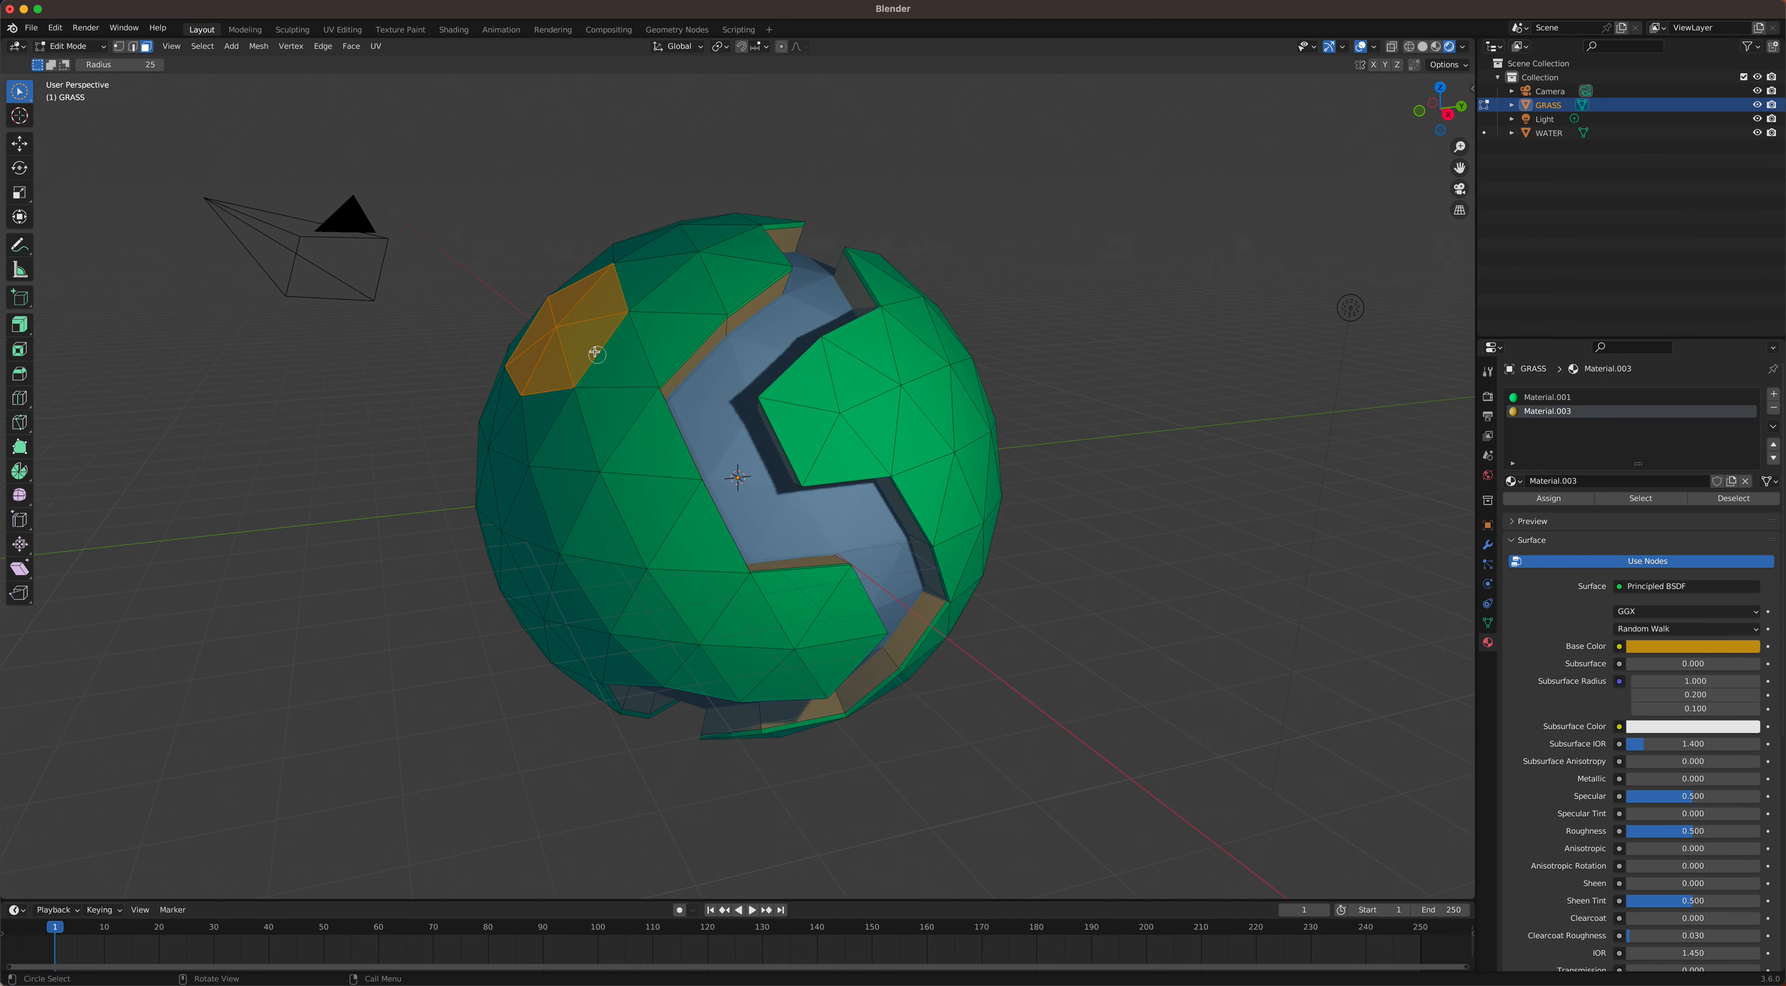
left_click(584, 332)
Step: Circle-select a hexagonal patch of faces on the upper grass area right of the river
middle_click_drag(923, 357, 900, 353)
left_click_drag(915, 351, 932, 372)
middle_click_drag(932, 372, 924, 362)
middle_click_drag(821, 430, 833, 423)
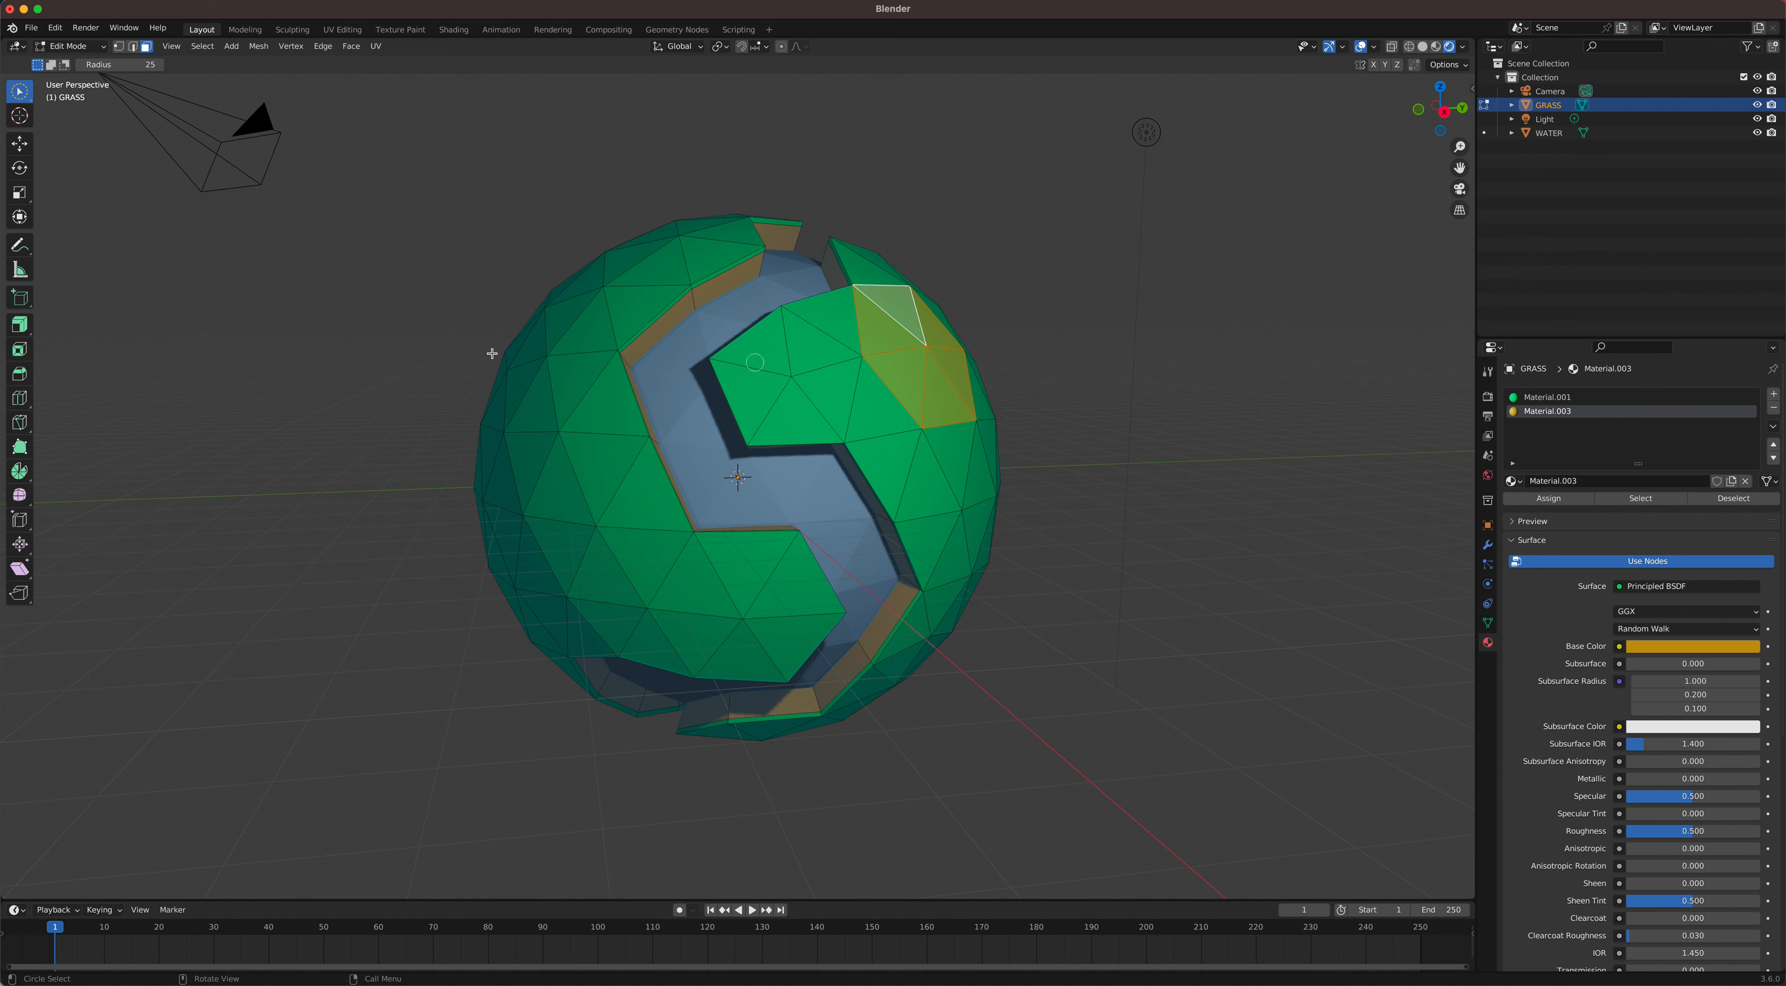
left_click(21, 327)
key("a")
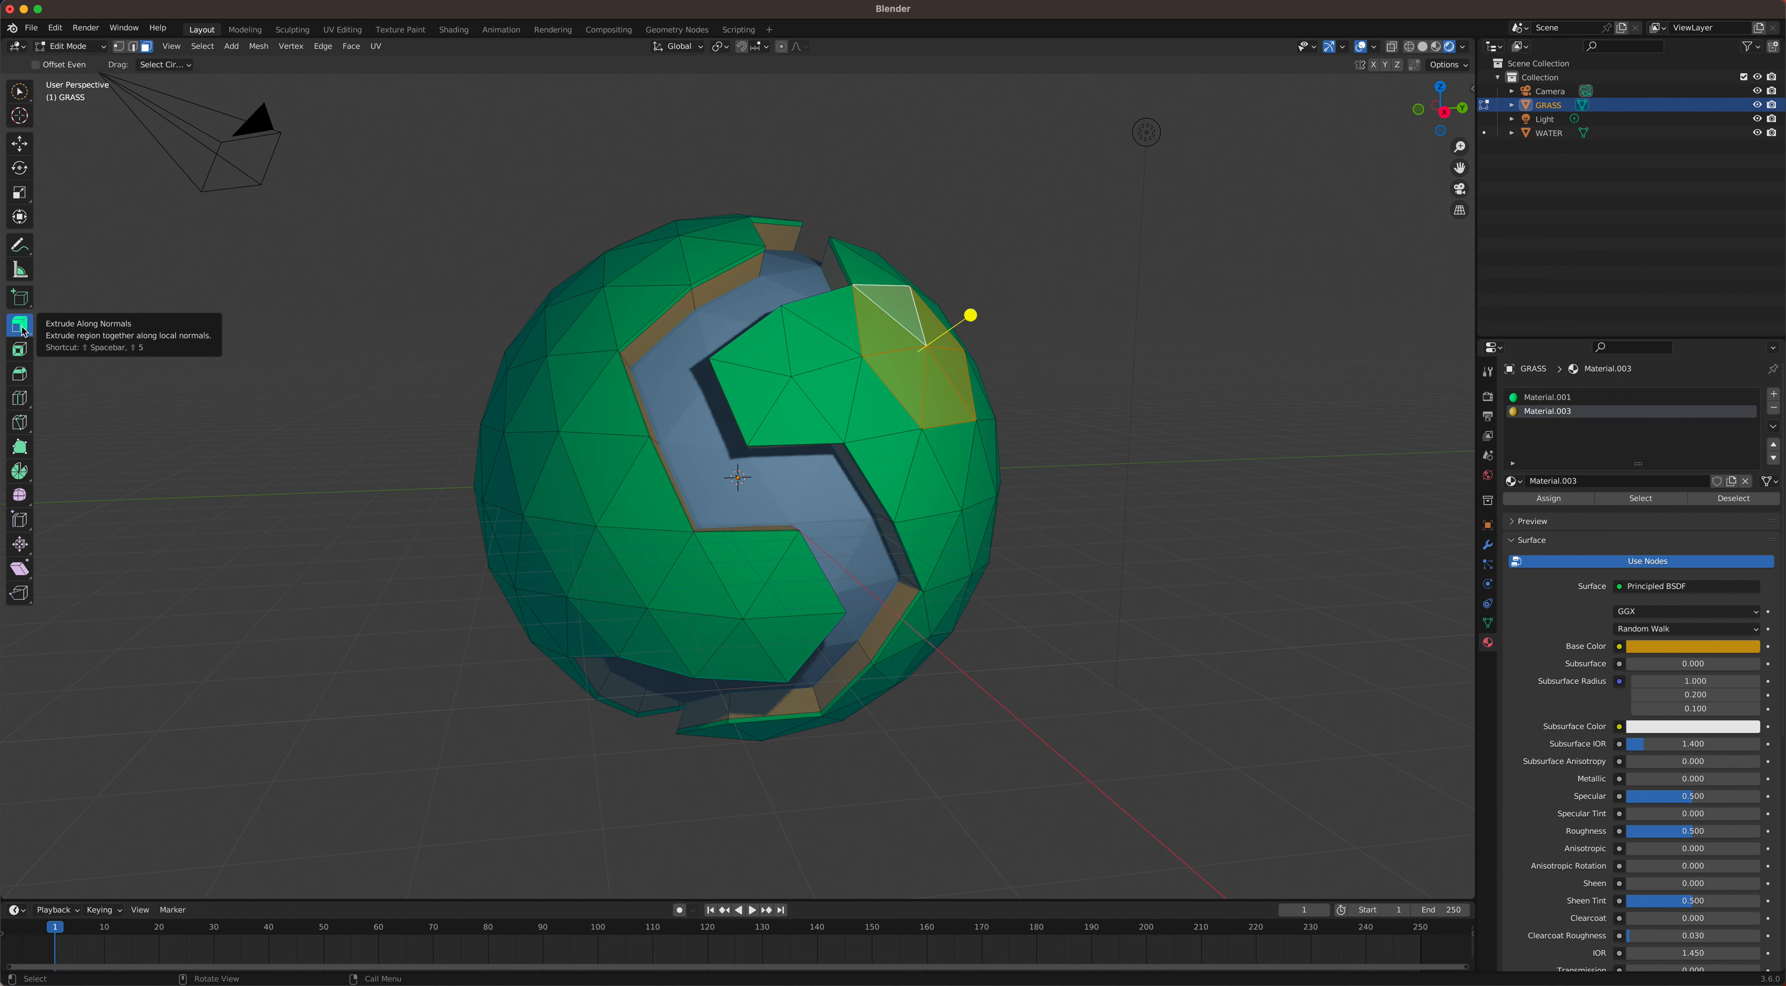
left_click(20, 92)
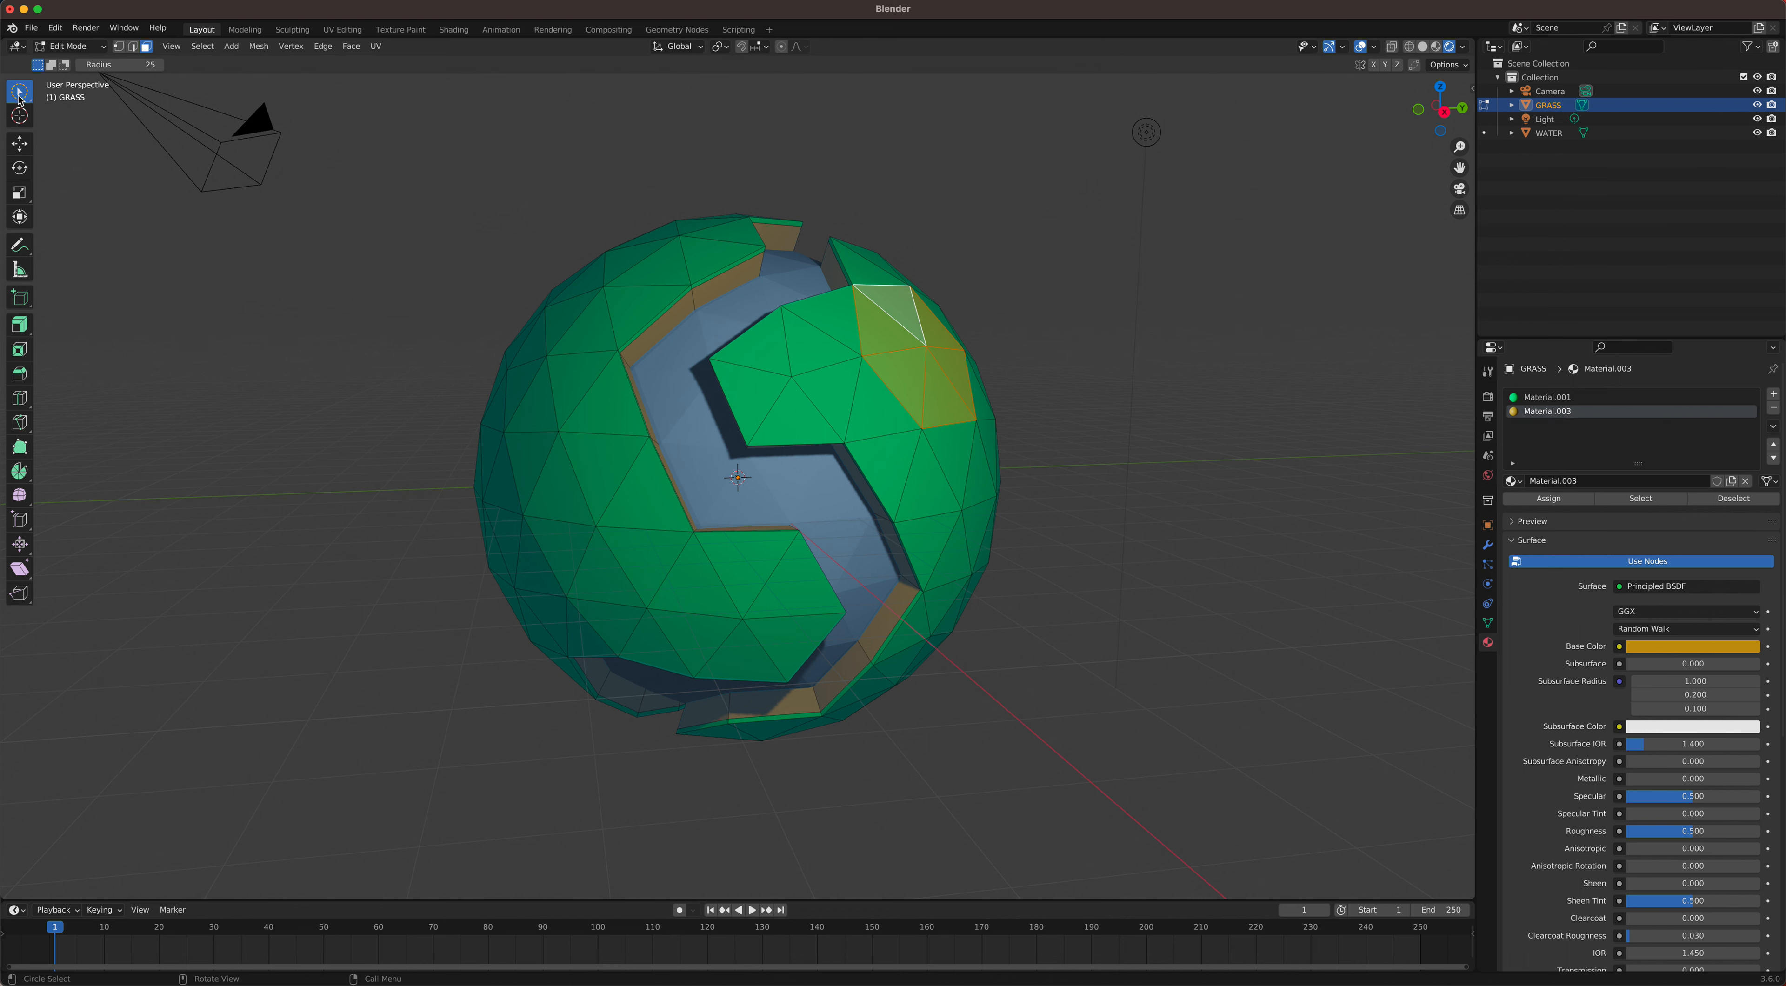
mouse_move(907, 333)
left_mouse_down()
mouse_move(932, 339)
mouse_move(914, 355)
left_mouse_up()
middle_click_drag(914, 355, 985, 343)
Step: Extrude the hexagonal patch outward about 0.955 m and scale its top faces to 0.449 to form a volcano cone
key("e")
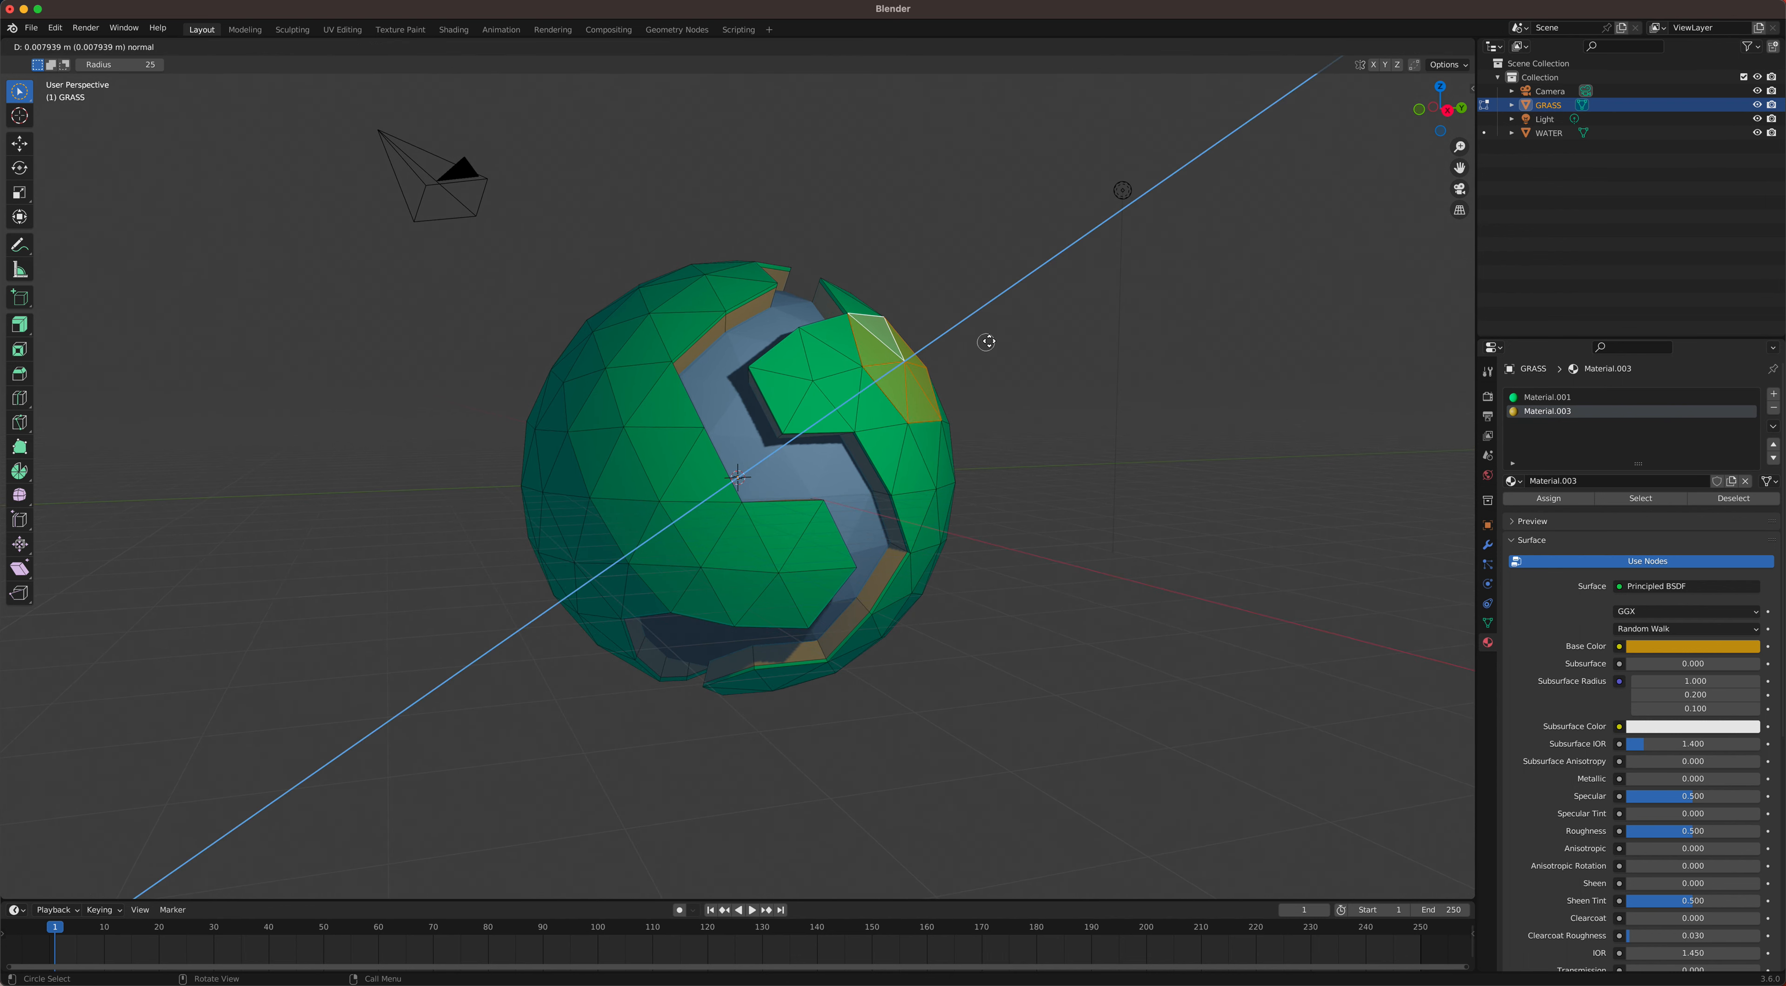
left_click(1027, 315)
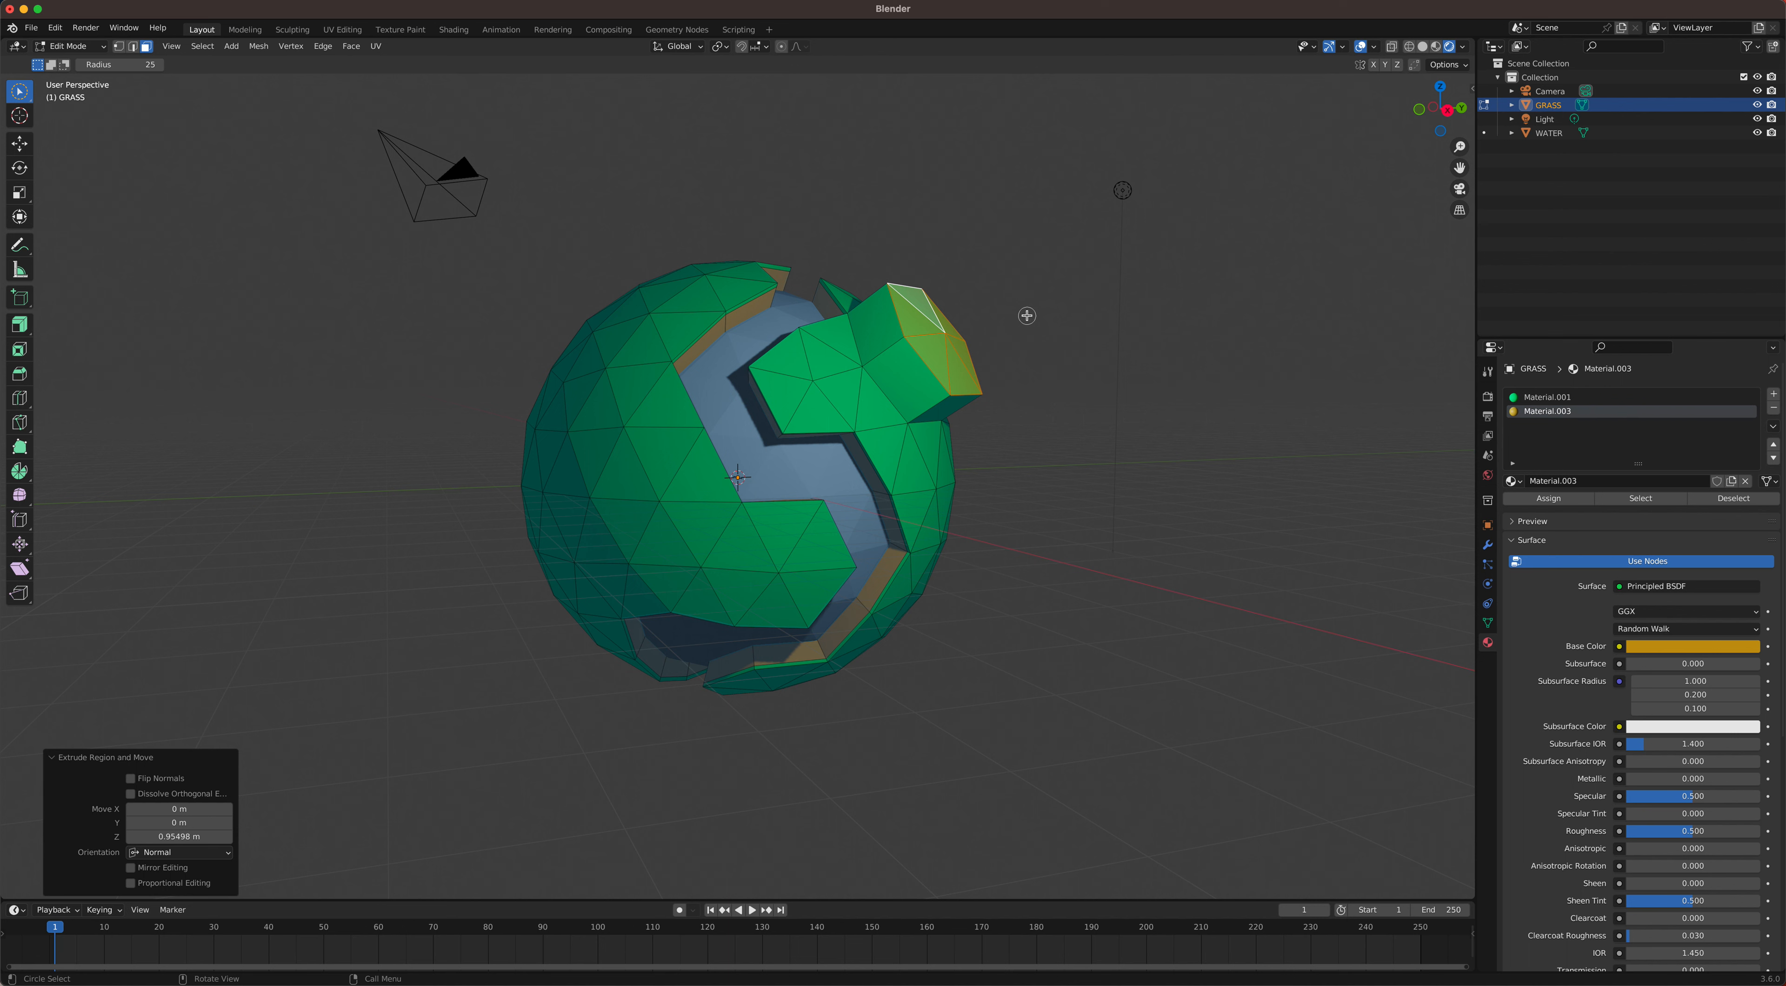
key("s")
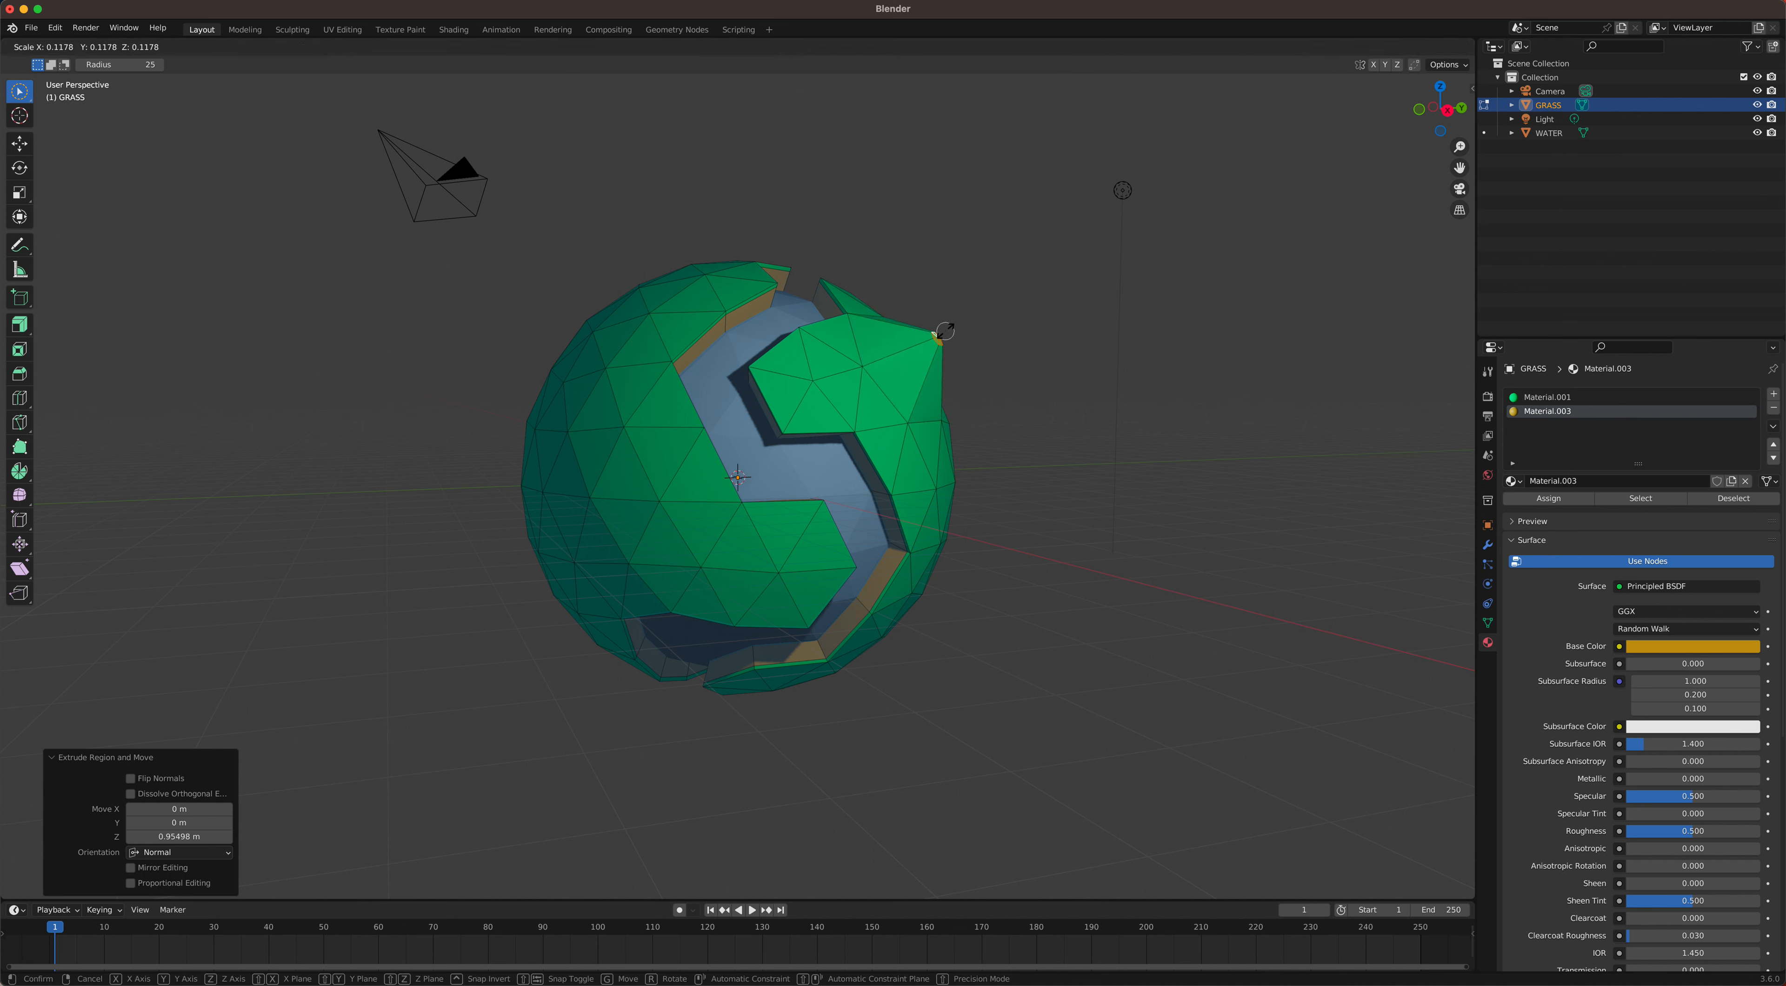
left_click(976, 326)
middle_click_drag(1059, 391, 1017, 391)
scroll(1005, 386, "up", 5)
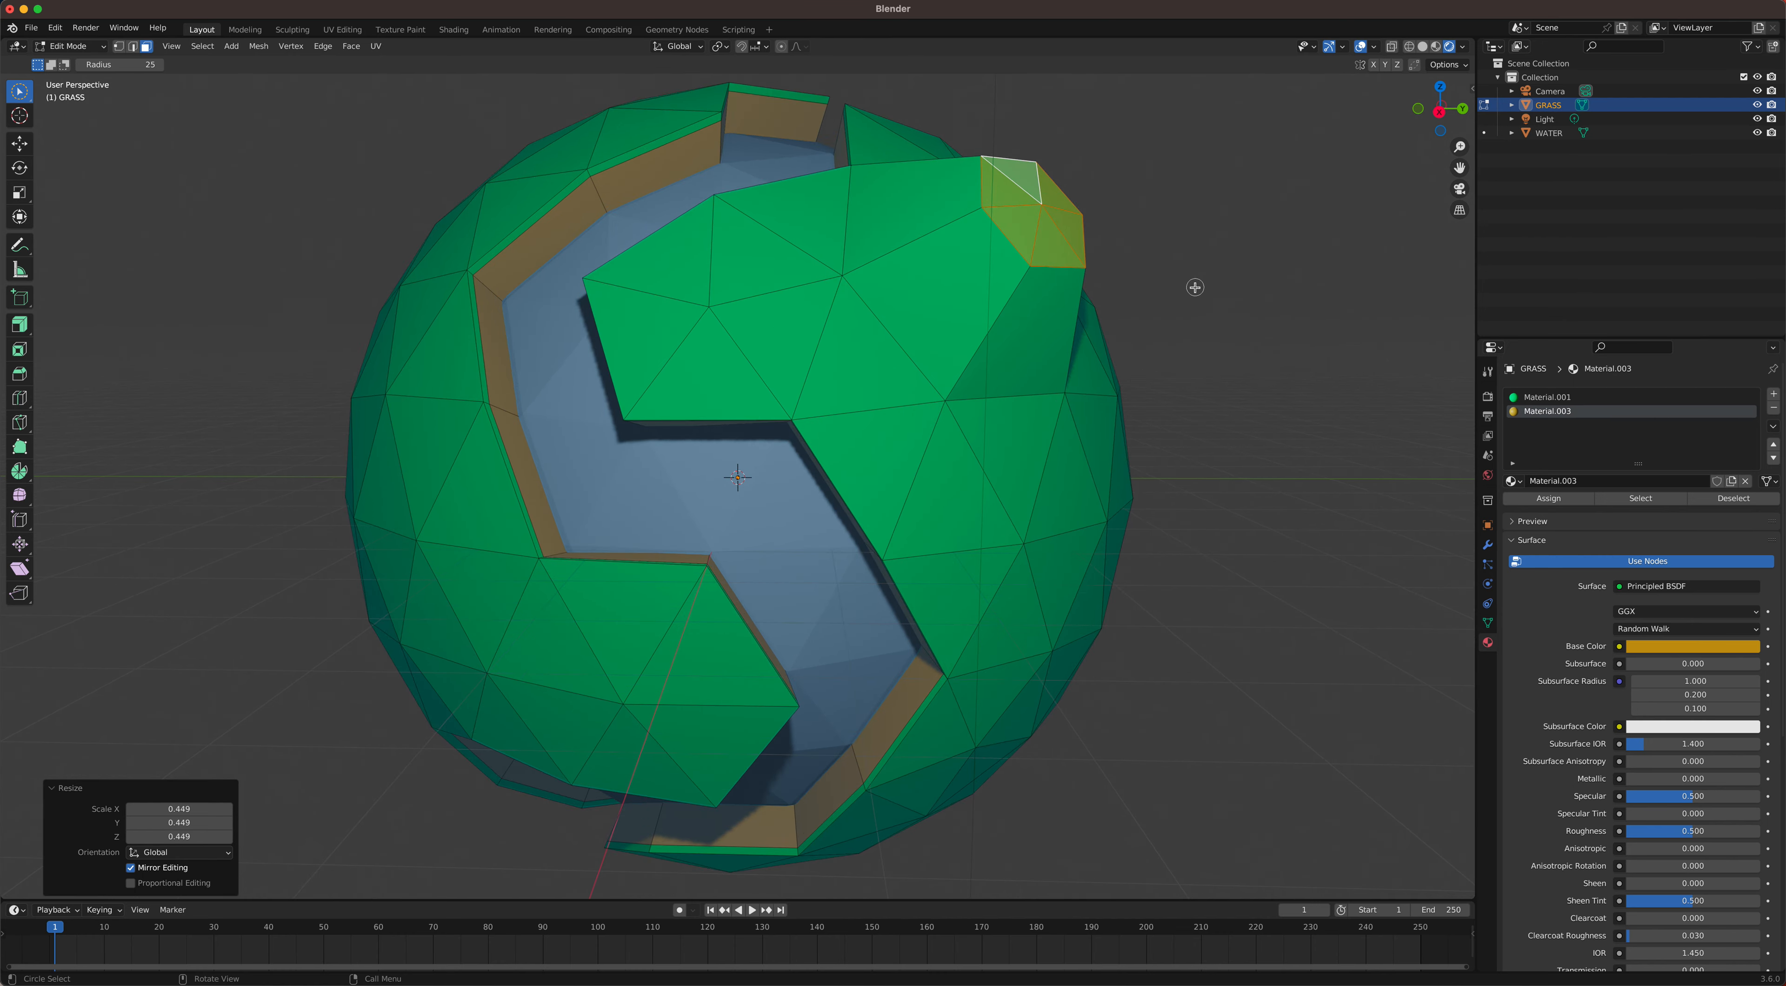
Step: Inset the volcano's top faces about 0.126 m and extrude them inward about 0.18 m to form a crater
key("i")
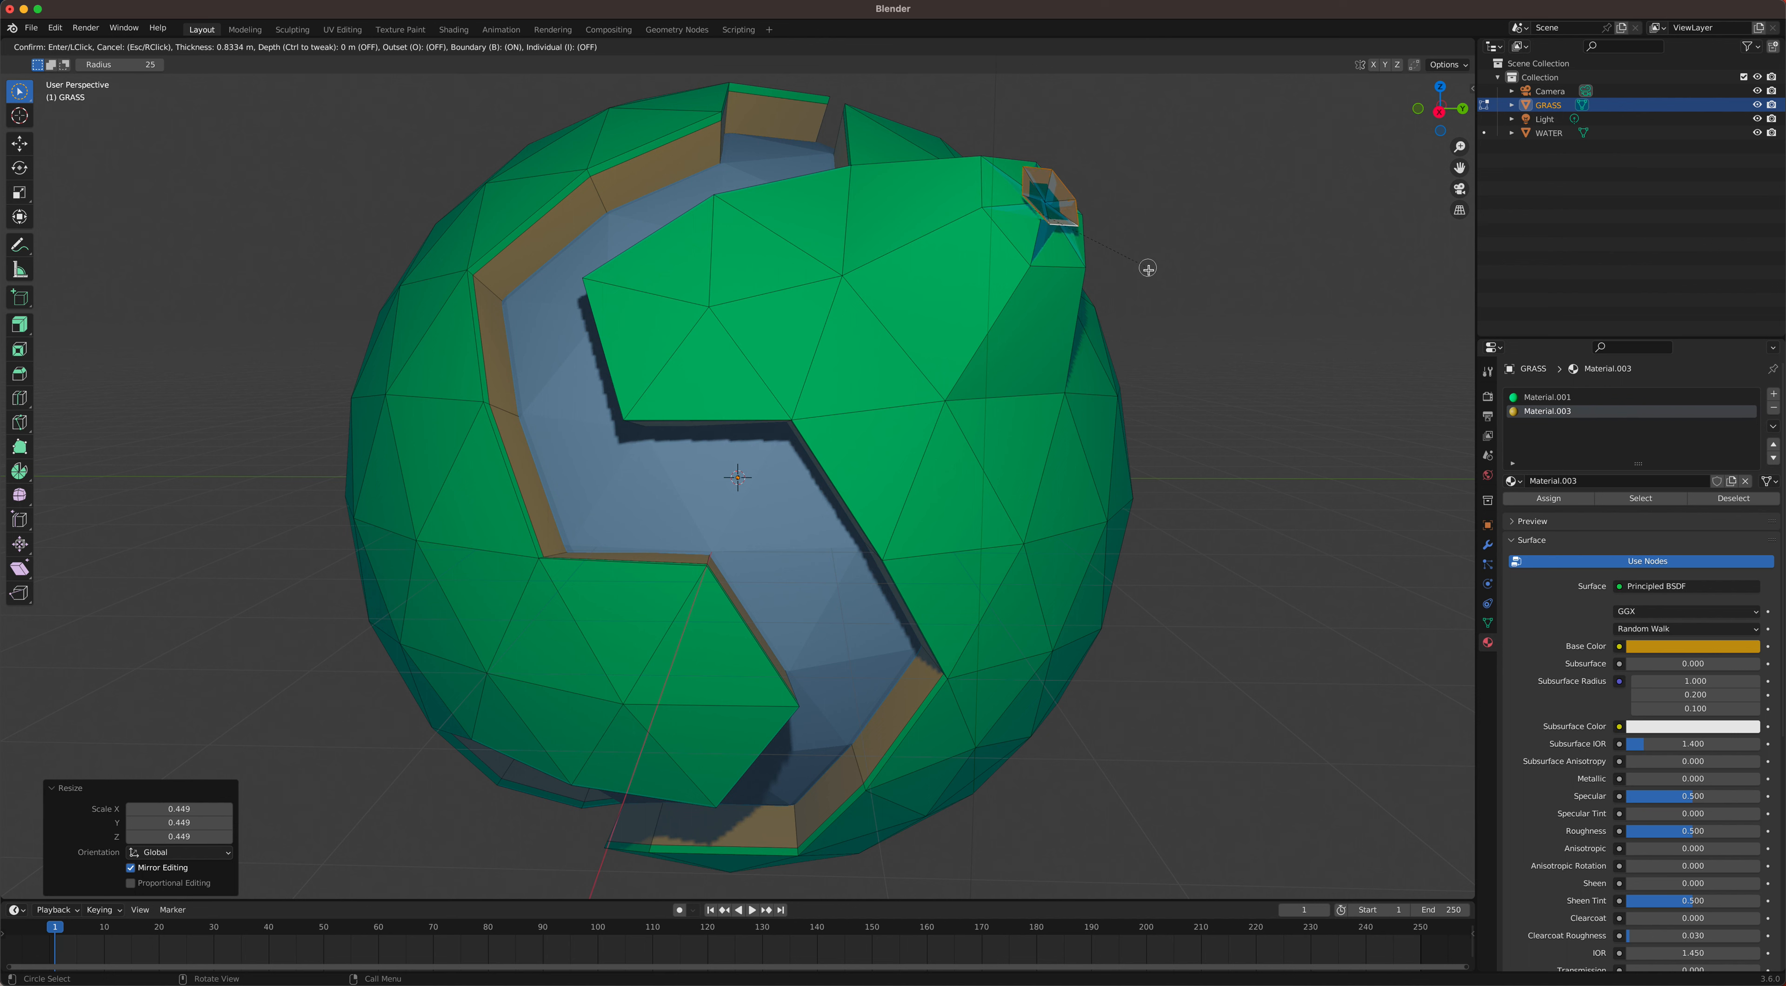
left_click(1185, 290)
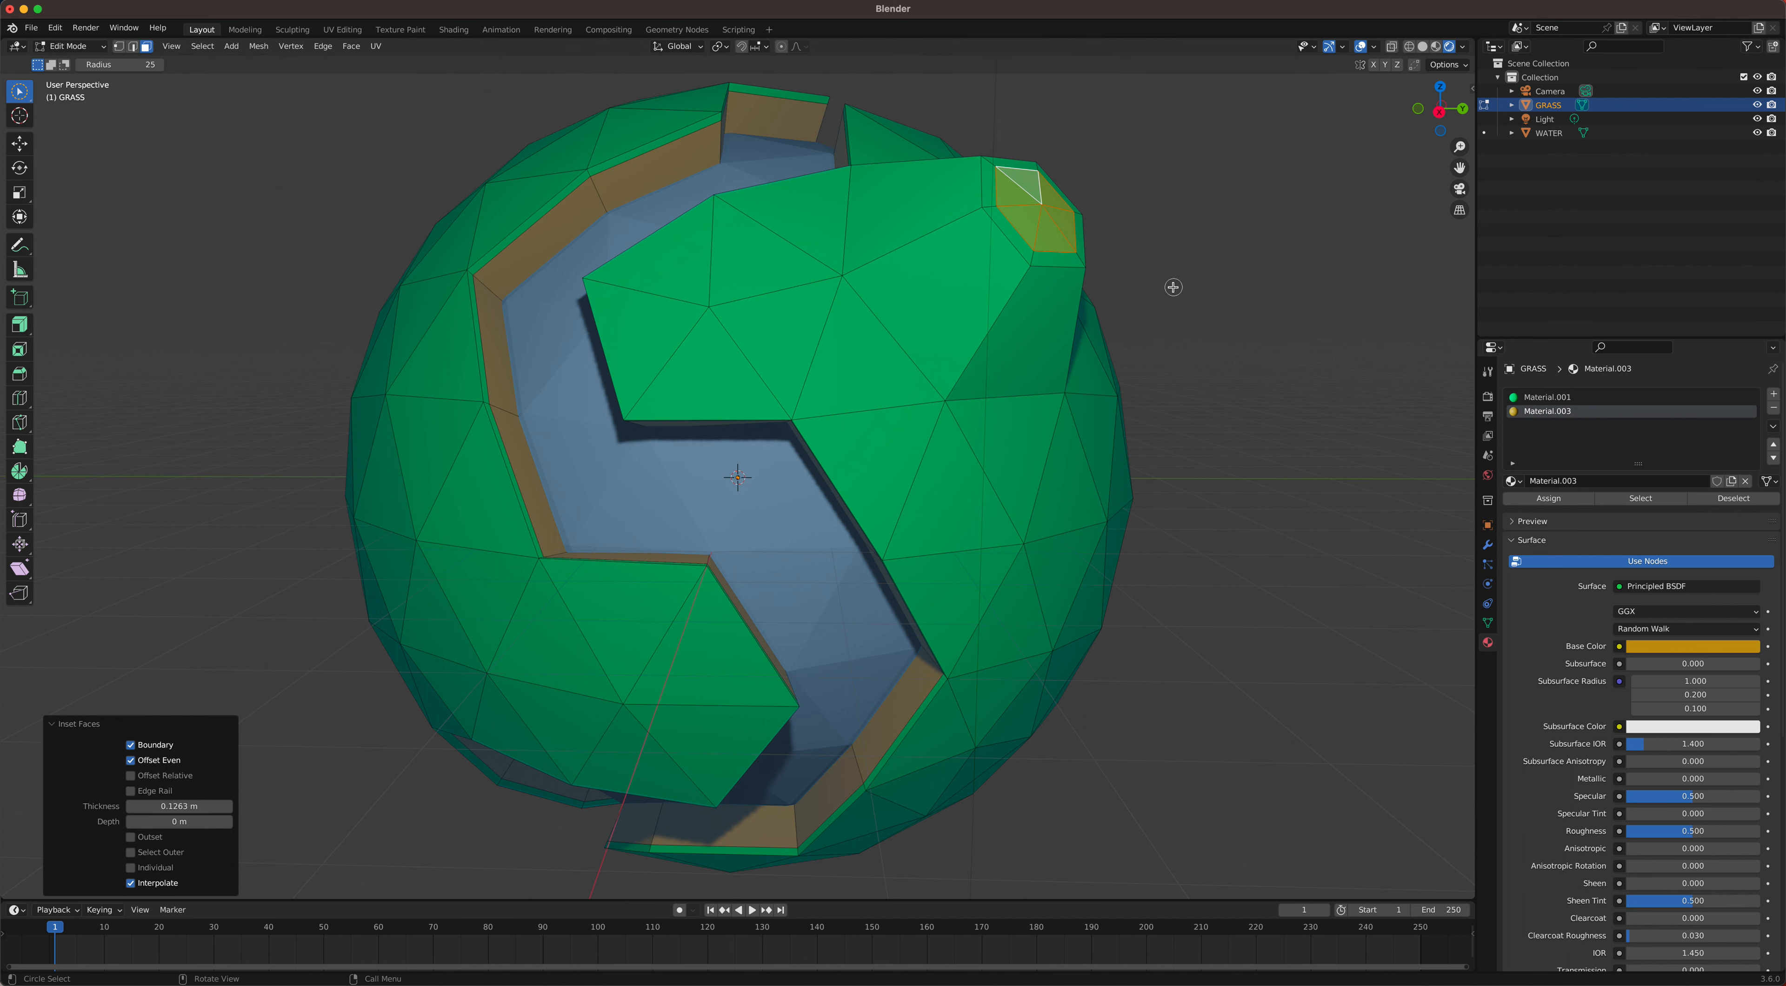
key("e")
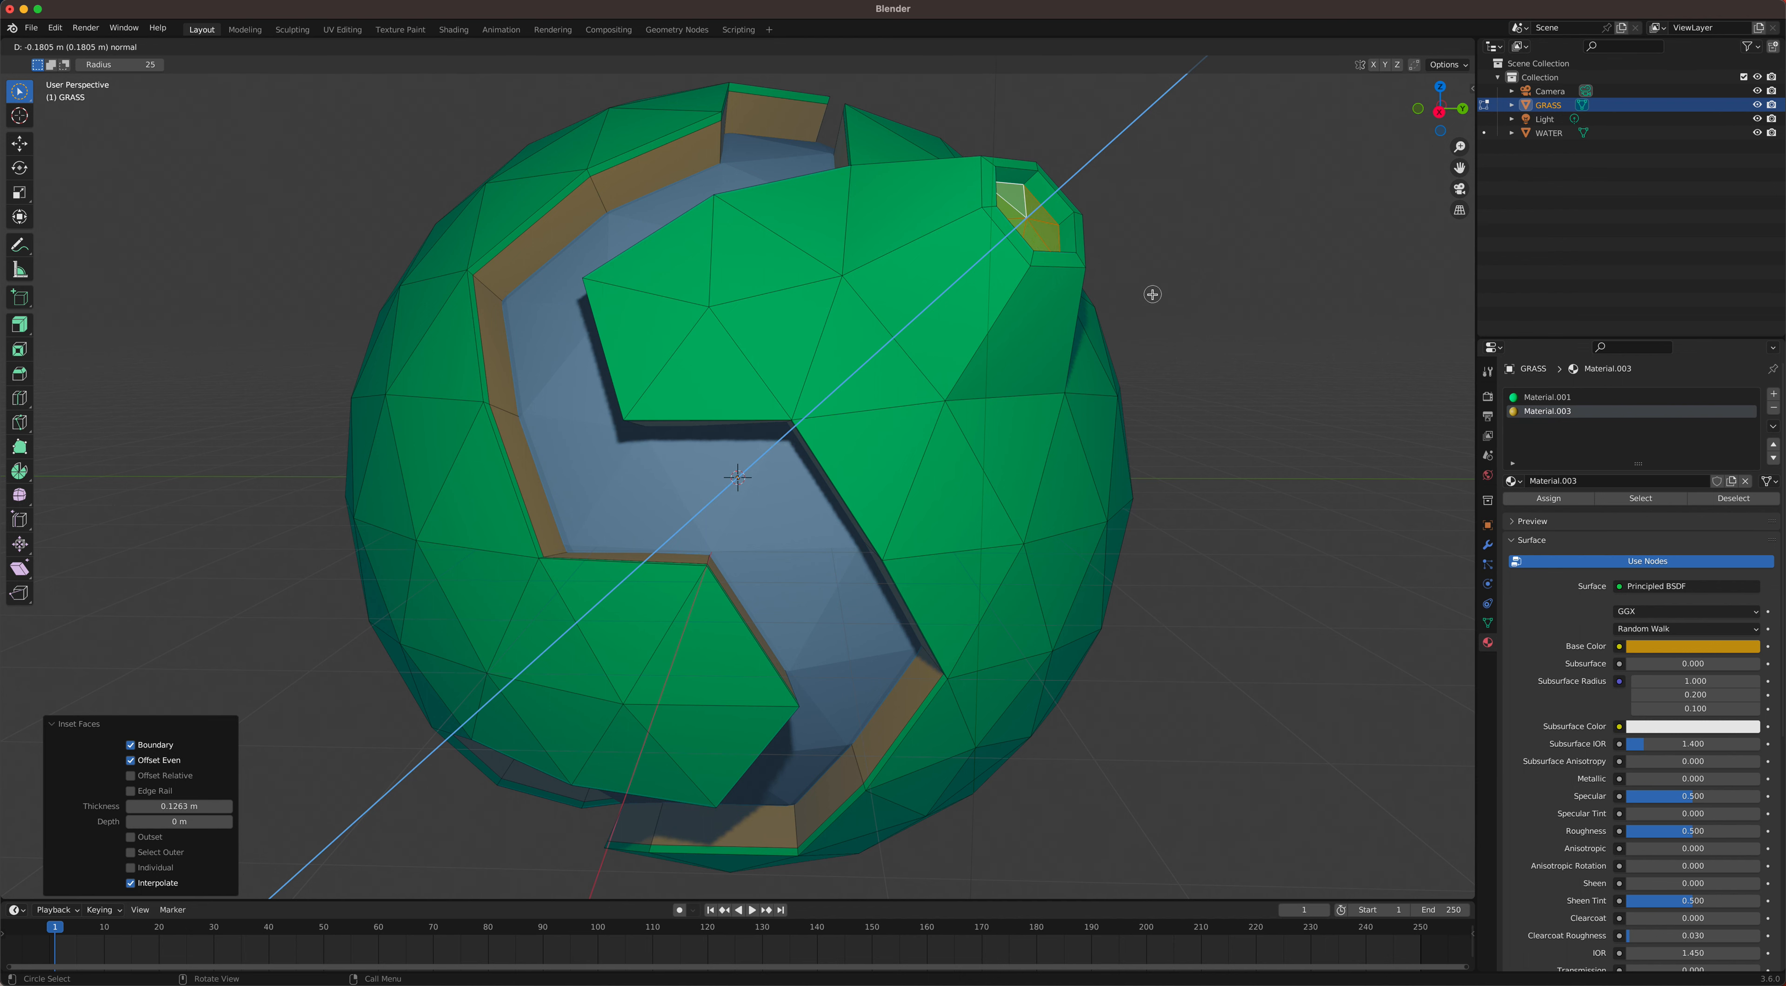
left_click(1151, 294)
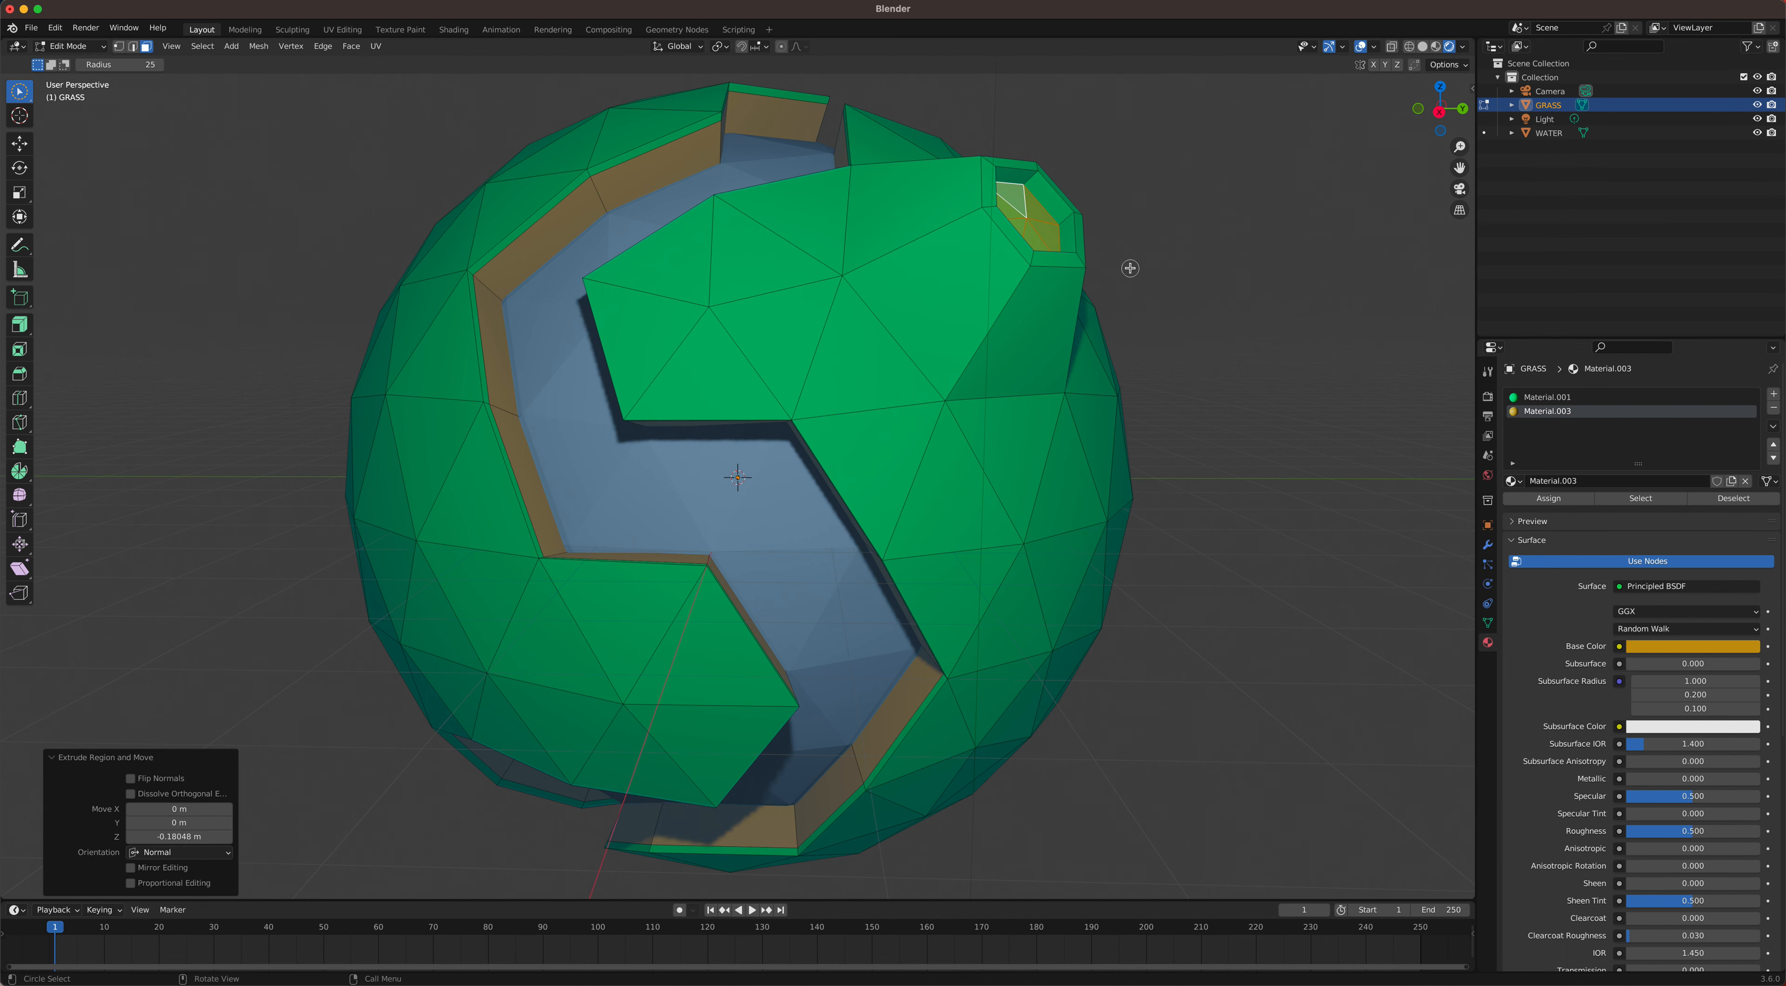
scroll(1129, 269, "up", 3)
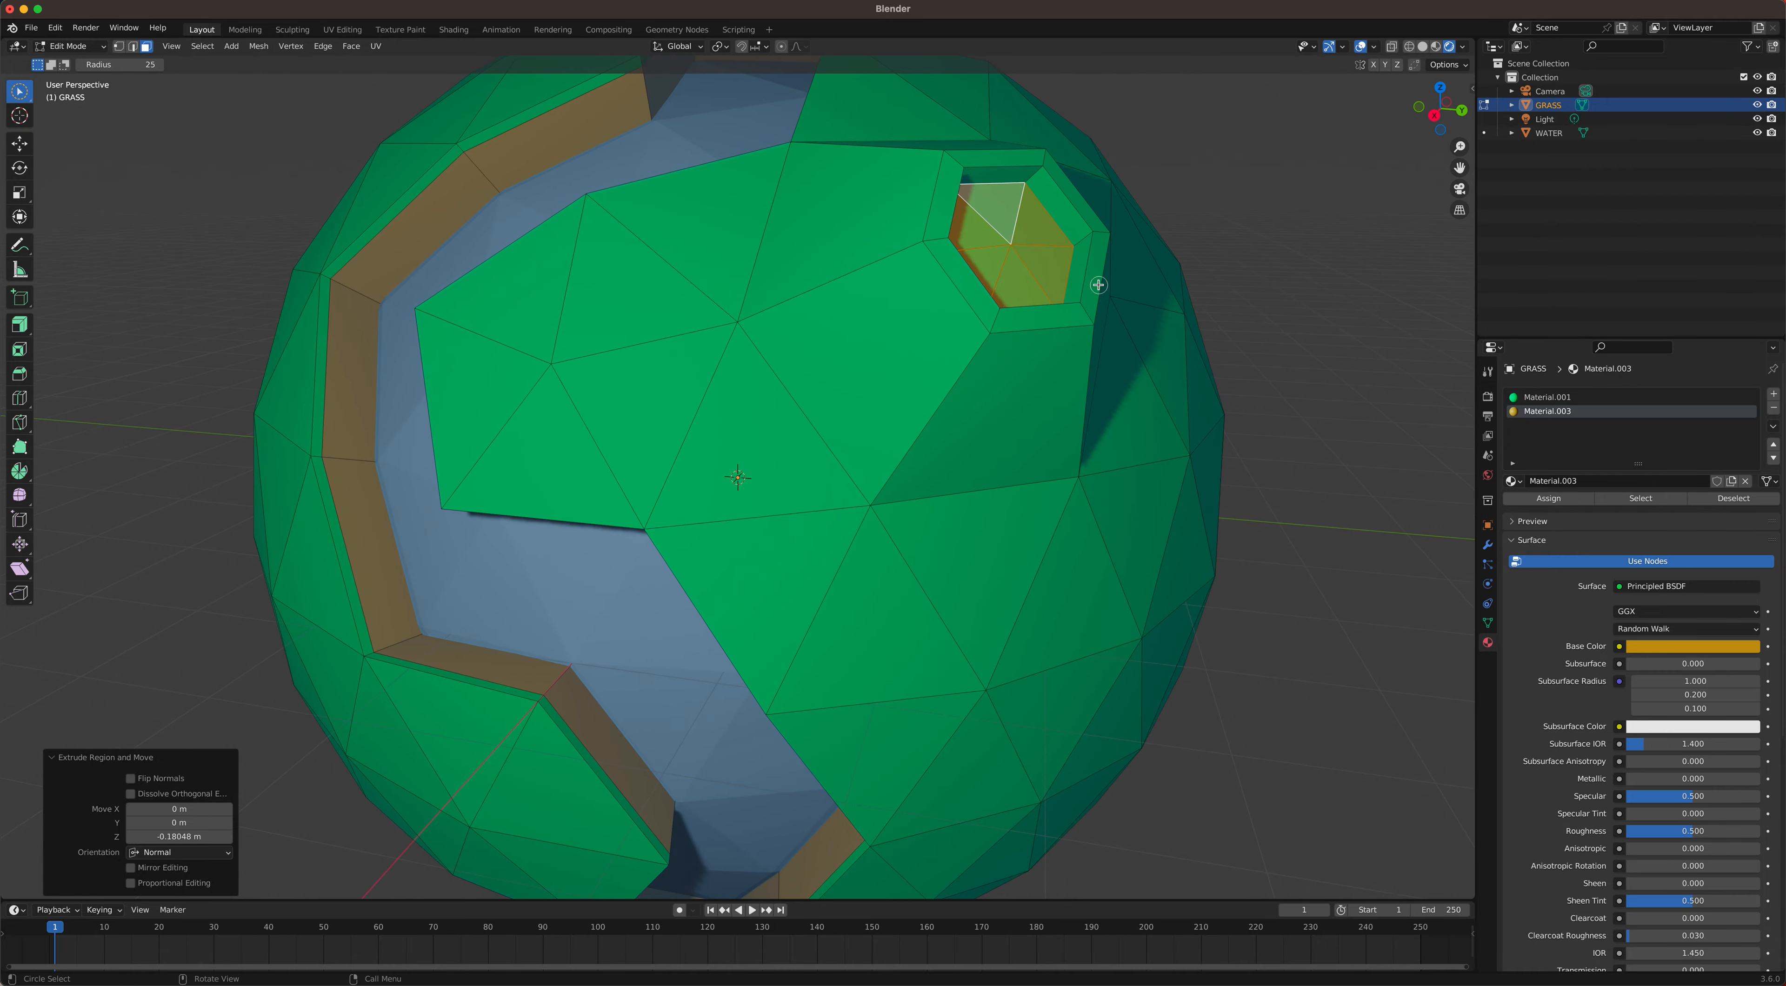
scroll(1098, 284, "up", 4)
scroll(1097, 281, "down", 9)
scroll(1099, 283, "up", 5)
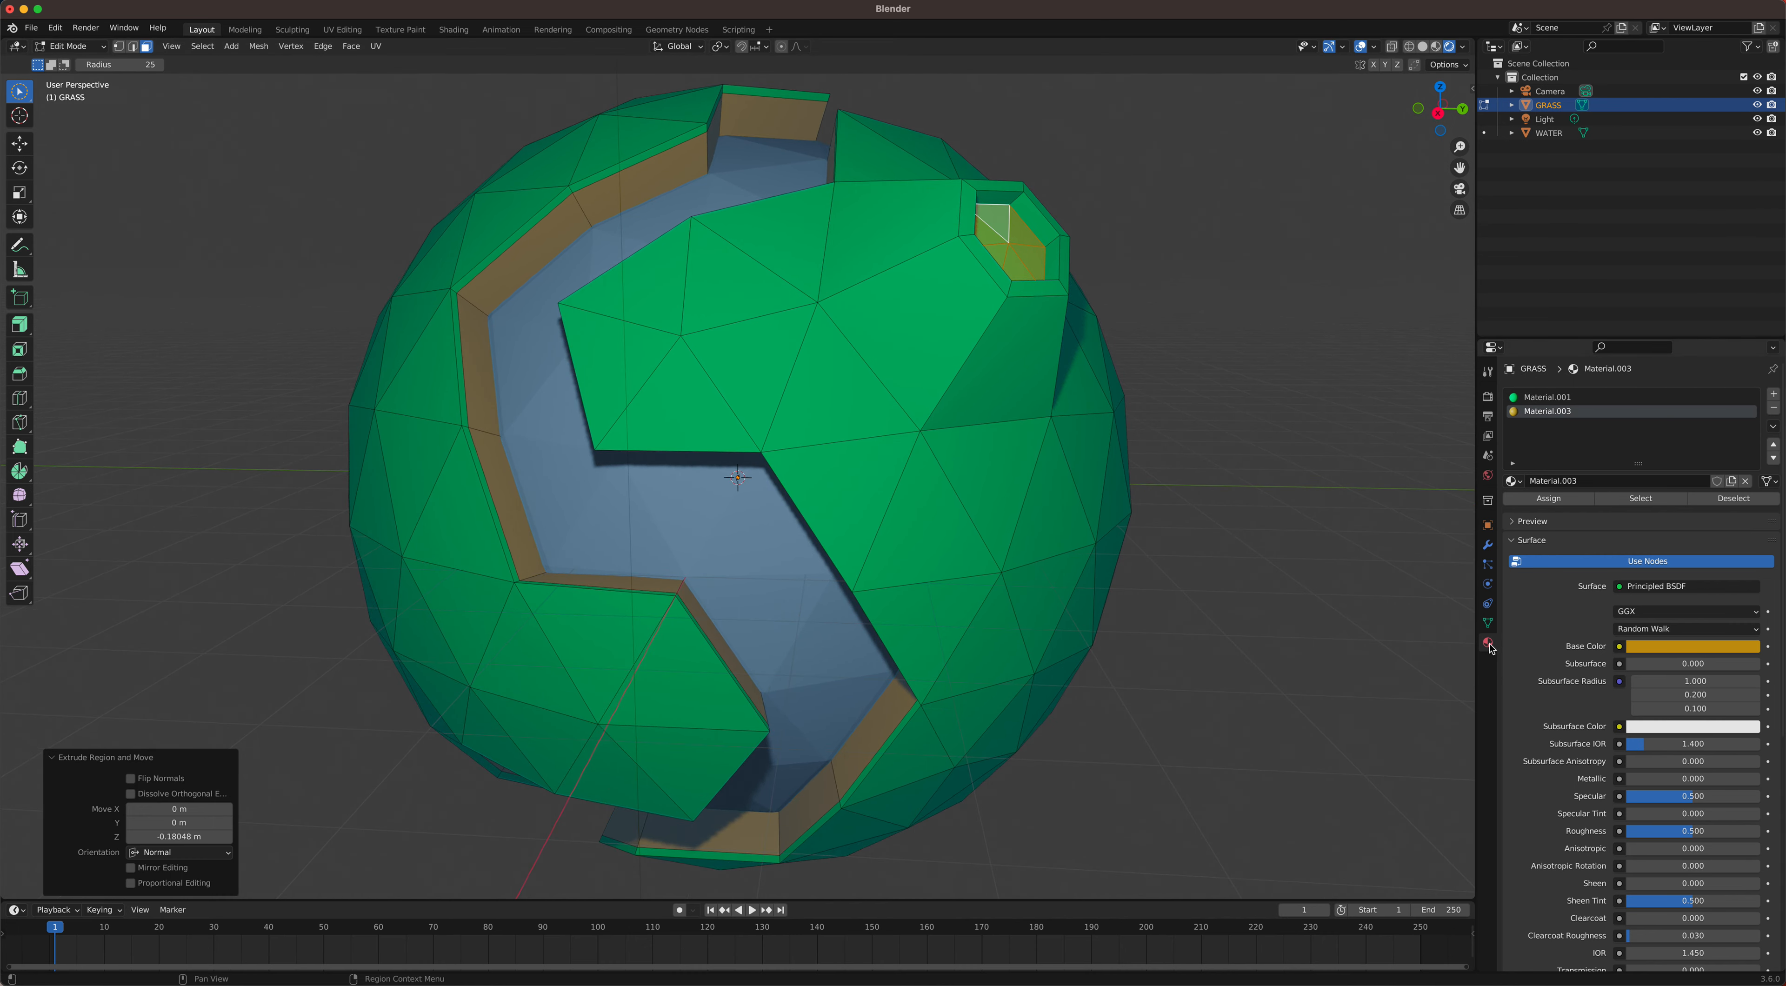
Step: Add a new red material with hue 0.998, saturation 1.000 and value 0.538 and assign it to the crater floor
left_click(1774, 398)
left_click(1626, 483)
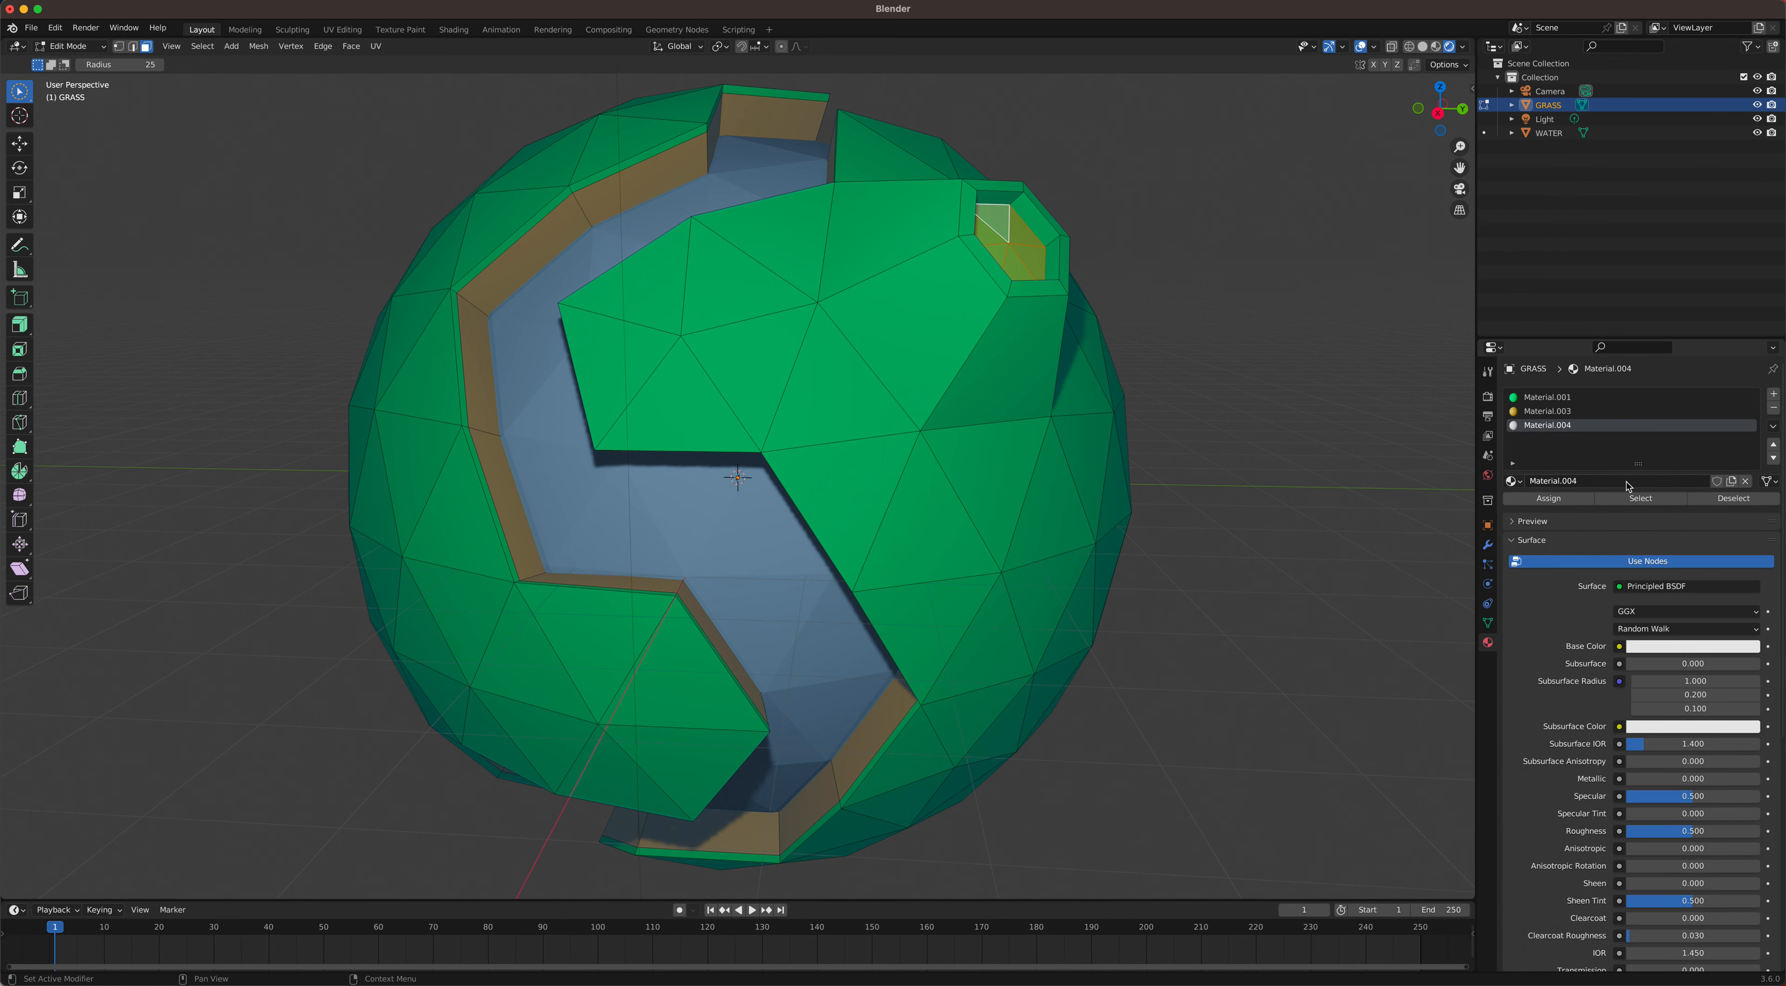
left_click(1686, 648)
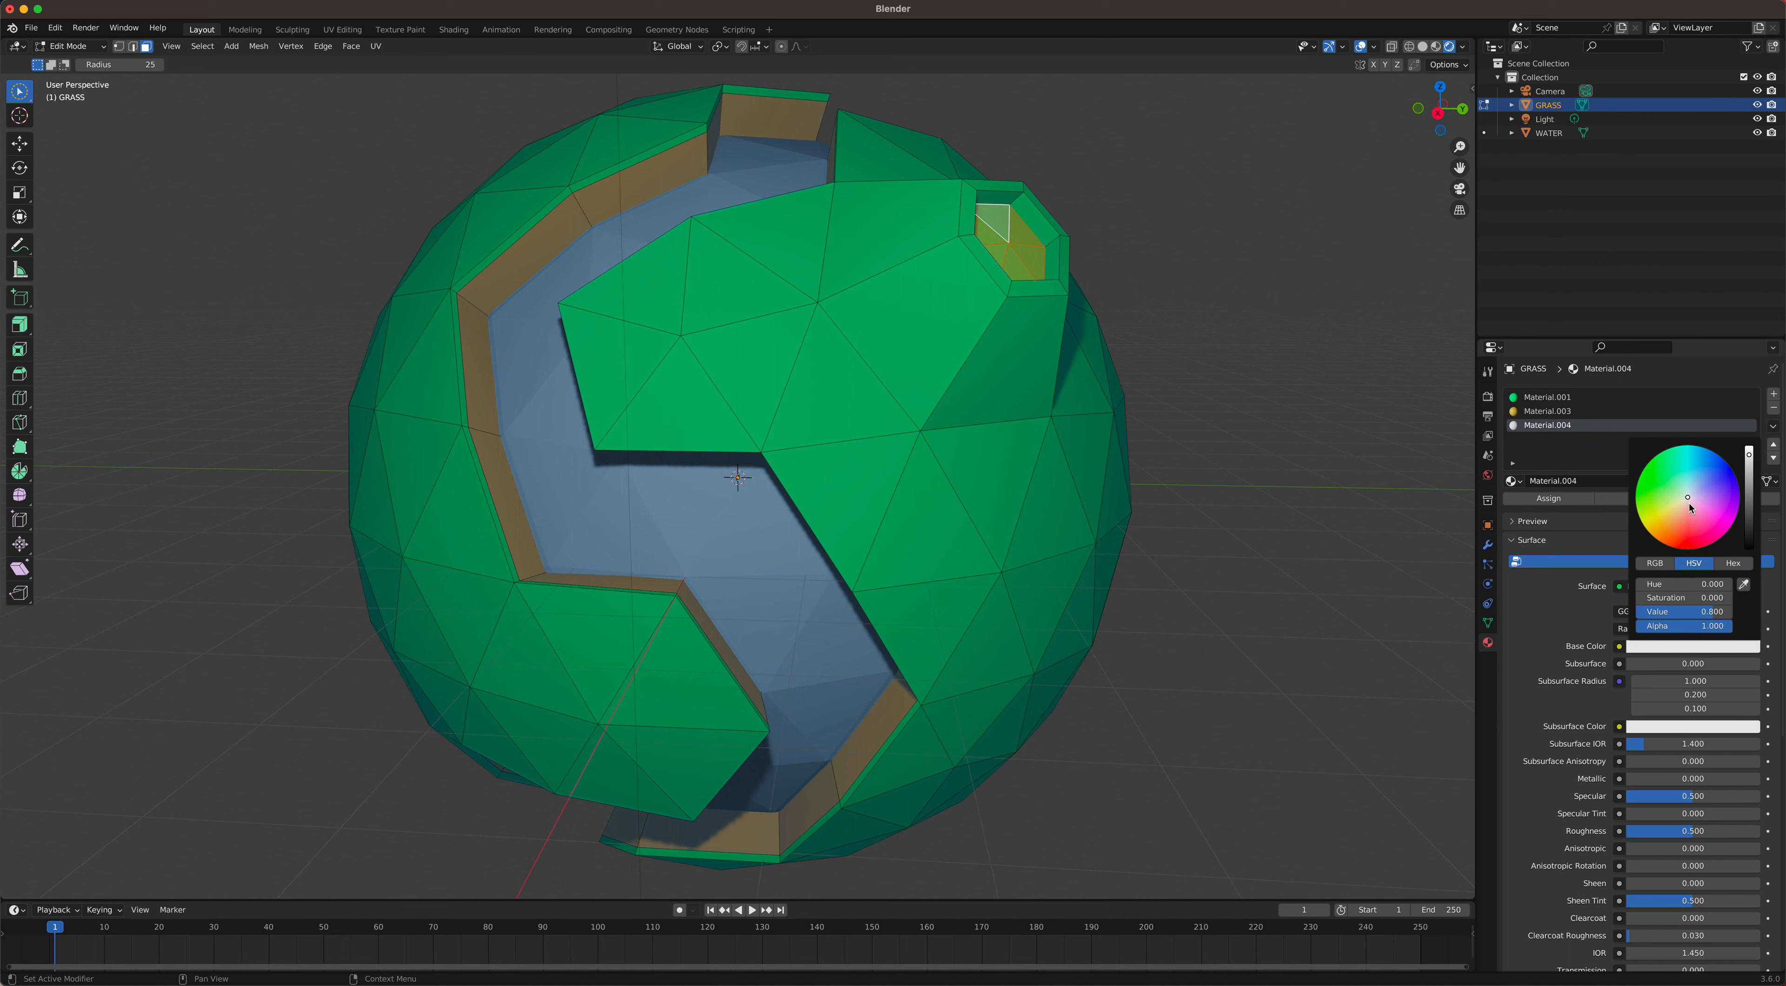
left_click_drag(1691, 508, 1693, 535)
left_click_drag(1747, 462, 1747, 472)
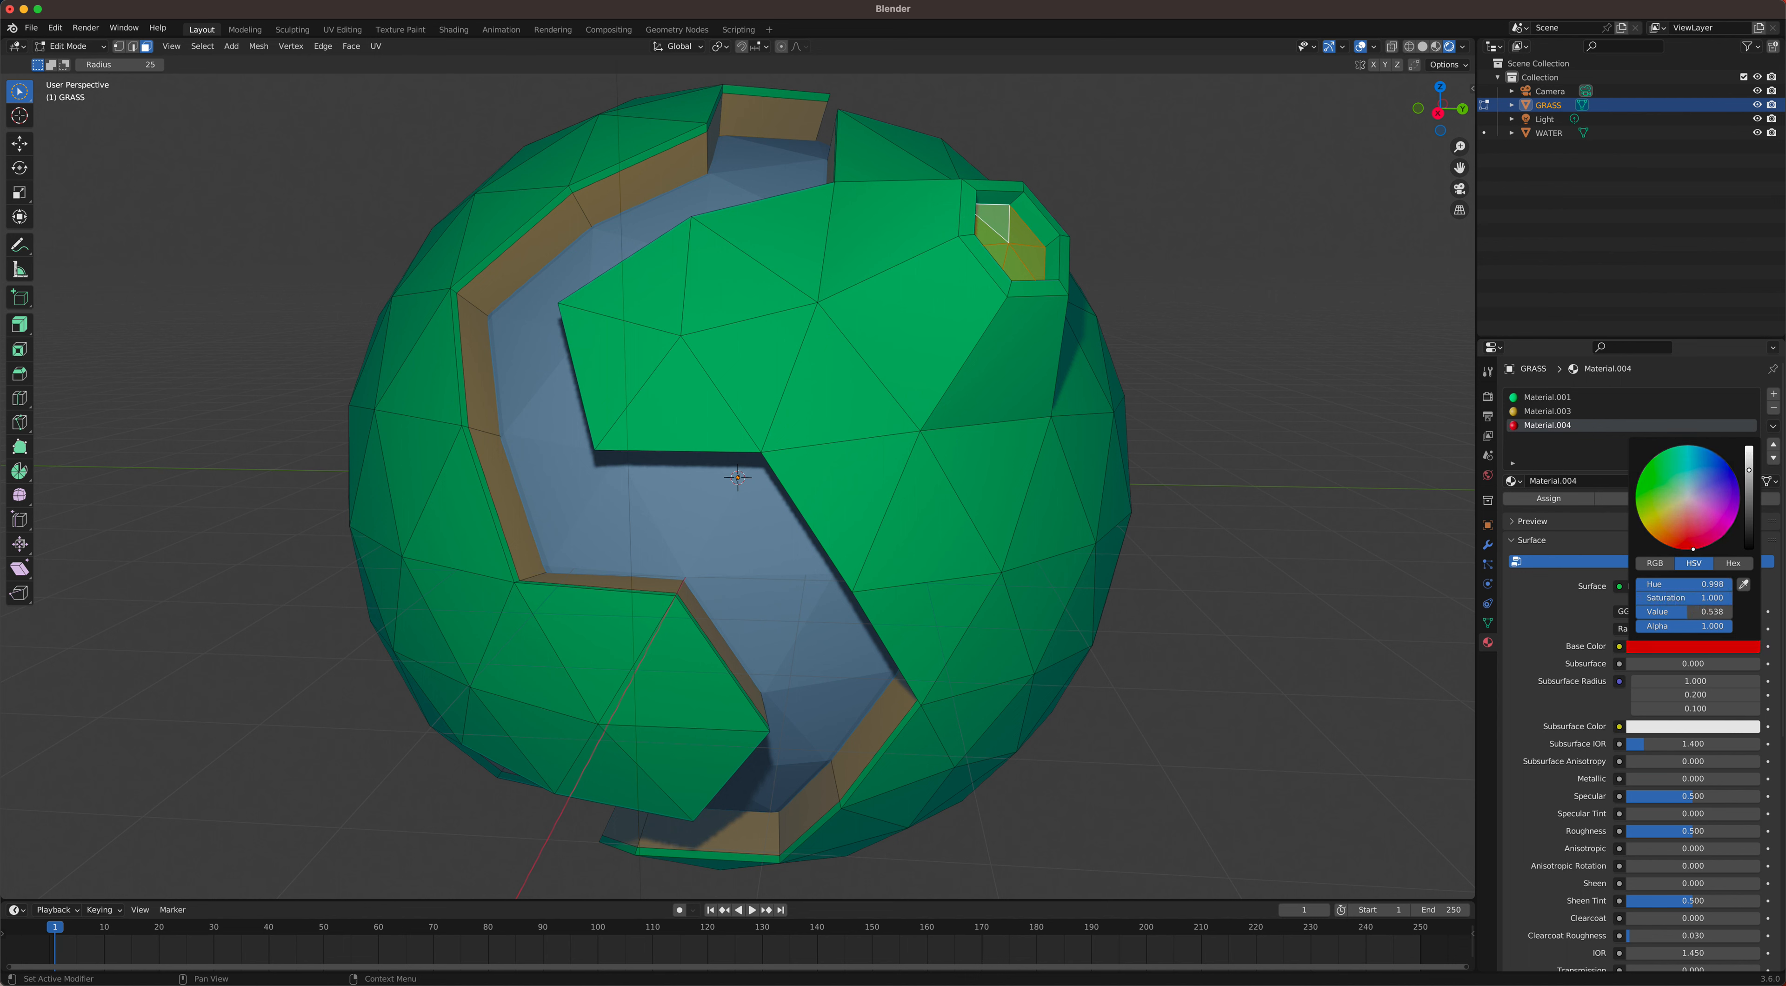
left_click(1549, 497)
Step: Select the volcano's rim and slope faces all around the cone
middle_click_drag(745, 370, 875, 305)
left_click(893, 290)
left_click(900, 302, "shift")
scroll(864, 339, "up", 1)
mouse_move(902, 376)
left_mouse_down("shift")
mouse_move(927, 364)
mouse_move(1009, 392)
left_mouse_up("shift")
middle_click_drag(1009, 391, 794, 320)
left_click(794, 321, "shift")
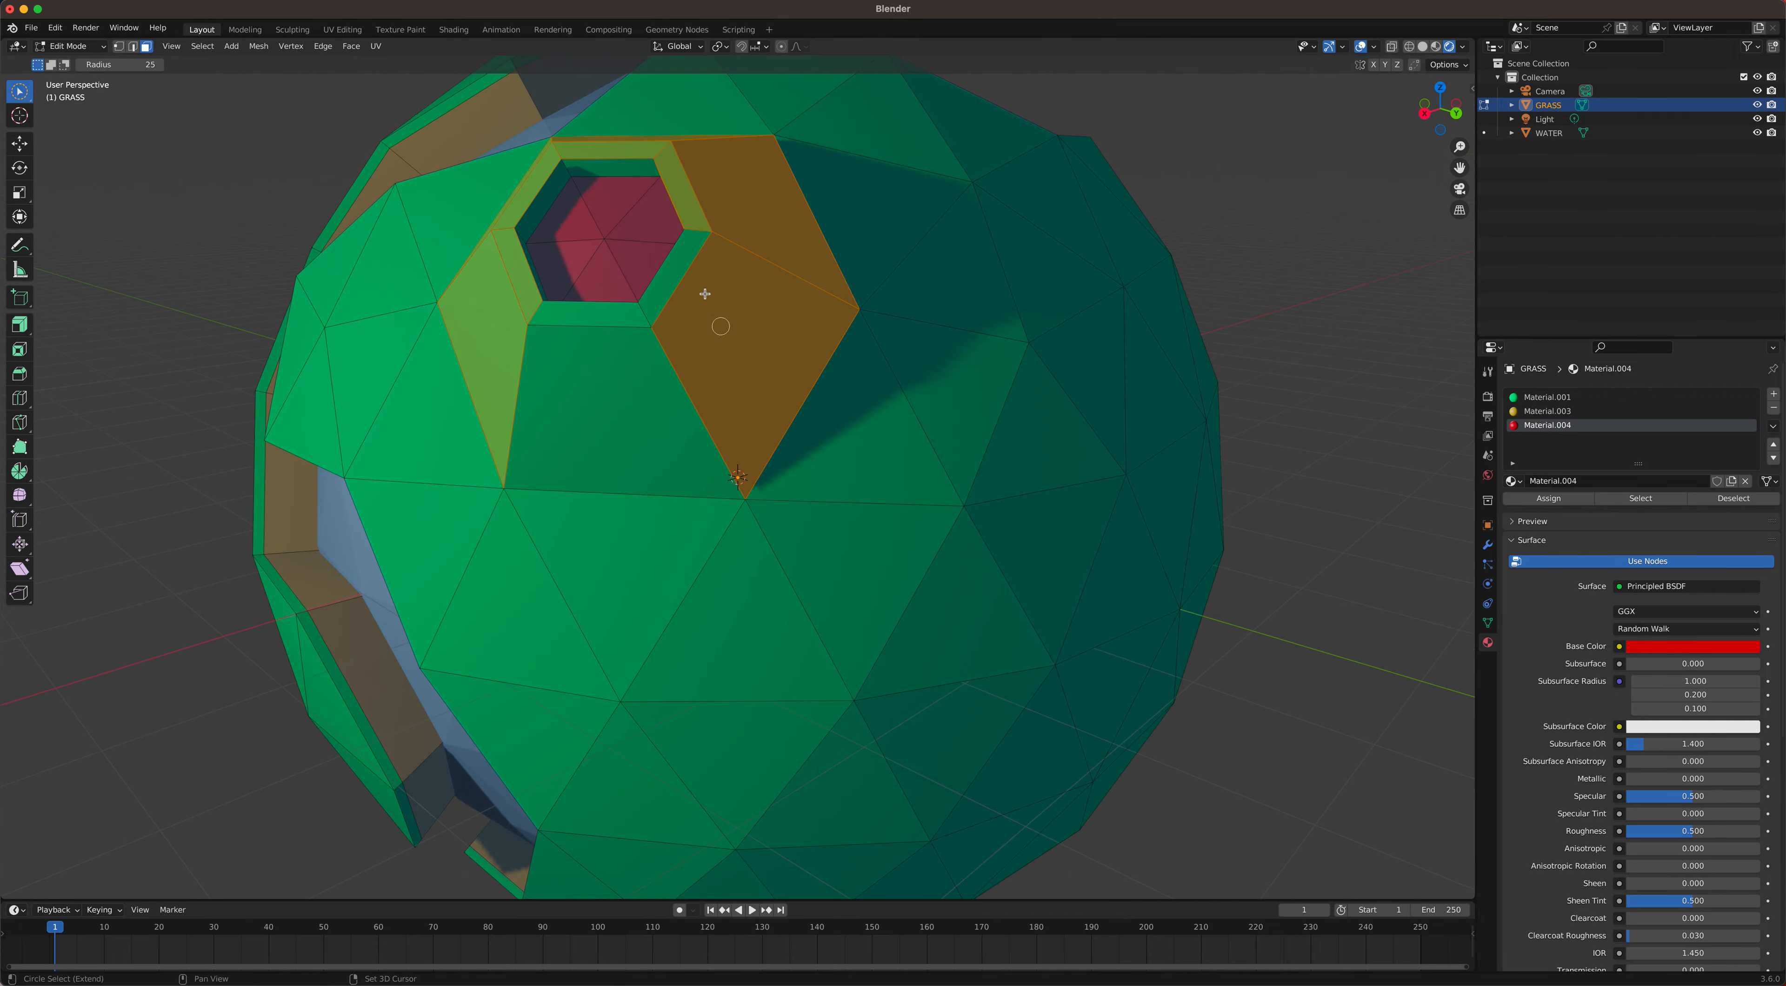
left_click_drag(688, 279, 598, 359, "shift")
scroll(586, 367, "down", 4)
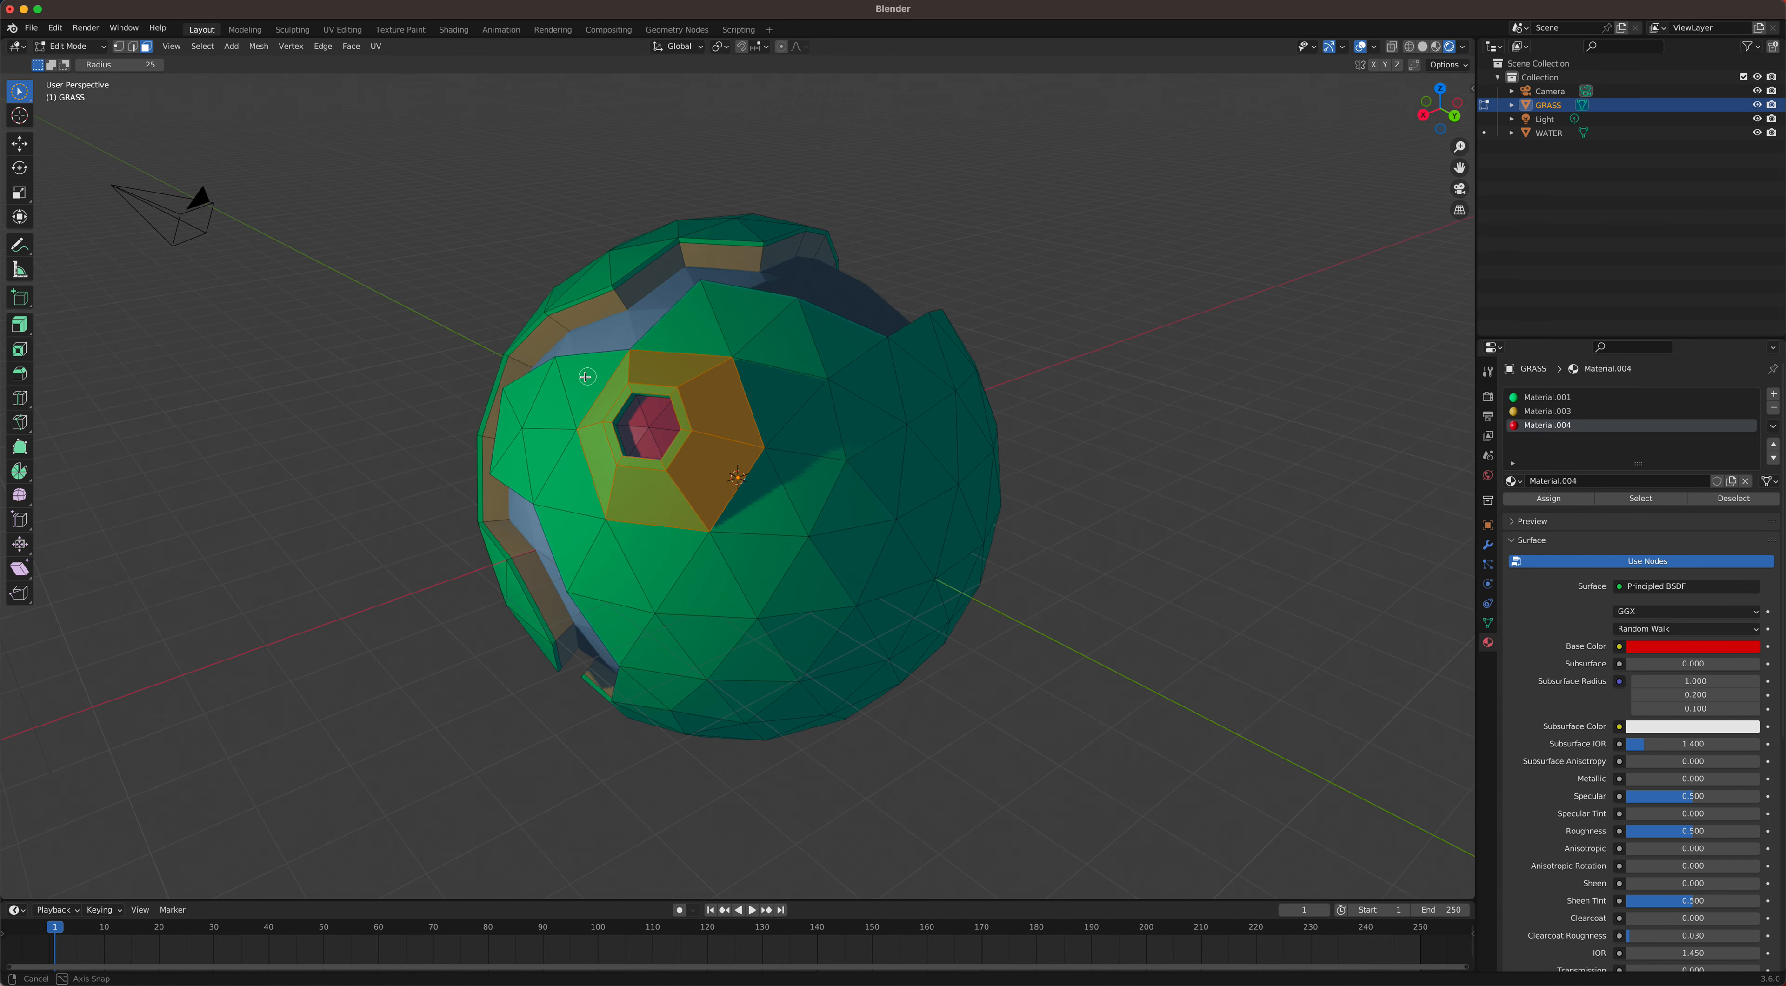
Step: Extend the selection to the crater's inner wall and the grass faces around the volcano's base
scroll(573, 377, "up", 4)
middle_click_drag(516, 338, 615, 493)
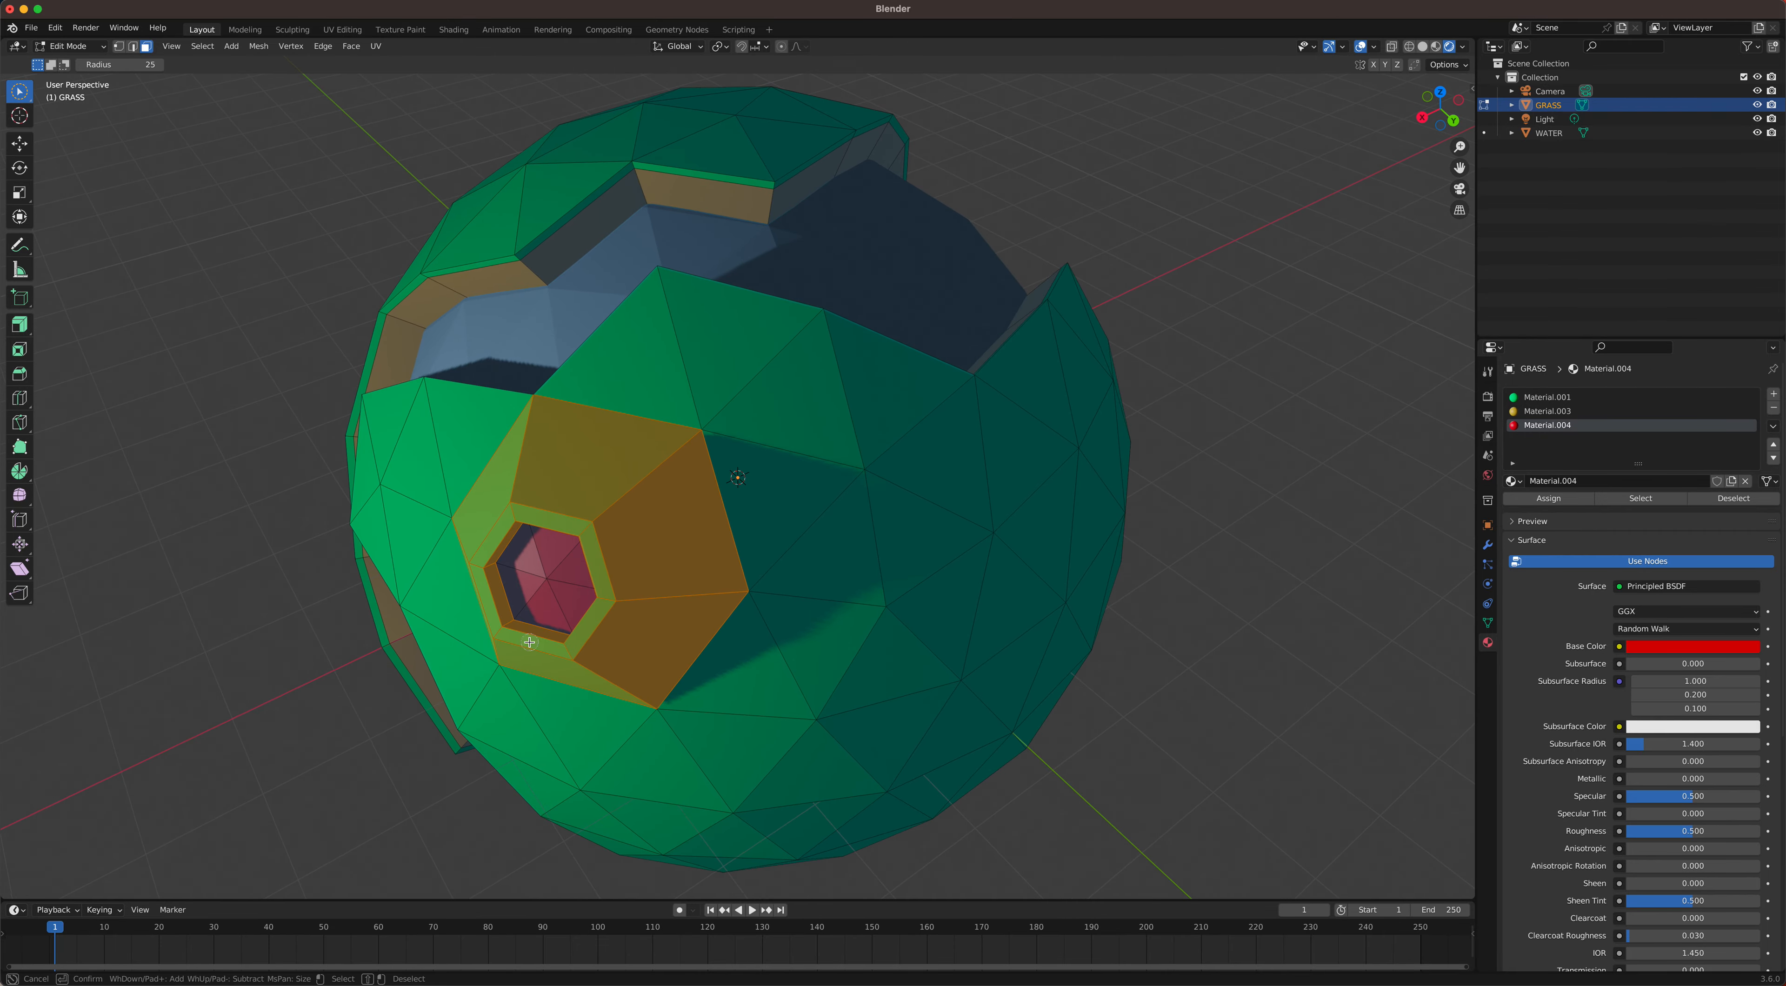
left_click(783, 562)
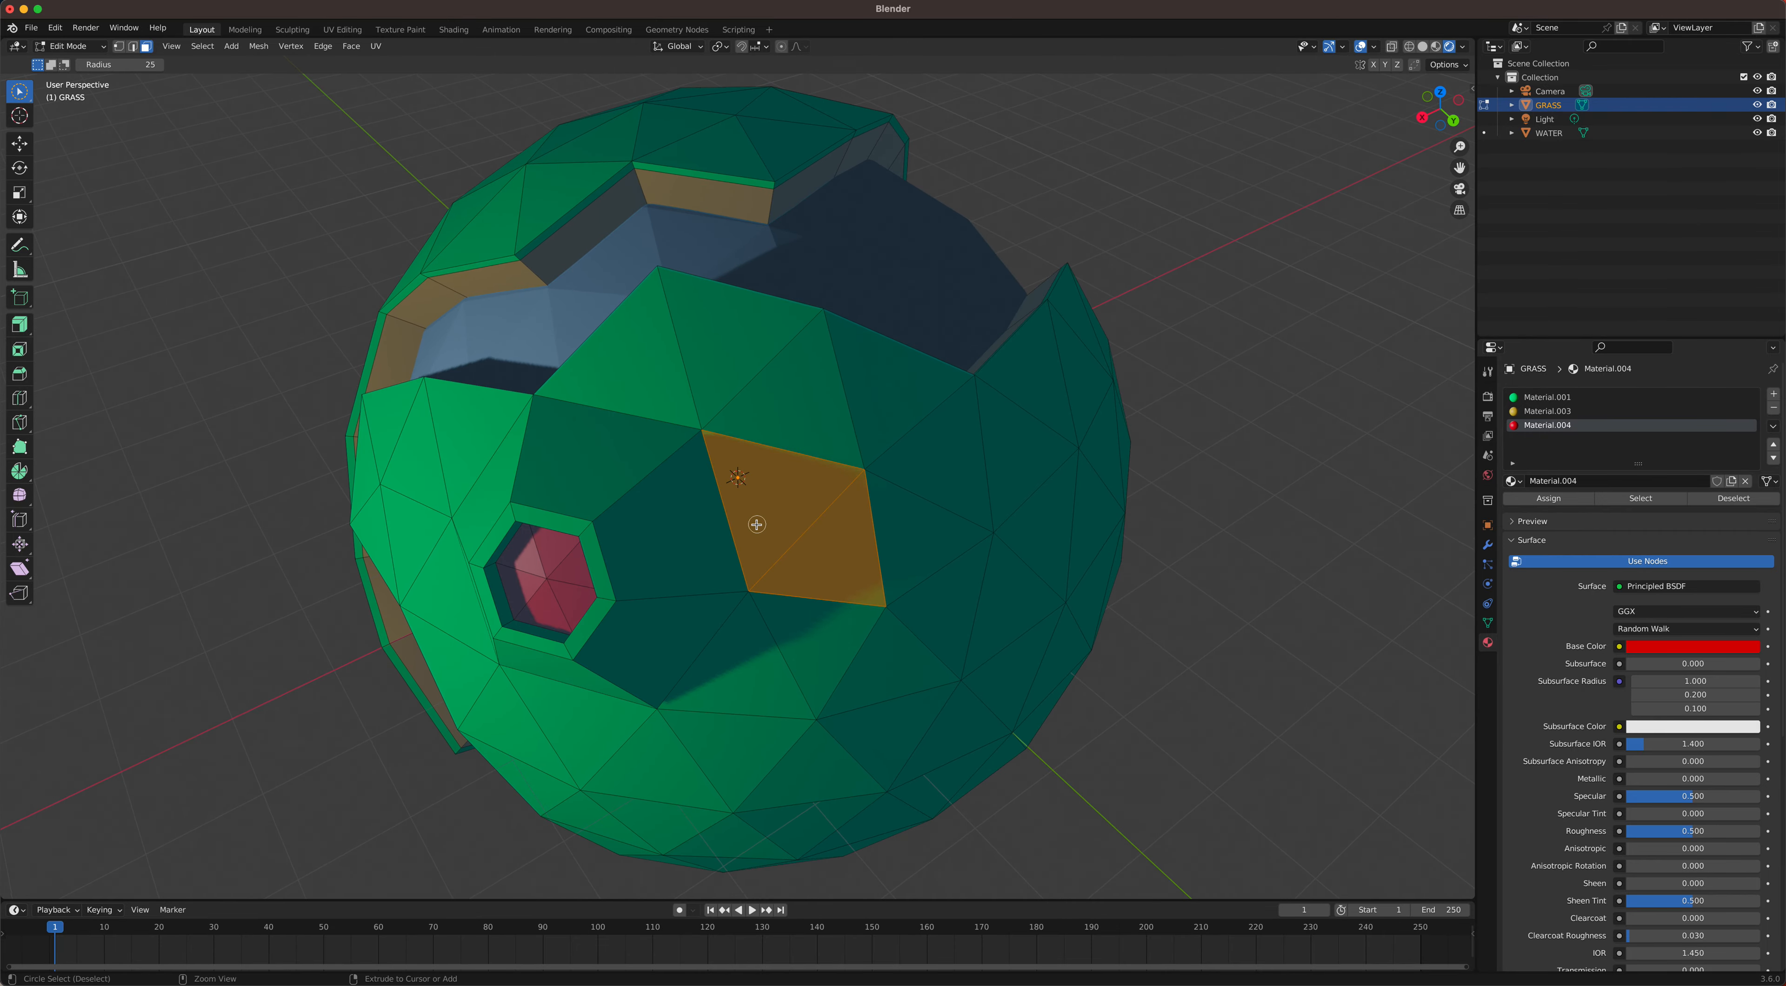
key("ctrl+z")
left_click_drag(782, 538, 772, 619, "shift")
left_click(789, 406, "shift")
middle_click_drag(789, 406, 760, 347)
middle_click_drag(864, 386, 980, 383)
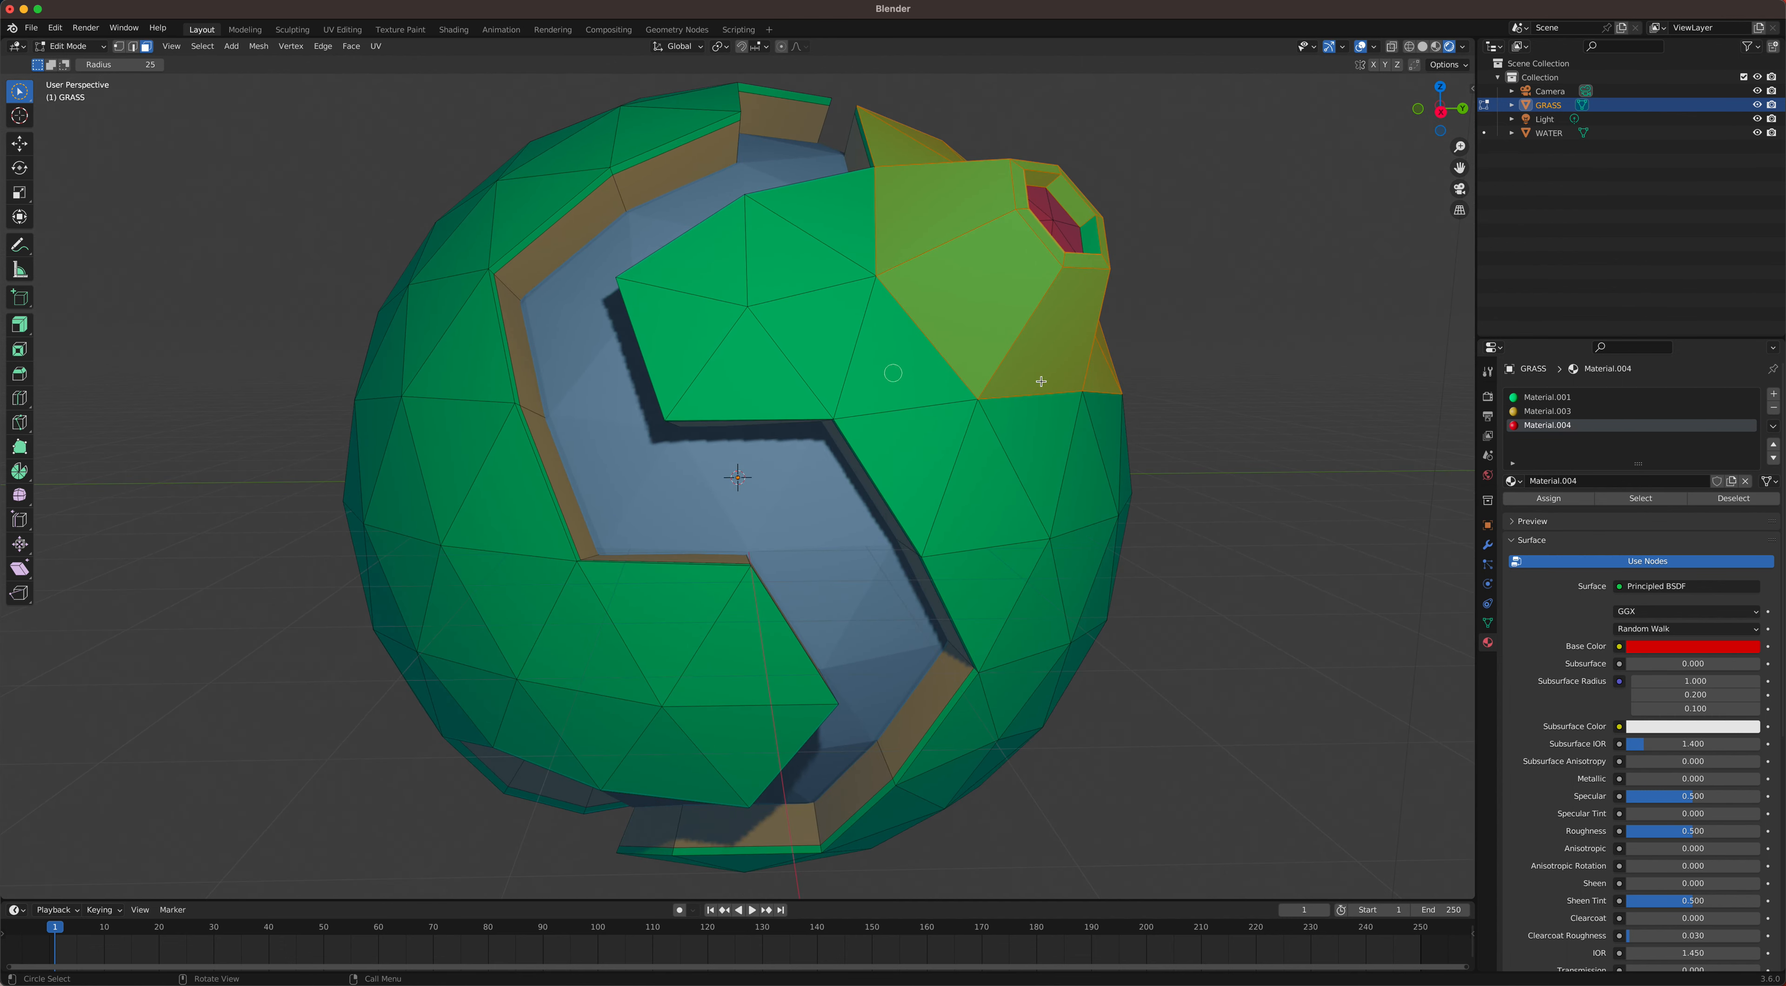
Step: Add a new dark grey material with base colour value 0.133 and assign it to the selected volcano faces
left_click(1549, 499)
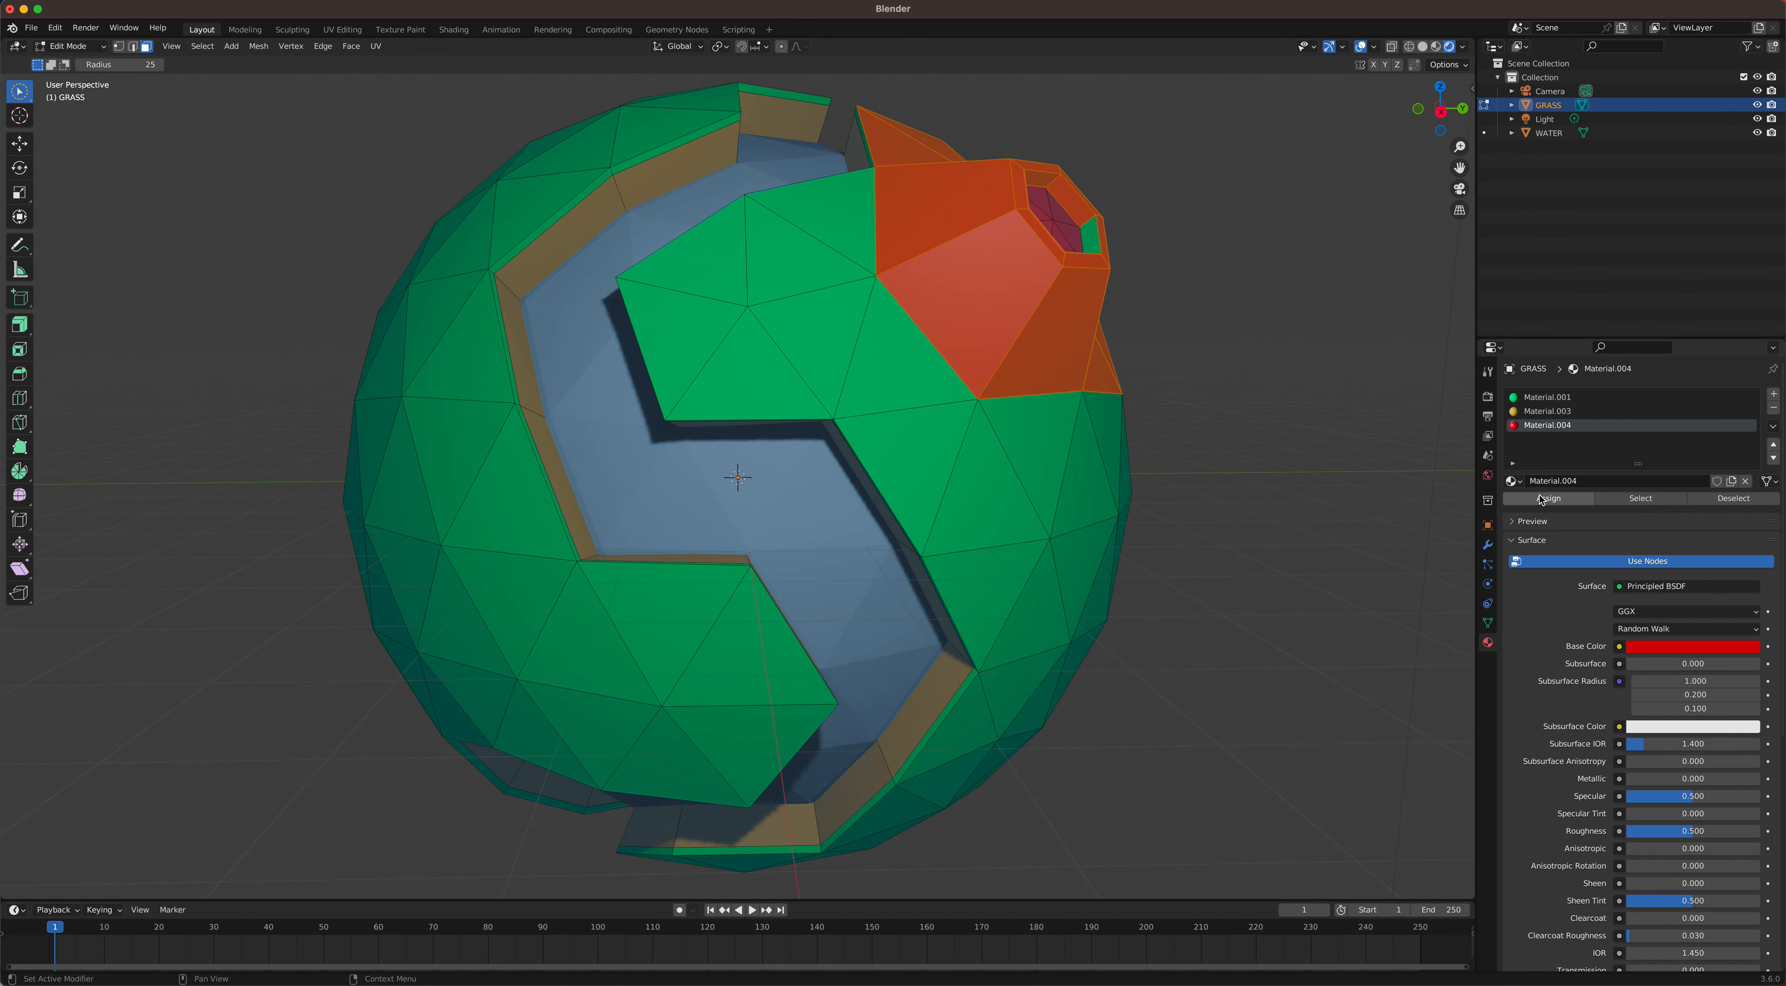
key("ctrl+z")
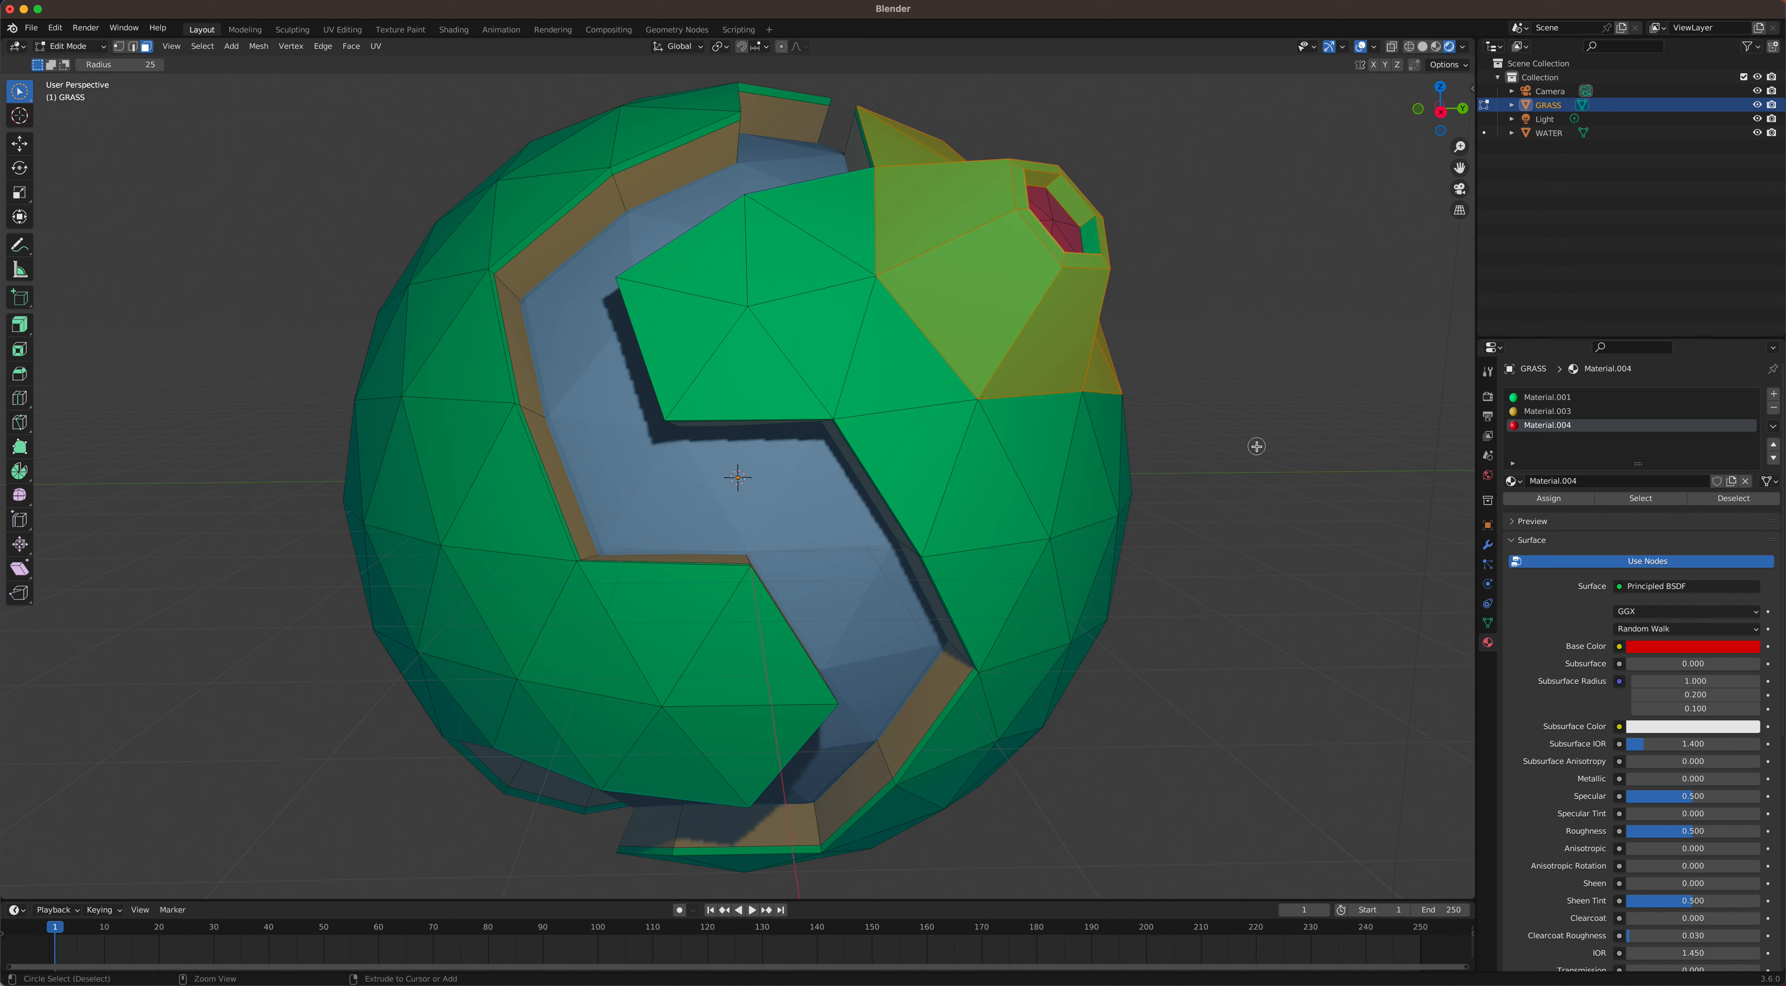
left_click(1772, 394)
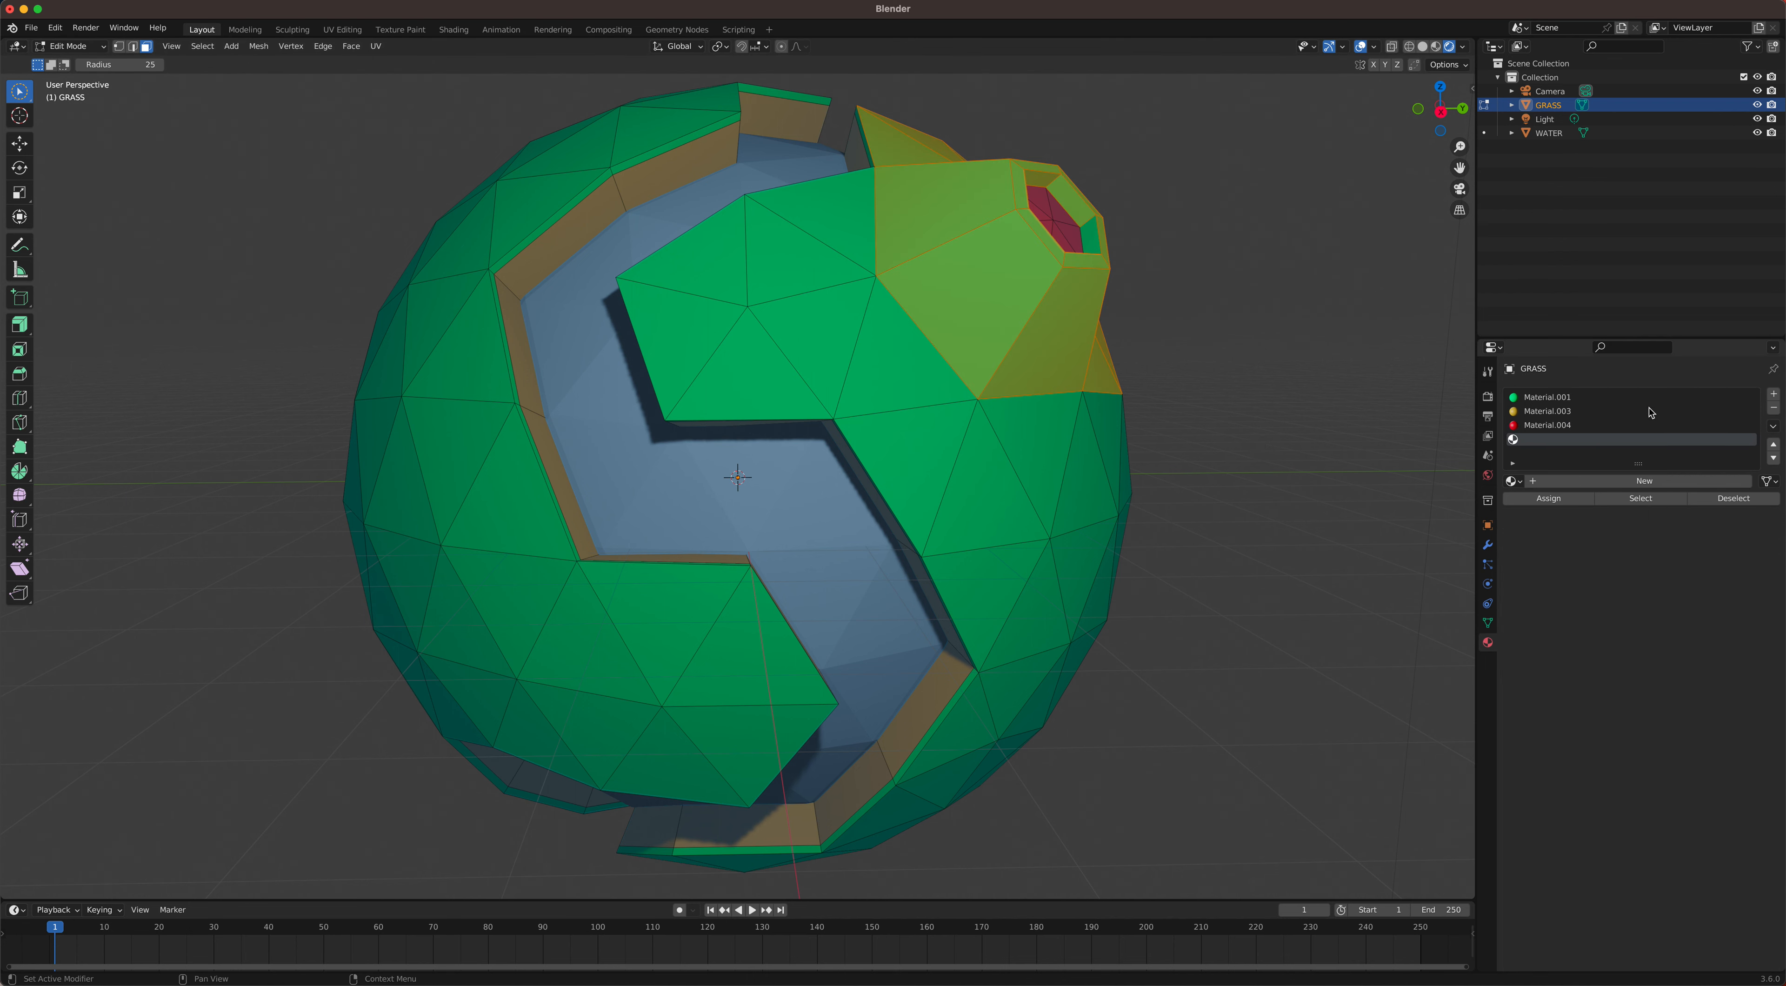
left_click(1619, 482)
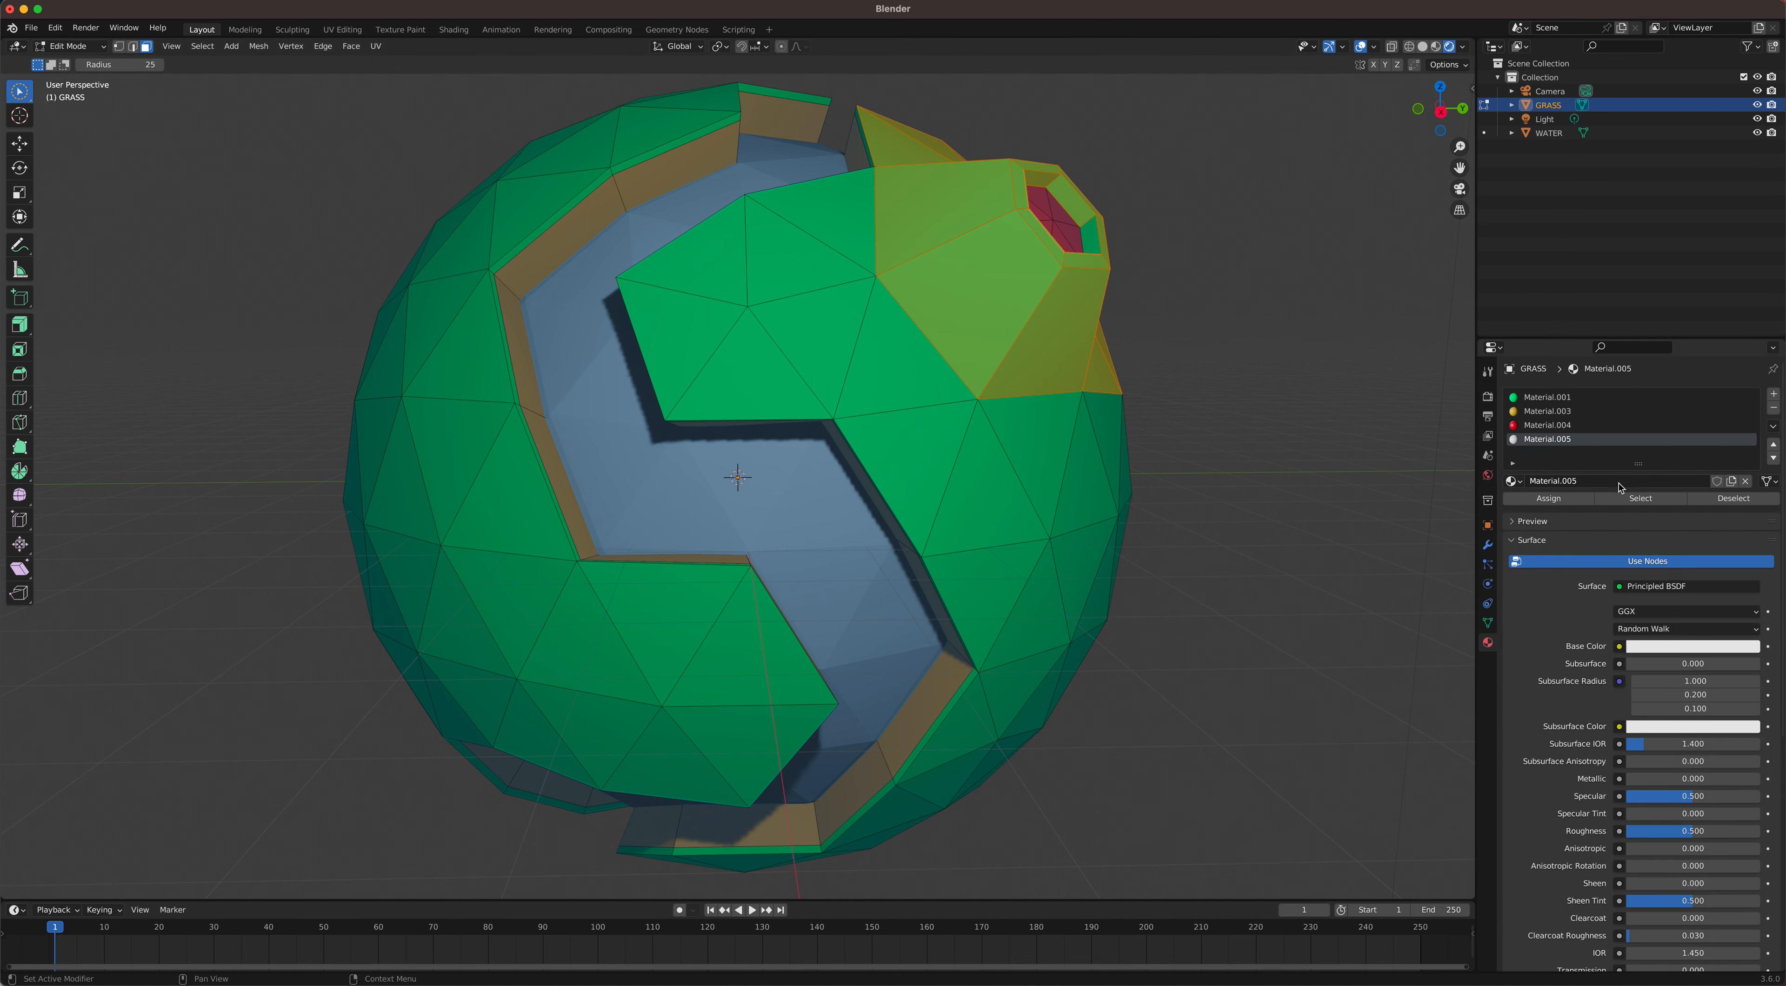
left_click(1665, 648)
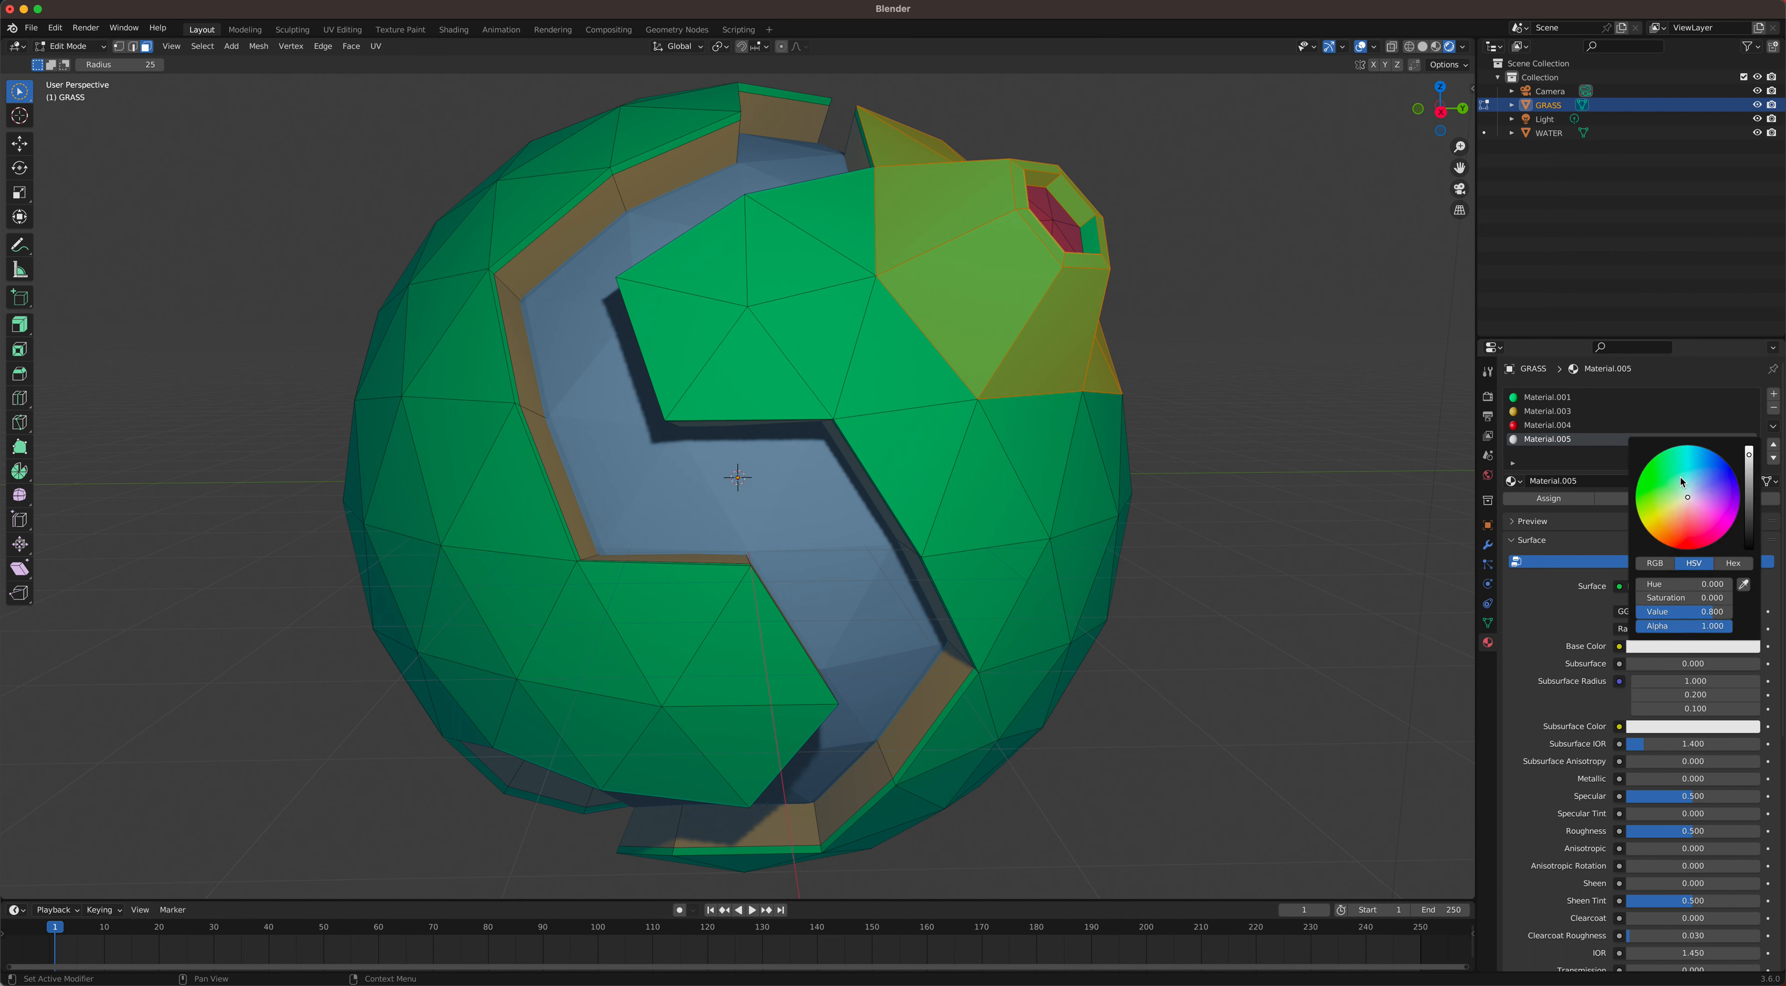
left_click_drag(1750, 461, 1749, 498)
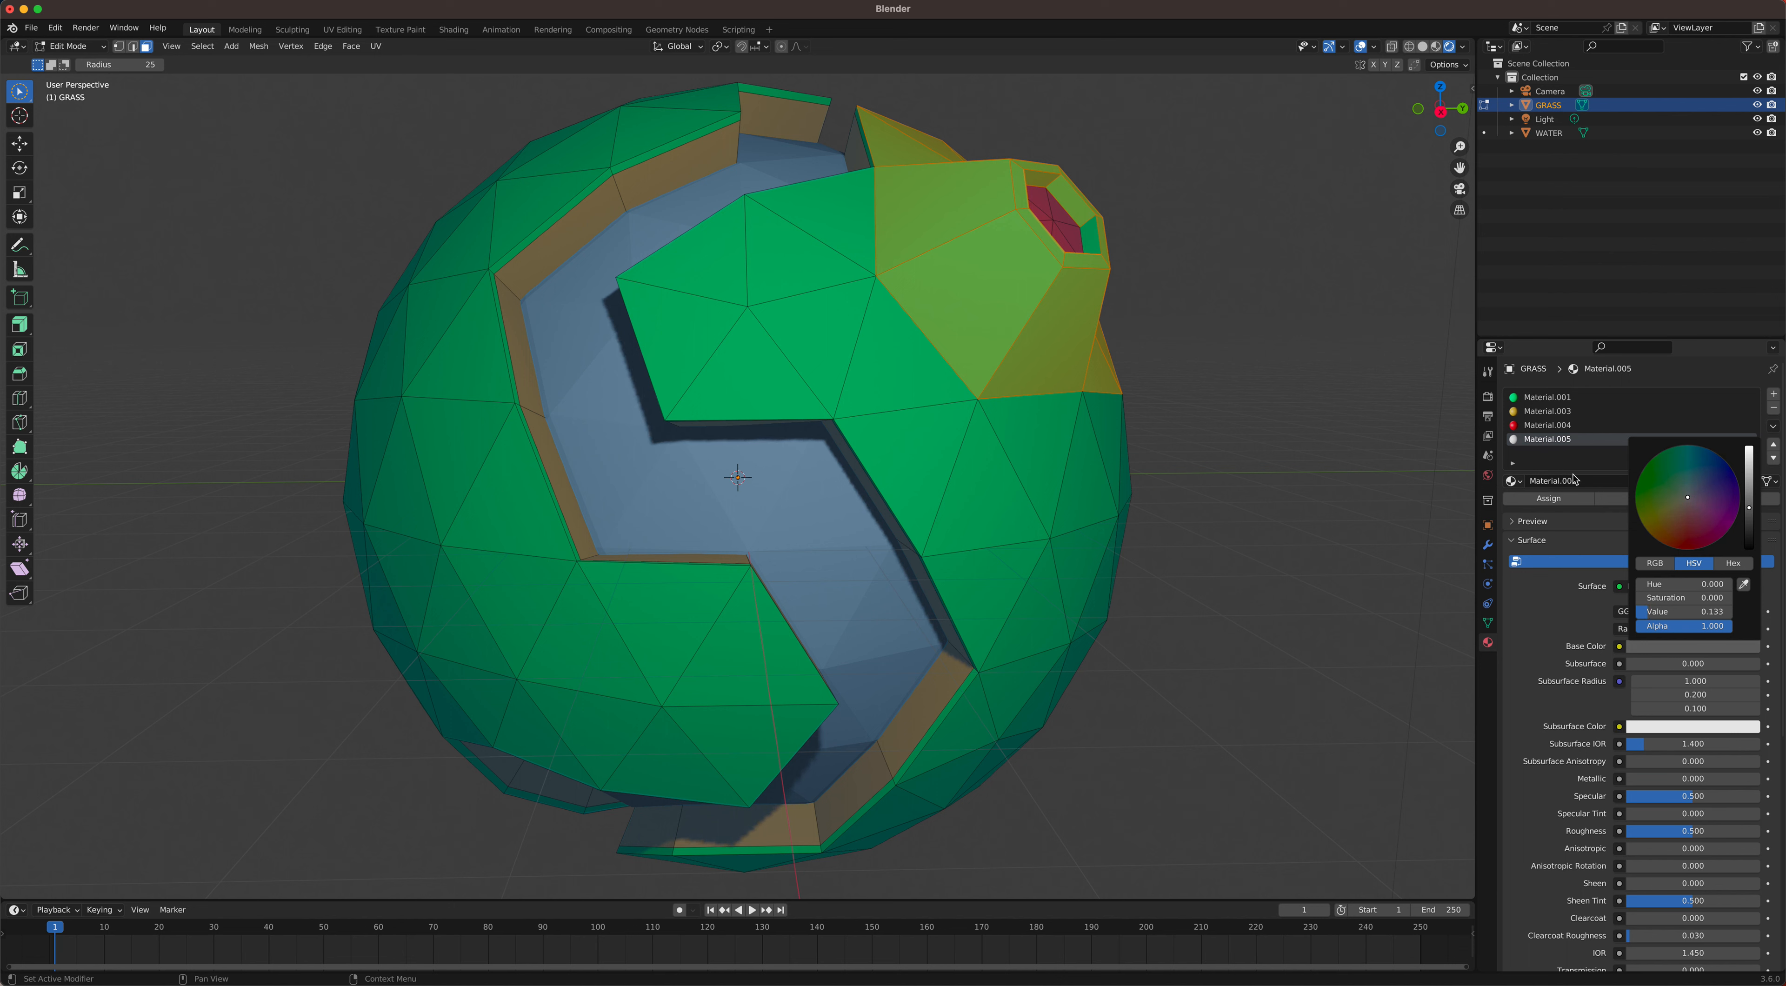
left_click(1538, 500)
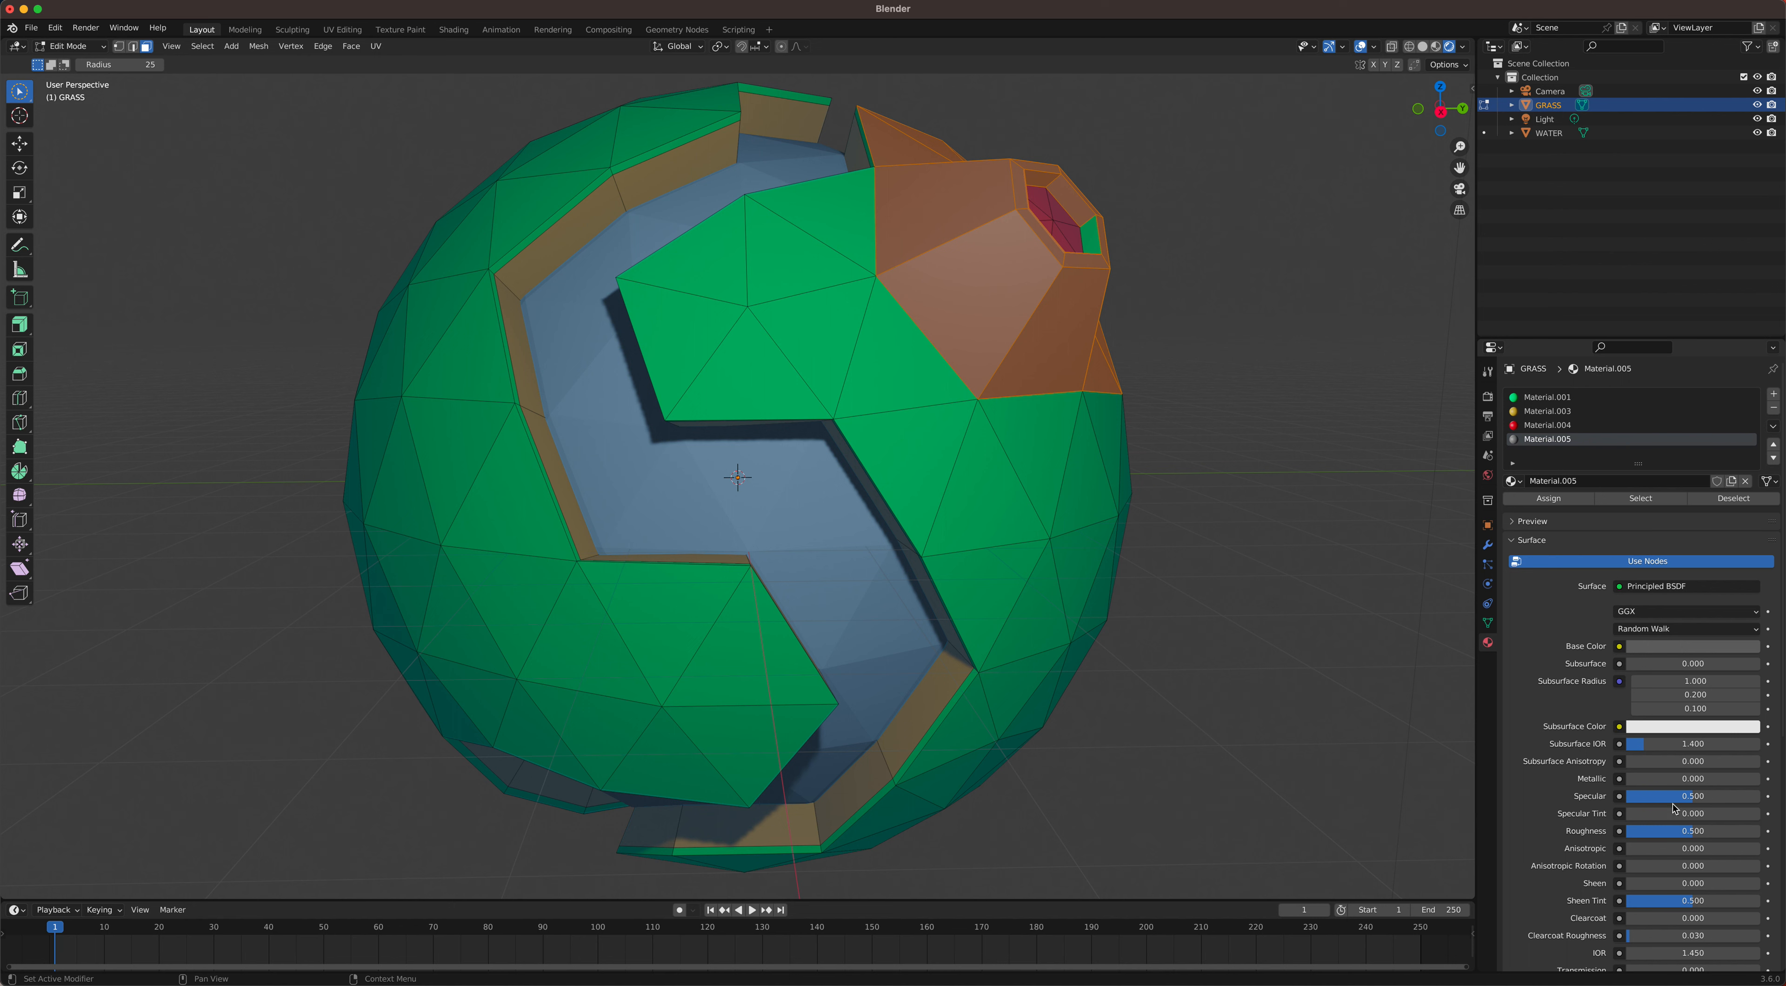
Step: Set specular to 0.000 and roughness to 1.000 on both the grey volcano material and the red crater material
mouse_move(1680, 831)
left_mouse_down()
mouse_move(1755, 831)
mouse_move(1623, 804)
left_mouse_up()
middle_click_drag(1116, 265, 1153, 326)
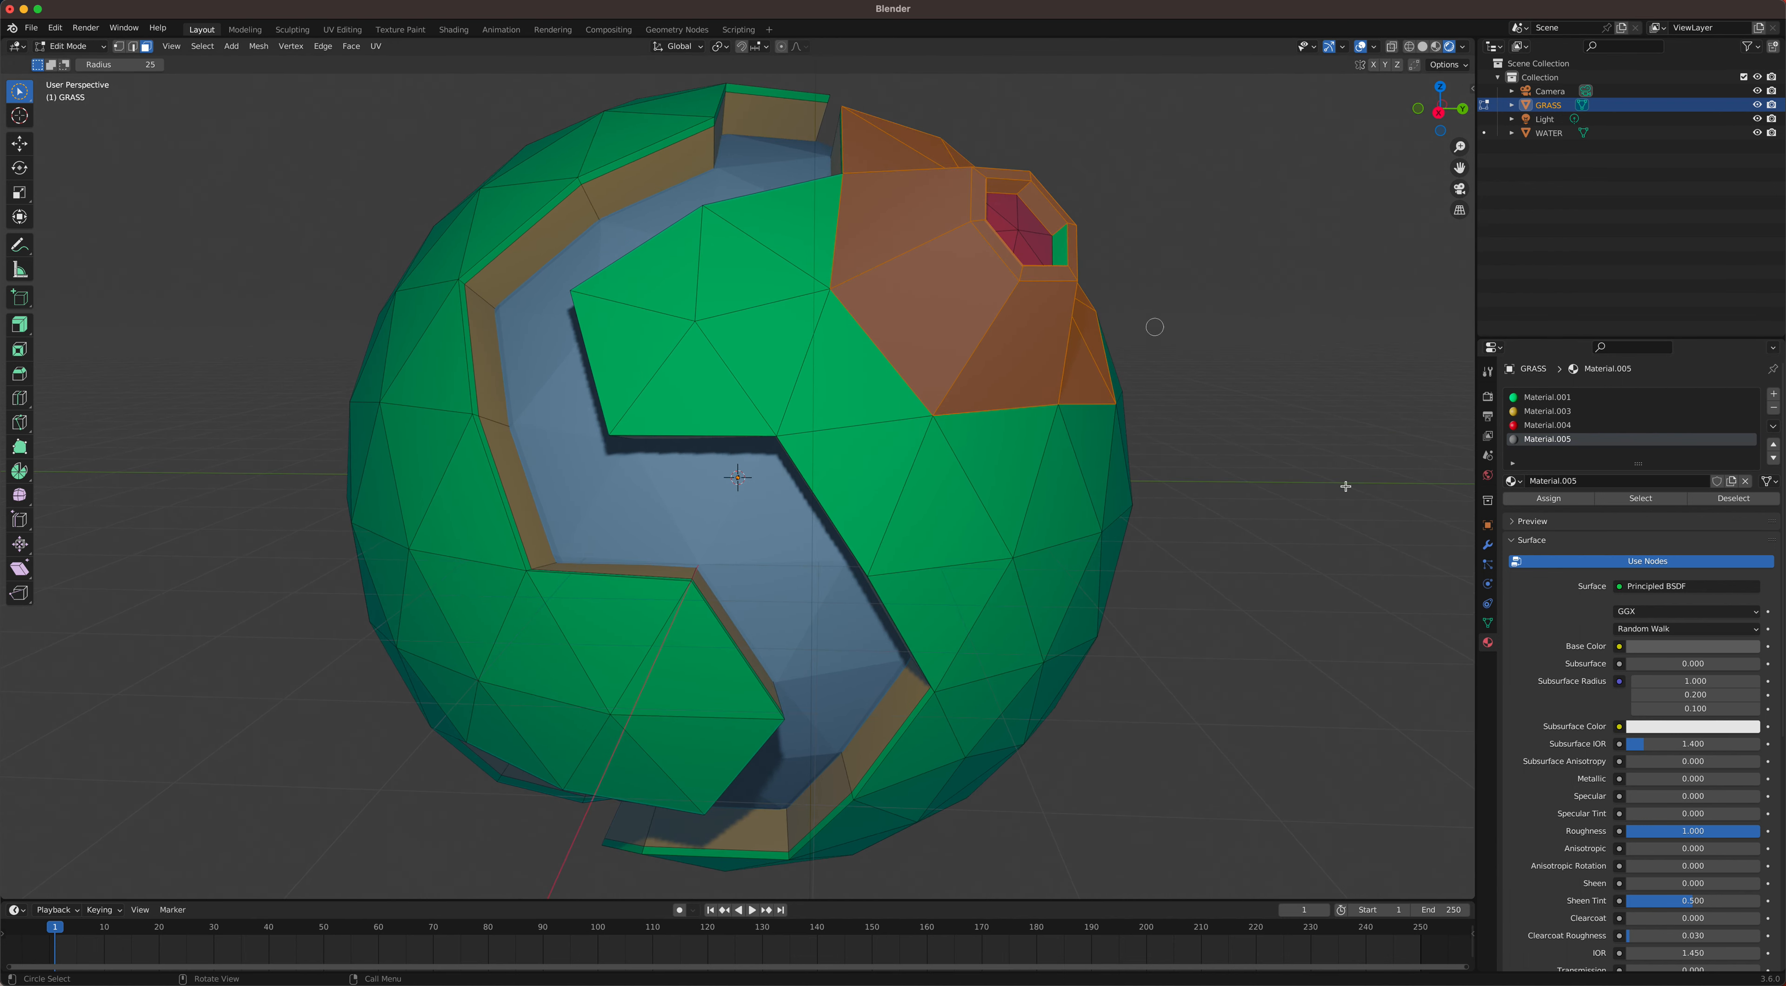
left_click(1554, 425)
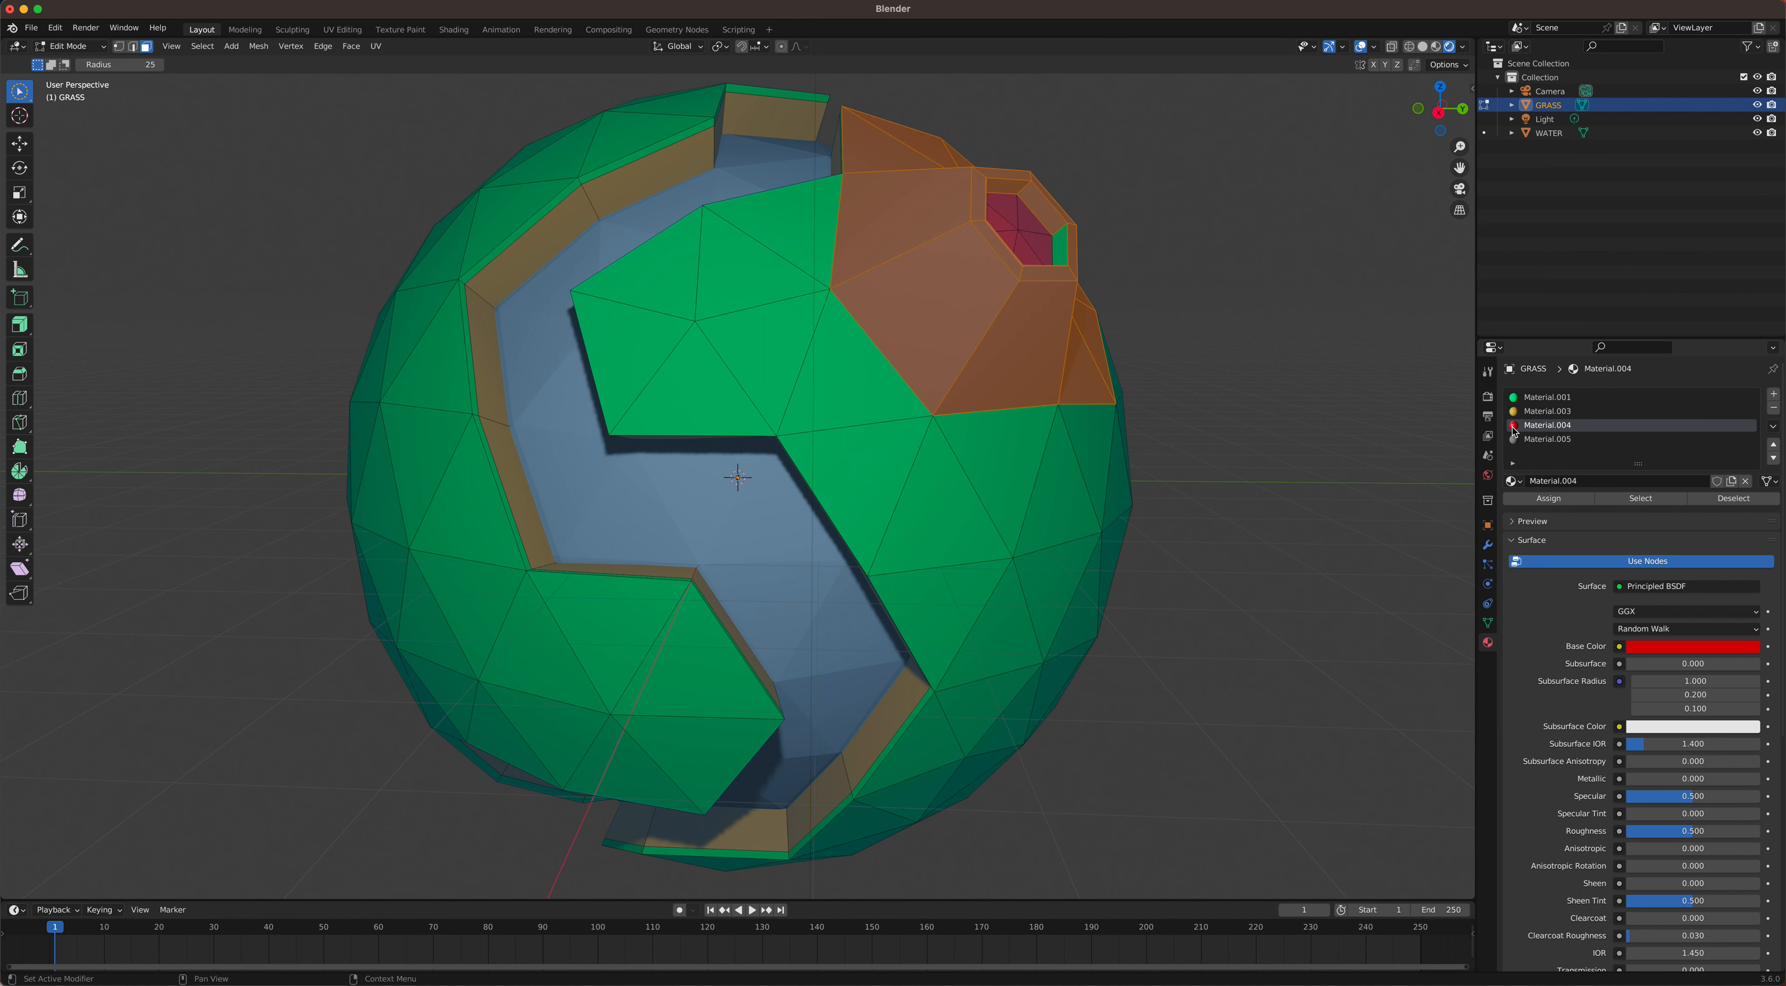
left_click_drag(1696, 839, 1627, 797)
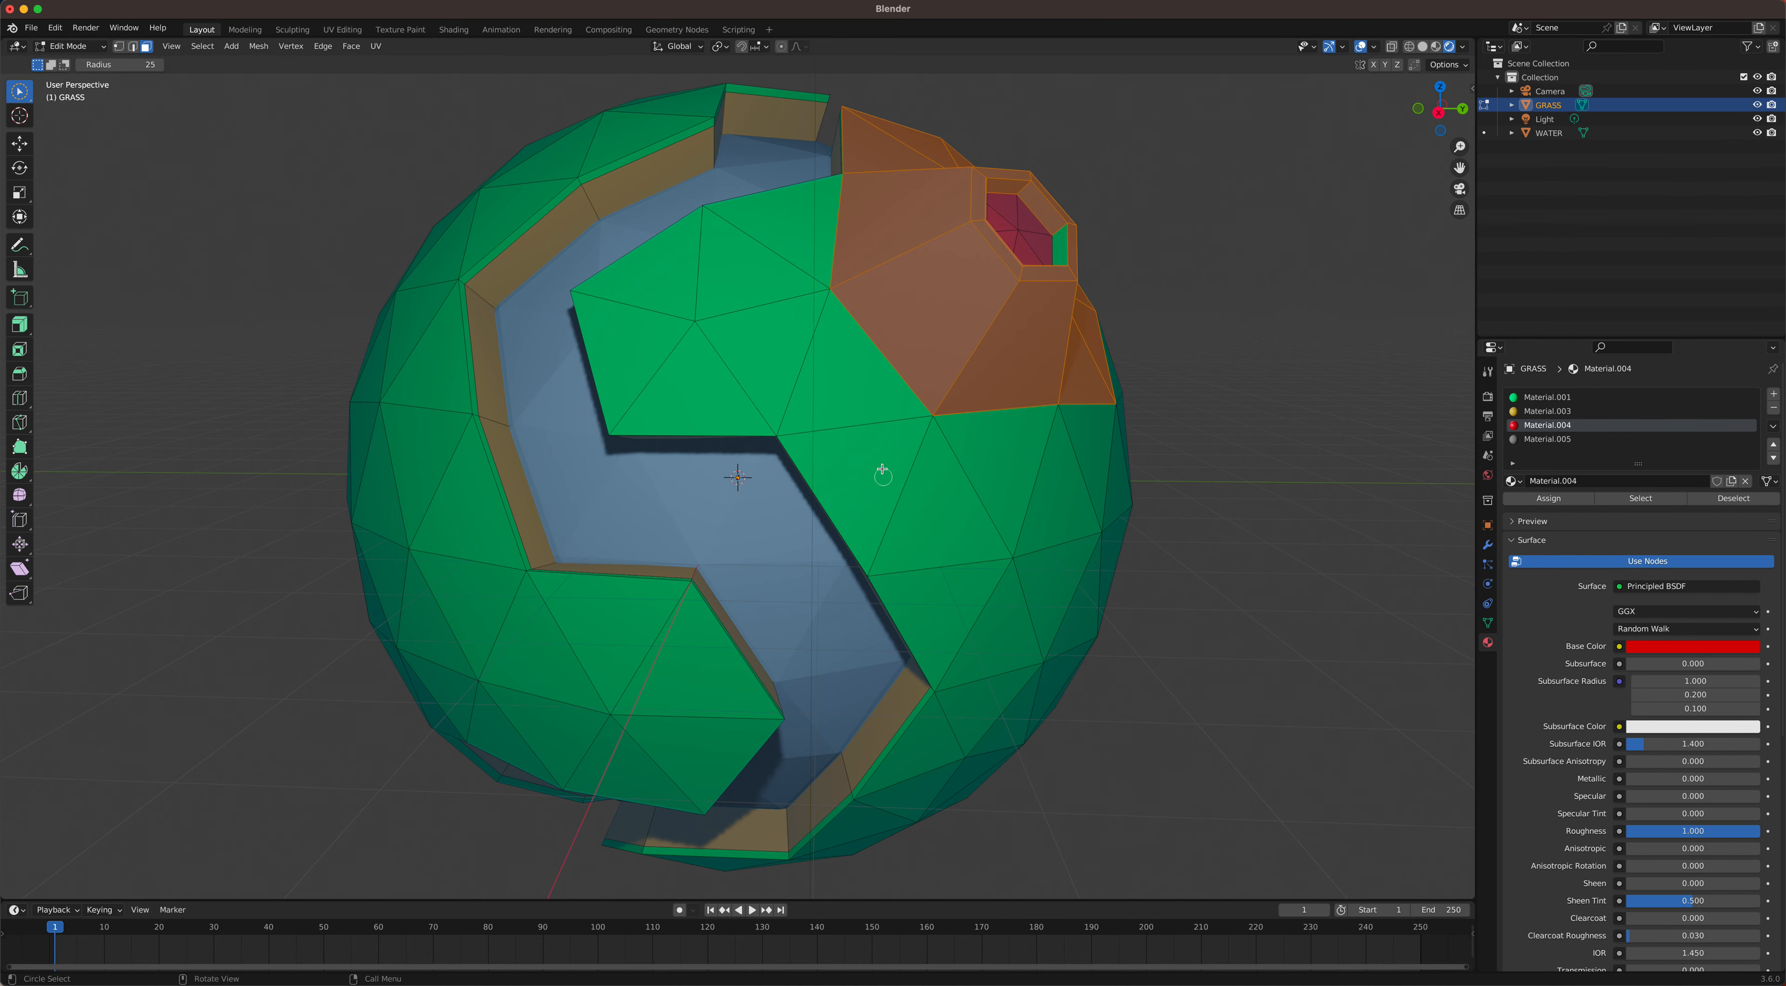
Step: Assign the dark grey material to the remaining green part of the crater's inner wall
middle_click_drag(882, 471, 1024, 525)
left_click(1044, 575)
middle_click_drag(1238, 581, 1252, 532)
left_click(1548, 439)
left_click(1548, 498)
Step: Extrude a patch of grass faces across the river from the volcano about 0.739 m and scale its top to about 0.212
middle_click_drag(1103, 484, 1169, 515)
mouse_move(562, 299)
middle_mouse_down()
mouse_move(588, 315)
mouse_move(536, 323)
middle_mouse_up()
left_click(511, 301)
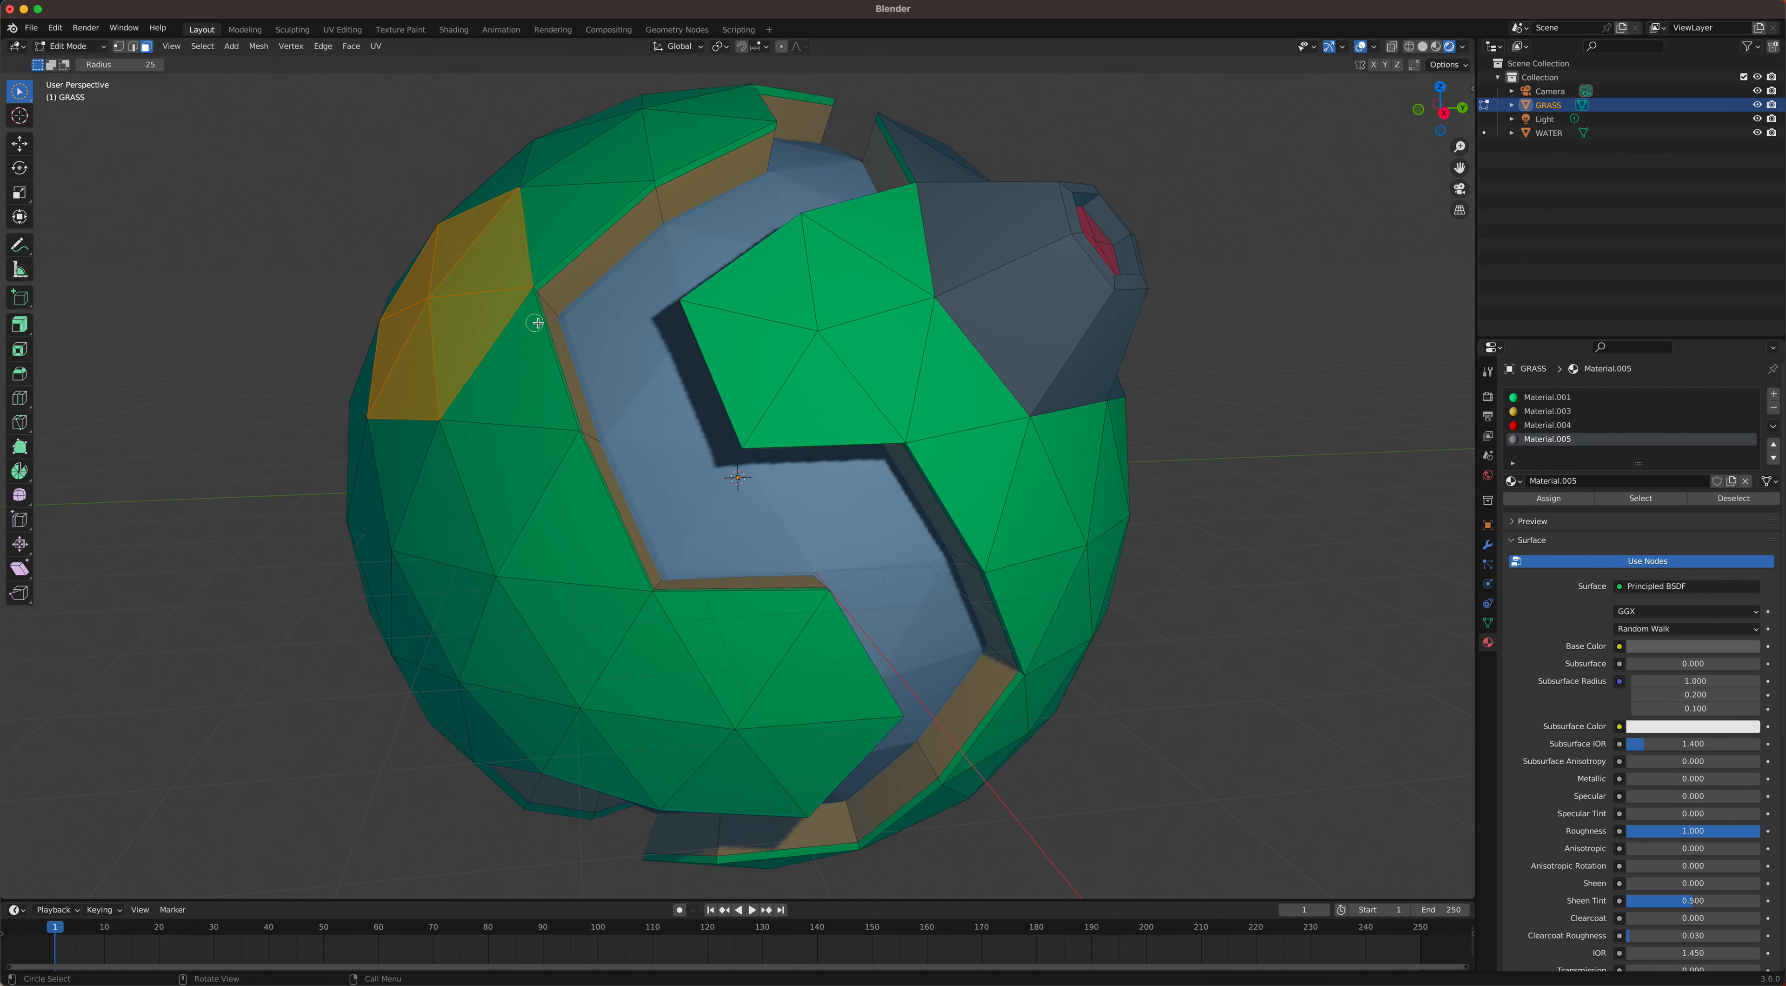
scroll(540, 322, "down", 2)
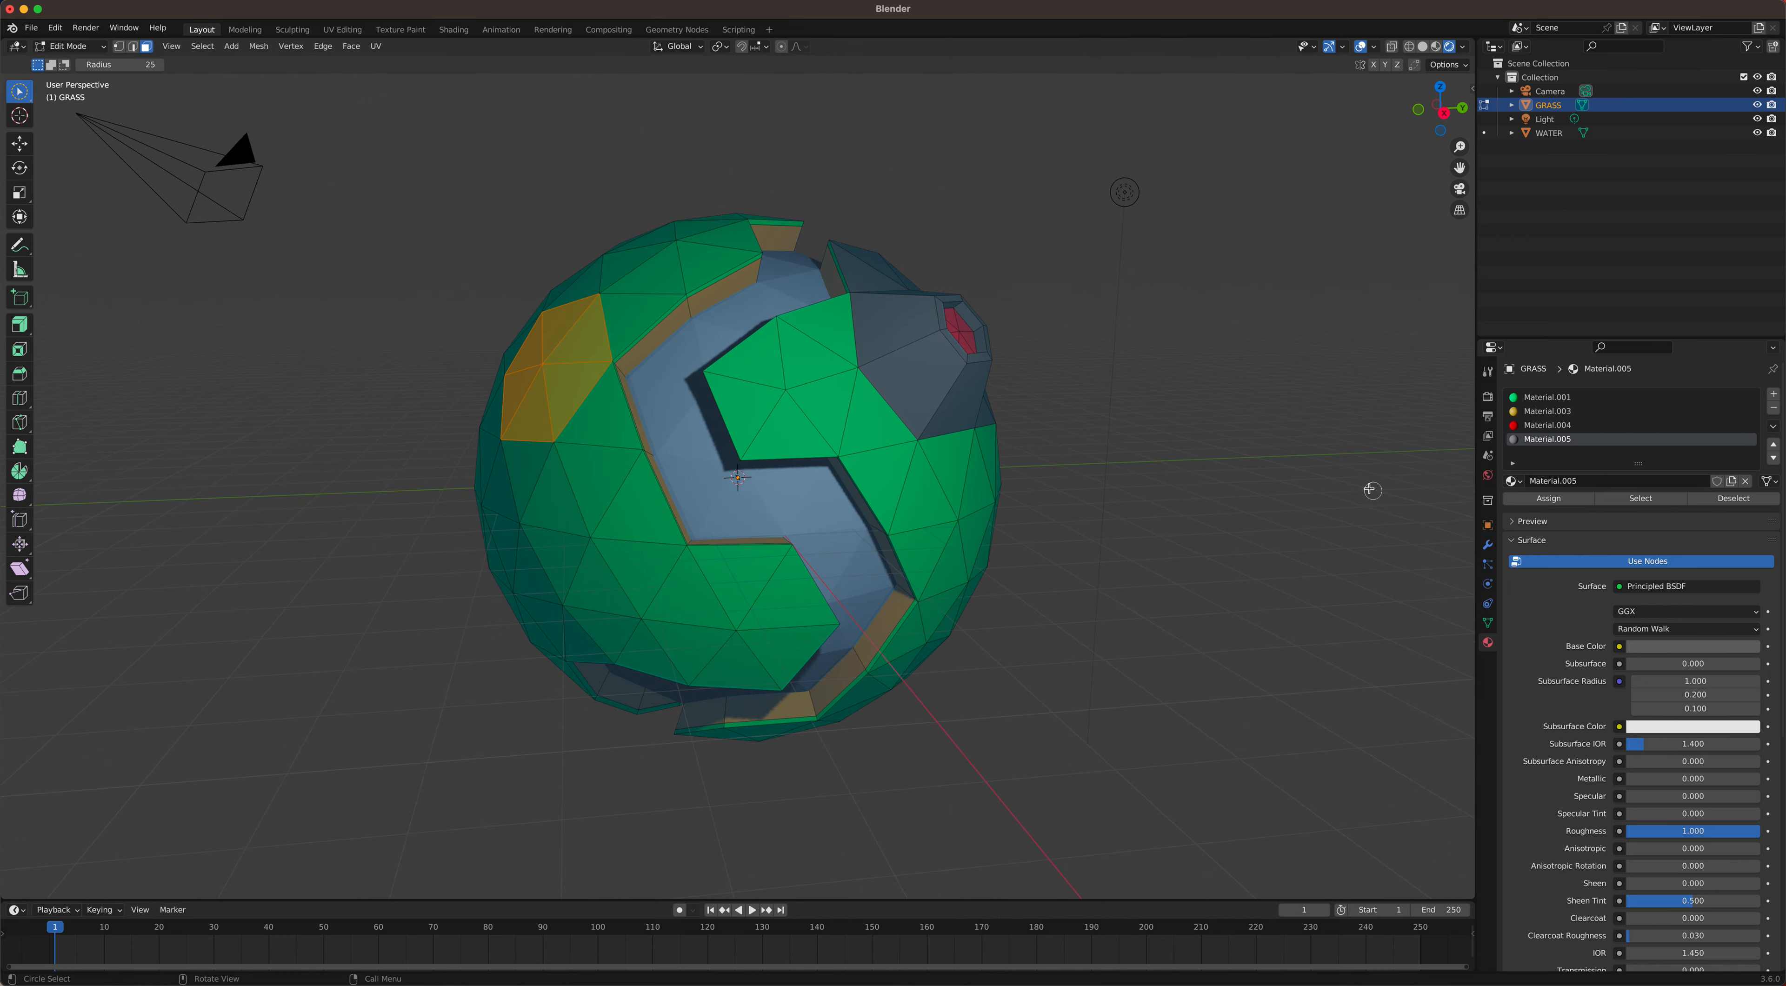
key("e")
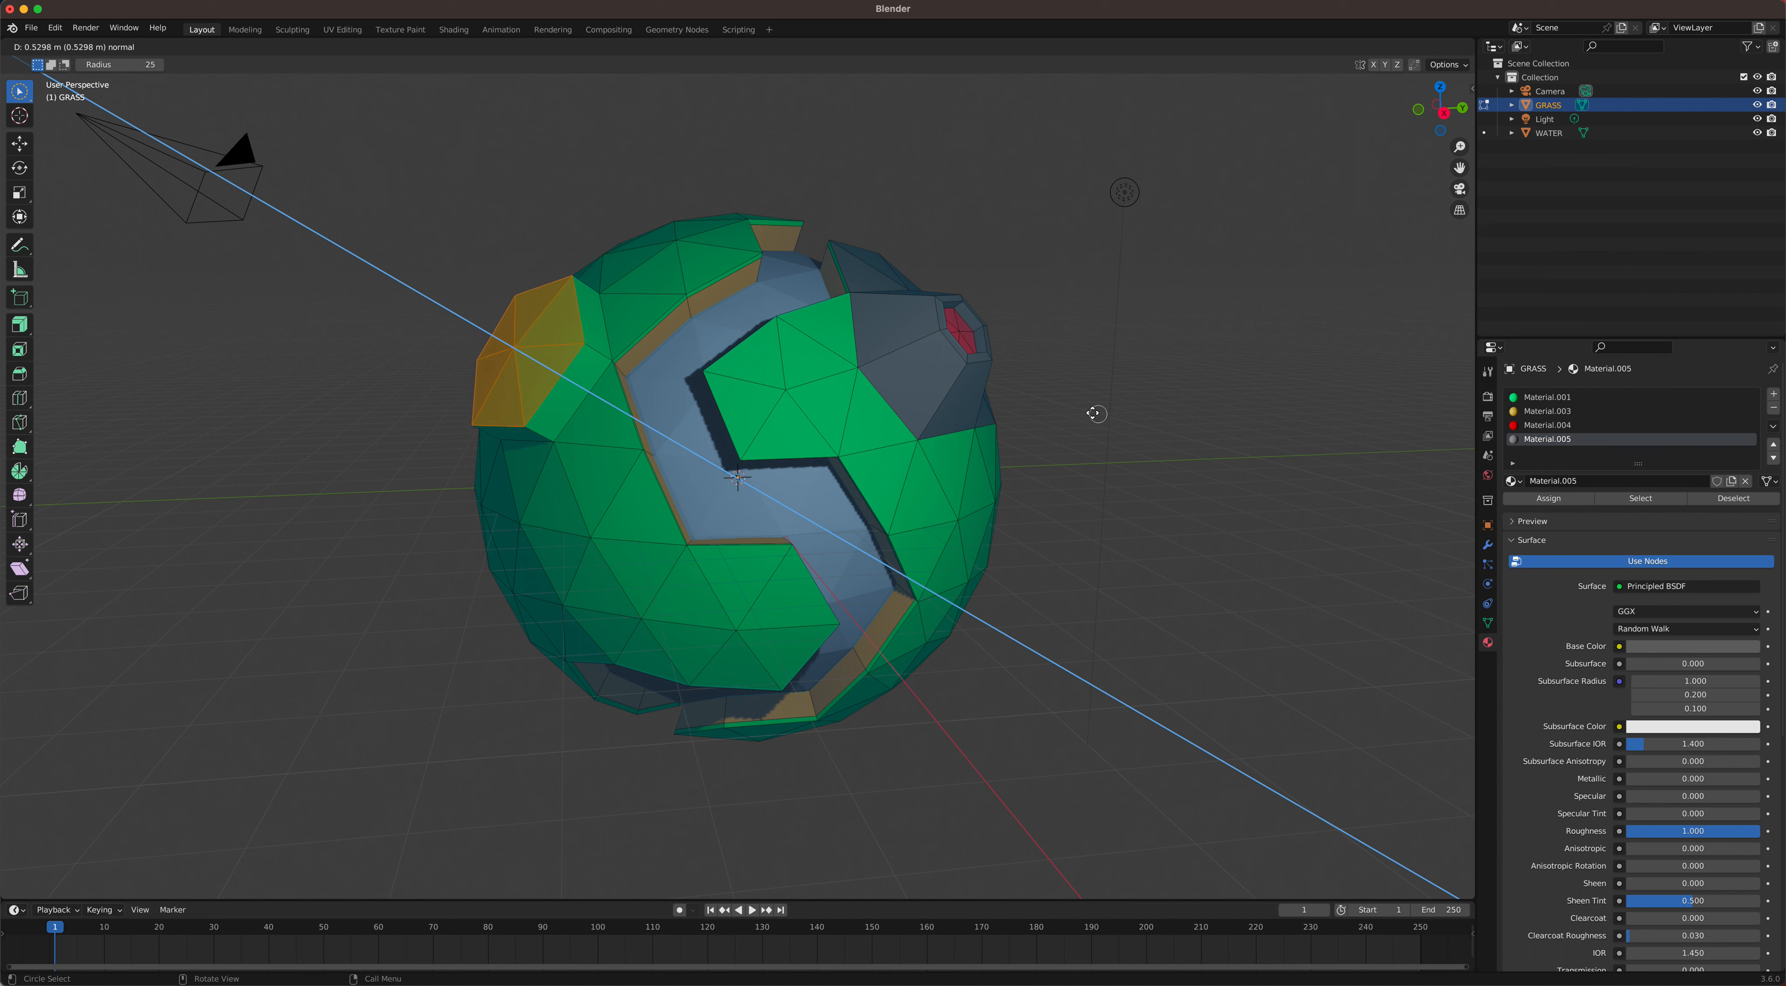
left_click(1086, 411)
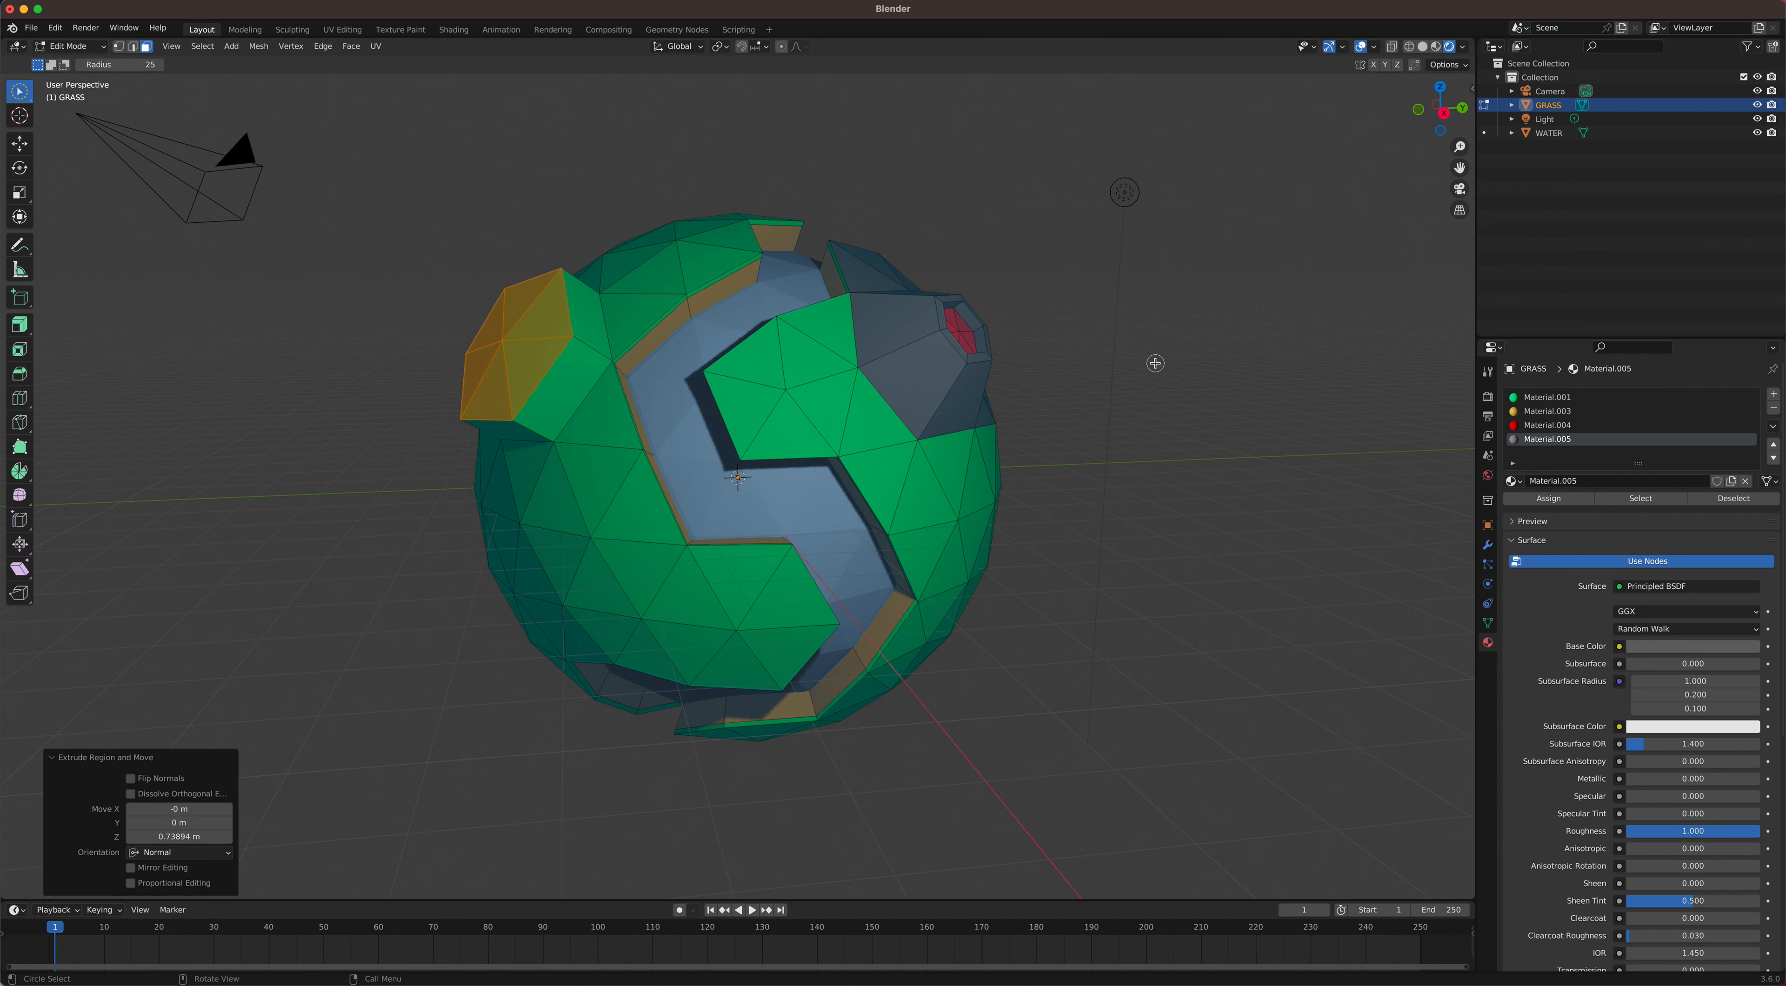
key("s")
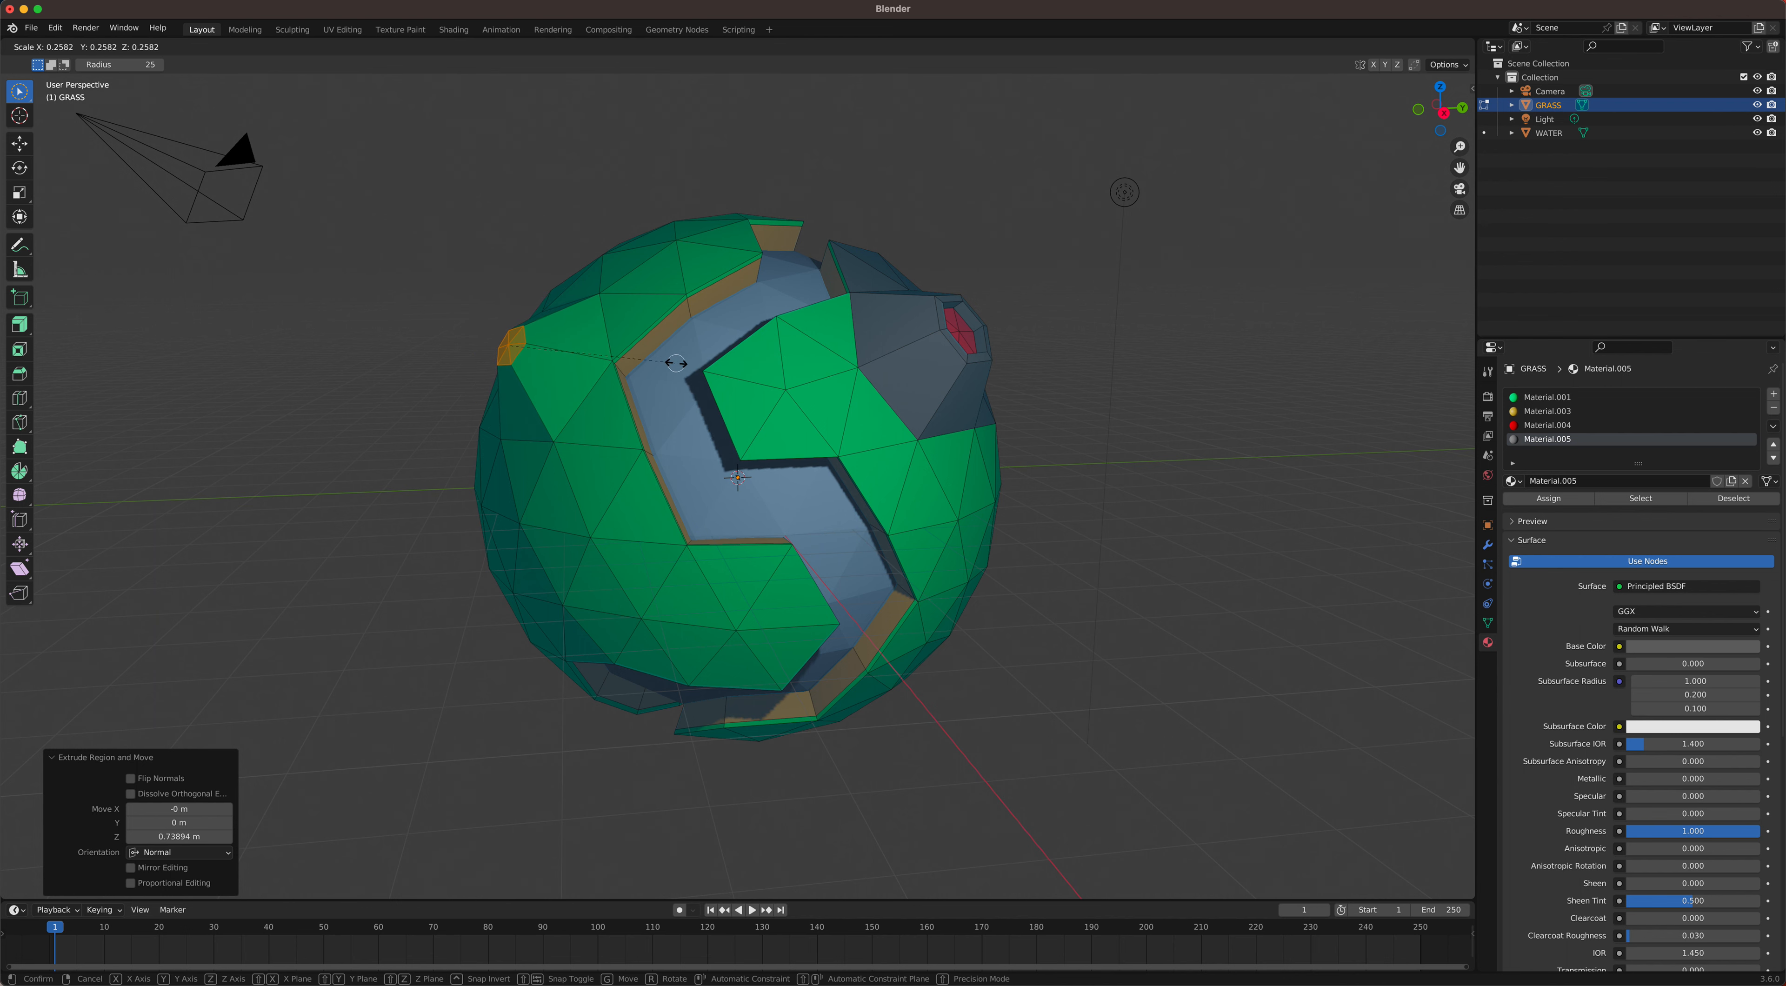
left_click(645, 367)
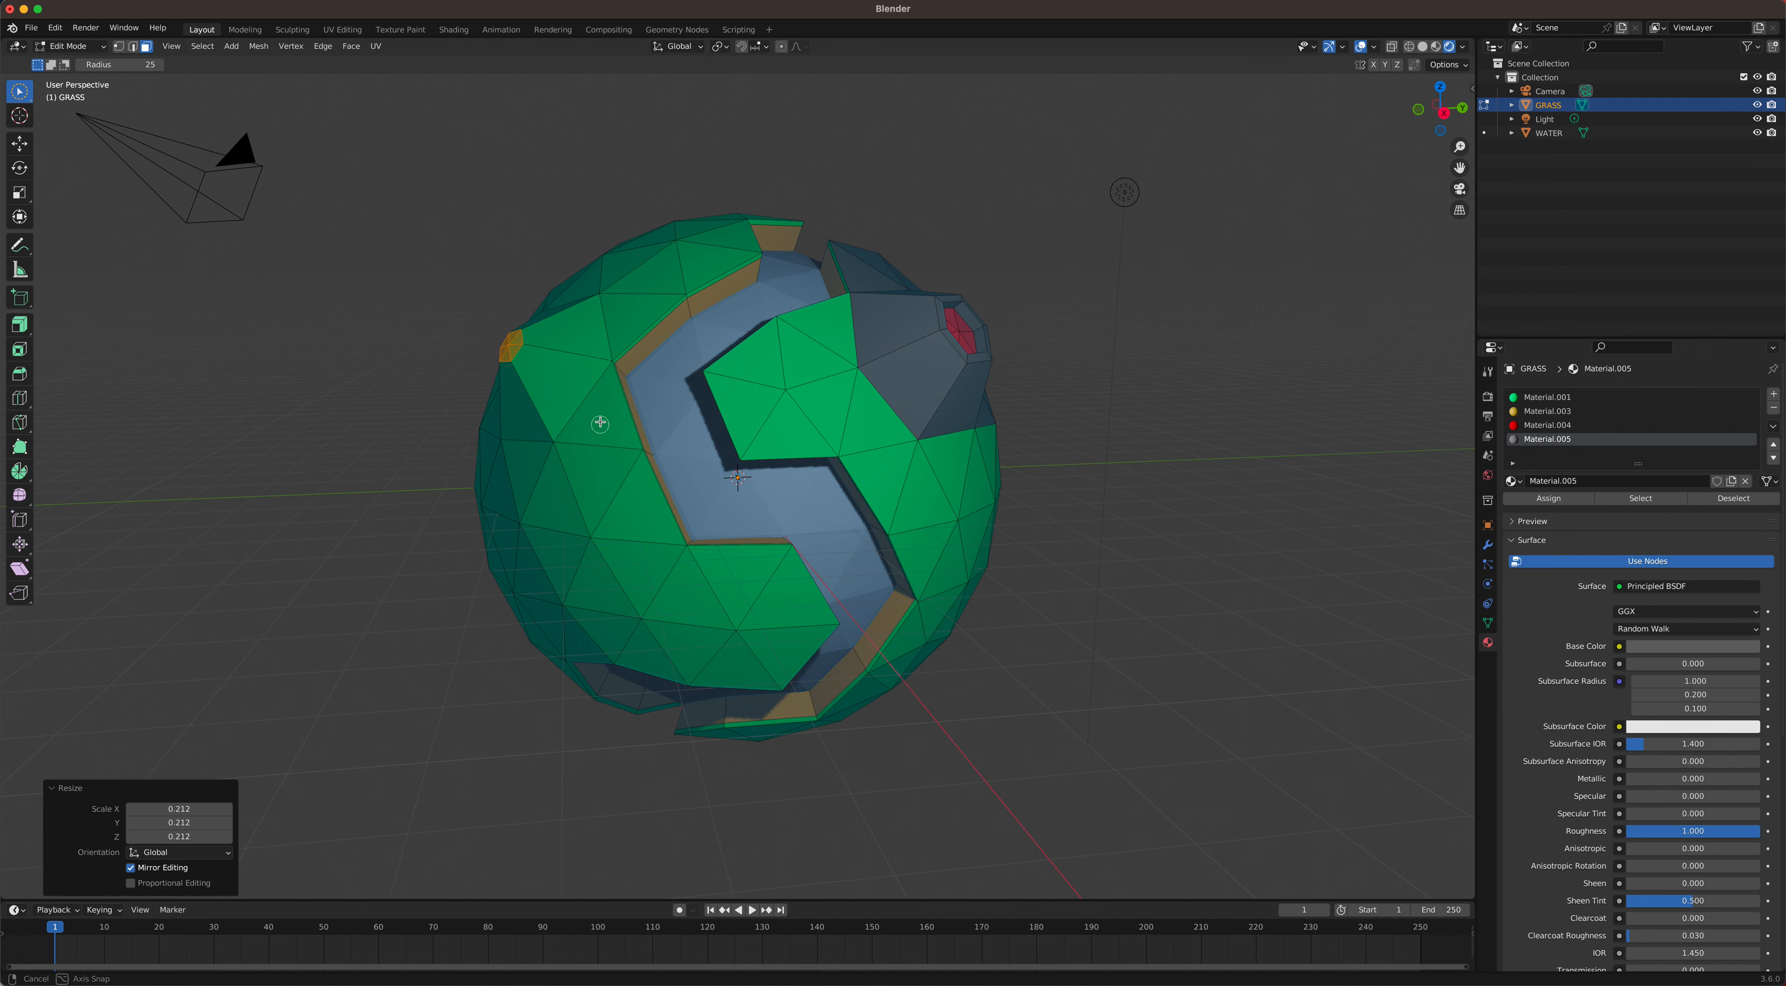
Step: Form a second mountain below the first by extruding a grass patch about 1.10 m and scaling its top to about 0.131
middle_click_drag(598, 415, 511, 511)
left_click(509, 472)
left_click_drag(507, 472, 534, 500)
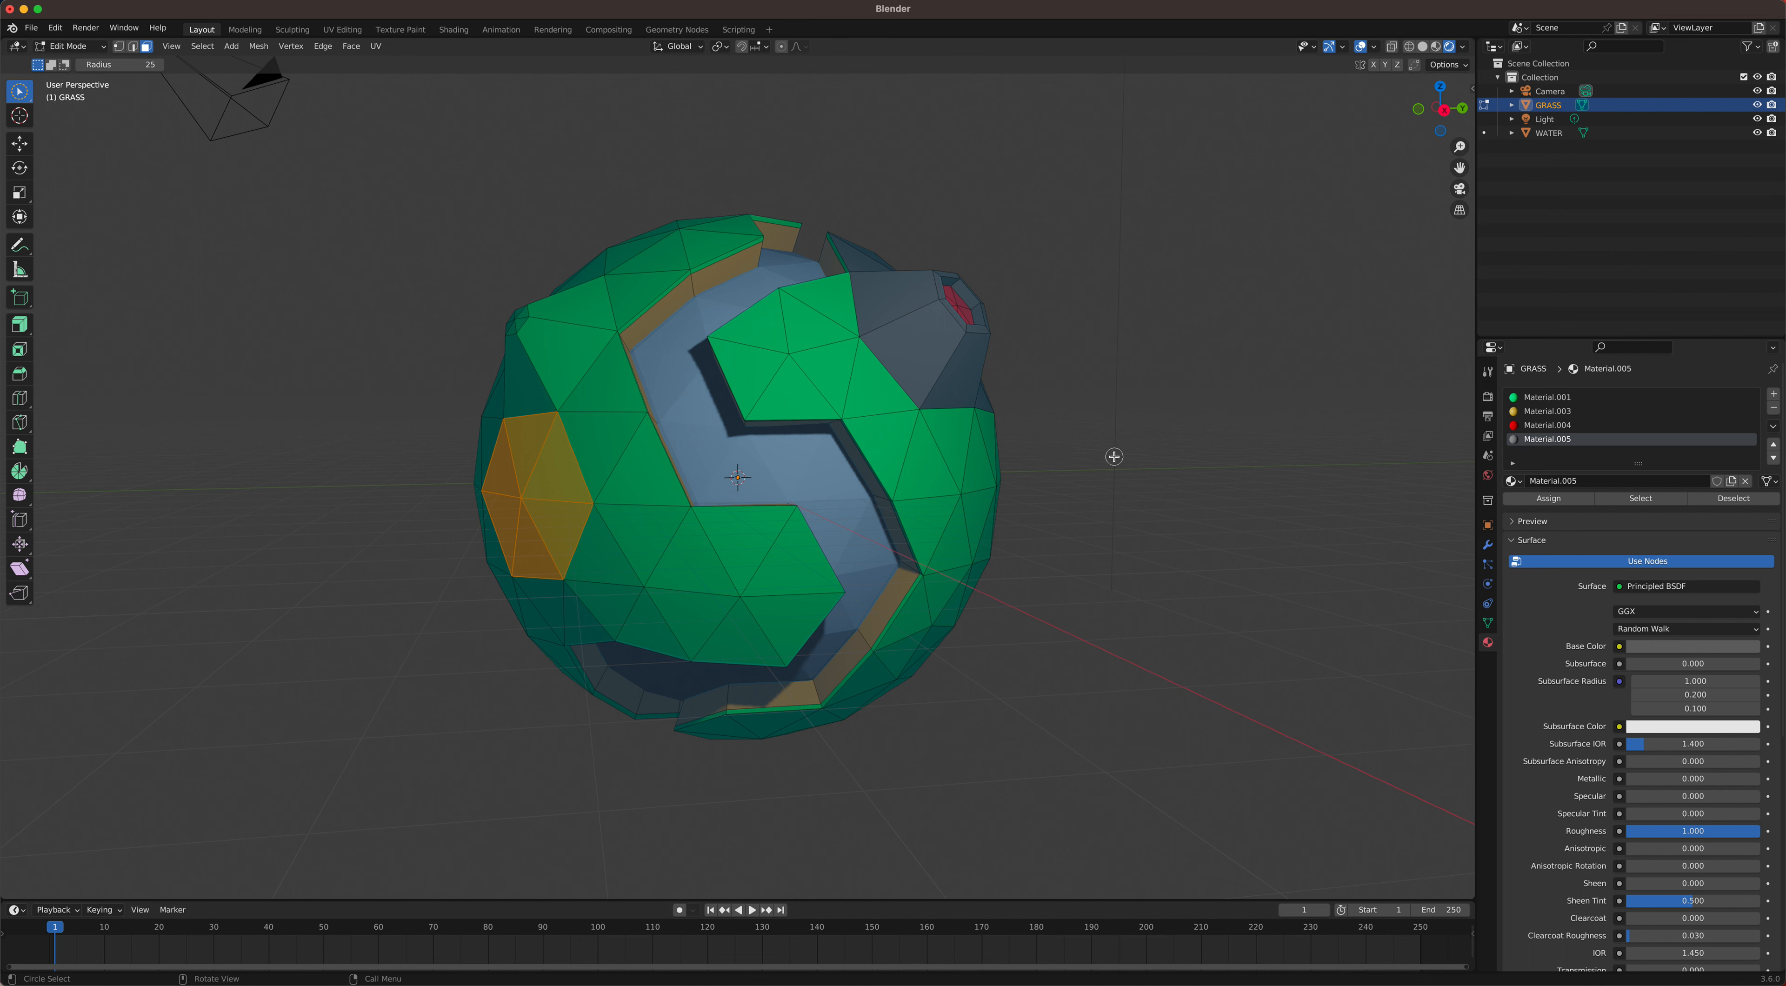
key("e")
left_click(1046, 449)
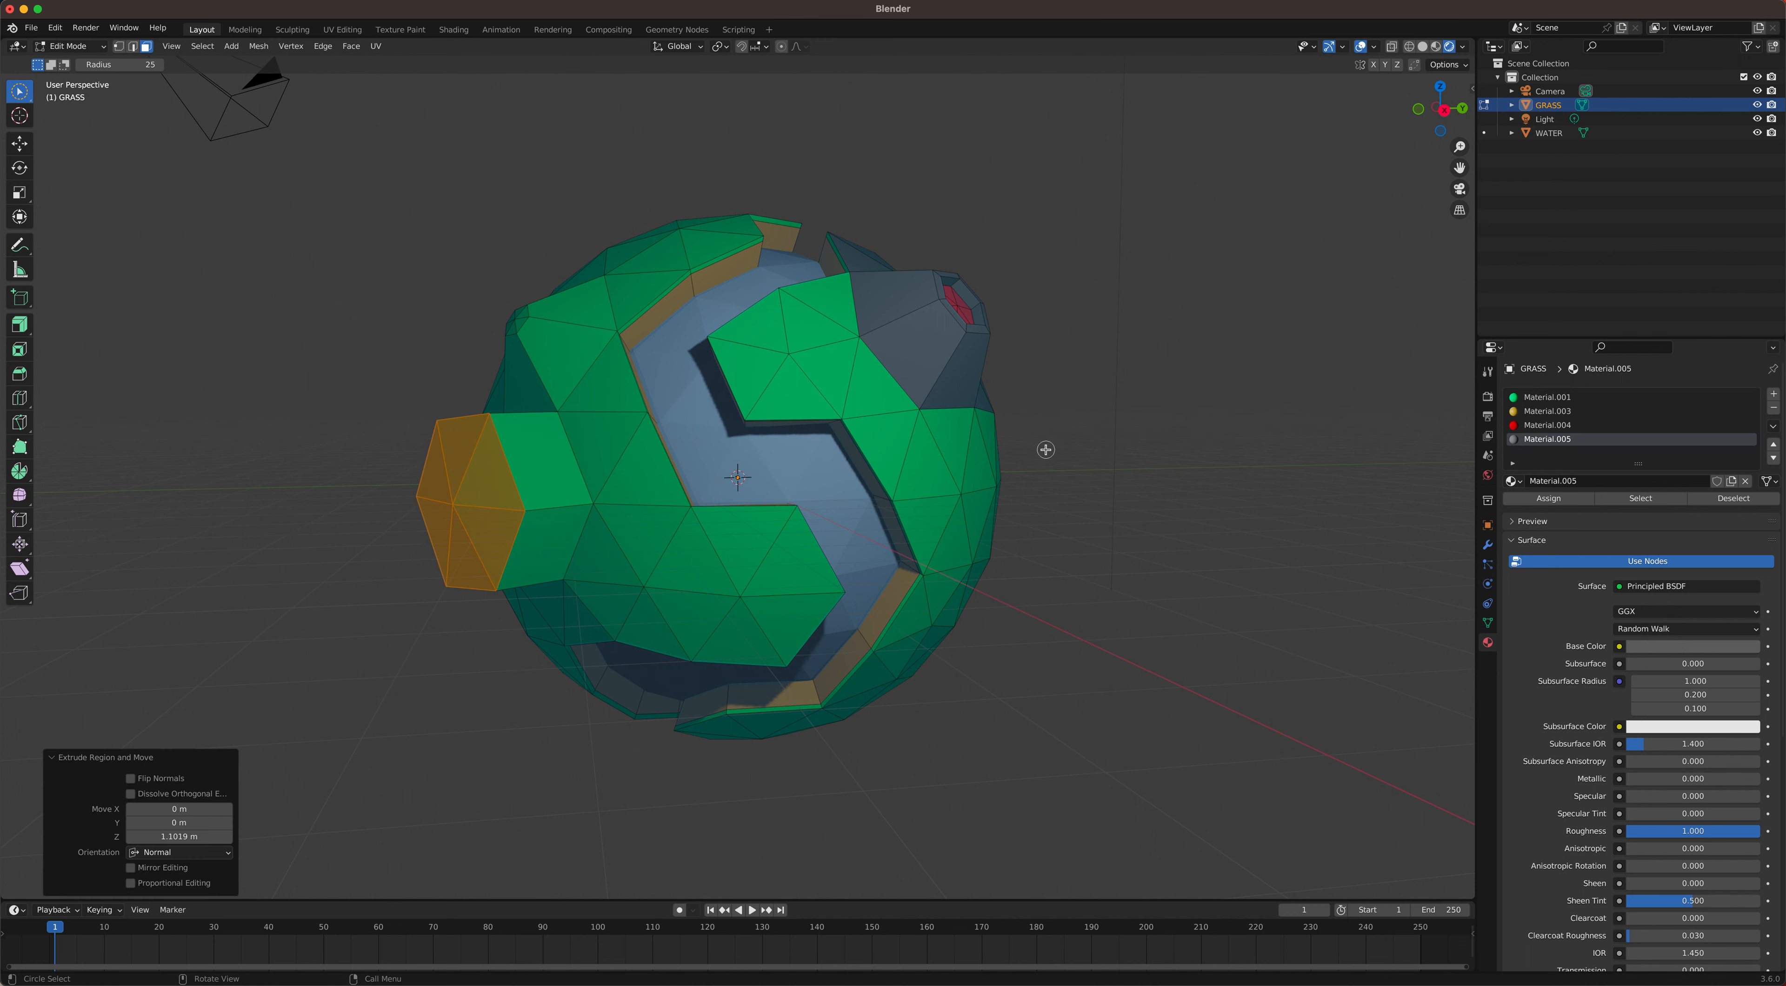
key("s")
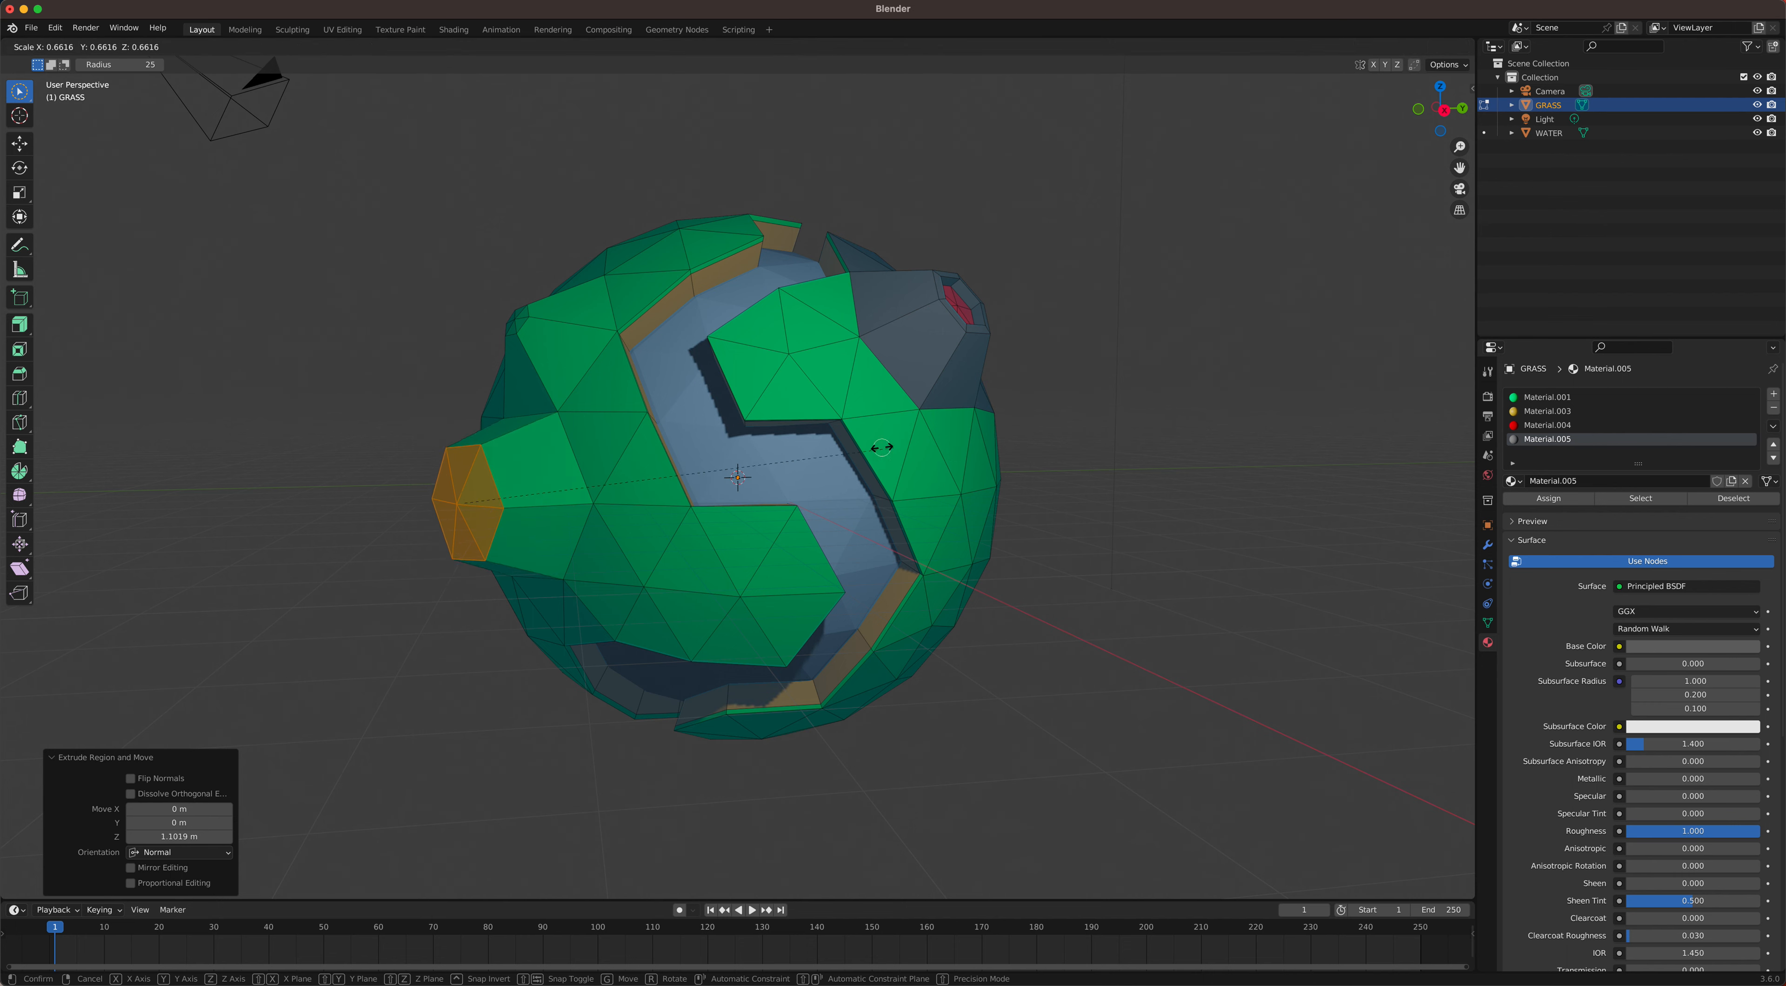
left_click(548, 477)
Step: Form a third mountain near the planet's top by extruding a grass patch about 0.59 m and scaling its top to about 0.178
middle_click_drag(590, 485, 605, 454)
middle_click_drag(614, 520, 585, 324)
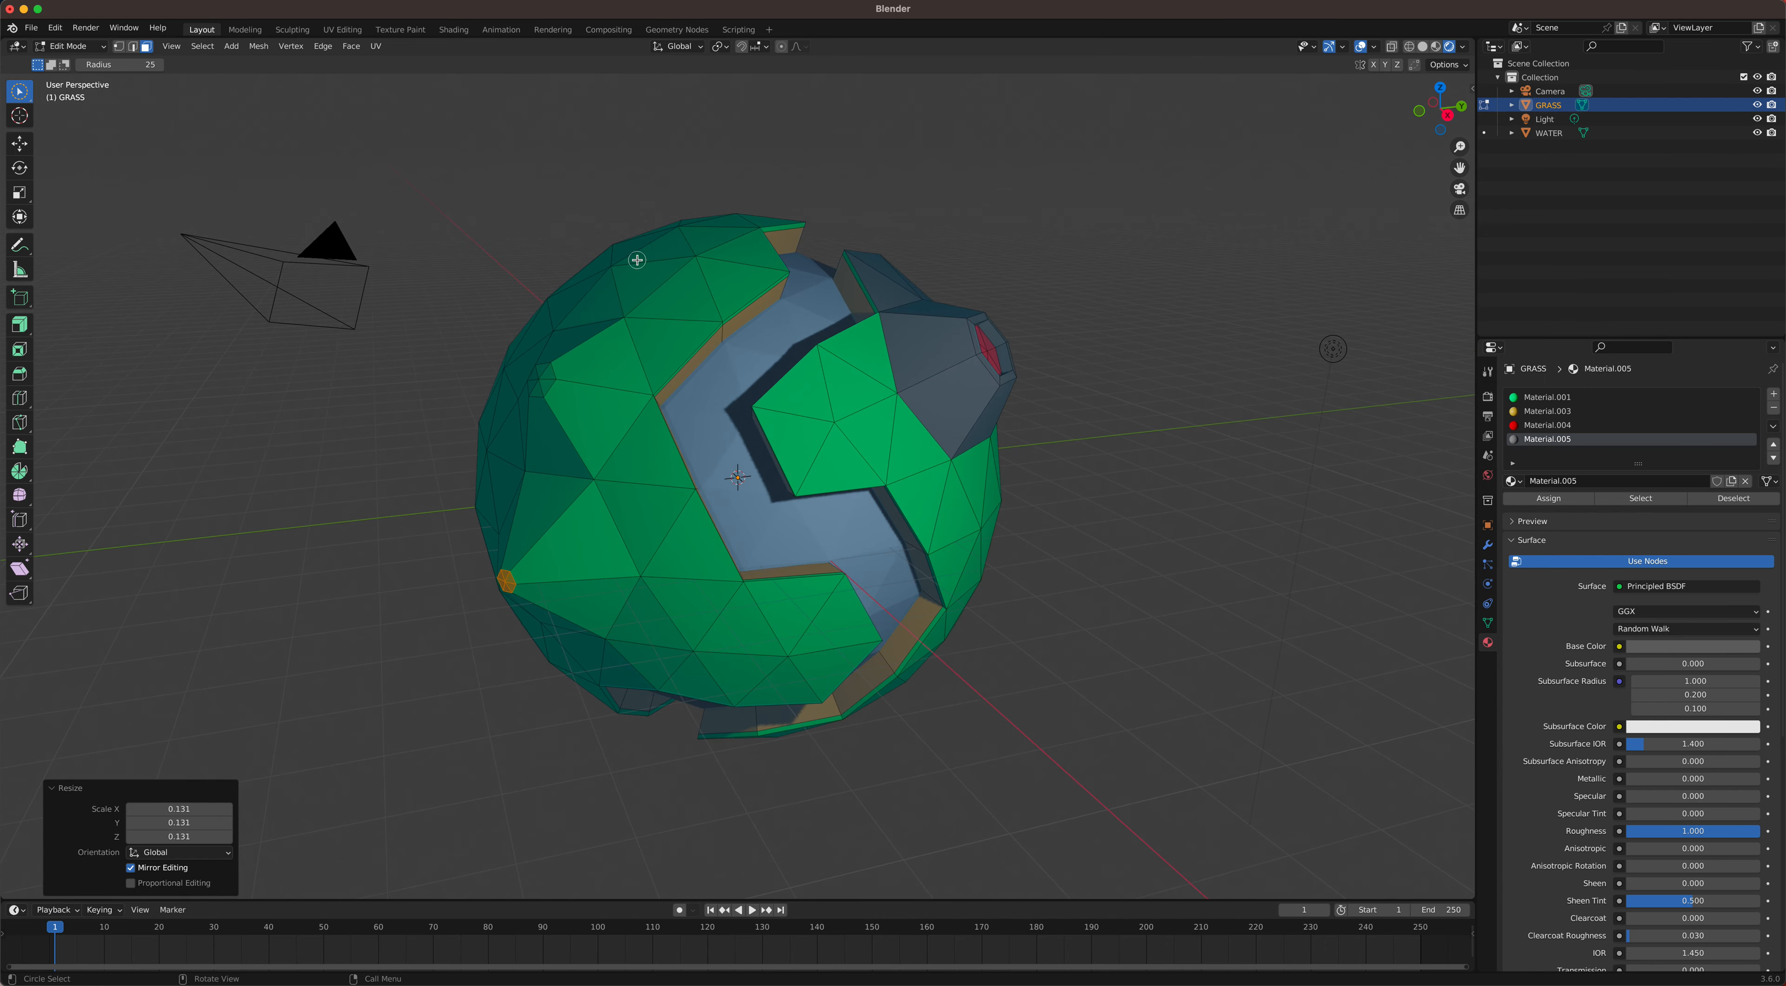
left_click_drag(637, 260, 580, 291)
middle_click_drag(795, 317, 836, 326)
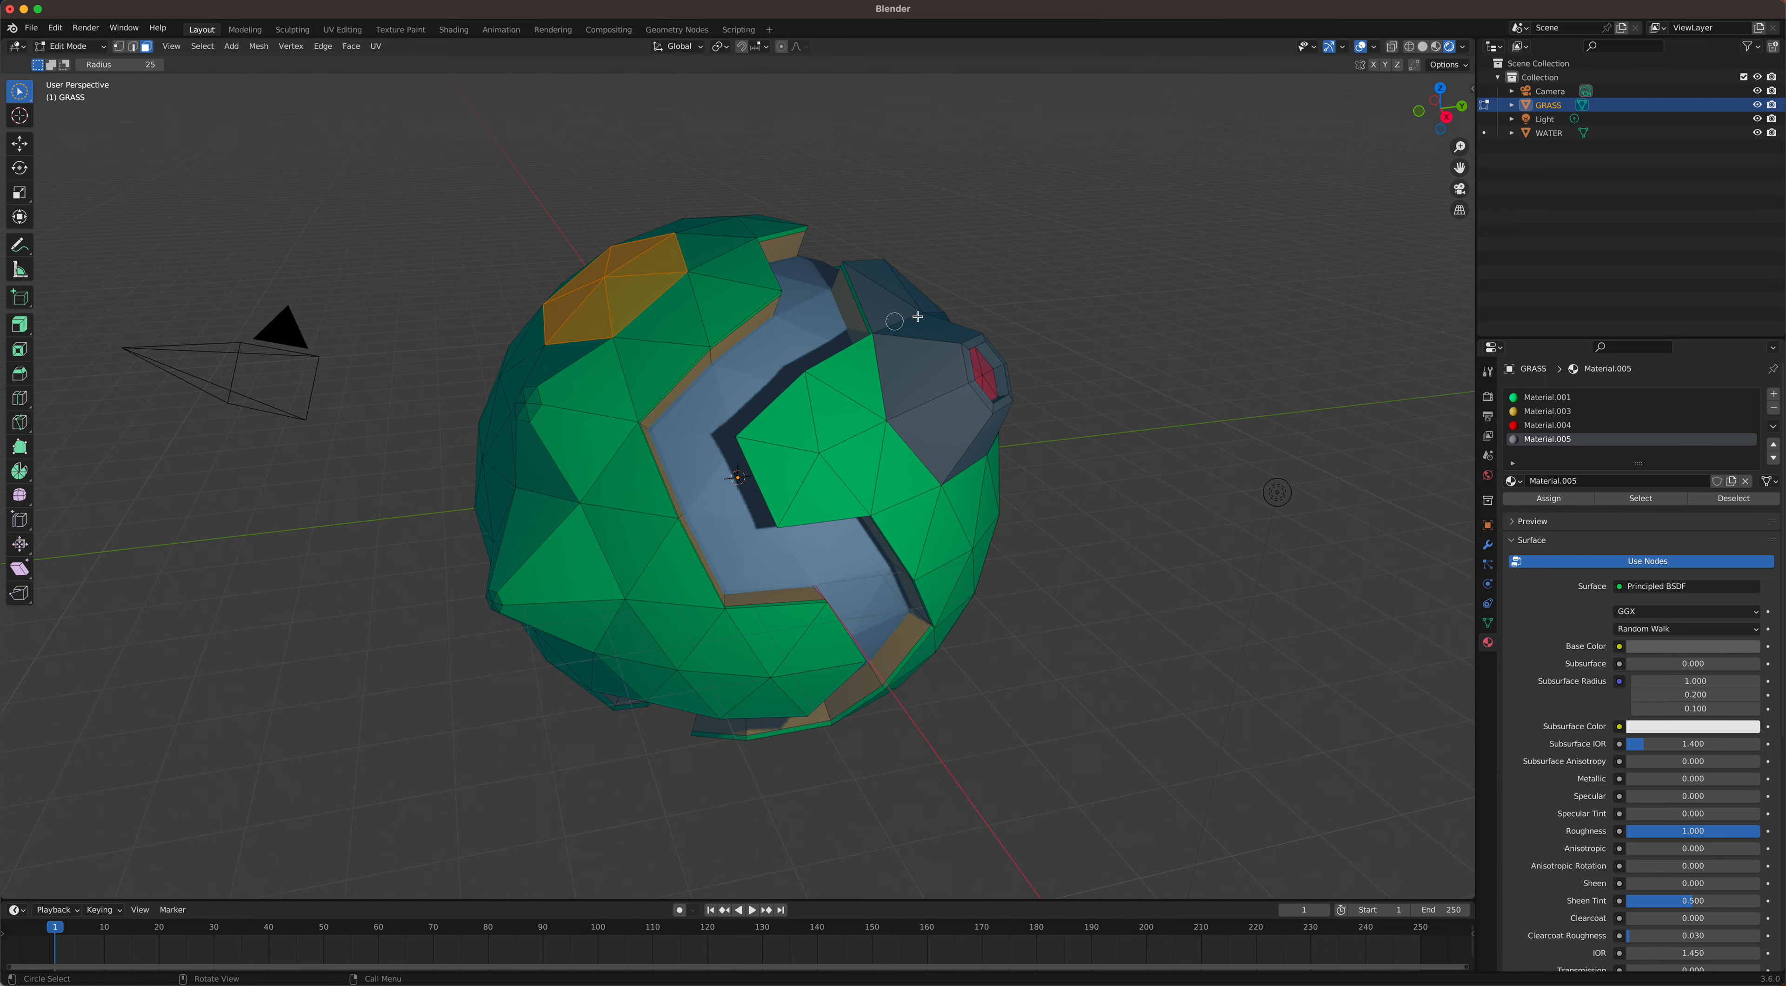
key("e")
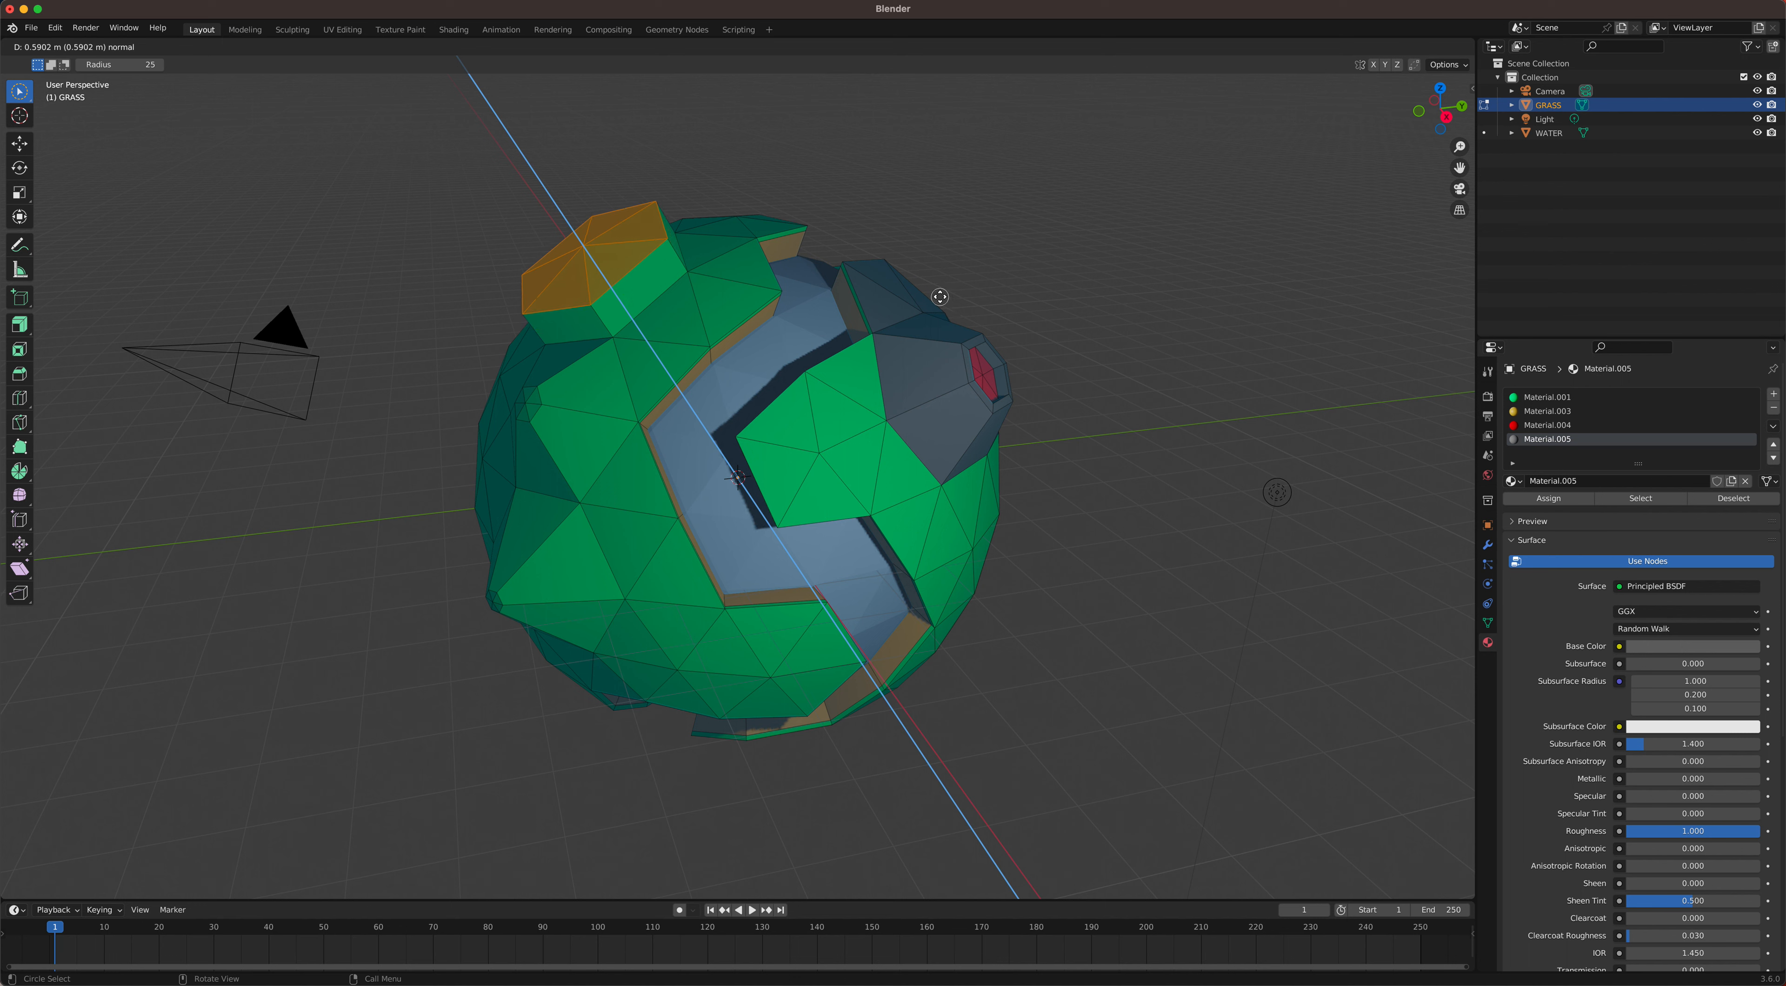
left_click(943, 299)
key("s")
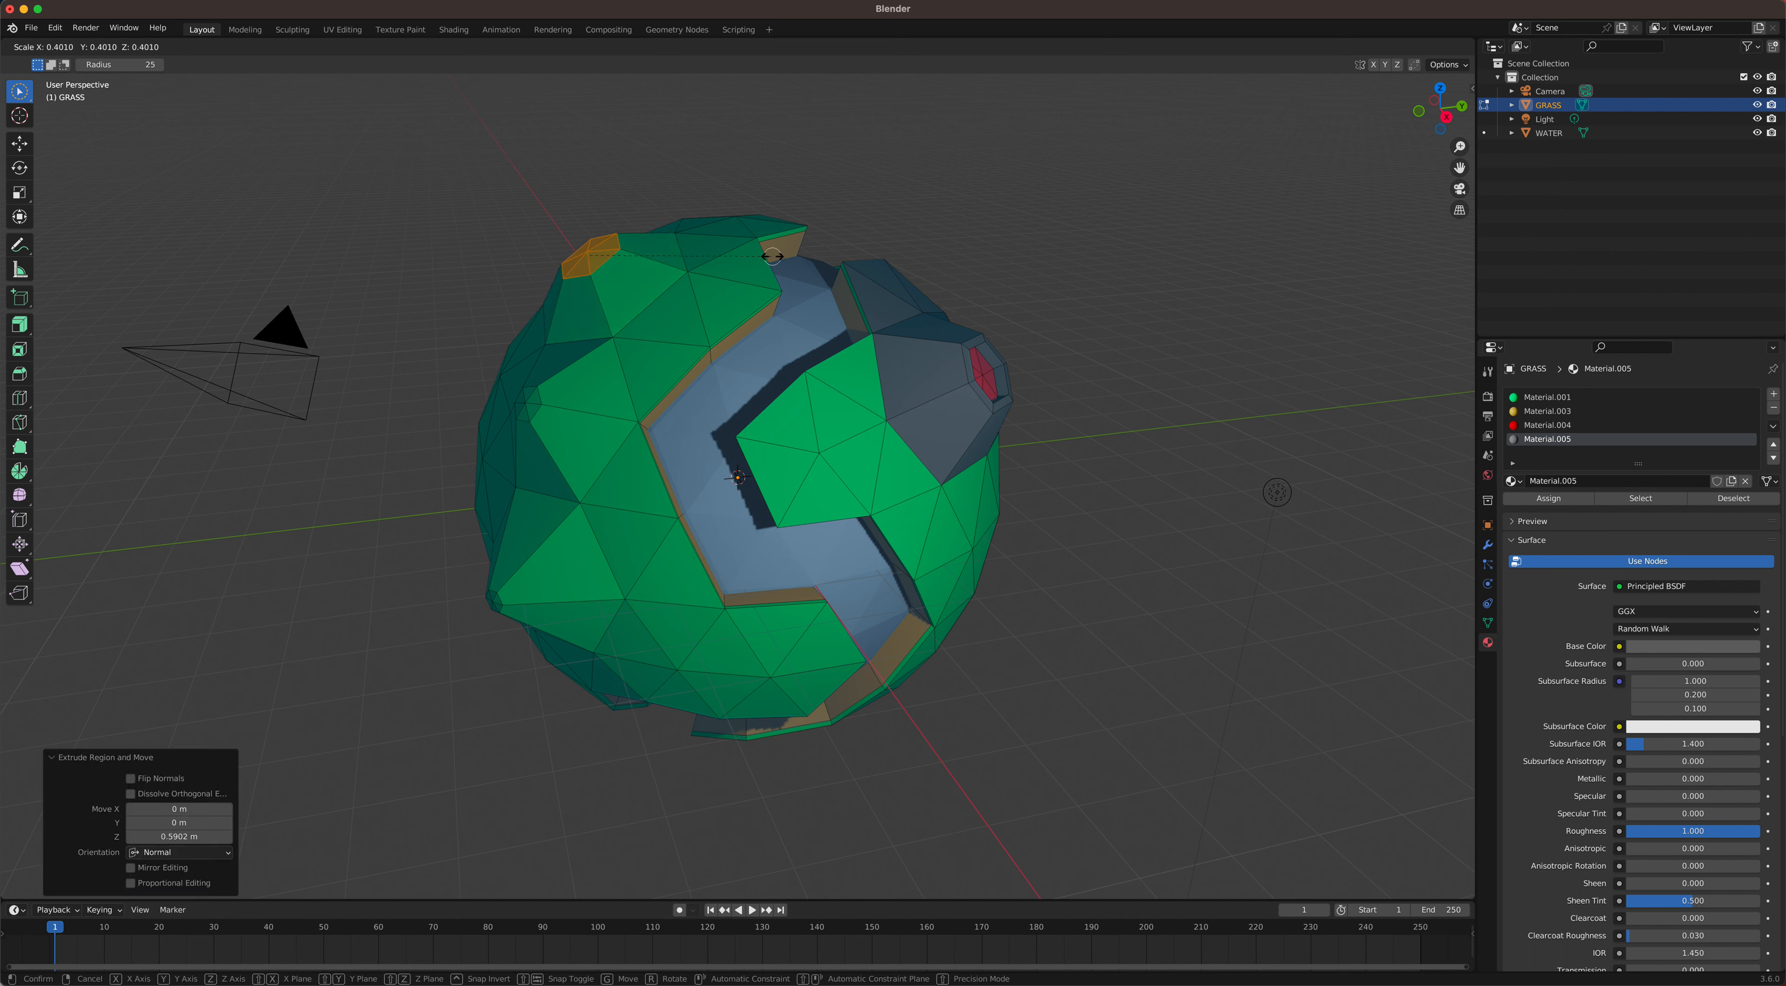
left_click(660, 260)
Step: Select all faces of the three mountains and the grass between and behind them
middle_click_drag(1126, 464, 1093, 452)
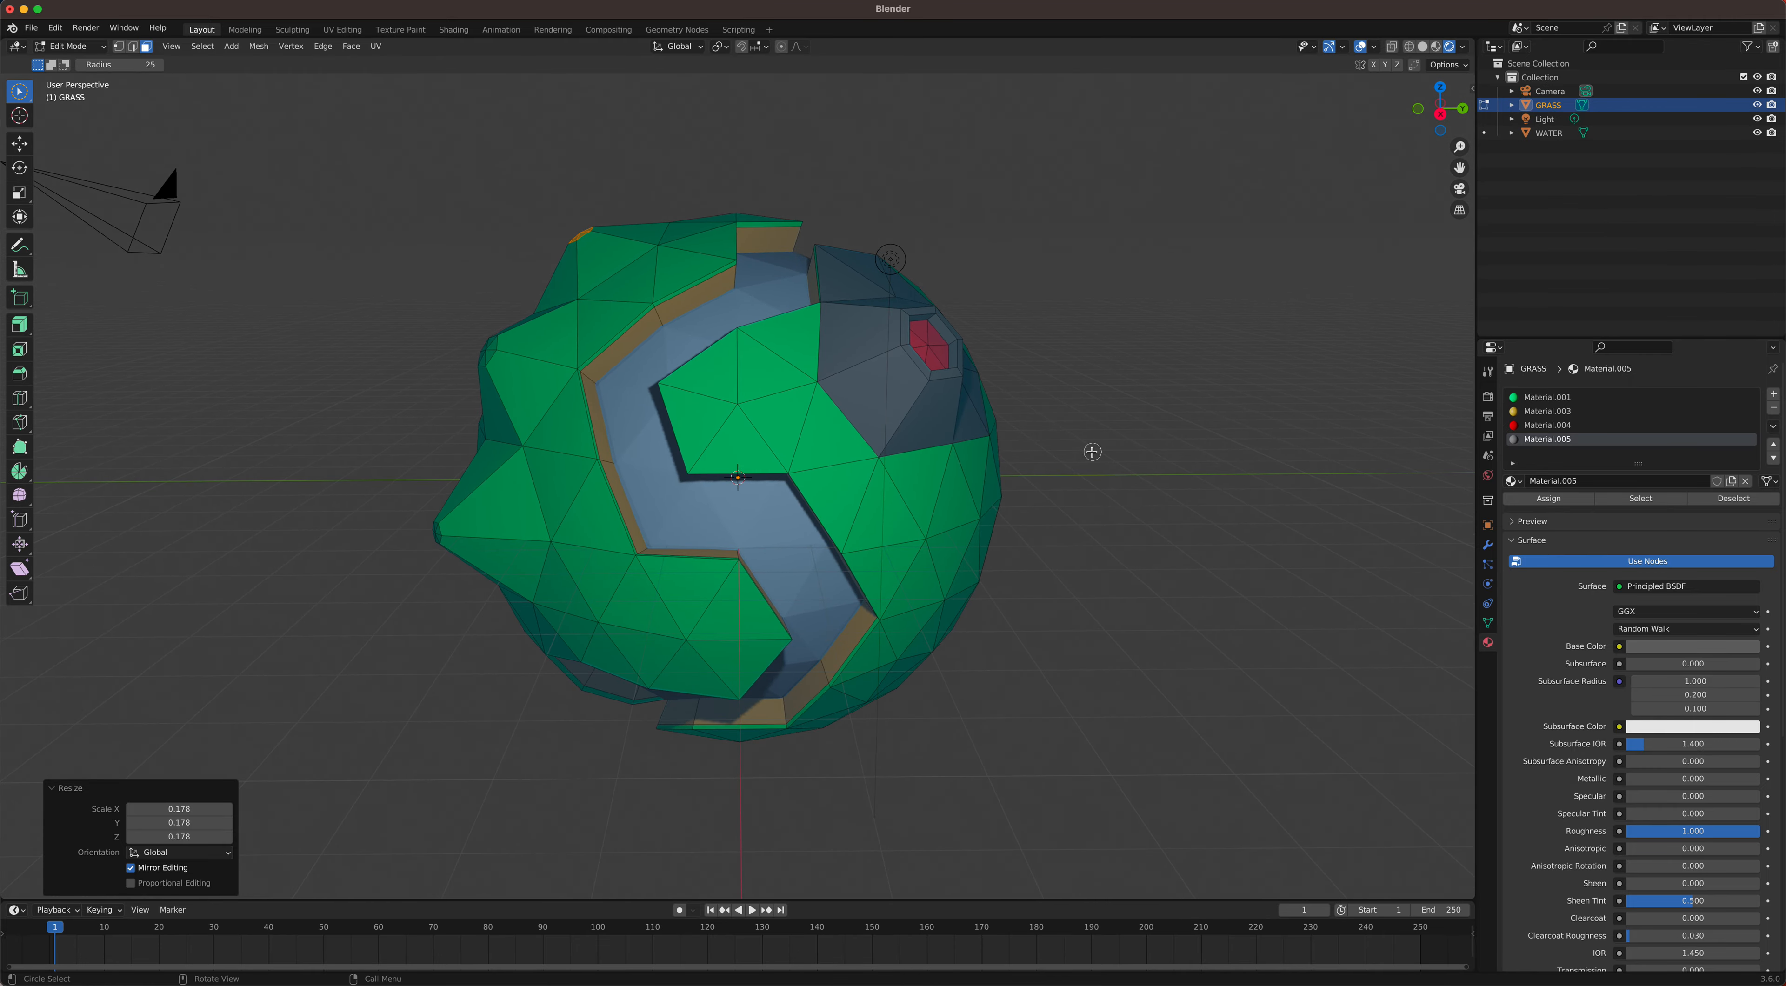
middle_click_drag(844, 452, 896, 453)
left_click_drag(626, 366, 601, 390)
left_click(643, 406, "shift")
middle_click_drag(671, 261, 680, 338)
mouse_move(677, 340)
left_mouse_down("shift")
mouse_move(640, 346)
mouse_move(645, 366)
left_mouse_up("shift")
middle_click_drag(646, 370, 633, 239)
mouse_move(641, 497)
left_mouse_down("shift")
mouse_move(562, 534)
mouse_move(570, 554)
mouse_move(548, 536)
mouse_move(570, 347)
left_mouse_up("shift")
middle_click_drag(570, 347, 634, 315)
mouse_move(652, 316)
left_mouse_down("shift")
mouse_move(598, 418)
mouse_move(613, 298)
left_mouse_up("shift")
middle_click_drag(613, 298, 711, 297)
mouse_move(711, 297)
left_mouse_down("shift")
mouse_move(610, 289)
mouse_move(530, 387)
left_mouse_up("shift")
middle_click_drag(530, 387, 638, 378)
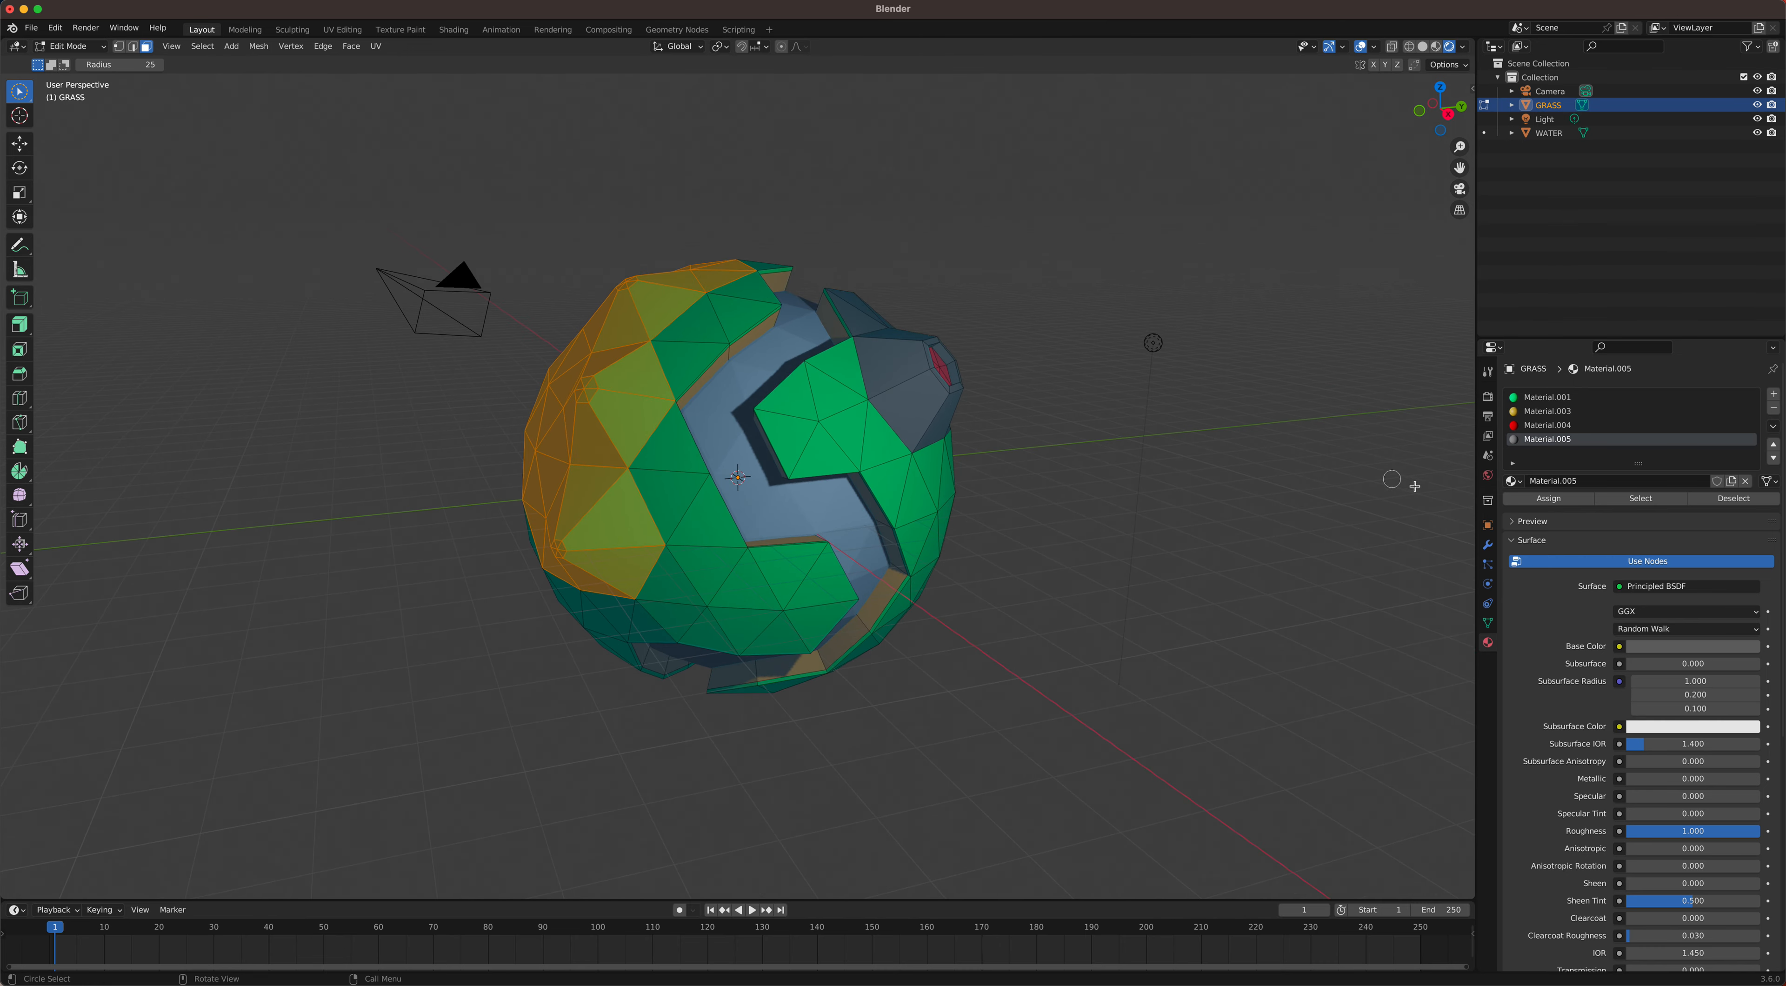
Step: Add a new white material with value 1.000, specular 0.000 and roughness 1.000, assign it to the mountain faces and clear the selection
left_click(1774, 393)
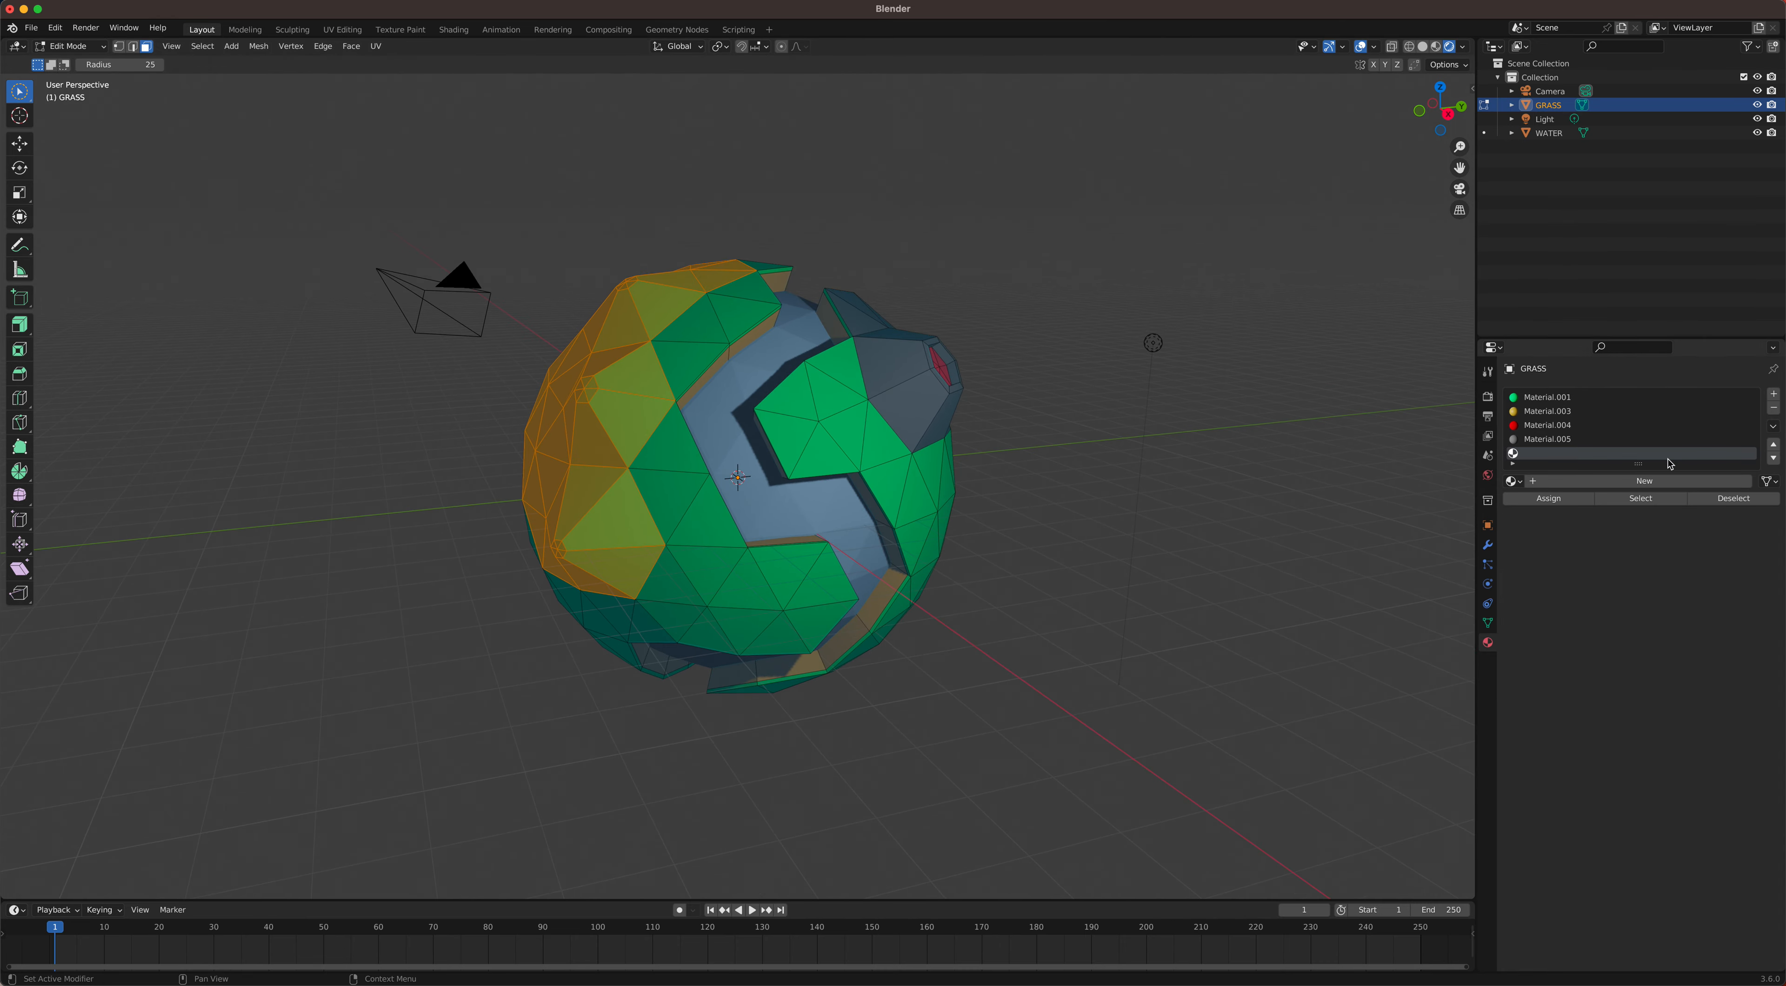
left_click(1641, 481)
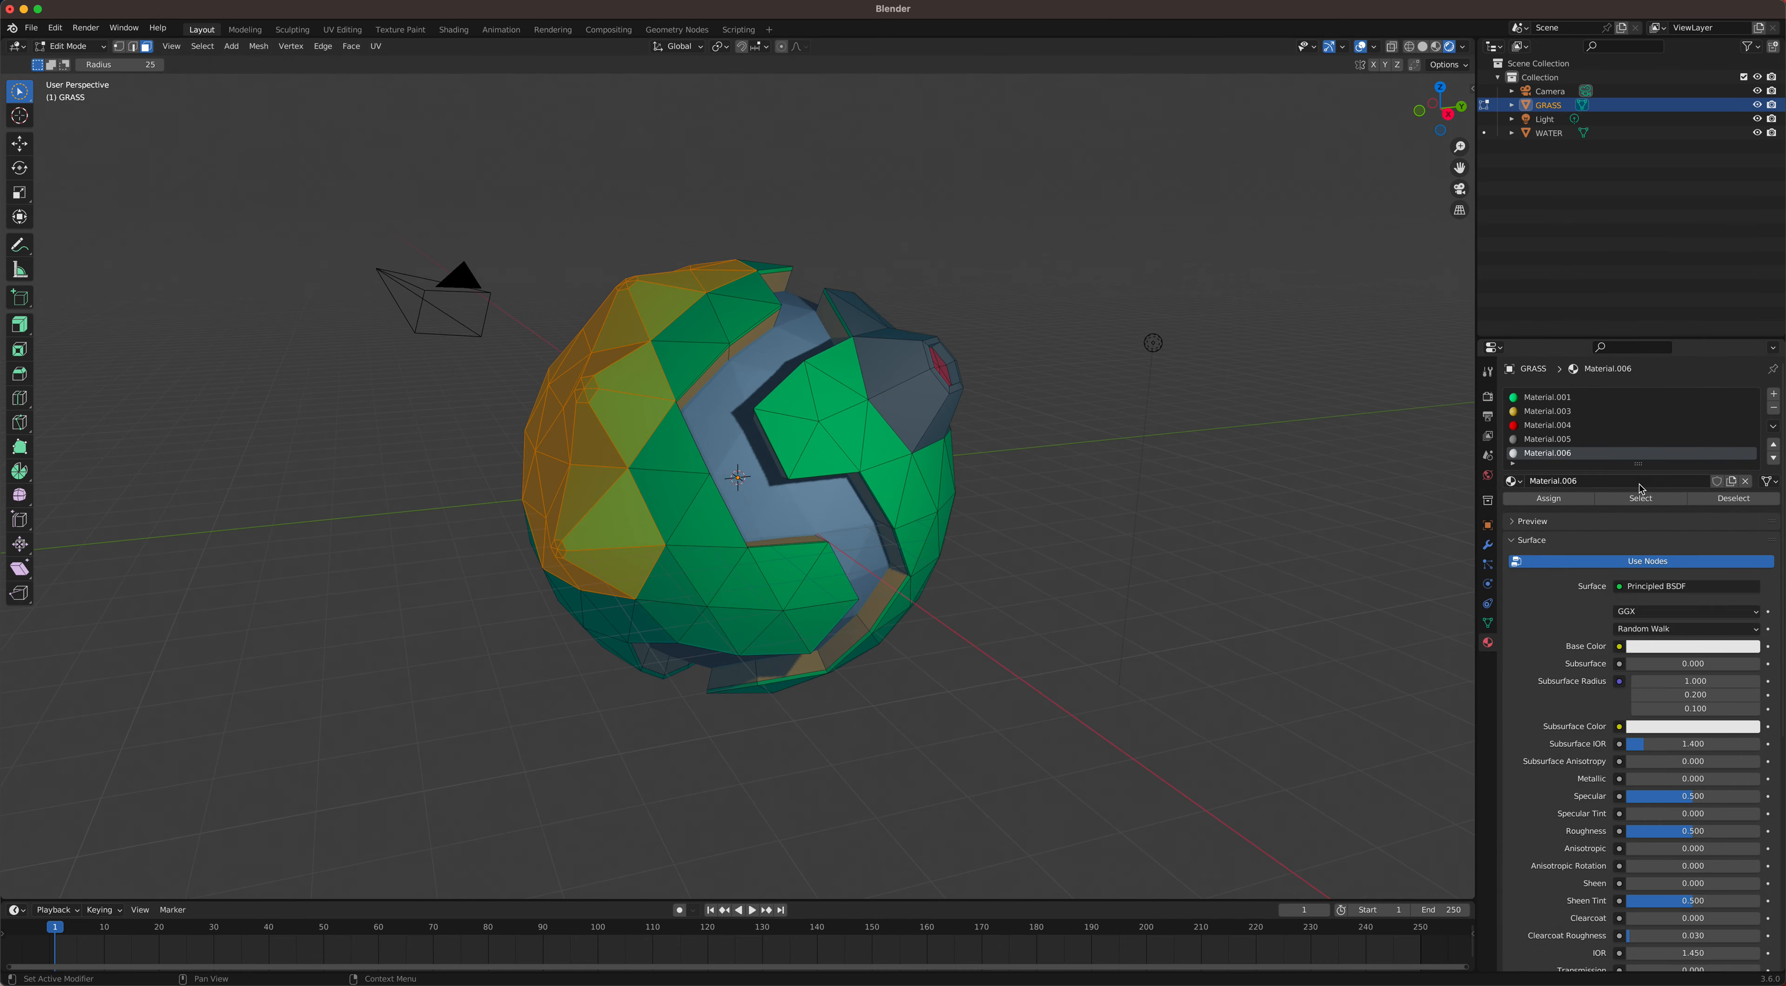
left_click(1700, 650)
left_click_drag(1749, 457, 1750, 447)
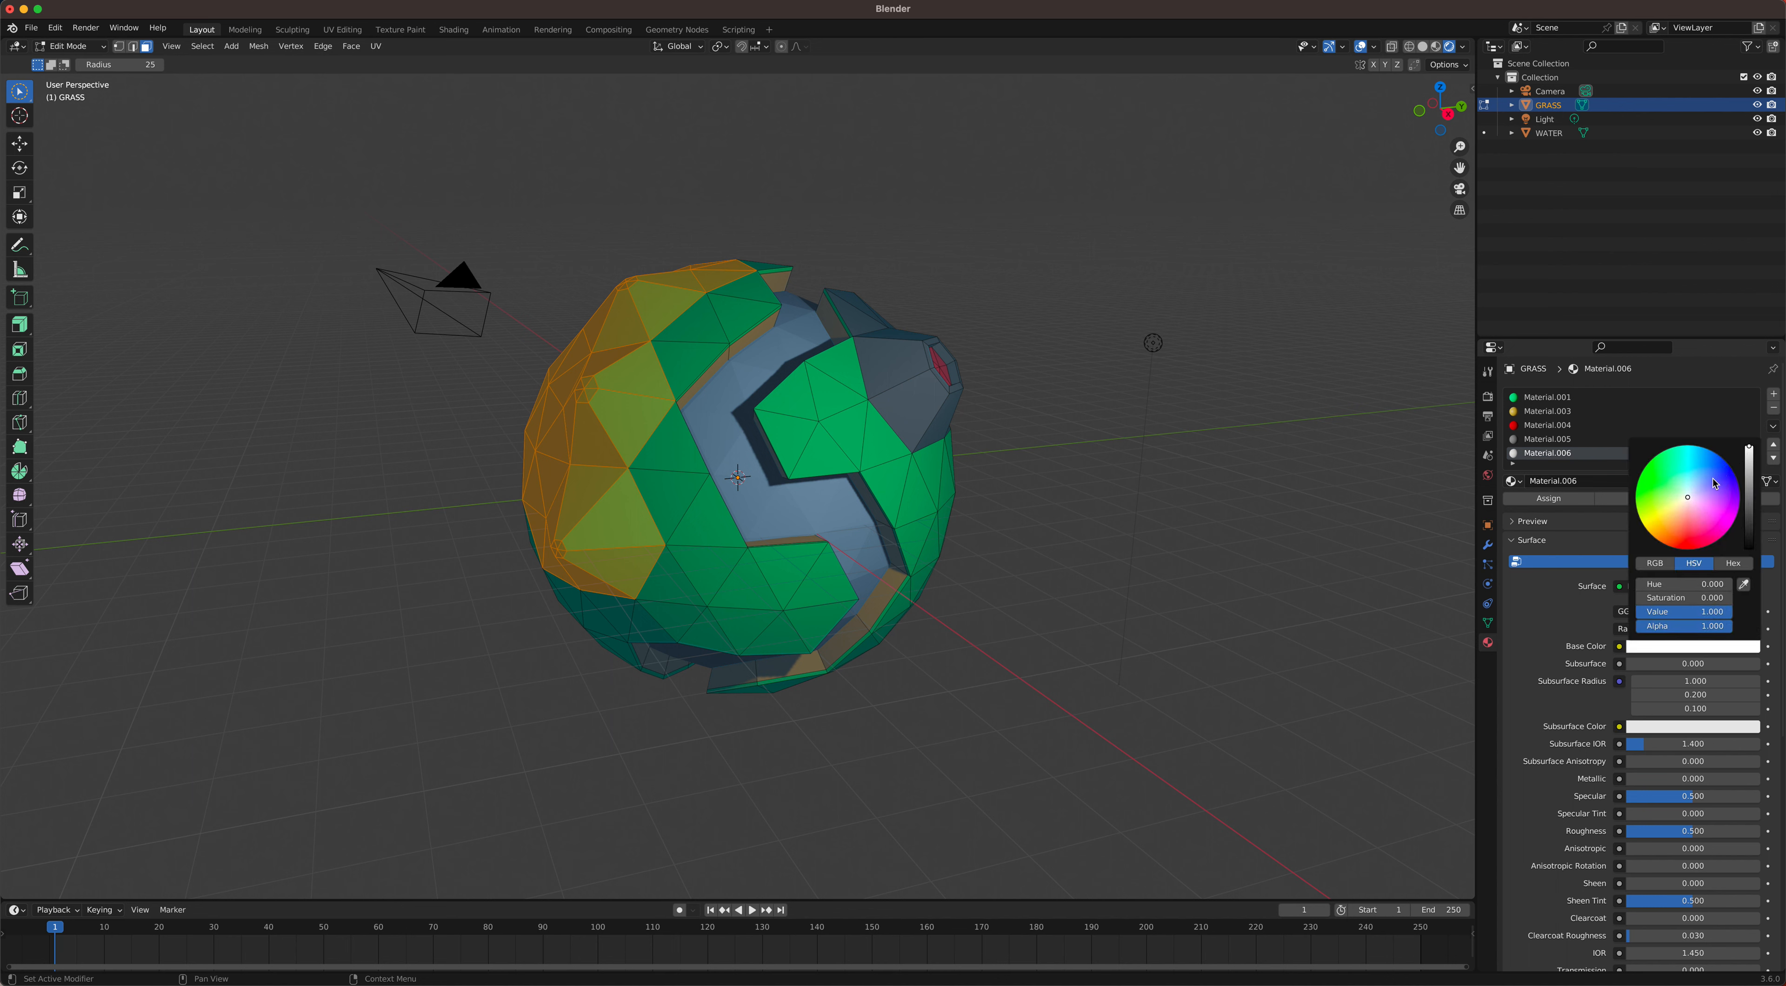
left_click_drag(1689, 832, 1629, 796)
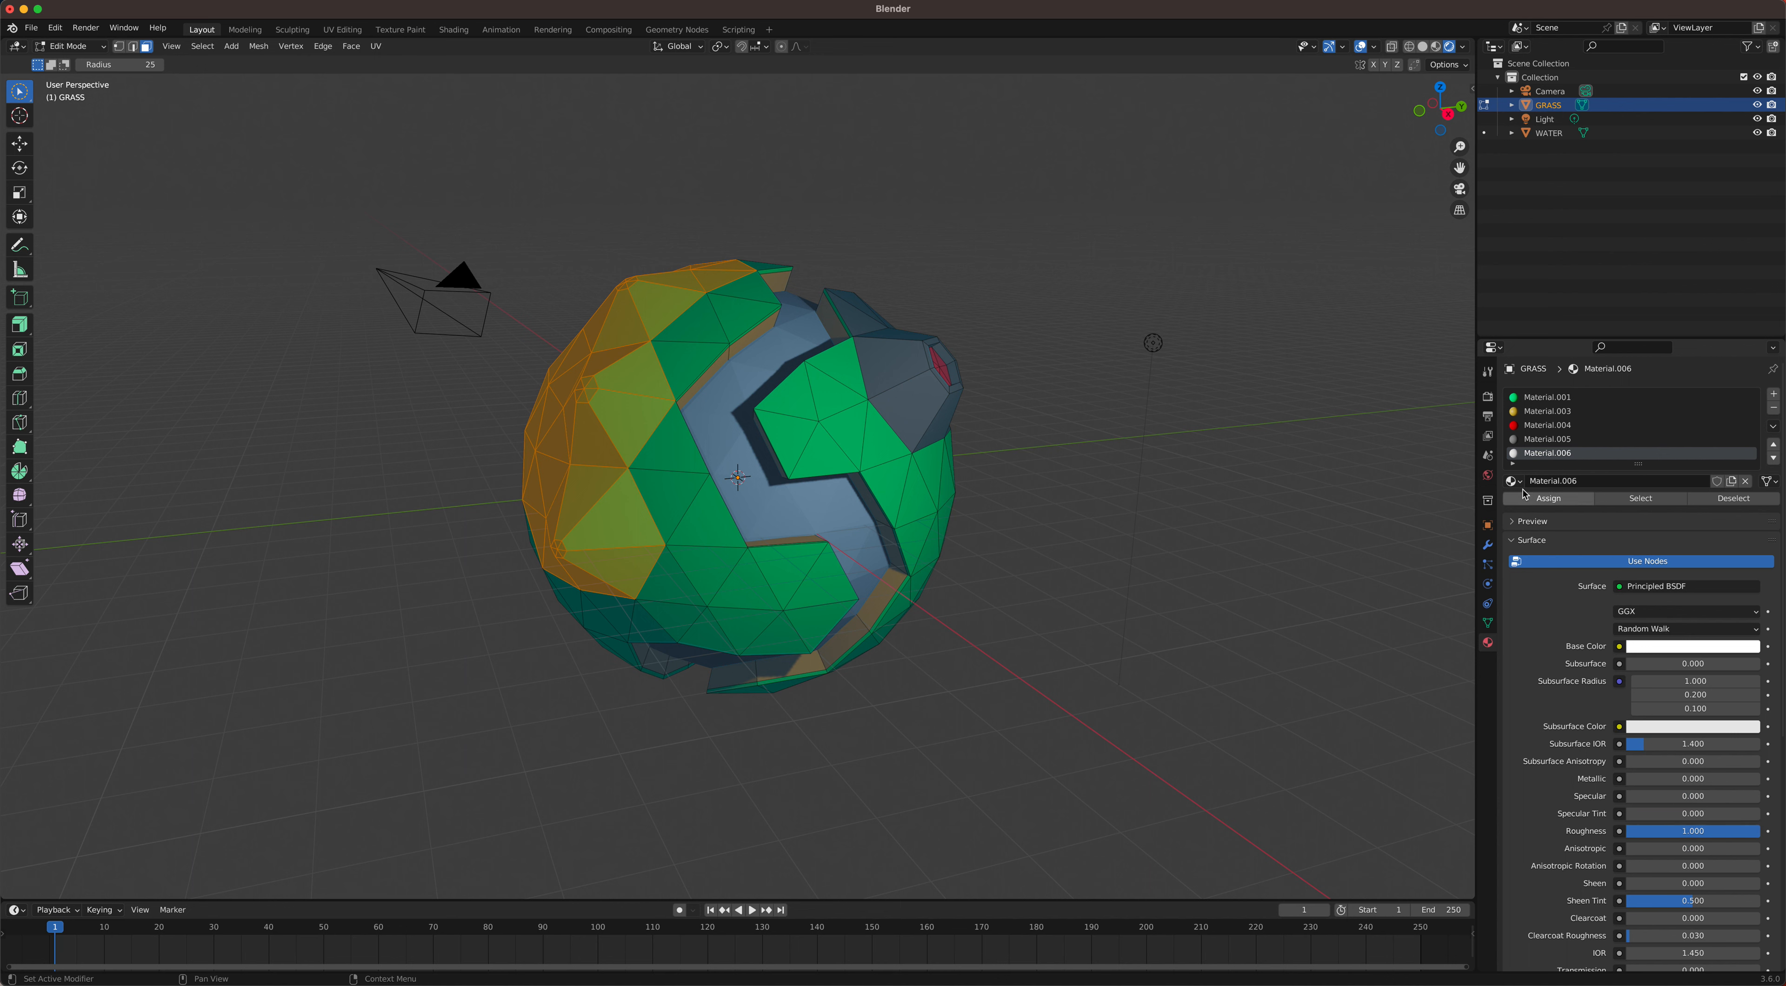
left_click(1545, 500)
left_click(1034, 420)
Step: Select a large patch of grass faces below the volcano on the side of the planet away from the mountains
middle_click_drag(1035, 420, 961, 469)
scroll(961, 469, "up", 2)
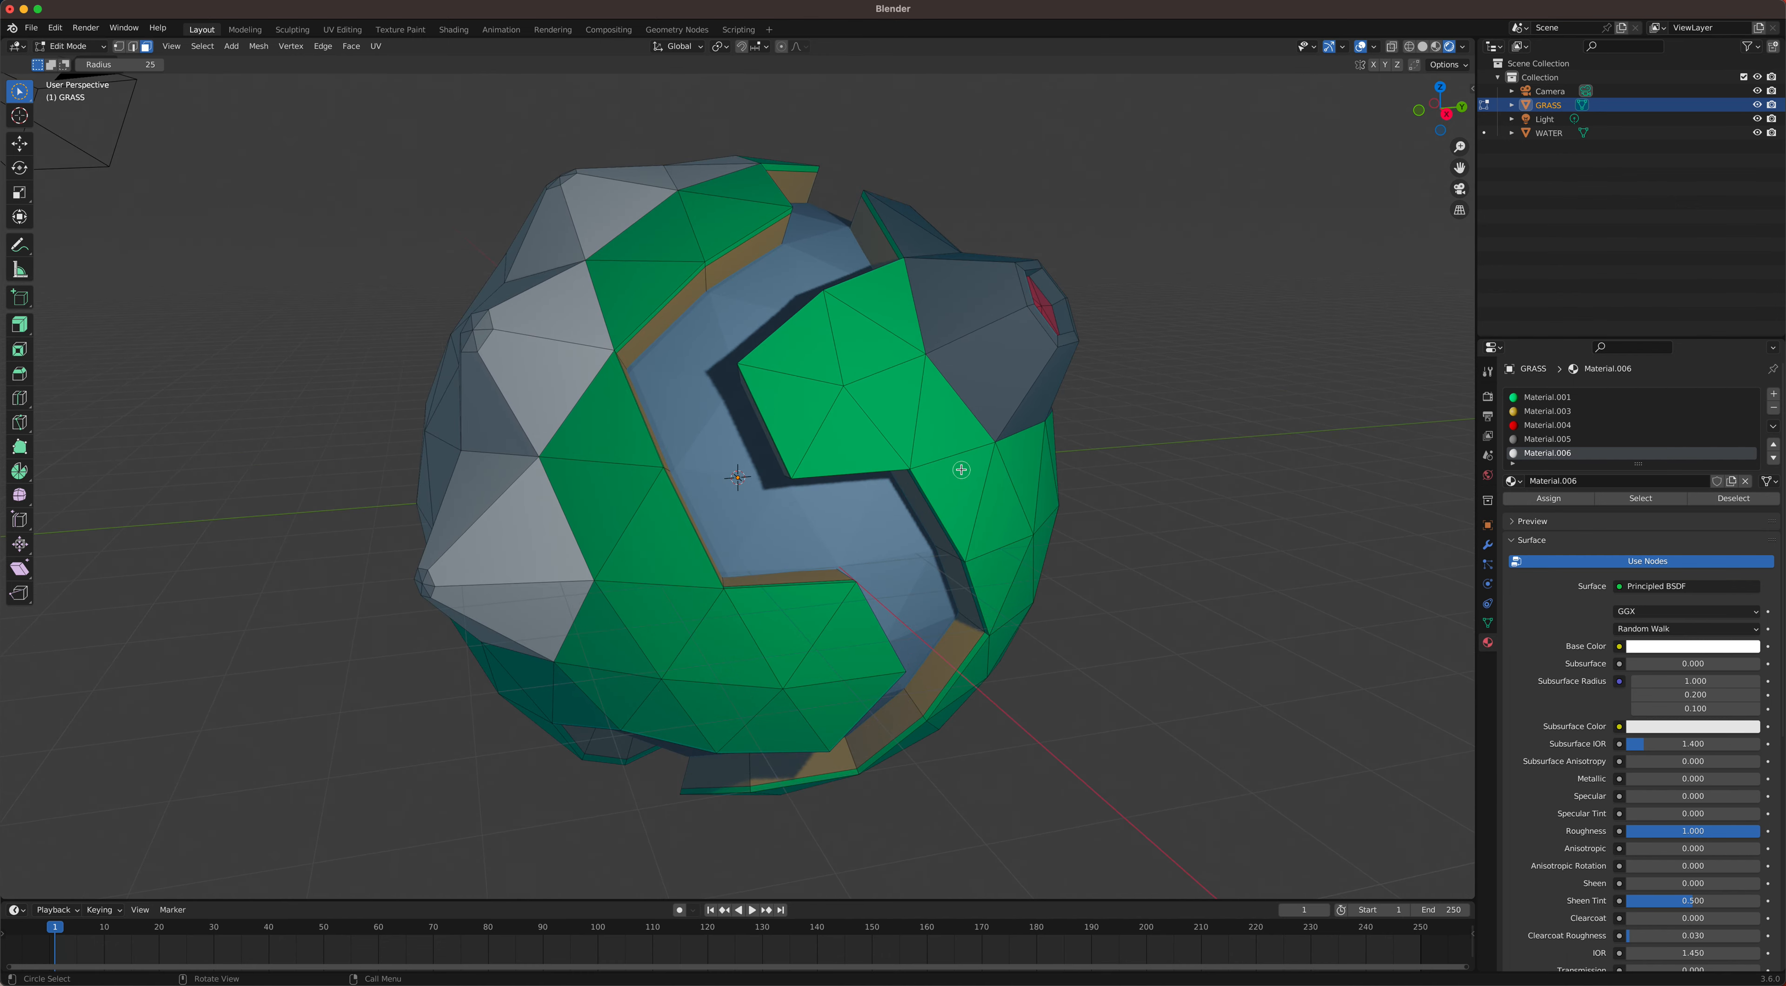
scroll(851, 487, "down", 1)
mouse_move(850, 487)
middle_mouse_down()
mouse_move(857, 455)
mouse_move(795, 469)
mouse_move(878, 479)
middle_mouse_up()
mouse_move(878, 478)
left_mouse_down()
mouse_move(896, 473)
mouse_move(936, 516)
mouse_move(963, 409)
mouse_move(936, 524)
mouse_move(853, 482)
mouse_move(895, 589)
mouse_move(950, 595)
left_mouse_up()
right_click(922, 565)
middle_click_drag(962, 527, 926, 594)
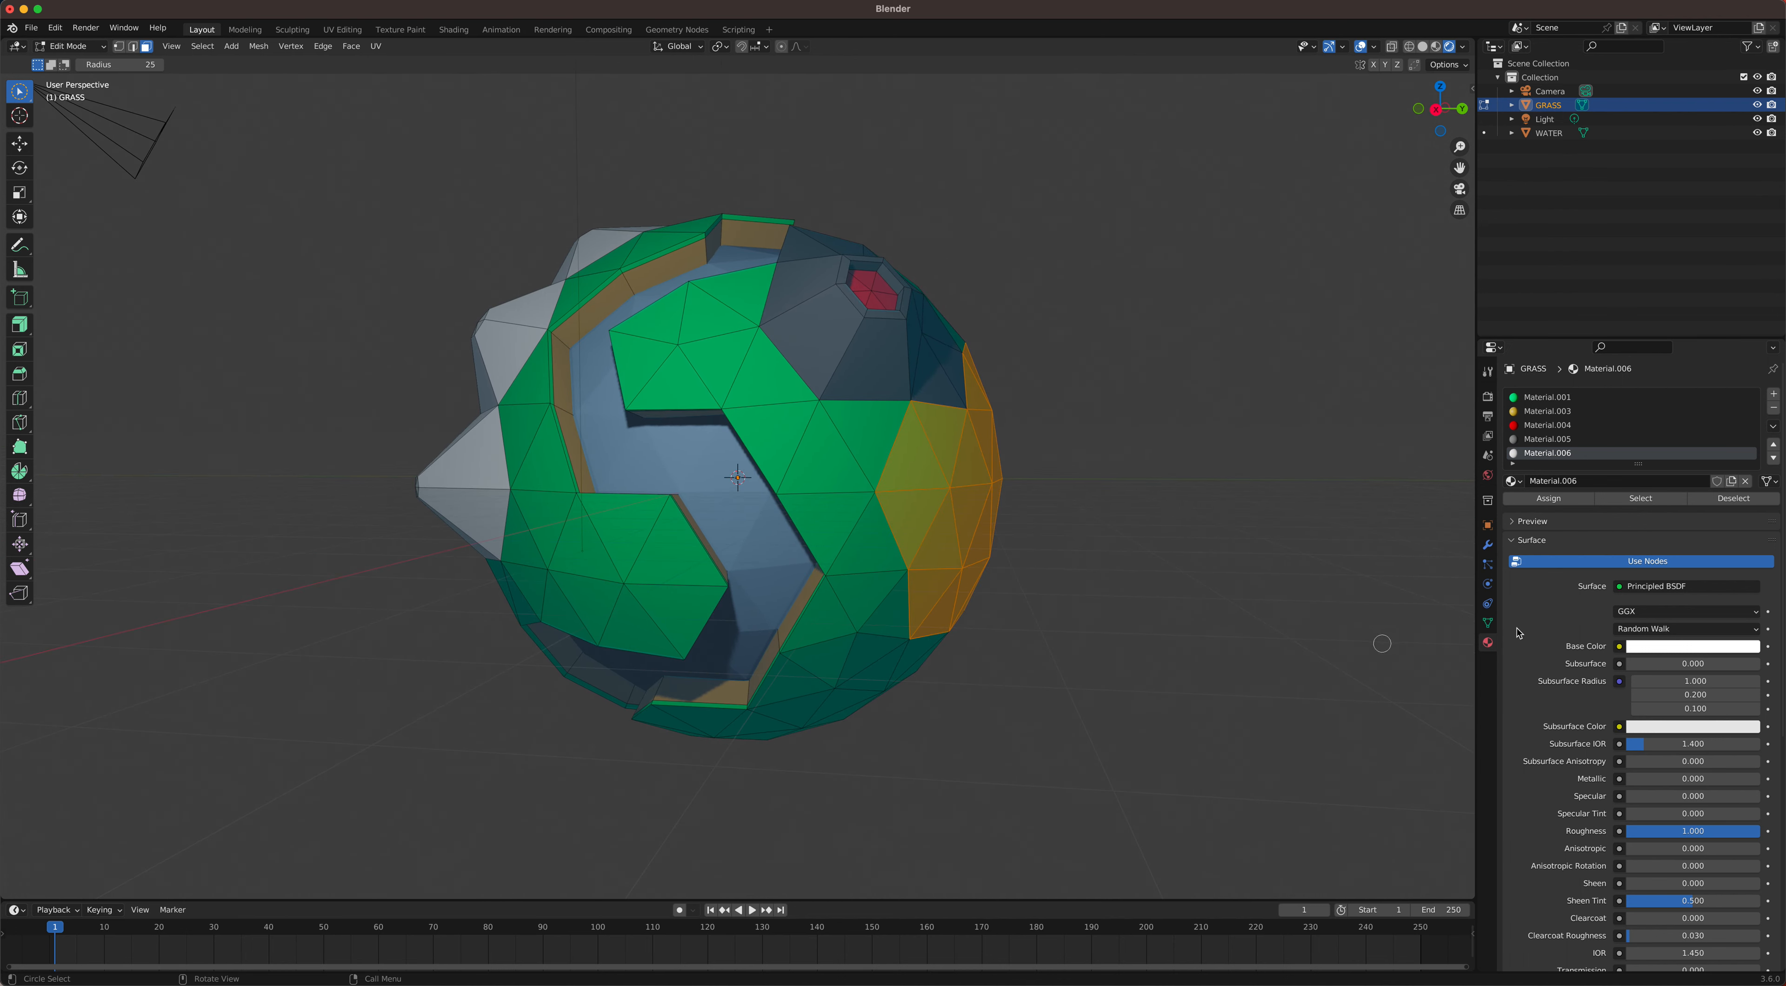
Step: Add a new material with a pale yellow base colour for the selected patch below the volcano
left_click(1566, 500)
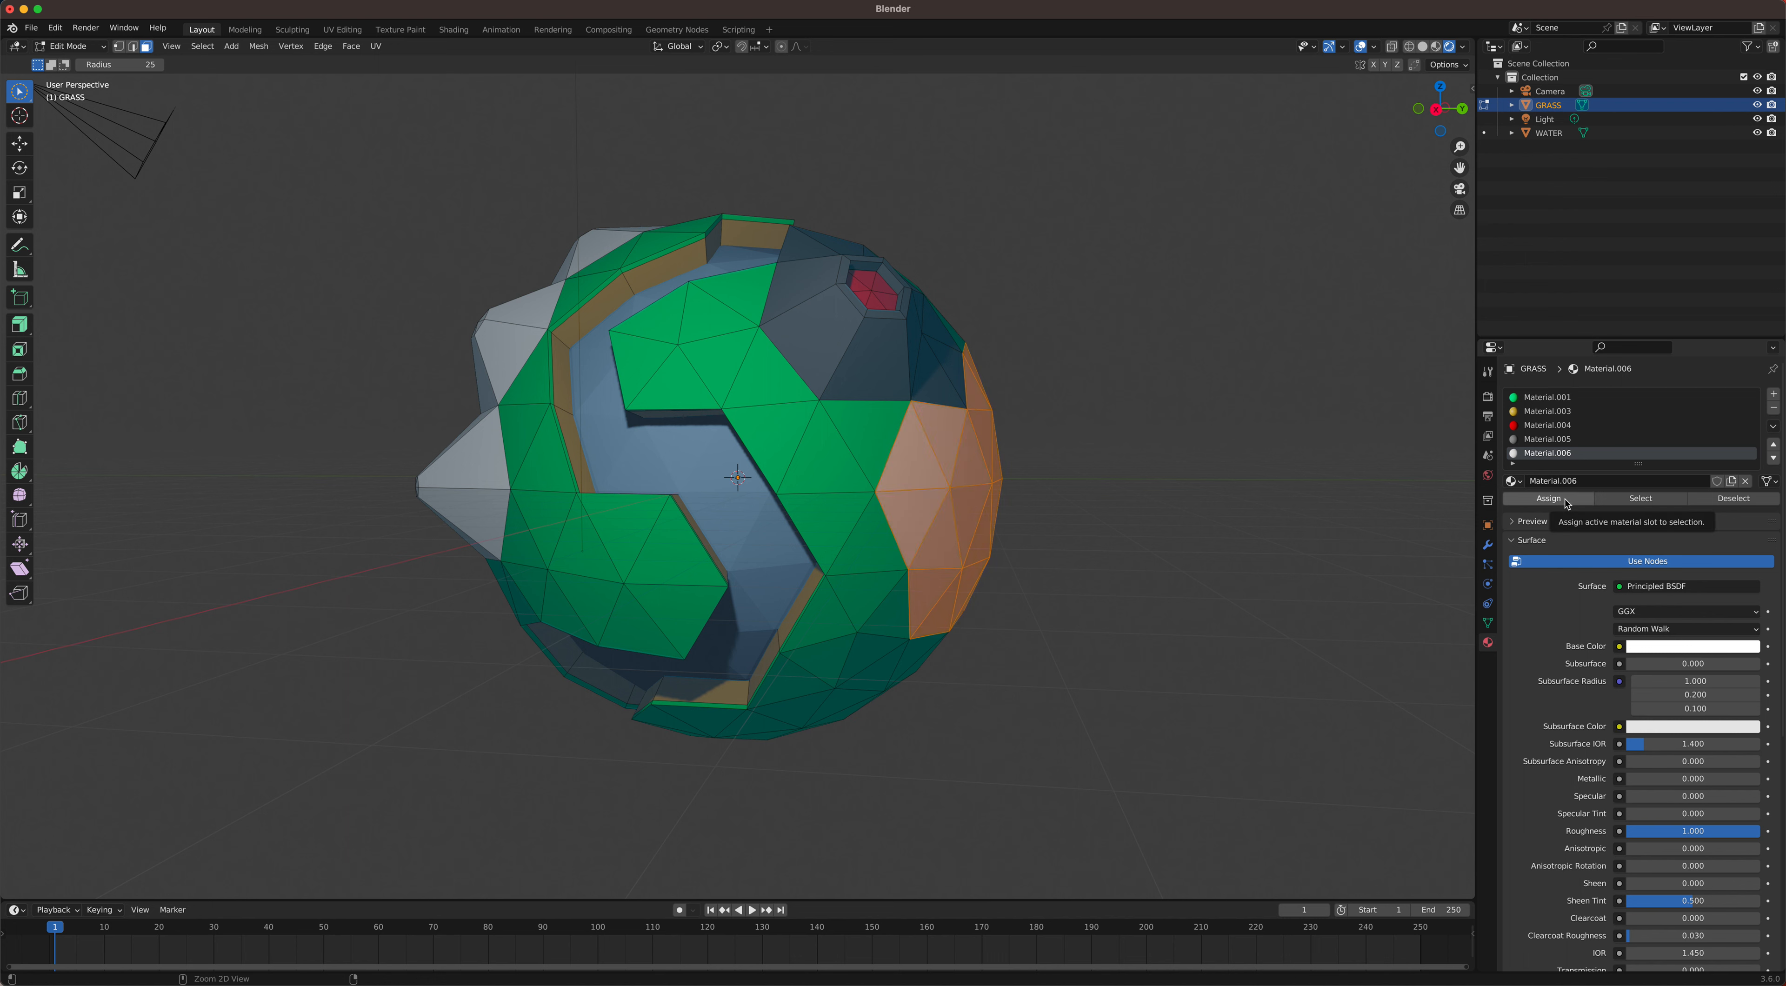
key("super+z")
left_click(1770, 395)
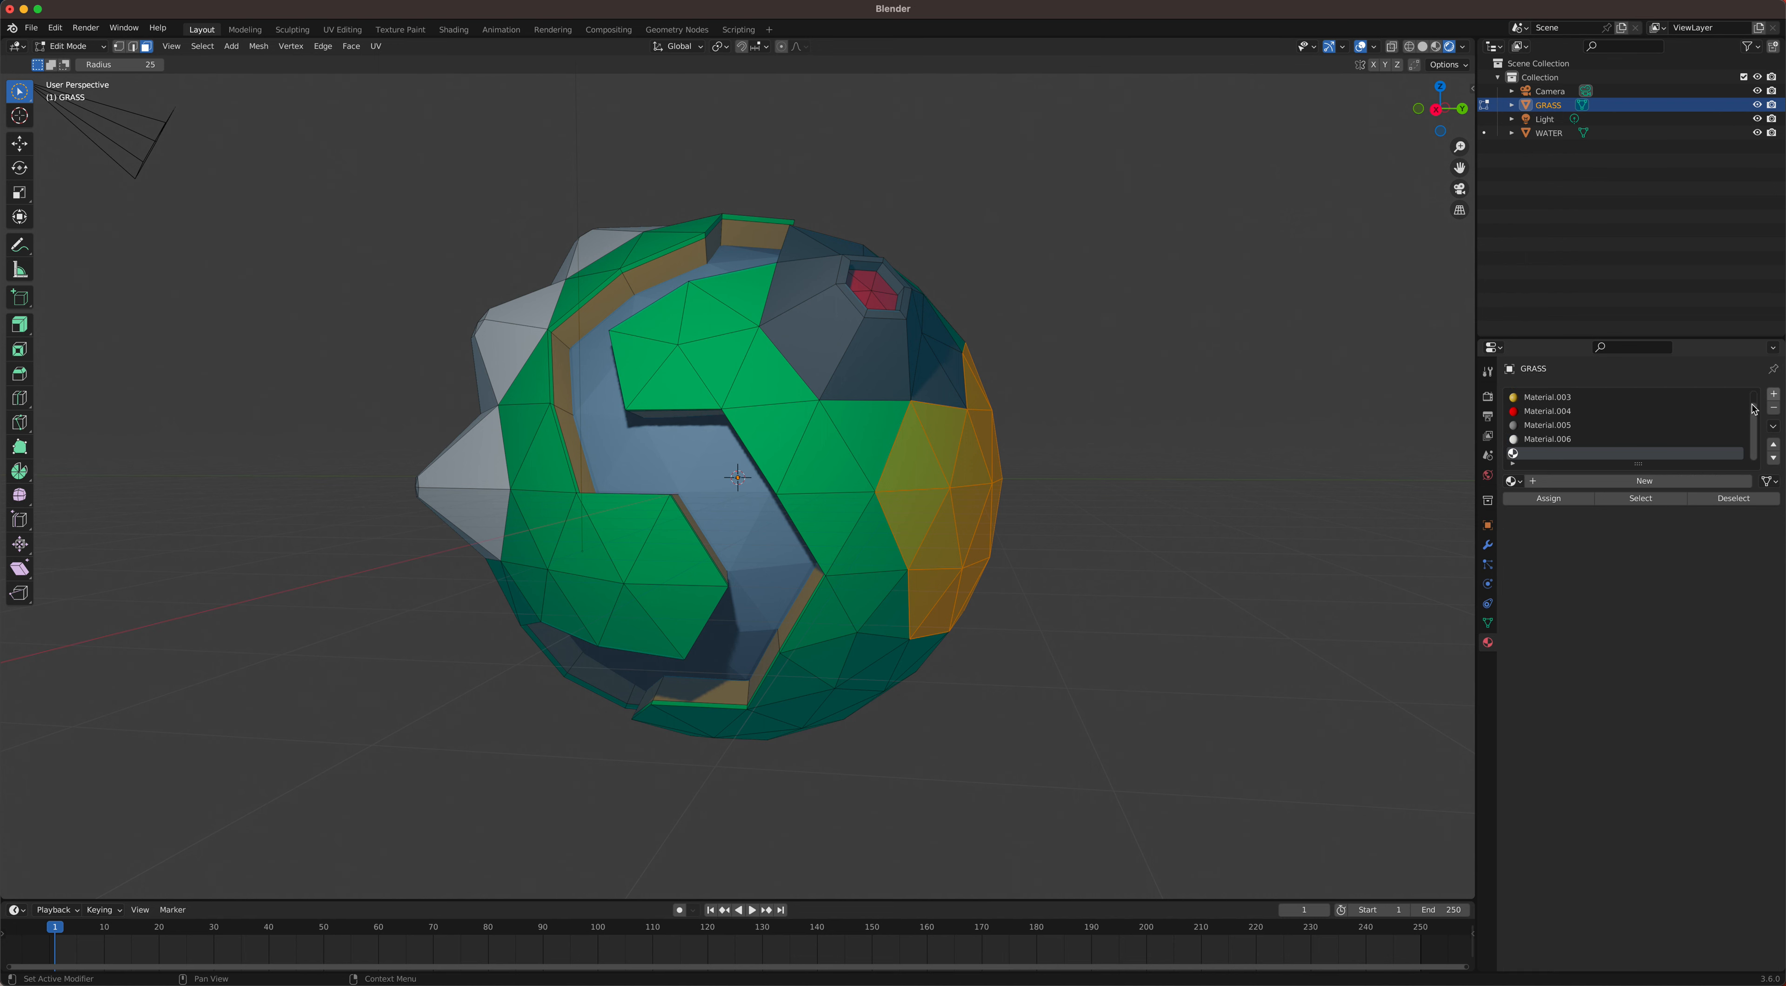
left_click(1565, 481)
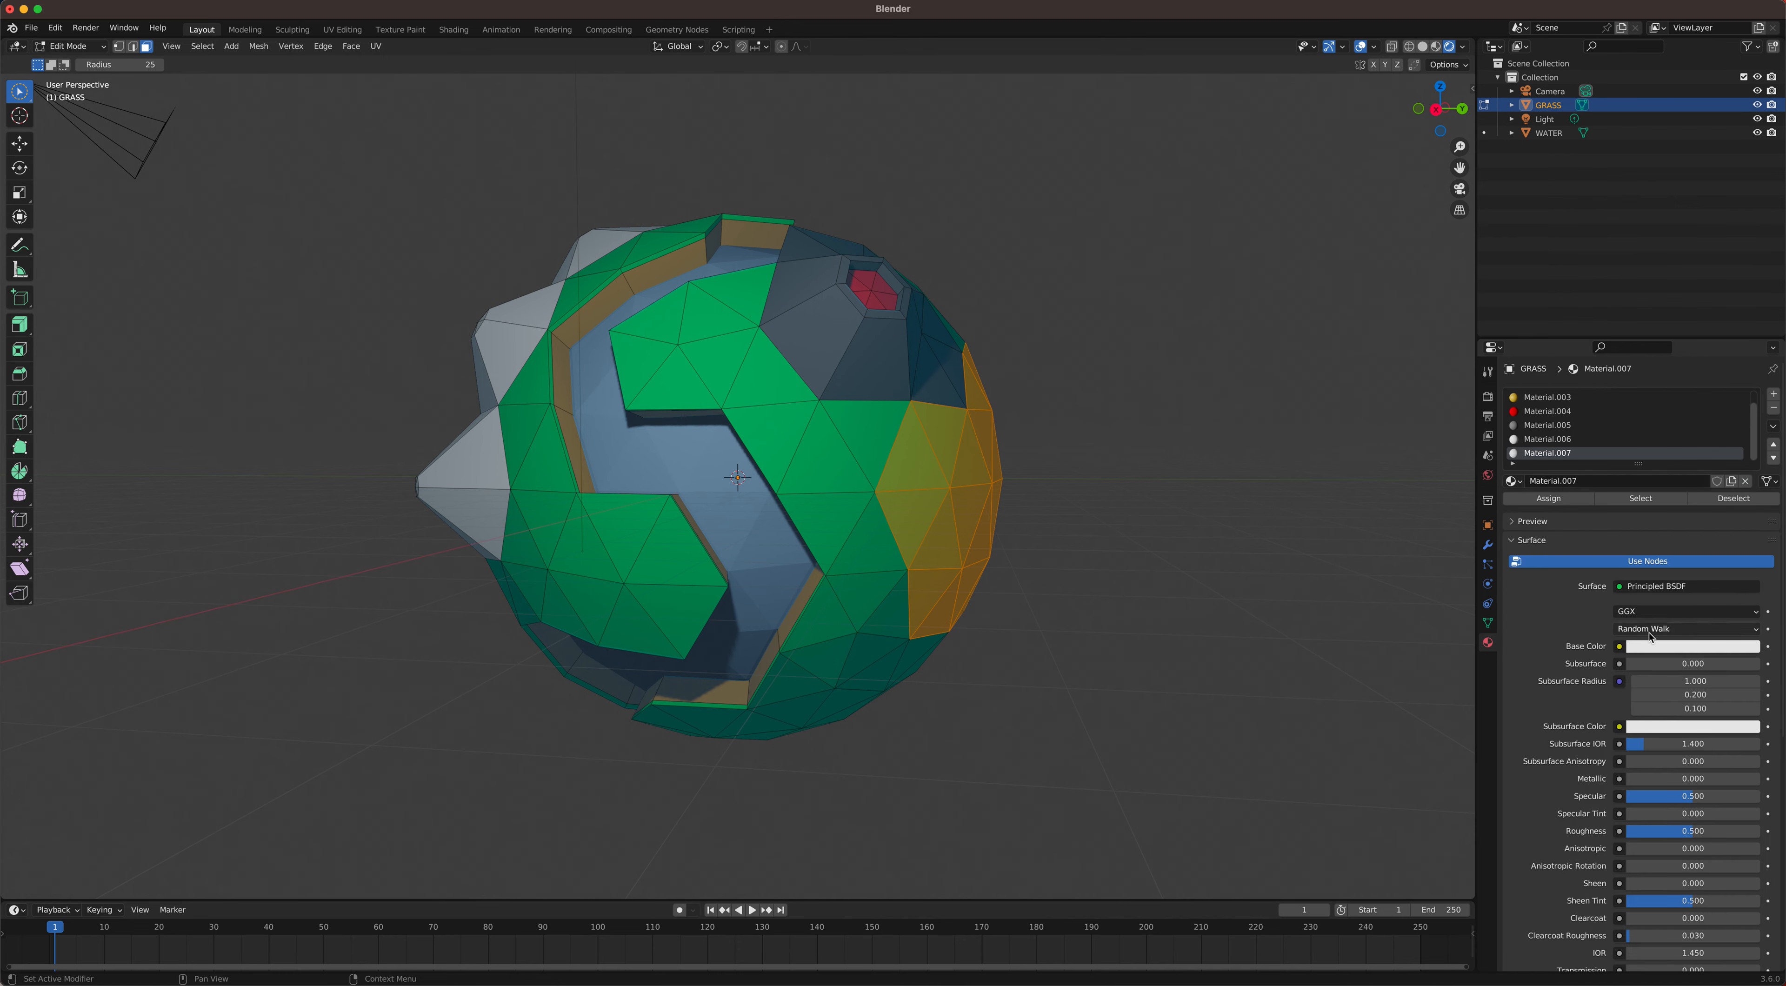
left_click(1706, 646)
left_click_drag(1662, 521, 1670, 517)
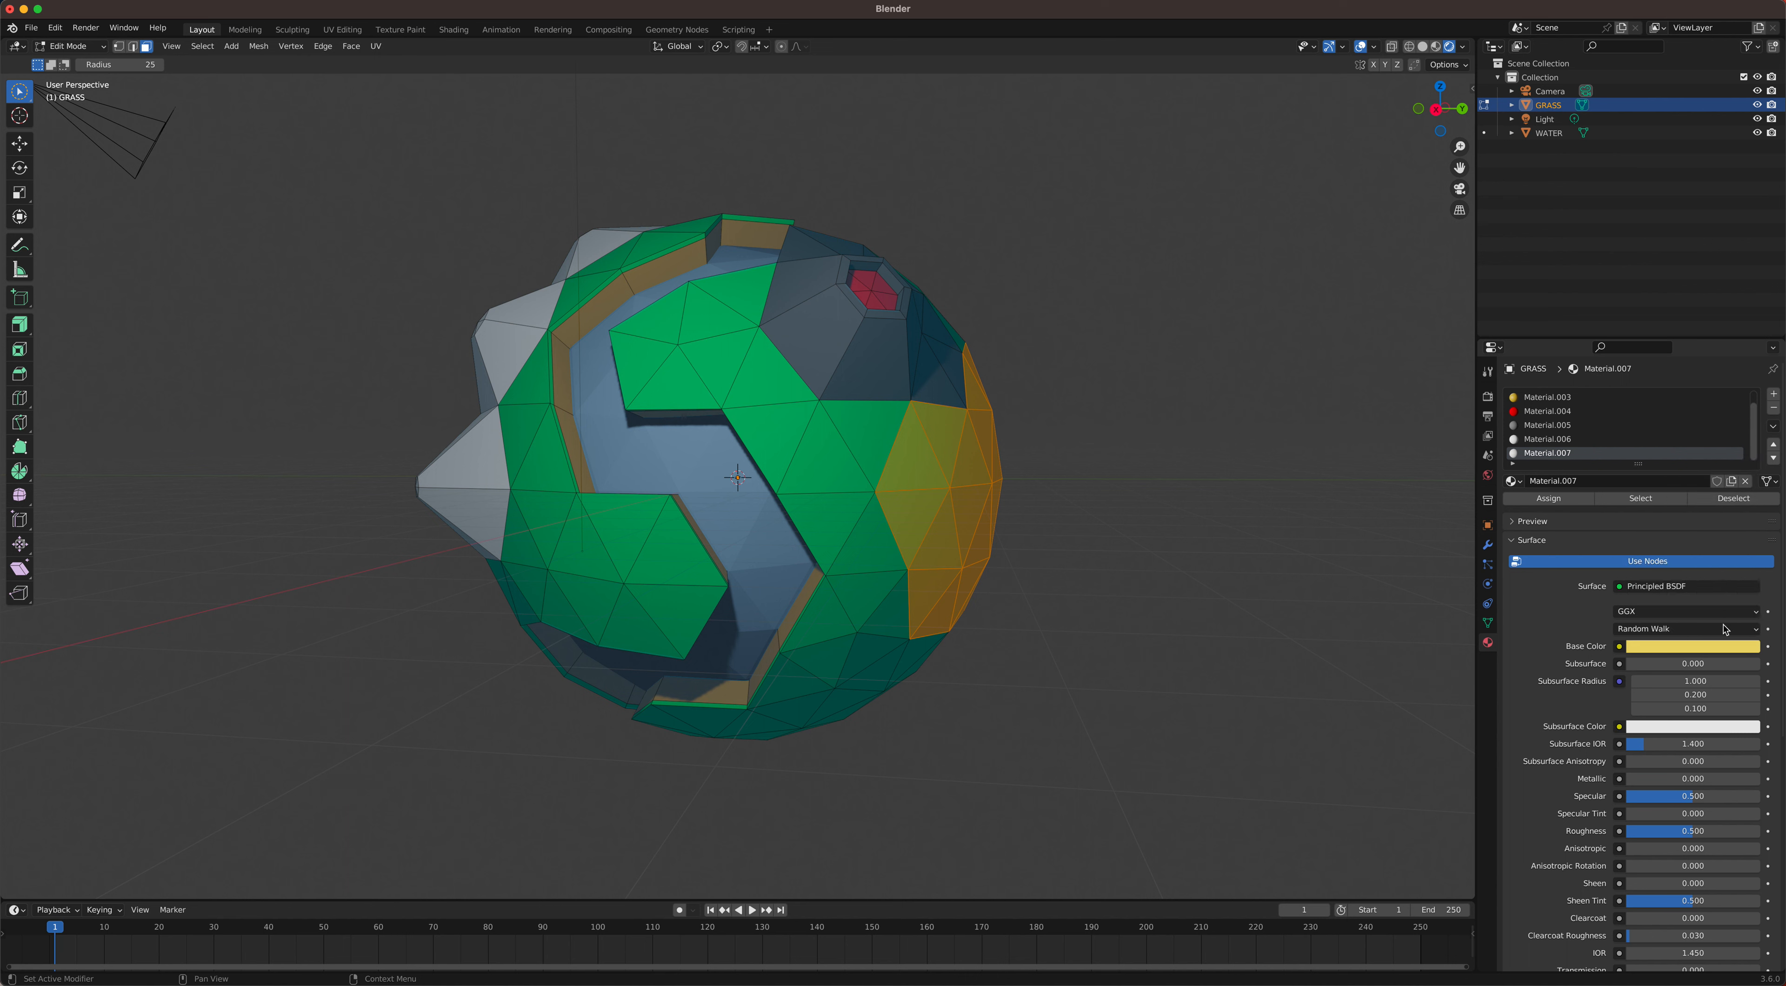
Step: Darken the pale yellow material's base colour to a value of 0.517, assign it to the selected patch and clear the selection
left_click(1719, 646)
left_click(1750, 477)
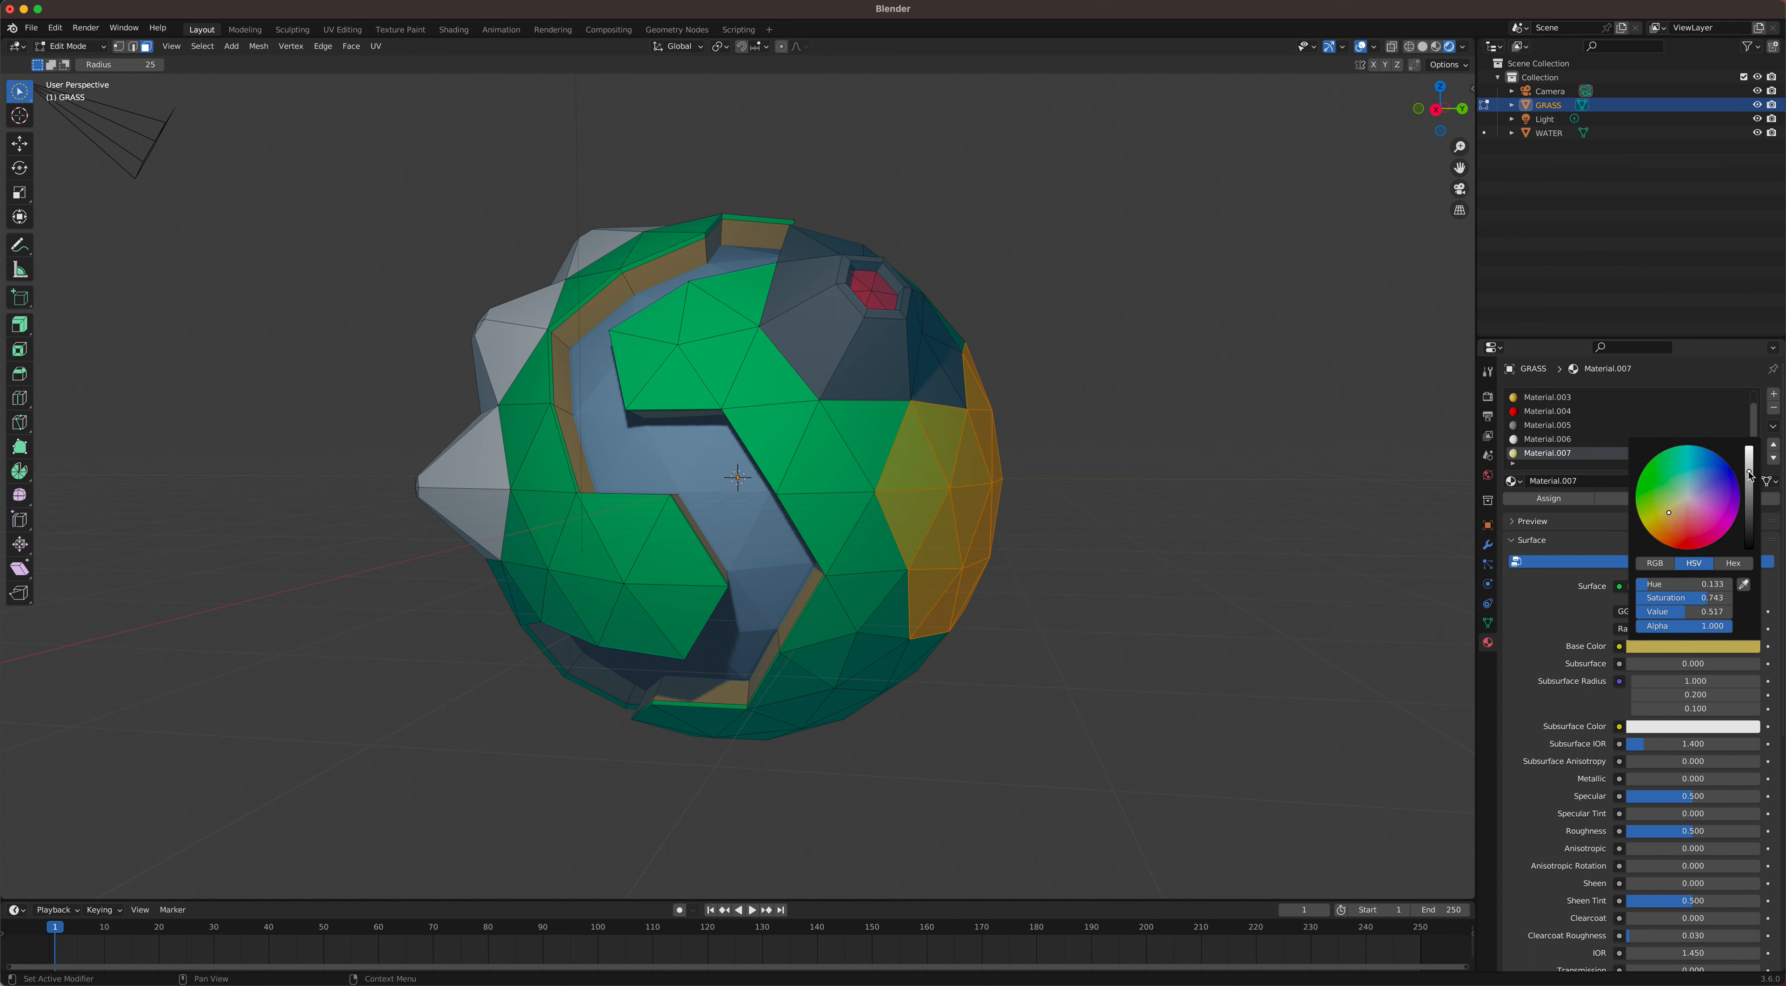
left_click(1534, 498)
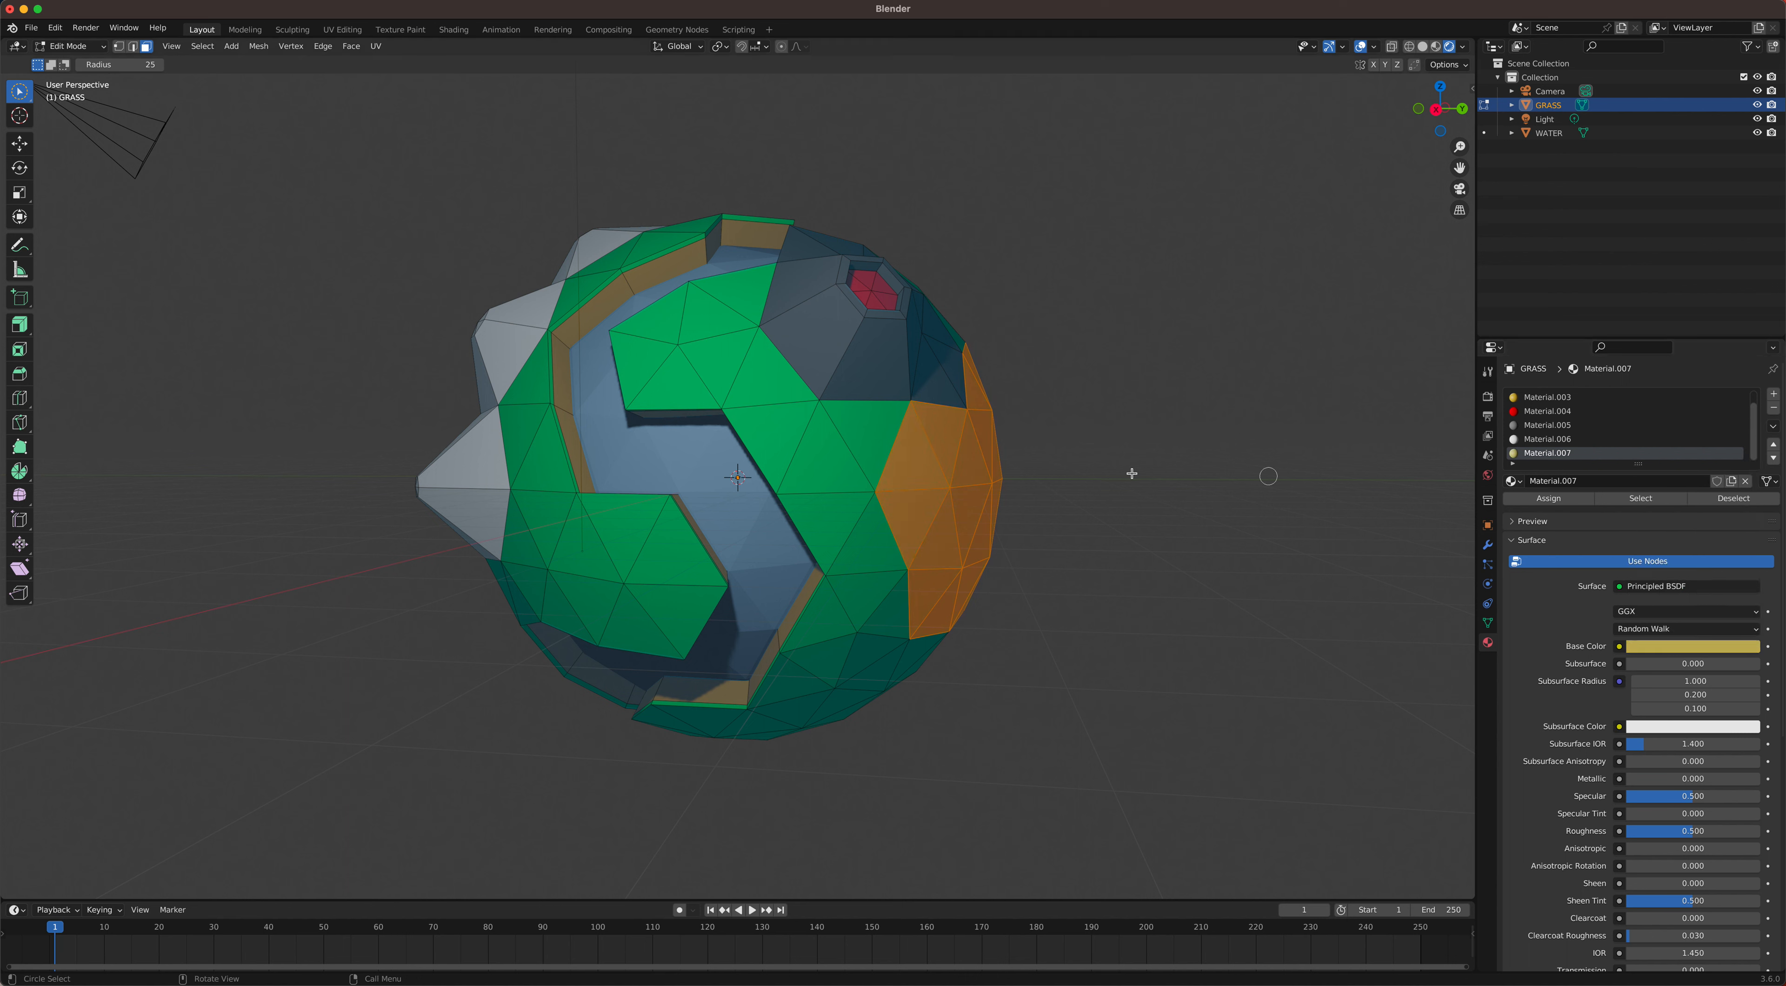
left_click(1128, 479)
Step: Examine the coloured planet's river, mountains, volcano and sand area up close and from slightly different angles
mouse_move(1001, 471)
middle_mouse_down()
mouse_move(957, 471)
mouse_move(1020, 483)
middle_mouse_up()
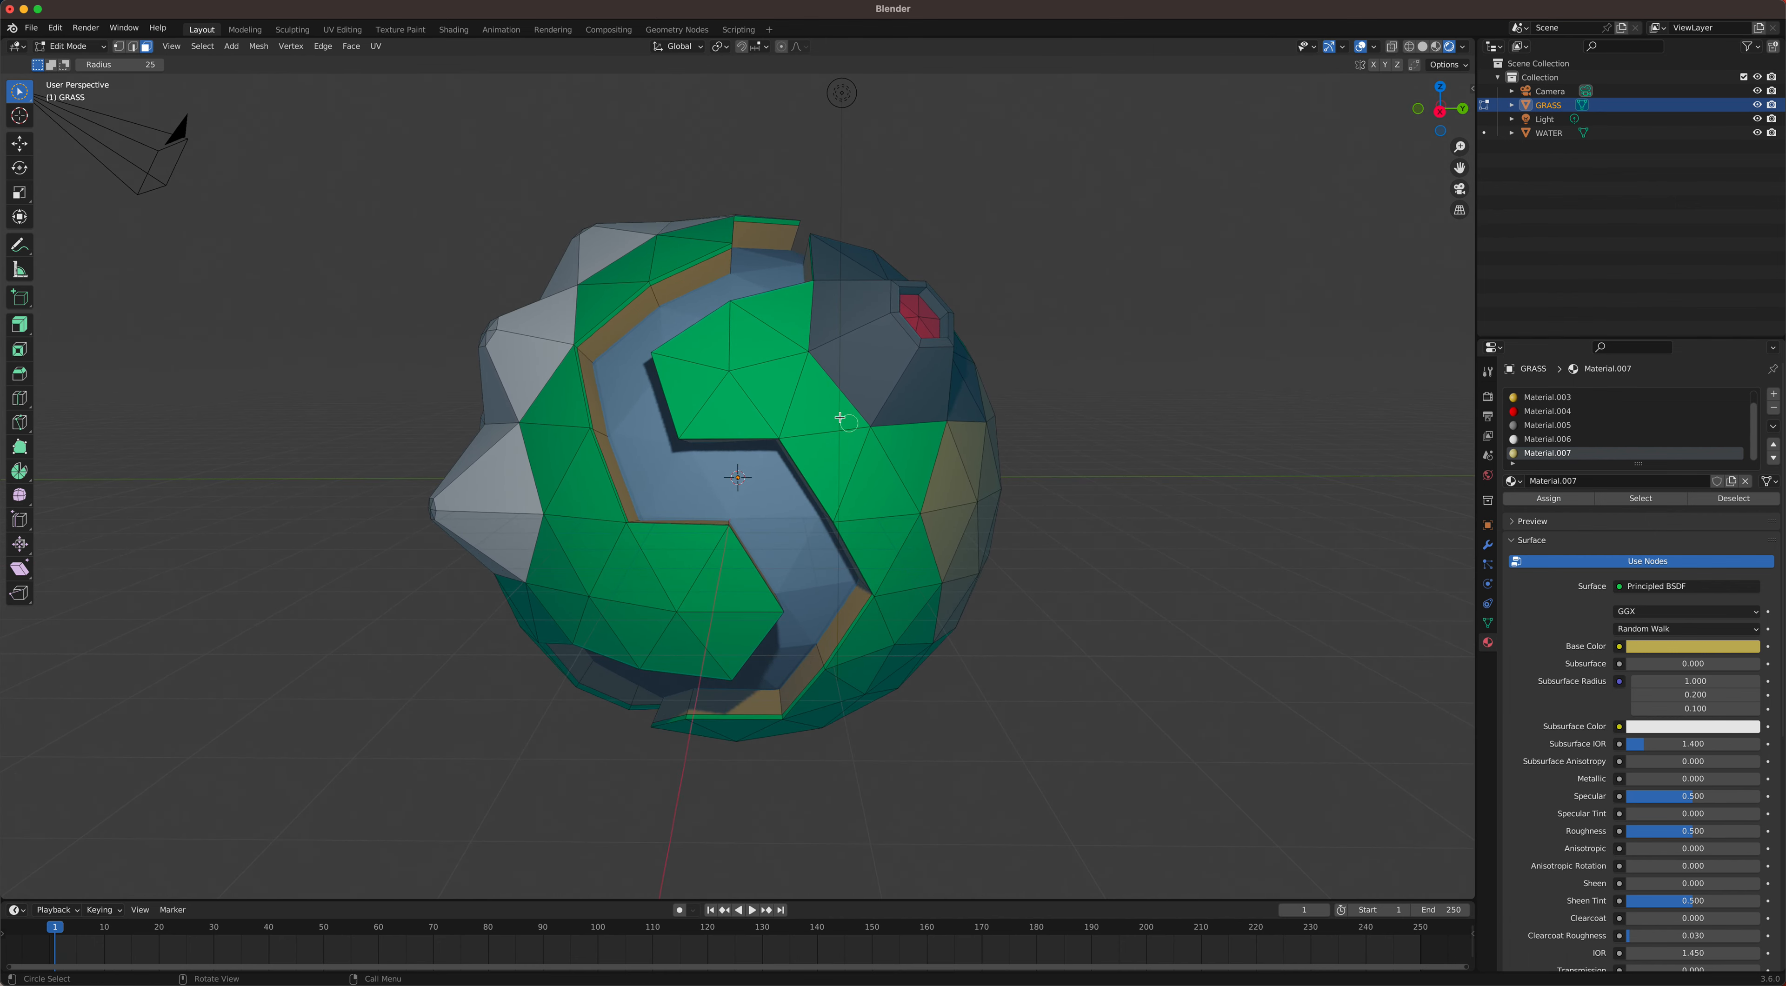
scroll(840, 417, "up", 2)
scroll(839, 417, "up", 2)
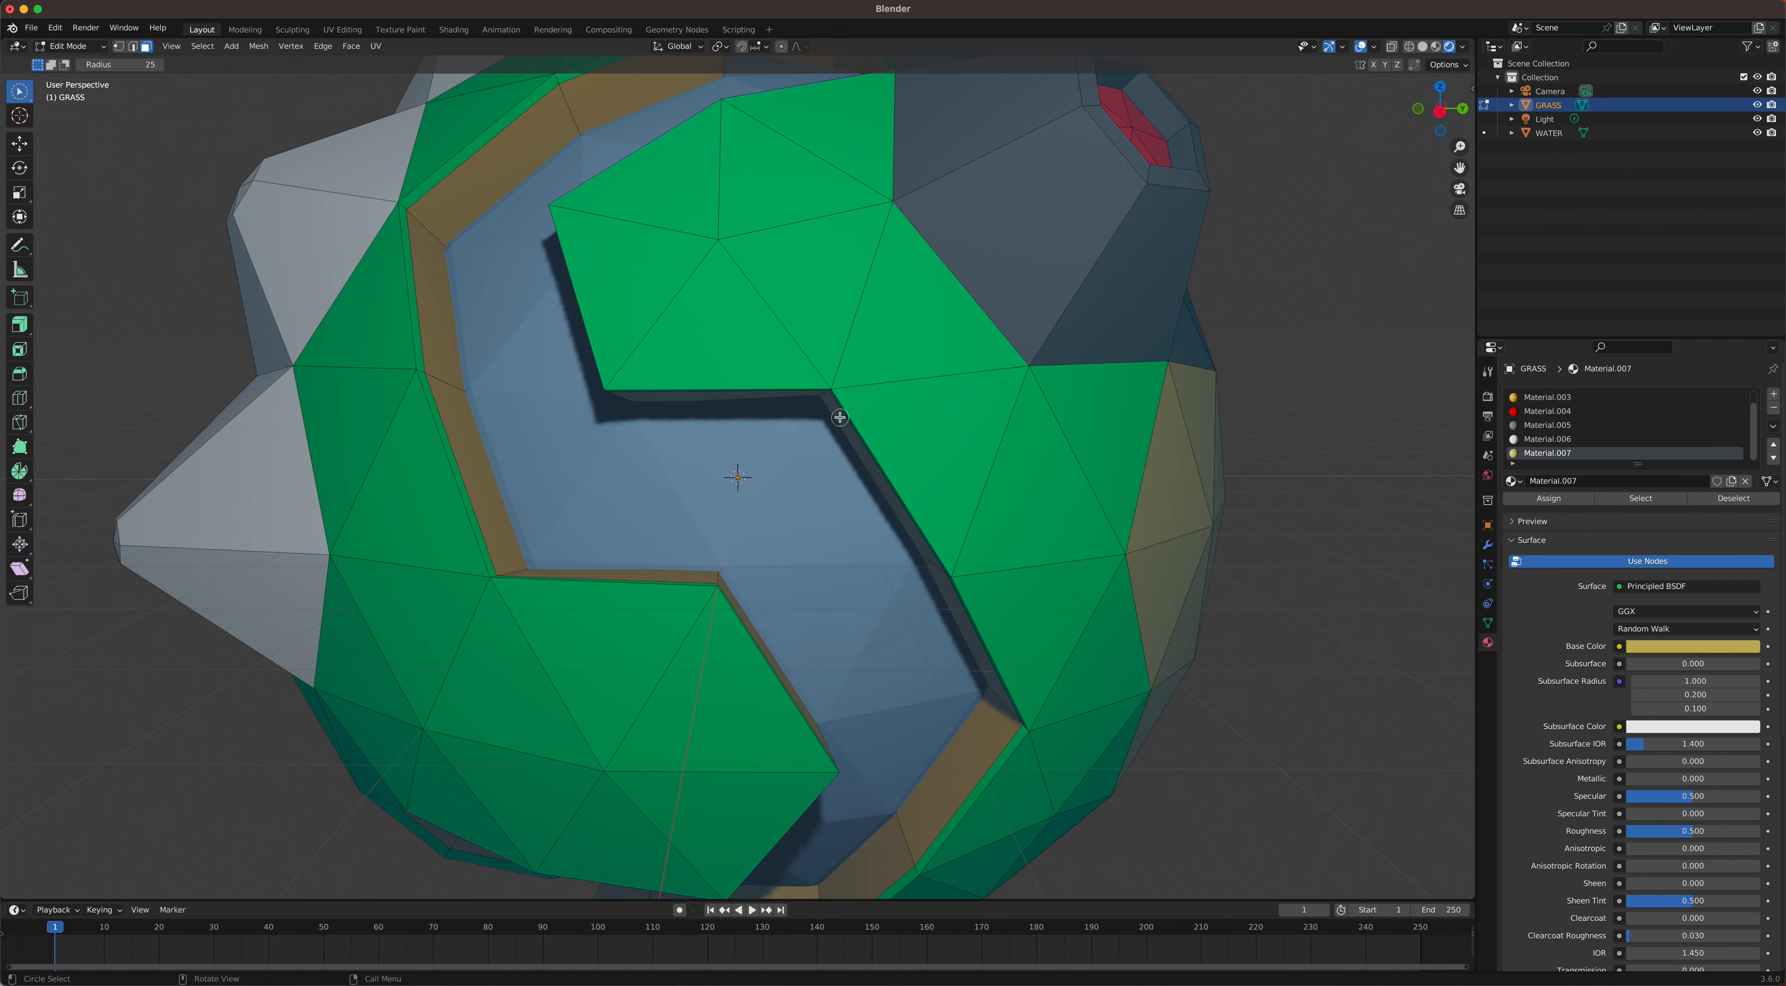
scroll(839, 417, "down", 1)
scroll(839, 417, "down", 4)
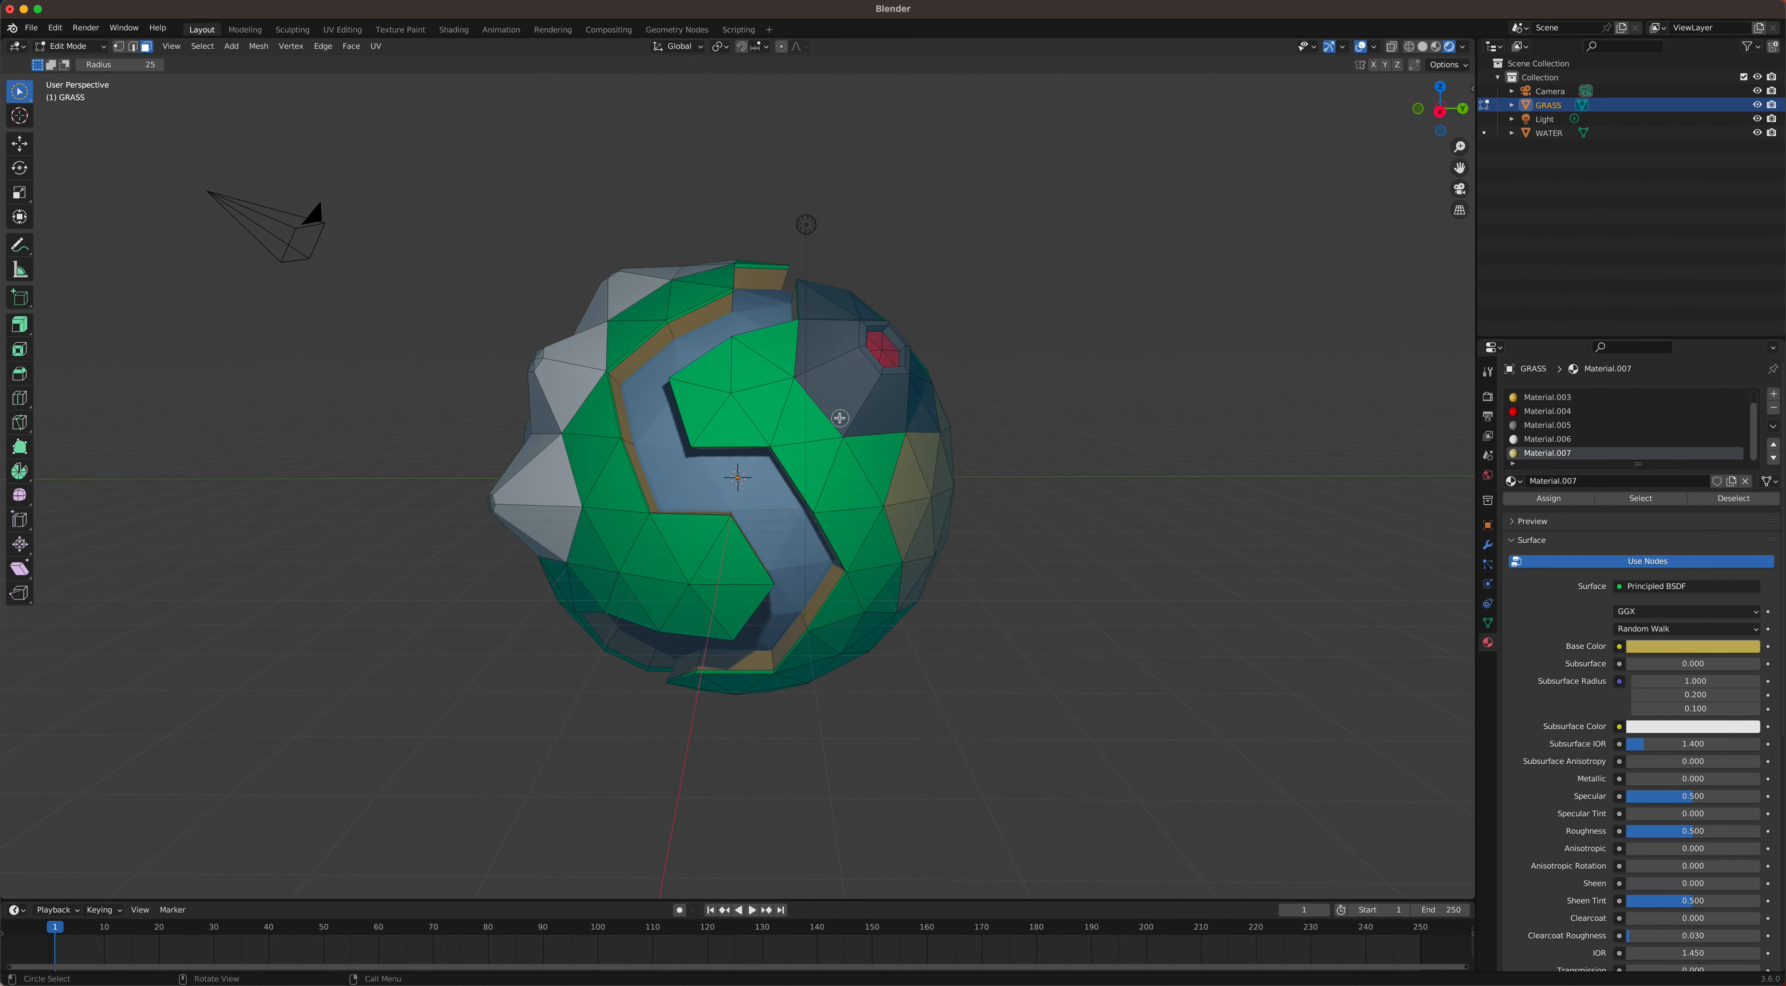
mouse_move(840, 418)
middle_mouse_down()
mouse_move(825, 417)
mouse_move(843, 414)
middle_mouse_up()
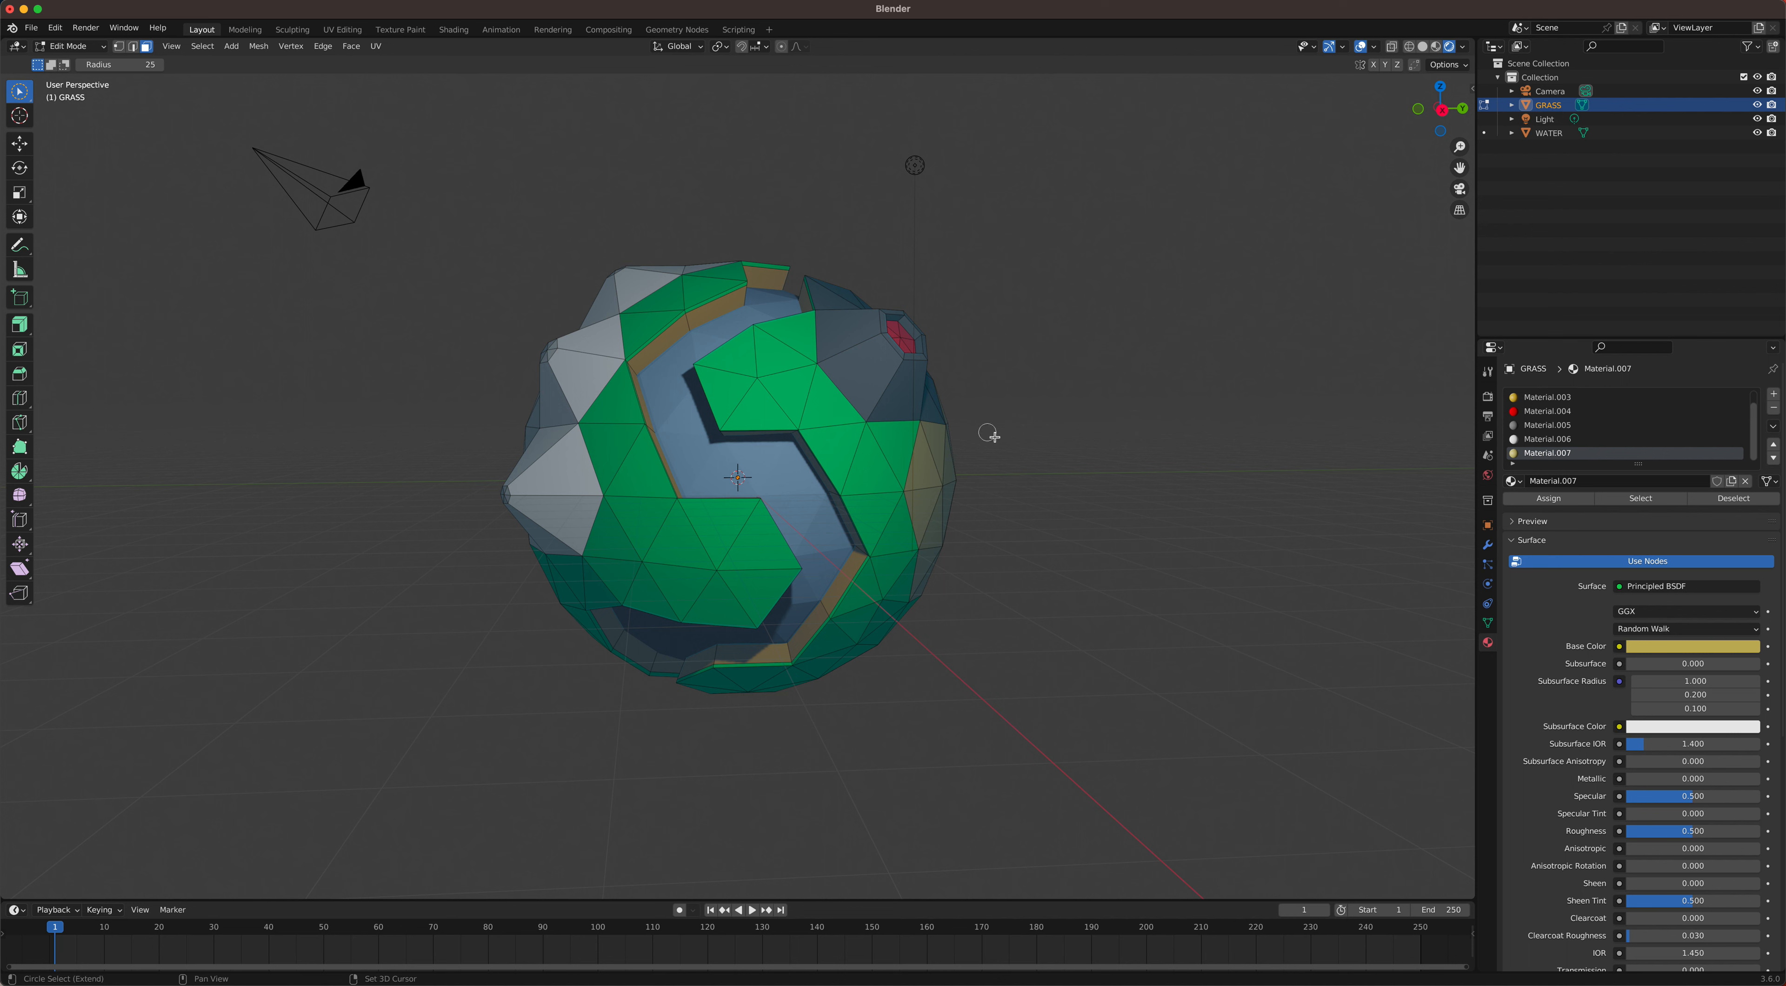
mouse_move(1033, 448)
middle_mouse_down()
mouse_move(930, 458)
mouse_move(1018, 452)
middle_mouse_up()
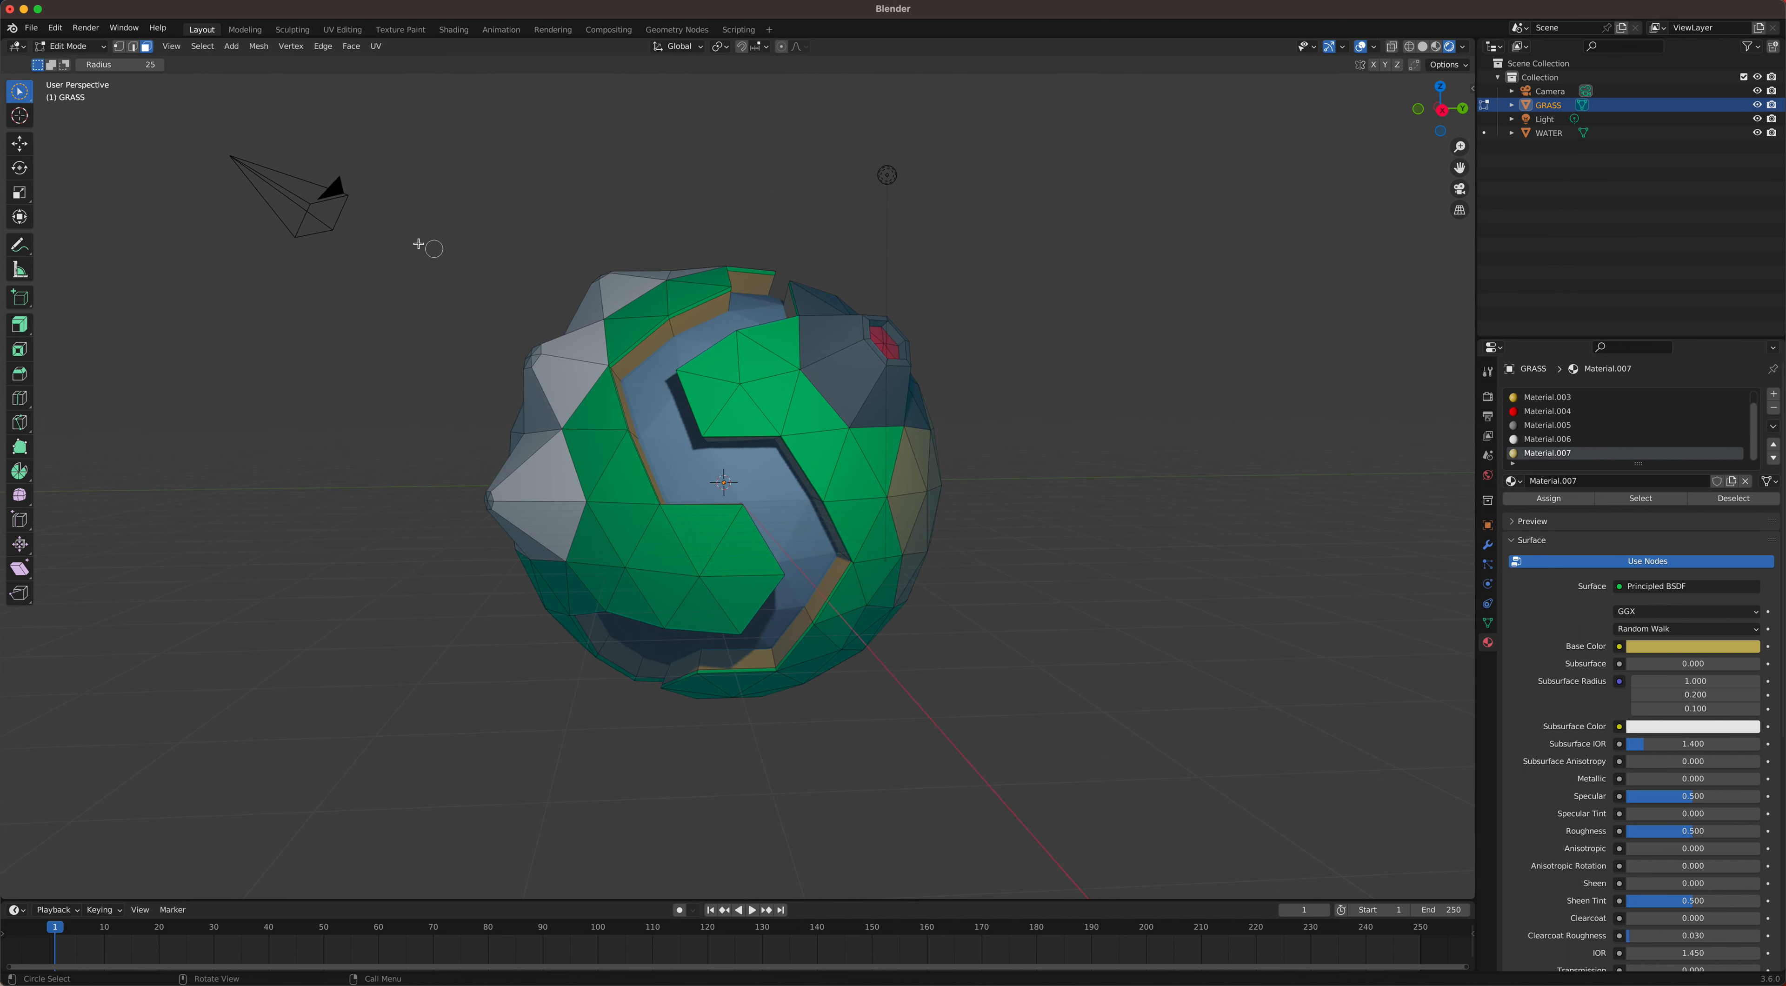
Step: Save the planet file to the Desktop as PLANET
left_click(36, 29)
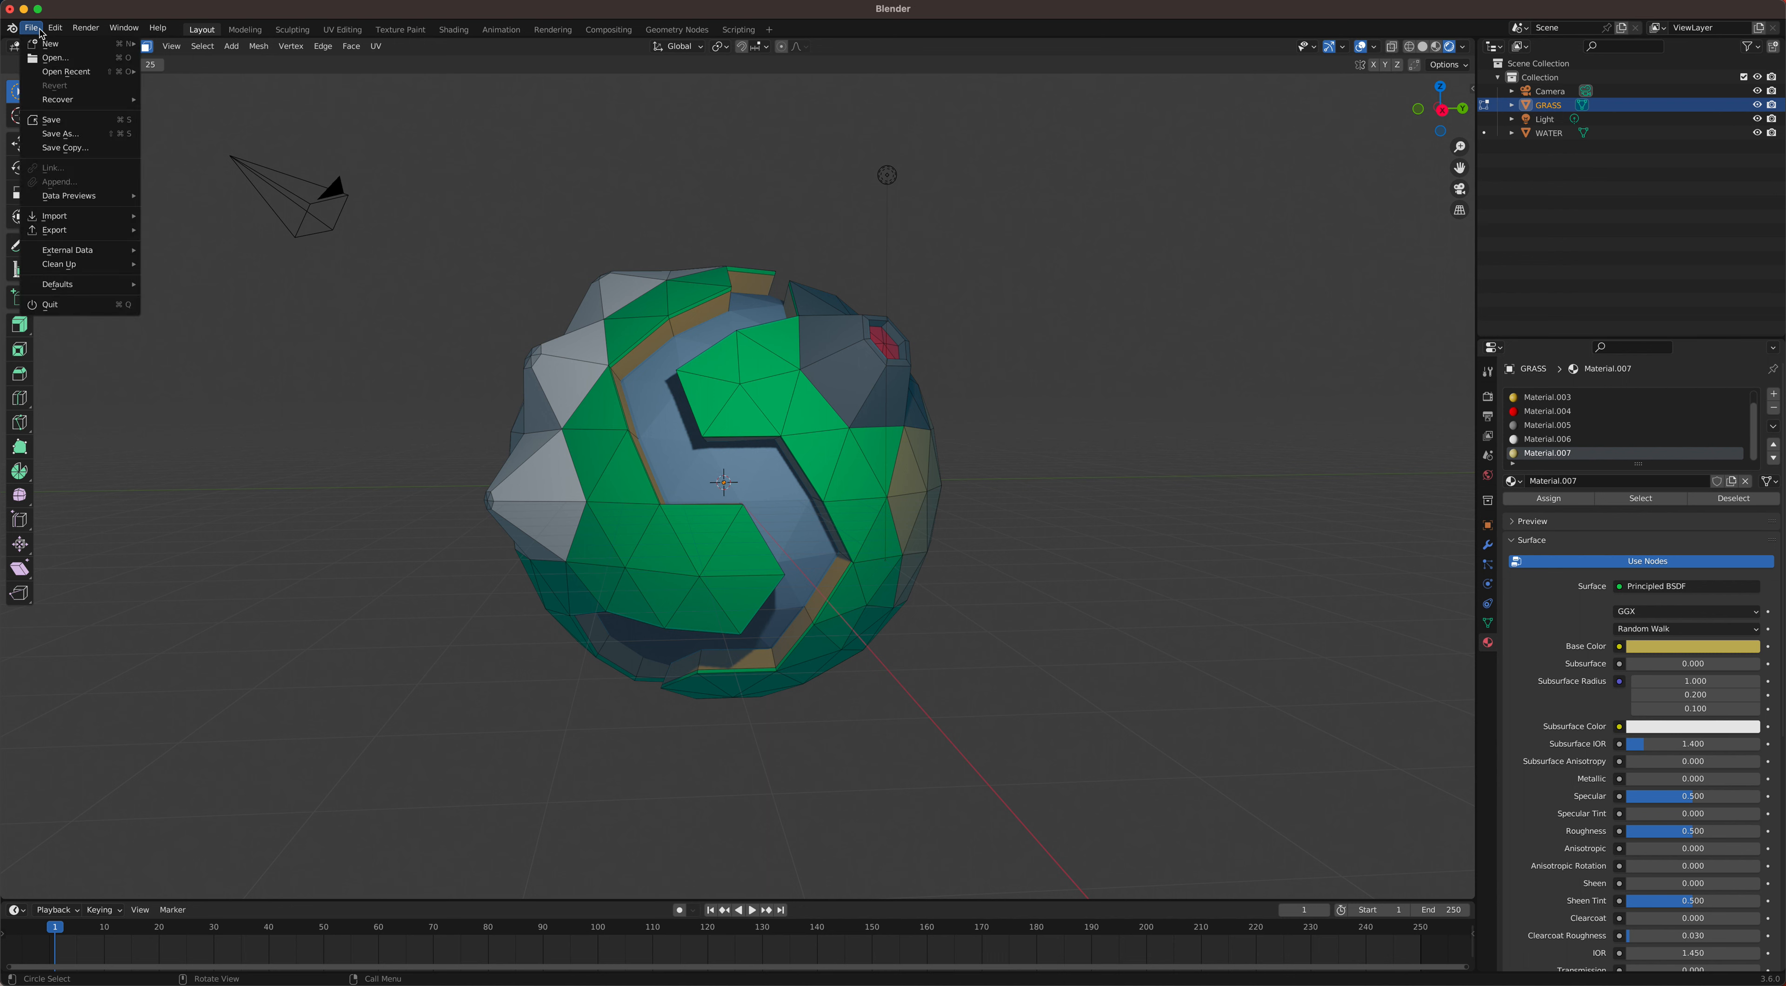
left_click(77, 122)
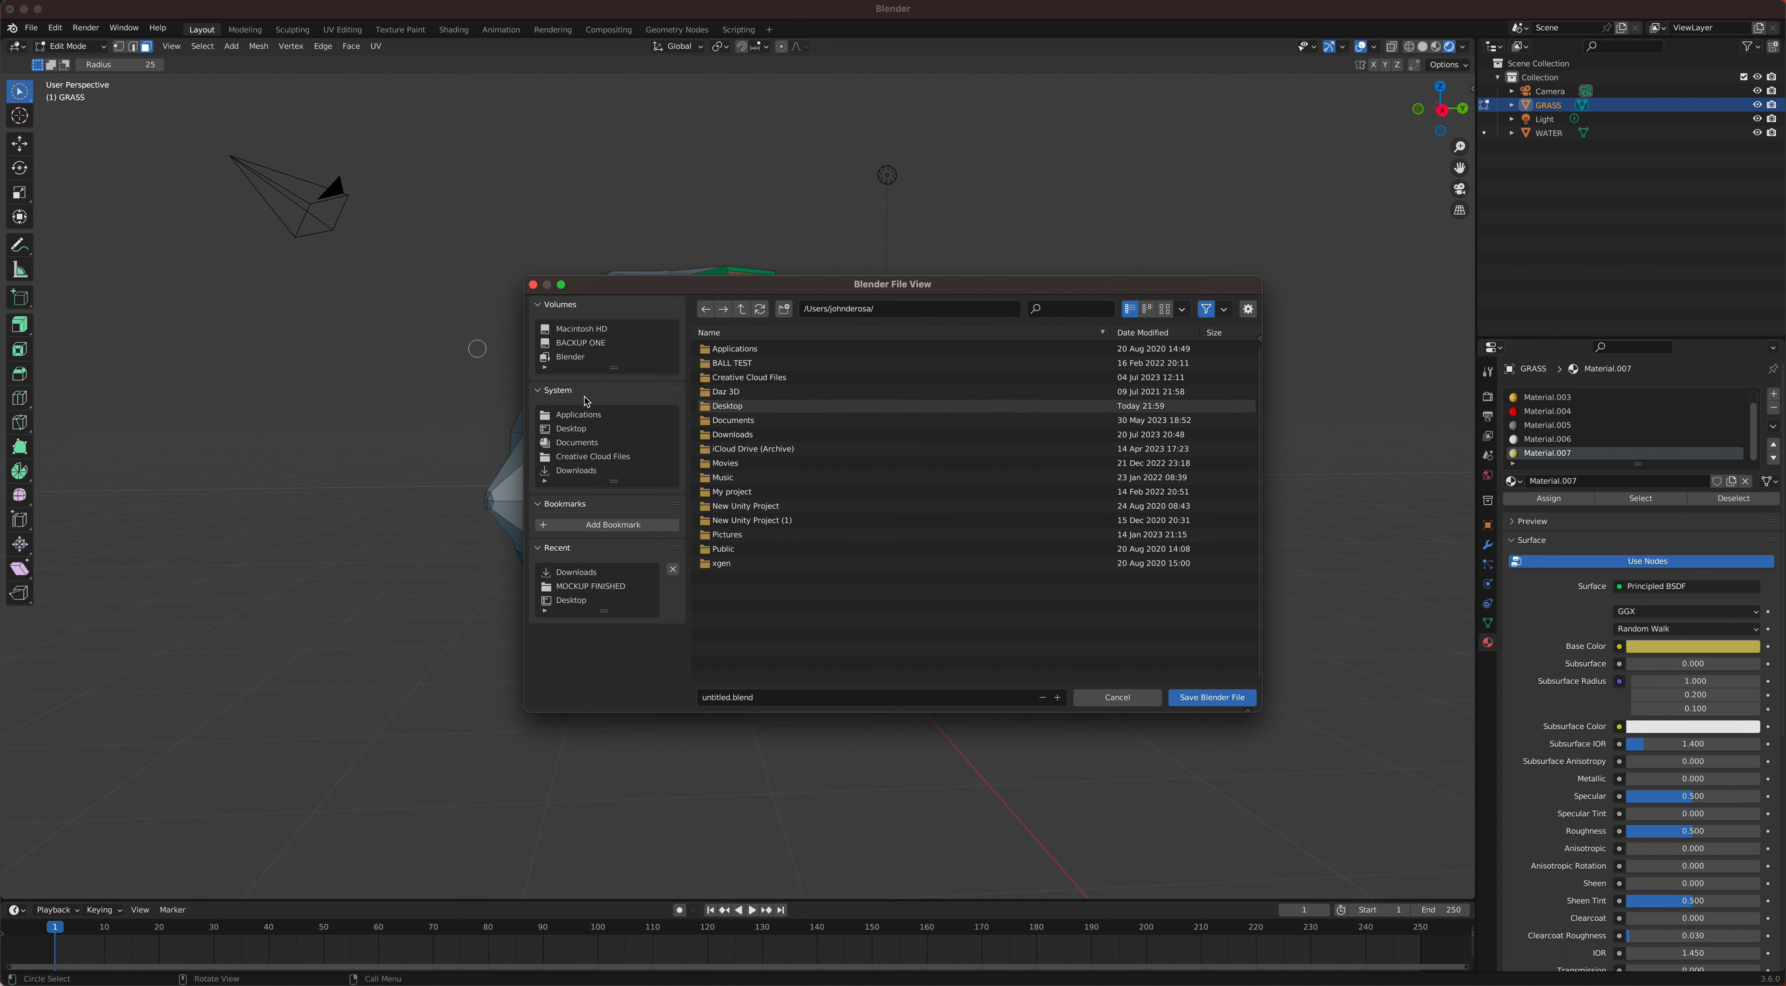
left_click(571, 429)
left_click(763, 697)
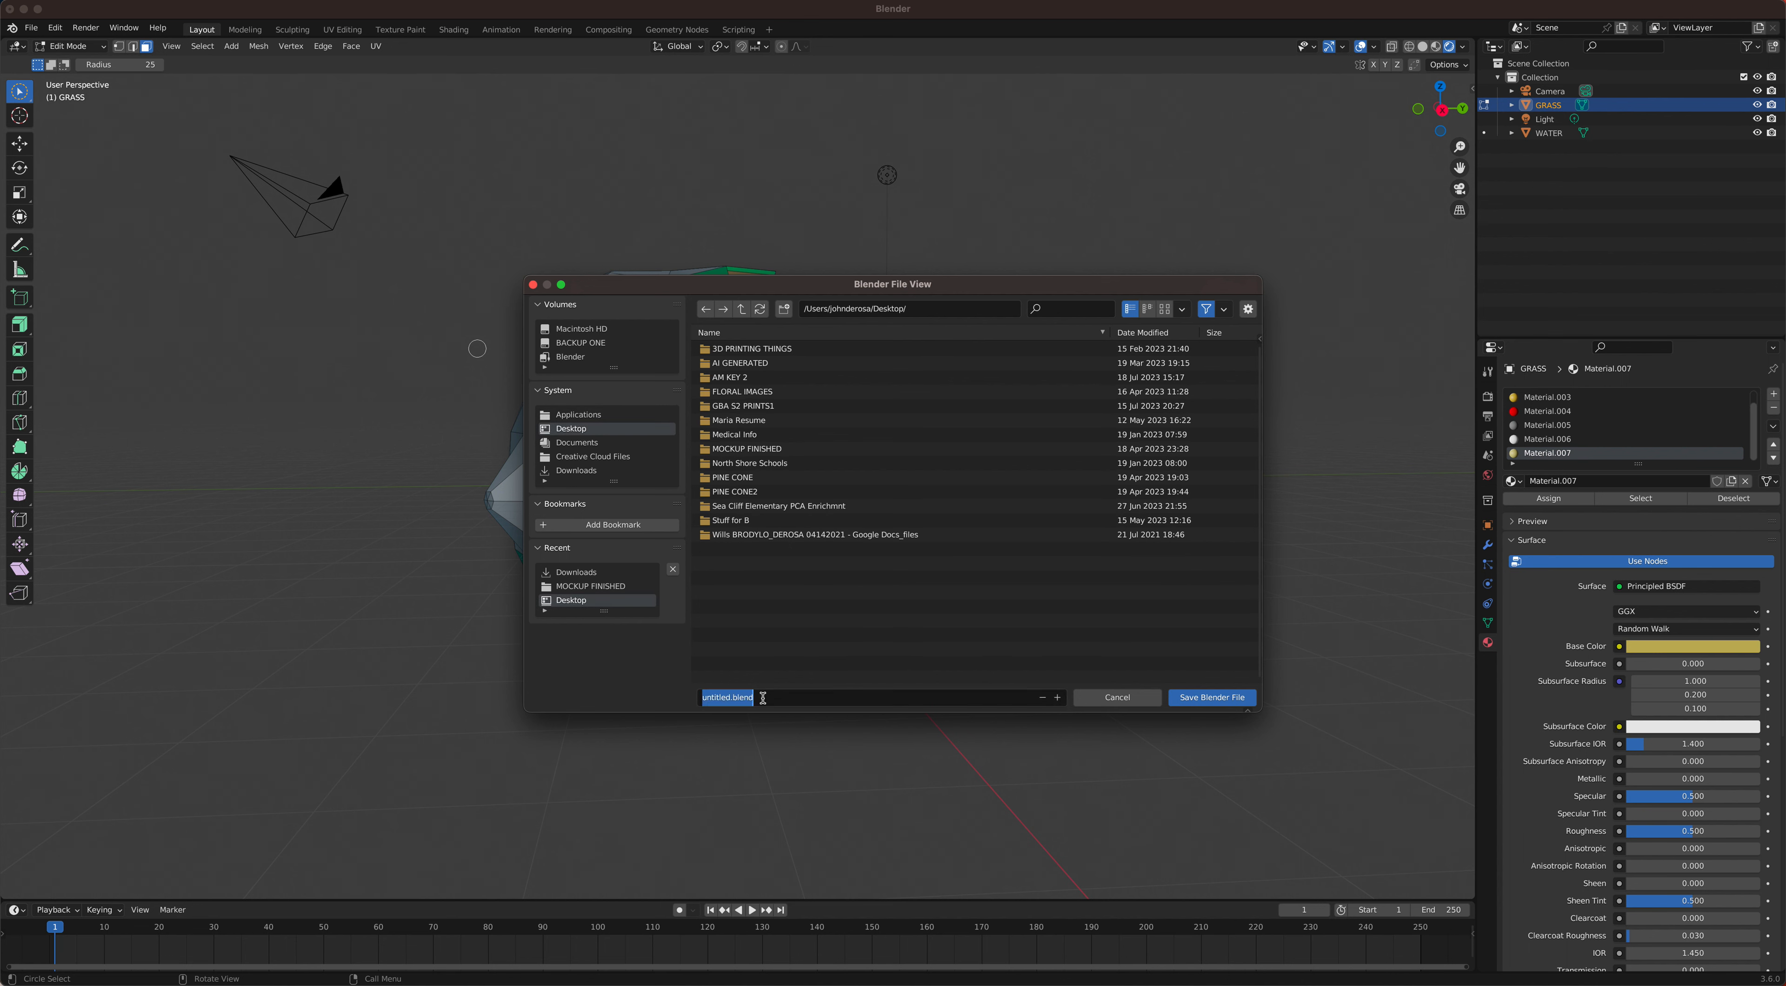
type("PLANET")
left_click(1210, 705)
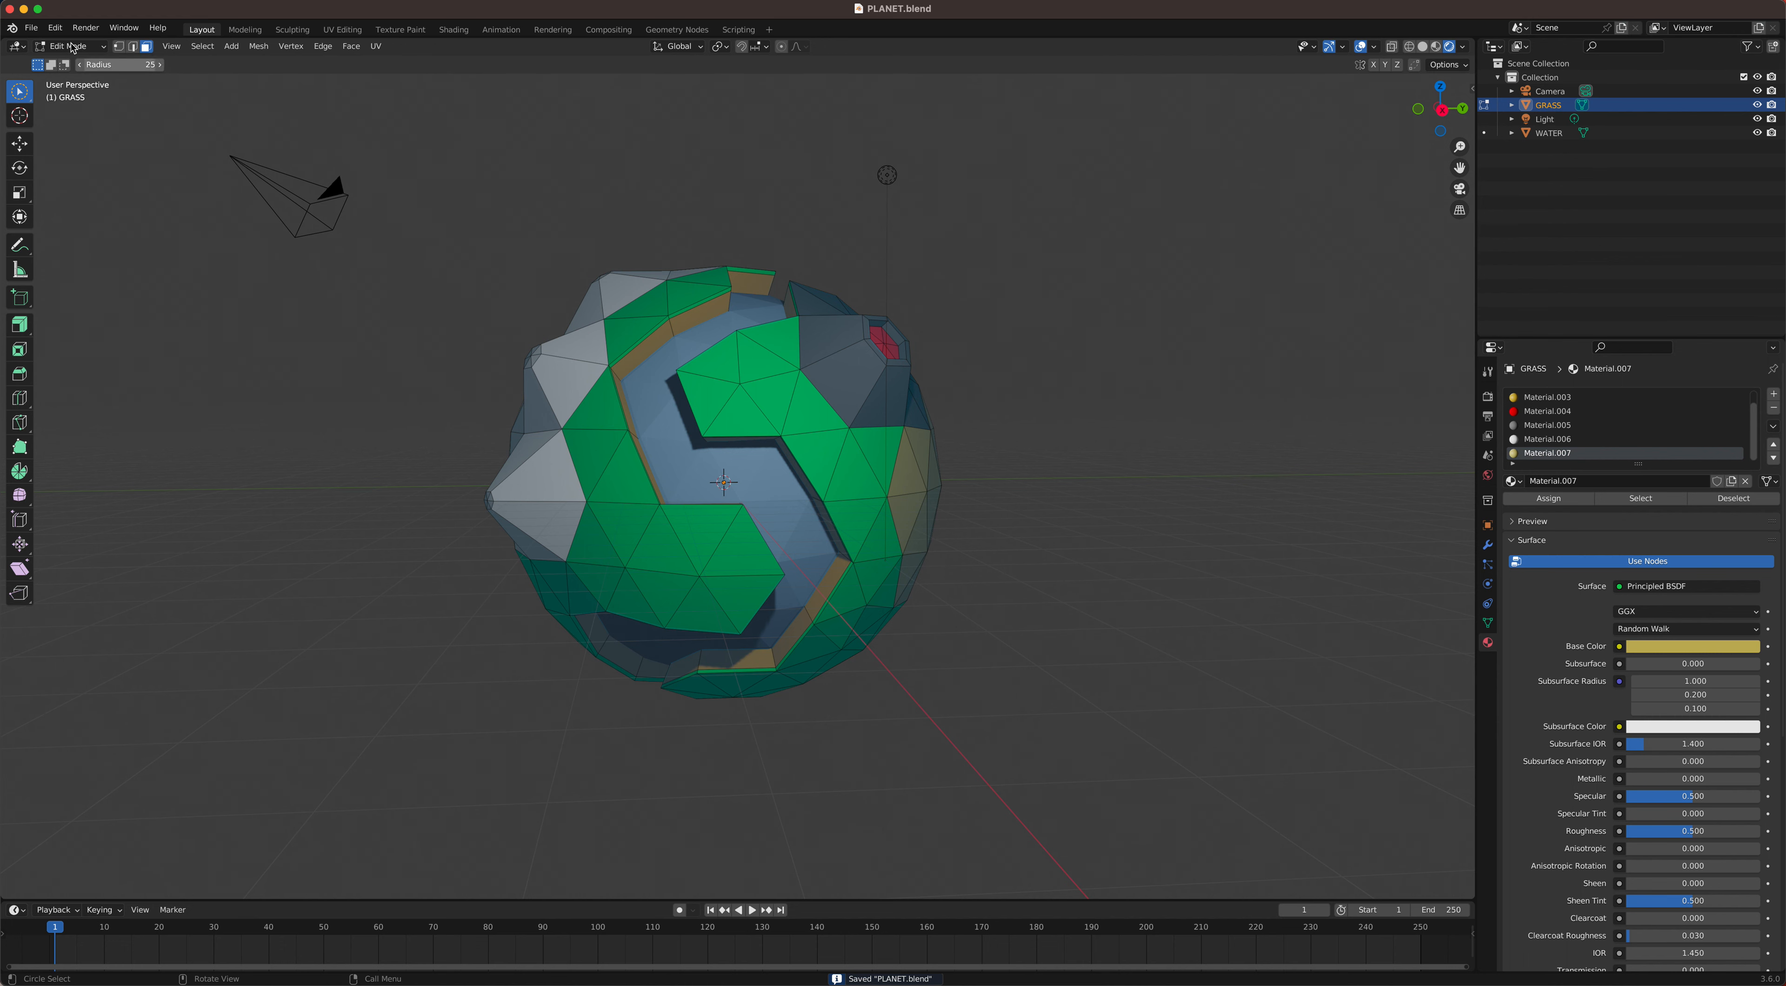
Step: Start a new file and delete the default cube
left_click(31, 28)
mouse_move(45, 46)
left_click(178, 43)
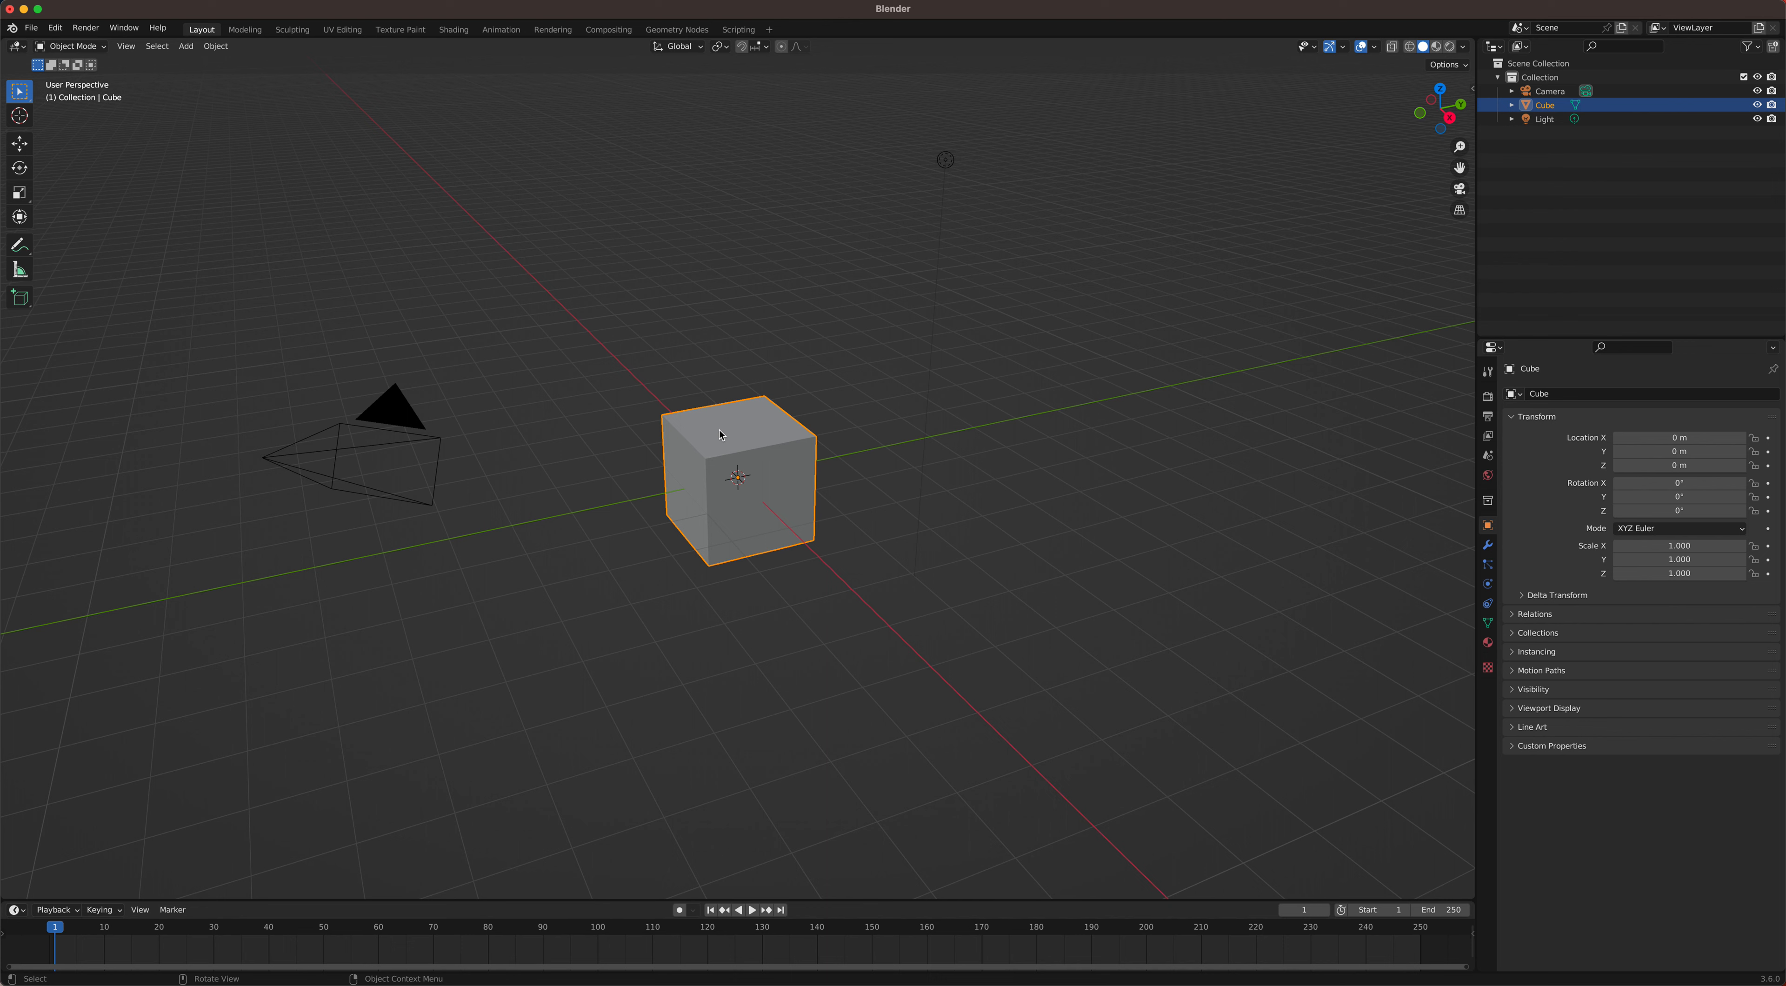
key("Delete")
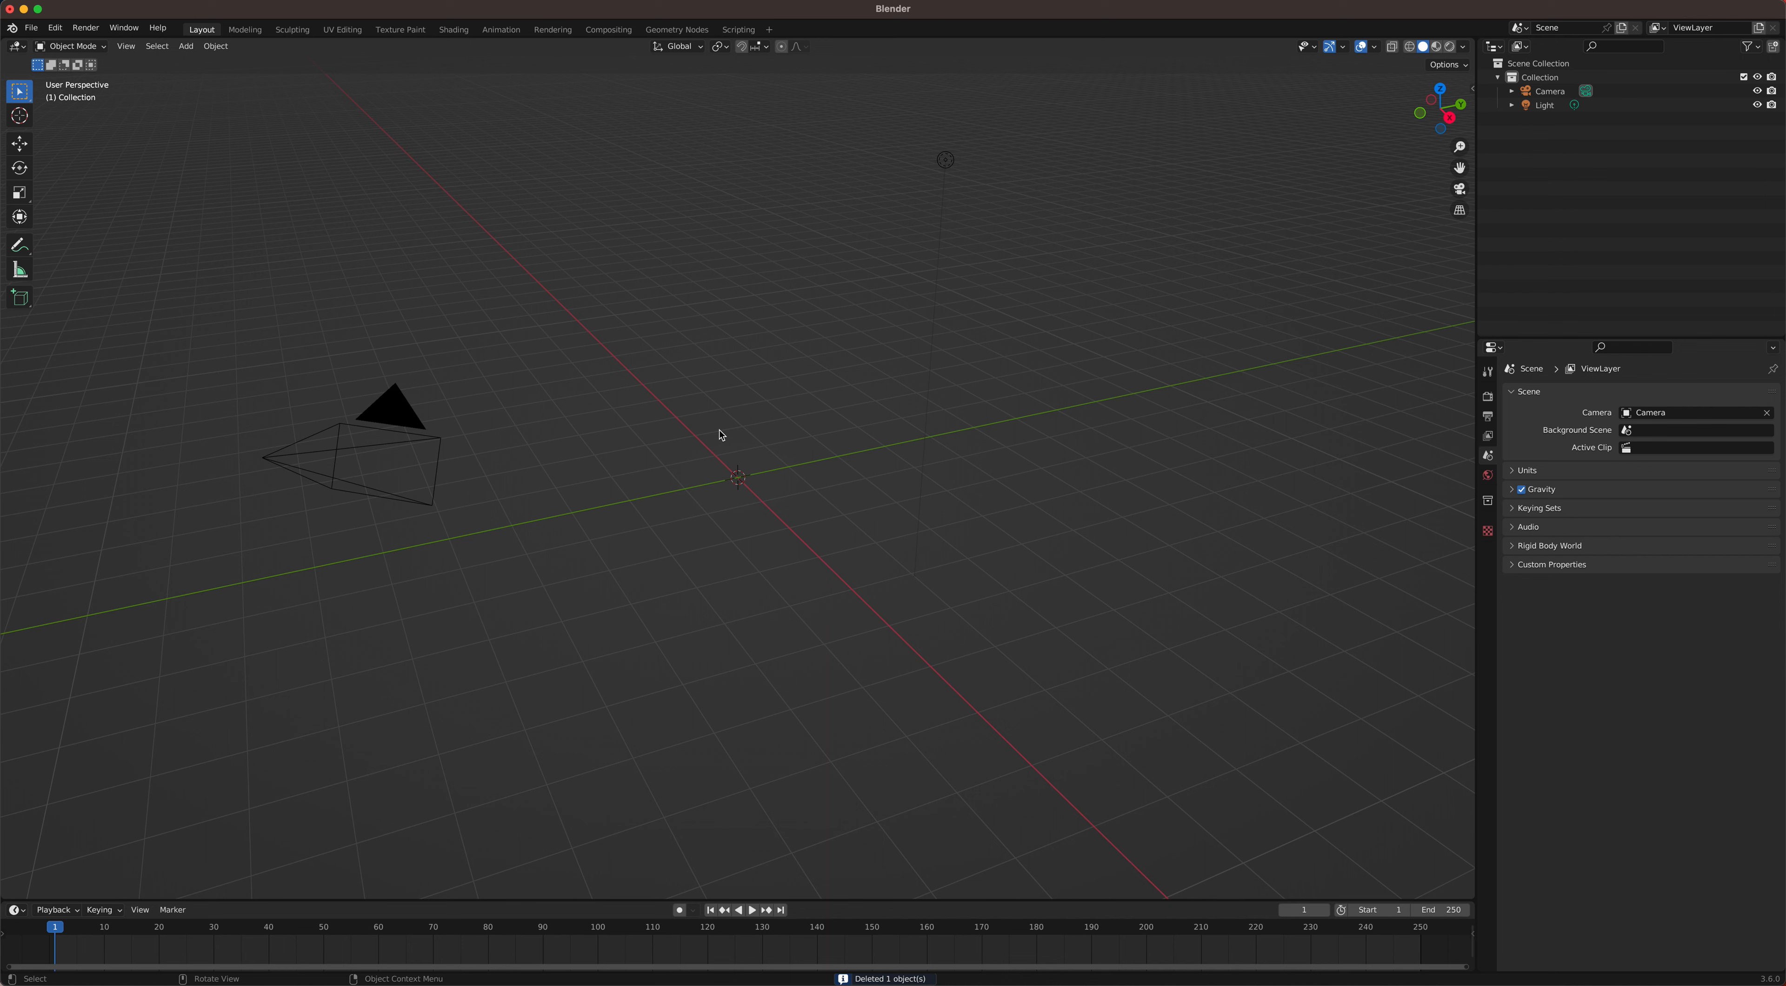
Step: Add a cone mesh and set its vertex count to 6
key("shift+a")
mouse_move(721, 431)
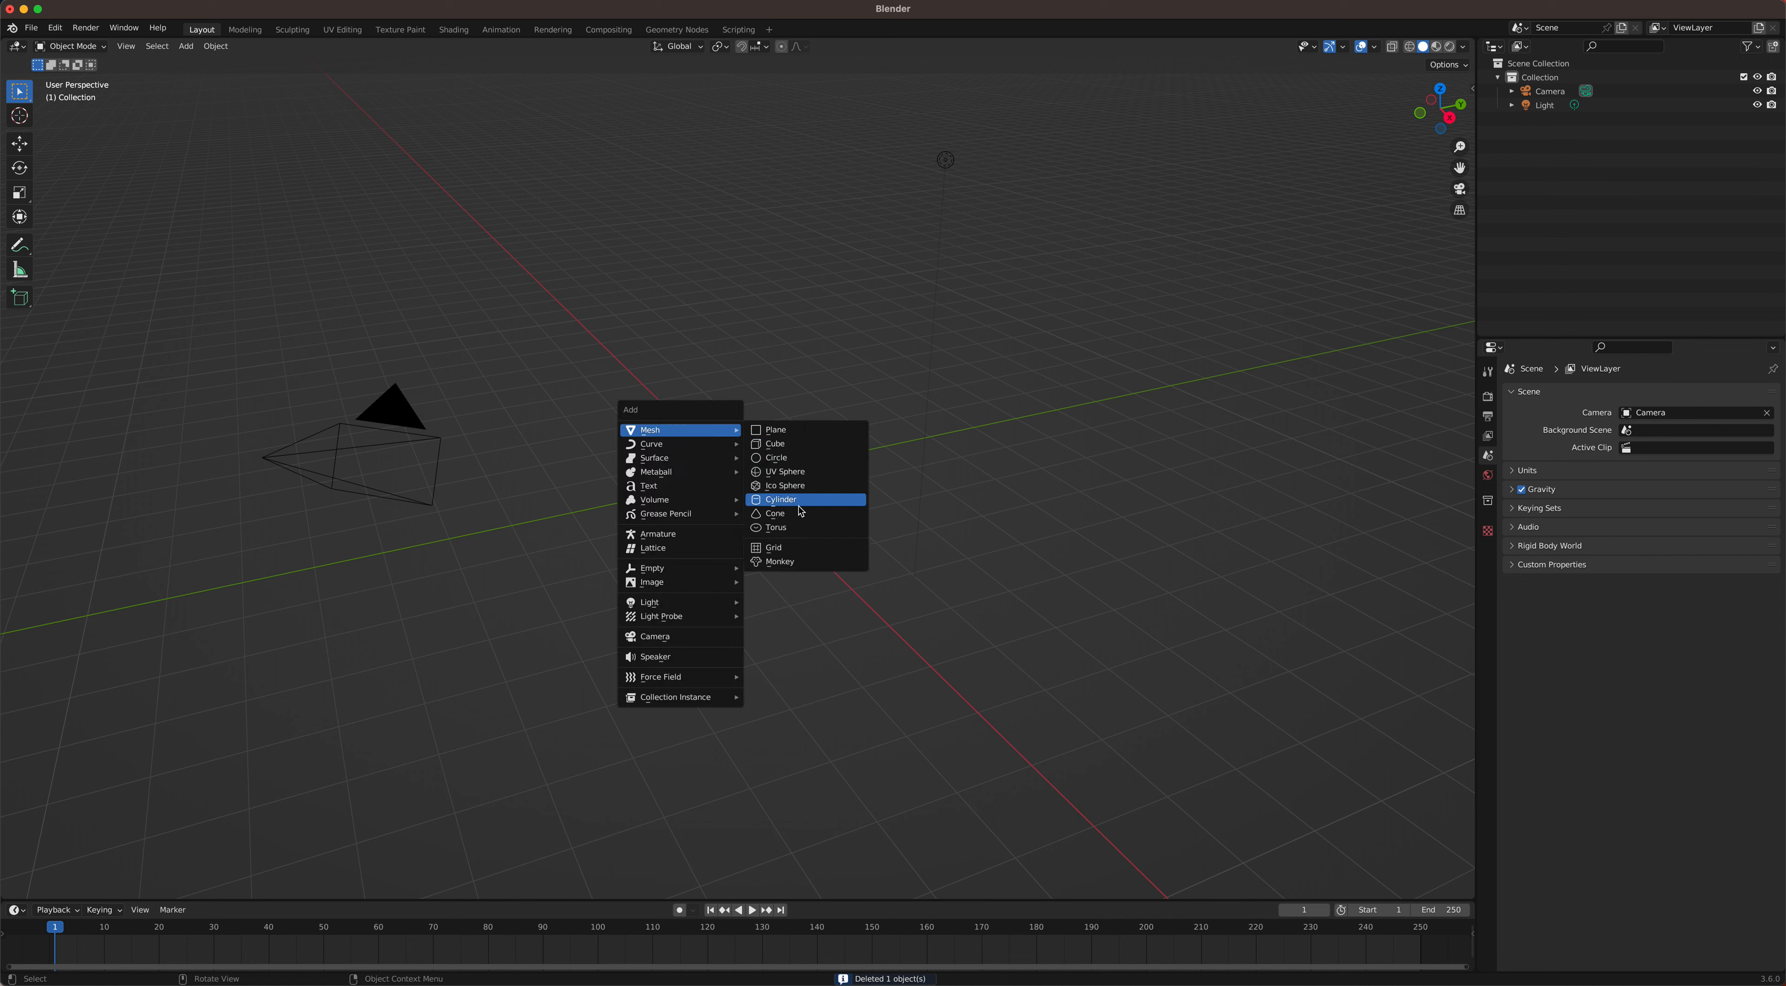
left_click(776, 513)
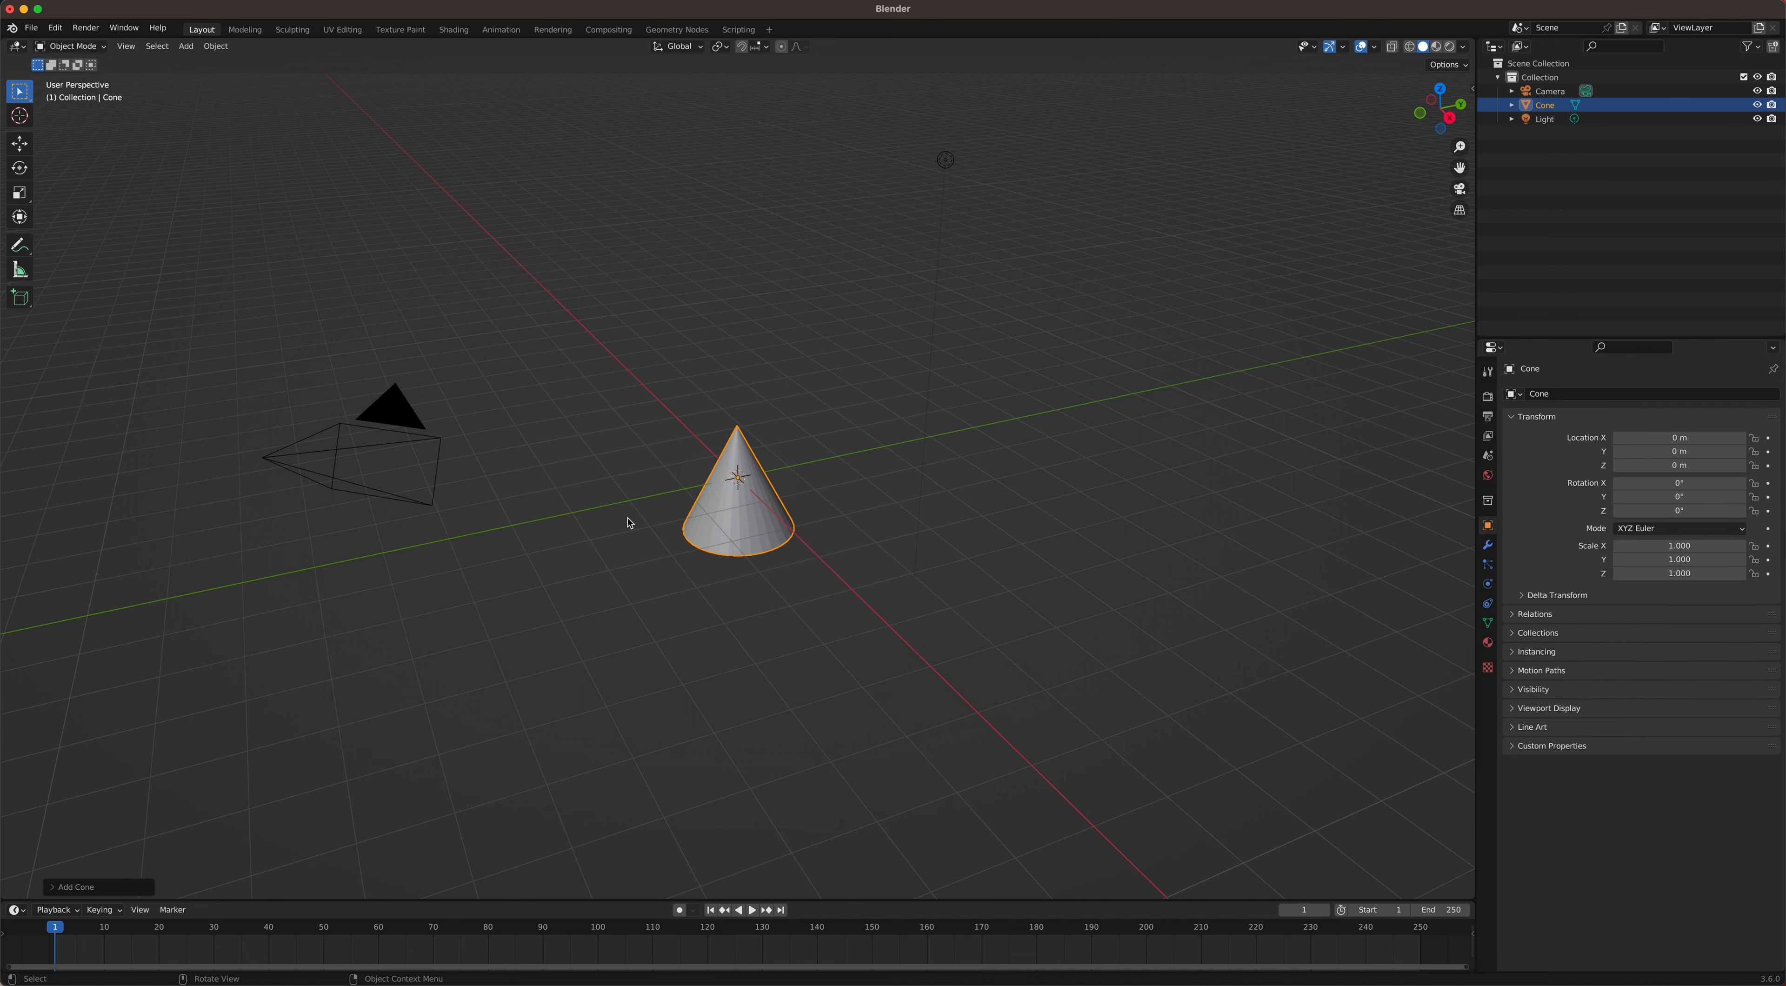
left_click(133, 891)
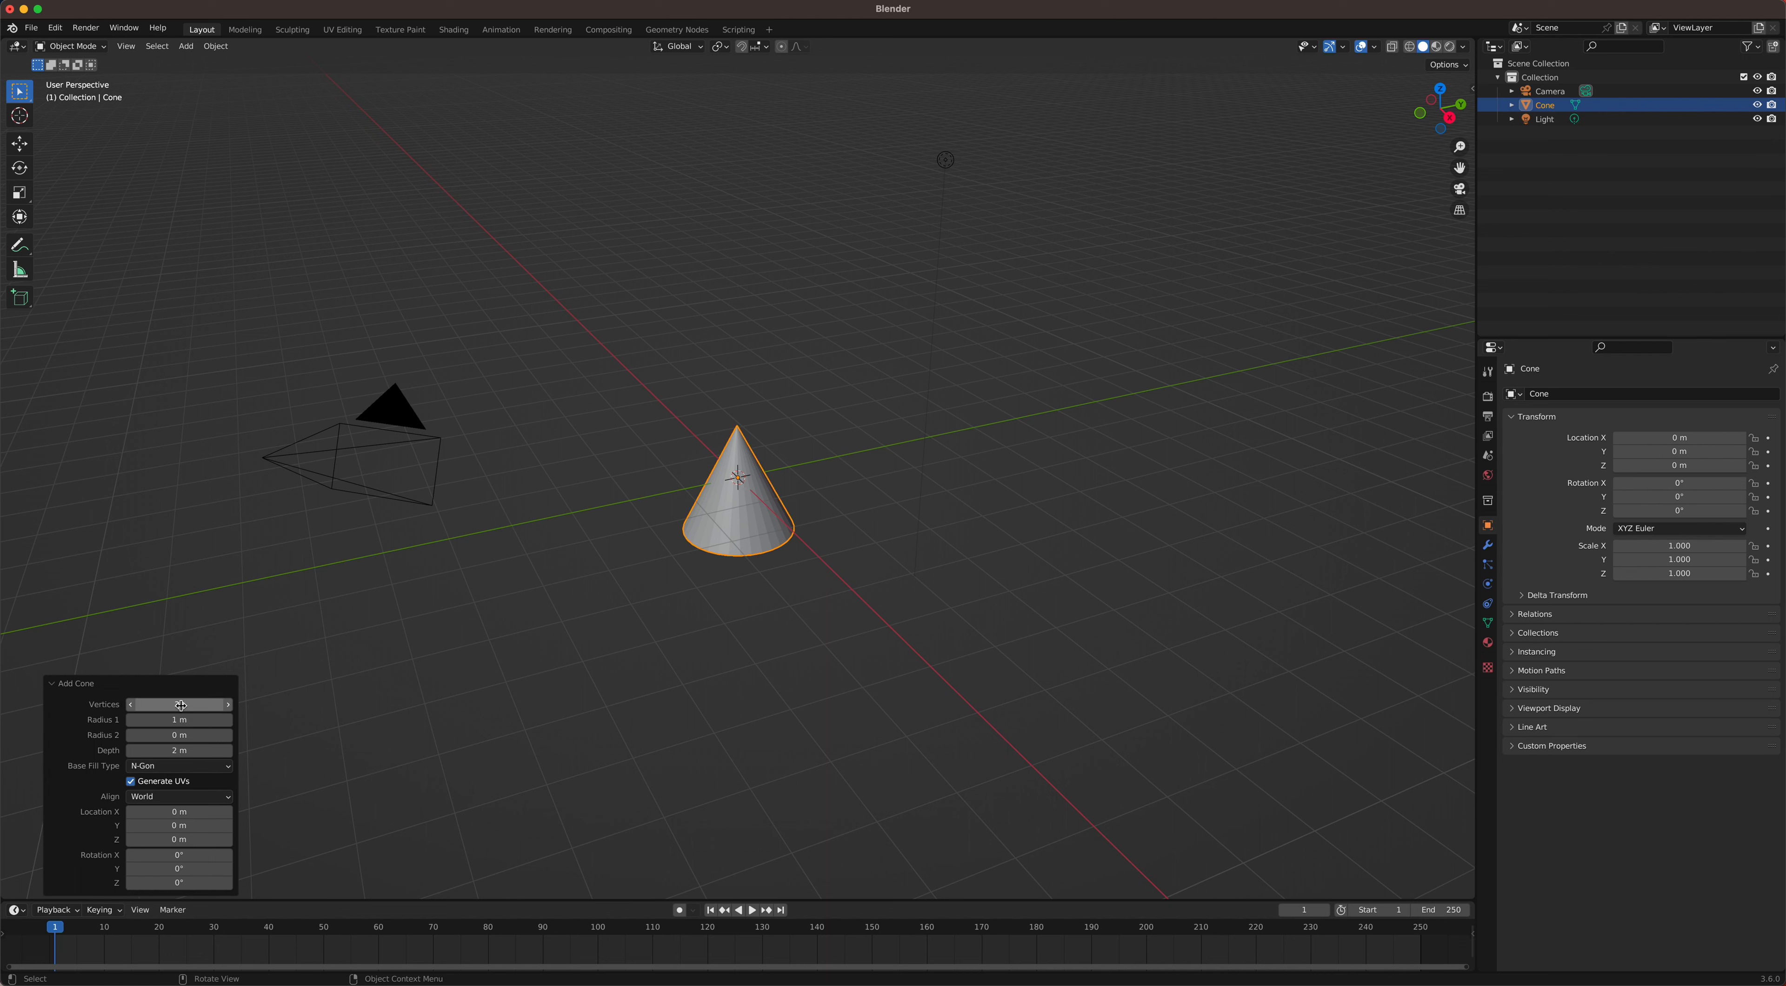
left_click(161, 705)
key("Tab")
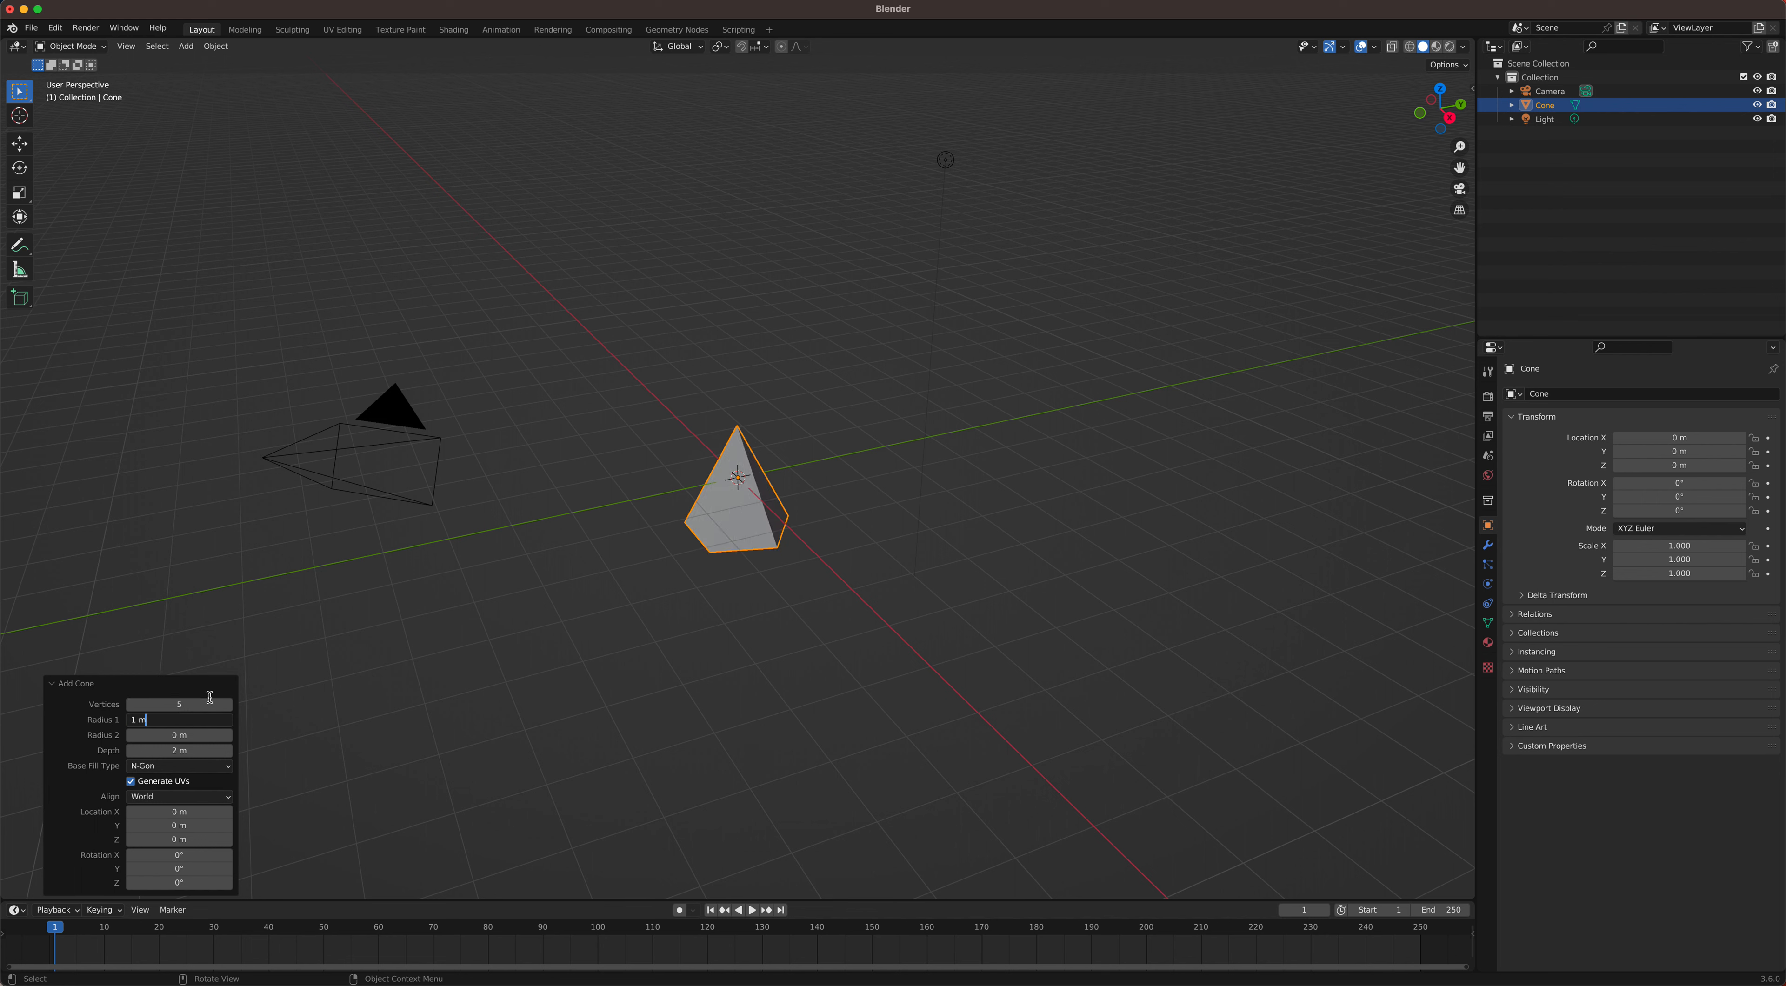
left_click(191, 704)
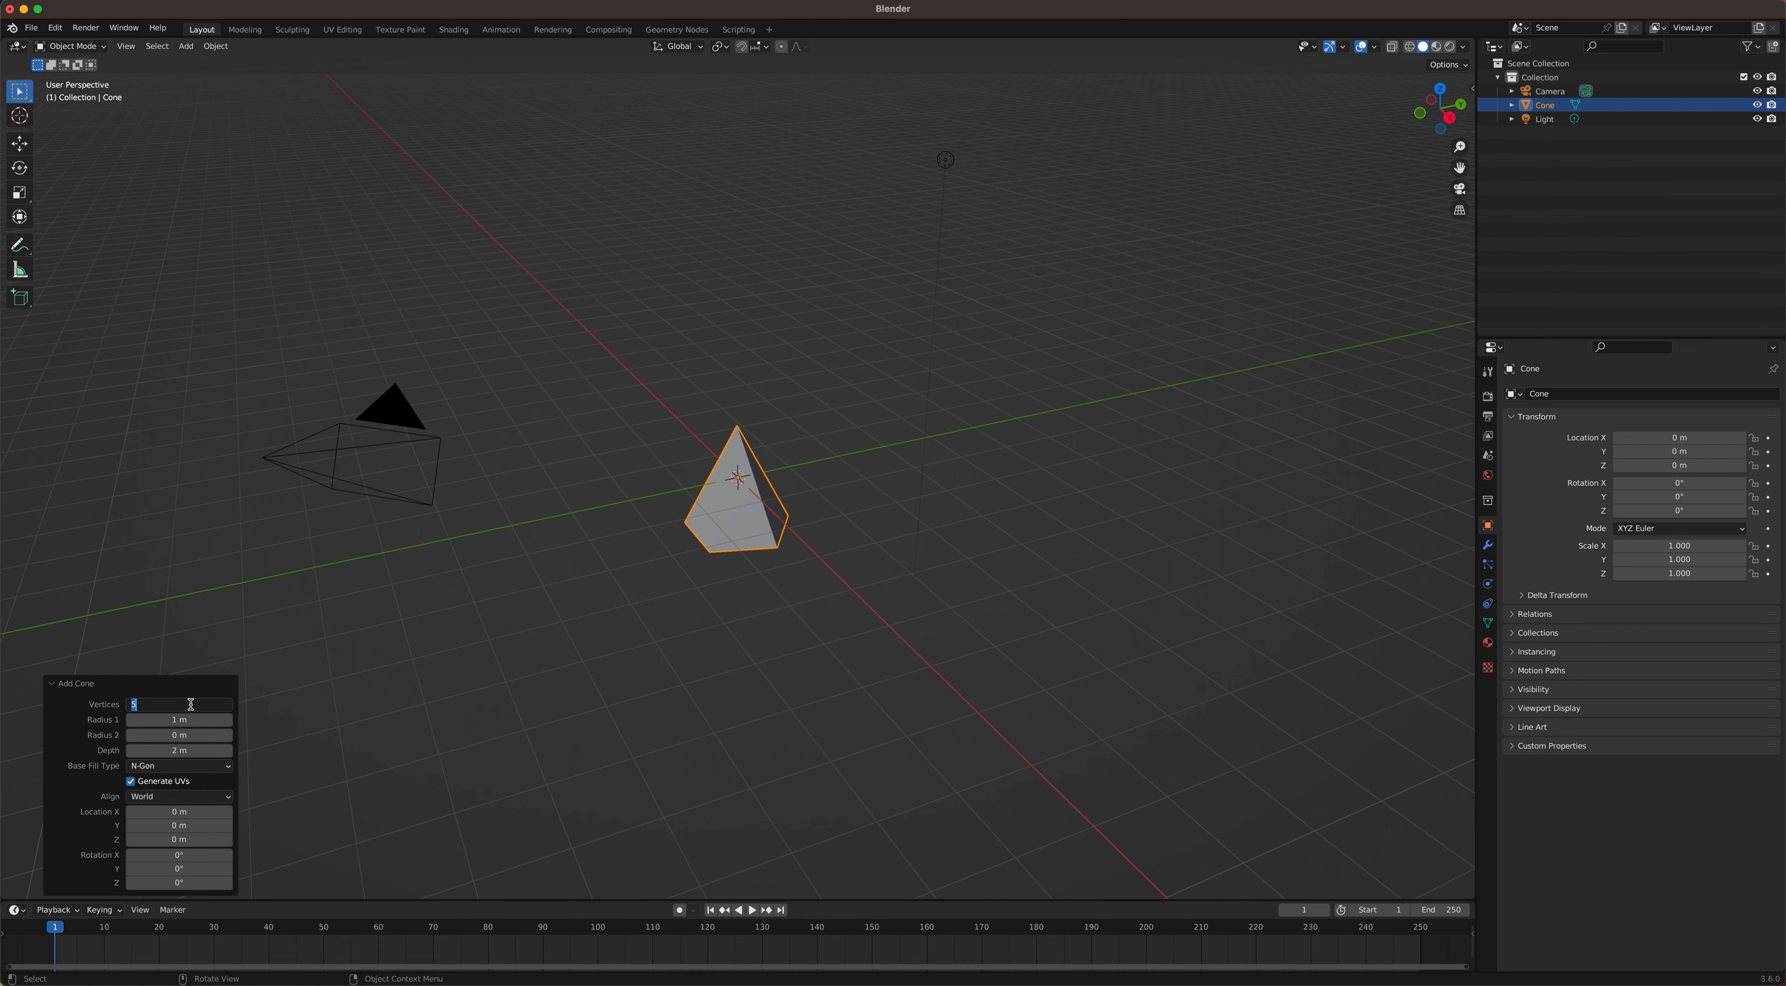
key("Tab")
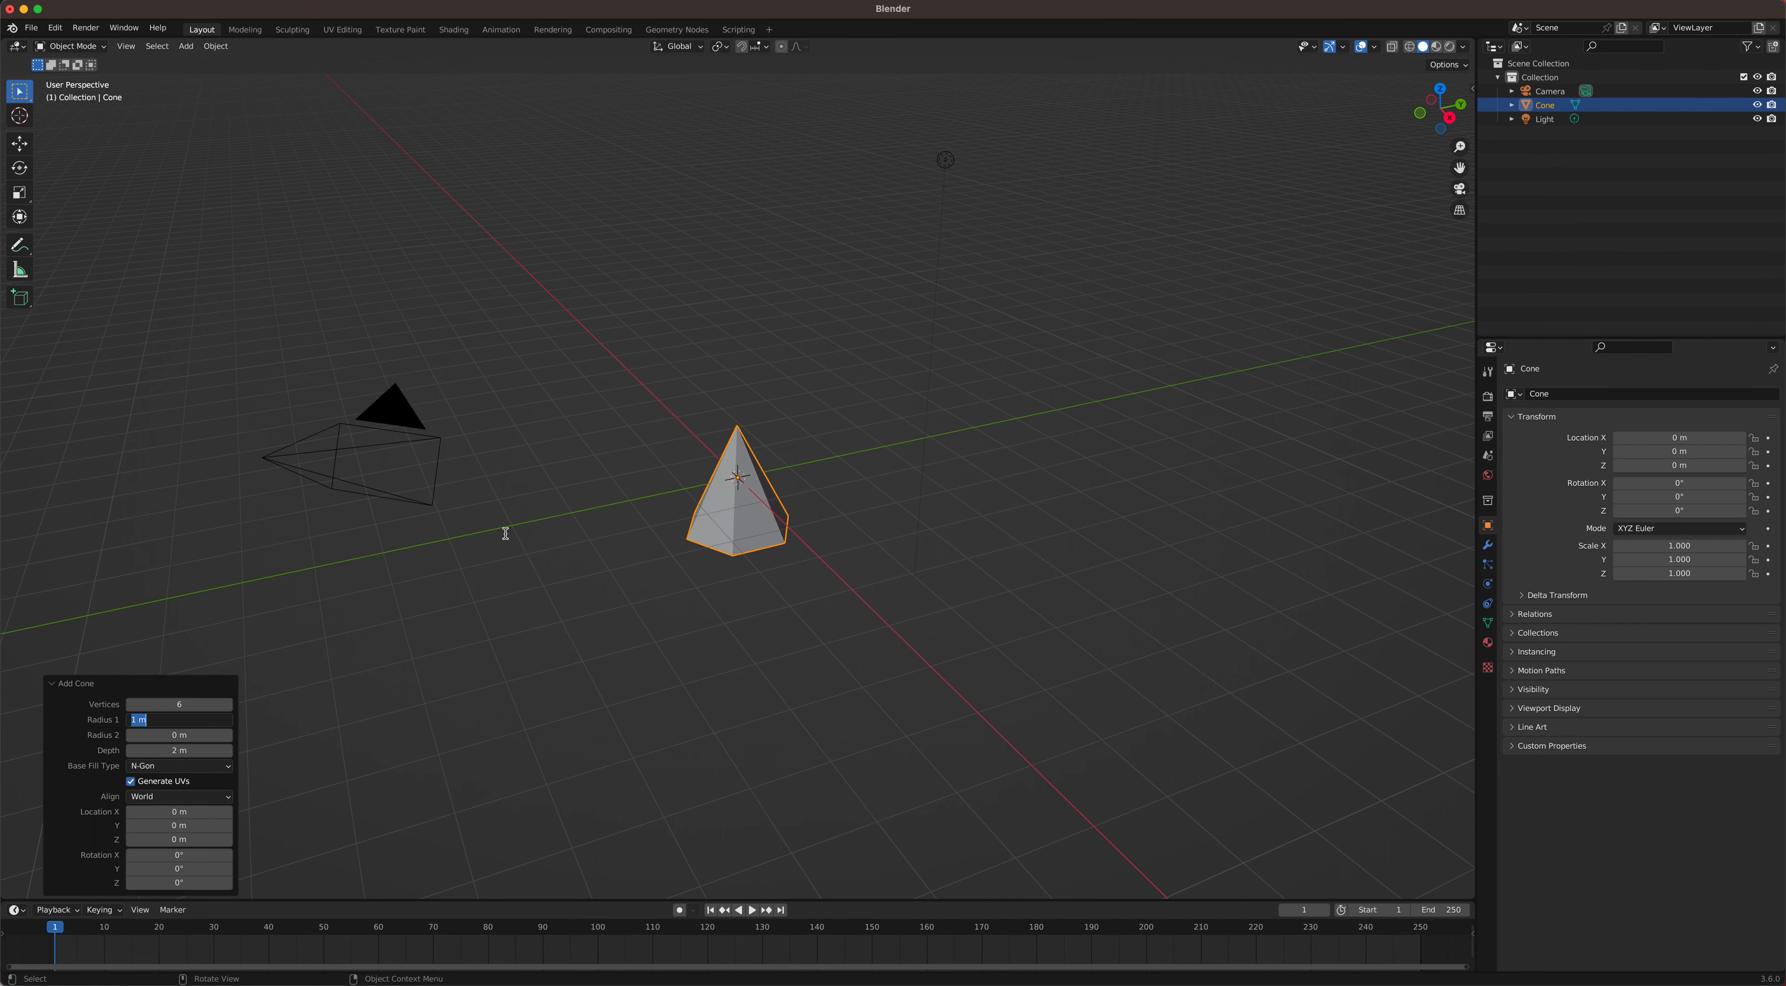
left_click(725, 520)
Step: Duplicate the cone about 0.77 m straight up along Z and scale the copy to about 0.785
scroll(715, 523, "up", 4)
middle_click_drag(761, 537, 765, 529)
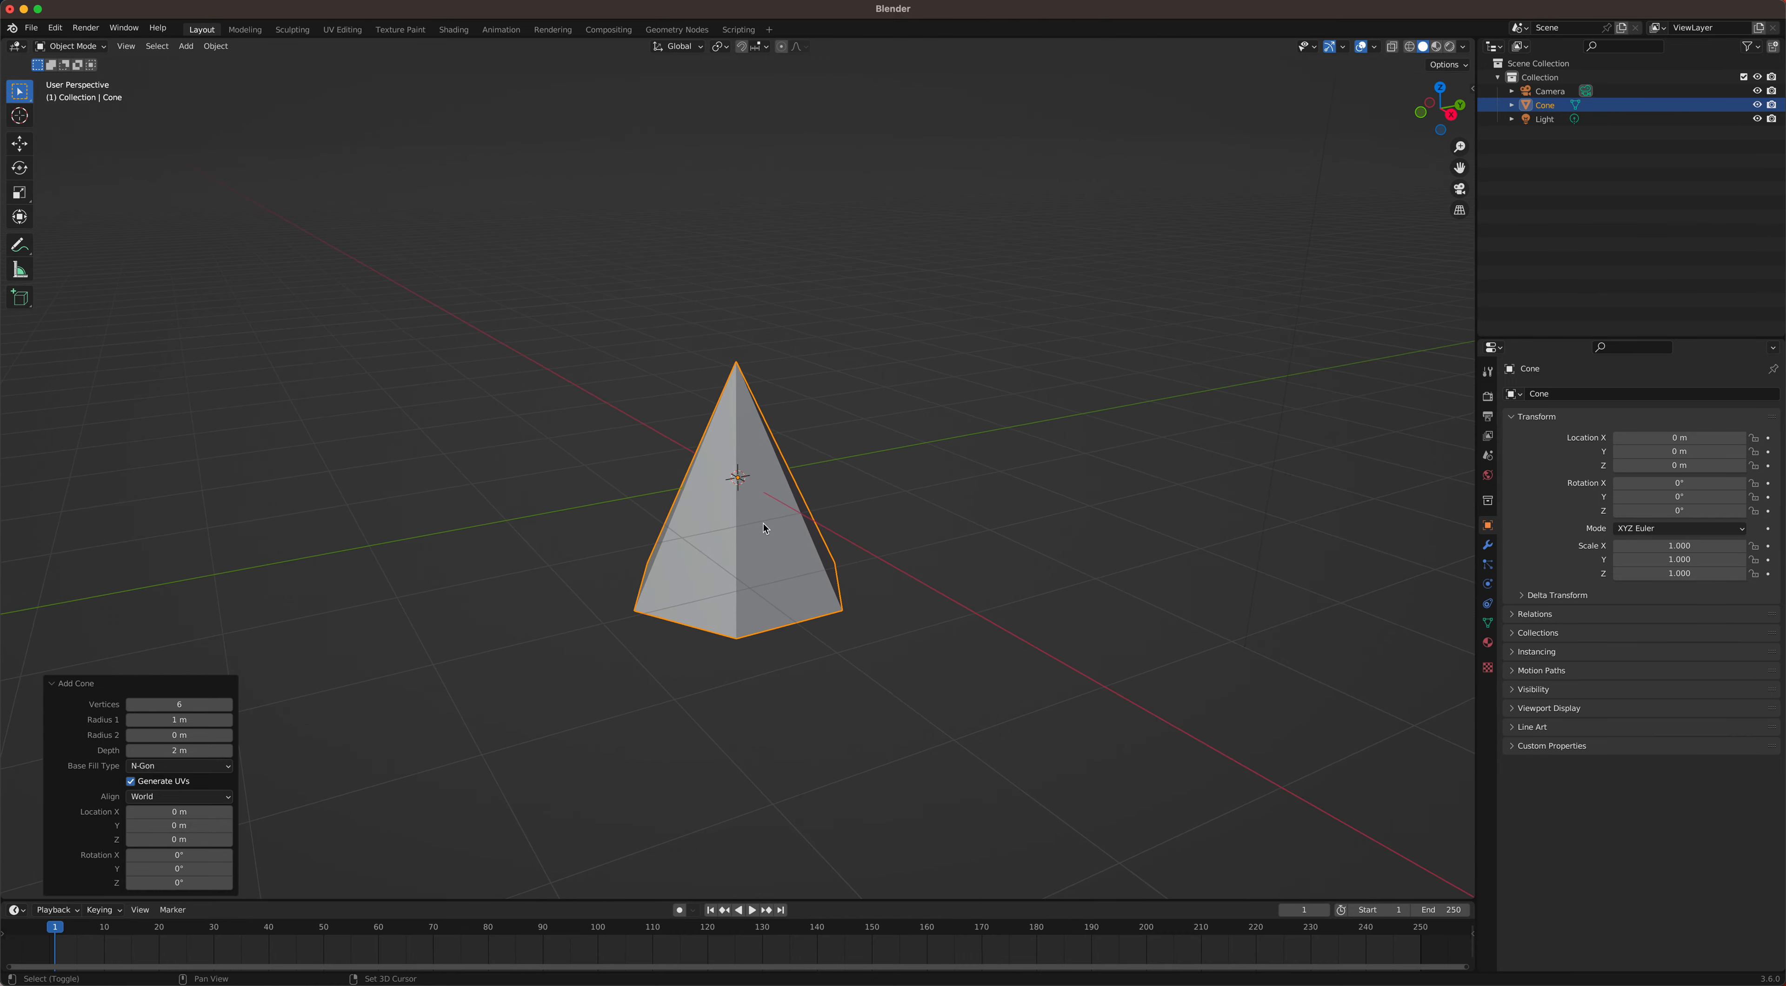
key("shift+d")
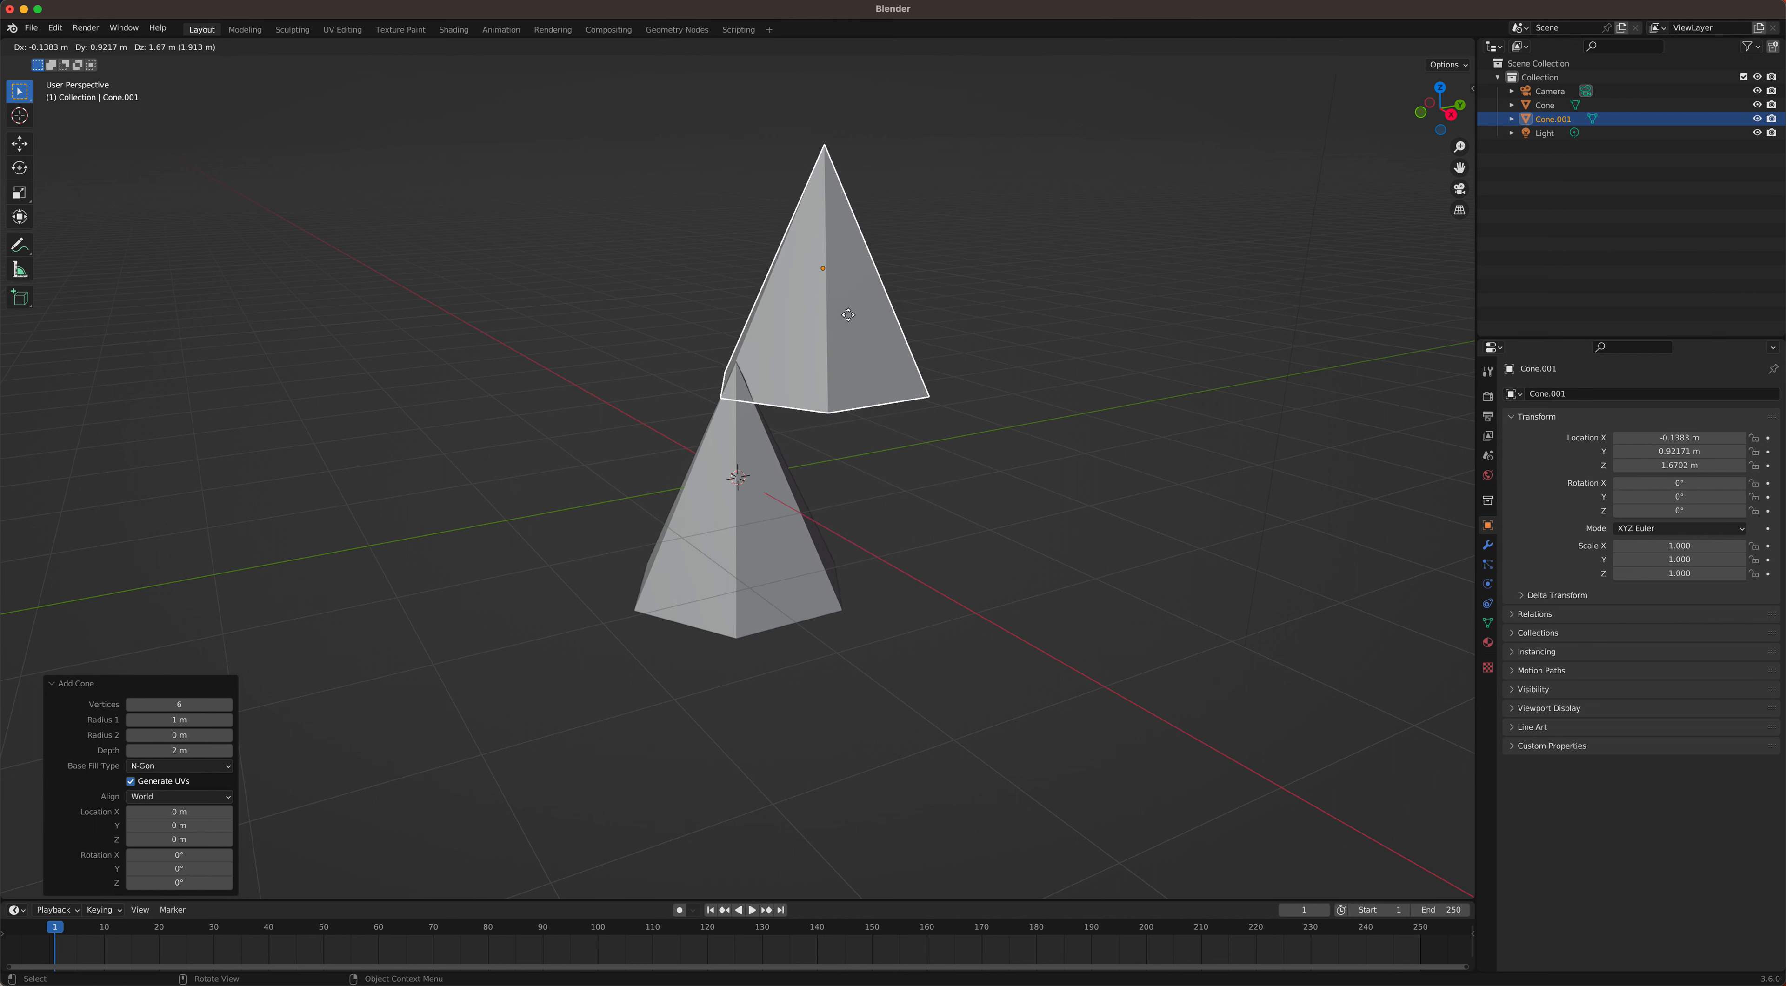
key("z")
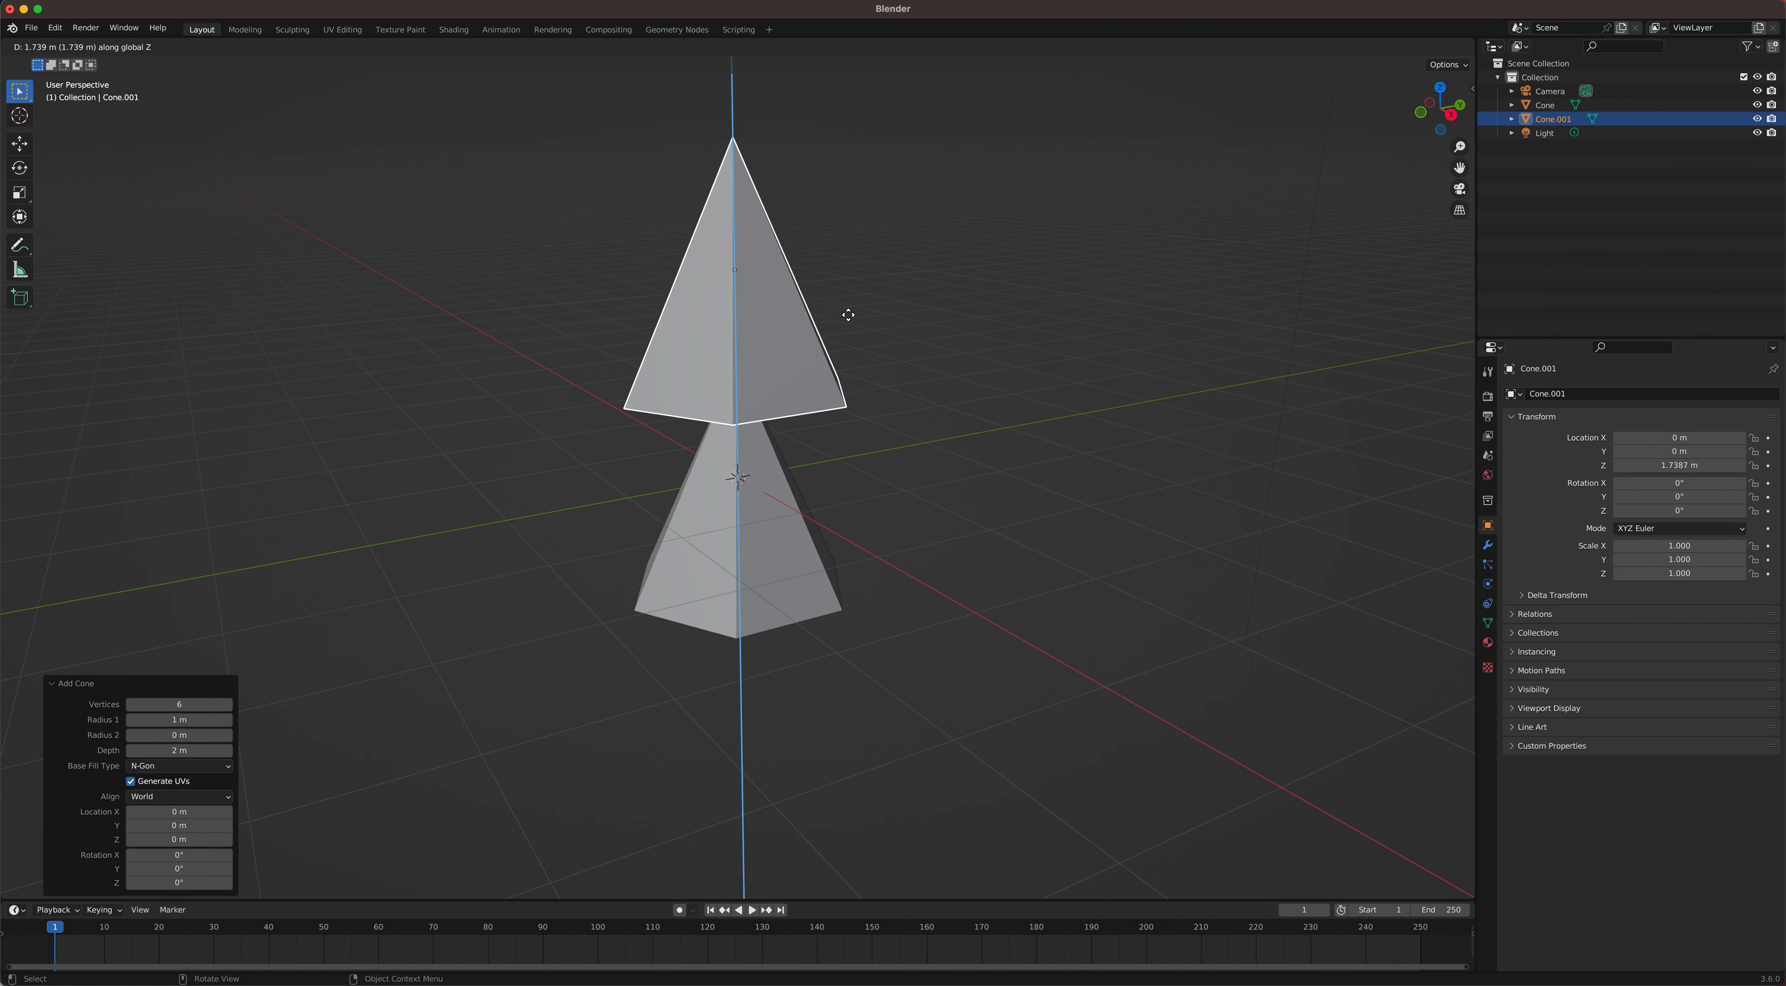
left_click(829, 436)
key("s")
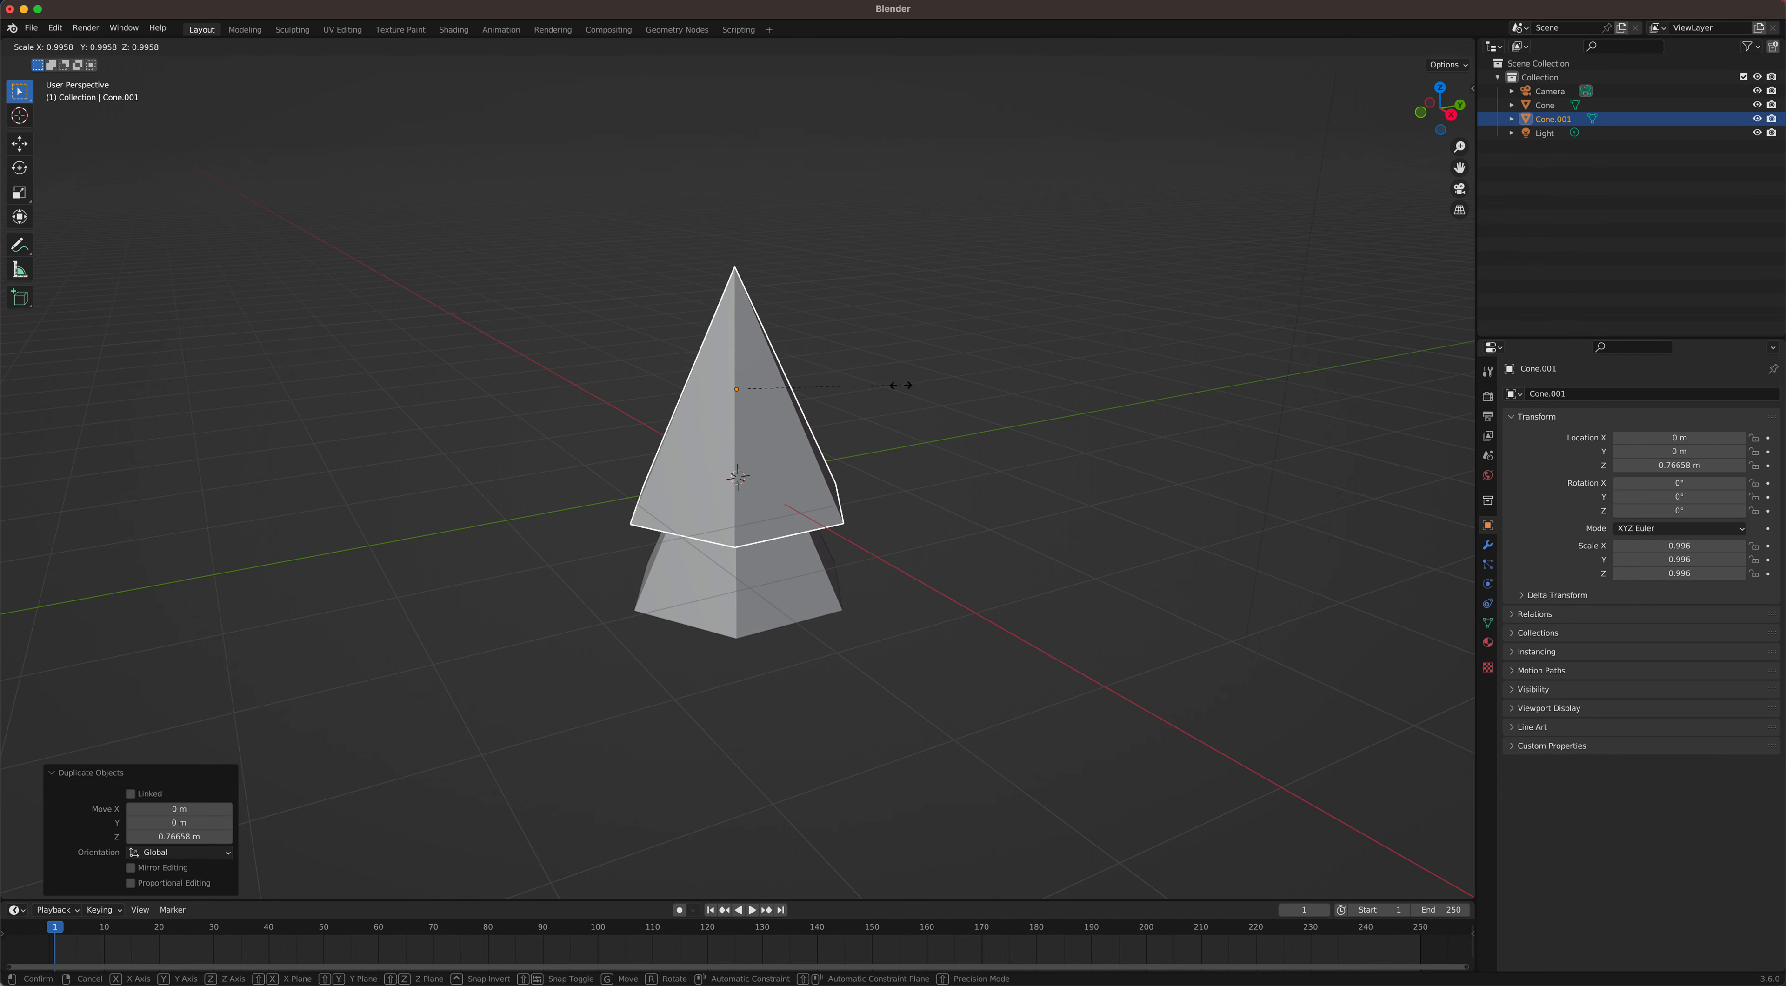
left_click(862, 480)
Step: Duplicate the smaller cone about 0.70 m up along Z and scale the new top cone by about 0.77
middle_click_drag(862, 480, 772, 458)
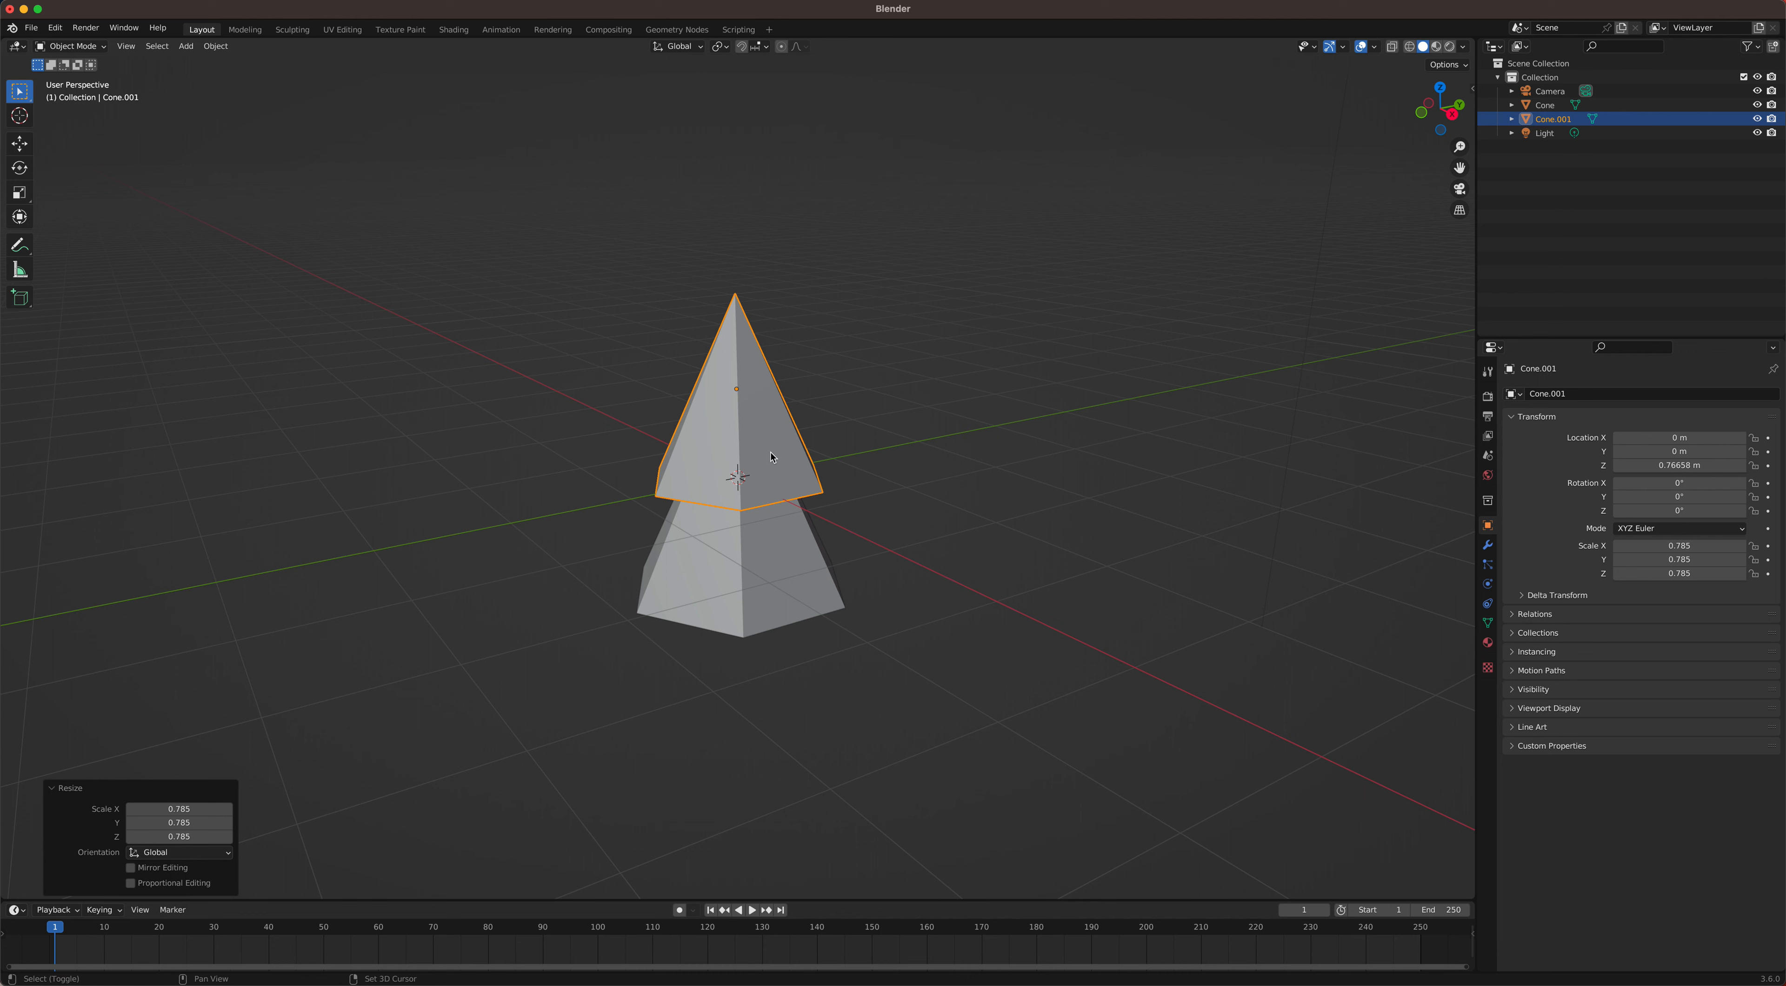
key("shift+d")
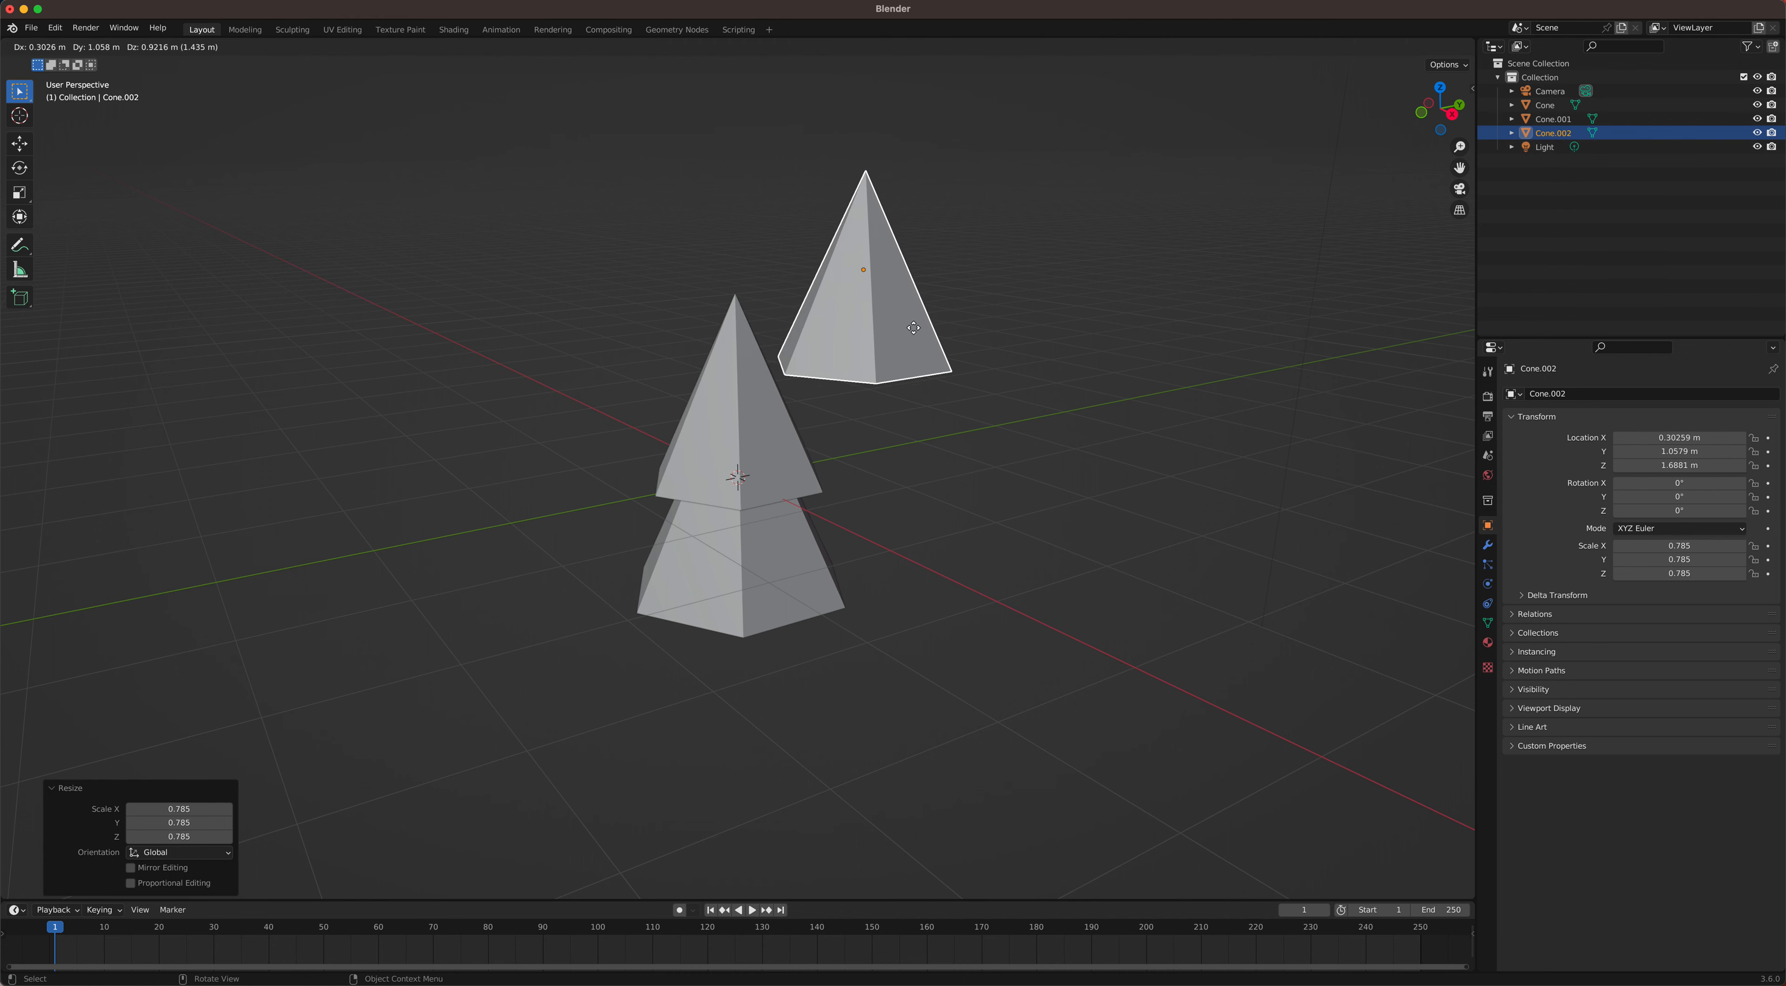
key("z")
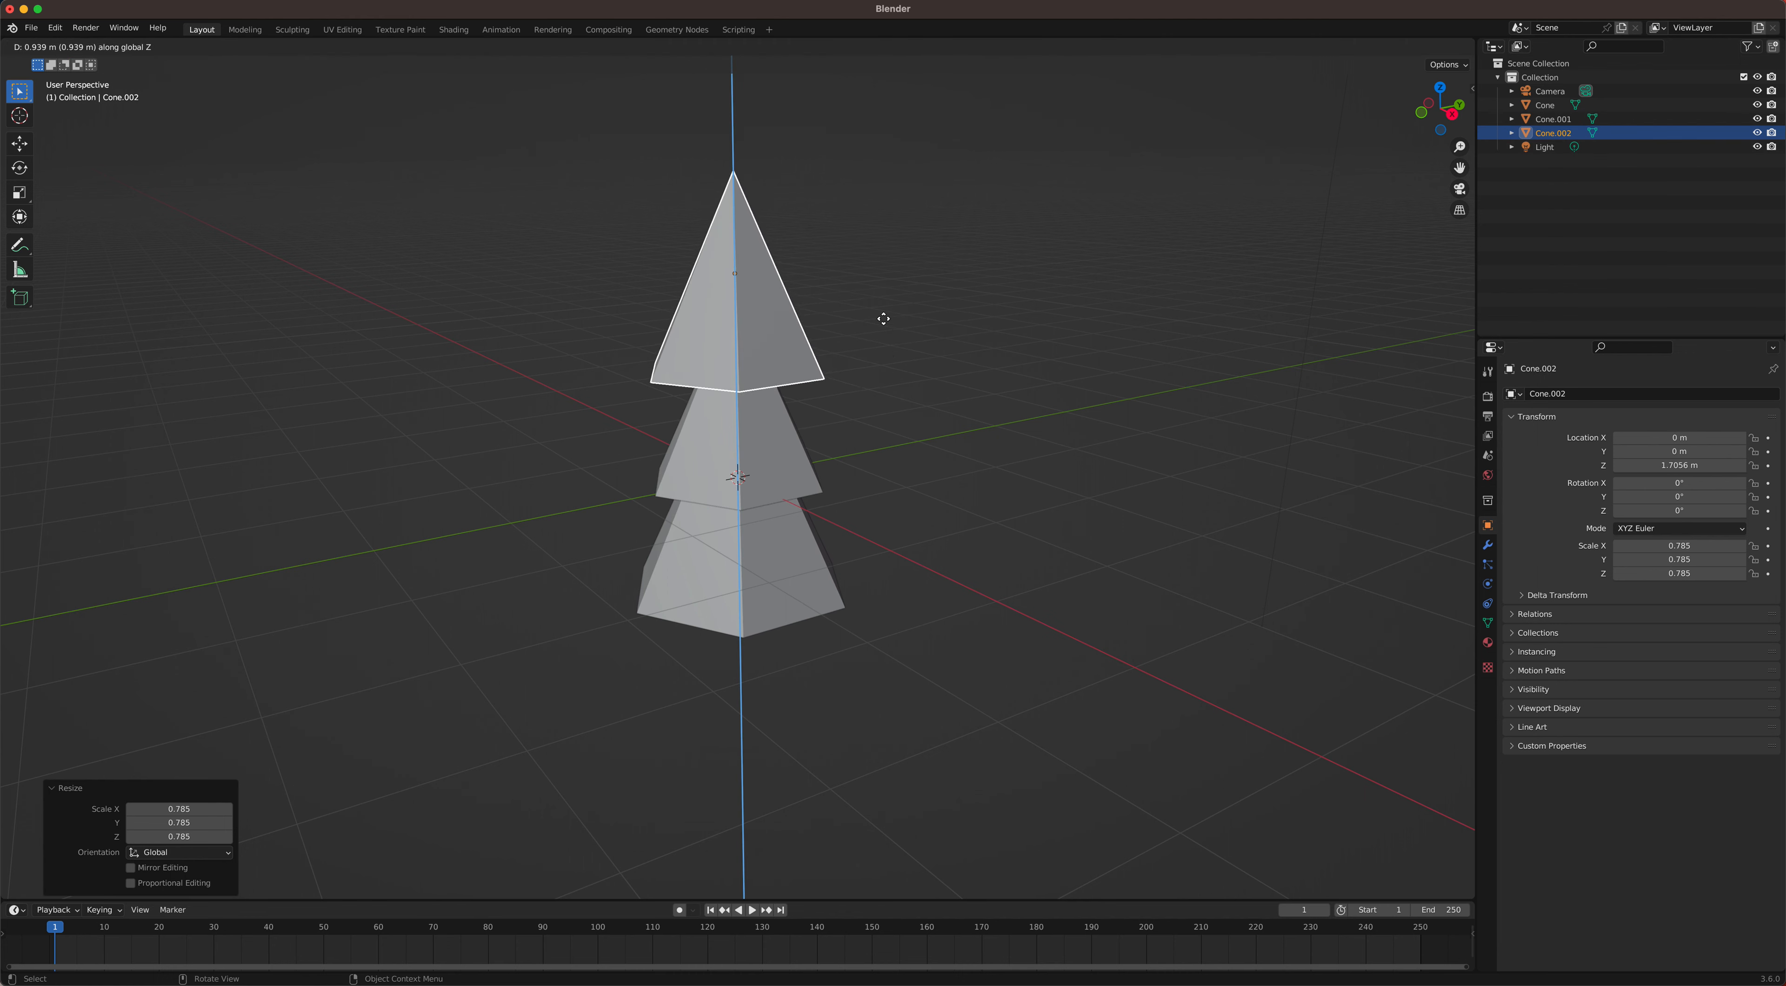
left_click(865, 371)
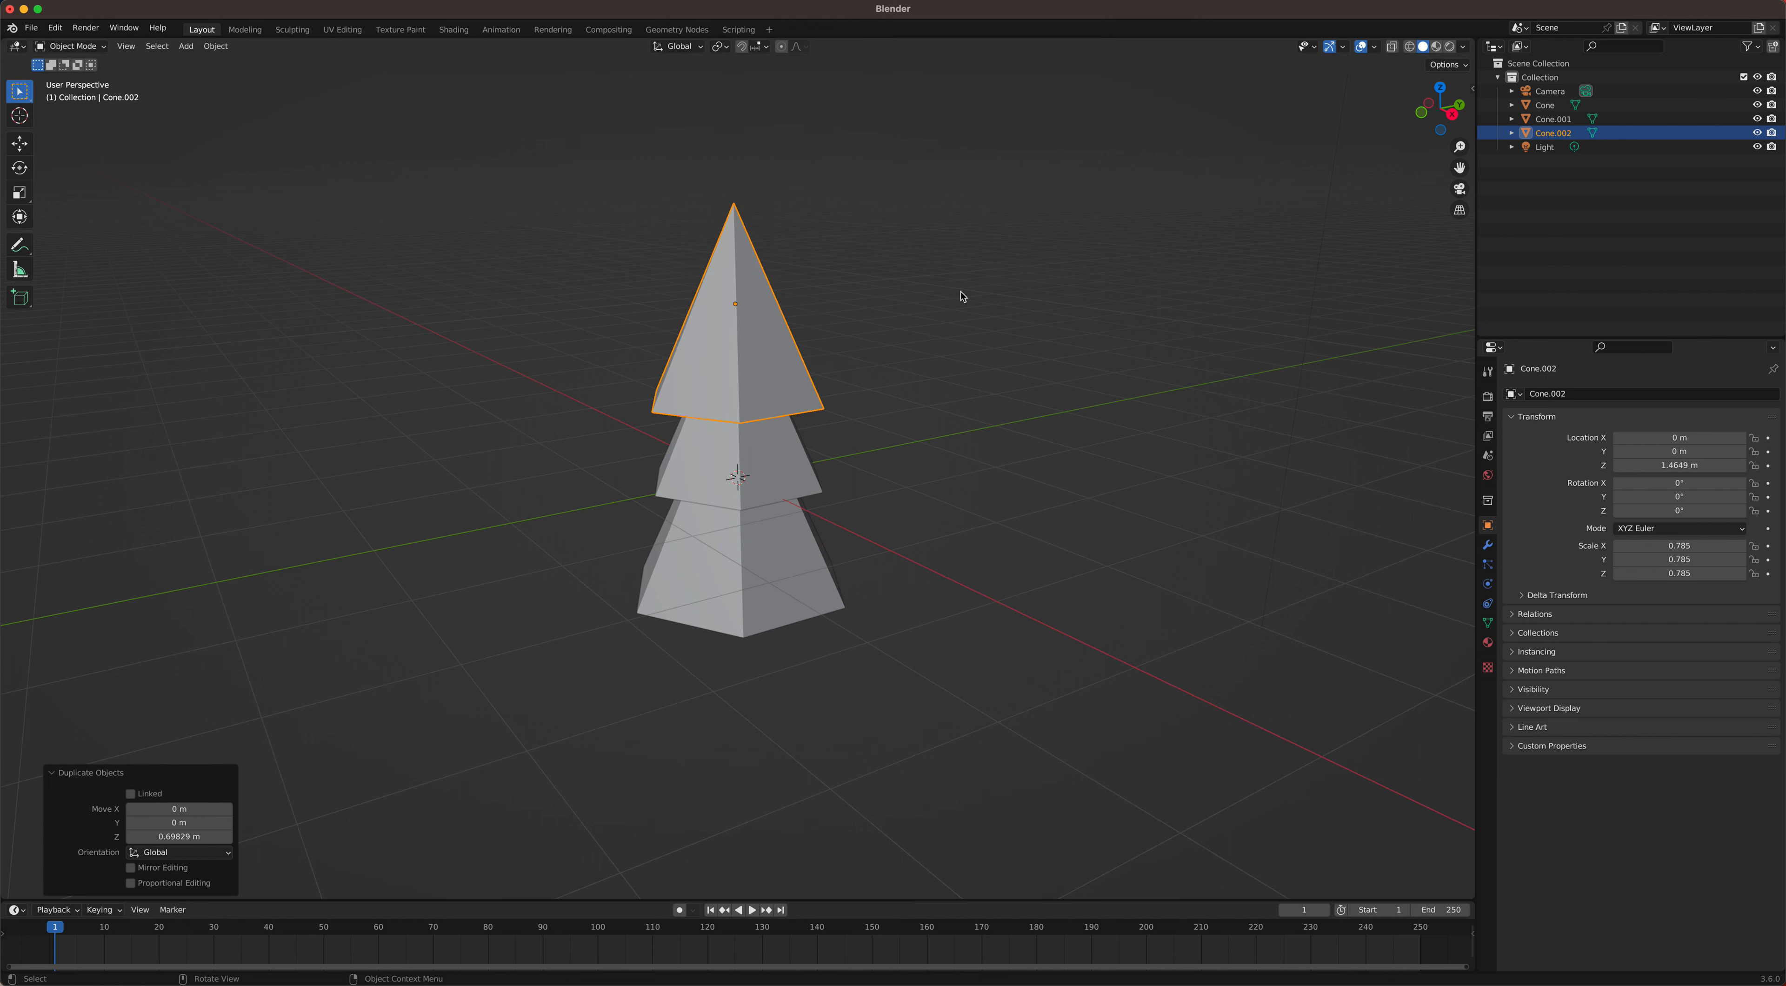
key("s")
left_click(911, 313)
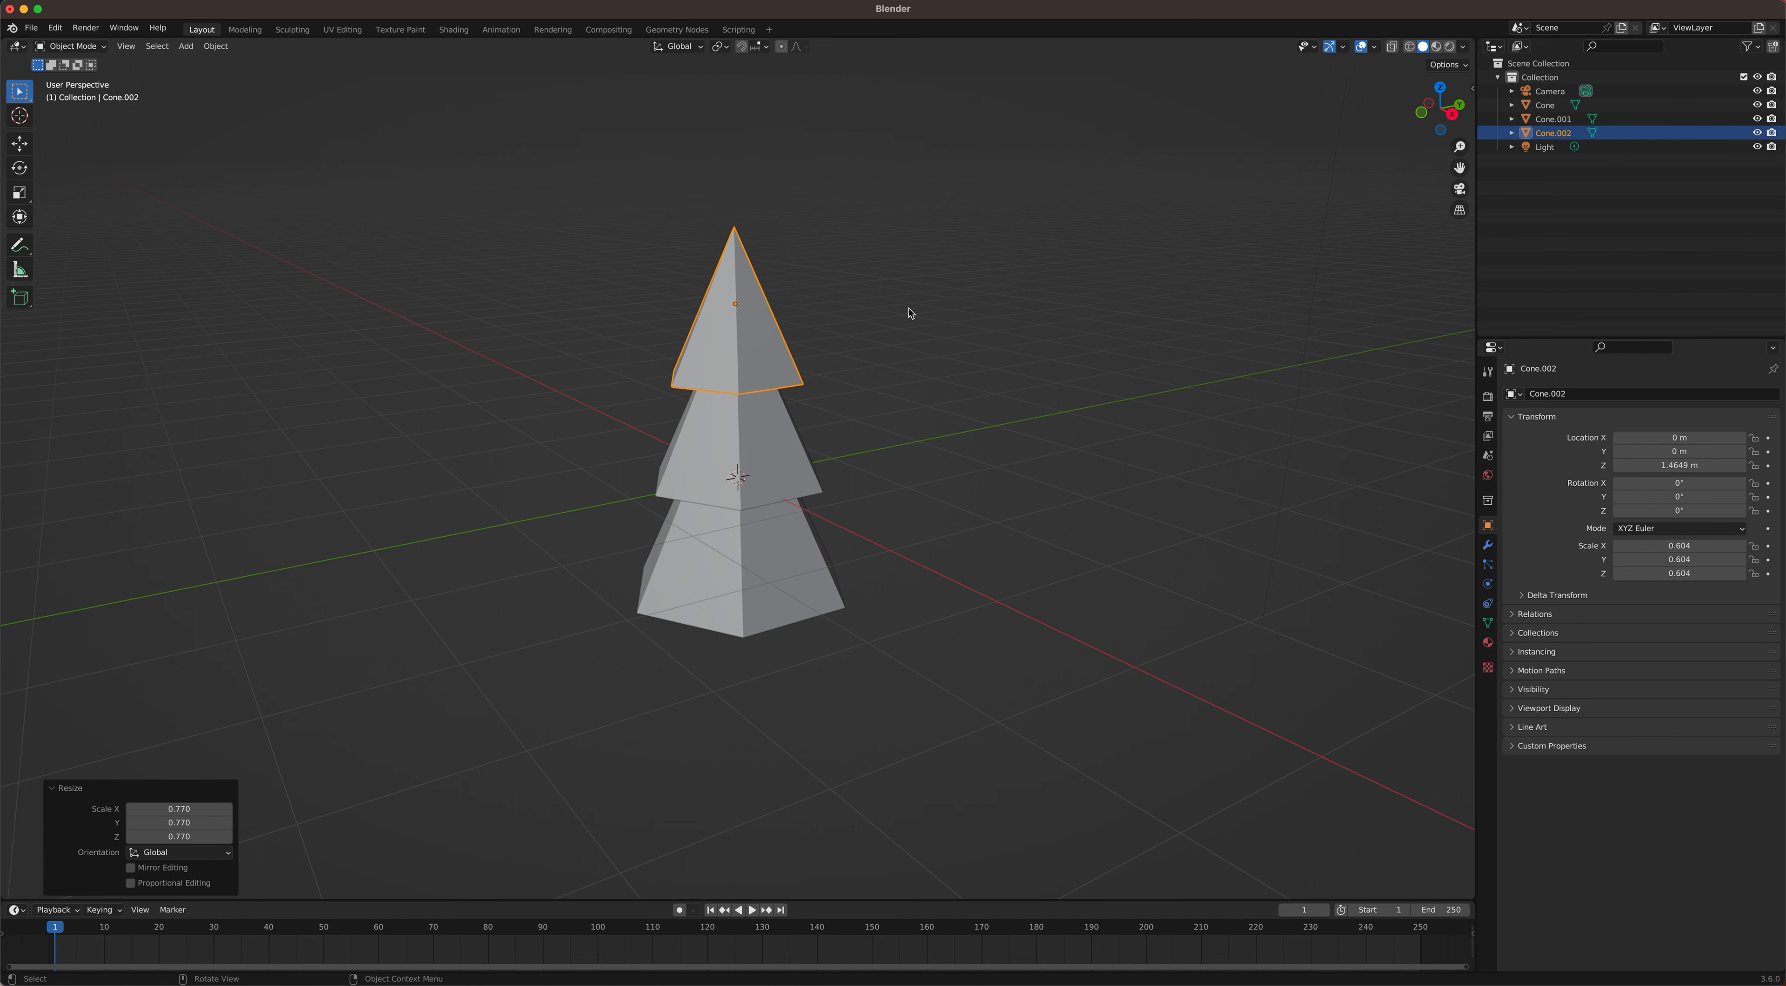
Step: Move the middle cone slightly down along Z, lower the top cone to about Z 1.21 m and clear the selection
left_click(769, 454)
left_click(26, 147)
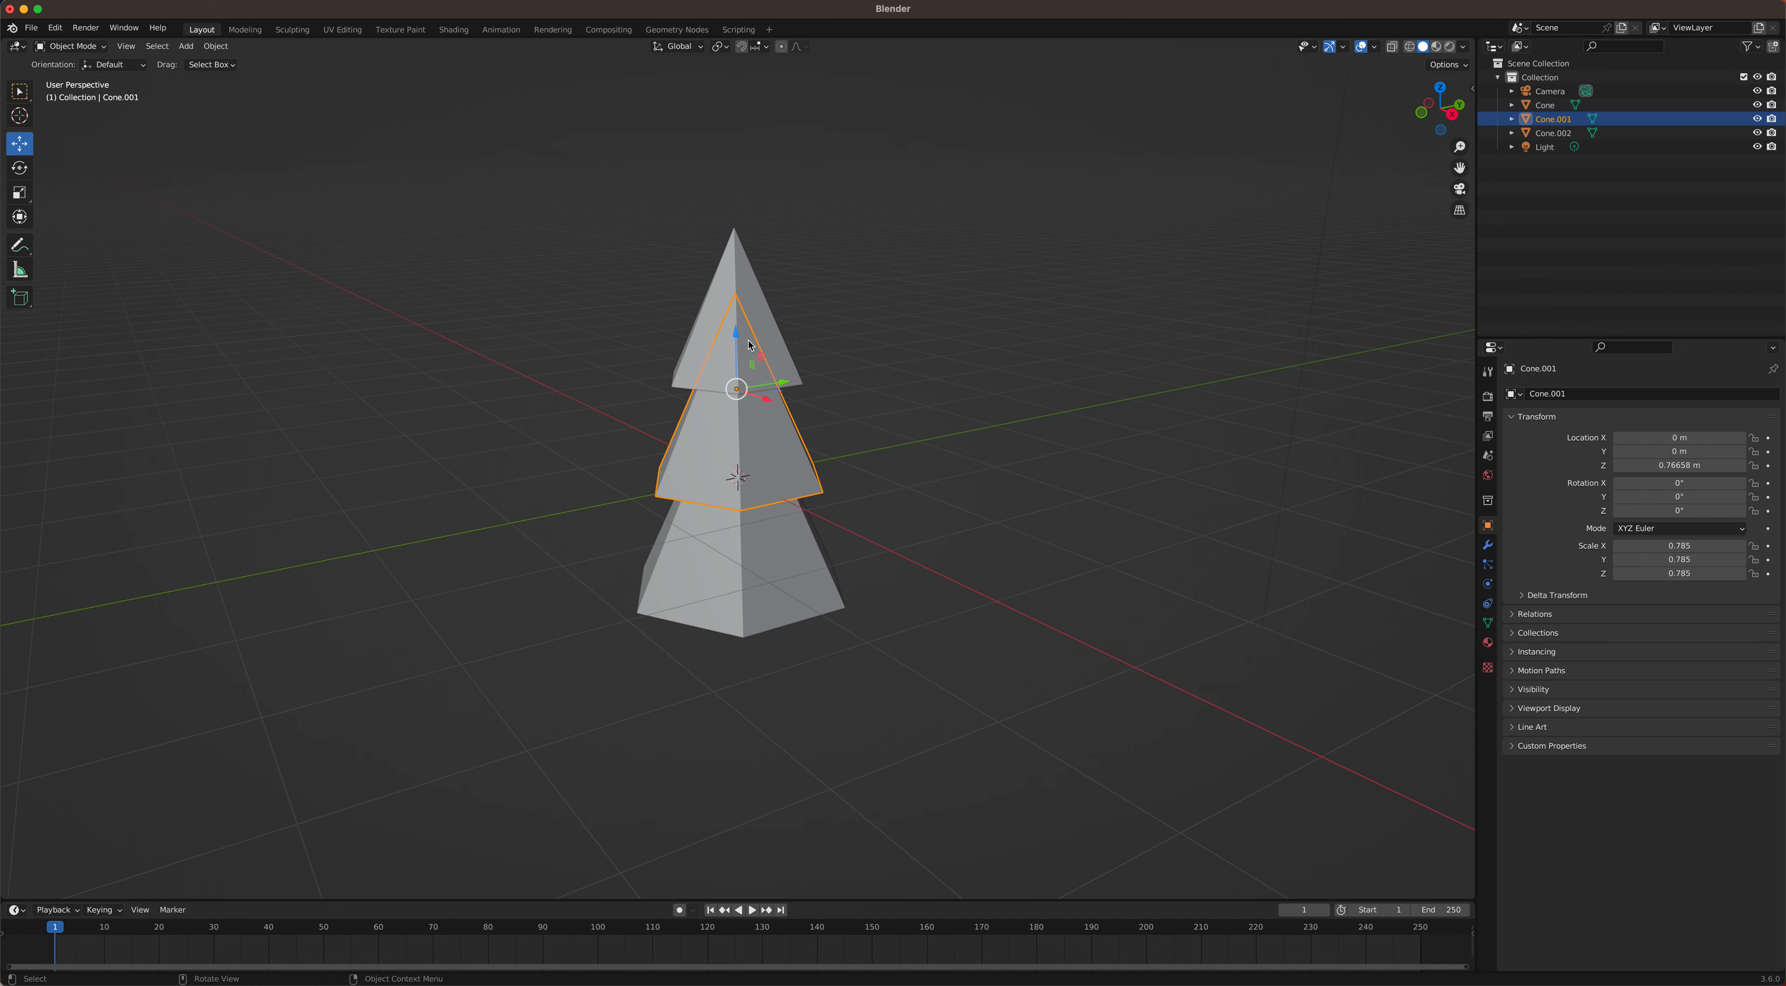
left_click_drag(749, 345, 749, 364)
left_click(738, 288)
left_click_drag(733, 255, 734, 287)
left_click(902, 359)
Step: Add a cube for the tree trunk and scale it down to about 0.229
mouse_move(849, 521)
middle_mouse_down()
mouse_move(860, 474)
mouse_move(873, 490)
mouse_move(853, 495)
middle_mouse_up()
key("shift+a")
mouse_move(833, 496)
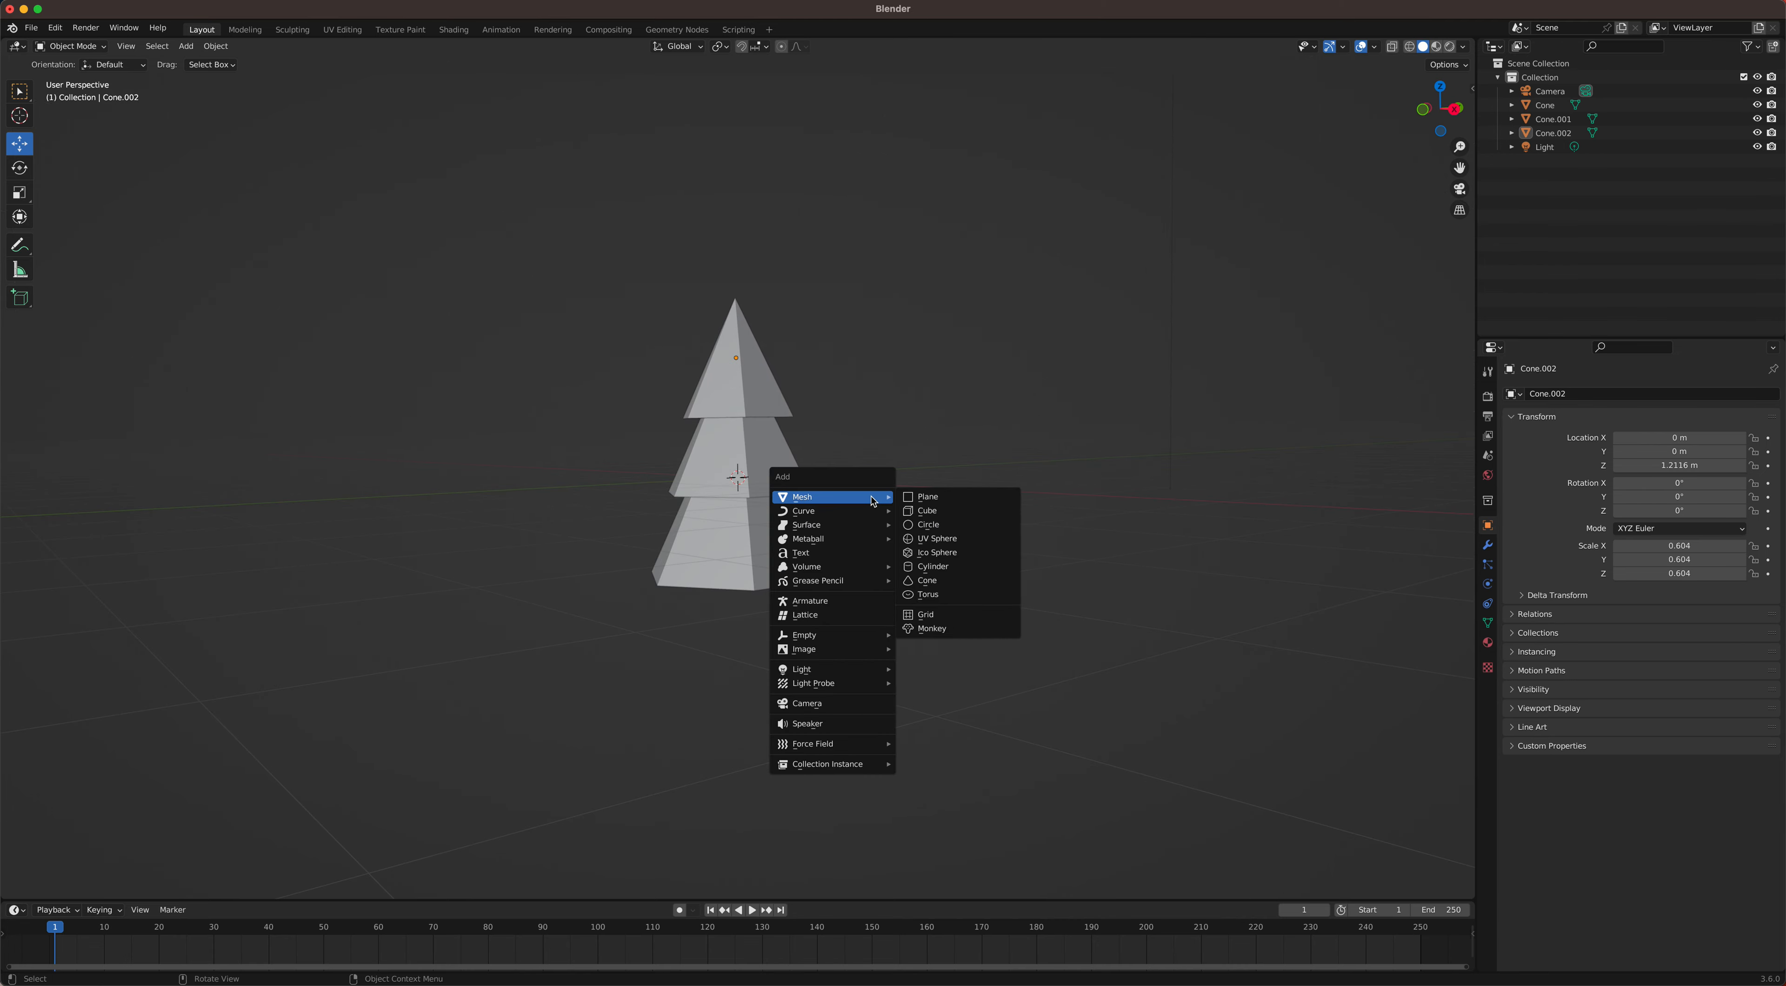
left_click(928, 511)
middle_click_drag(1008, 450, 1069, 419)
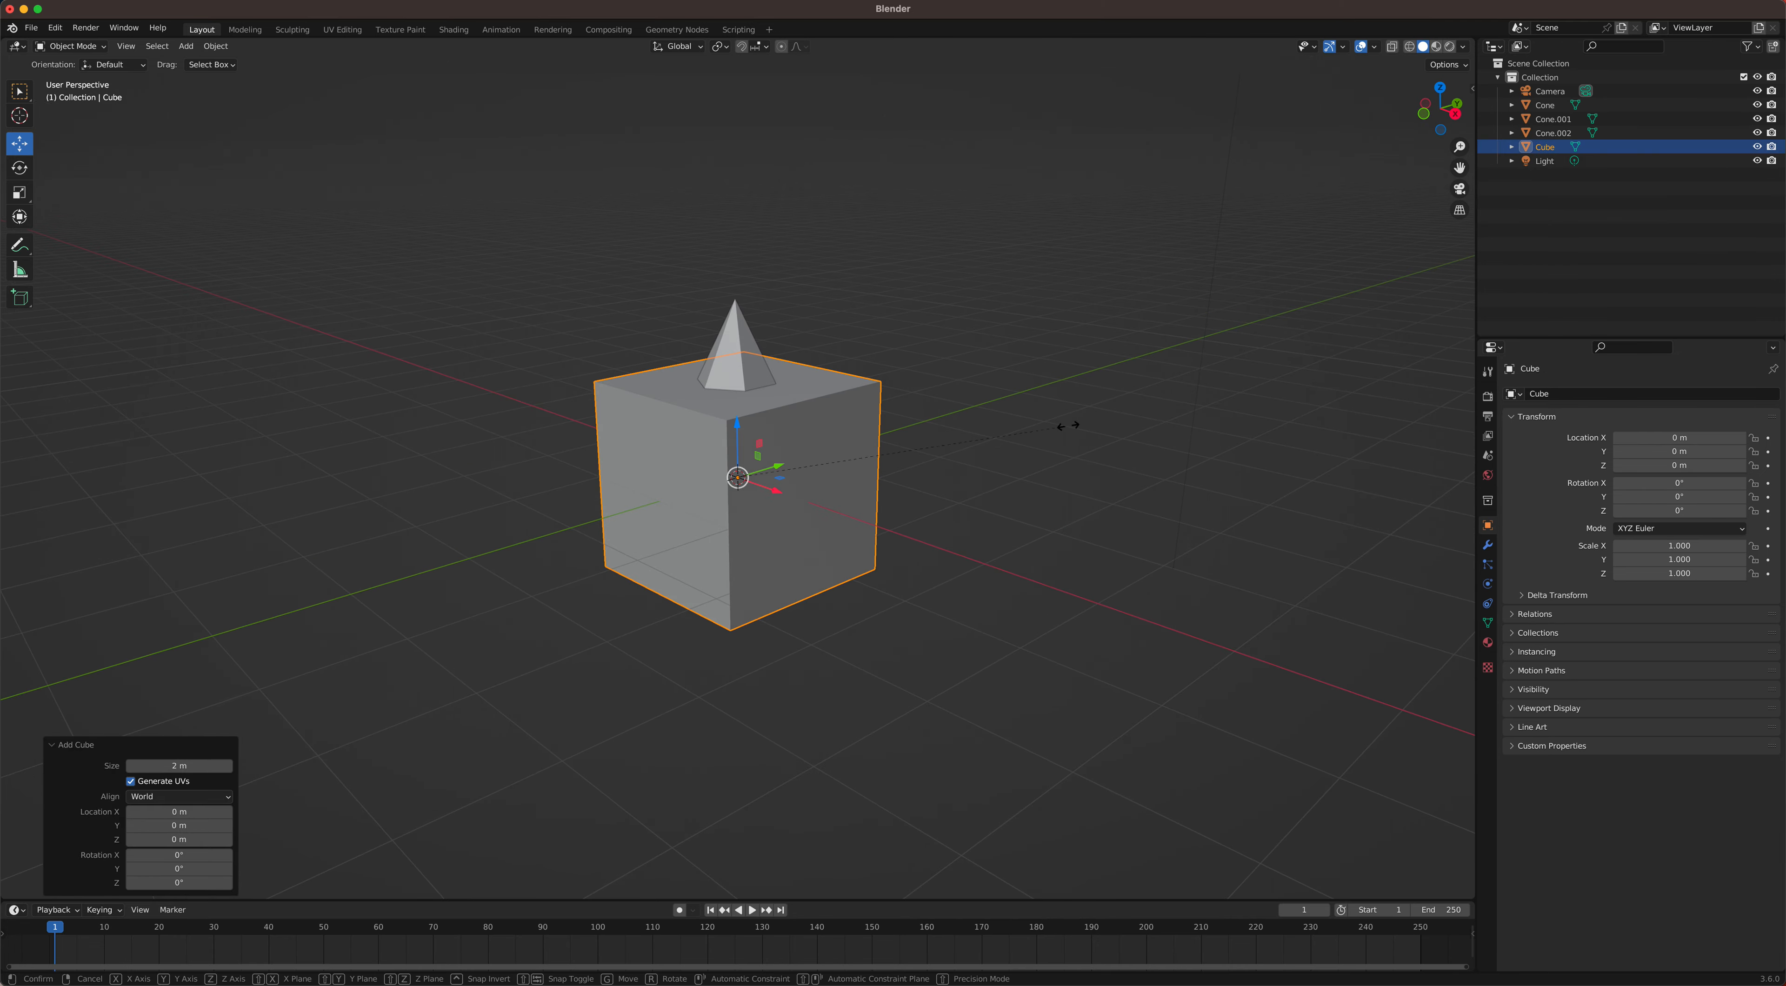
key("s")
left_click(824, 465)
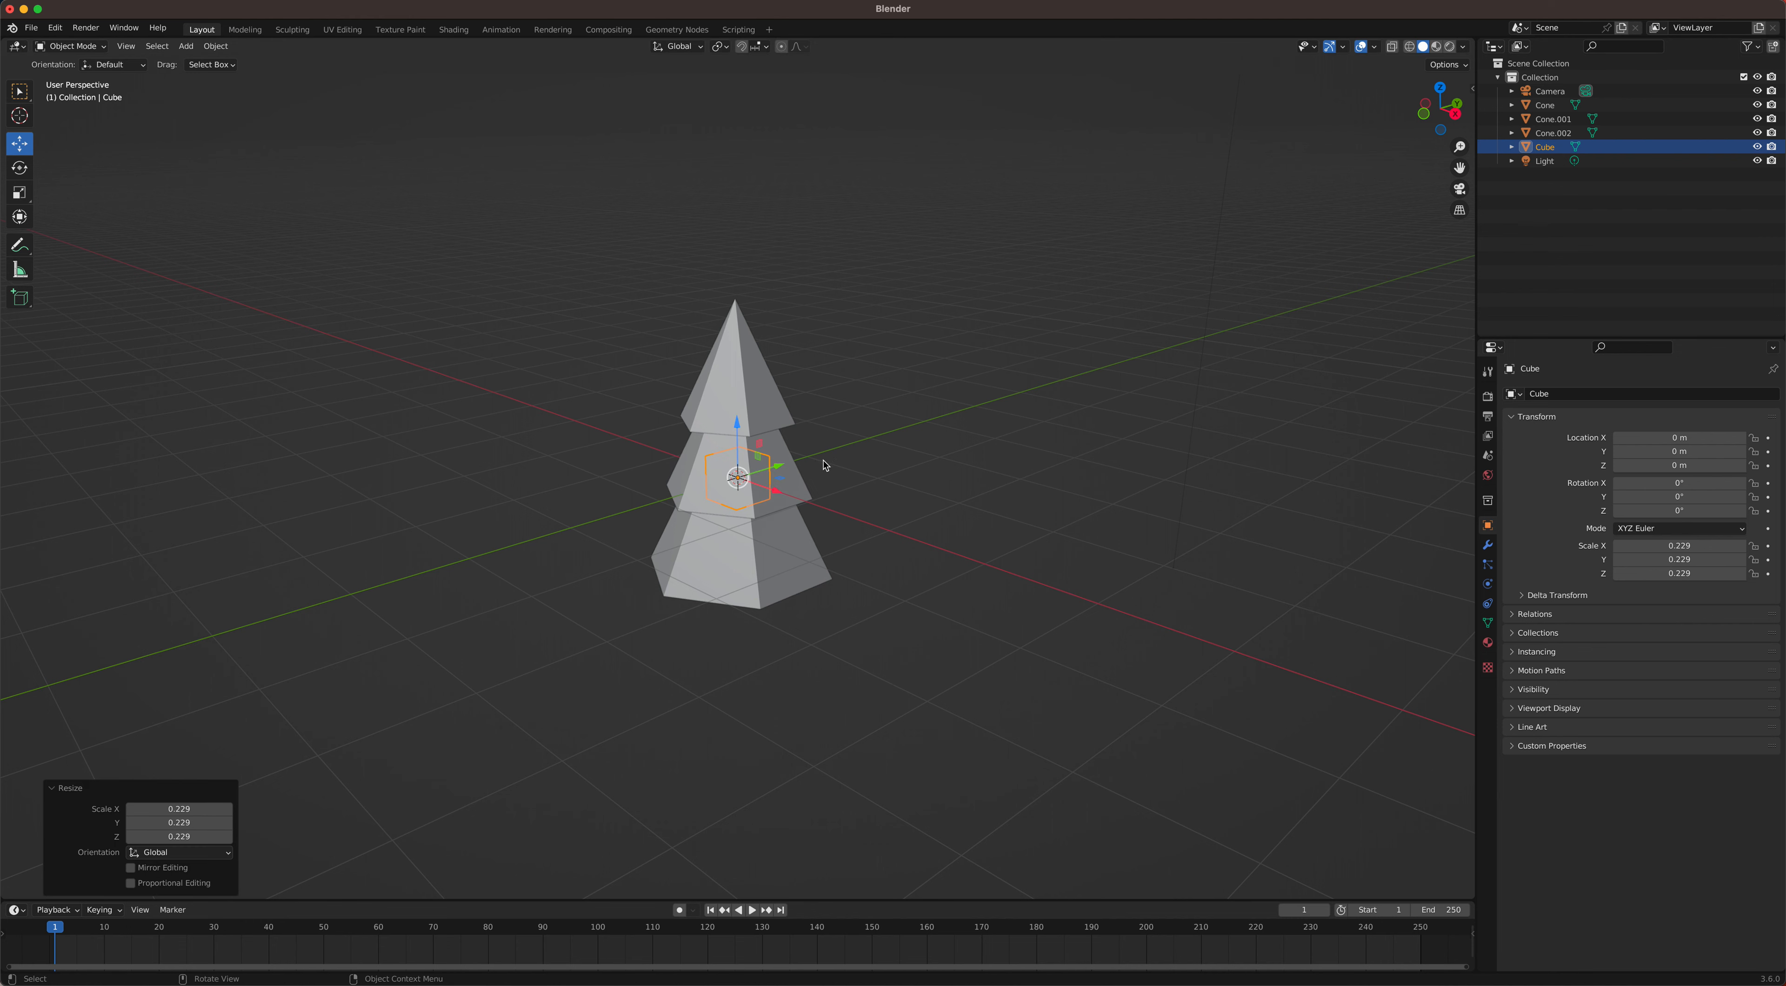
Step: Move the trunk cube down along Z to about -1.207 m so it sits directly under the lowest cone
left_click_drag(742, 430, 742, 559)
mouse_move(742, 560)
middle_mouse_down()
mouse_move(850, 483)
mouse_move(750, 562)
middle_mouse_up()
left_click_drag(739, 548, 784, 525)
scroll(842, 534, "up", 3)
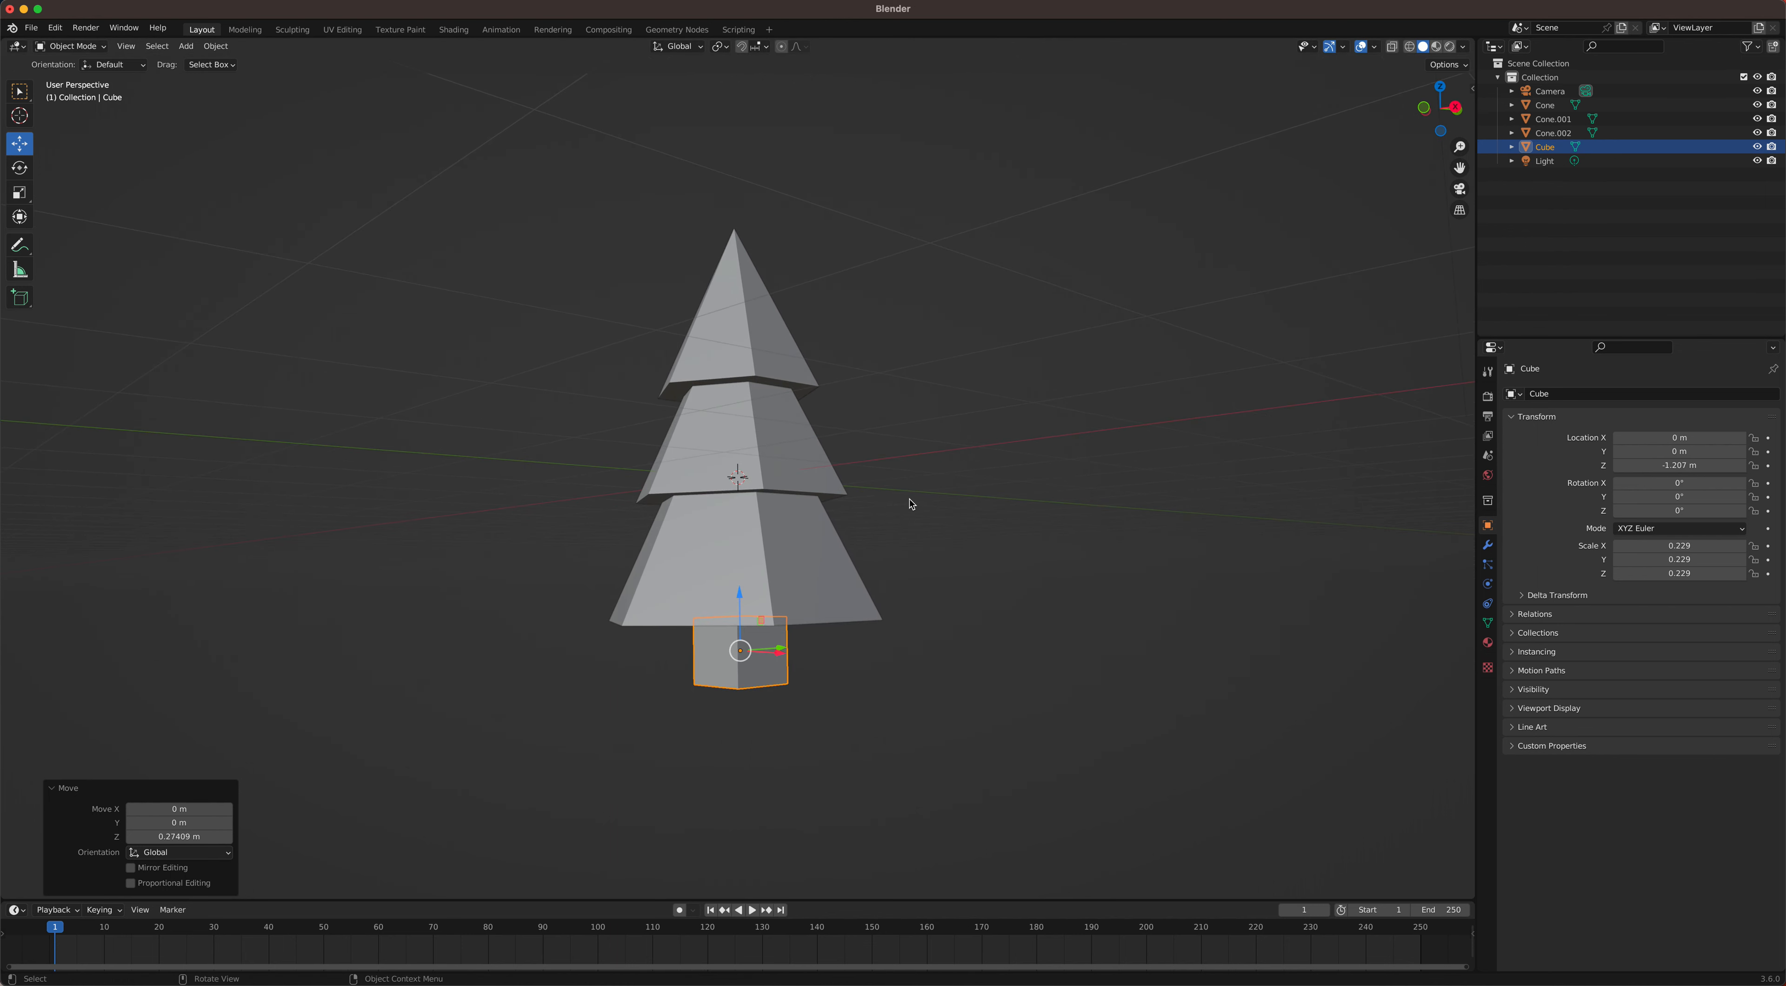
Step: Give the top cone a new material with a darkened green base color of hue 0.354 and saturation 0.892
left_click(742, 324)
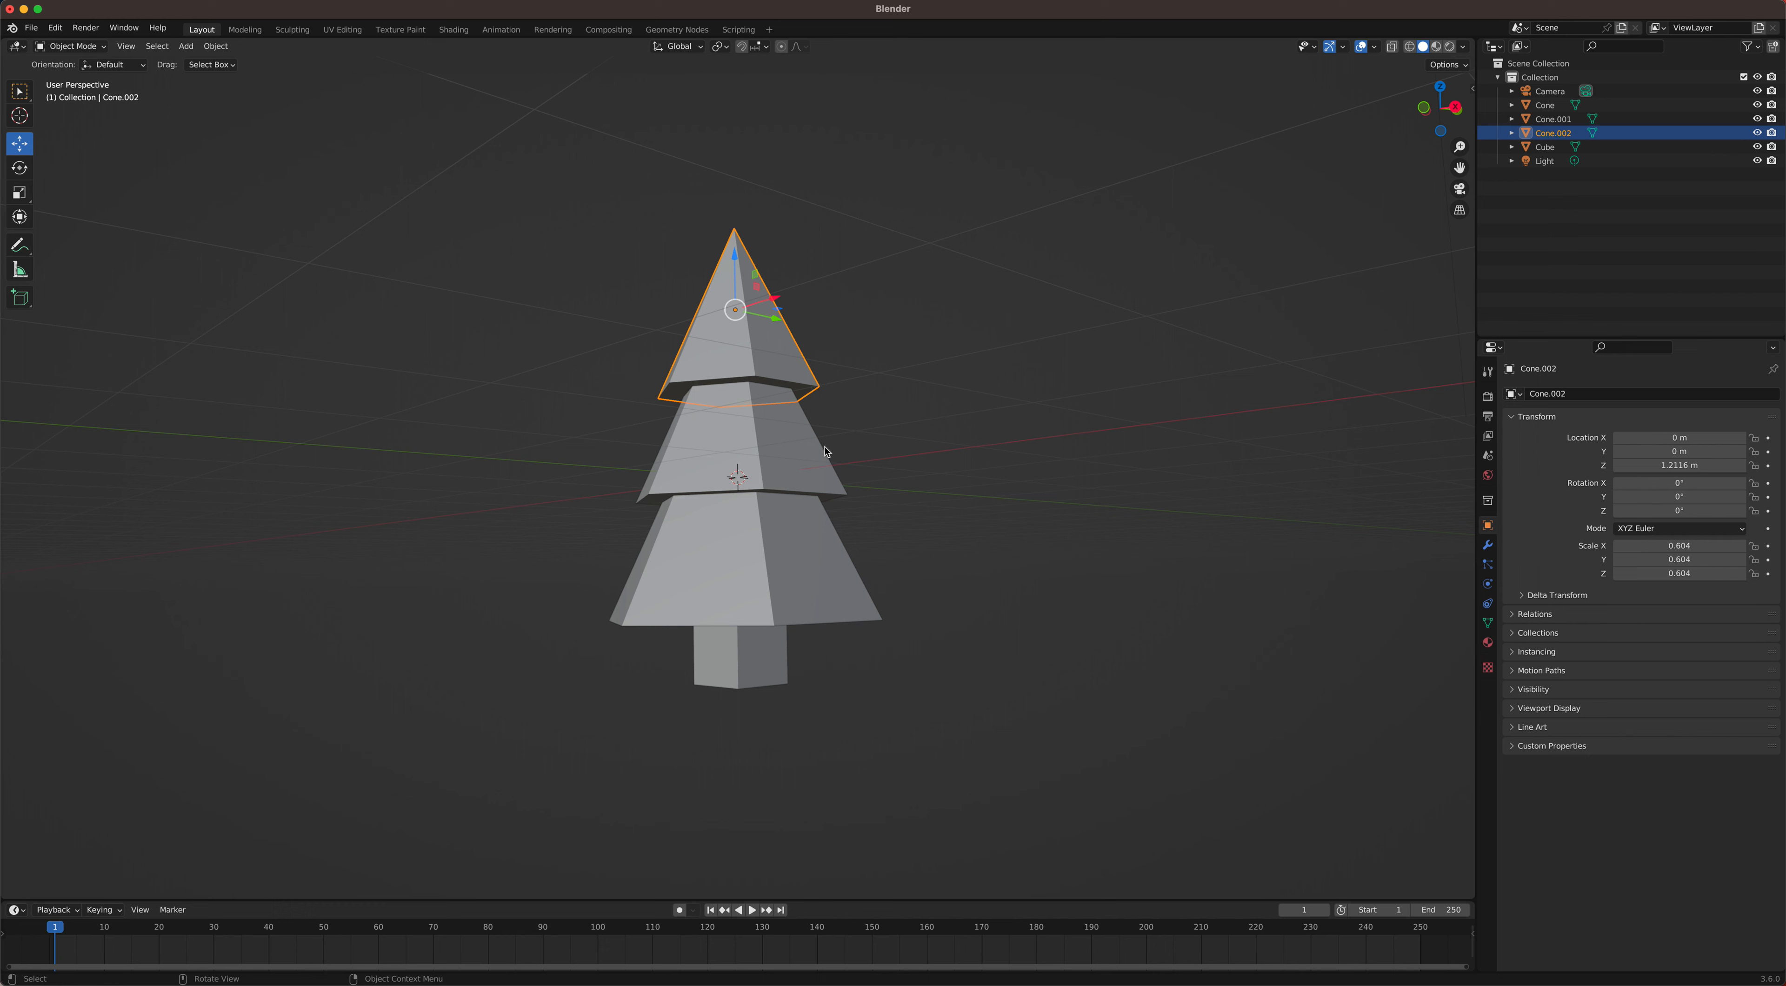
left_click(1487, 643)
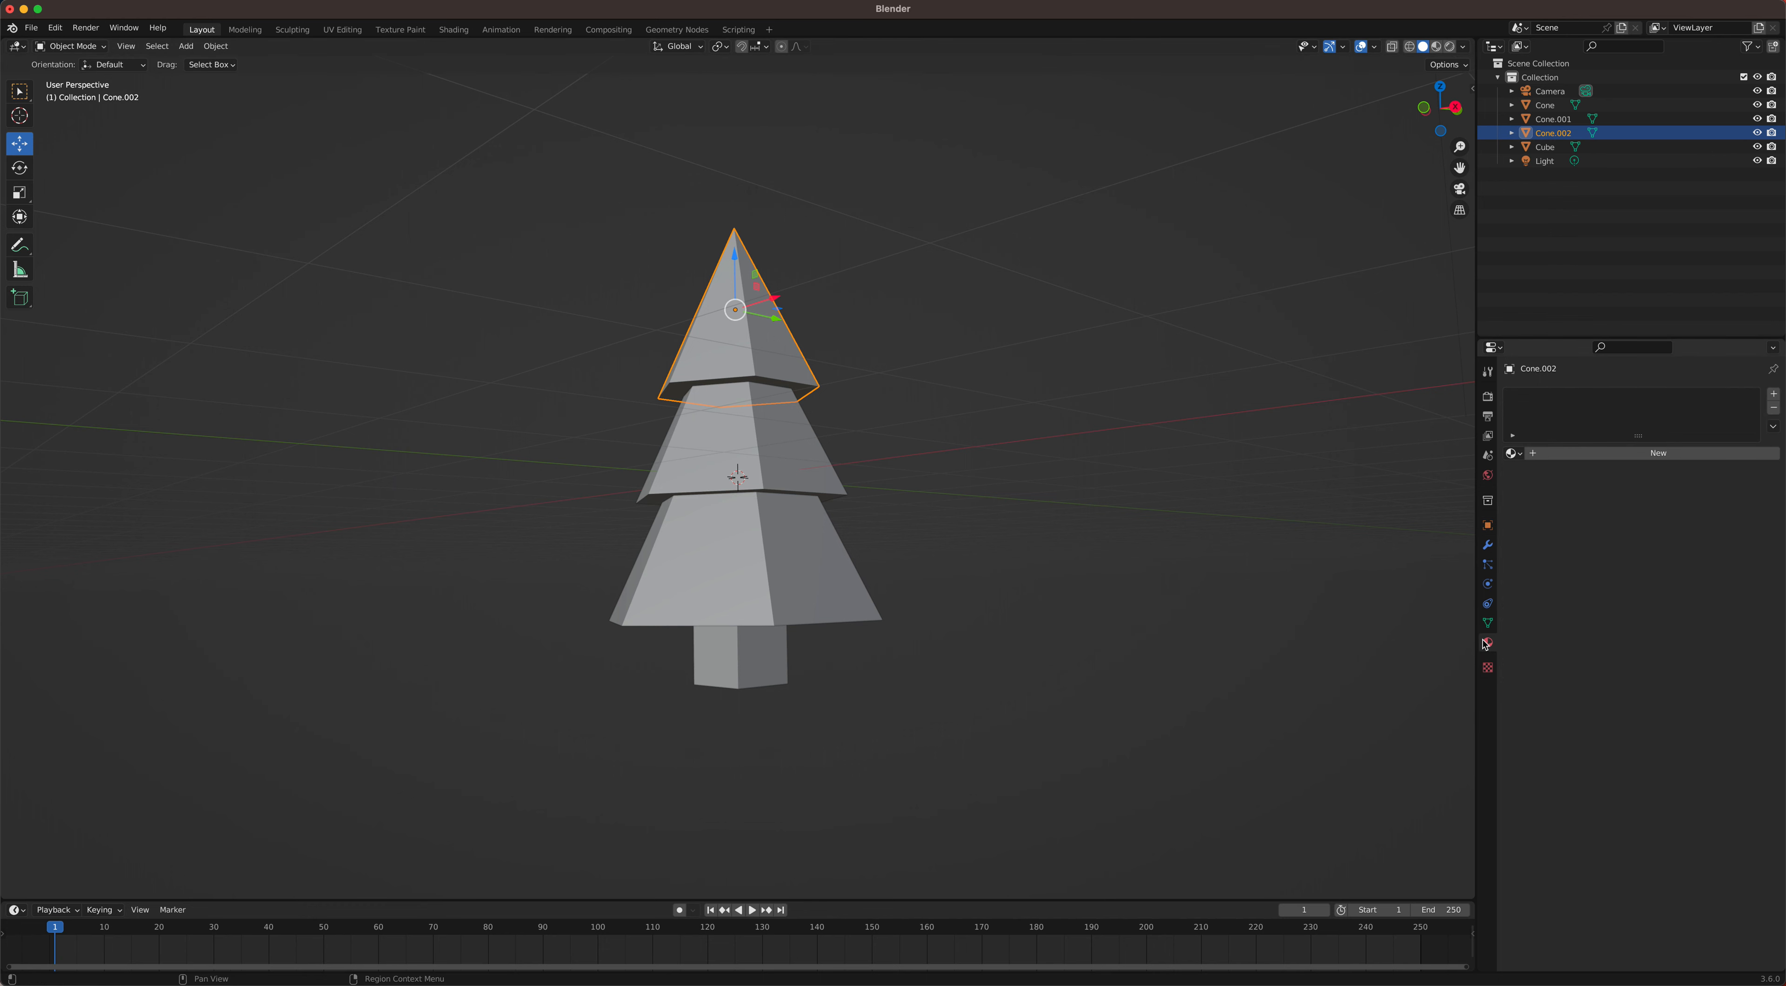
left_click(1558, 460)
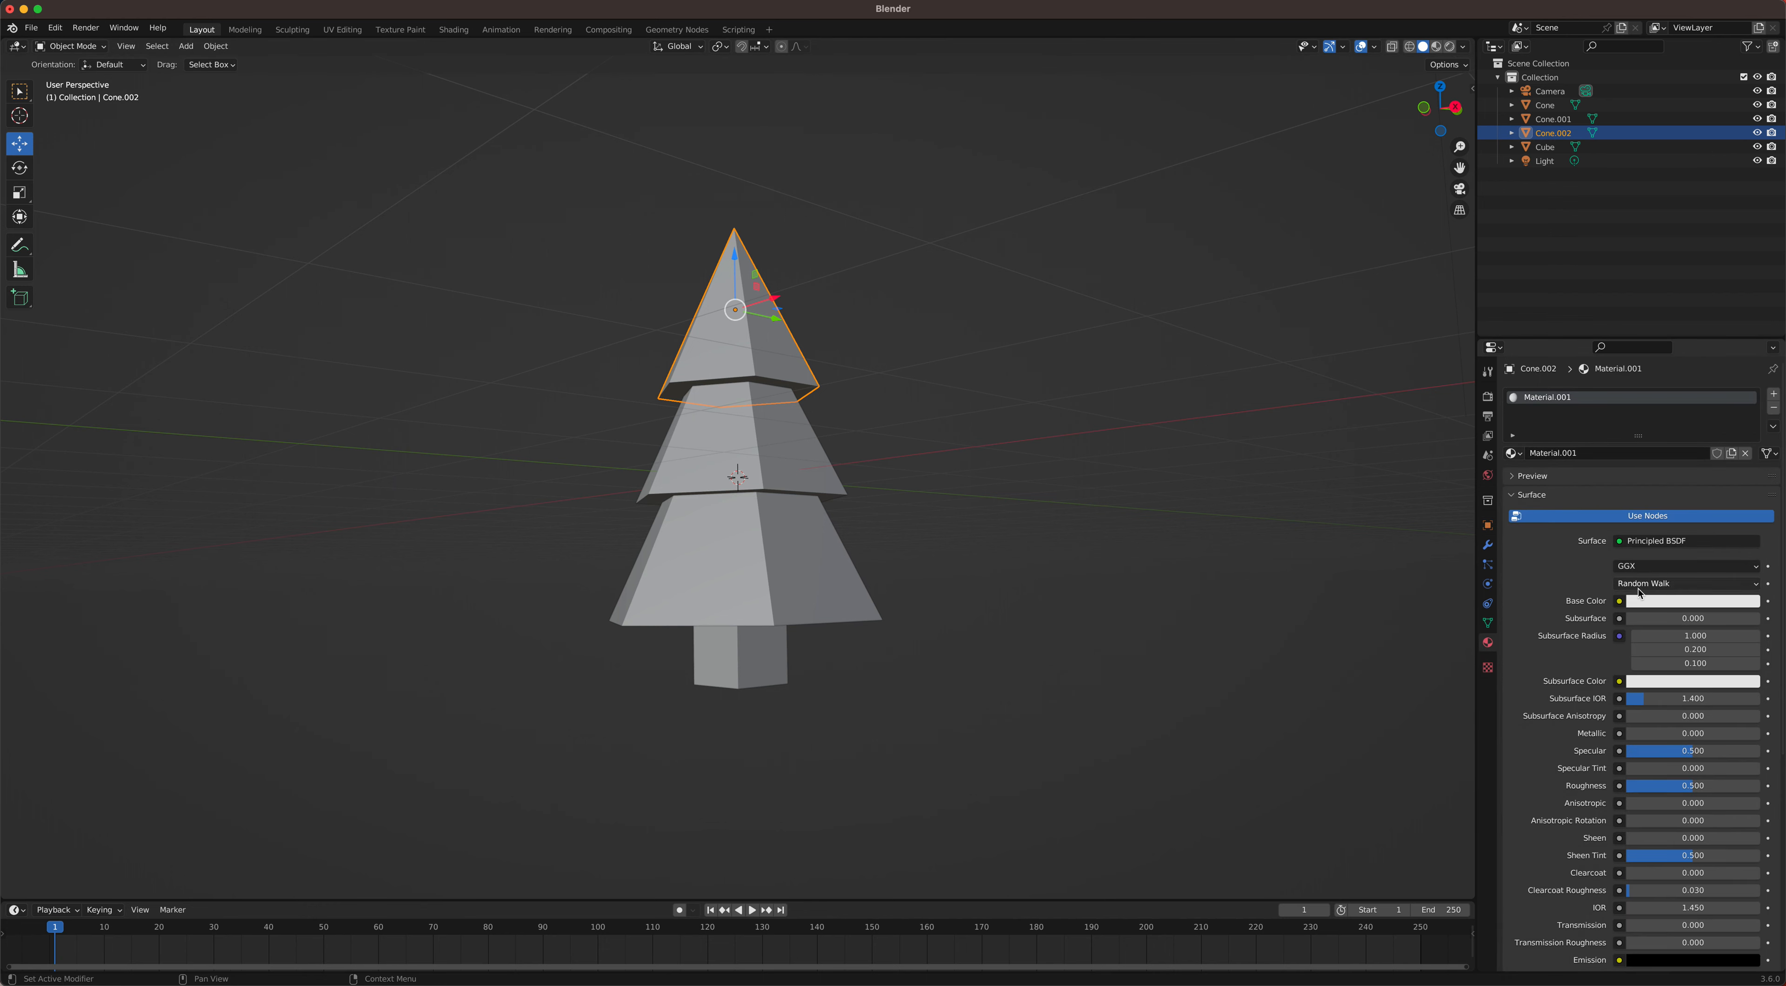
left_click(1667, 602)
left_click(1665, 415)
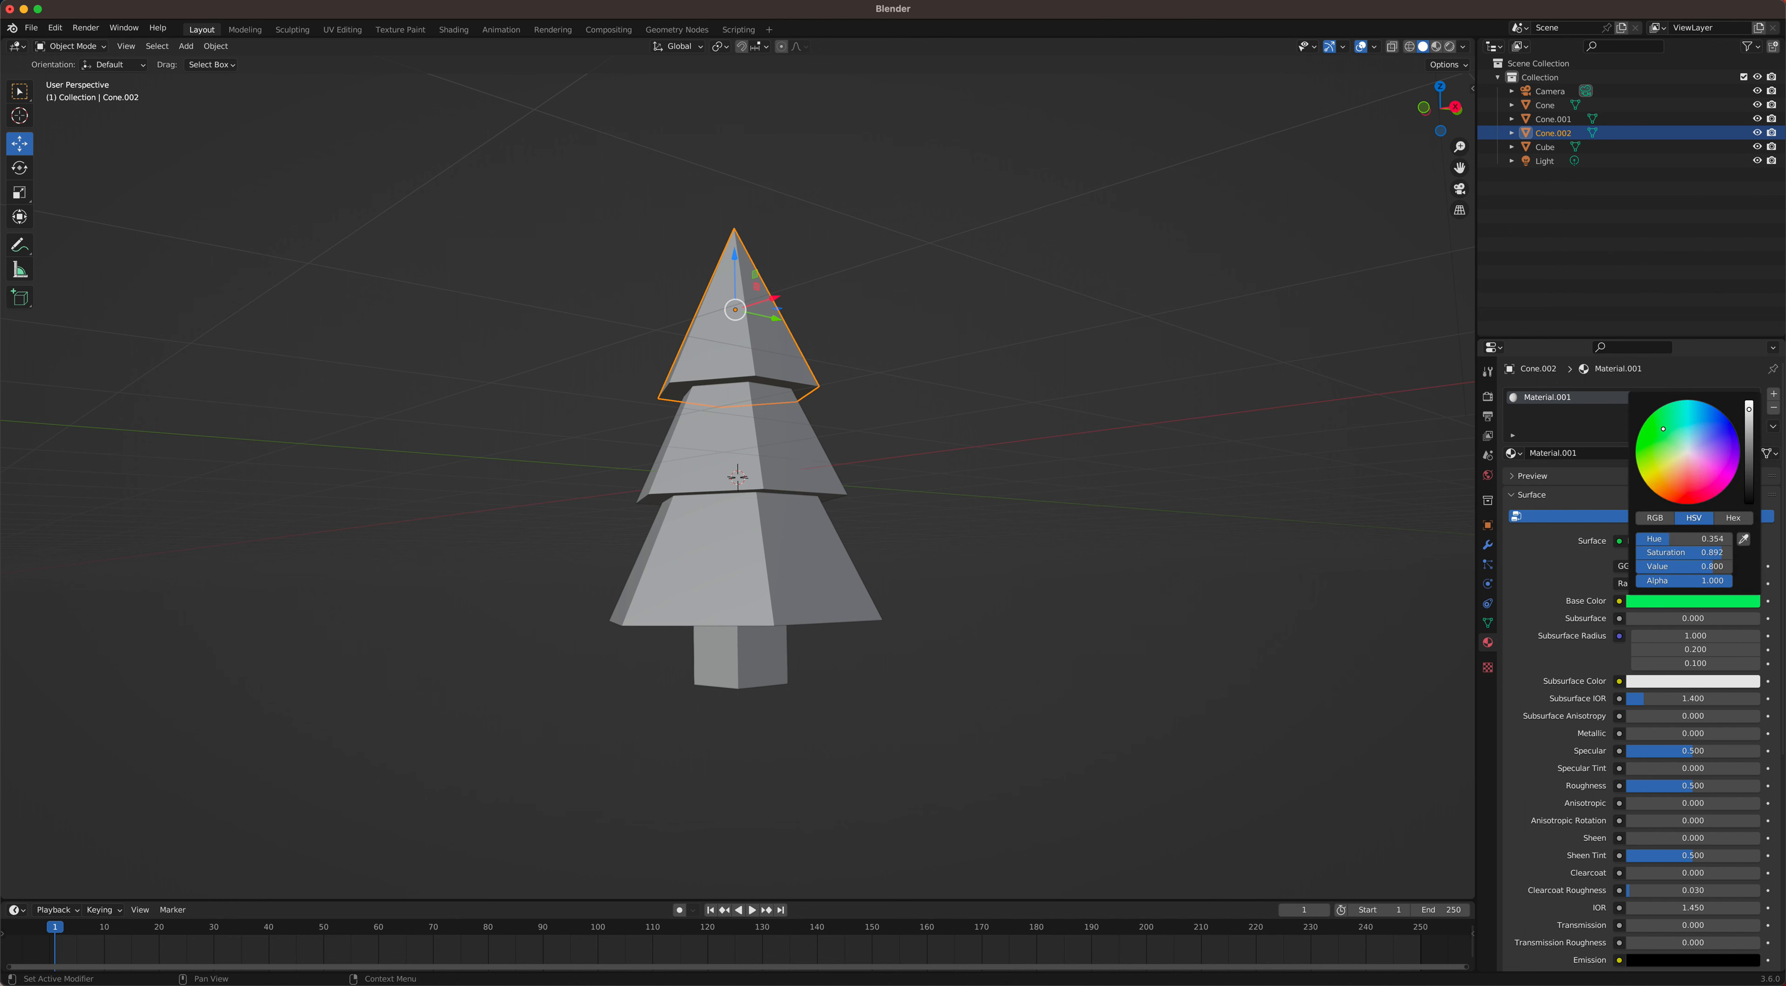
left_click_drag(1749, 420, 1749, 439)
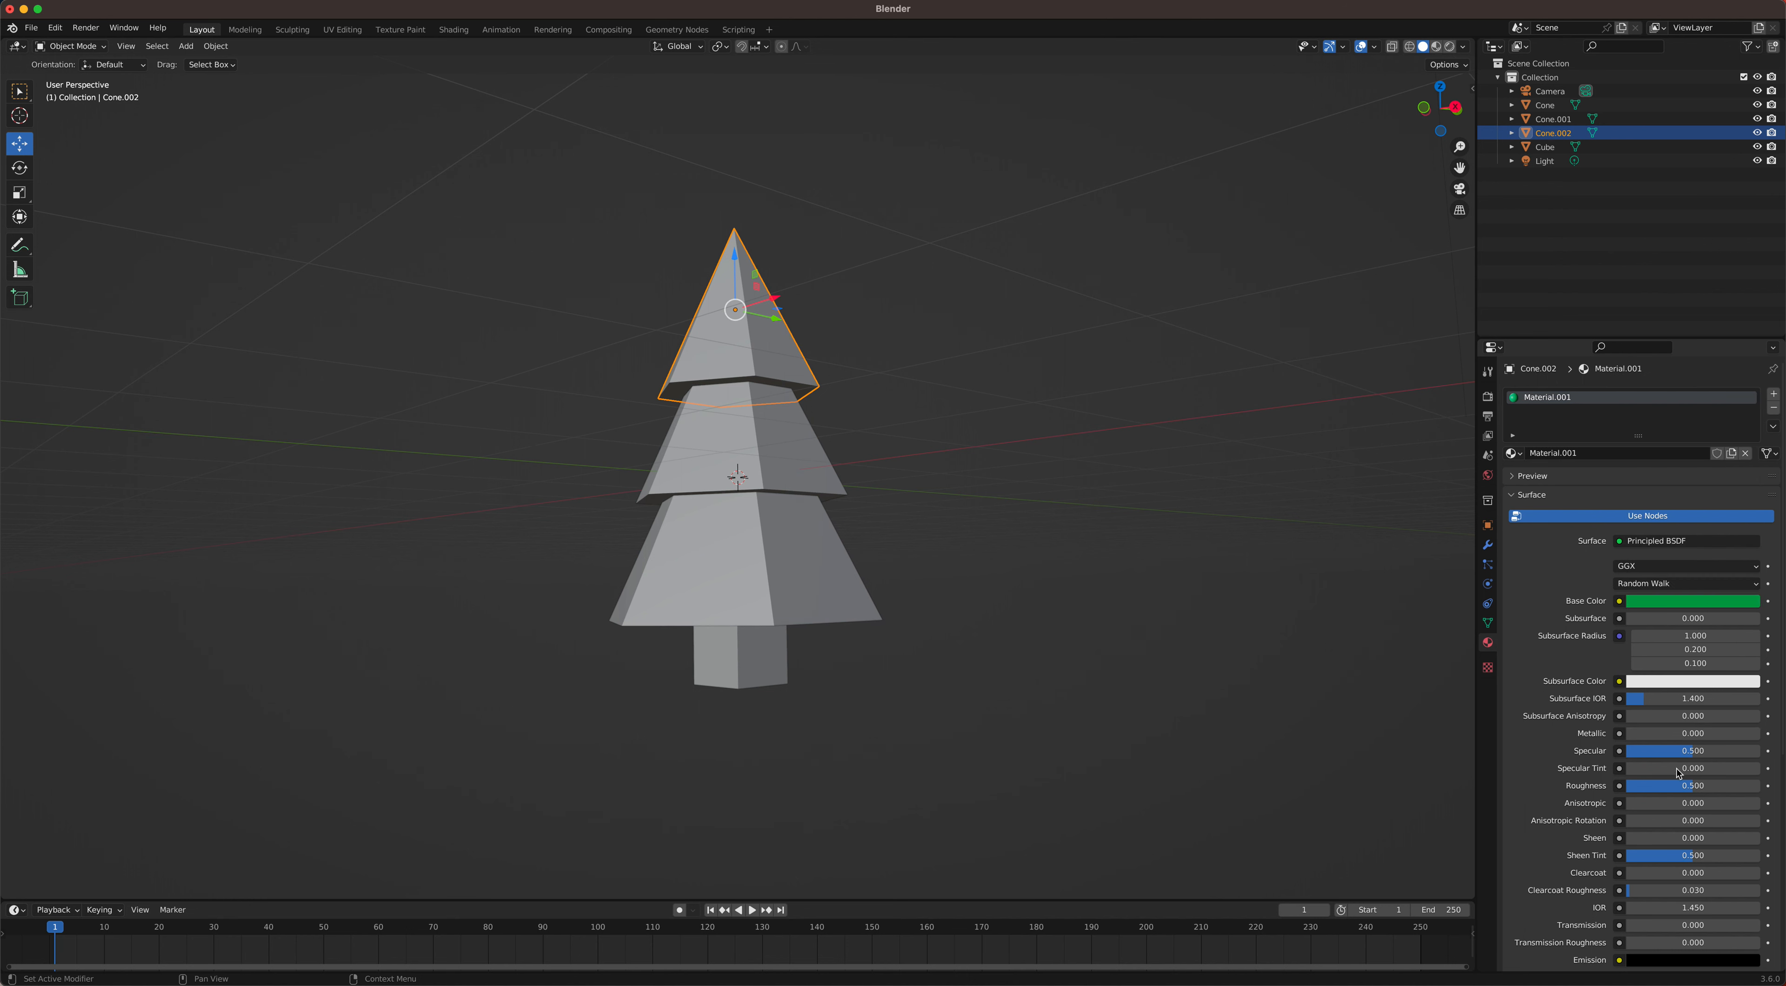
Step: Set the green material's roughness to 1.000, show the viewport in Material Preview shading and select the middle cone
left_click_drag(1683, 791, 1624, 753)
left_click(1436, 49)
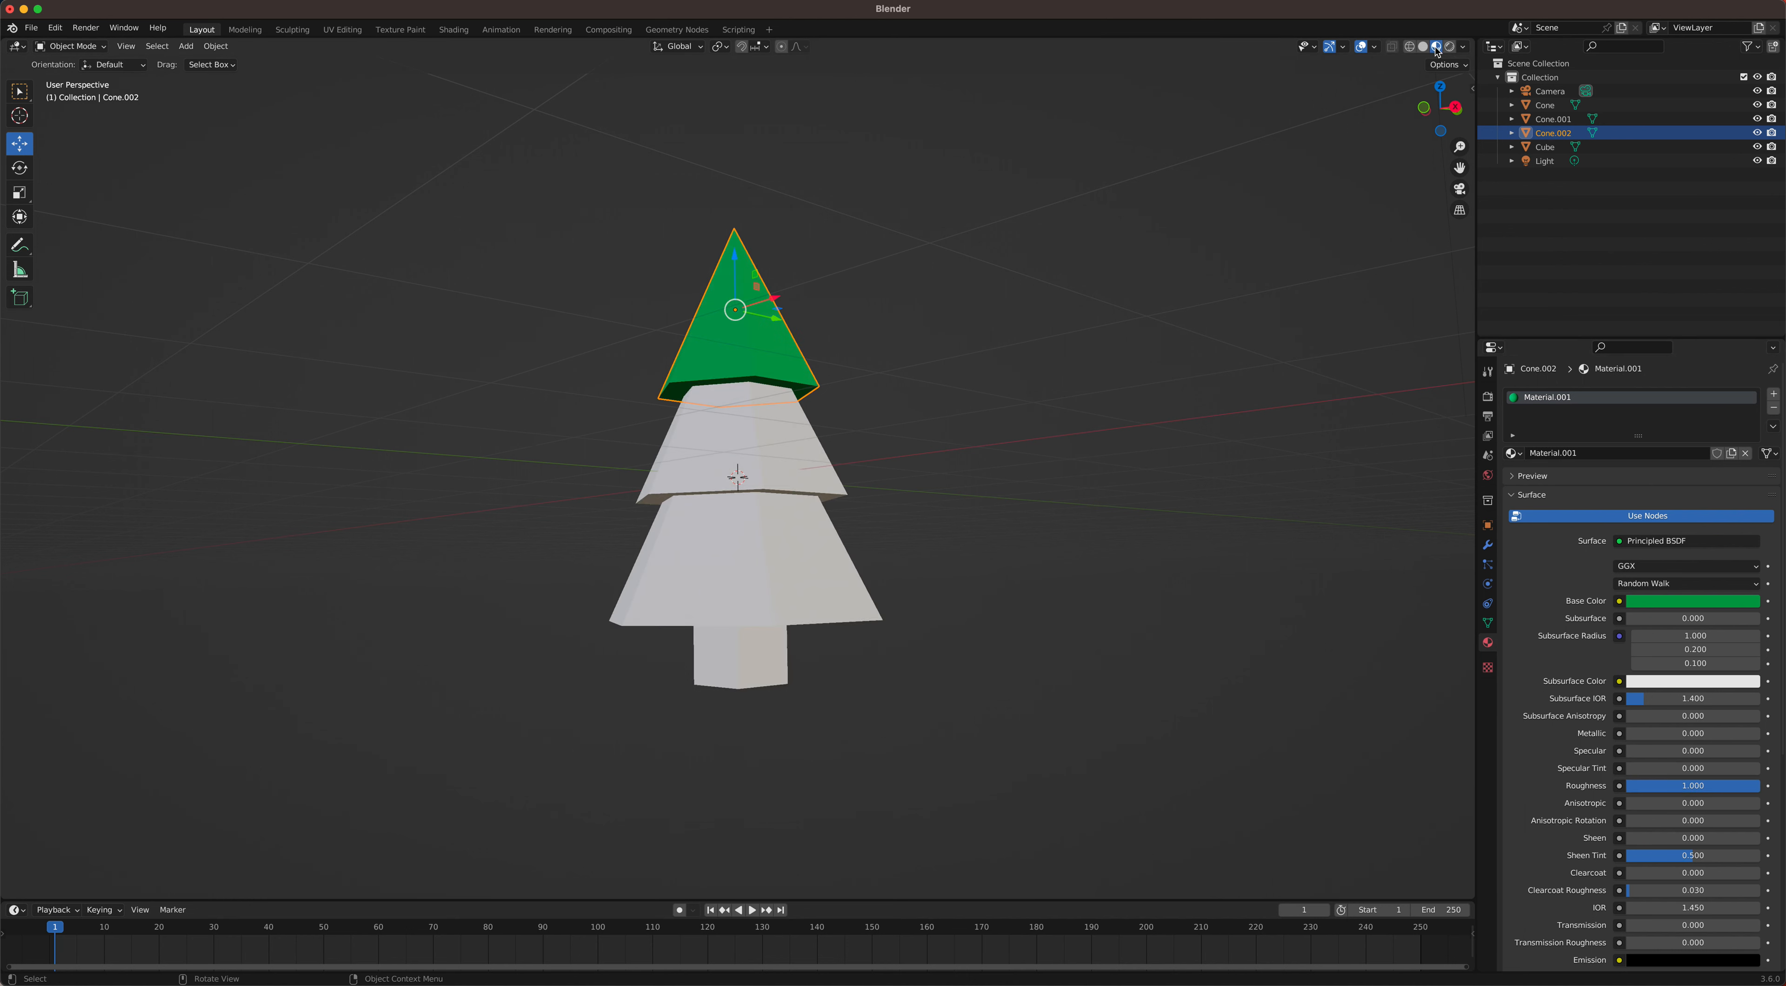
left_click(763, 431)
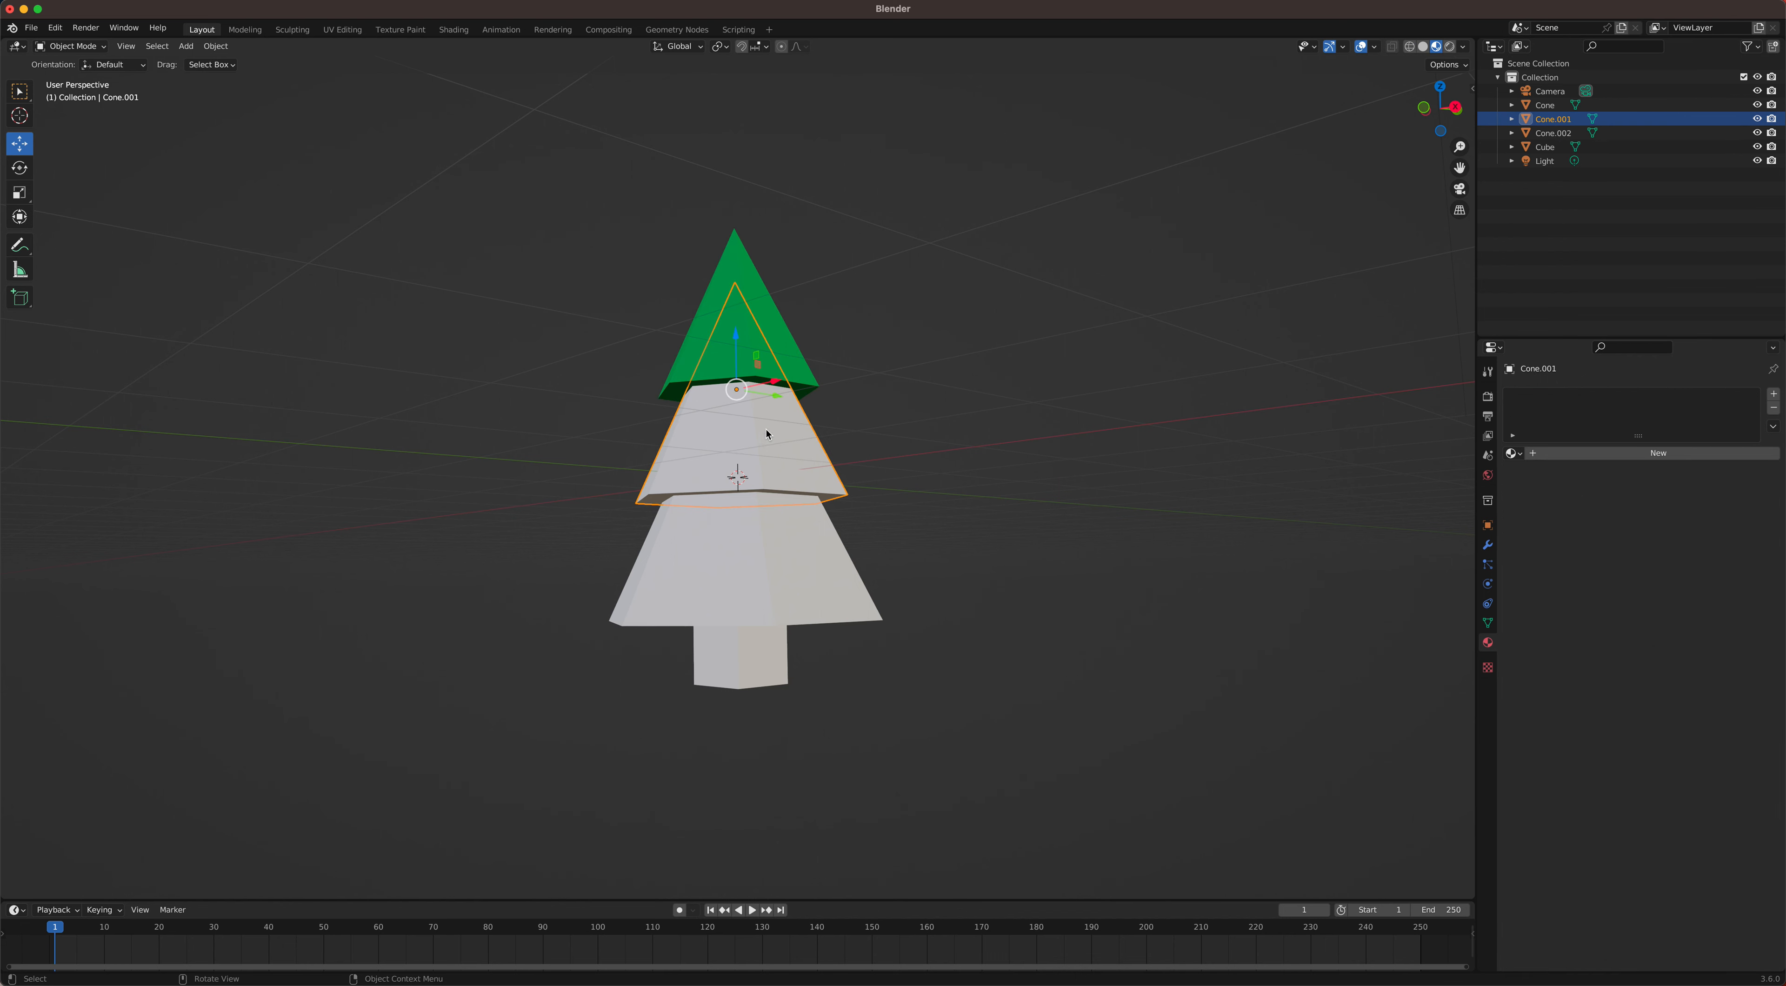
middle_click_drag(837, 436, 754, 451)
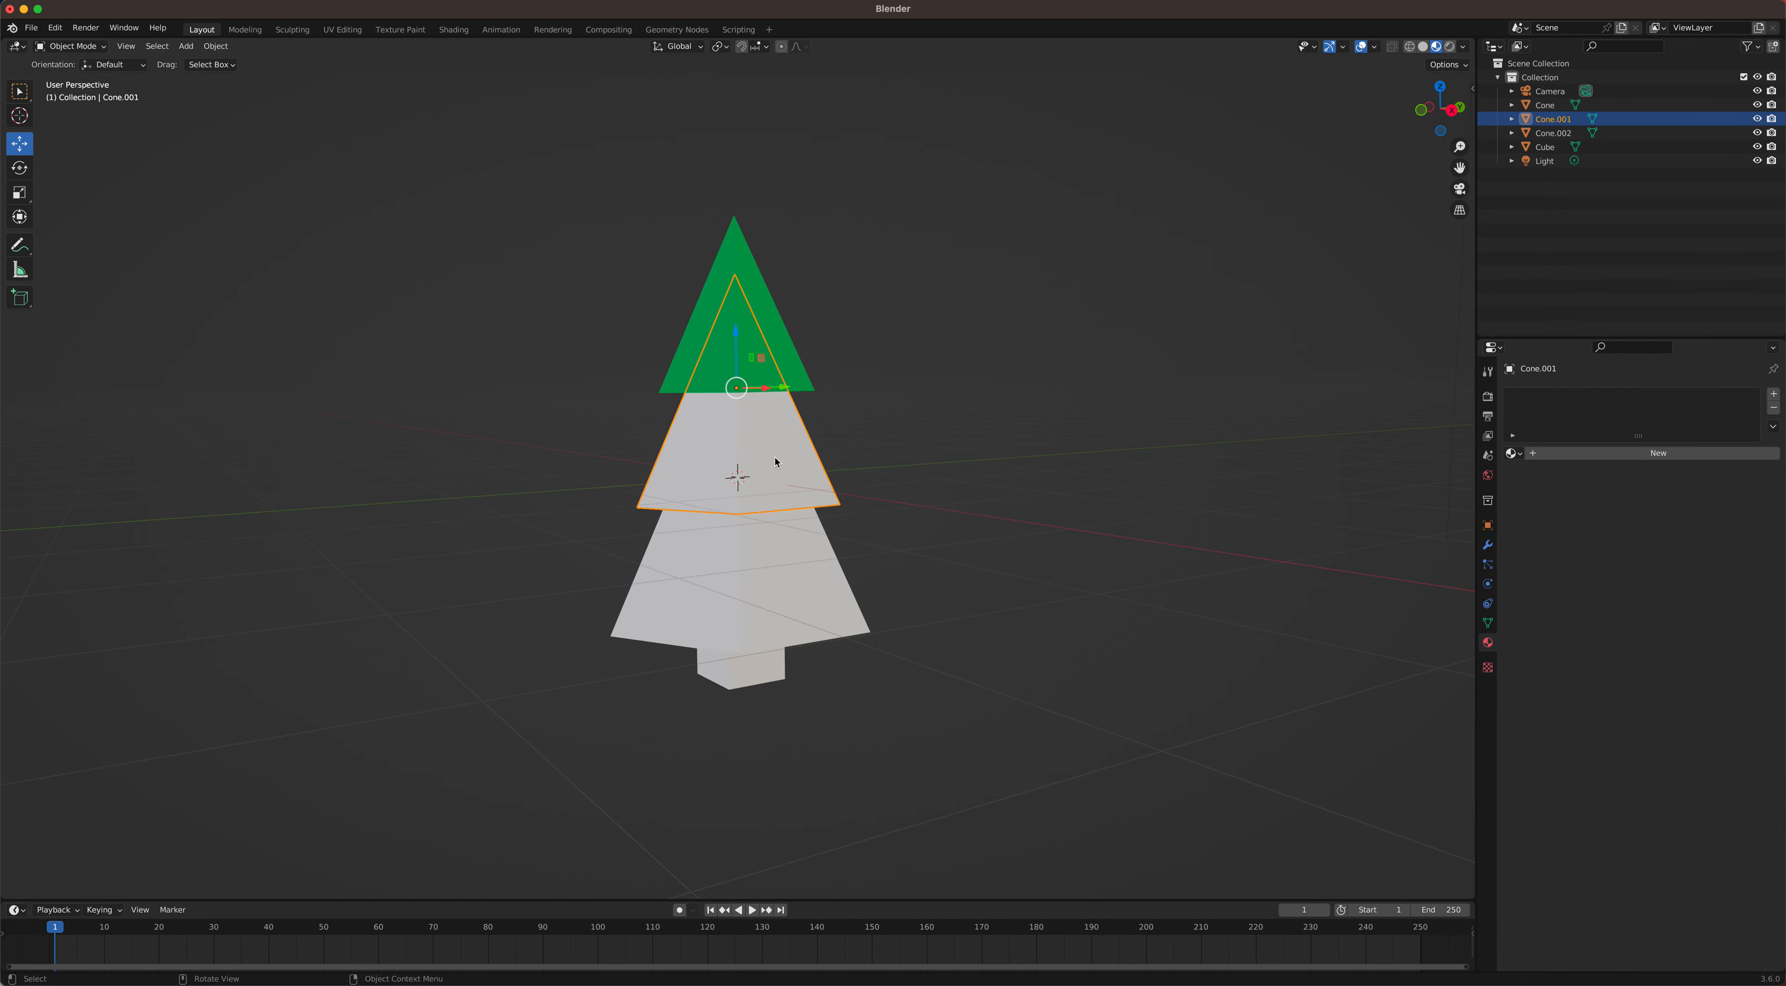
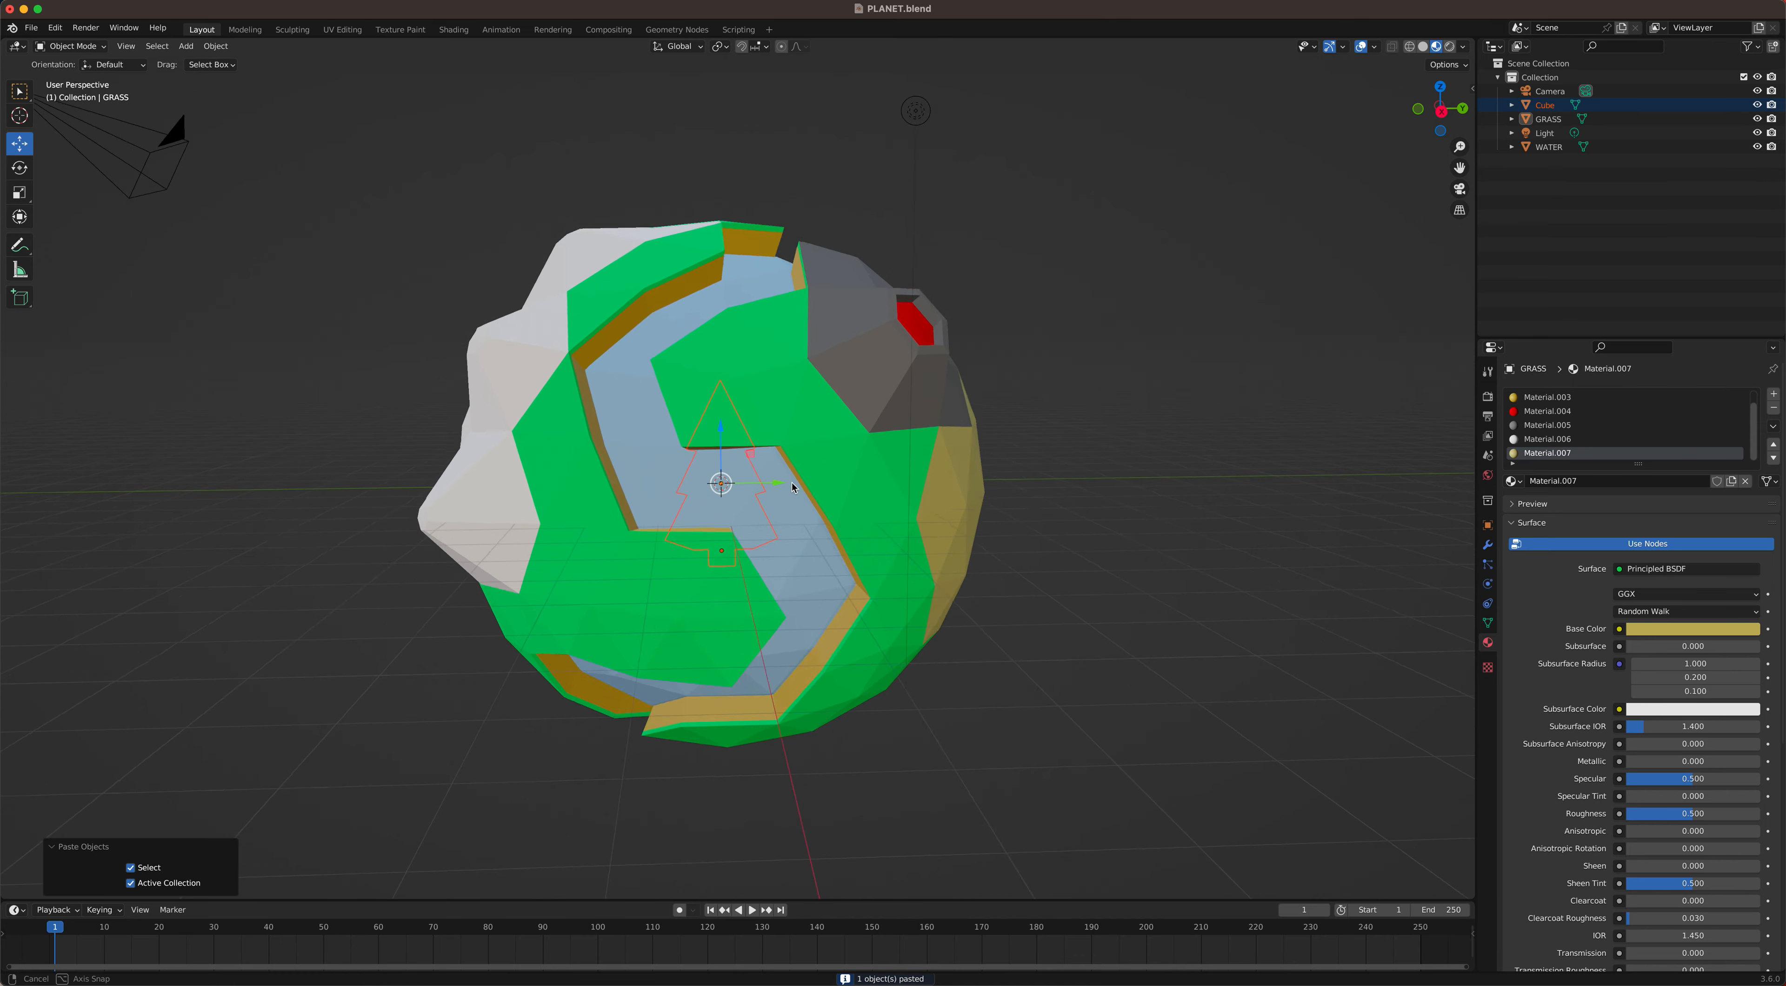
Step: Move the pasted tree out beside the planet, by about 9.39 m along Y and 1.84 m along Z
key("g")
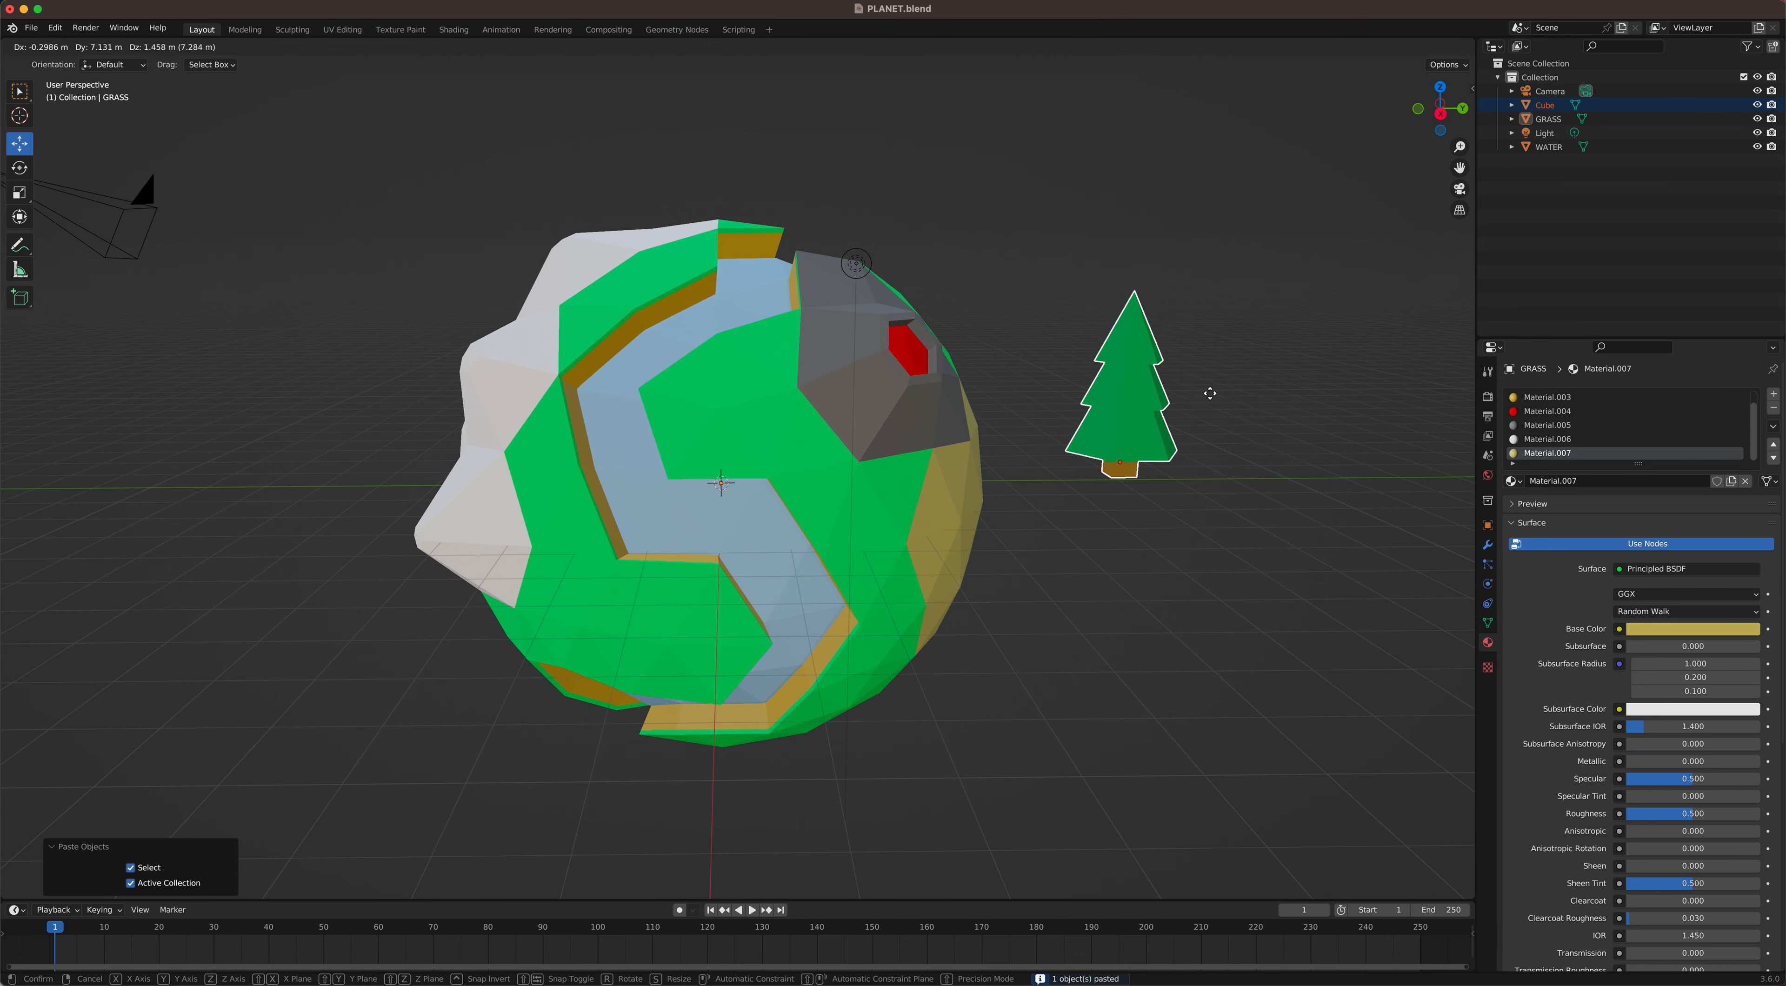
left_click(1304, 431)
middle_click_drag(1283, 435, 1261, 404)
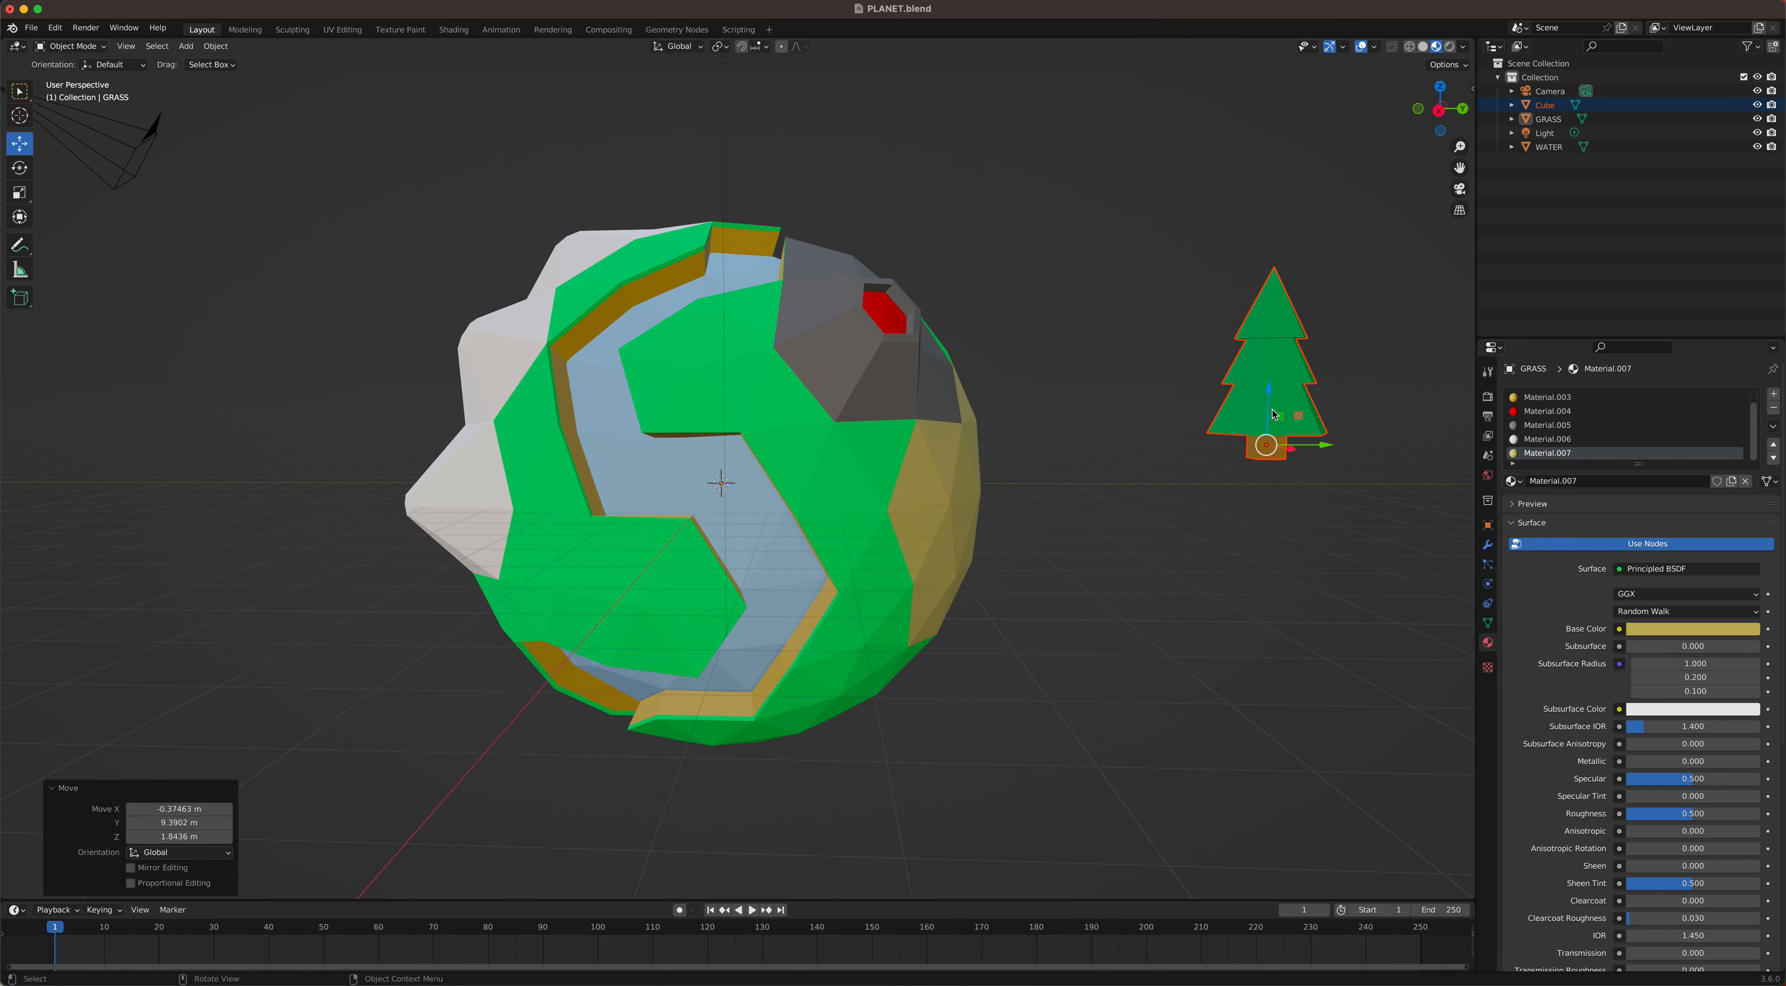
Step: Switch the viewport to Rendered shading and make the tree the active selected object
left_click(1451, 50)
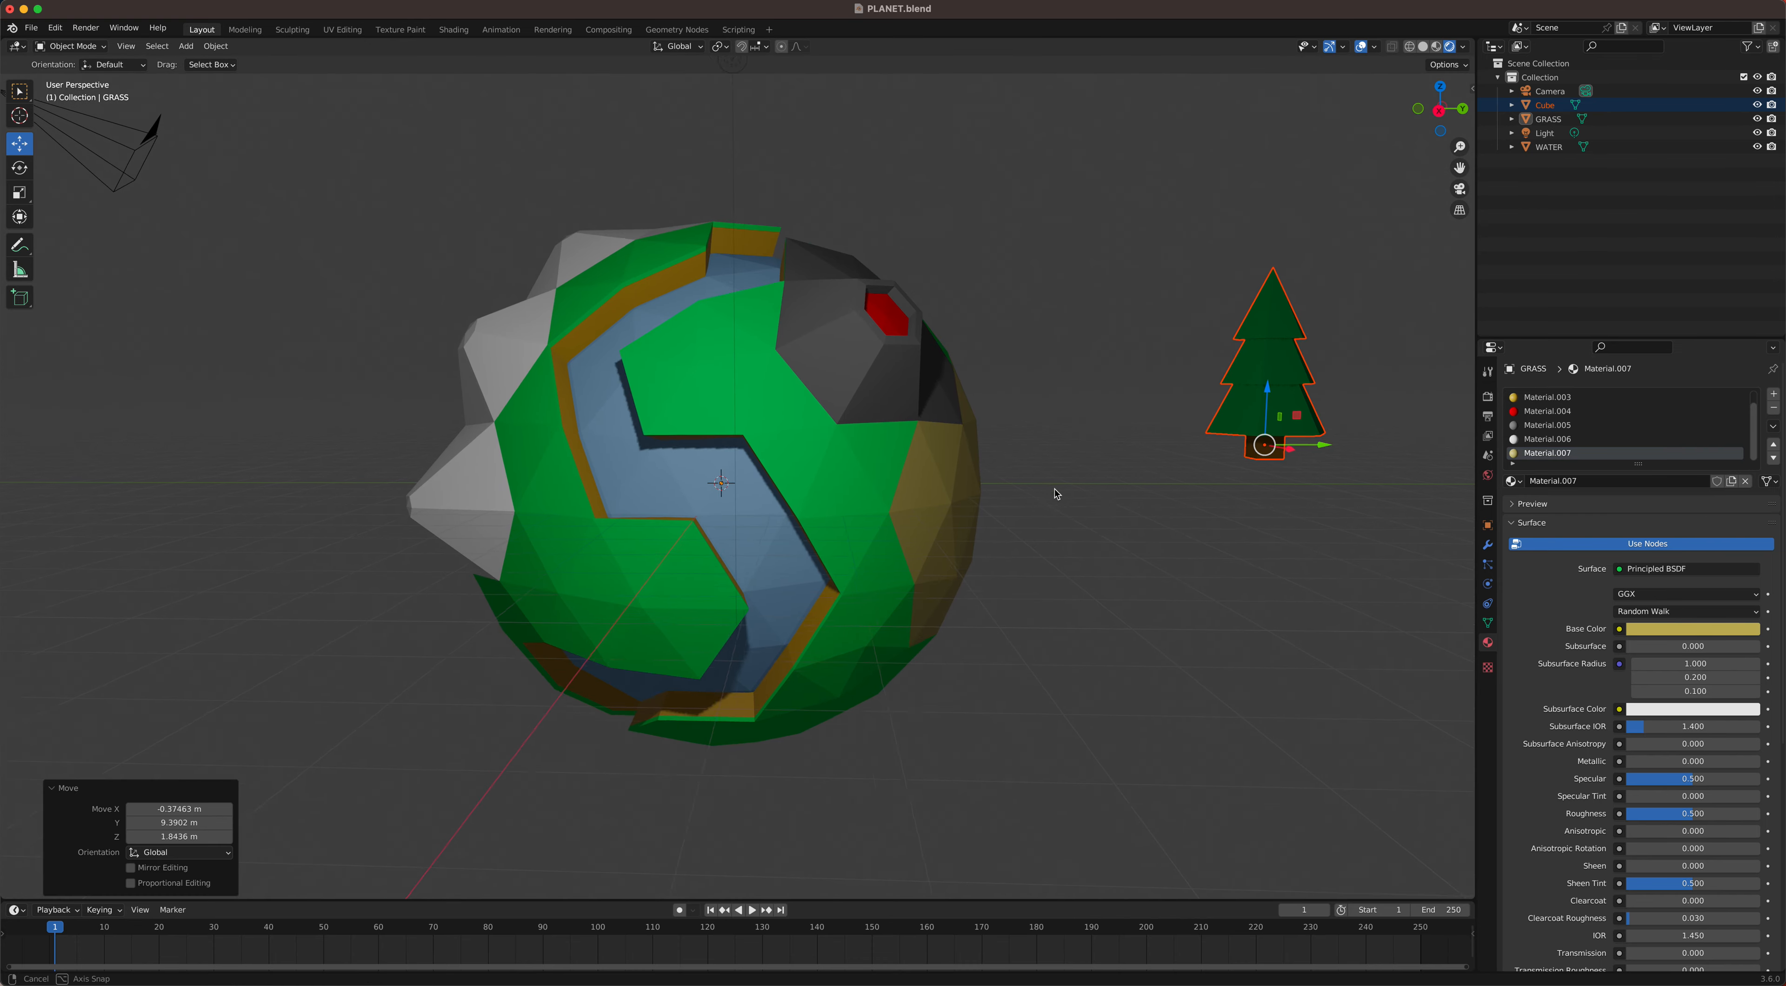
middle_click_drag(1057, 490, 1219, 344)
left_click(1220, 345)
middle_click_drag(1266, 398, 1240, 403)
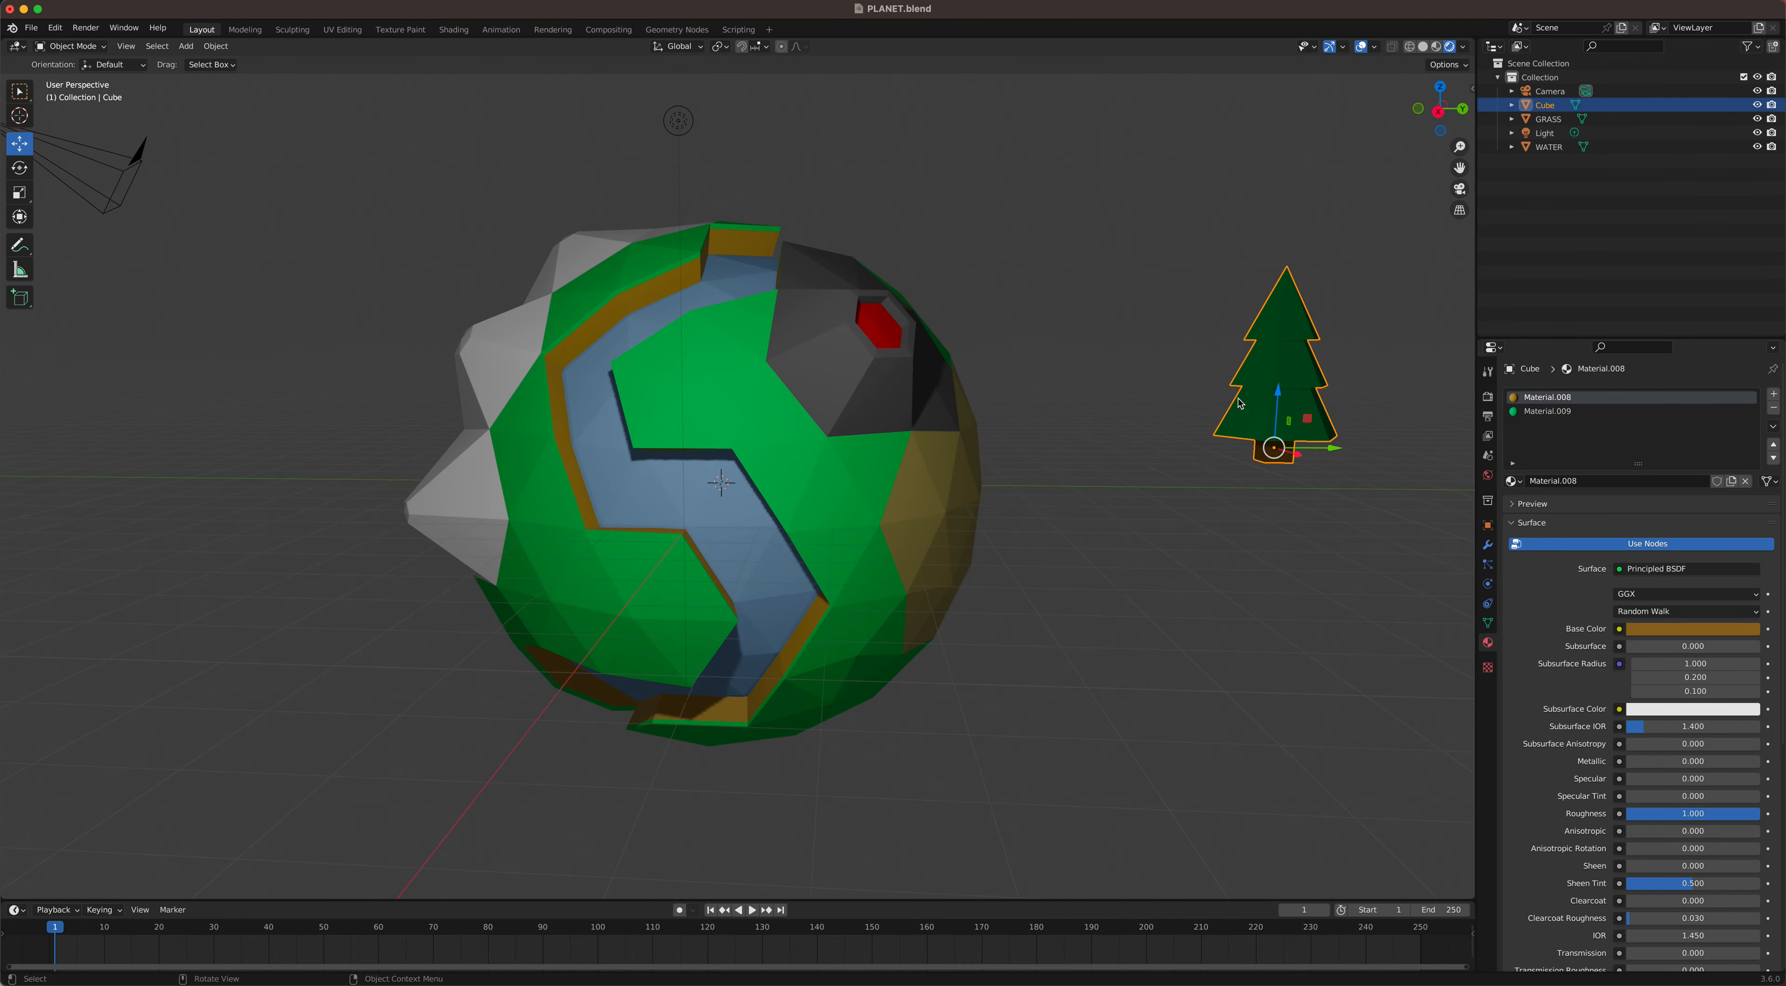
middle_click_drag(416, 307, 757, 501)
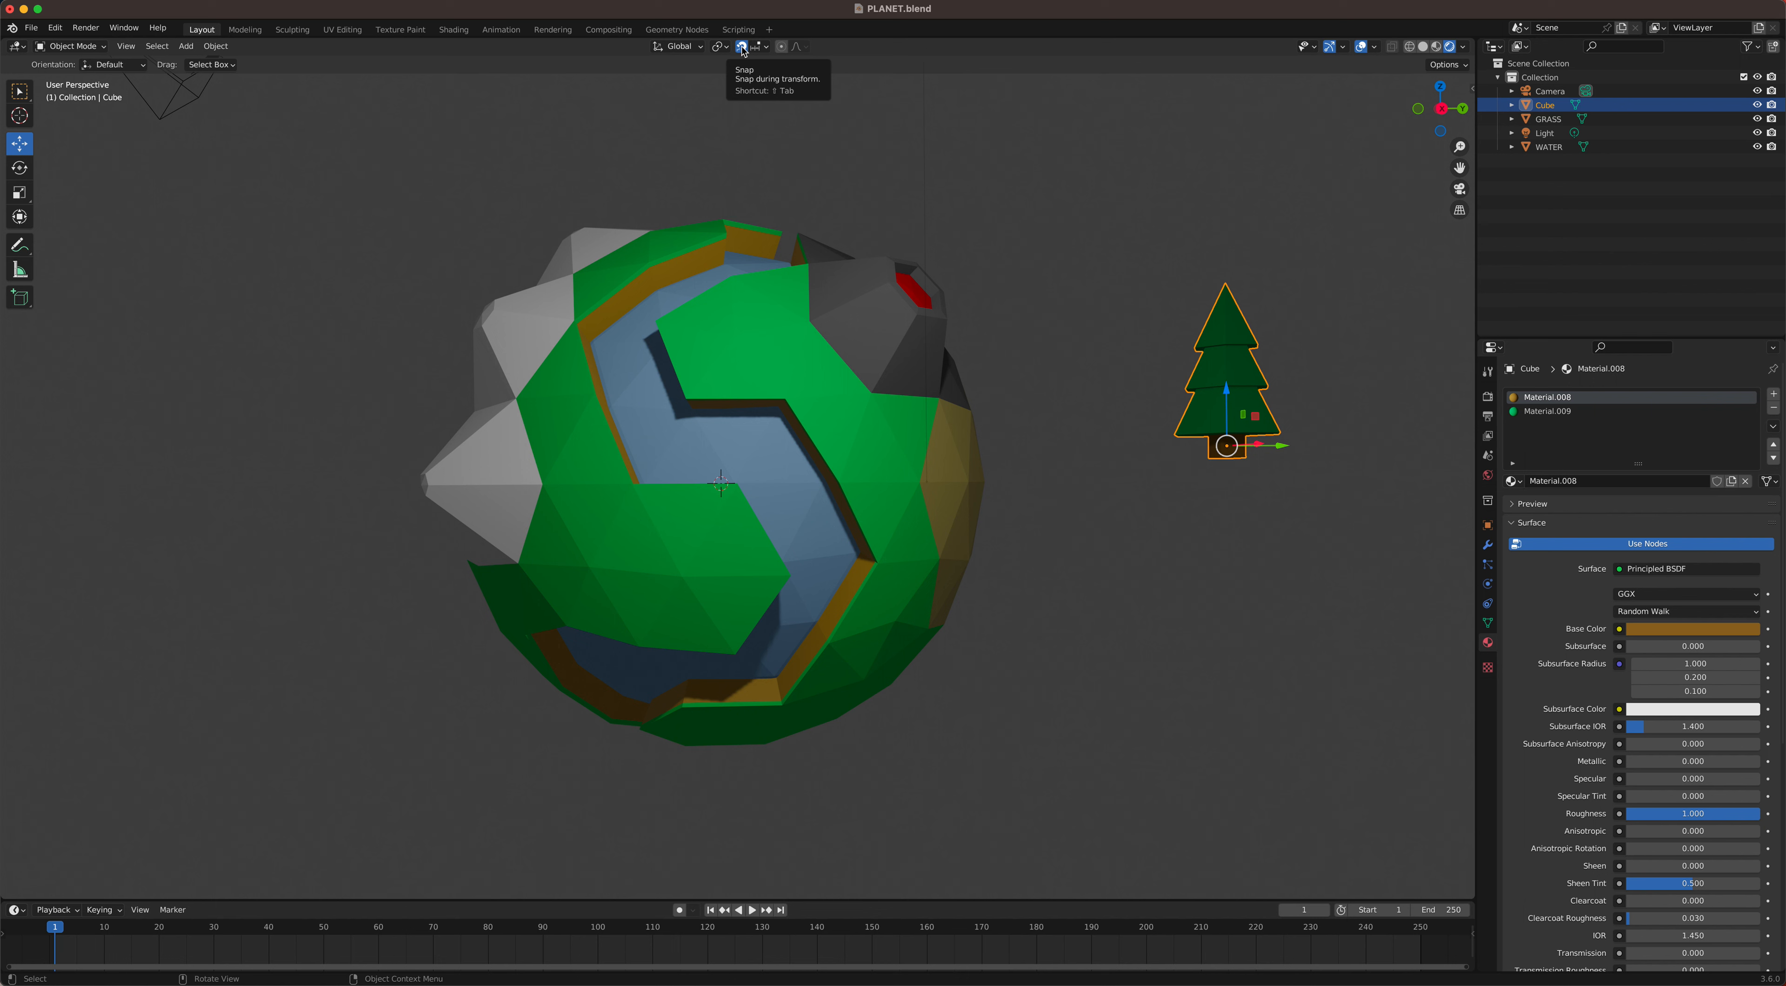
Step: Configure snapping to Face Project, snapping with Center and aligning rotation to the target
left_click(764, 48)
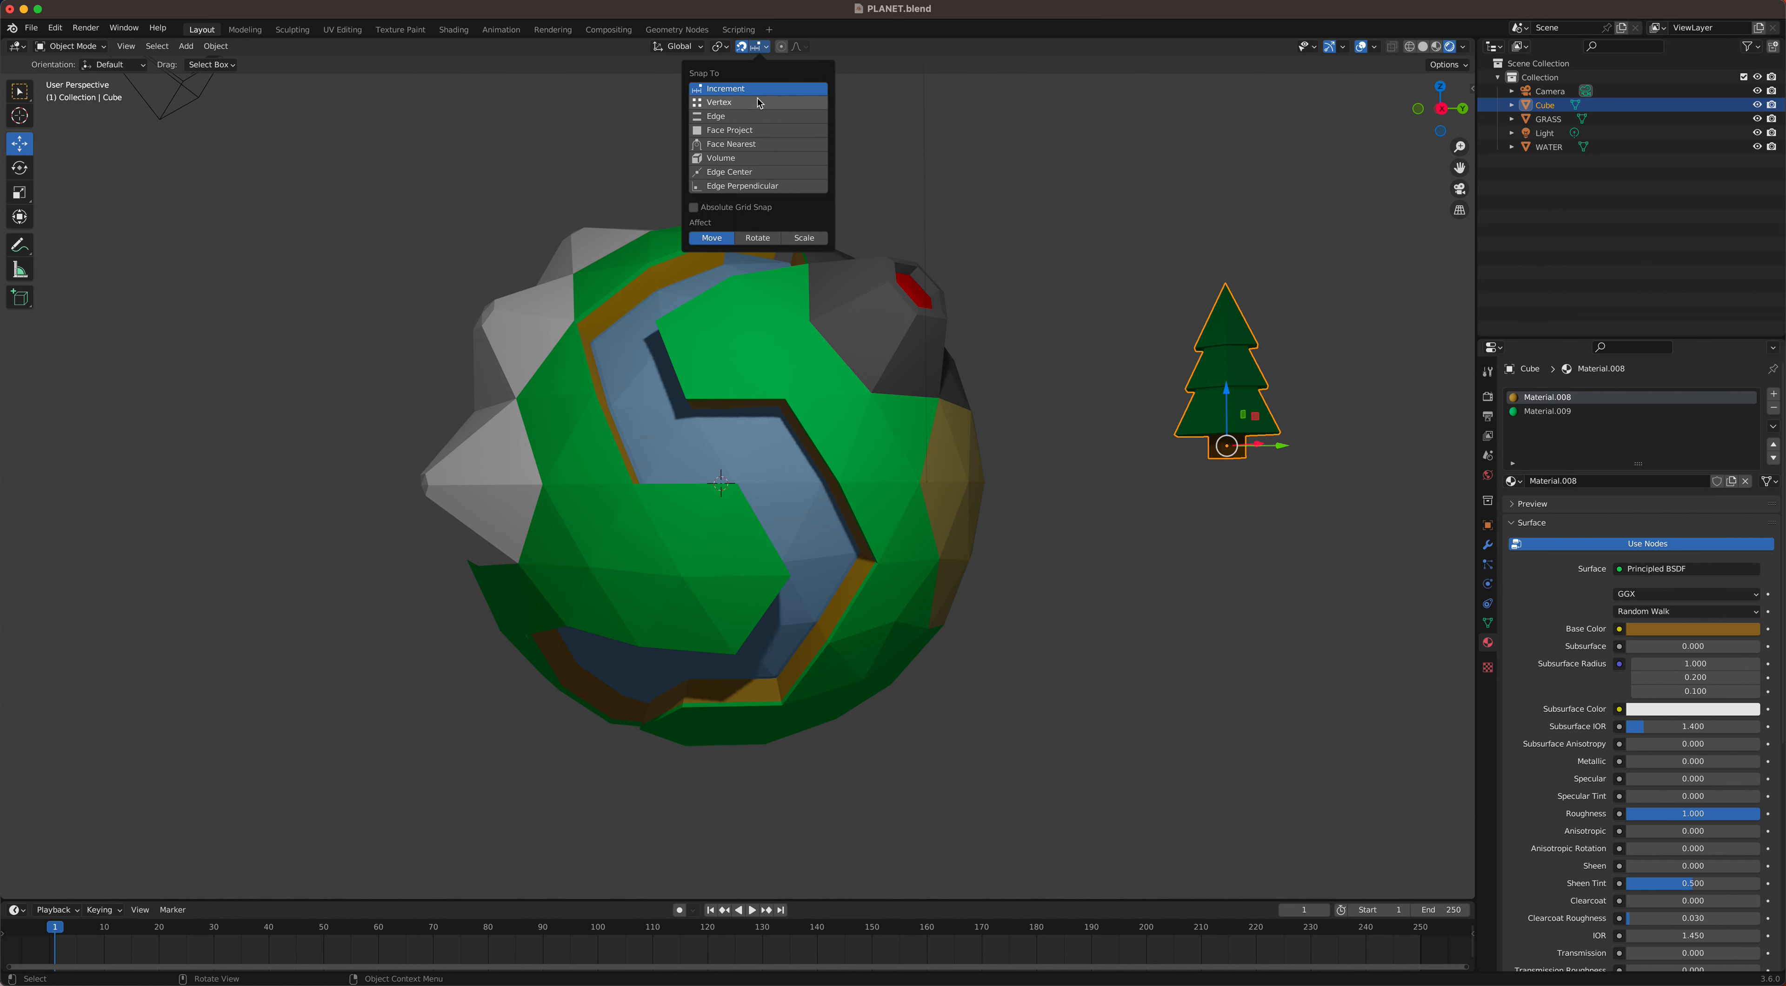
left_click(743, 131)
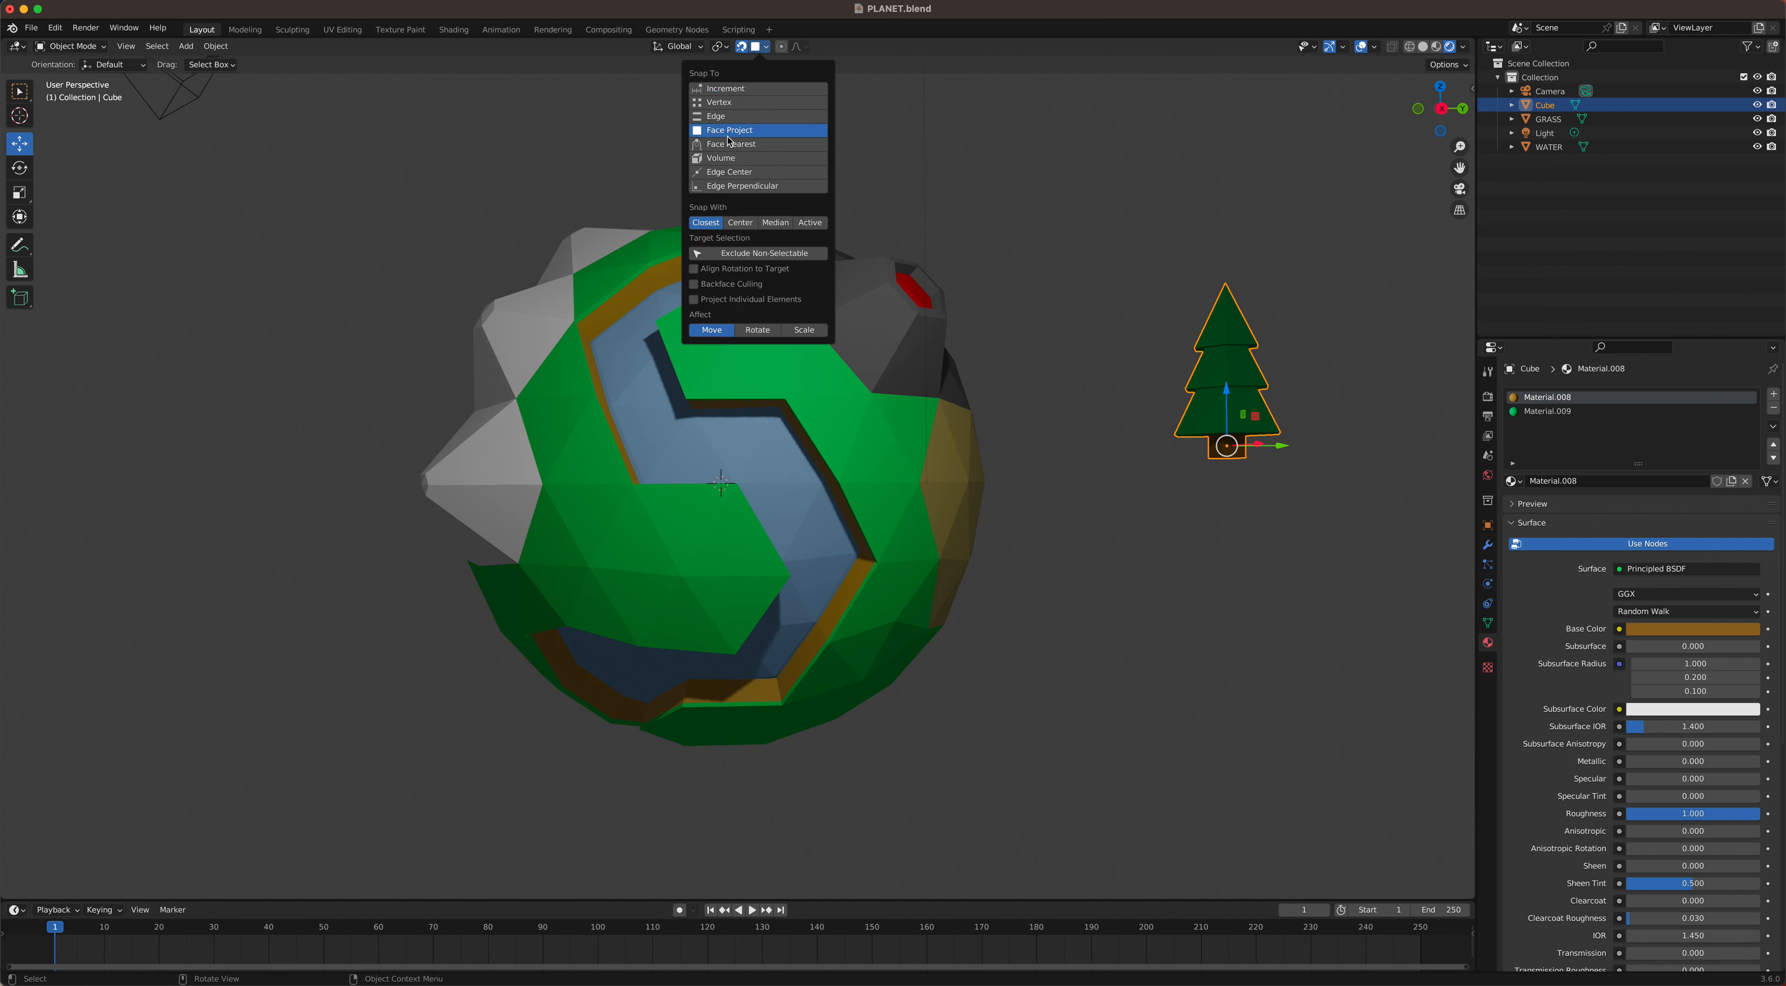
left_click(740, 224)
left_click(713, 272)
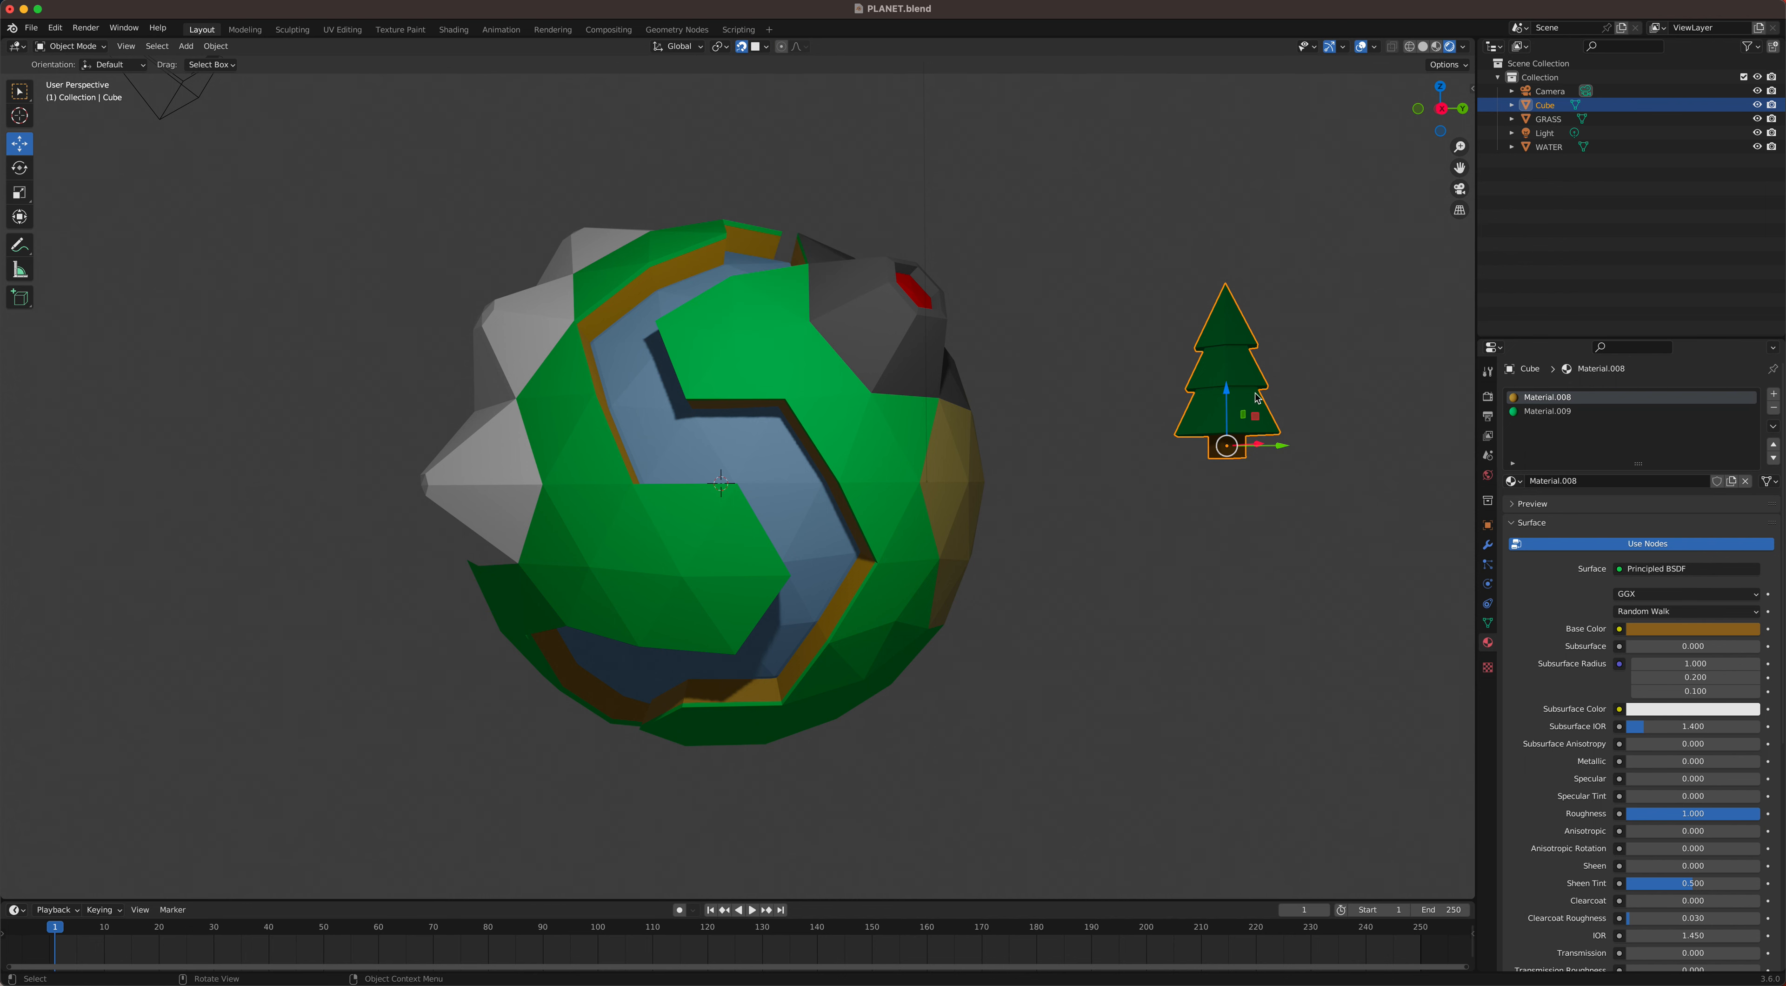
middle_click_drag(1250, 368, 1248, 380)
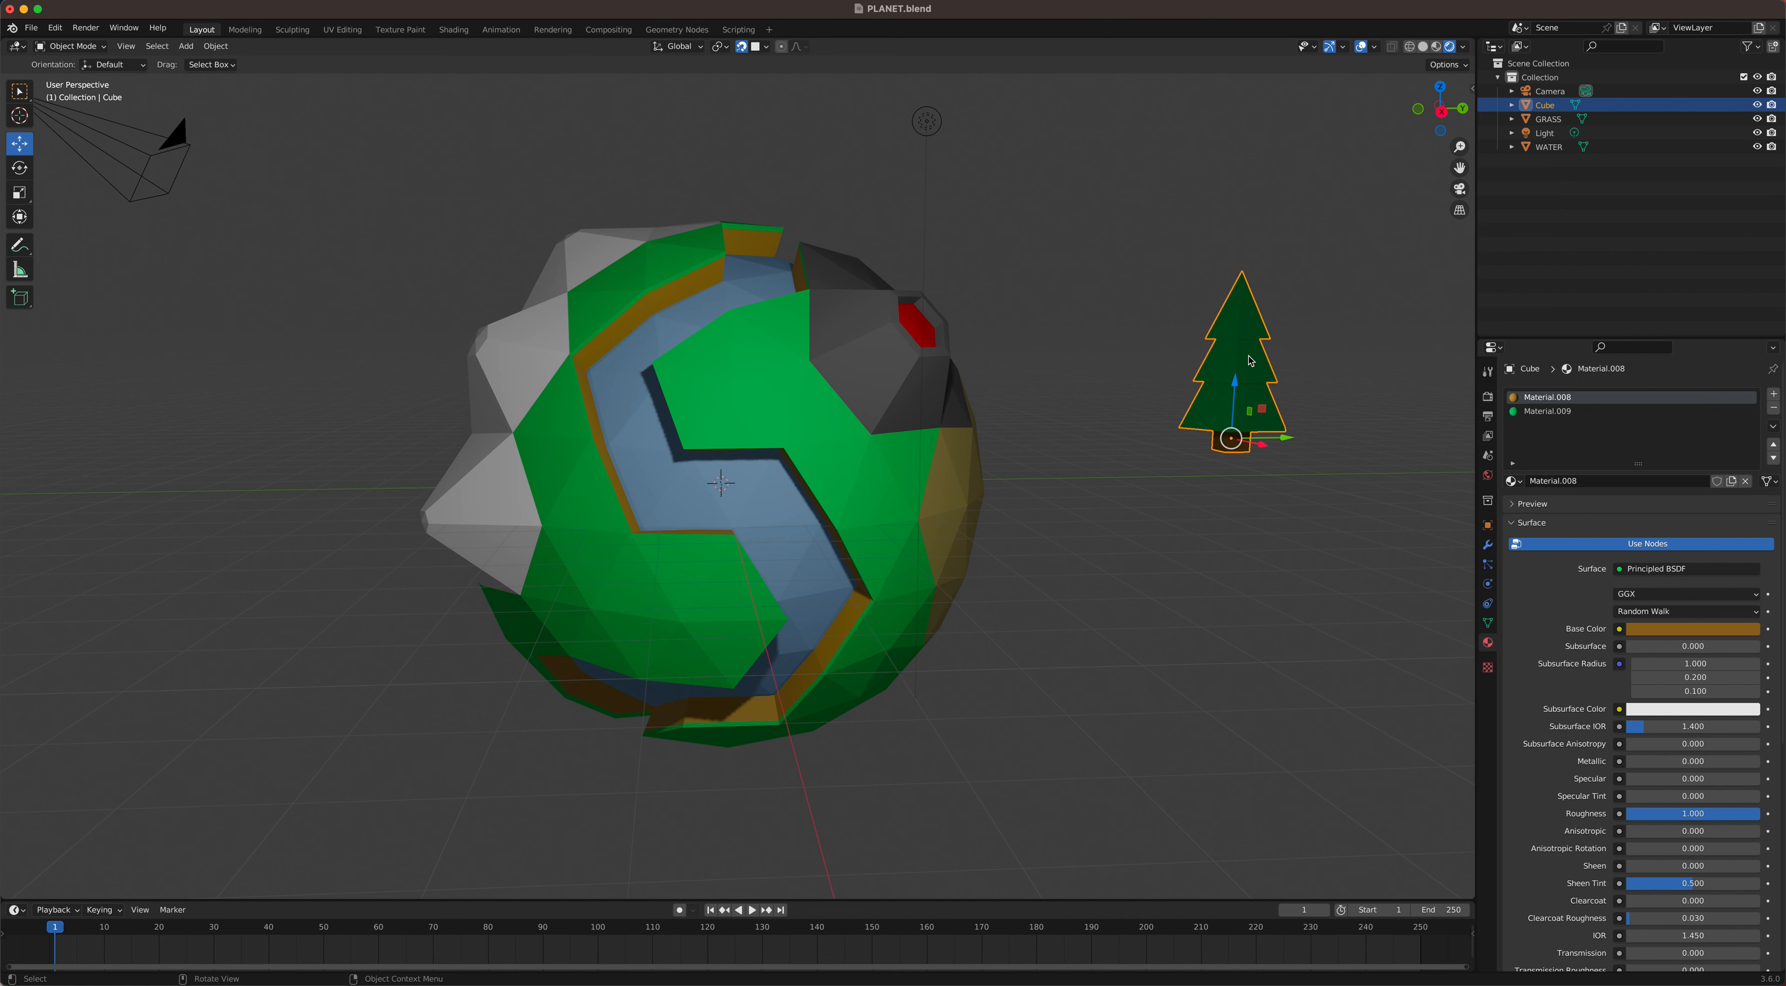
Step: Move the tree so it snaps onto the grass between the white mountains and the upper end of the river
key("g")
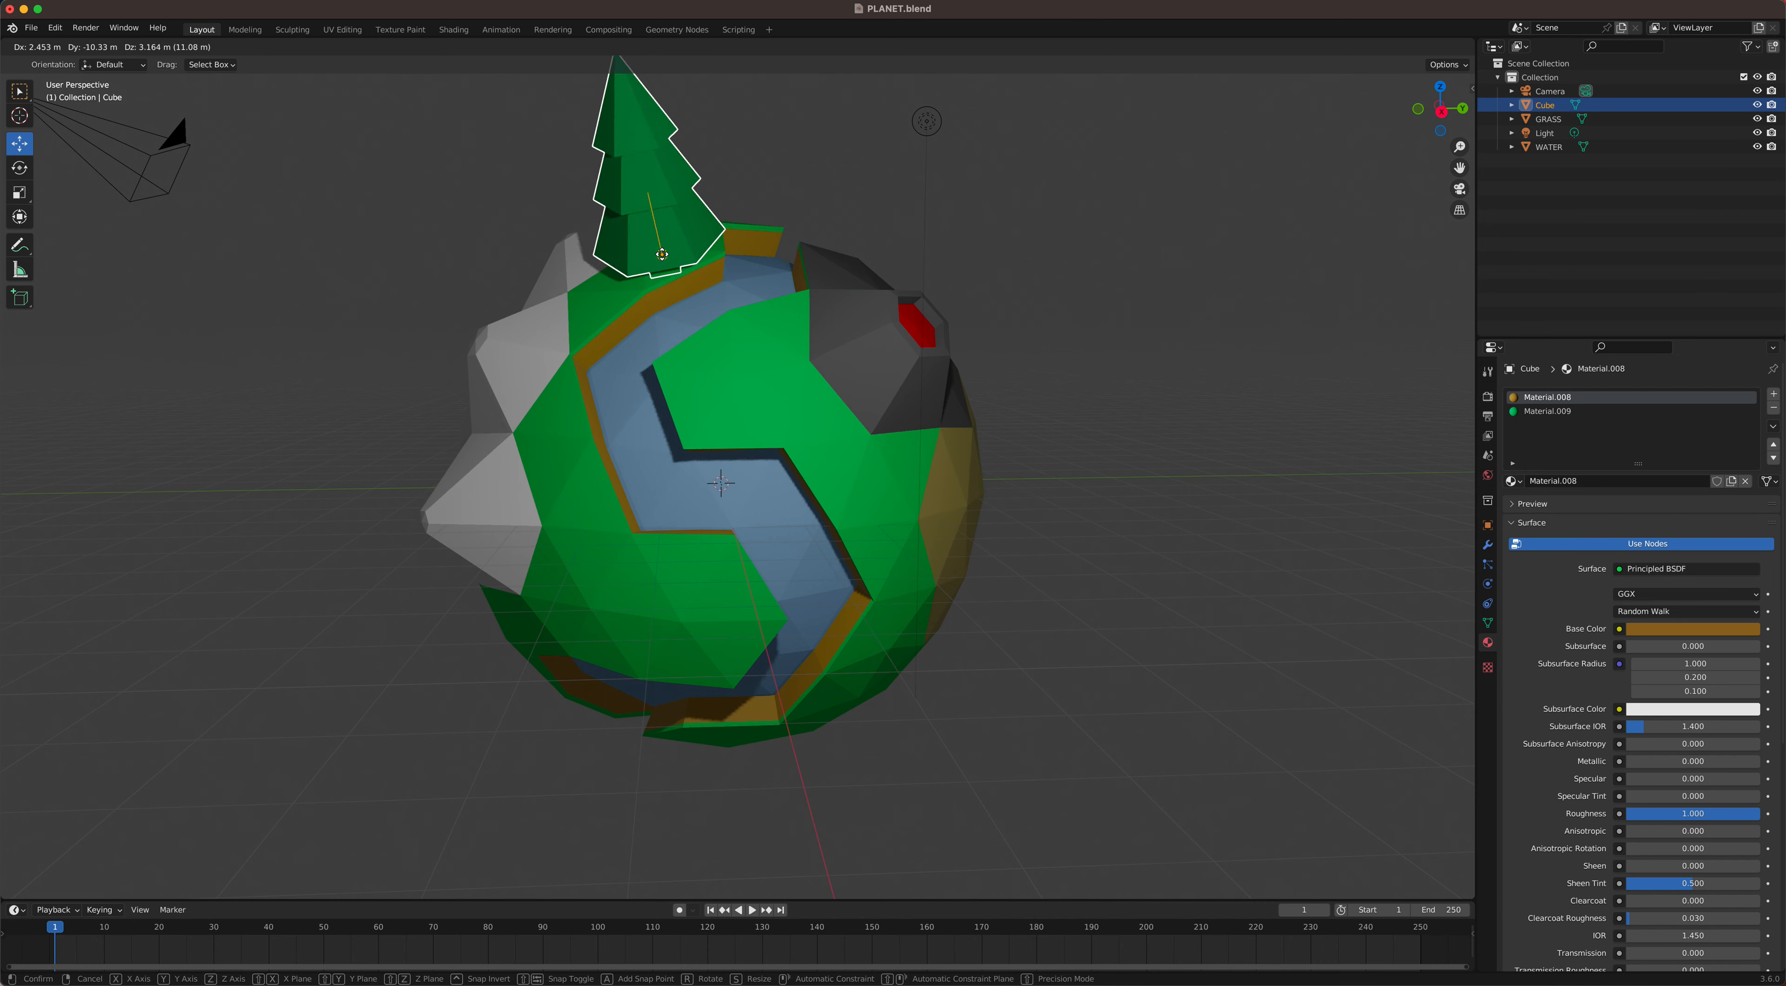
left_click(662, 255)
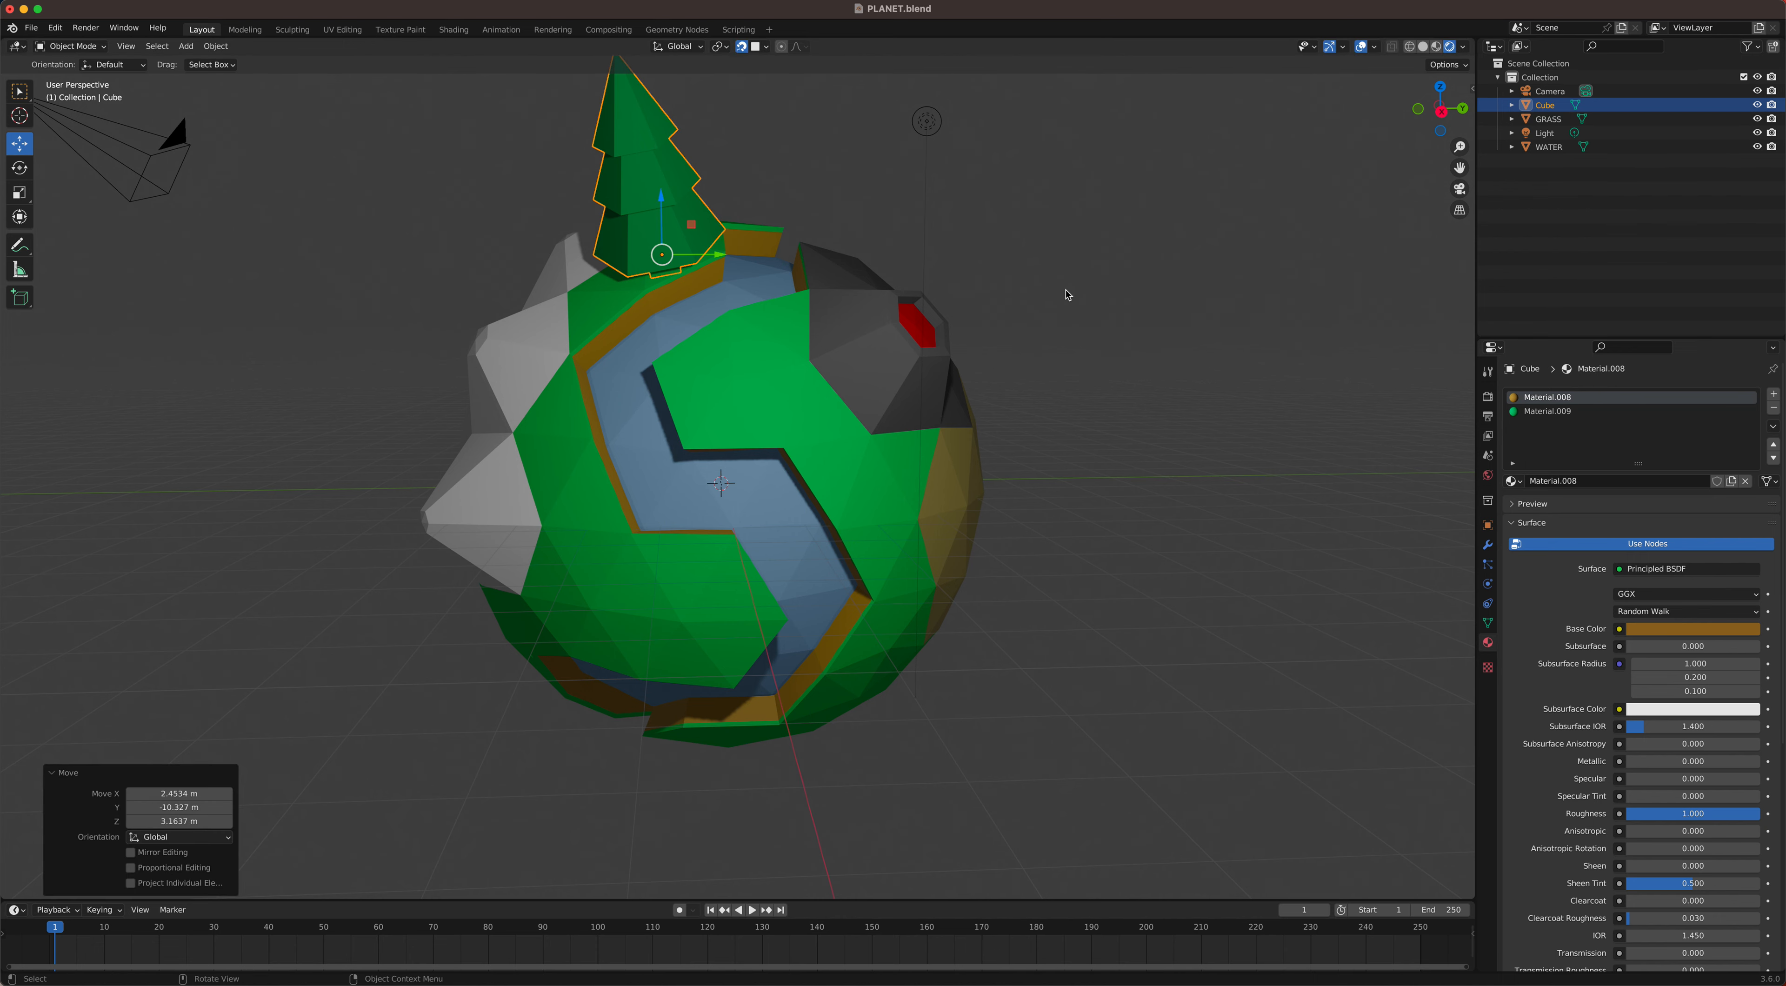
middle_click_drag(1068, 295, 981, 303)
Step: Scale the tree down to a small size that suits the planet and check it up close on the grass
key("s")
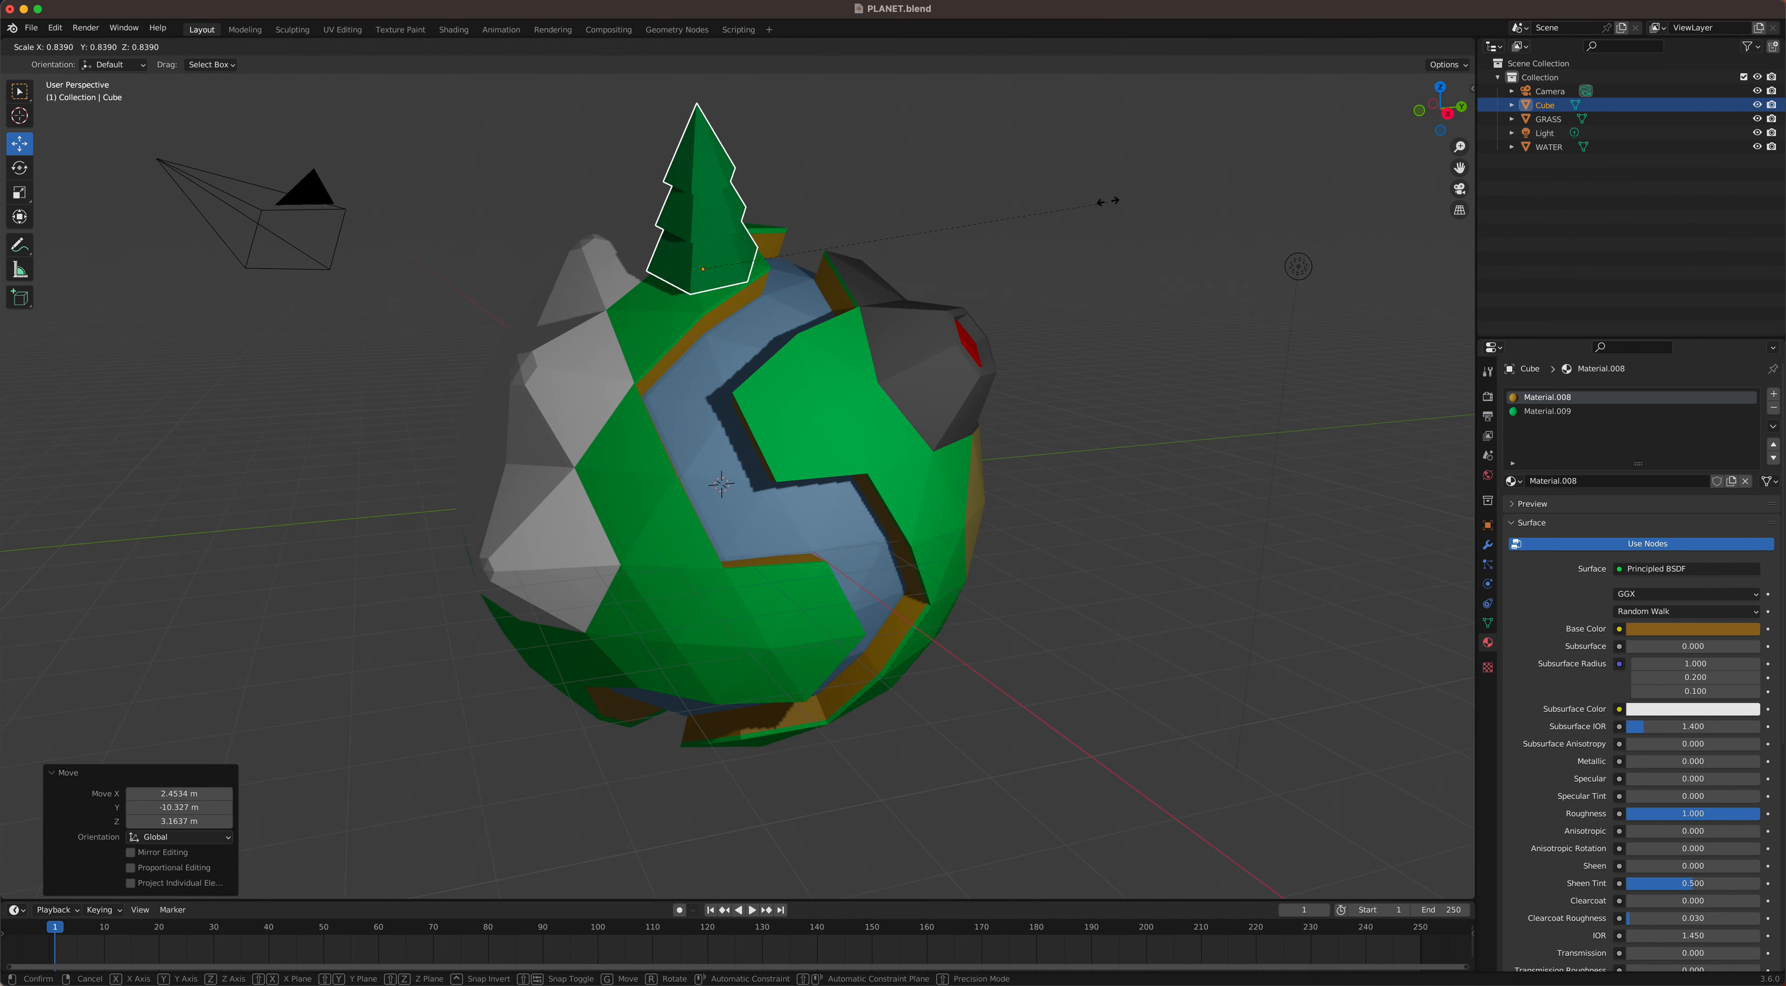
left_click(766, 229)
middle_click_drag(798, 273, 804, 213)
scroll(718, 186, "up", 1)
middle_click_drag(708, 179, 710, 301)
left_click(805, 186)
scroll(804, 186, "up", 3)
left_click(686, 285)
scroll(691, 286, "up", 3)
left_click(690, 271)
scroll(690, 271, "up", 1)
scroll(710, 301, "down", 1)
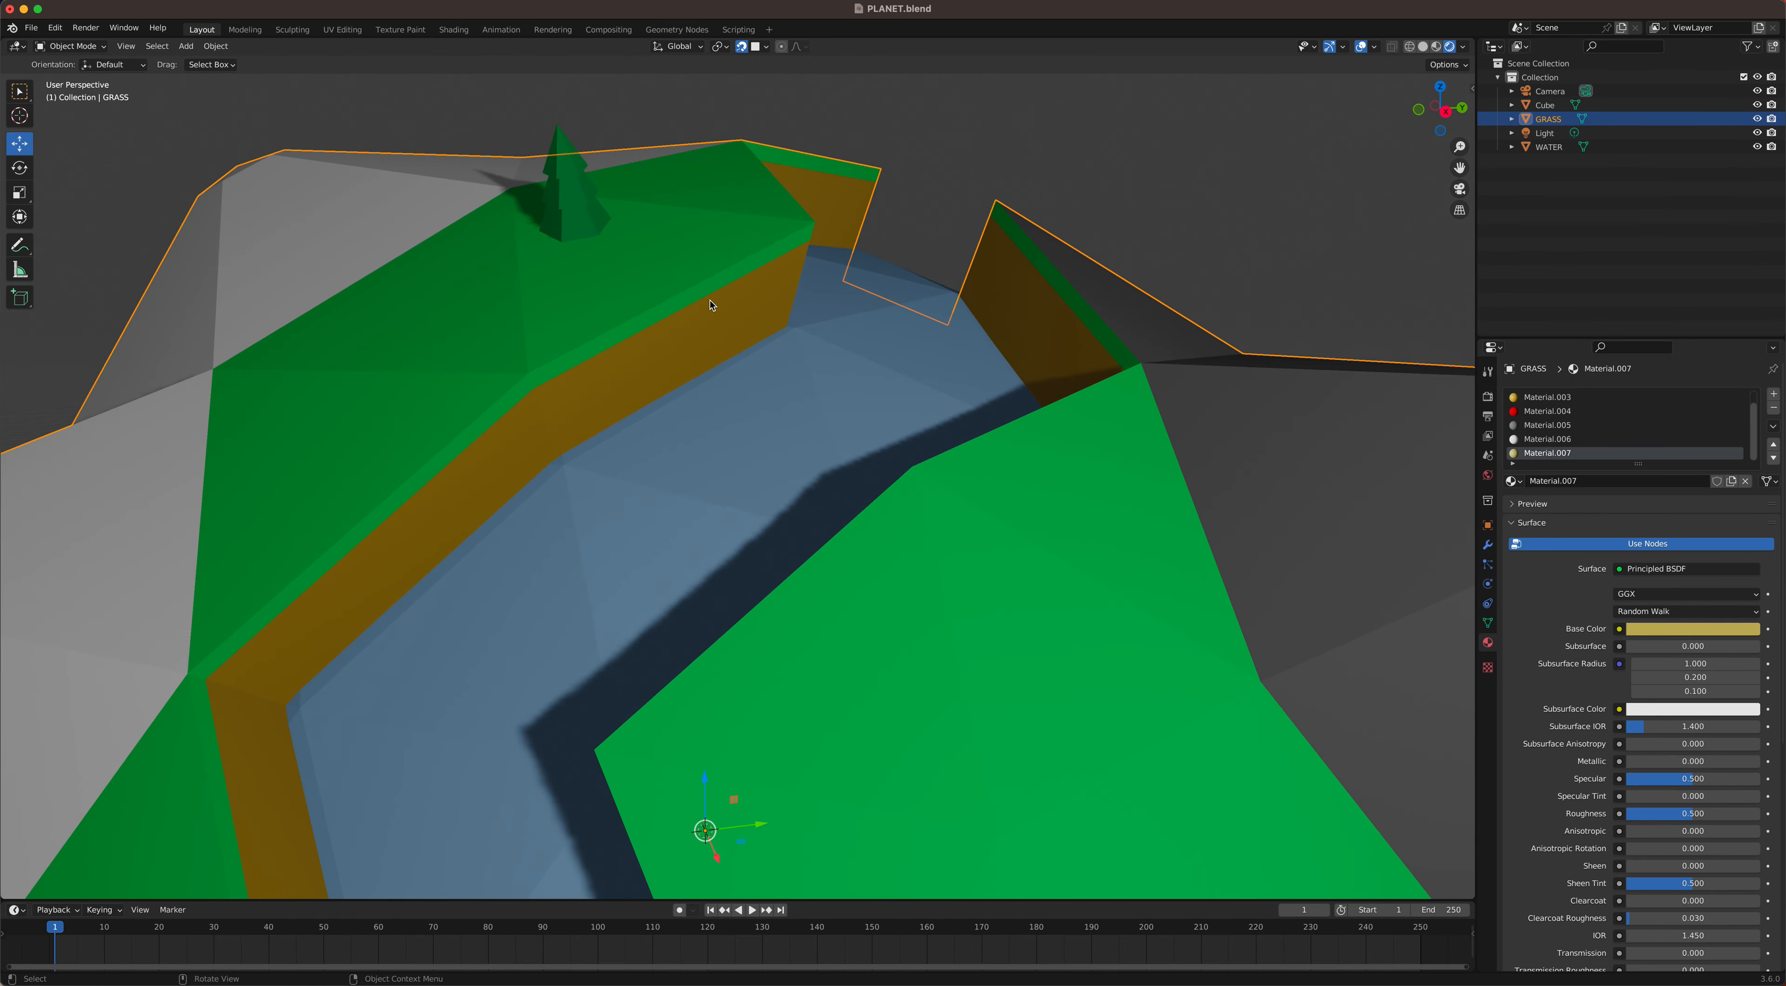
Step: Duplicate the small tree right beside the original on the grass and scale the copy by about 0.825
left_click(573, 203)
scroll(672, 260, "up", 2)
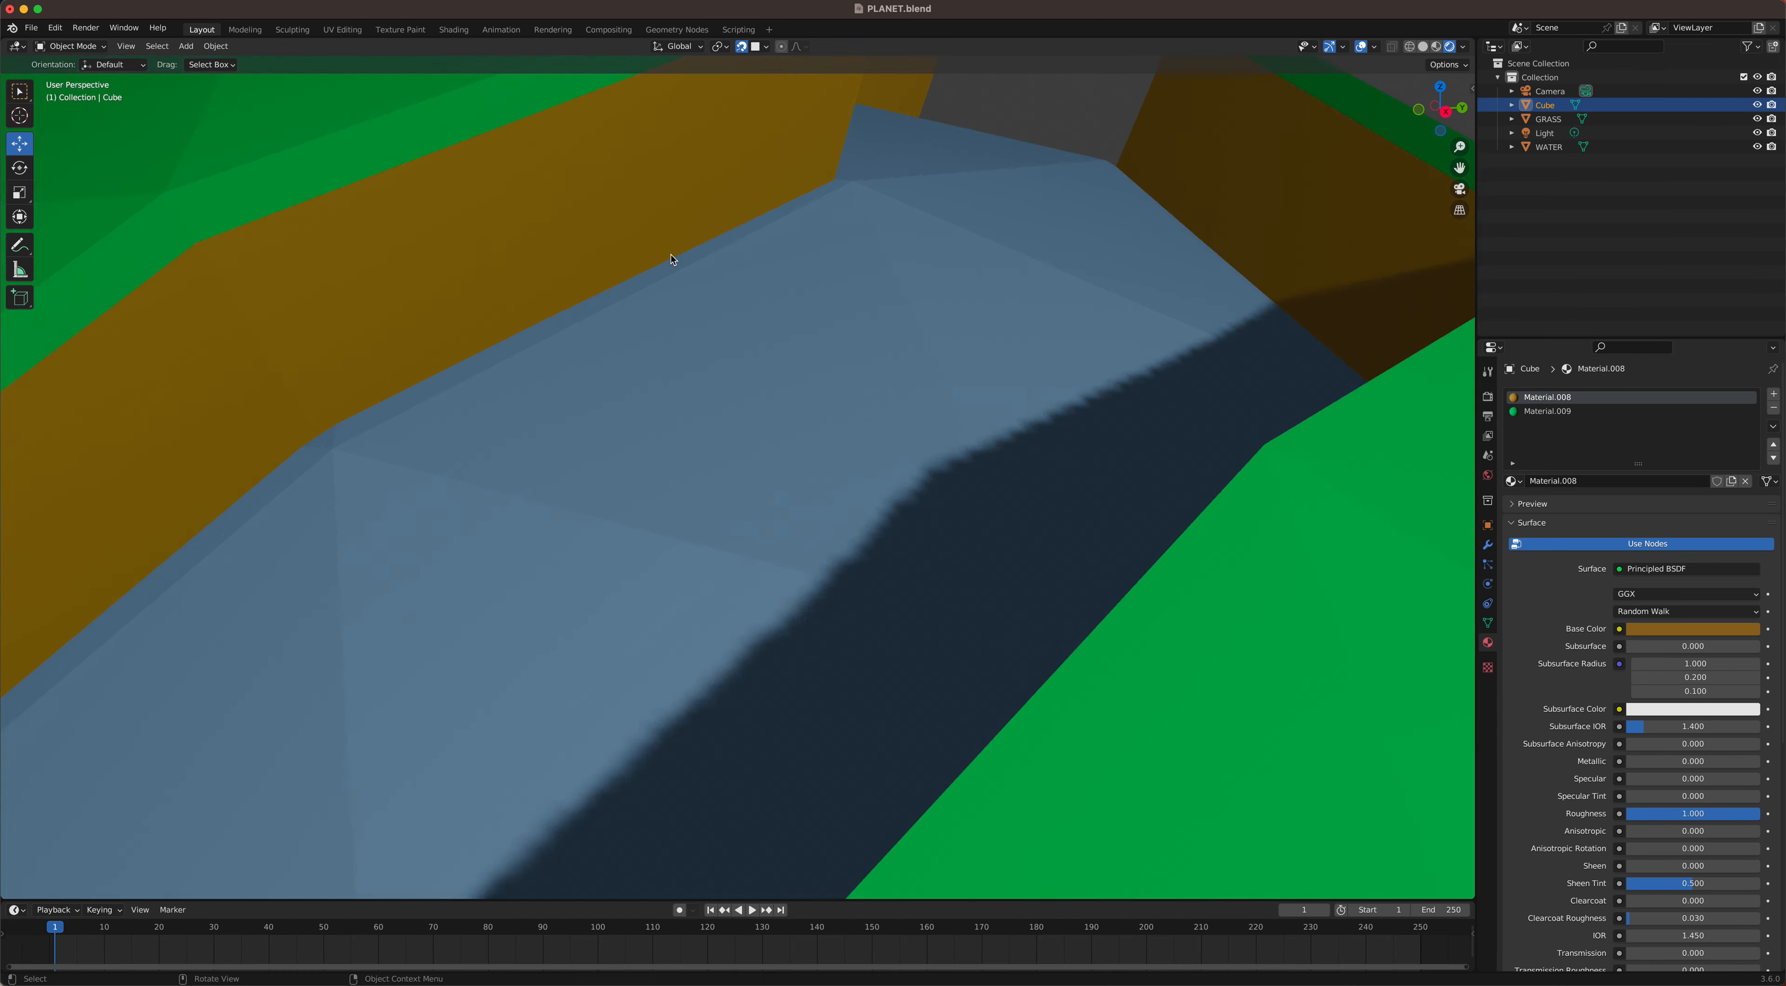
scroll(672, 259, "down", 6)
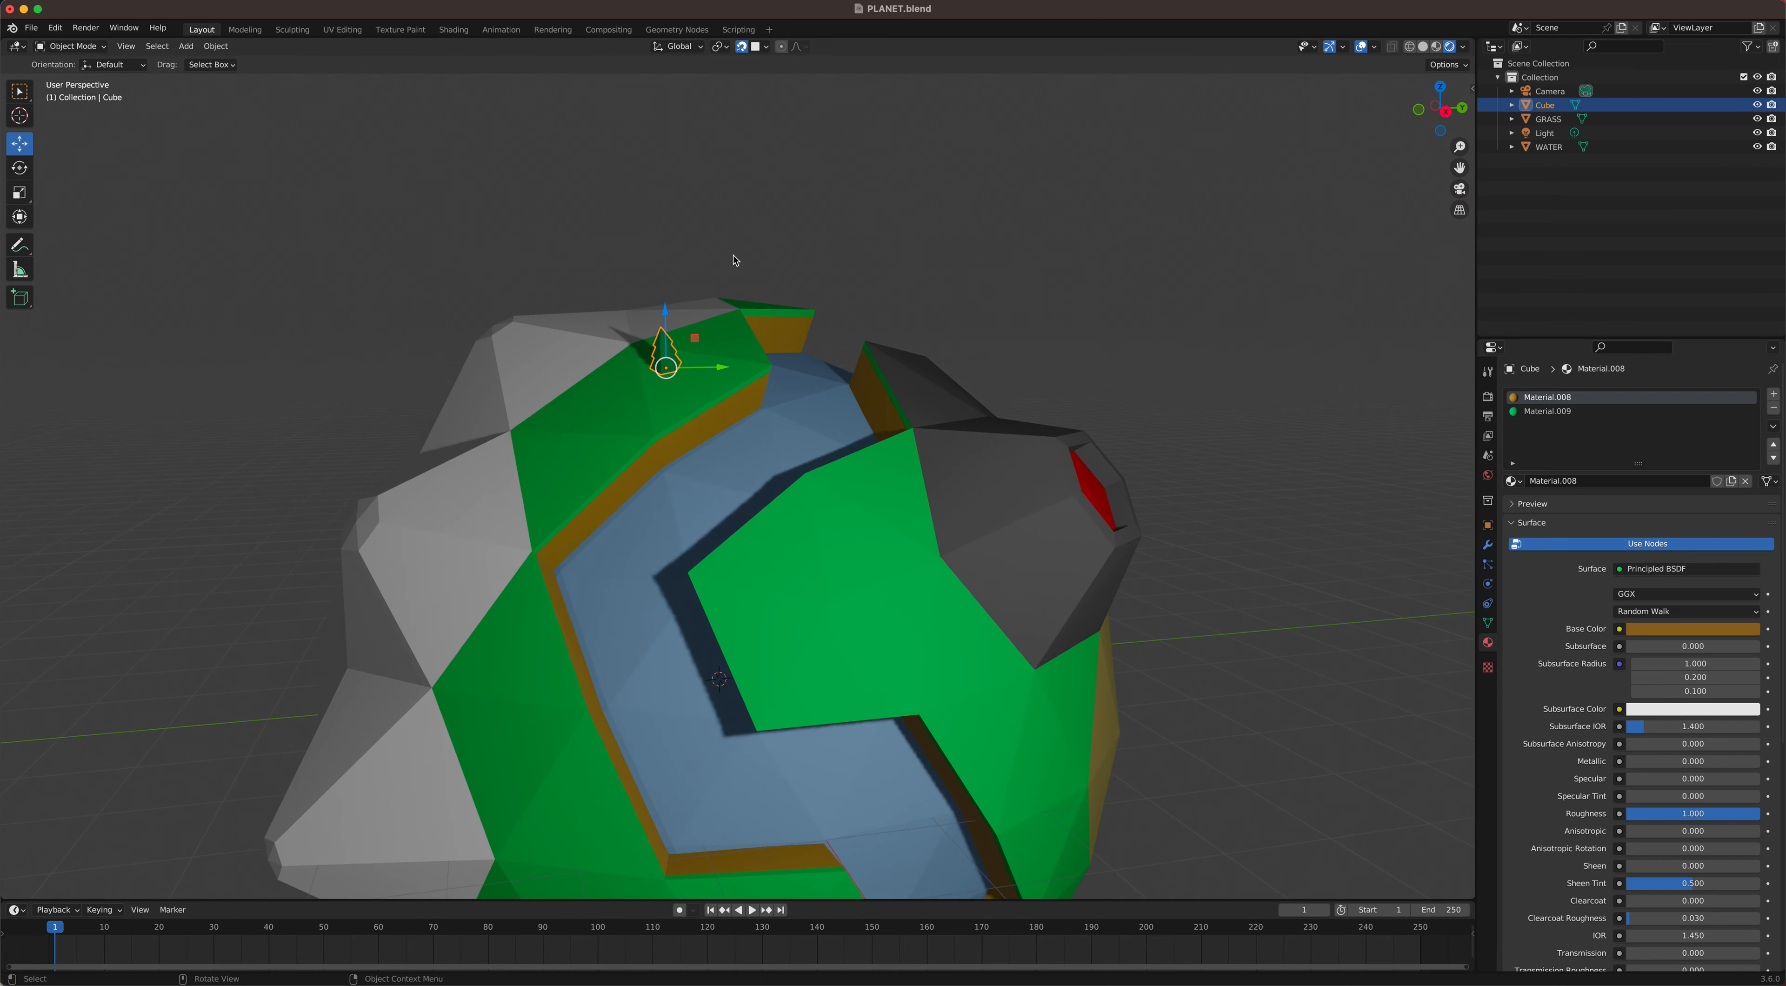
key("shift+d")
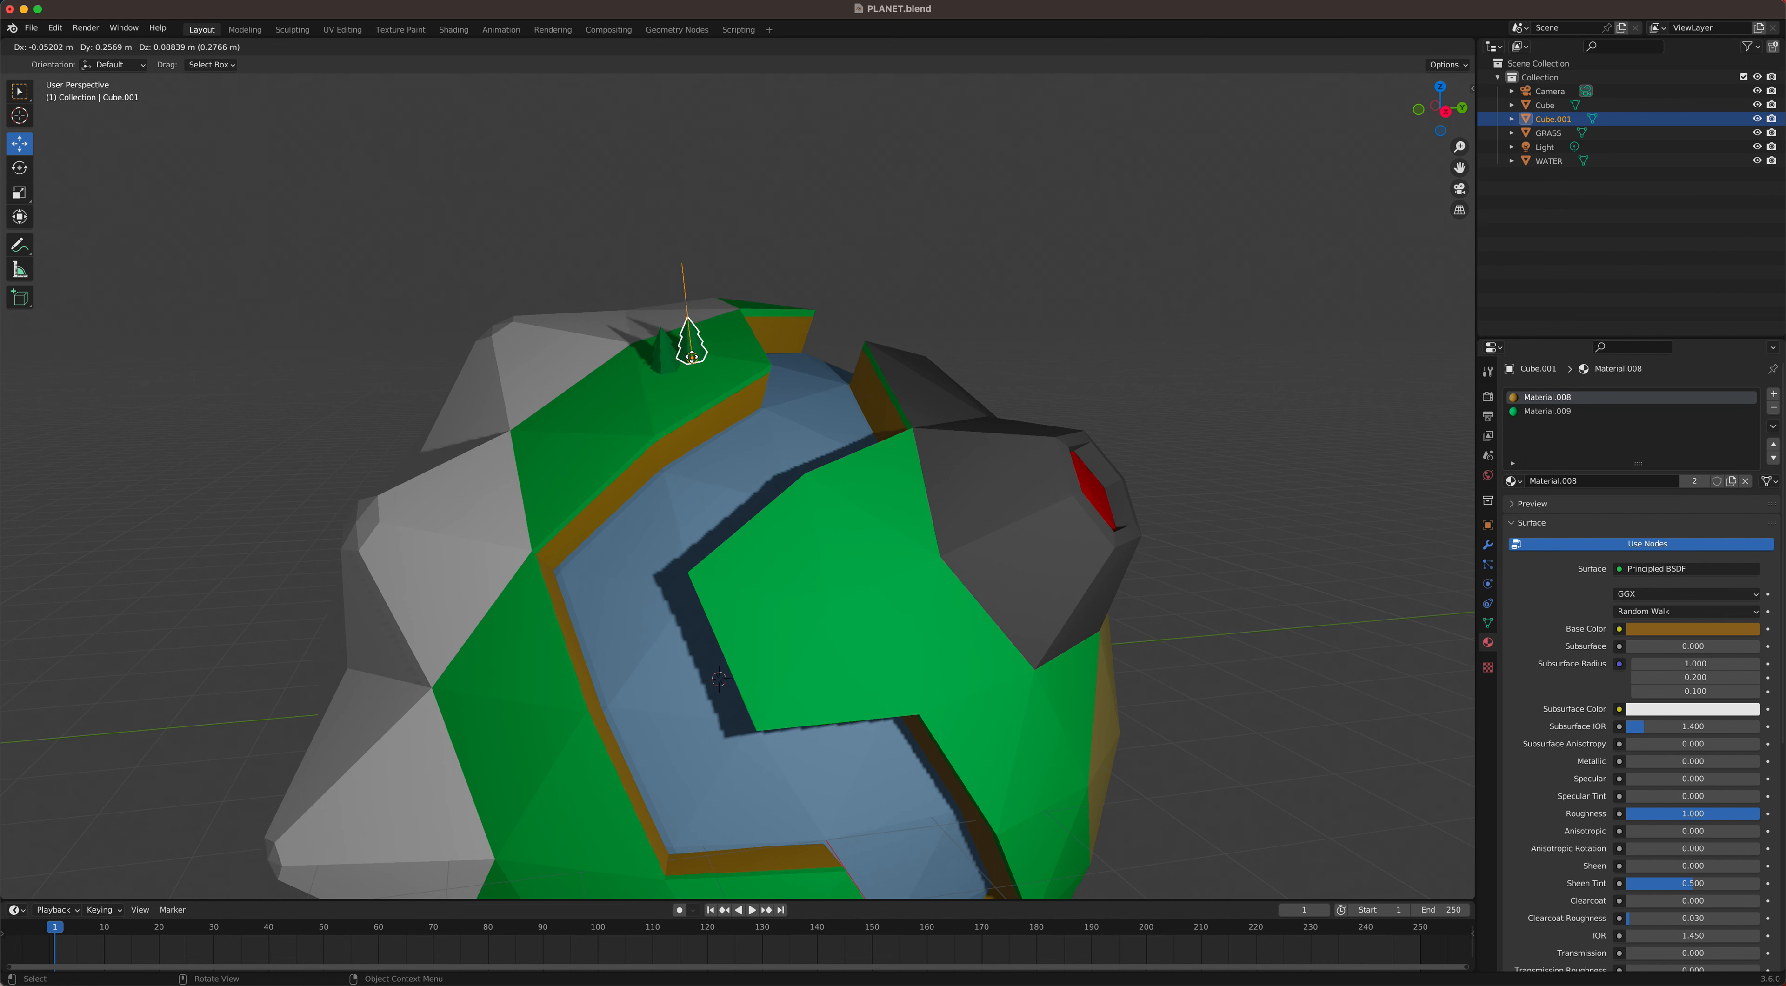
left_click(690, 356)
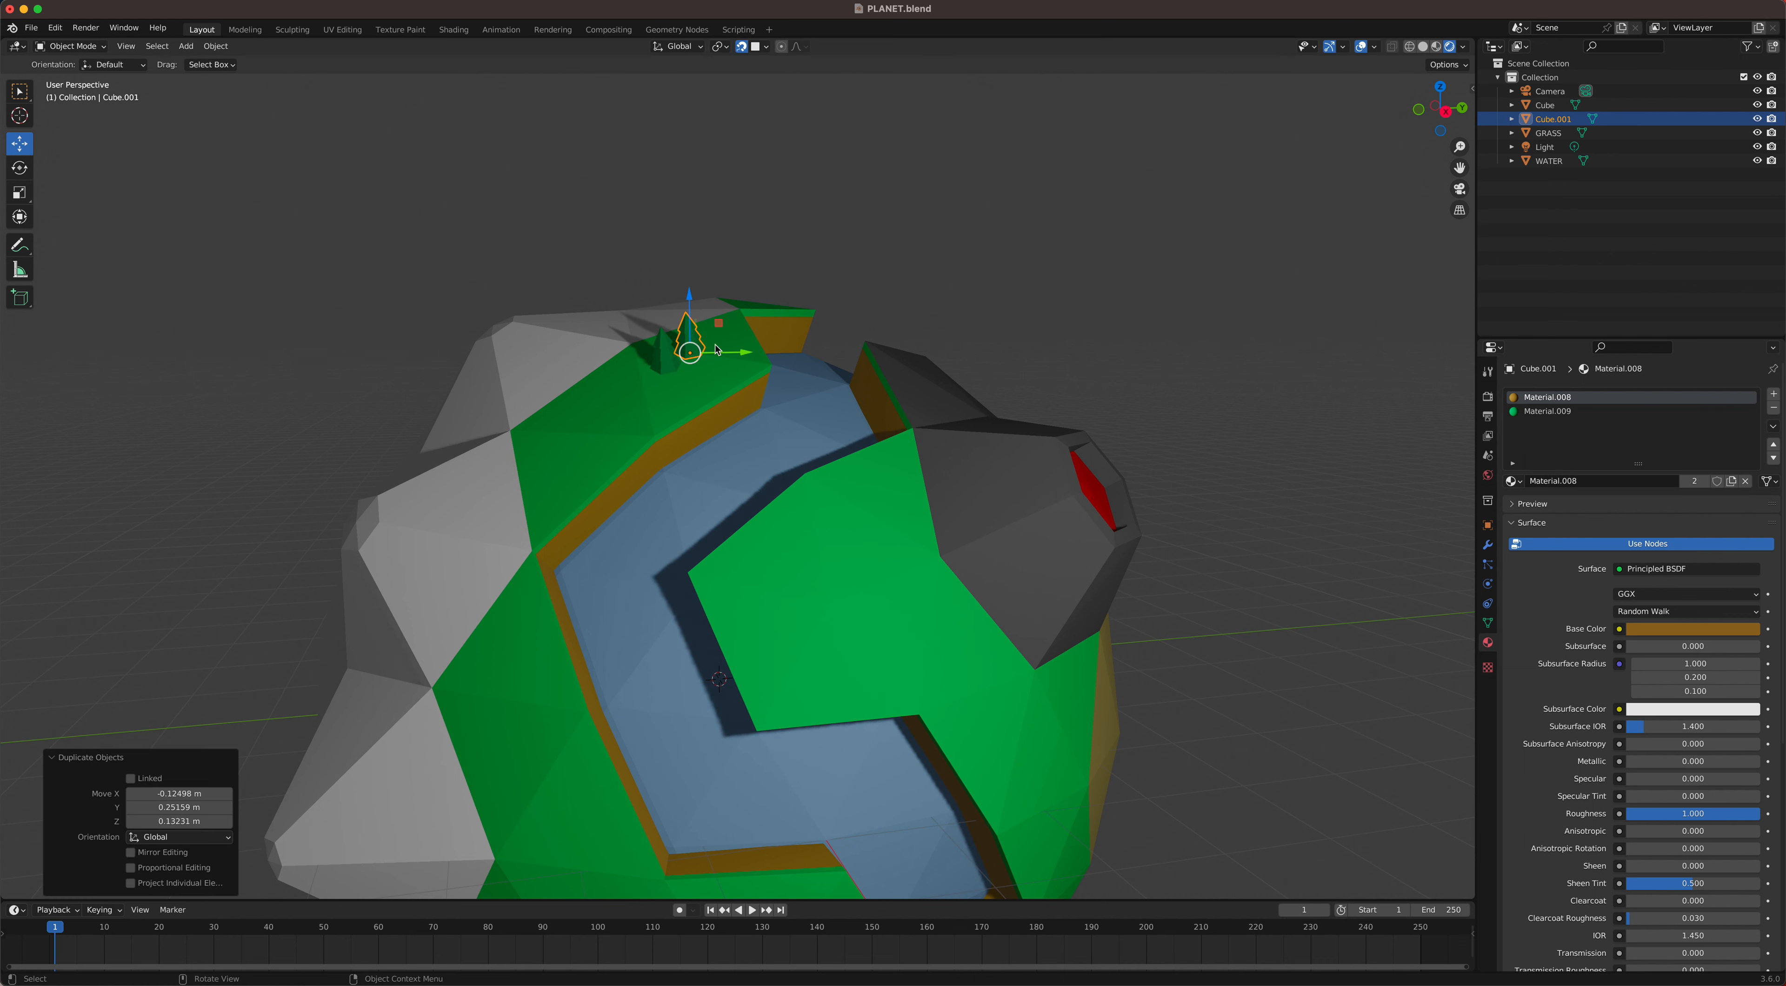
key("s")
left_click(771, 277)
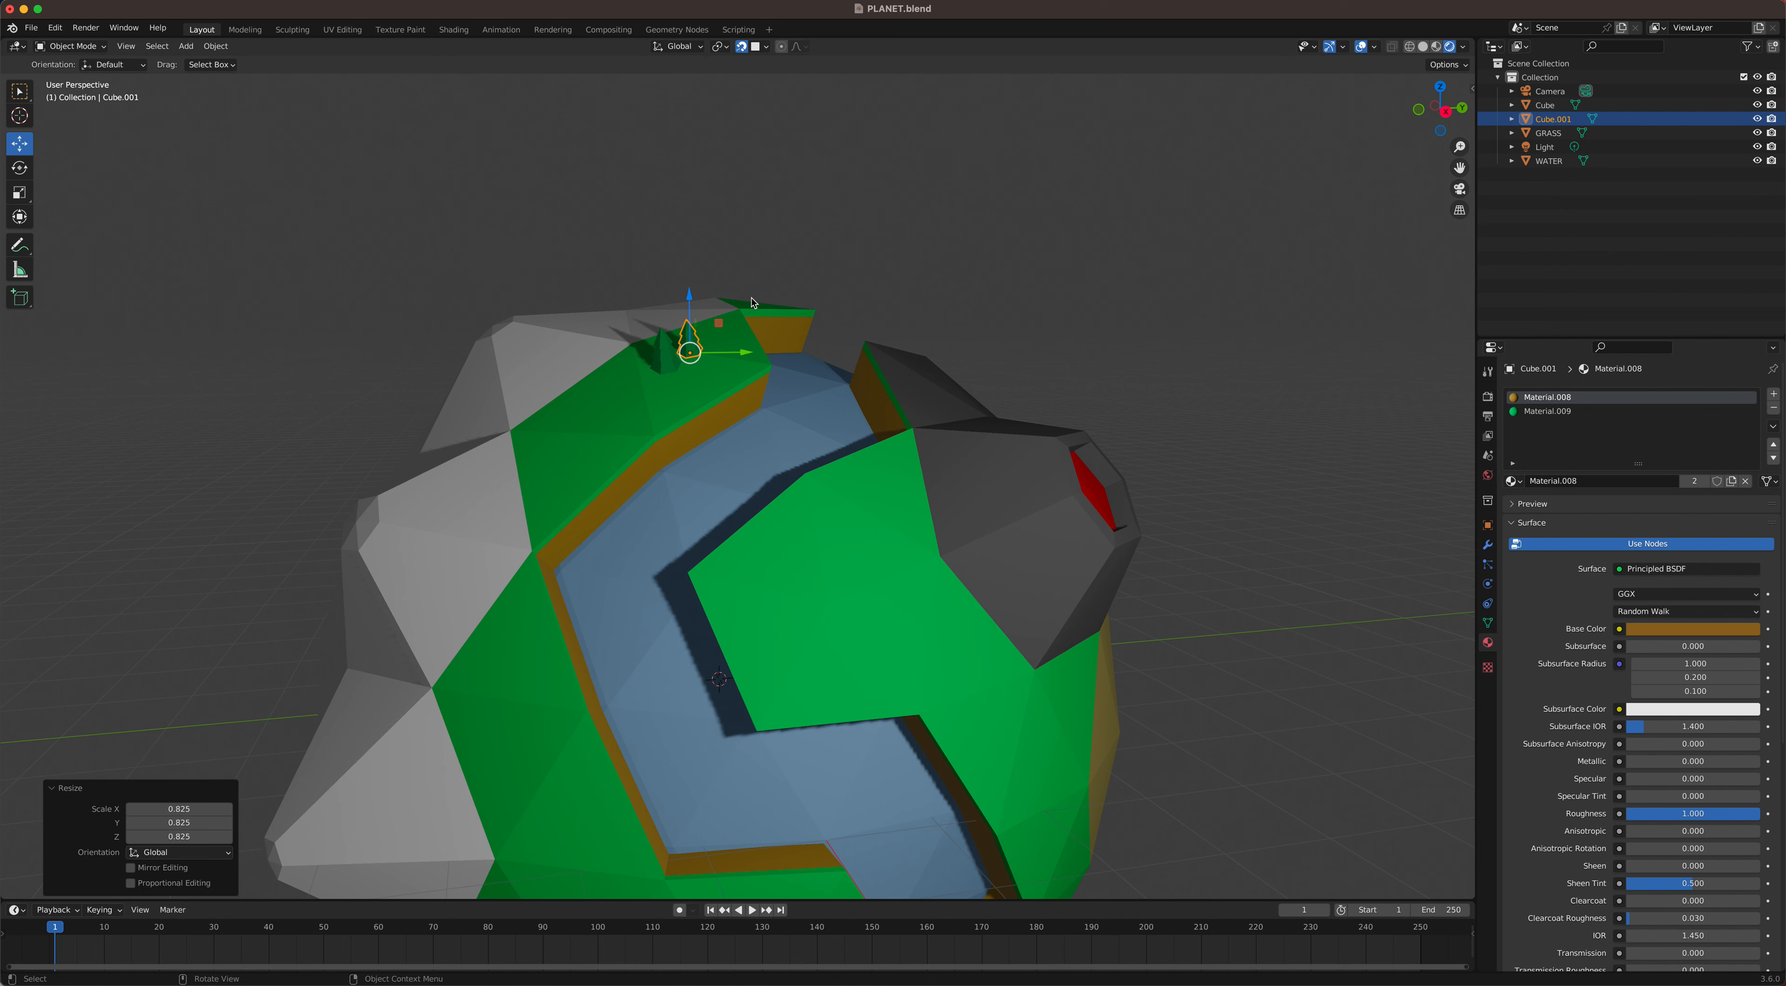
Step: Duplicate the second tree slightly in front of the other two and scale this third tree by about 0.763
key("shift+d")
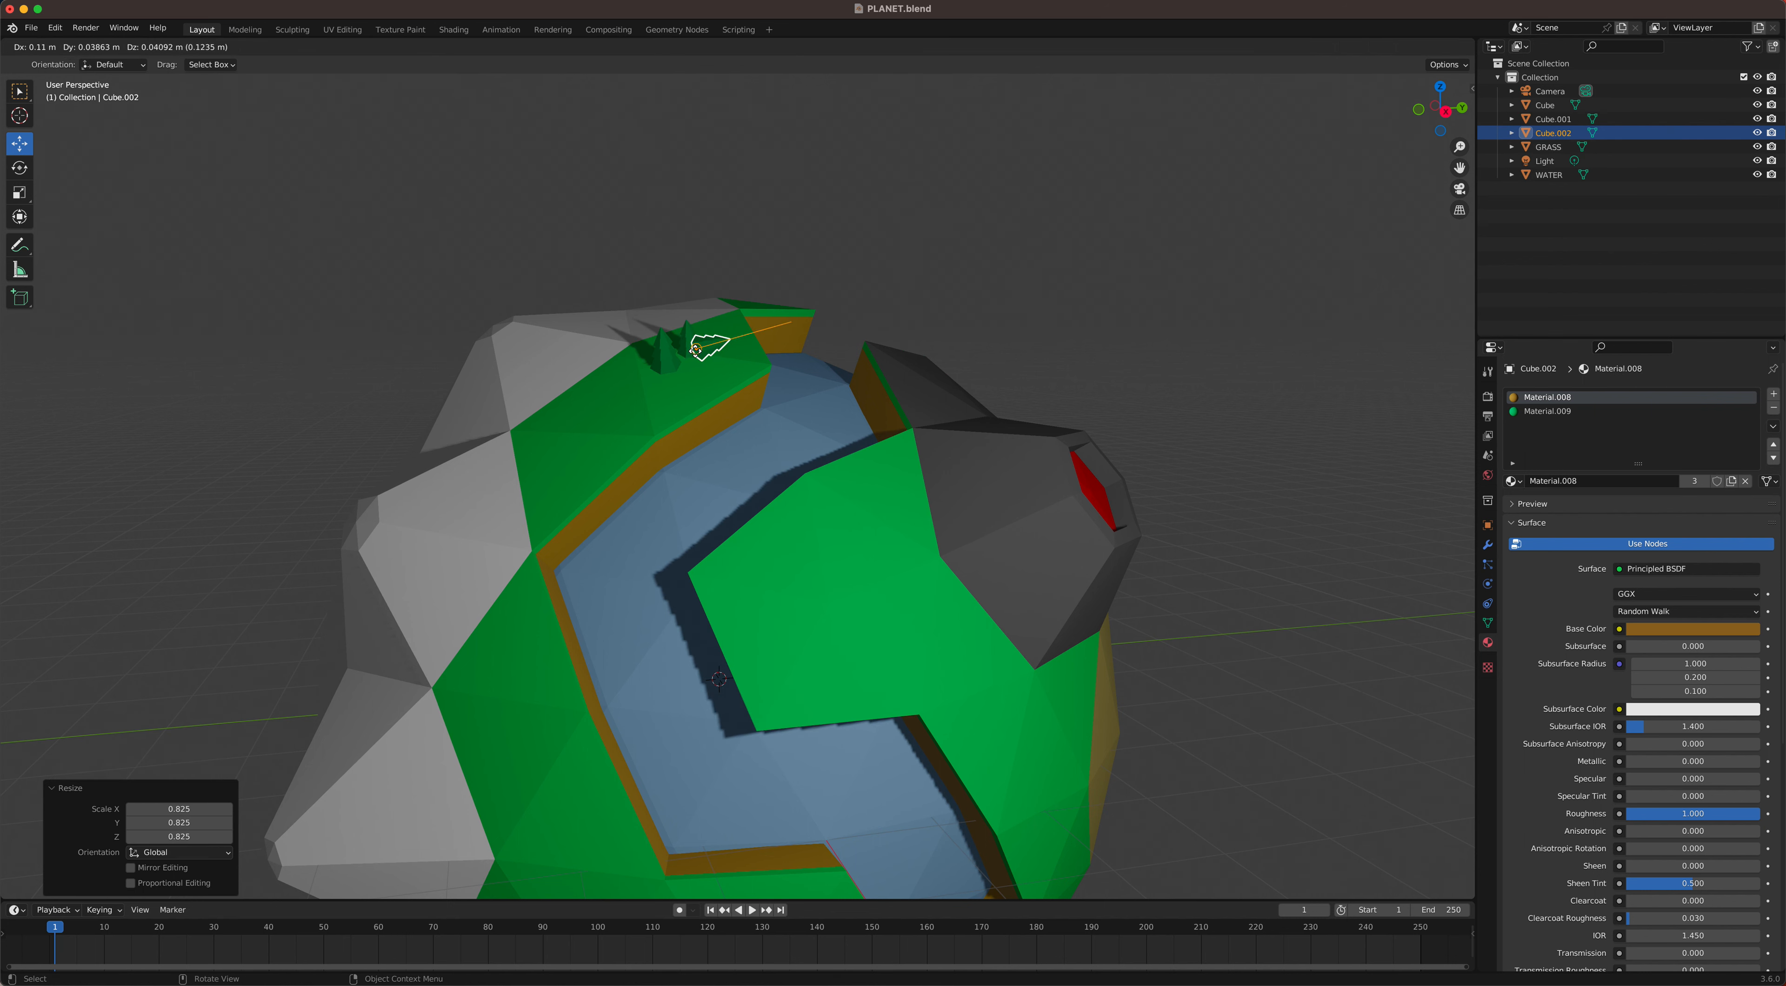
left_click(697, 359)
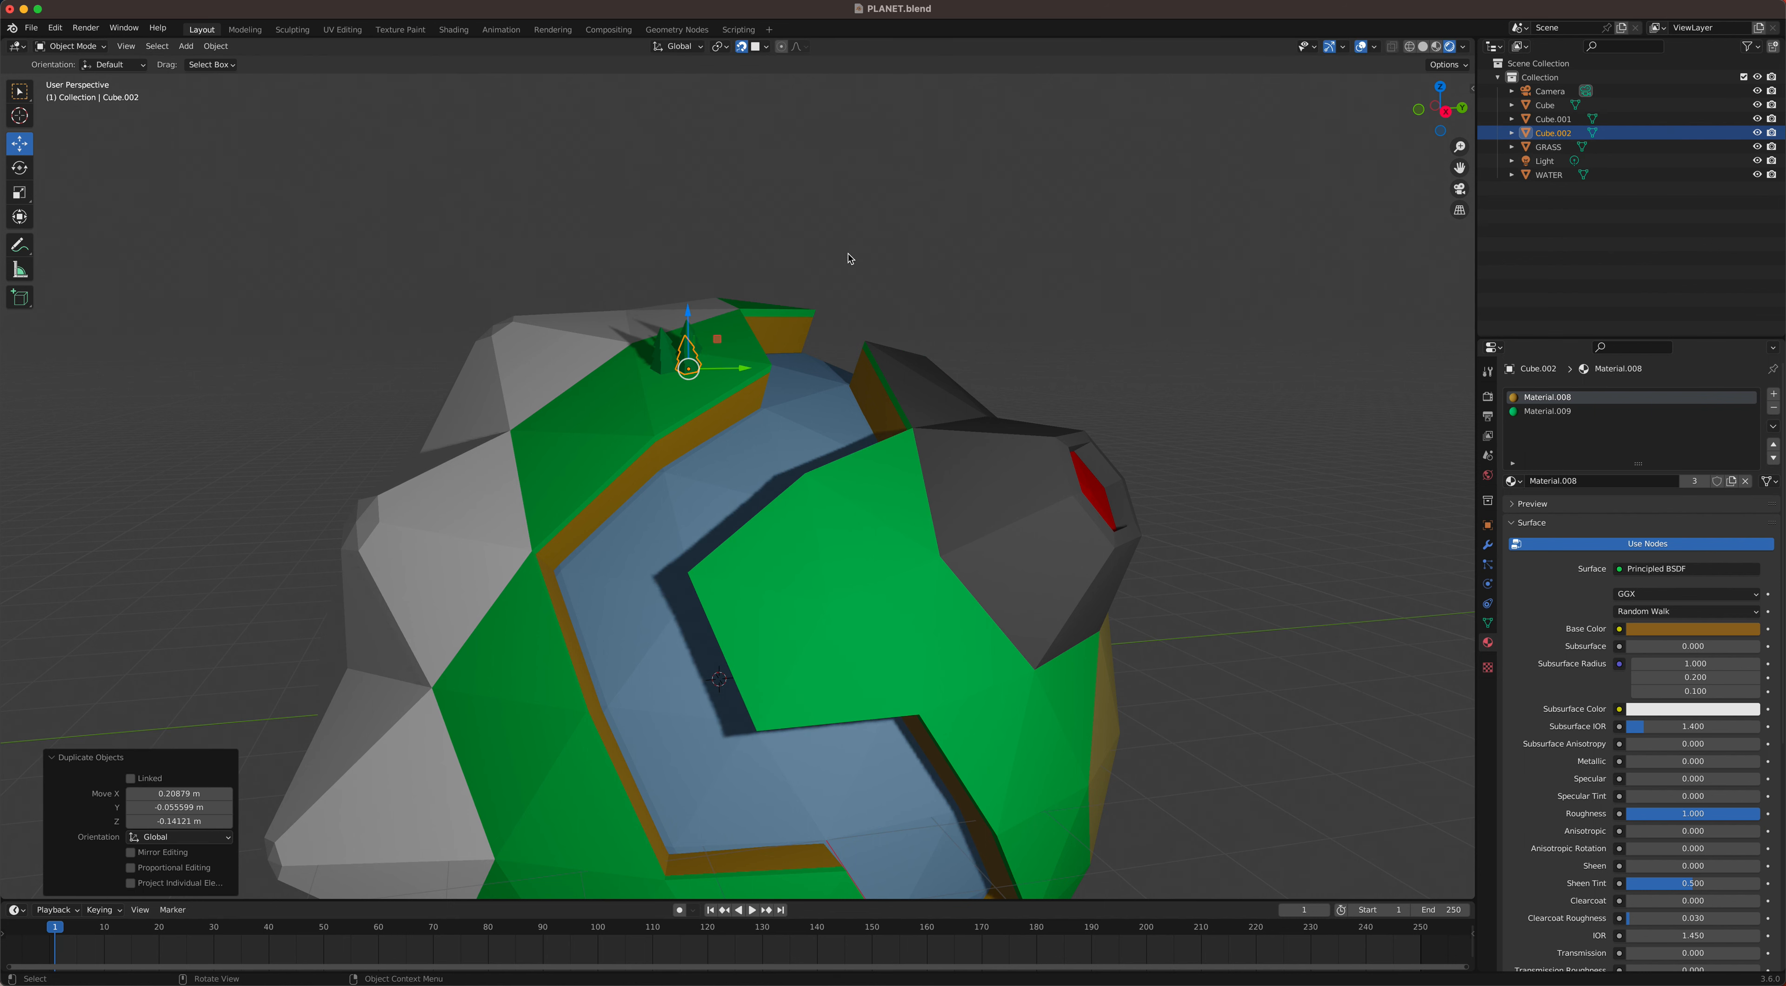
key("s")
left_click(806, 275)
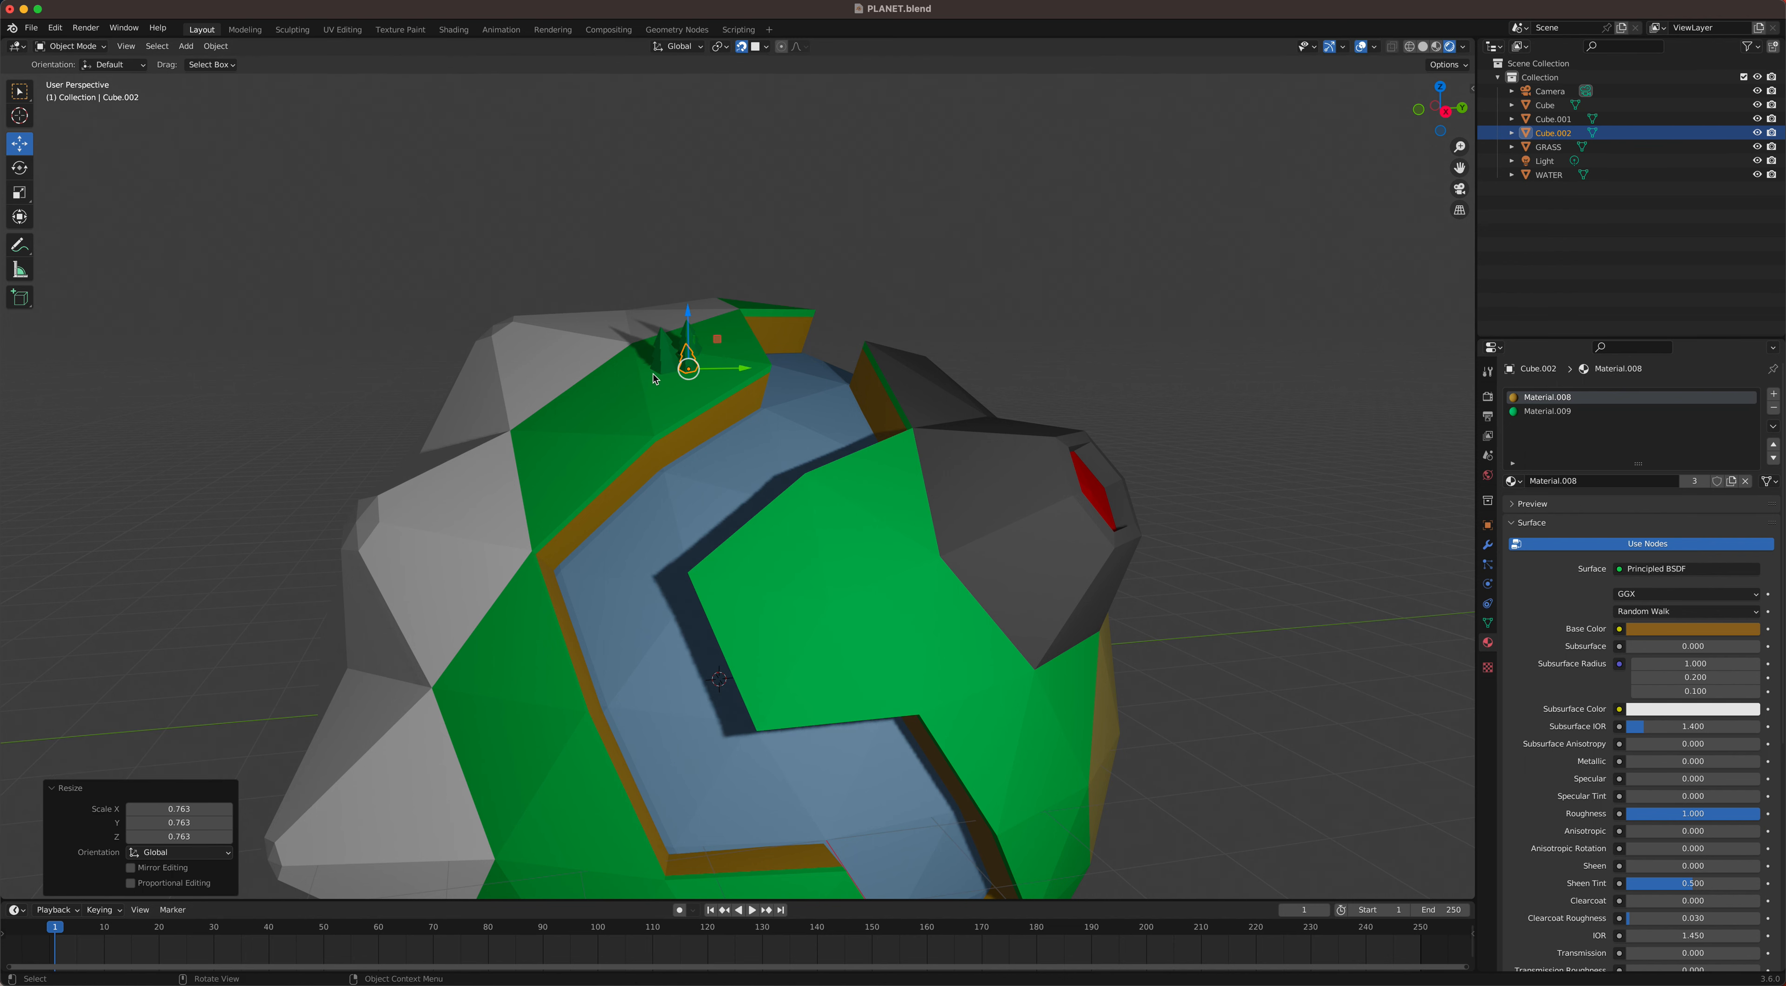
Step: Duplicate the three-tree group onto the grass across the river near the volcano, and again onto the grass beside the white mountains
scroll(654, 382, "up", 3)
left_click(627, 270, "shift")
left_click(676, 257, "shift")
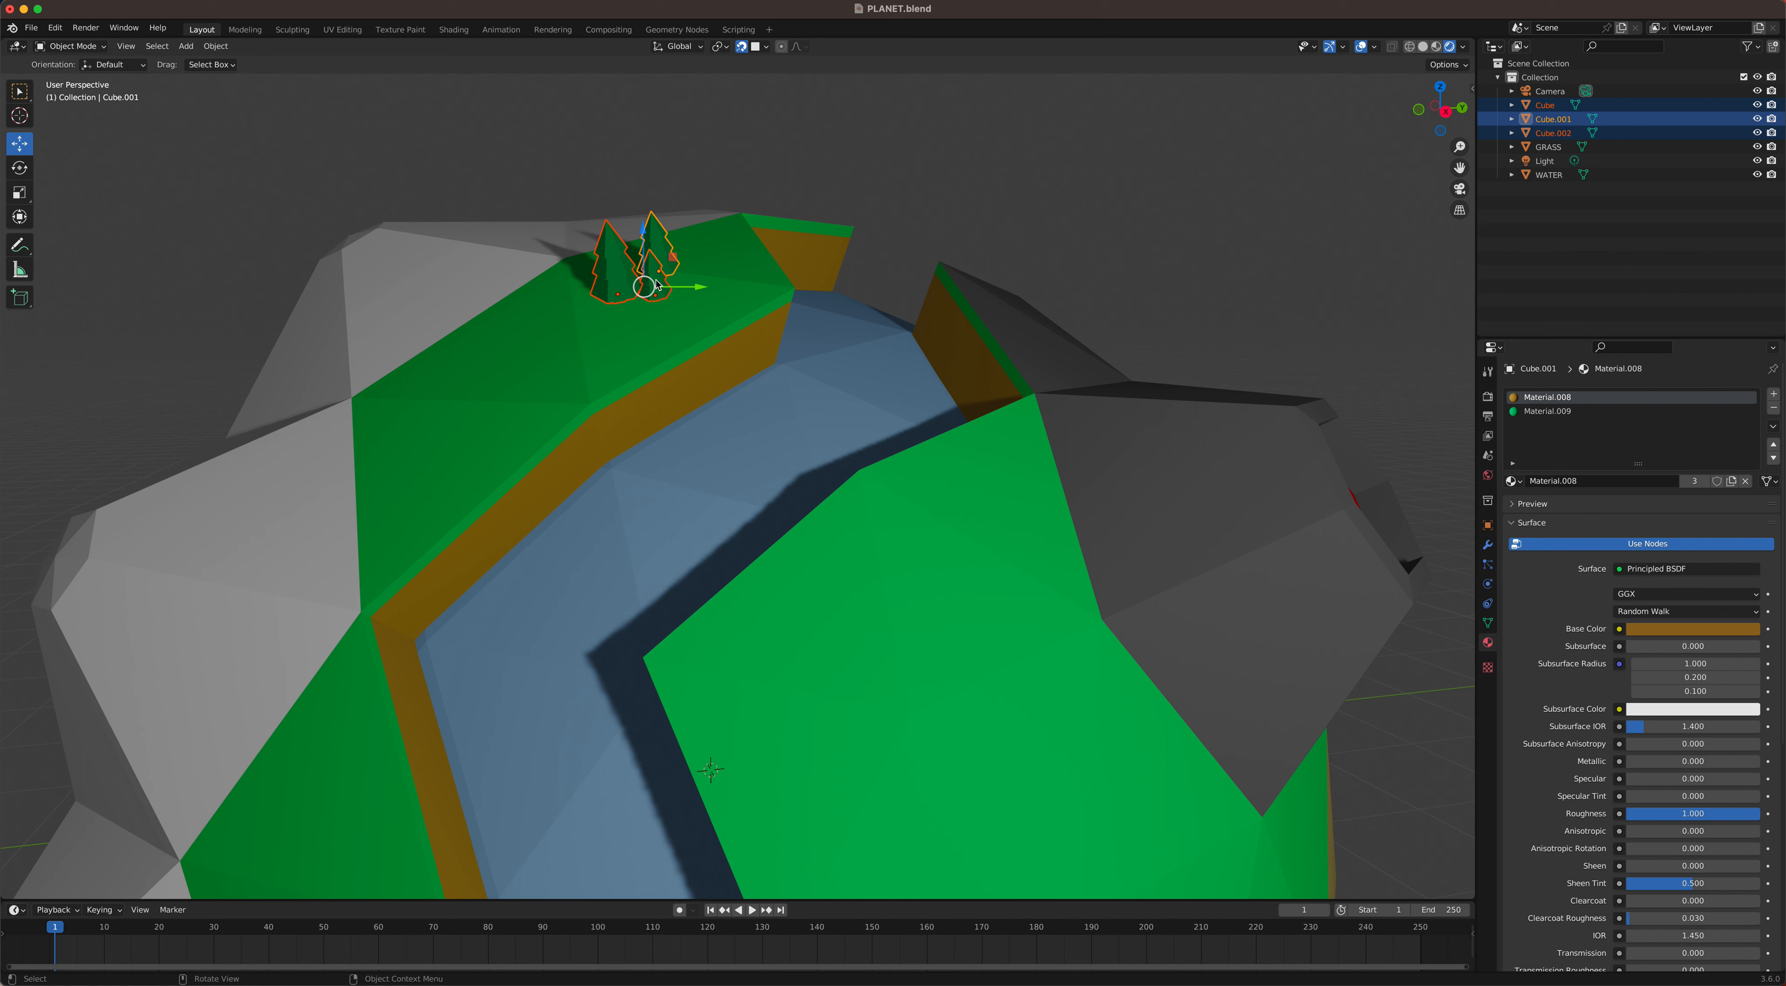
left_click(567, 365, "shift")
left_click(622, 362, "shift")
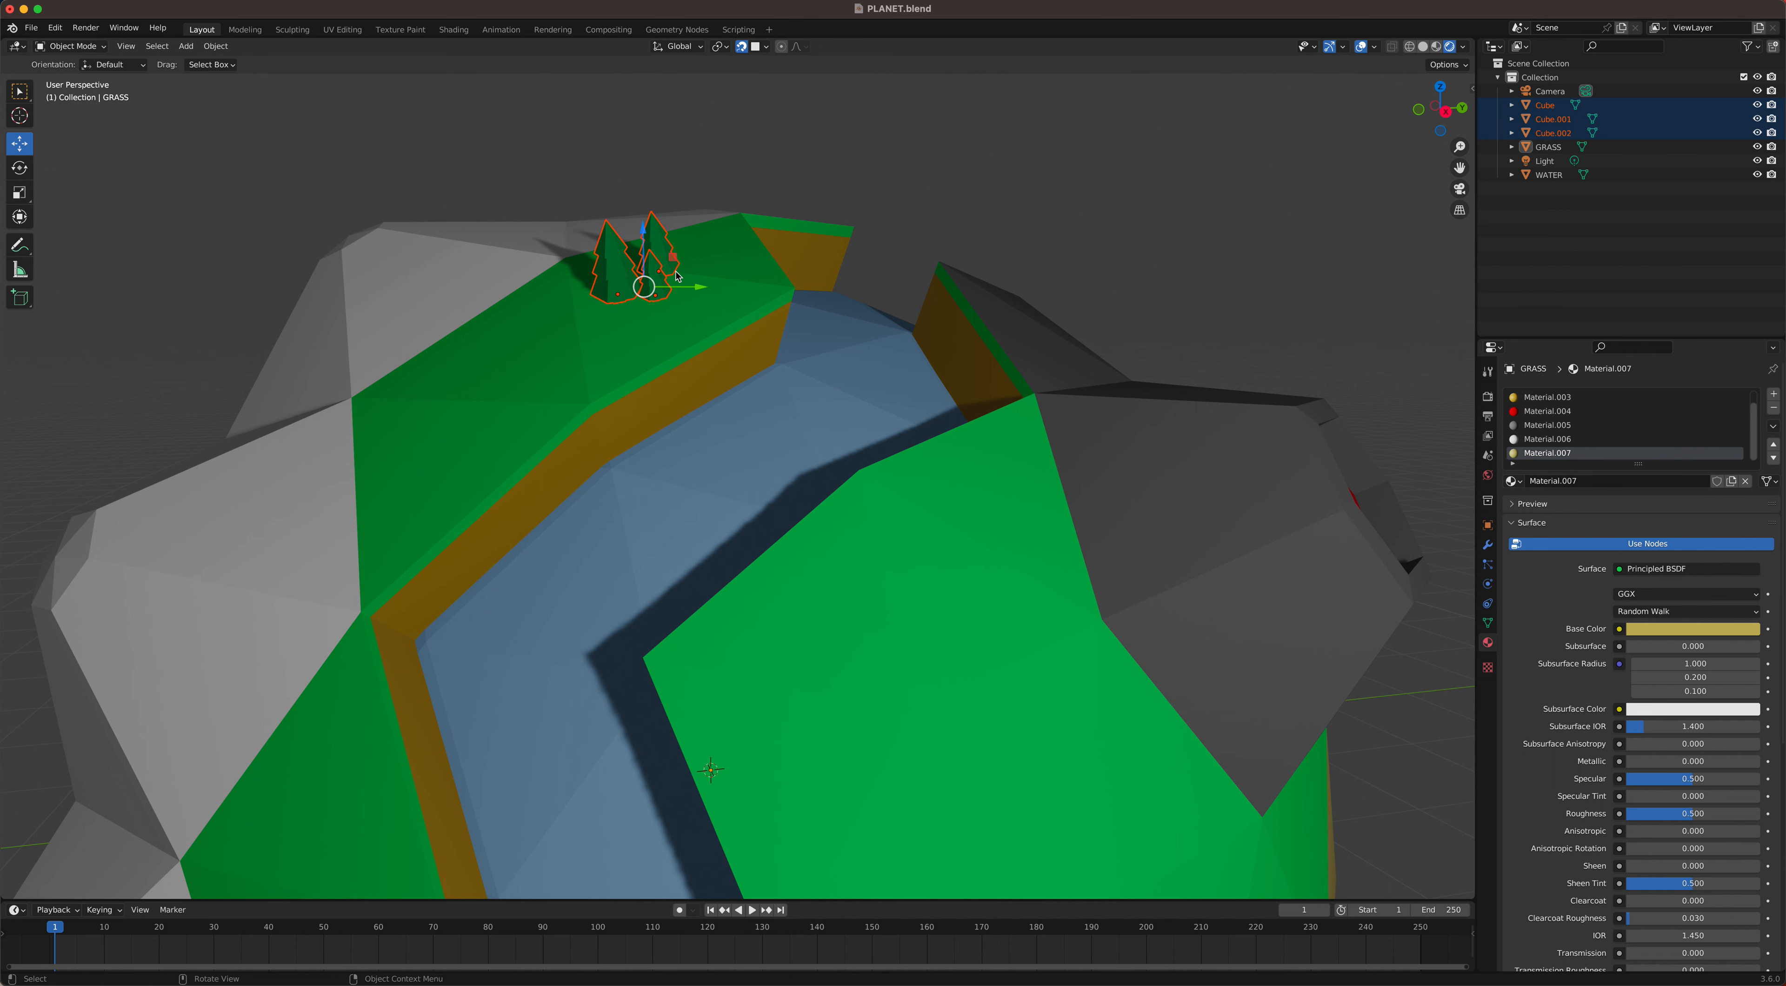
key("shift+d")
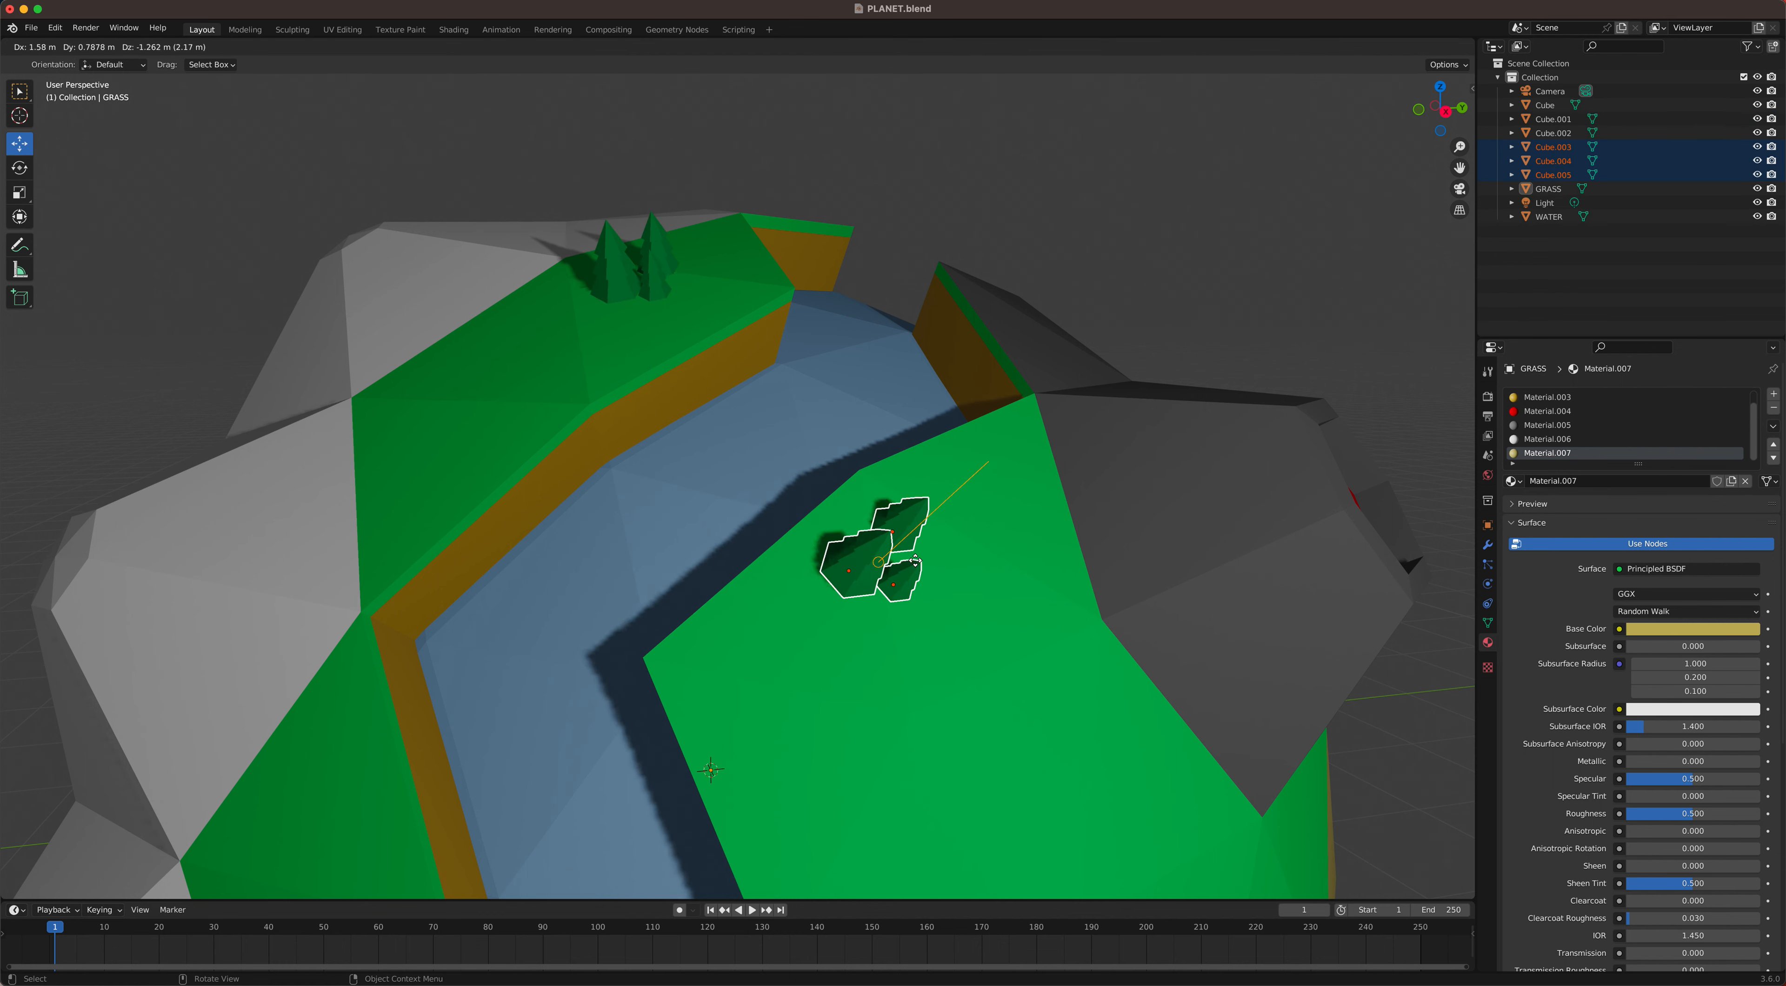
left_click(989, 512)
key("shift+d")
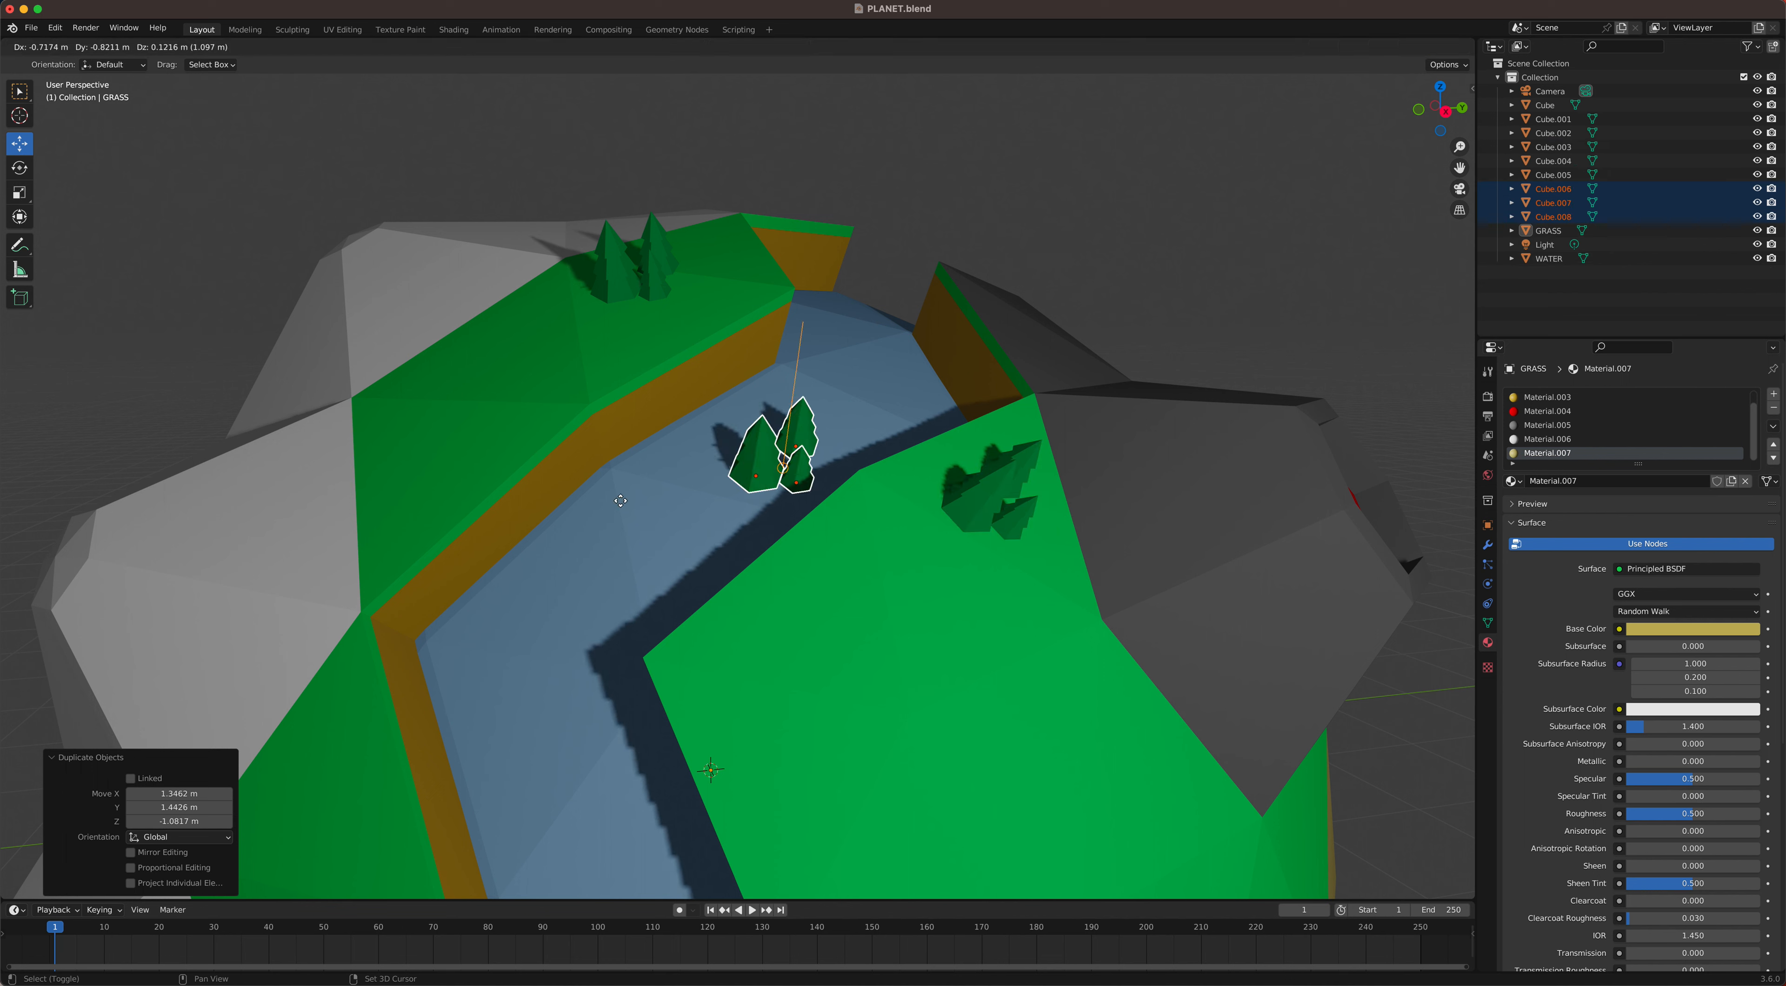
left_click(553, 337)
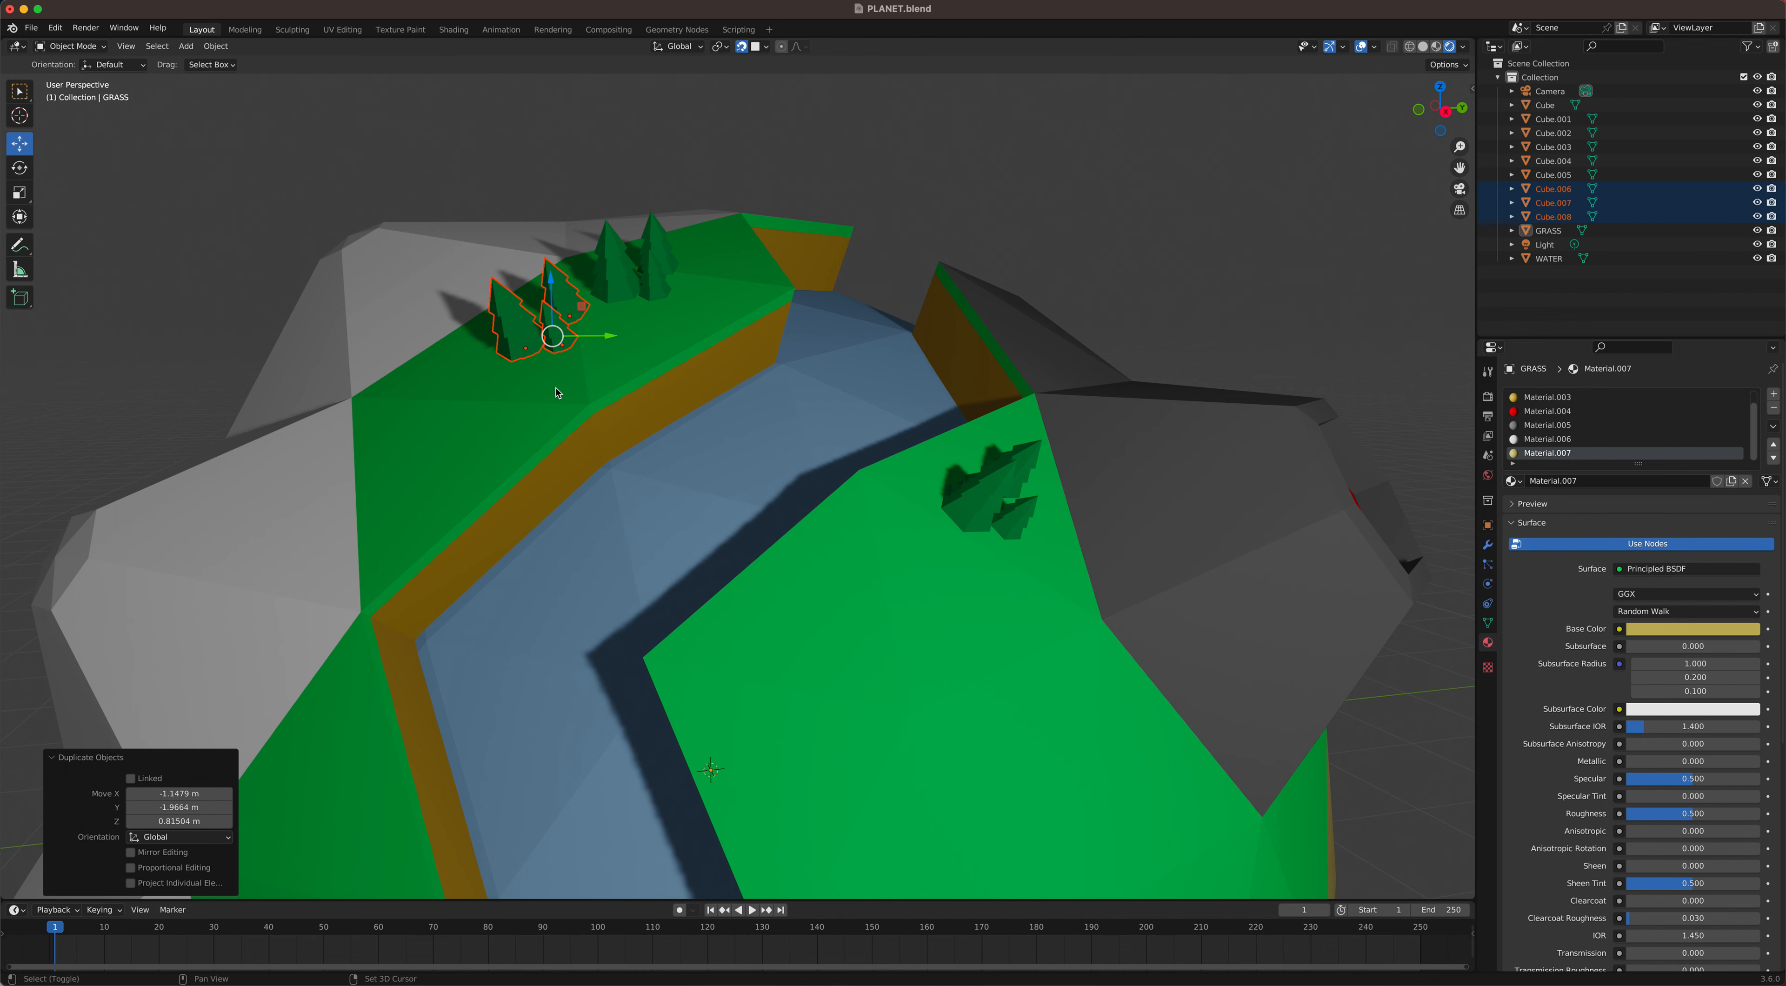
Step: Duplicate the three-tree group beside the existing mountain-side cluster, and again farther down the grass along the white mountains
key("shift+d")
left_click(650, 348)
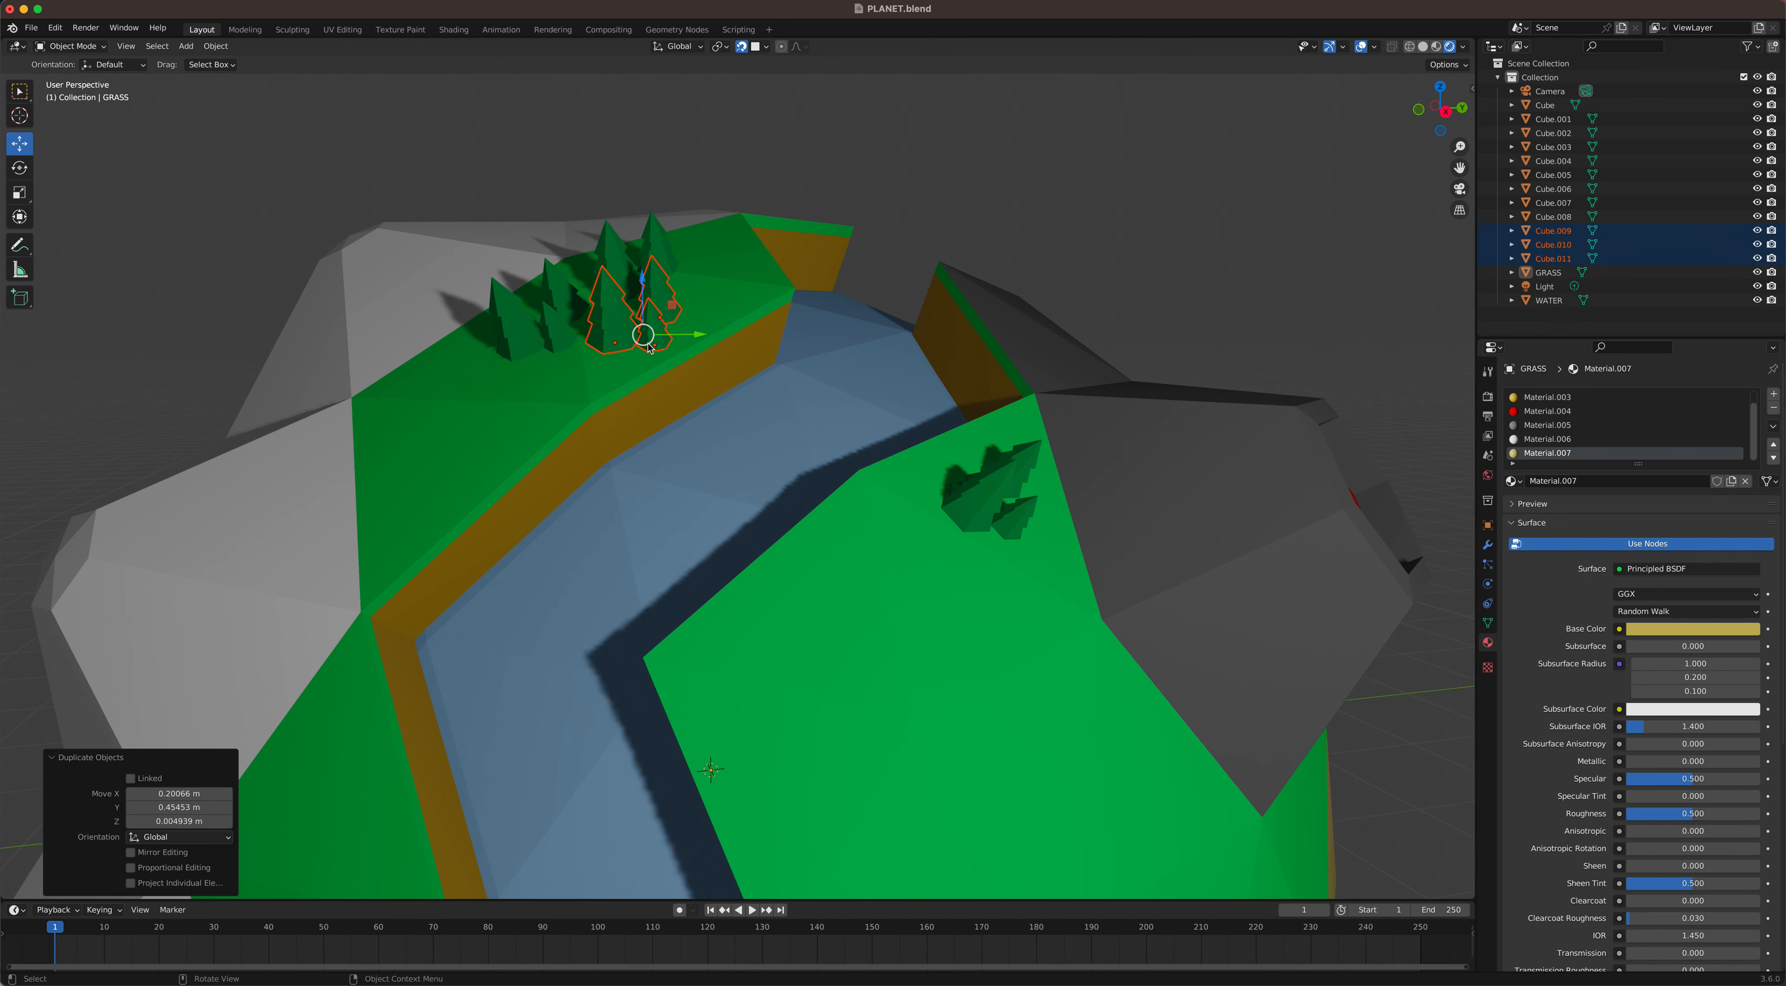
scroll(676, 388, "down", 8)
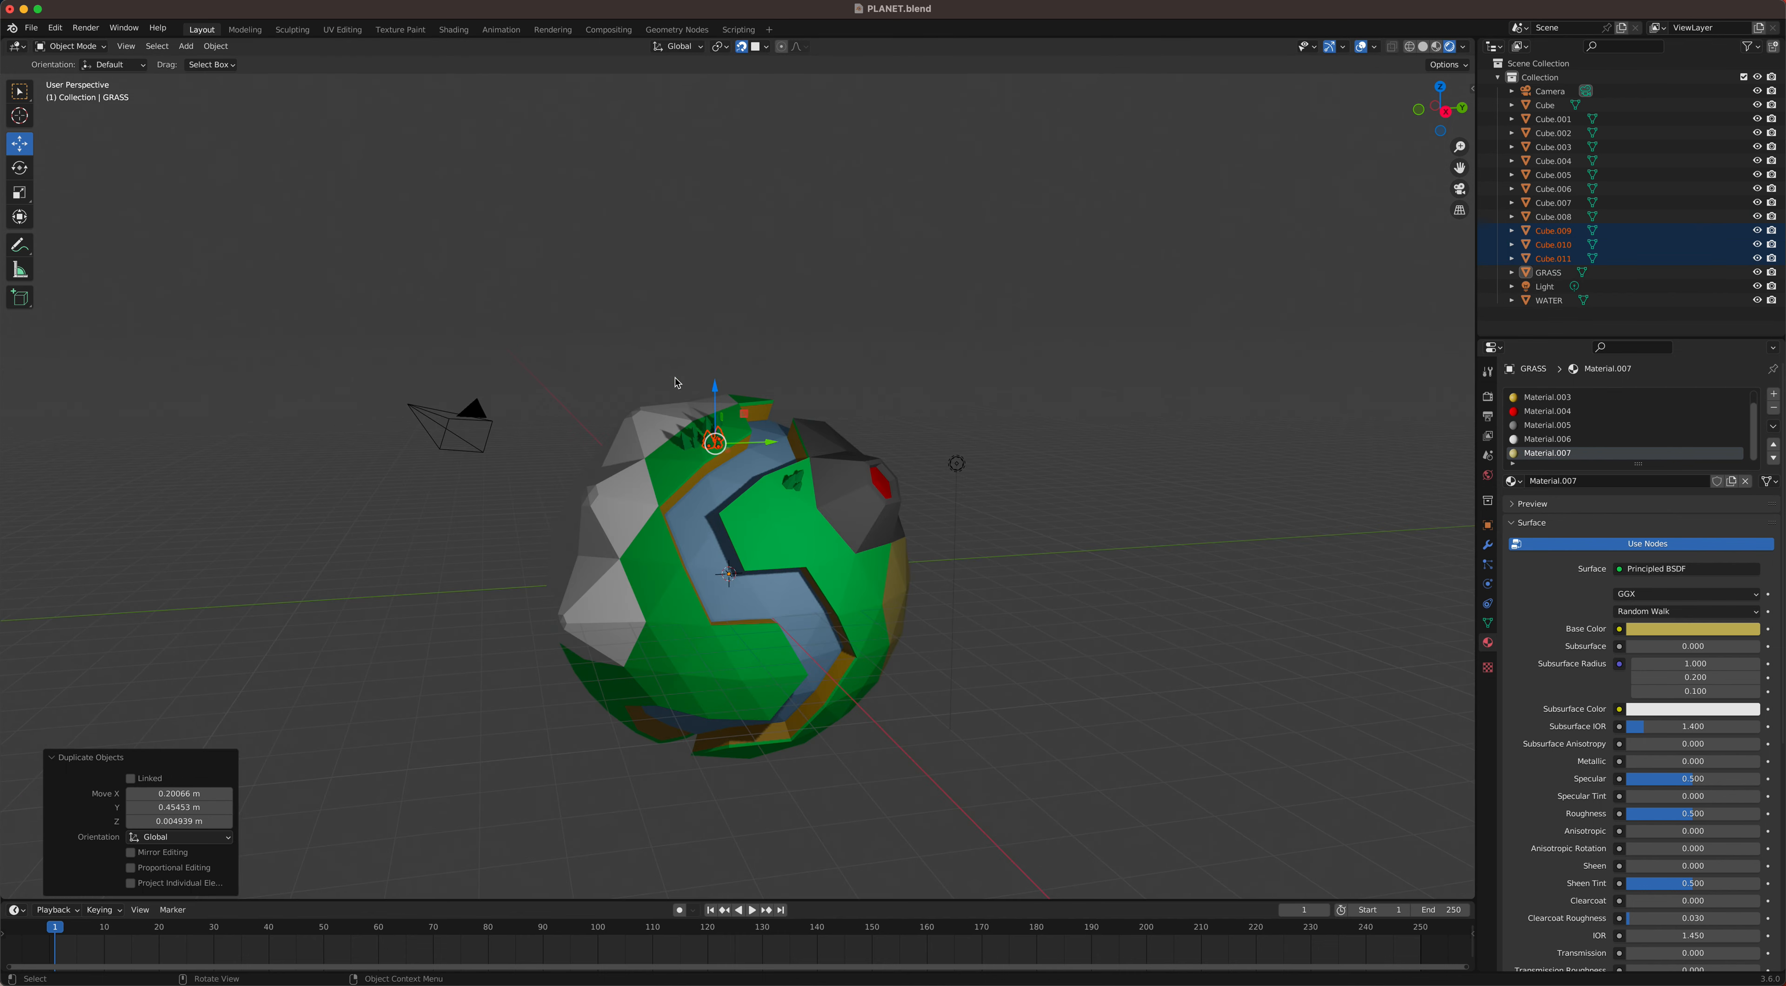
scroll(676, 387, "up", 2)
key("shift+d")
left_click(572, 568)
Step: Duplicate the tree group onto the grass at the planet's edge below the volcano, and again beyond the river's lower bend
key("shift+d")
left_click(1026, 597)
key("shift+d")
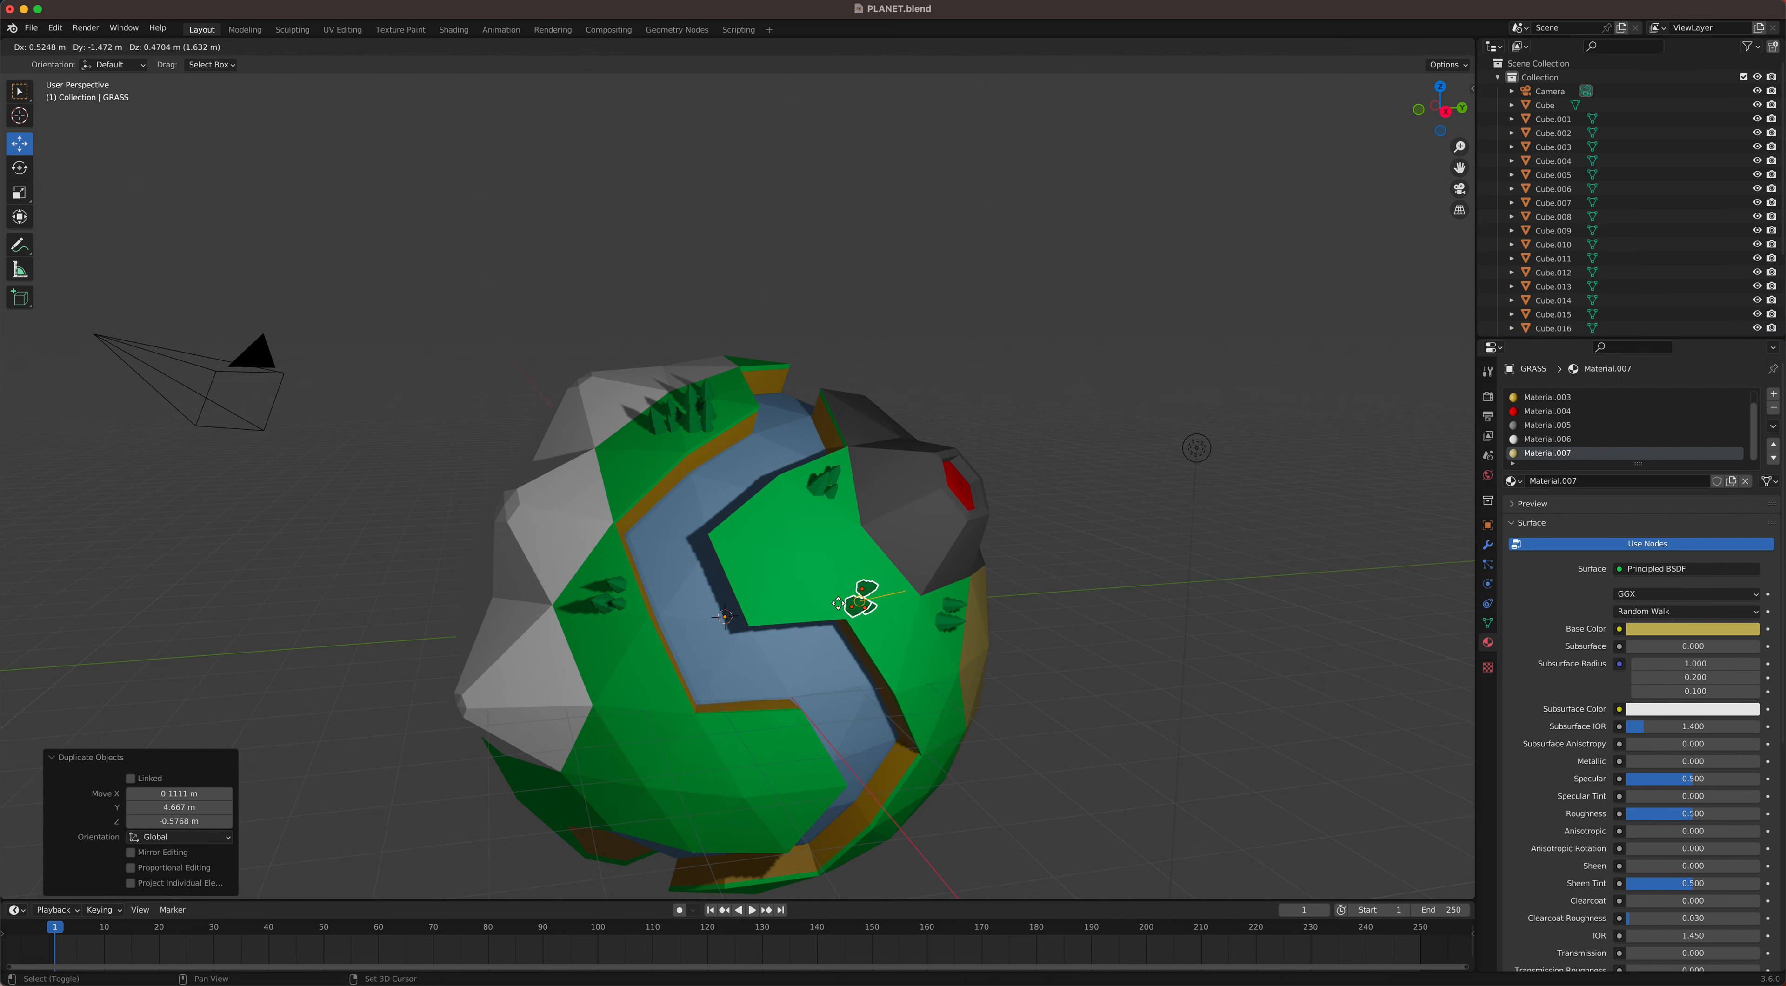
left_click(868, 753)
Step: Place four more copies of the tree group across the lower grass on the white mountains' side of the river
key("shift+d")
left_click(591, 787)
key("shift+d")
left_click(611, 694)
key("shift+d")
left_click(782, 810)
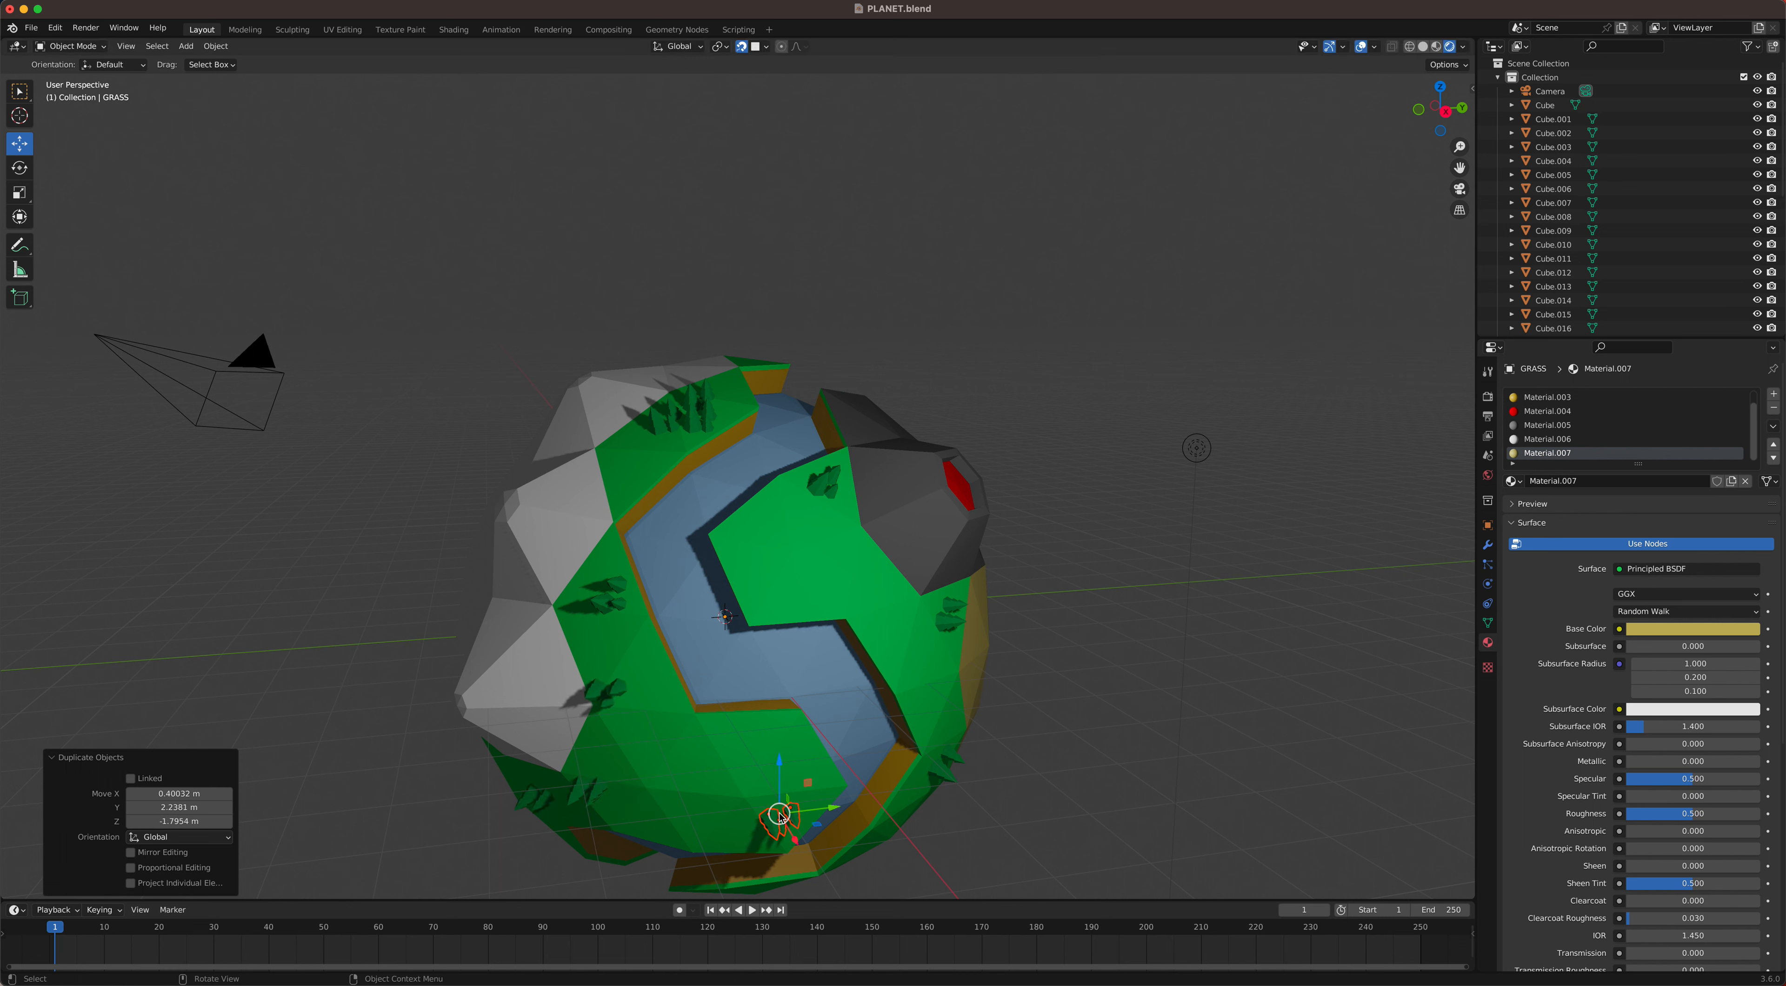
key("shift+d")
left_click(677, 822)
Step: Place three copies of the tree group near the foot of the volcano and one in the middle of the grass beside the river
key("shift+d")
left_click(886, 568)
key("shift+d")
left_click(864, 534)
key("shift+d")
left_click(855, 507)
key("shift+d")
left_click(804, 596)
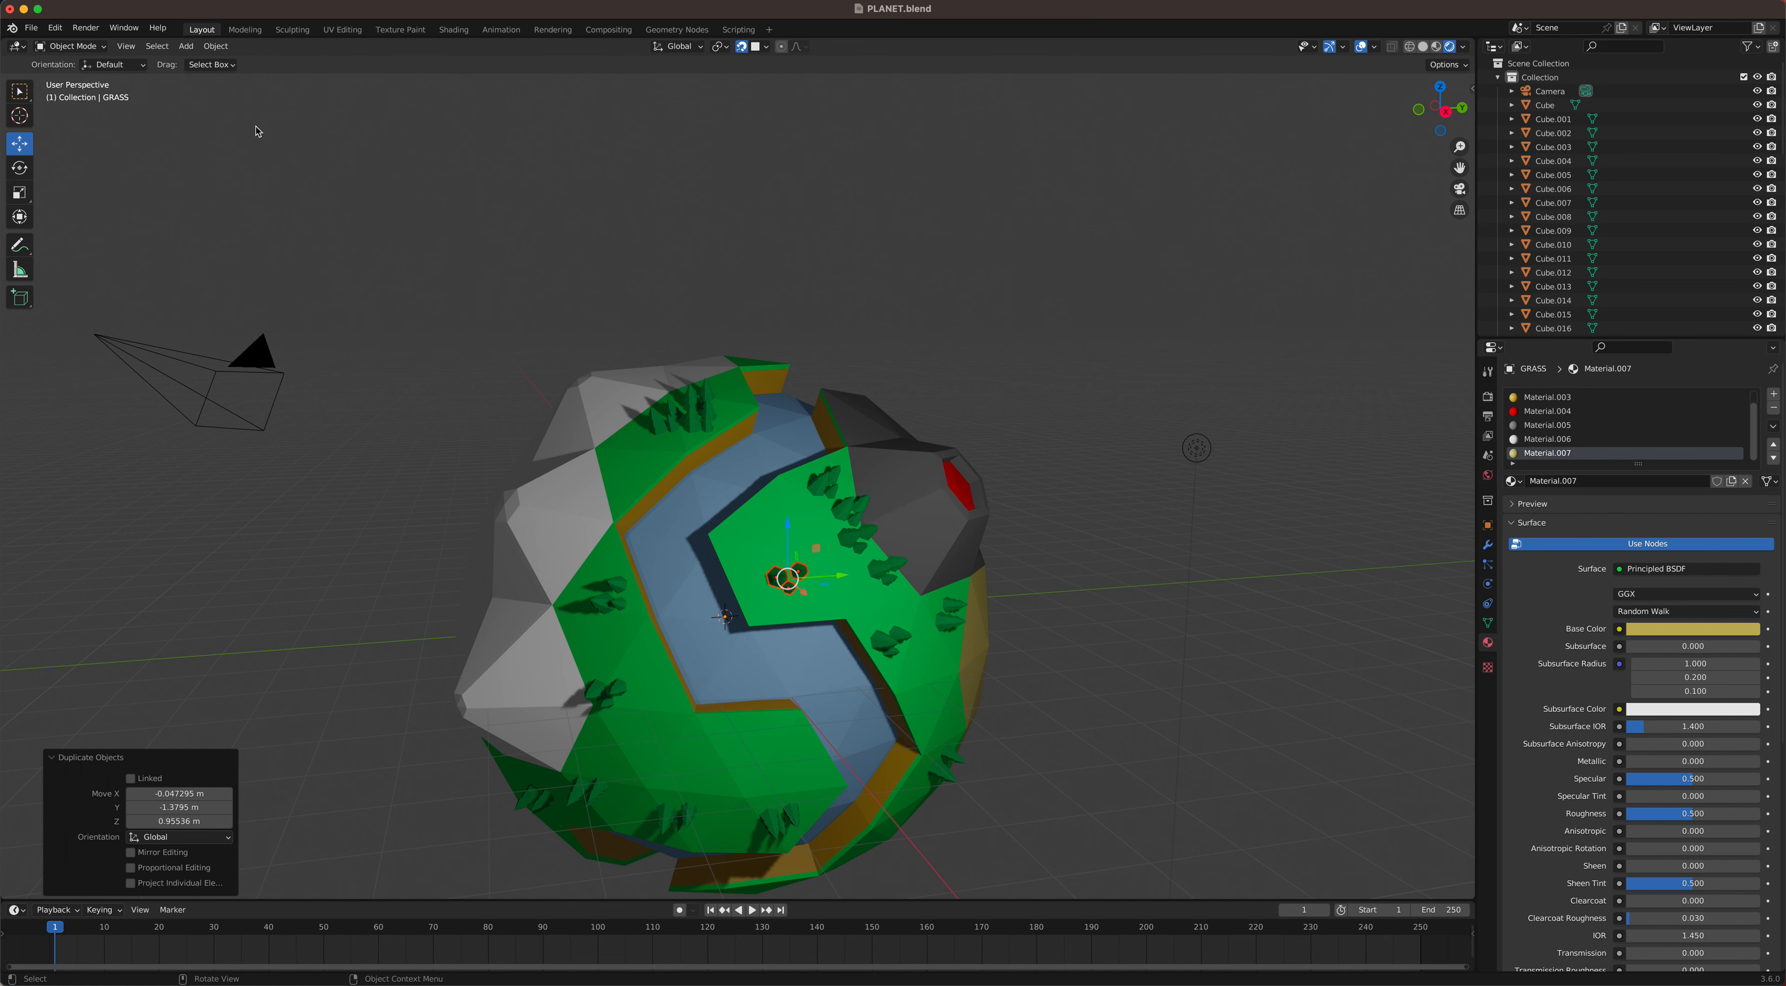
Step: Save the planet file and create a new General file
left_click(31, 28)
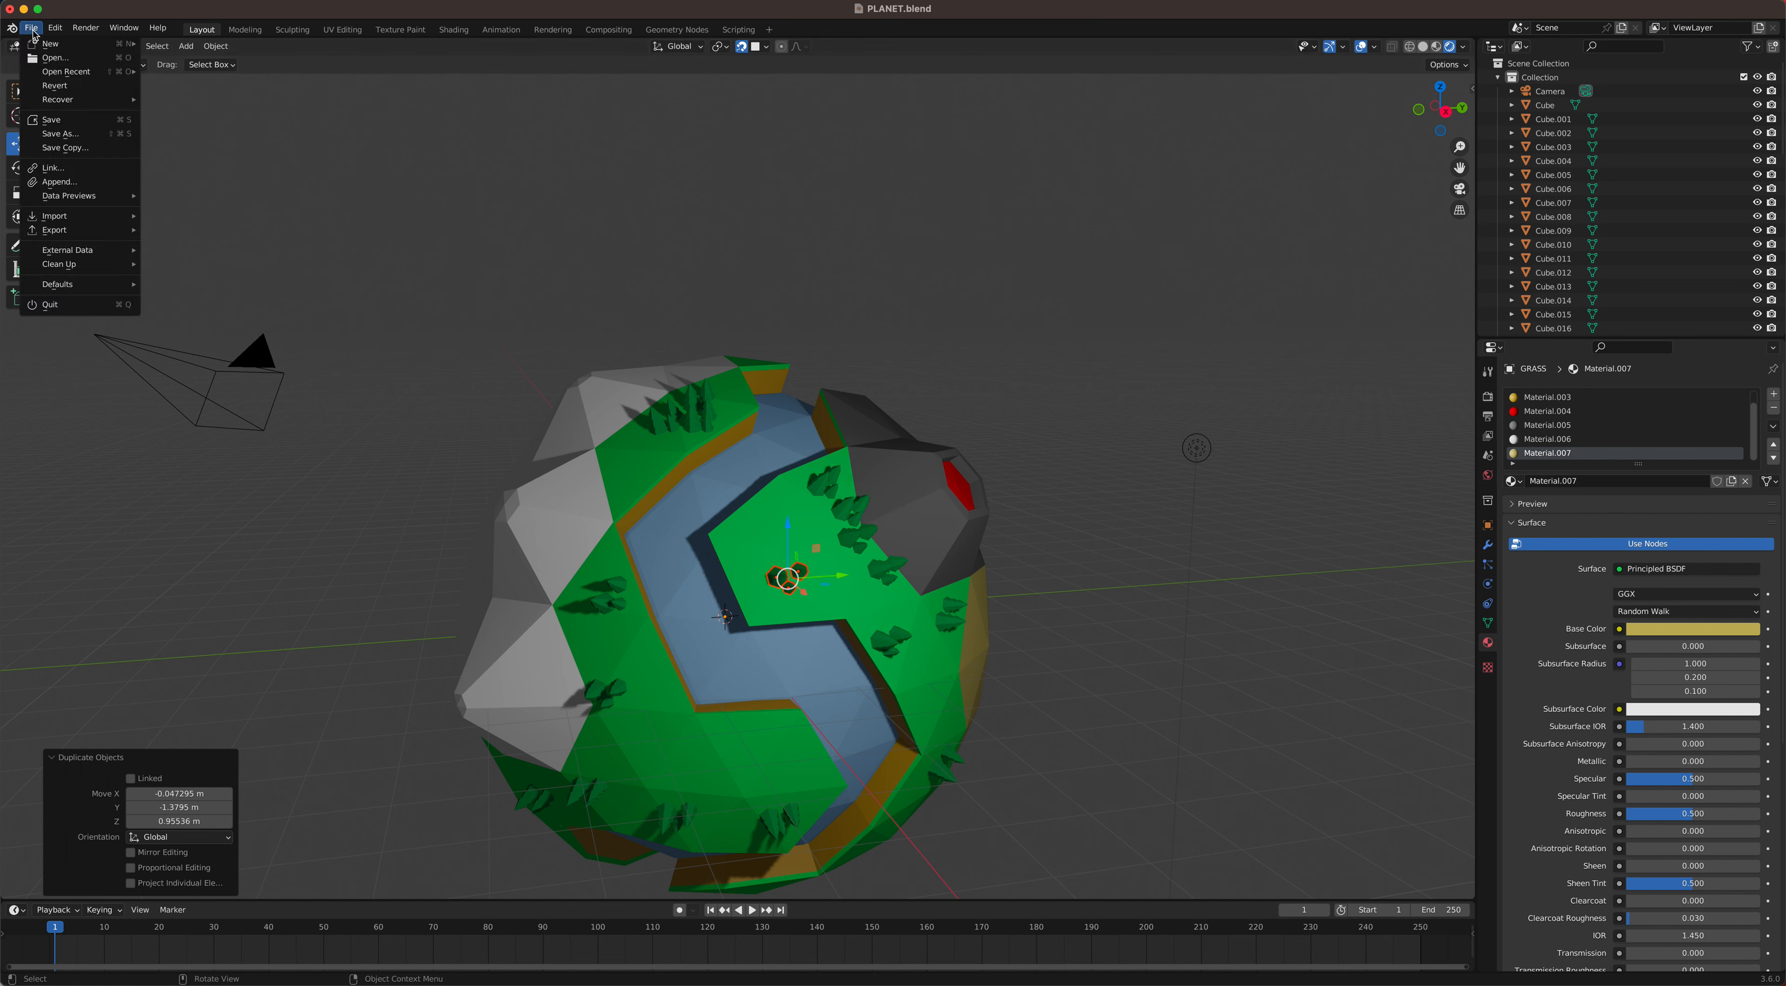
left_click(59, 123)
left_click(31, 28)
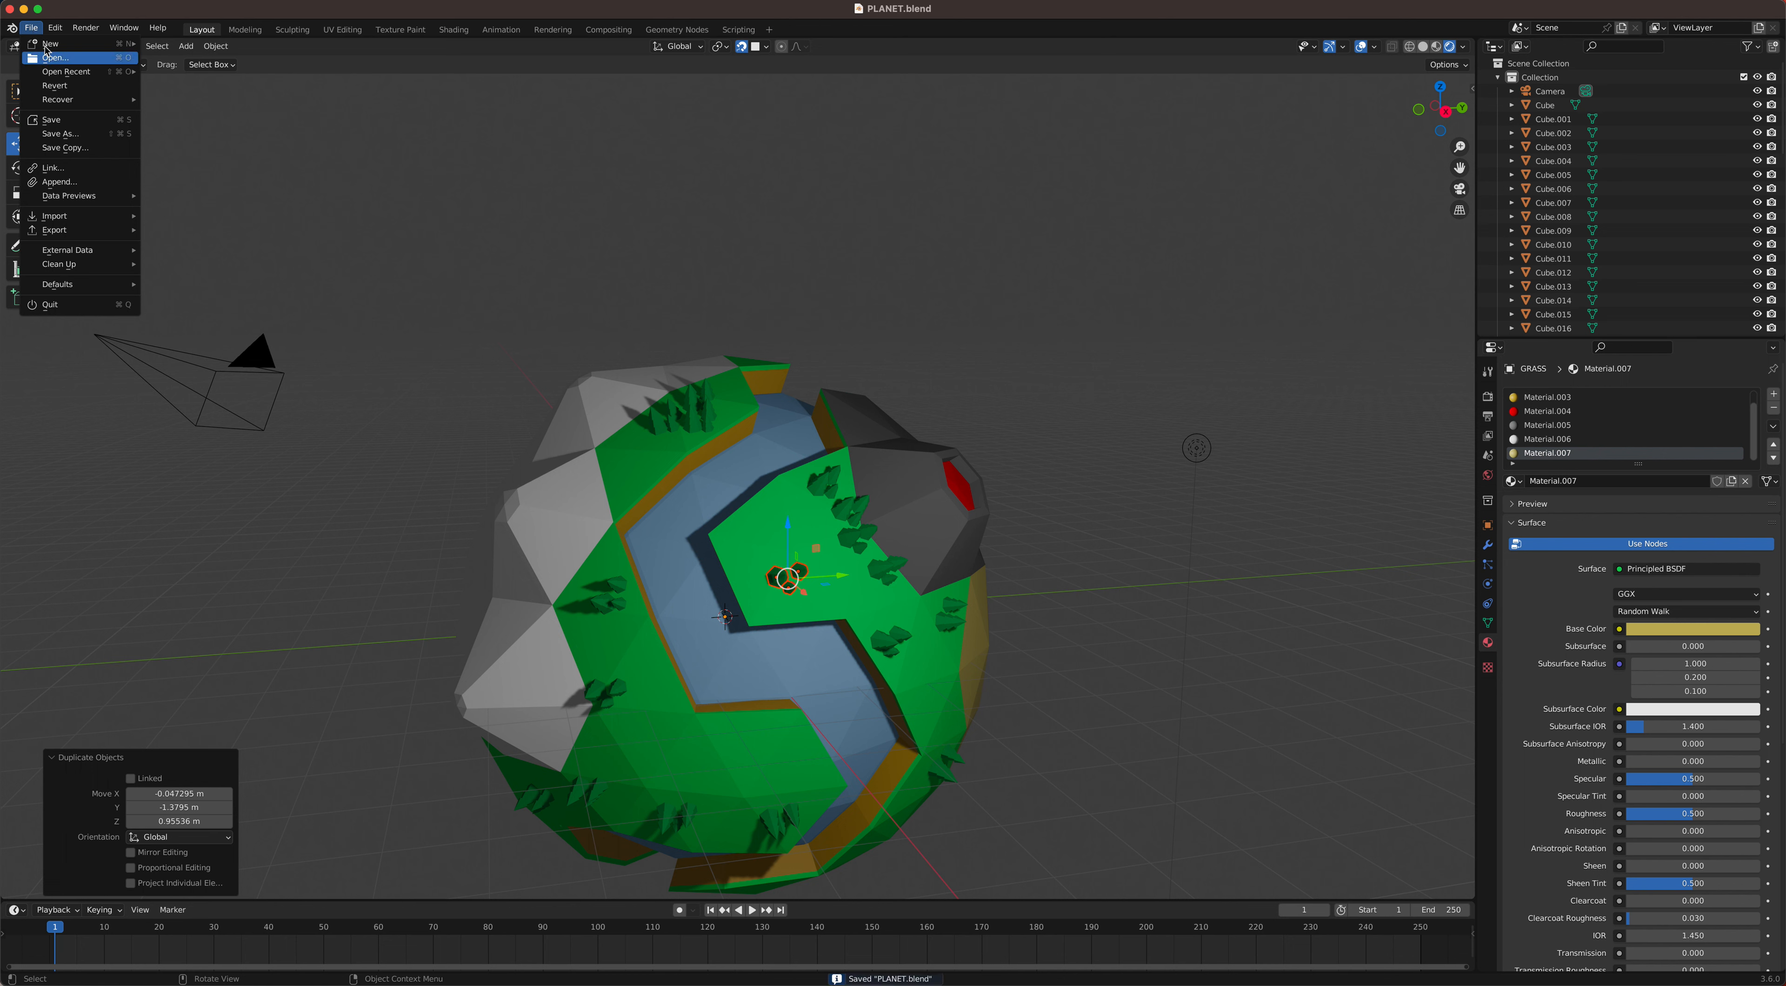
mouse_move(49, 47)
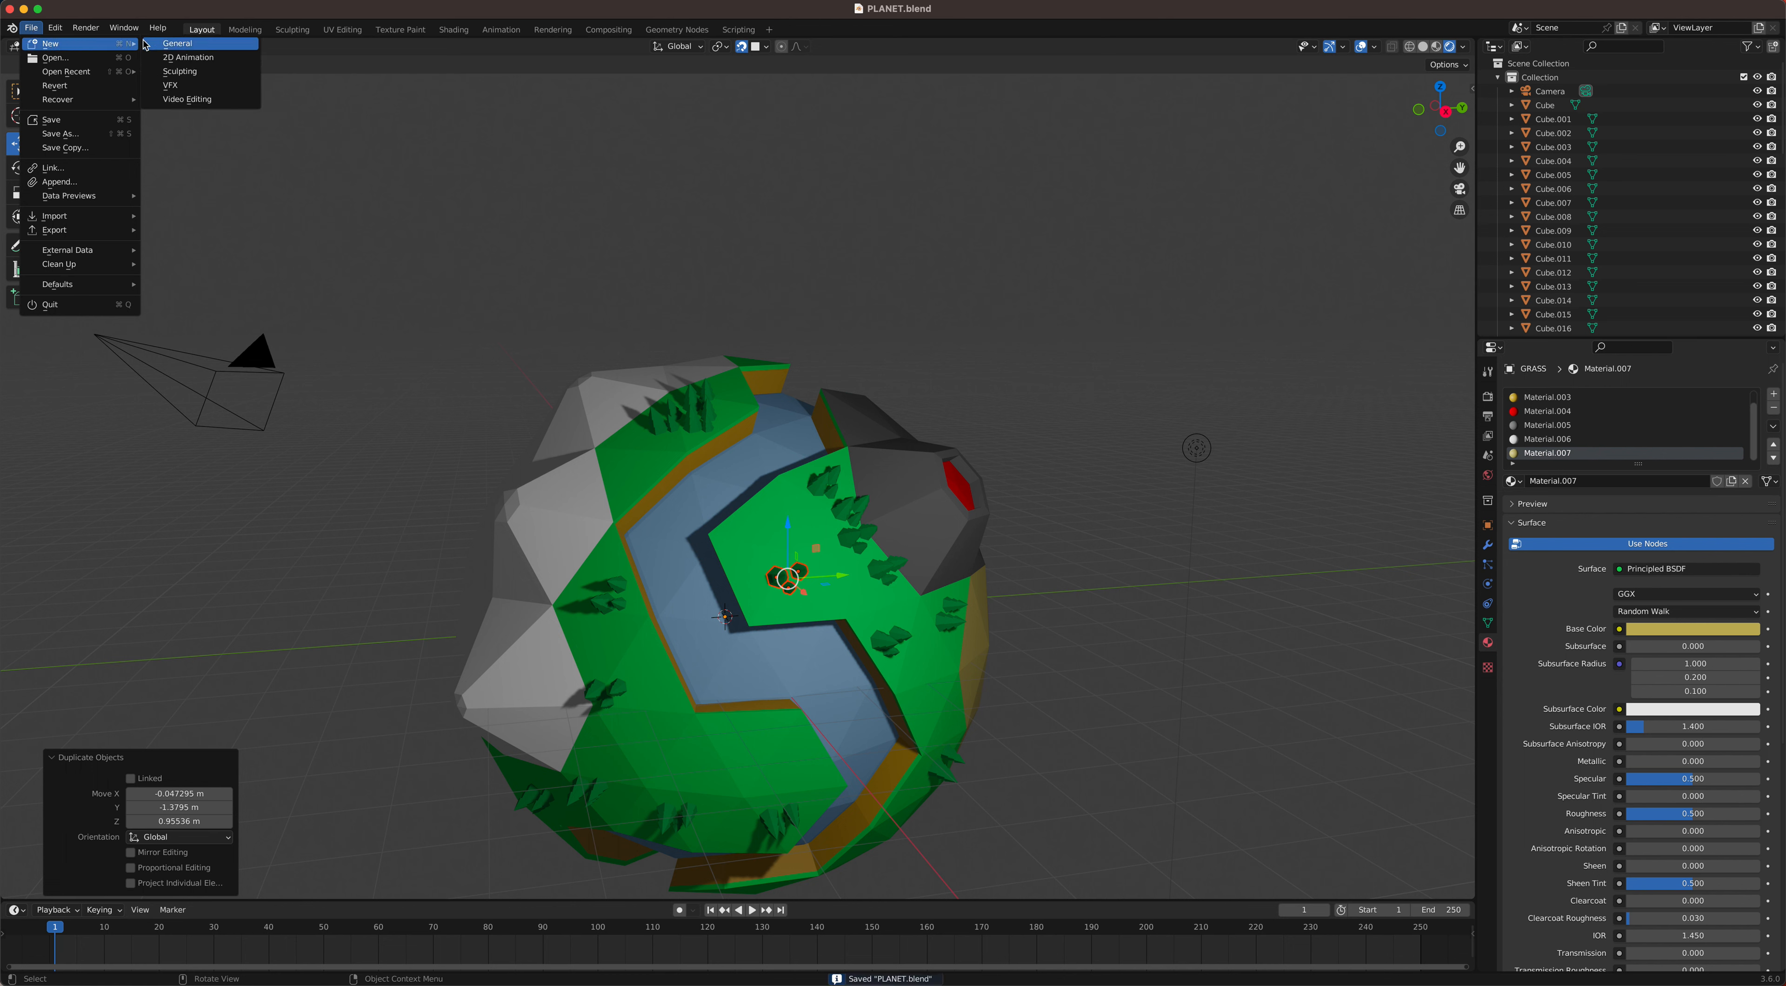
left_click(205, 44)
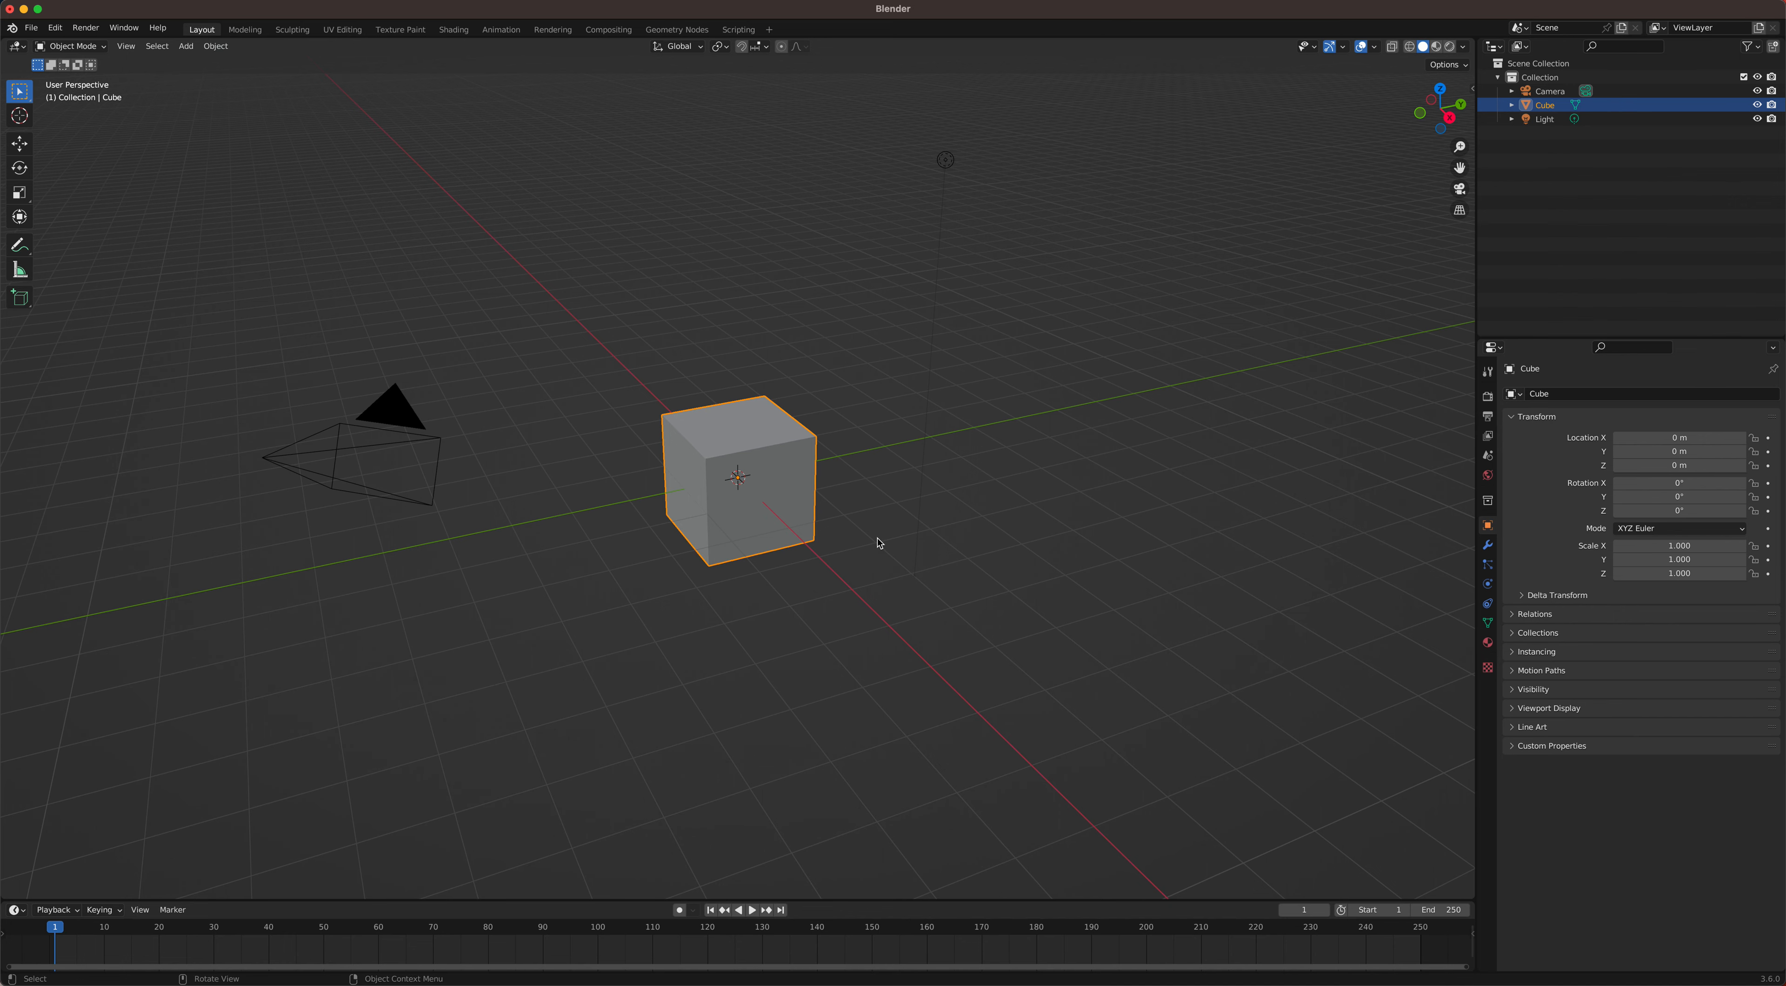
Step: Extrude the default cube's top face upward in Edit Mode to form a tall trunk
scroll(878, 538, "down", 3)
middle_click_drag(831, 510, 825, 580, "shift")
scroll(804, 531, "up", 4)
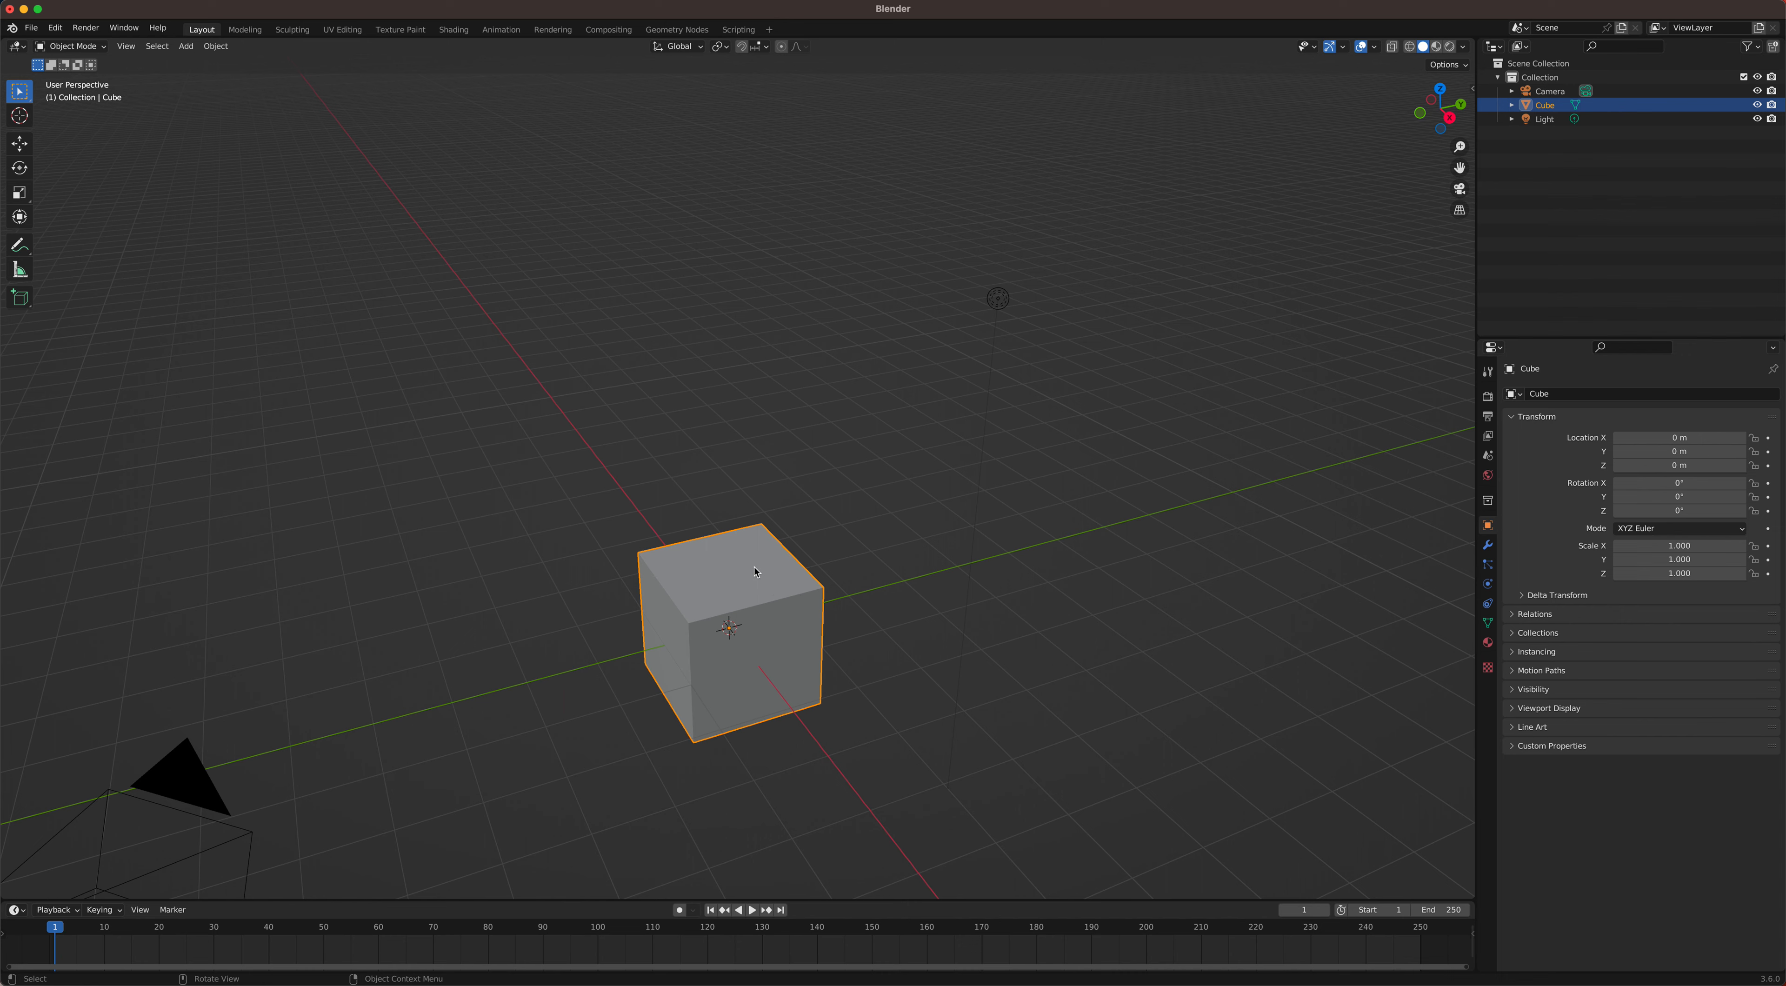
scroll(770, 558, "down", 1)
middle_click_drag(795, 539, 799, 521)
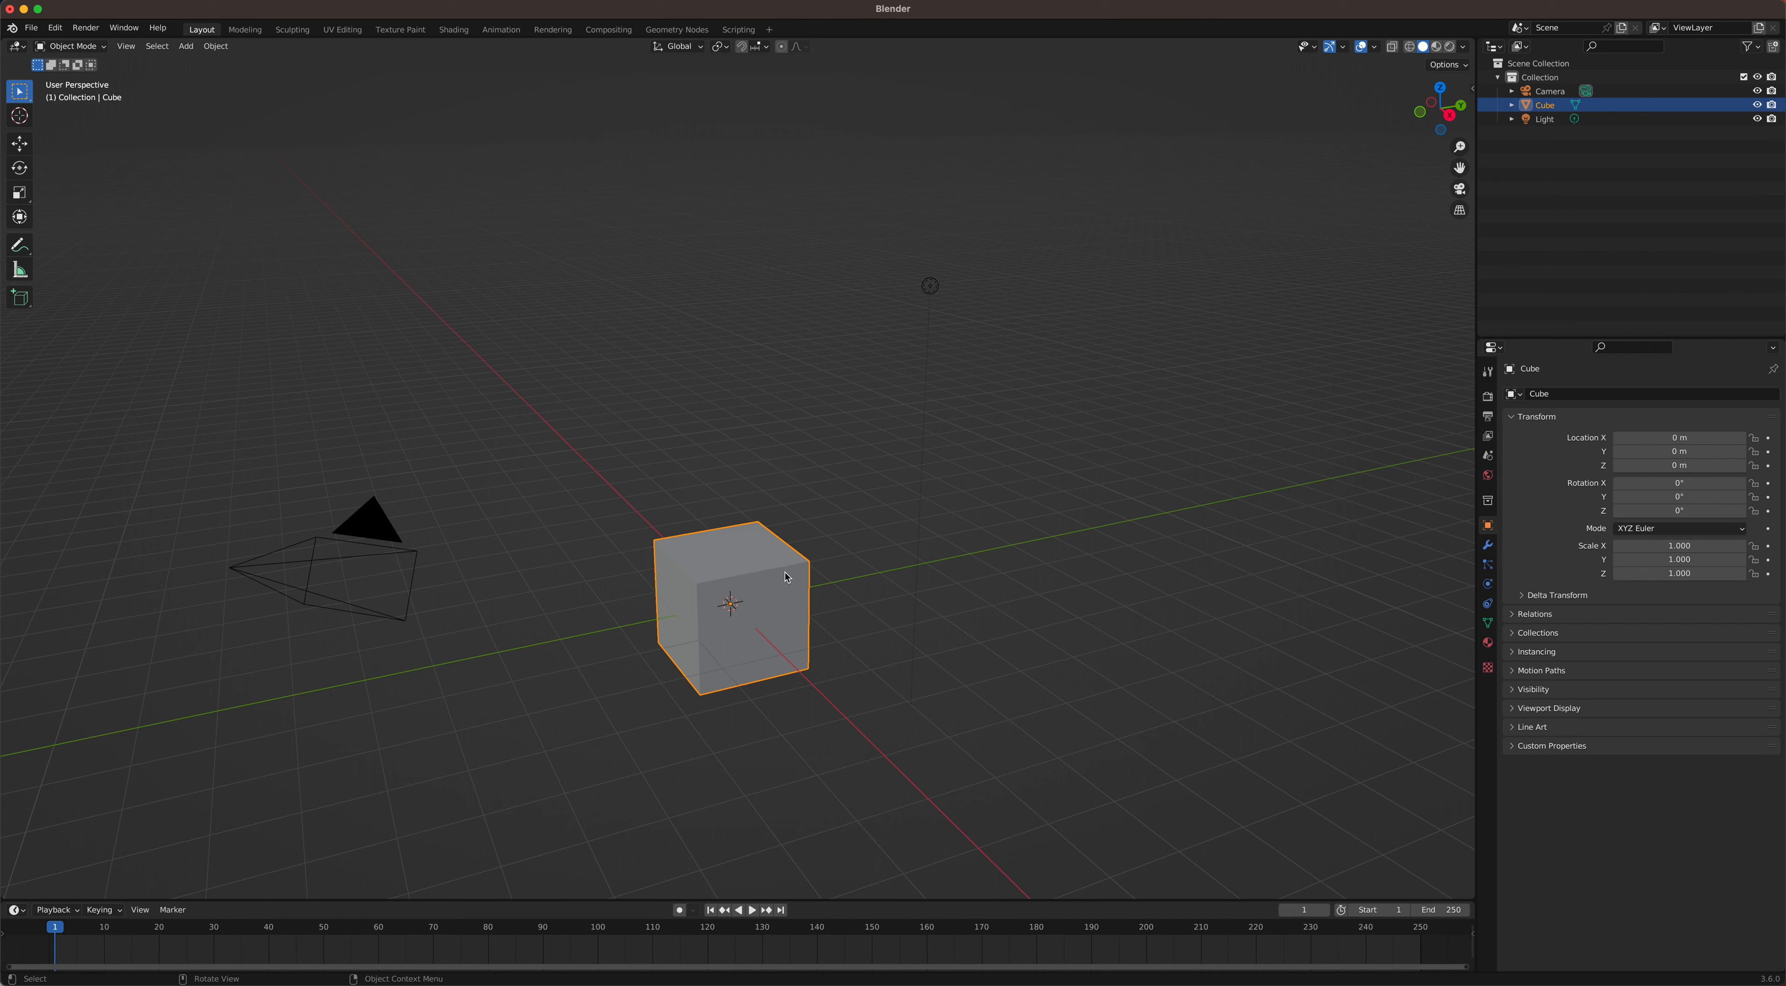
left_click(69, 45)
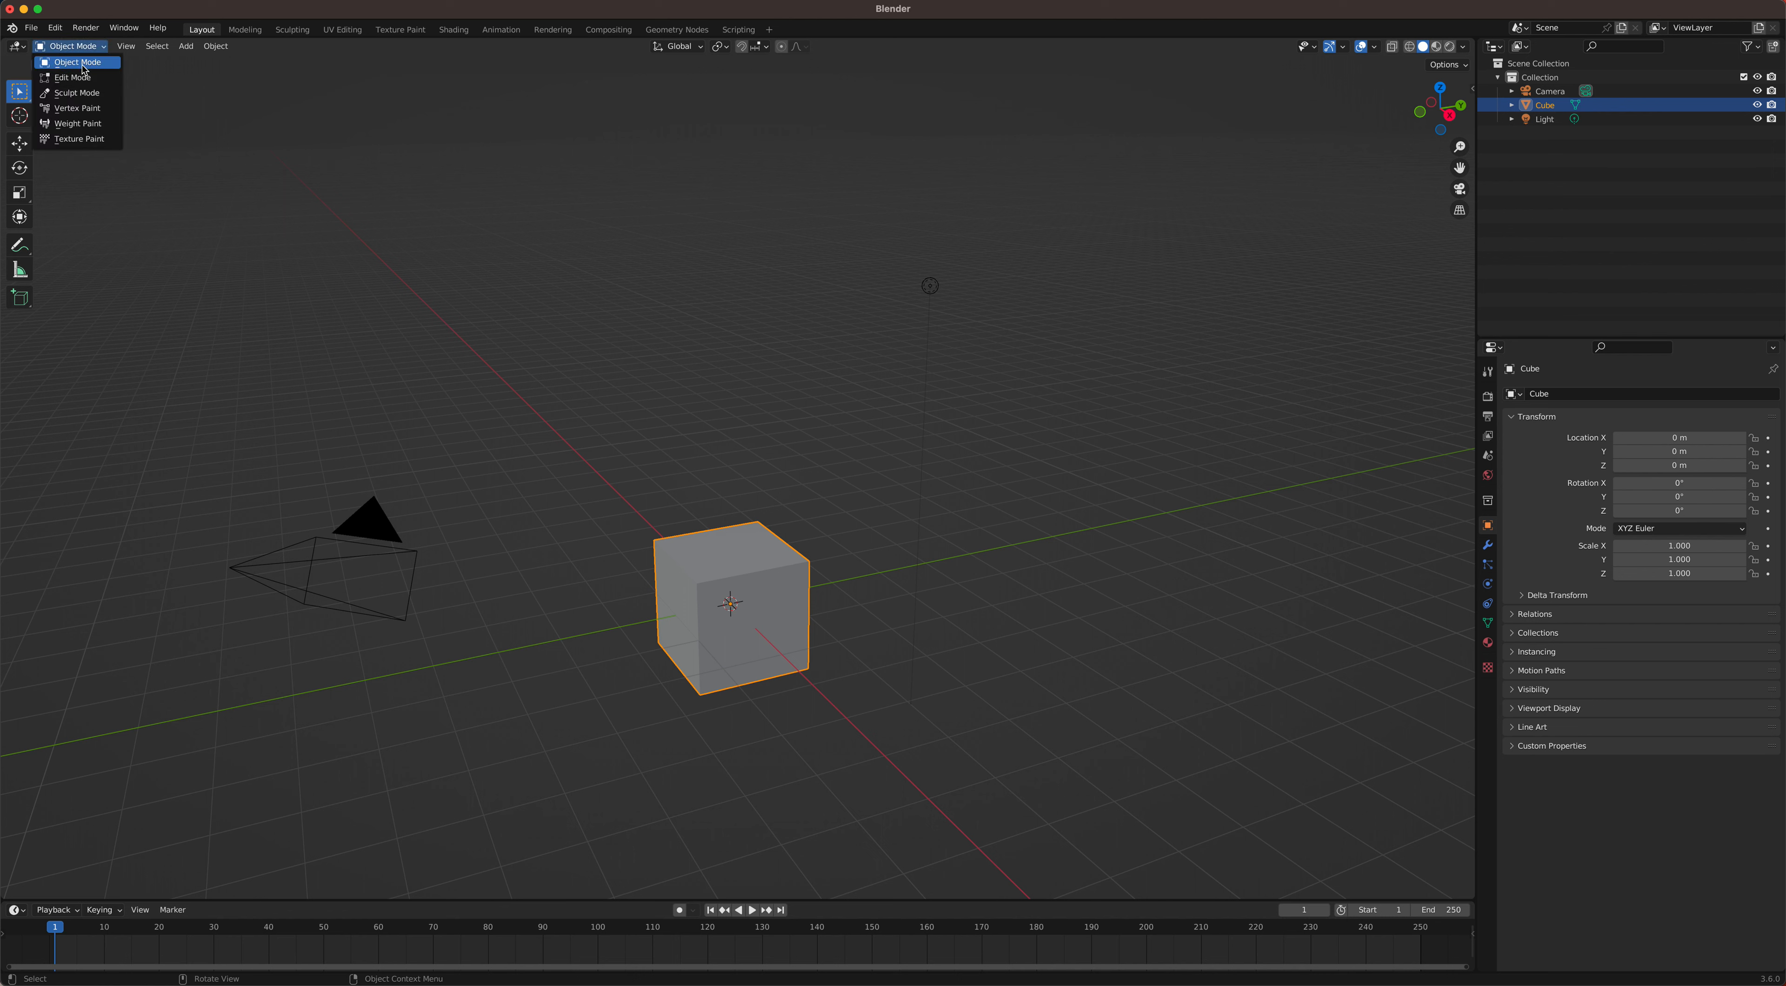
left_click(69, 69)
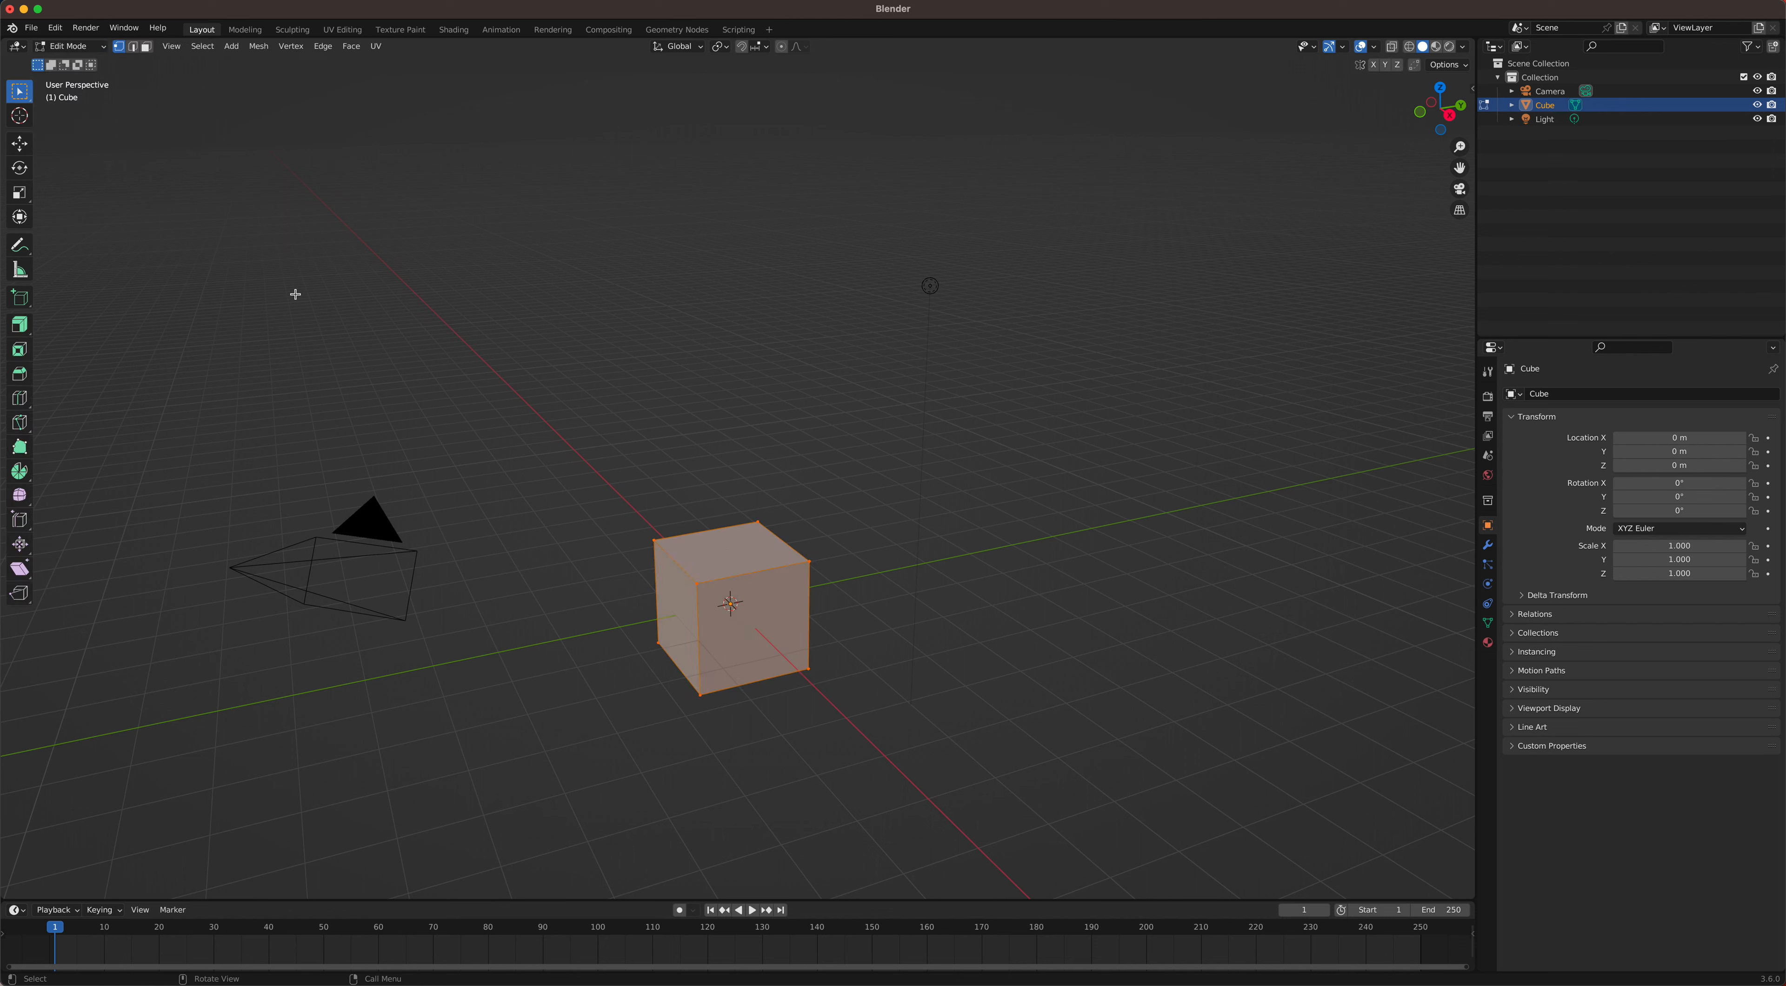
left_click(145, 46)
left_click(735, 559)
key("e")
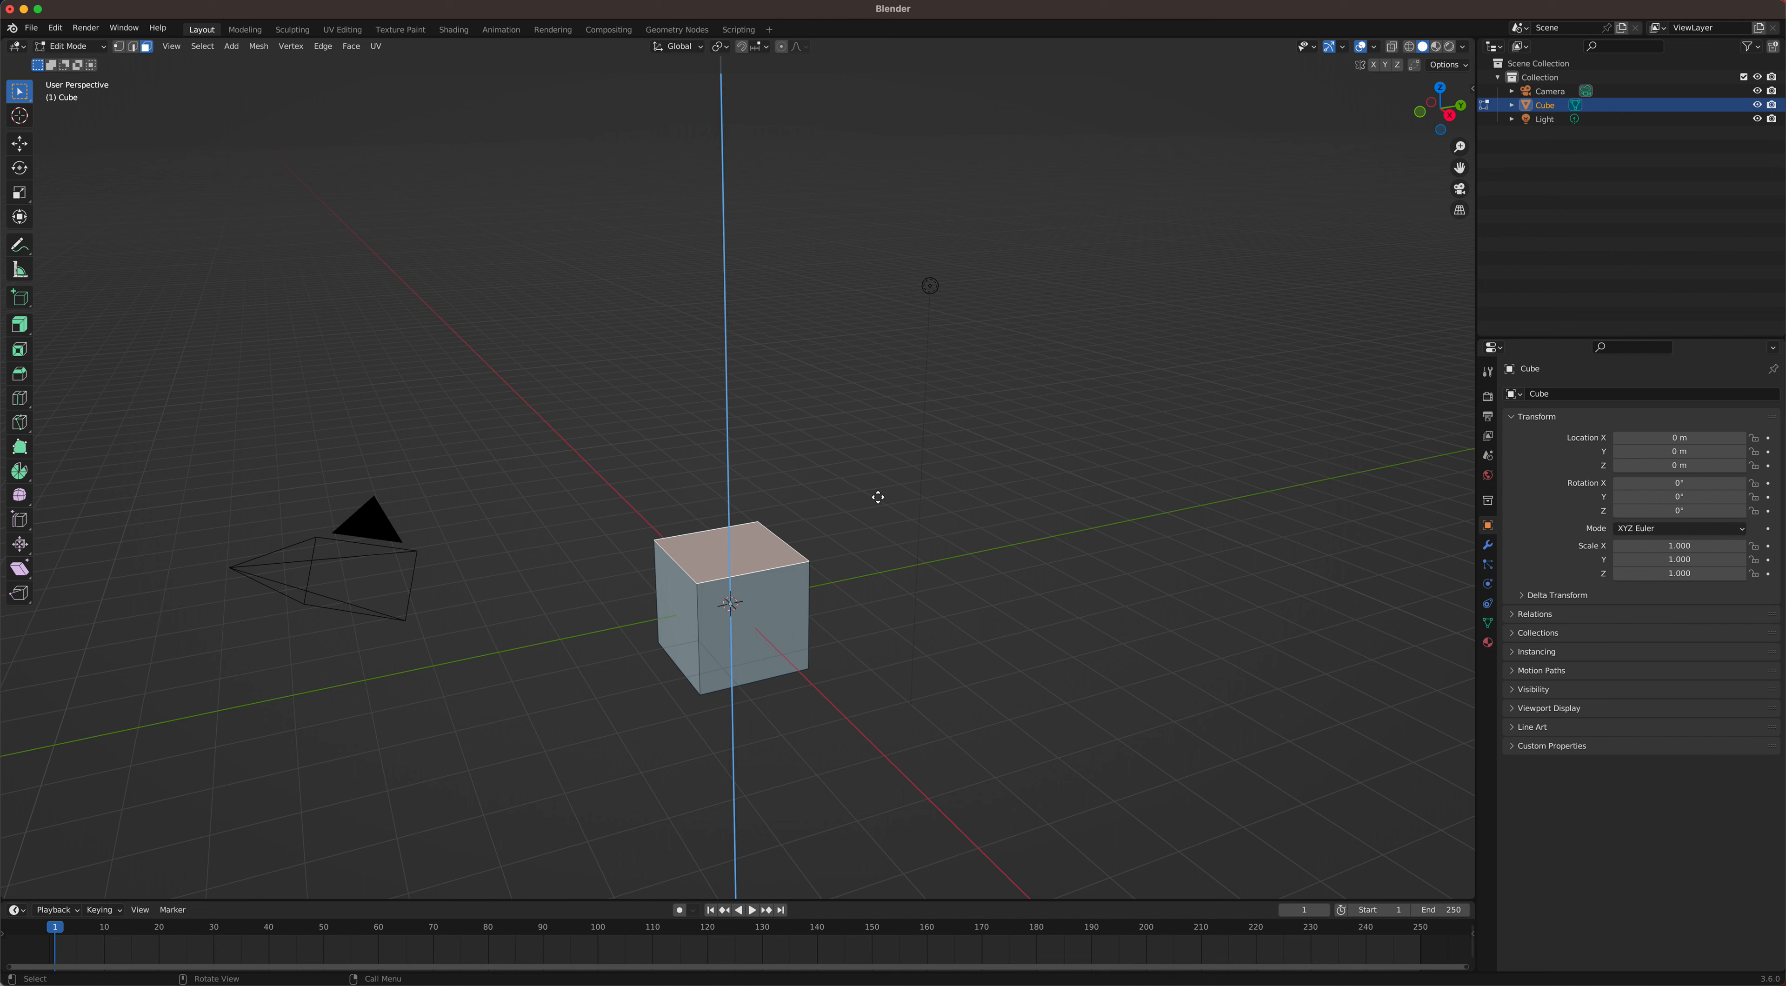
left_click(882, 189)
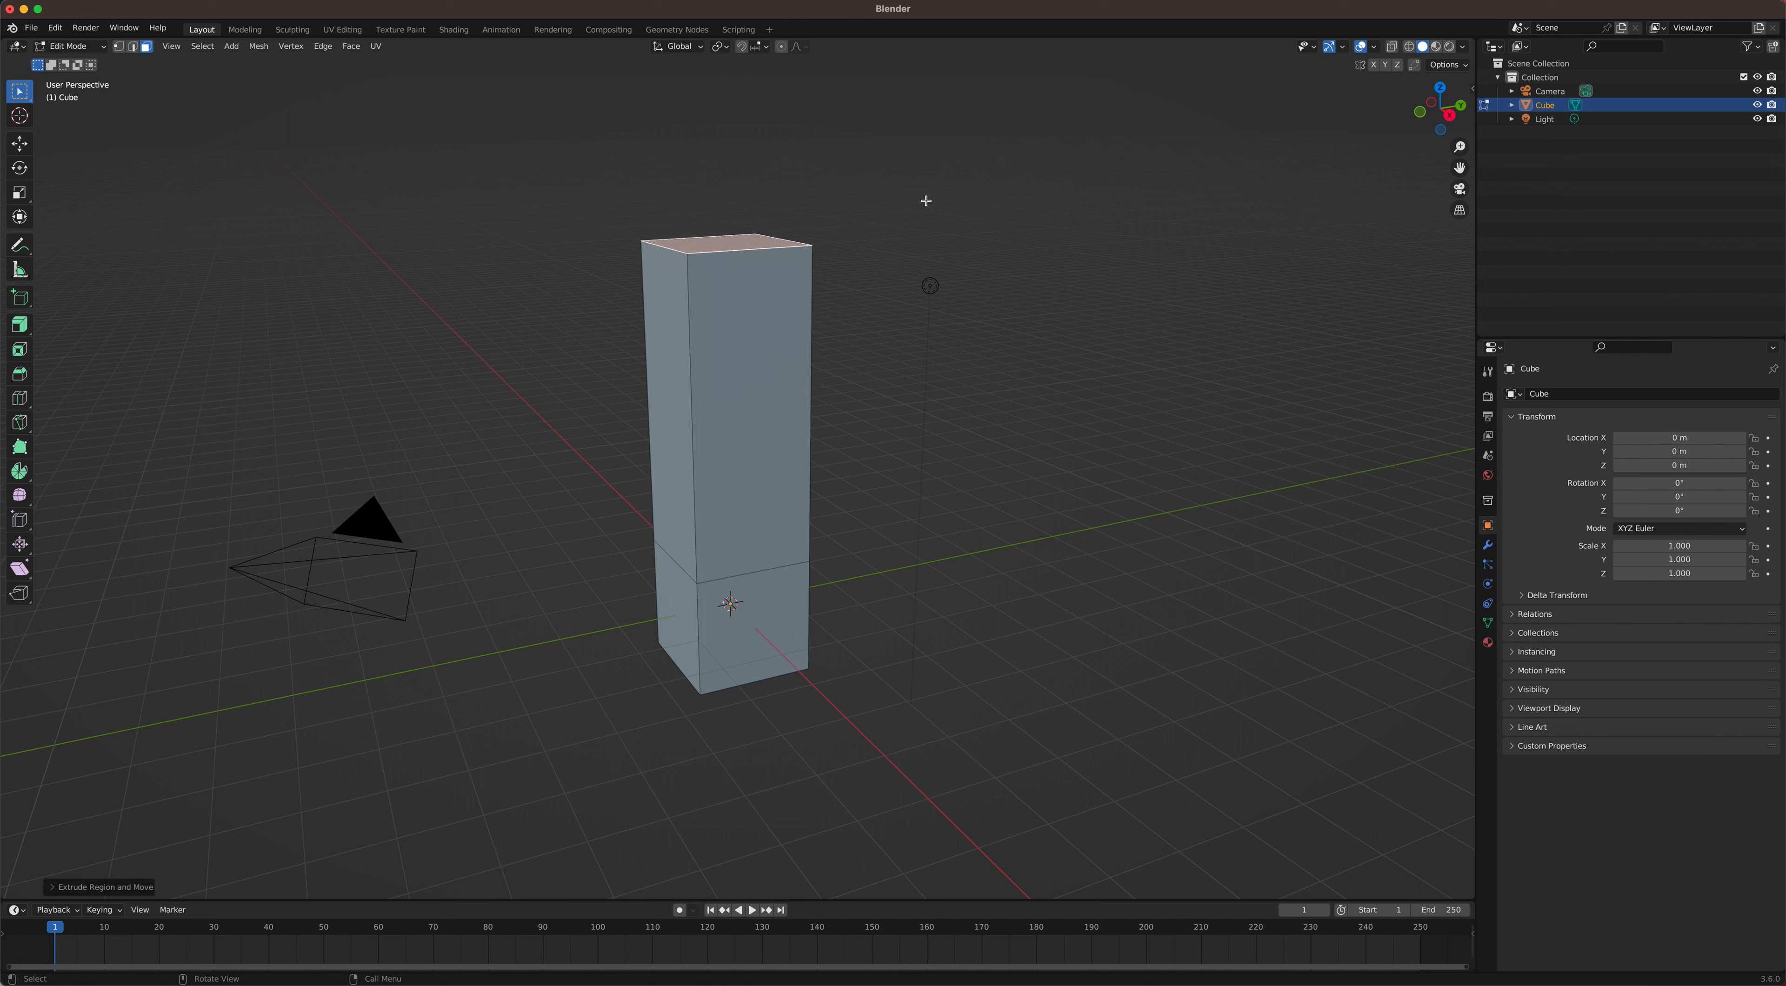
Step: Taper the trunk by scaling its top face to about 0.3, and extrude a short block above it
key("s")
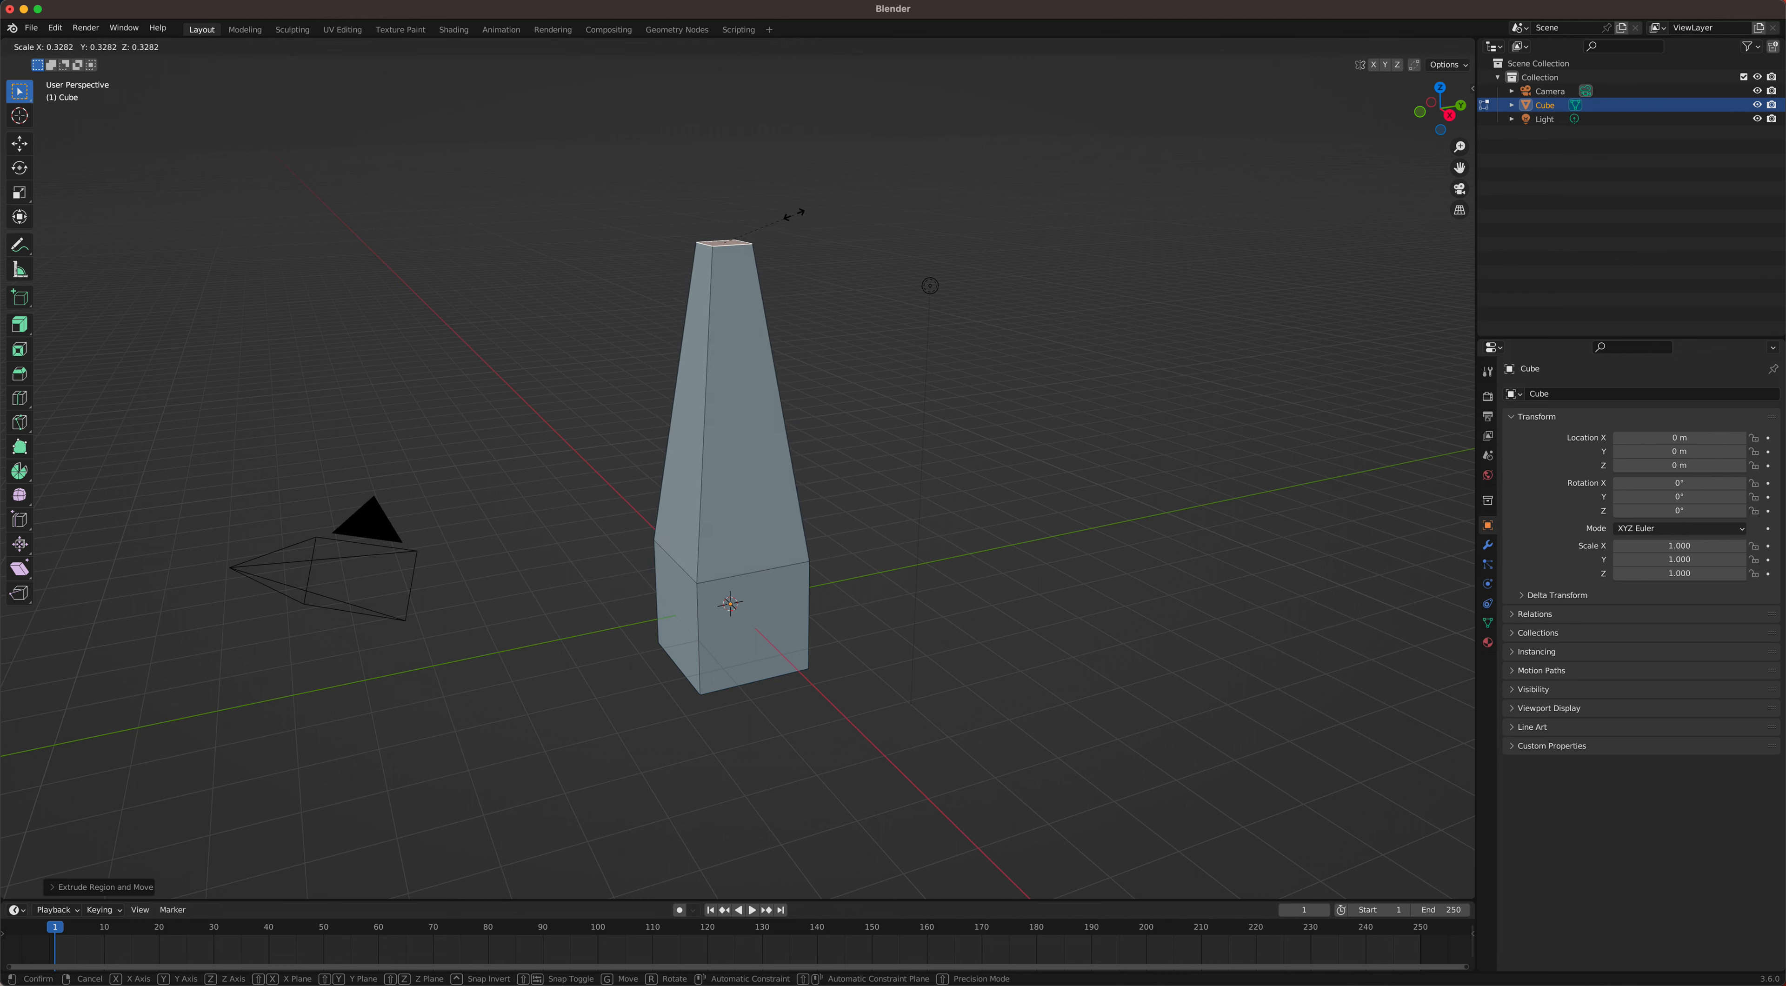
left_click(787, 217)
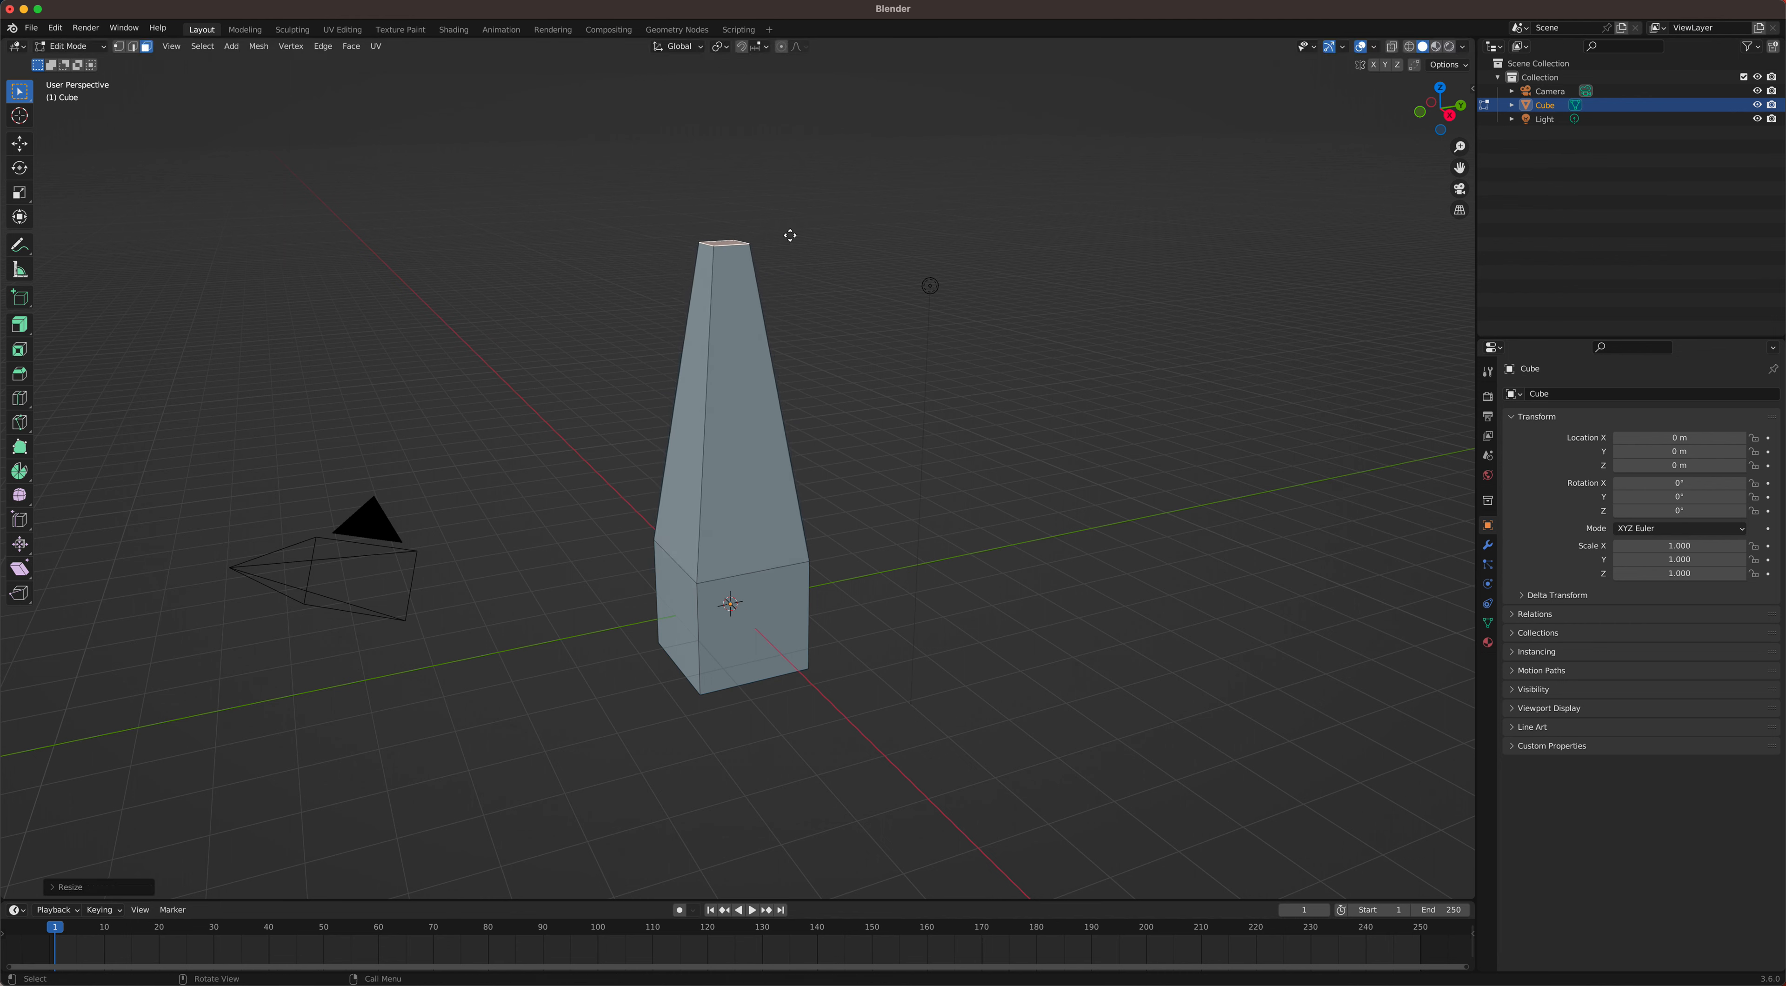
key("e")
left_click(773, 212)
middle_click_drag(711, 211, 732, 237)
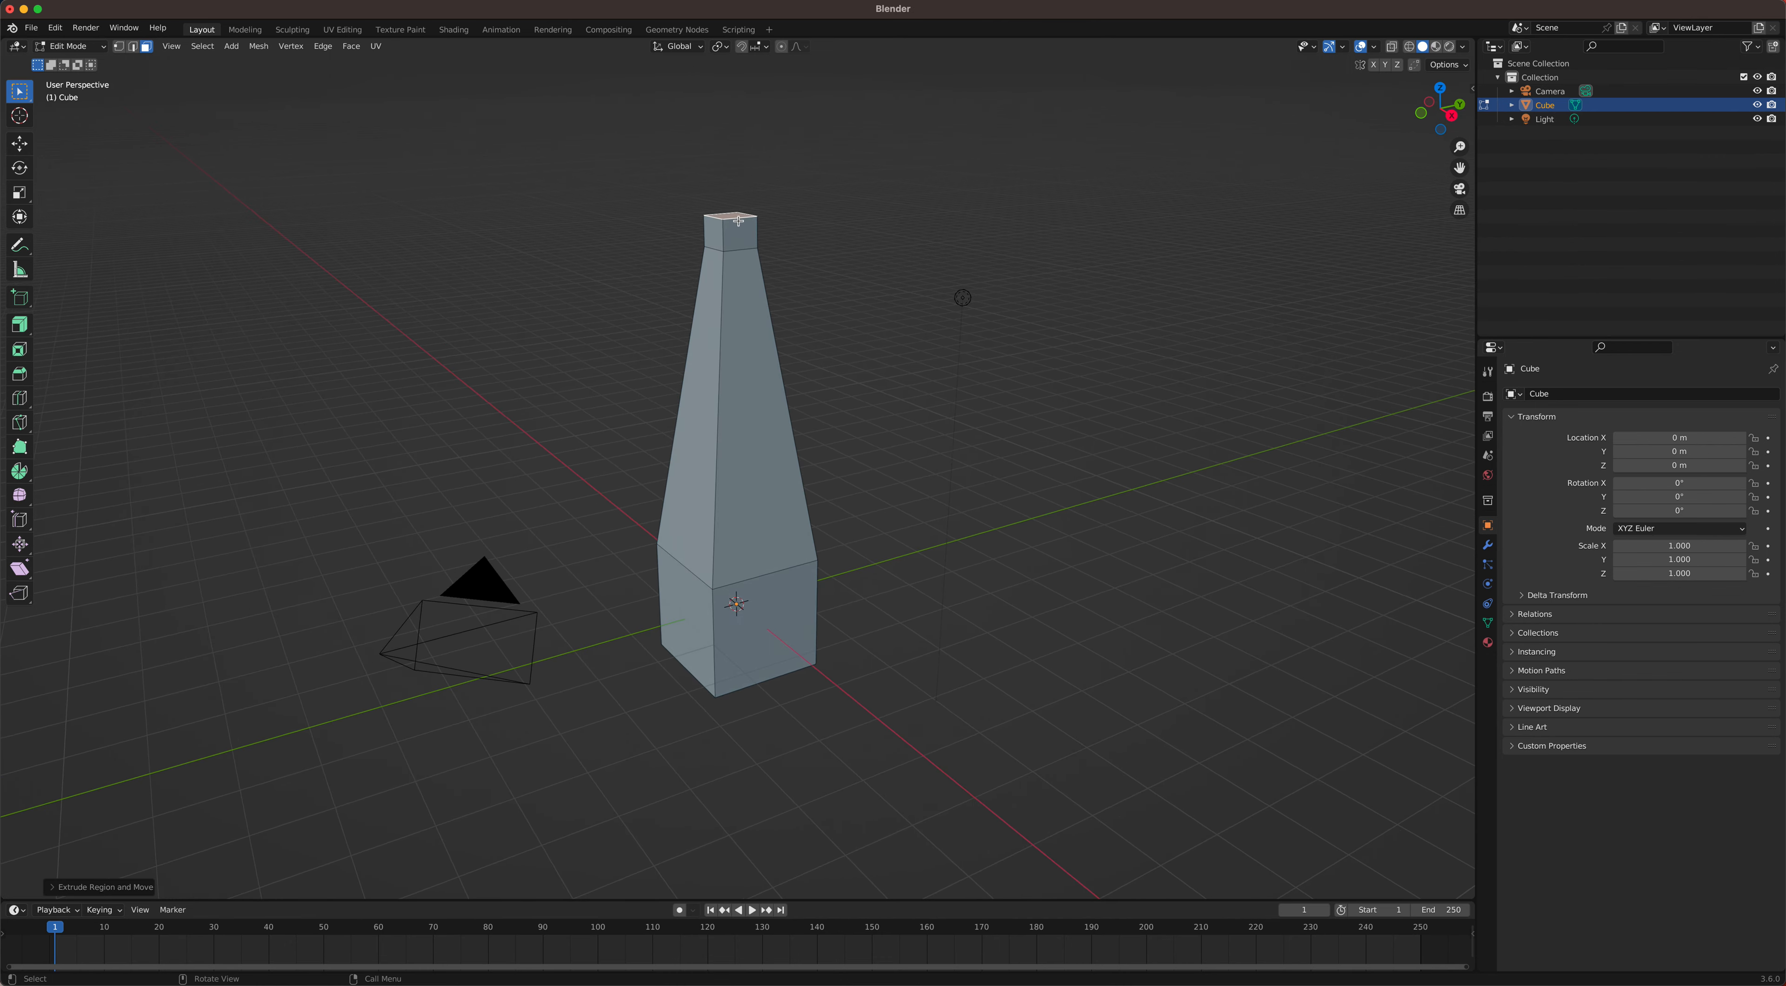
Step: Select the two opposite side faces of the short block on top of the trunk
left_click(874, 247)
middle_click_drag(873, 247, 681, 261)
left_click(681, 261)
middle_click_drag(765, 260, 879, 269)
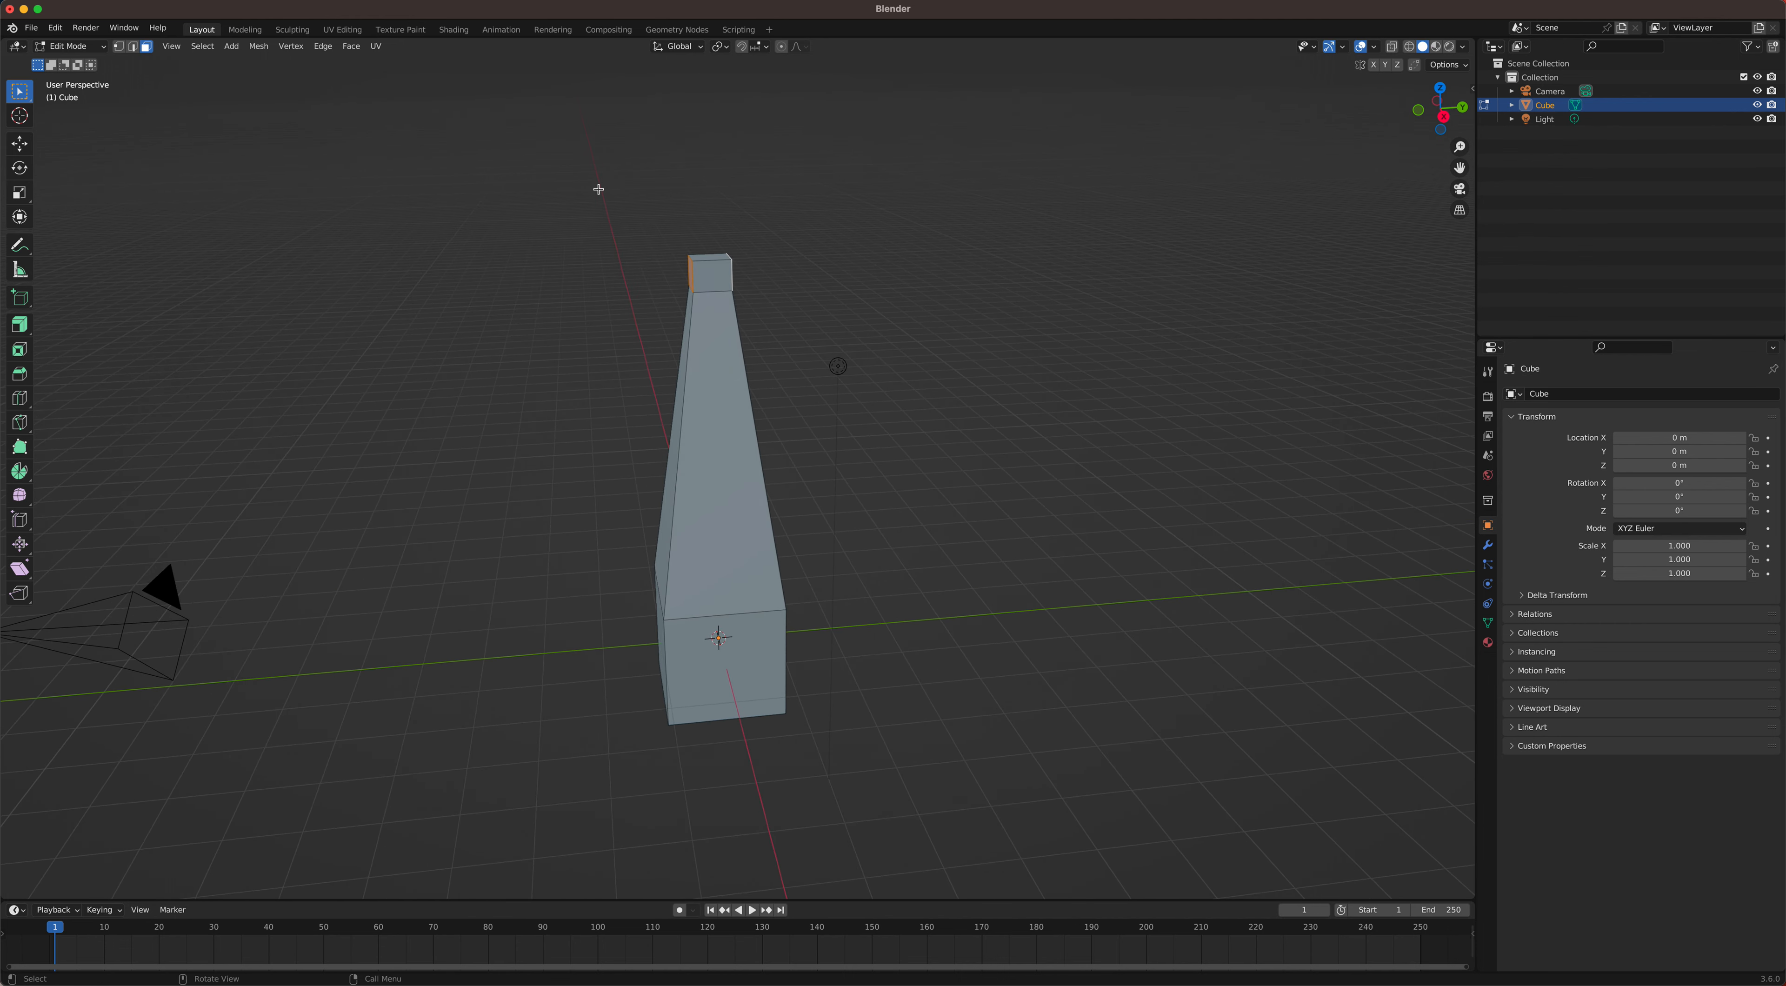
key("e")
left_click(598, 100)
middle_click_drag(598, 100, 527, 218)
key("super+z")
middle_click_drag(850, 306, 759, 240)
middle_click_drag(611, 244, 629, 241)
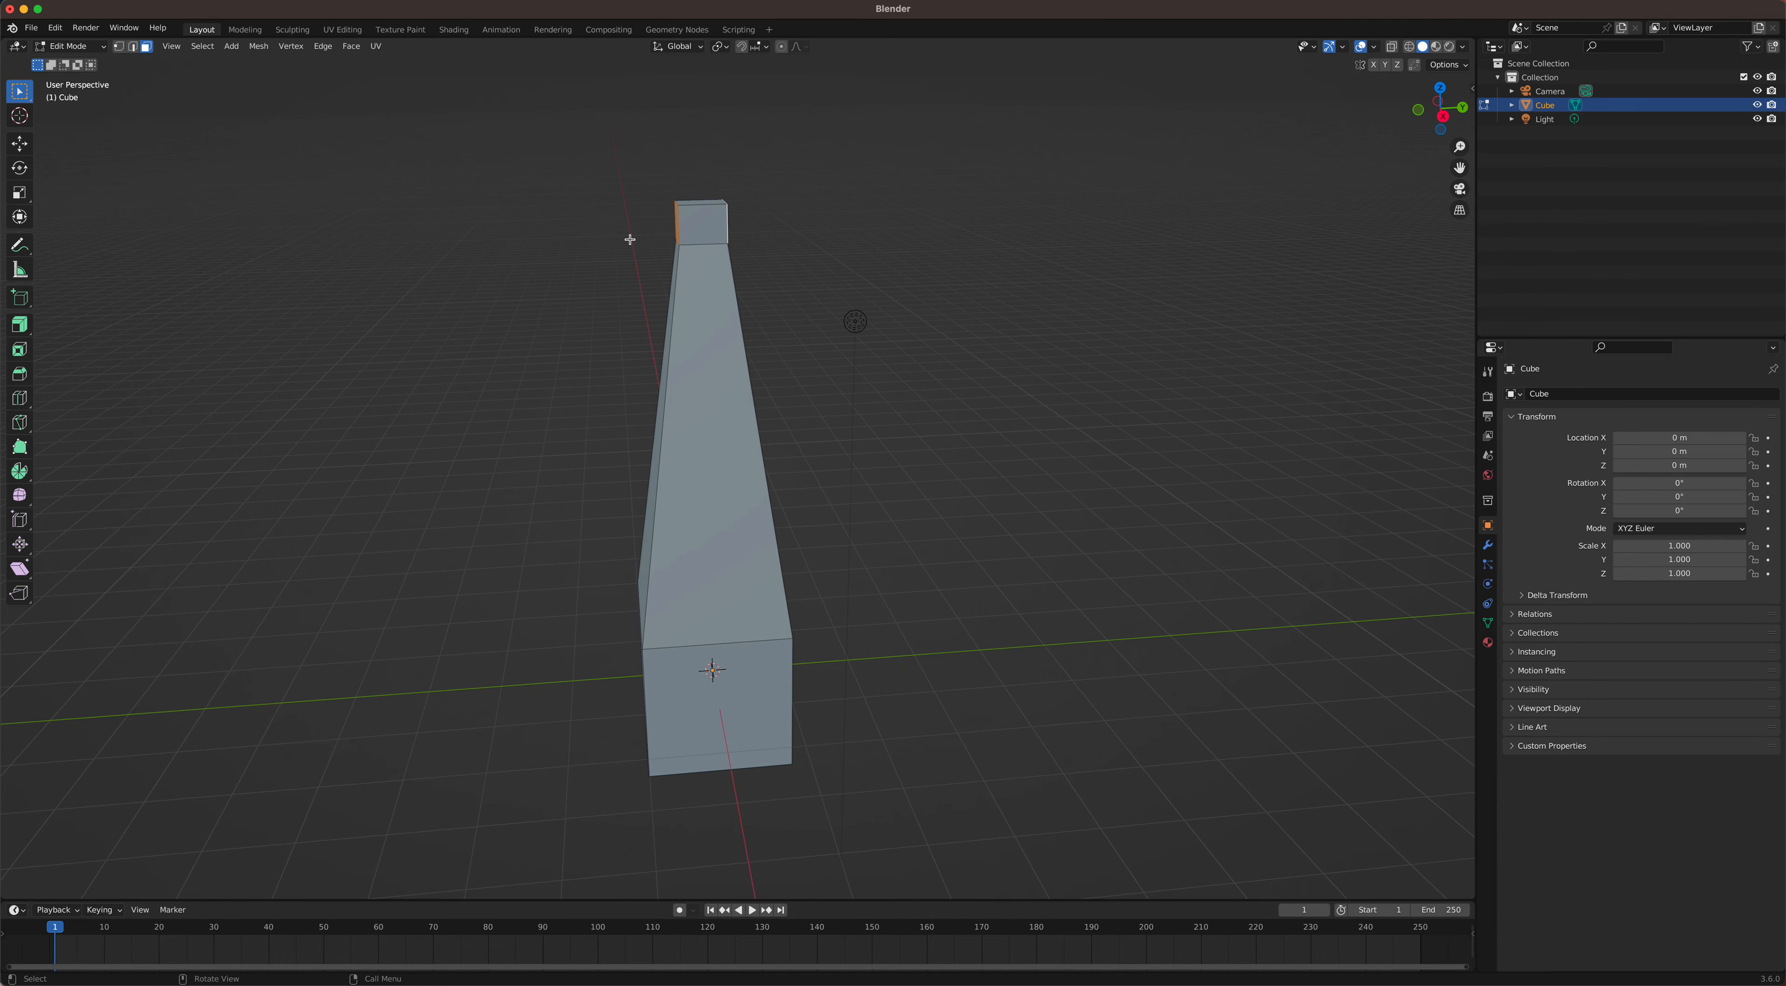
Step: Extrude the two selected side faces outward with Extrude Along Normals to form two horizontal branches
left_click(20, 323)
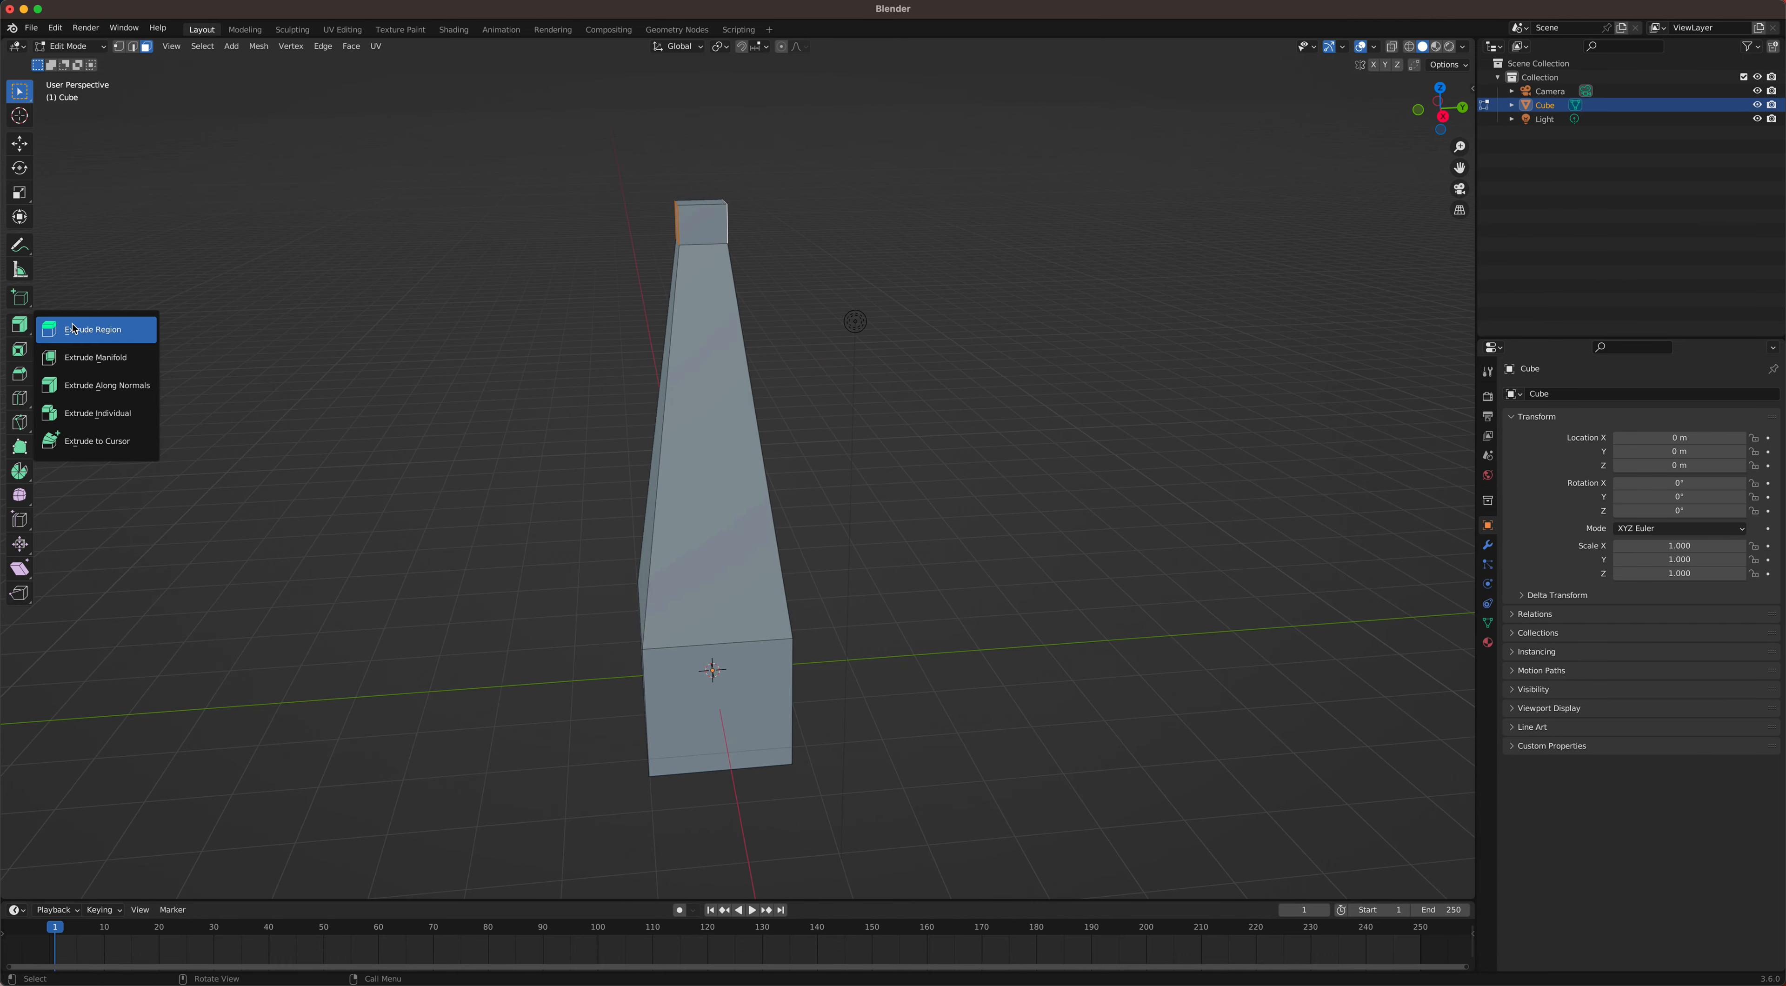
left_click(119, 391)
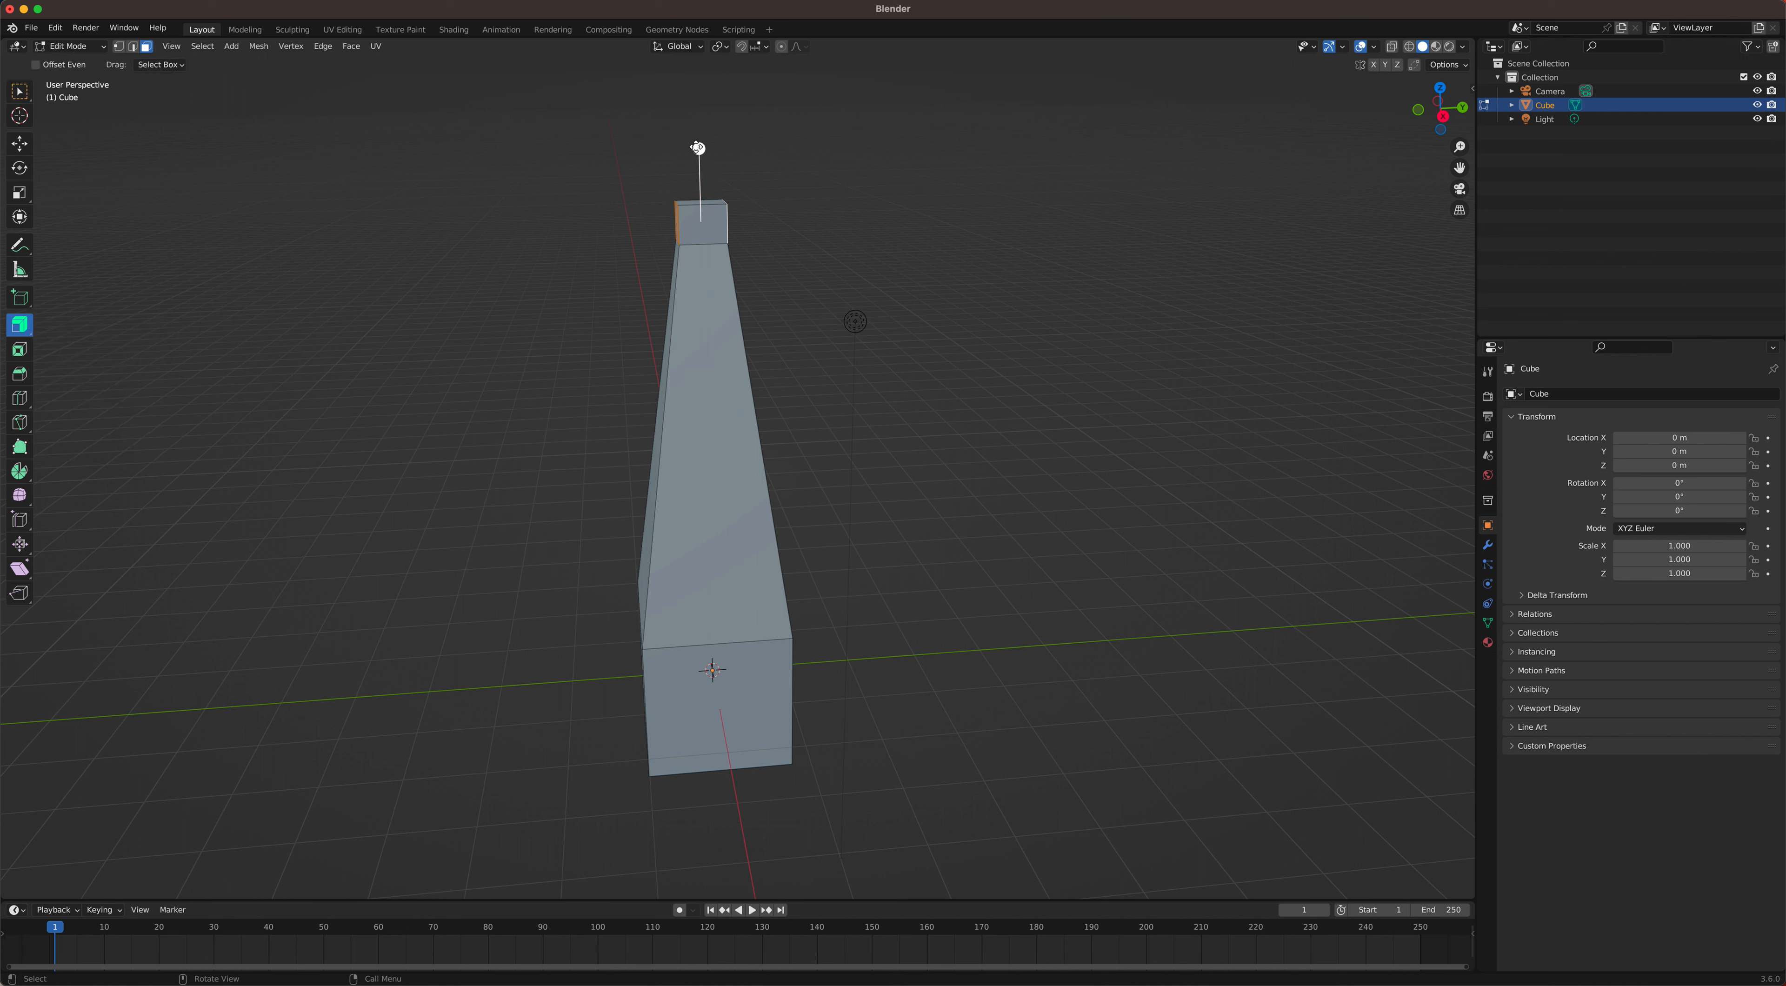
left_click_drag(698, 147, 711, 915)
middle_click_drag(522, 278, 580, 354)
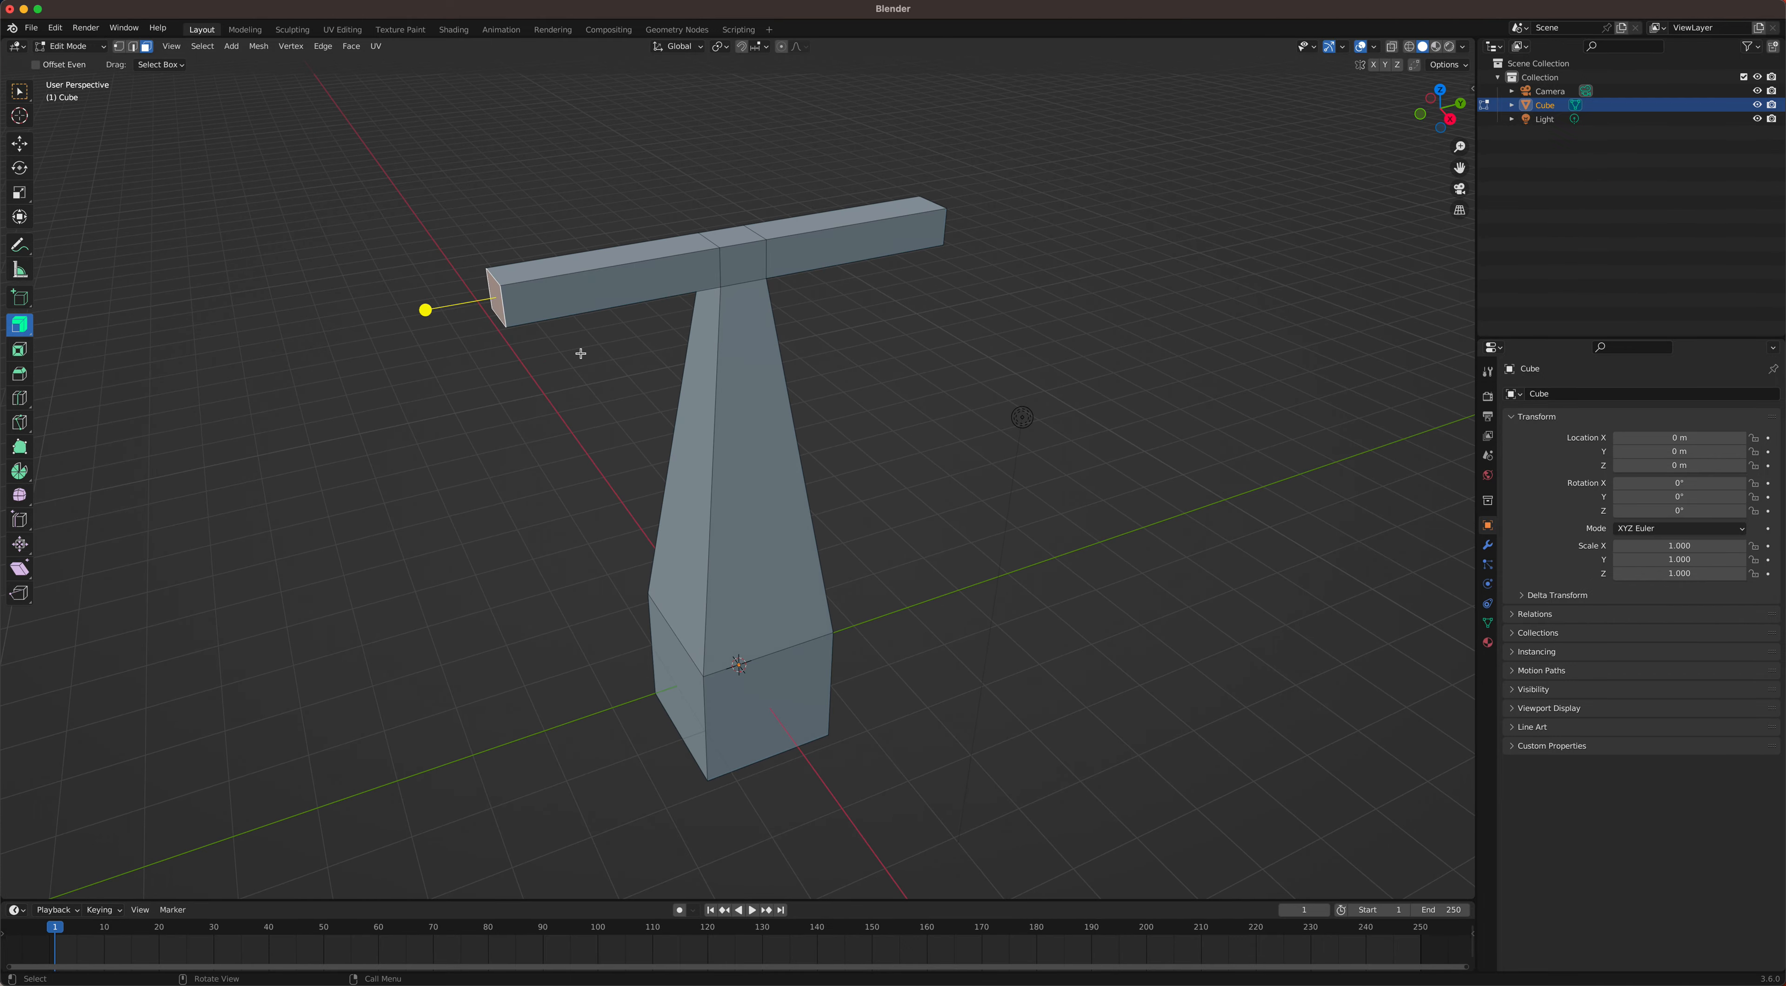
Step: Raise the end face of one branch about 1.65 m along Z and scale it to about 0.54
key("g")
key("z")
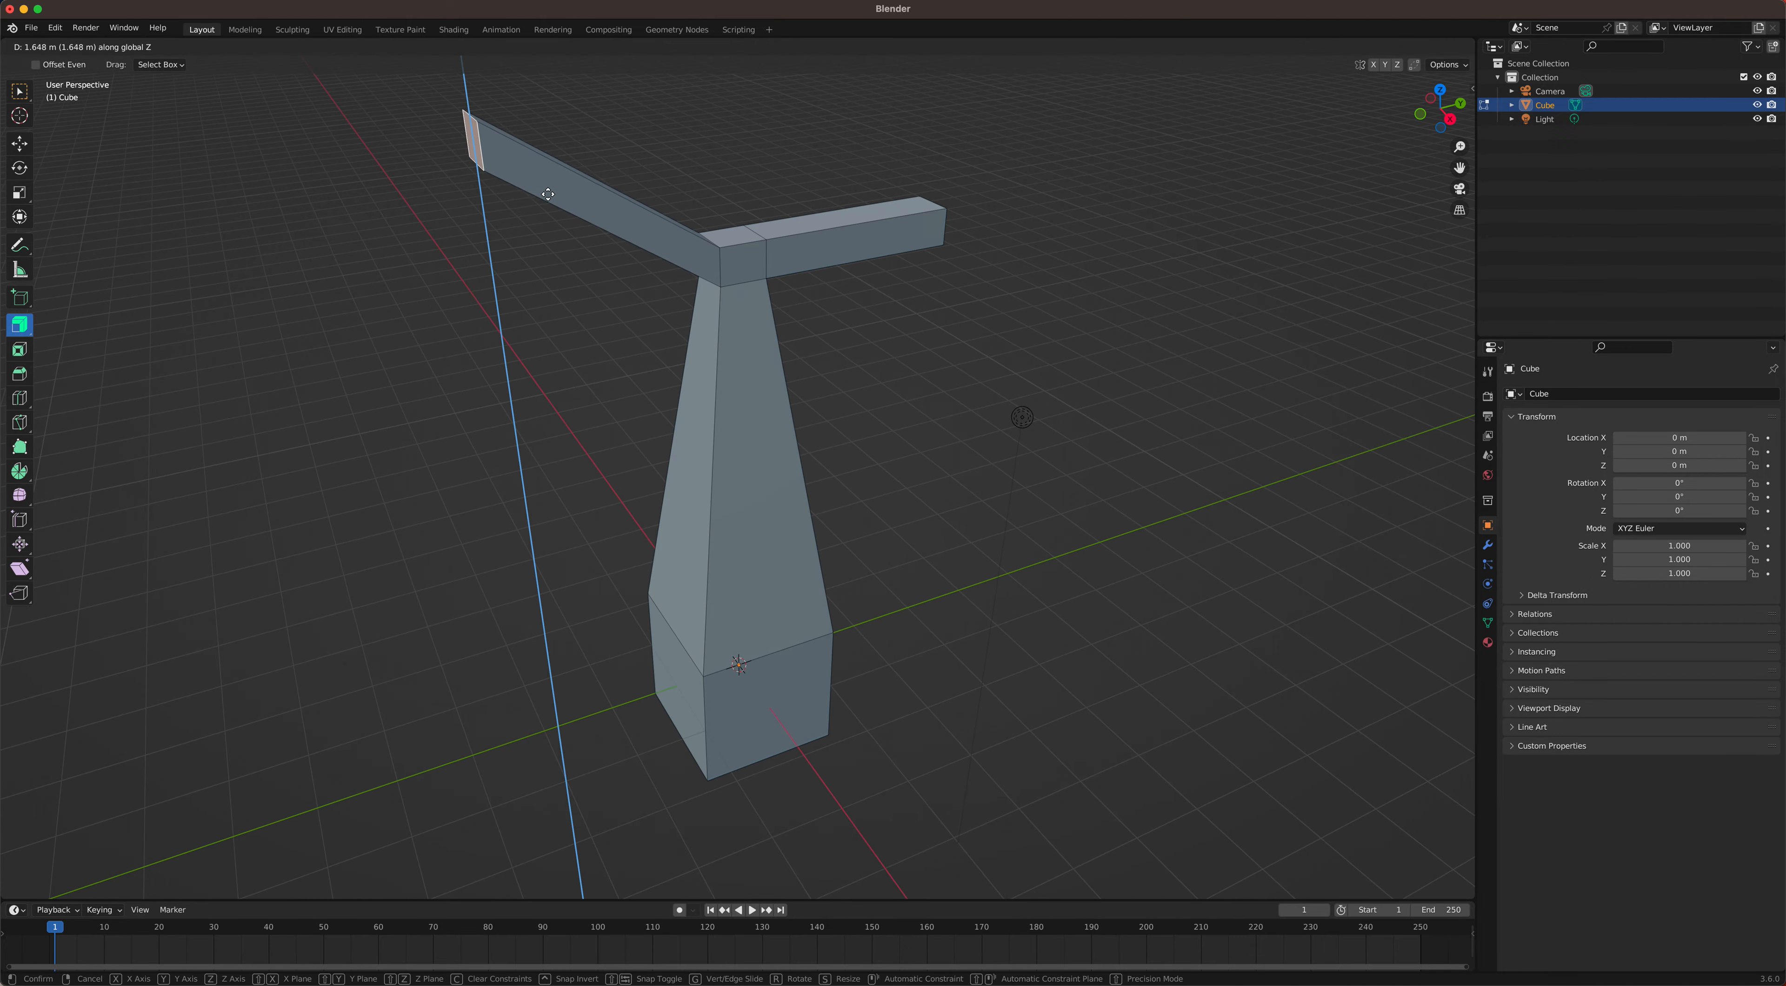
left_click(548, 190)
key("s")
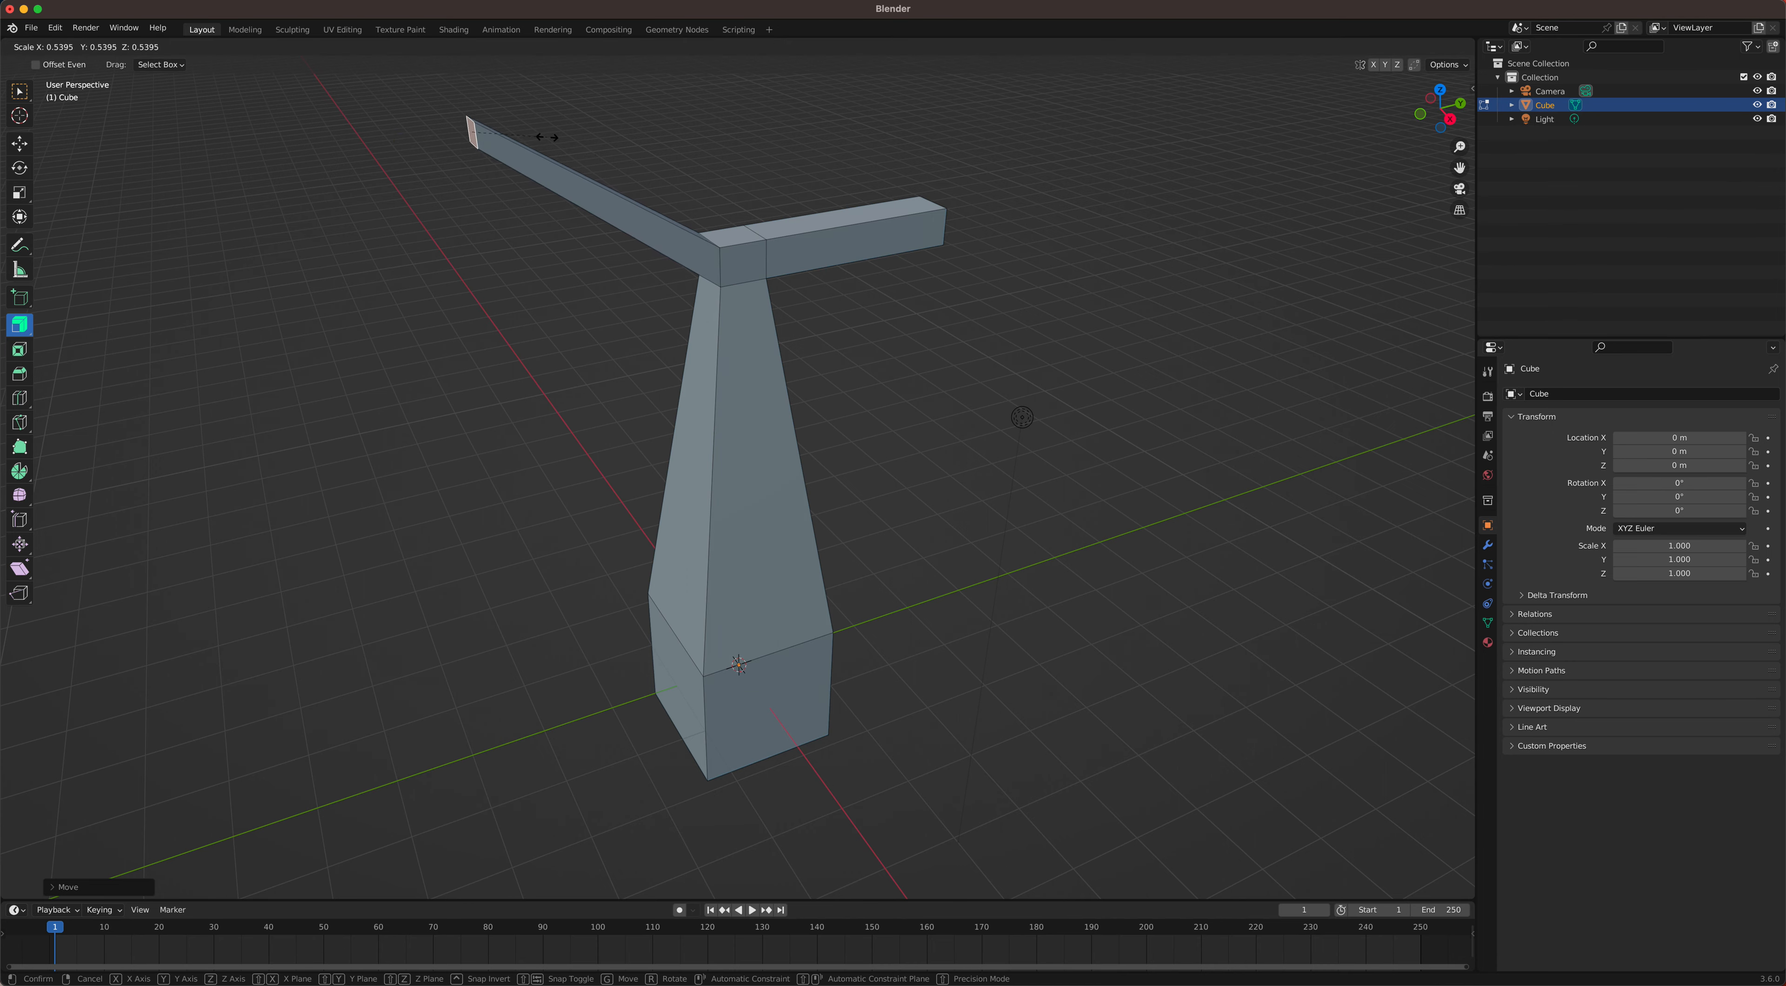
left_click(547, 140)
Step: Shorten the opposite branch by moving its end face in toward the trunk
middle_click_drag(944, 221, 857, 255)
left_click(751, 242)
key("g")
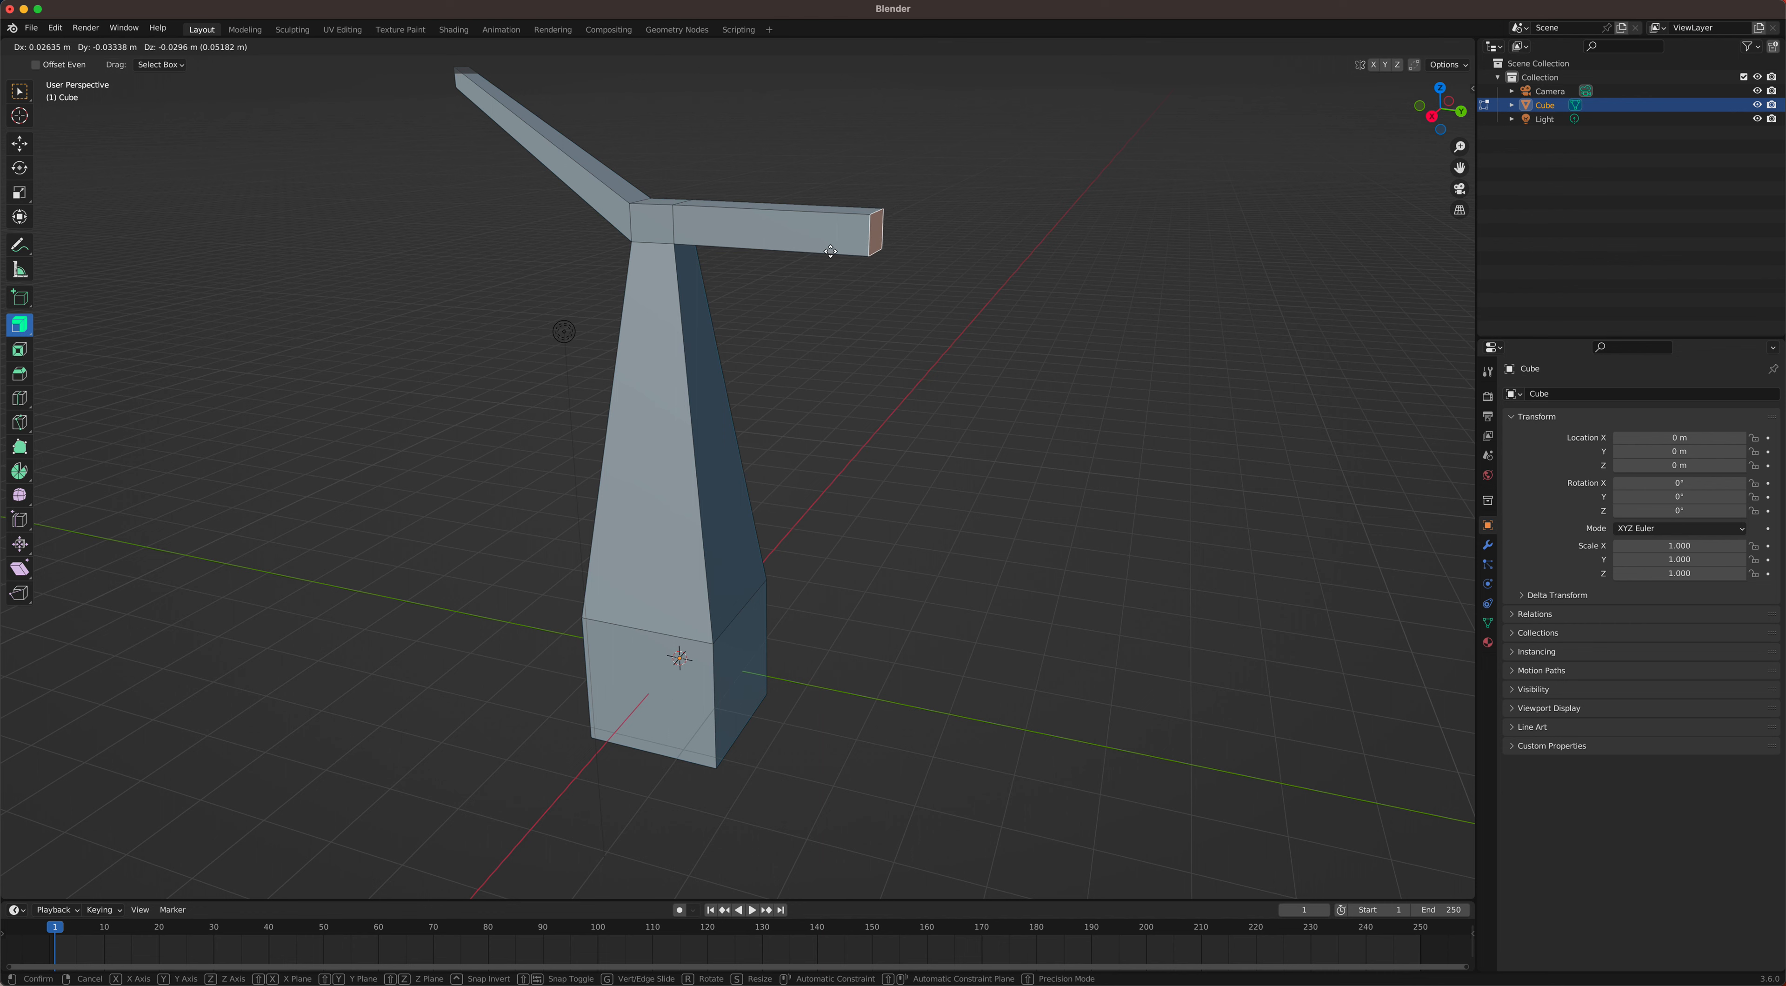
left_click(797, 243)
middle_click_drag(837, 303, 860, 305)
Step: Raise the shortened branch's end face along Z and scale it down to a narrower tip
key("g")
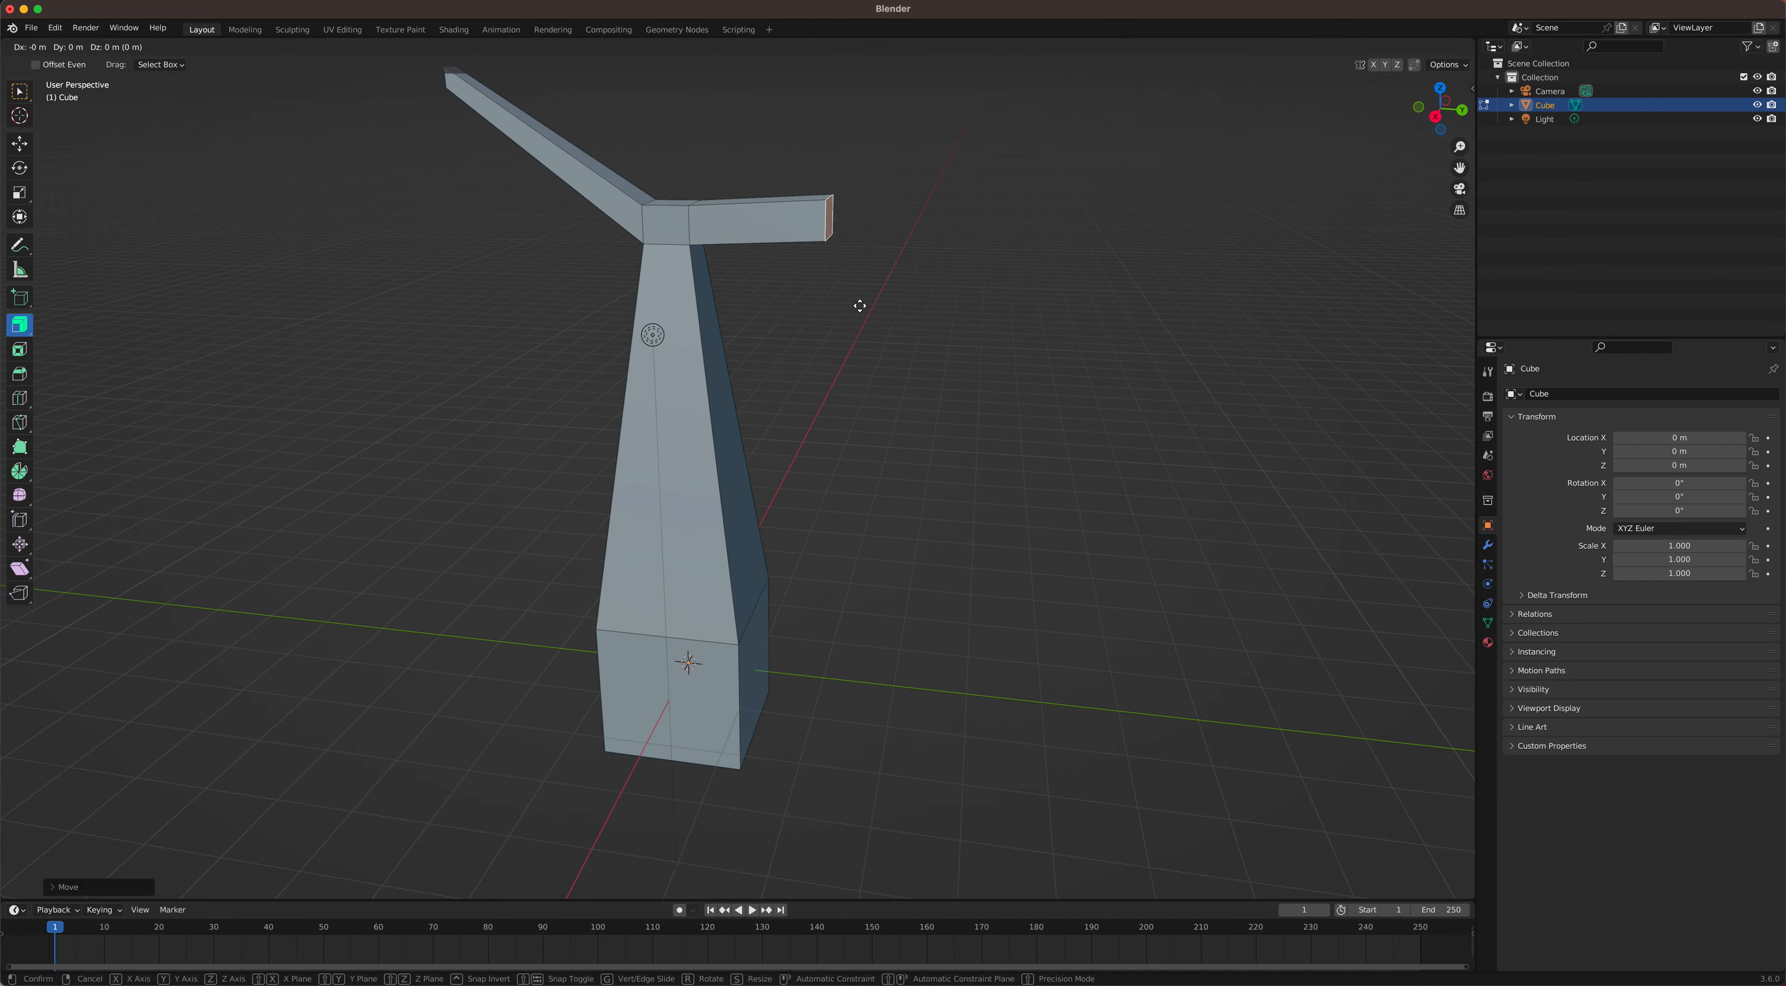
key("z")
left_click(857, 211)
key("s")
left_click(877, 192)
Step: Extrude the trunk's top face between the branches upward into a short stub and scale its end down
scroll(834, 260, "up", 5)
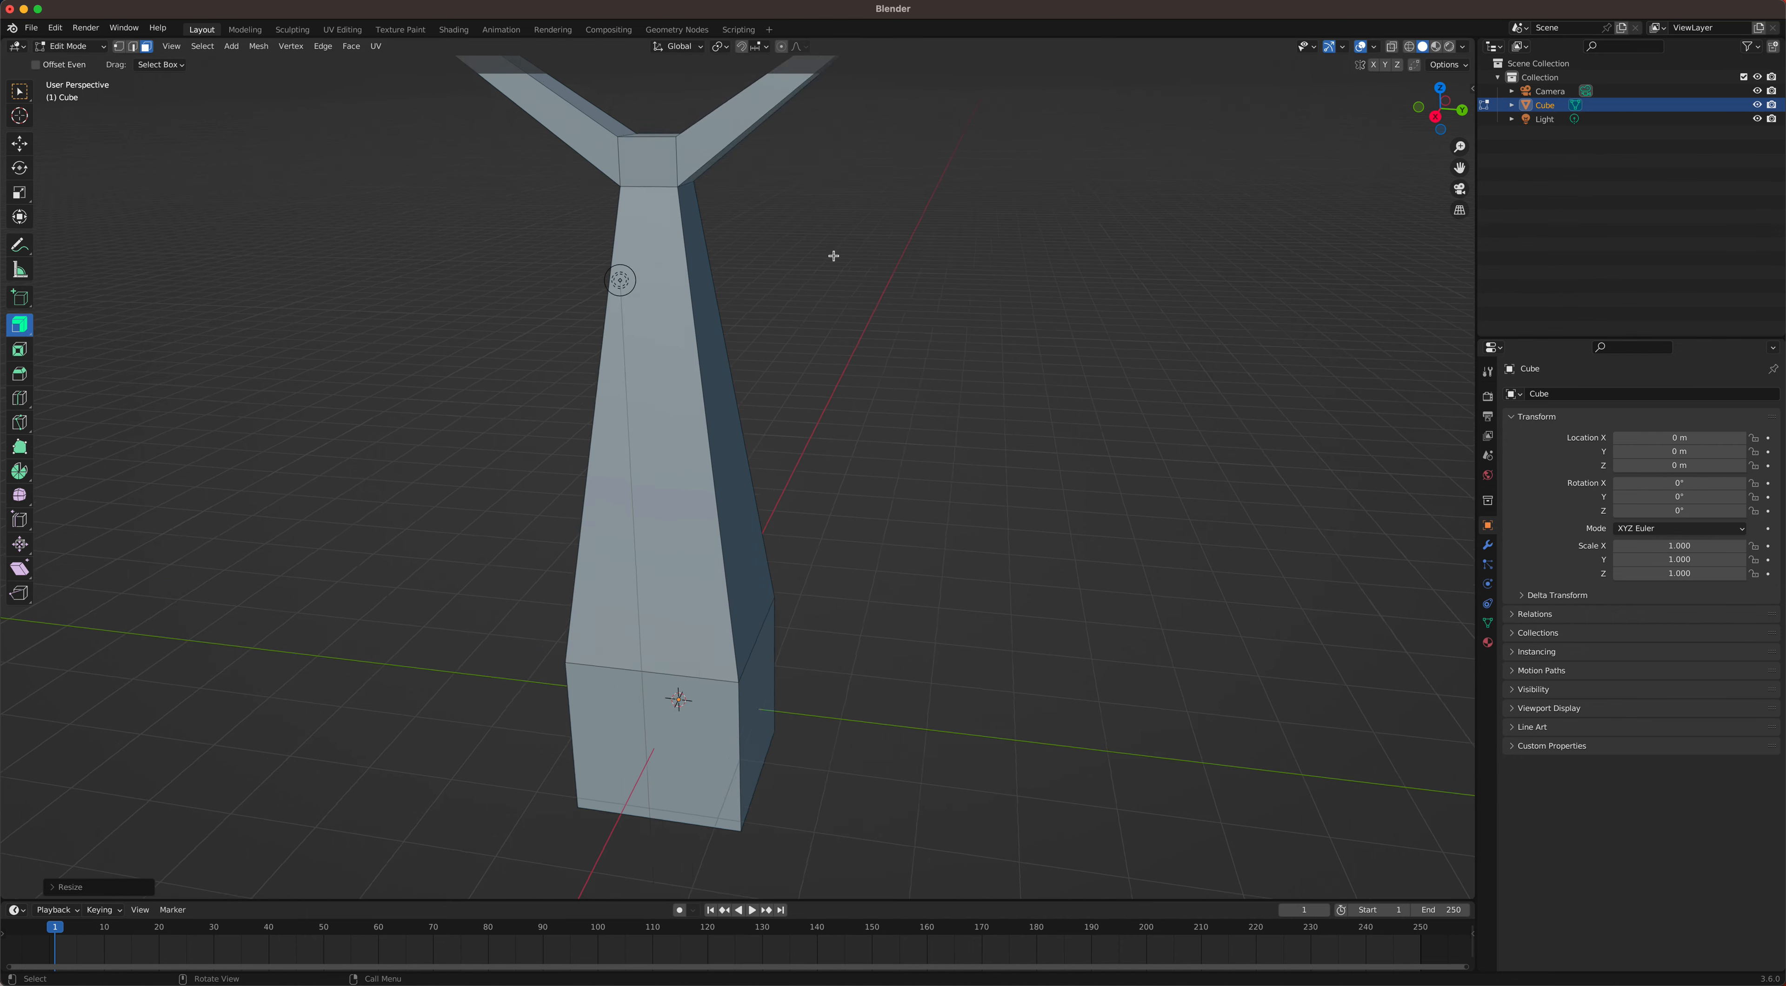
left_click(671, 243)
scroll(672, 243, "down", 2)
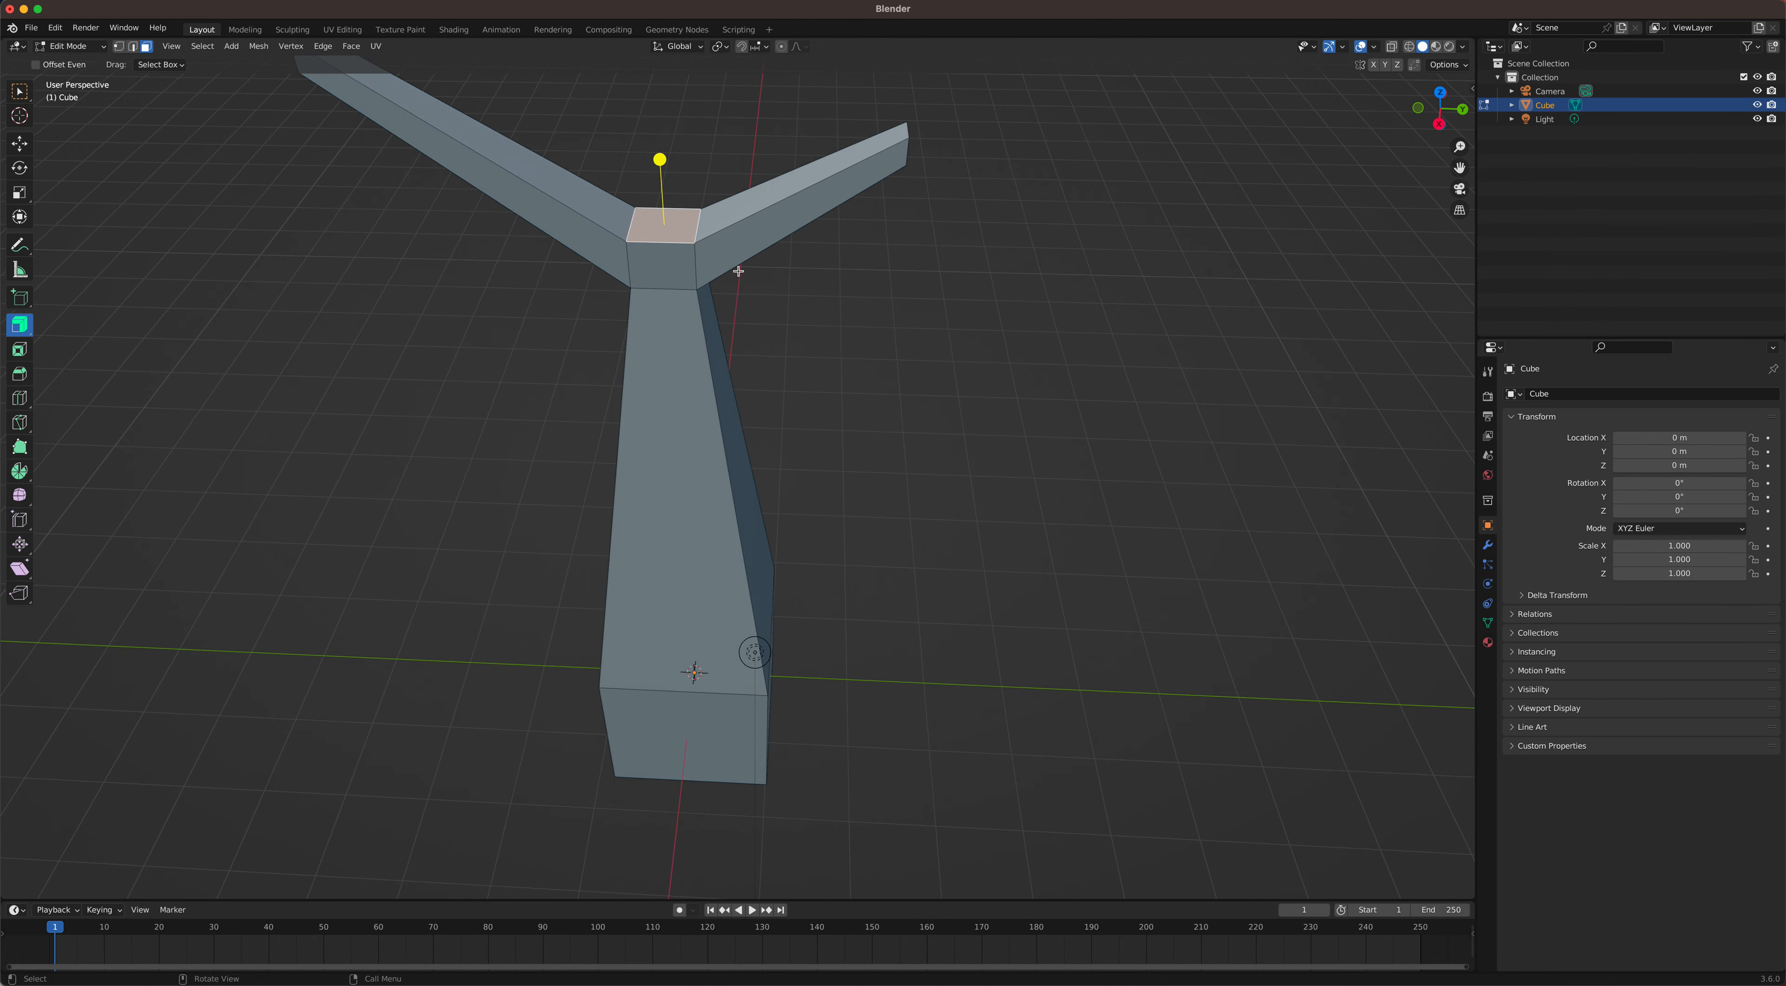
scroll(738, 272, "down", 2)
key("e")
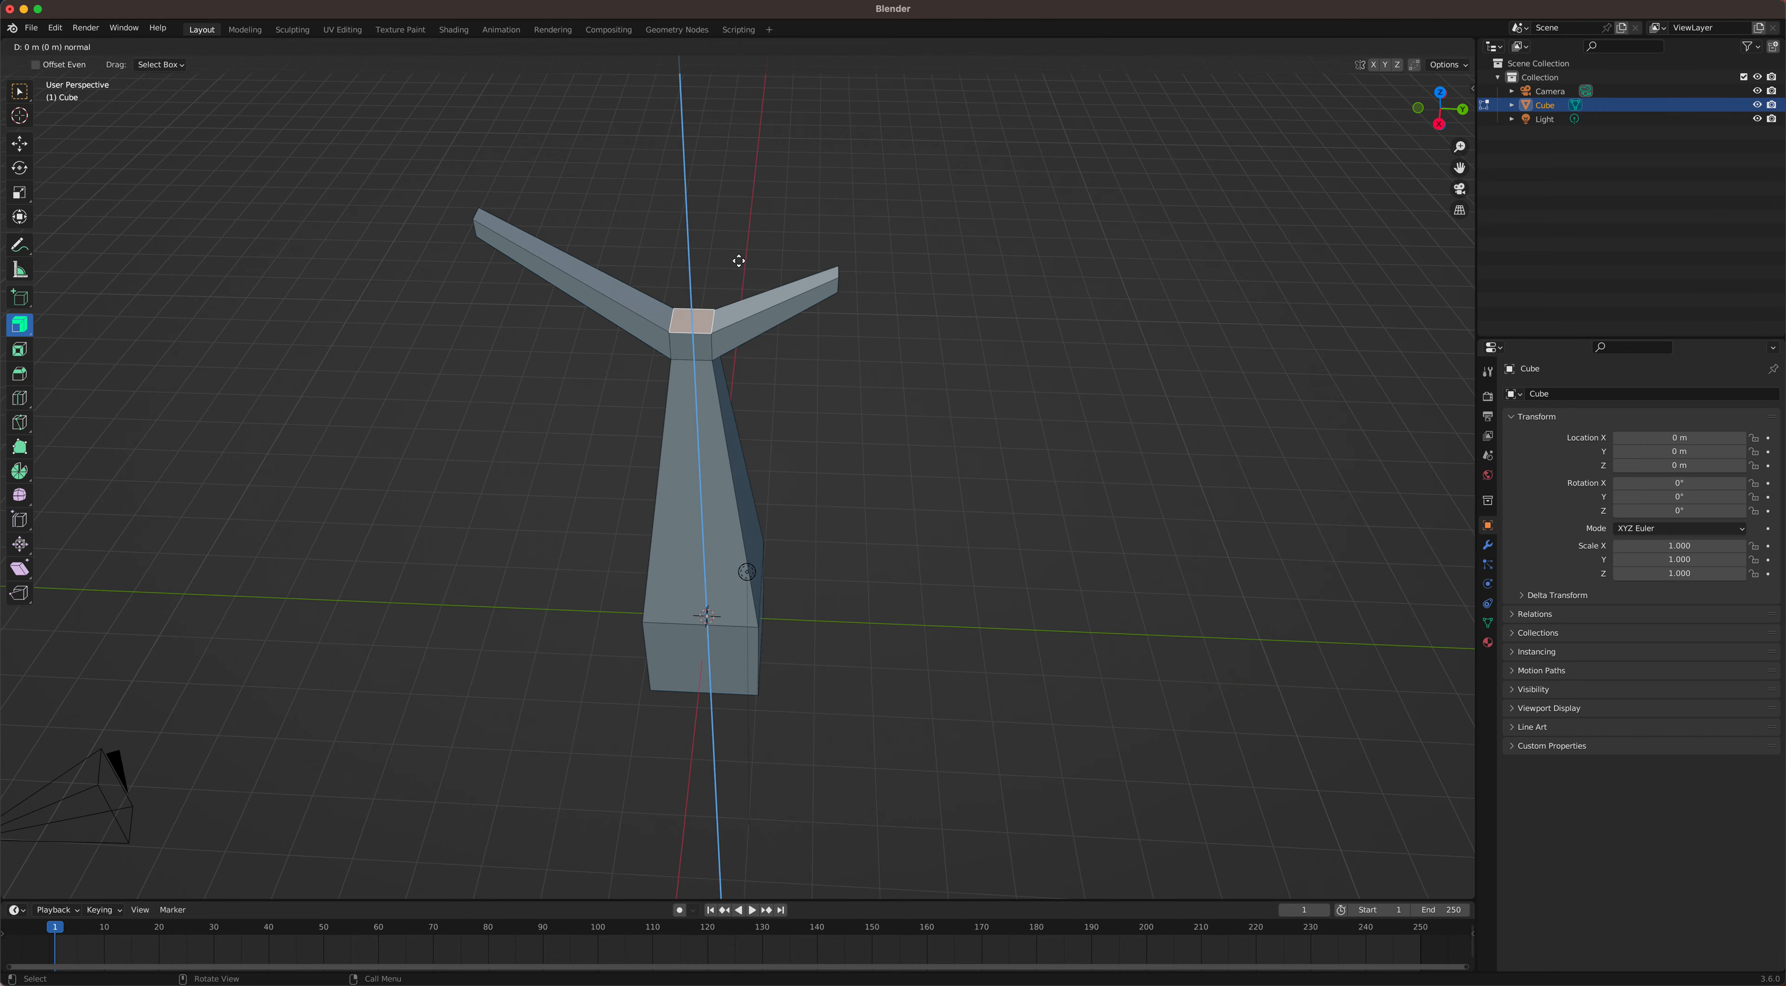
left_click(740, 218)
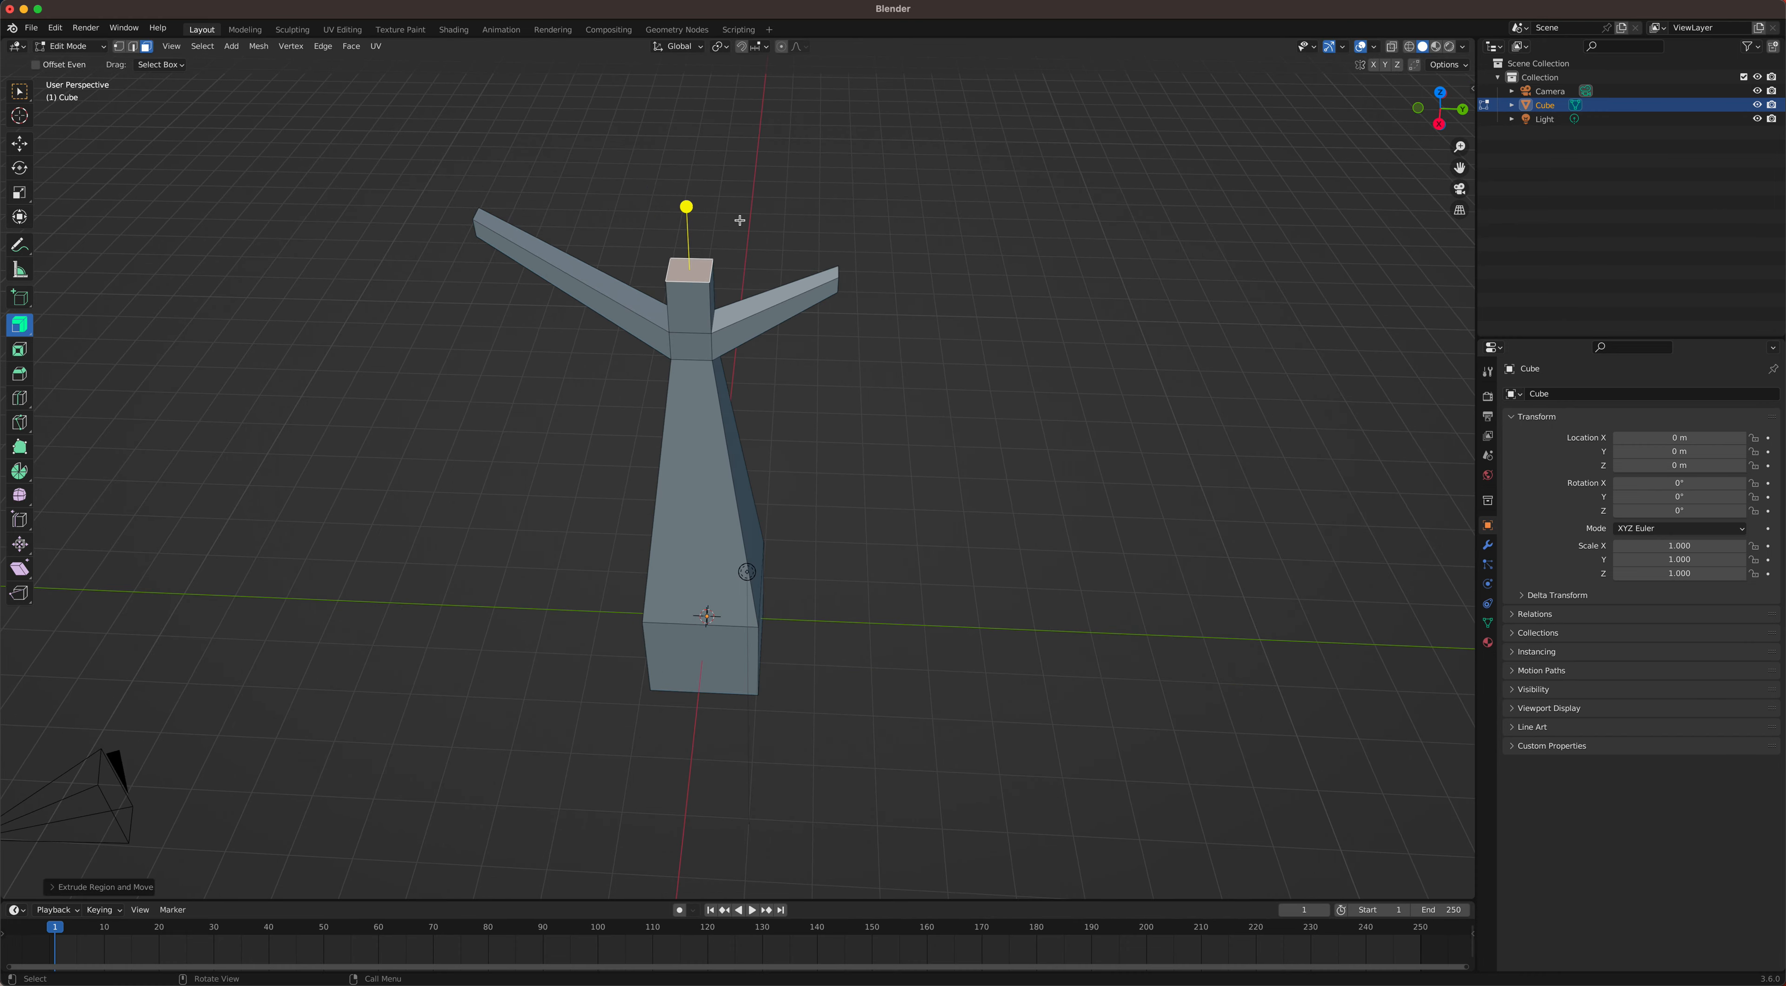
key("s")
left_click(801, 248)
middle_click_drag(802, 247, 449, 333)
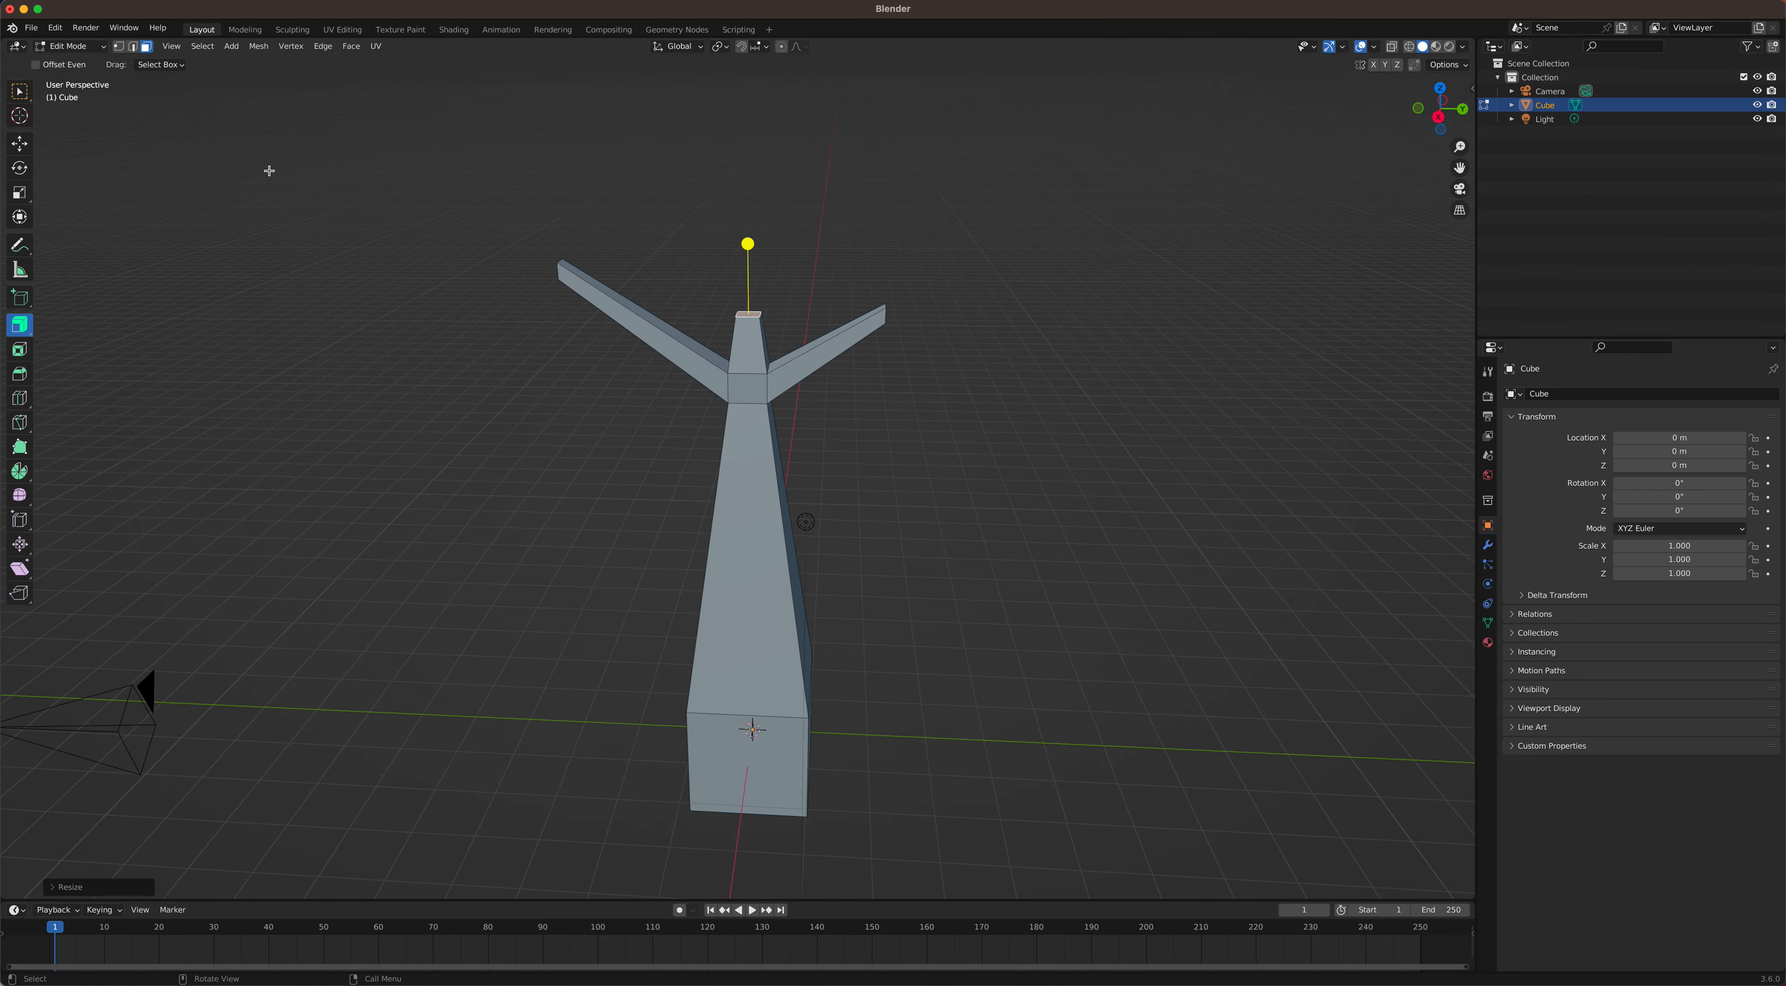
Step: Return to Object Mode and set the trunk material's base color to brown
left_click(69, 46)
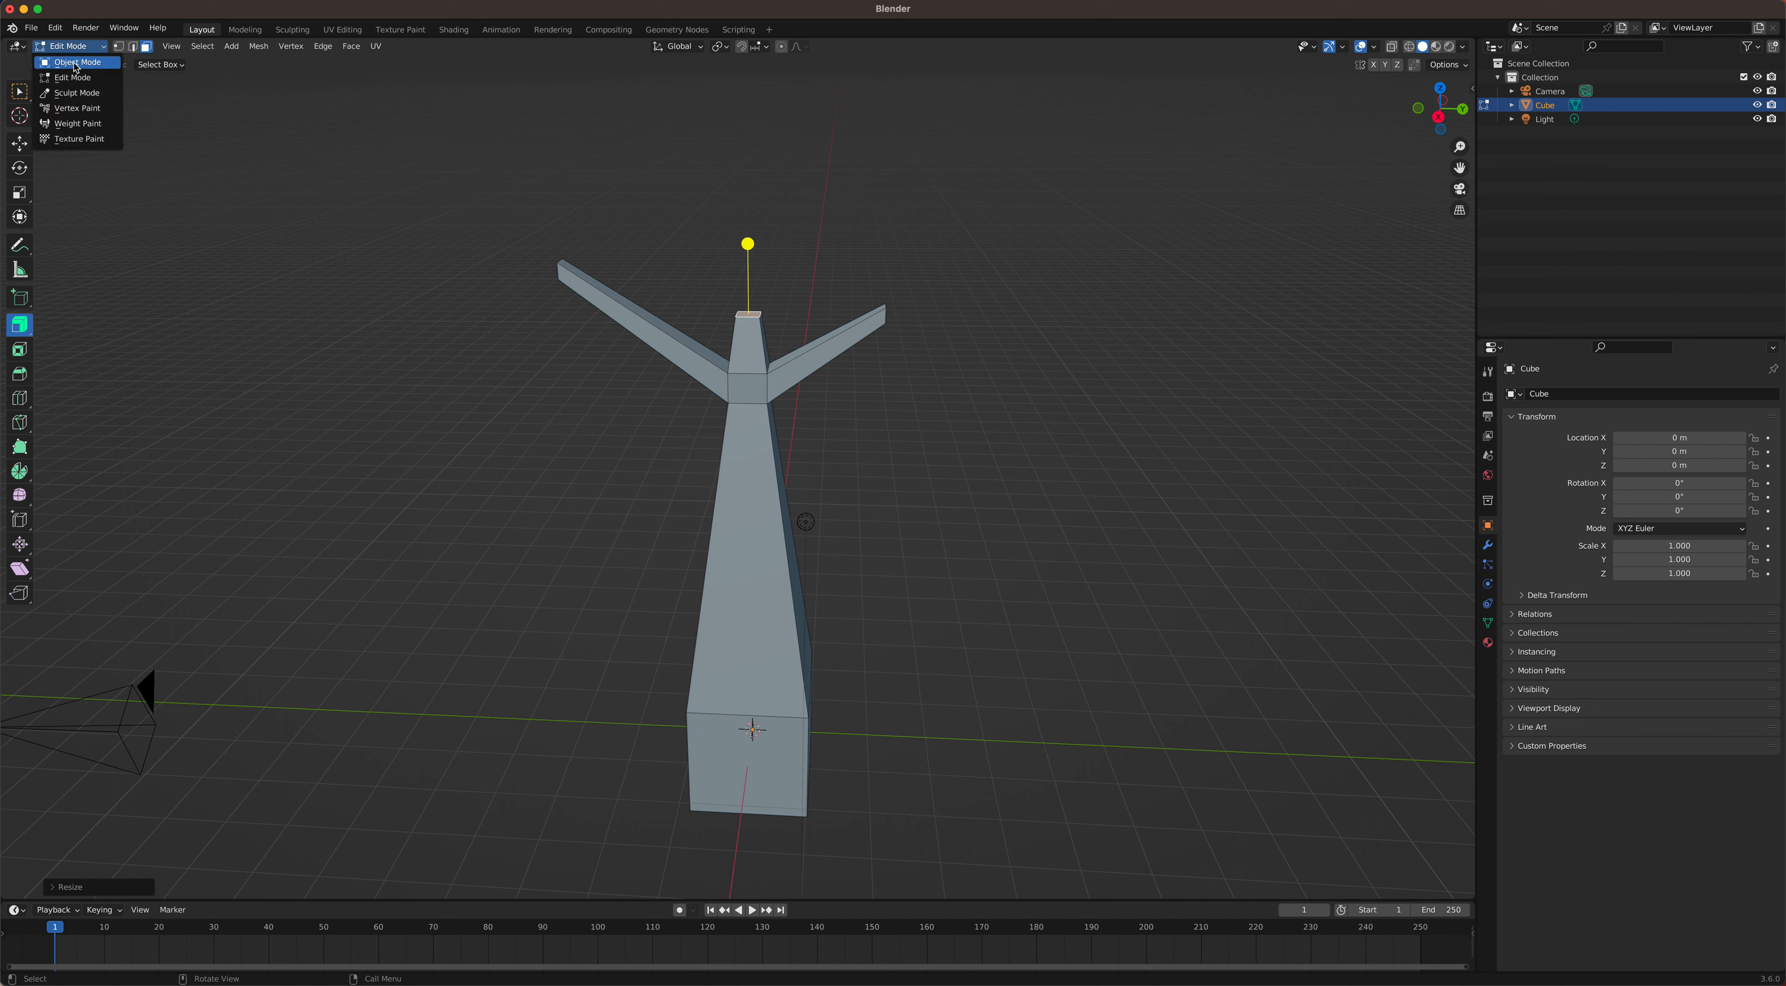
left_click(75, 63)
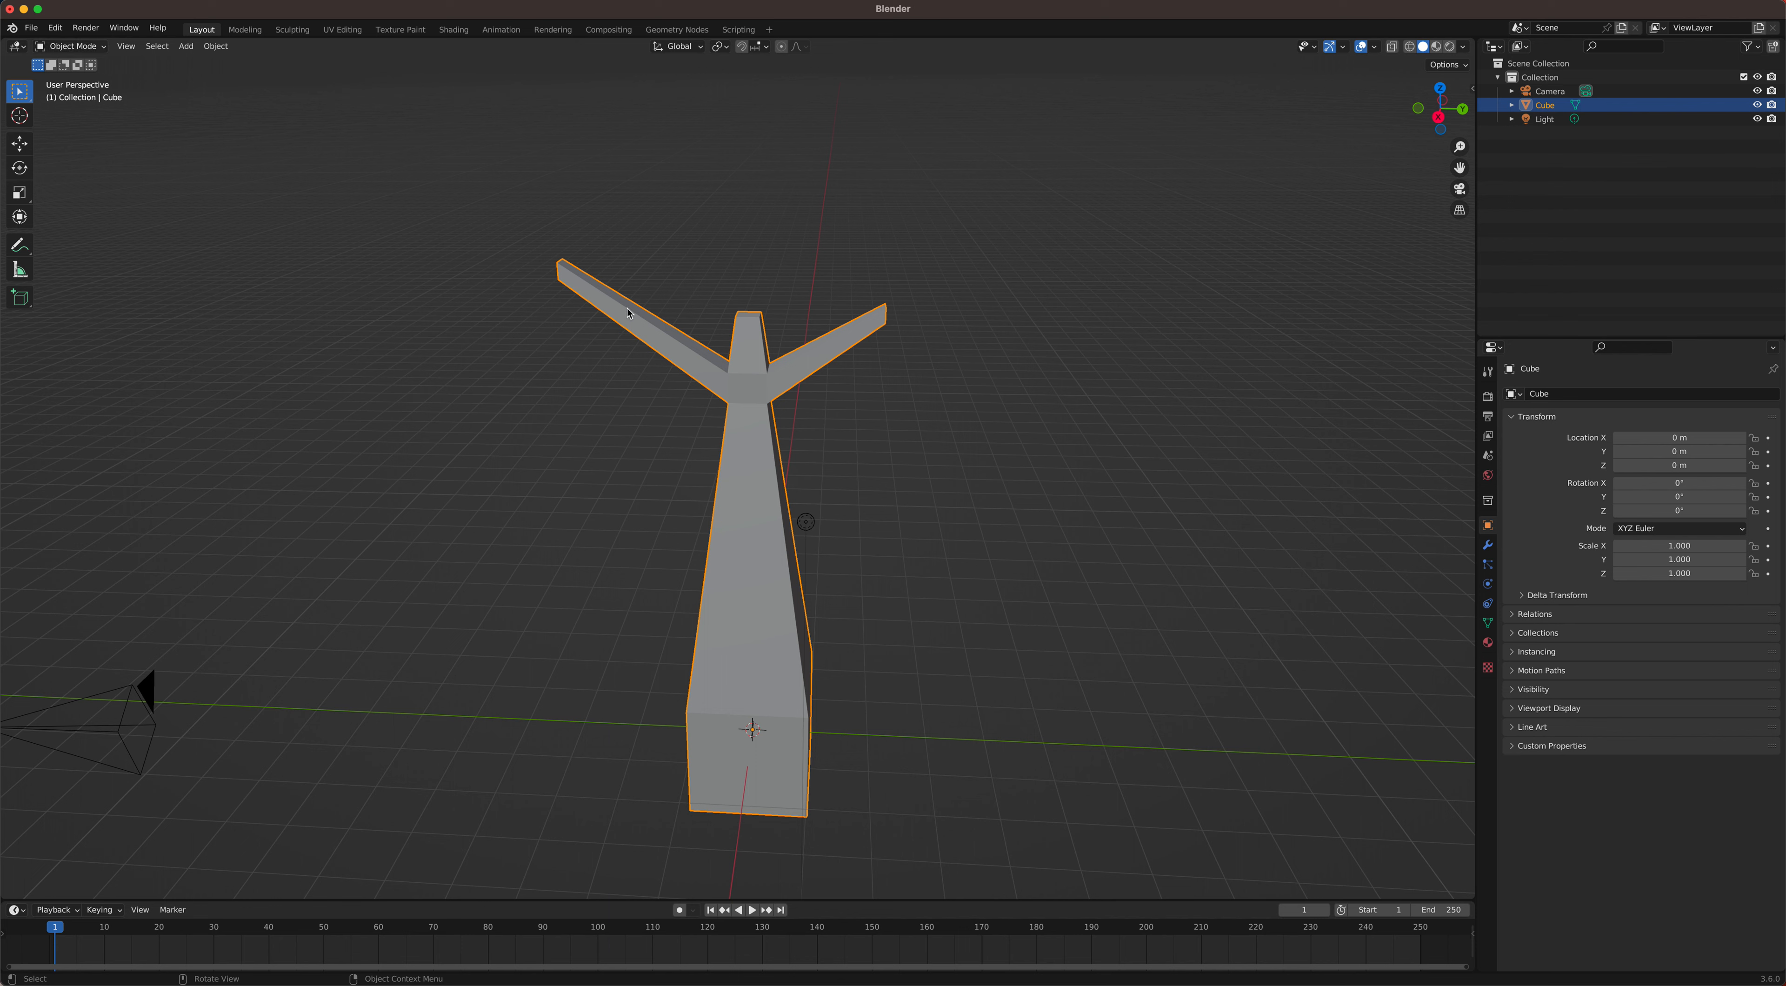
left_click(1488, 643)
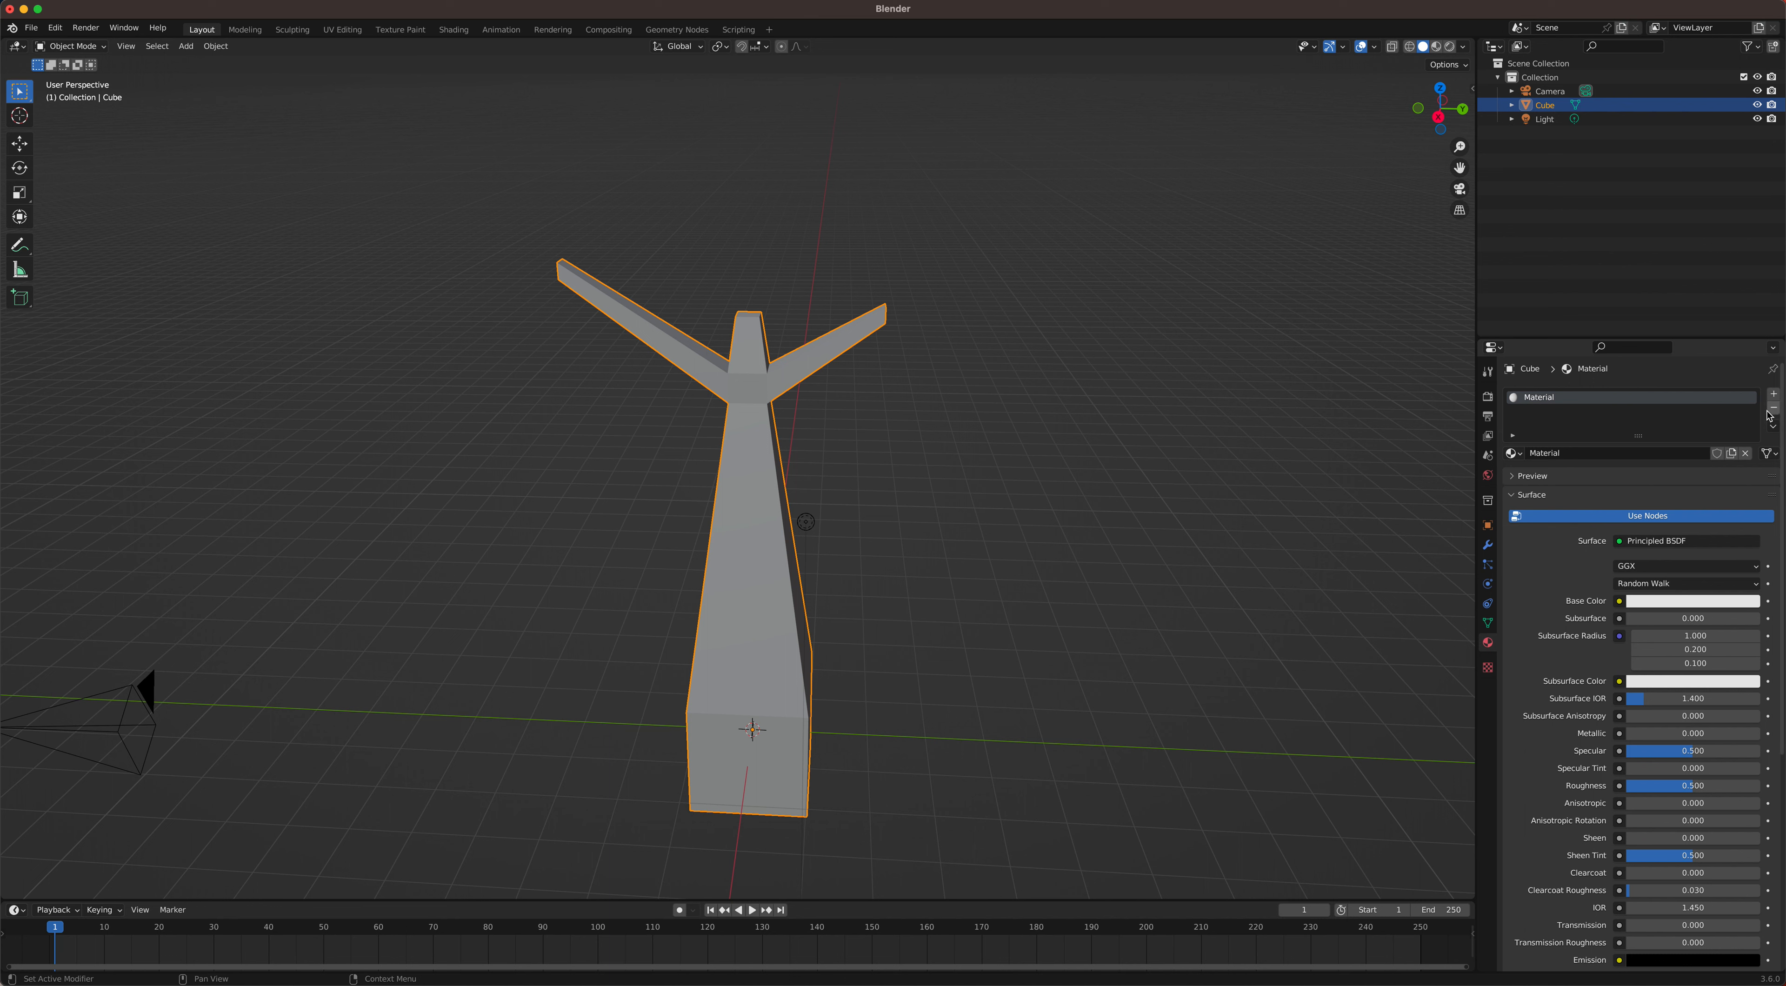
left_click(1694, 601)
left_click(1675, 488)
left_click(1749, 454)
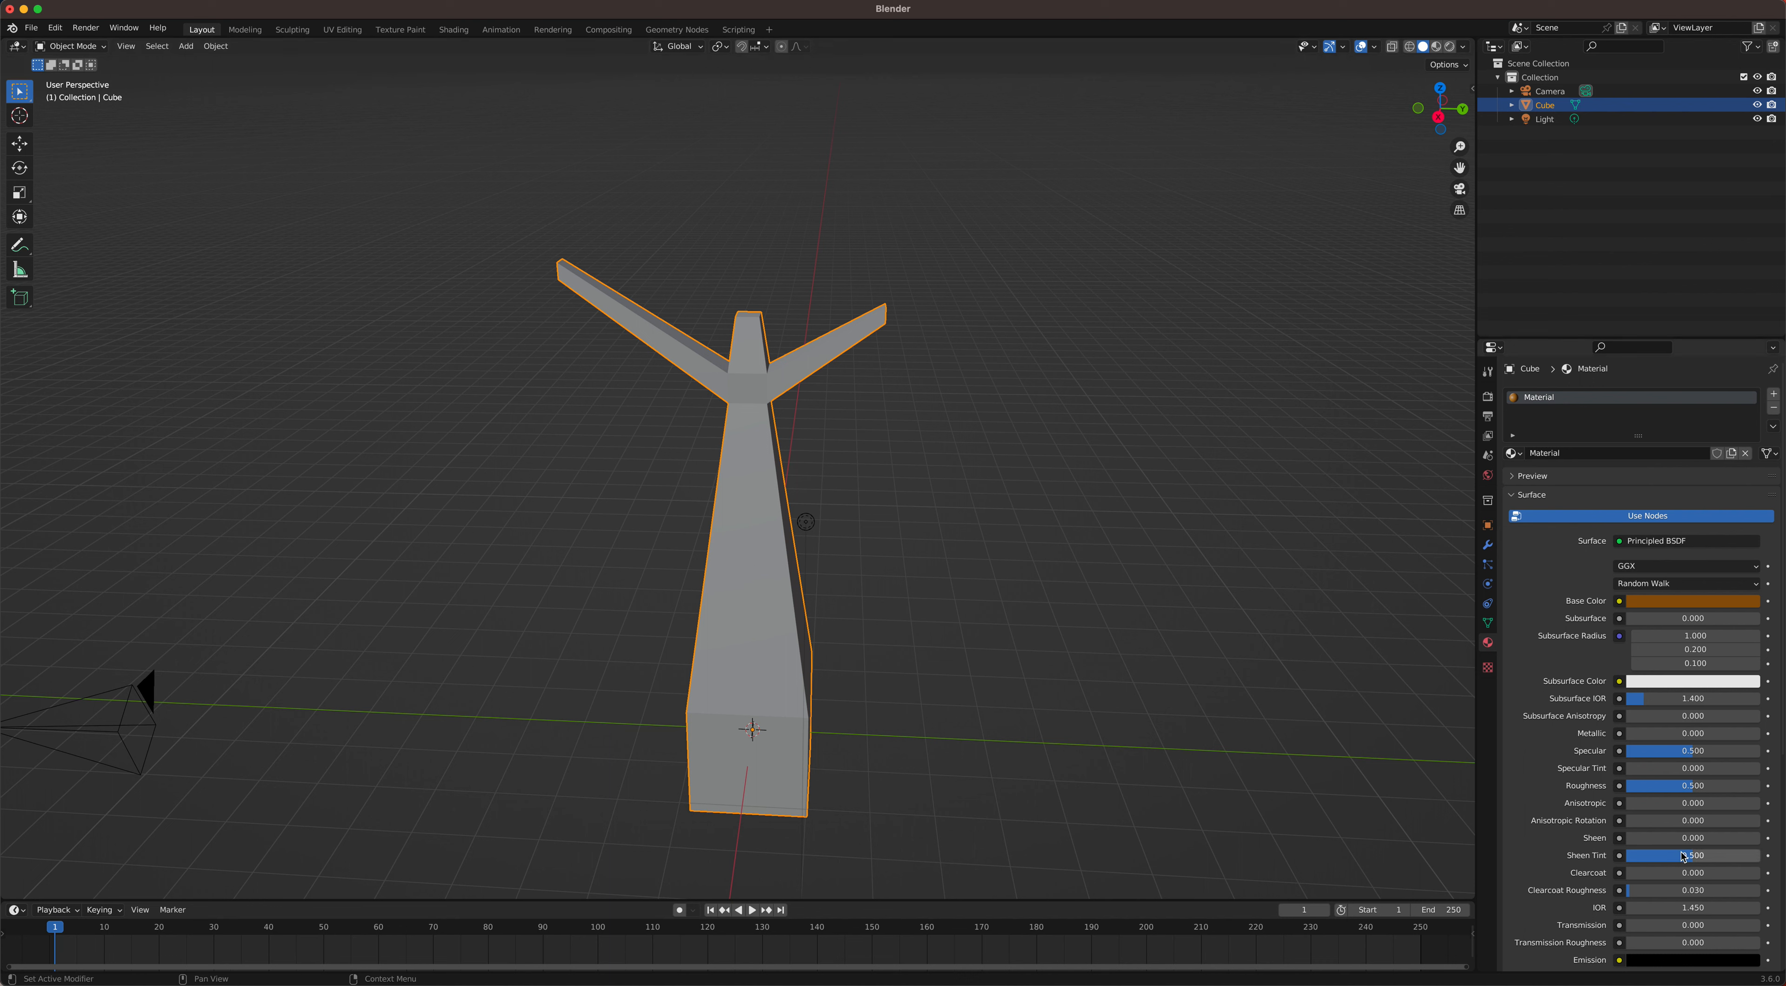
Step: Set the trunk material's specular to 0.000 and roughness to 1.000, and display the model in material preview shading
left_click_drag(1685, 785, 1623, 751)
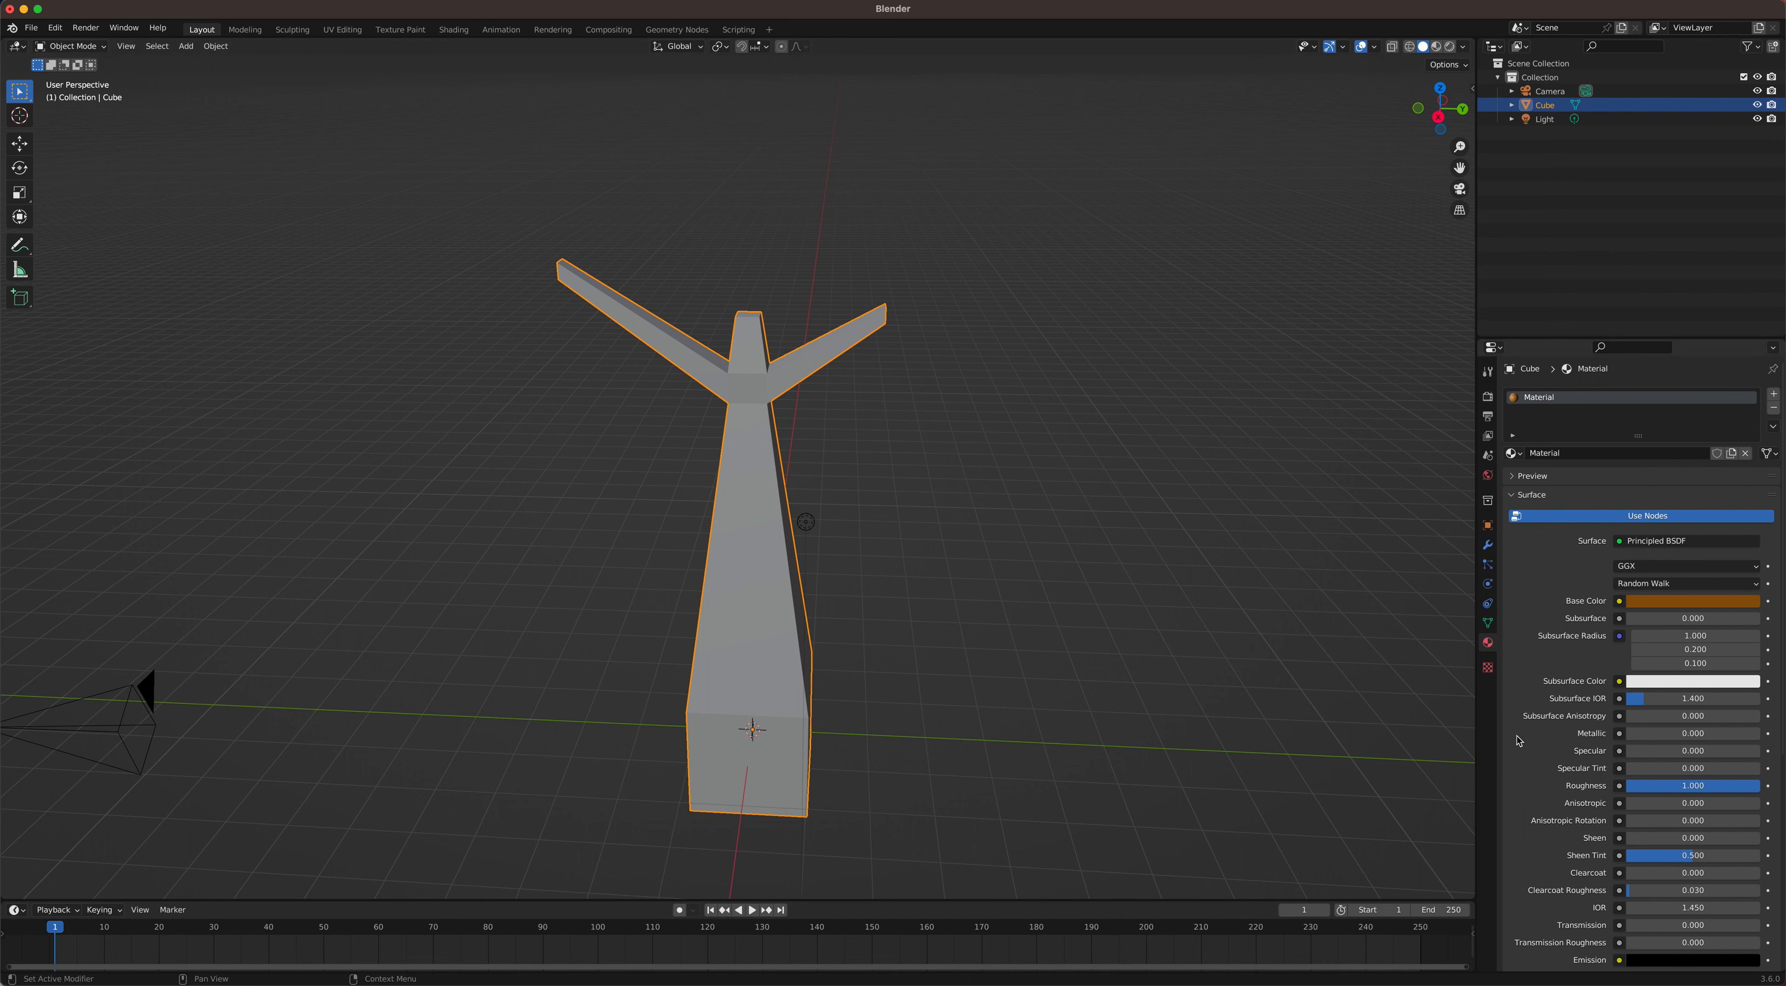
left_click(1436, 46)
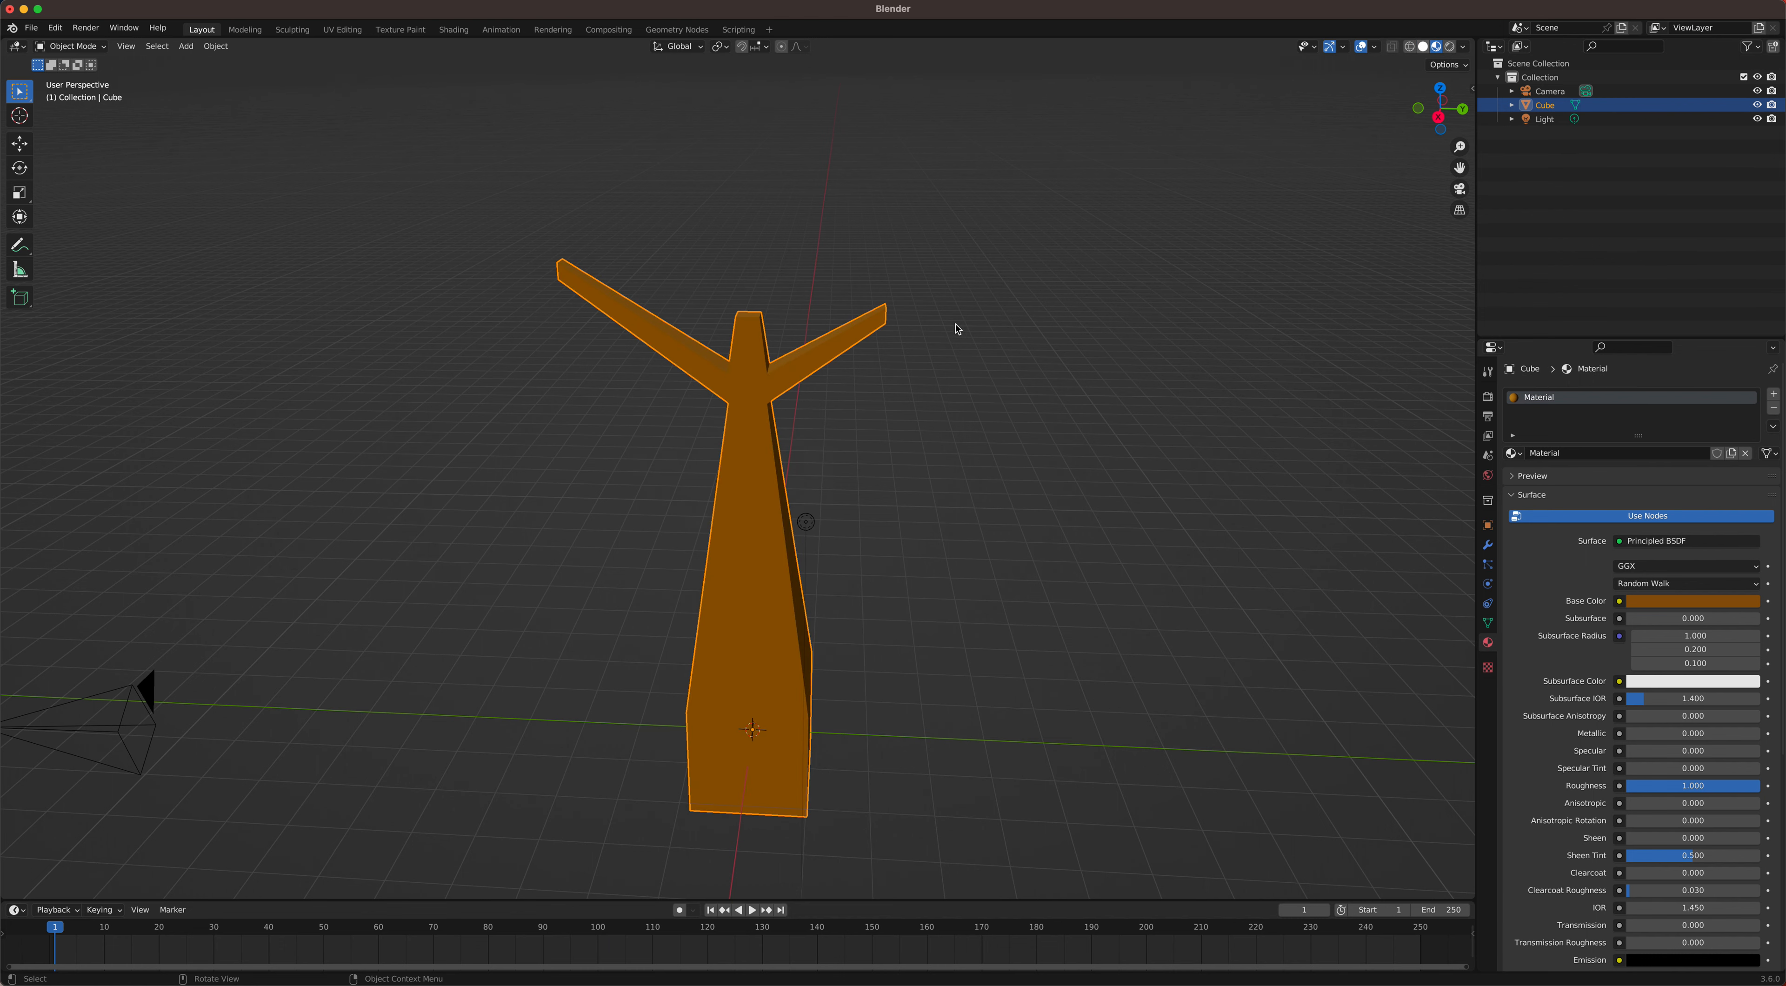
Step: Add a UV sphere and raise it along the Z axis to just above the top of the trunk
middle_click_drag(953, 326, 962, 325)
key("shift+a")
mouse_move(923, 326)
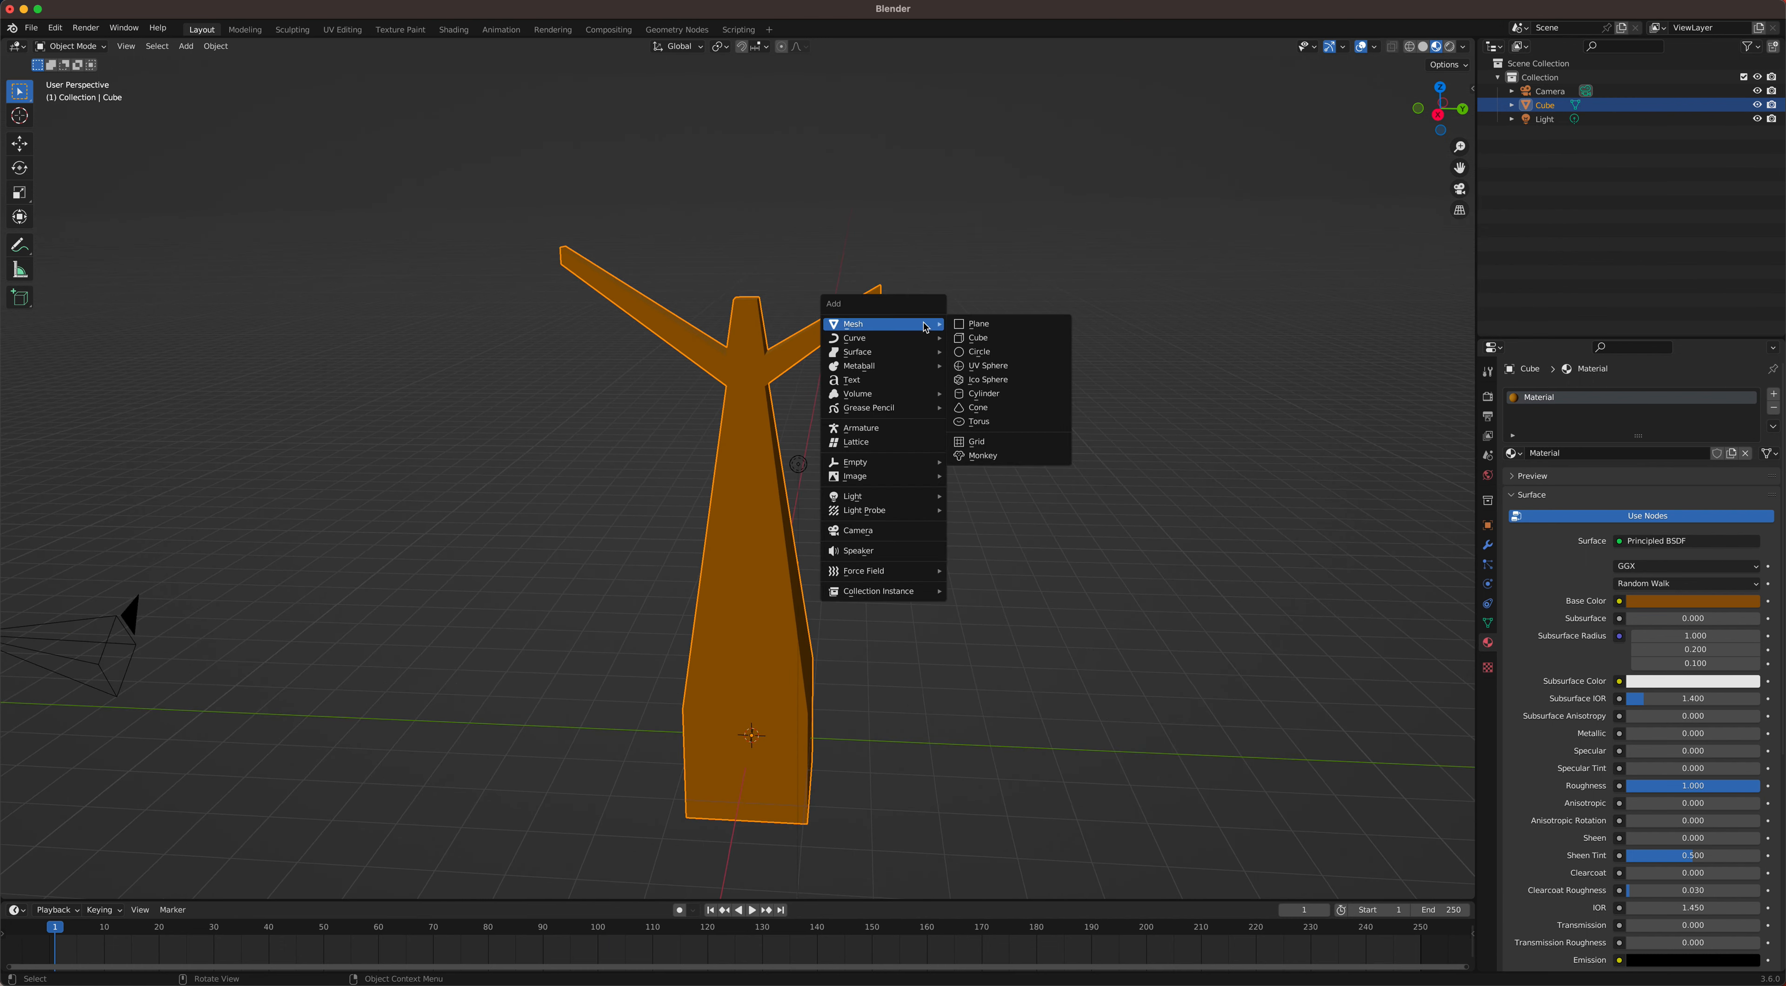
left_click(999, 372)
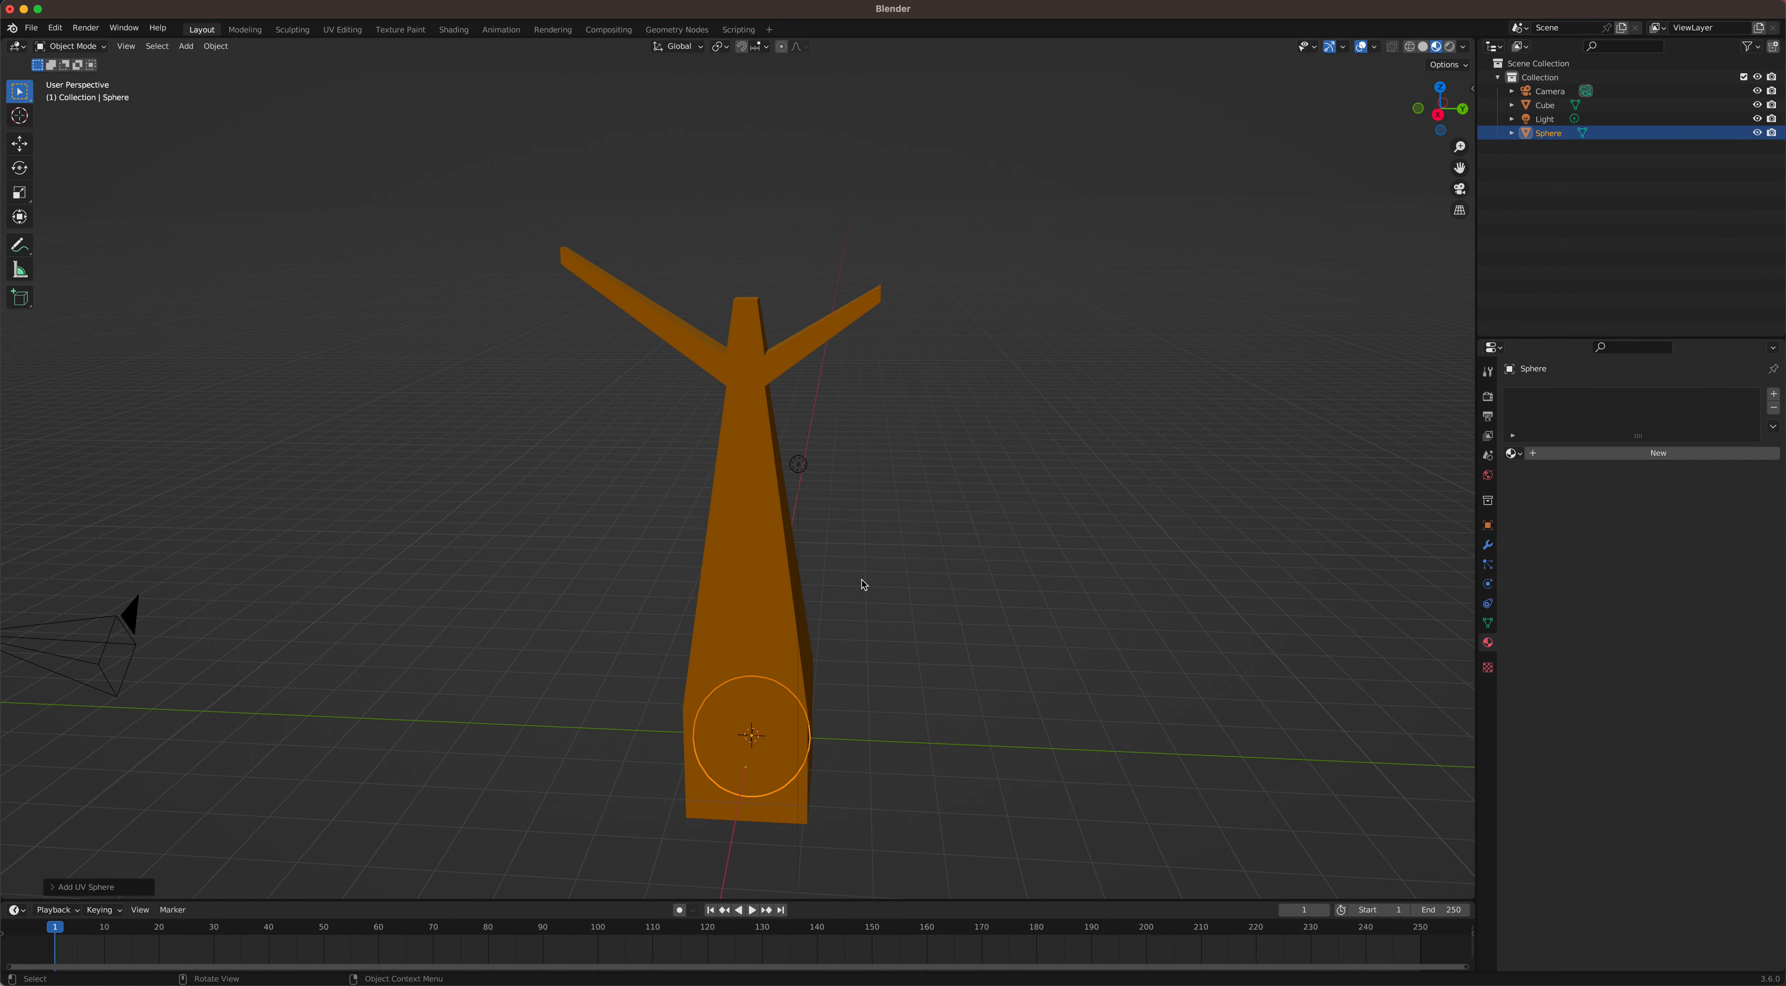
key("g")
key("z")
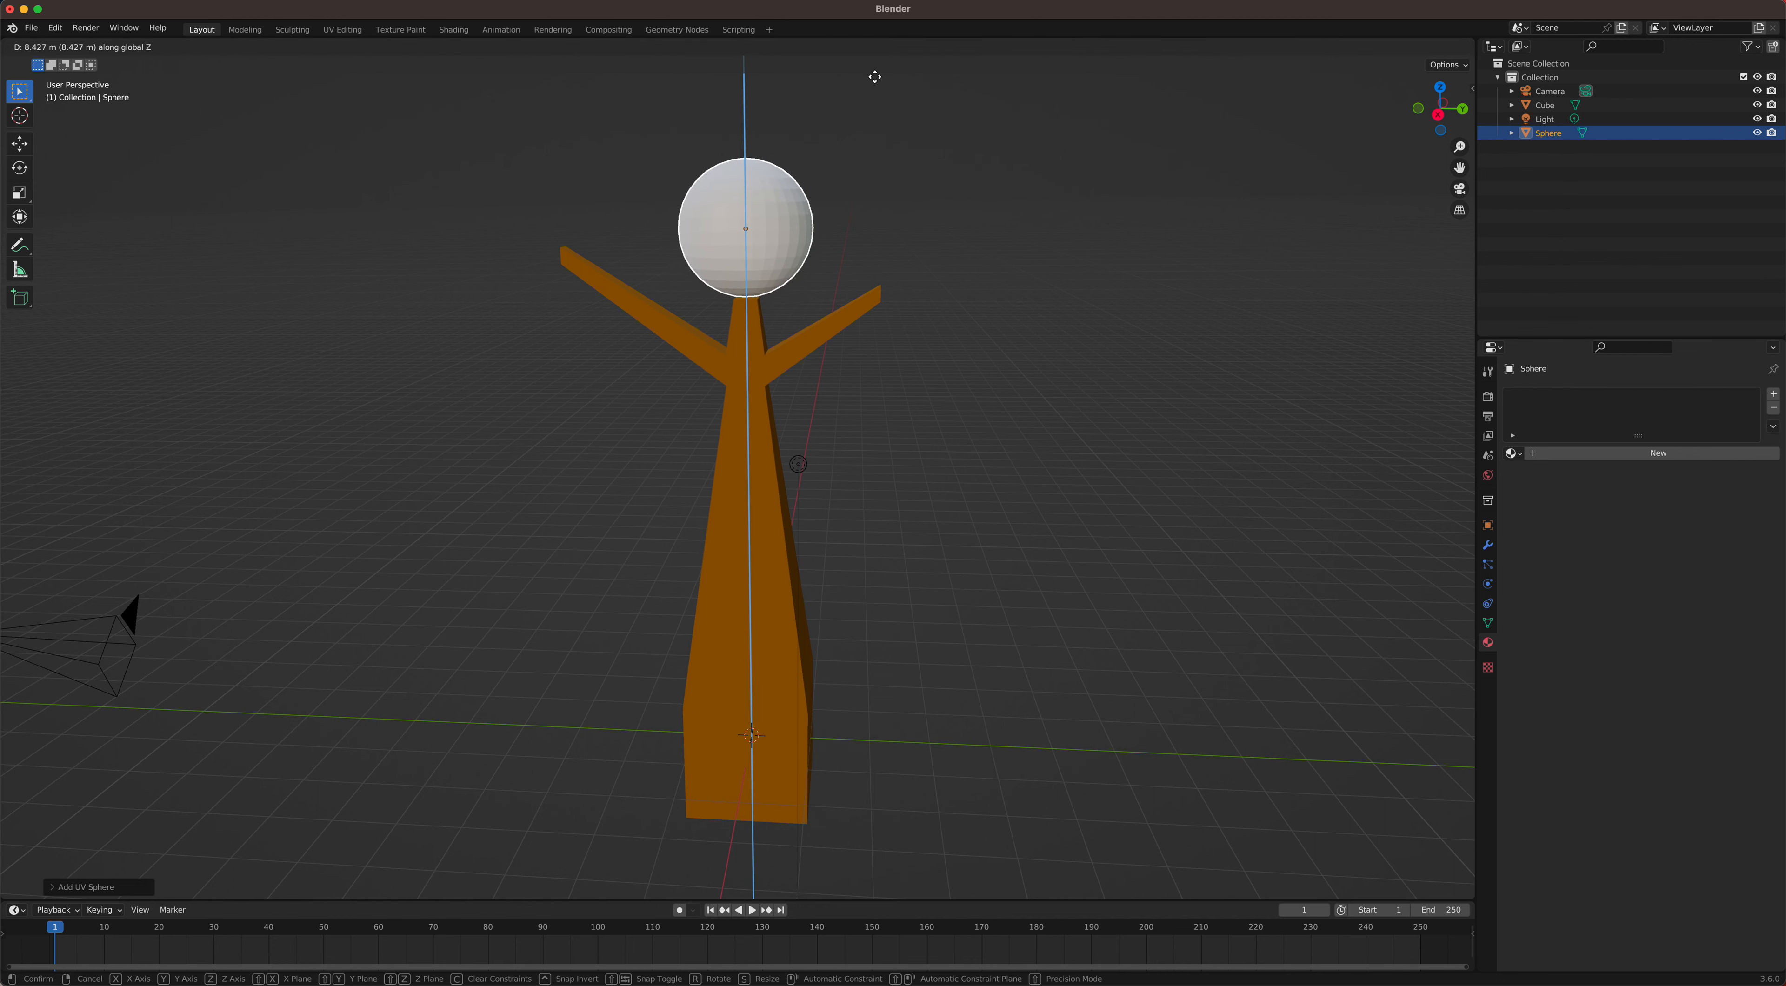
left_click(871, 65)
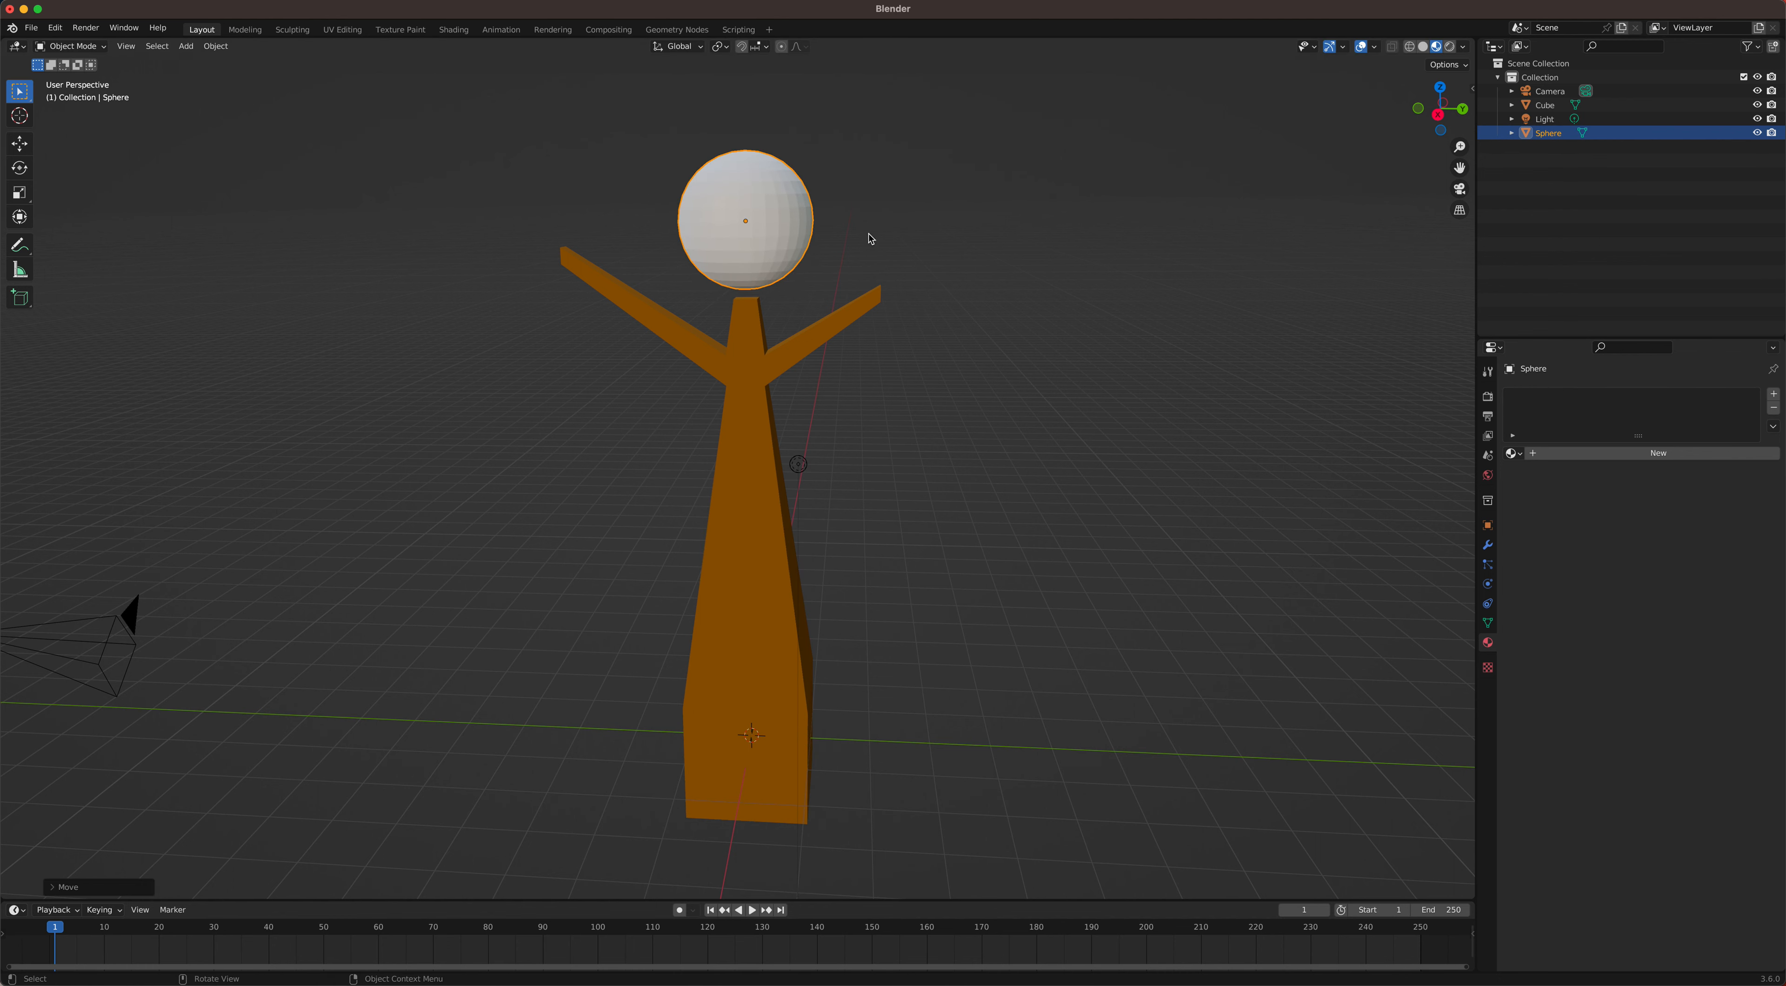
Step: Move the sphere along the Y axis onto the tip of the left branch and enlarge it to nearly double size
key("g")
key("y")
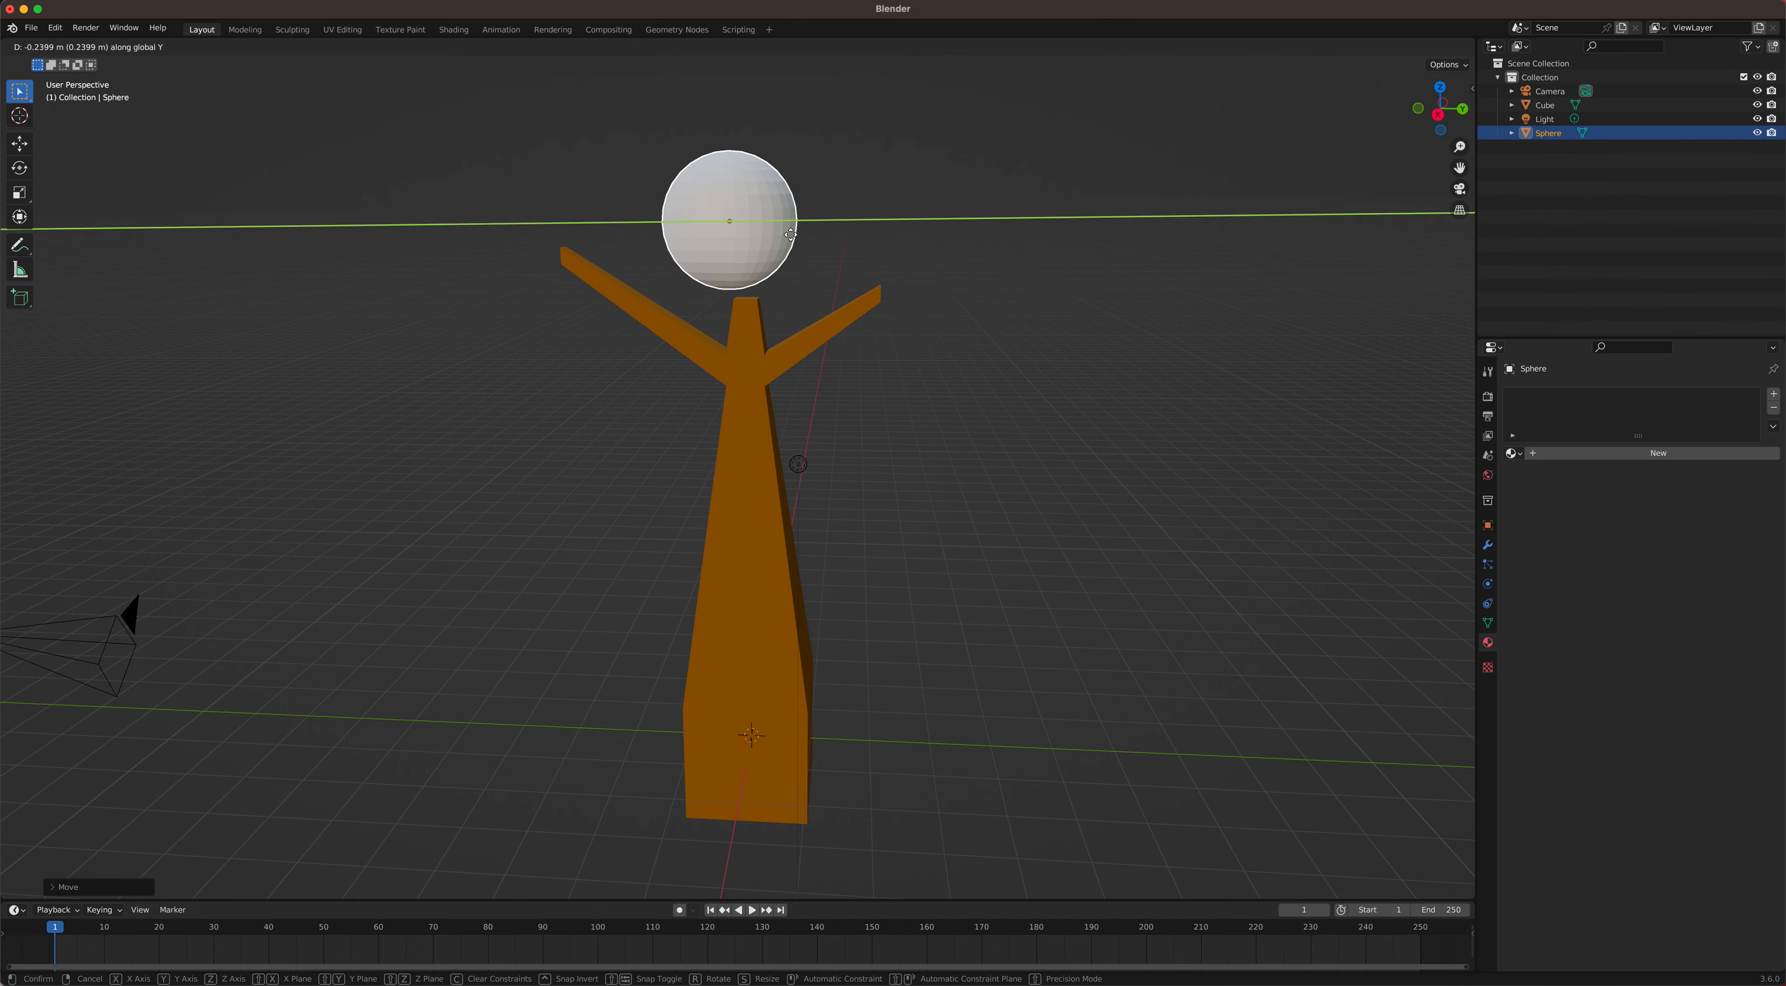
left_click(696, 235)
key("s")
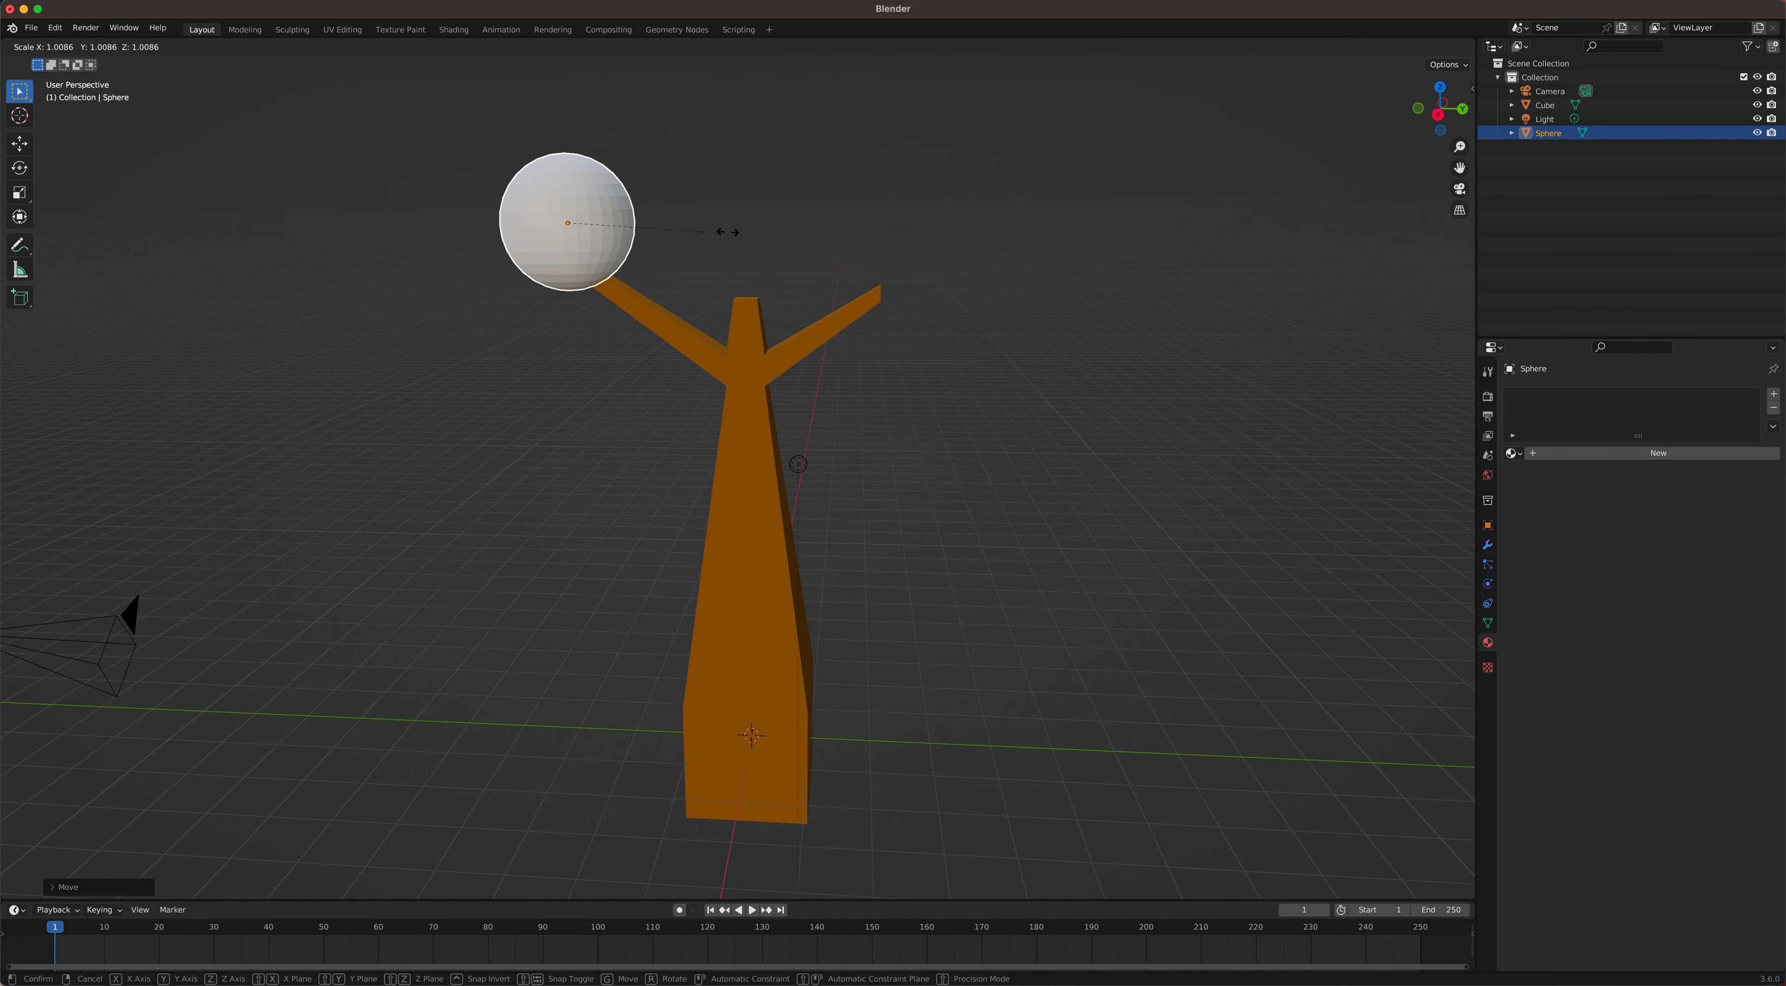
left_click(851, 193)
middle_click_drag(906, 265, 916, 265)
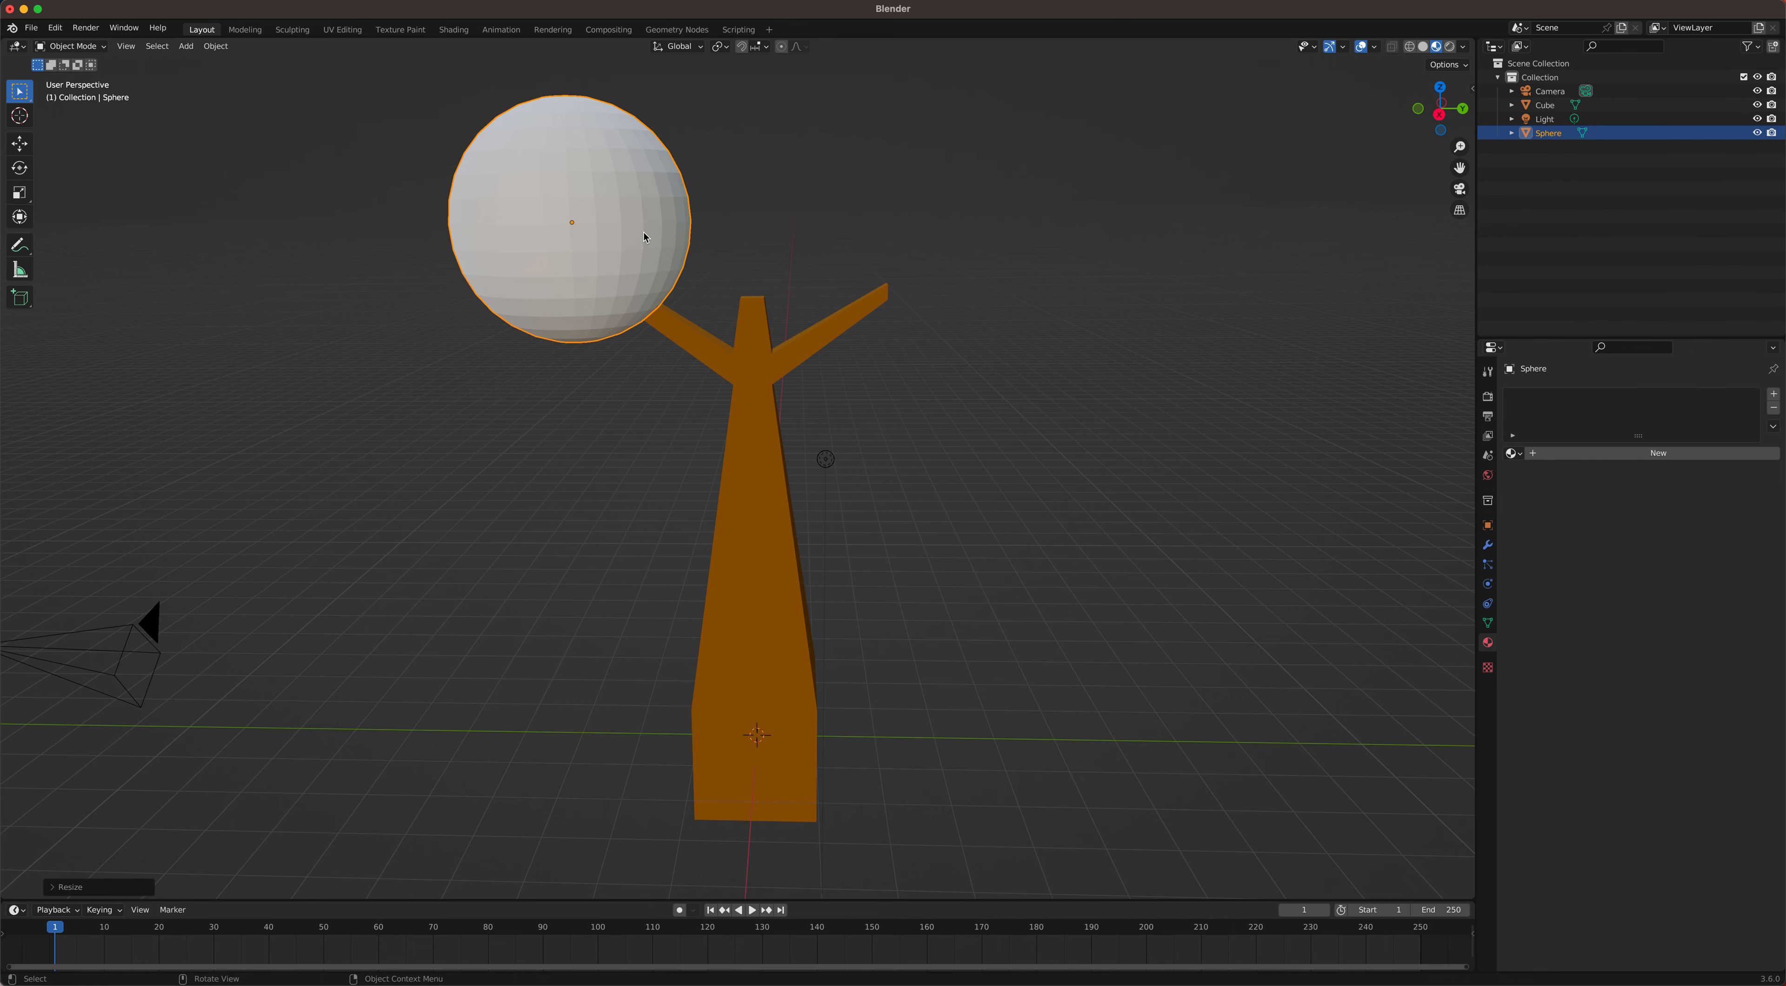
Step: Duplicate the foliage sphere twice, placing one copy over the trunk top and another on the right branch tip
key("shift+d")
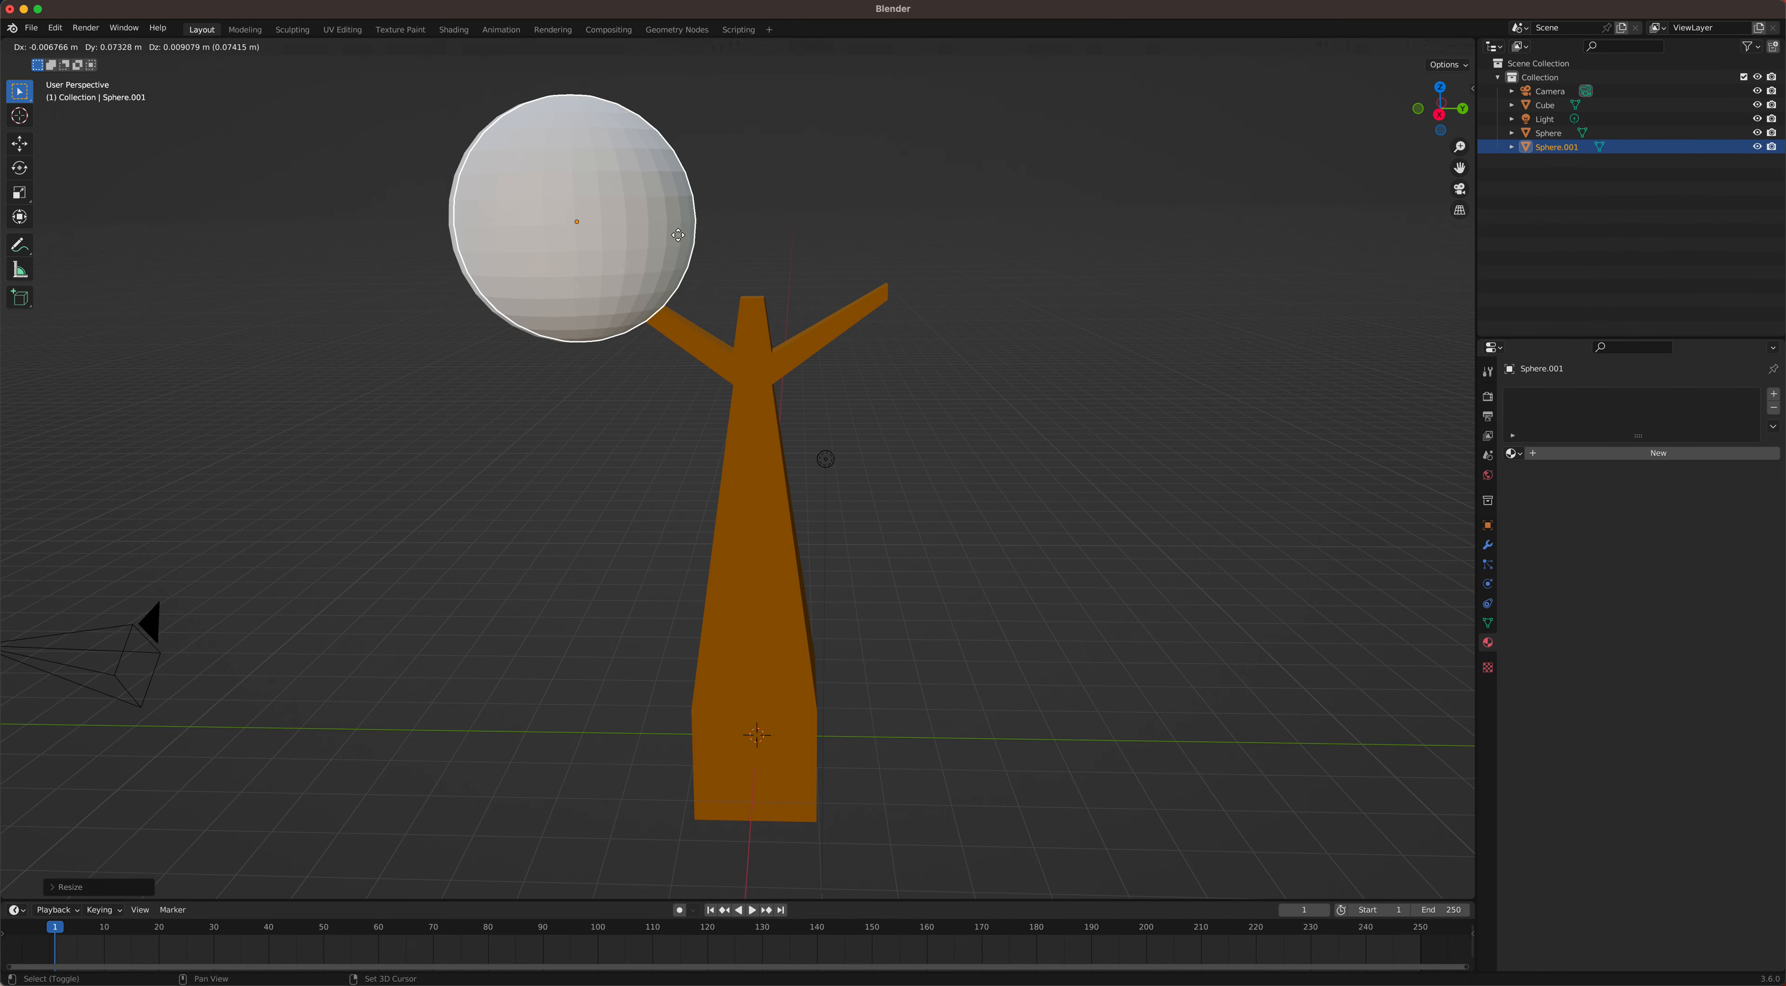
left_click(821, 232)
scroll(888, 252, "up", 1)
middle_click_drag(919, 261, 907, 264)
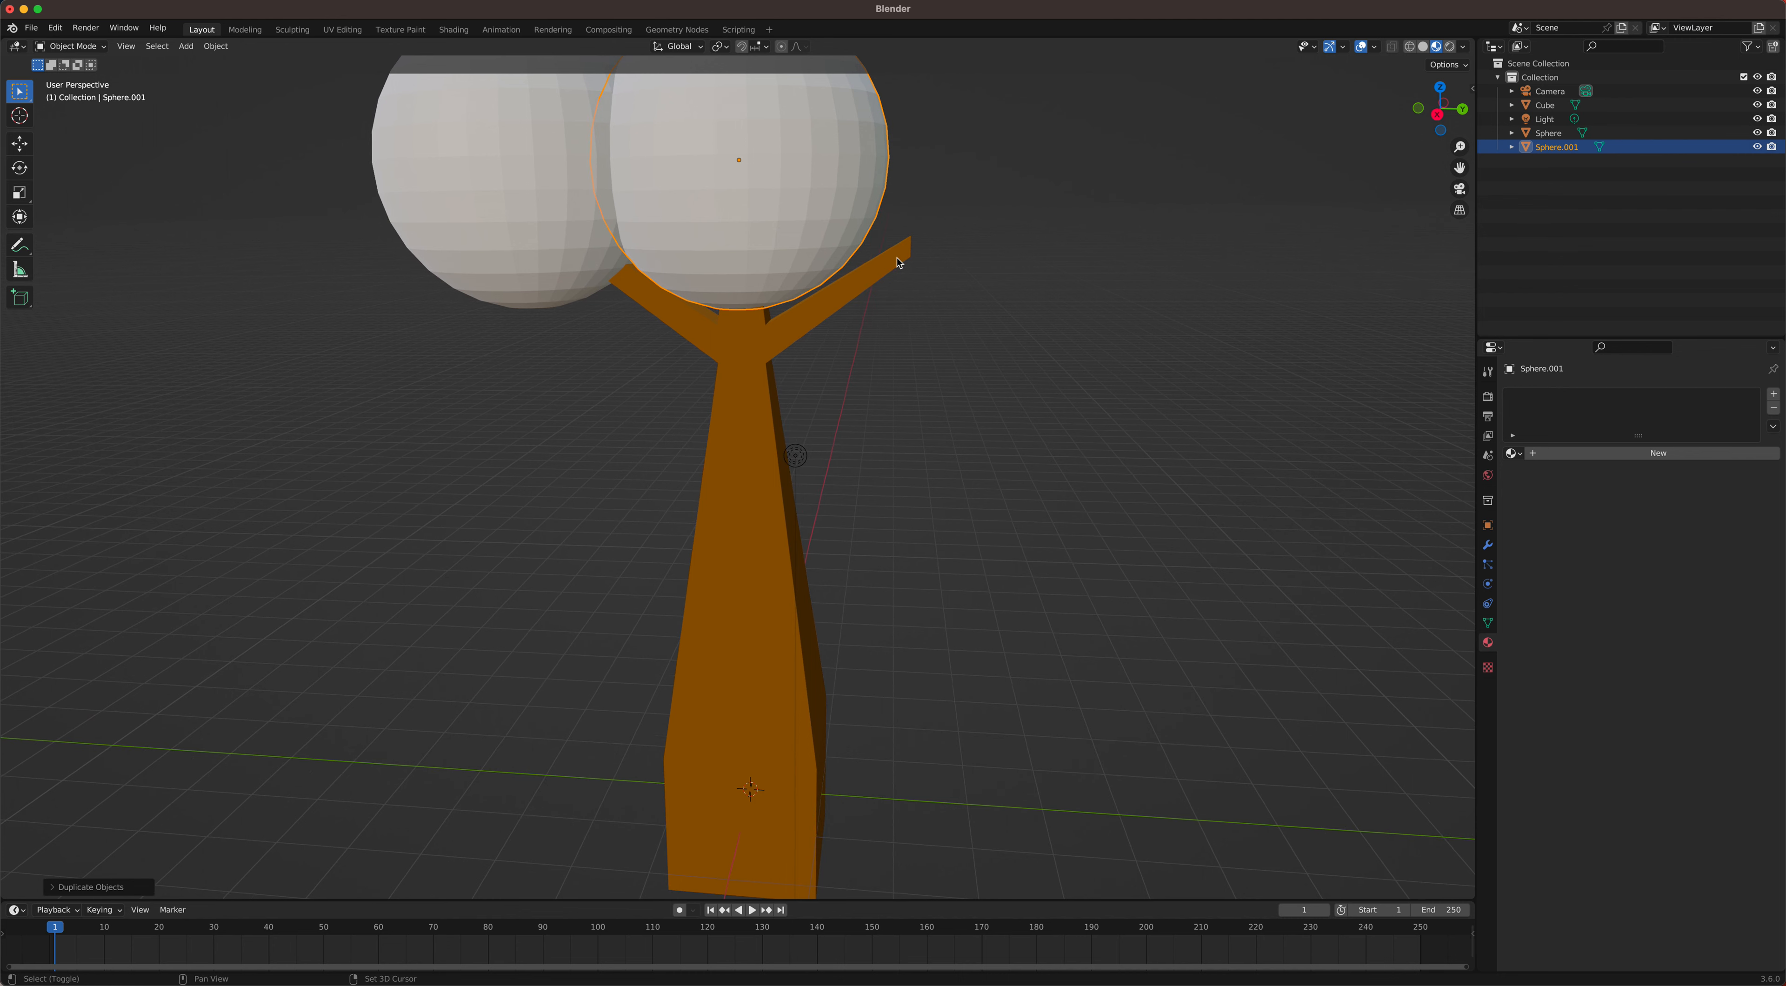
key("shift+d")
left_click(1126, 295)
scroll(1141, 300, "down", 4)
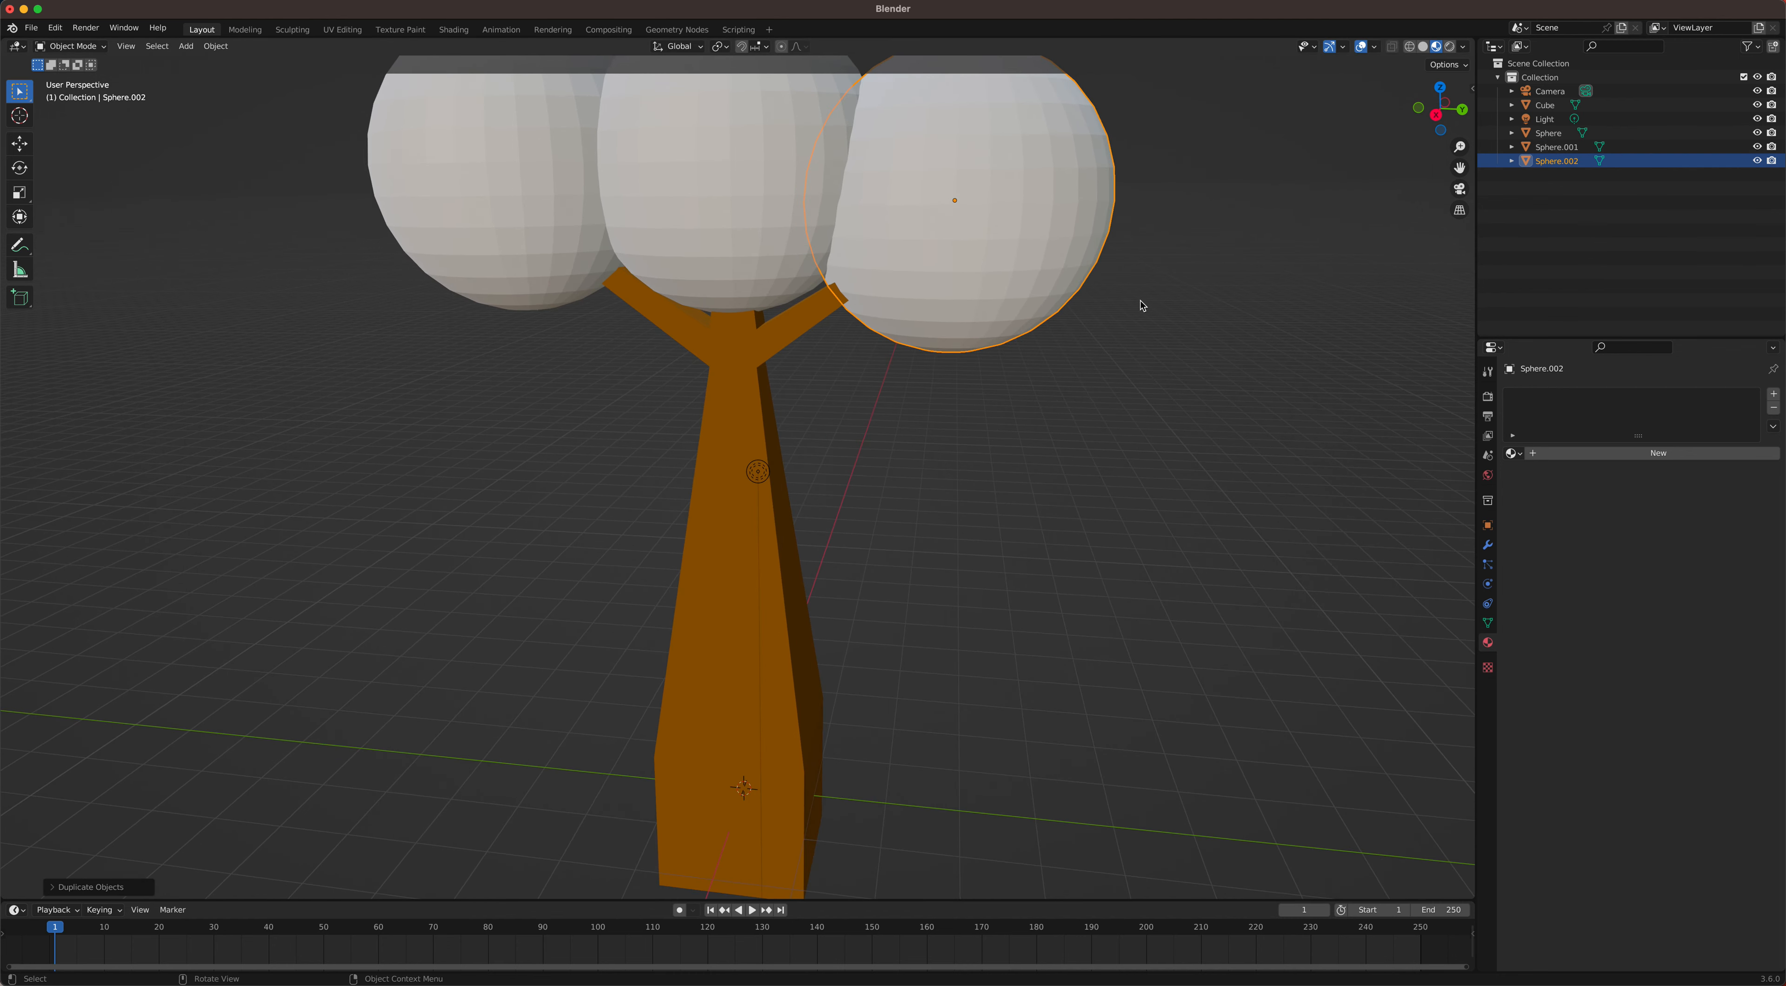
Step: Scale down the foliage spheres on the left and right branches and scale up the one over the trunk
left_click(889, 326)
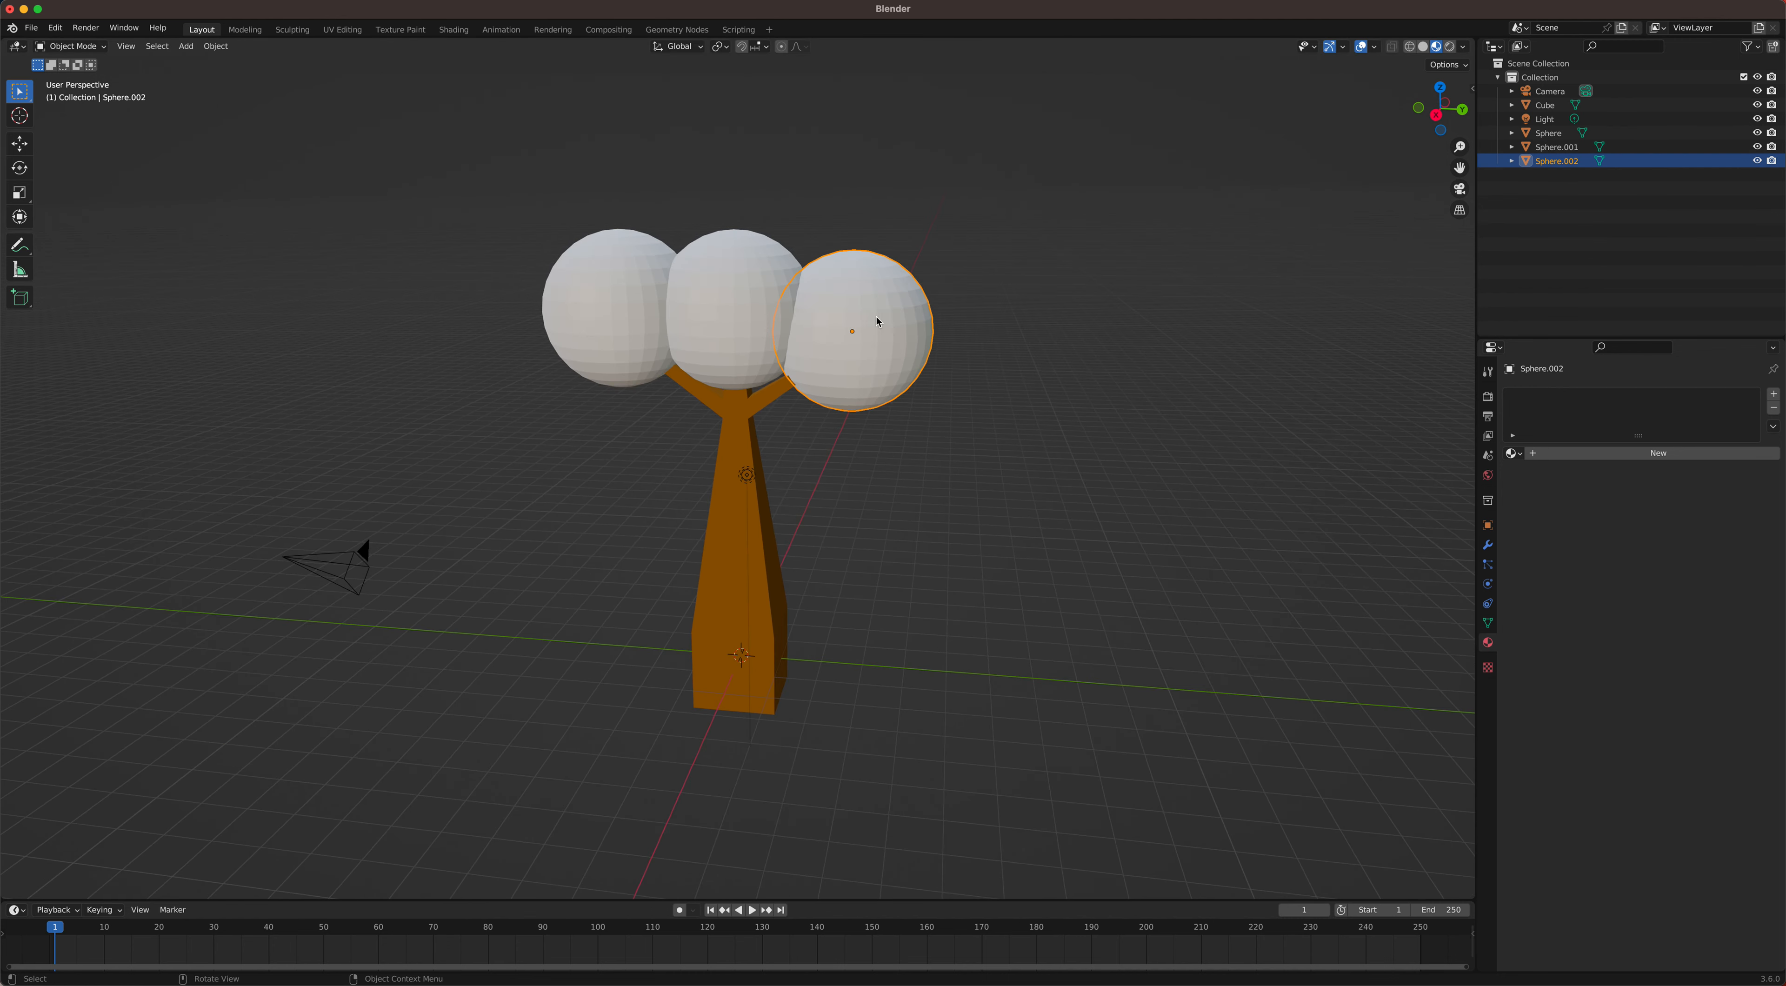
key("s")
left_click(999, 271)
left_click(717, 292)
left_click(629, 296)
key("s")
left_click(733, 275)
left_click(733, 276)
key("s")
left_click(754, 279)
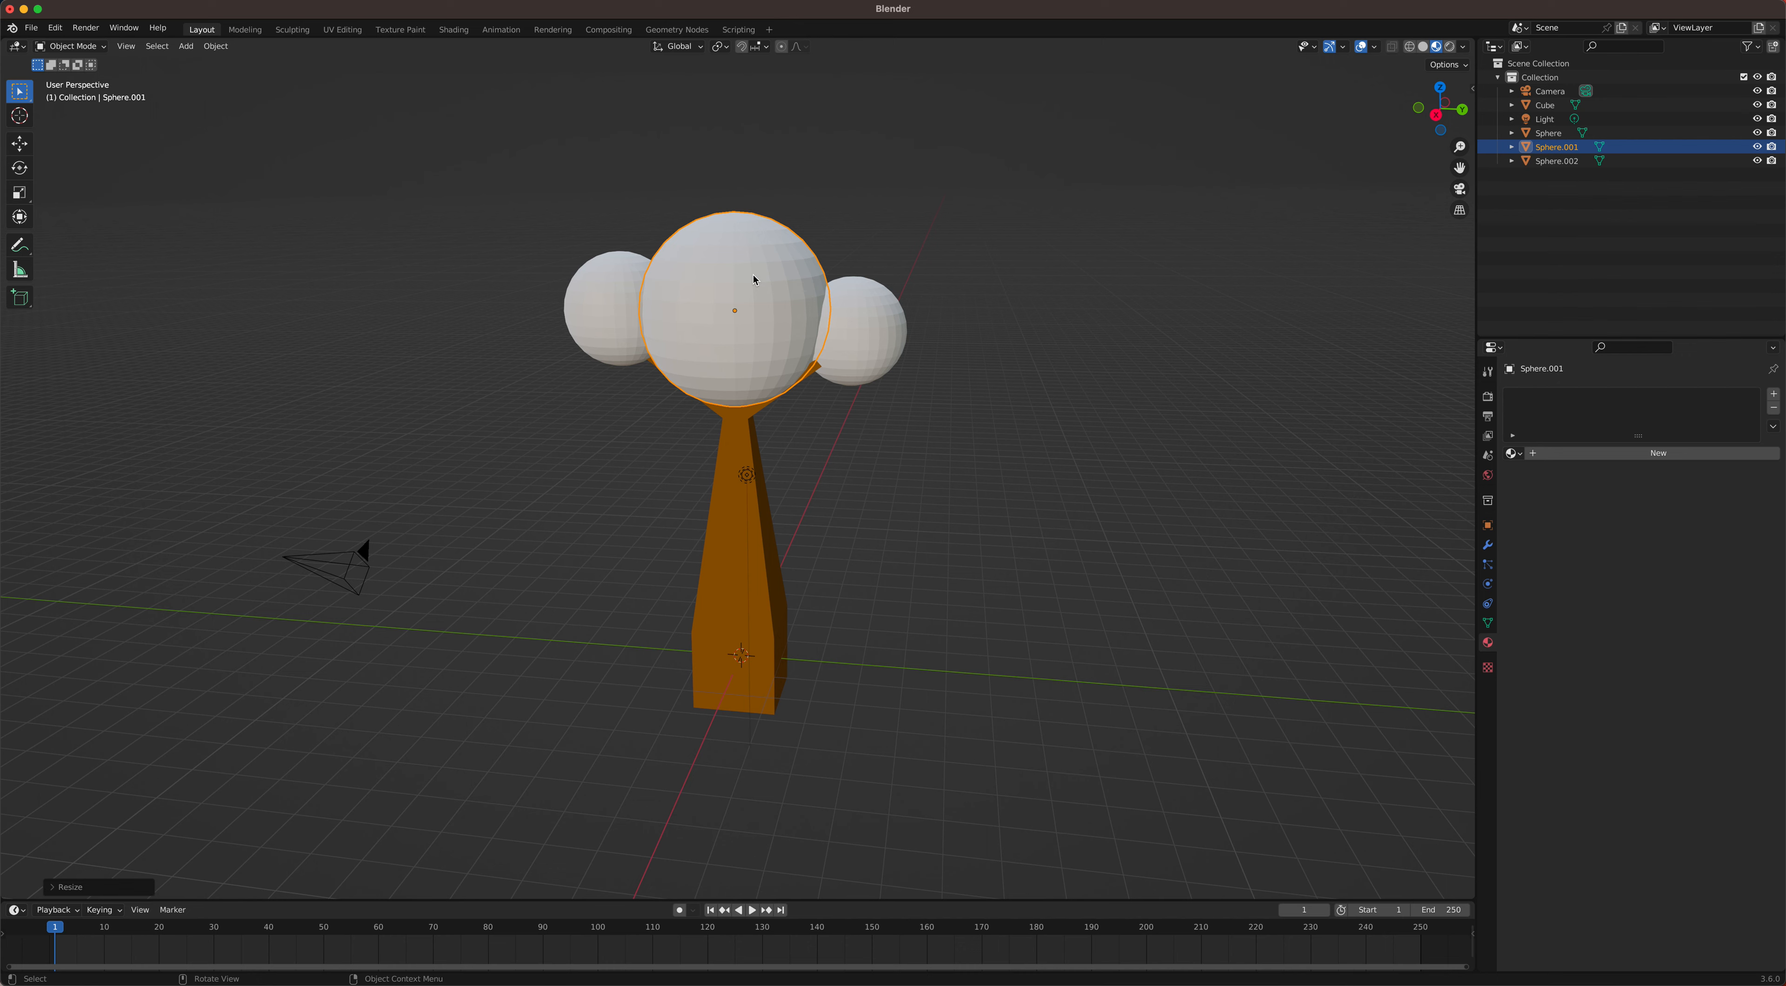
Step: Raise the large middle foliage sphere slightly along the Z axis so it sits higher on the trunk
key("g")
key("z")
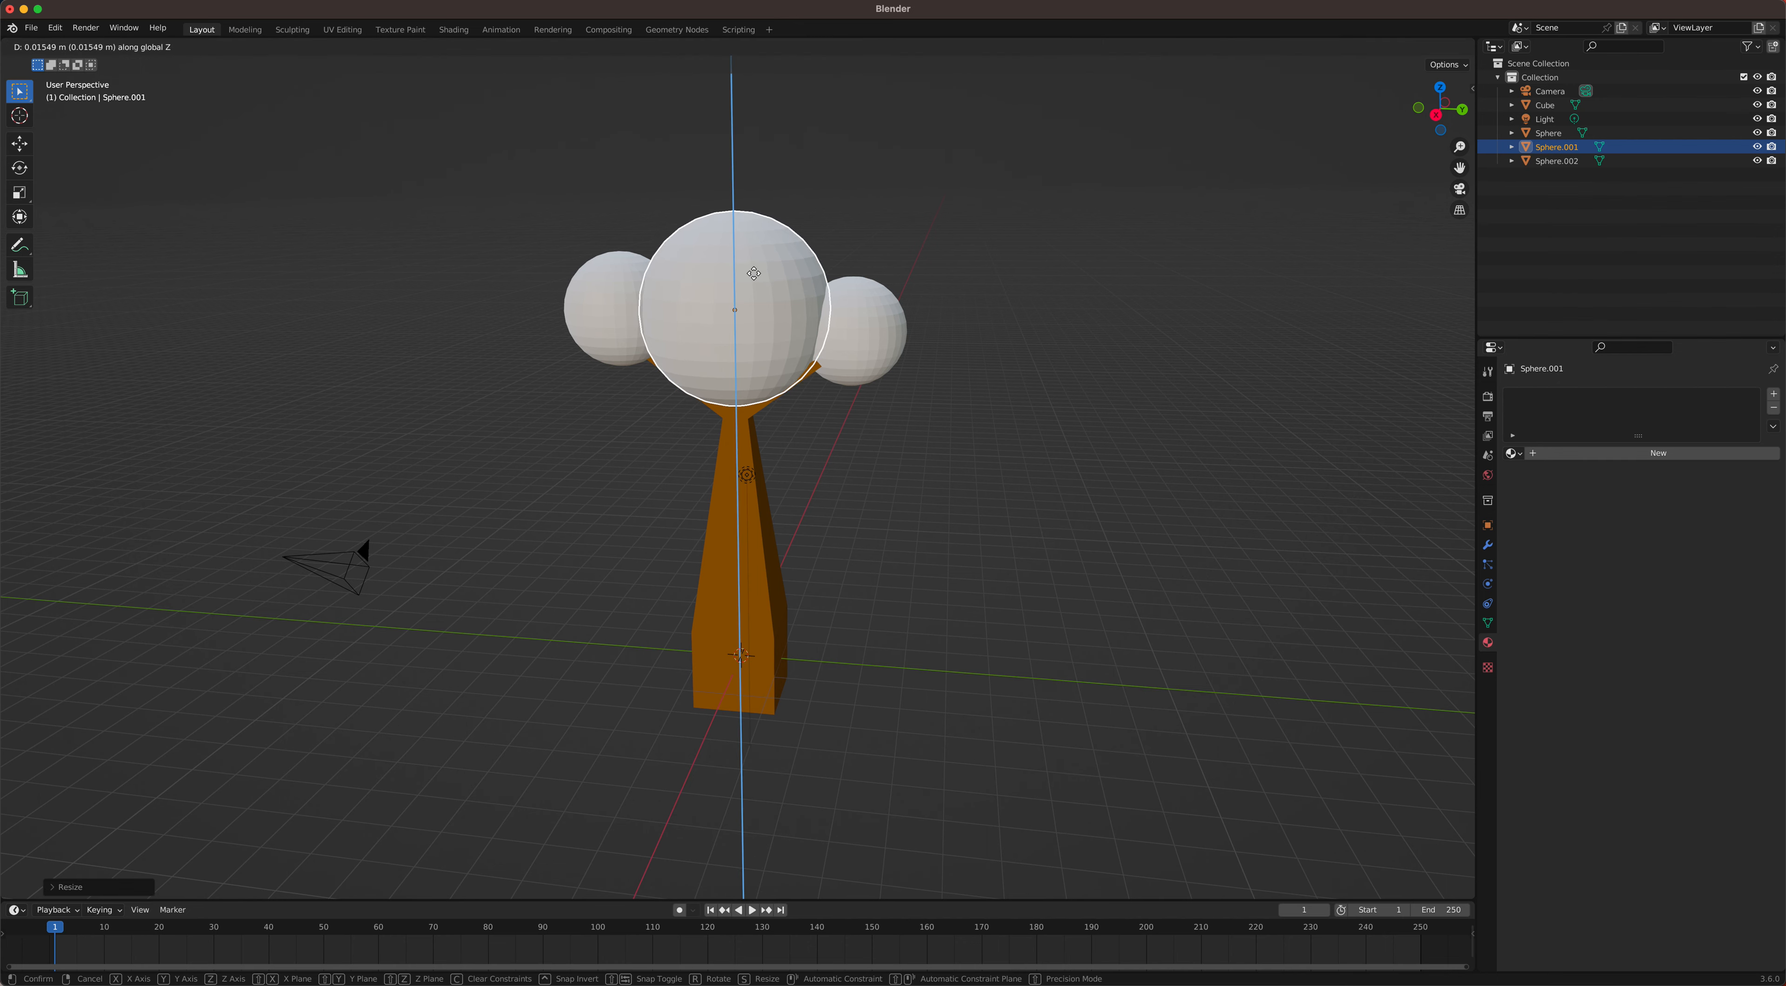
left_click(761, 238)
middle_click_drag(993, 327, 988, 323)
Step: Enlarge the left foliage sphere so it is bigger than the right one but smaller than the middle one
left_click(599, 297)
middle_click_drag(895, 291, 909, 287)
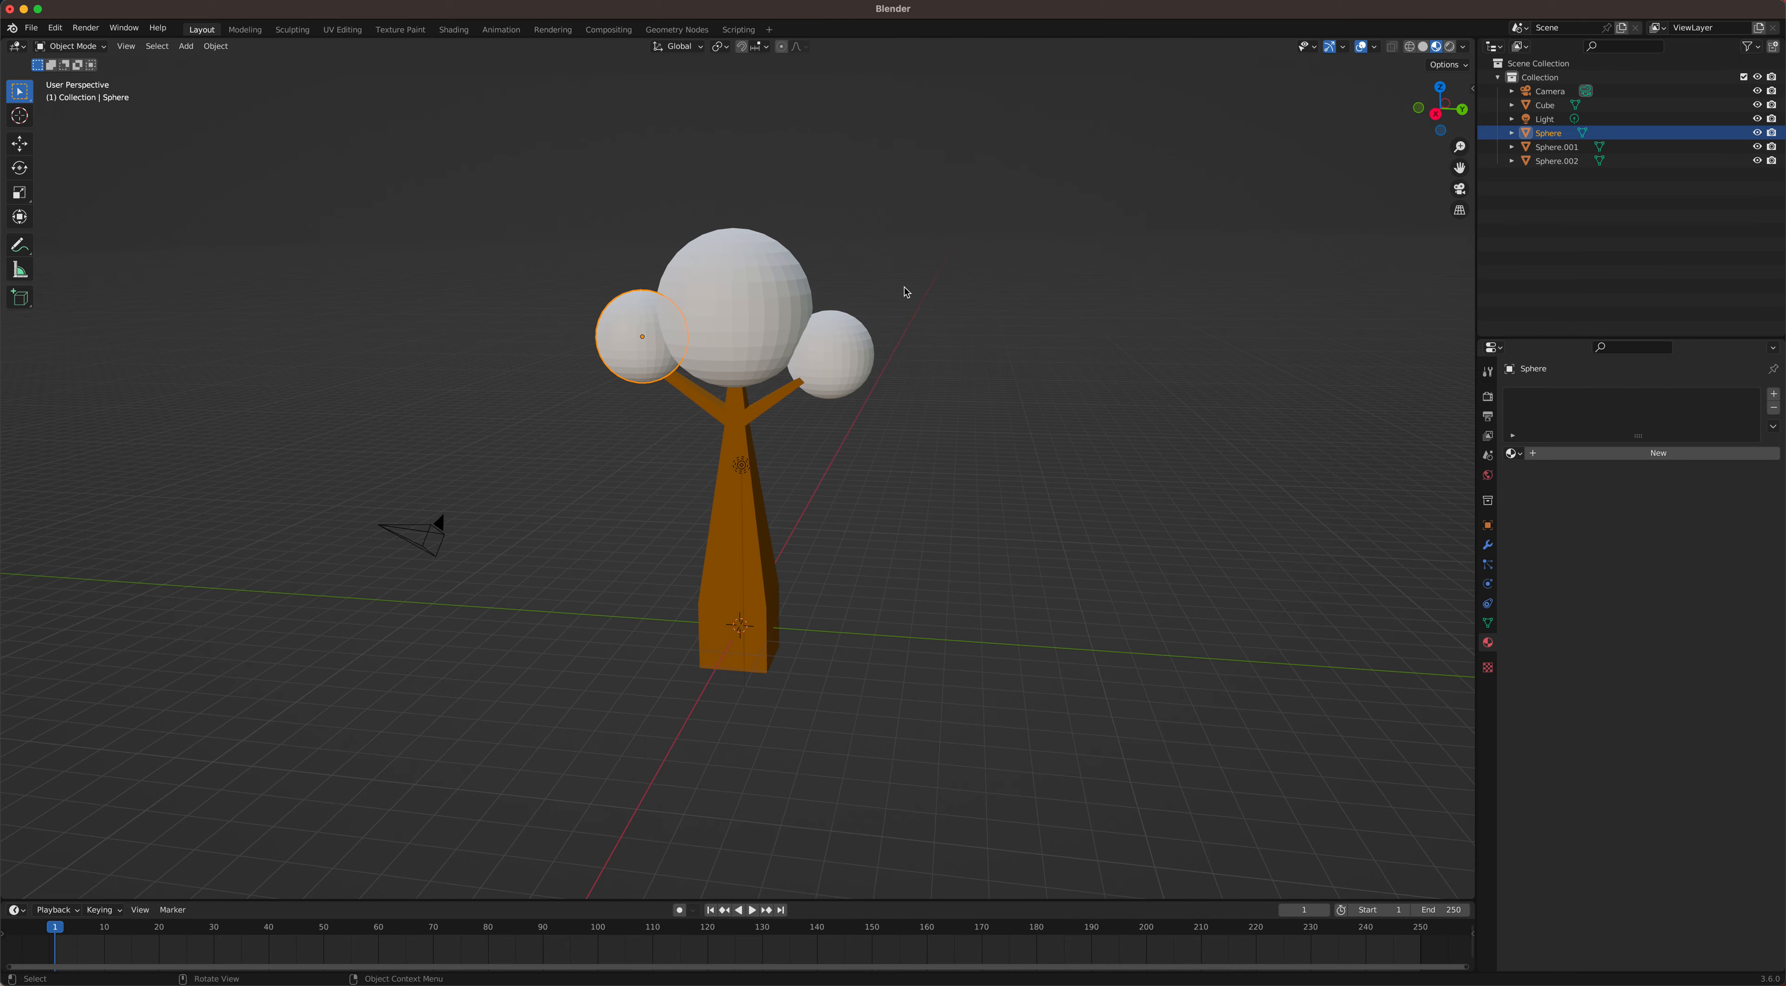
key("s")
left_click(948, 343)
middle_click_drag(948, 344, 799, 325)
scroll(648, 303, "up", 2)
Step: Add a Decimate modifier to the left foliage sphere and set its collapse ratio to 0.1
left_click(625, 271)
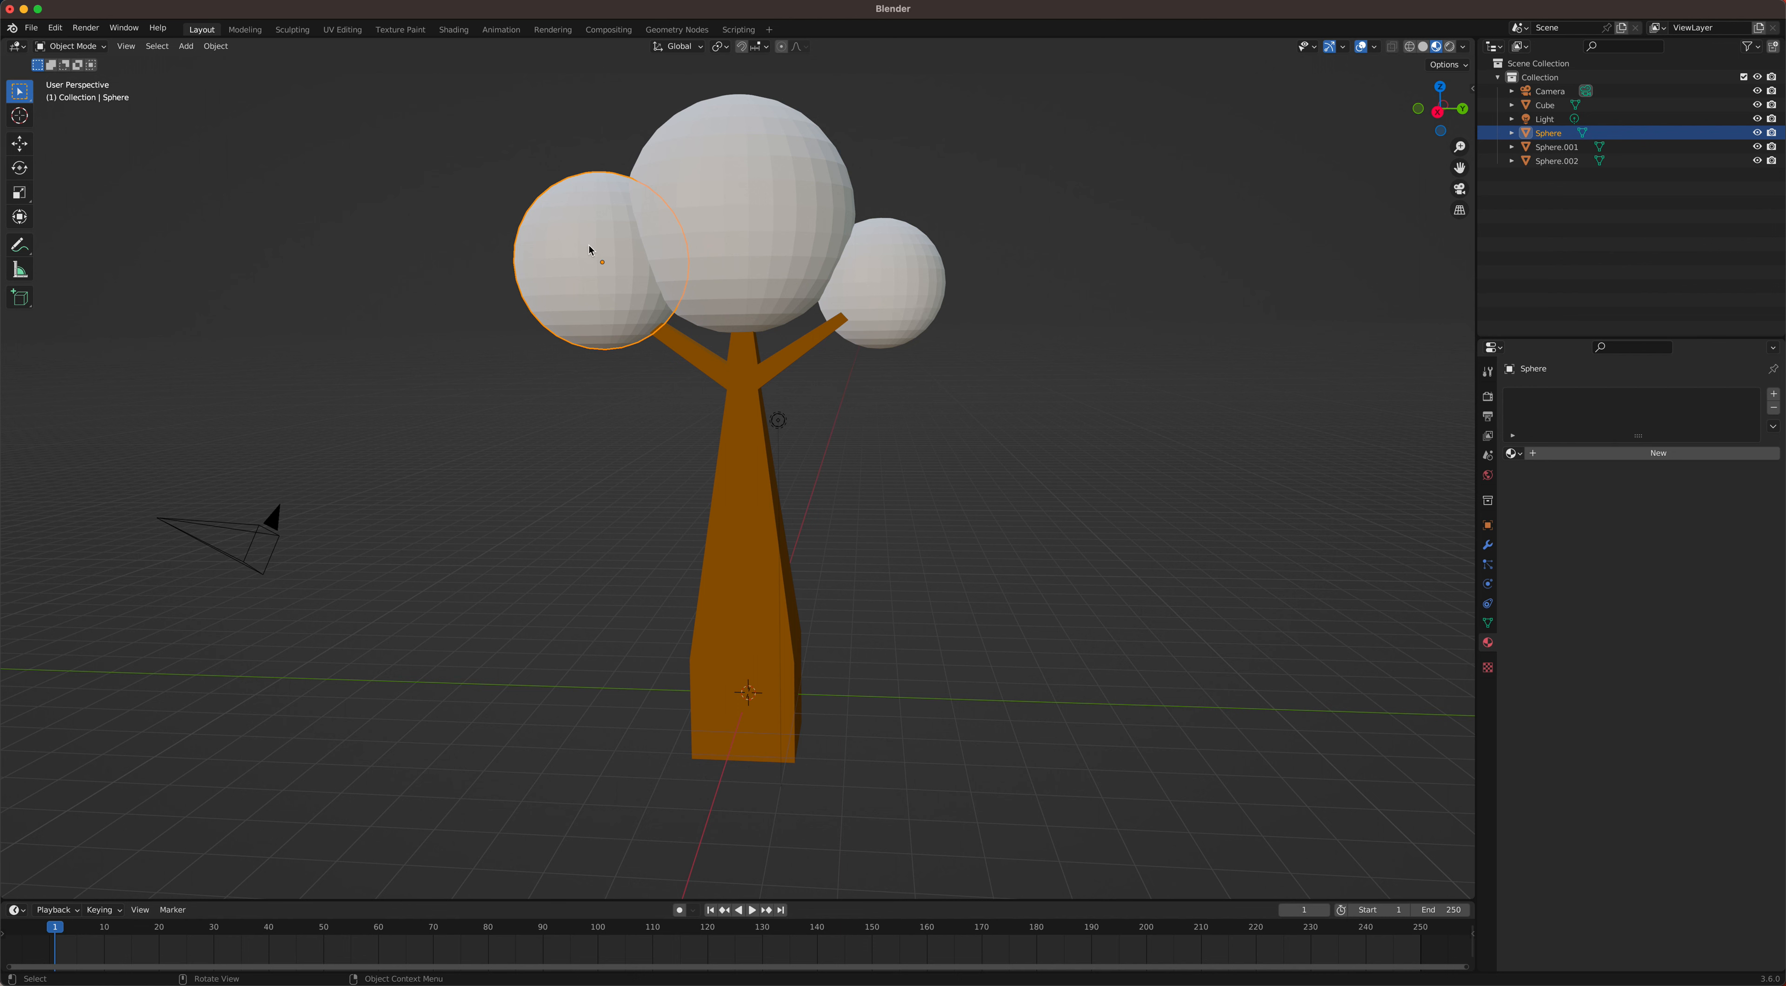
left_click(1488, 546)
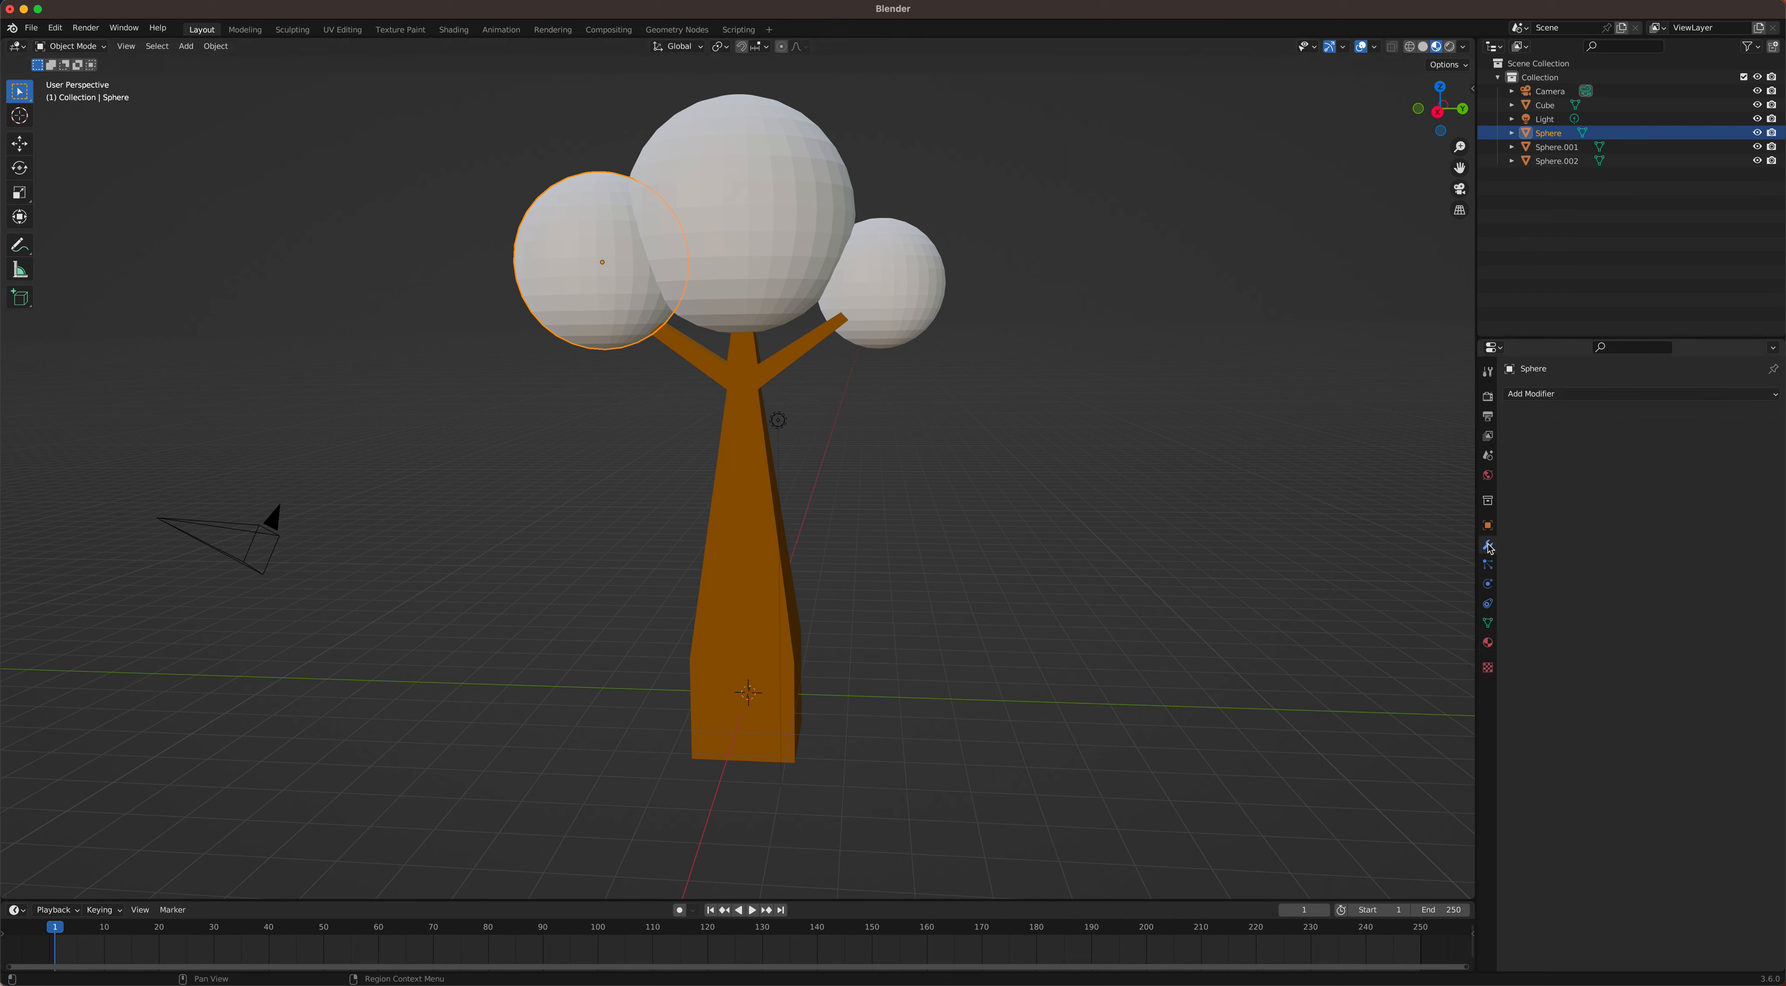
left_click(1545, 396)
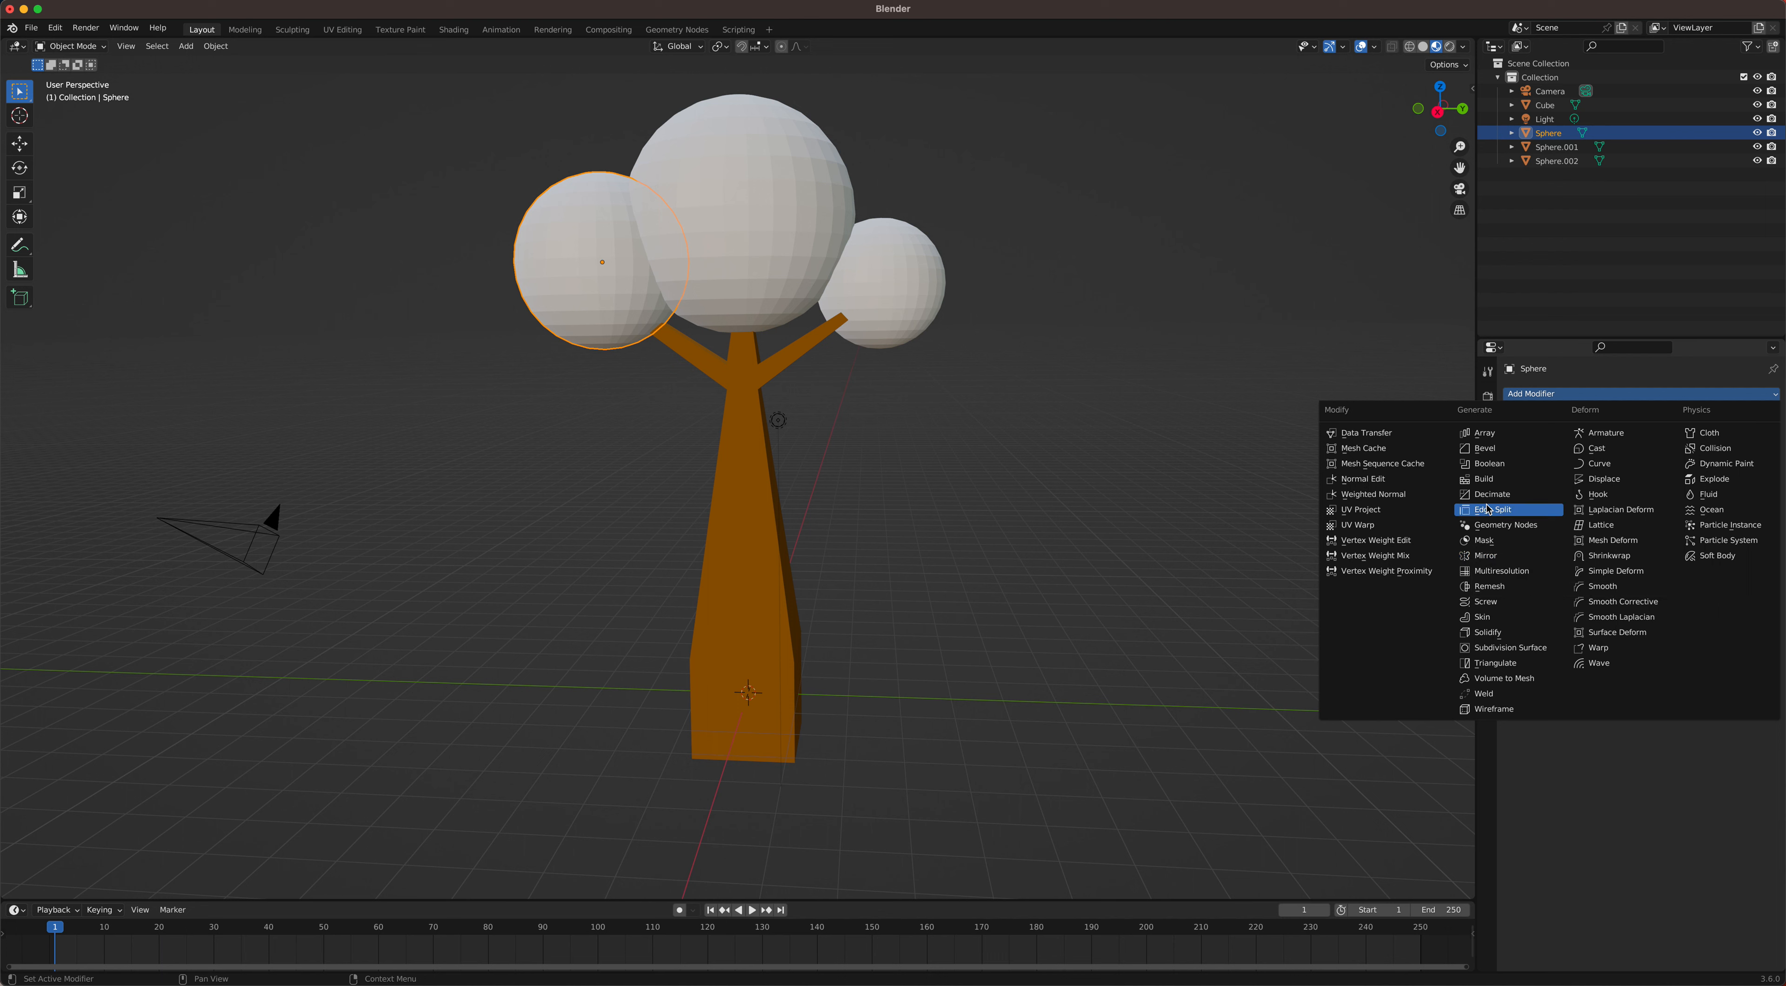
left_click(1498, 495)
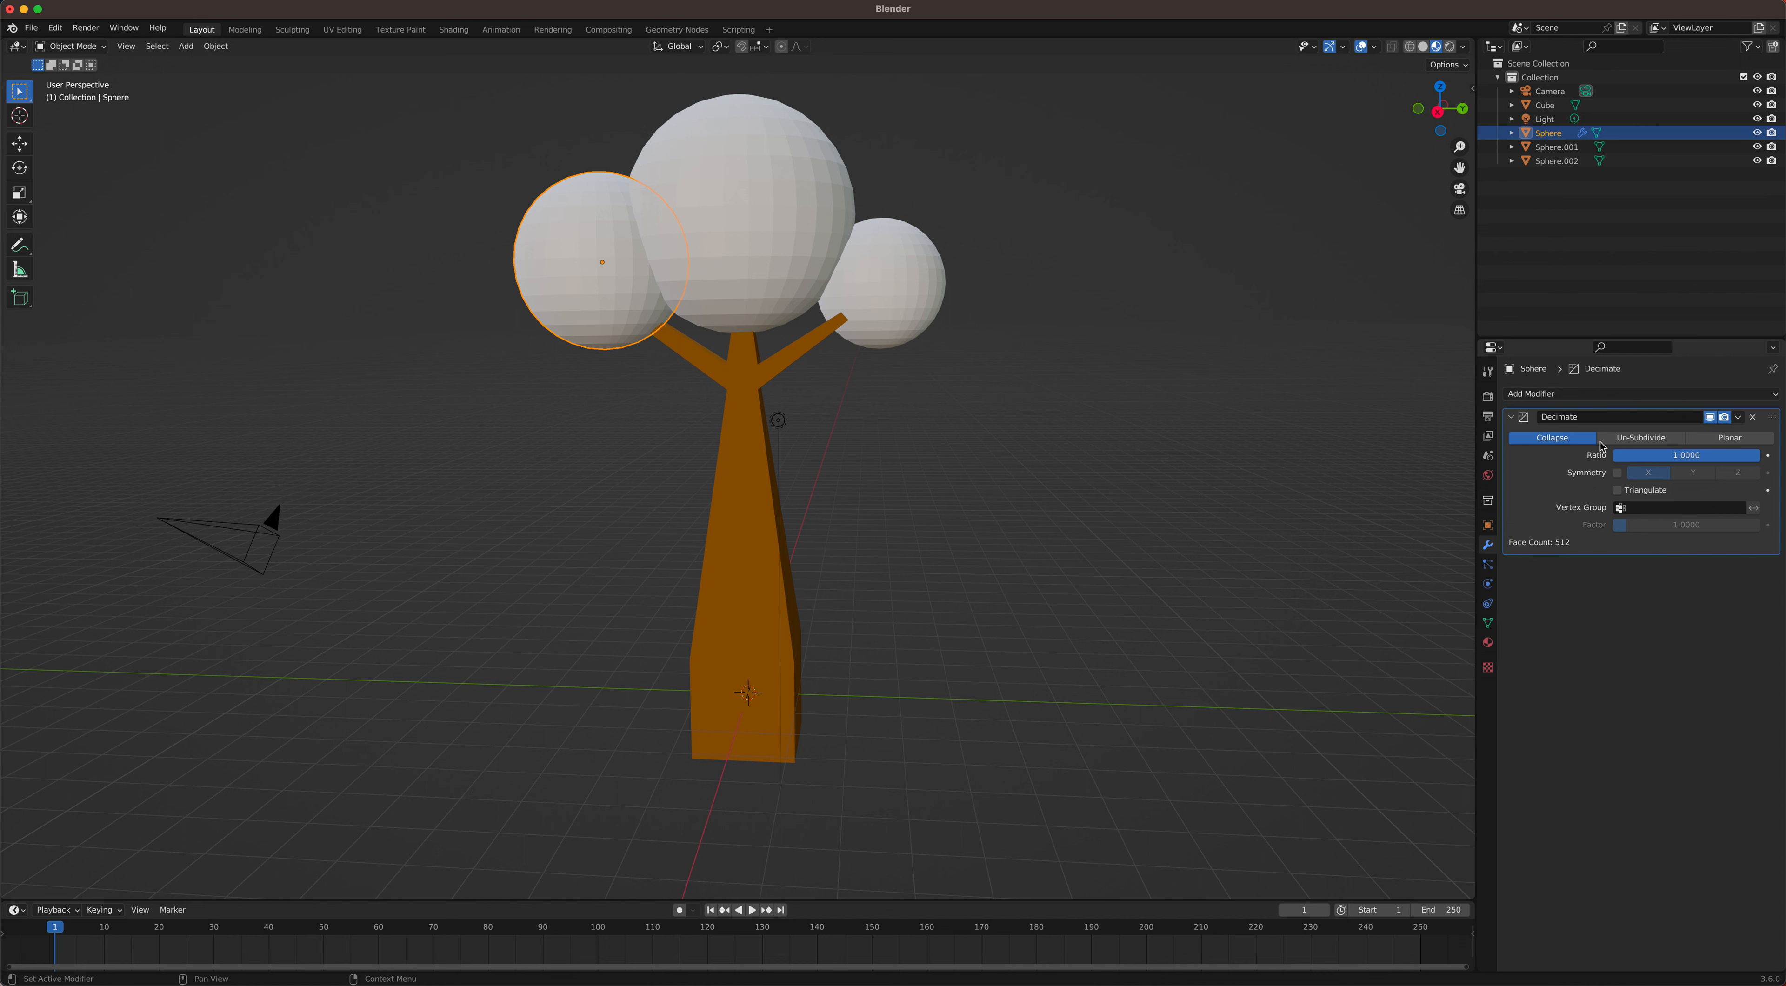
left_click(1676, 457)
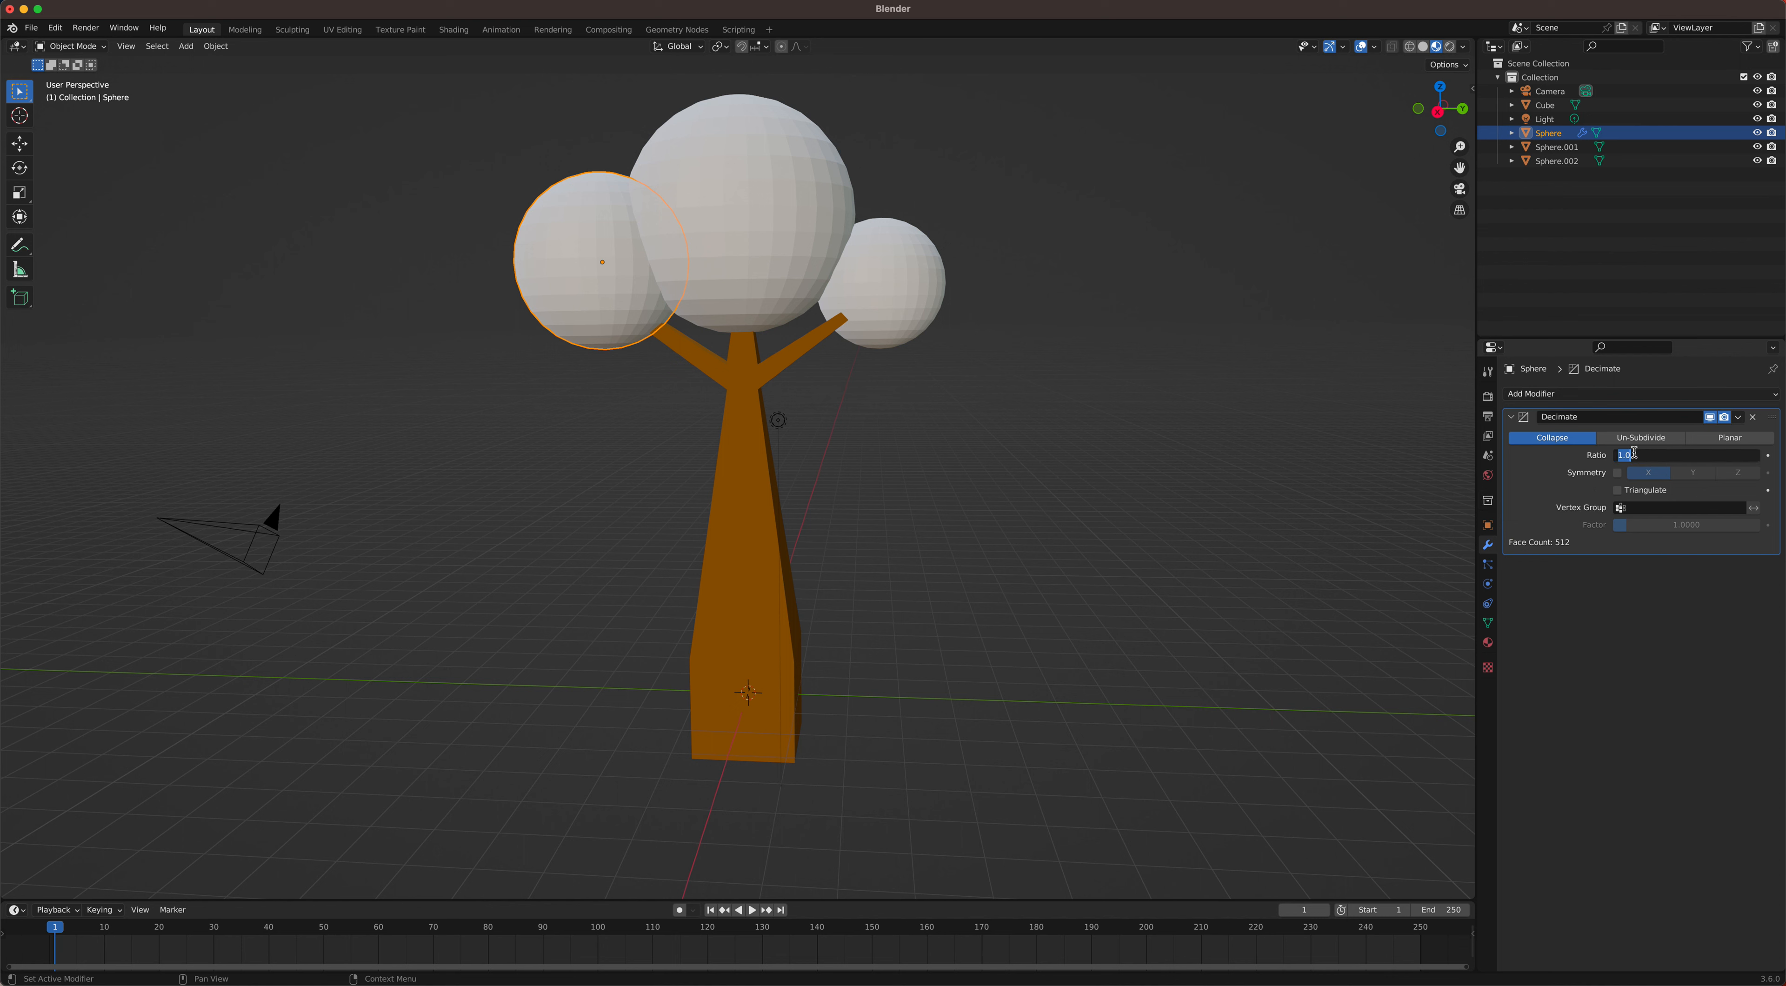
type(".1")
key("Return")
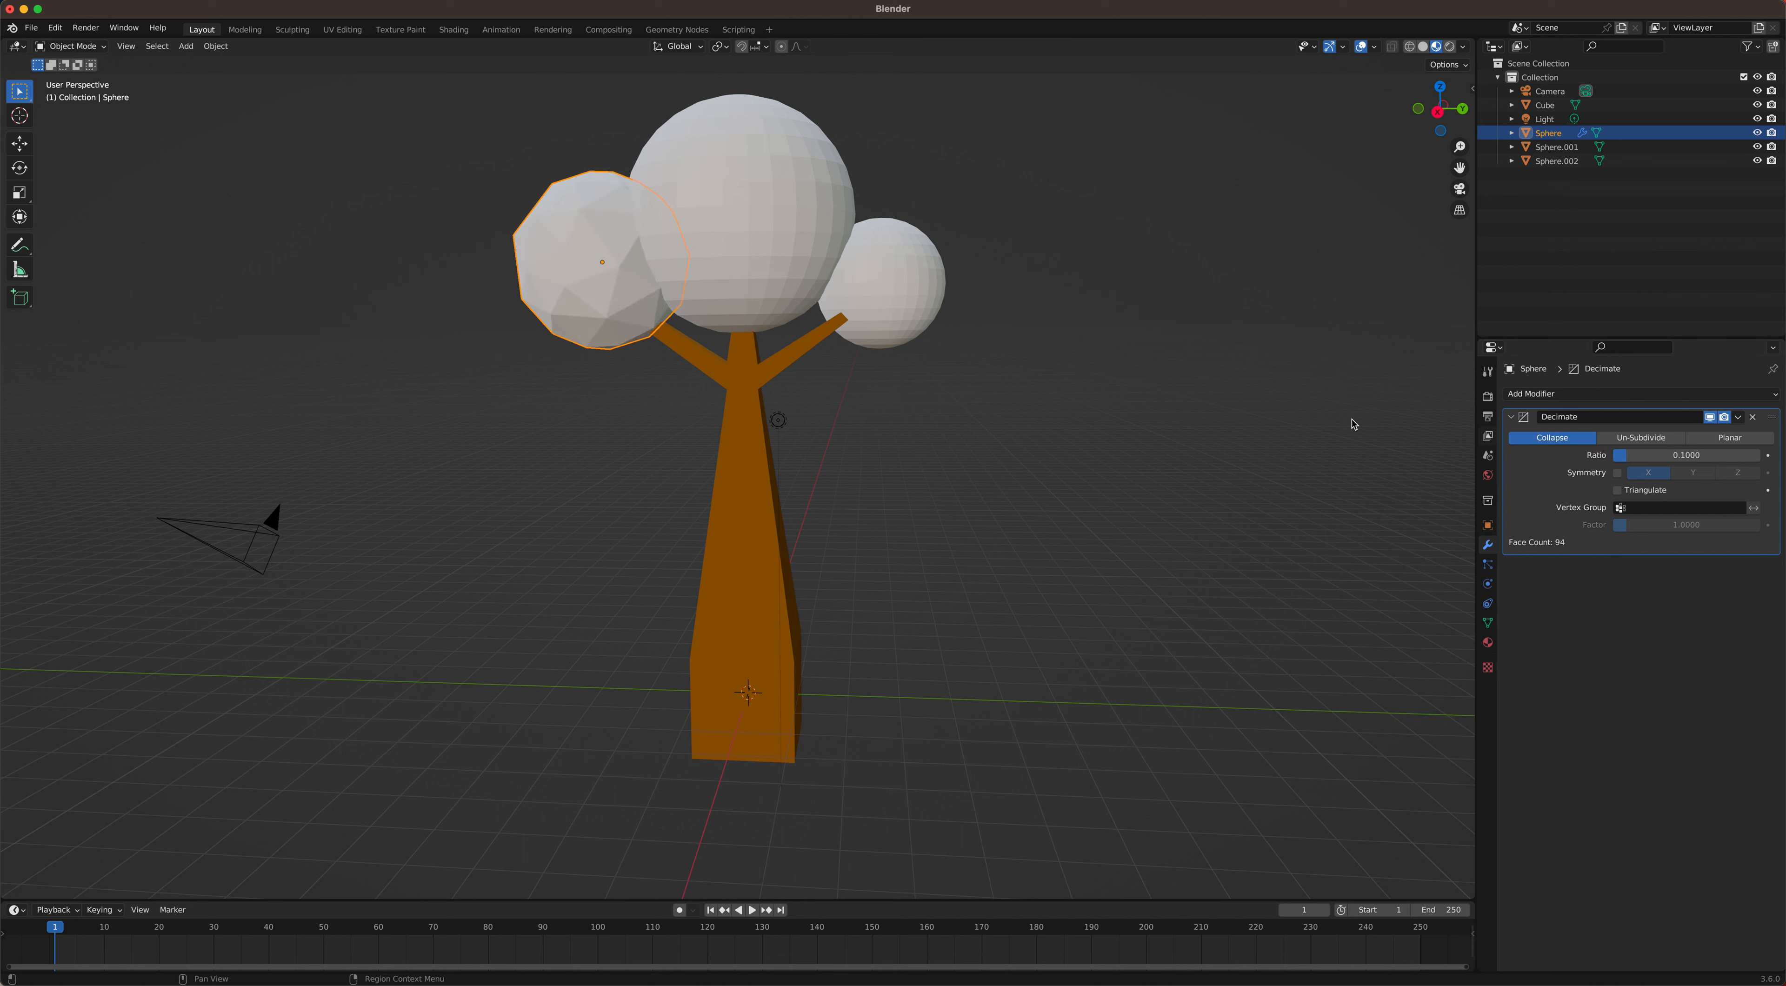
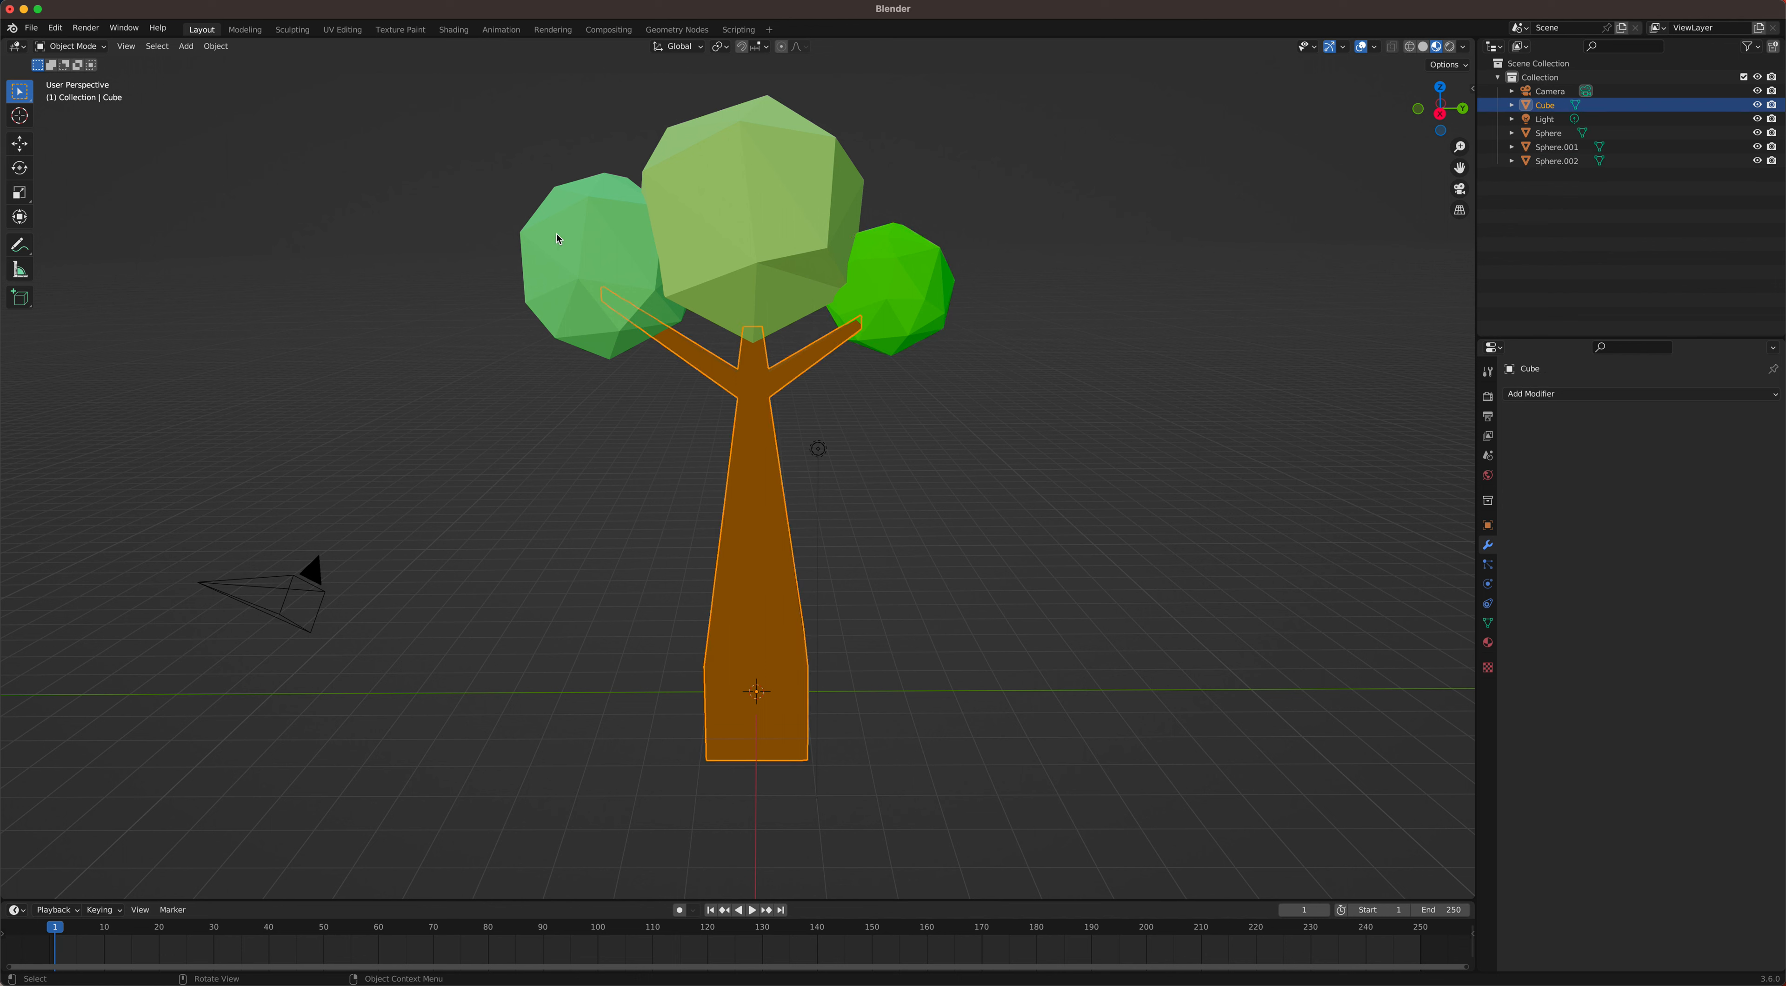
Step: Select the three foliage spheres plus the trunk as the active object, and join them into one tree object
left_click(558, 236)
left_click(738, 204)
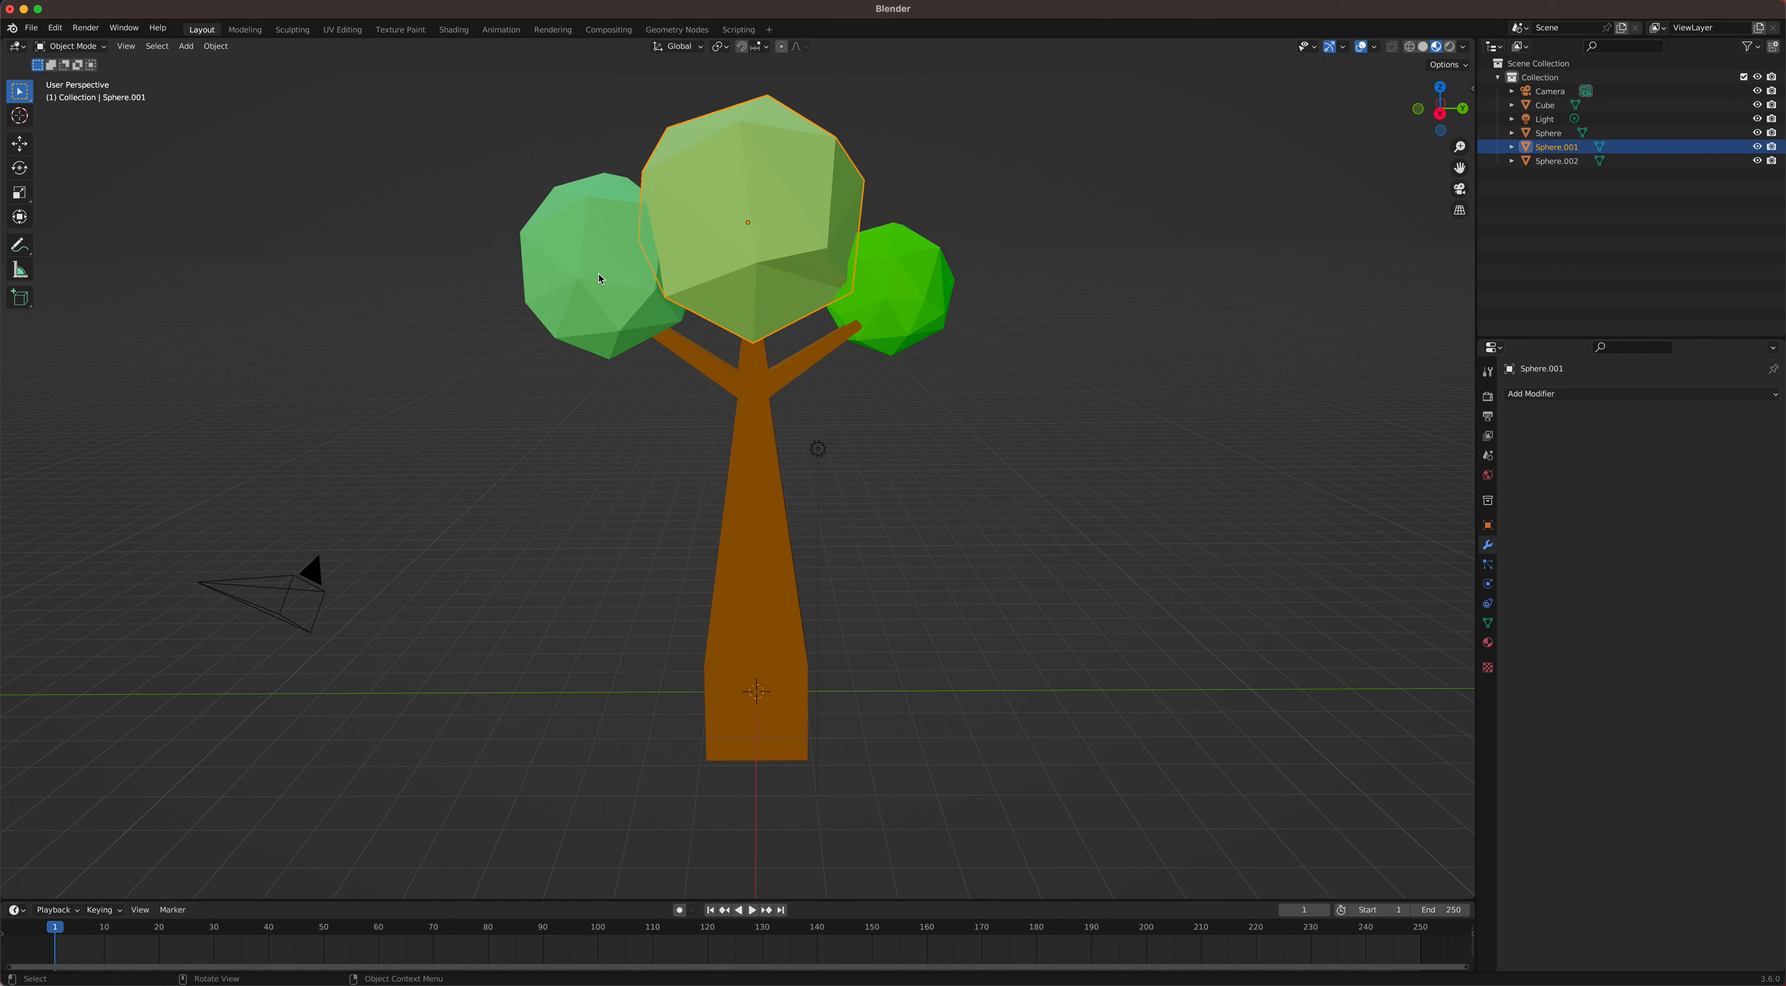
left_click(614, 262)
left_click(687, 156, "shift")
left_click(879, 273, "shift")
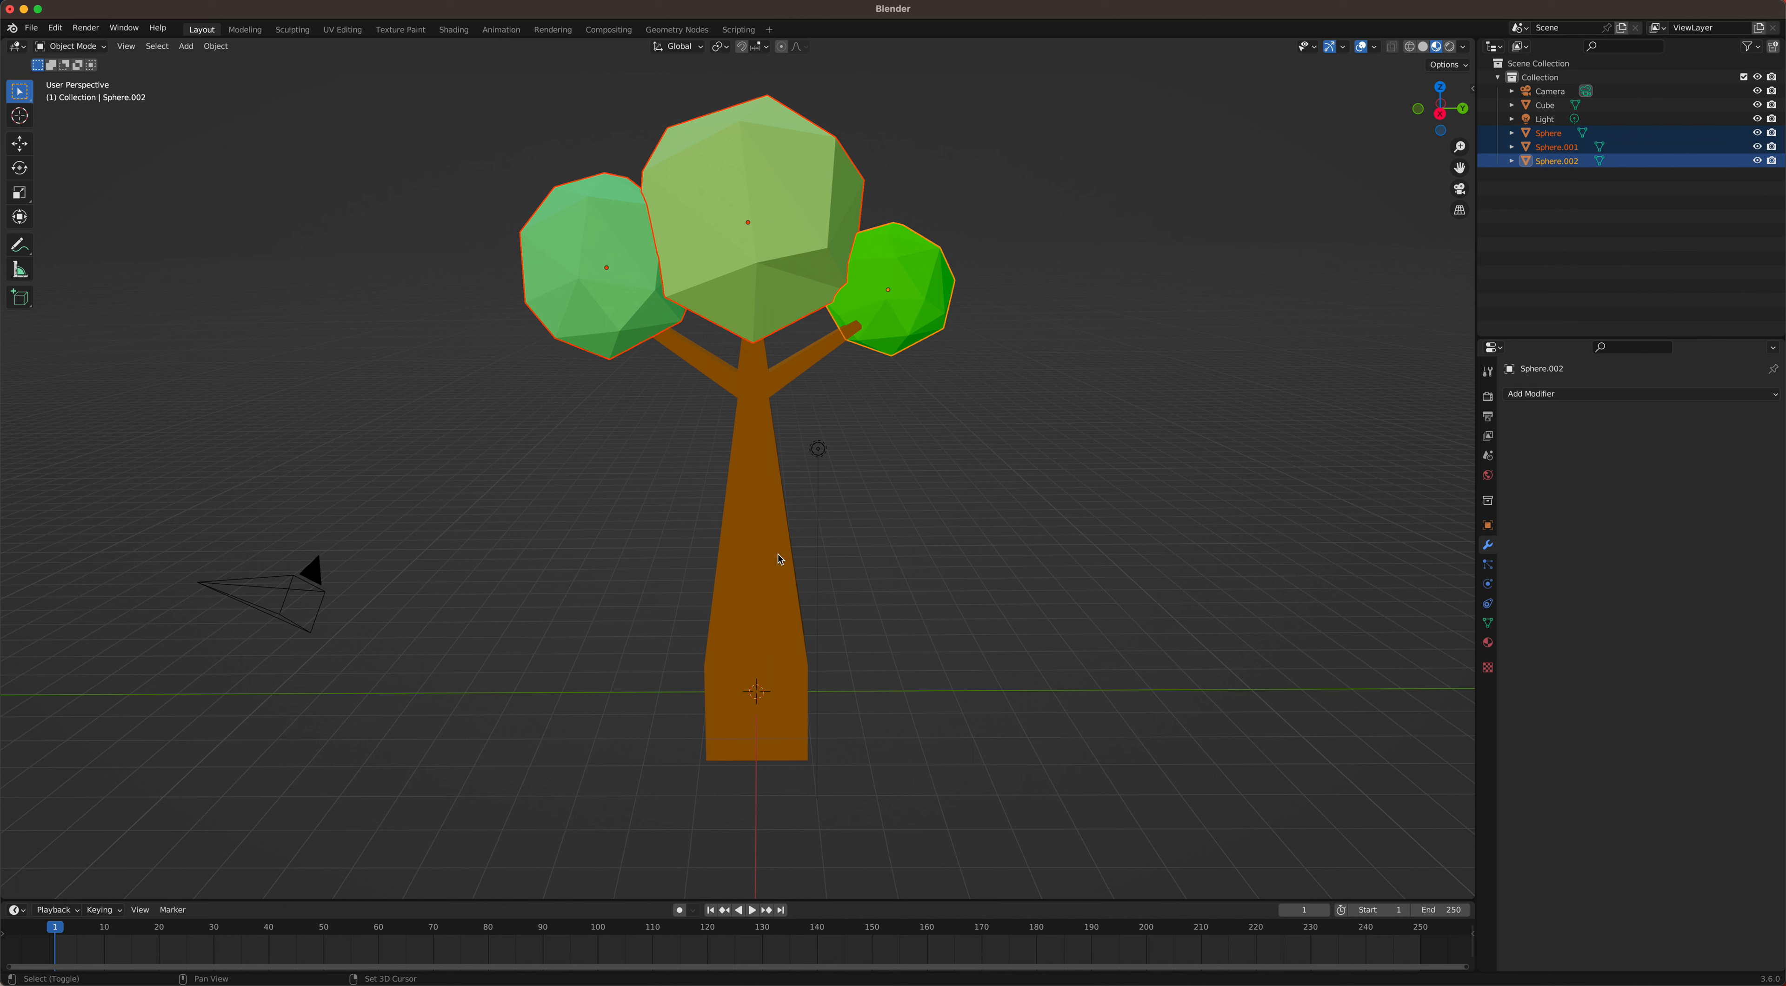
left_click(756, 513, "shift")
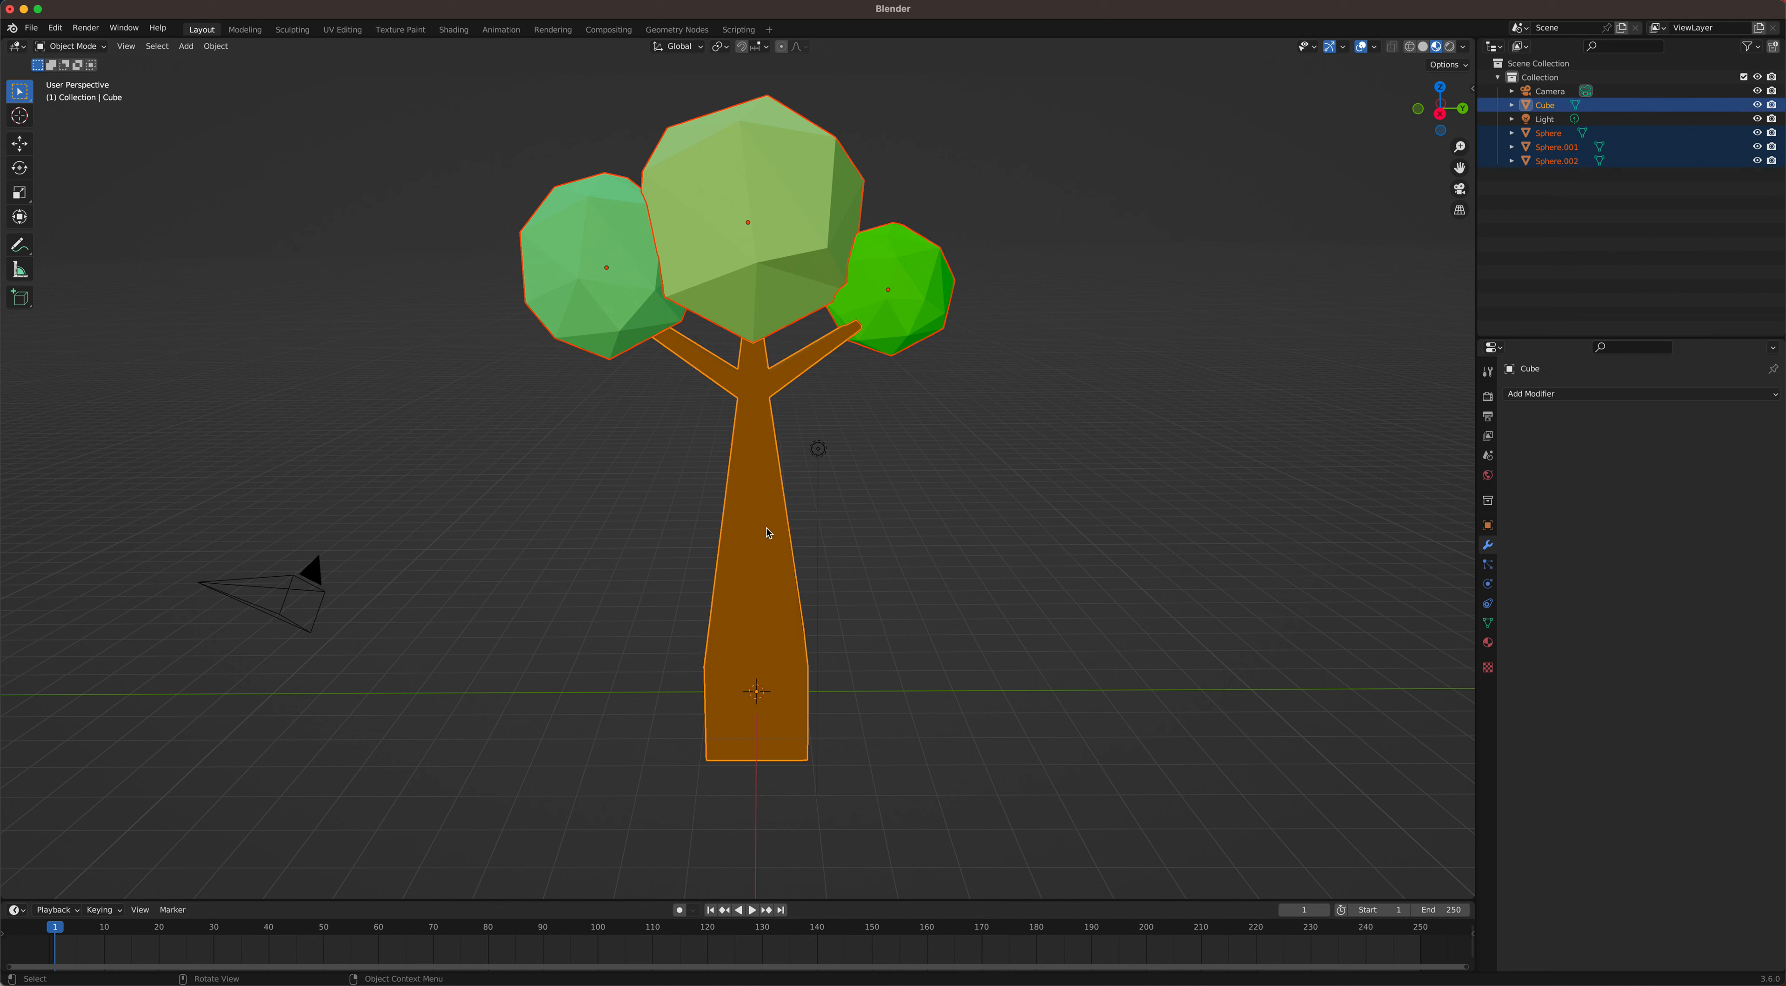
right_click(784, 304)
left_click(746, 303)
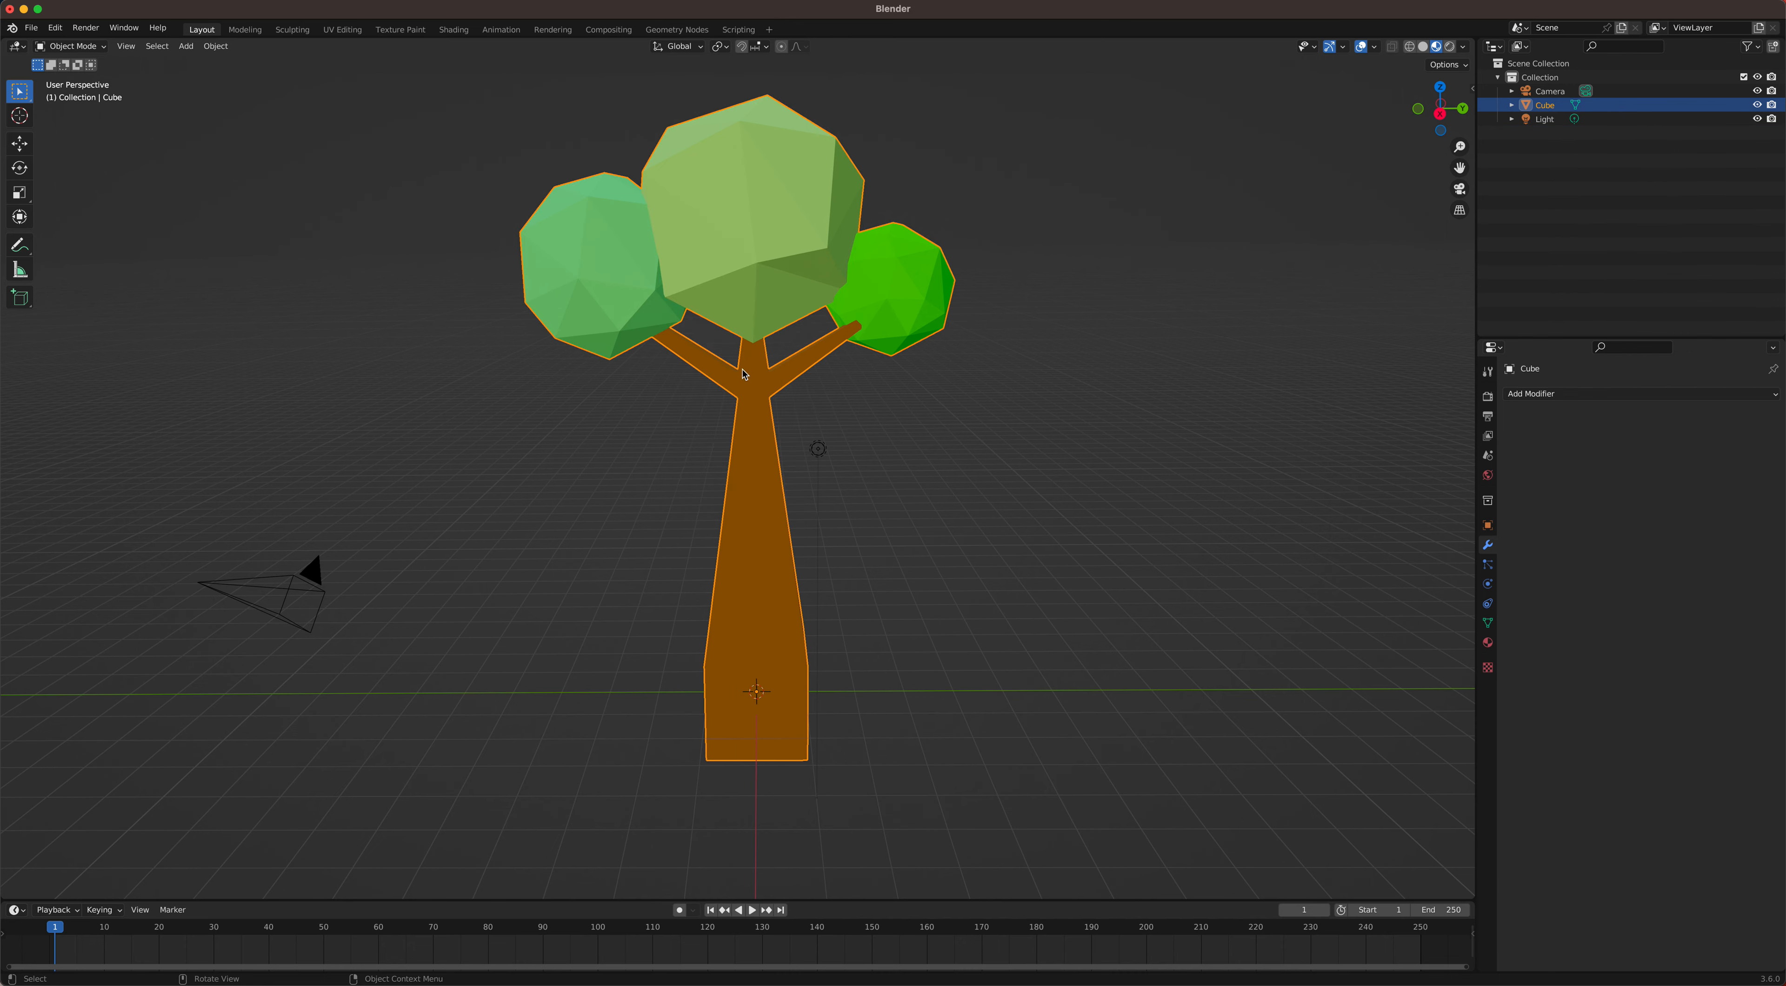
Step: Copy the joined tree and open the recent file PLANET.blend without saving the current file
middle_click_drag(759, 415, 758, 399)
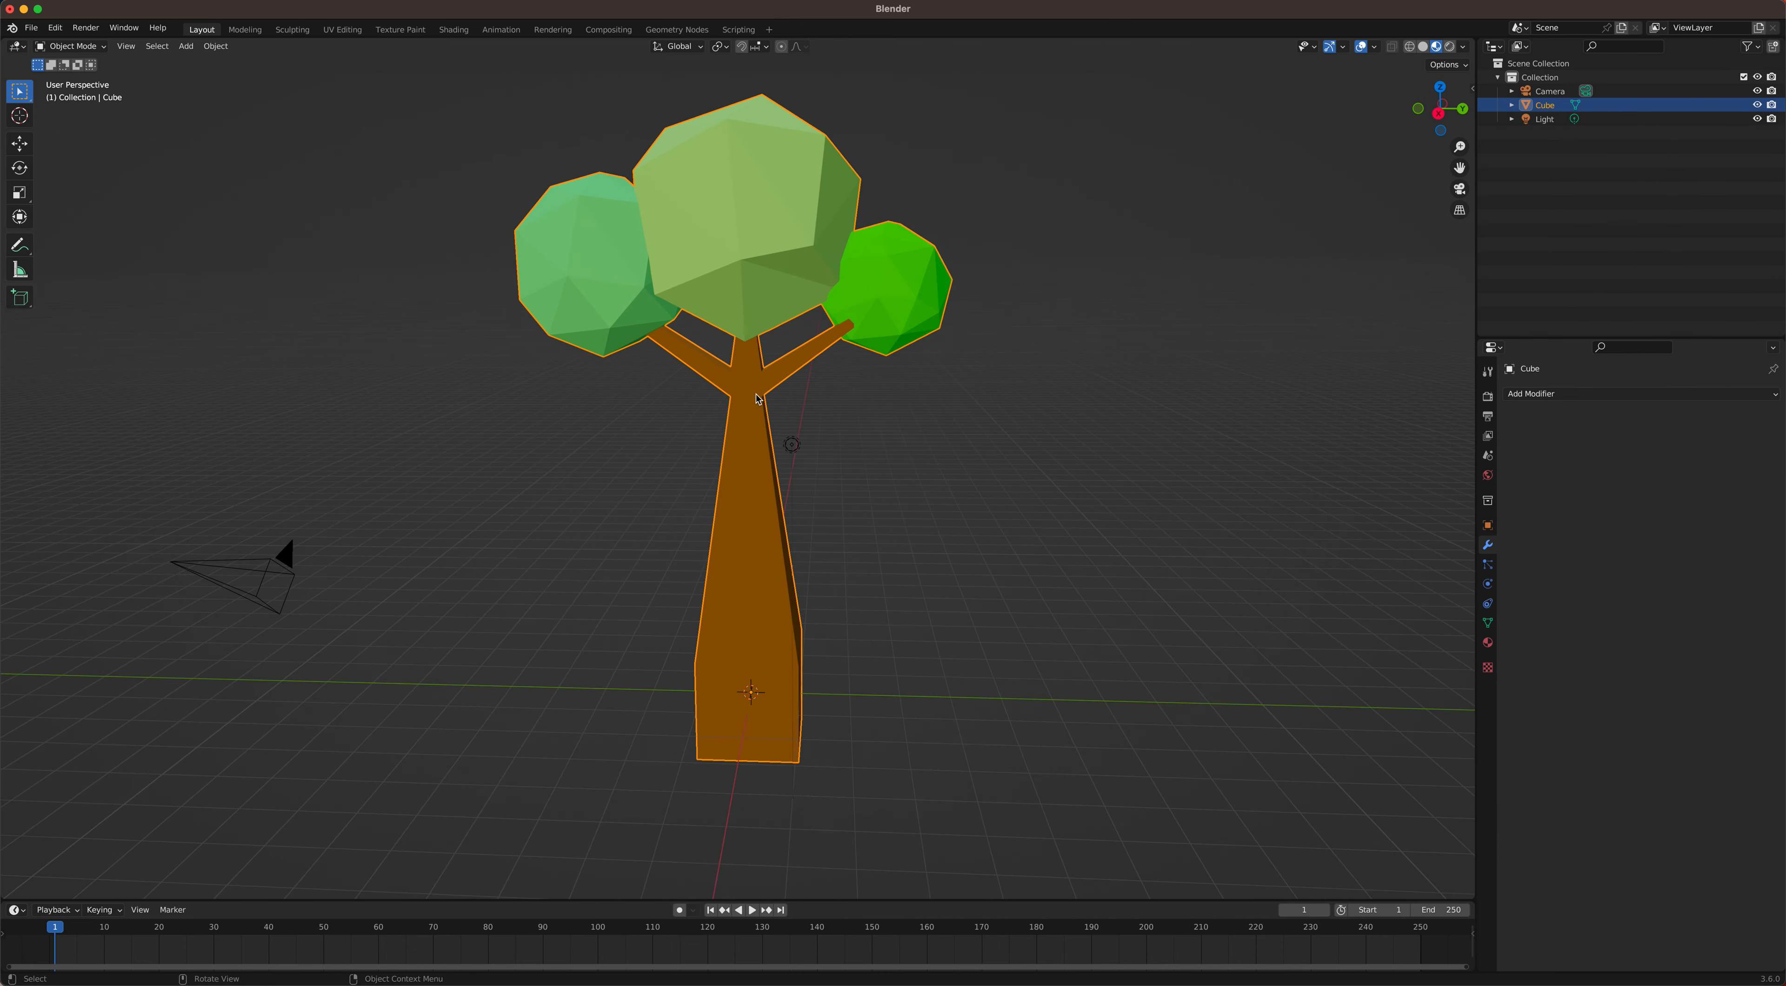
key("super+c")
left_click(30, 27)
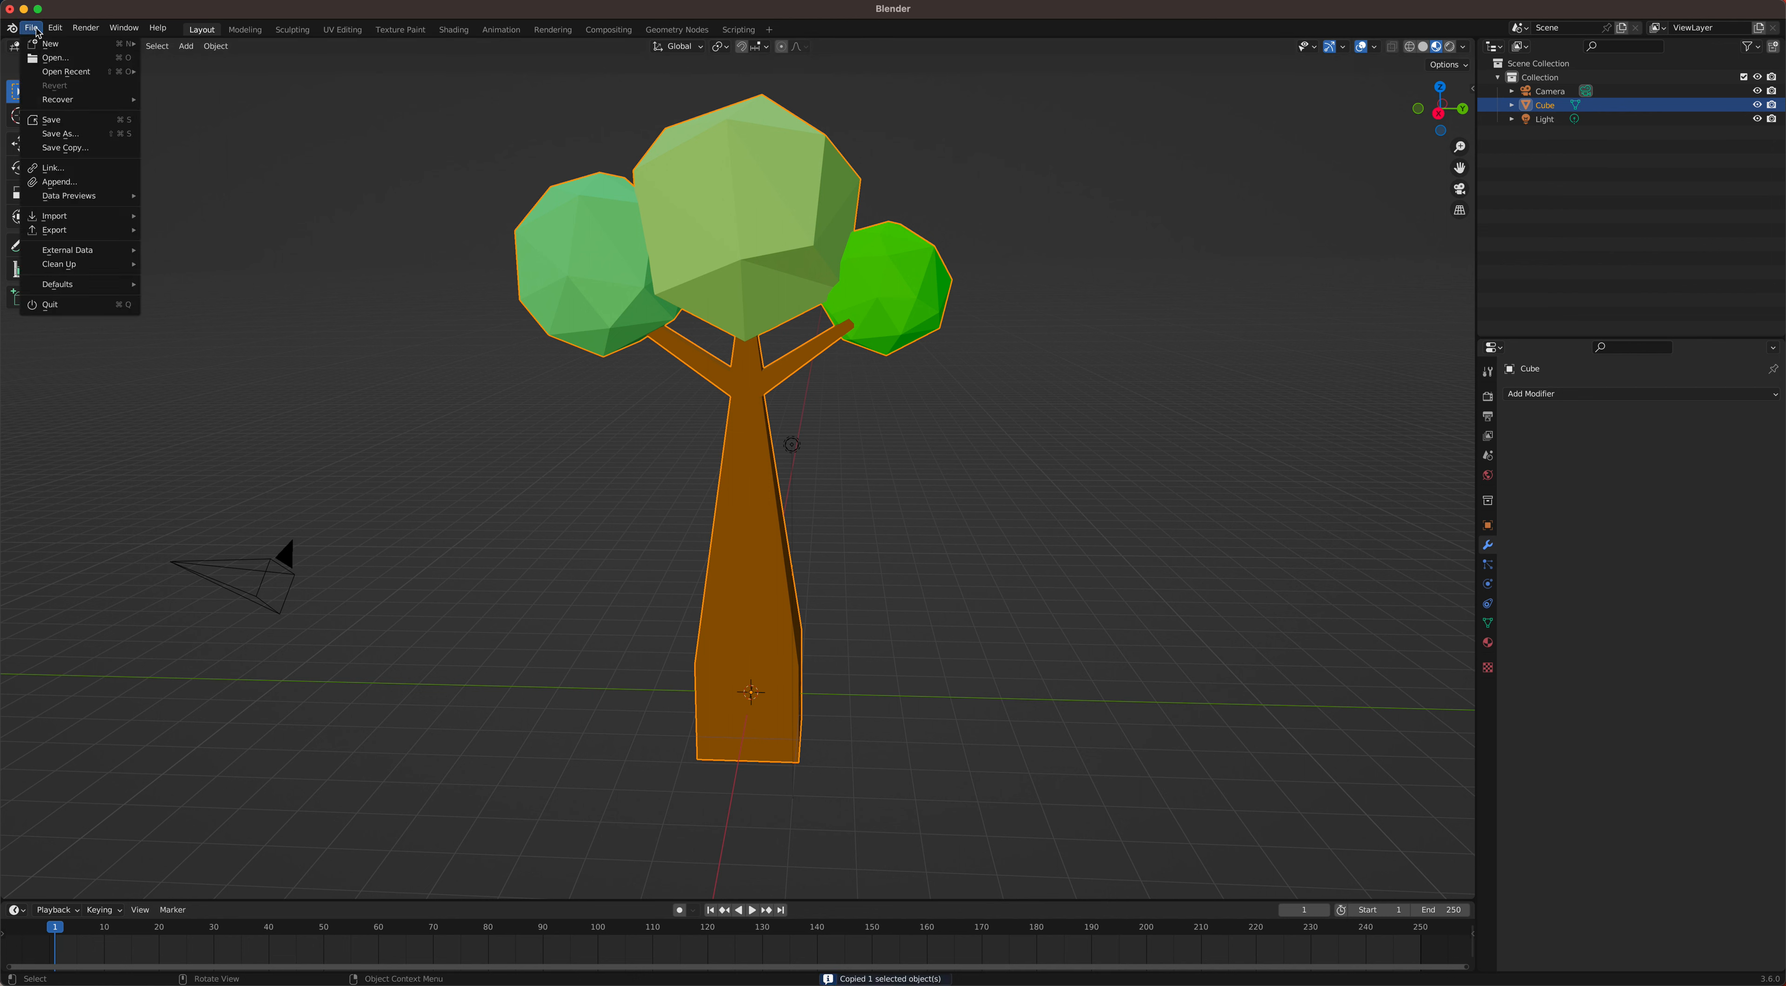
mouse_move(66, 72)
left_click(229, 78)
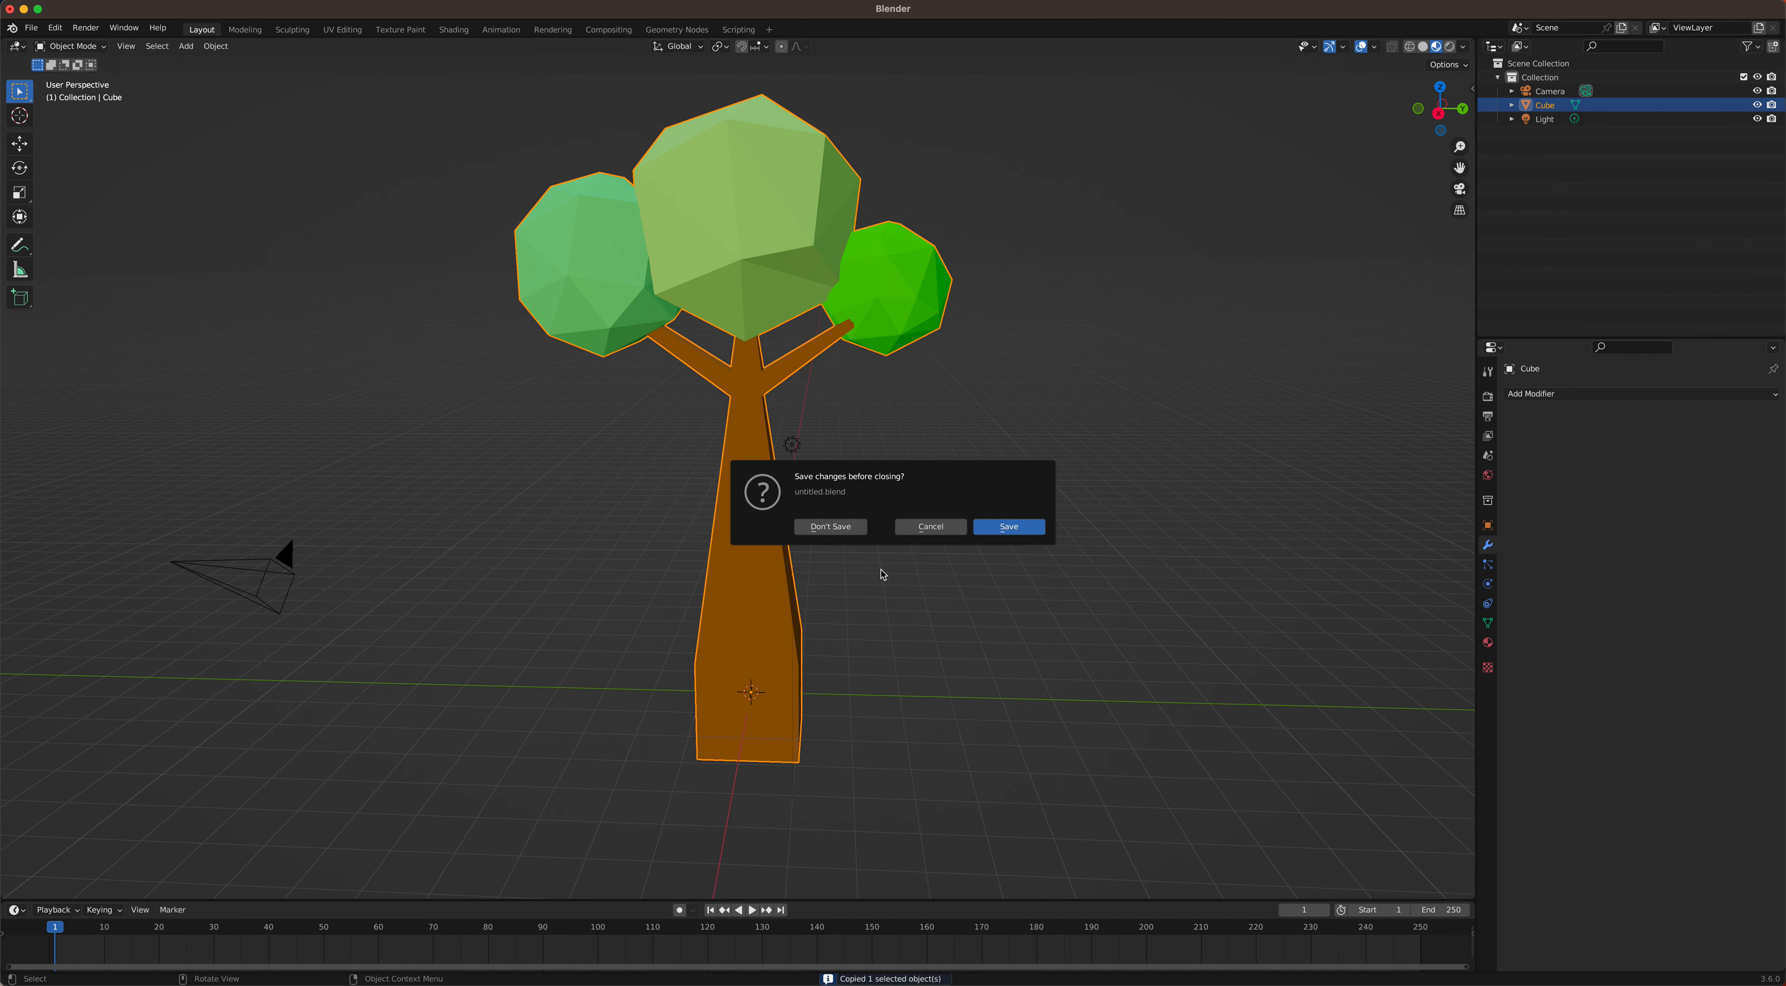
left_click(830, 527)
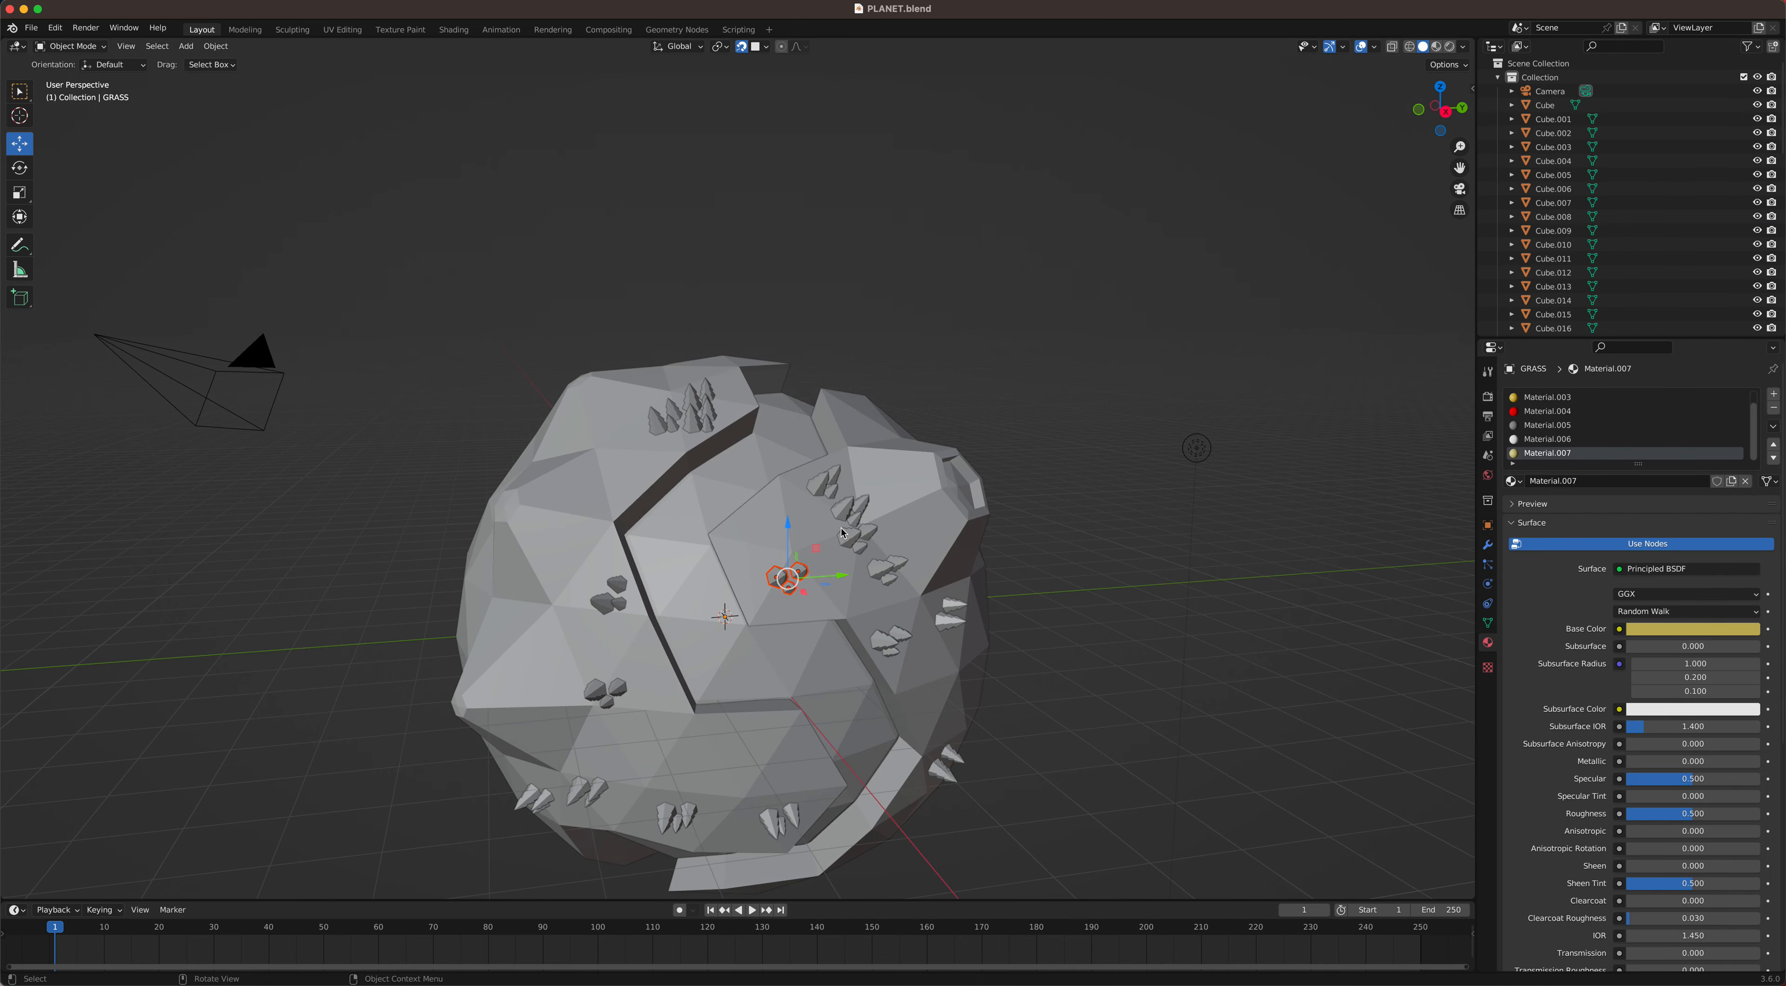
Step: Paste the copied tree into the planet scene and display the viewport in rendered shading
scroll(829, 559, "up", 1)
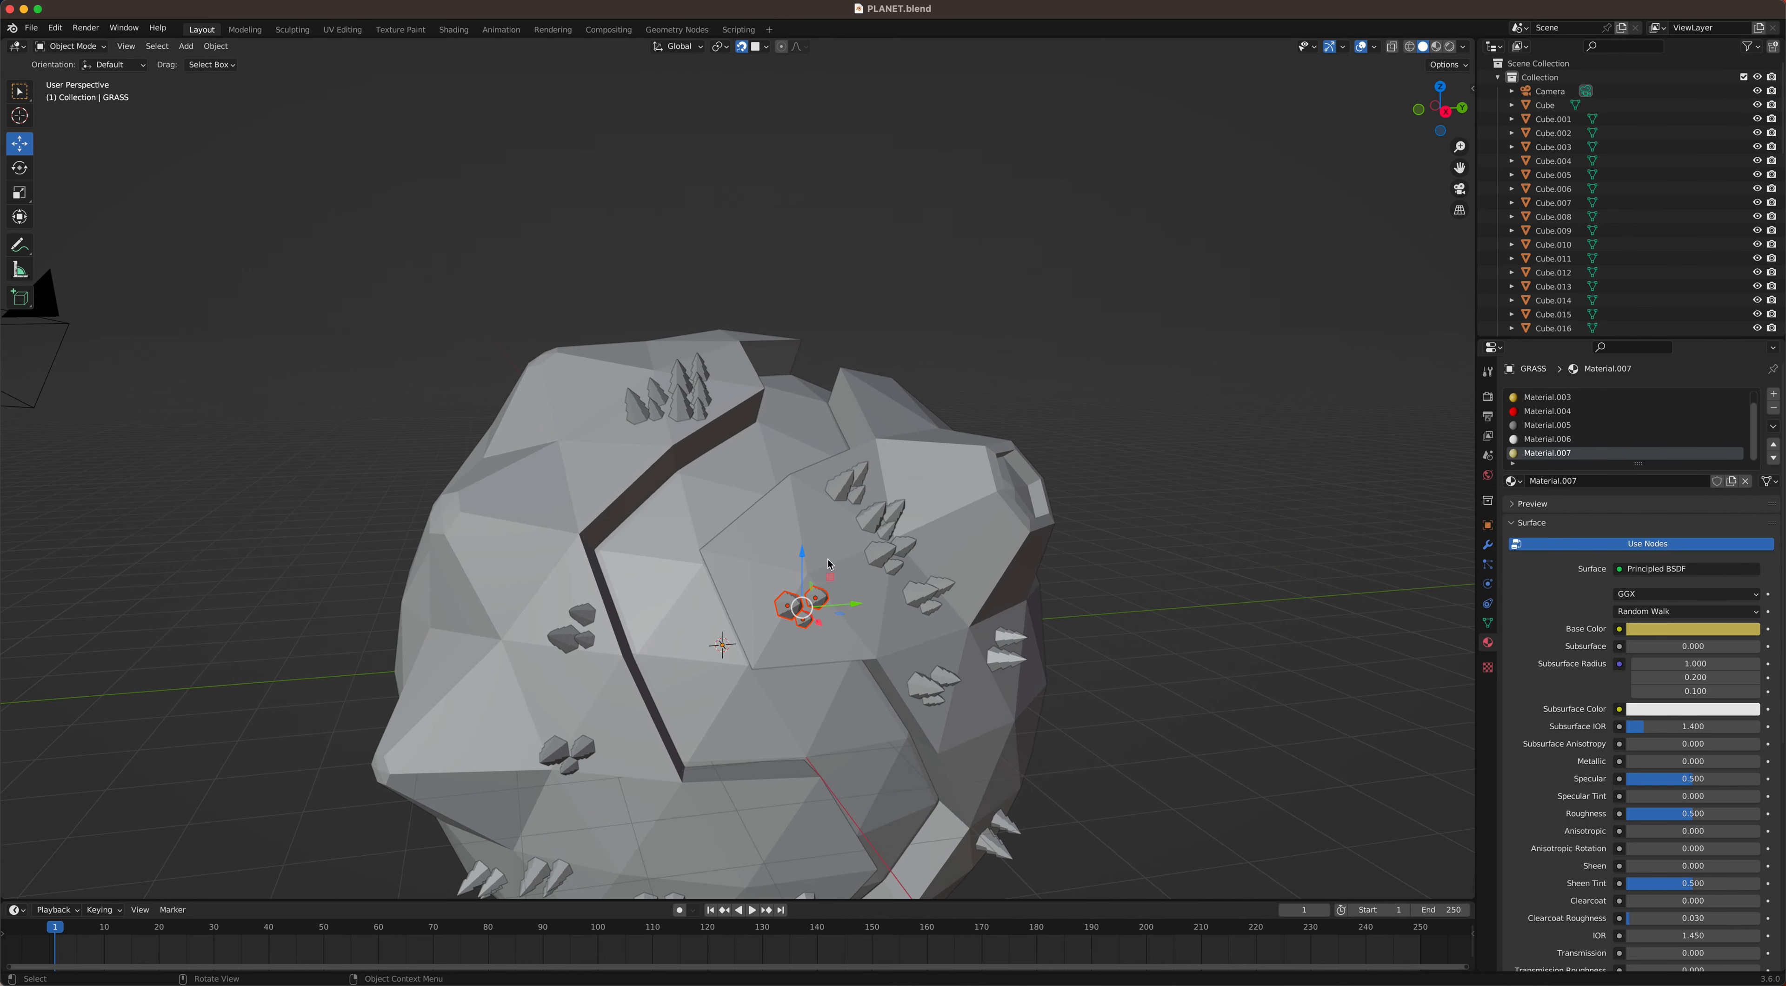
key("super+v")
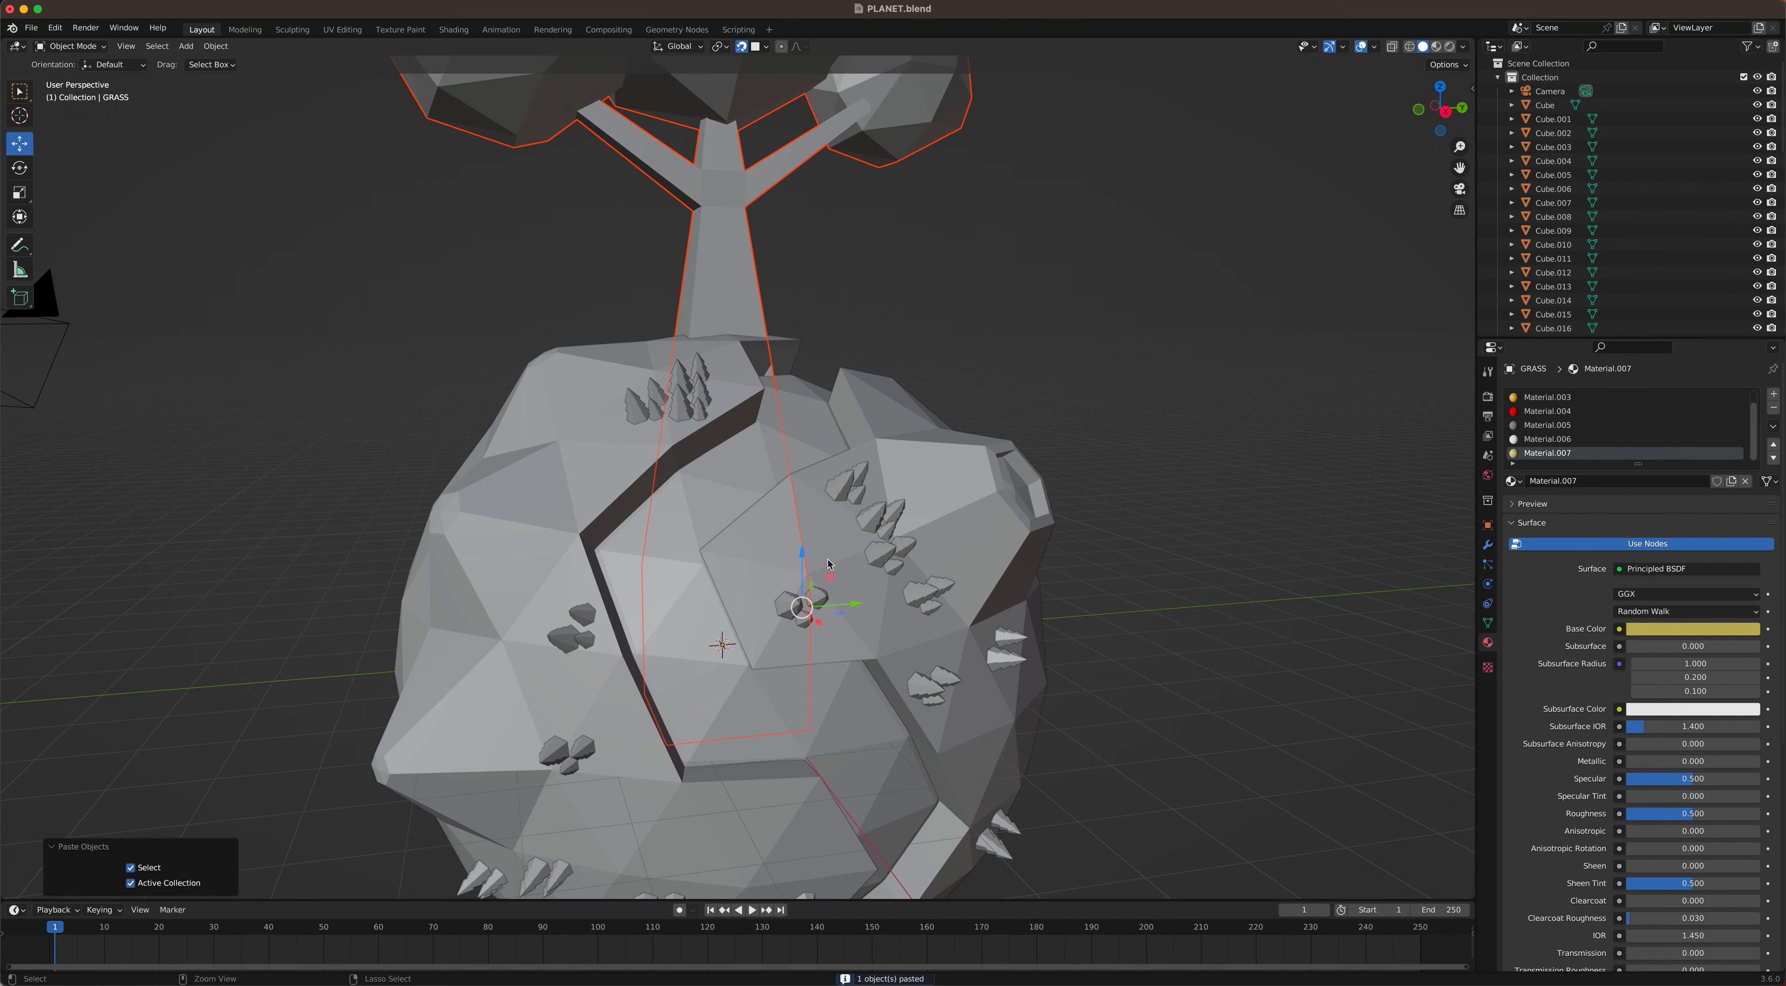
scroll(828, 551, "down", 2)
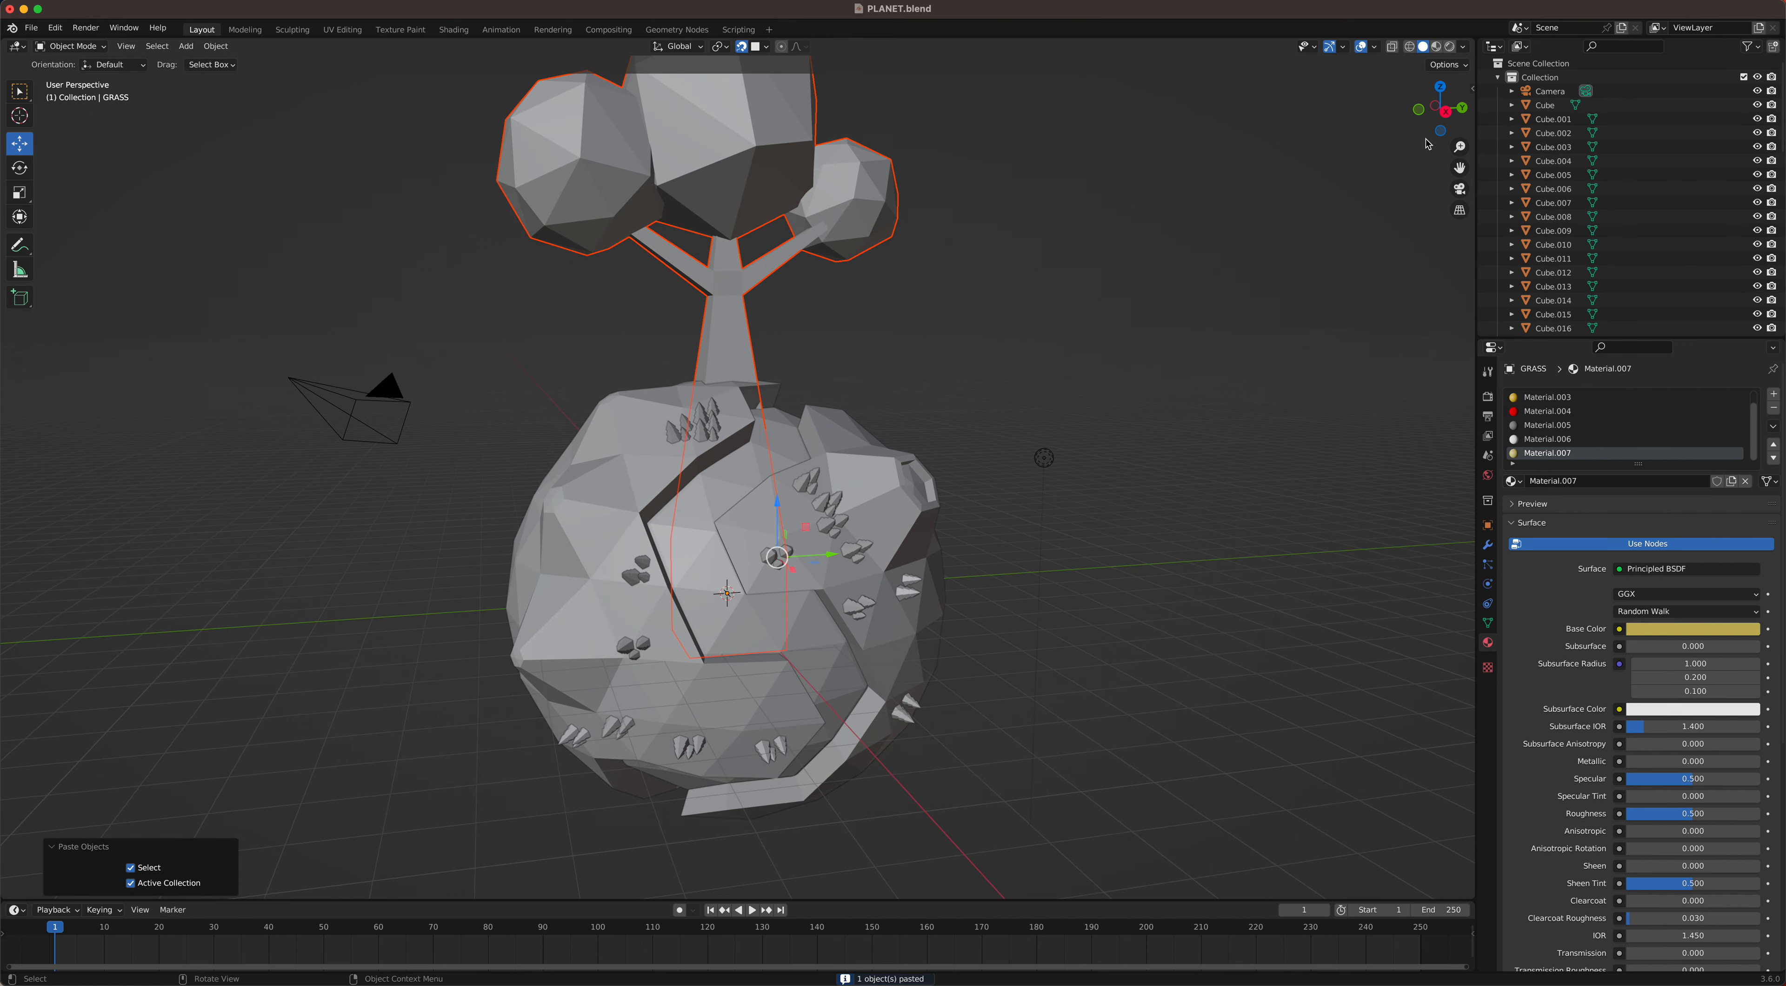
left_click(1449, 45)
scroll(783, 327, "down", 2)
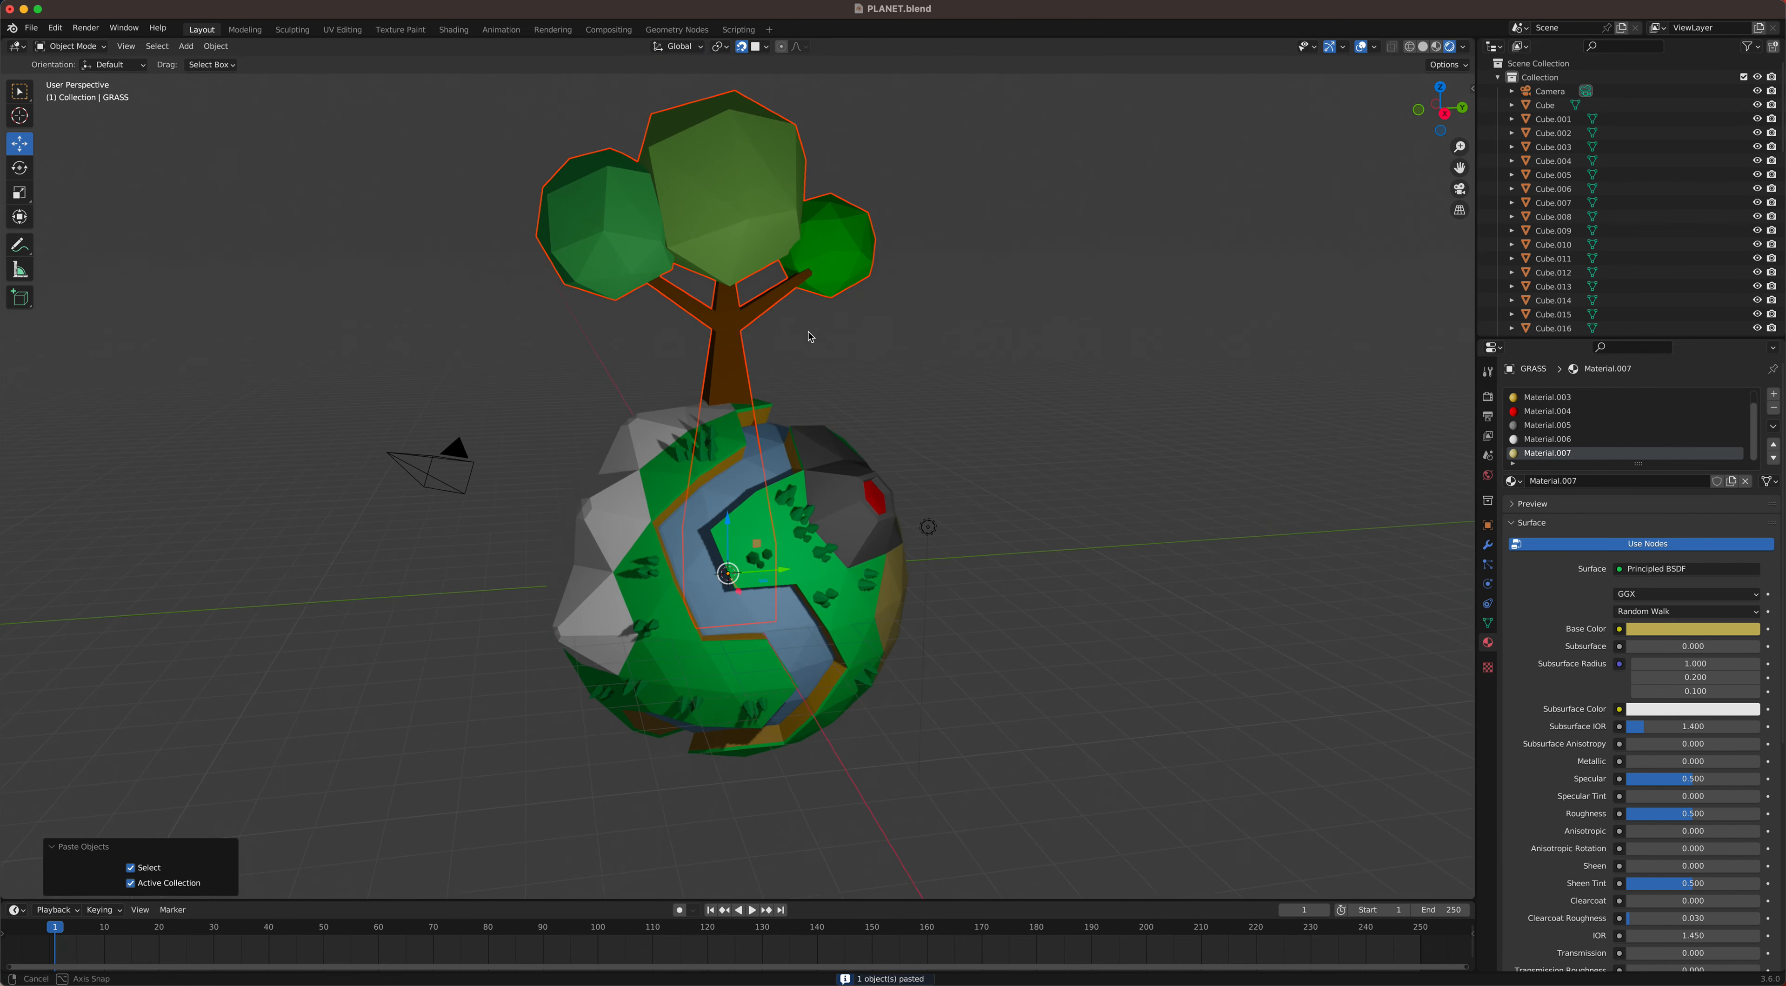
Step: Move the pasted tree about 10.8 m along Y, clear of the planet, and scale it to about 0.232
key("g")
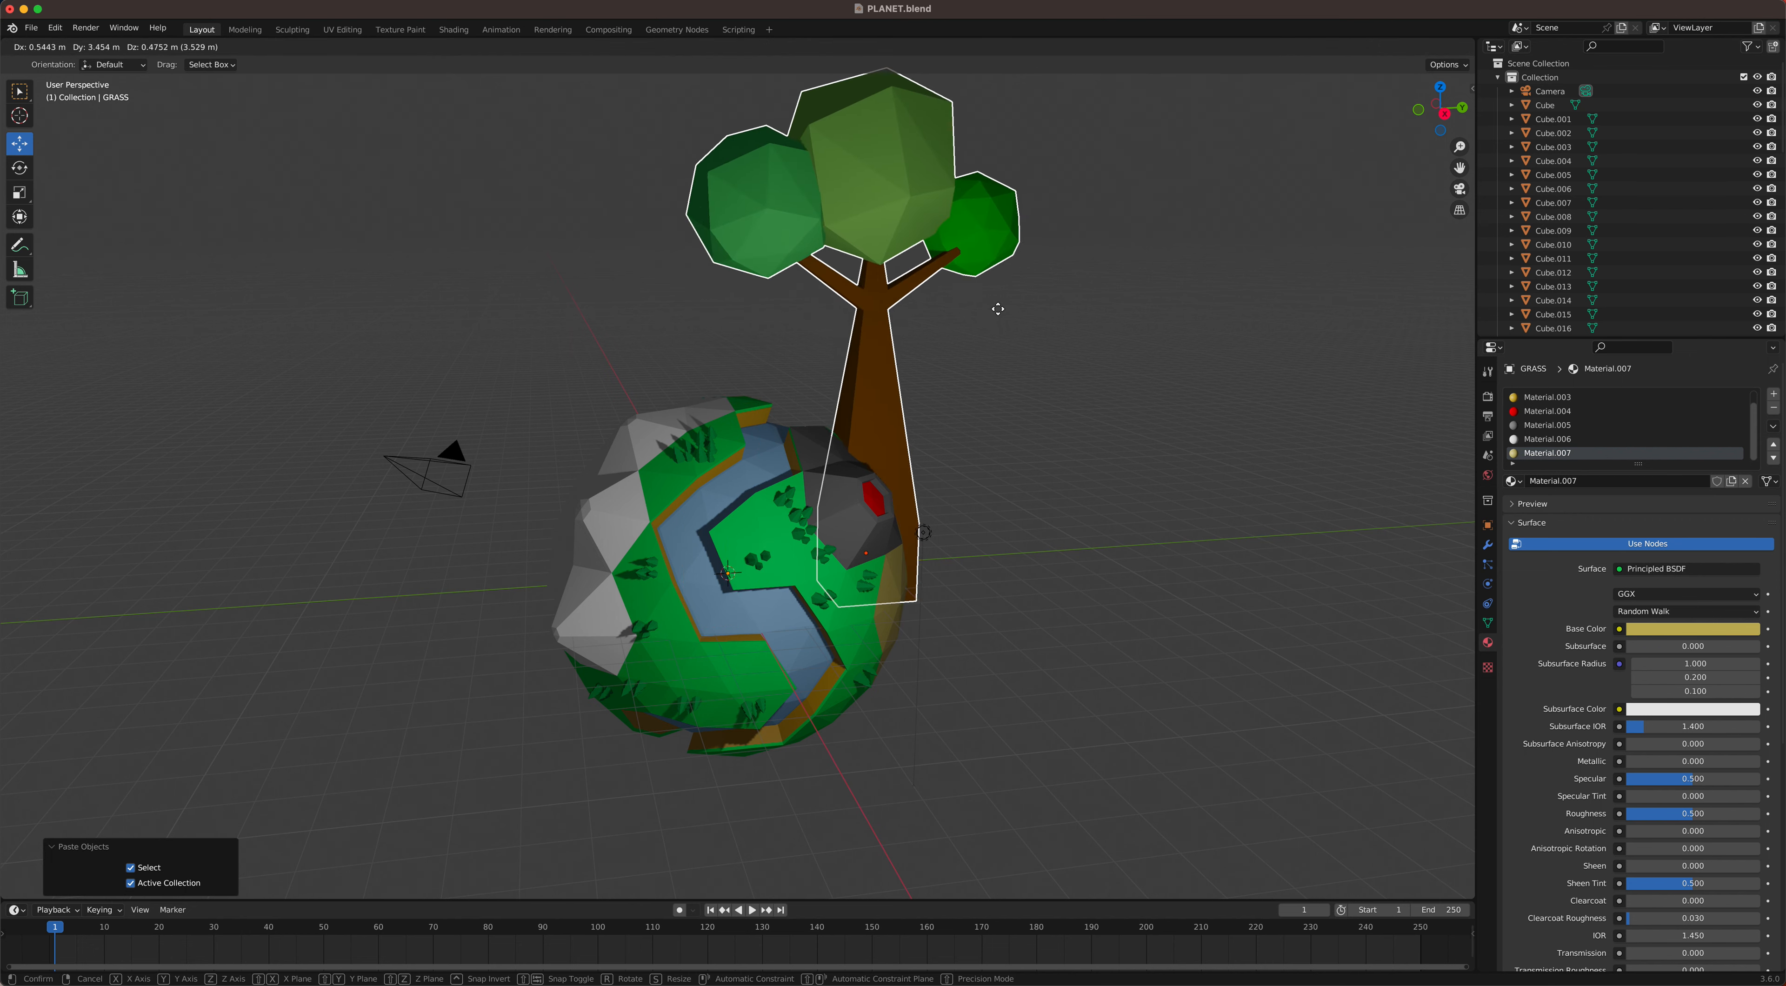
left_click(1326, 355)
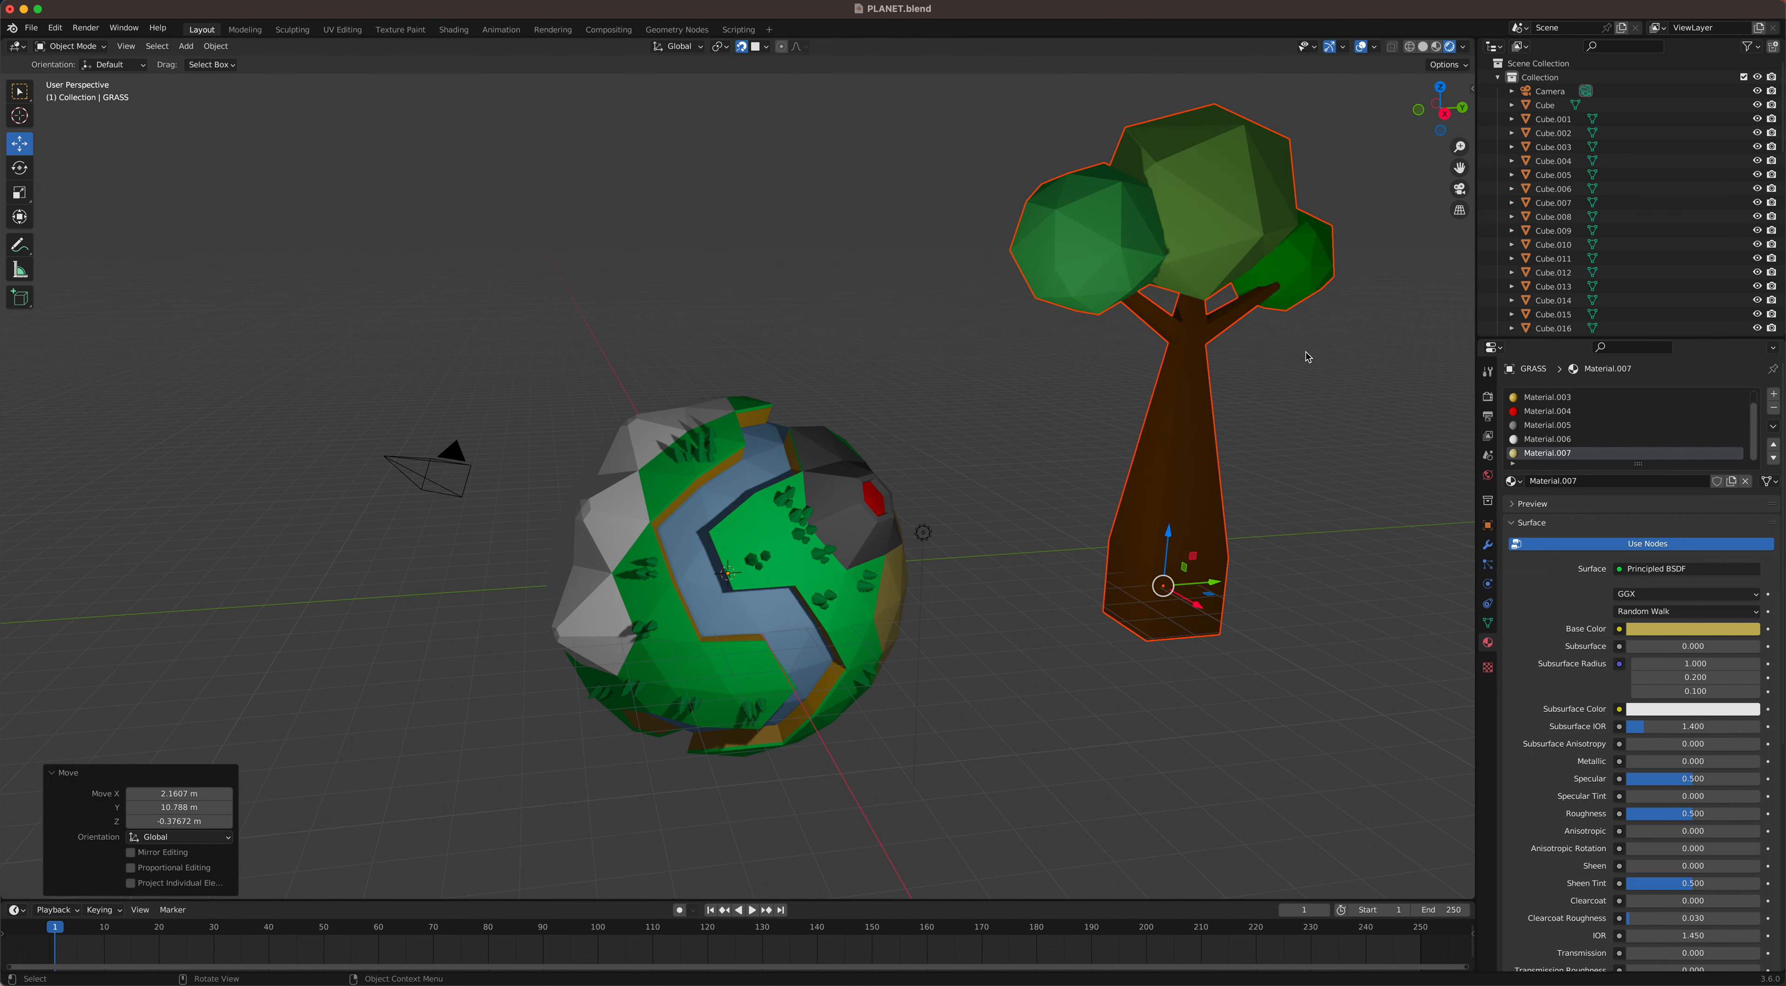
key("s")
left_click(1196, 534)
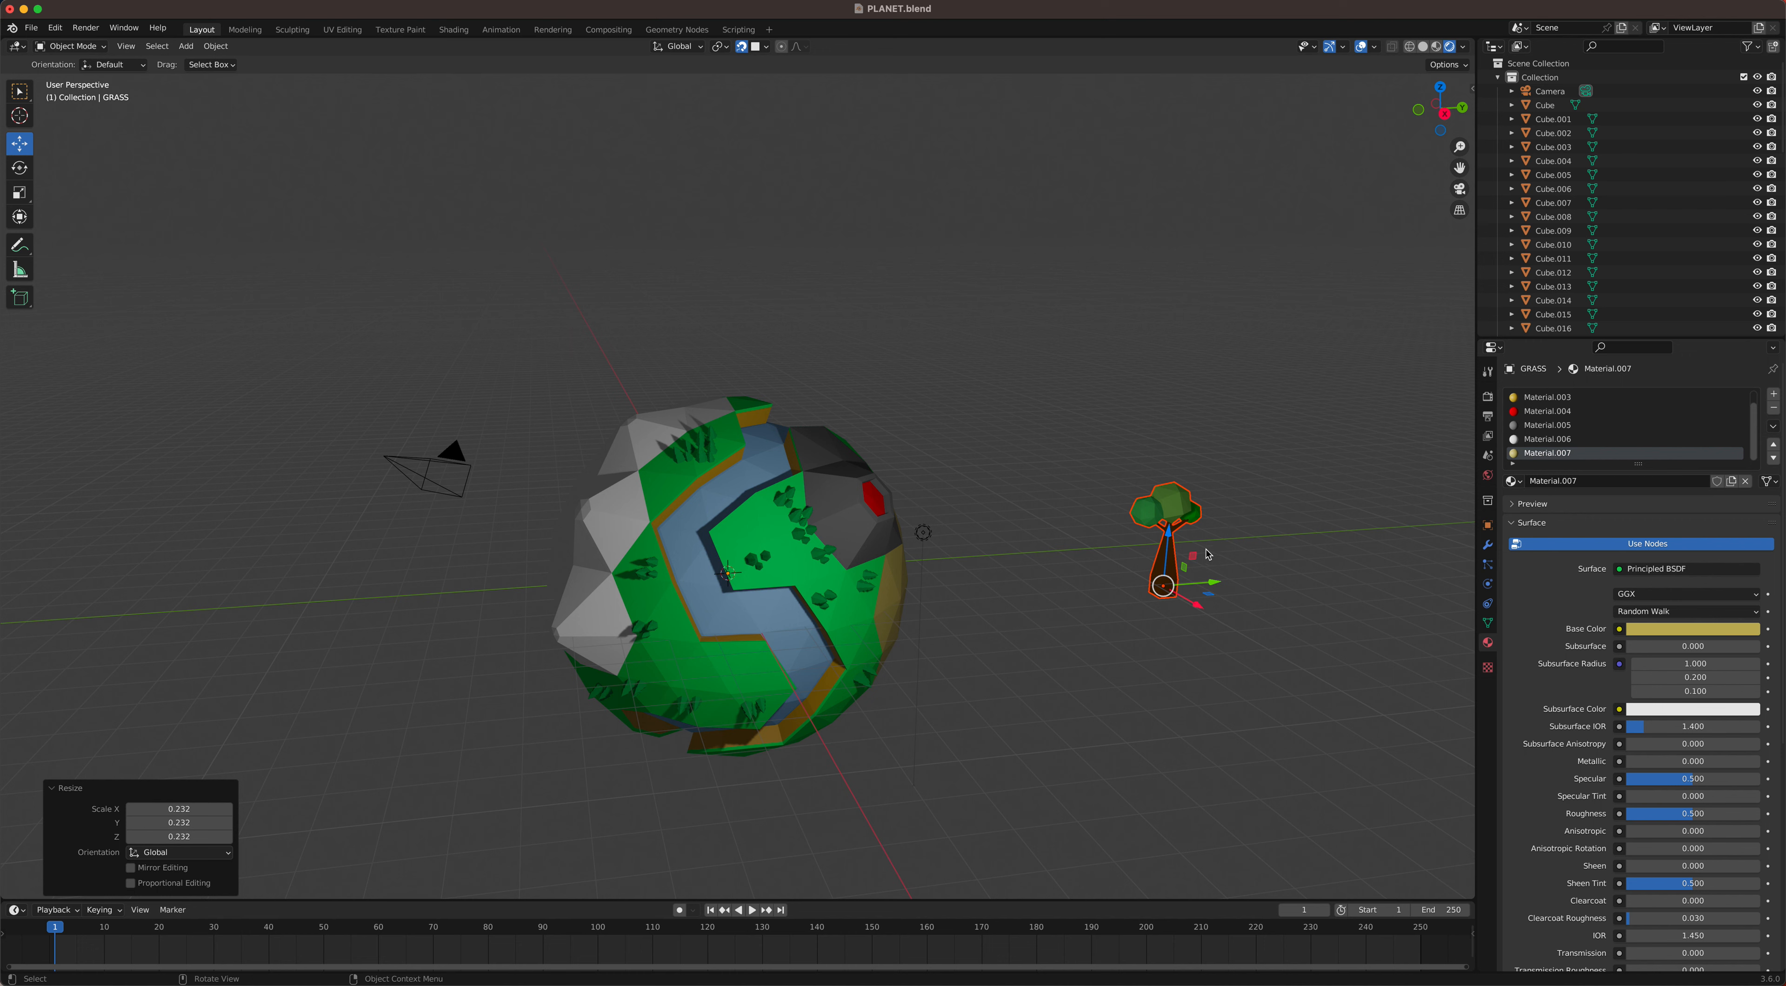
Step: Place the tree on the grass beside the conifers near the planet's grey mountains and scale it to about 0.182
key("g")
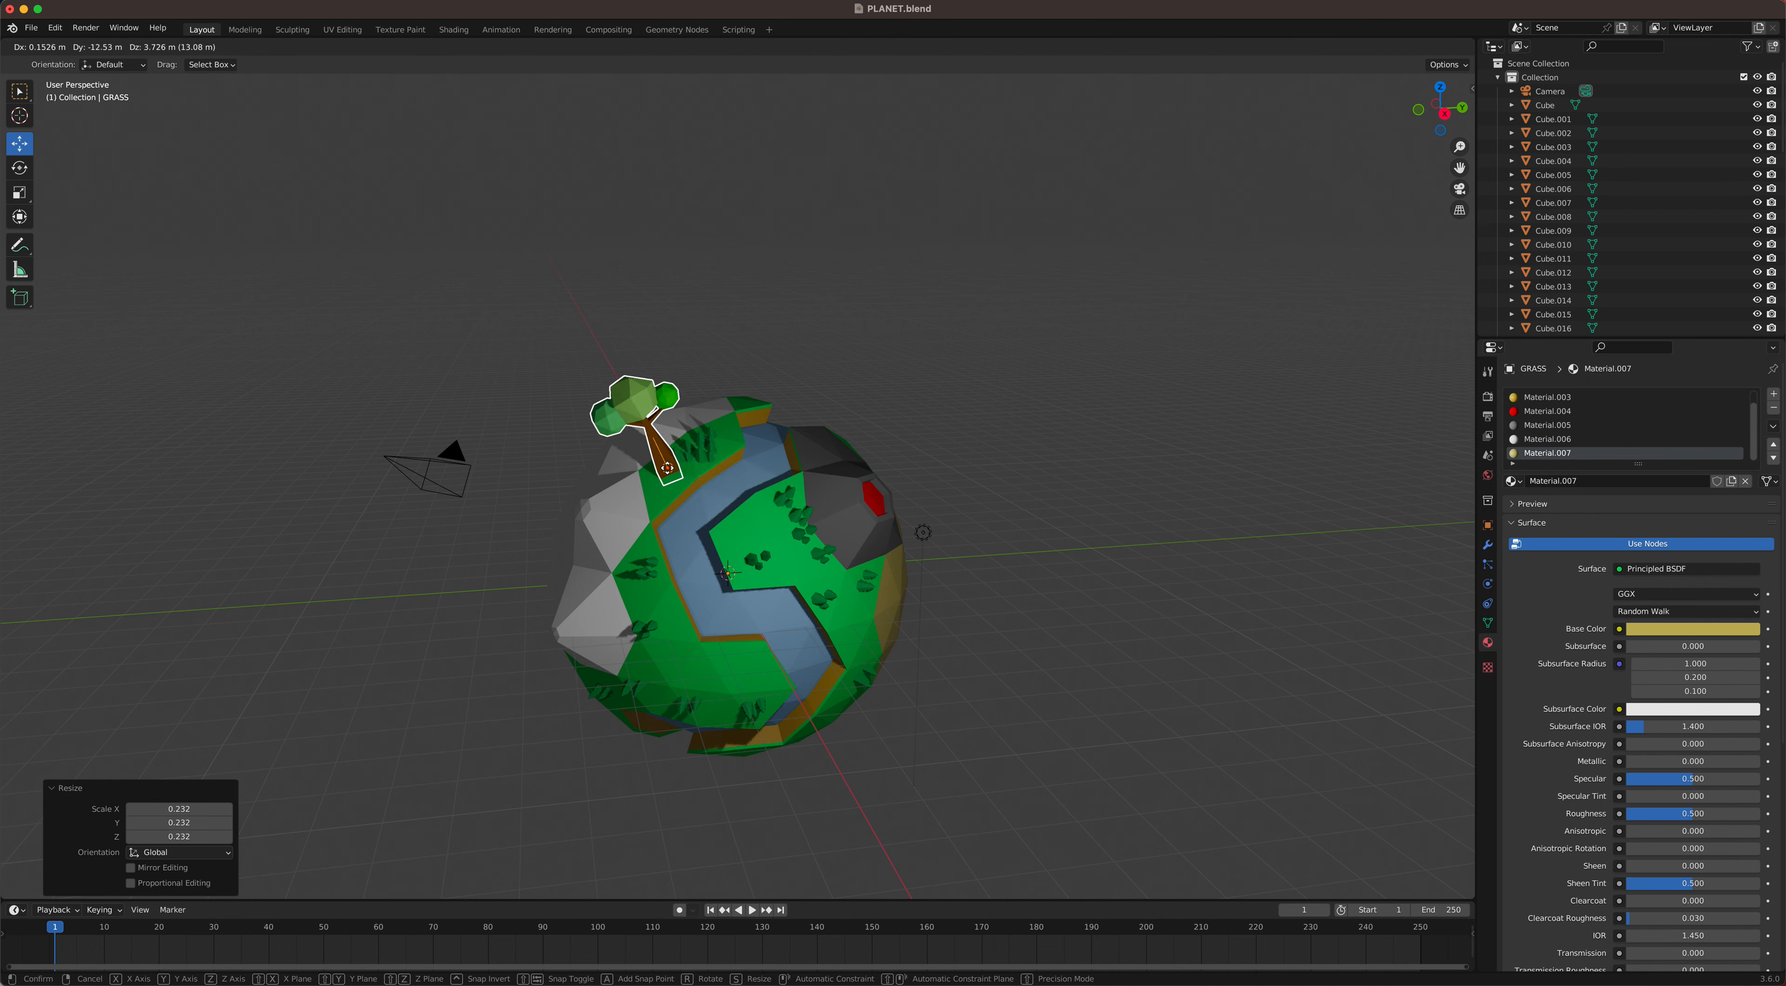
left_click(666, 470)
key("s")
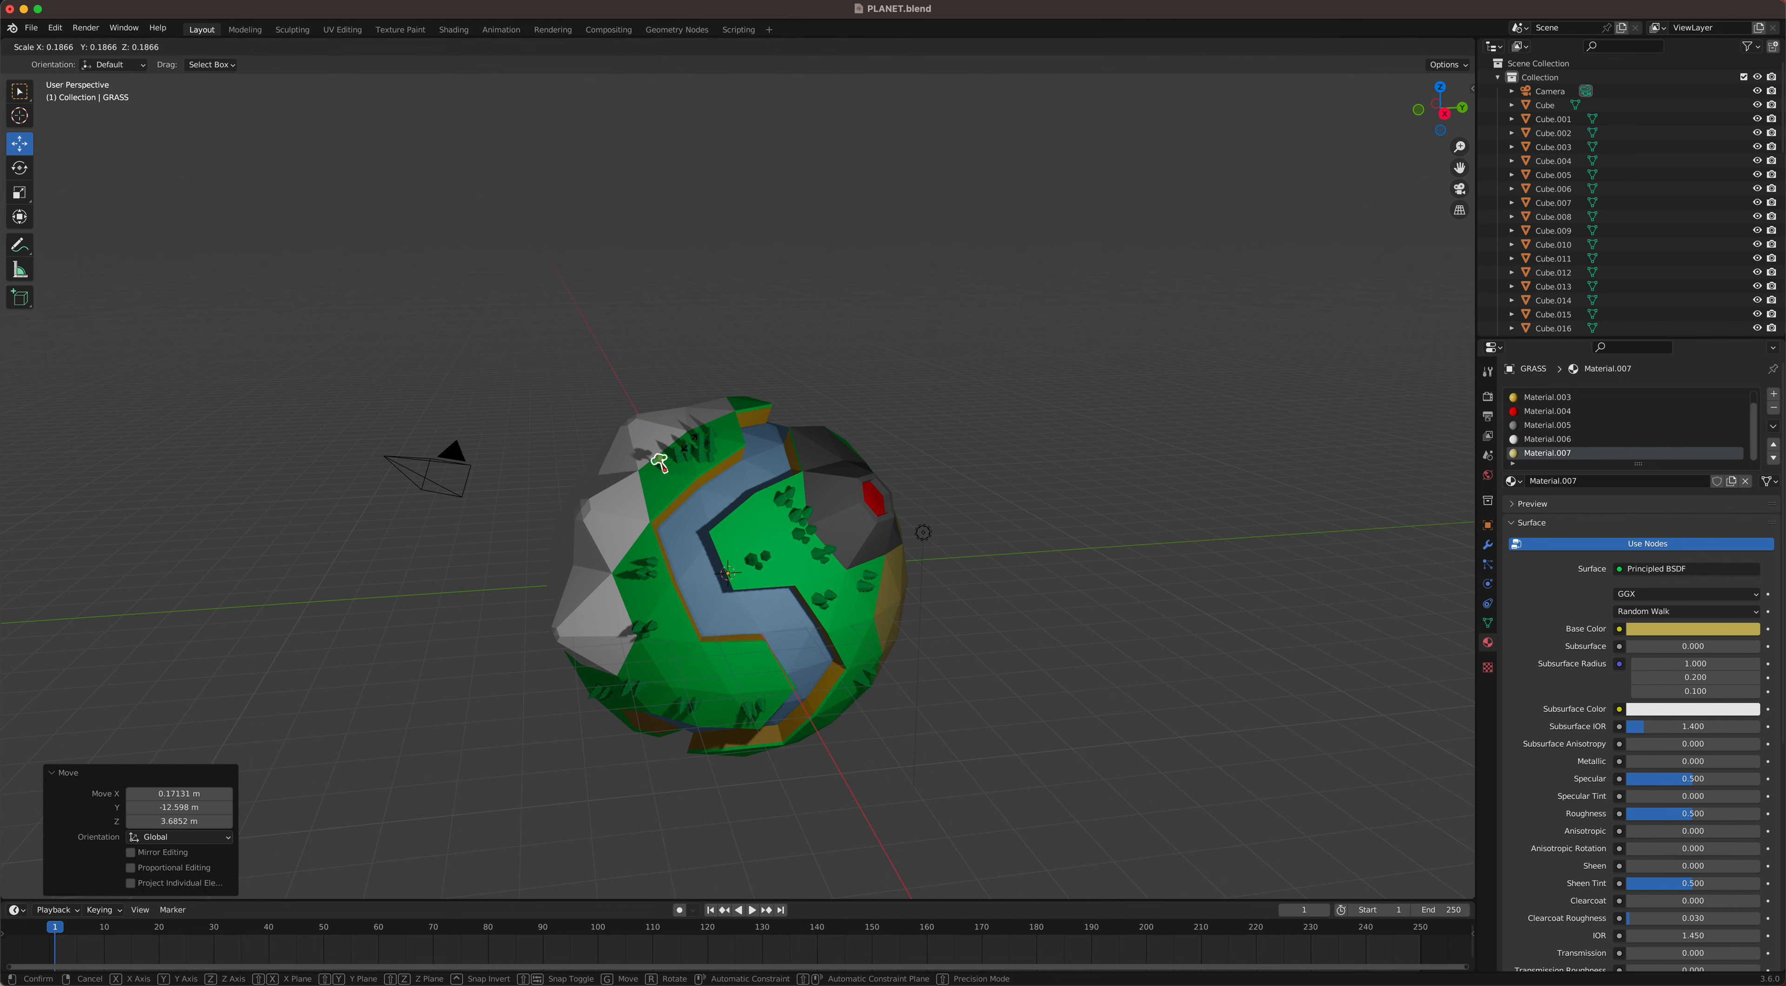
left_click(690, 452)
Step: Duplicate the small tree twice onto the grass beside the volcano and rotate the second copy about 28.5° around X
scroll(658, 475, "up", 5)
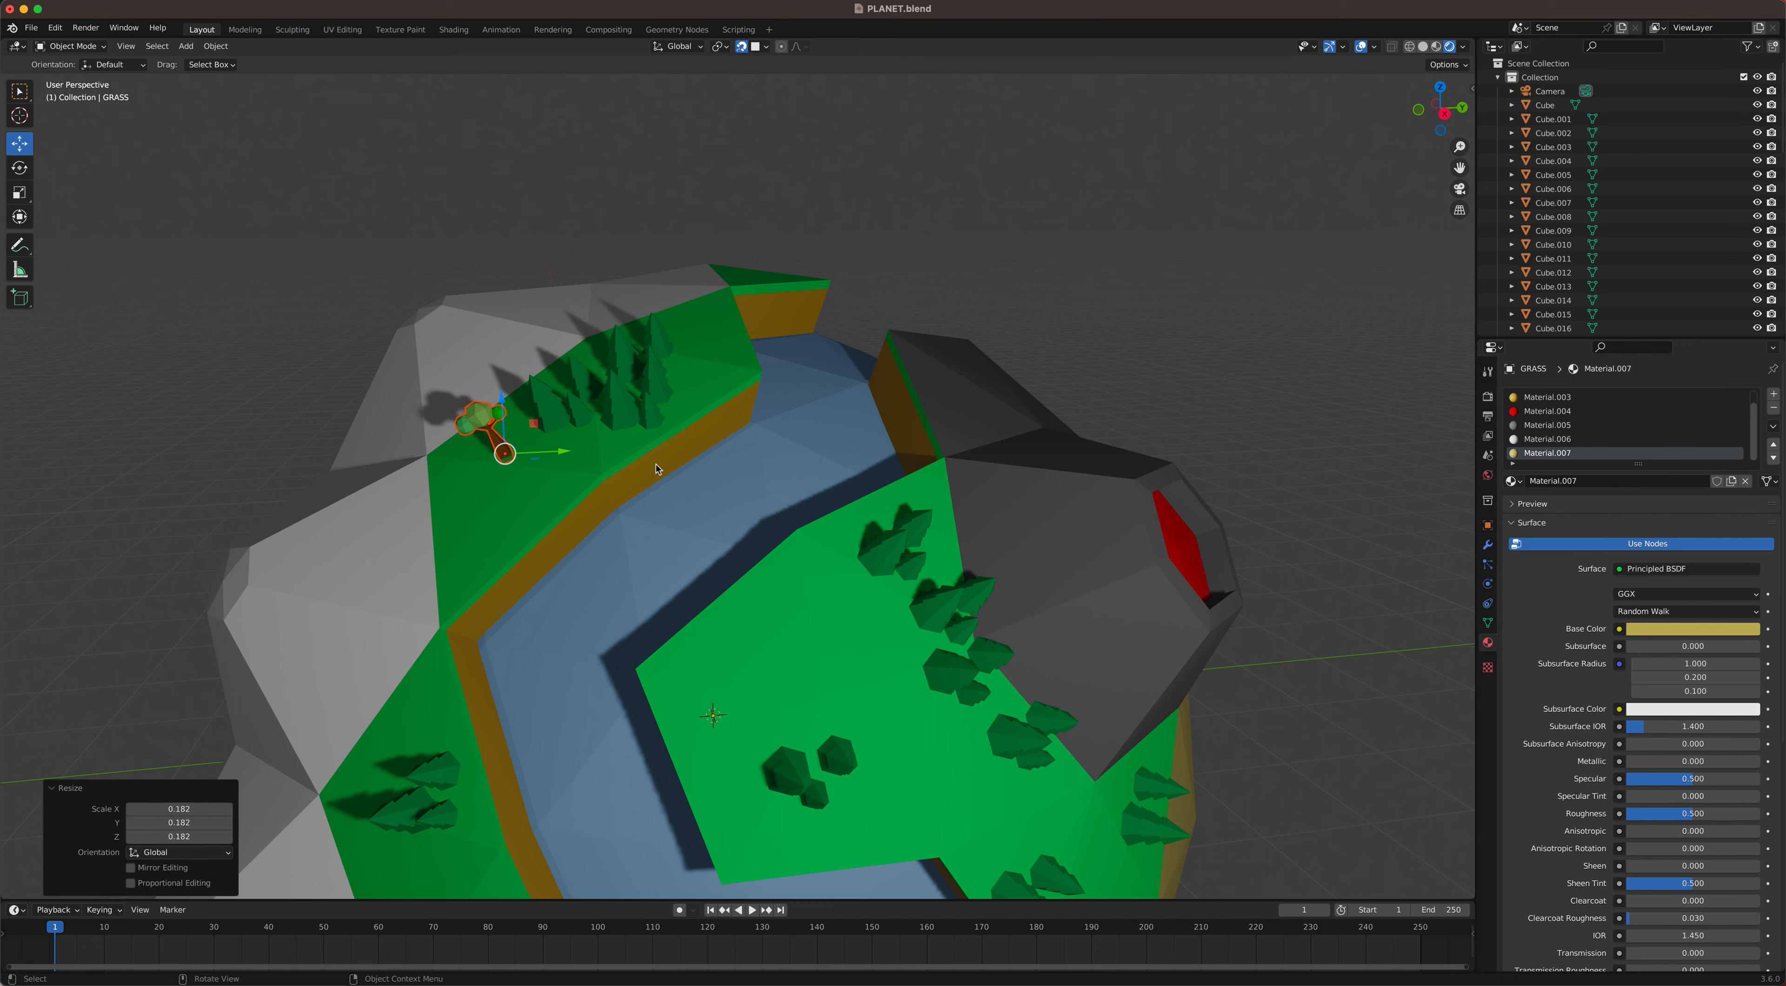
middle_click_drag(658, 470, 666, 458)
key("shift+d")
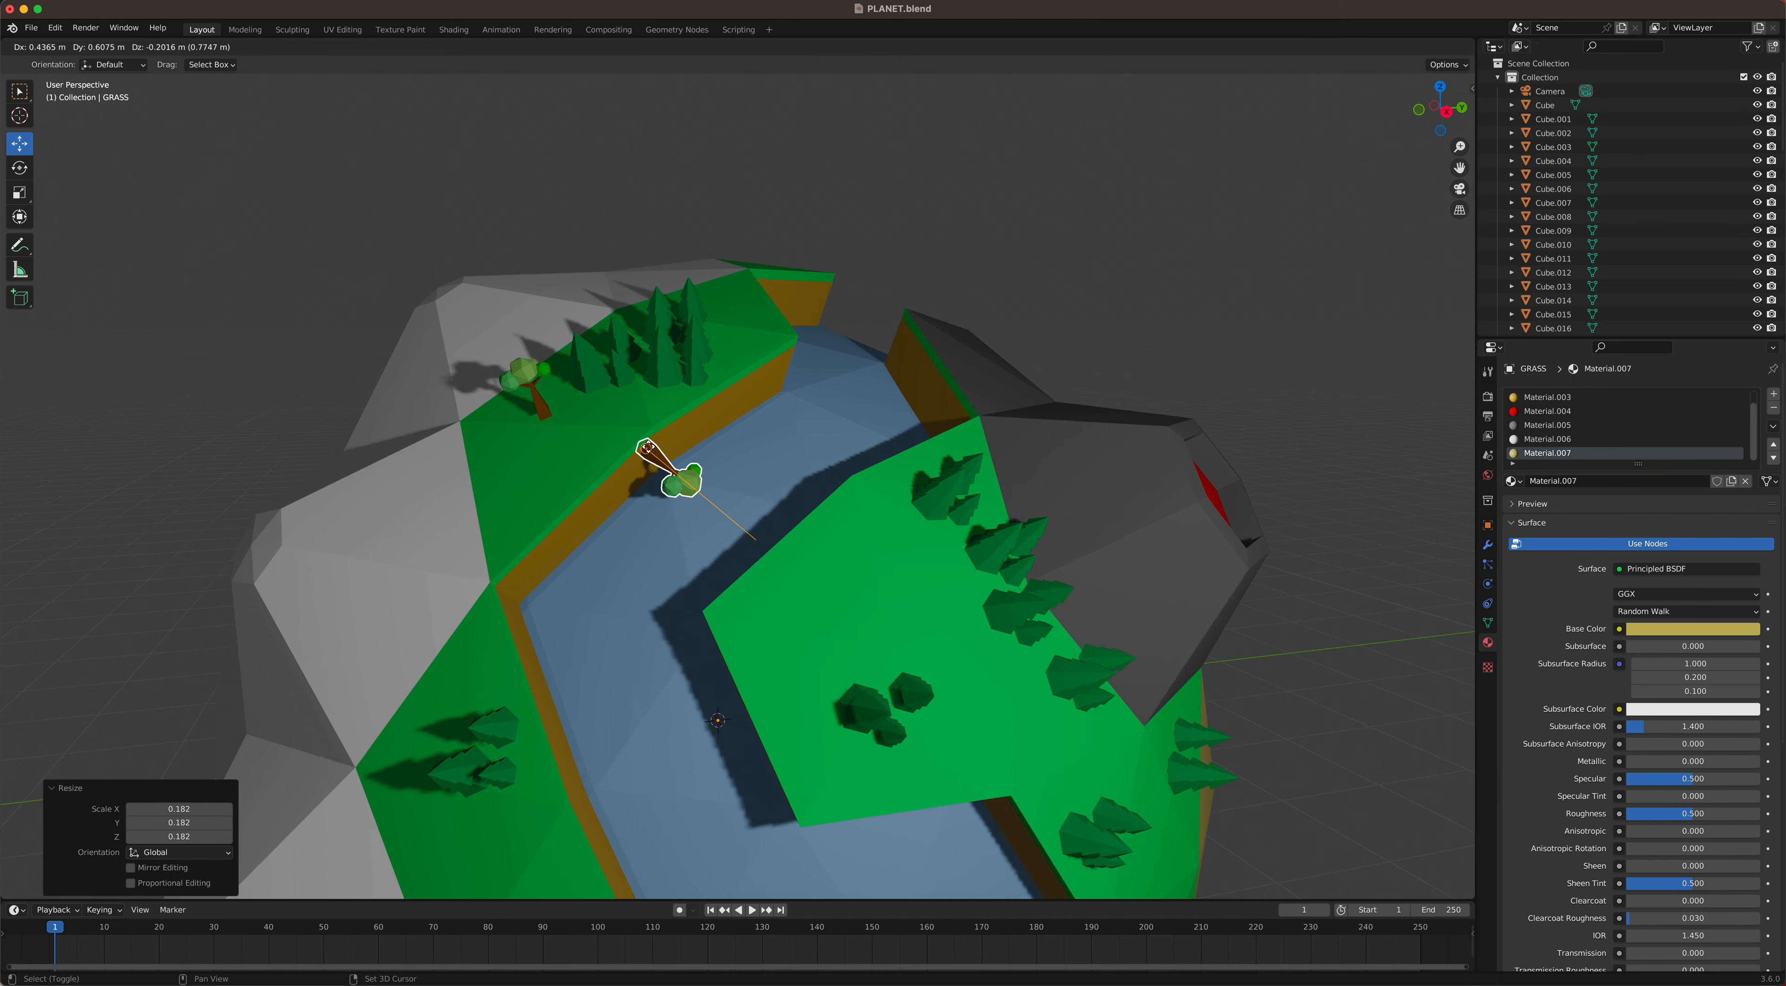
left_click(937, 555)
key("g")
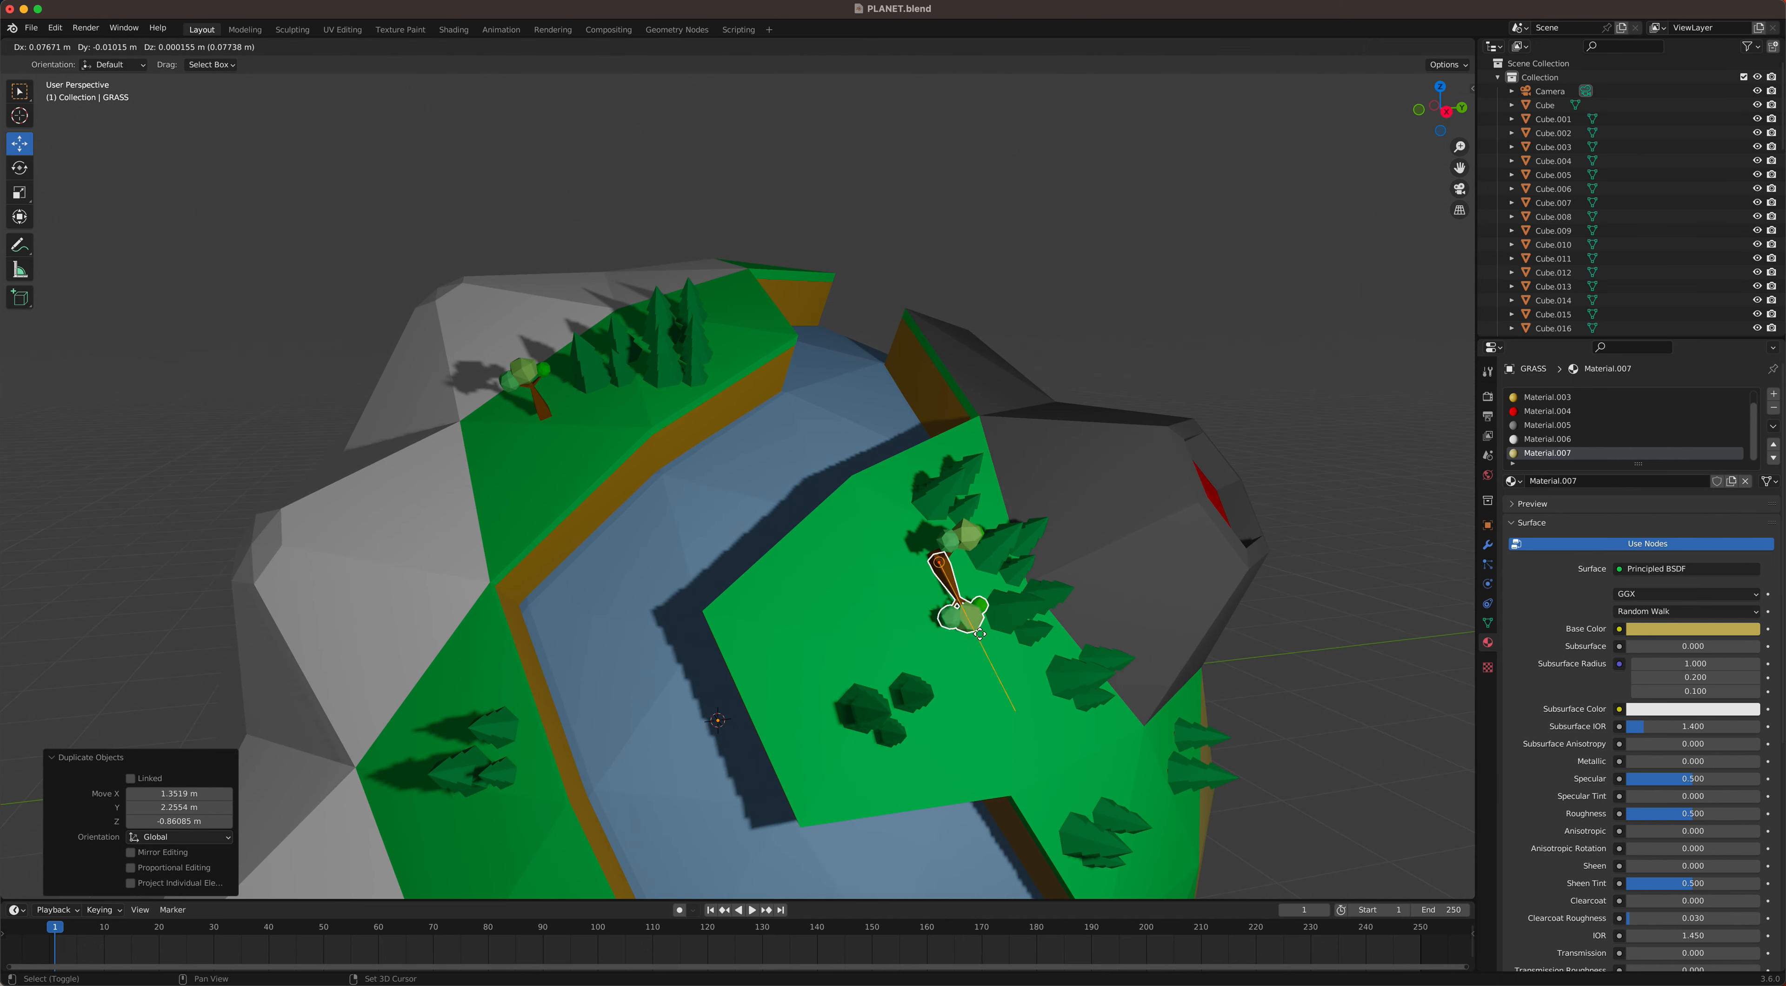
left_click(1140, 806)
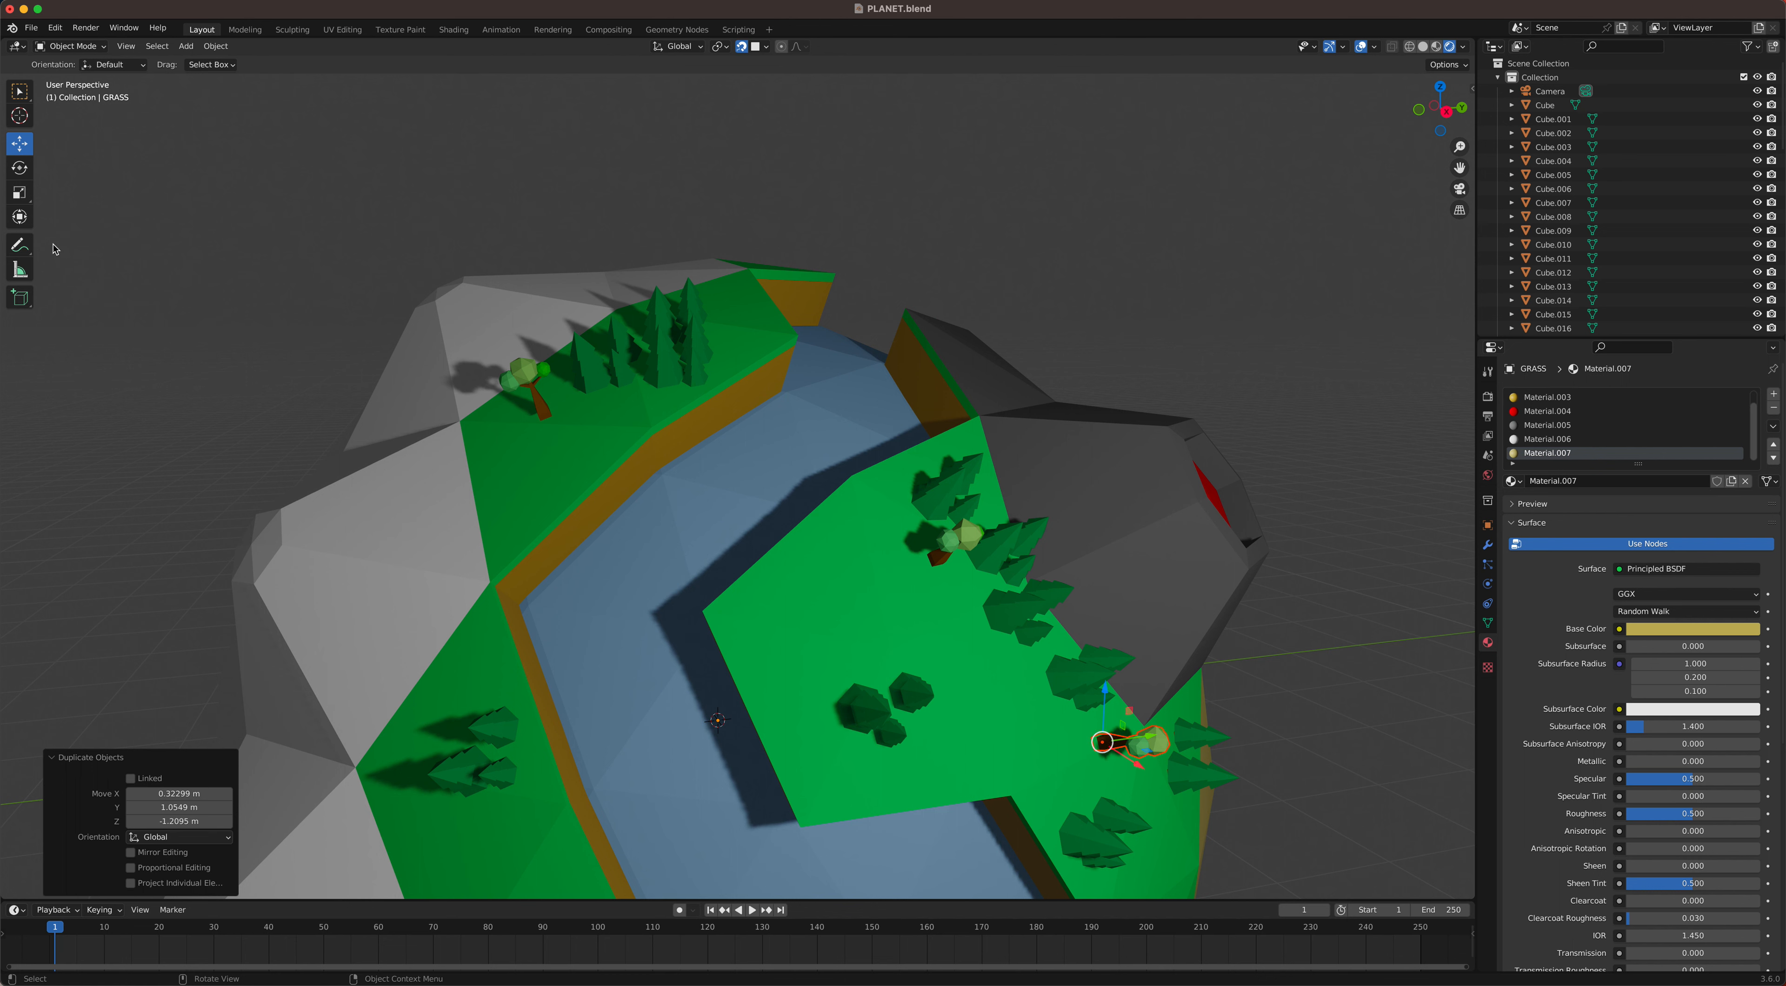
left_click(20, 167)
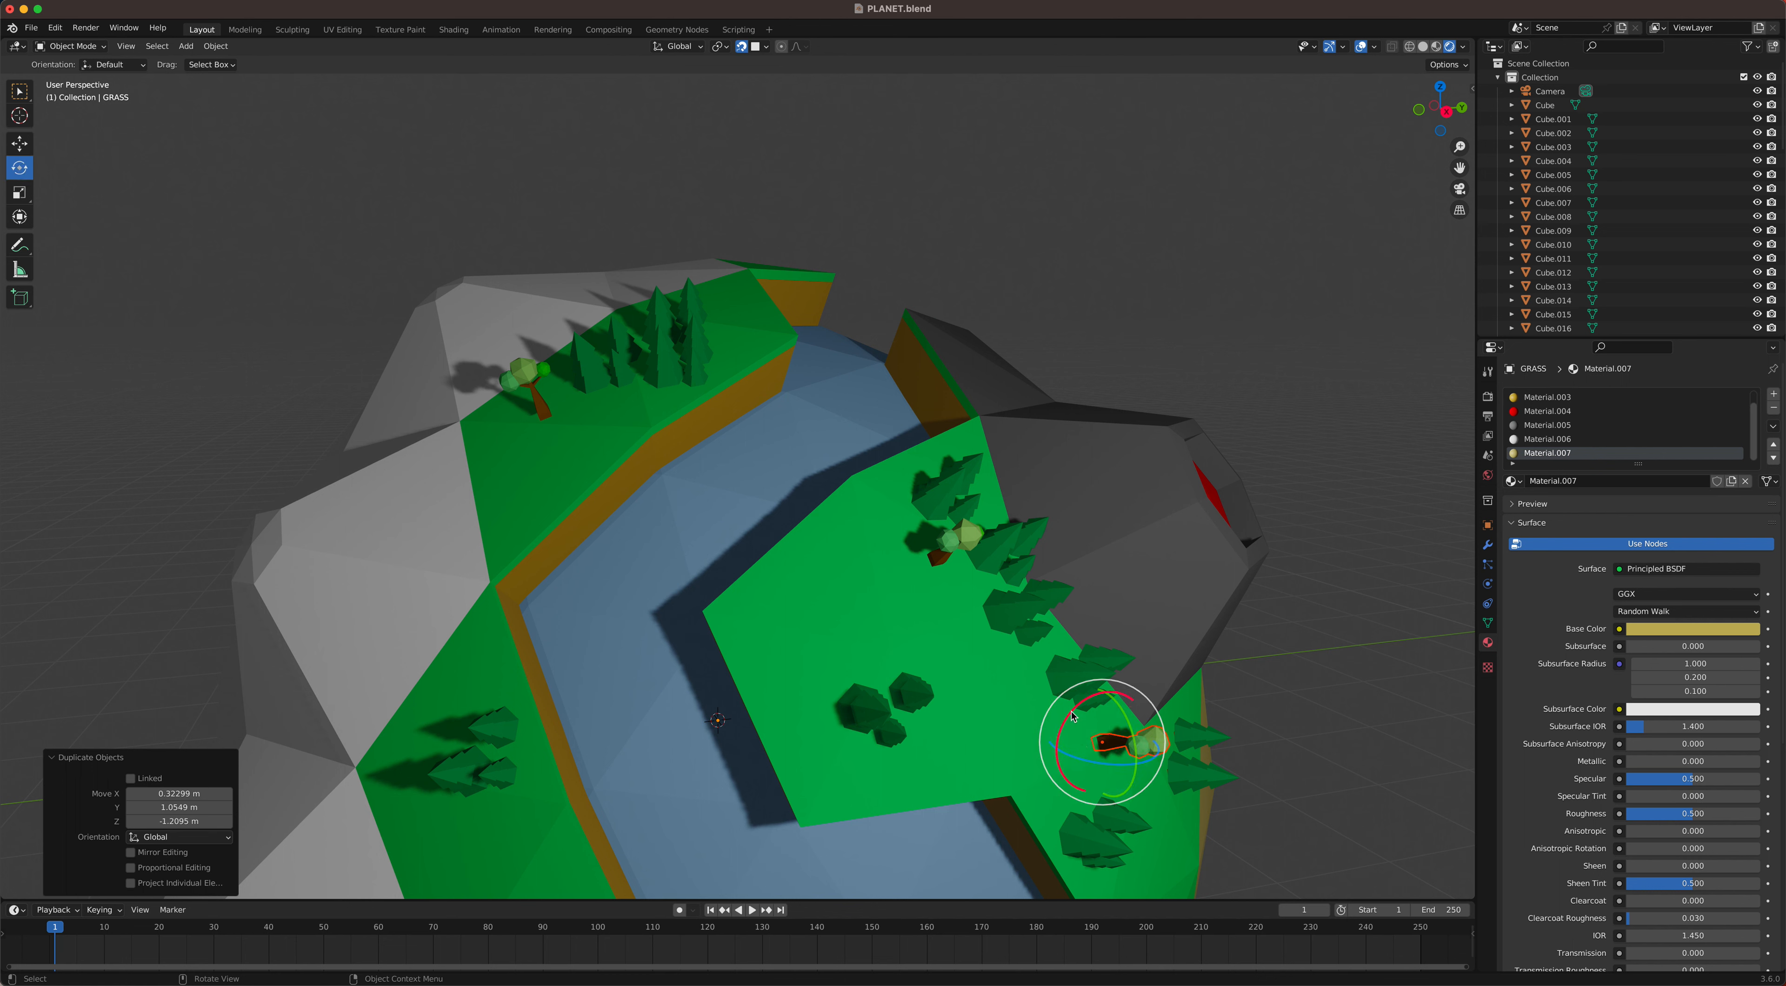
left_click_drag(1082, 719, 735, 801)
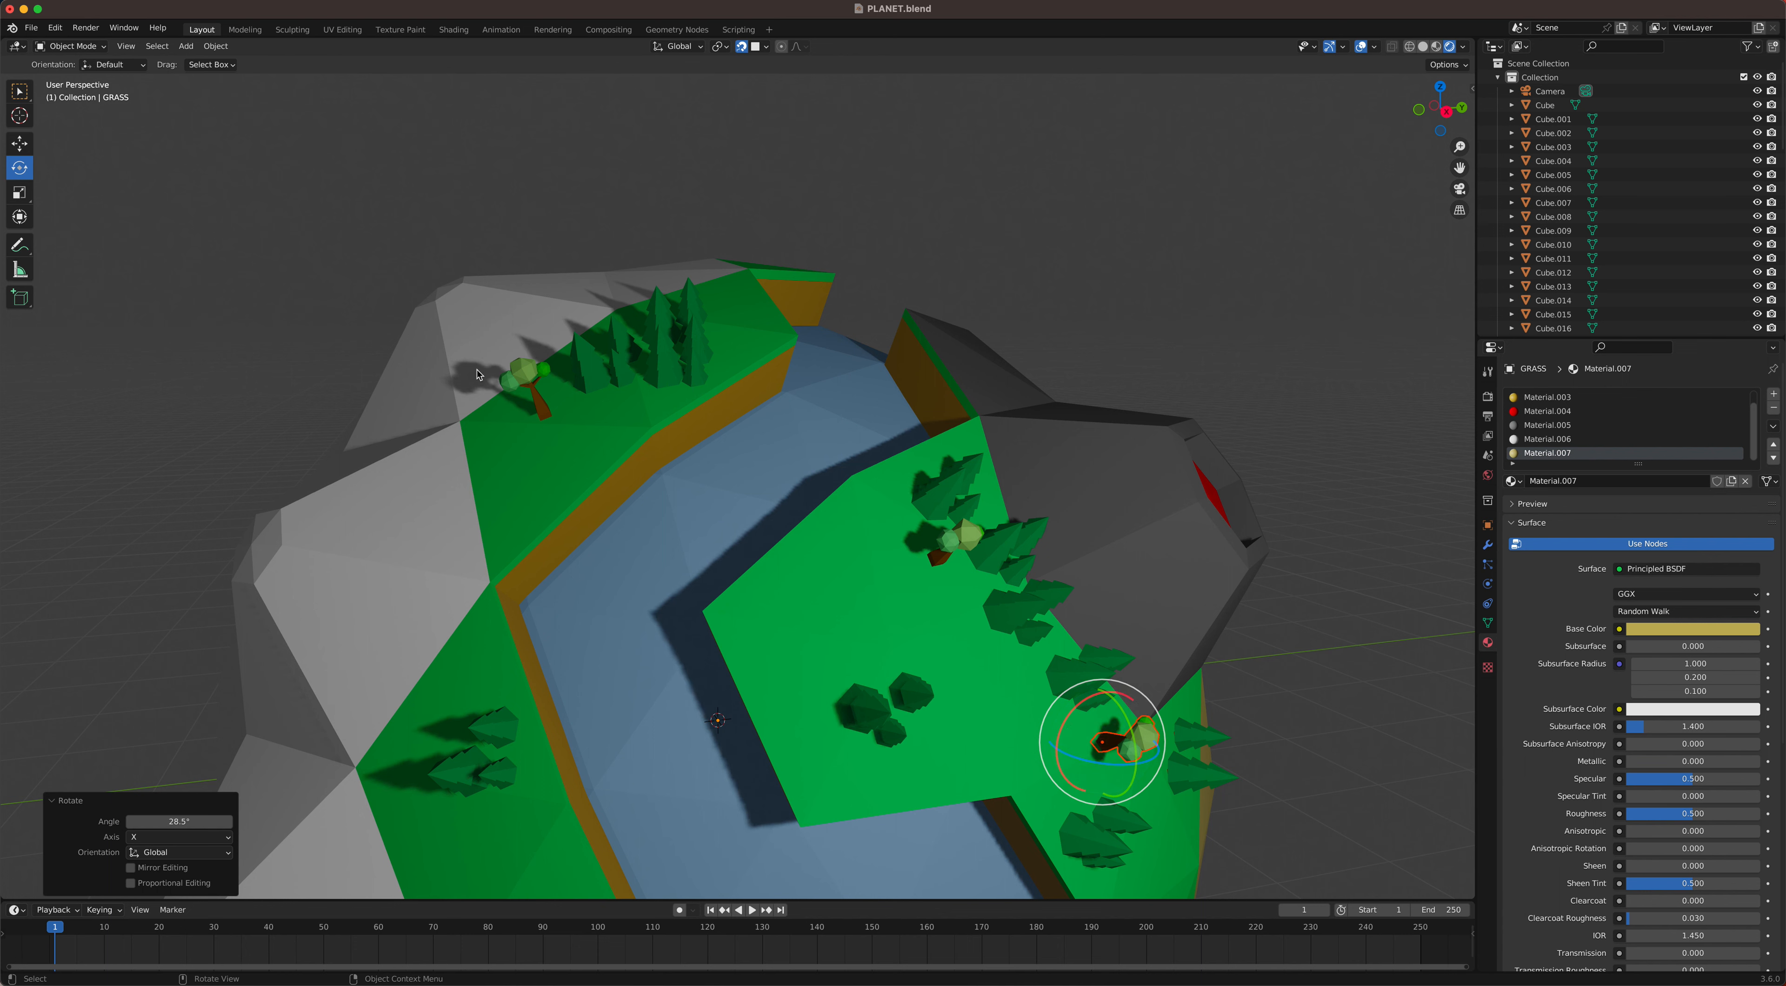
Step: Duplicate the original small tree onto the grass by the lower conifers between the grey mountains and the river
left_click(521, 378)
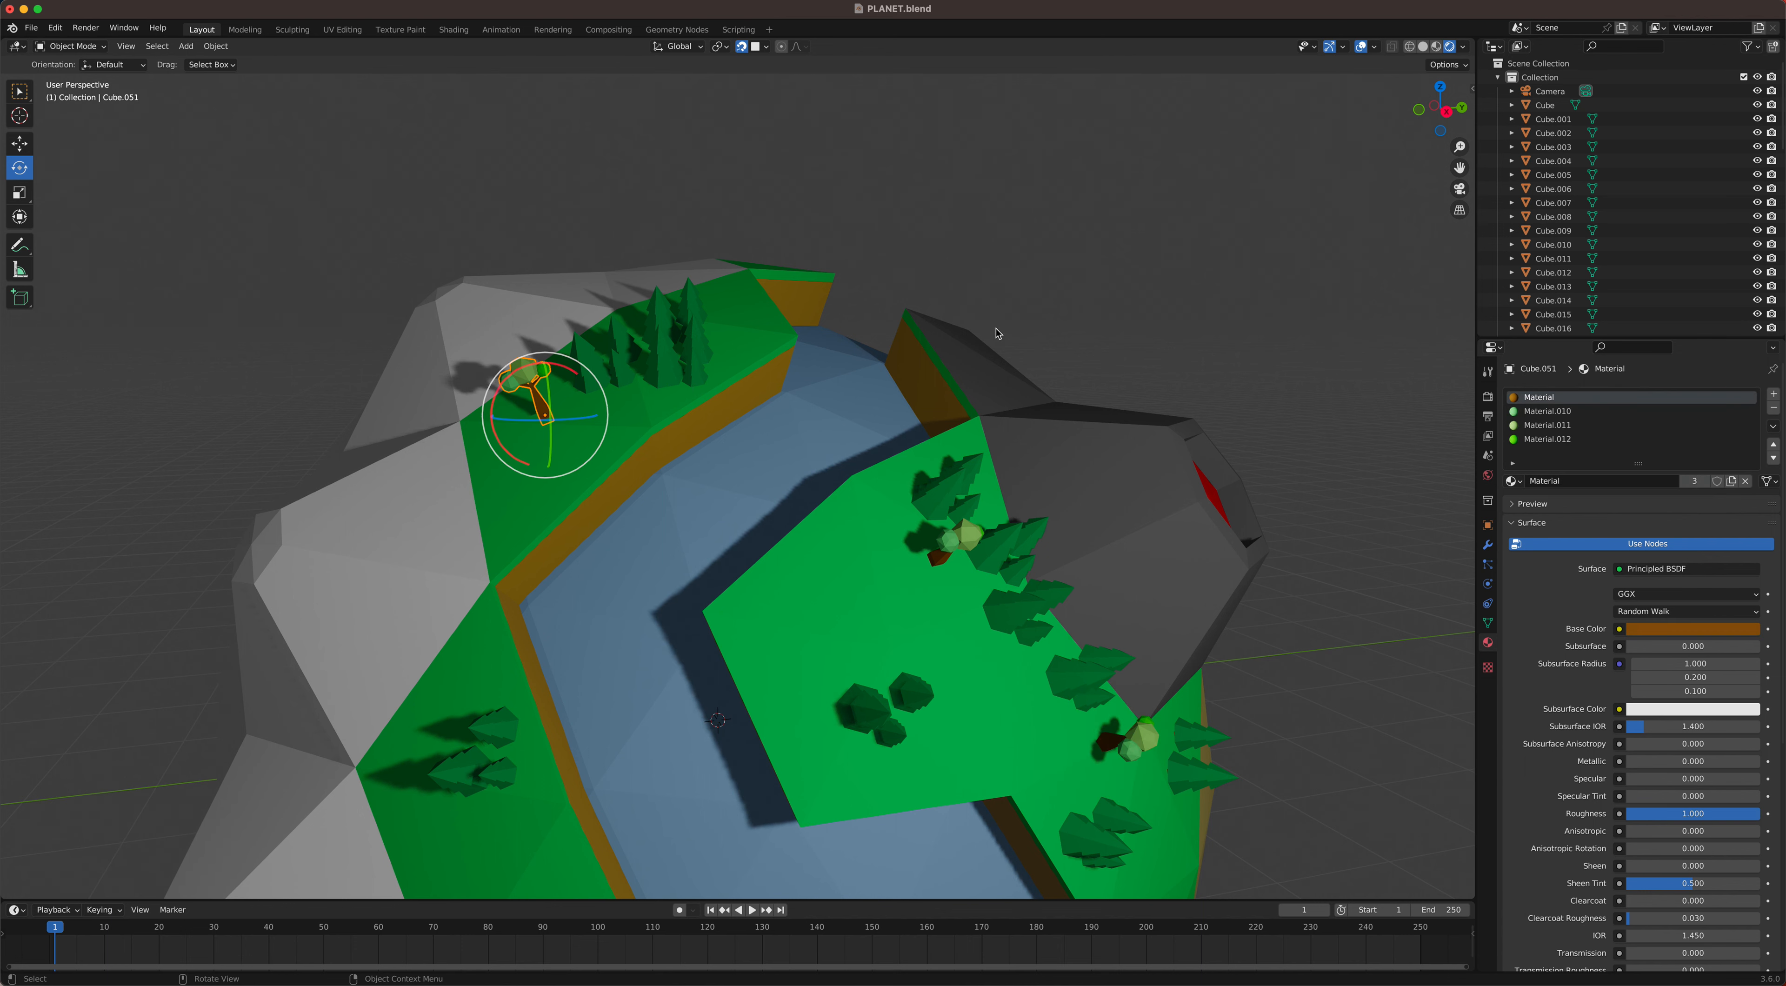
key("w")
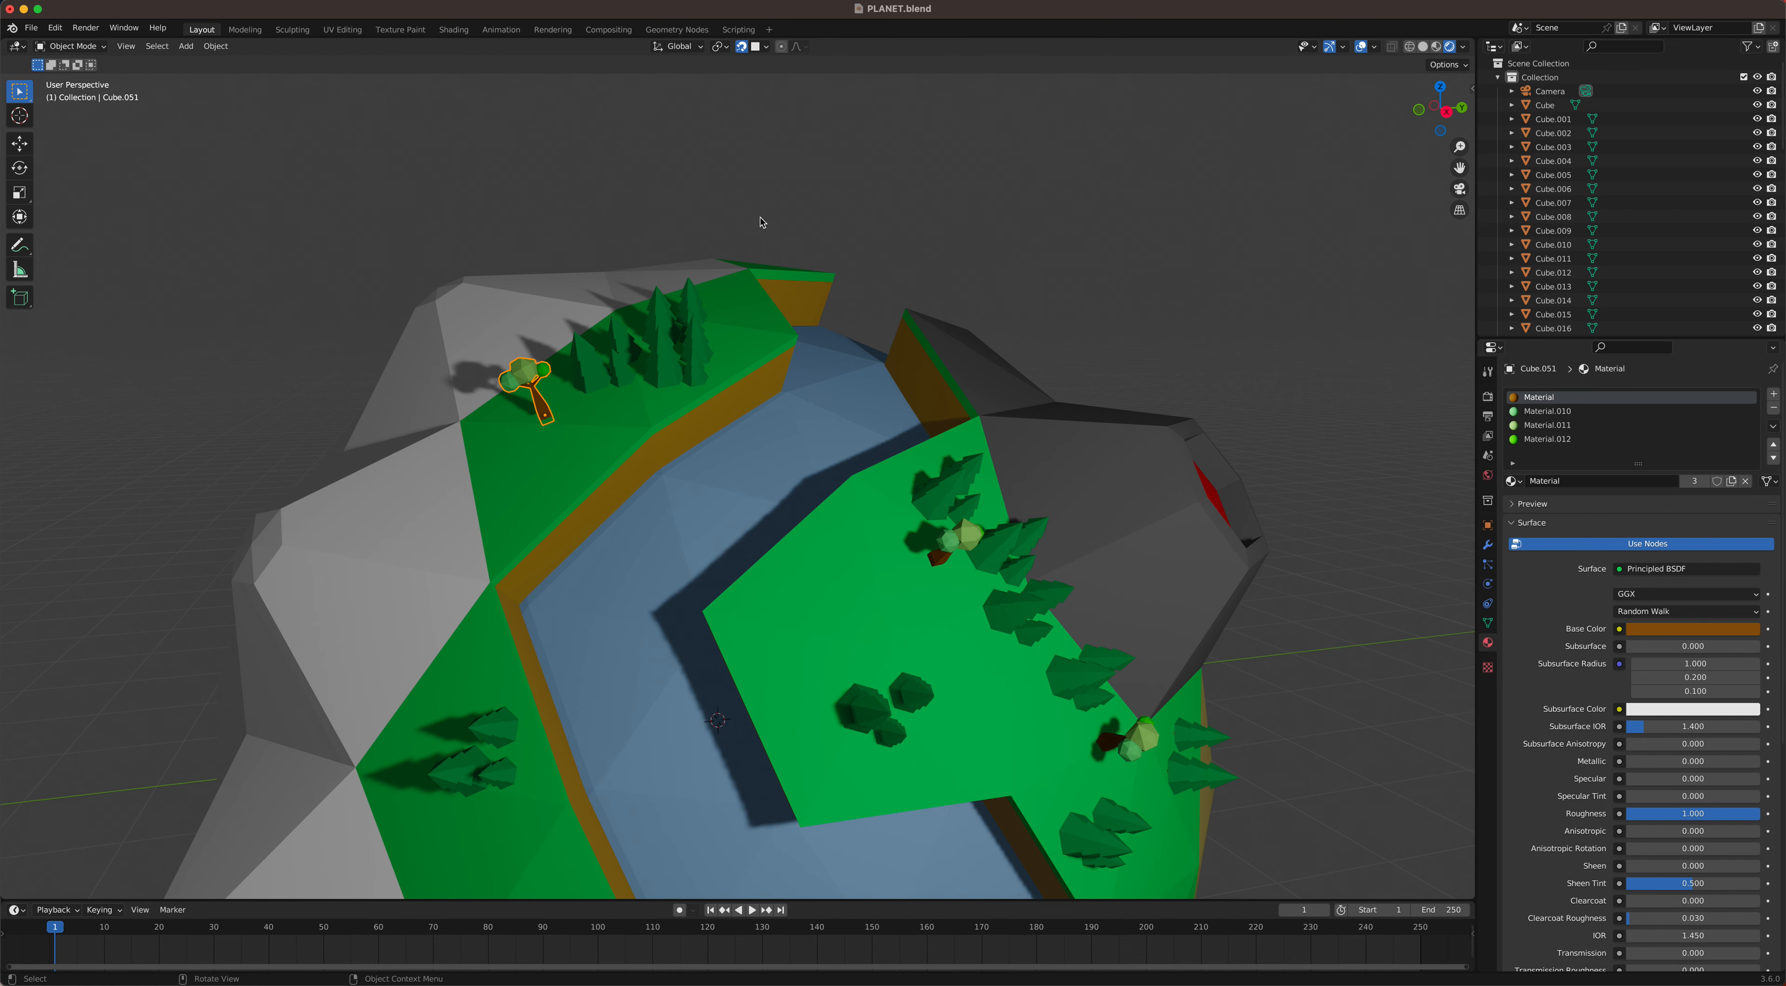
key("shift+d")
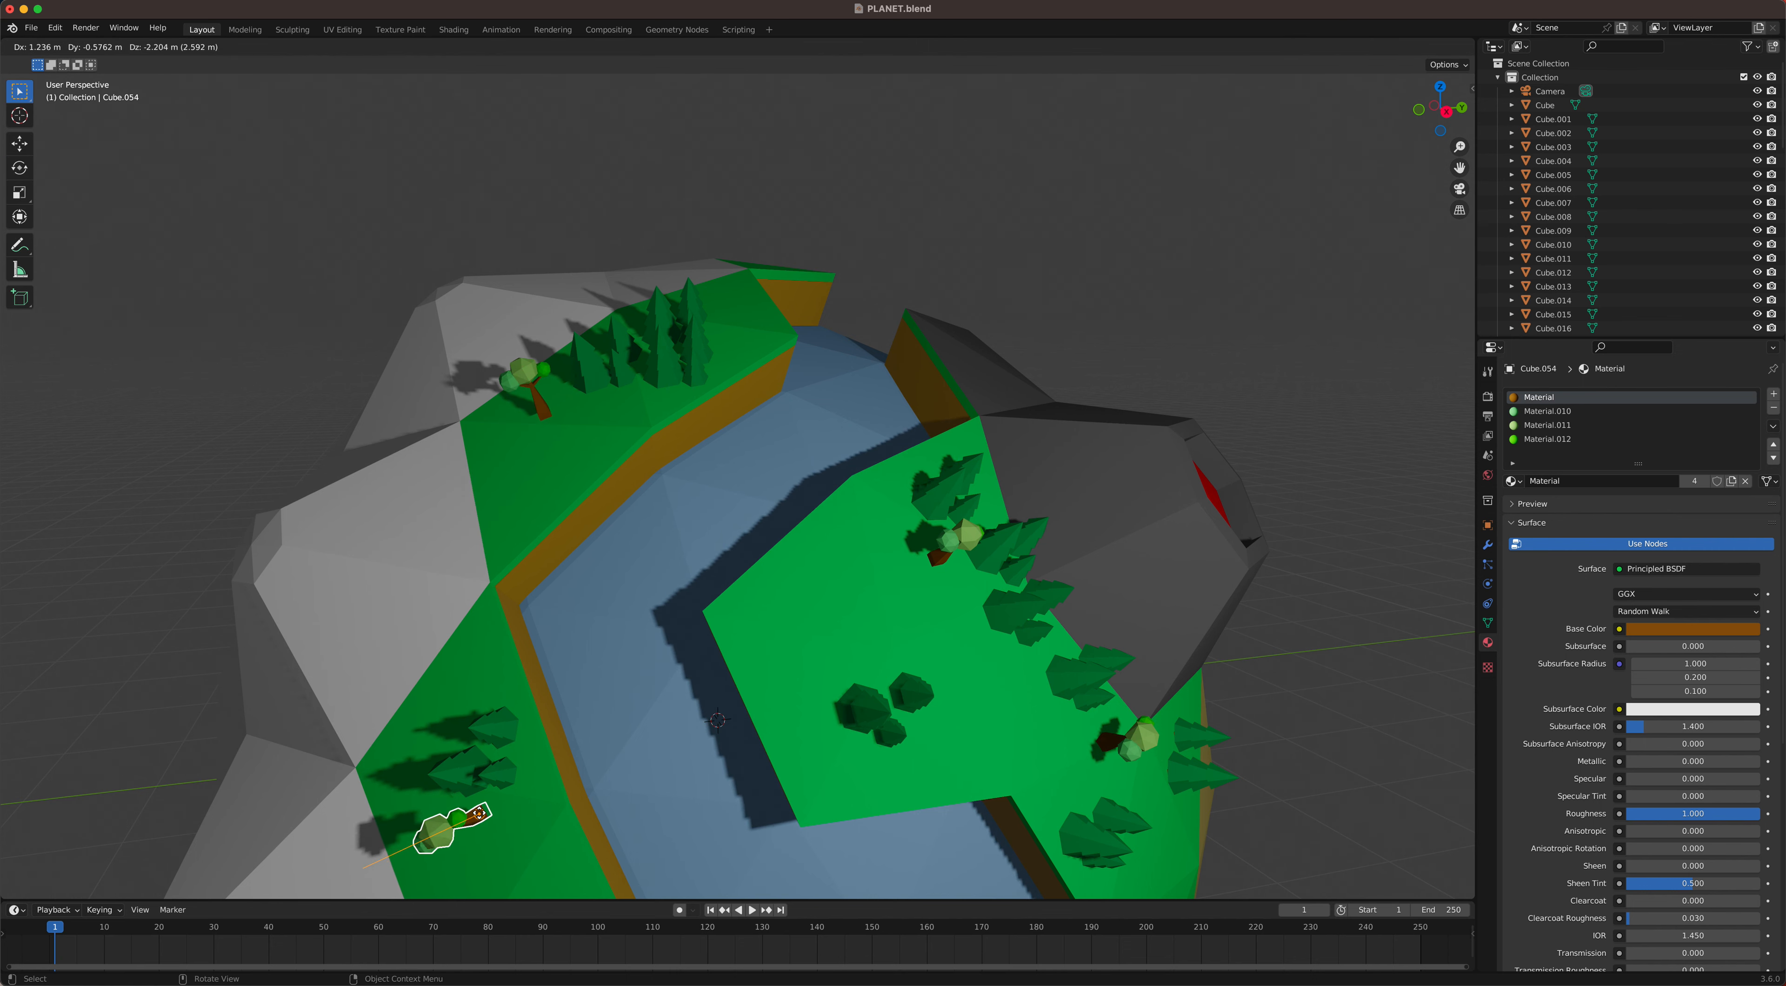
left_click(745, 670)
Step: Duplicate the tree four more times, spreading the copies over the grass around the lower part of the planet
scroll(745, 670, "down", 4)
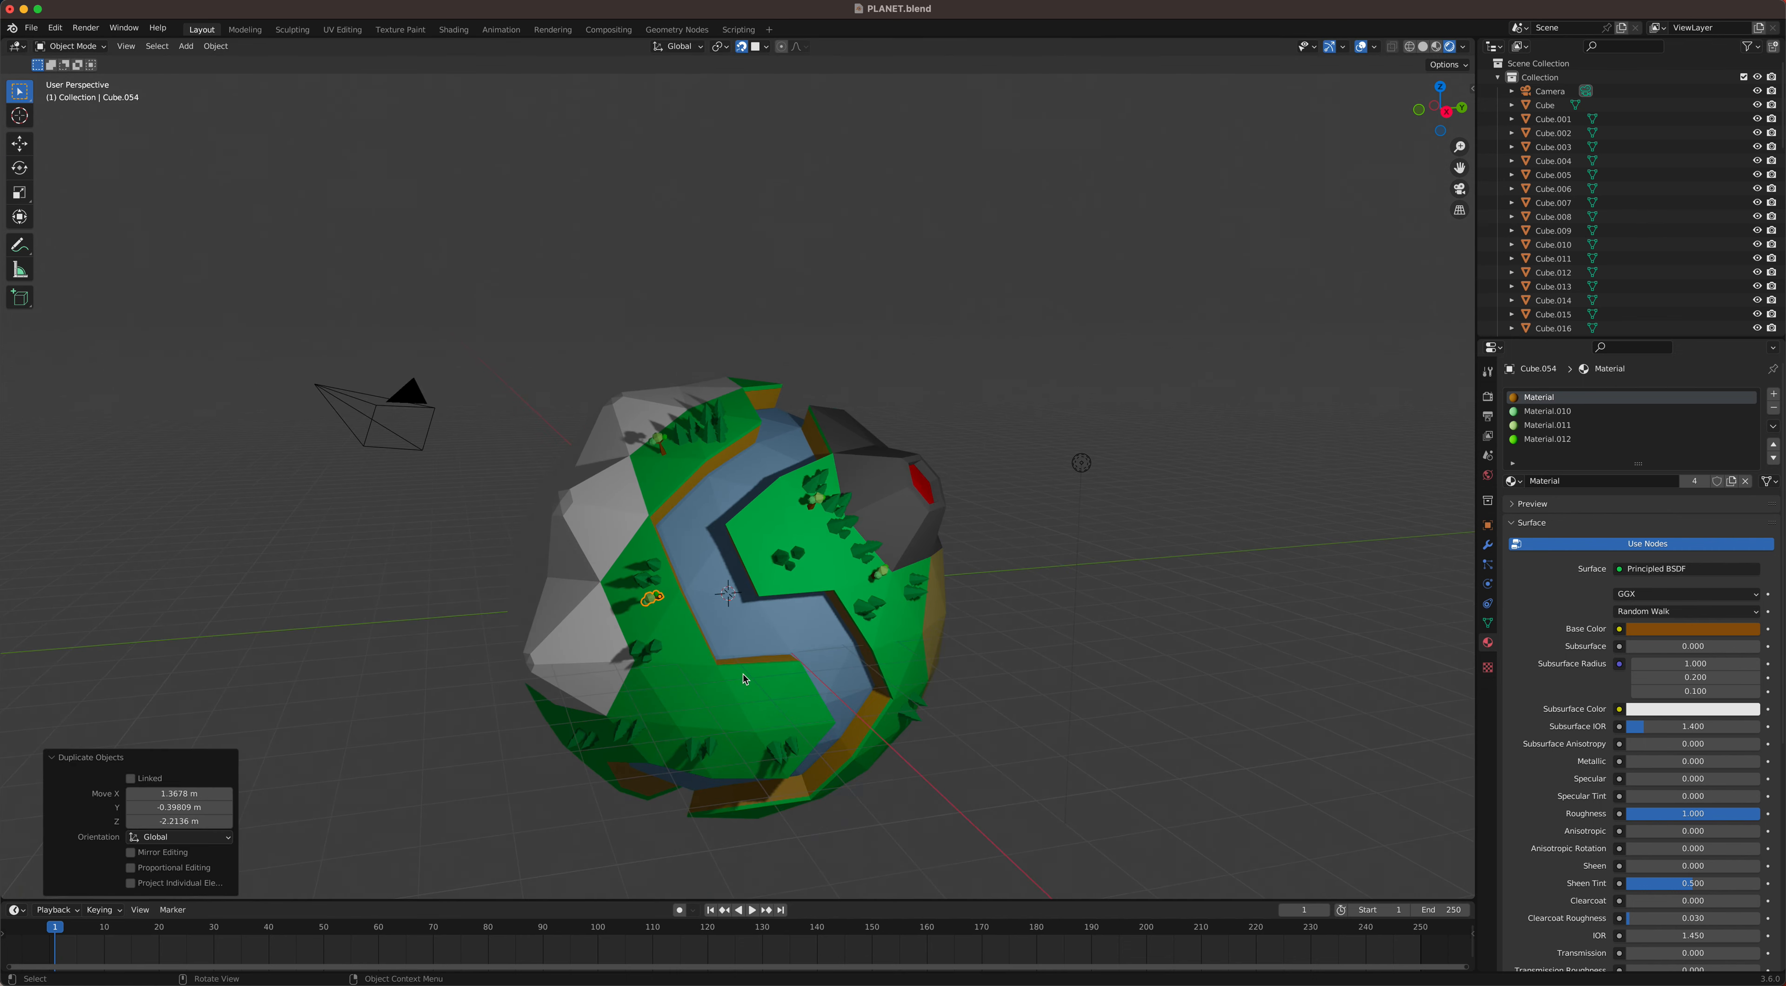
key("shift+d")
left_click(733, 766)
key("shift+d")
left_click(609, 750)
key("shift+d")
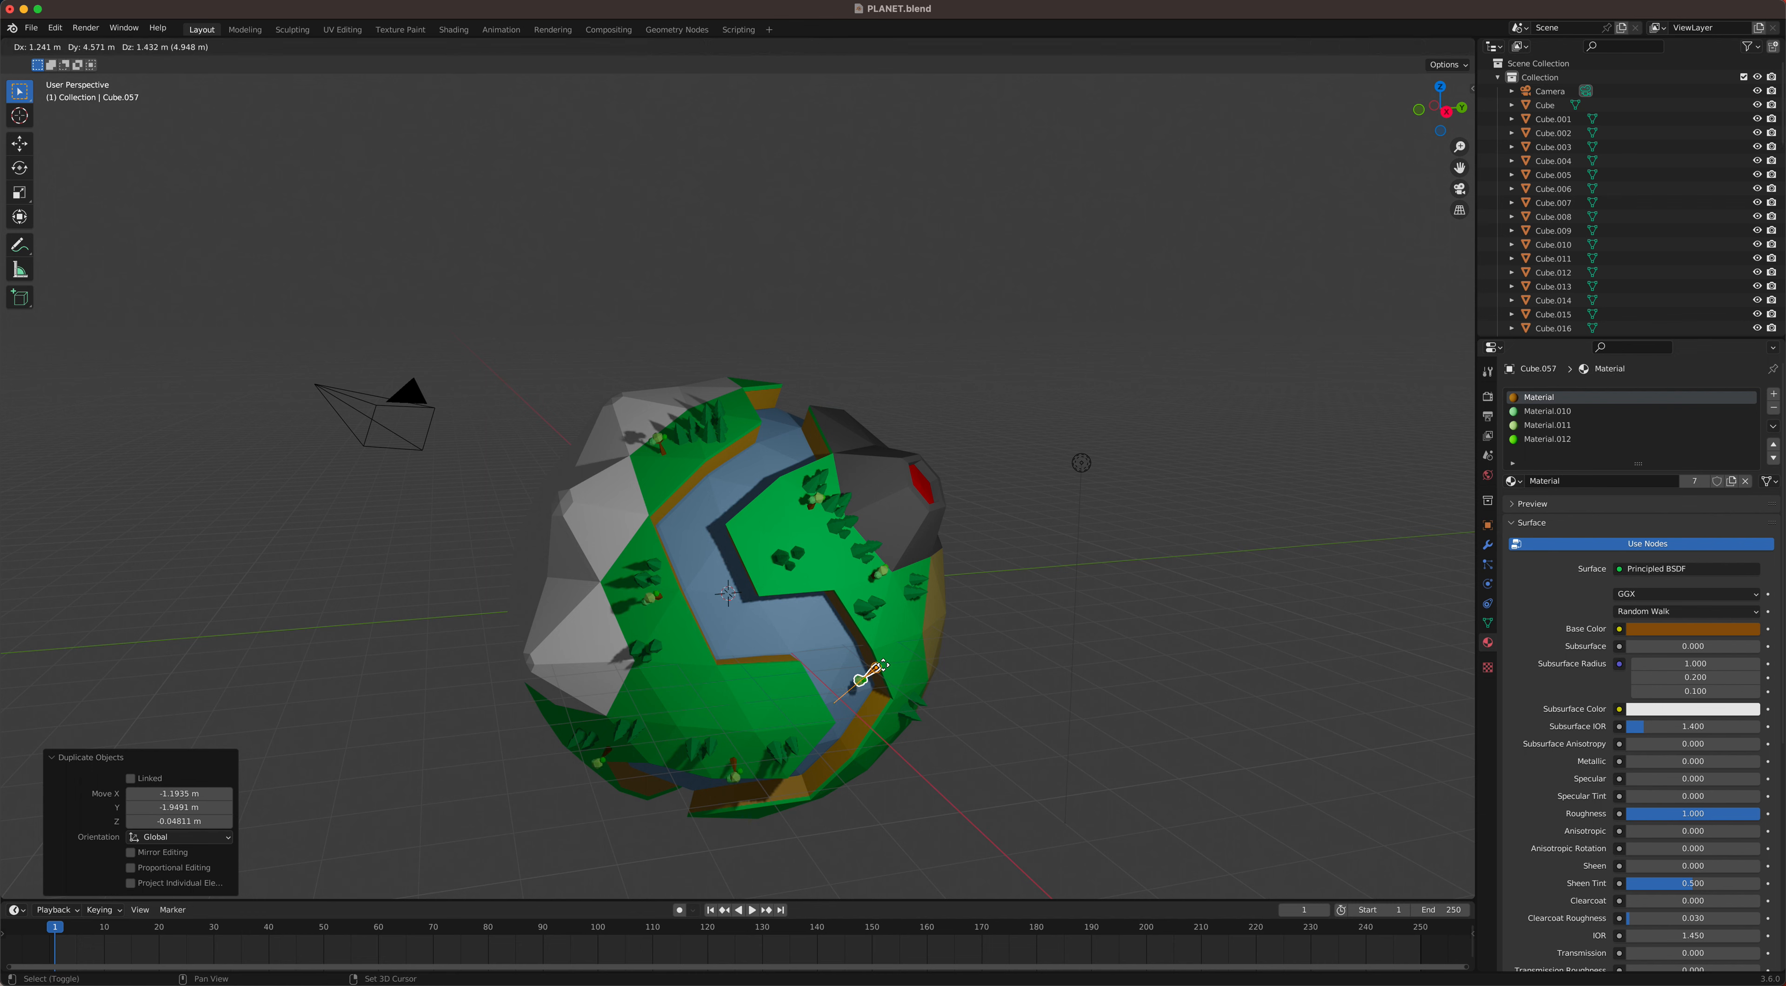
left_click(985, 669)
key("shift+d")
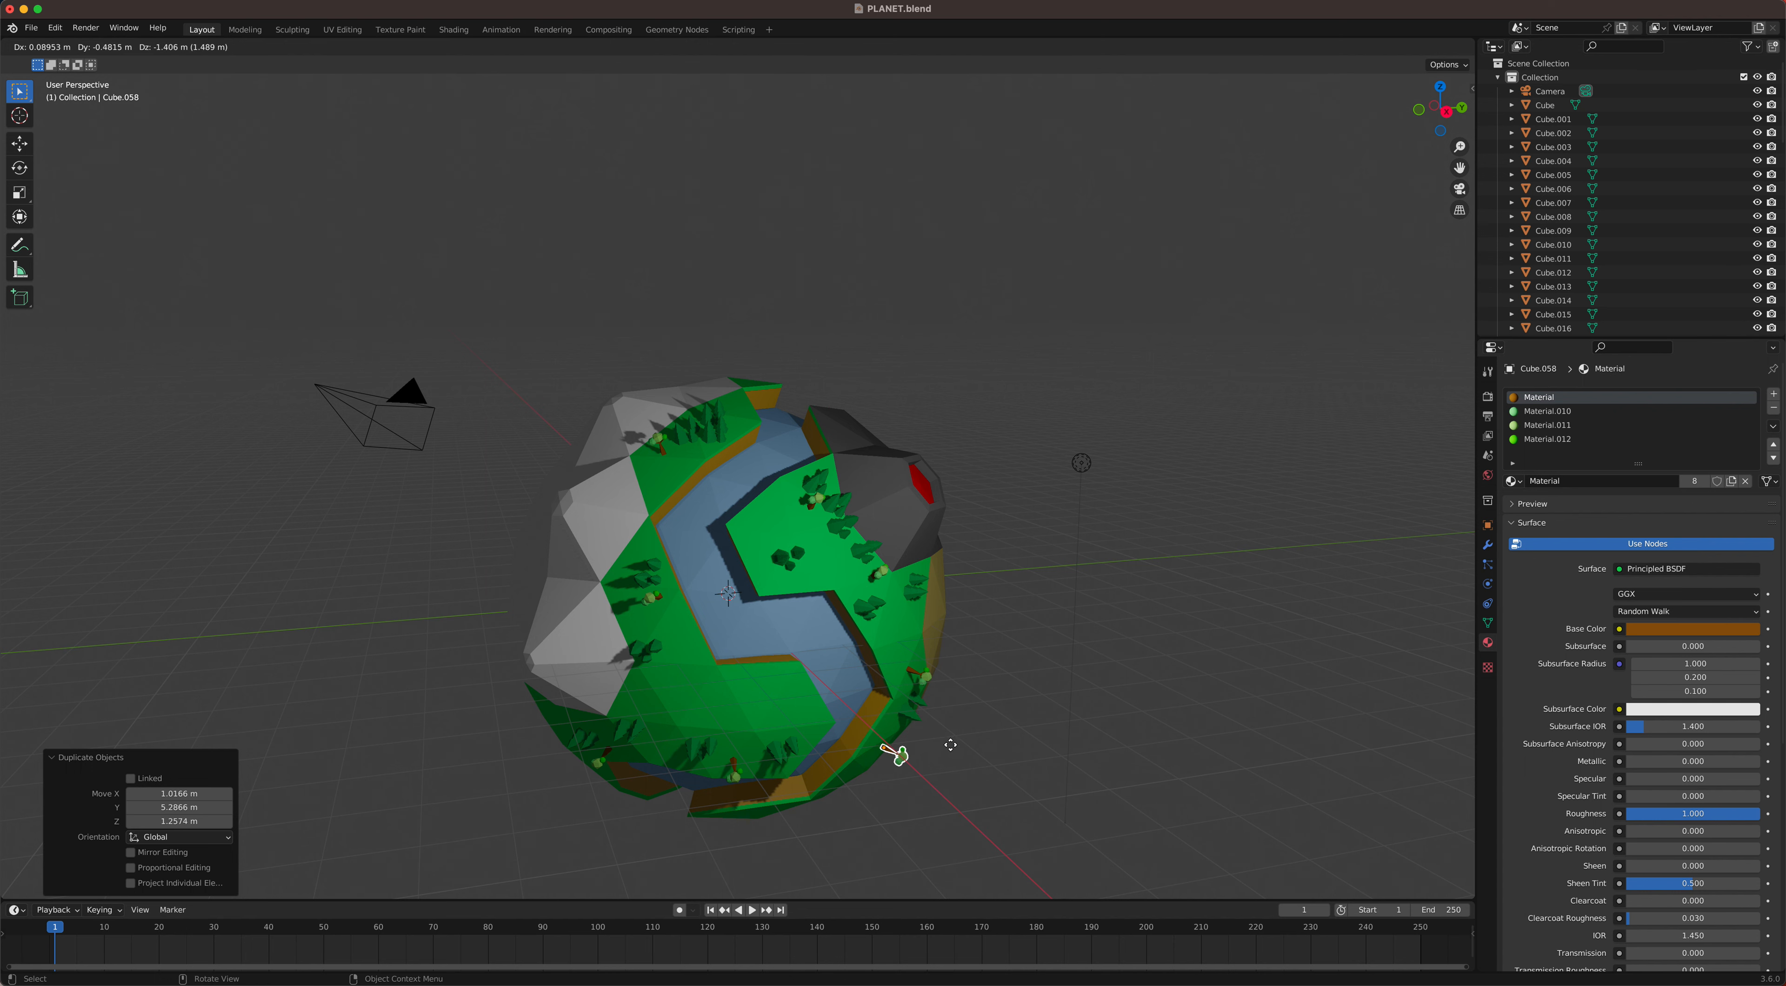
left_click(952, 753)
Step: Add an ico sphere and move it about 6.15 m up along Z, above the planet
middle_click_drag(1032, 636, 989, 482)
scroll(954, 585, "up", 3)
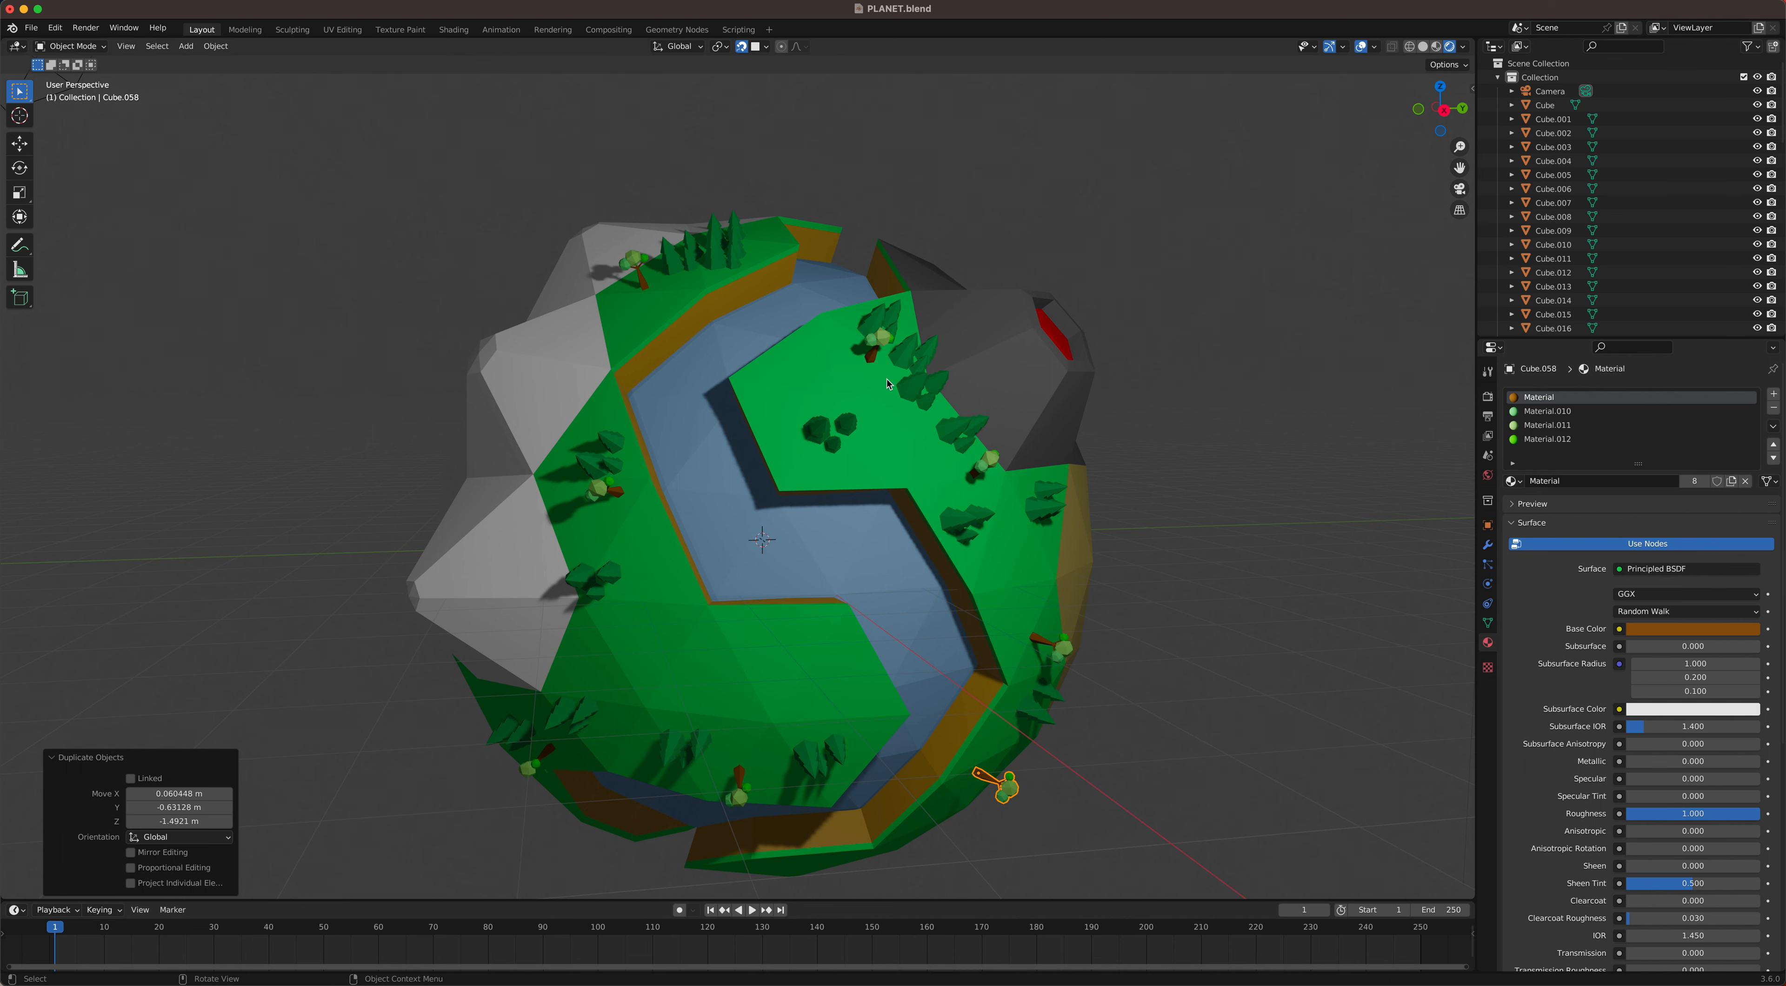
middle_click_drag(893, 358, 867, 433)
scroll(868, 432, "down", 1)
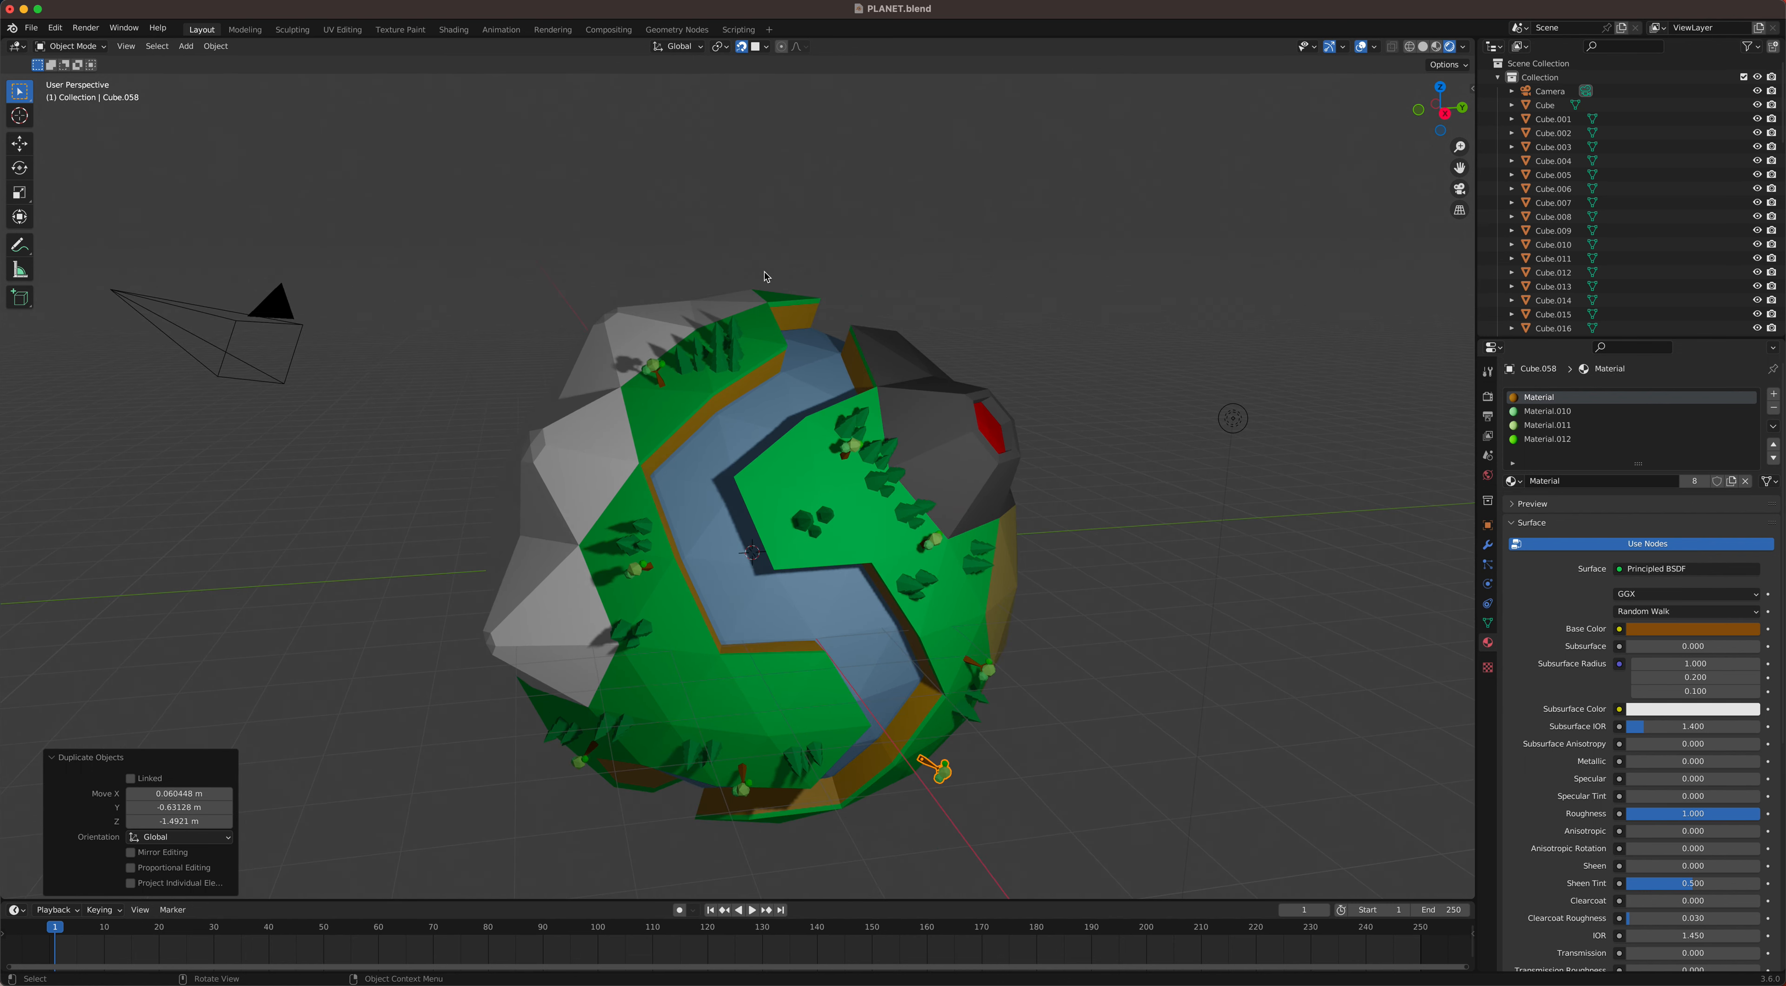
key("shift+a")
mouse_move(767, 274)
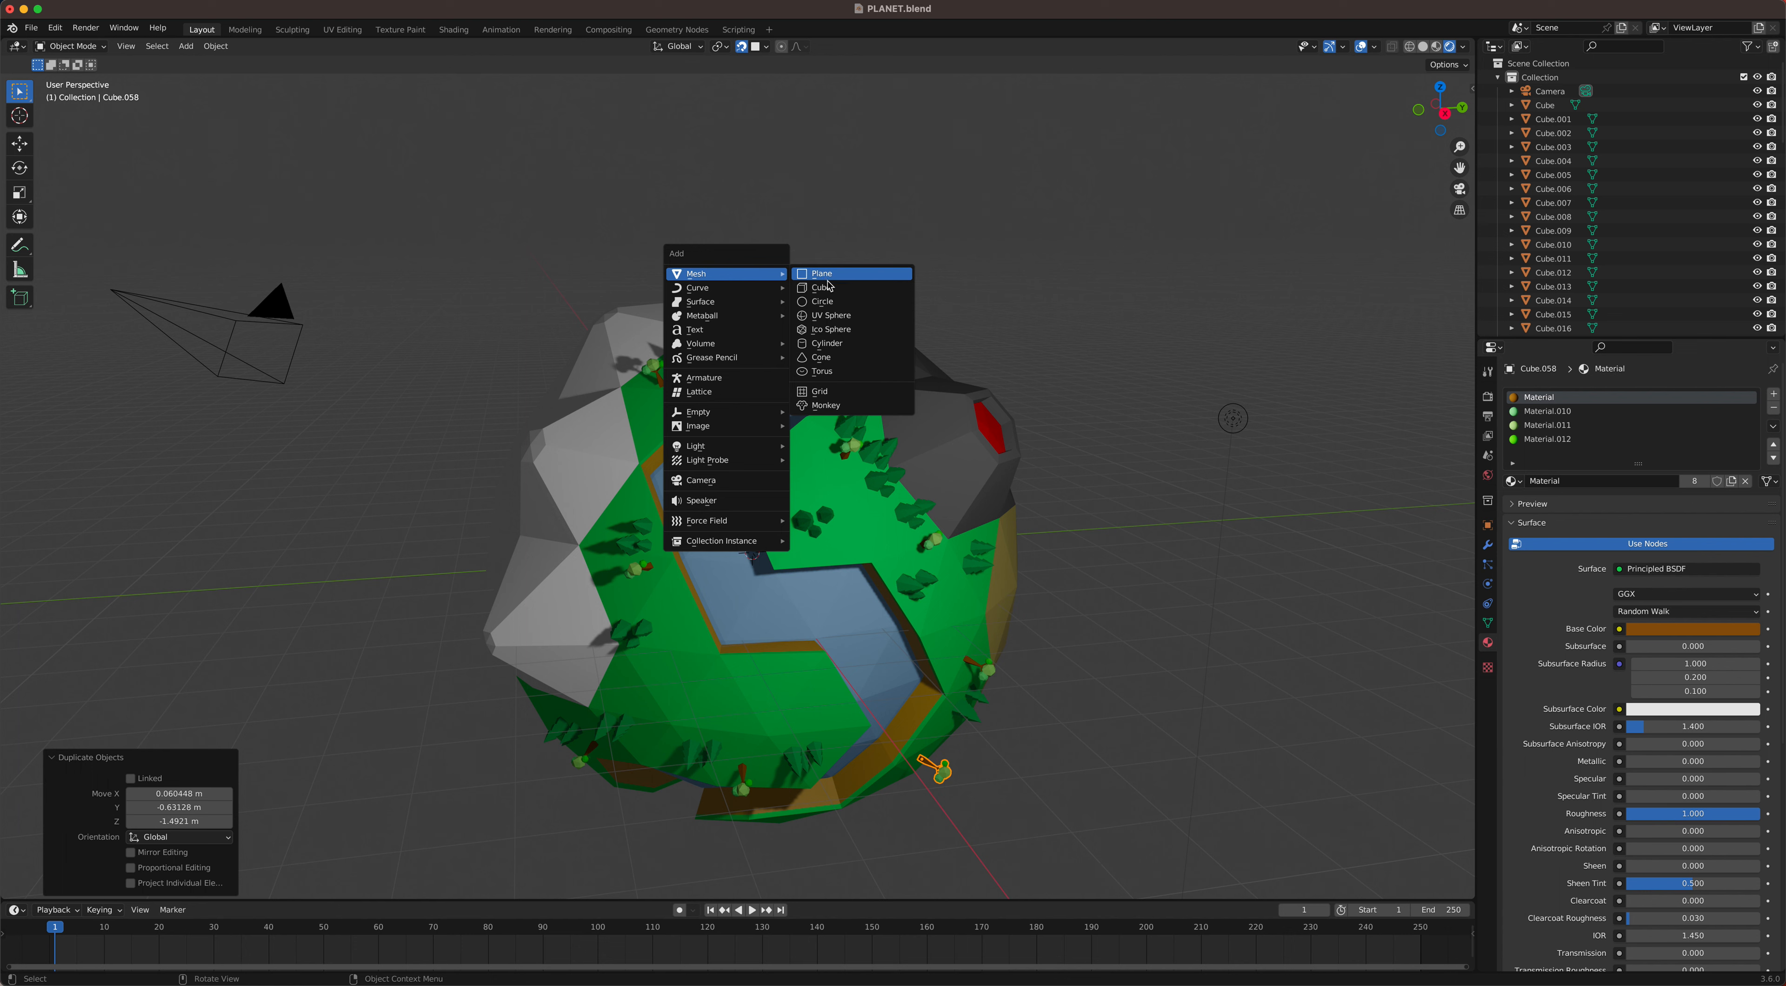
left_click(832, 332)
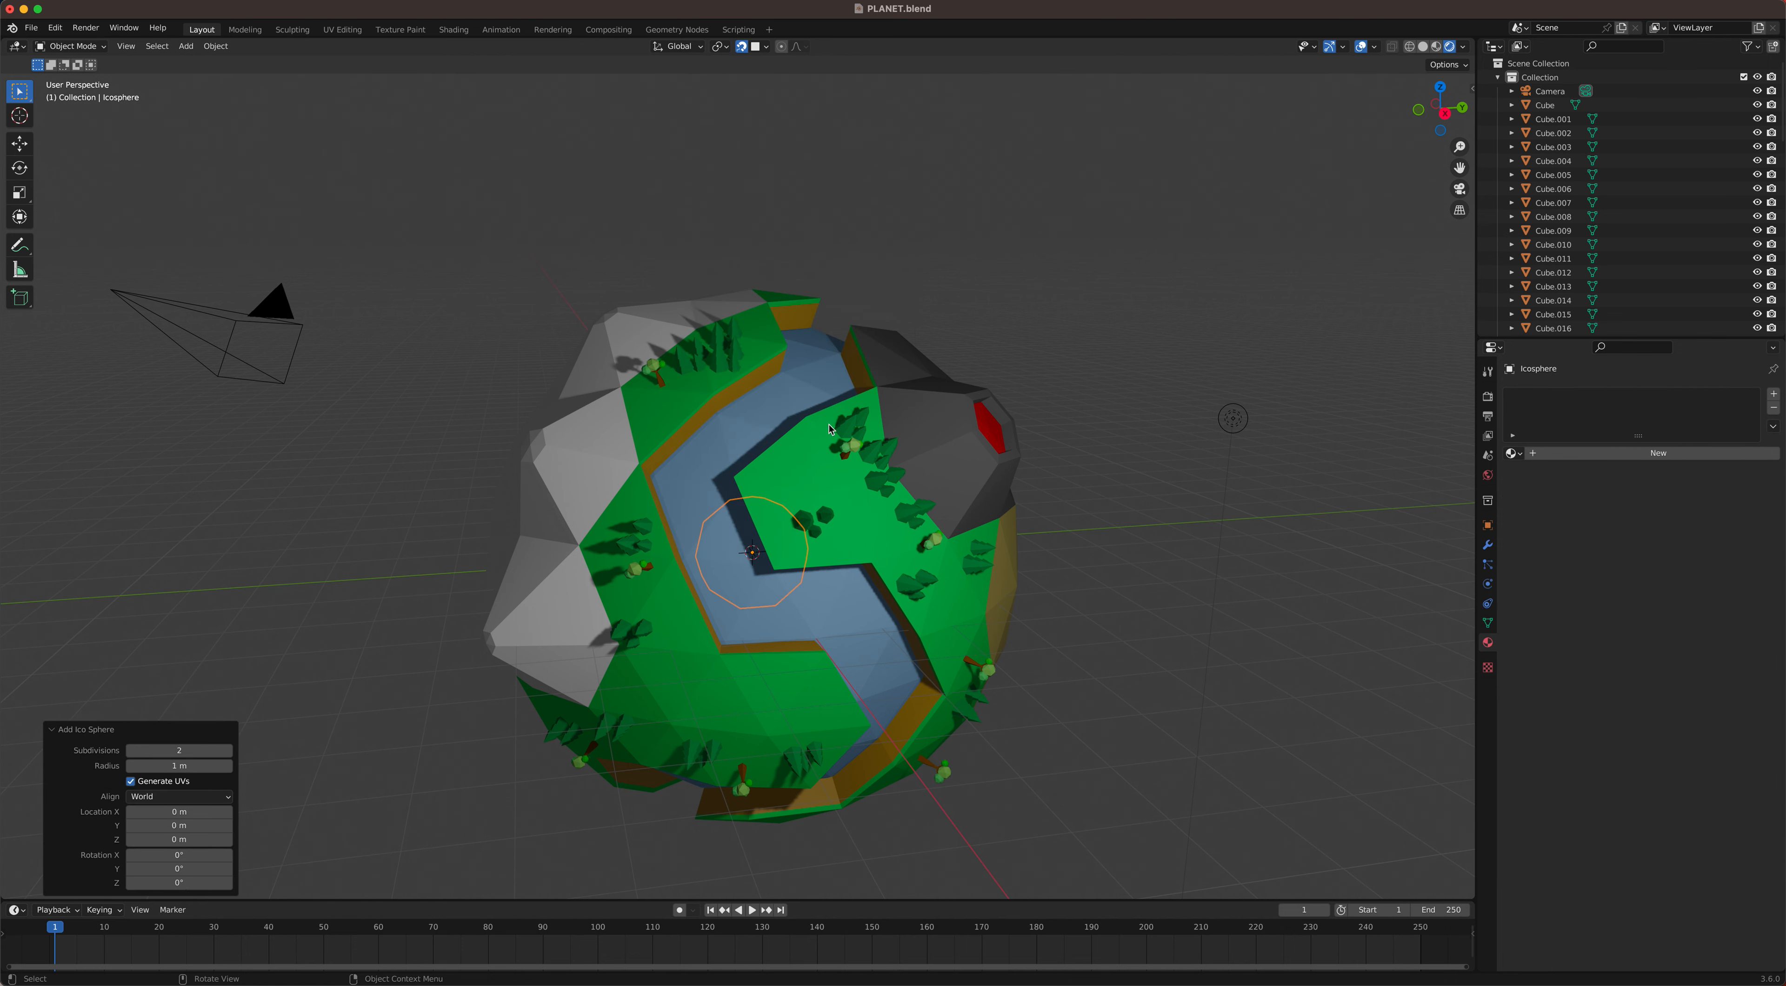
key("g")
key("z")
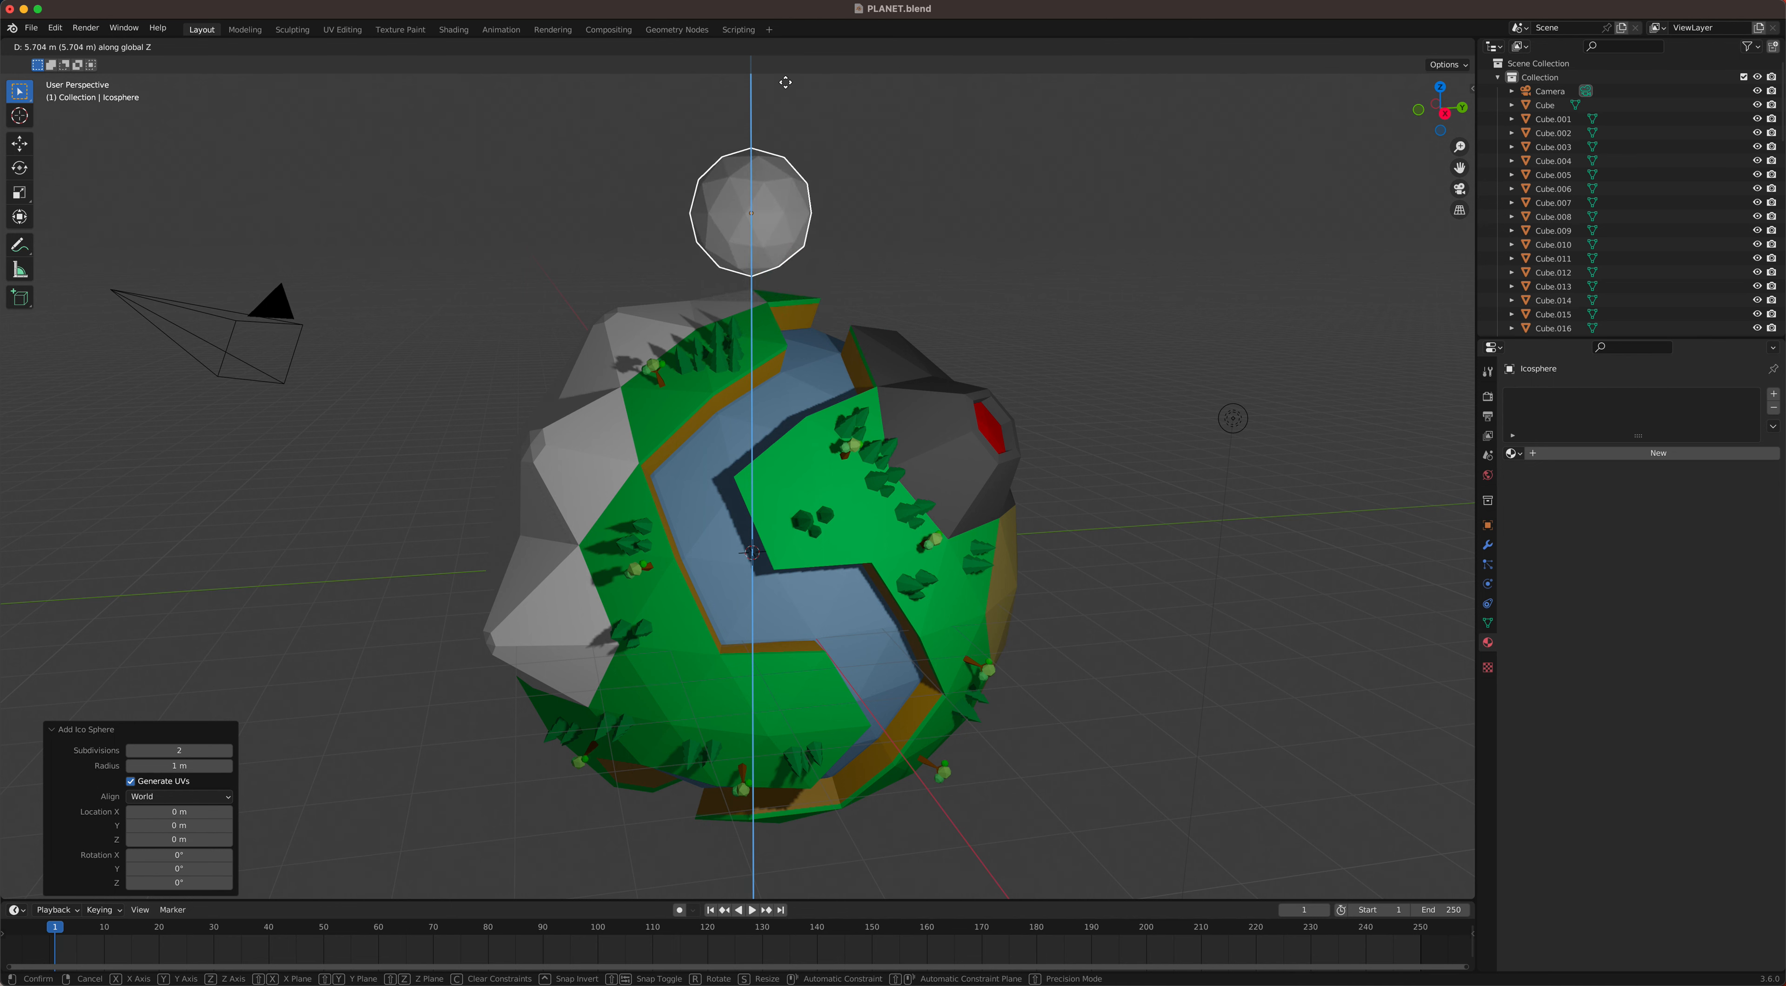
left_click(797, 63)
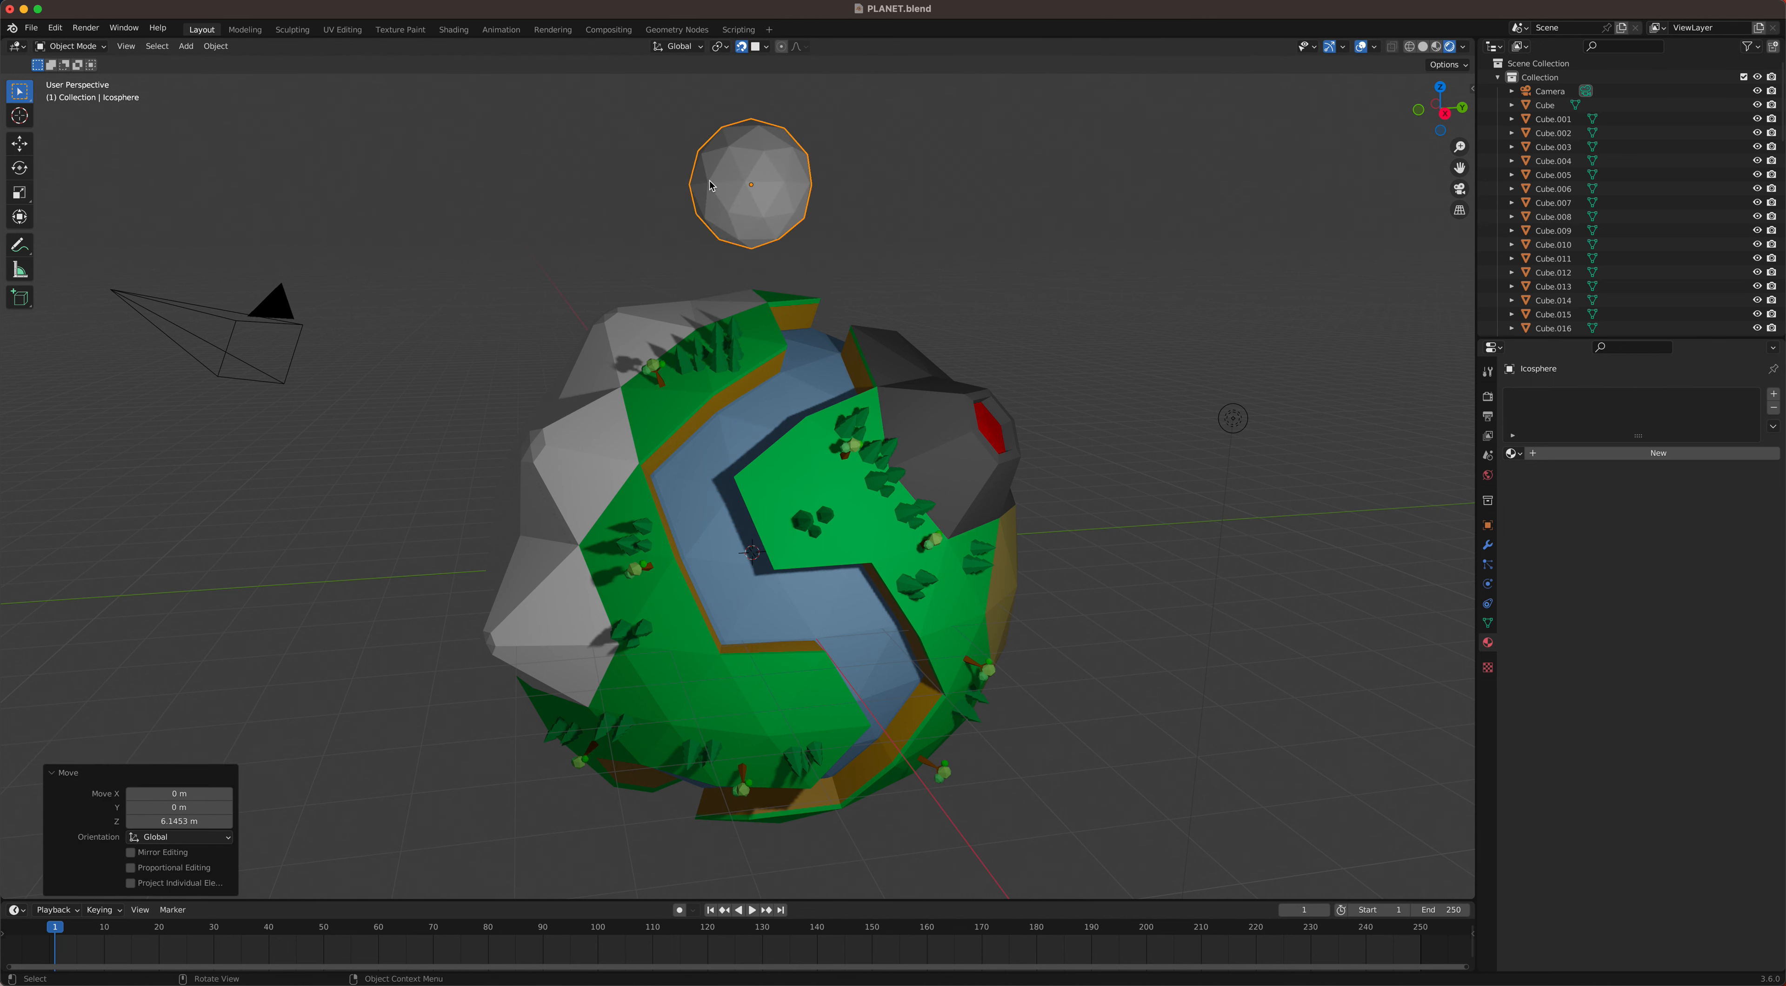
Step: Assign the existing white material Material.006 to the ico sphere
left_click(745, 166)
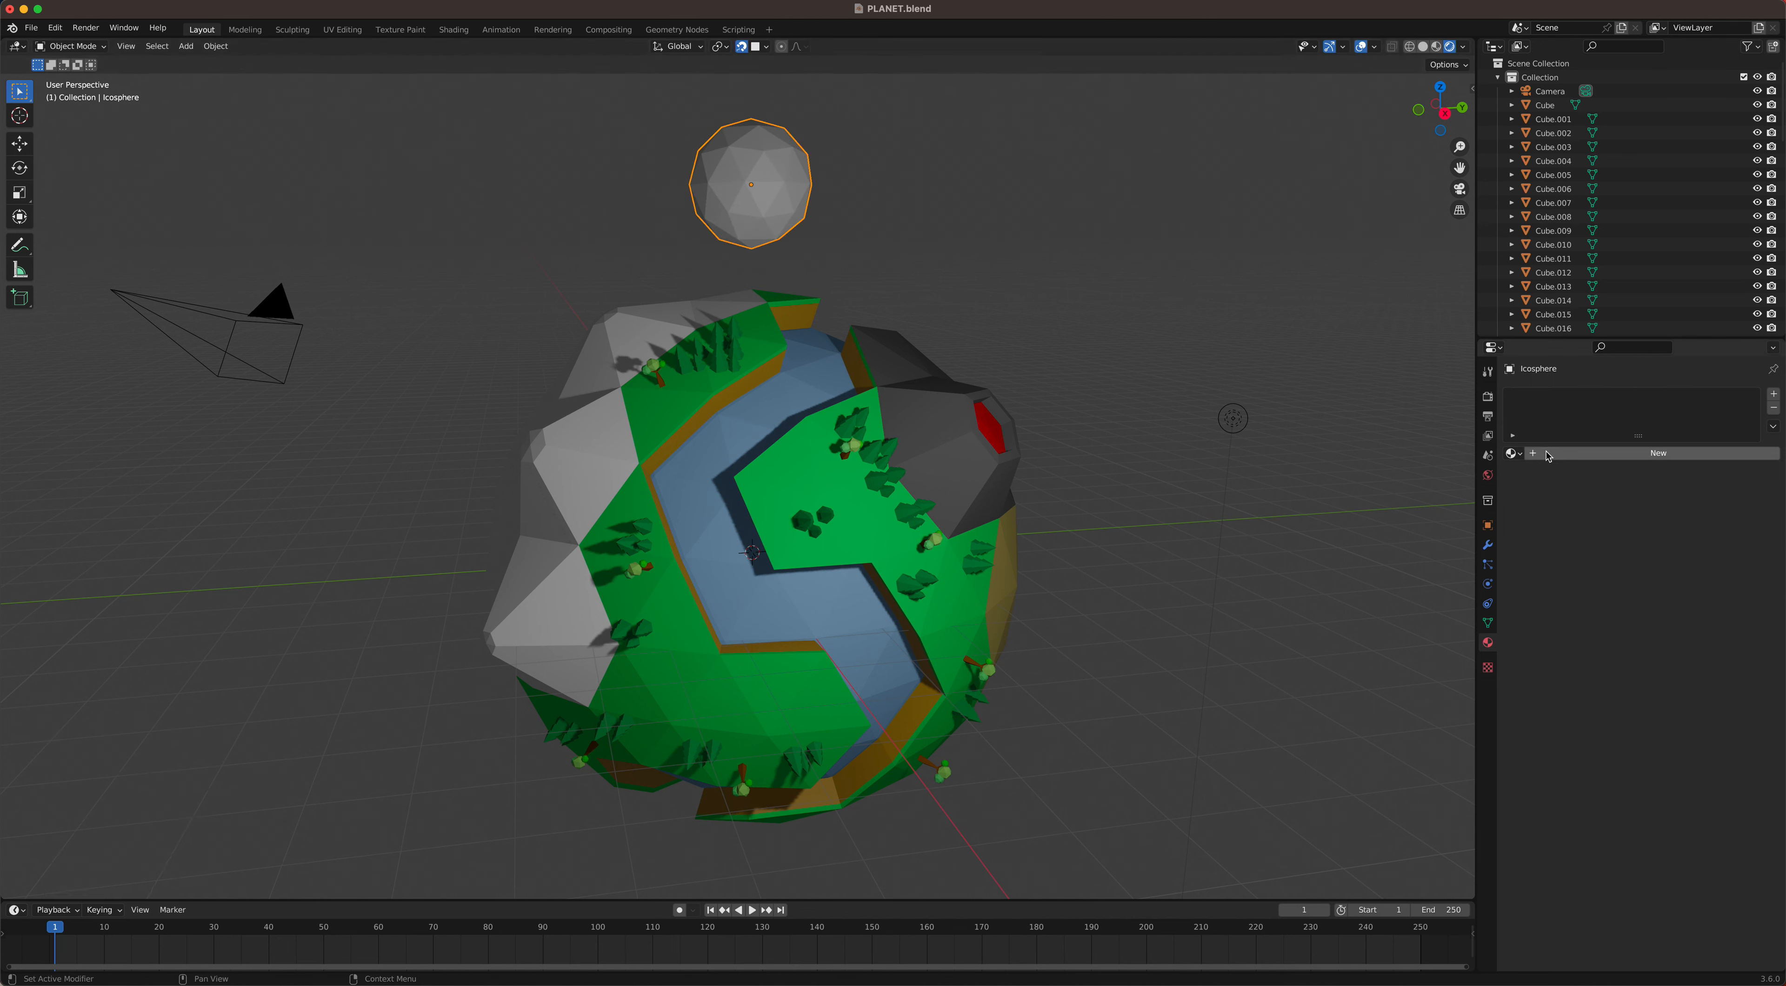
left_click(1517, 453)
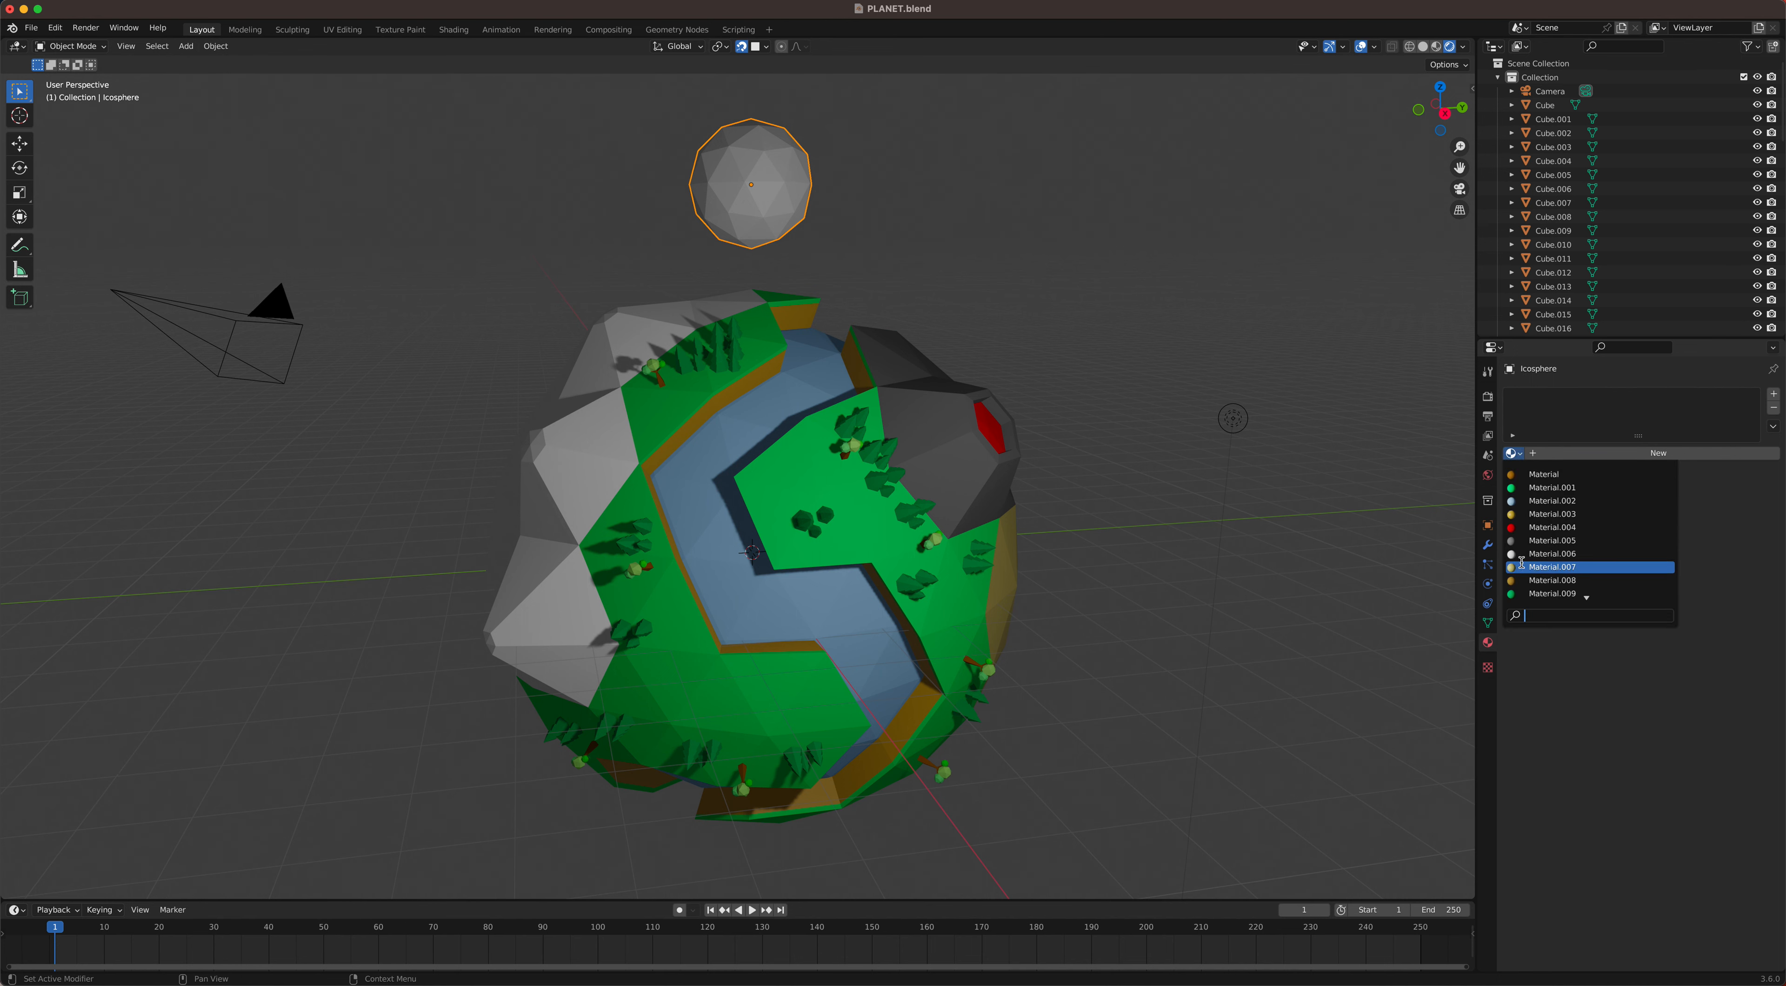
left_click(1552, 553)
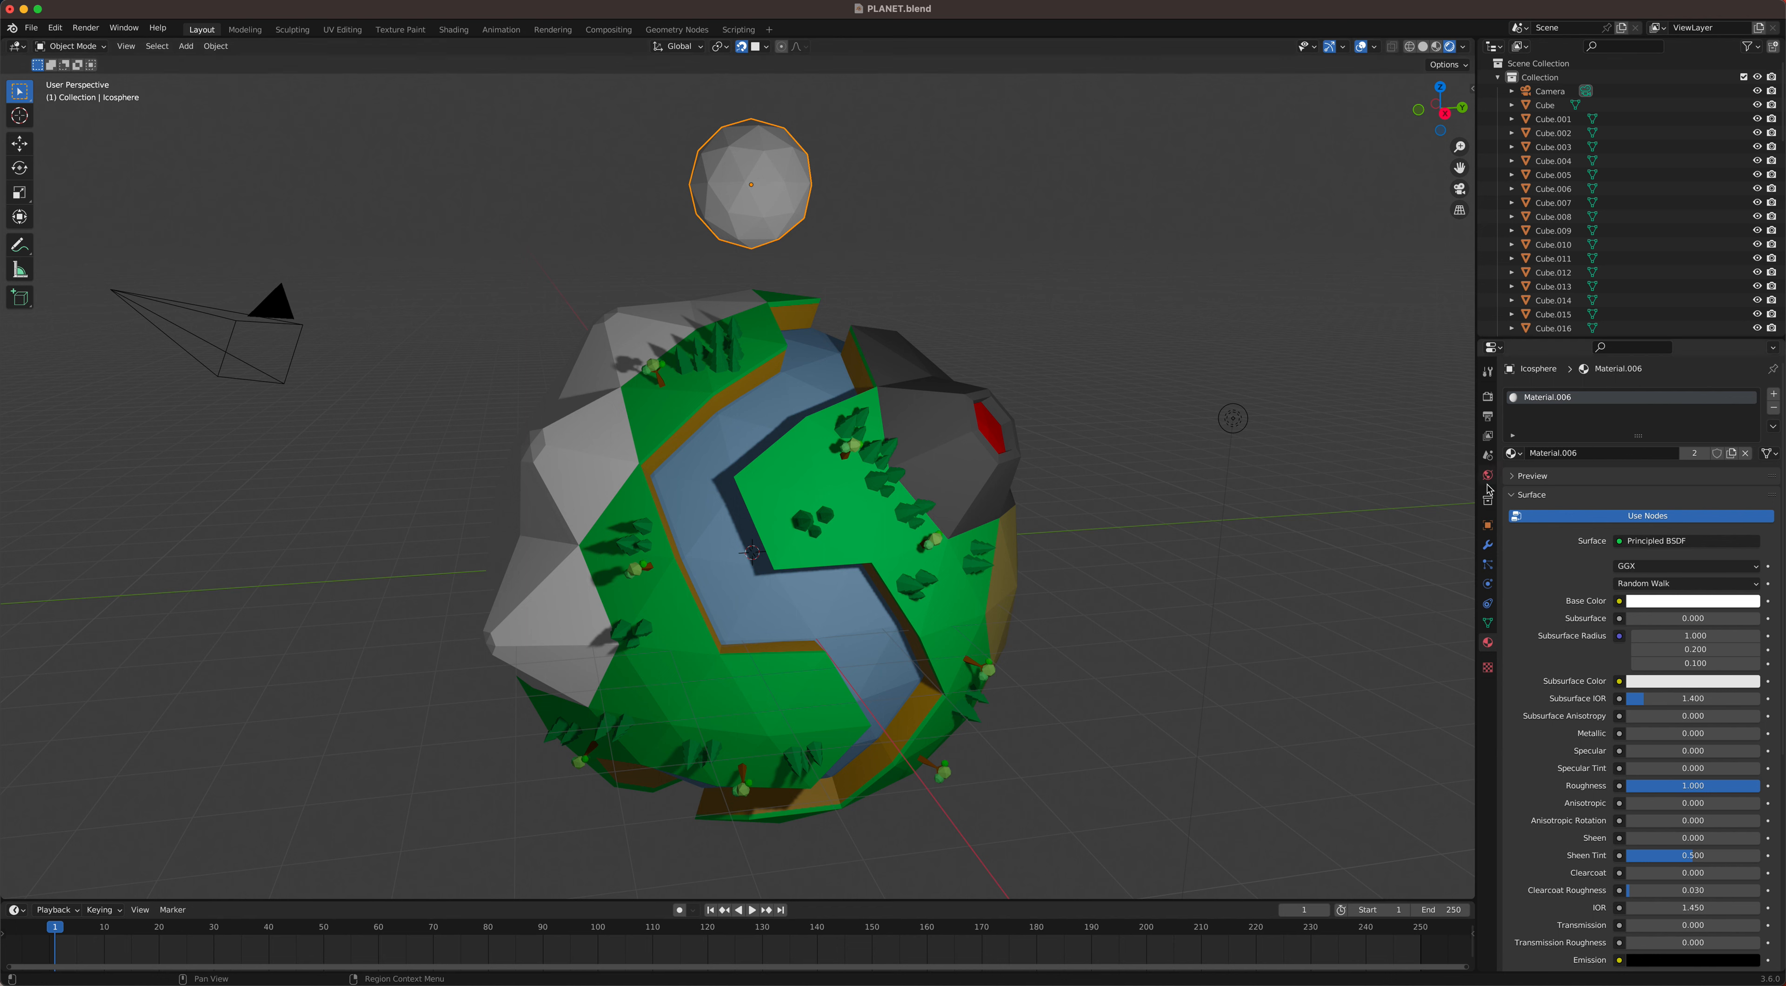
Step: Add a Decimate modifier to the ico sphere and set its collapse ratio to 0.1
left_click(1487, 546)
left_click(1618, 394)
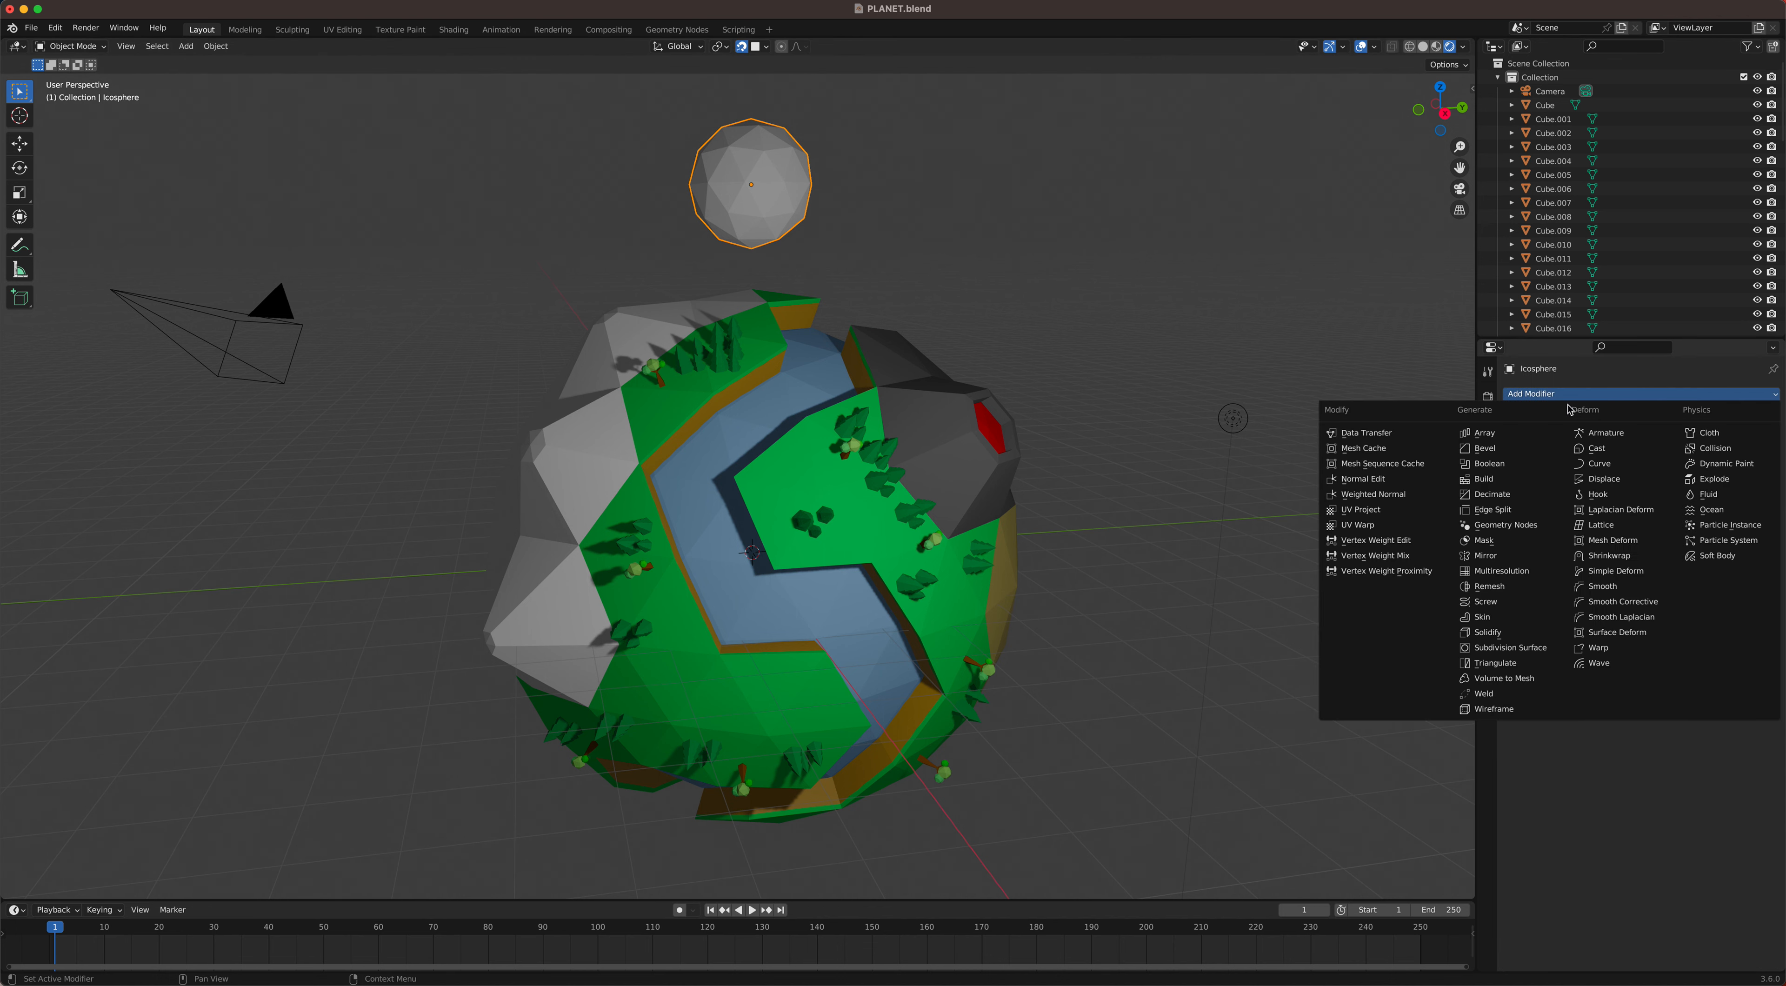
left_click(1494, 492)
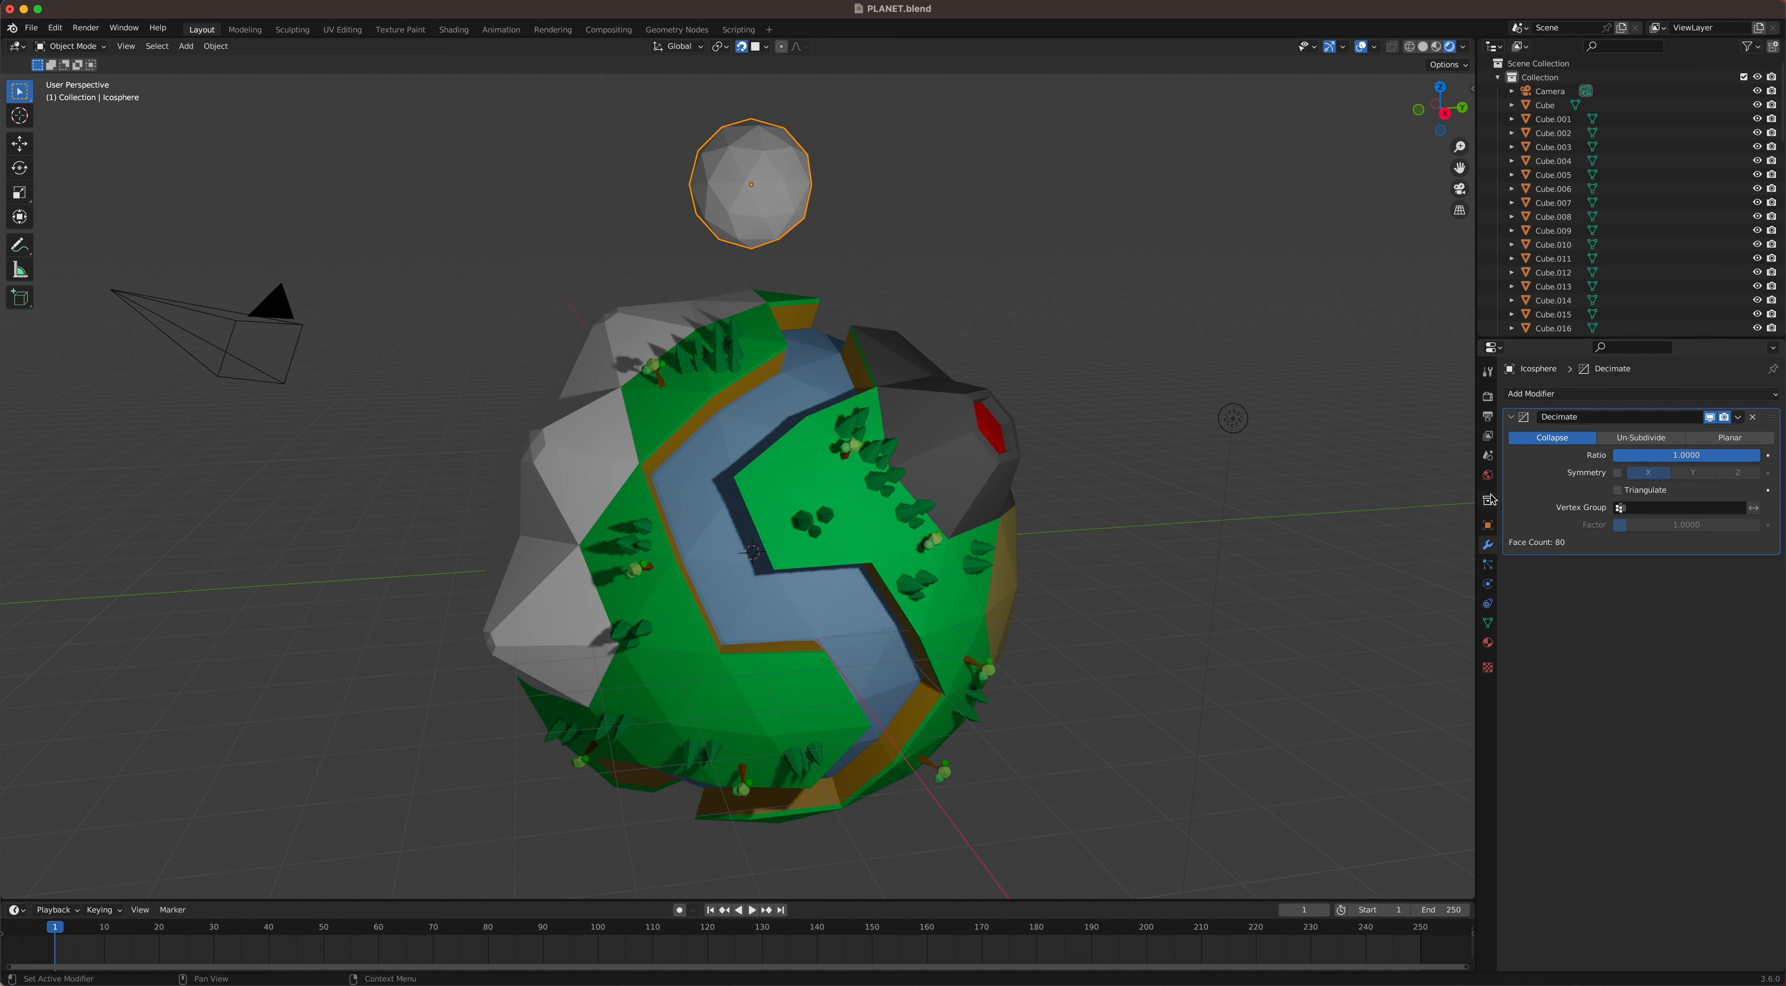
left_click(1680, 455)
type("0.1")
key("Return")
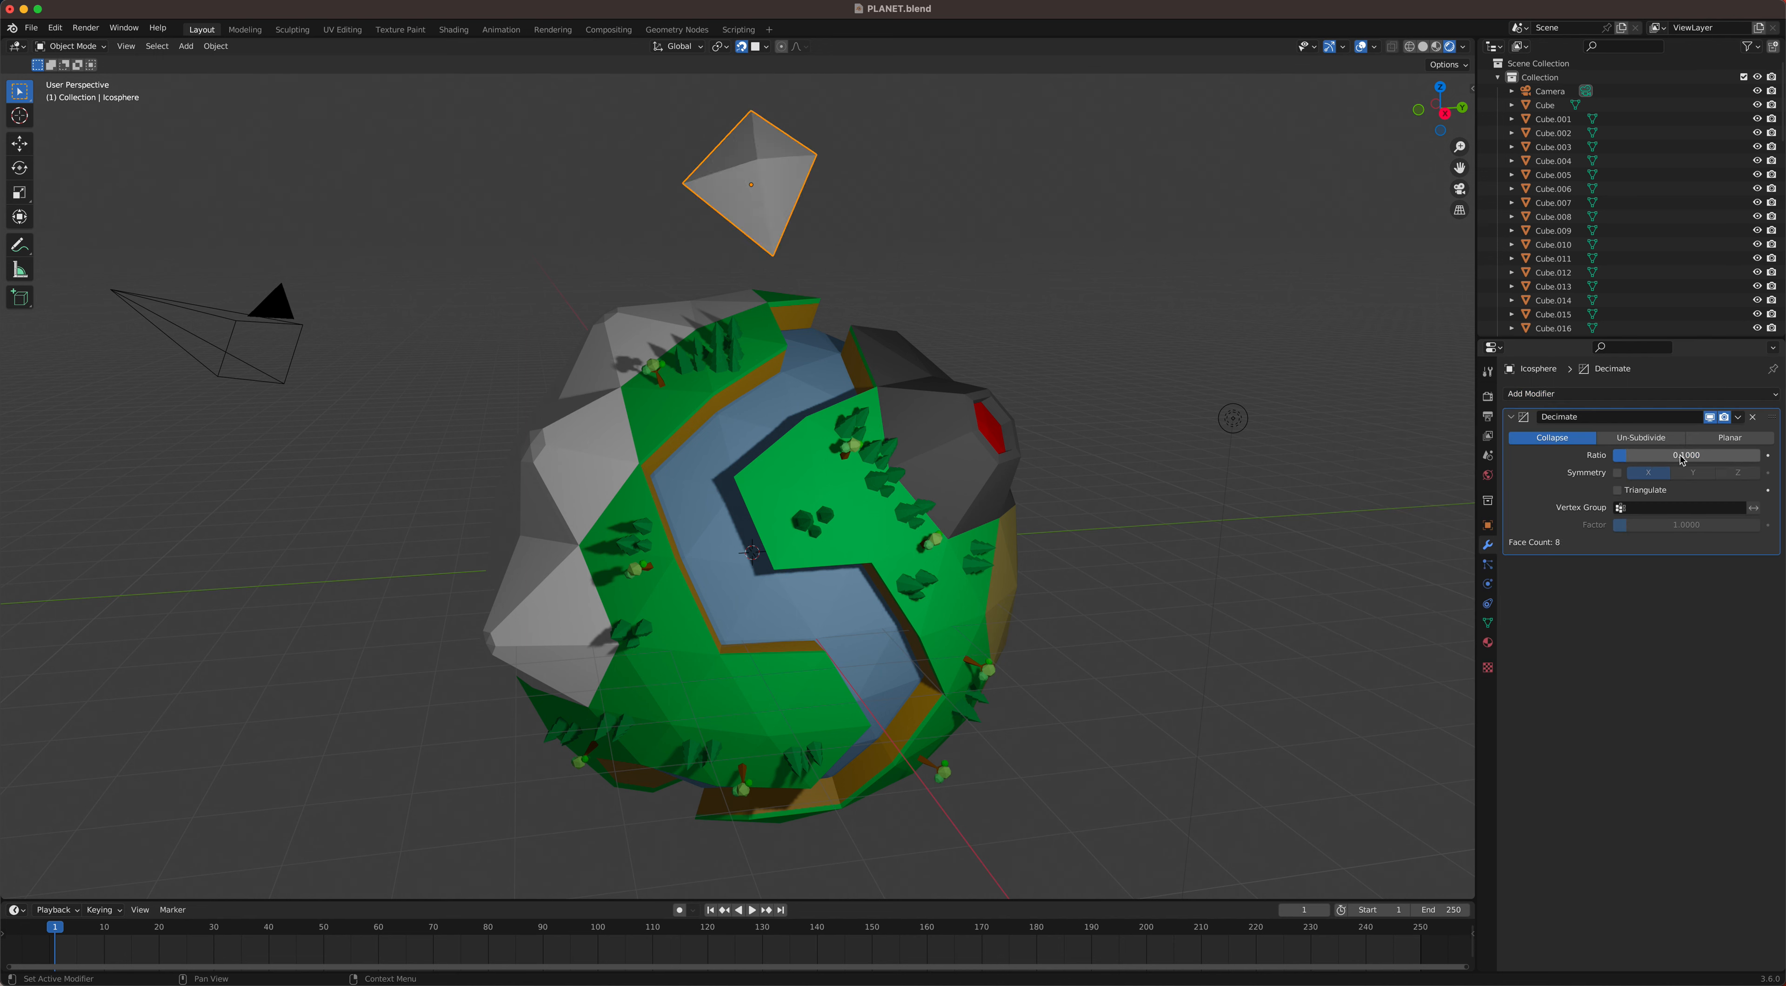
Step: Set the ico sphere's Decimate ratio to 0.5
left_click(1661, 456)
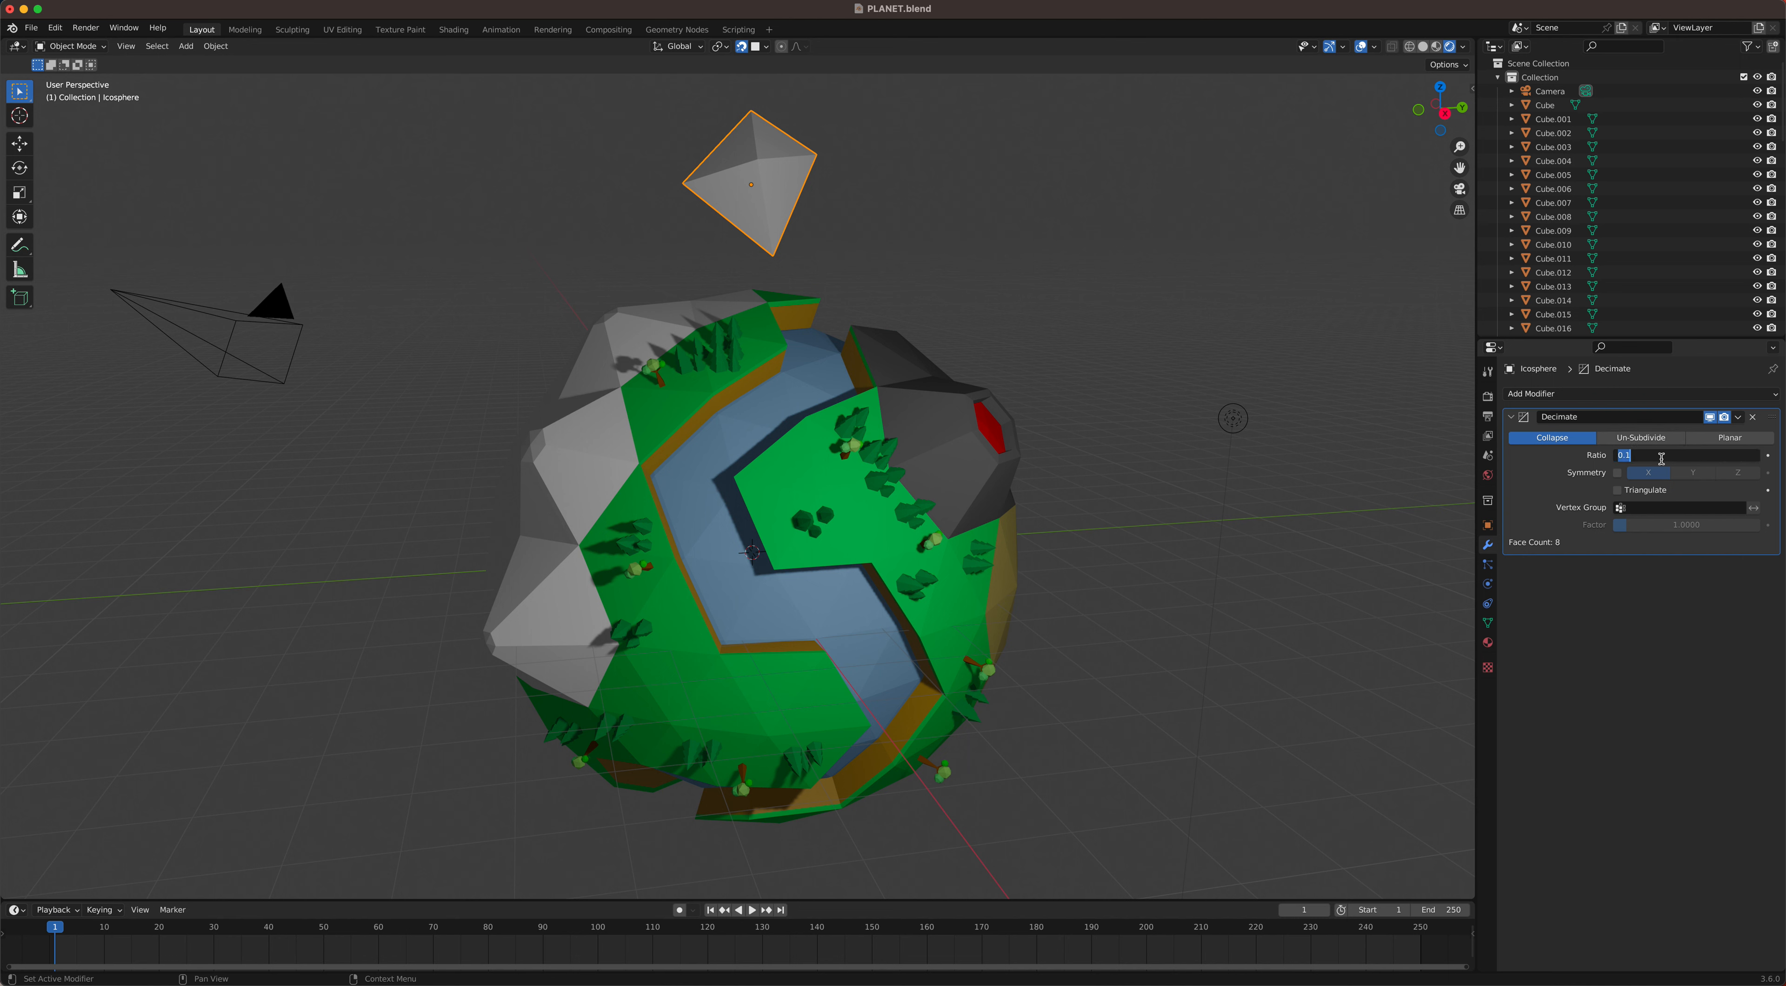
type(".5")
key("Return")
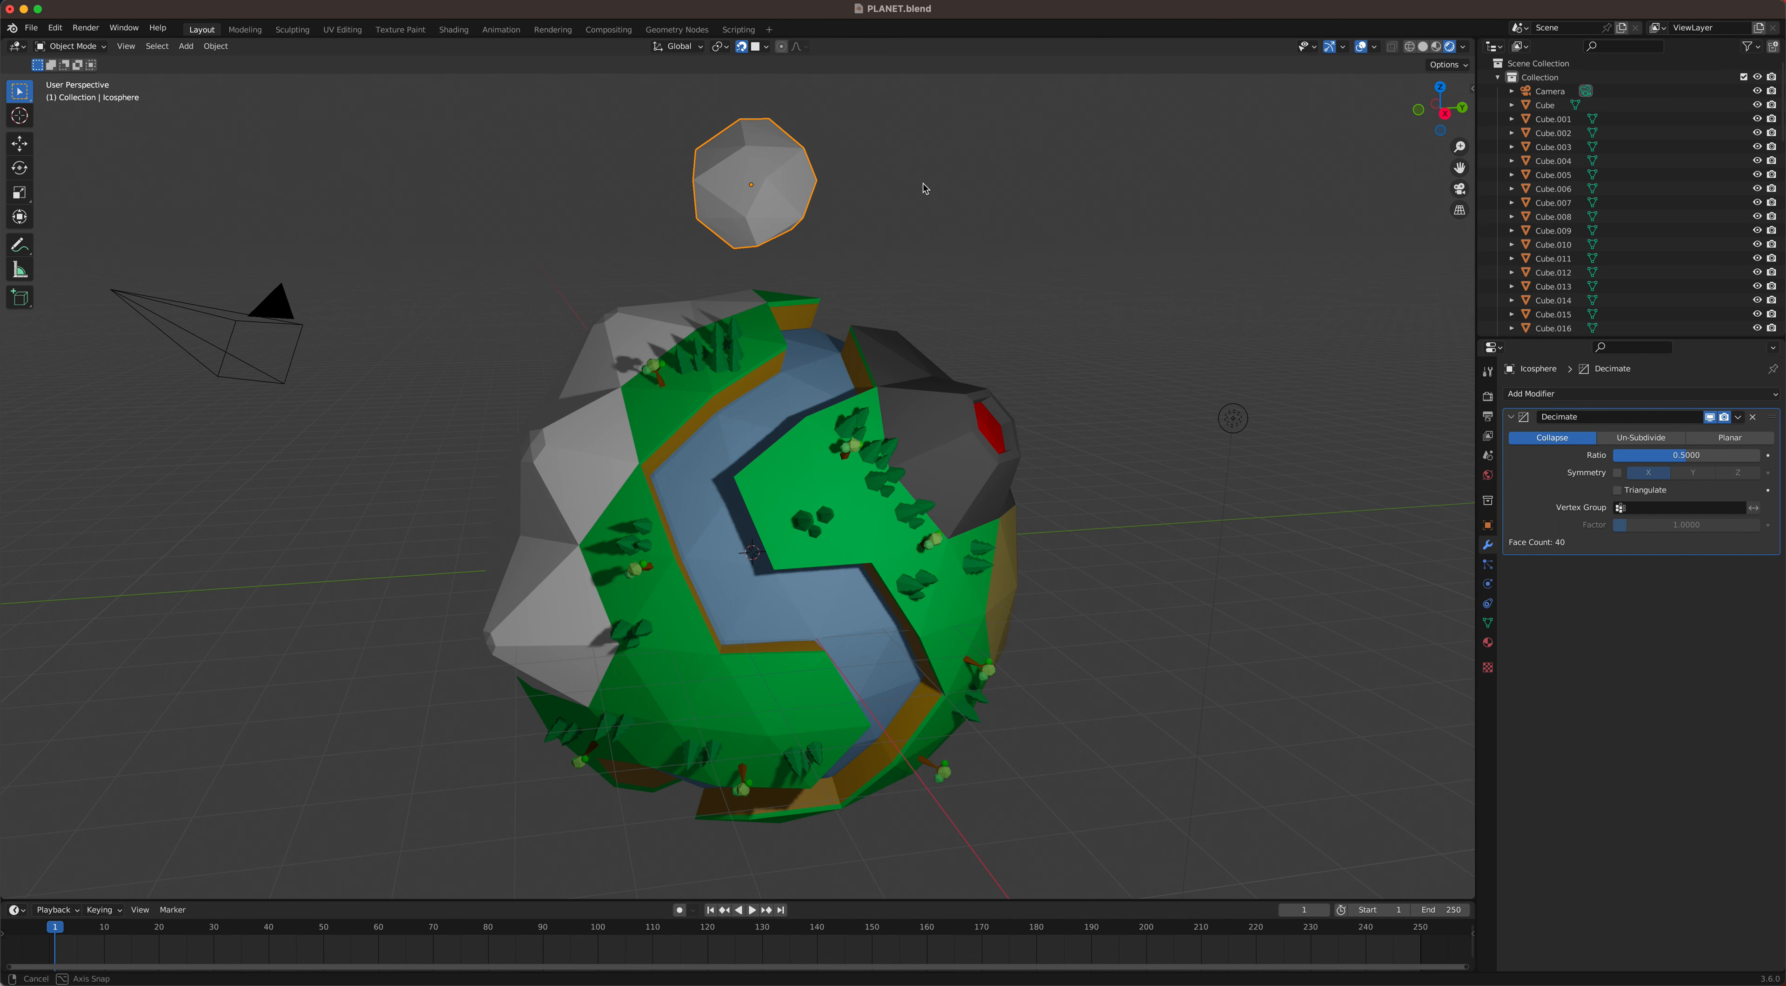
Step: Duplicate the decimated sphere and offset the copy about -0.92 m along Y so the two overlap
middle_click_drag(924, 188, 907, 191)
key("shift")
key("shift+d")
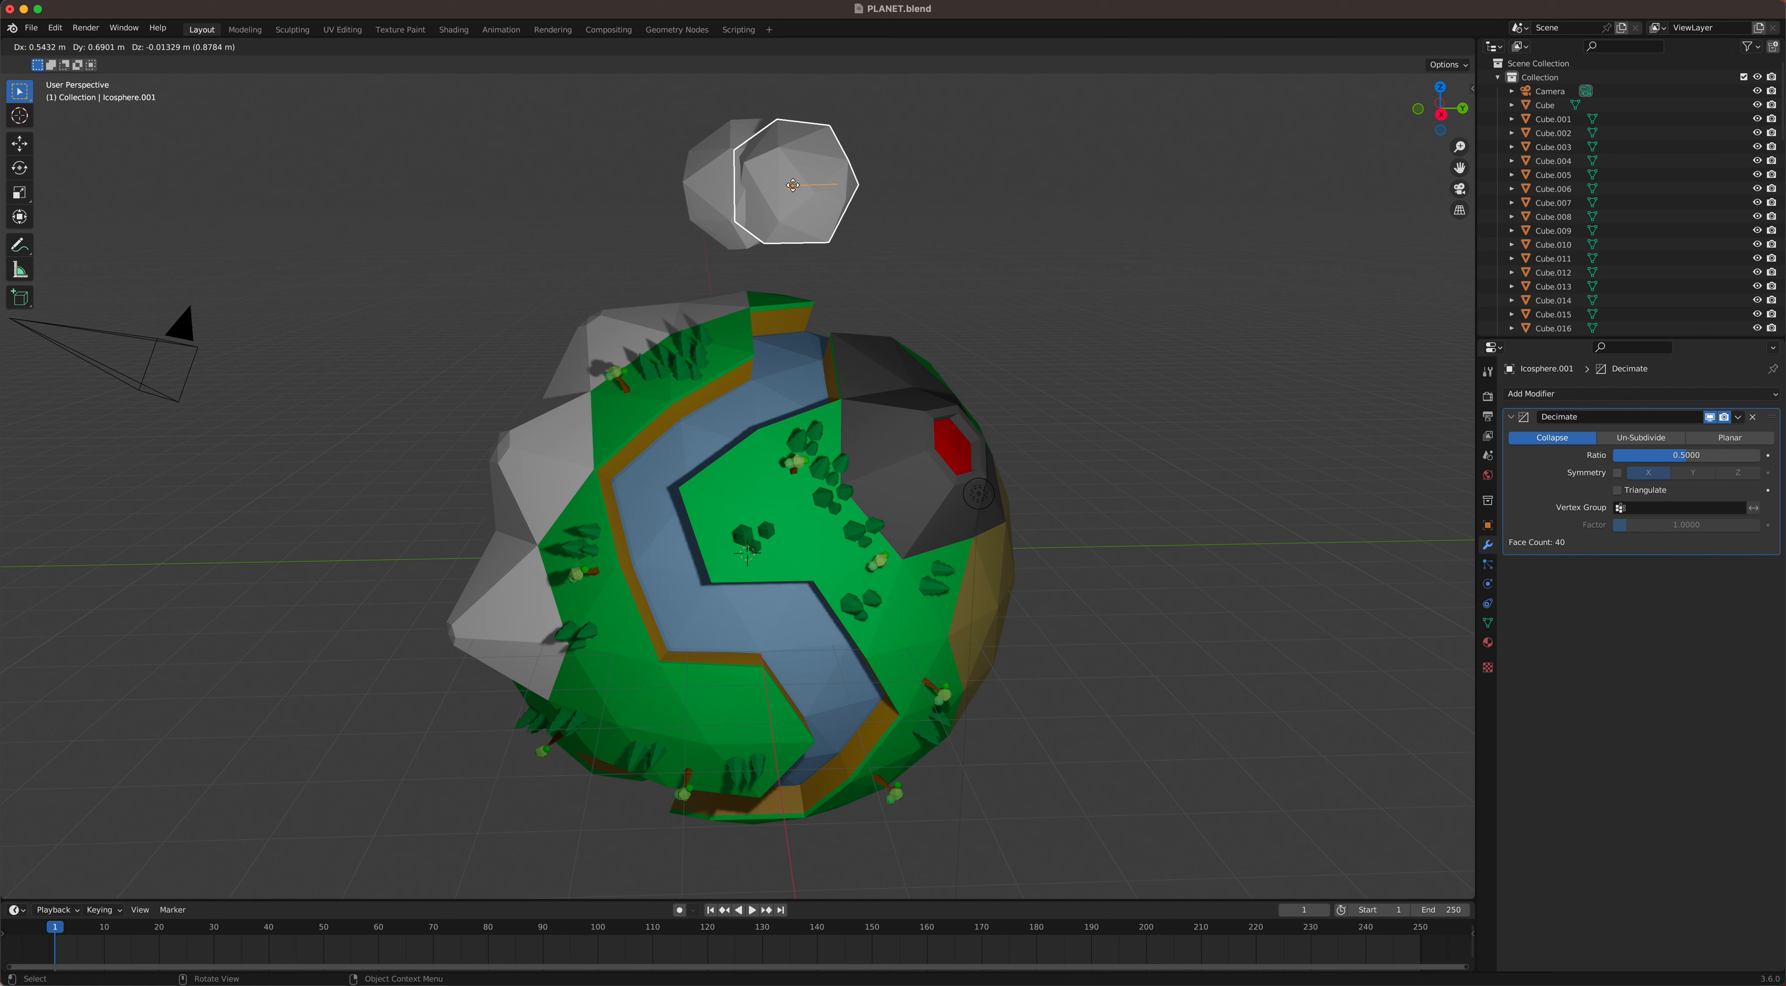
key("y")
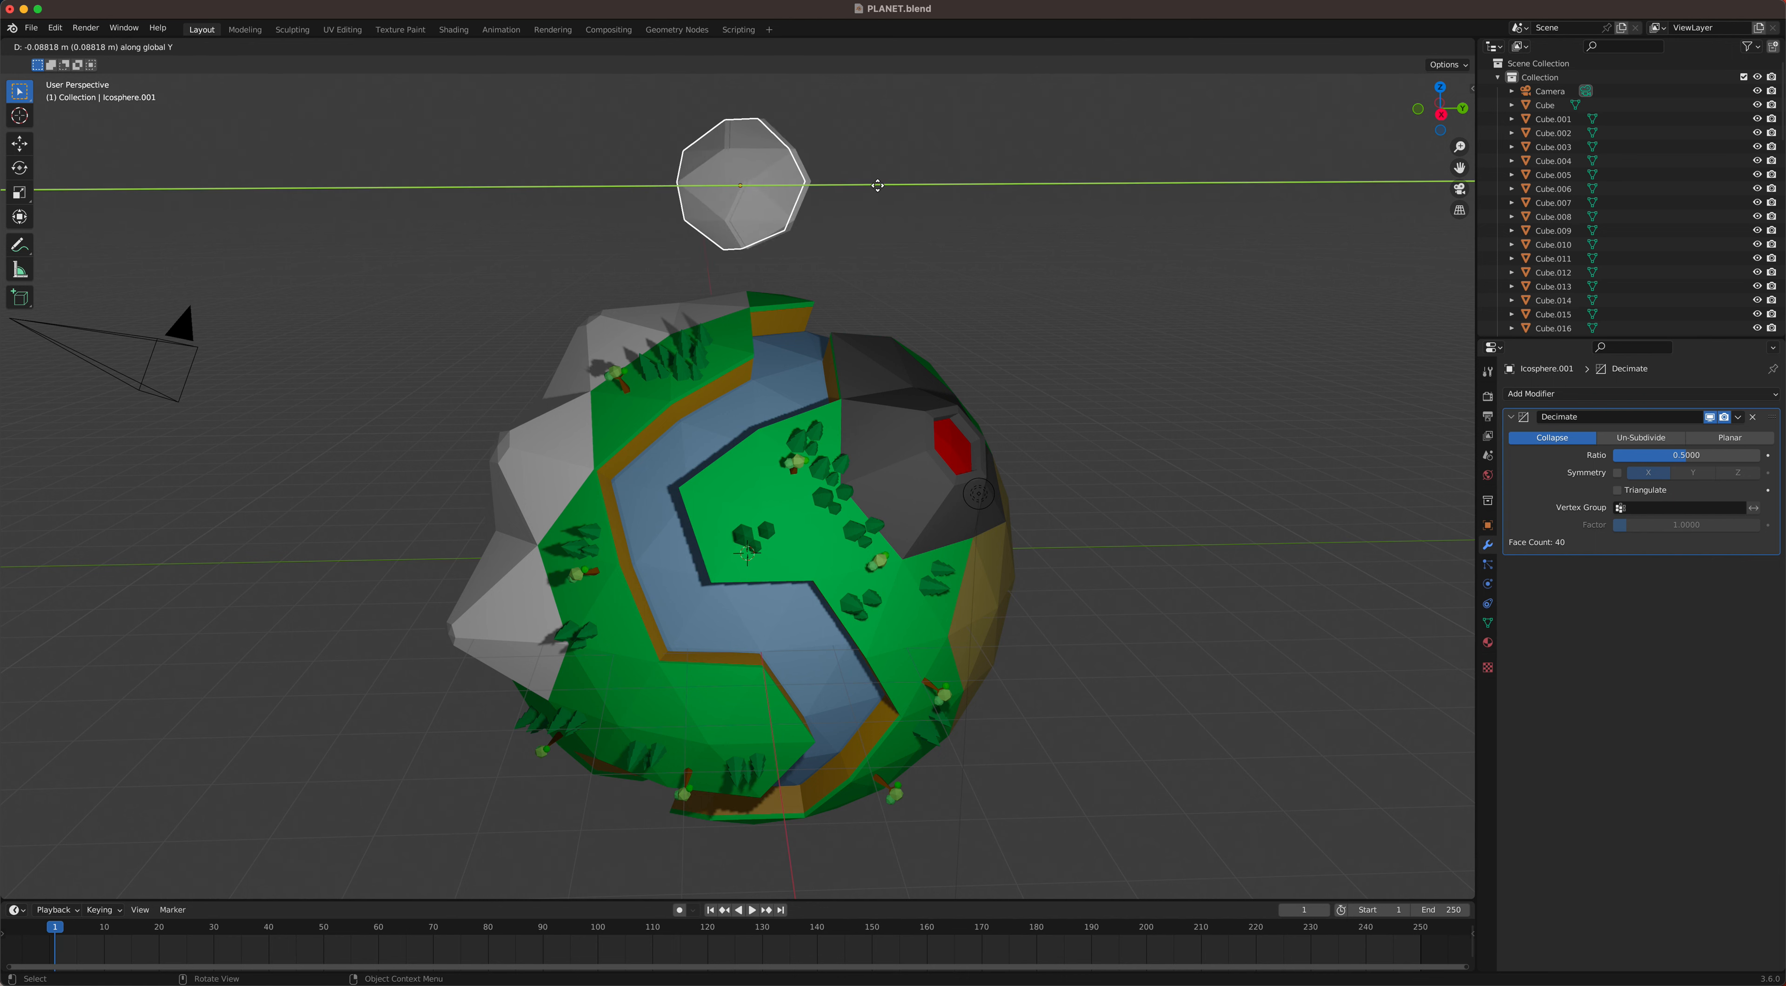
left_click(846, 187)
Step: Move the duplicated sphere about -0.43 m further along Y and scale it down to form a smaller side puff
left_click(741, 47)
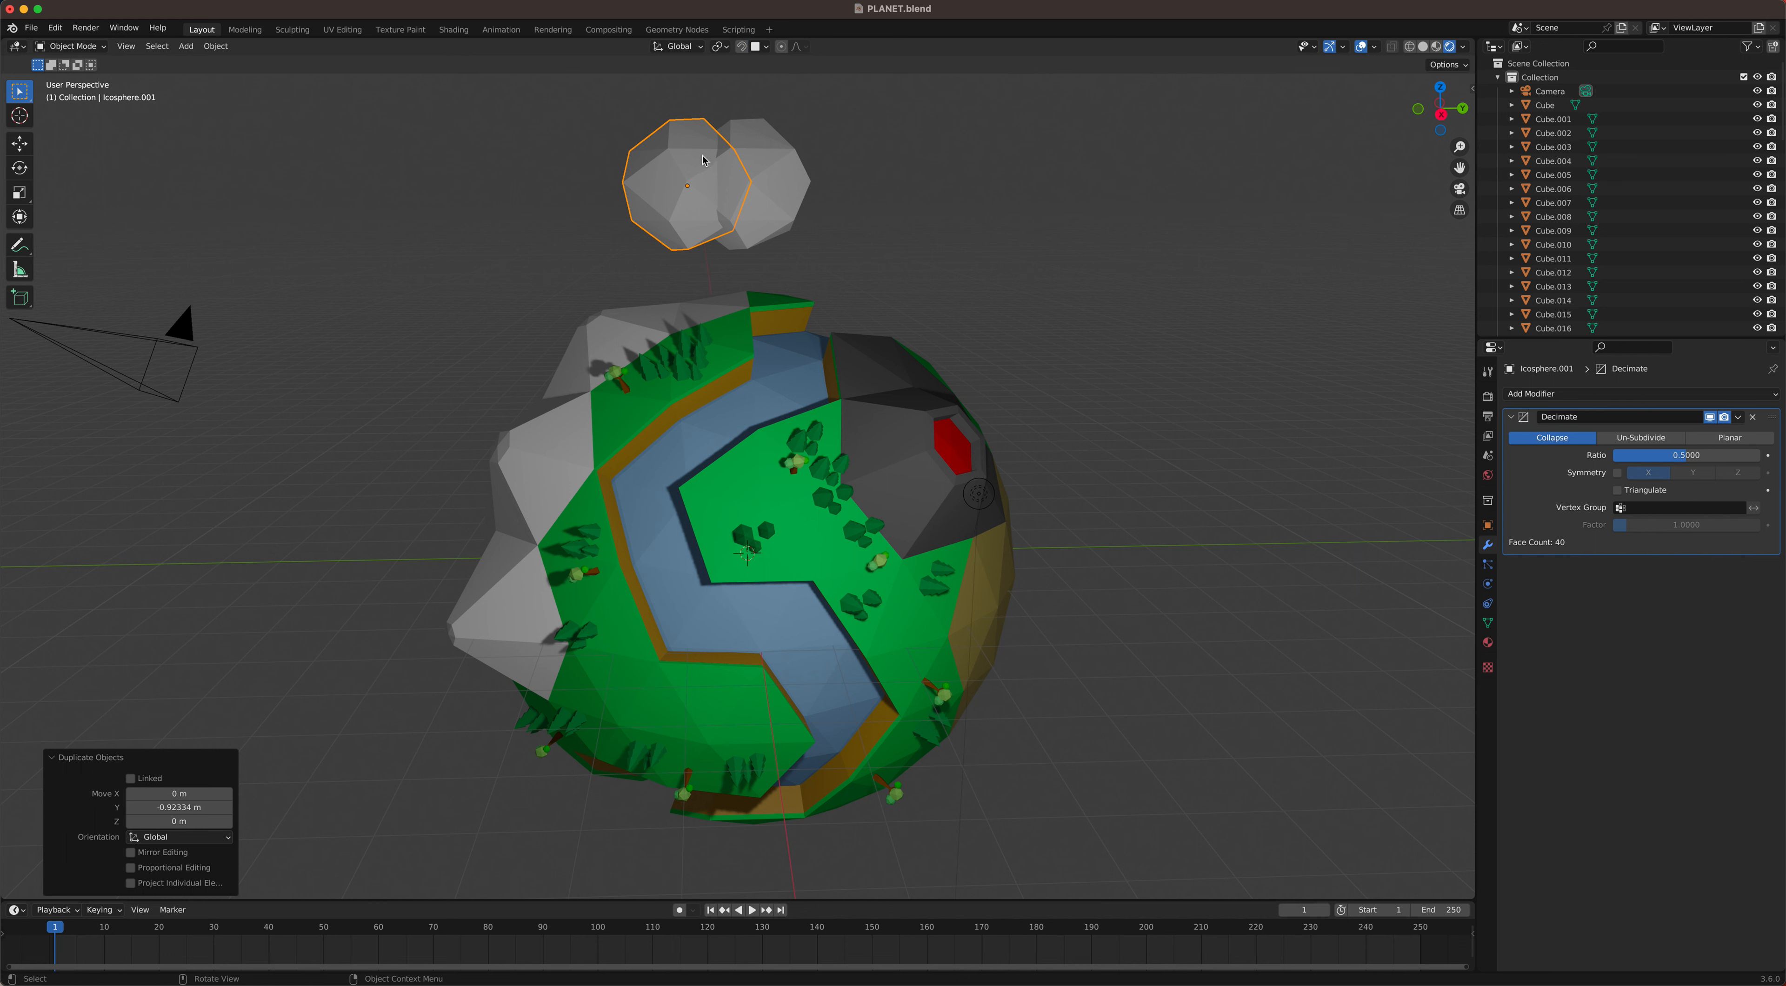
key("g")
key("z")
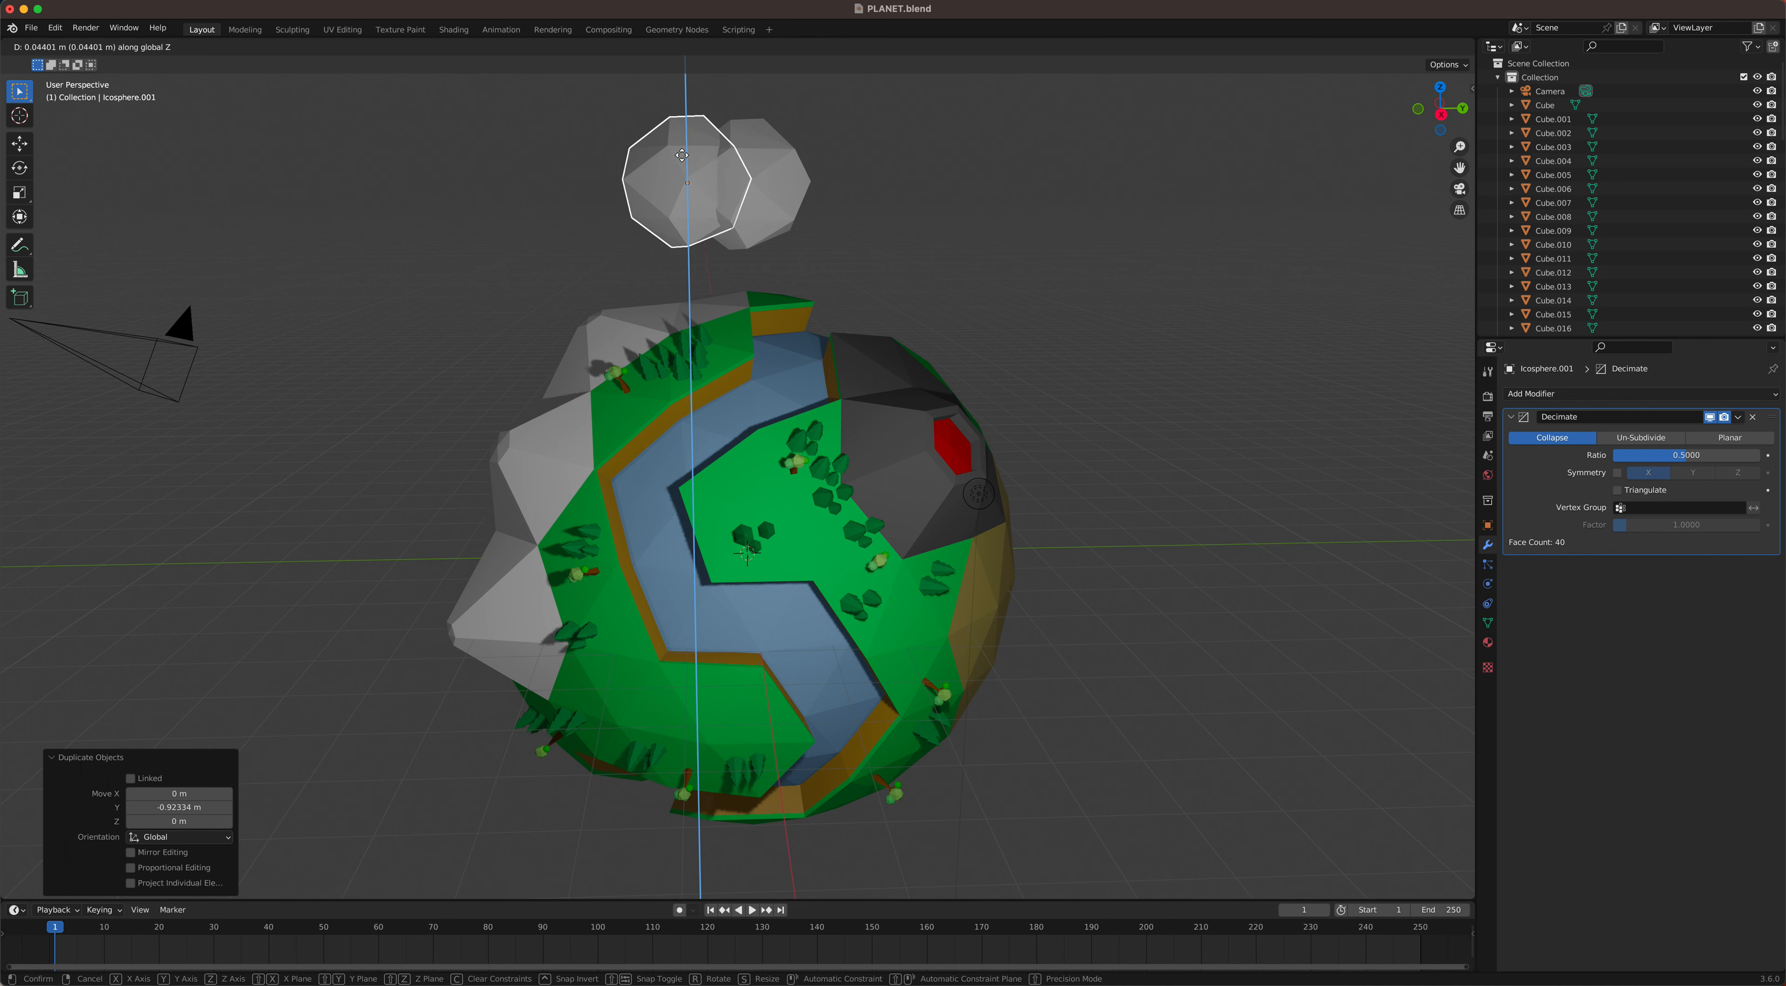
key("y")
left_click(676, 159)
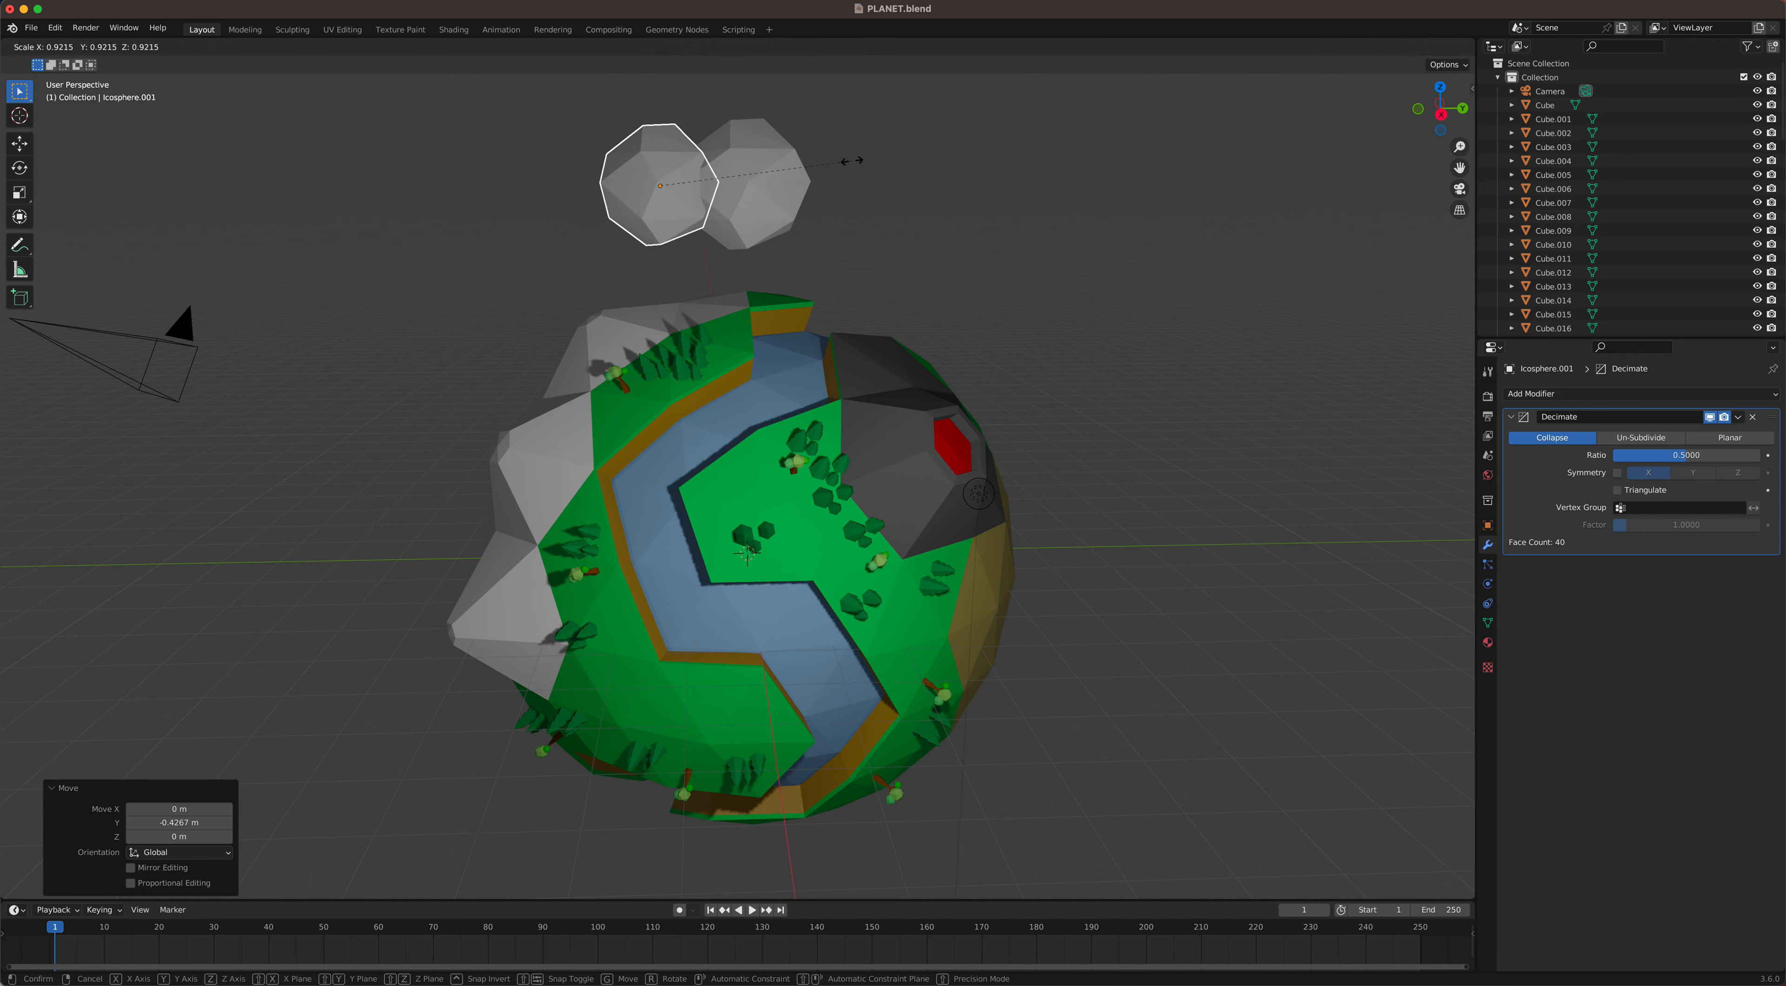
left_click(767, 185)
left_click(684, 187)
Step: Duplicate the small sphere about 2.54 m along Y to the large sphere's opposite side and enlarge the copy slightly
key("shift+d")
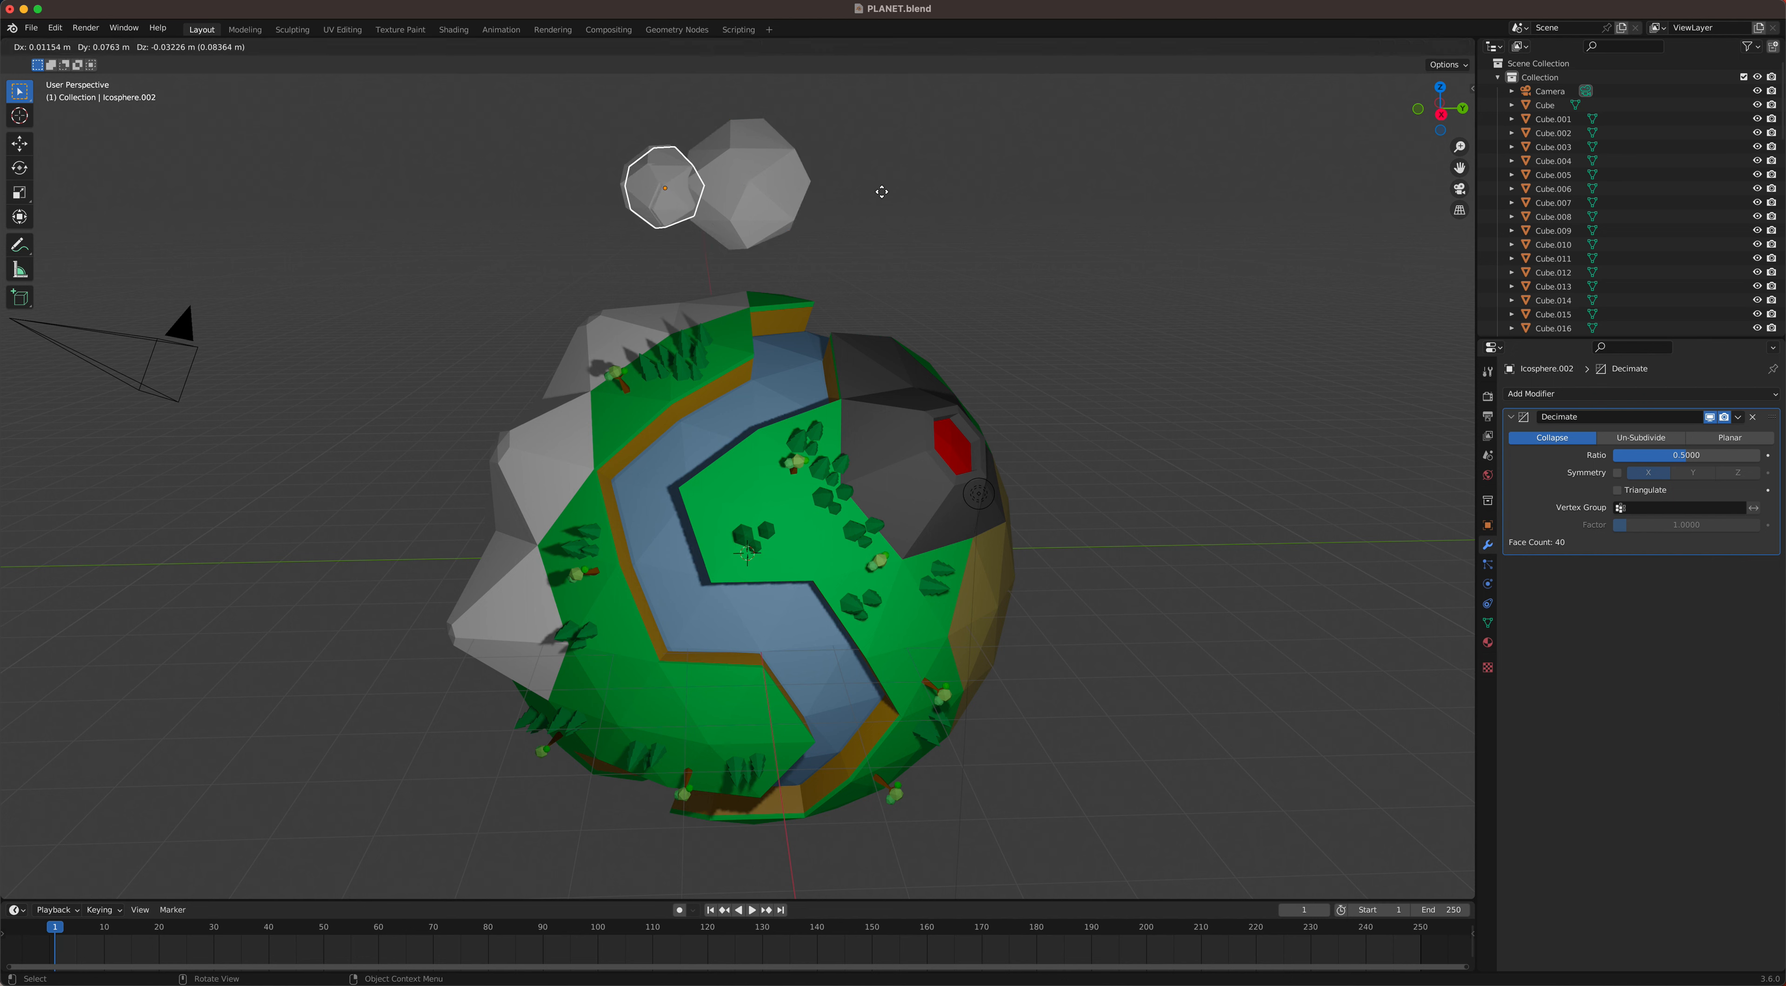
key("y")
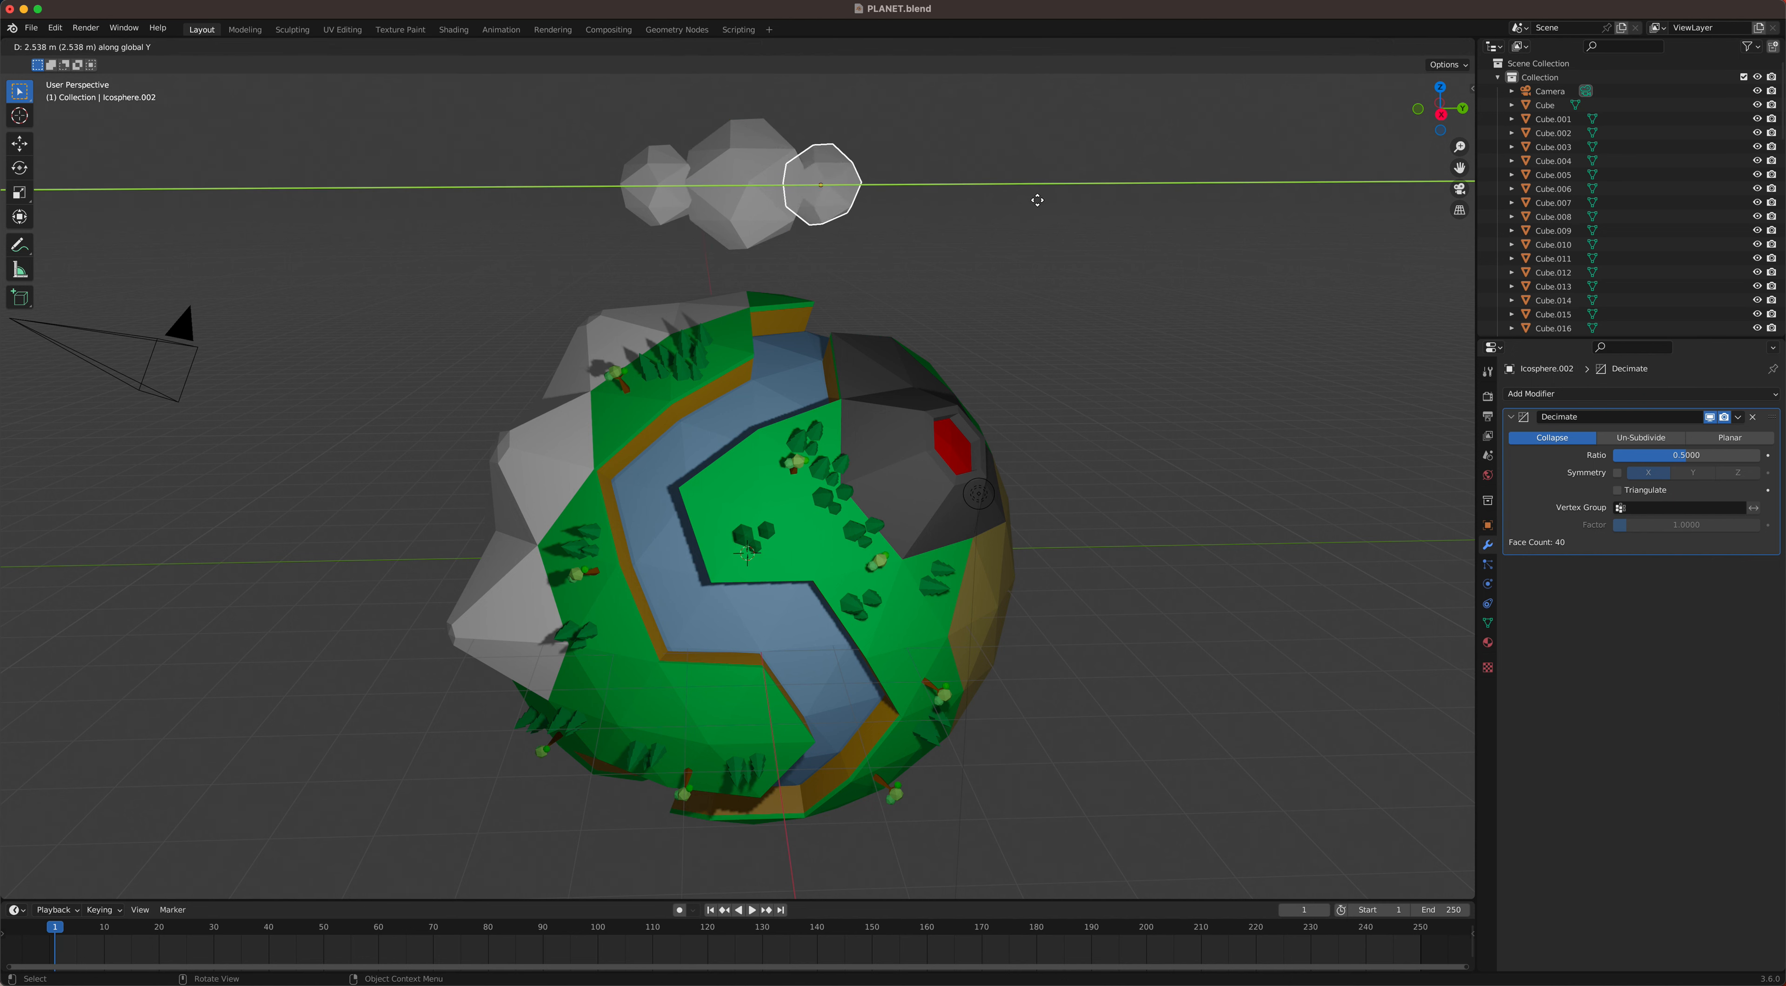
left_click(997, 187)
key("s")
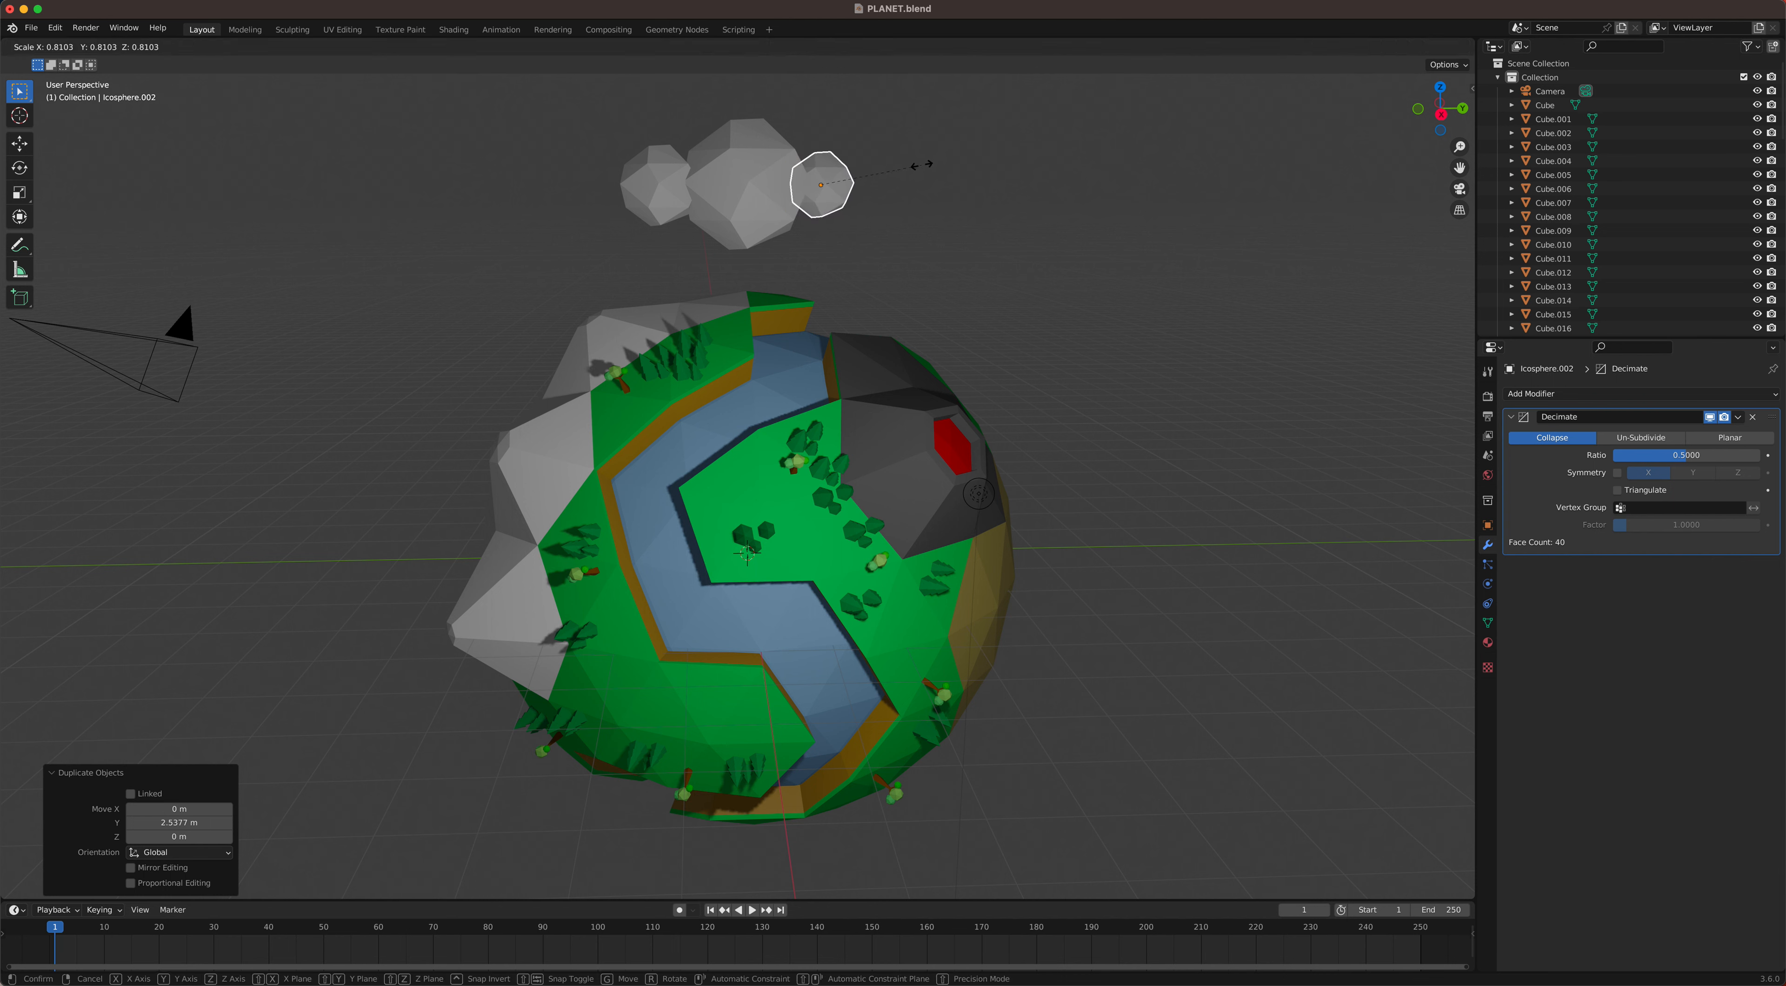
left_click(958, 186)
Step: Shift the first small sphere (Icosphere.001) slightly along positive Y so it overlaps the large middle sphere more
left_click(670, 184)
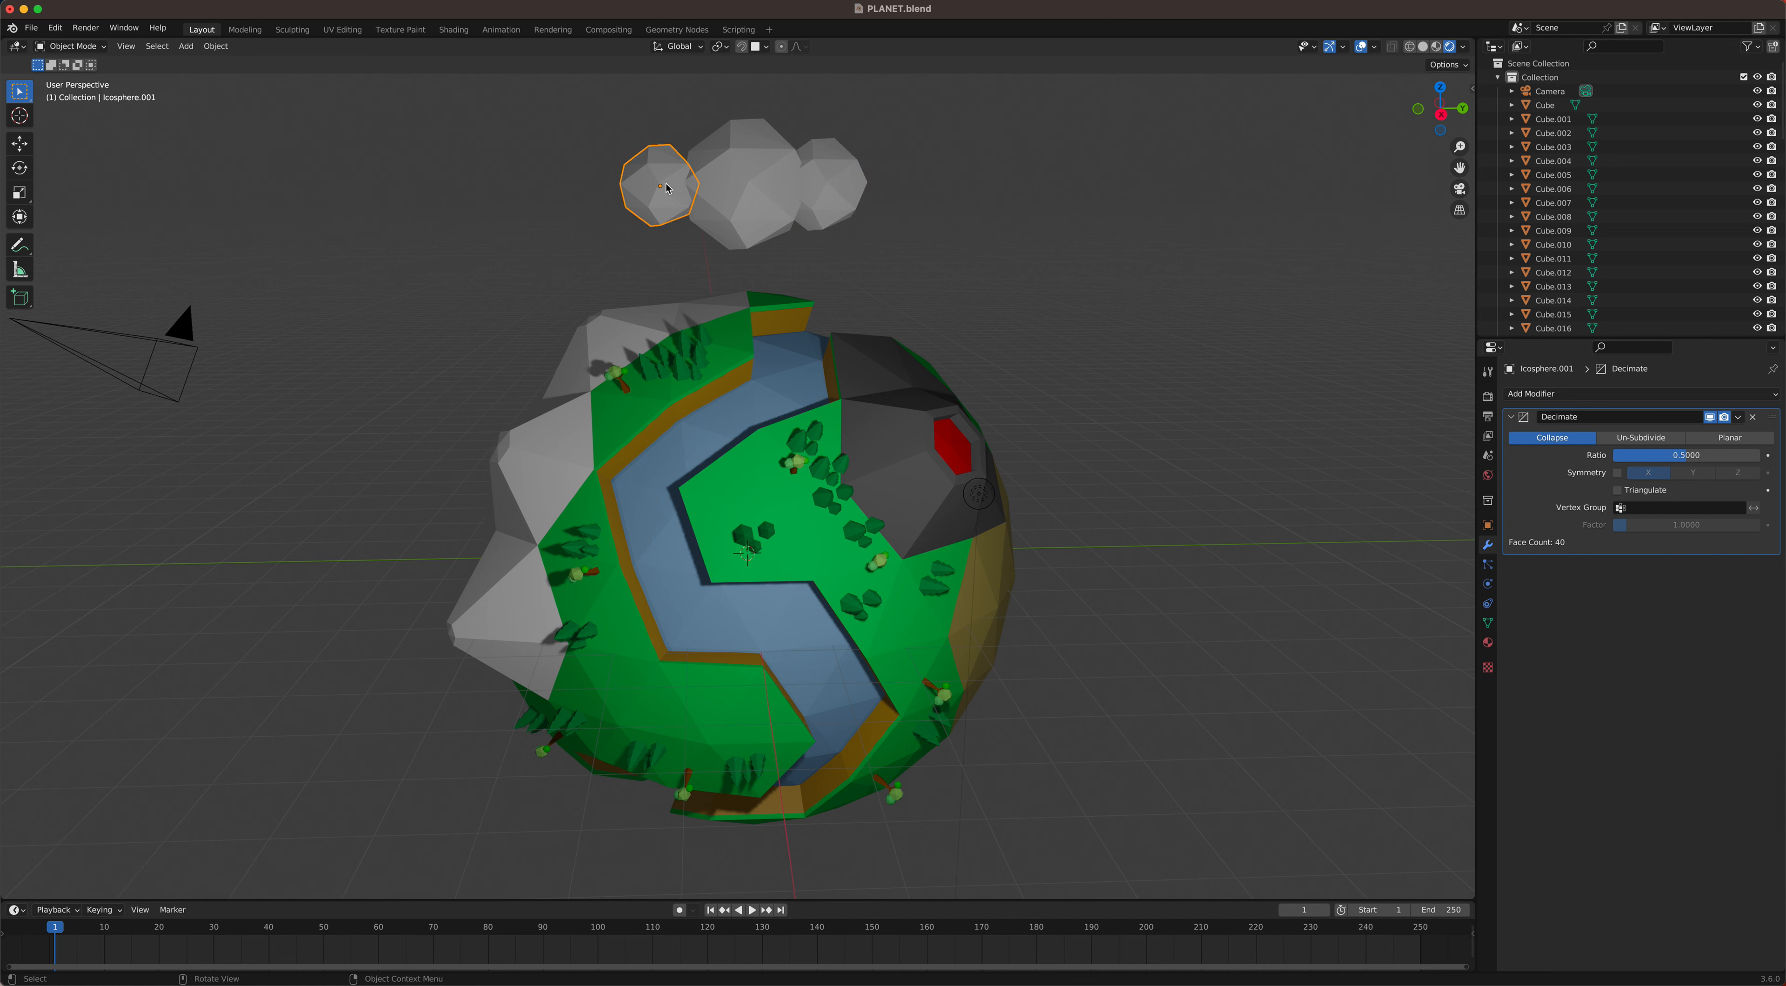
left_click(22, 143)
left_click_drag(721, 191, 730, 191)
left_click(802, 170)
left_click(678, 170)
left_click(684, 170)
Step: Rotate the large middle sphere freely with Trackball rotation to vary the direction of its facets
left_click(762, 156)
left_click(762, 156)
left_click(759, 163)
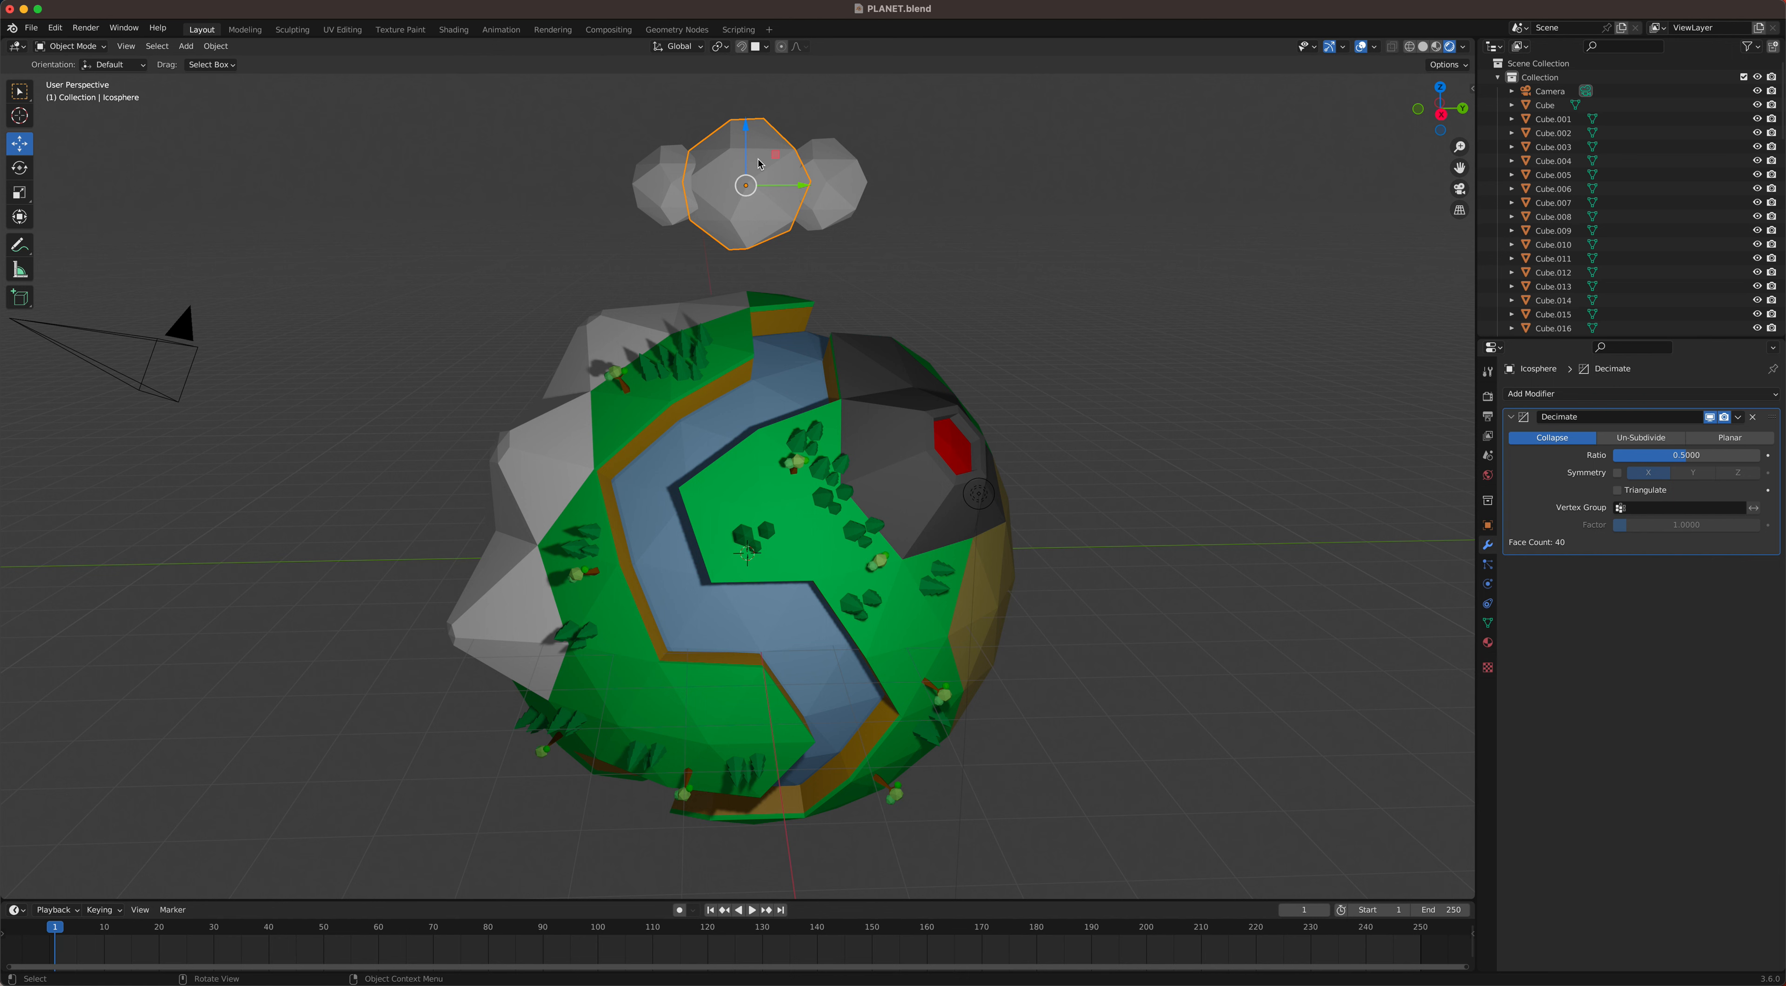
key("r")
key("r")
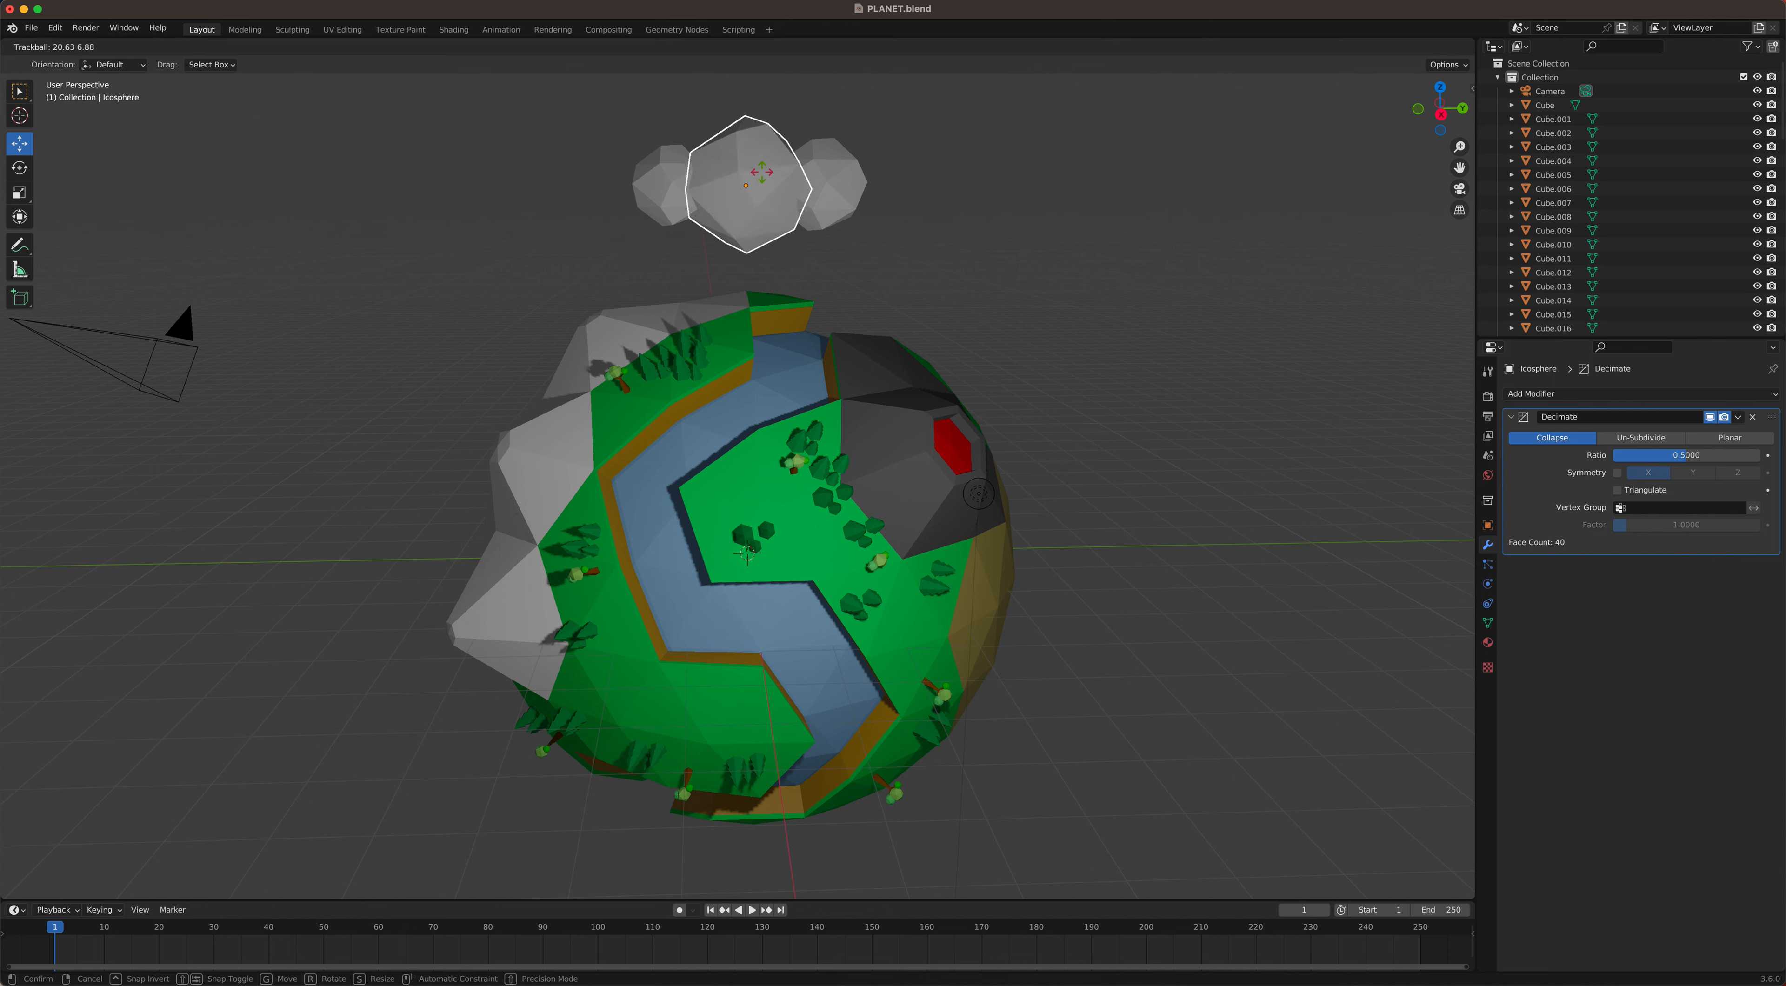
left_click(694, 199)
Step: Rotate the small sphere on the cloud's negative Y side freely with Trackball rotation
left_click(694, 199)
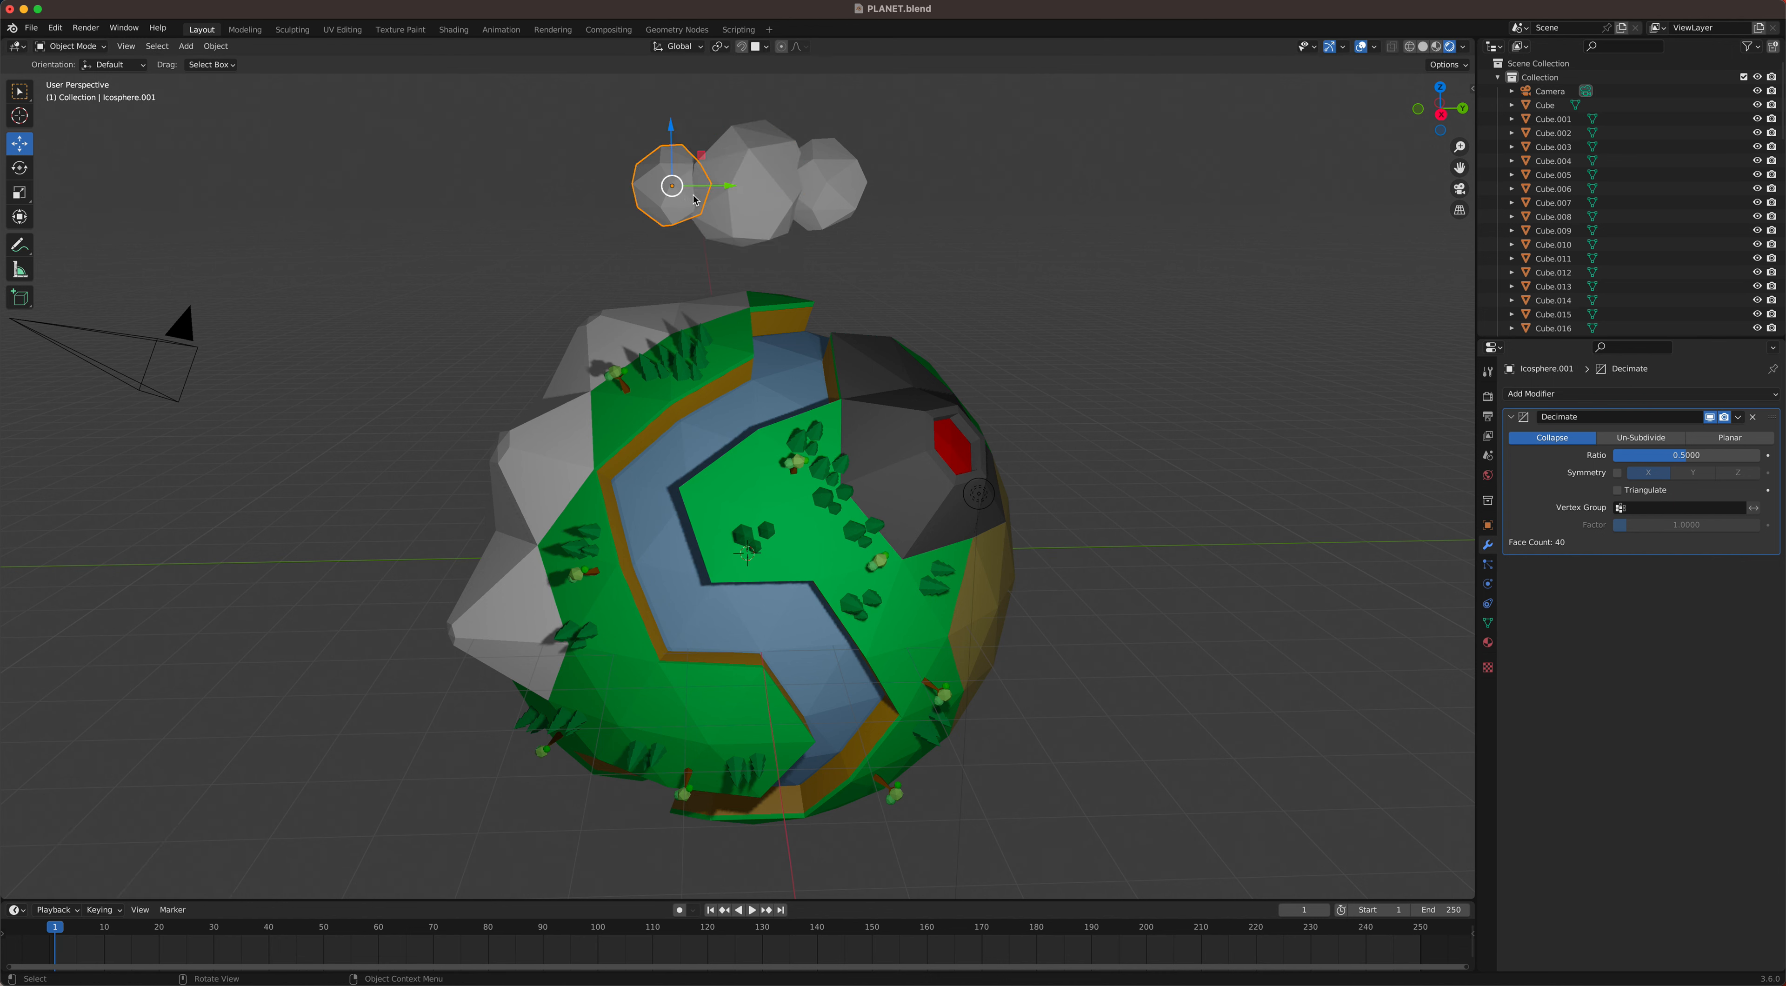
key("r")
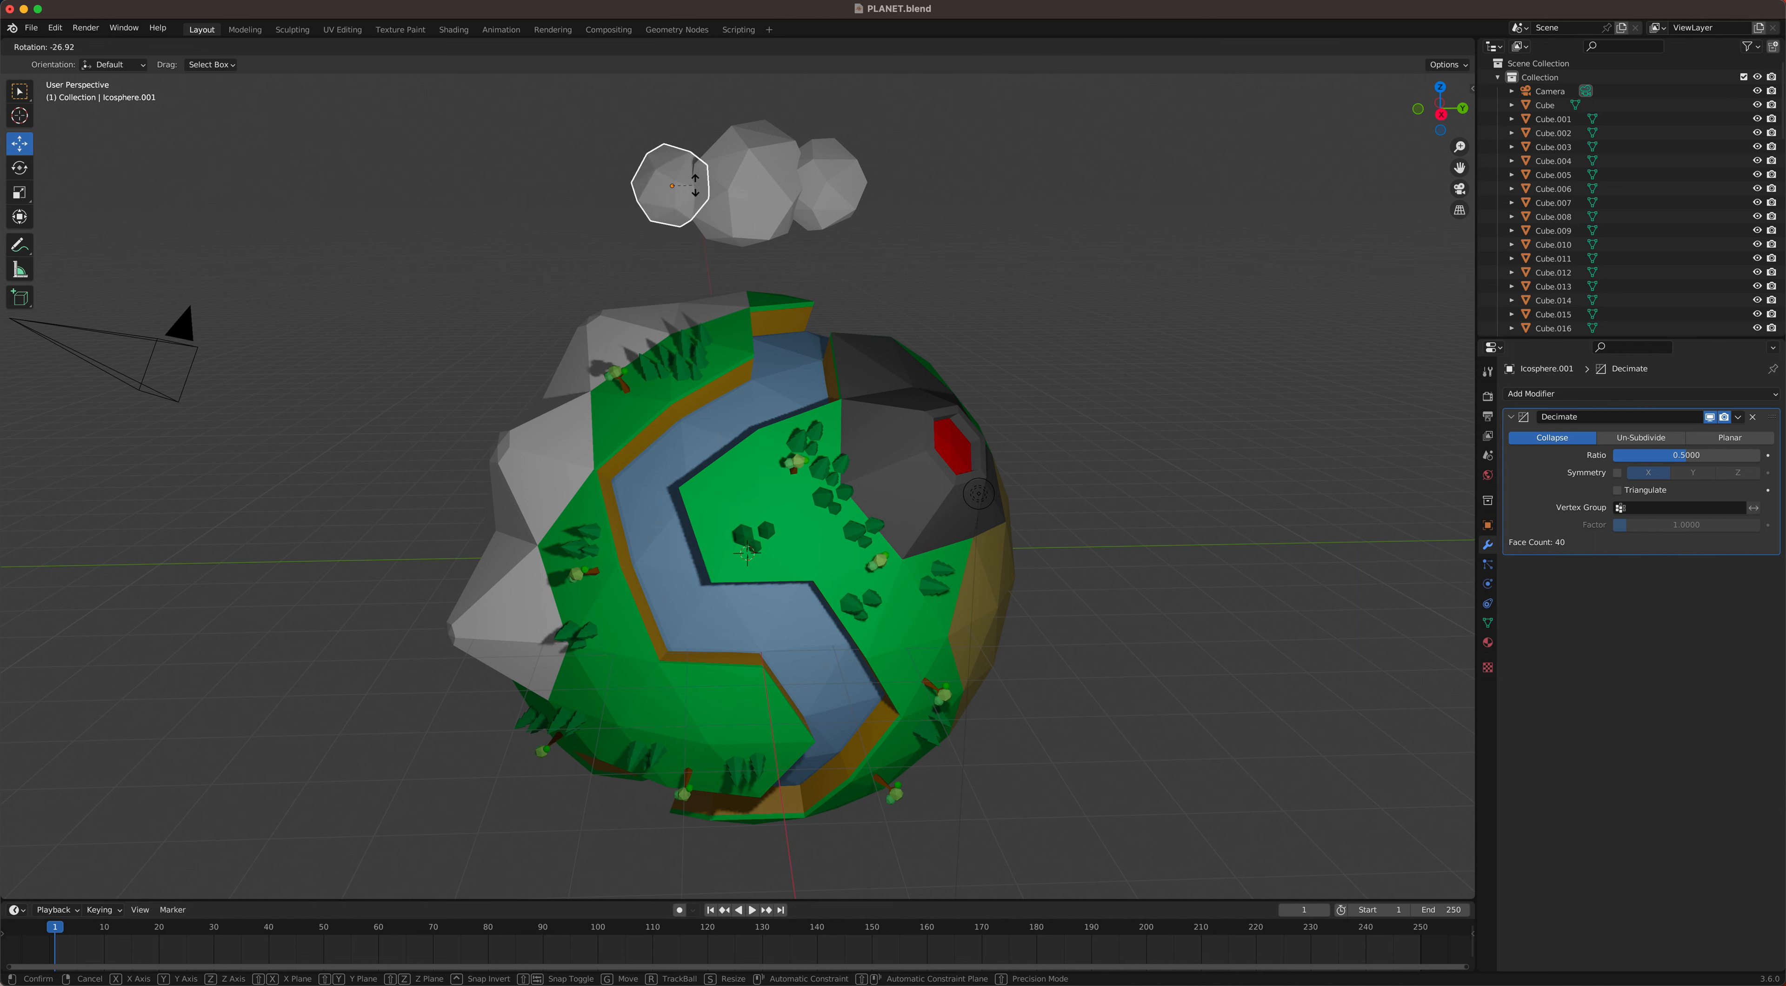
key("r")
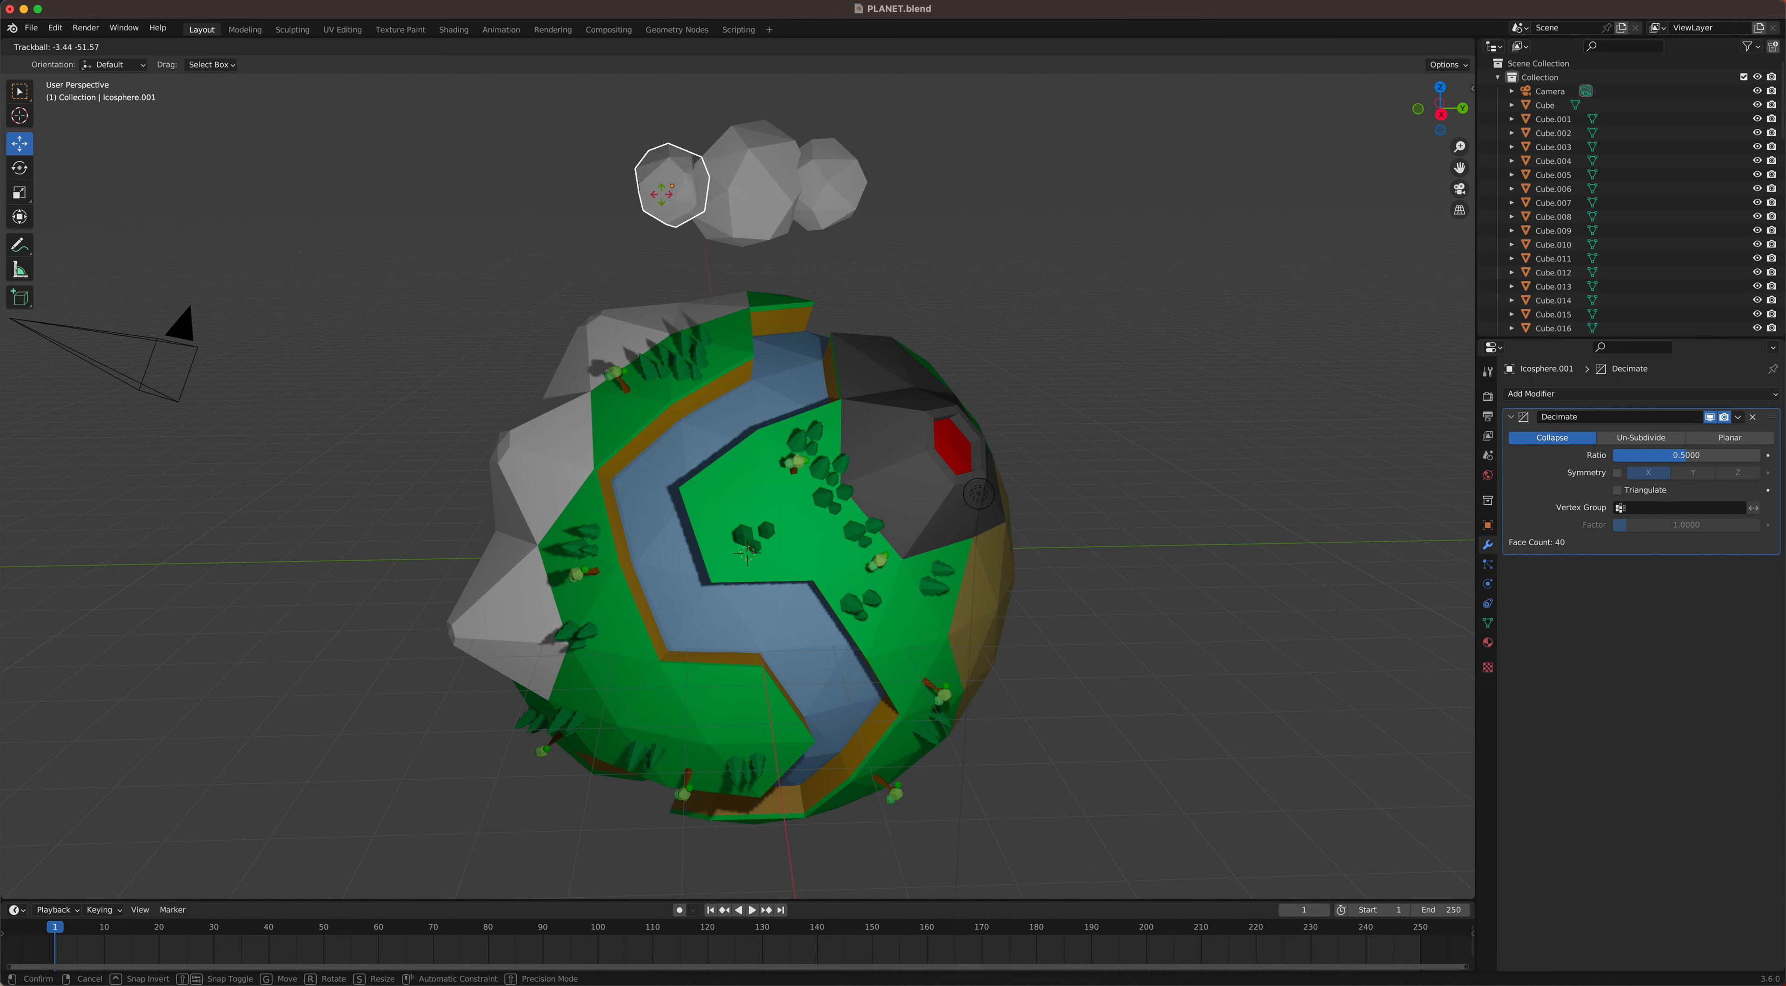
left_click(695, 179)
Step: Rotate the small sphere on the cloud's positive Y side with Trackball rotation by about 64.2° and 47°
left_click(820, 182)
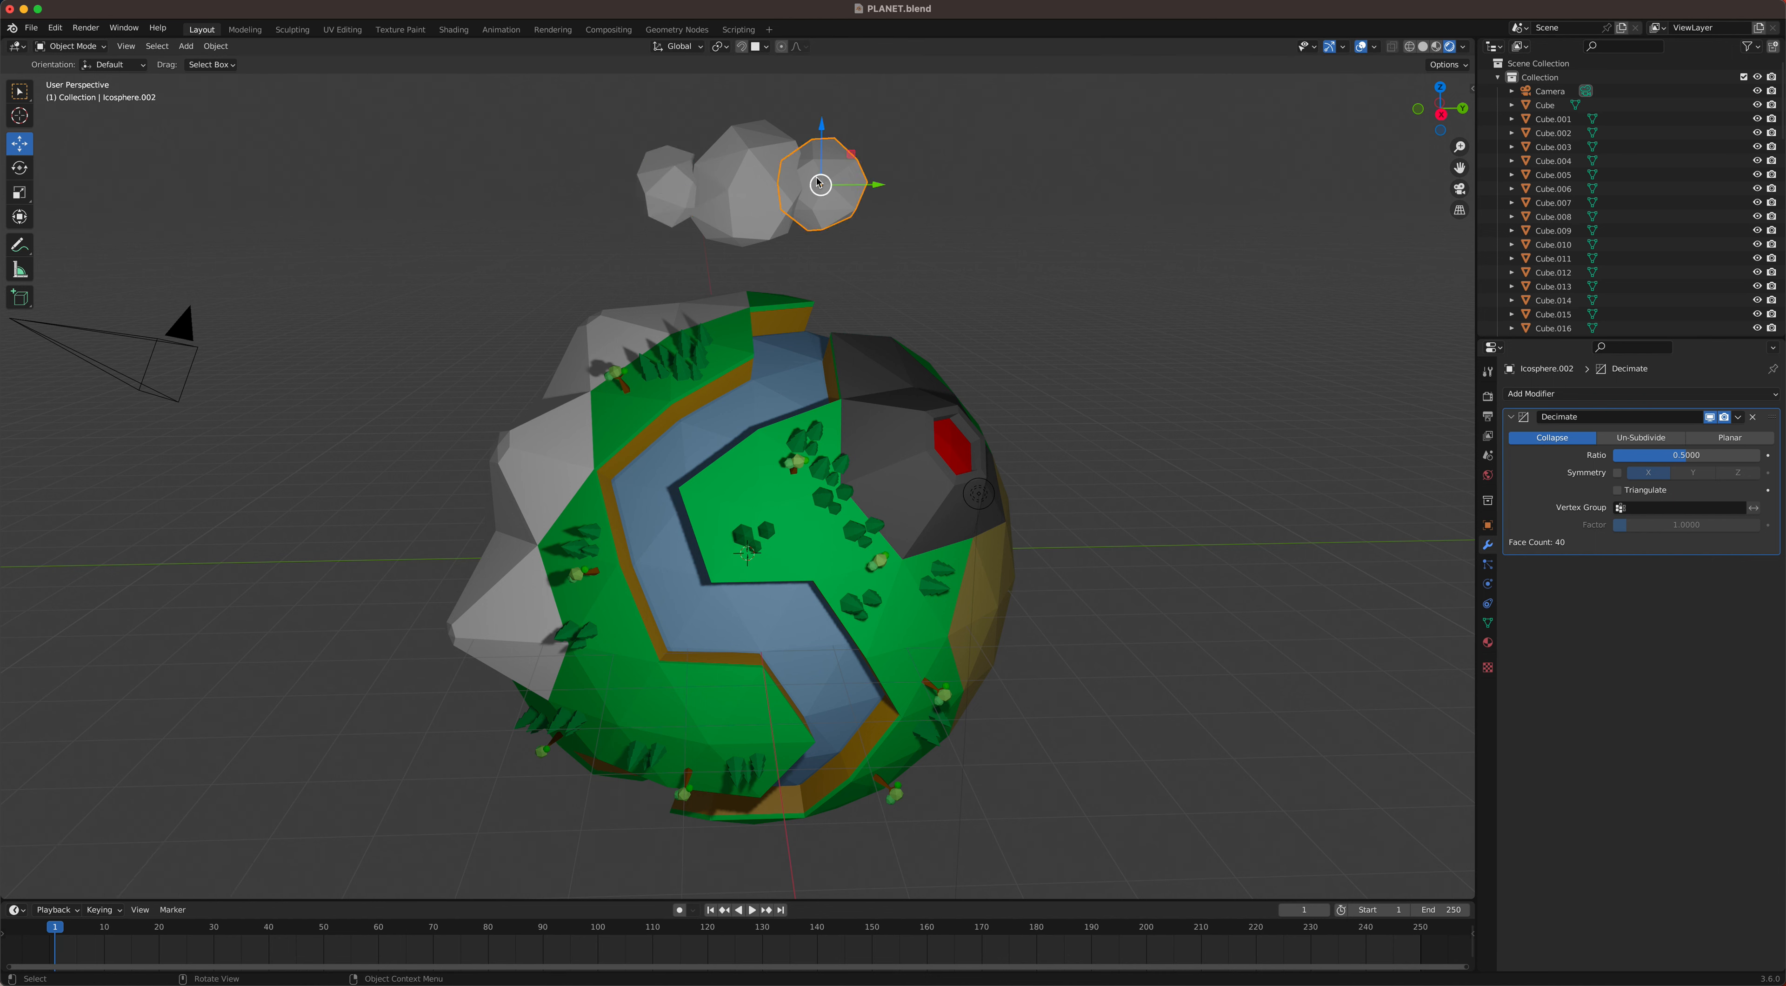
key("r")
key("r")
key("Return")
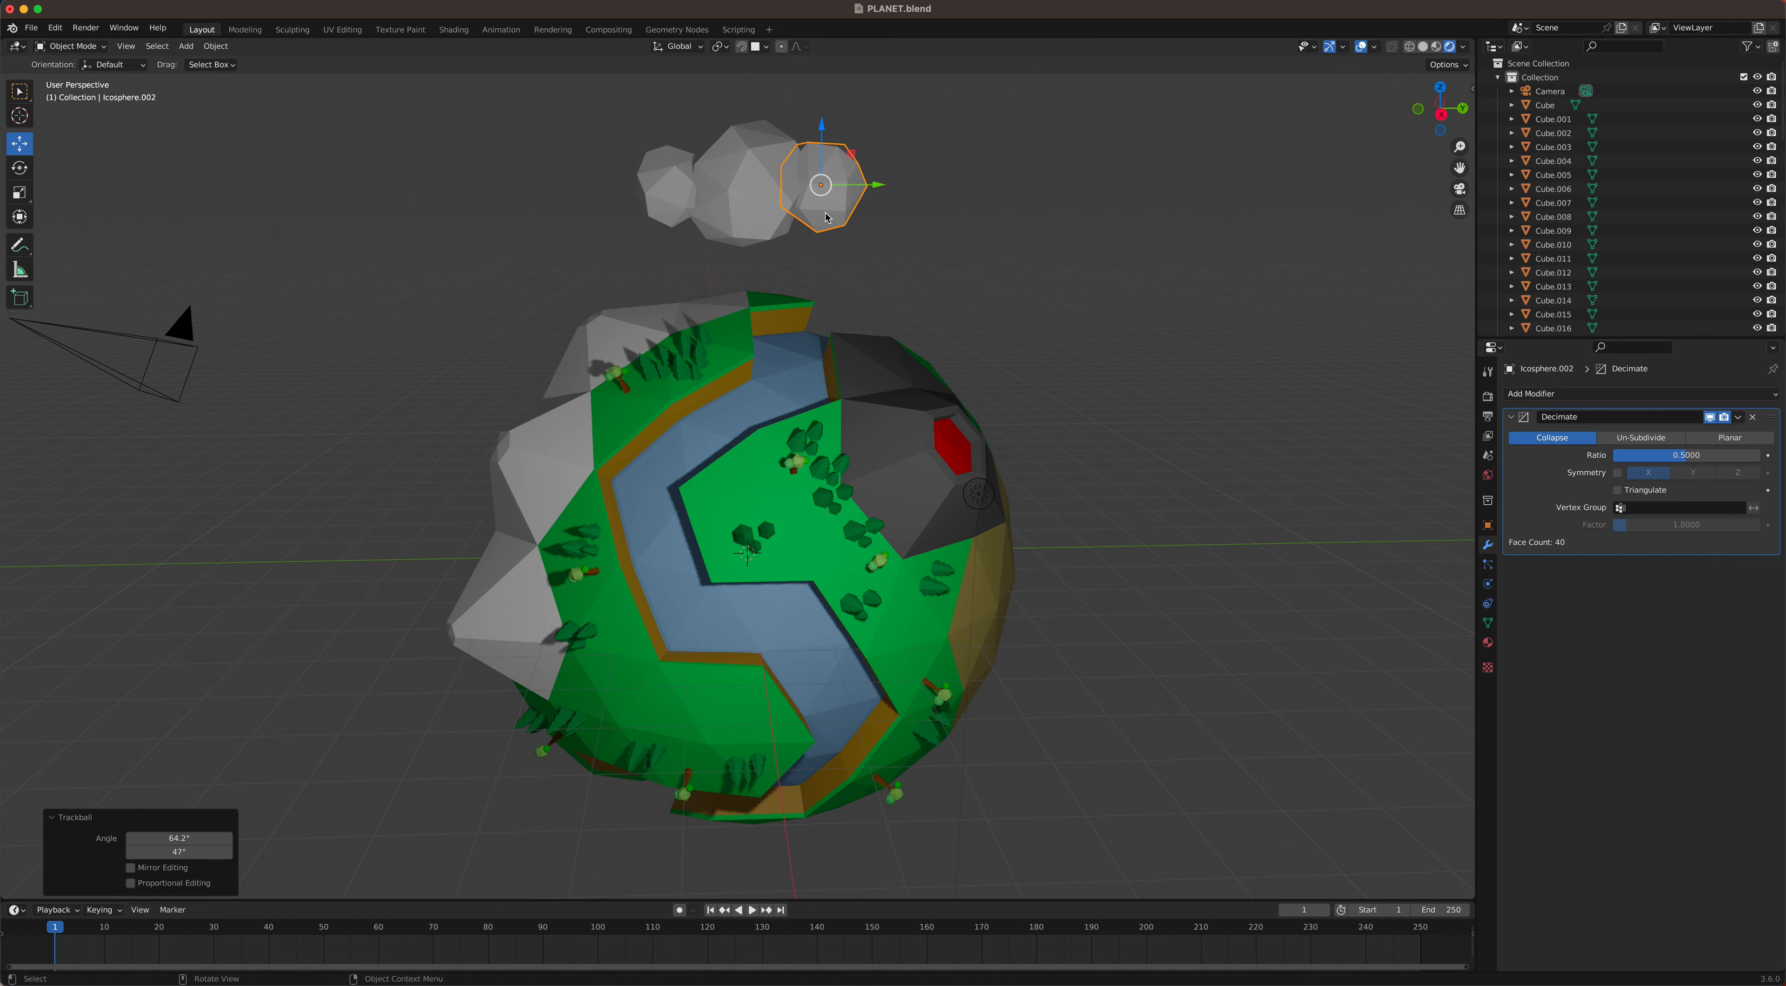
Step: Select all three overlapping ico spheres and join them into a single cloud object
left_click(641, 167)
left_click(688, 182)
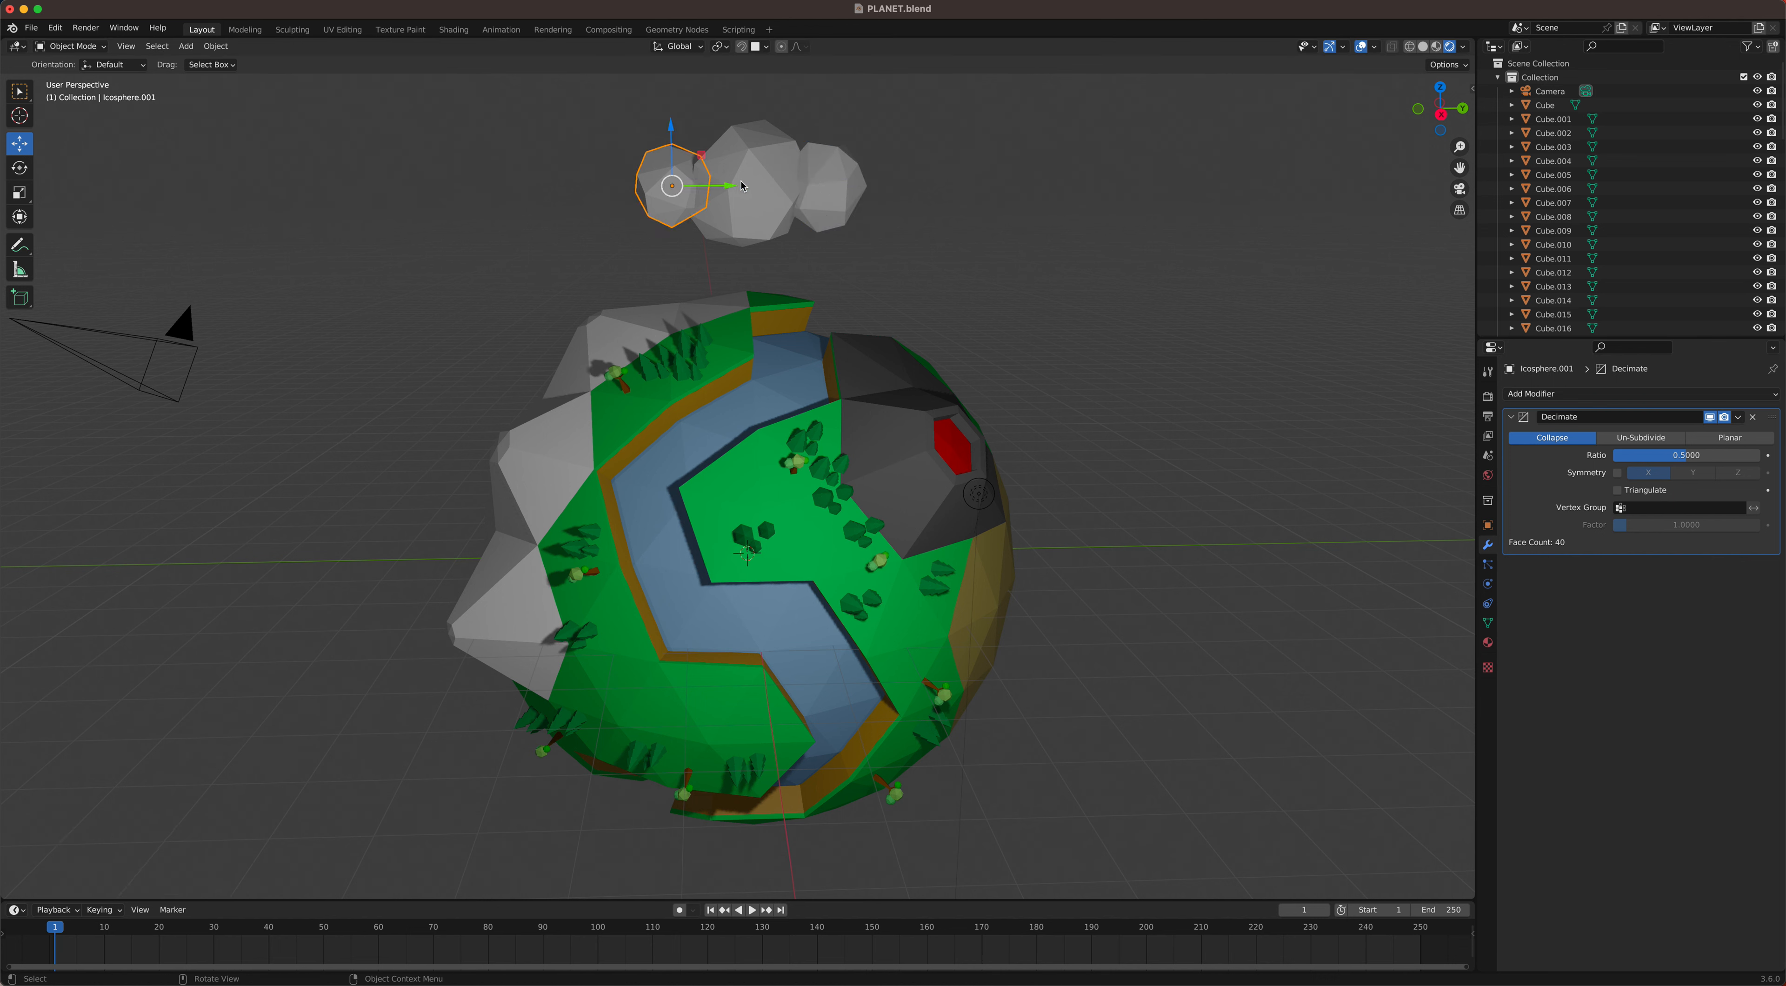
left_click(836, 191, "shift")
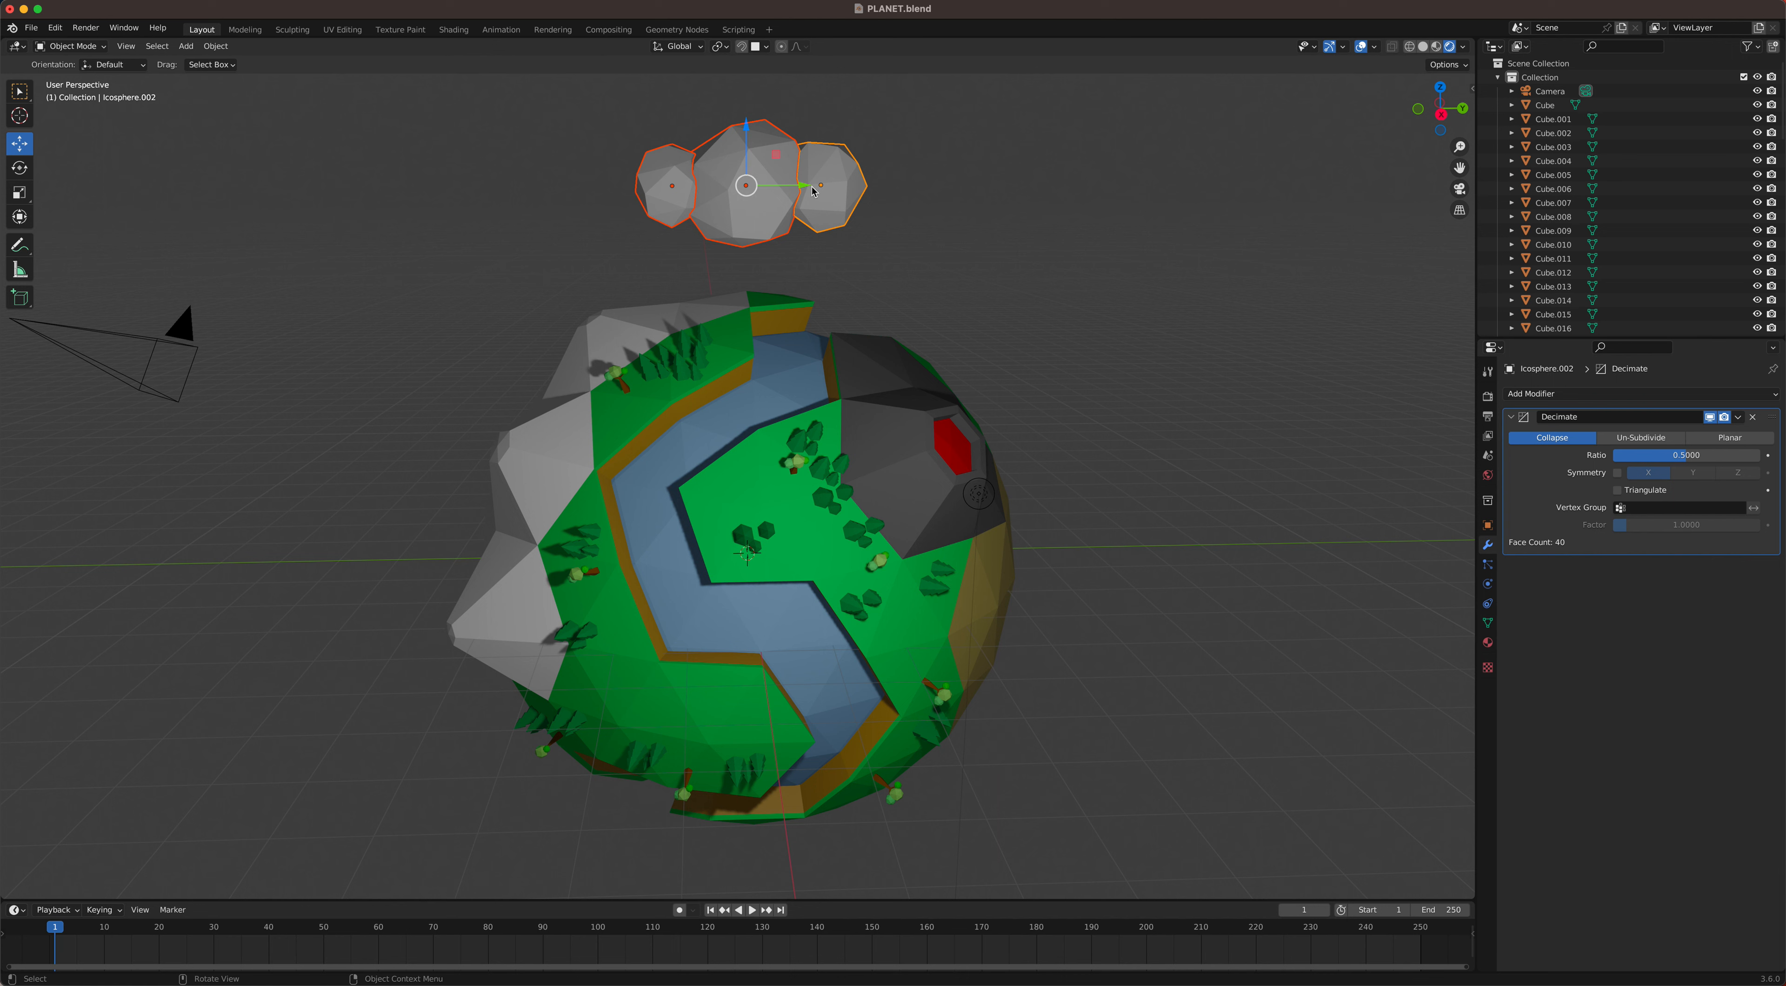
right_click(777, 175)
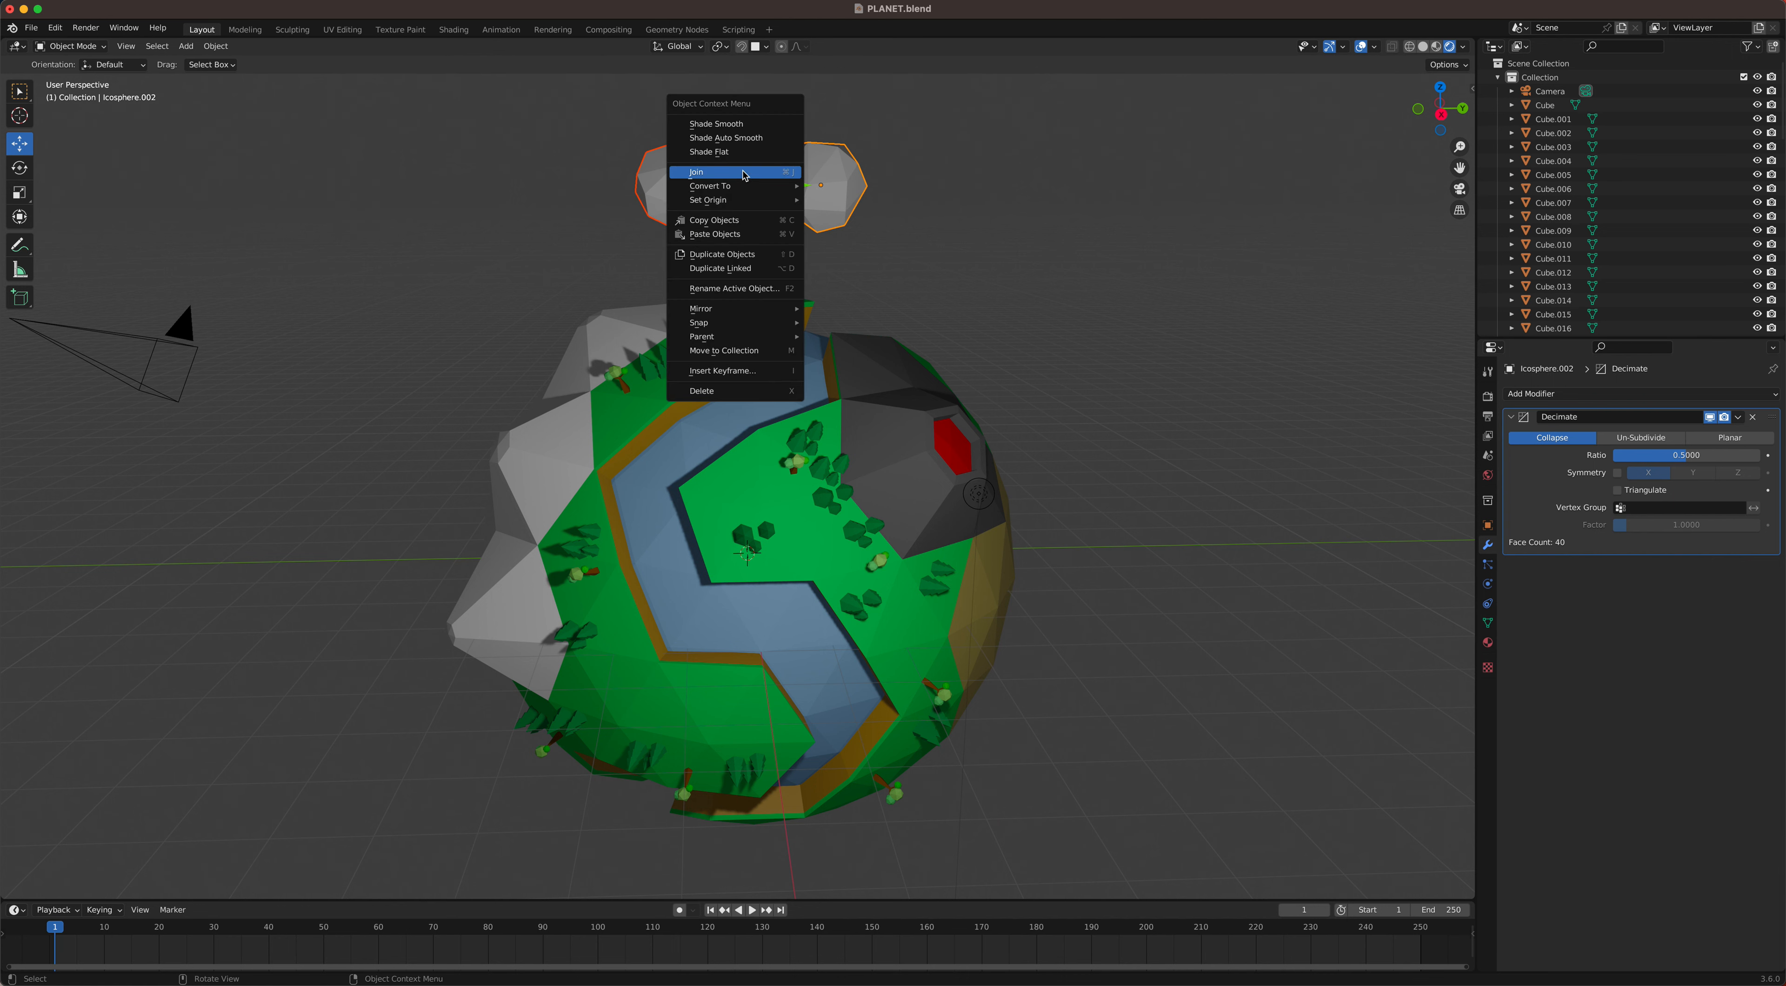
left_click(753, 178)
Step: Scale the joined cloud to about 0.255 and move it about 0.12 m in X, -0.98 m in Y and -0.56 m in Z
key("s")
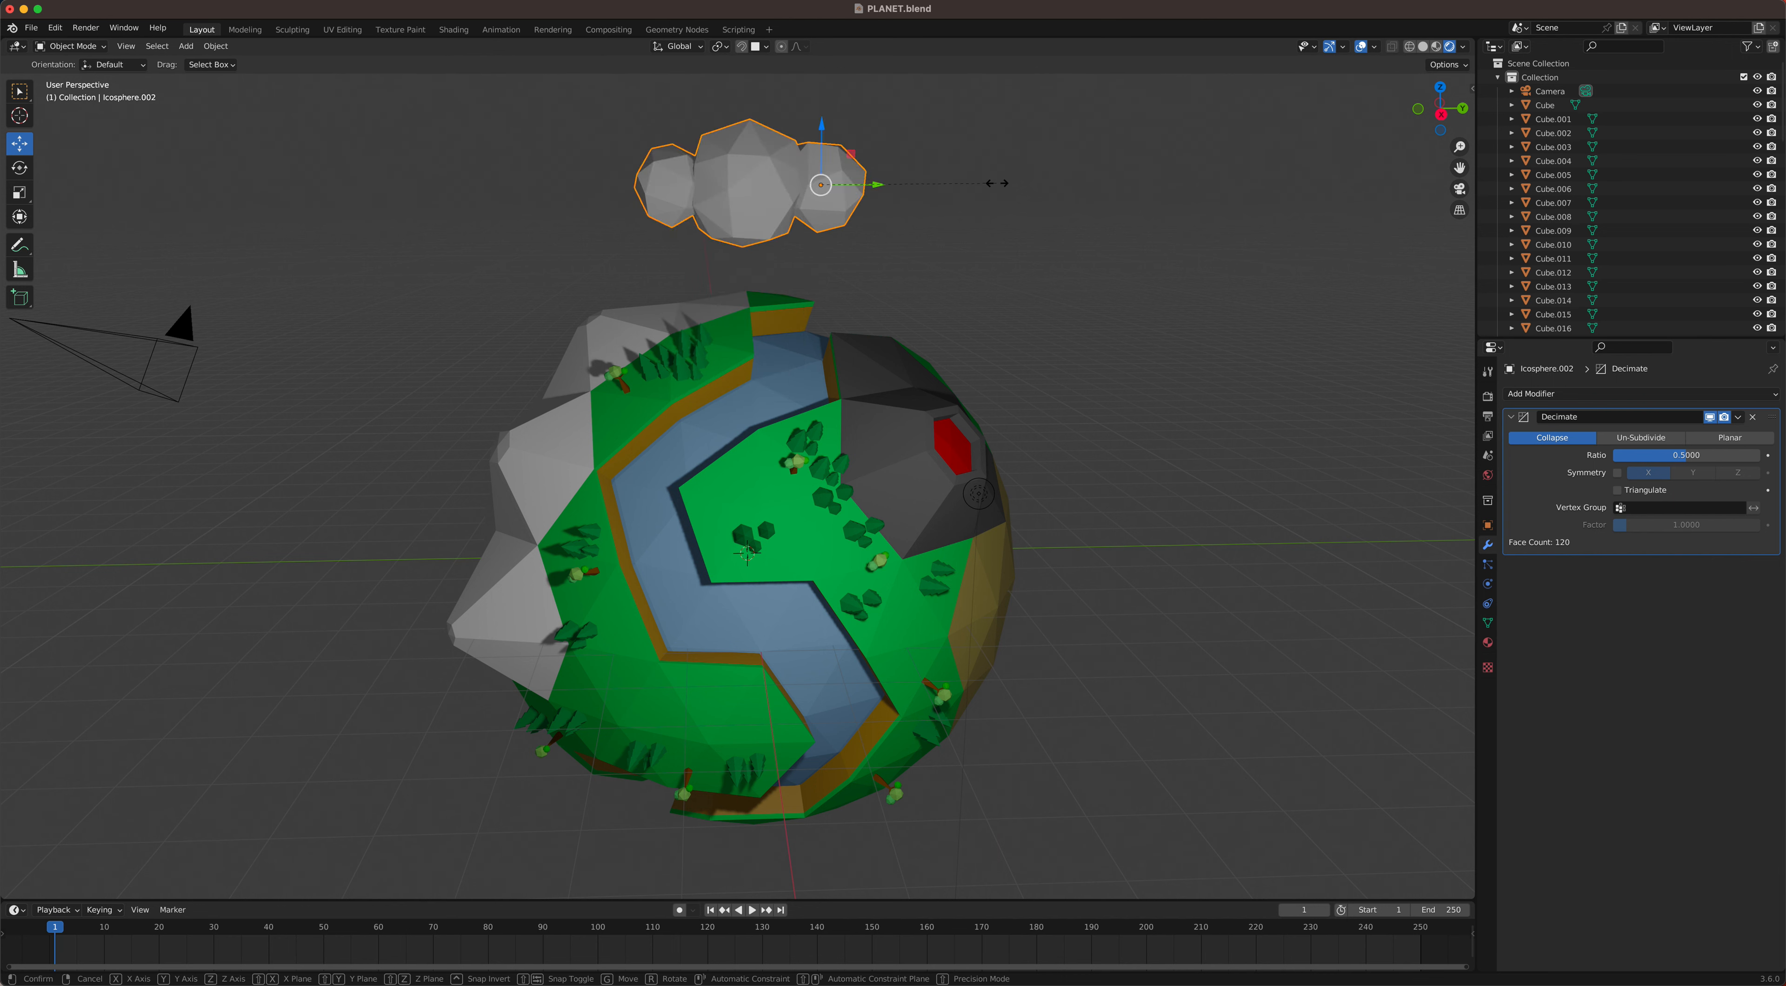
left_click(864, 186)
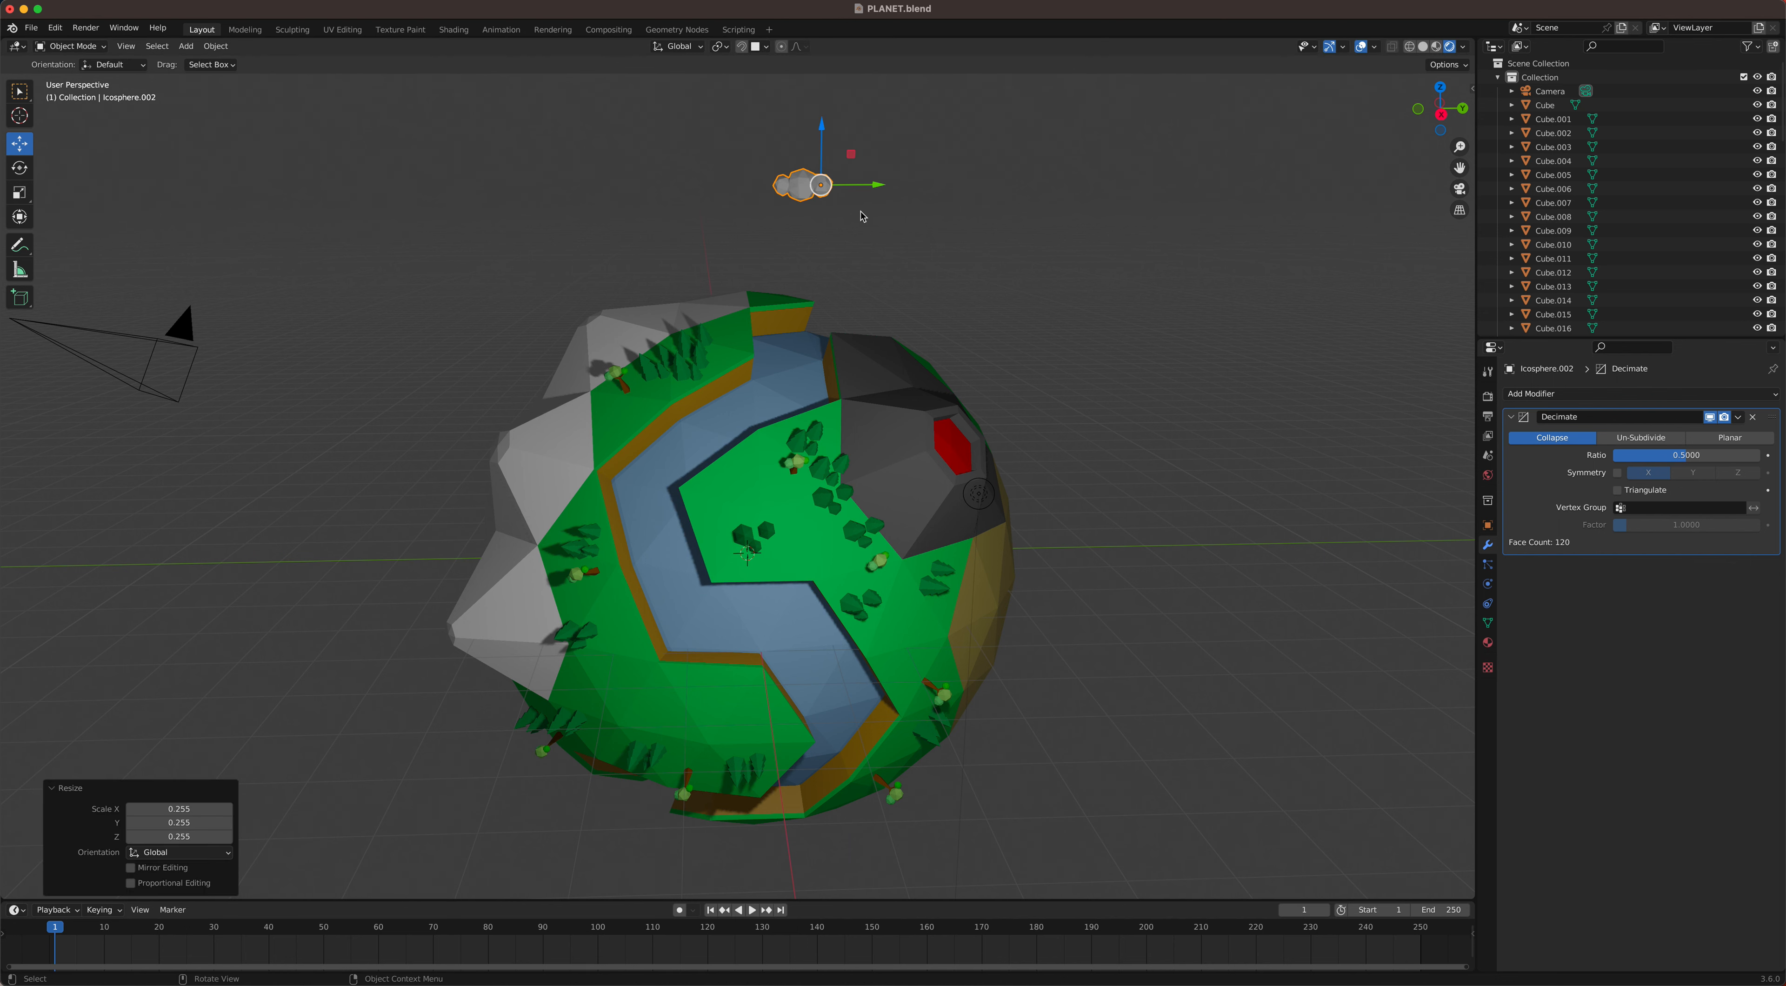
key("g")
left_click(879, 256)
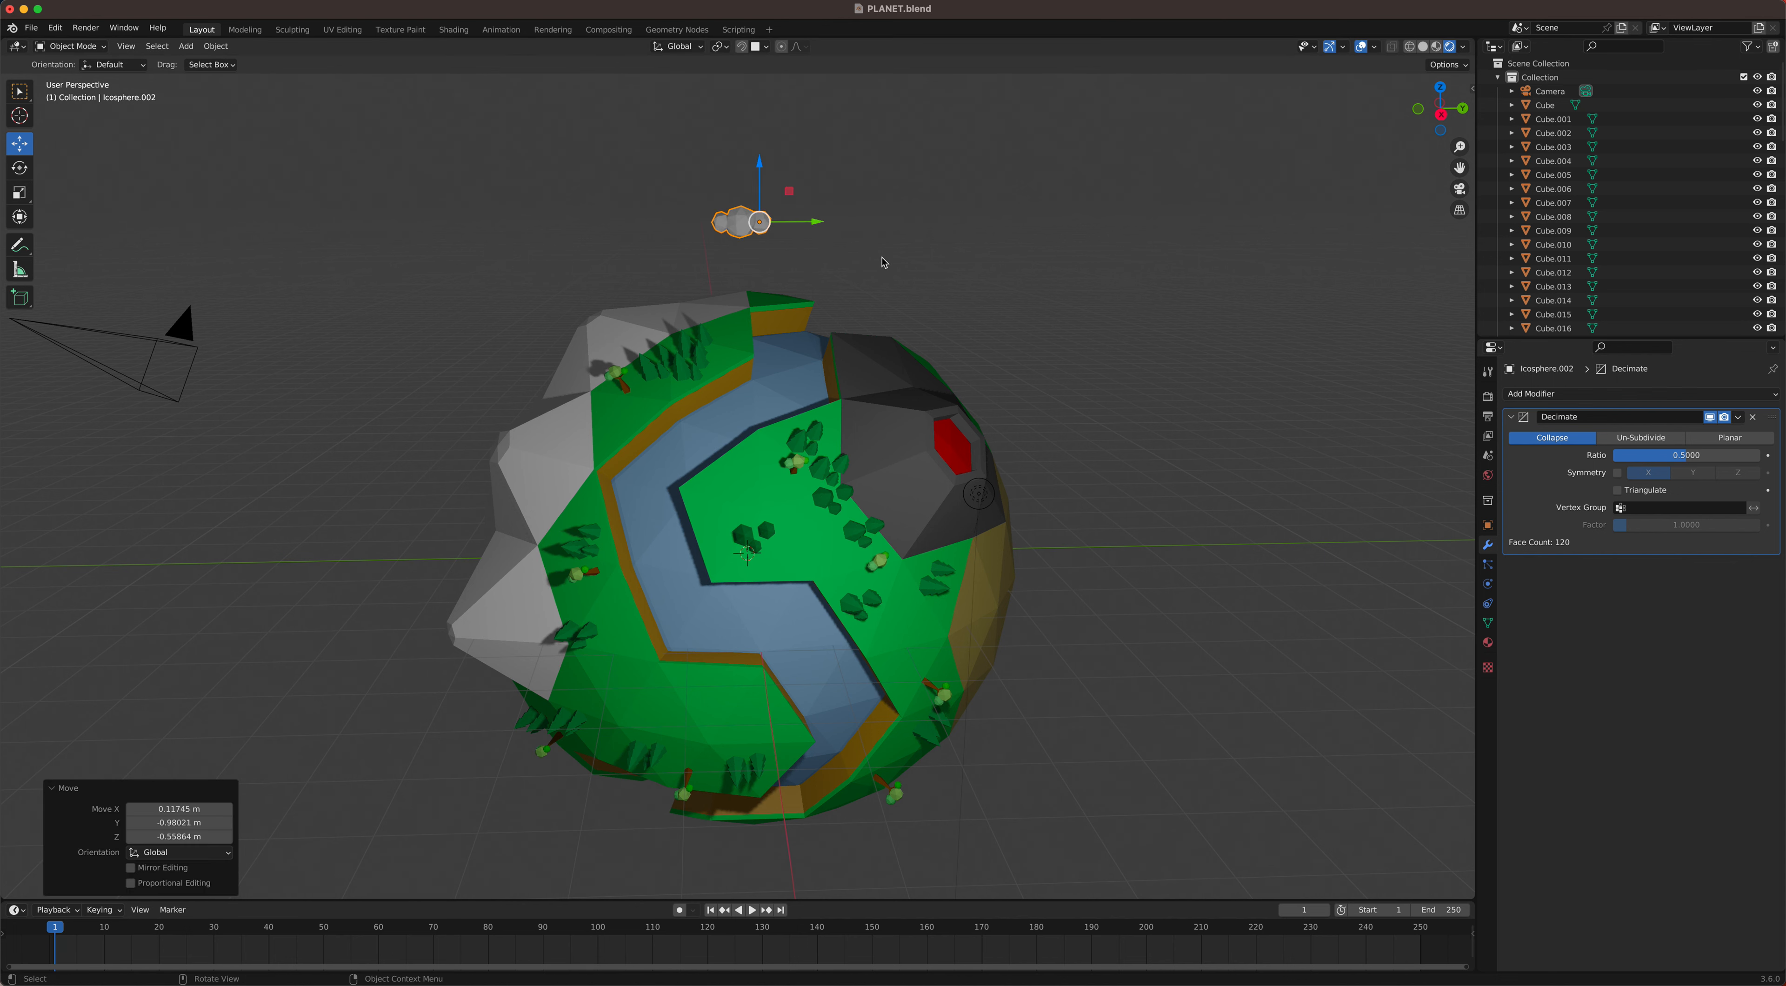
Step: Lower the cloud about 0.33 m so it hovers just above the top of the planet
middle_click_drag(879, 256, 881, 257)
scroll(879, 255, "down", 3)
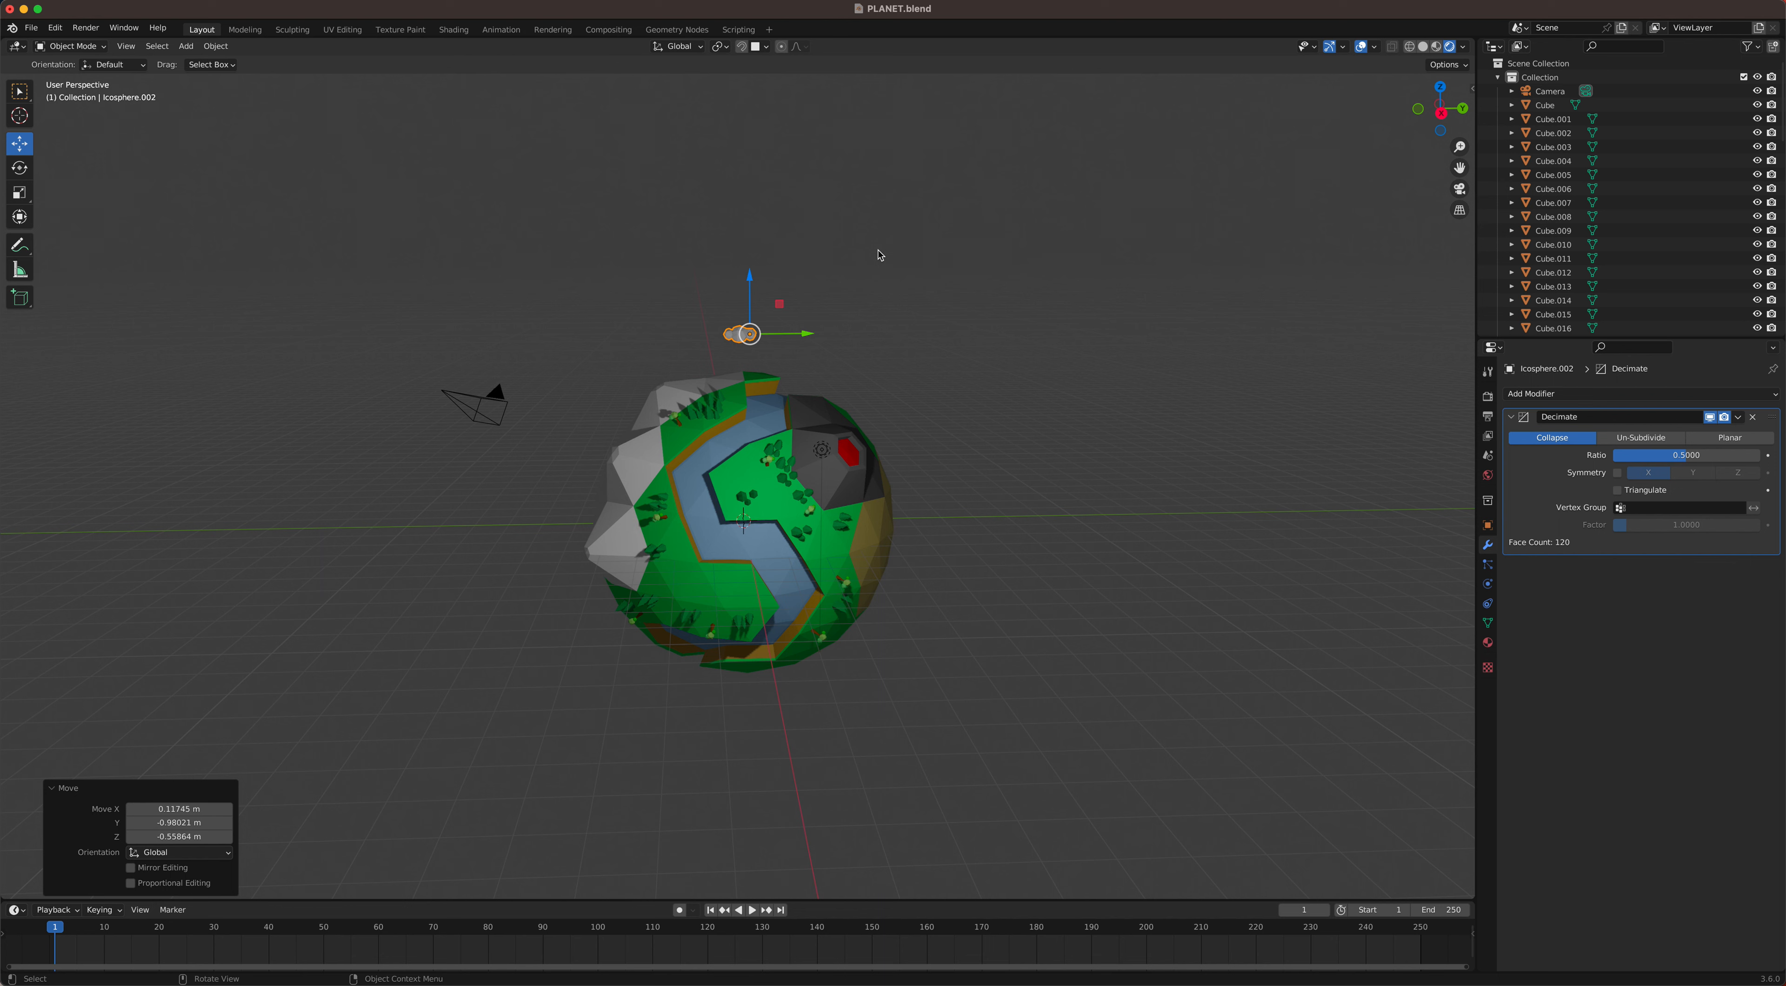
scroll(879, 255, "up", 2)
key("g")
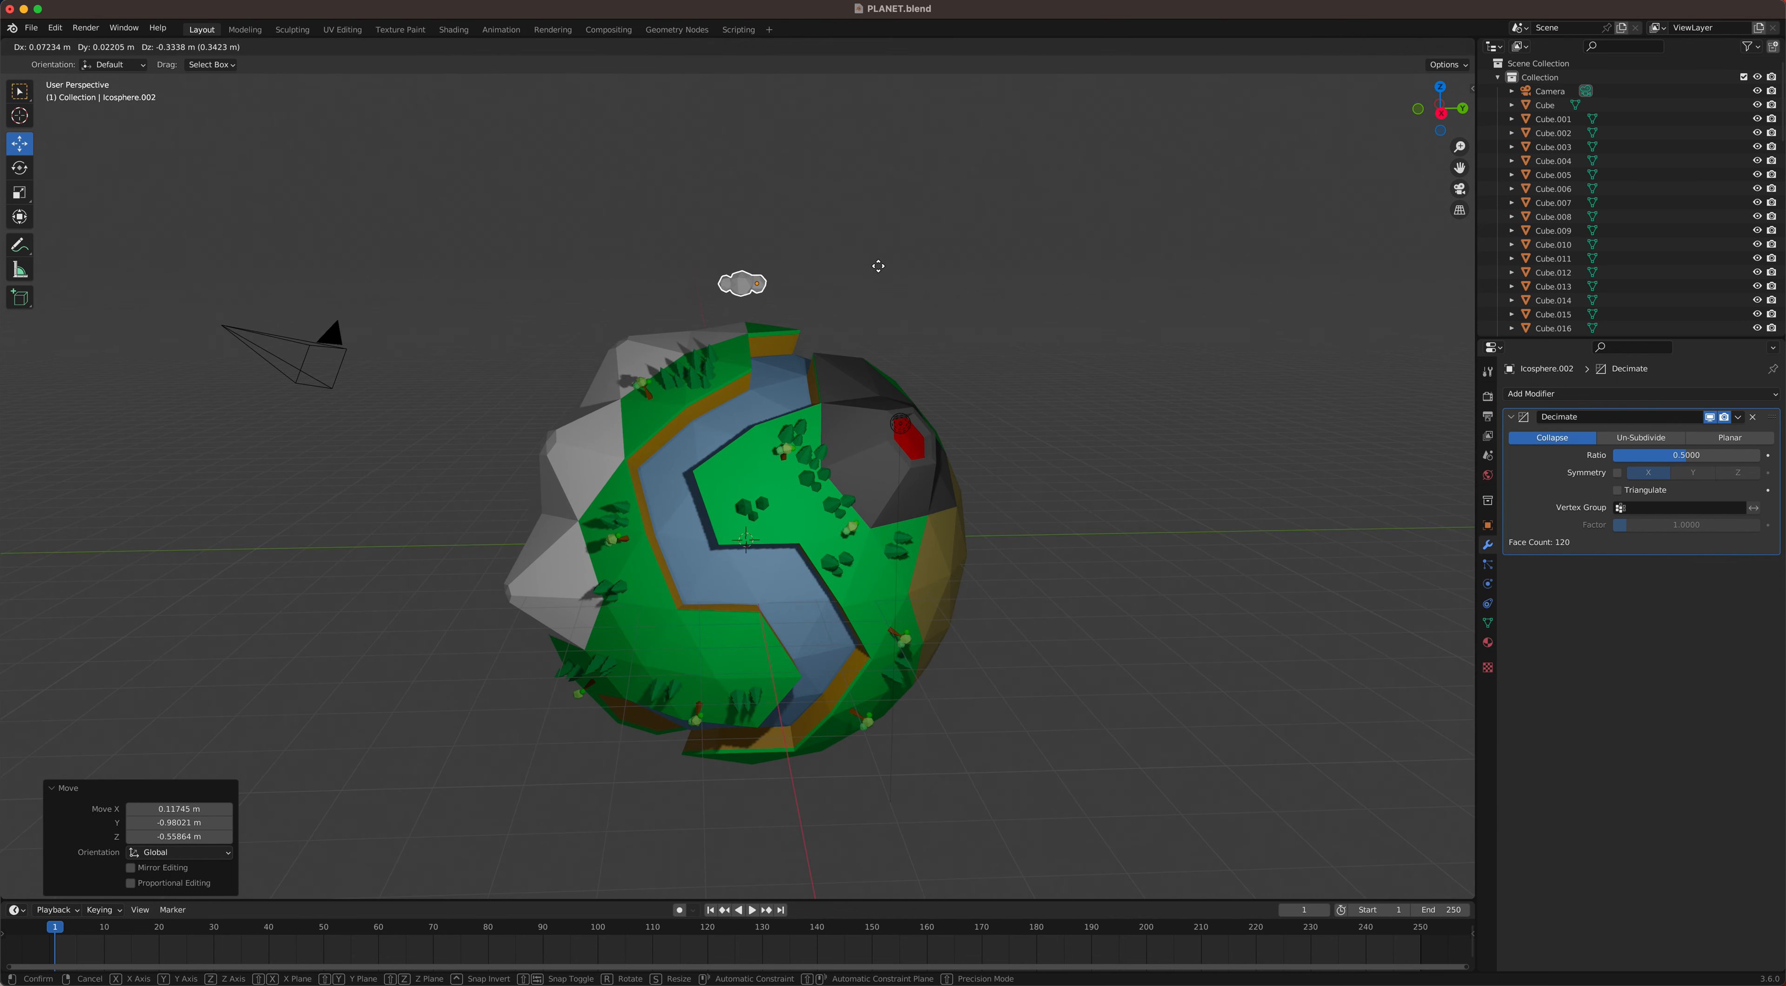
left_click(891, 260)
Step: Duplicate the cloud and move the copy about -10.4 m along Z to sit beneath the planet
scroll(895, 262, "down", 2)
scroll(896, 260, "up", 1)
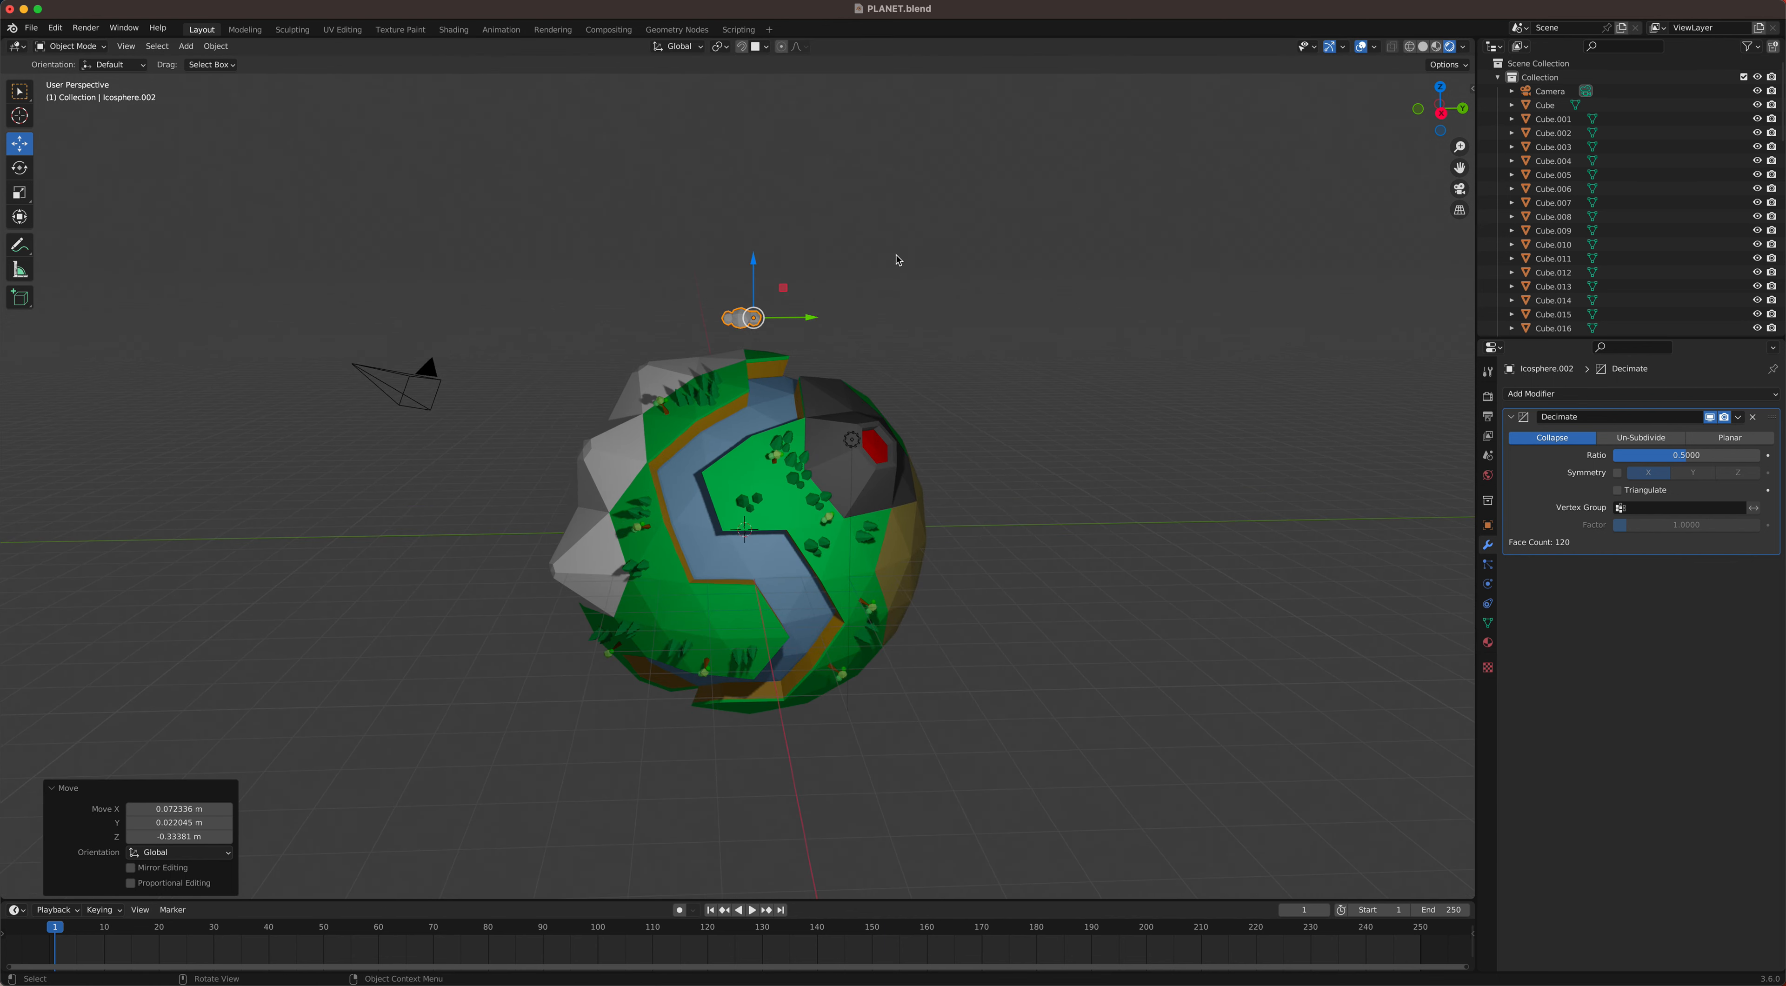
key("shift+d")
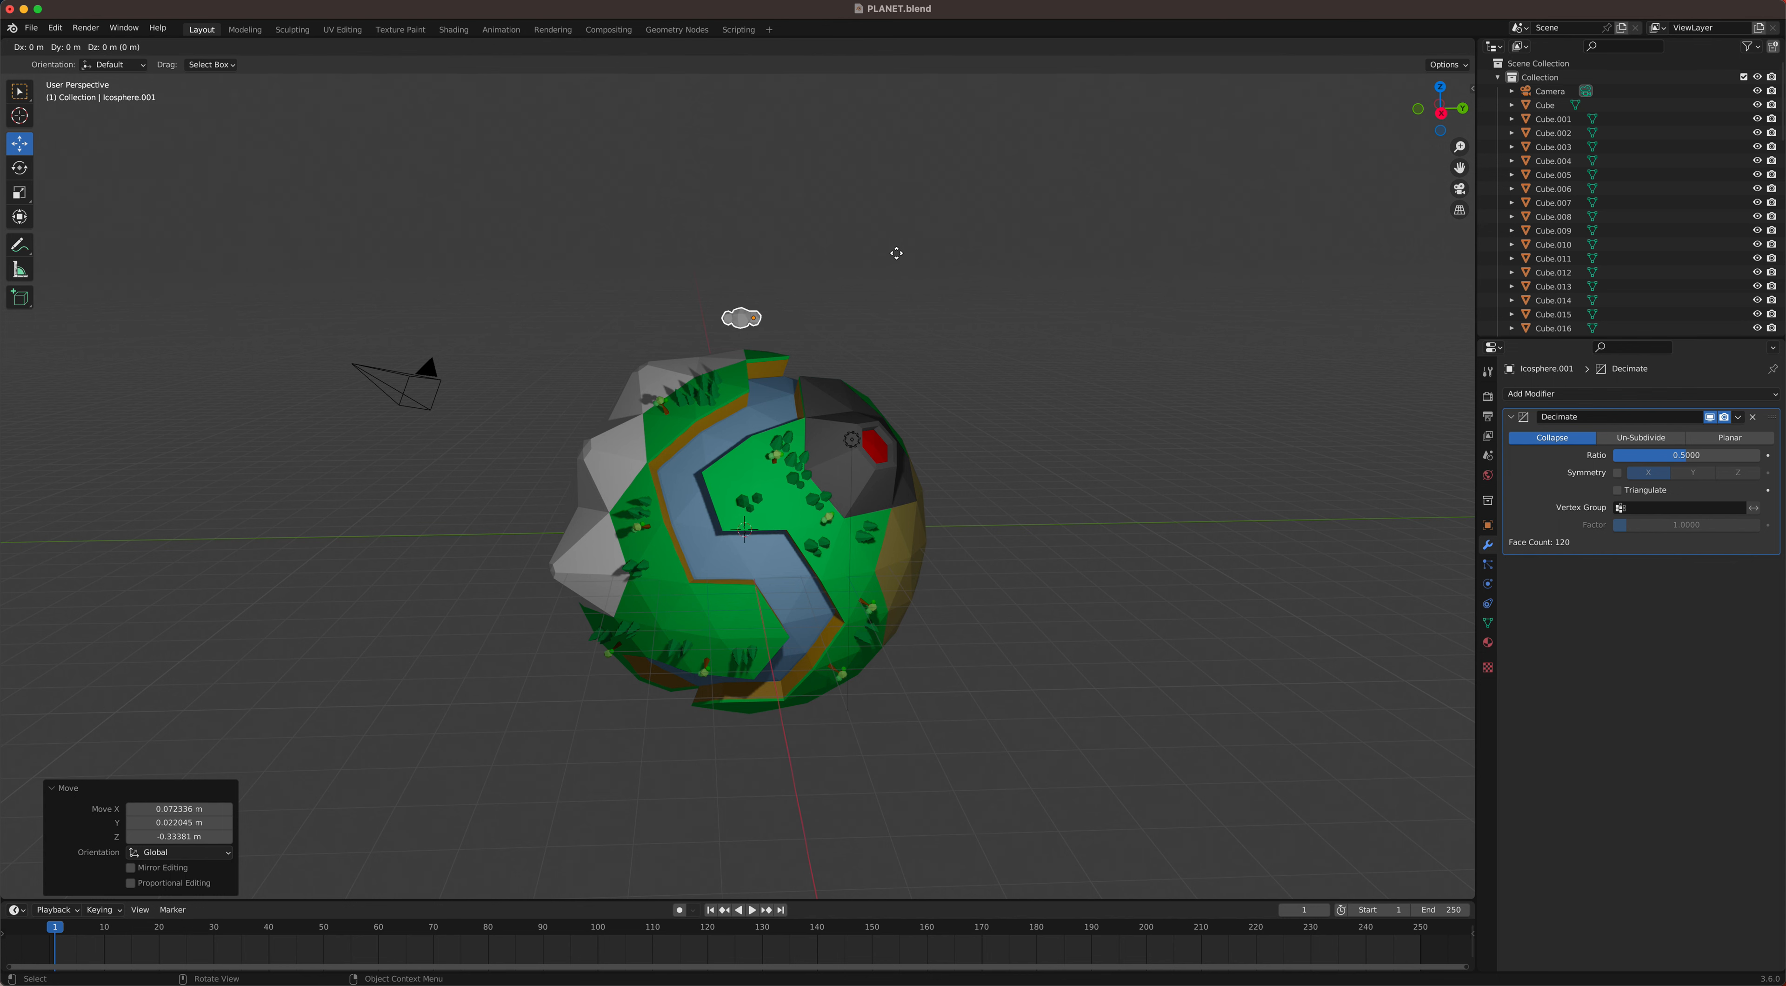
key("z")
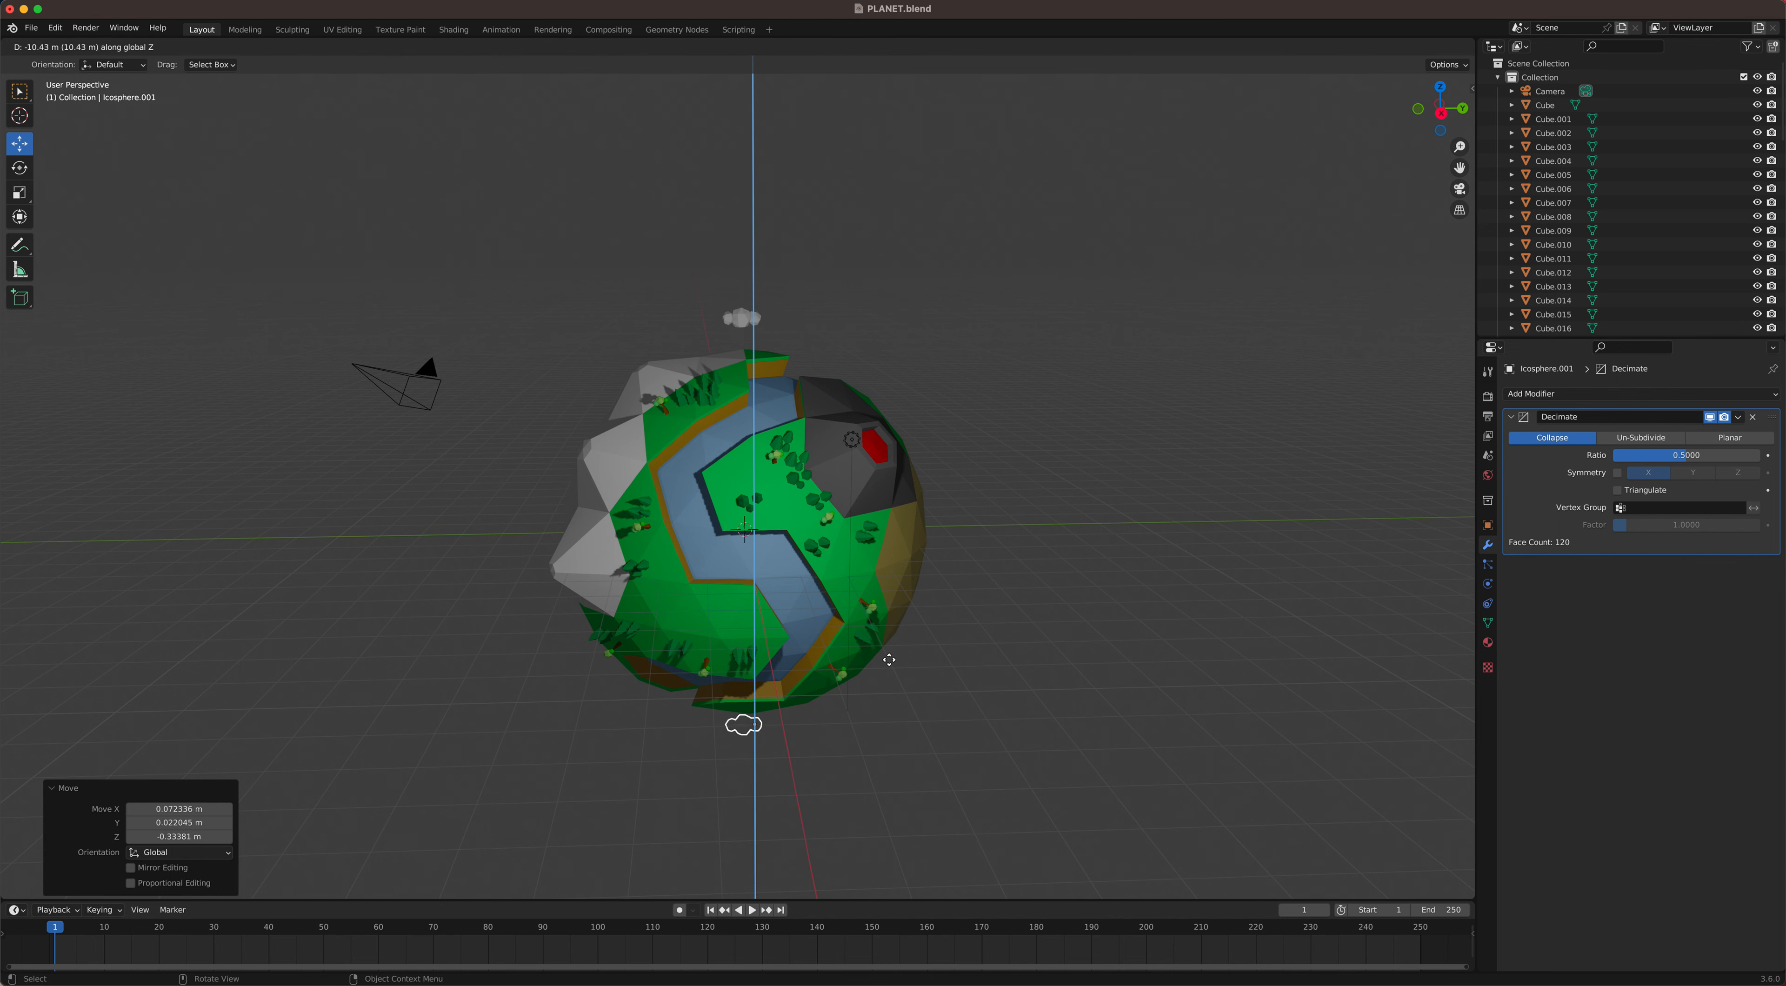
left_click(885, 667)
Step: Duplicate the top cloud to the planet's positive Y side, rotate it about 91.3° upright, and shift it about -0.36 m along Y
middle_click_drag(943, 628, 967, 572)
left_click(740, 280)
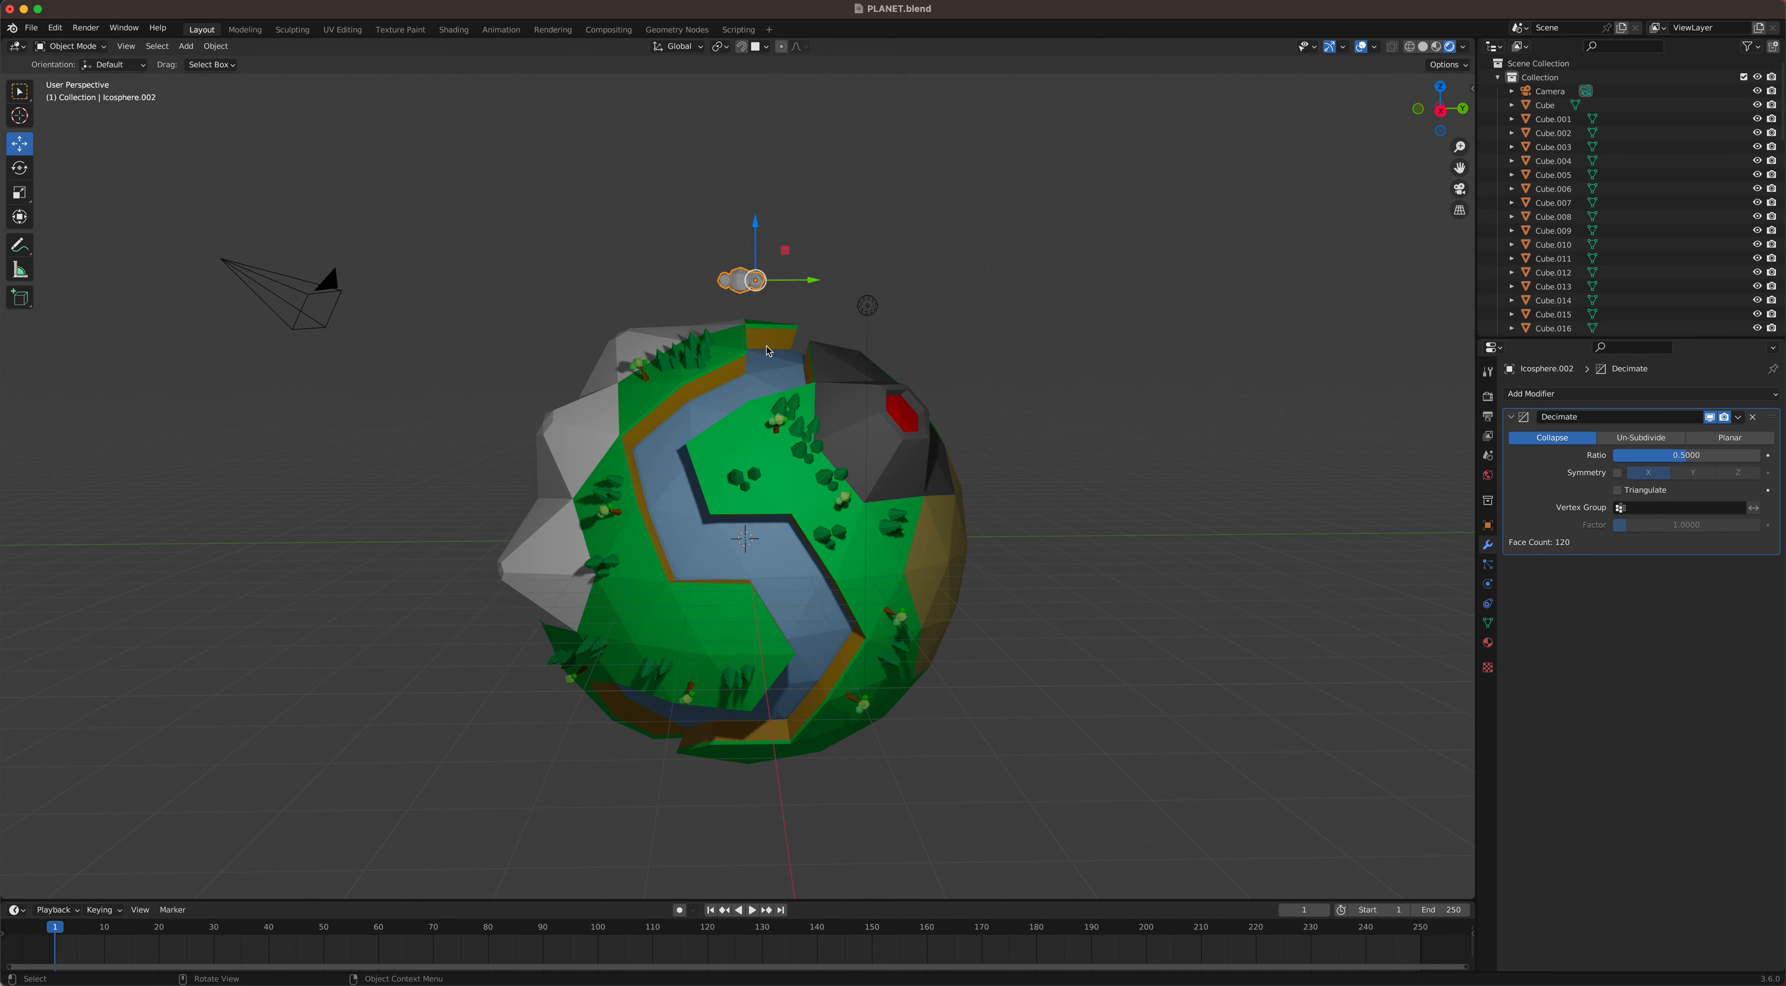
key("shift+d")
left_click(1044, 579)
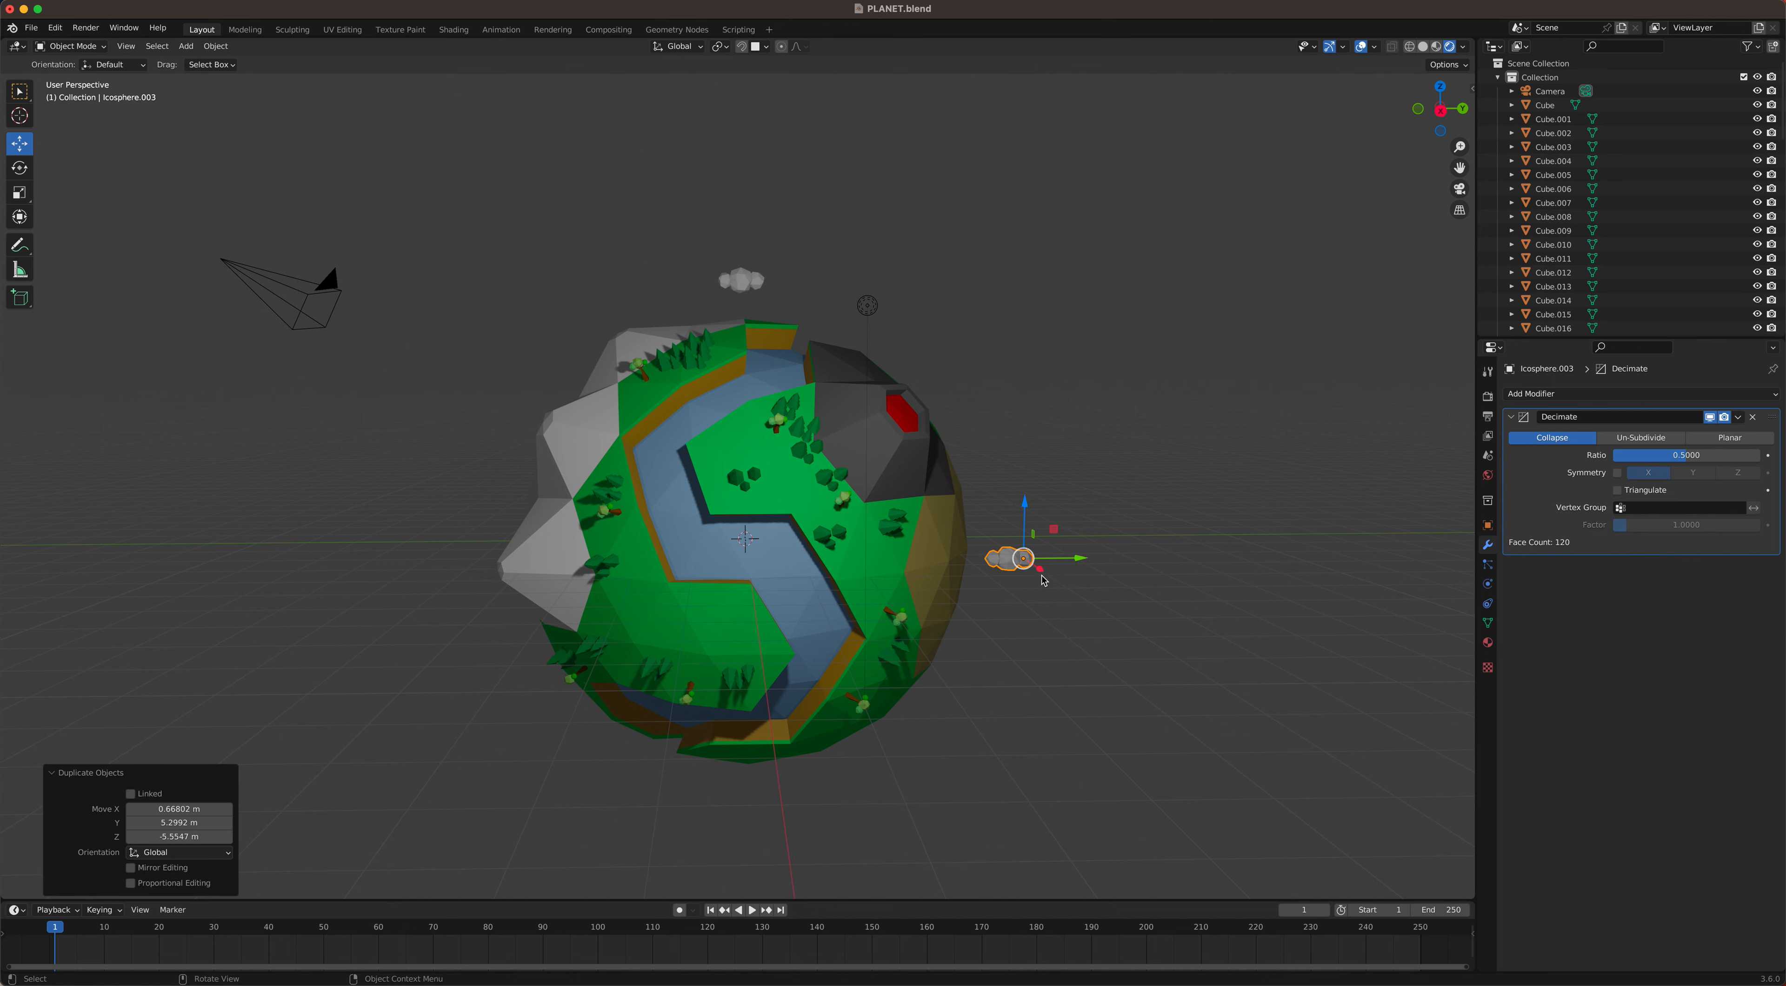
key("r")
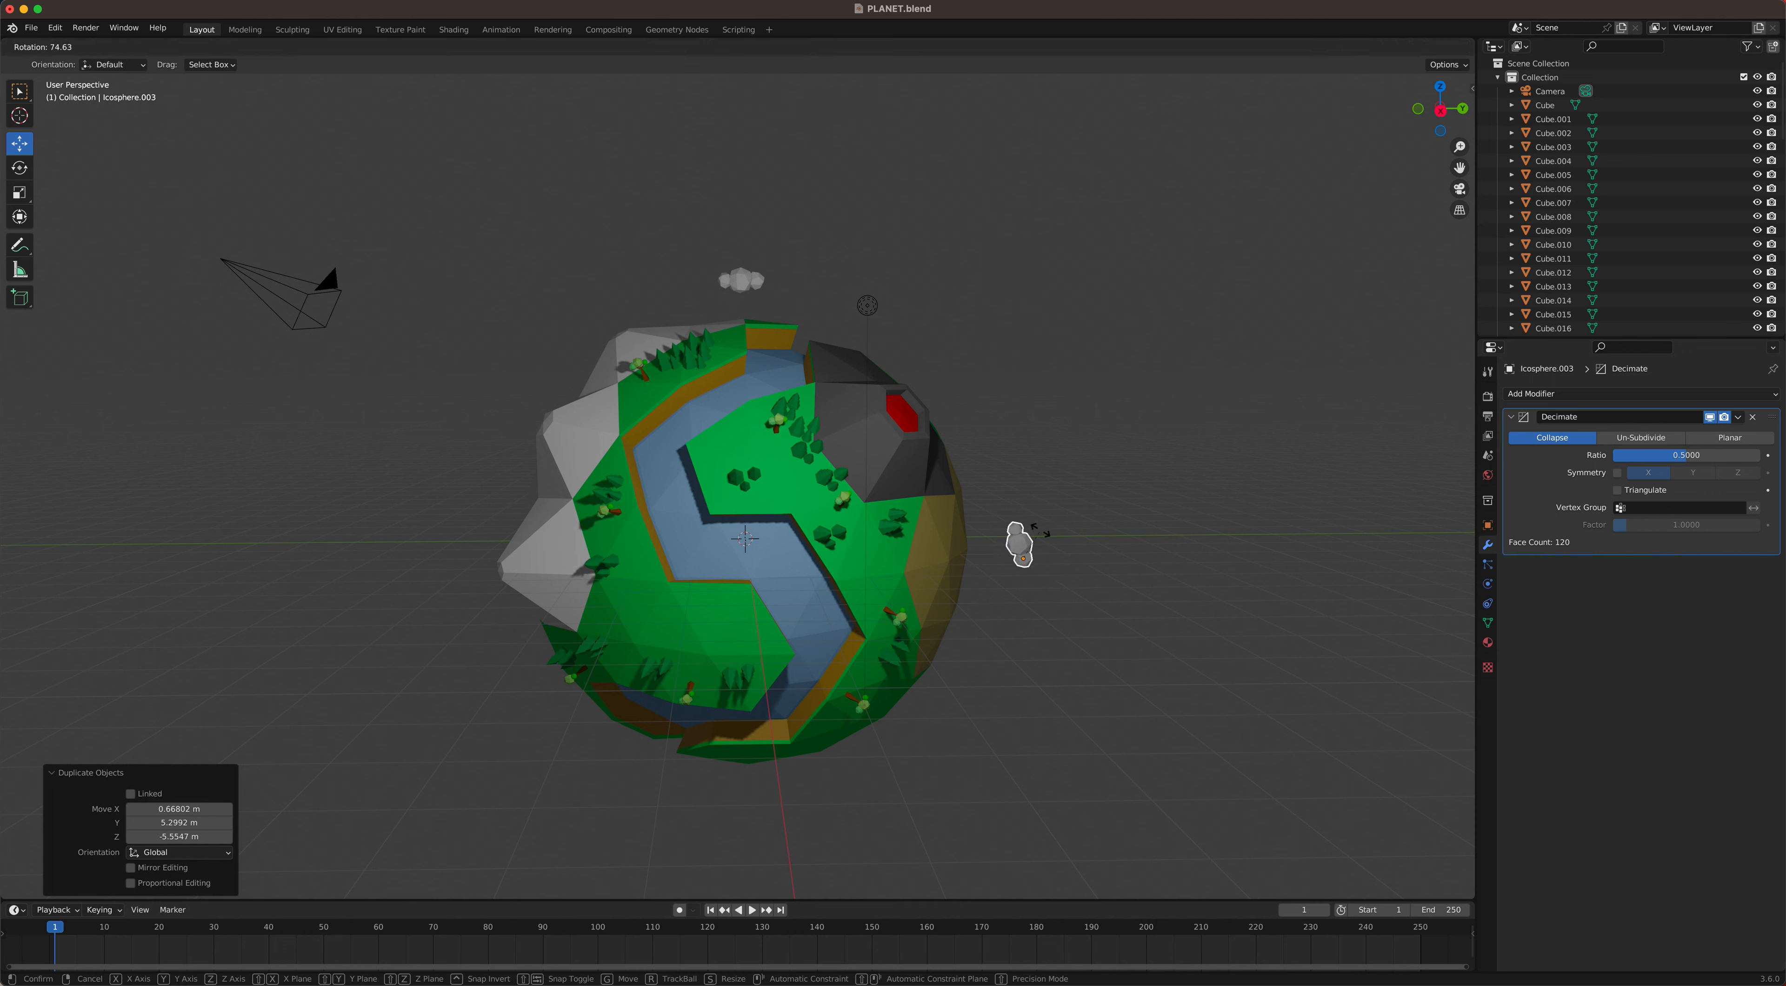
left_click(1056, 534)
key("g")
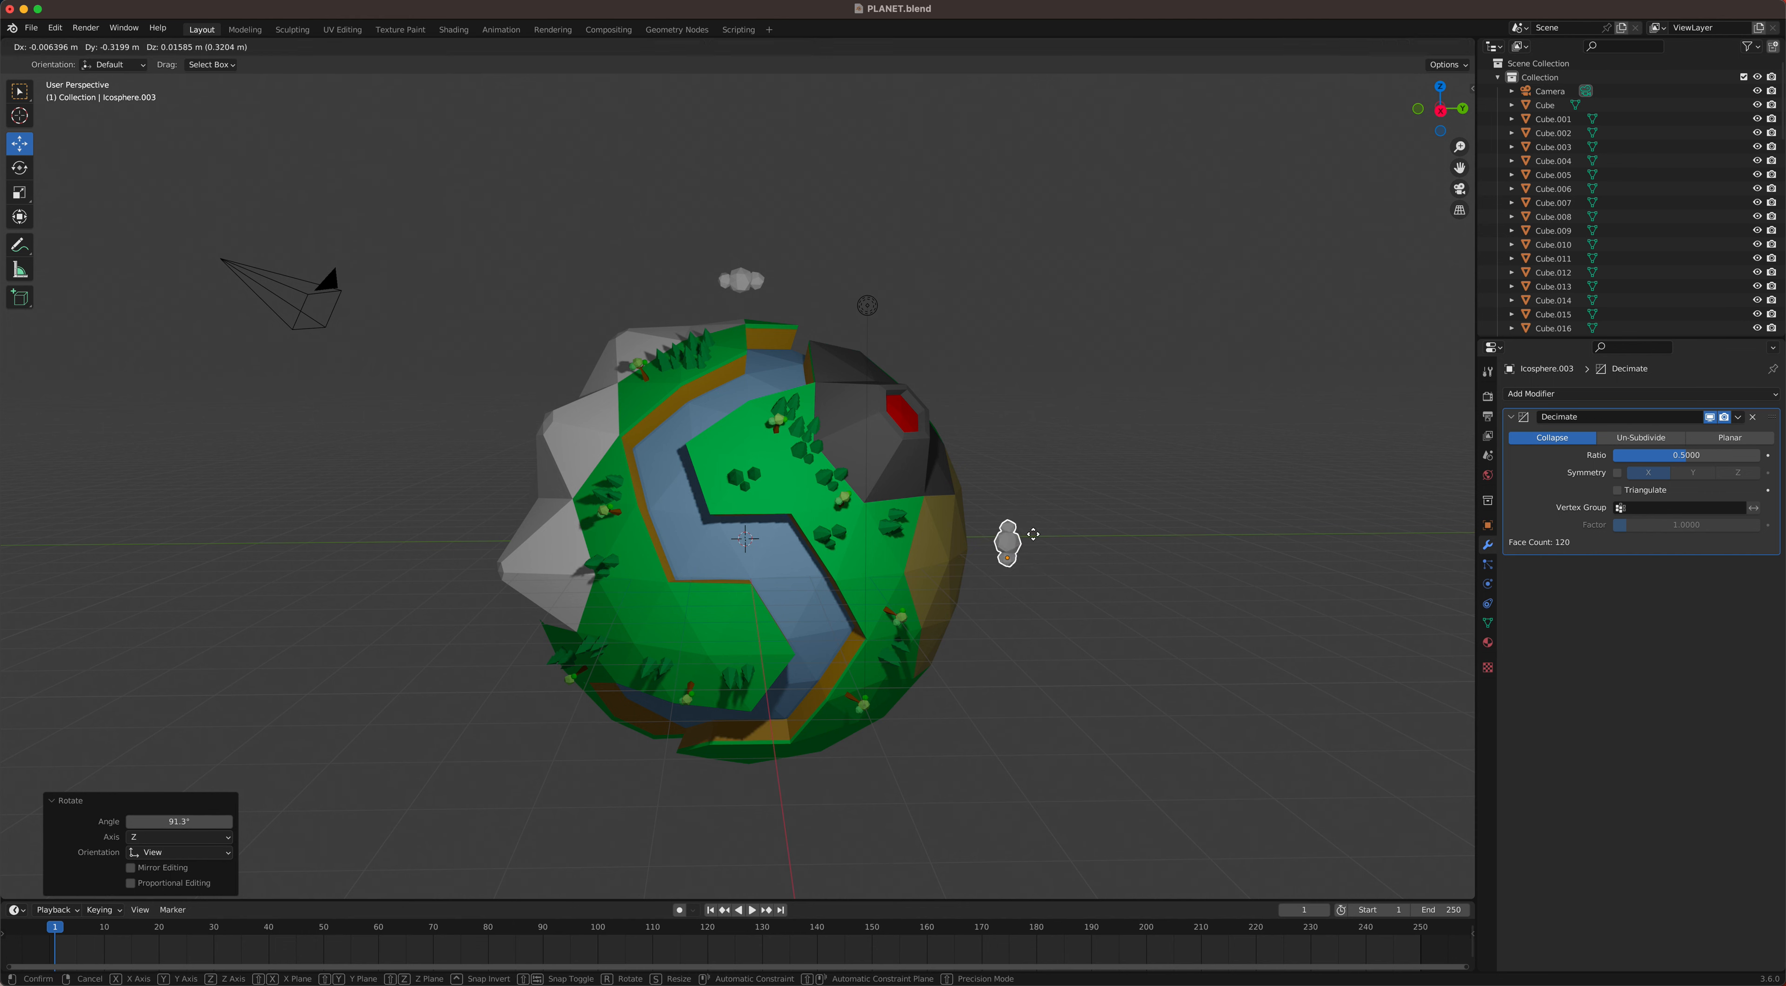
left_click(1033, 540)
Step: Duplicate the upright cloud to the planet's opposite side, offset about -0.27 m in X, -10.07 m in Y and 1.2 m in Z
key("shift+d")
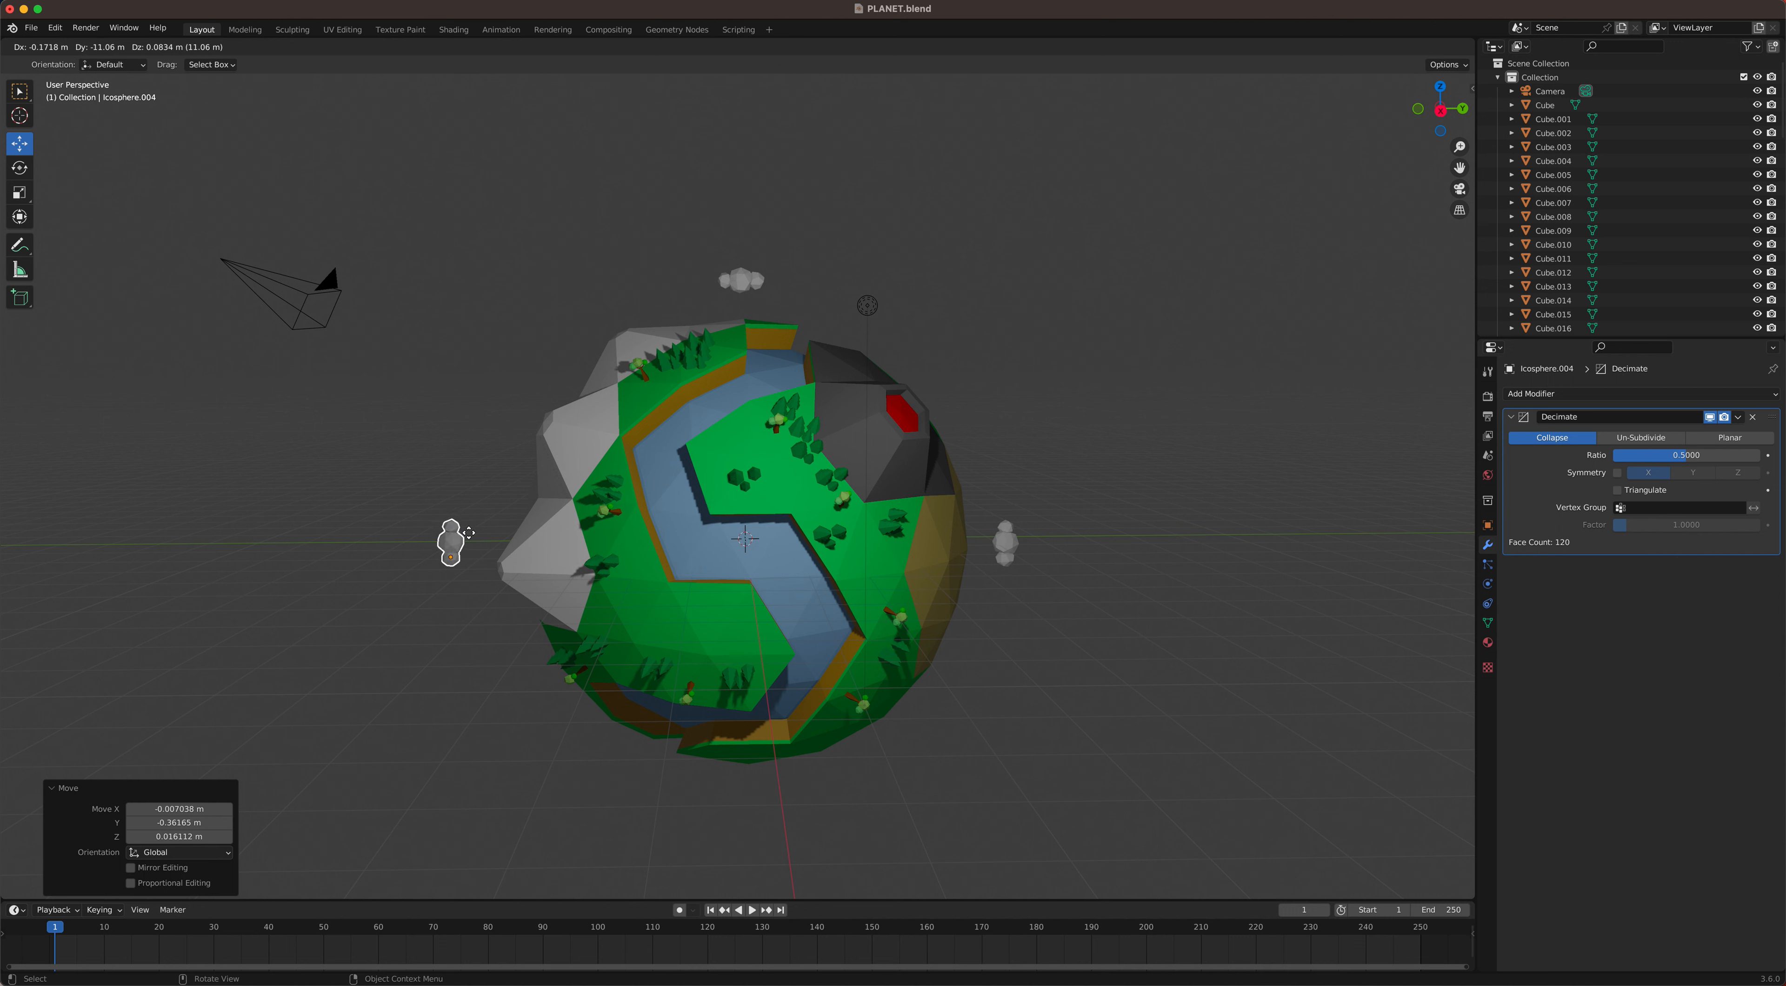
left_click(519, 477)
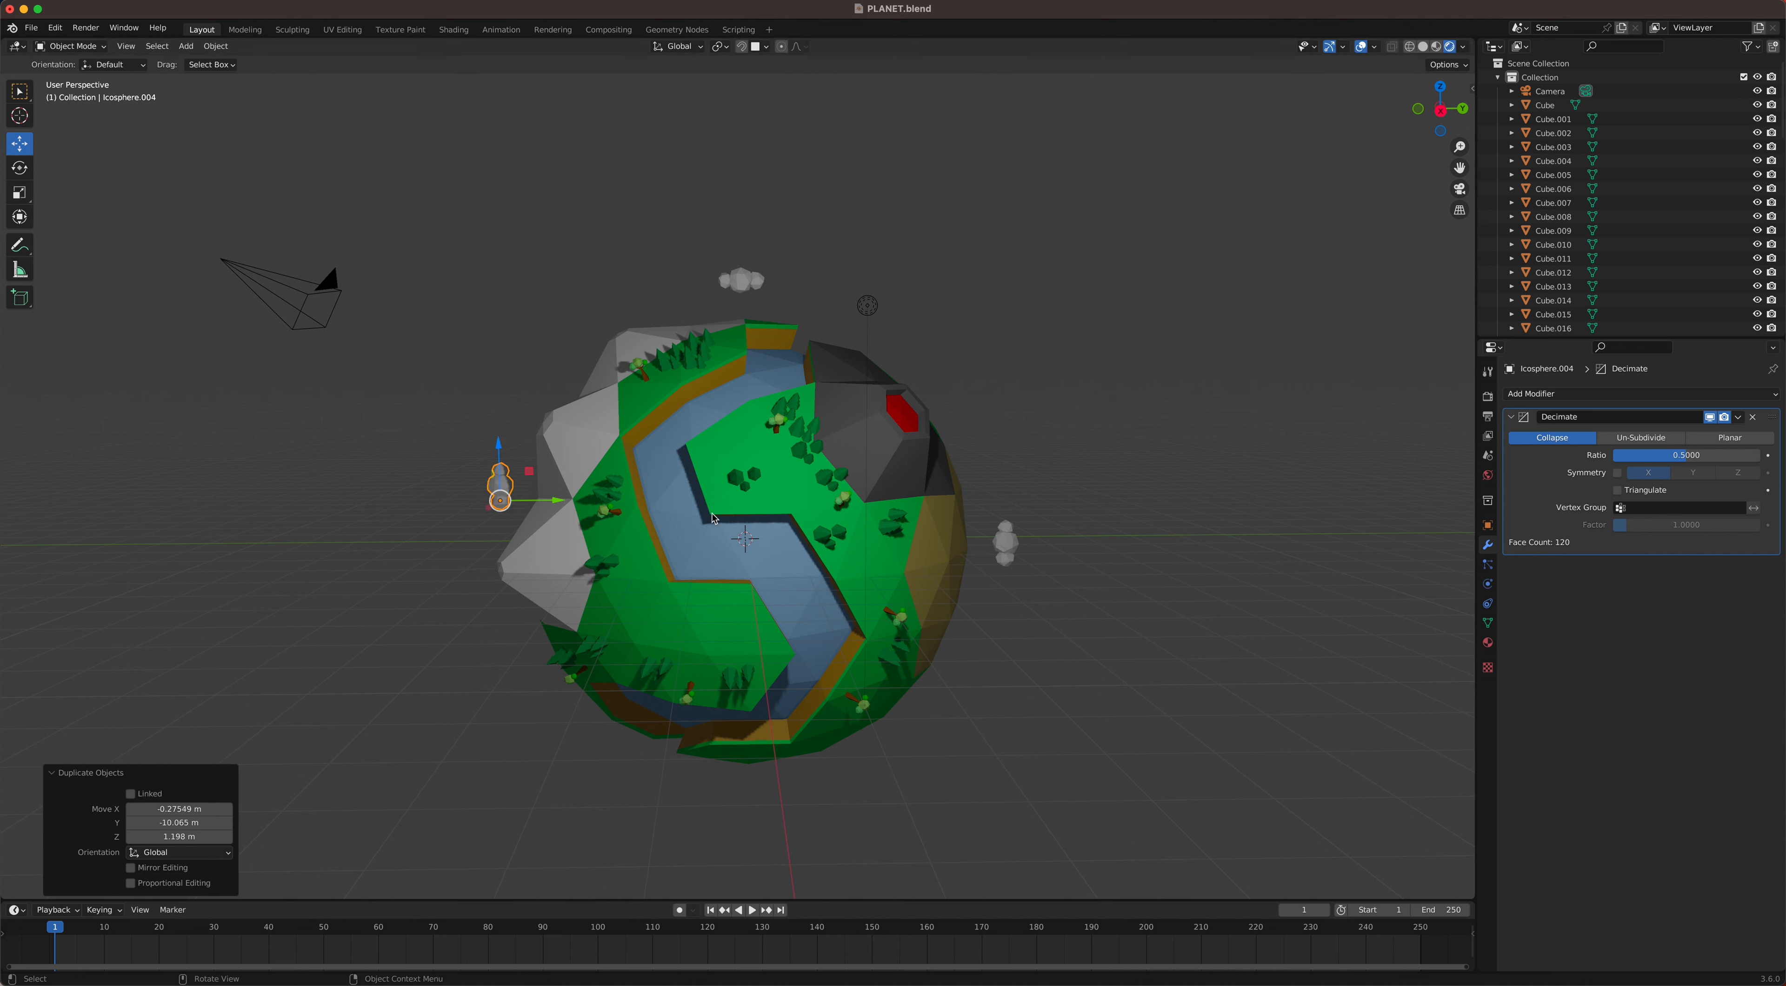
left_click(734, 282)
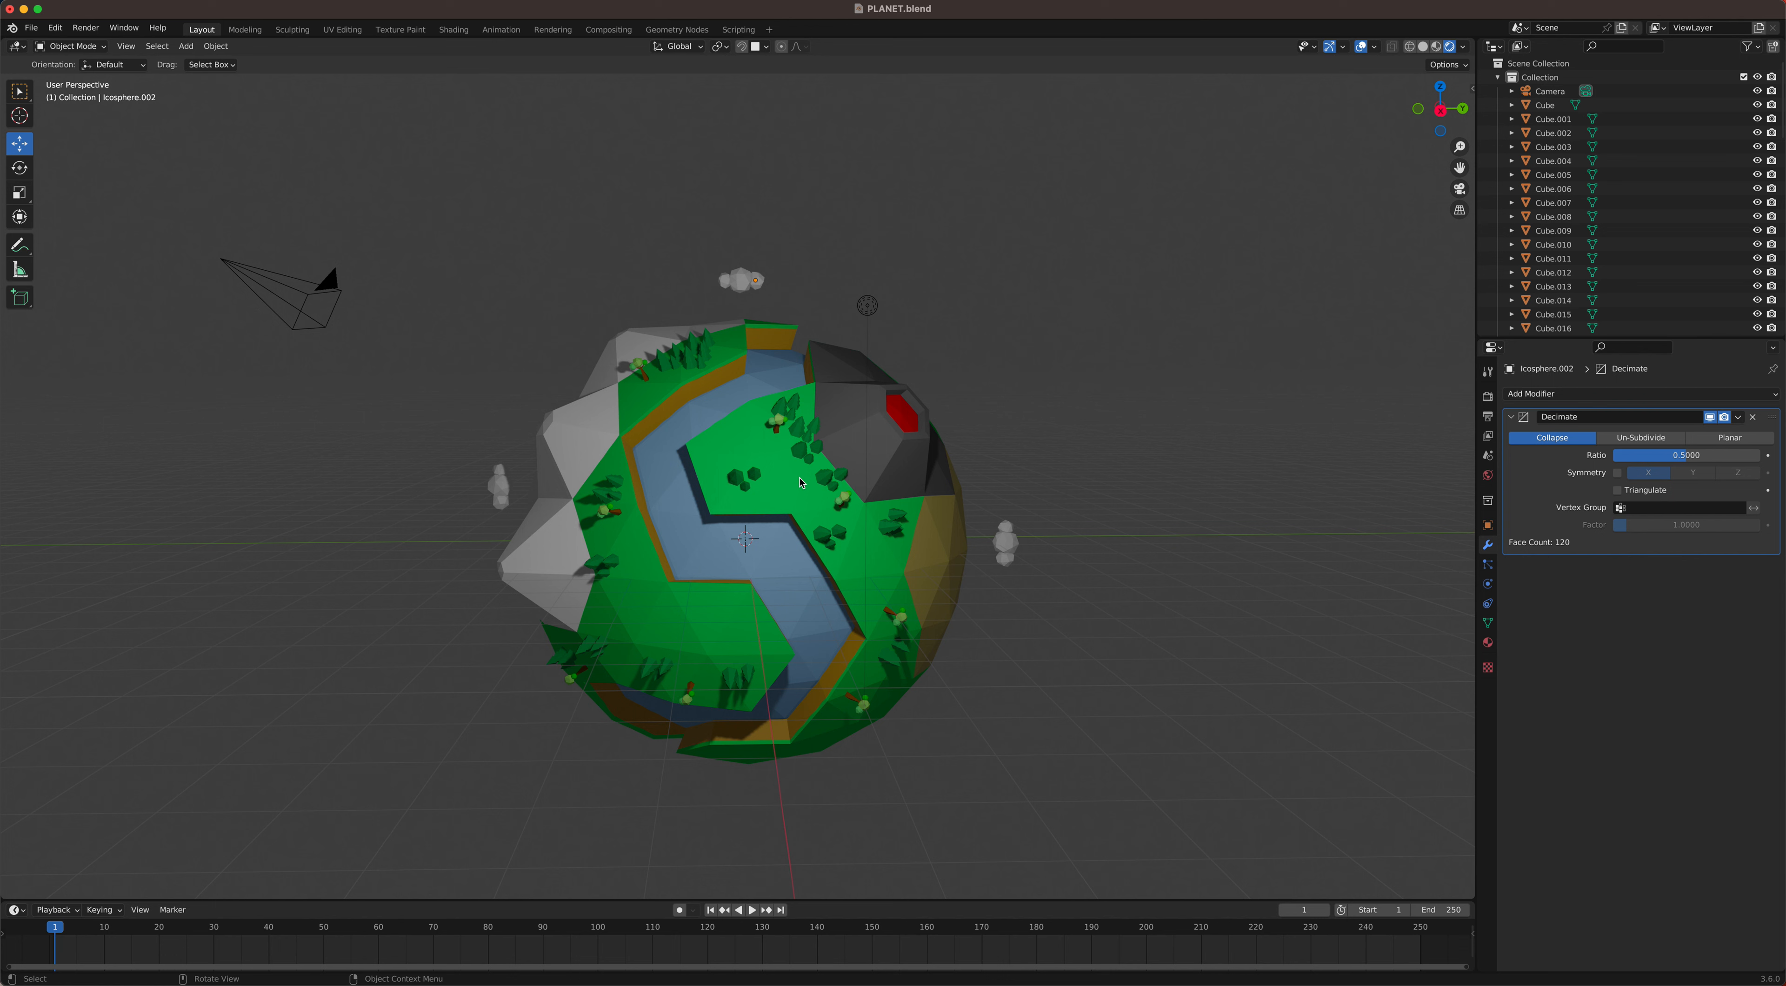
Step: Raise the scene's light about 1.47 m along Z and open its light settings
left_click(868, 316)
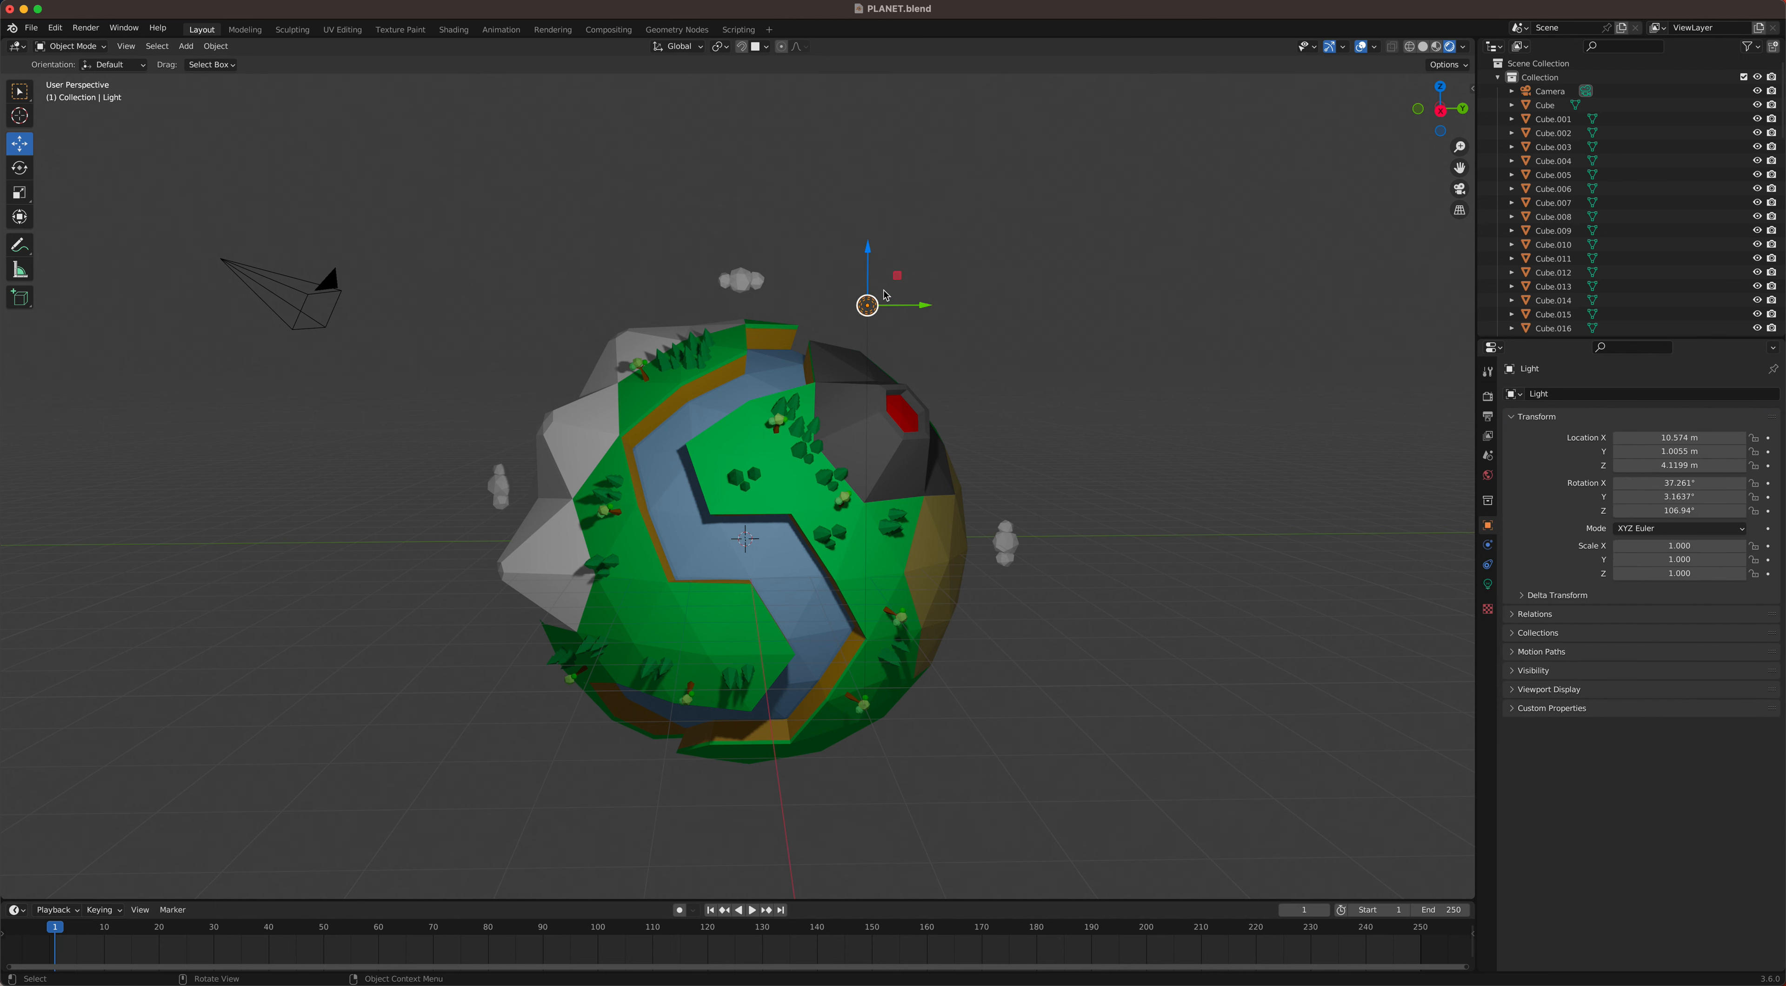
left_click_drag(873, 261, 890, 176)
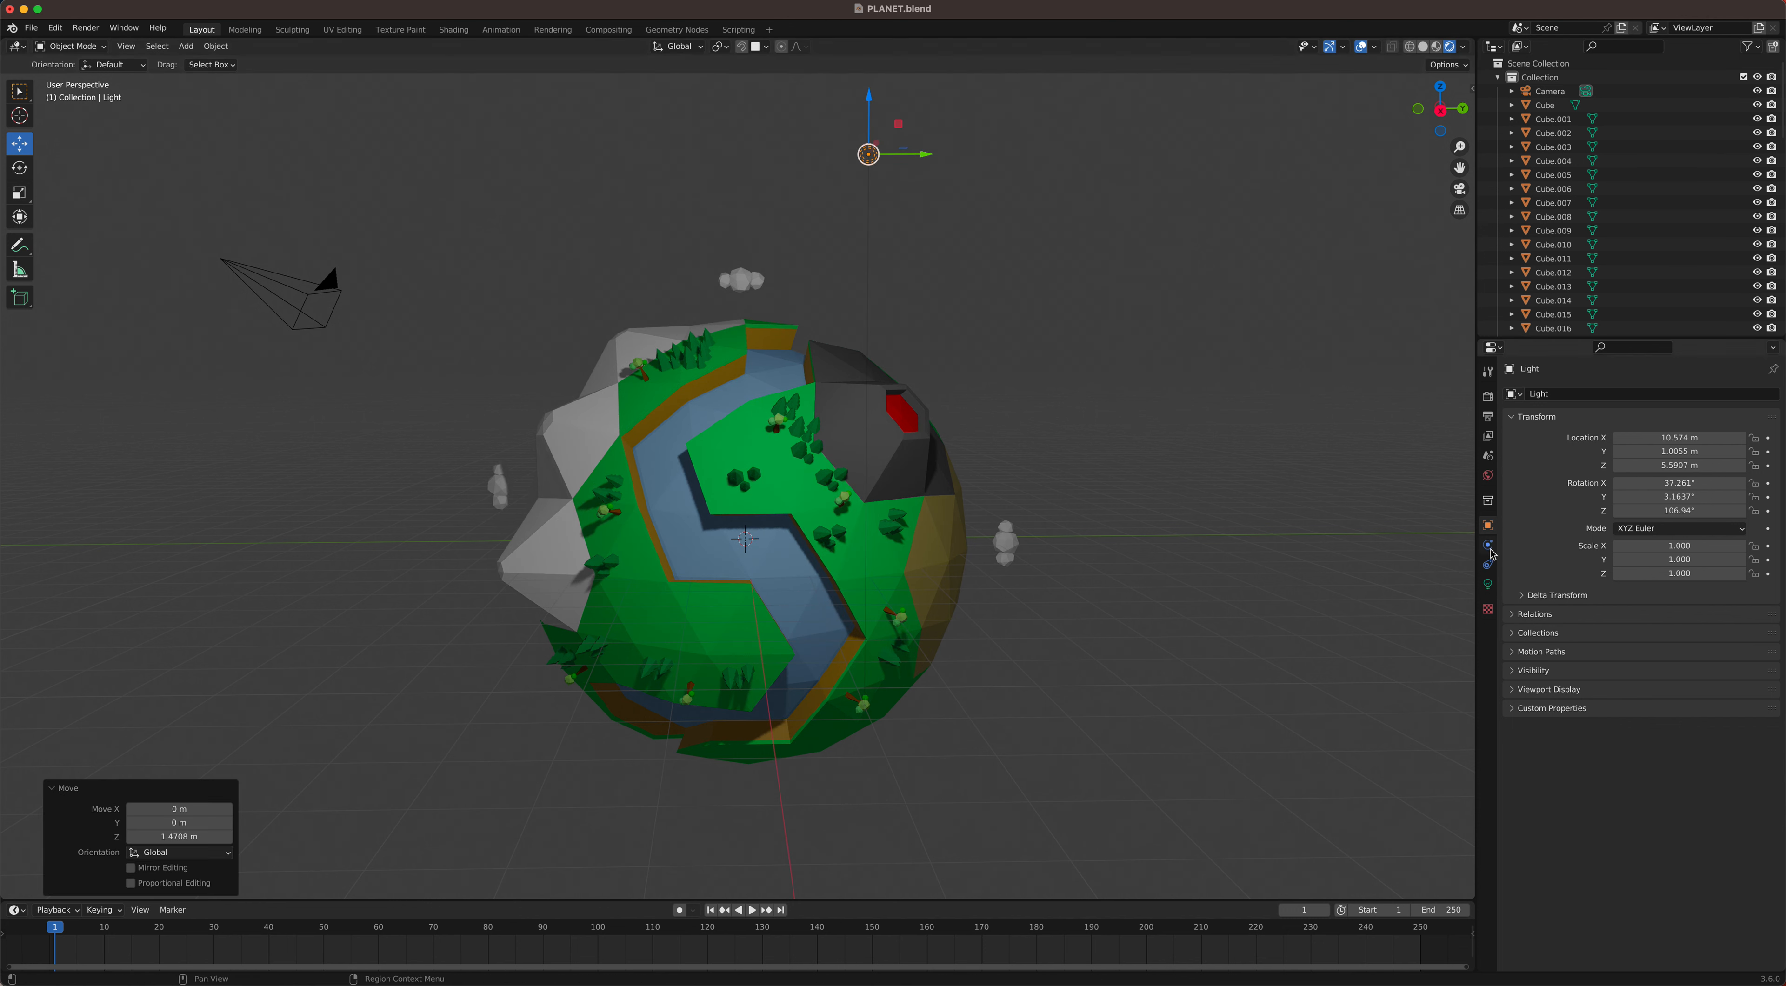
left_click(1488, 584)
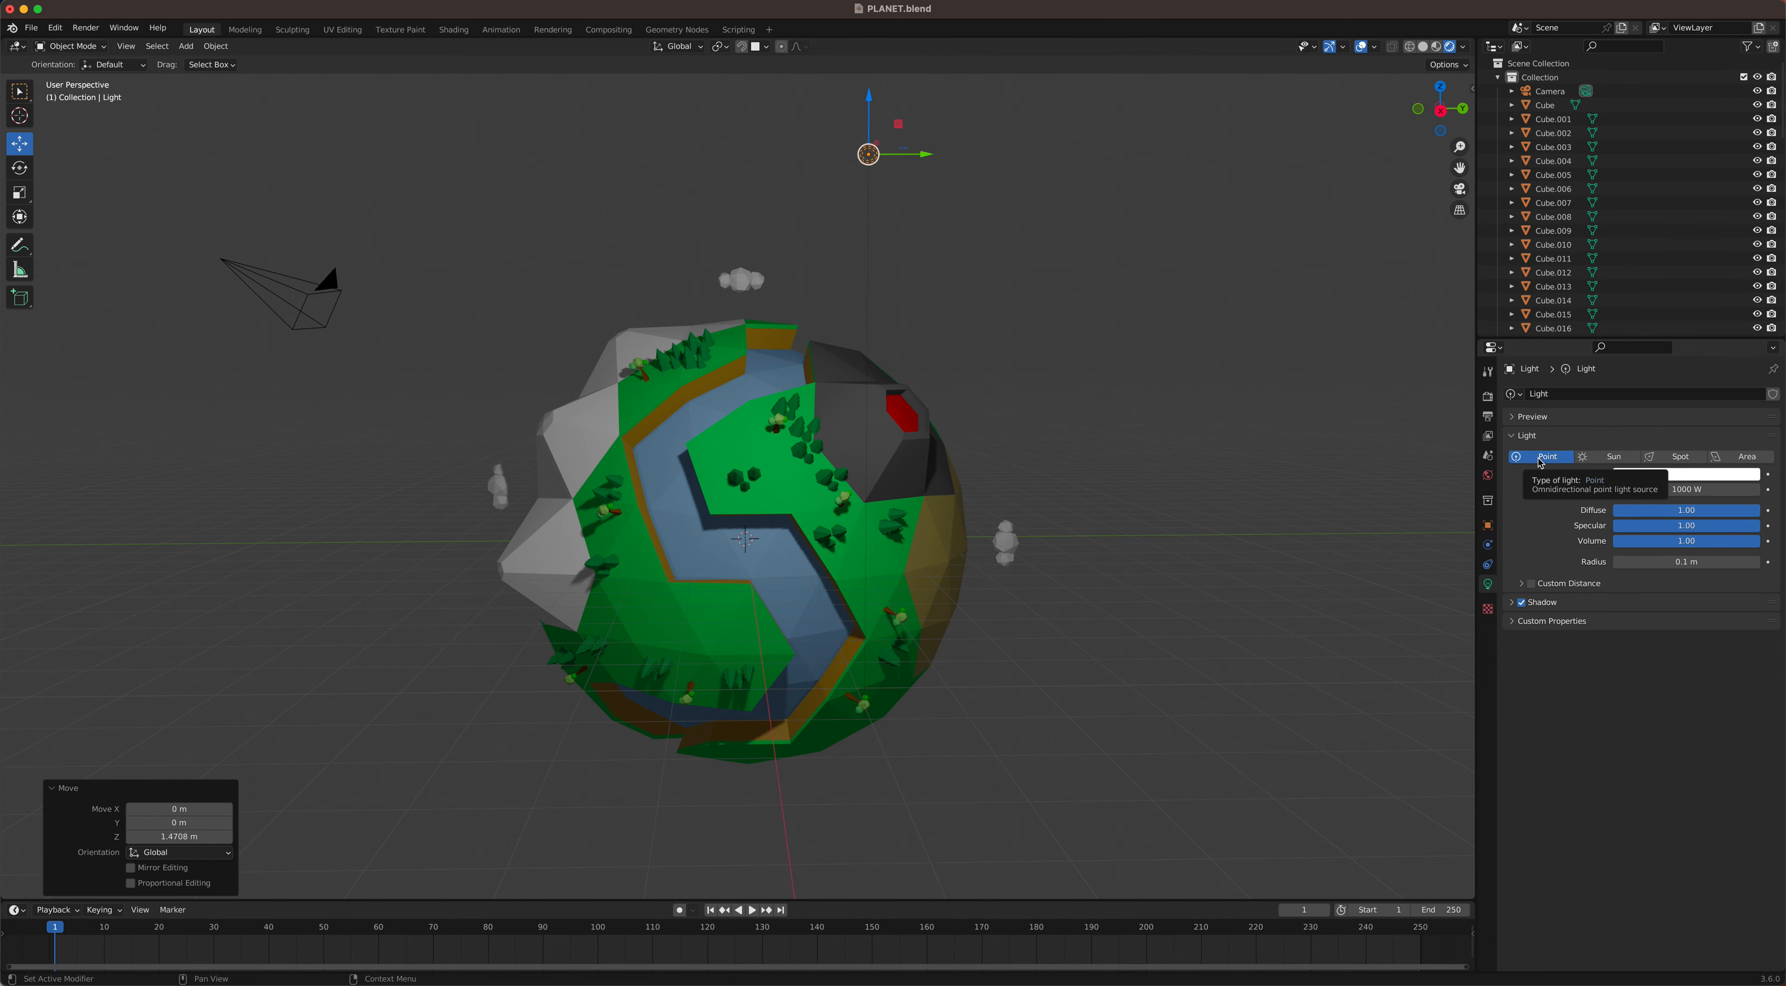
Step: Move the scene's light along Y until it sits above the planet and raise it about 2.81 m along Z
left_click_drag(933, 160, 803, 159)
middle_click_drag(850, 205, 858, 286)
middle_click_drag(489, 477, 436, 479)
left_click_drag(52, 519, 641, 305)
left_click_drag(678, 241, 675, 78)
middle_click_drag(719, 228, 828, 200)
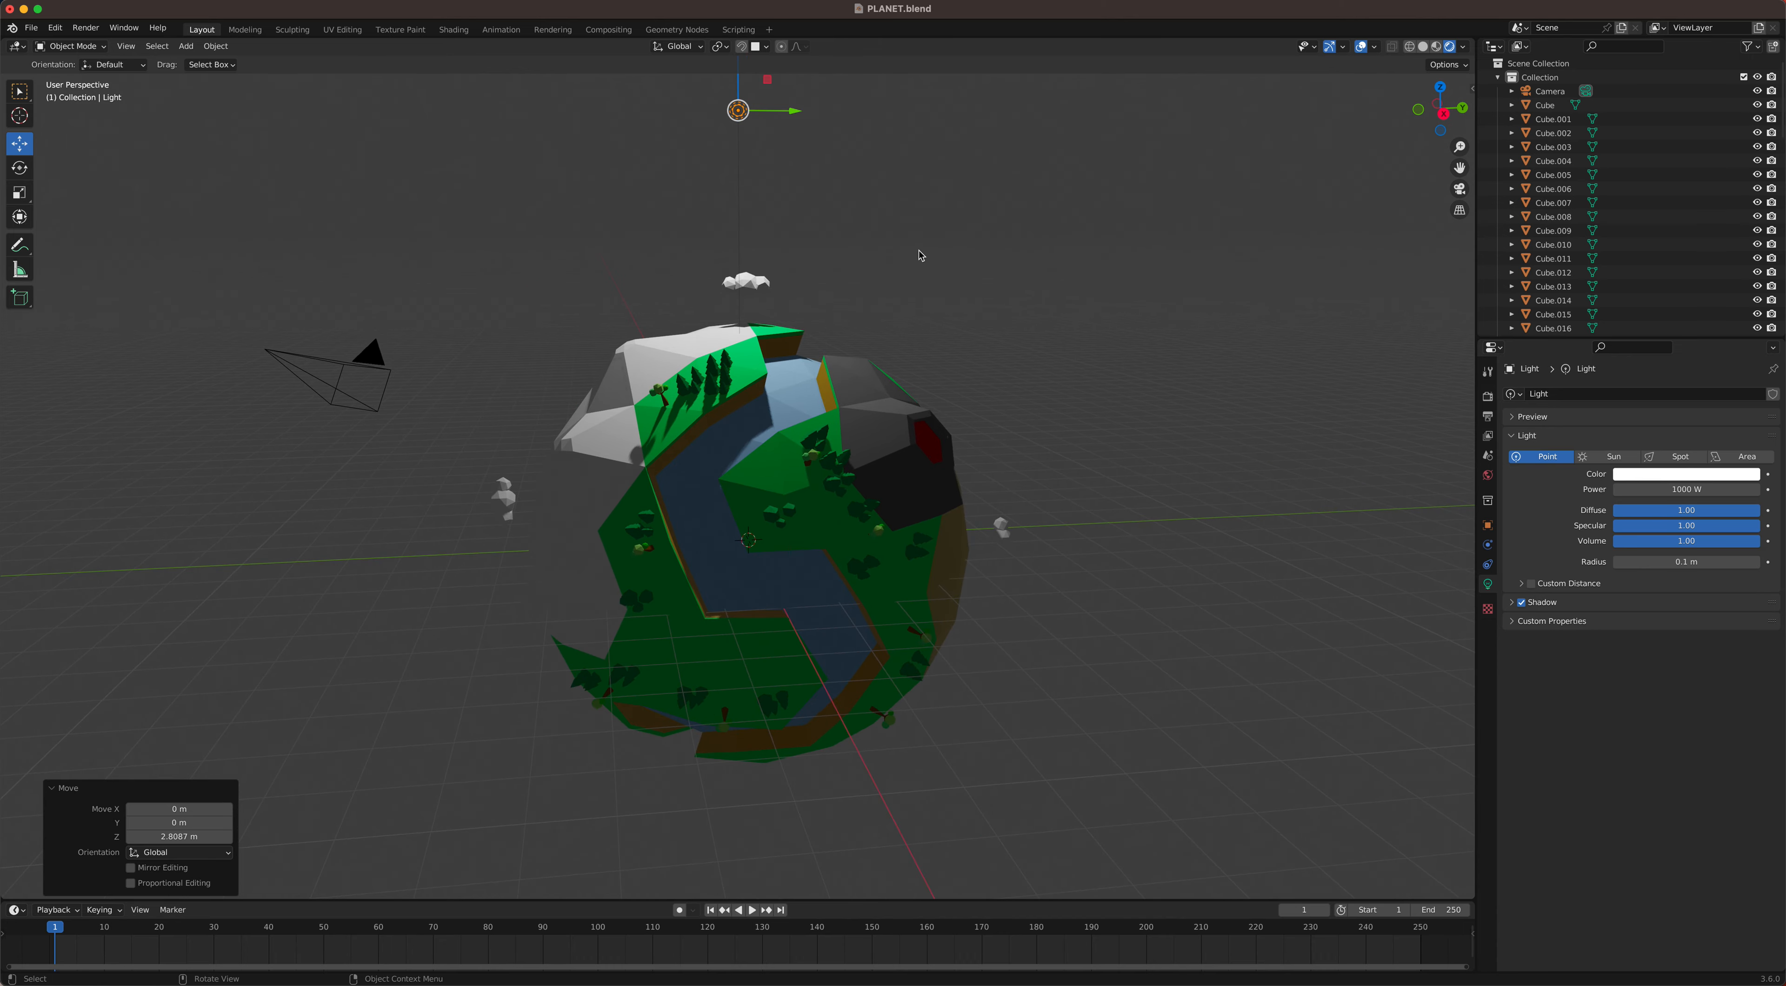
Step: Change the light above the planet to a Sun light with a strength of 3
left_click(1607, 459)
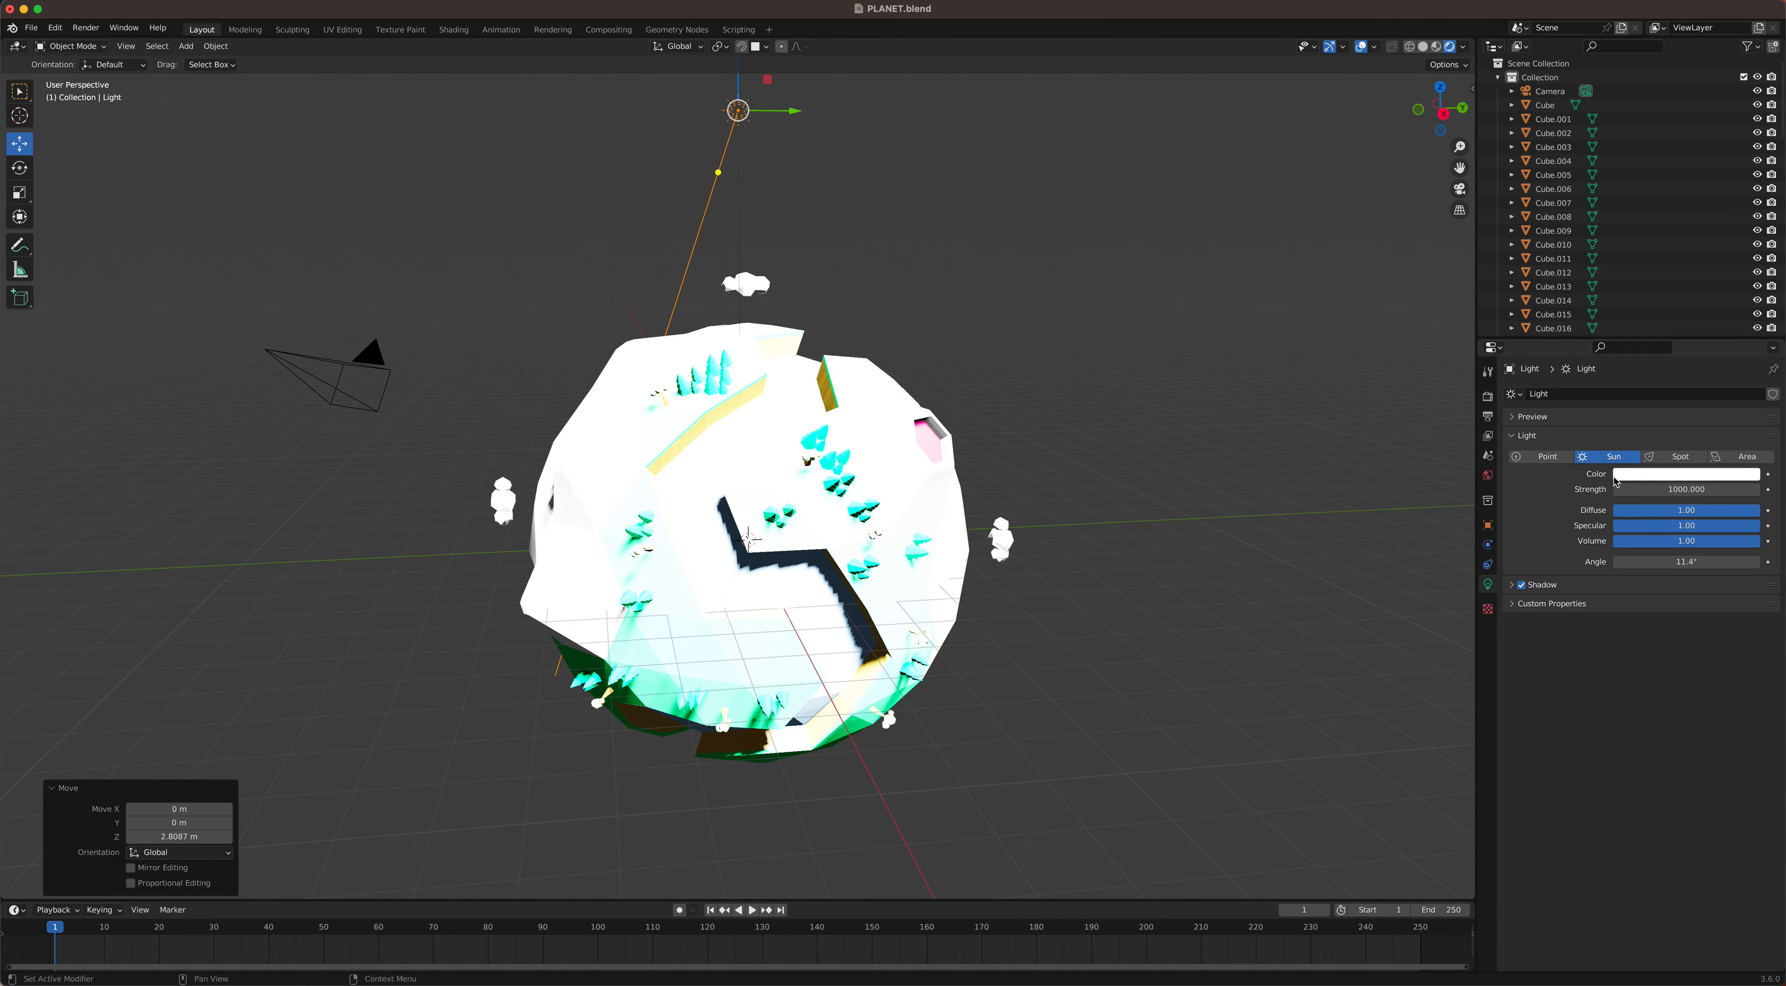
left_click(1685, 490)
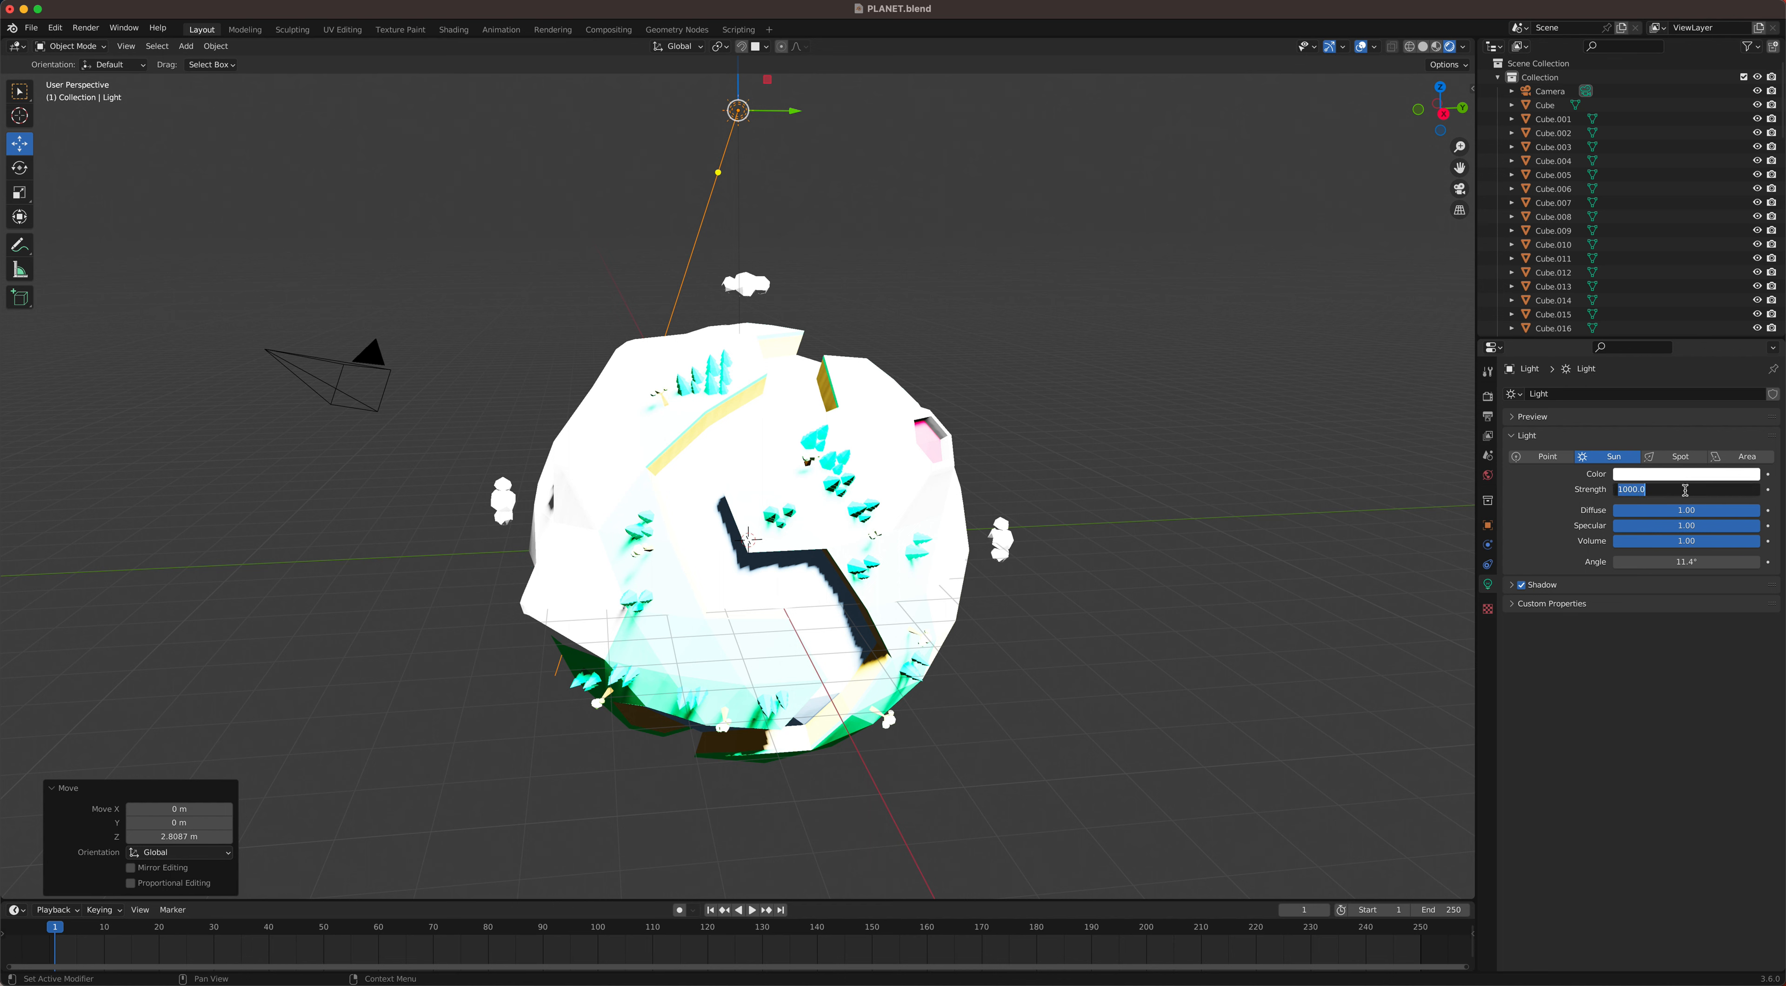
key("Return")
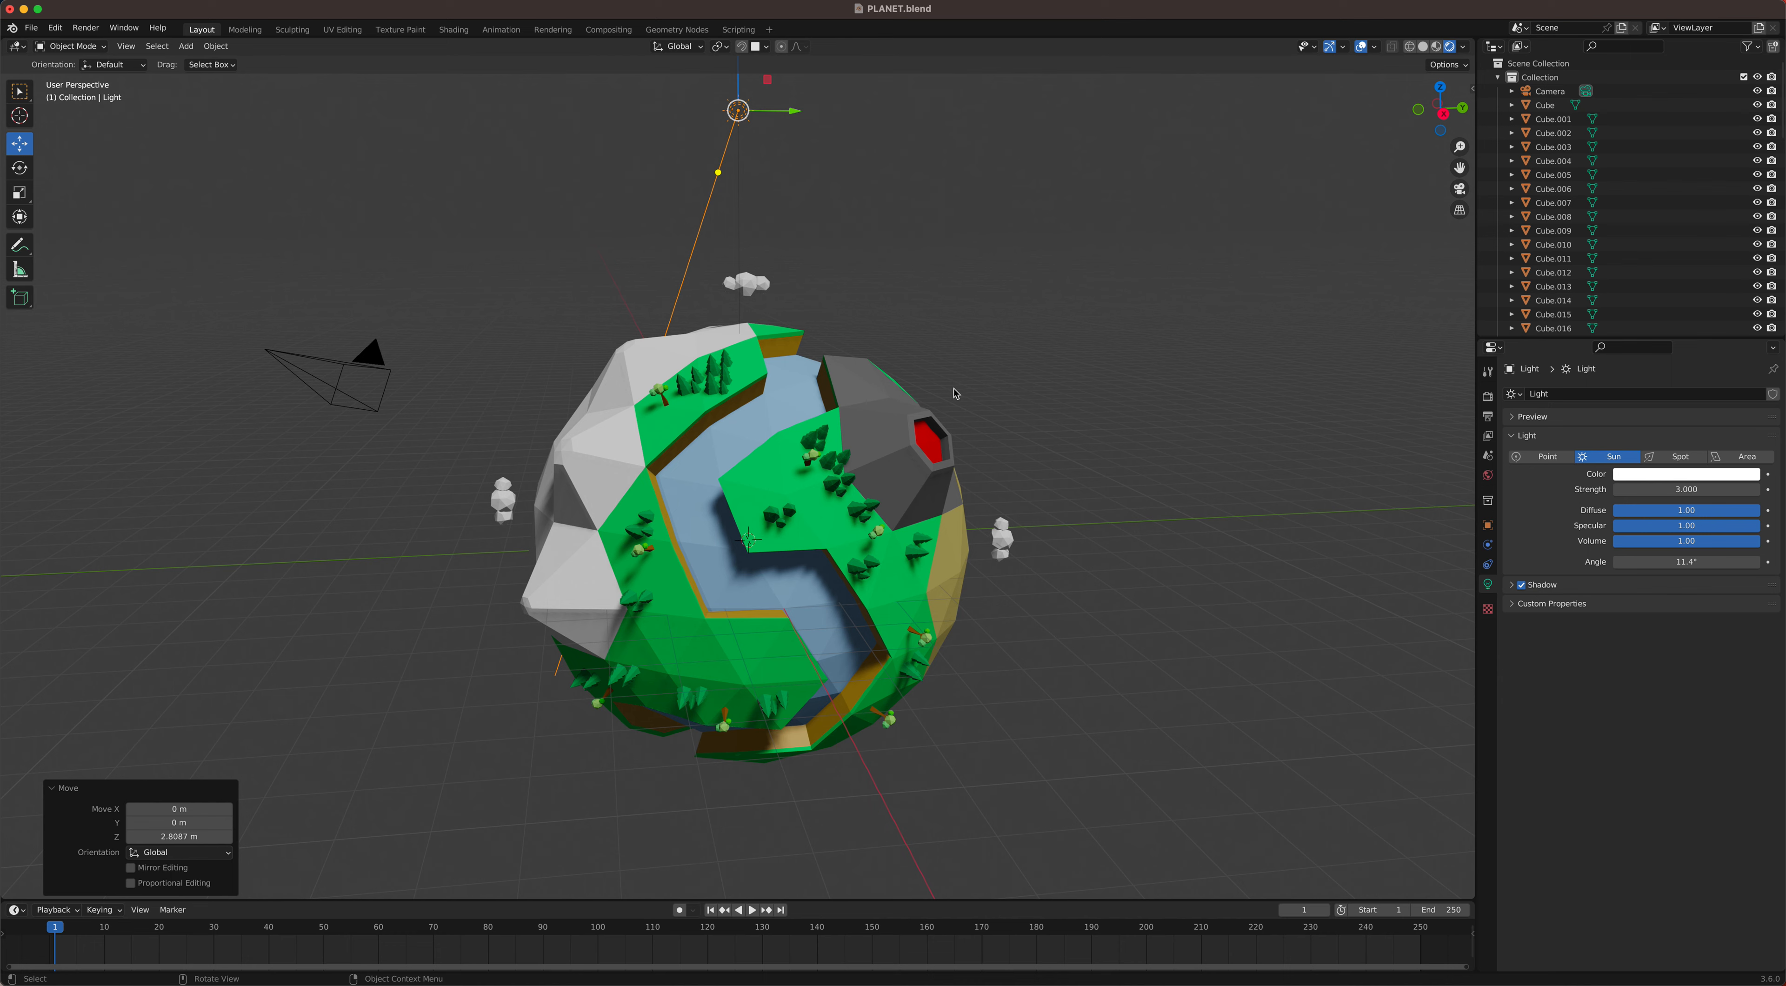
Step: Rotate the sun light freely in trackball mode by about 10.3° and 24.1° so it shines diagonally across the planet
scroll(950, 388, "down", 3)
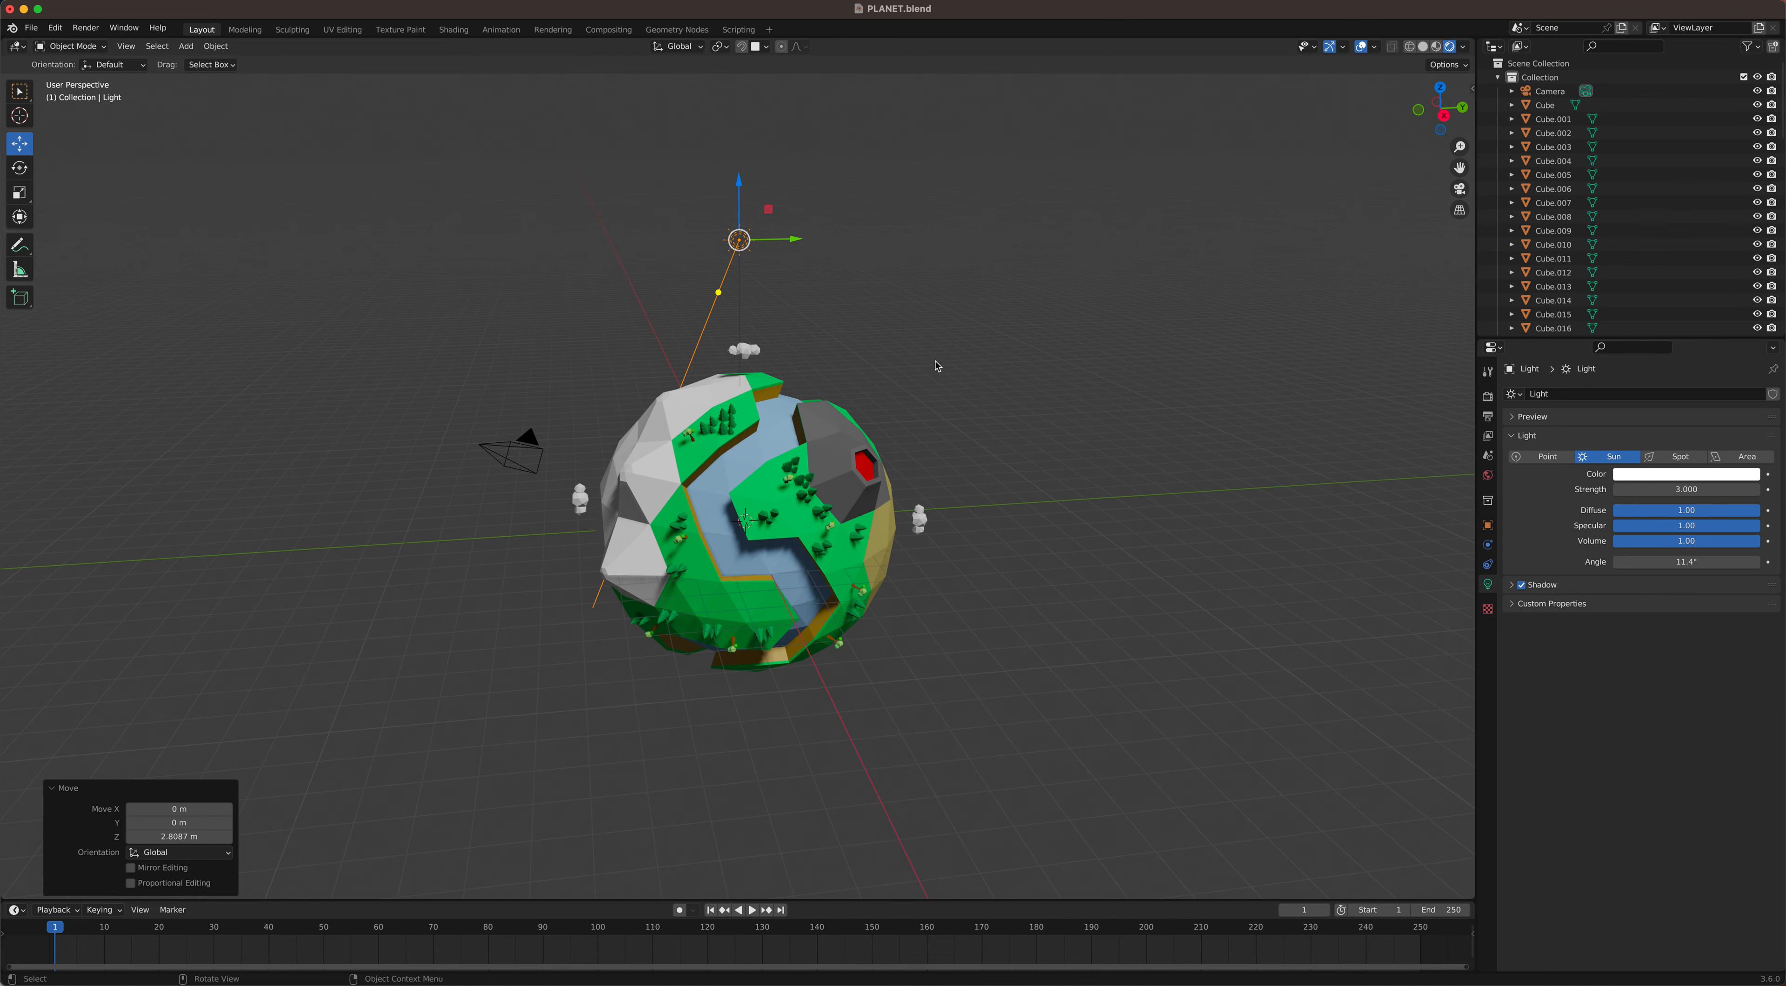
scroll(938, 366, "up", 2)
key("r")
key("r")
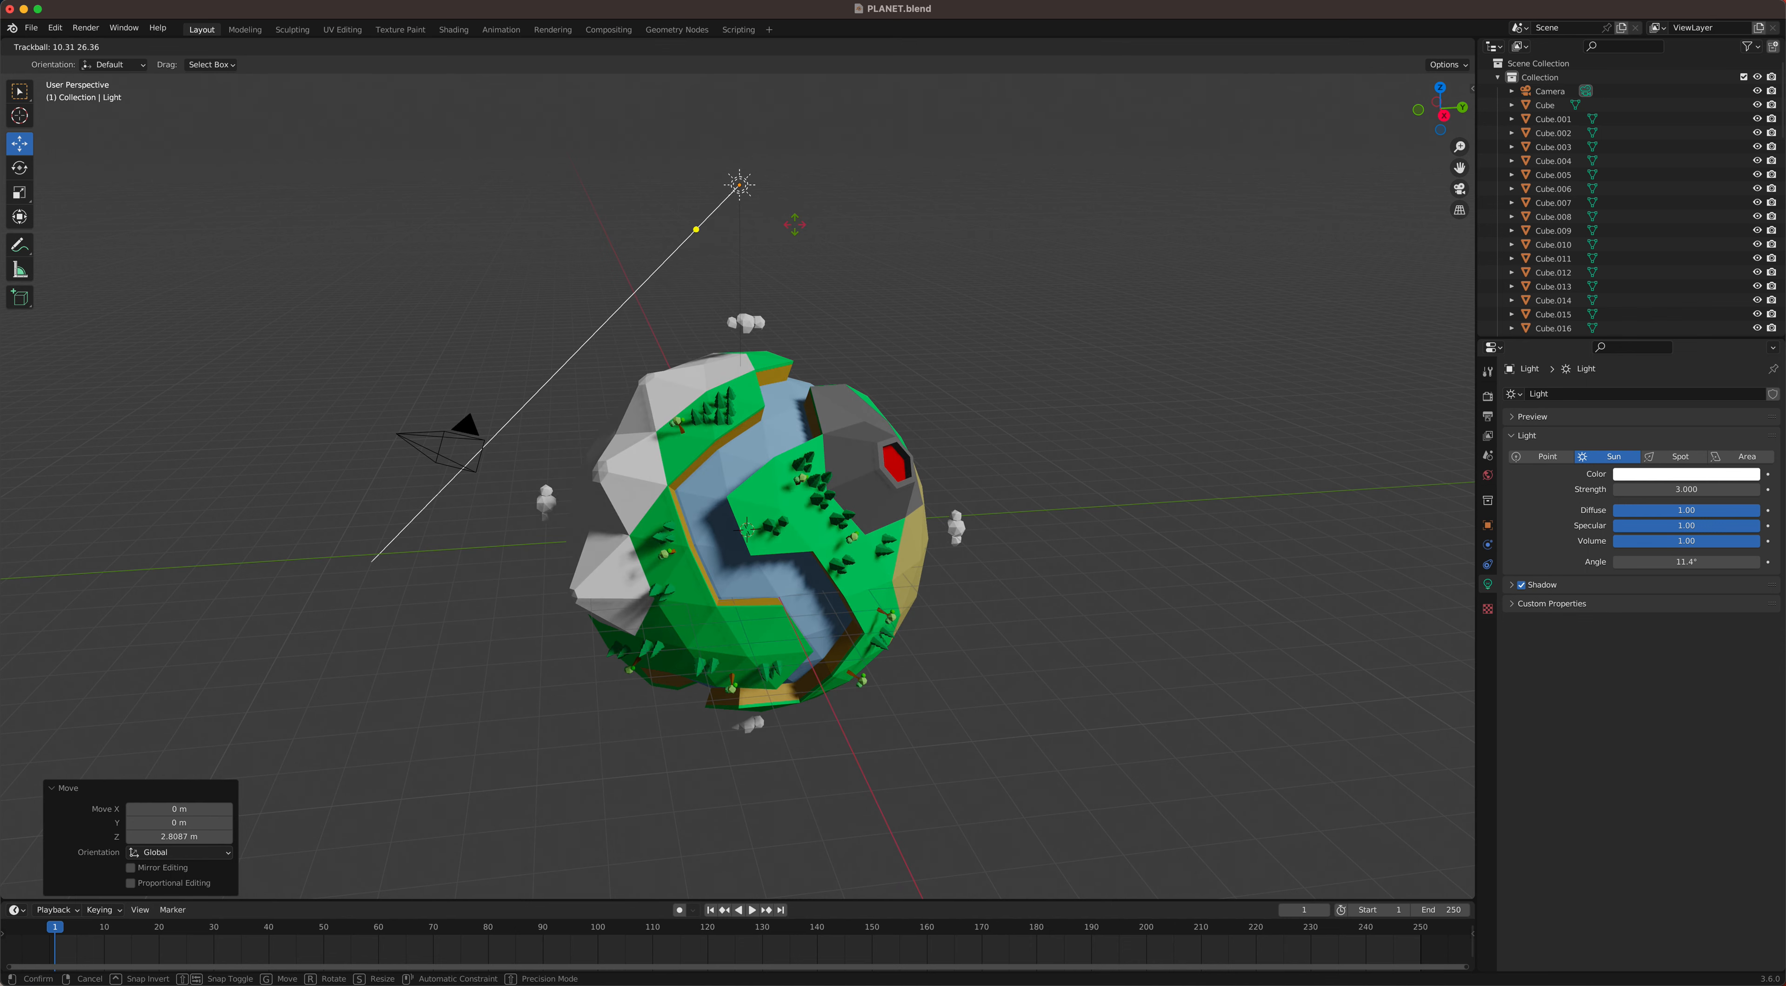
left_click(900, 350)
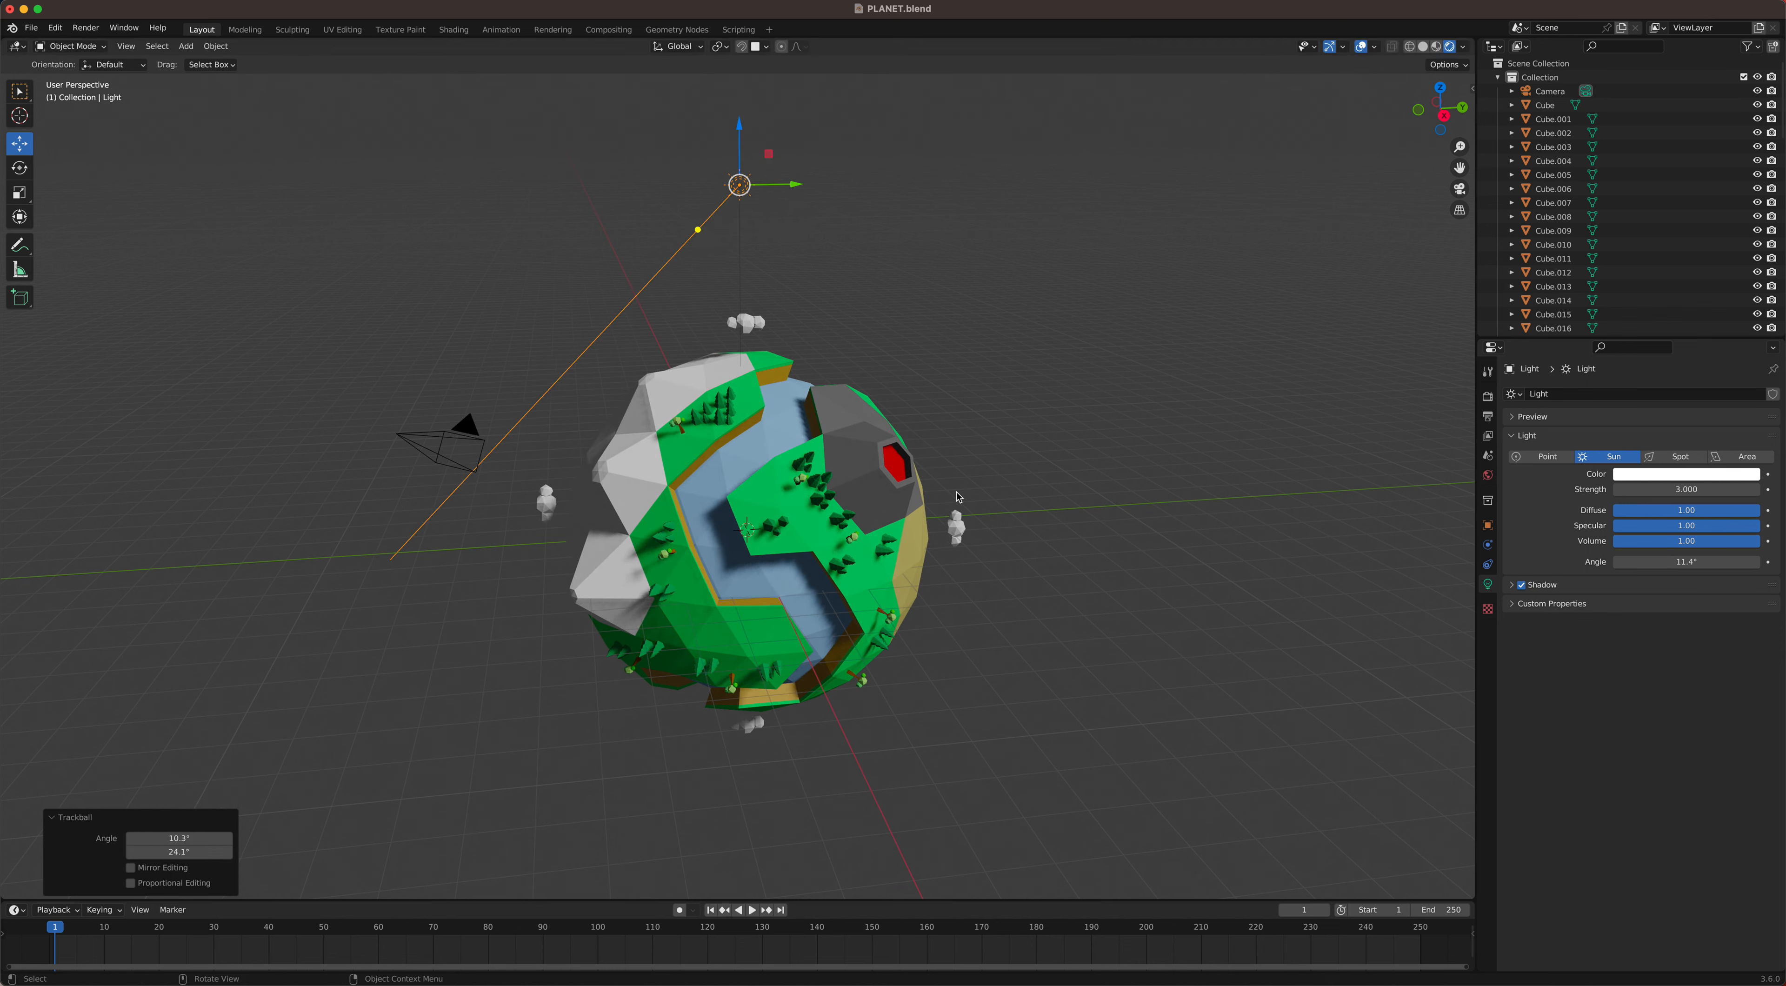
mouse_move(960, 496)
middle_mouse_down("shift")
mouse_move(980, 447)
mouse_move(982, 513)
middle_mouse_up("shift")
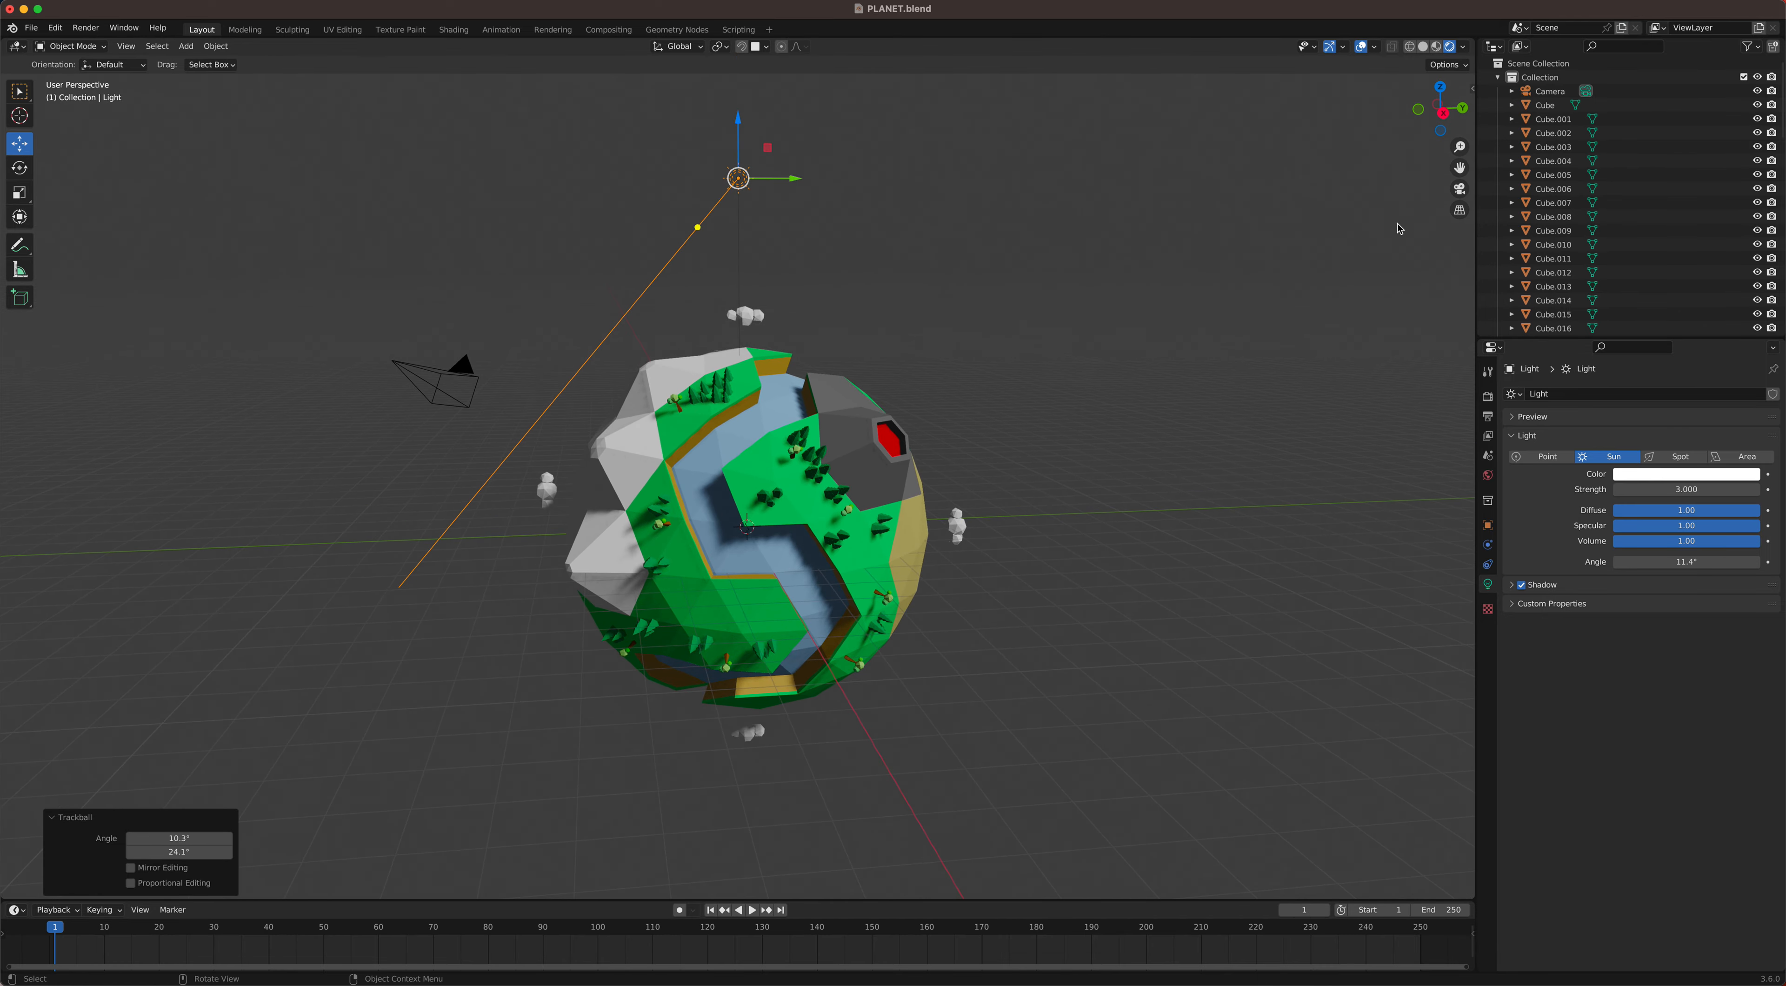
Step: Switch the scene's render engine to Cycles
left_click(1488, 398)
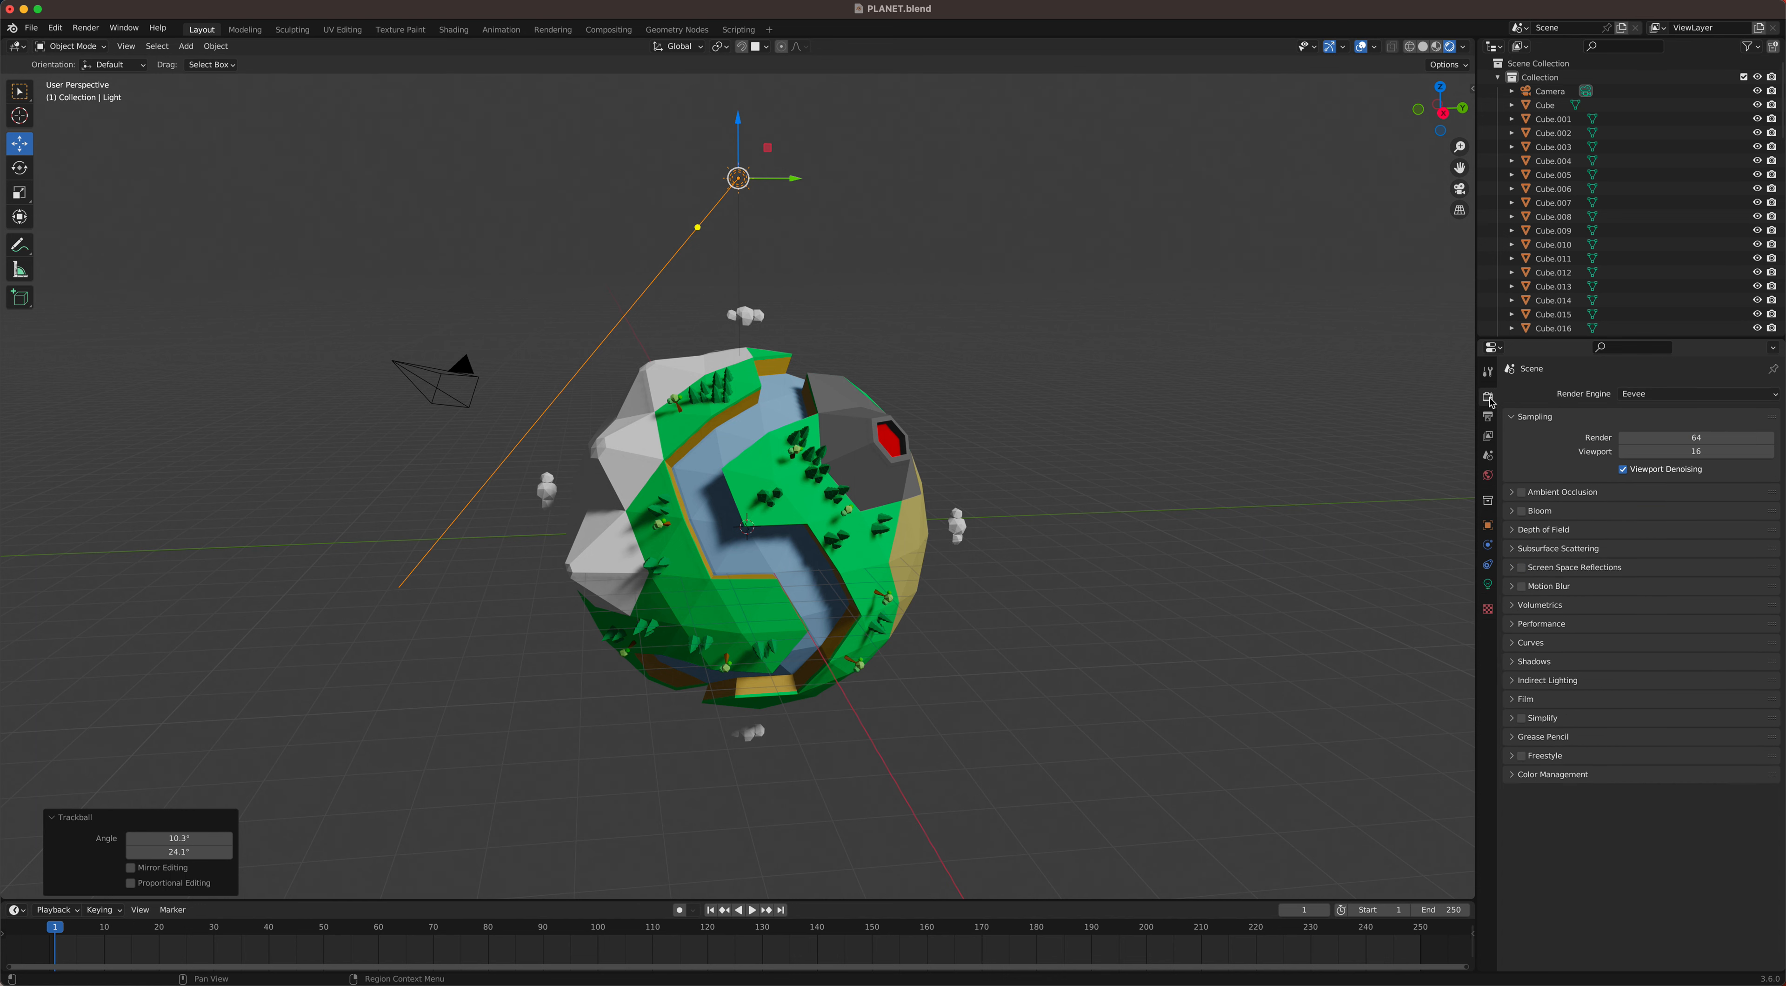
left_click(1644, 398)
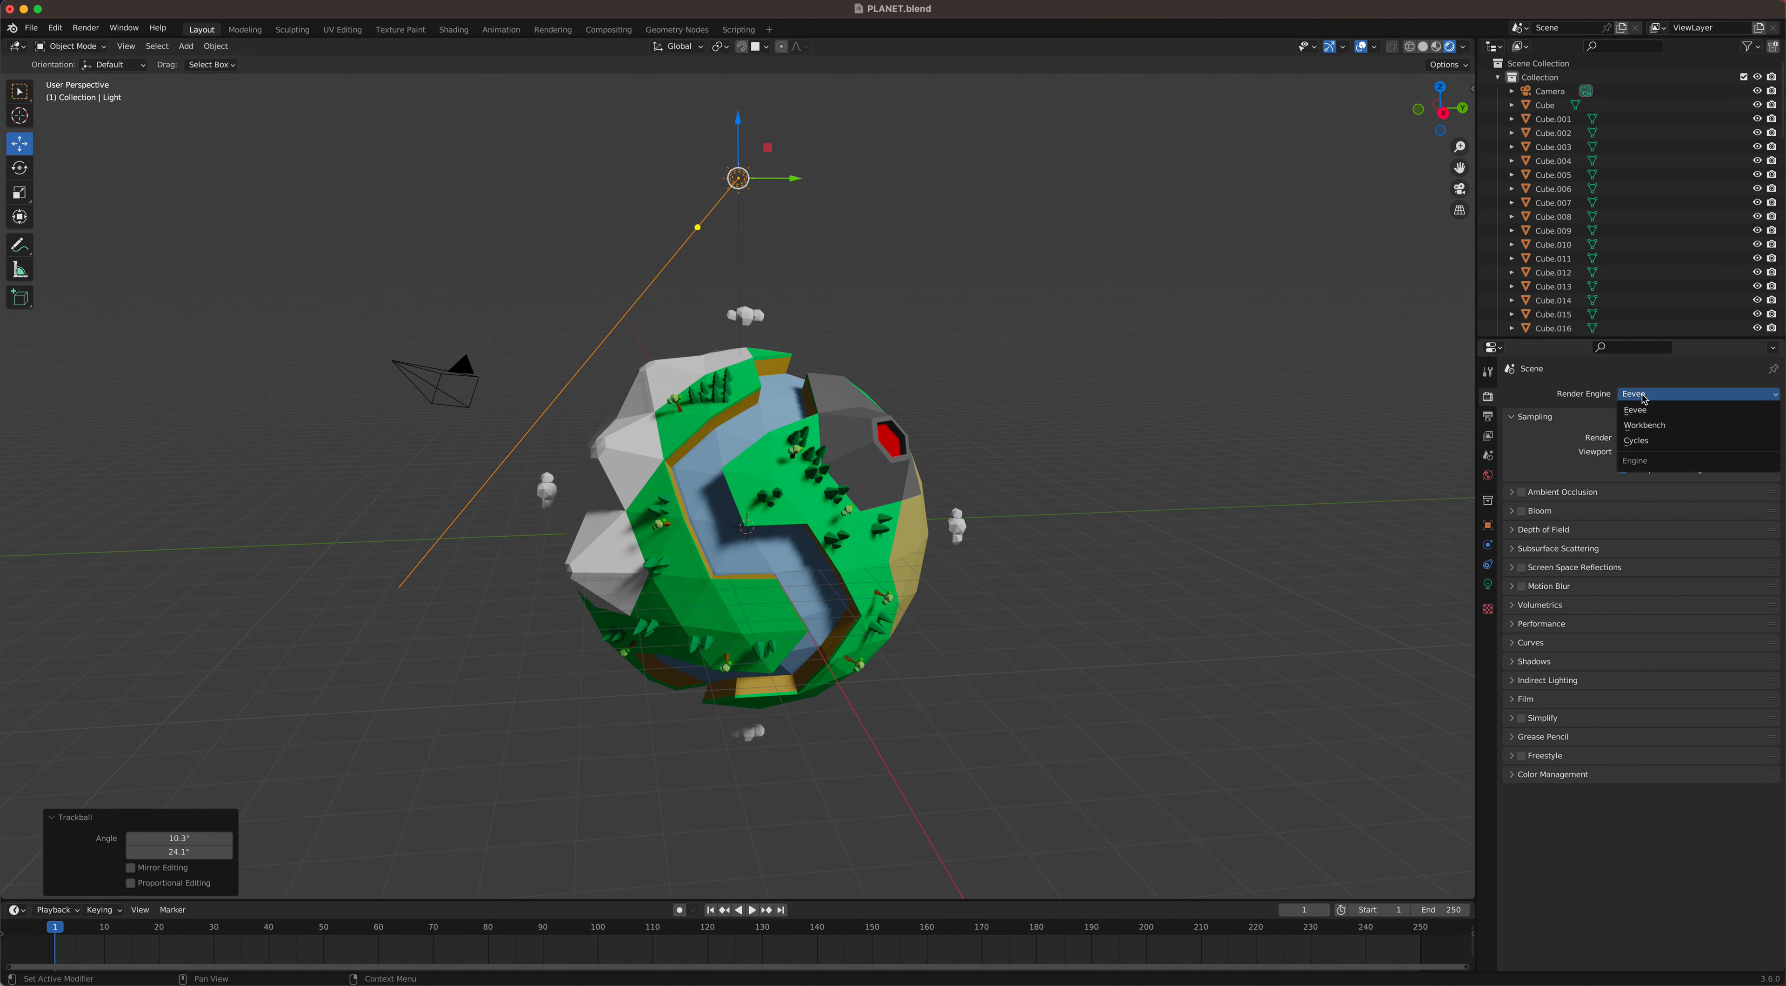
left_click(1650, 441)
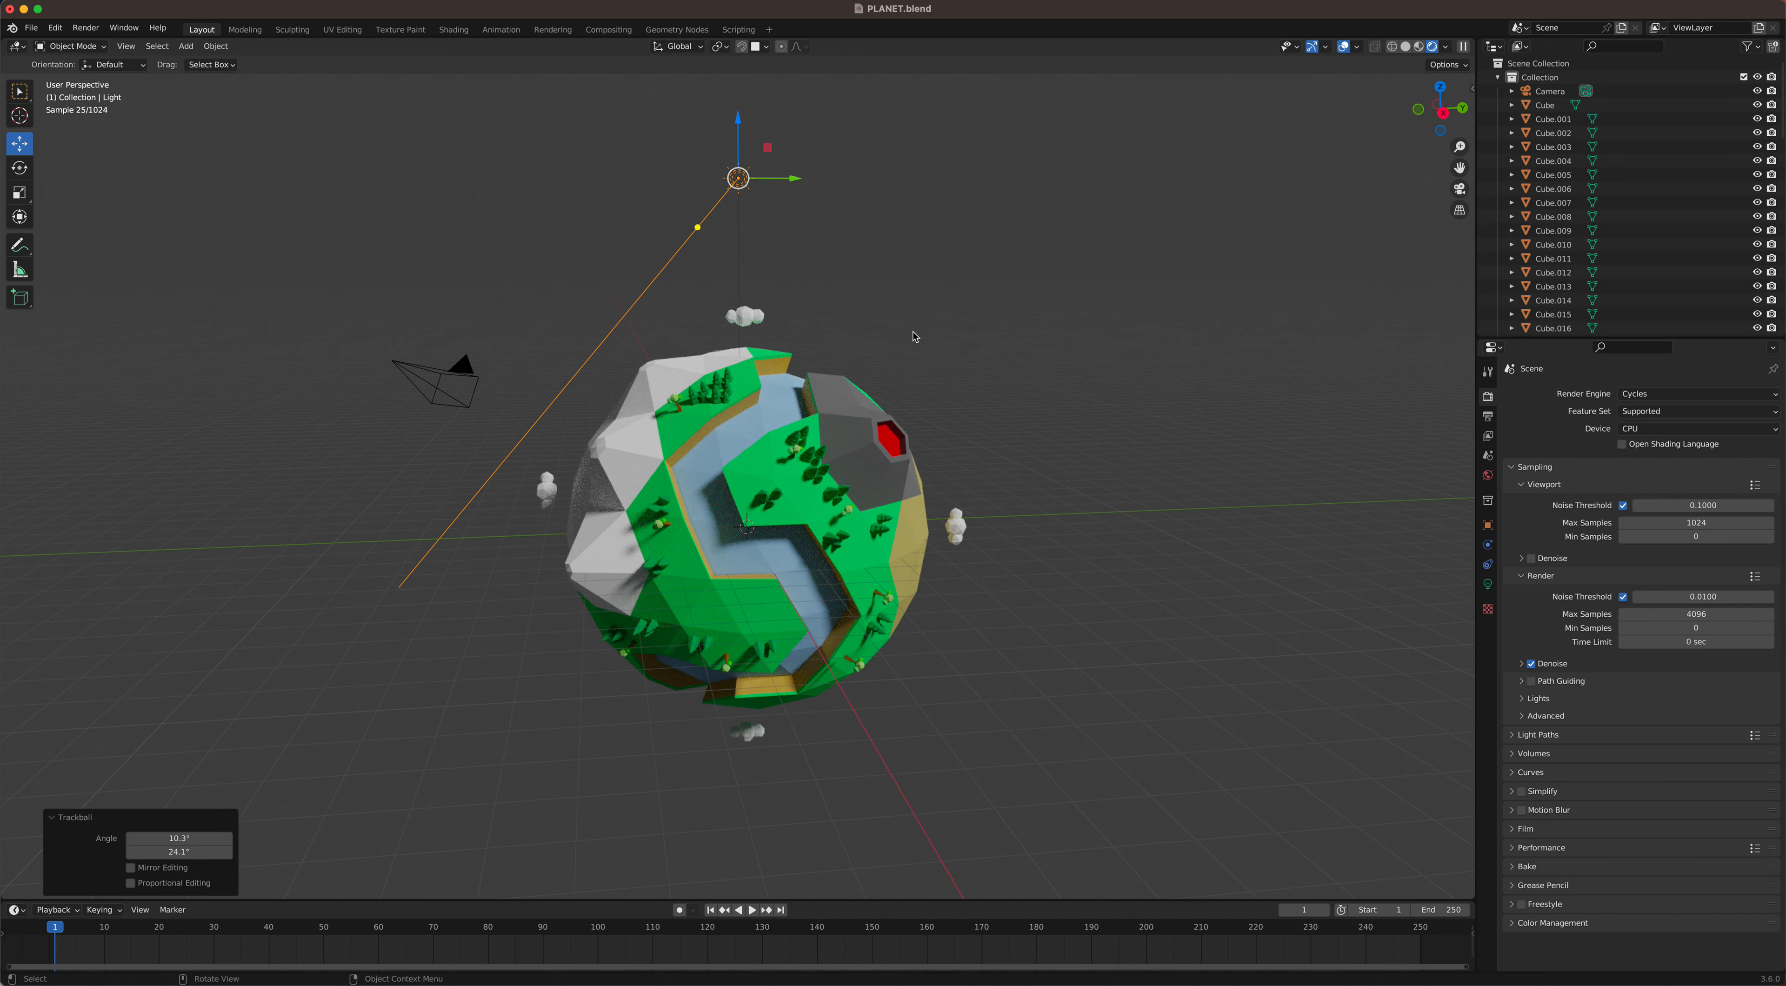
middle_click_drag(797, 353, 864, 314)
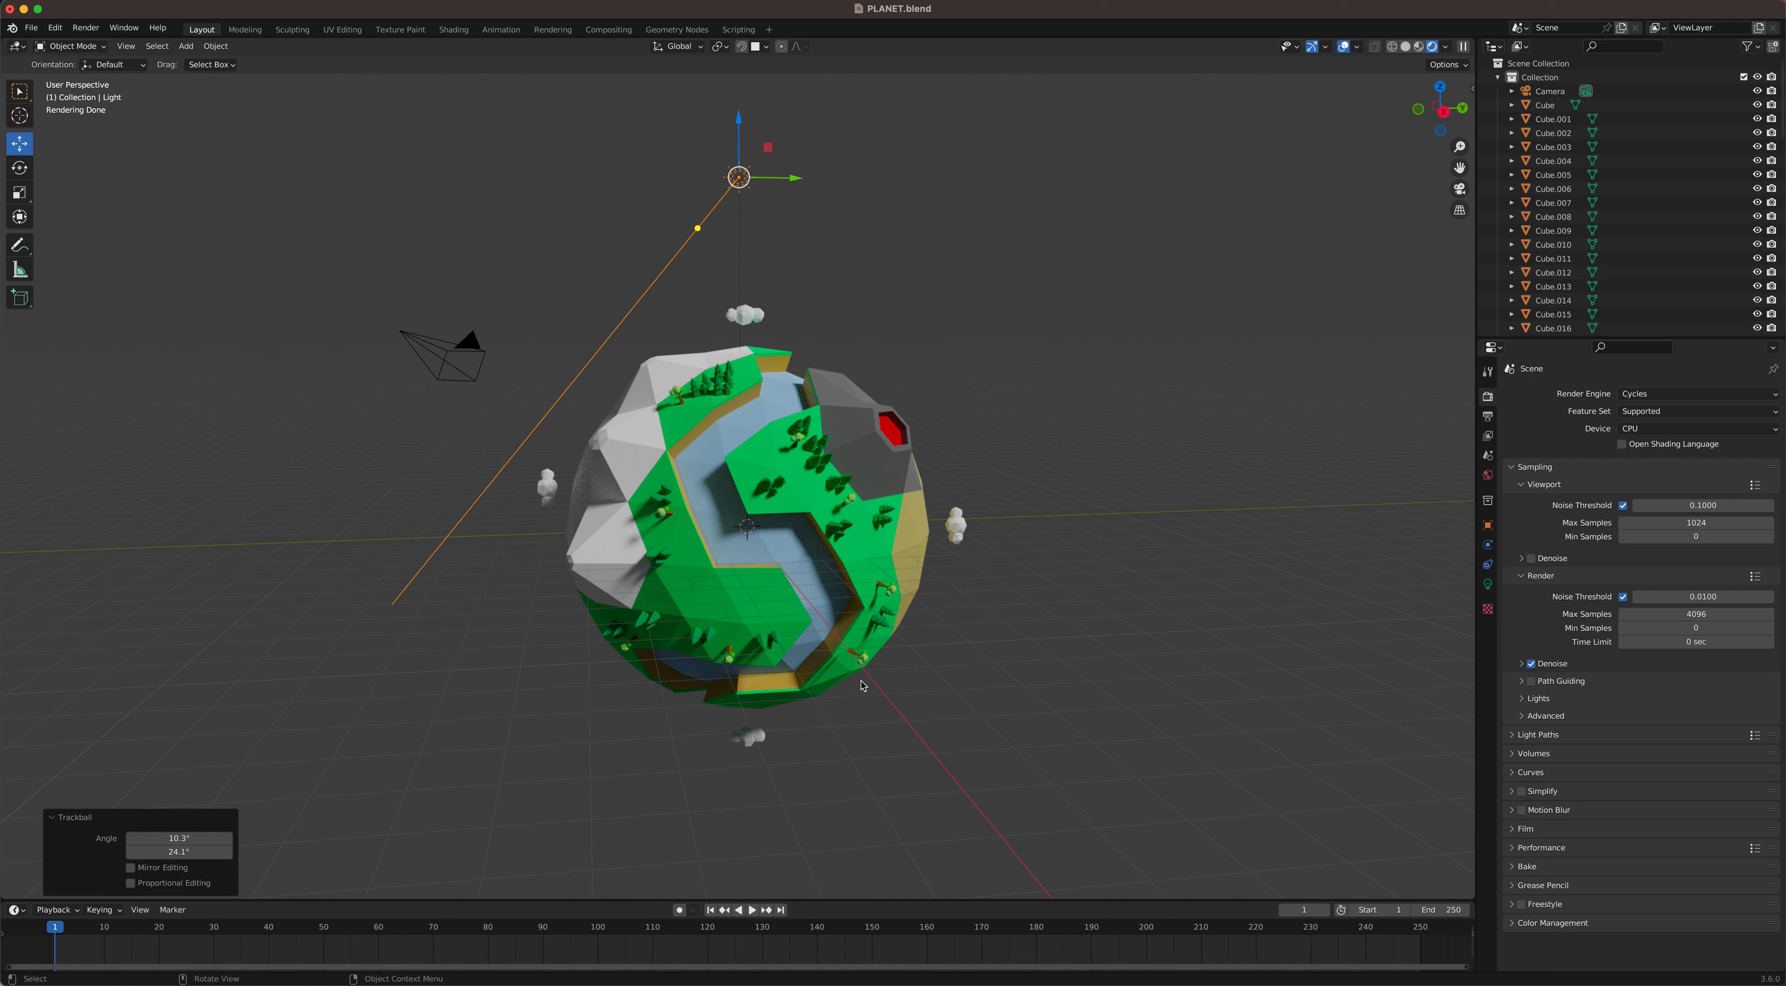
Step: Add an area light and move it about -4.85 m in Y and -4.52 m in Z, below and beside the planet
key("shift+a")
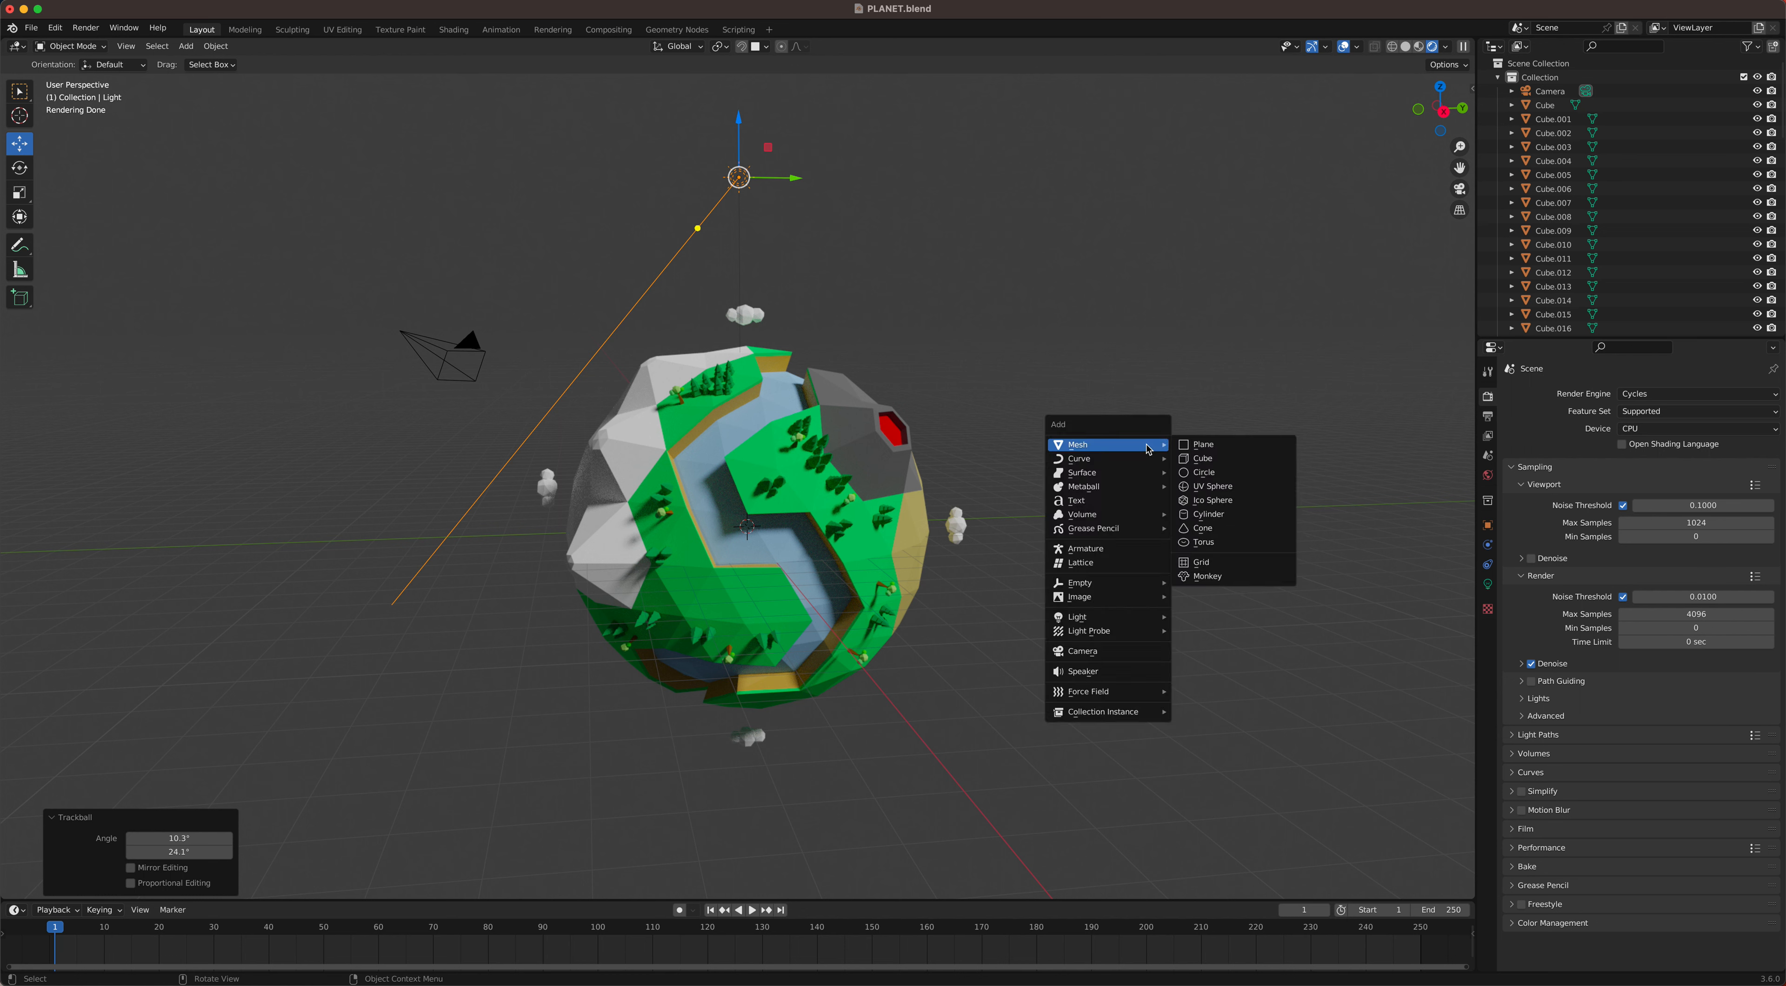
mouse_move(1118, 618)
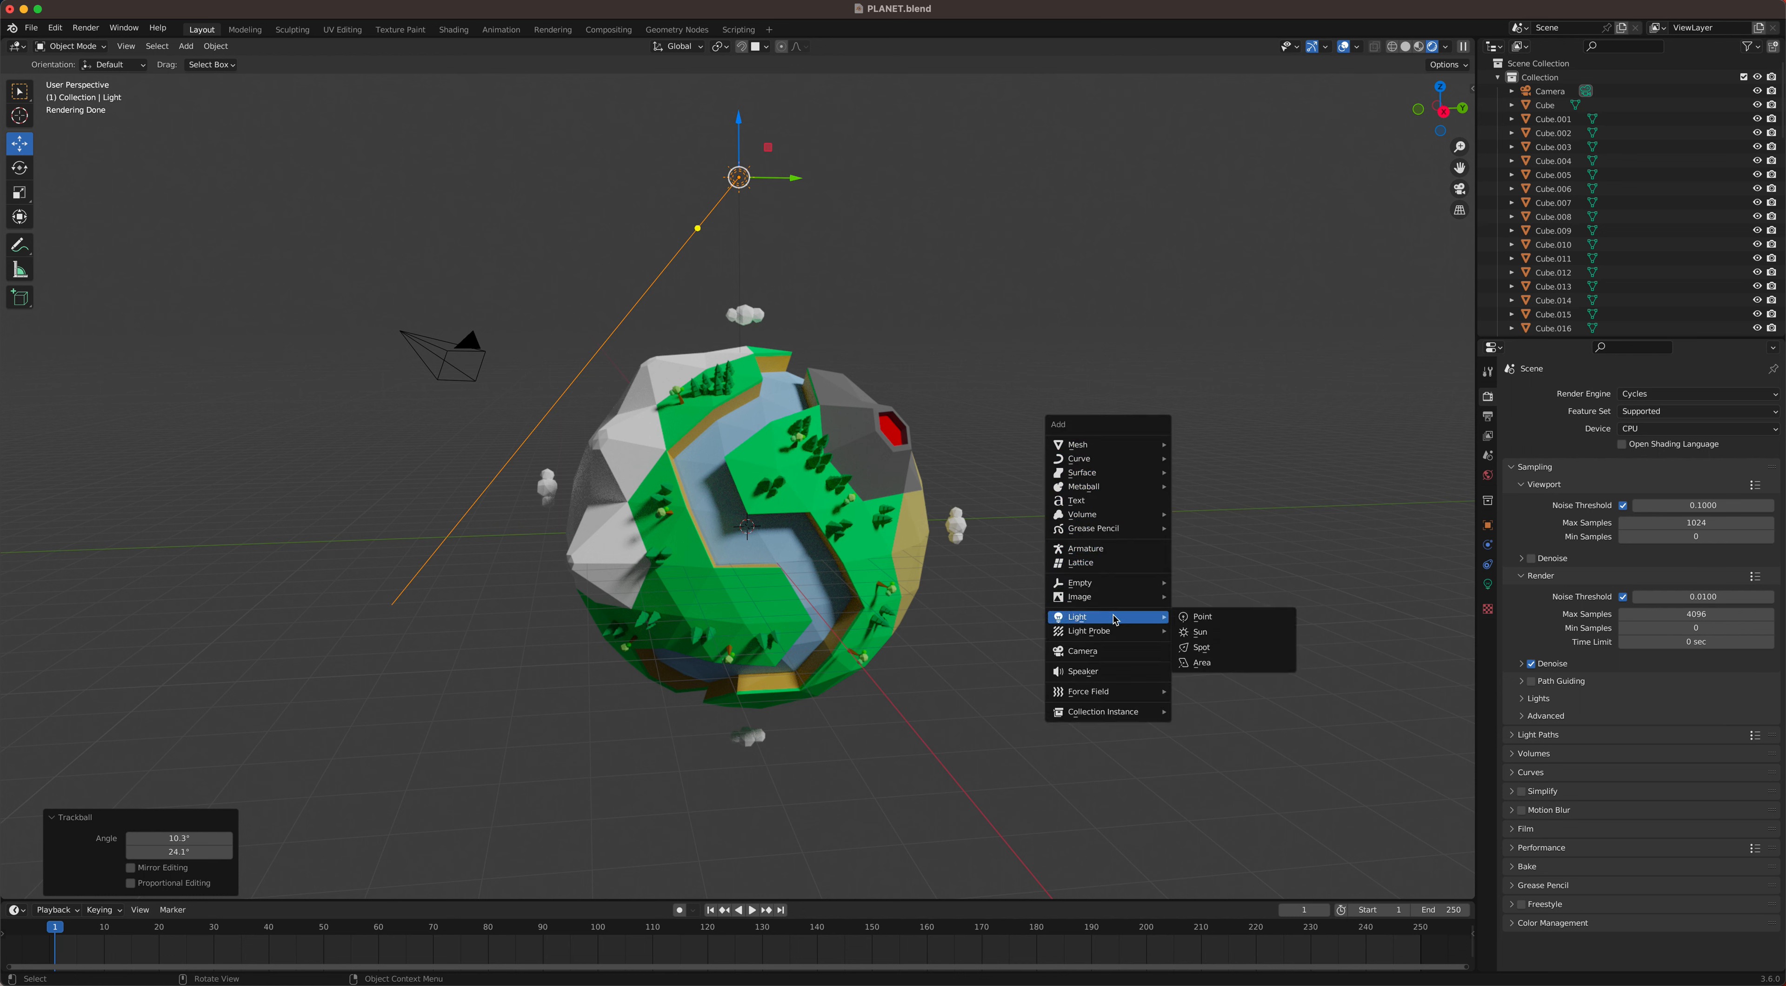
left_click(1208, 671)
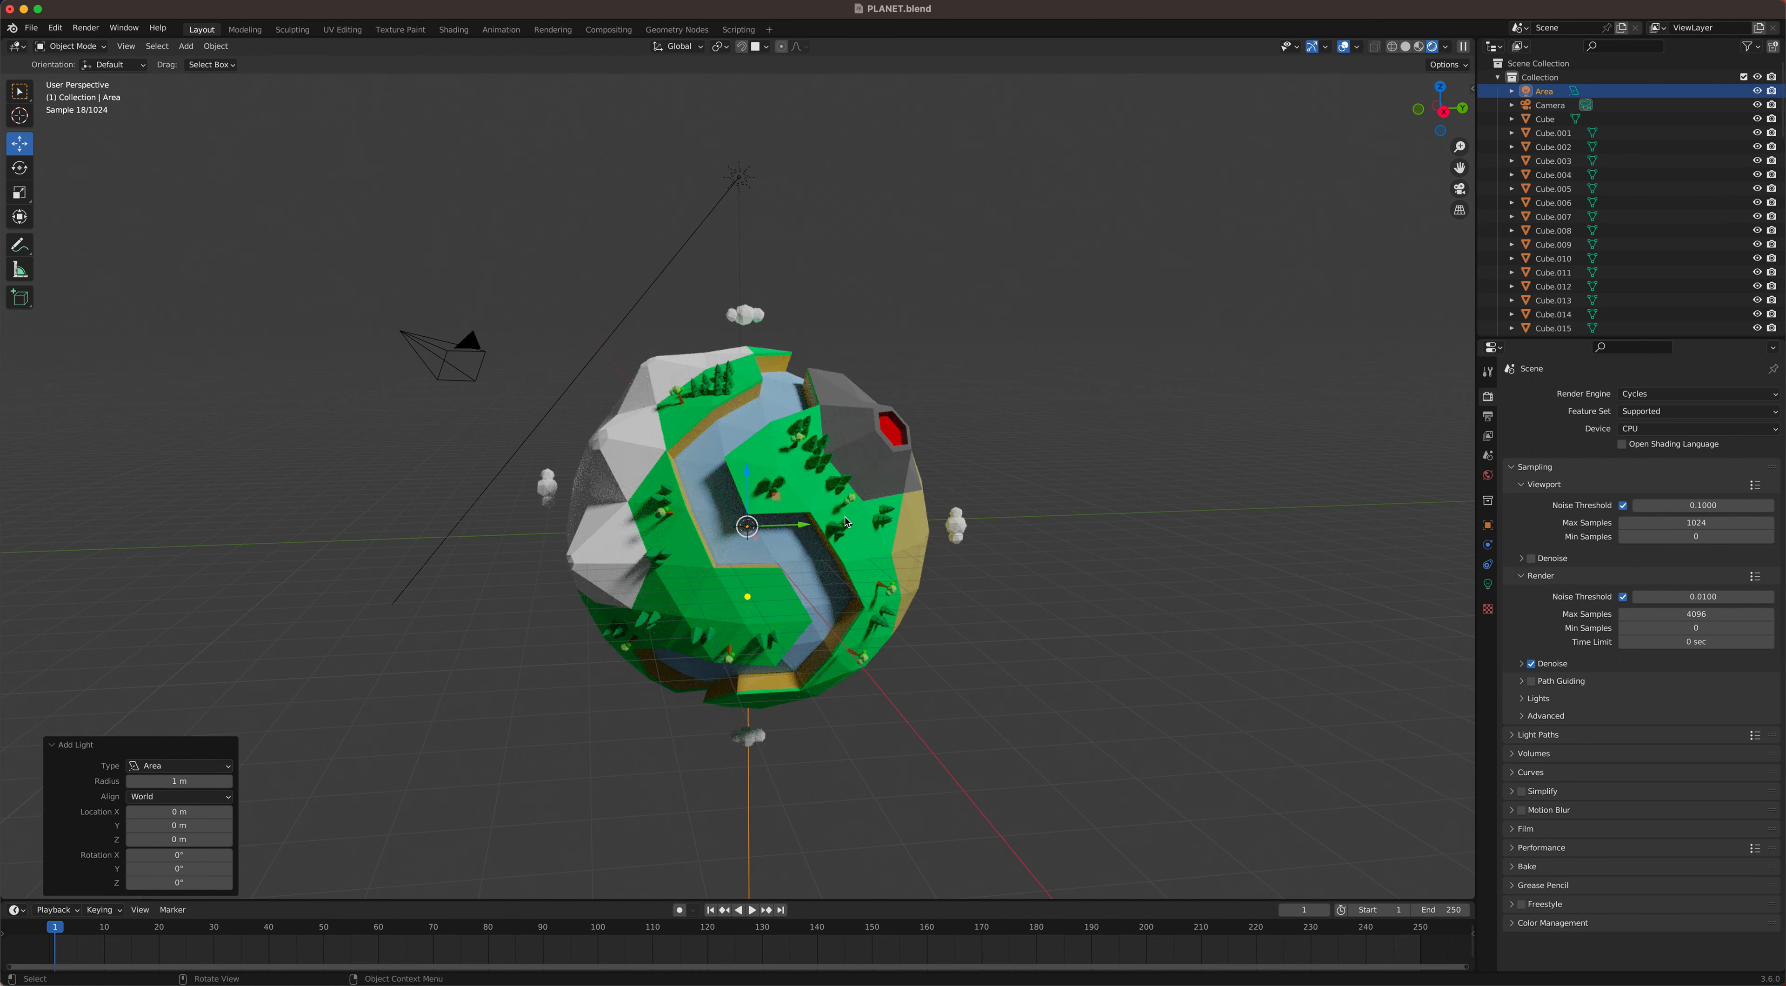
key("g")
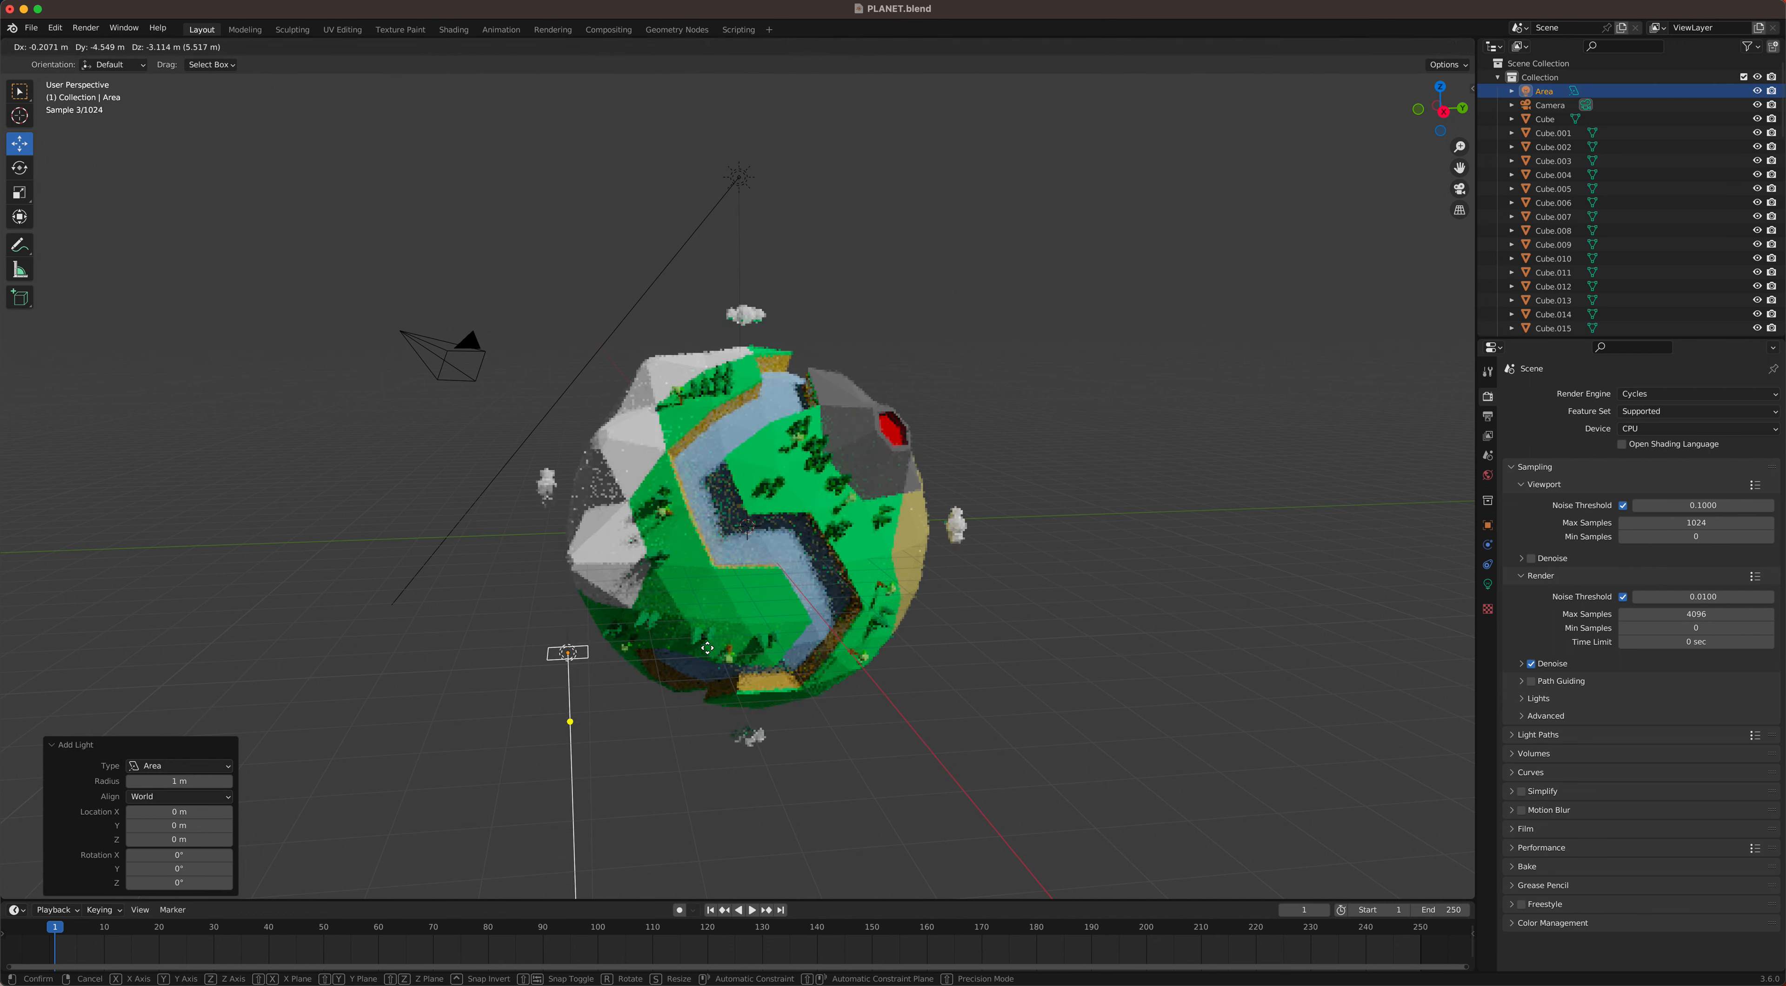
left_click(701, 686)
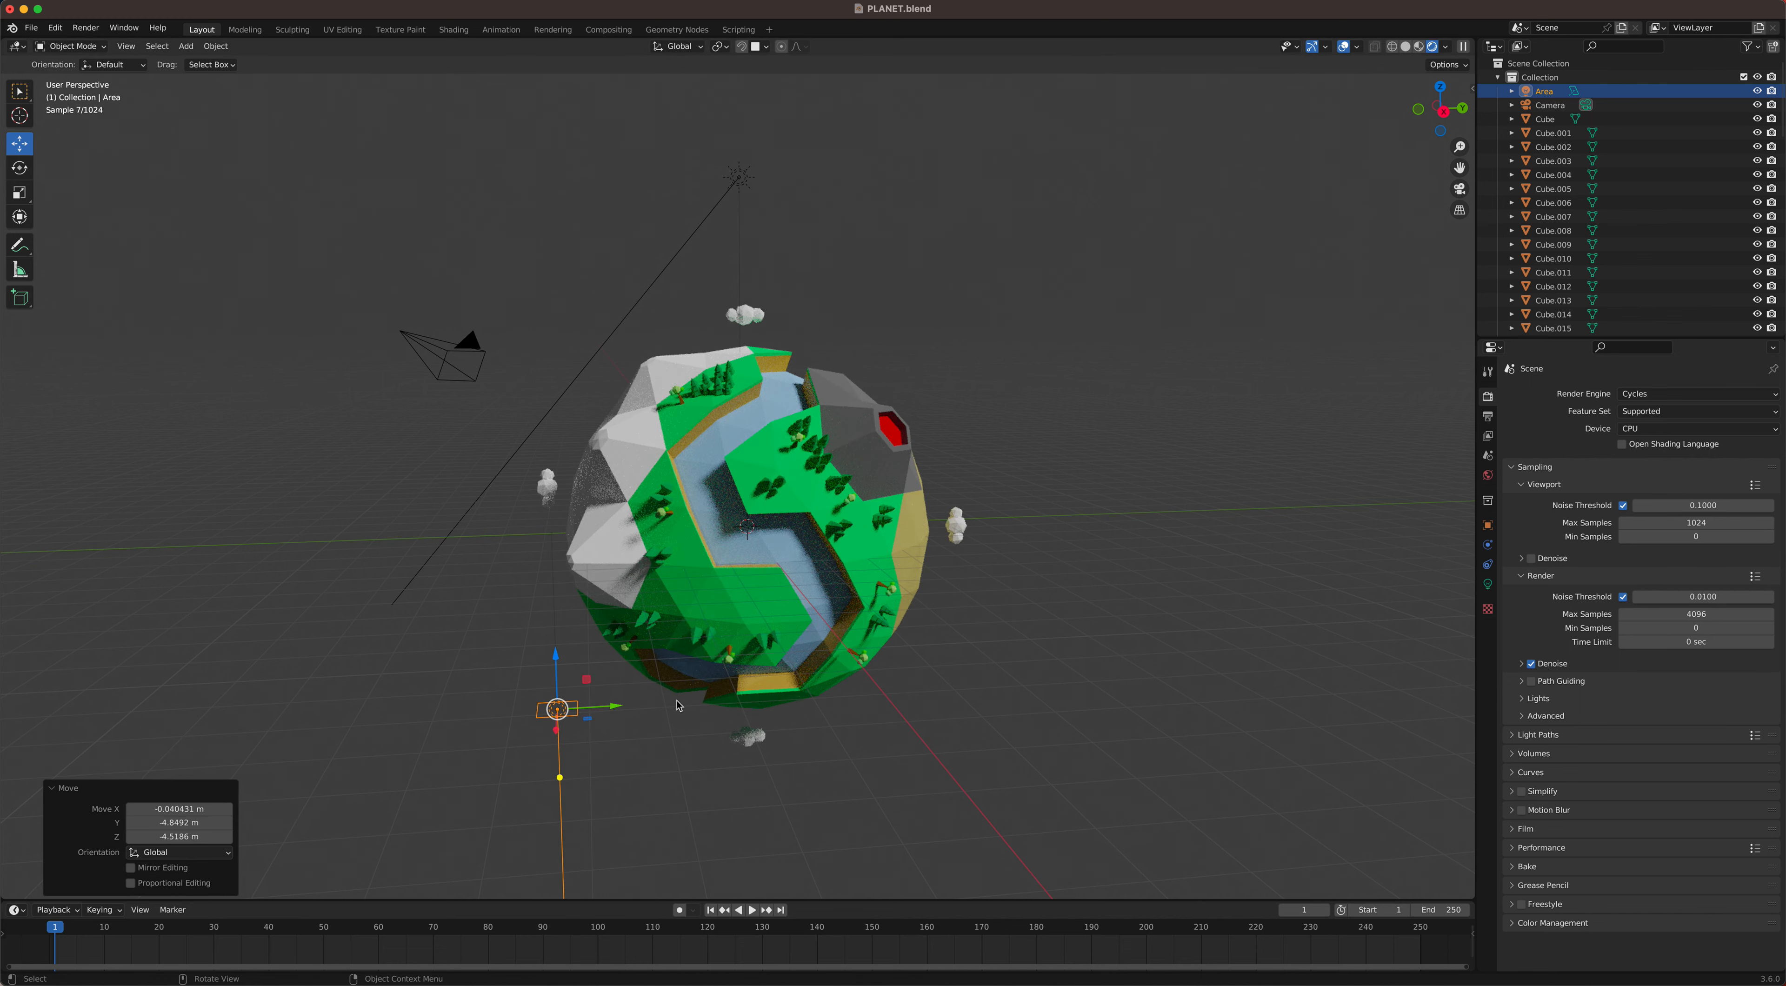
Step: Rotate the area light about 128° around X to aim it at the planet, then fine-tune it with a -2.29° trackball rotation
middle_click_drag(690, 694, 859, 612)
left_click(19, 167)
left_click_drag(702, 687, 702, 711)
middle_click_drag(702, 711, 758, 697)
scroll(779, 697, "down", 3)
scroll(759, 701, "up", 1)
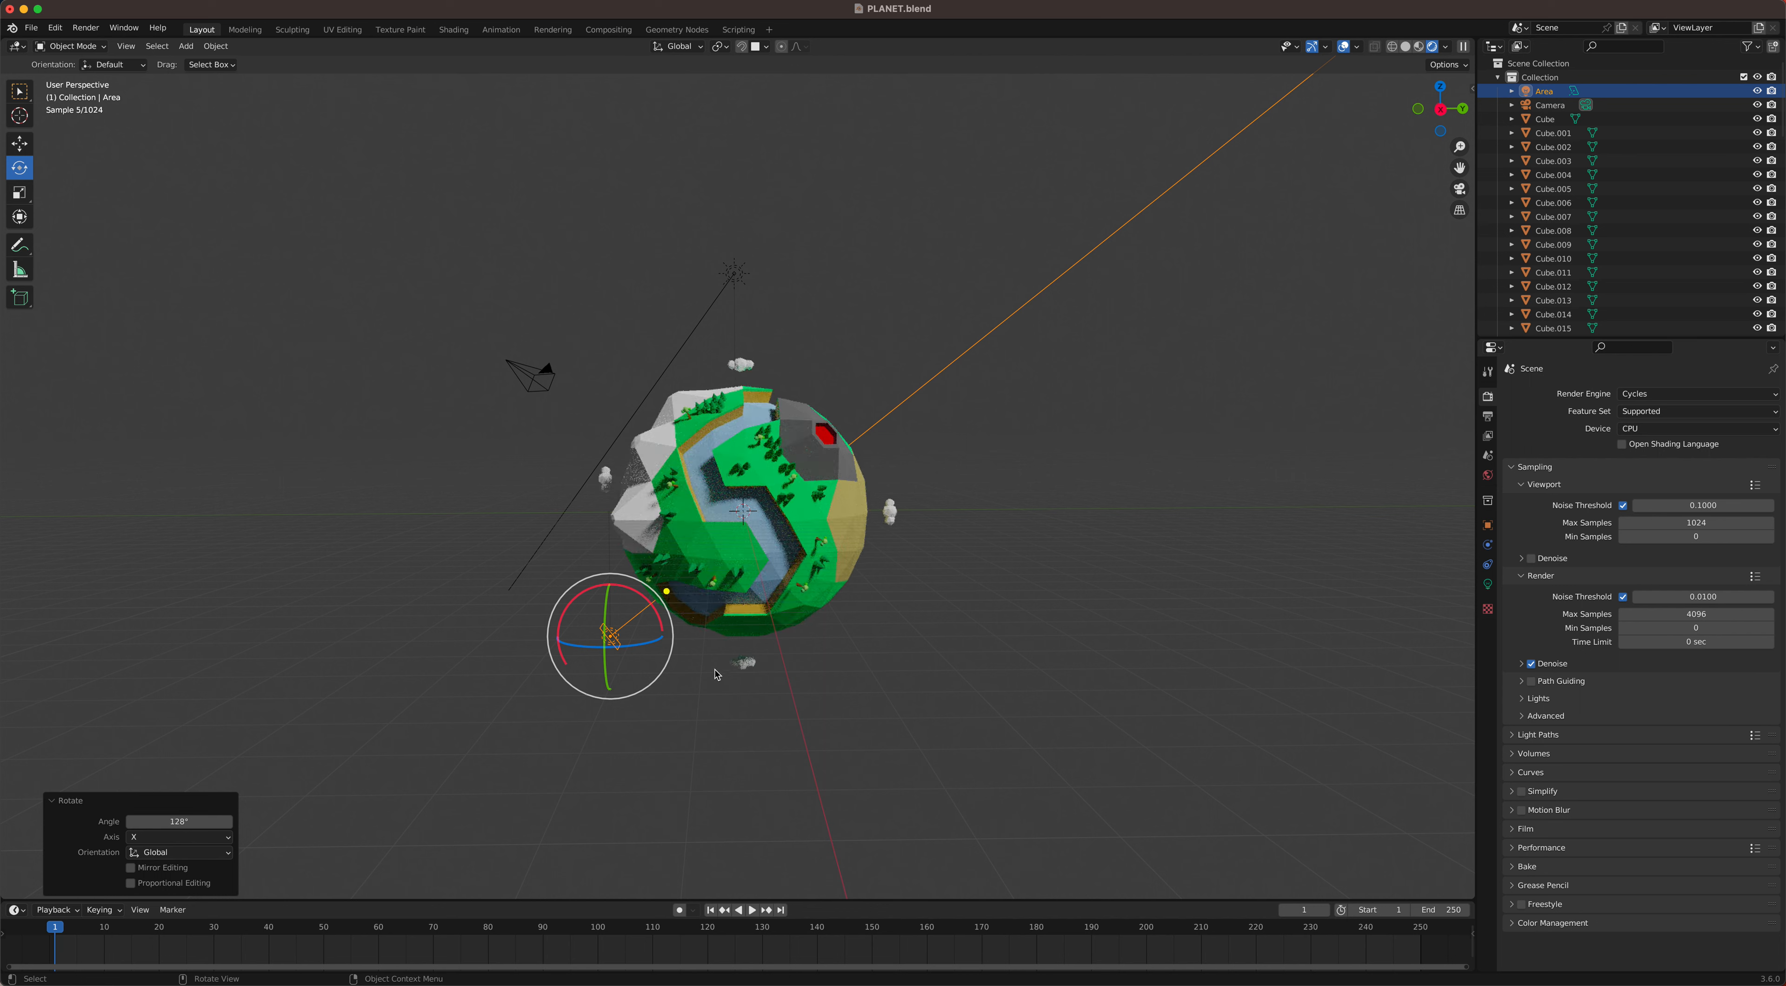
left_click_drag(614, 631, 631, 621)
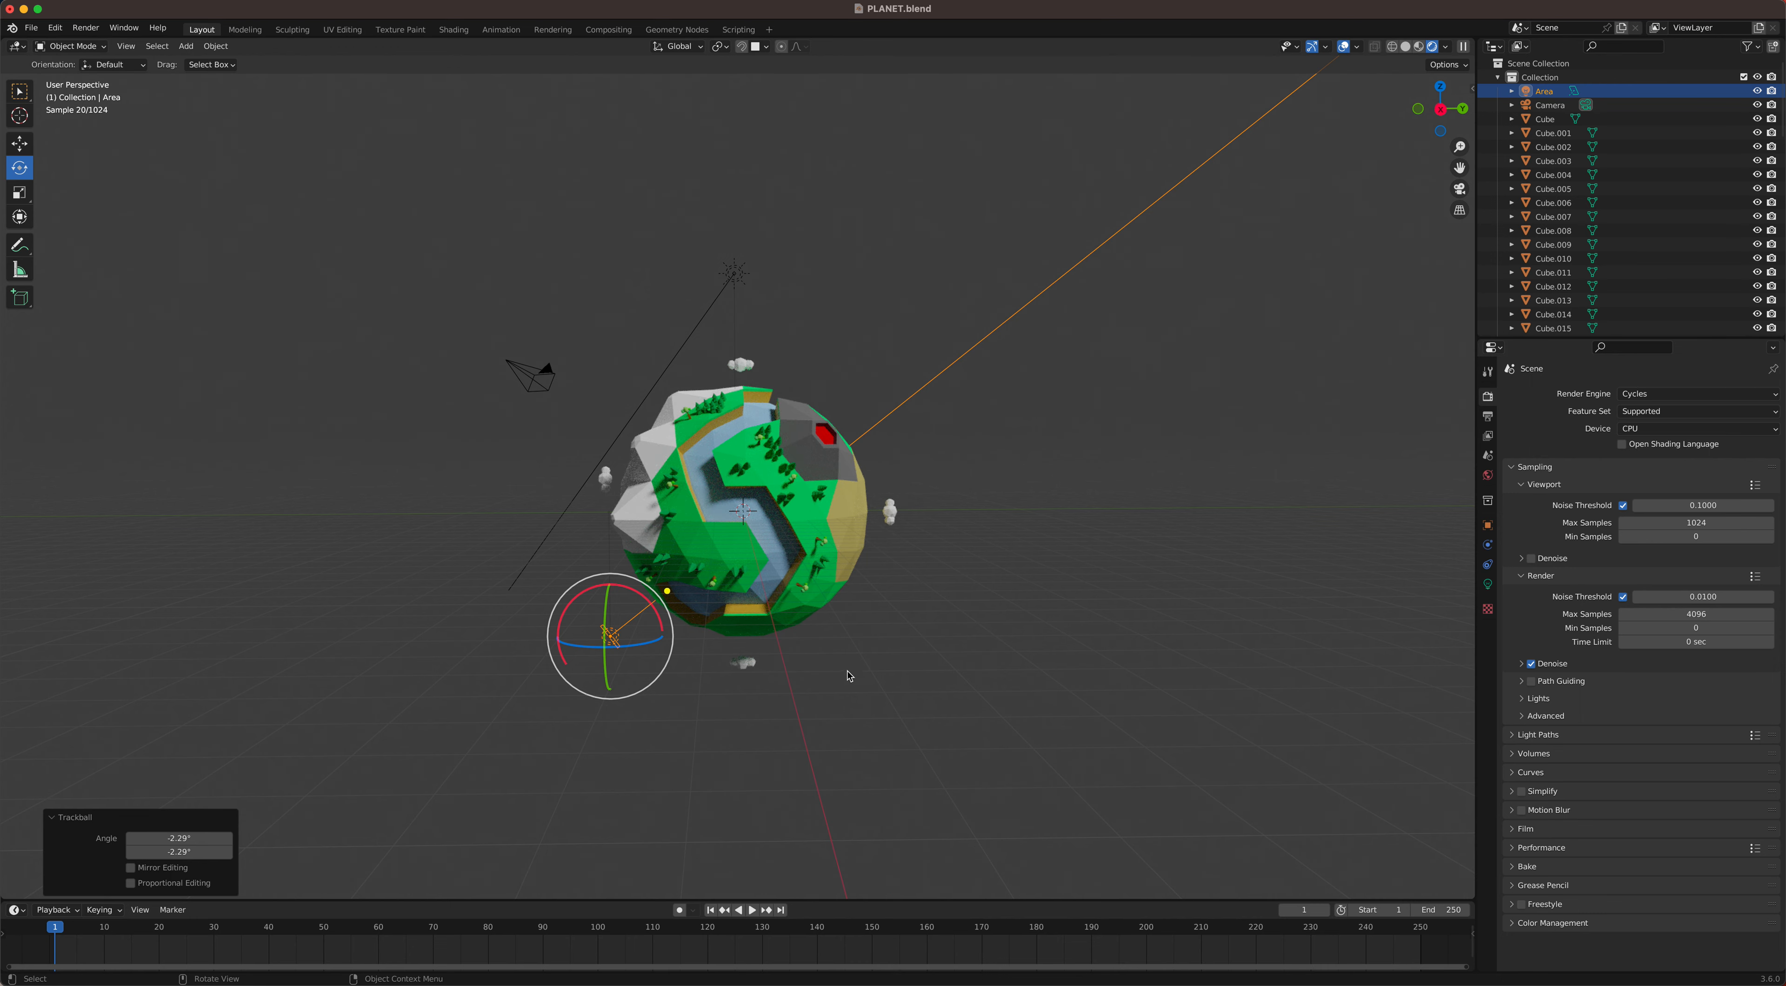
Step: Scale the area light up by about 1.88
key("s")
left_click(828, 653)
middle_click_drag(828, 653, 874, 631)
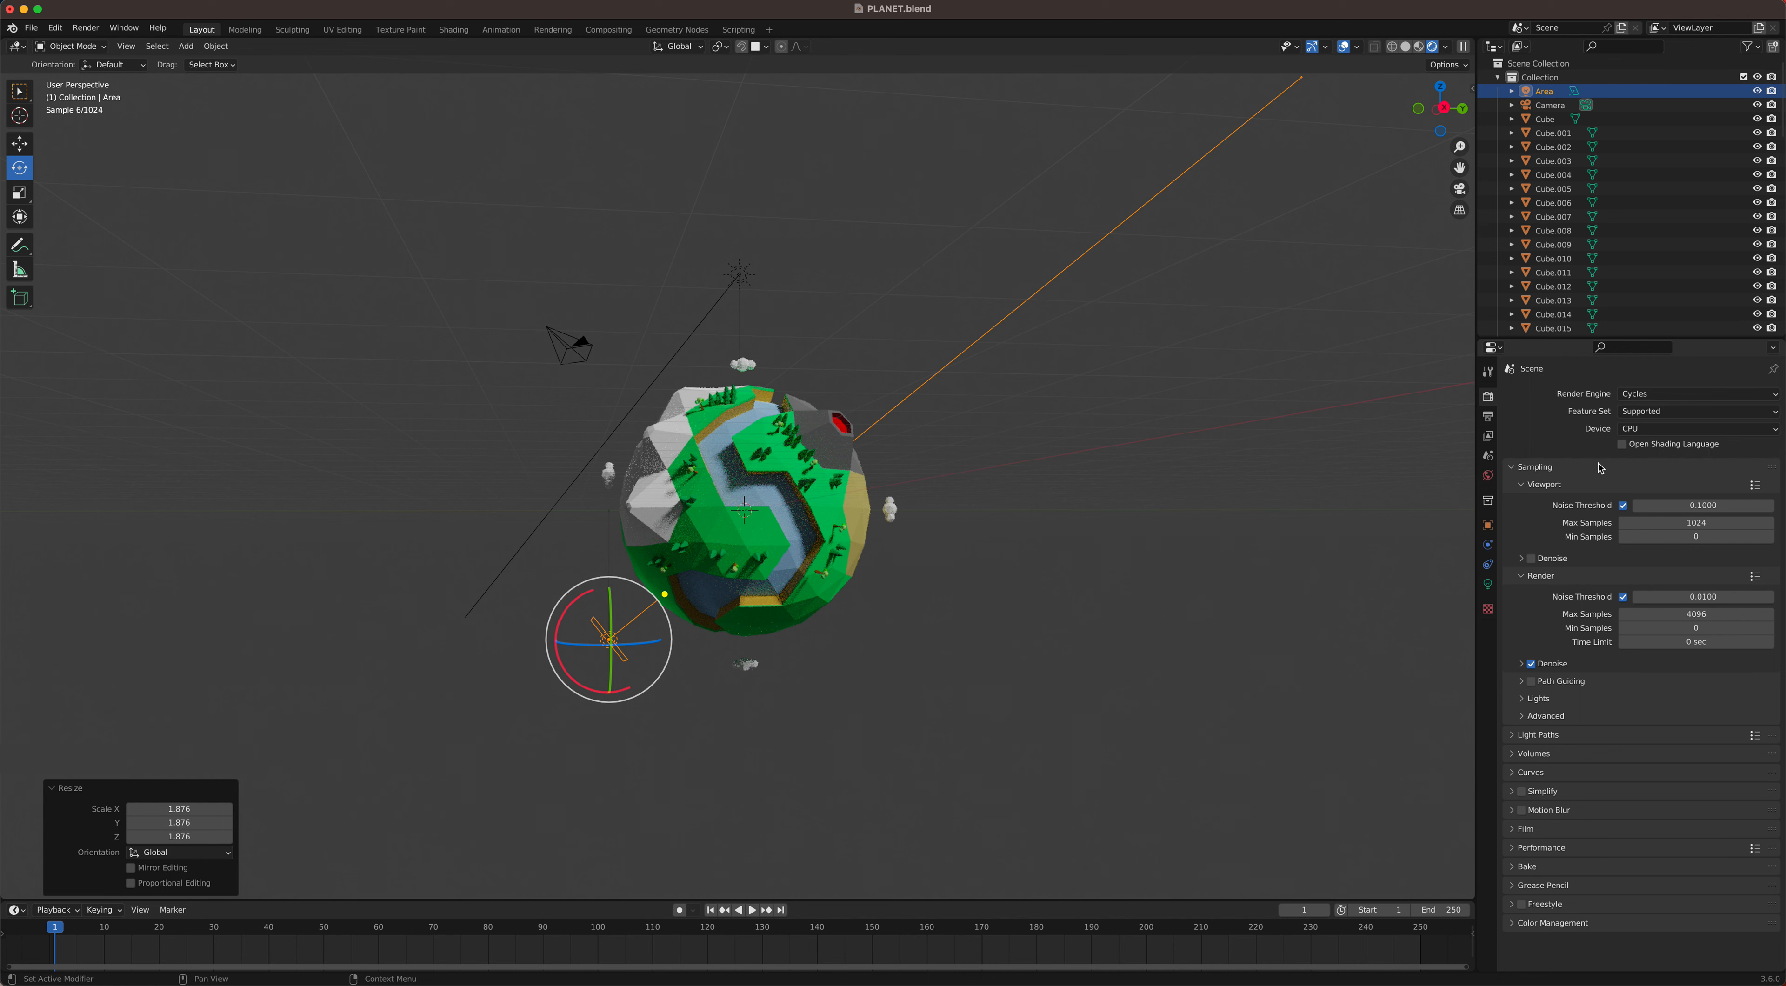
Step: Set the area light's power to 100 W and deselect the light
left_click(1488, 584)
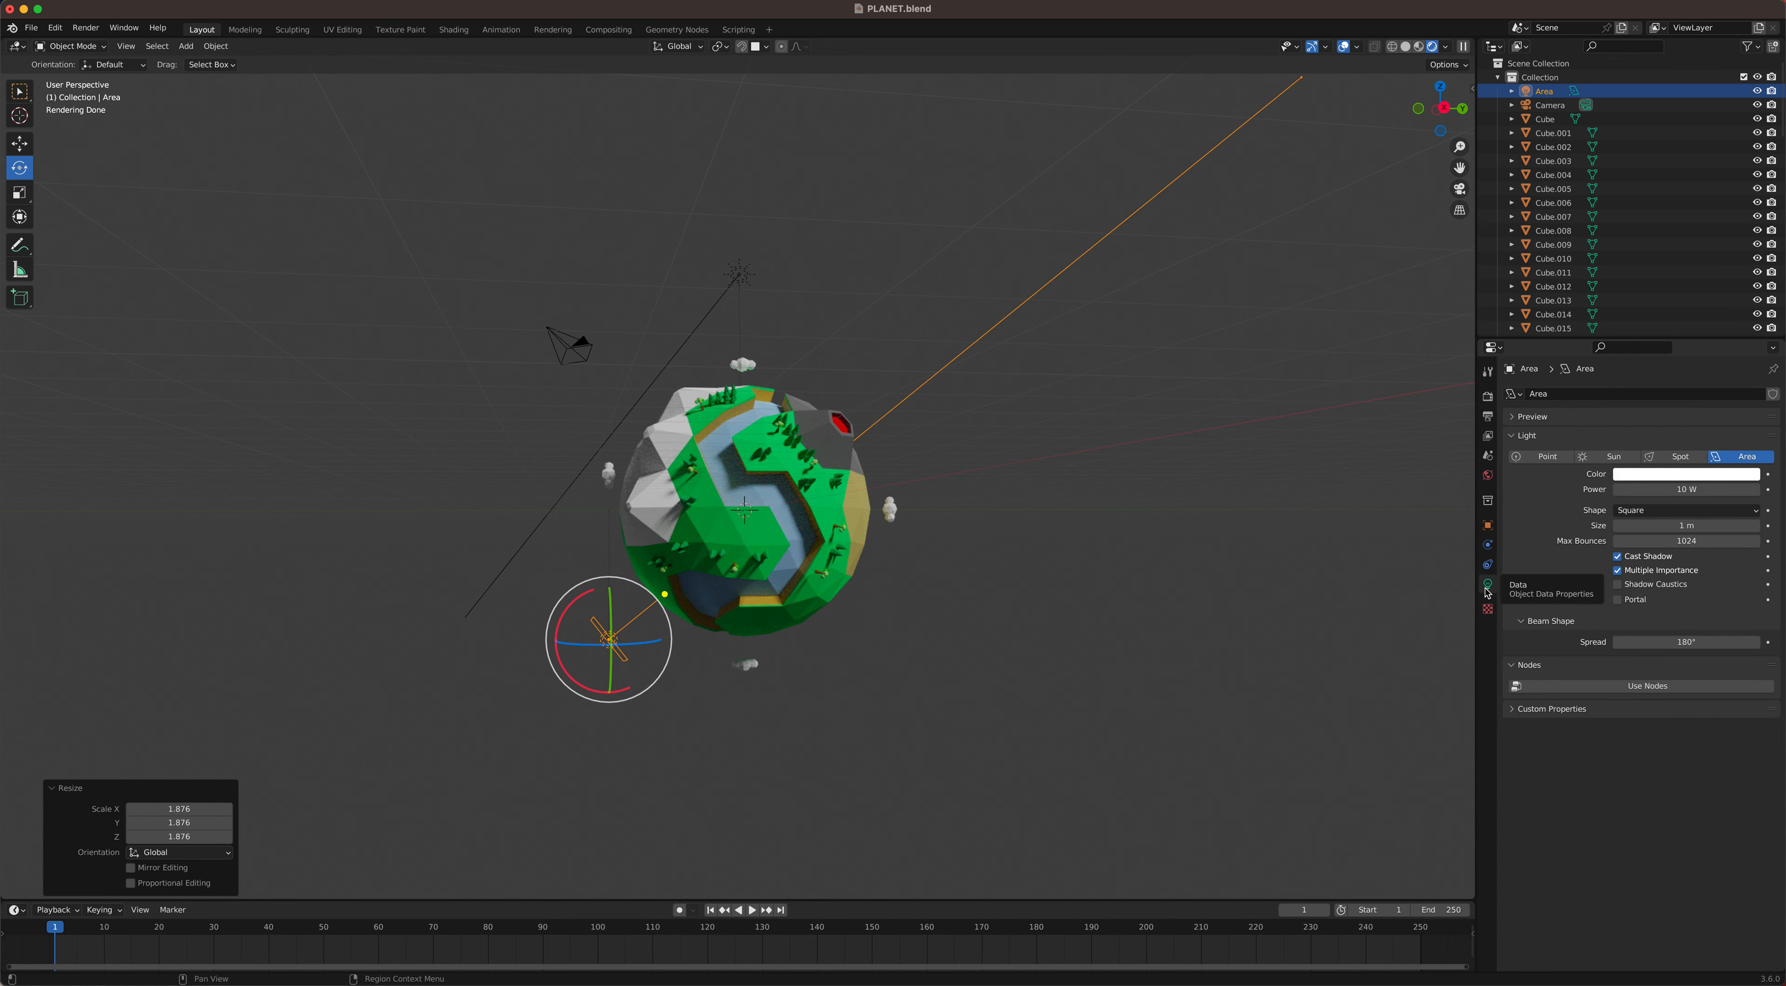
left_click(1651, 489)
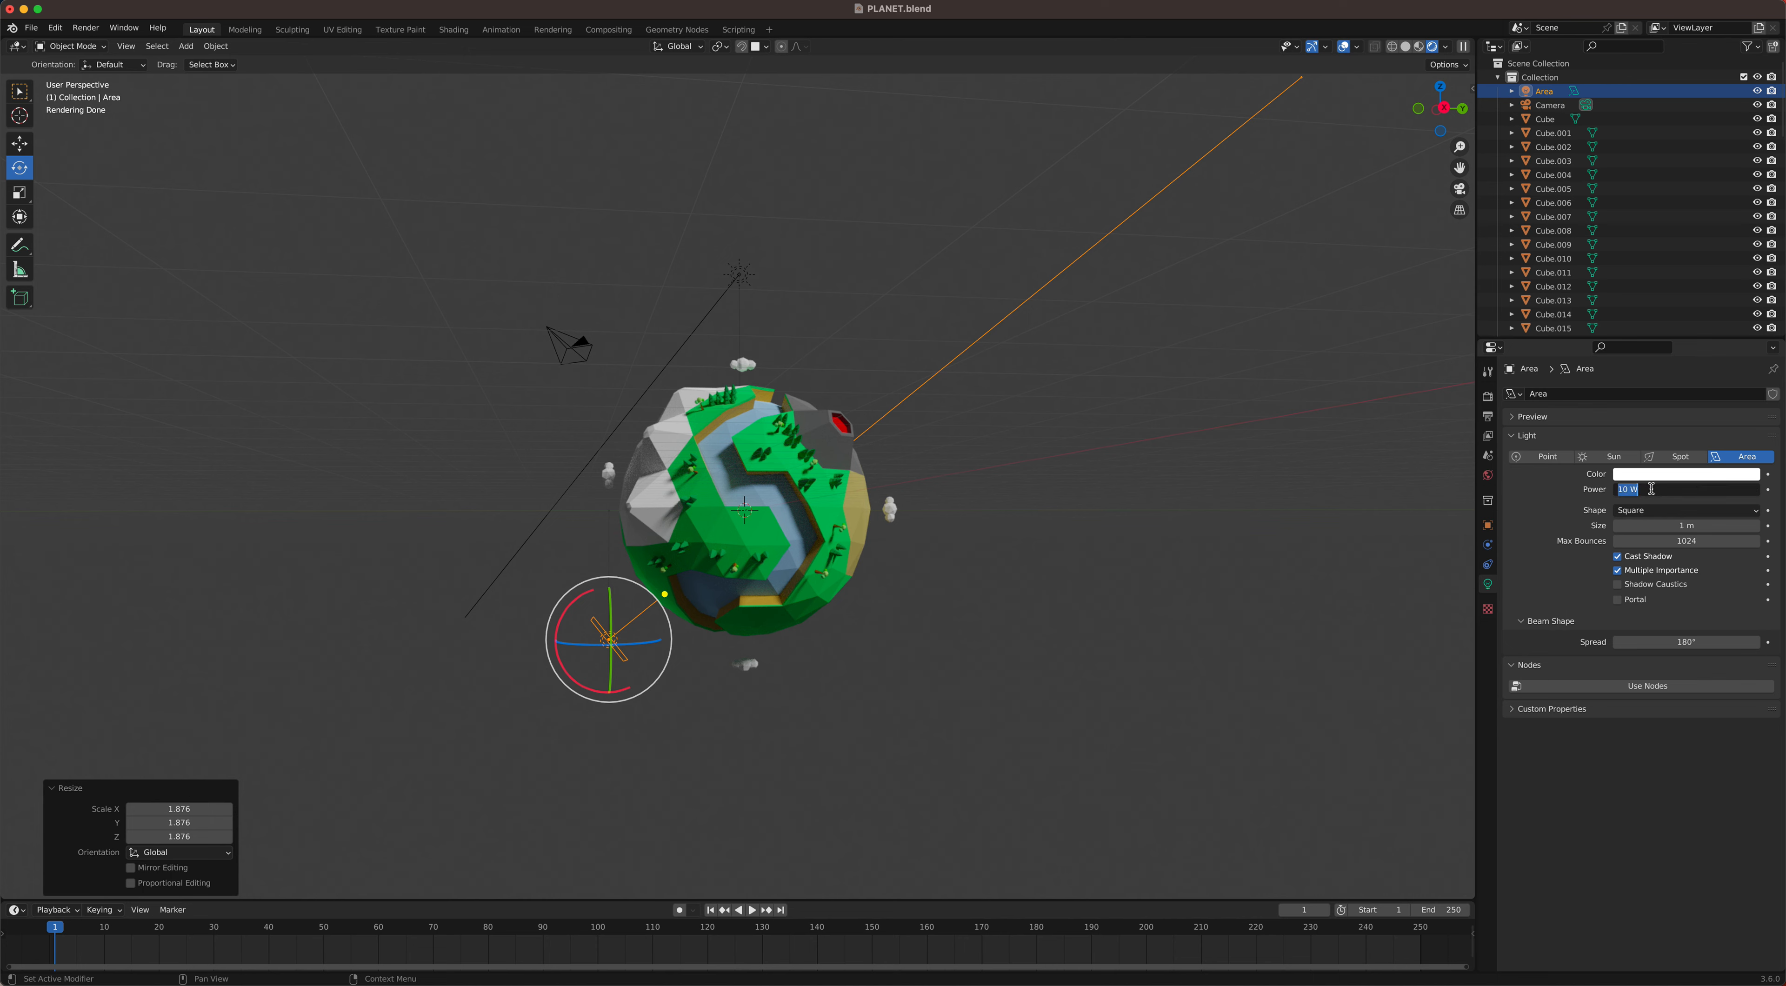
type("100")
key("Return")
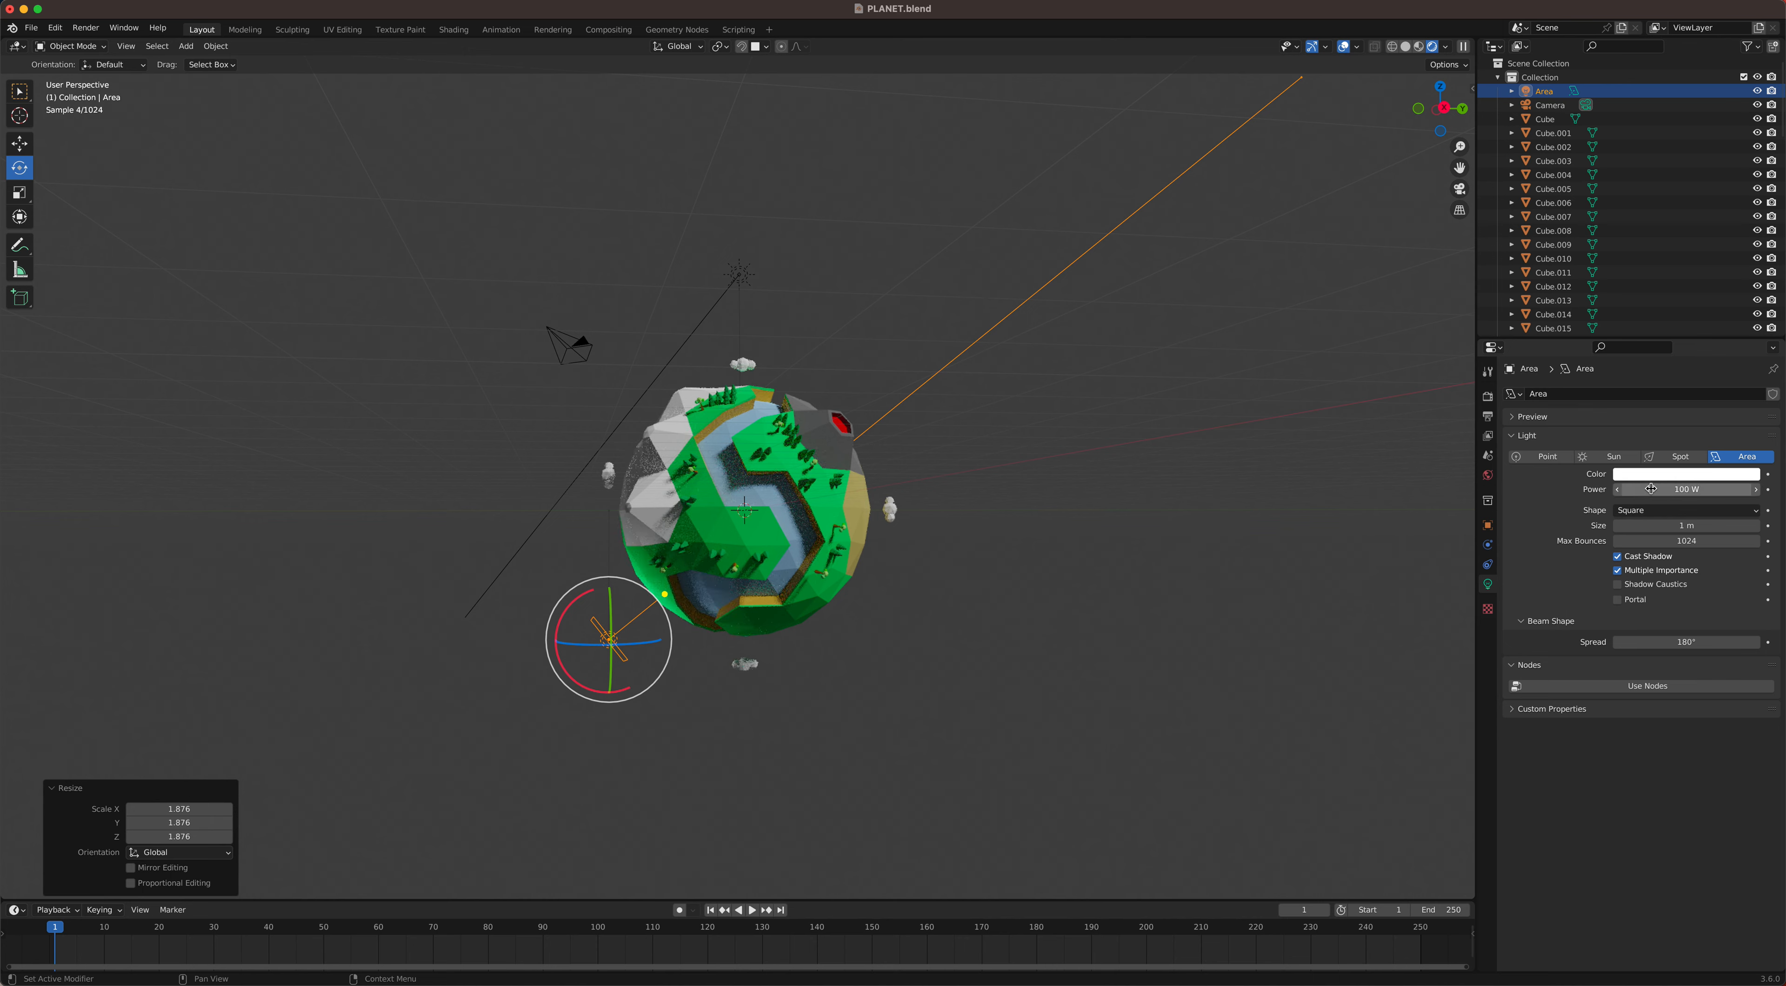
mouse_move(1224, 506)
middle_mouse_down()
mouse_move(1204, 626)
mouse_move(1195, 522)
middle_mouse_up()
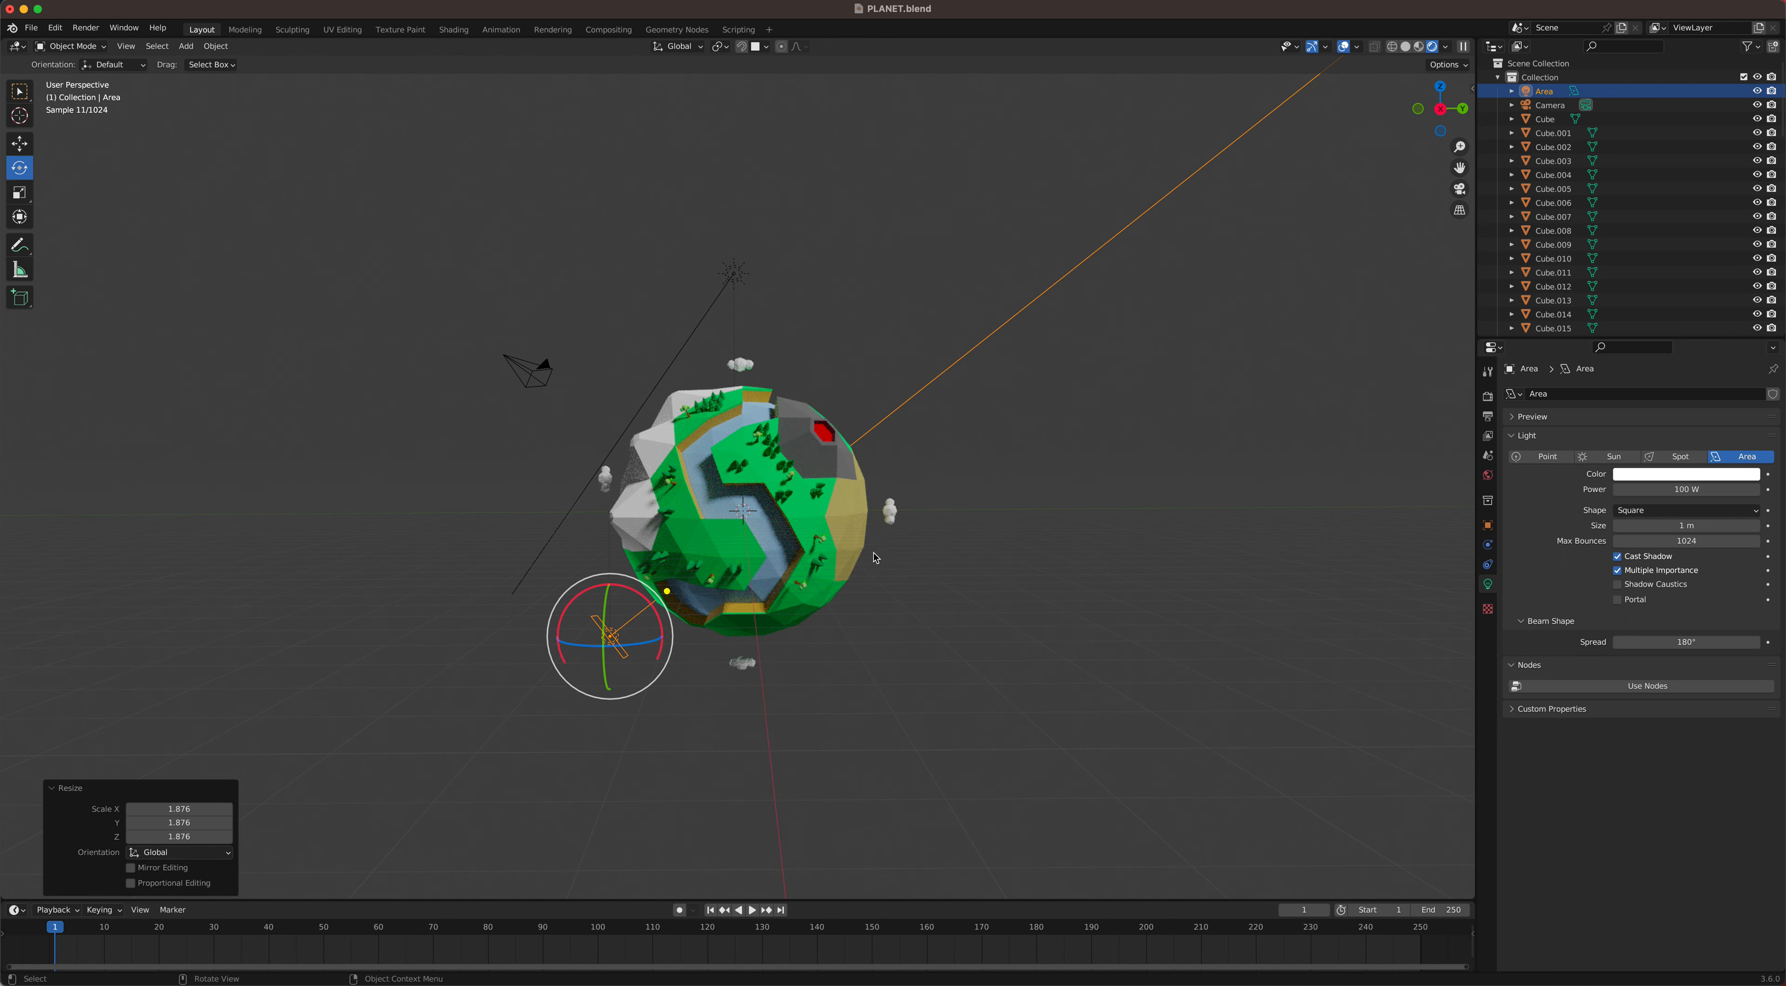
left_click(859, 630)
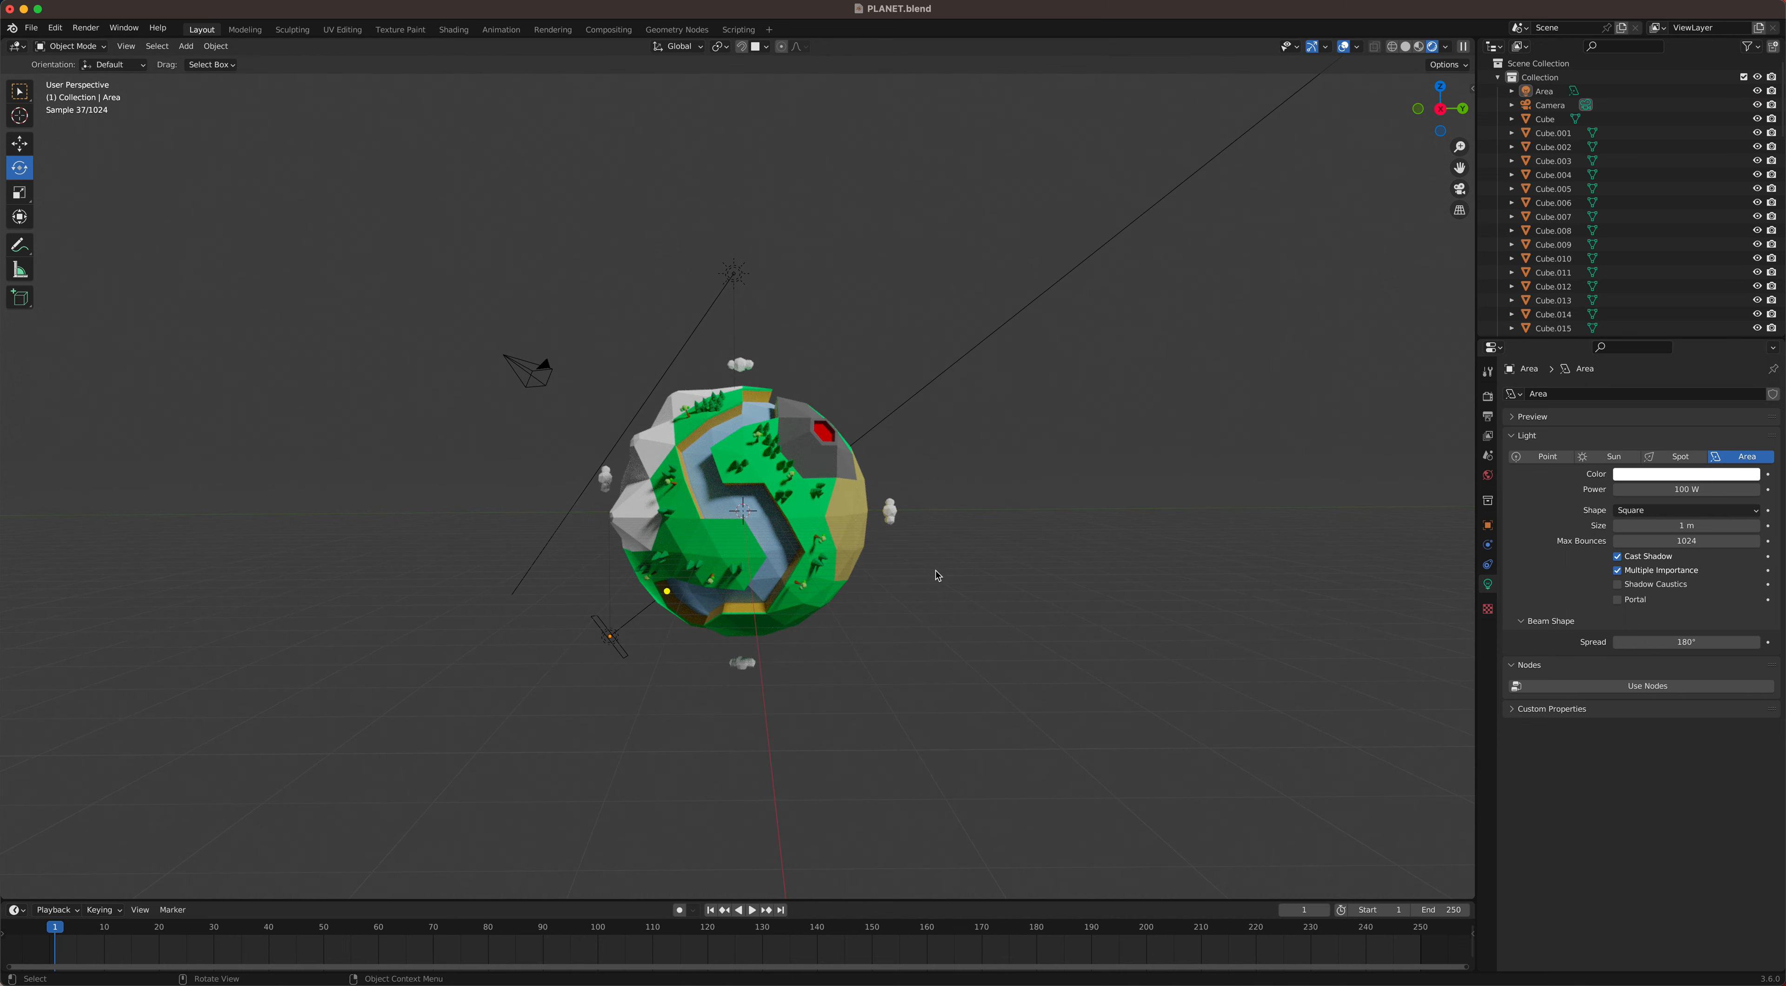
Step: Add a mesh plane and move it about -8.67 m along Z, beneath the planet and its lower cloud
middle_click_drag(938, 574, 952, 537)
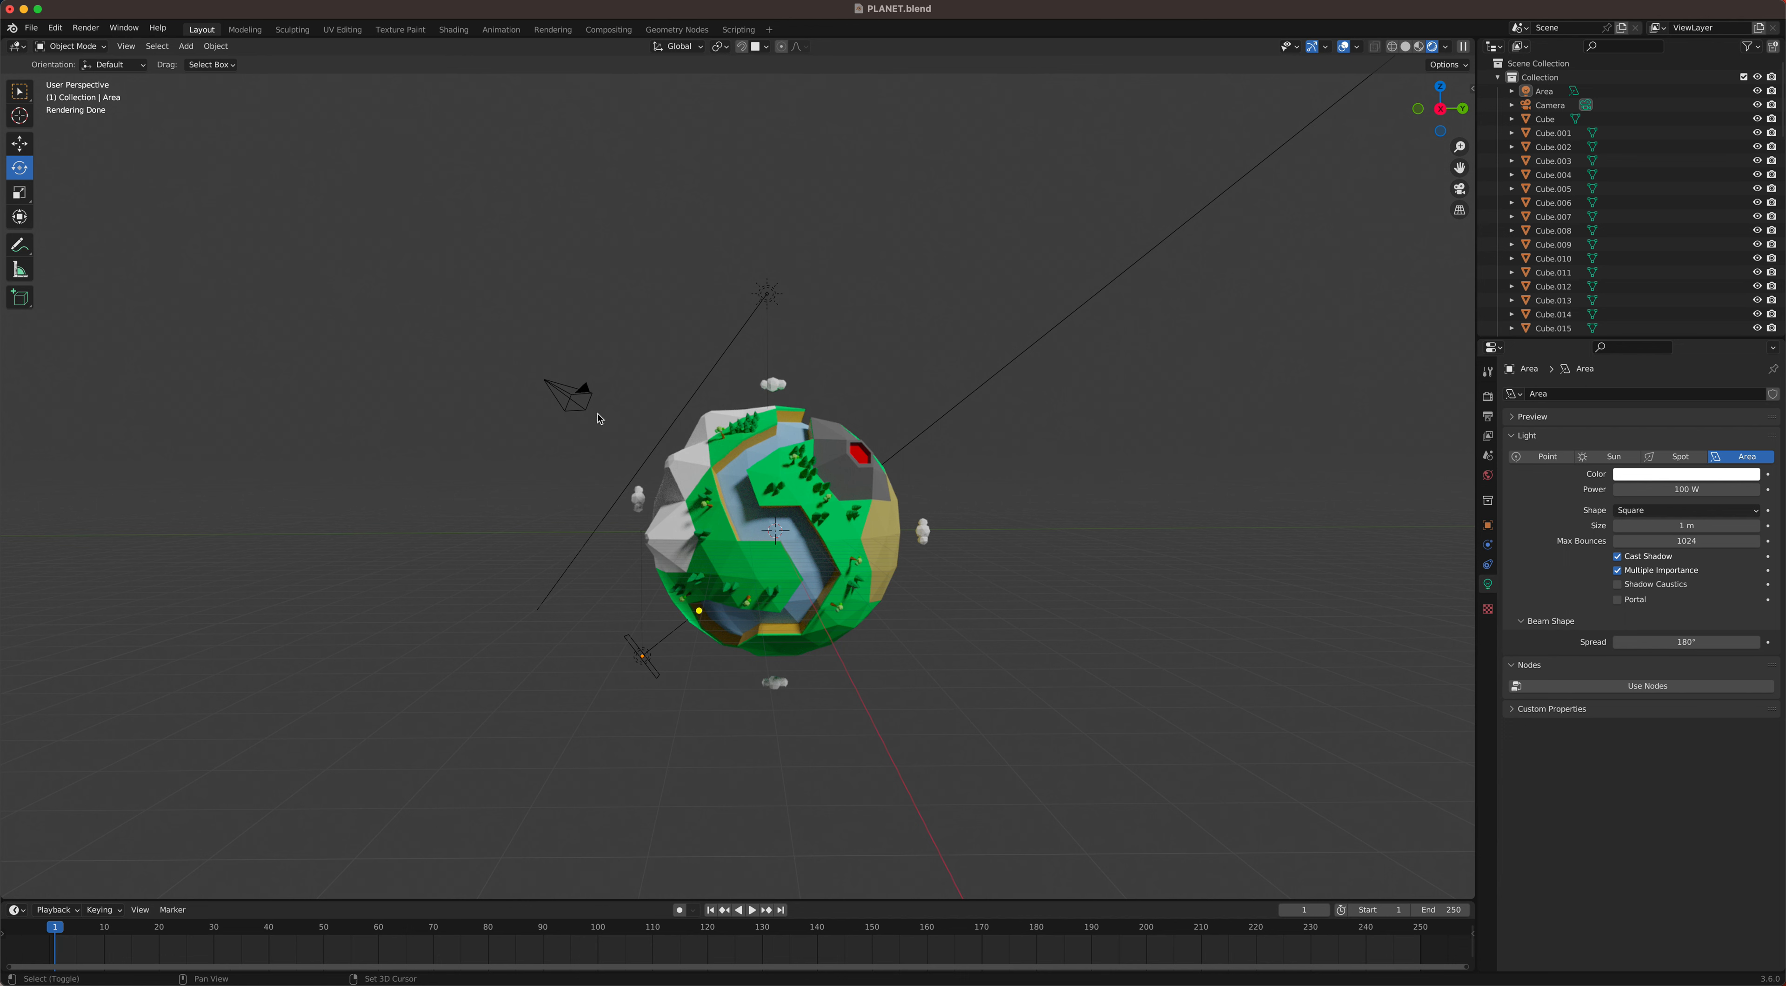
key("shift+a")
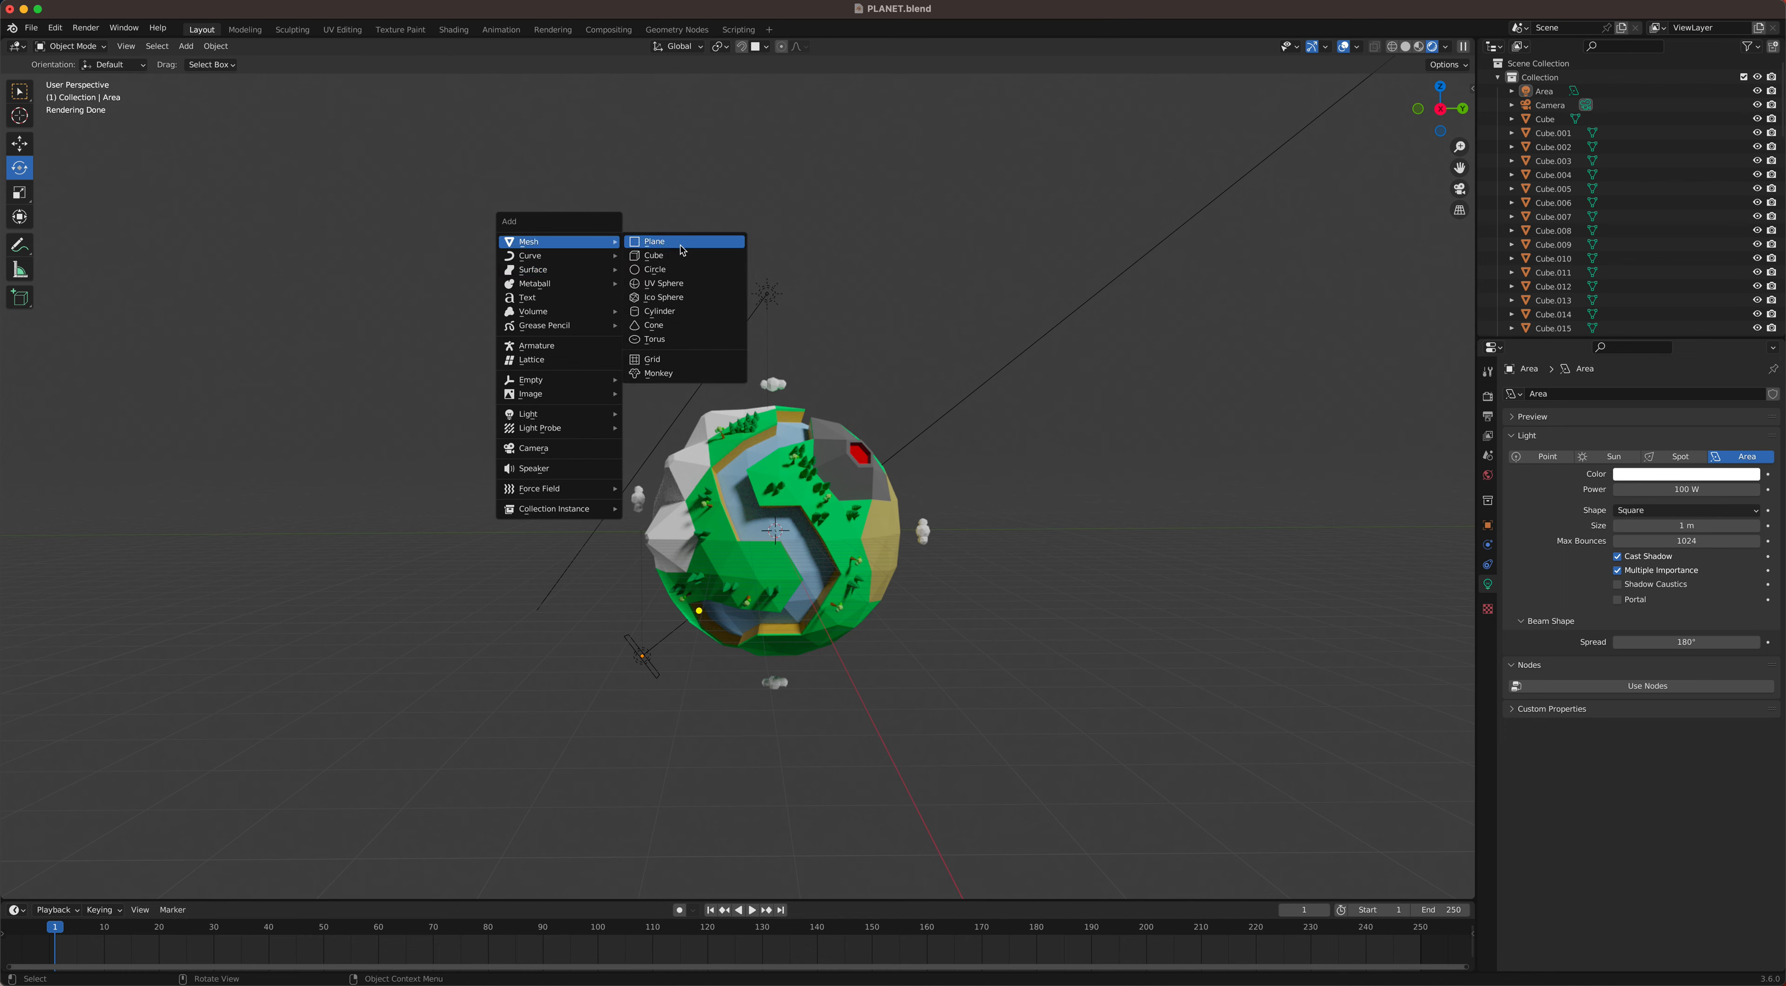
left_click(666, 242)
key("g")
key("z")
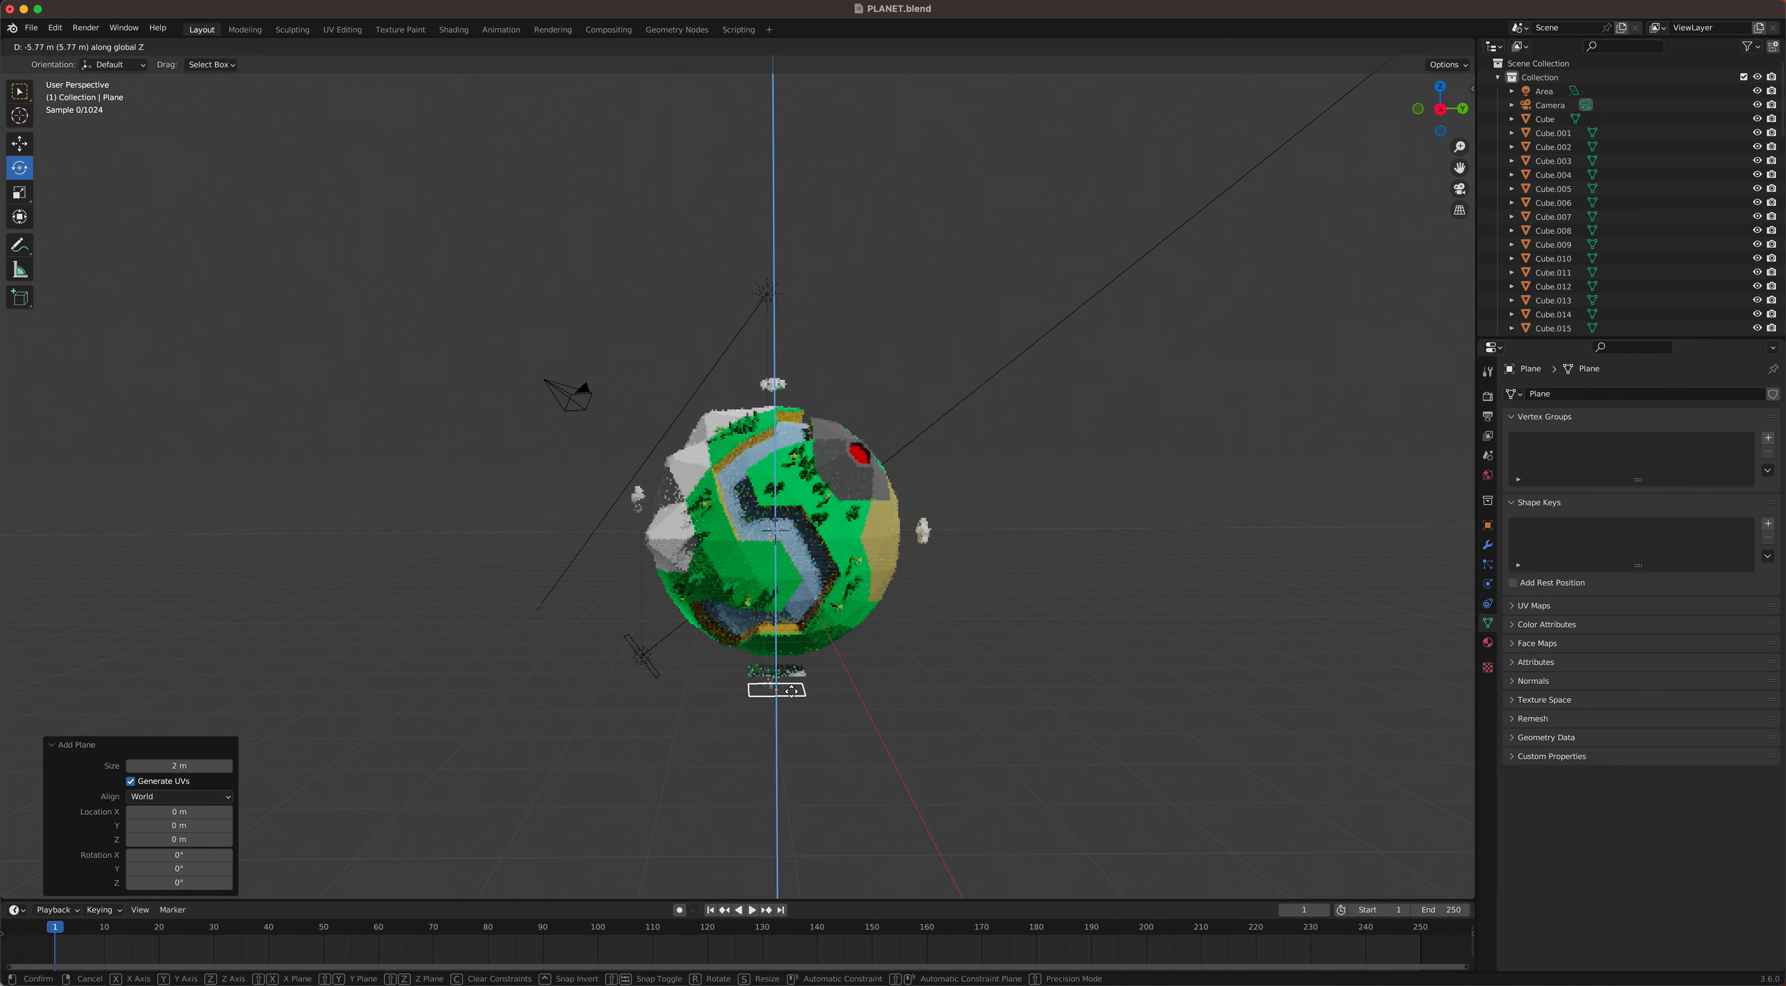
left_click(808, 764)
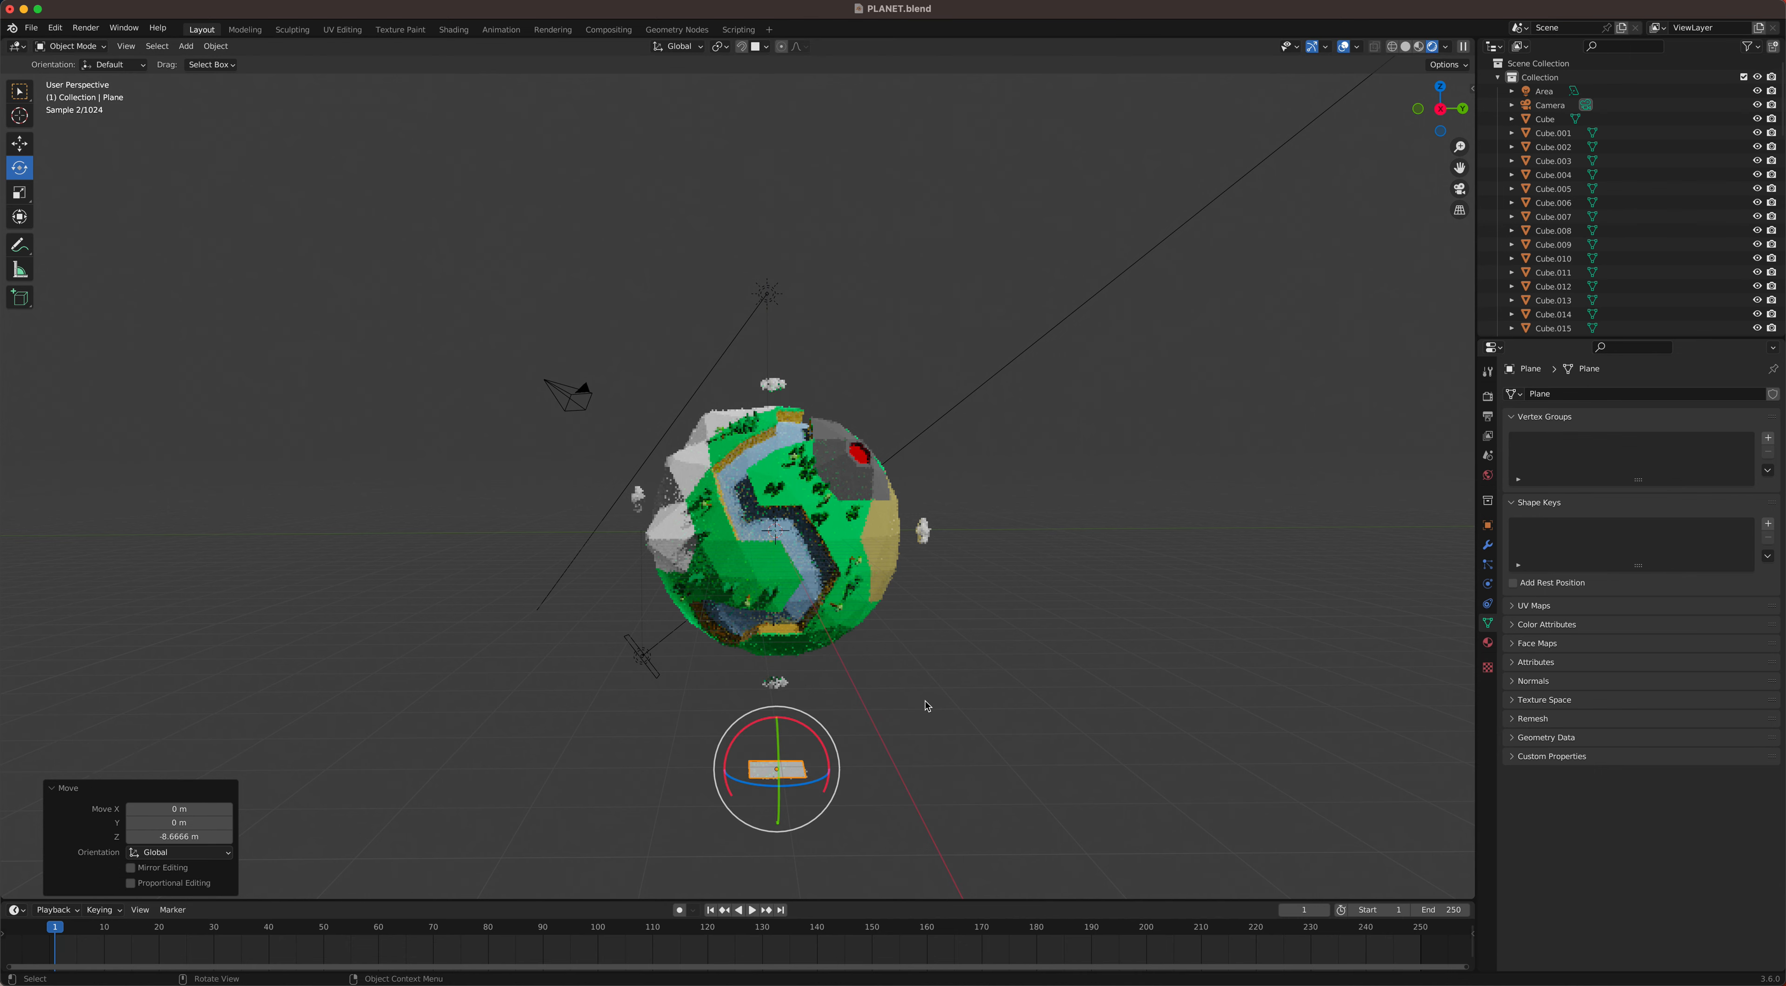
Step: Scale the plane up by about 21 to form a large floor under the planet
key("s")
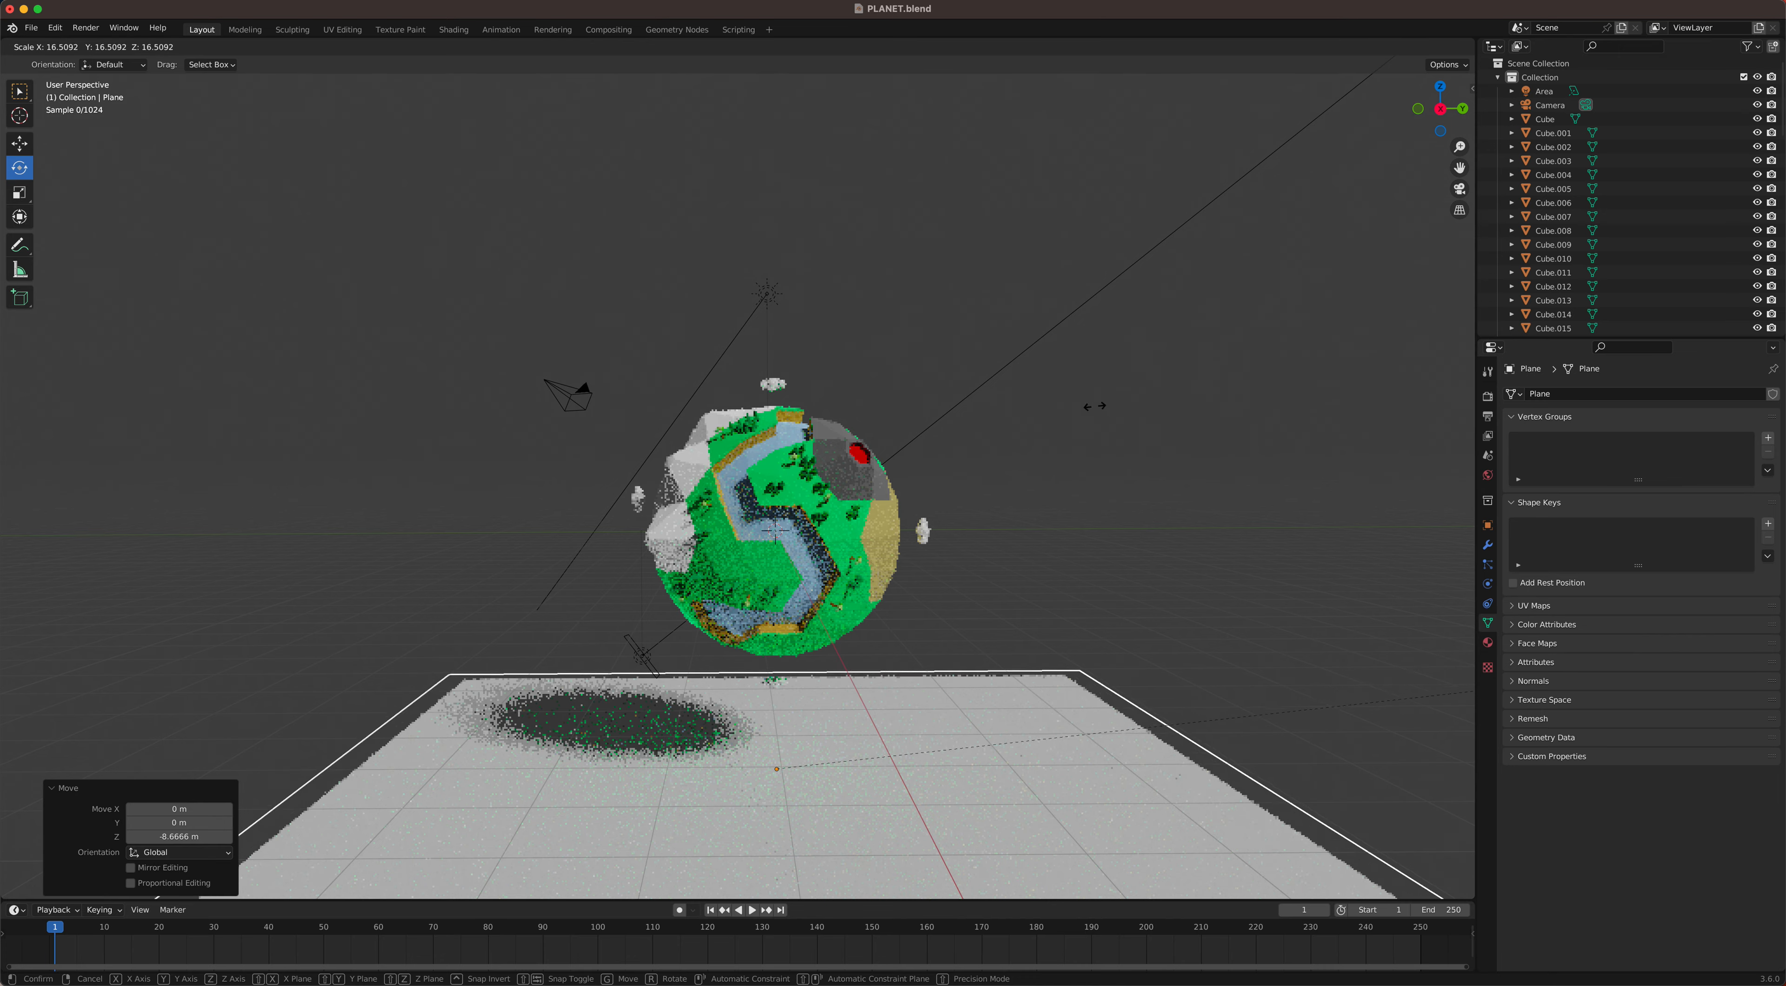
left_click(511, 420)
middle_click_drag(900, 613, 762, 620)
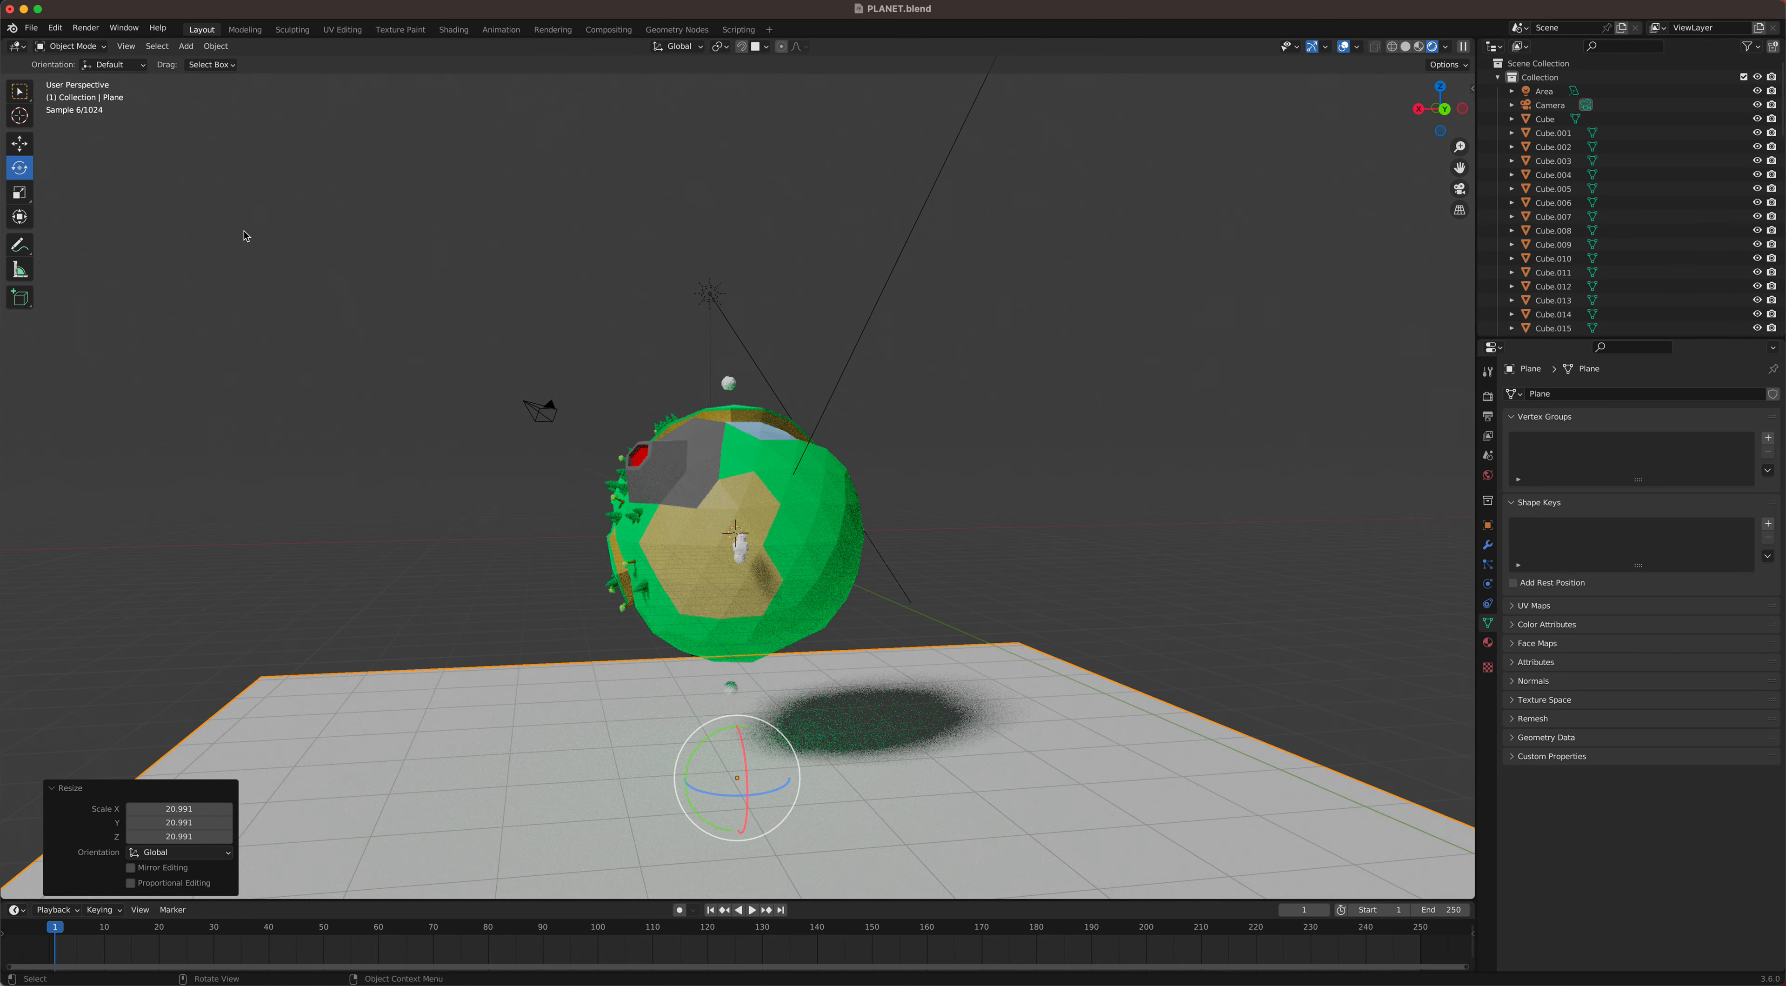
Step: In Edit Mode, extrude the floor plane's edge behind the planet about 34.44 m up along Z to form a back wall
left_click(69, 46)
left_click(69, 75)
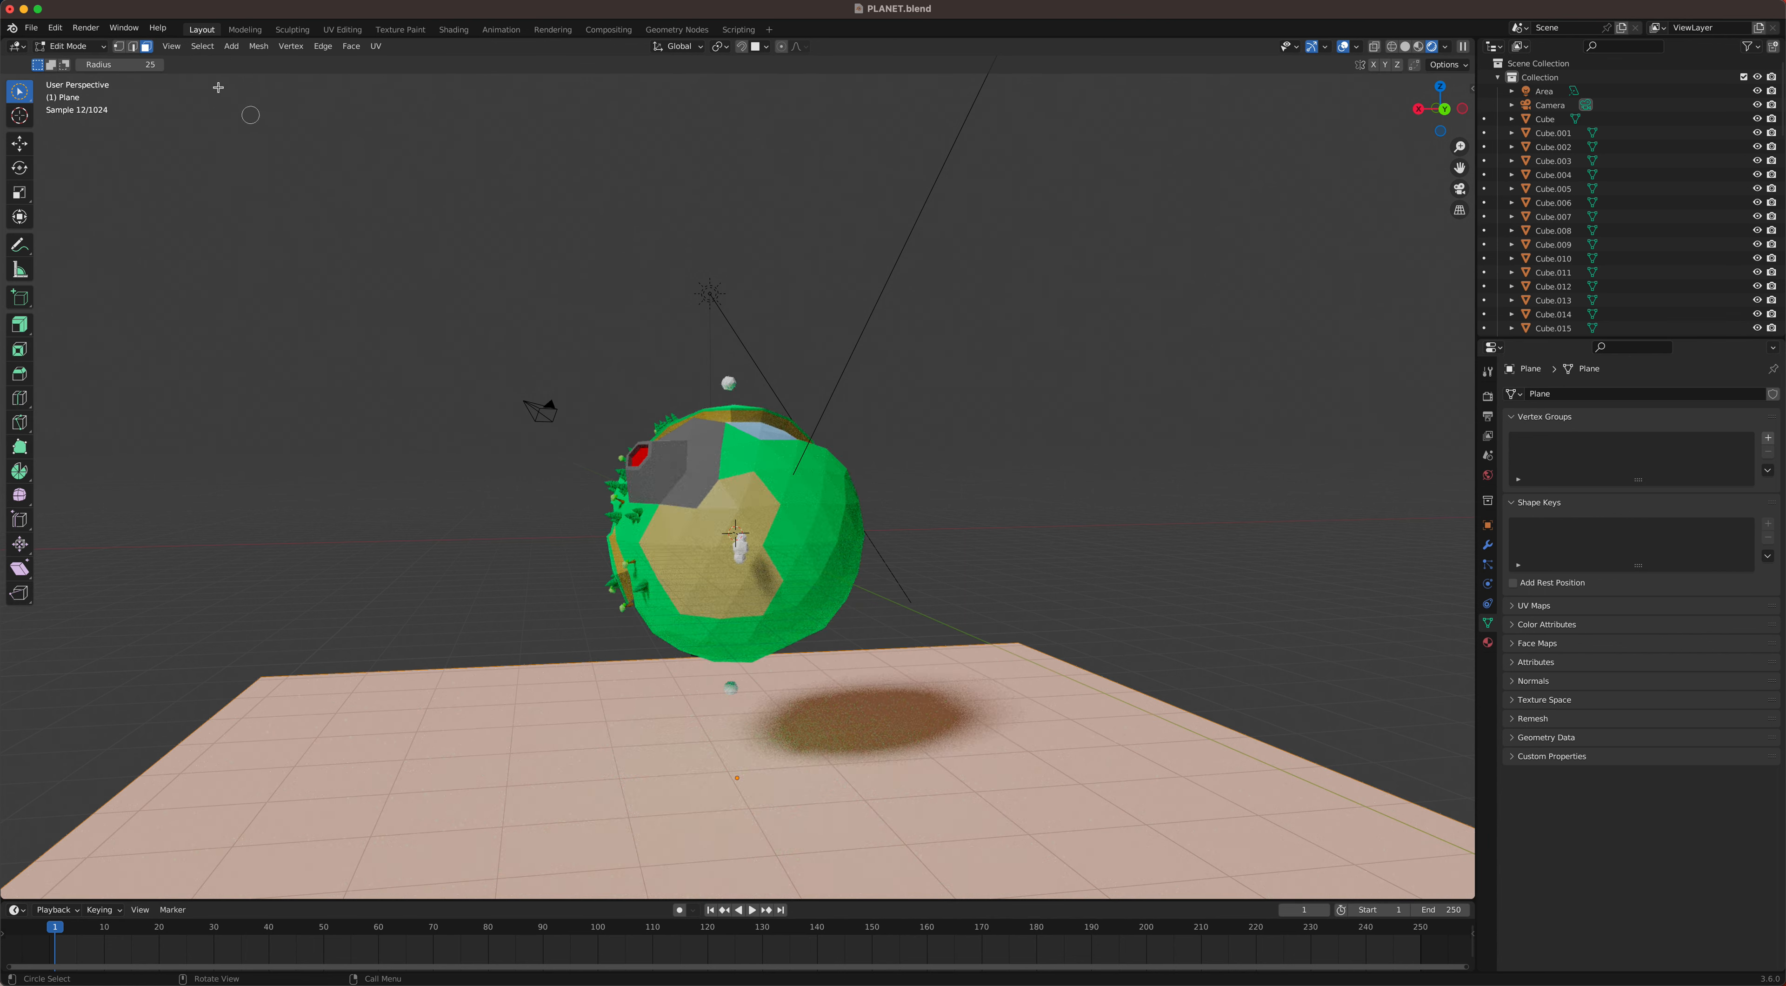
left_click(132, 47)
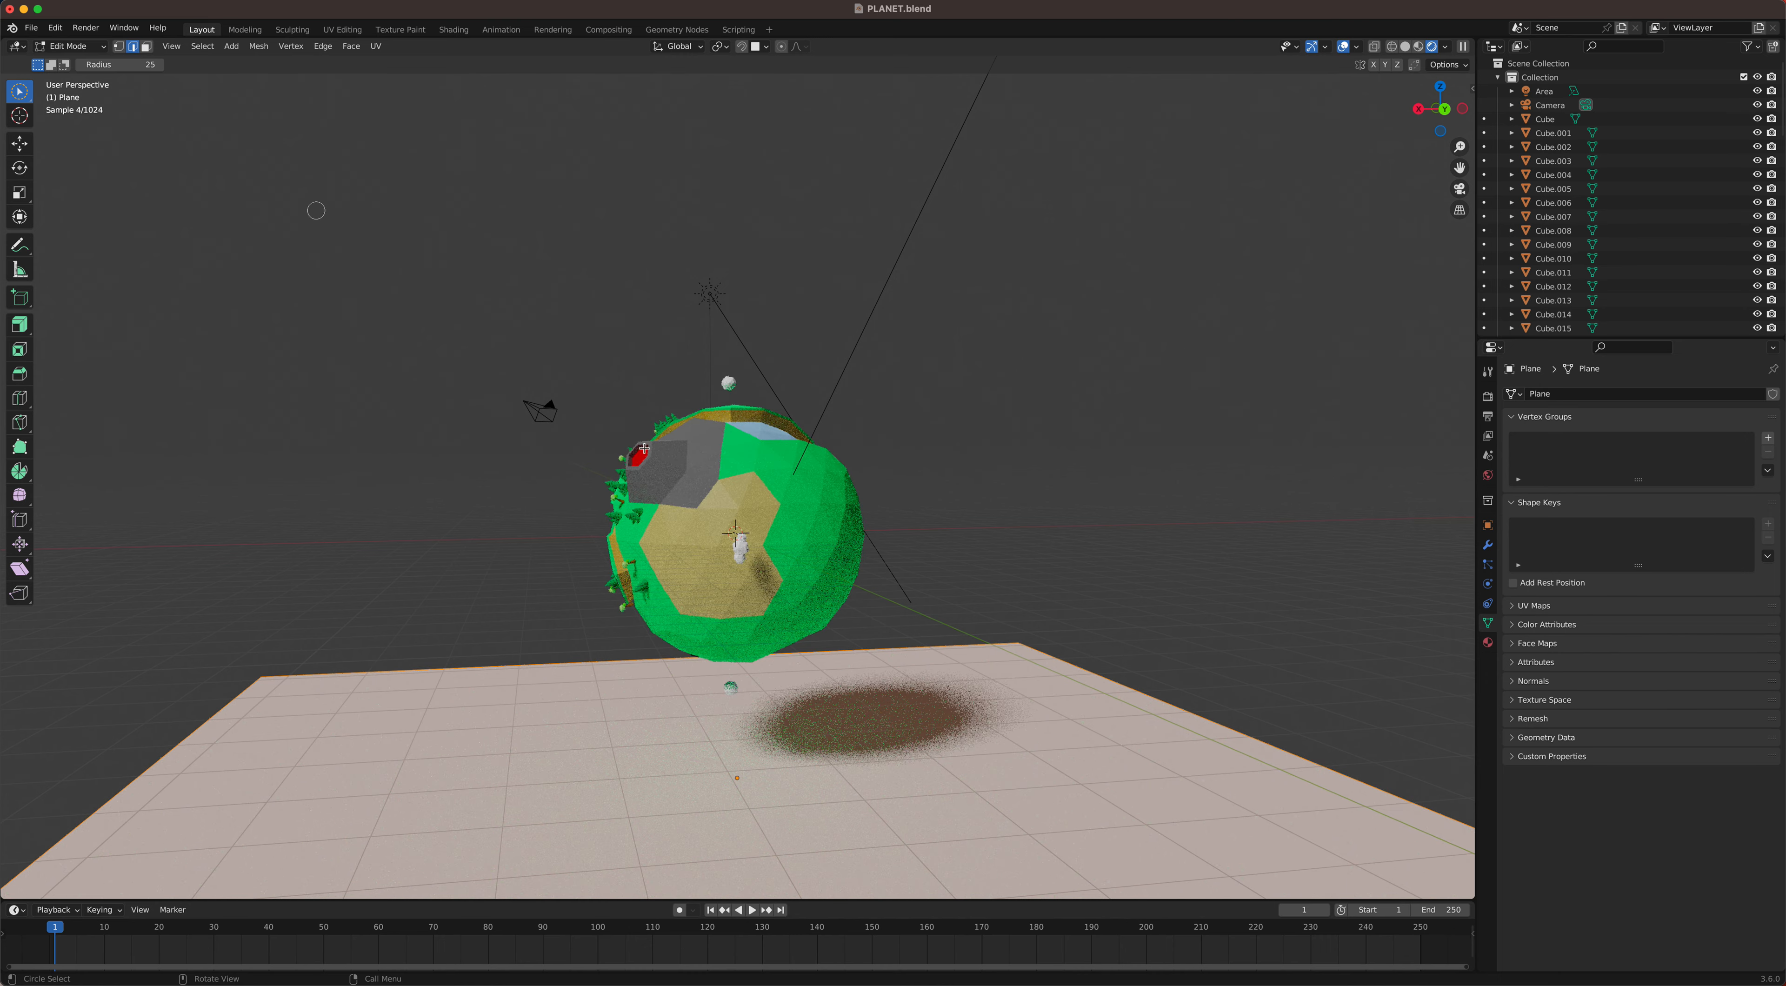
left_click(1182, 709)
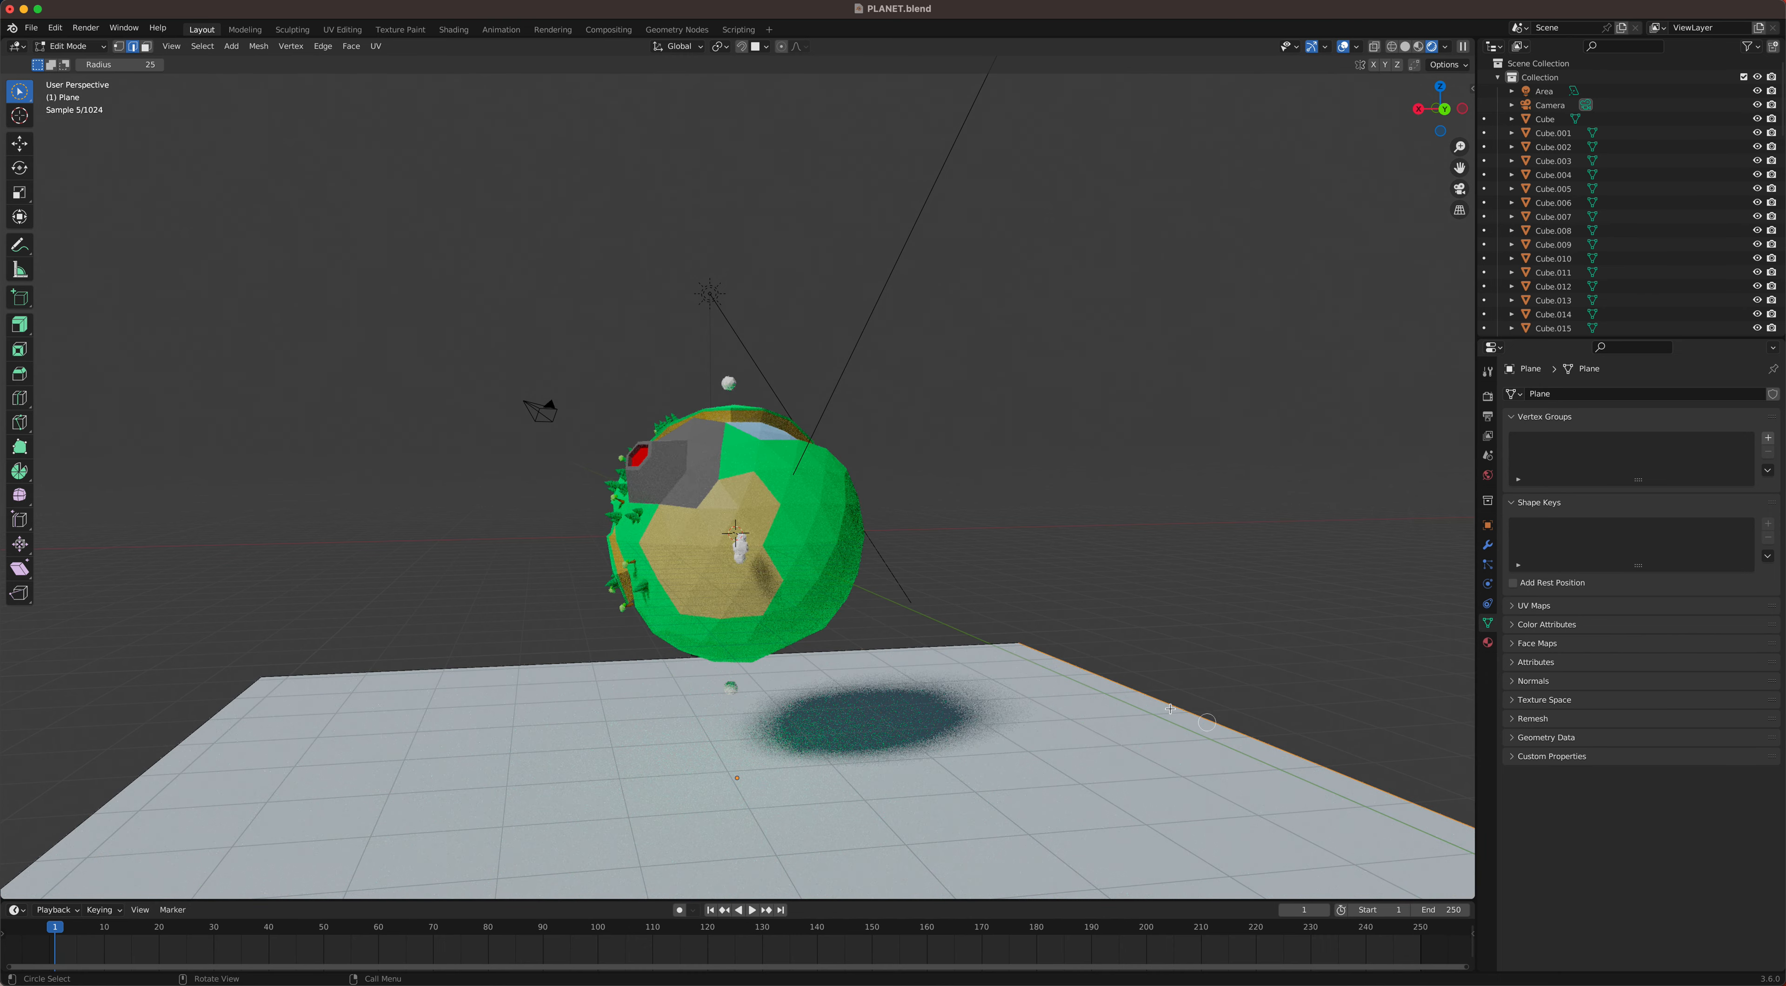
middle_click_drag(1200, 722, 1178, 694)
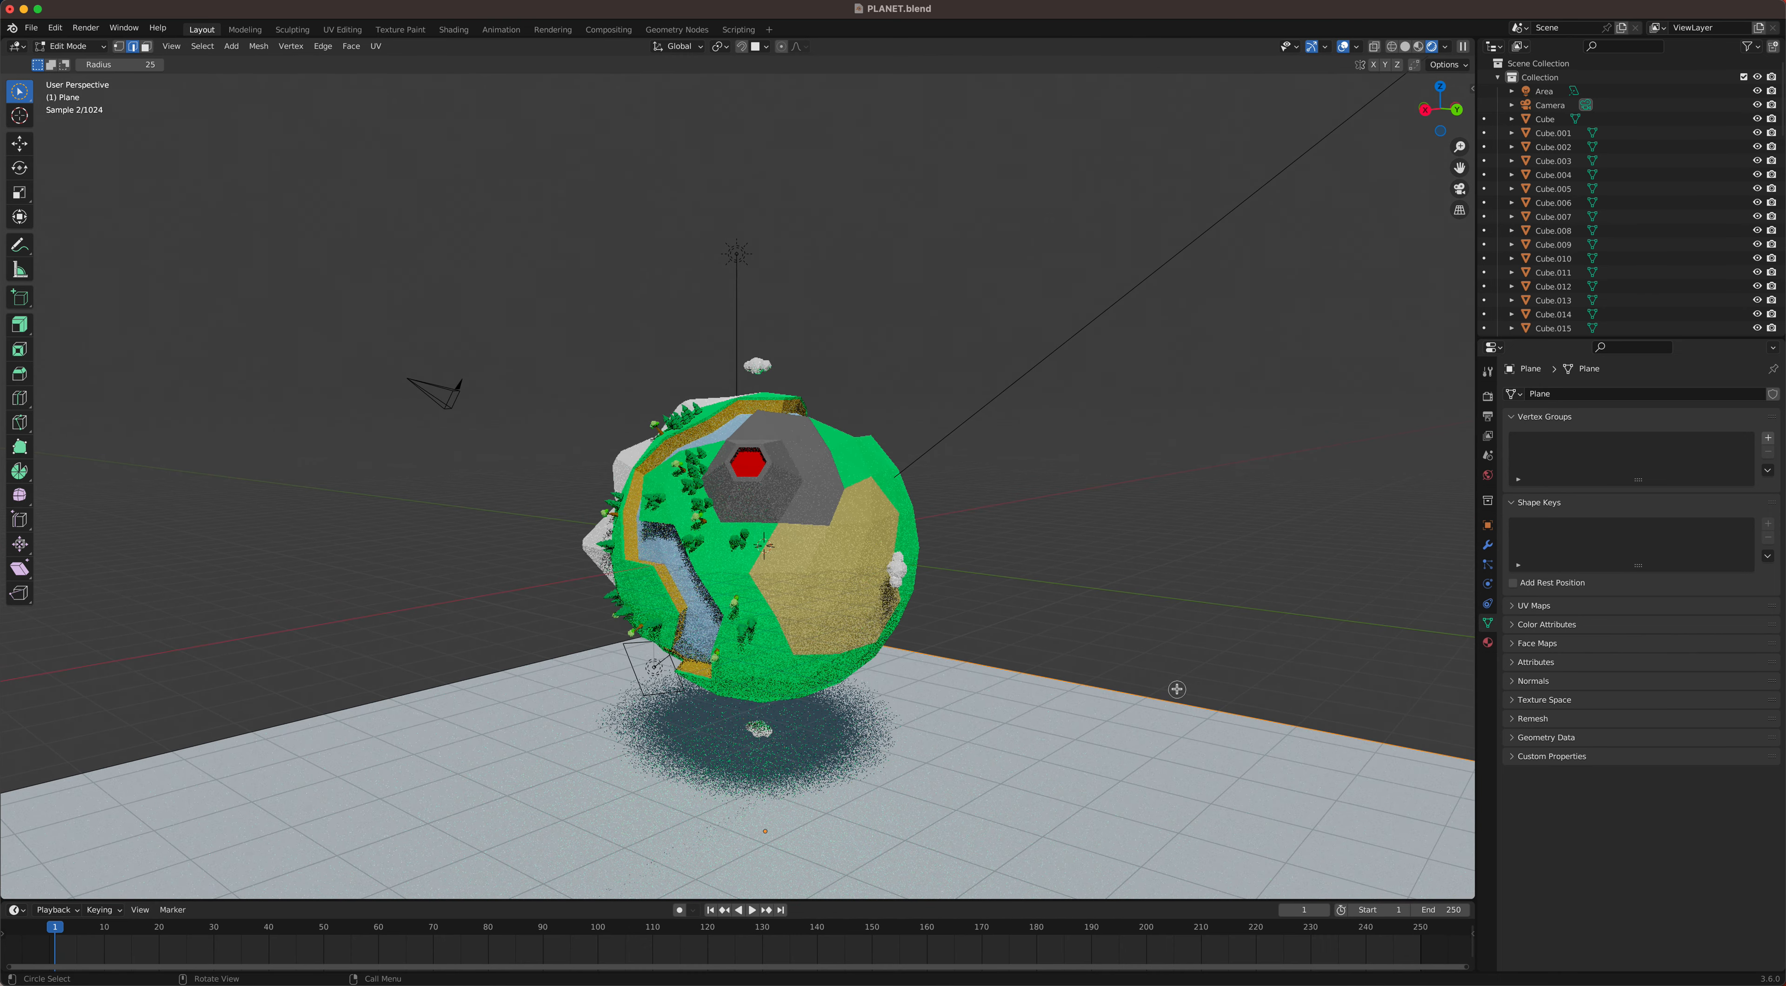
middle_click_drag(964, 593, 1132, 528)
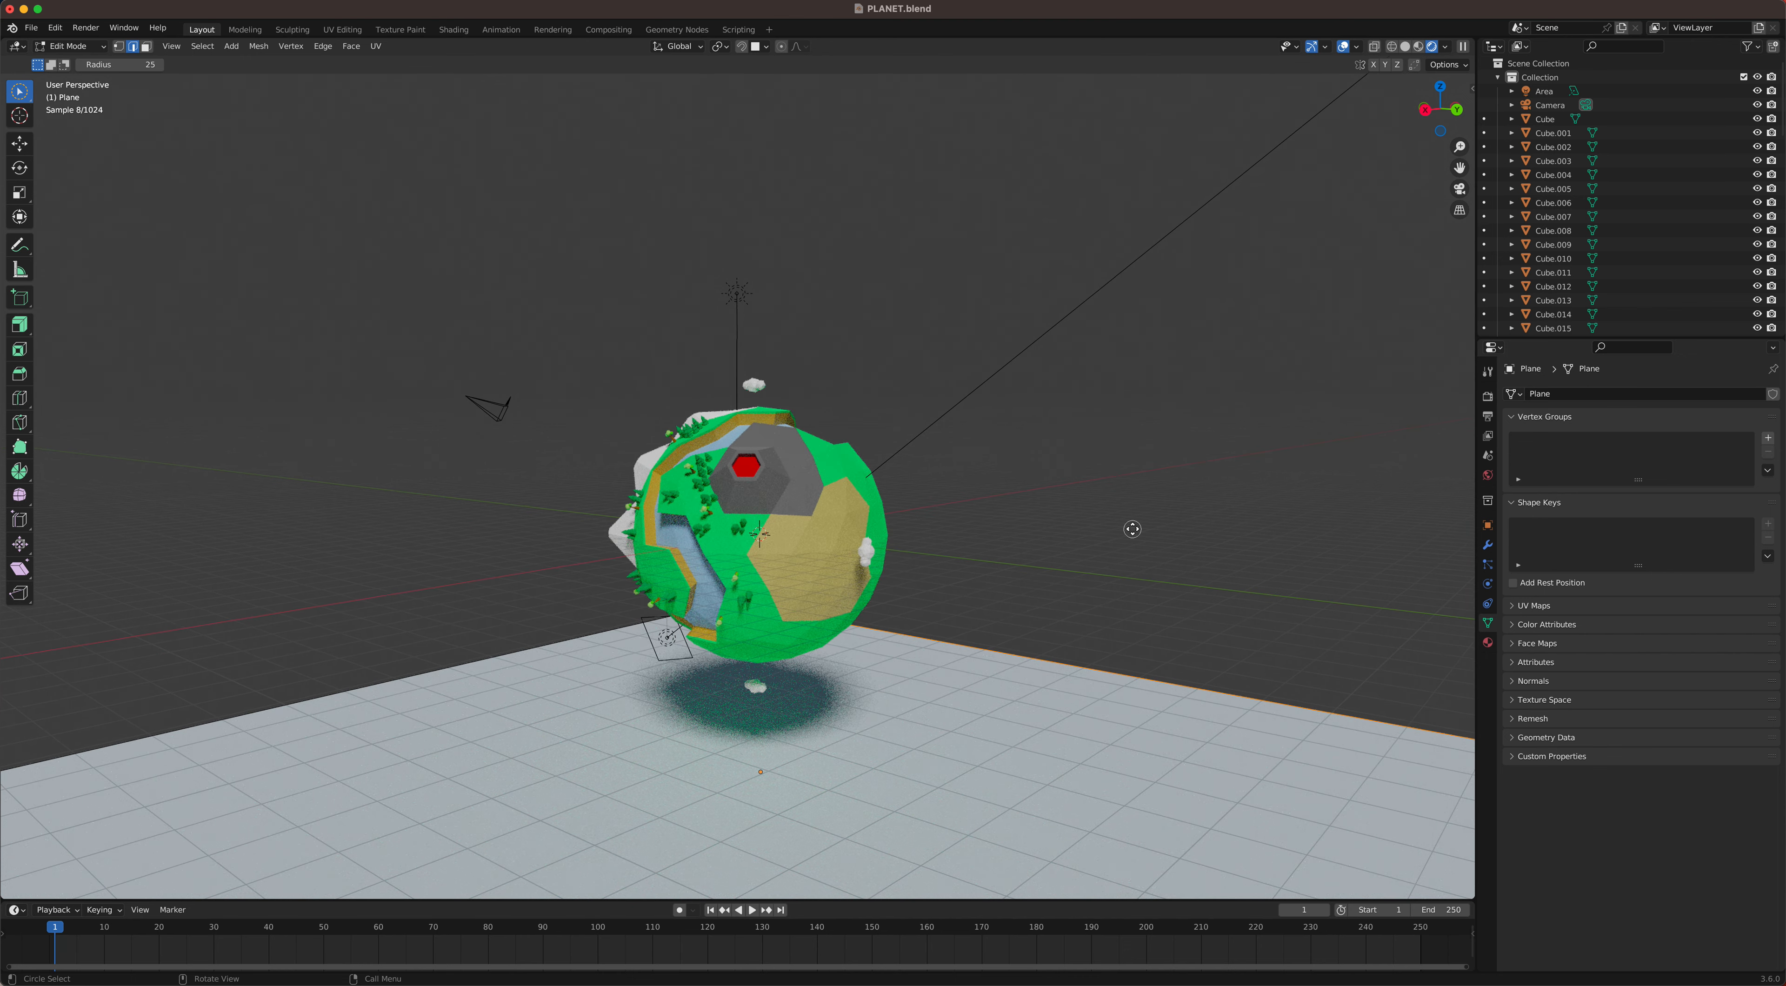
key("g")
key("z")
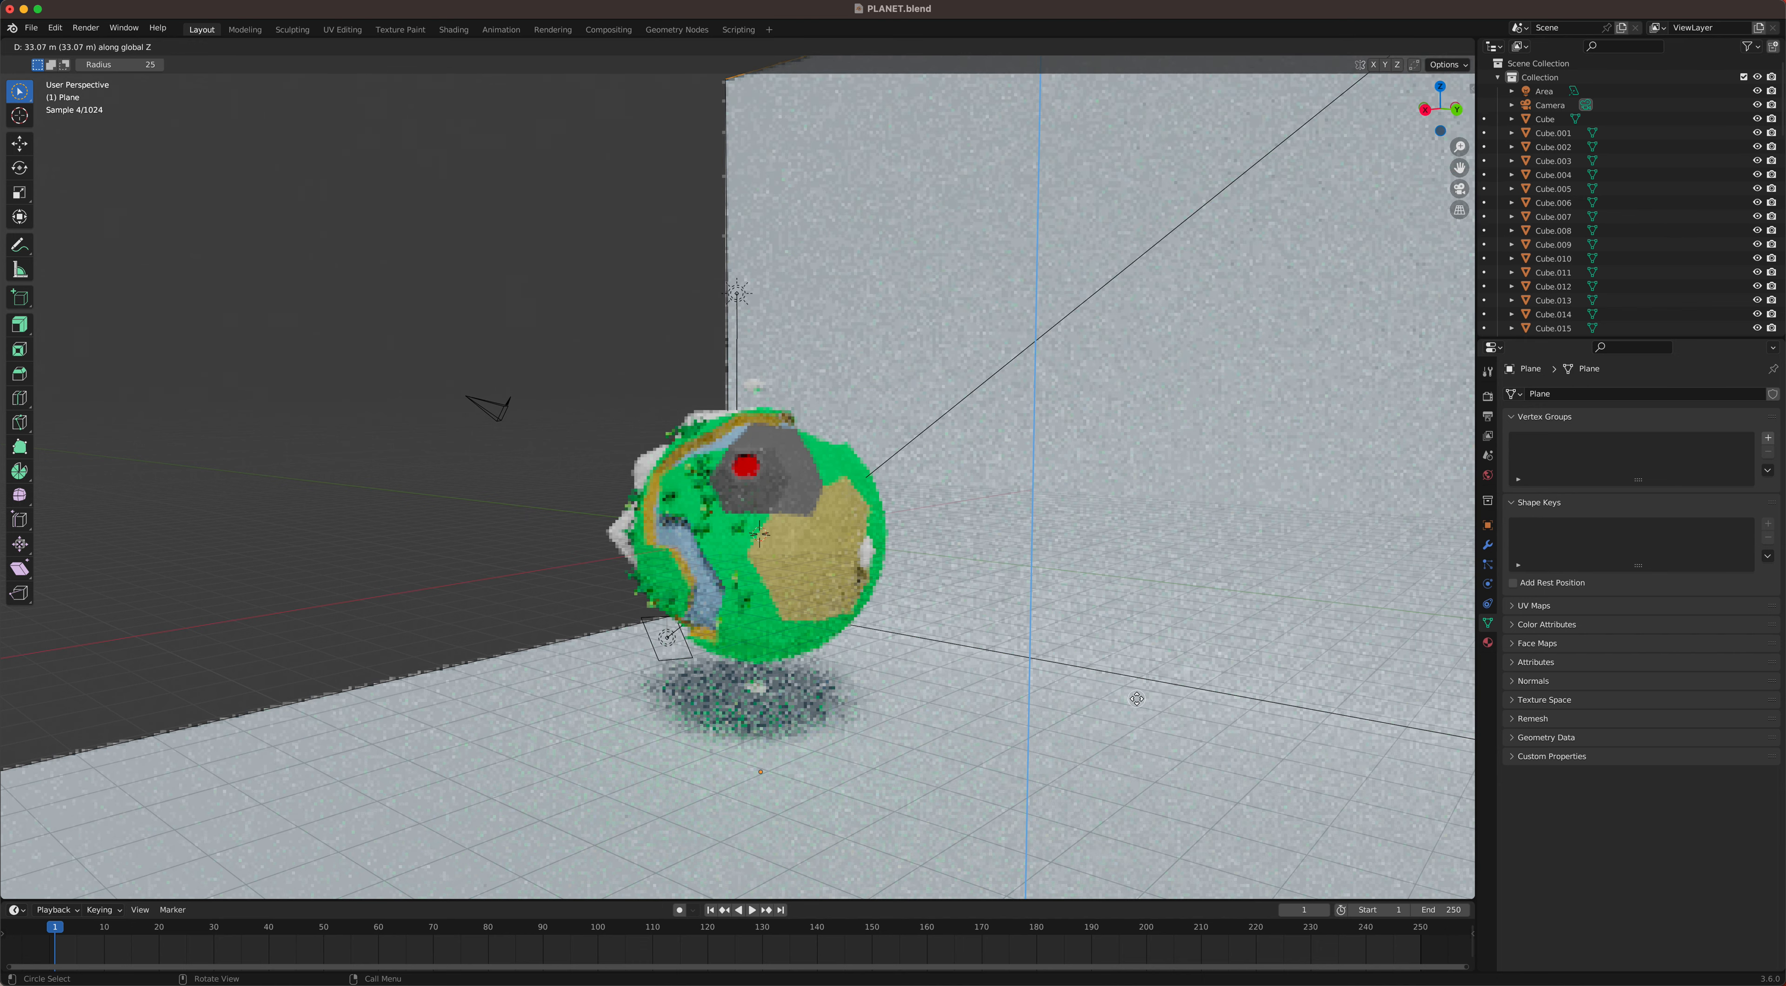
left_click(1137, 667)
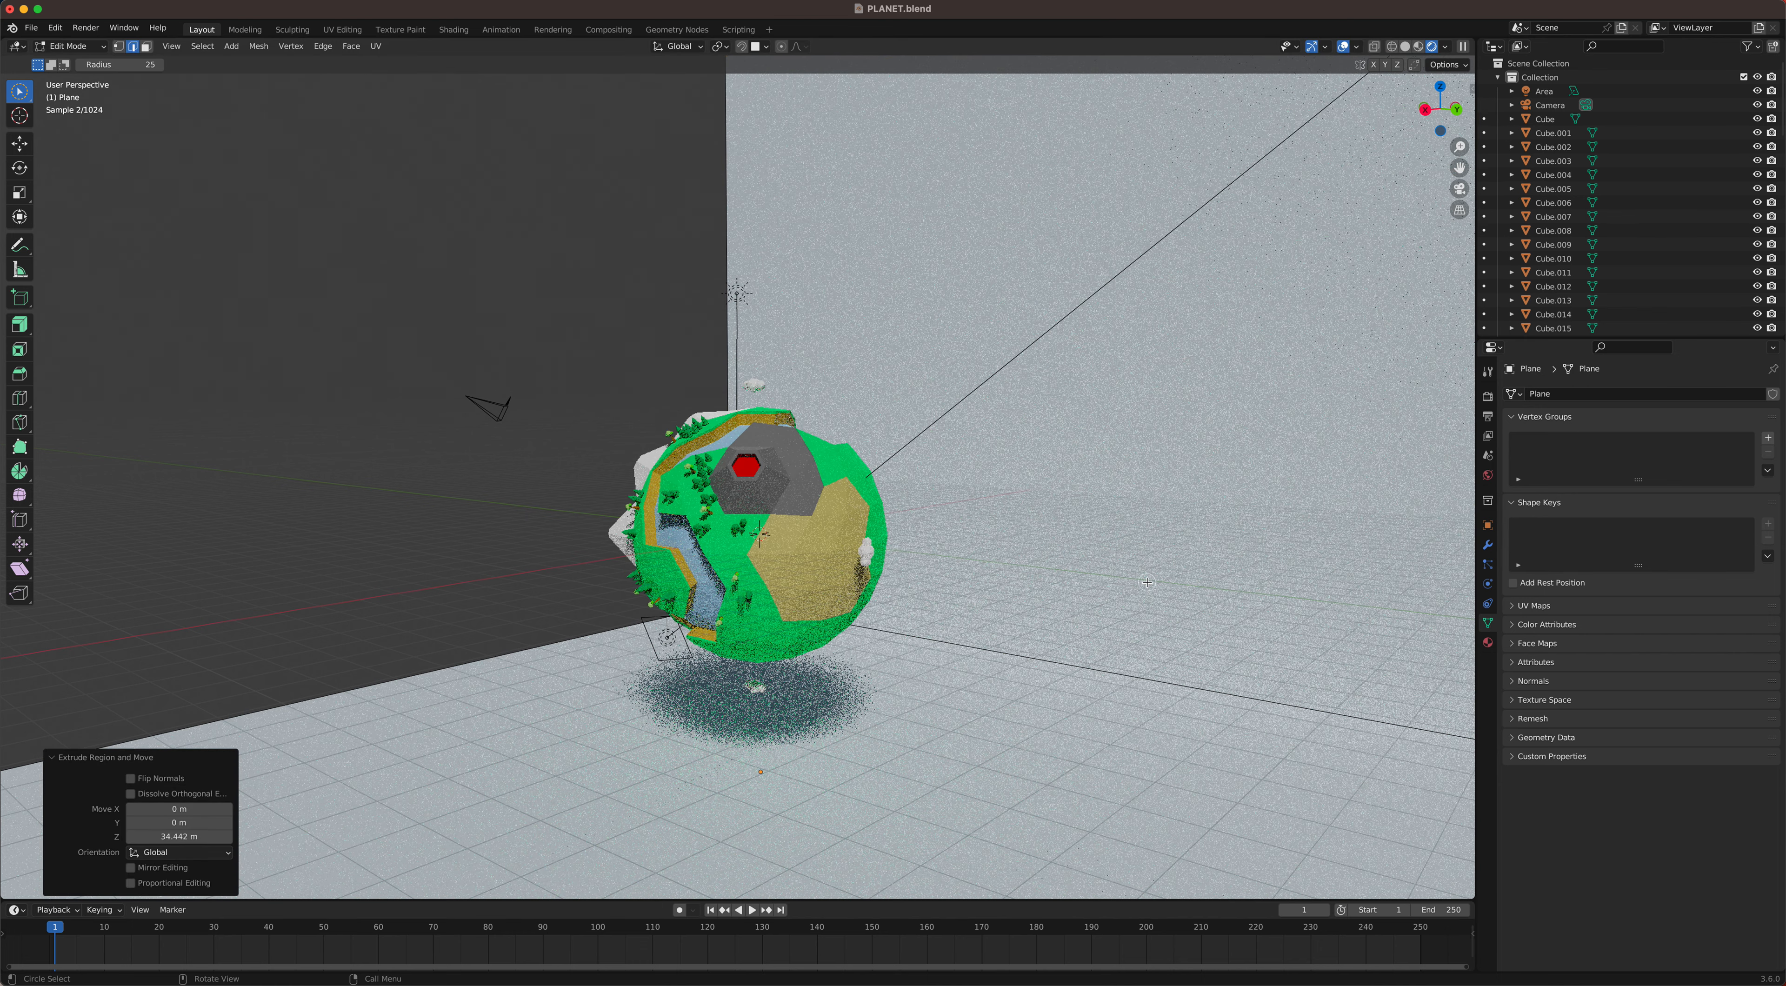
scroll(1147, 582, "down", 5)
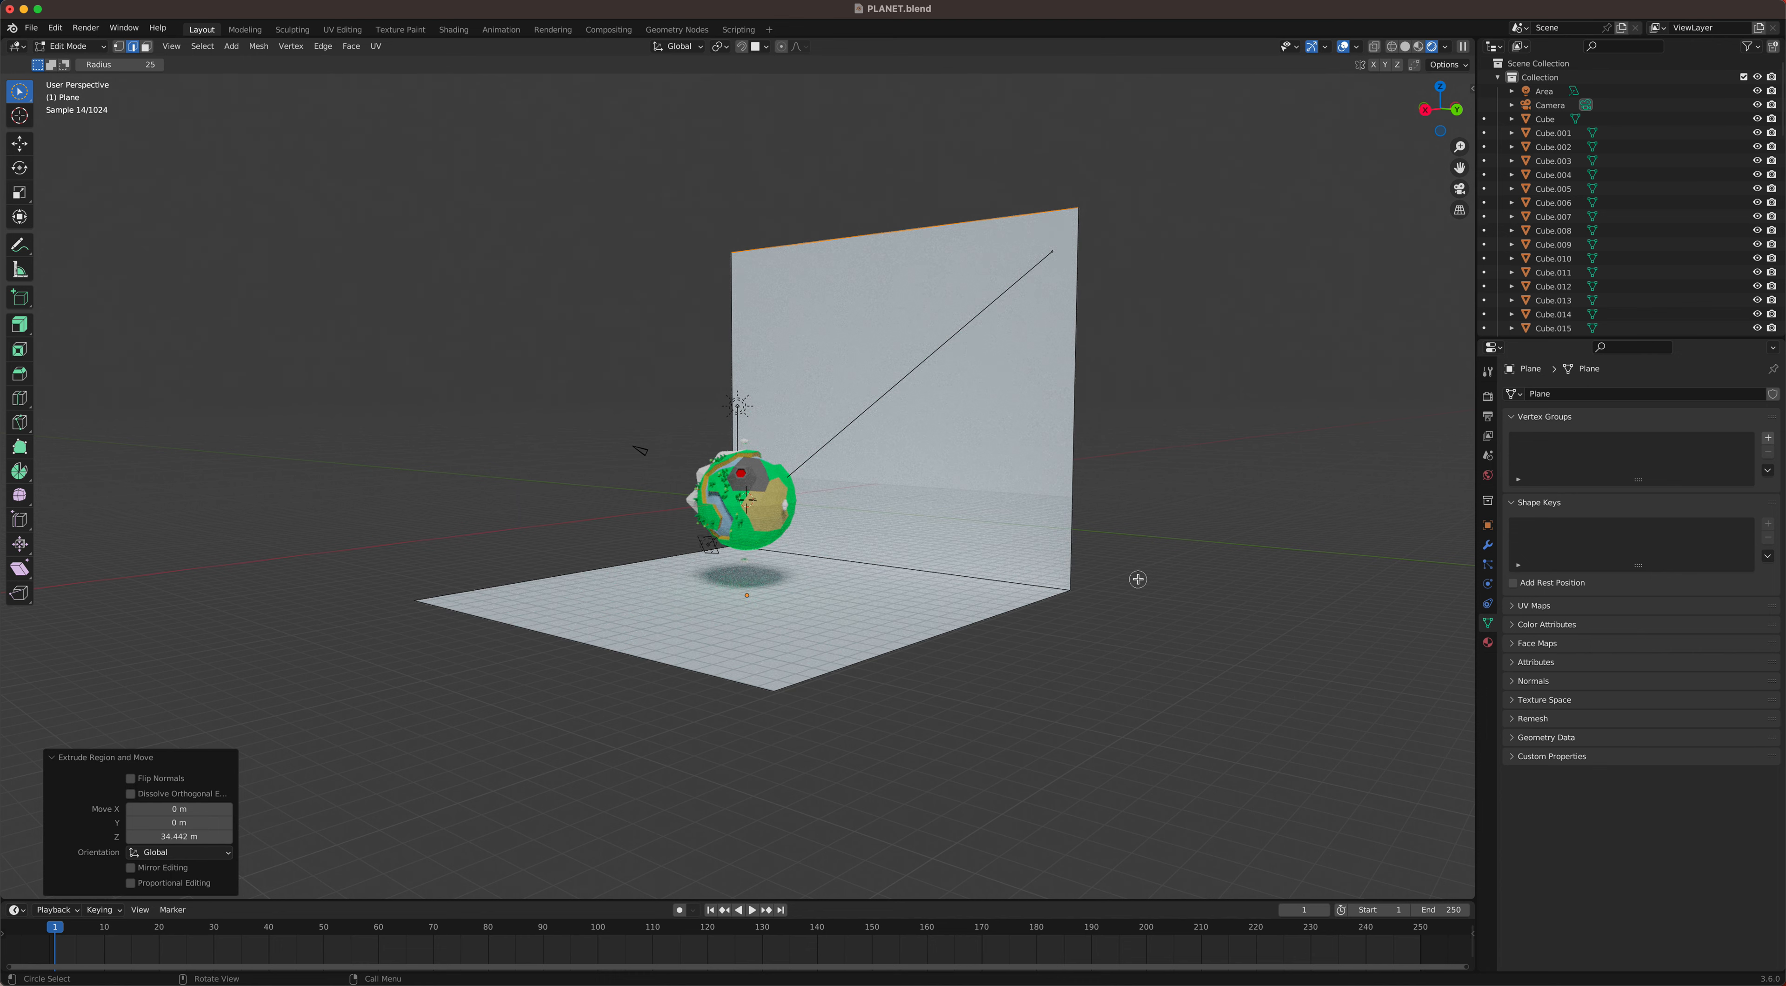
scroll(1043, 532, "up", 4)
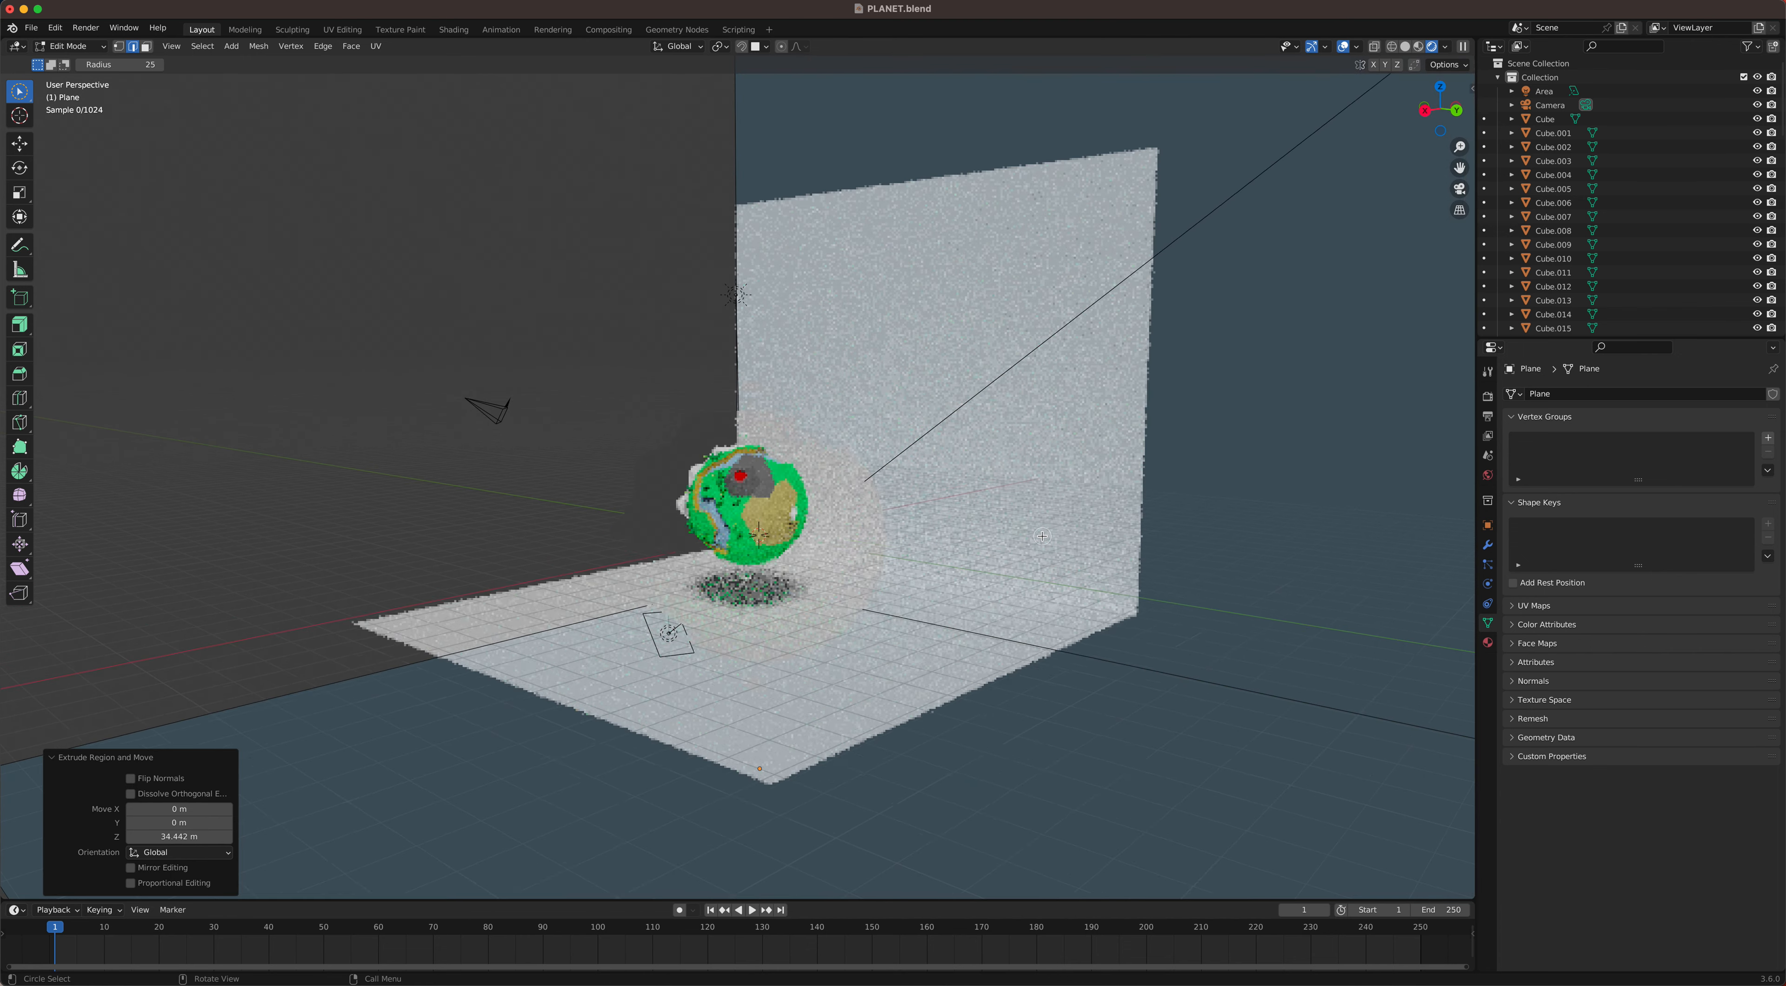
Step: Switch the render engine to Eevee
left_click(1487, 396)
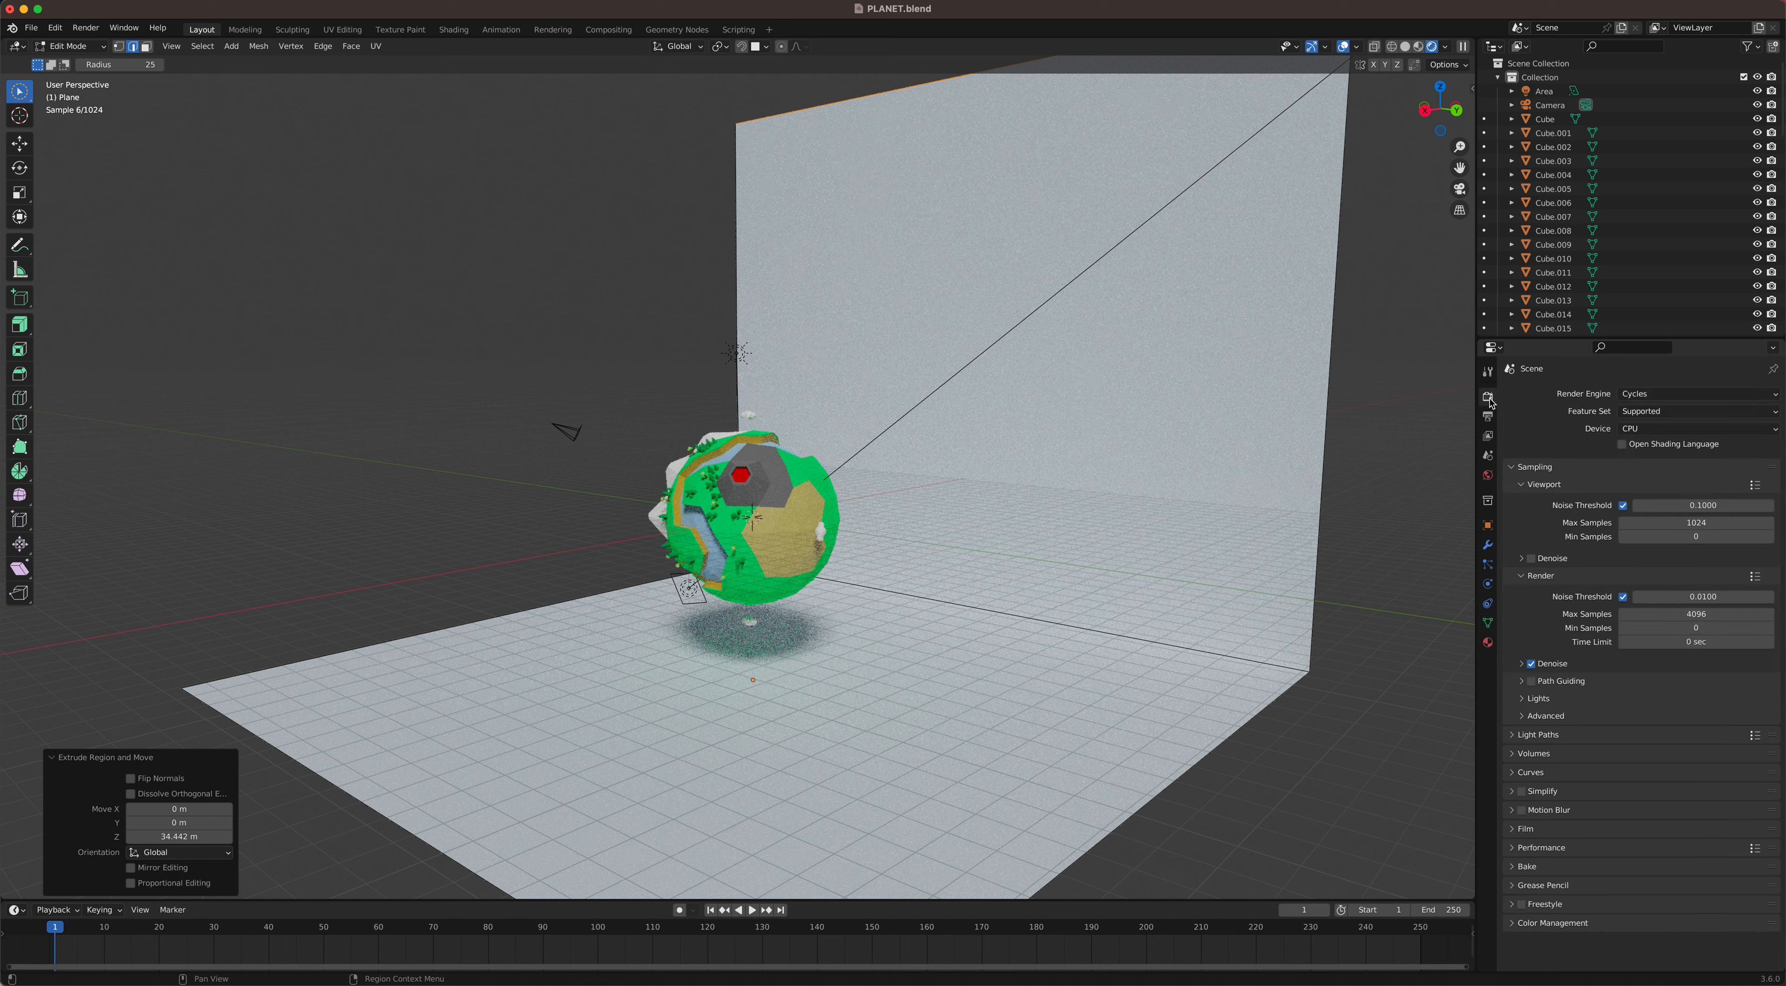
left_click(1631, 397)
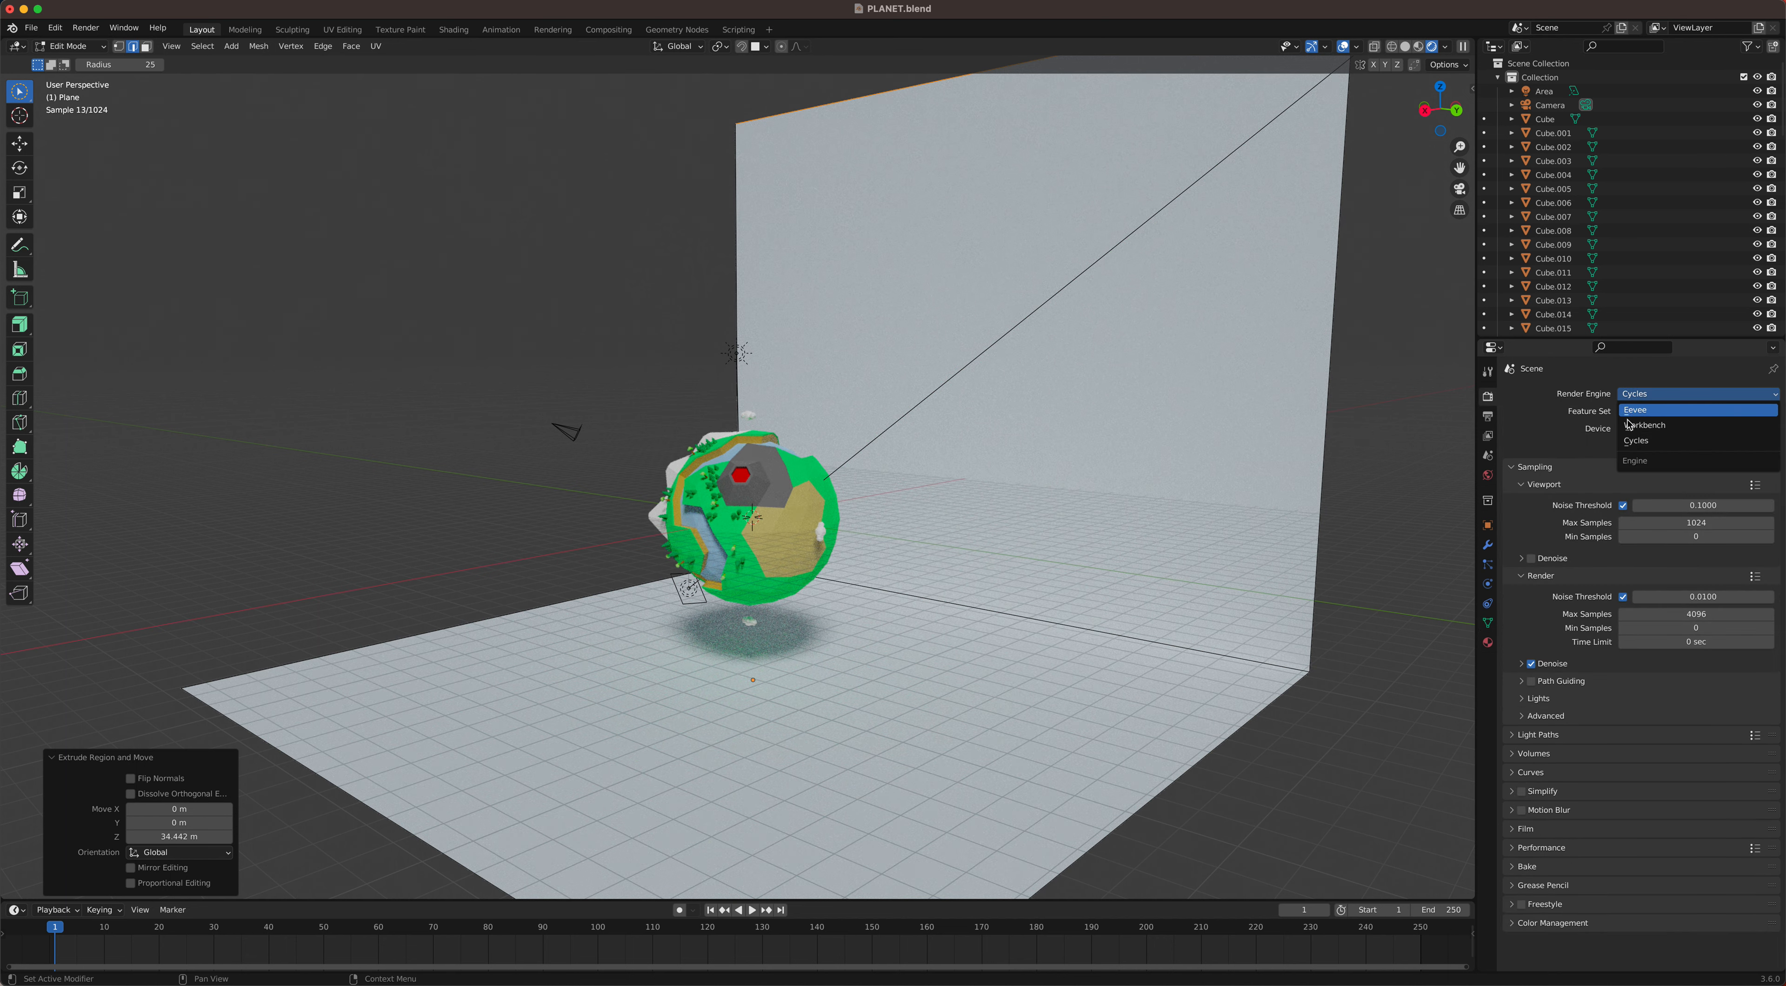
key("Return")
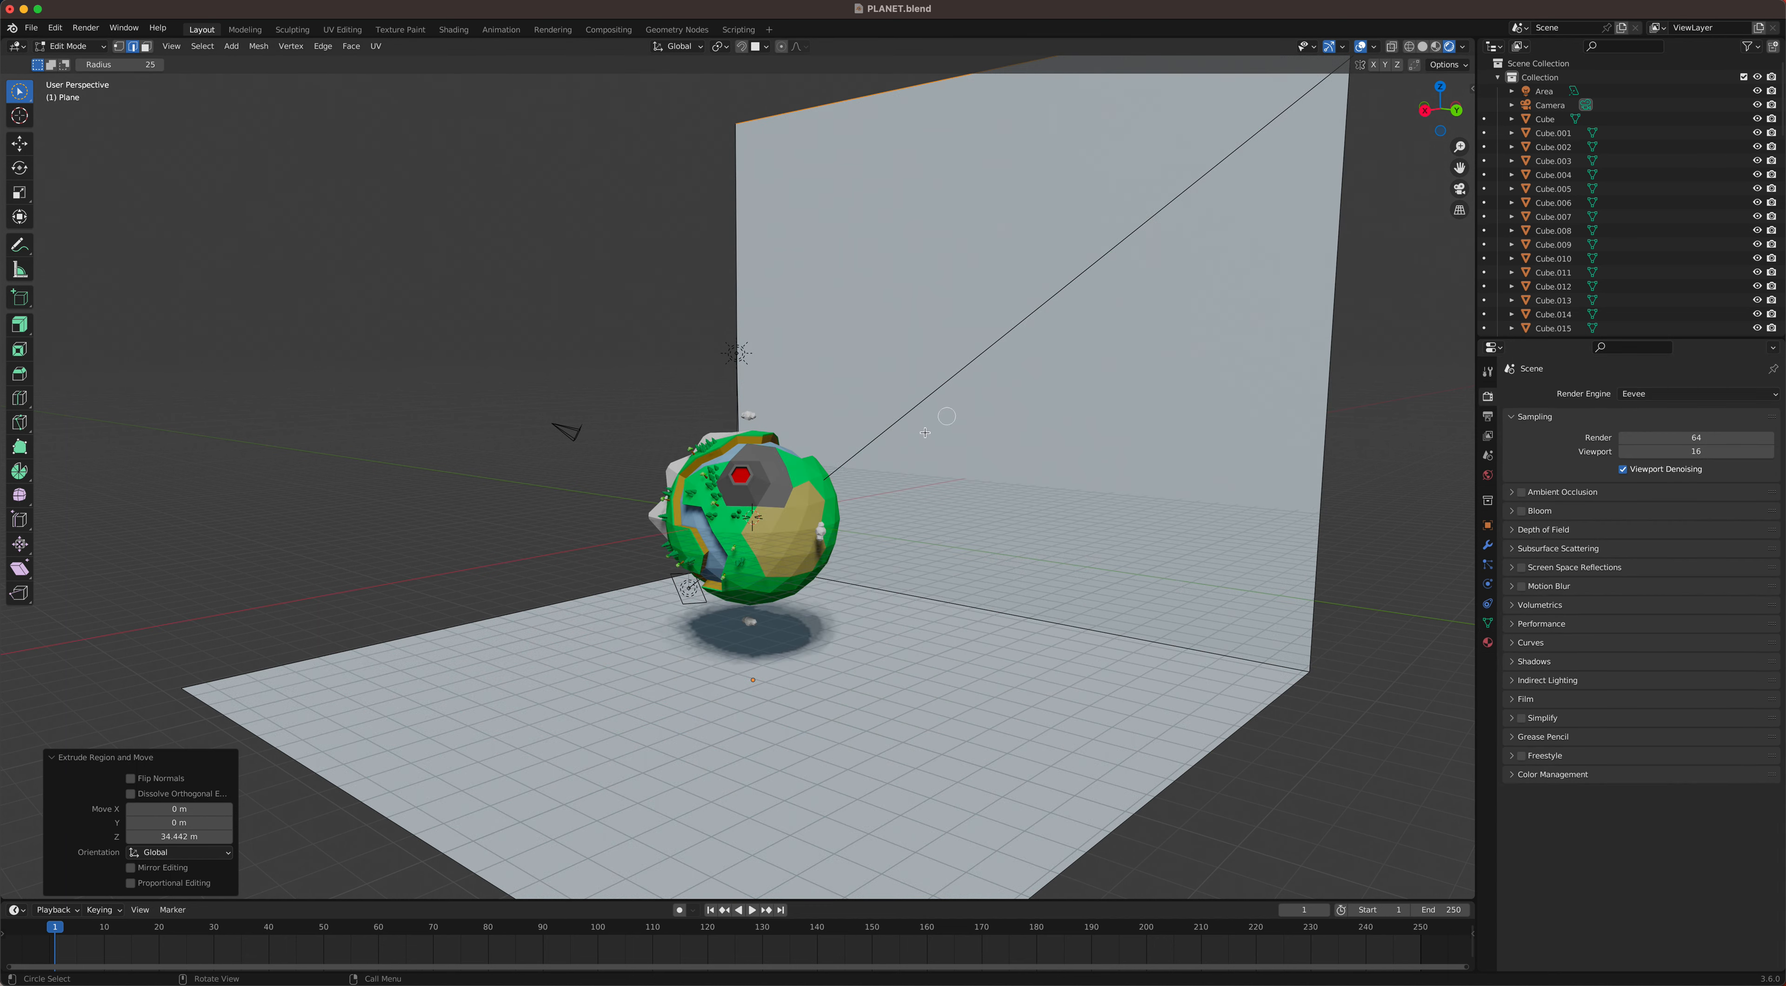
Step: Bevel the edge where the floor meets the back wall with a width of about 0.429 m
mouse_move(959, 415)
middle_mouse_down()
mouse_move(977, 433)
mouse_move(955, 427)
middle_mouse_up()
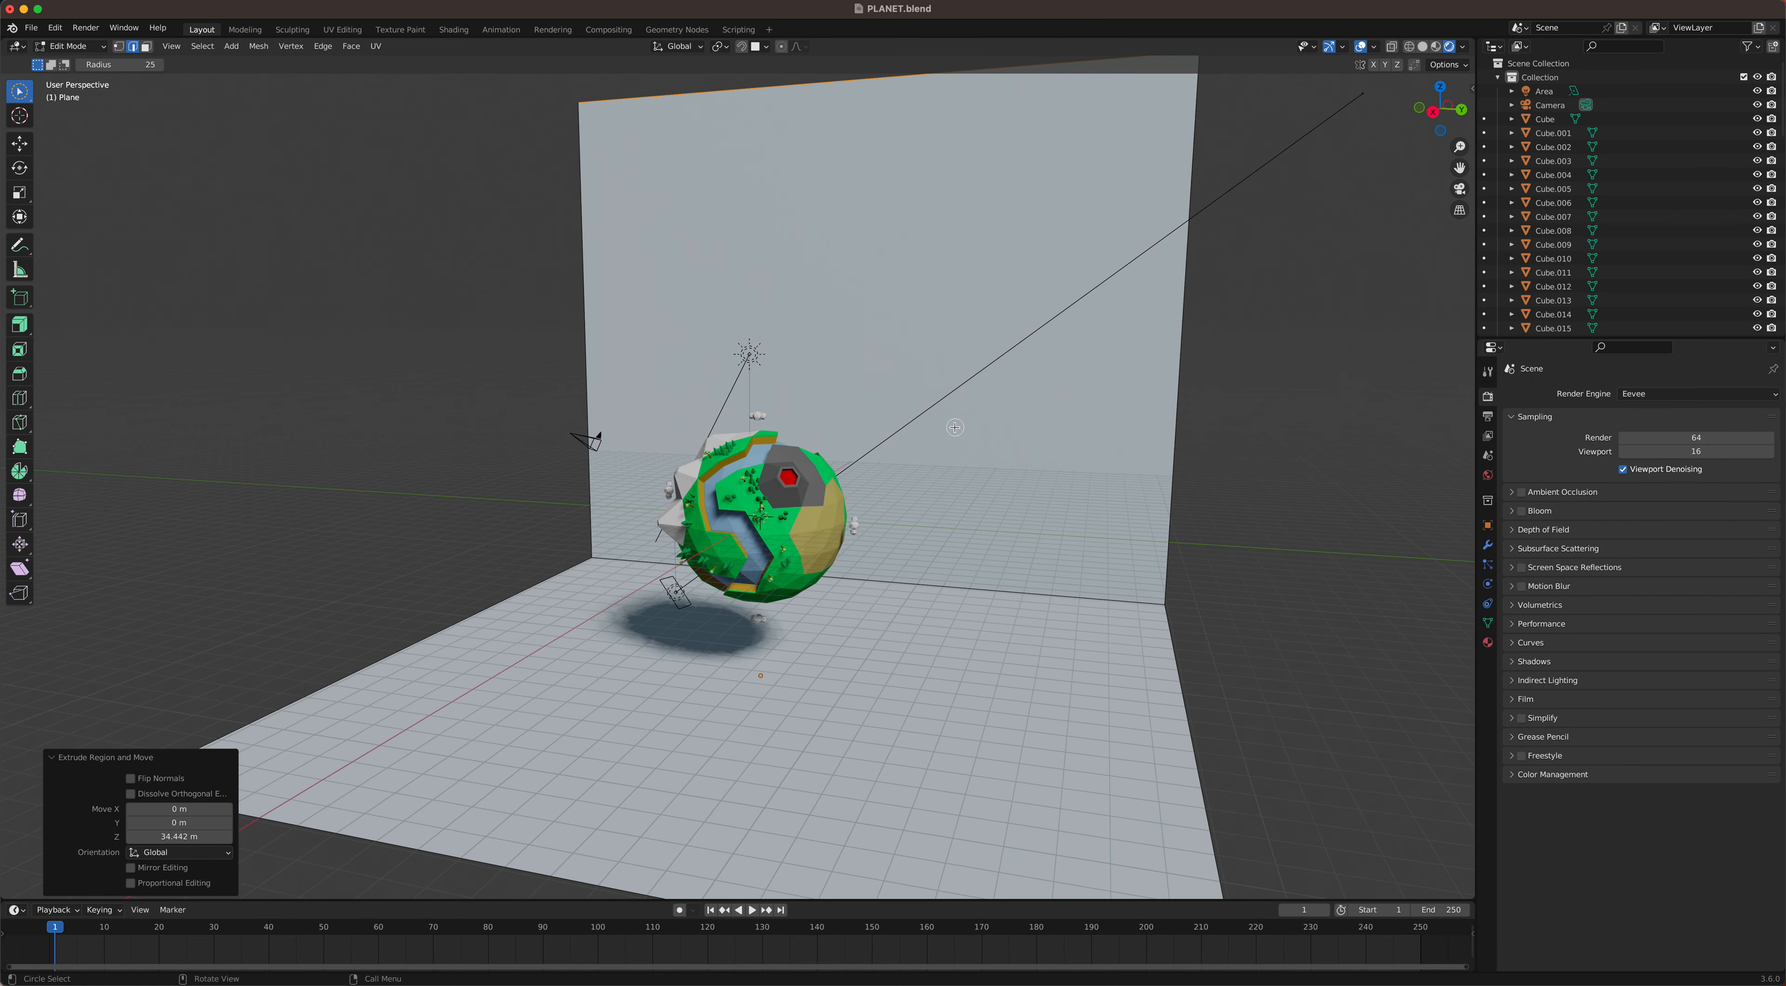
middle_click_drag(936, 434, 984, 606)
left_click(1002, 611)
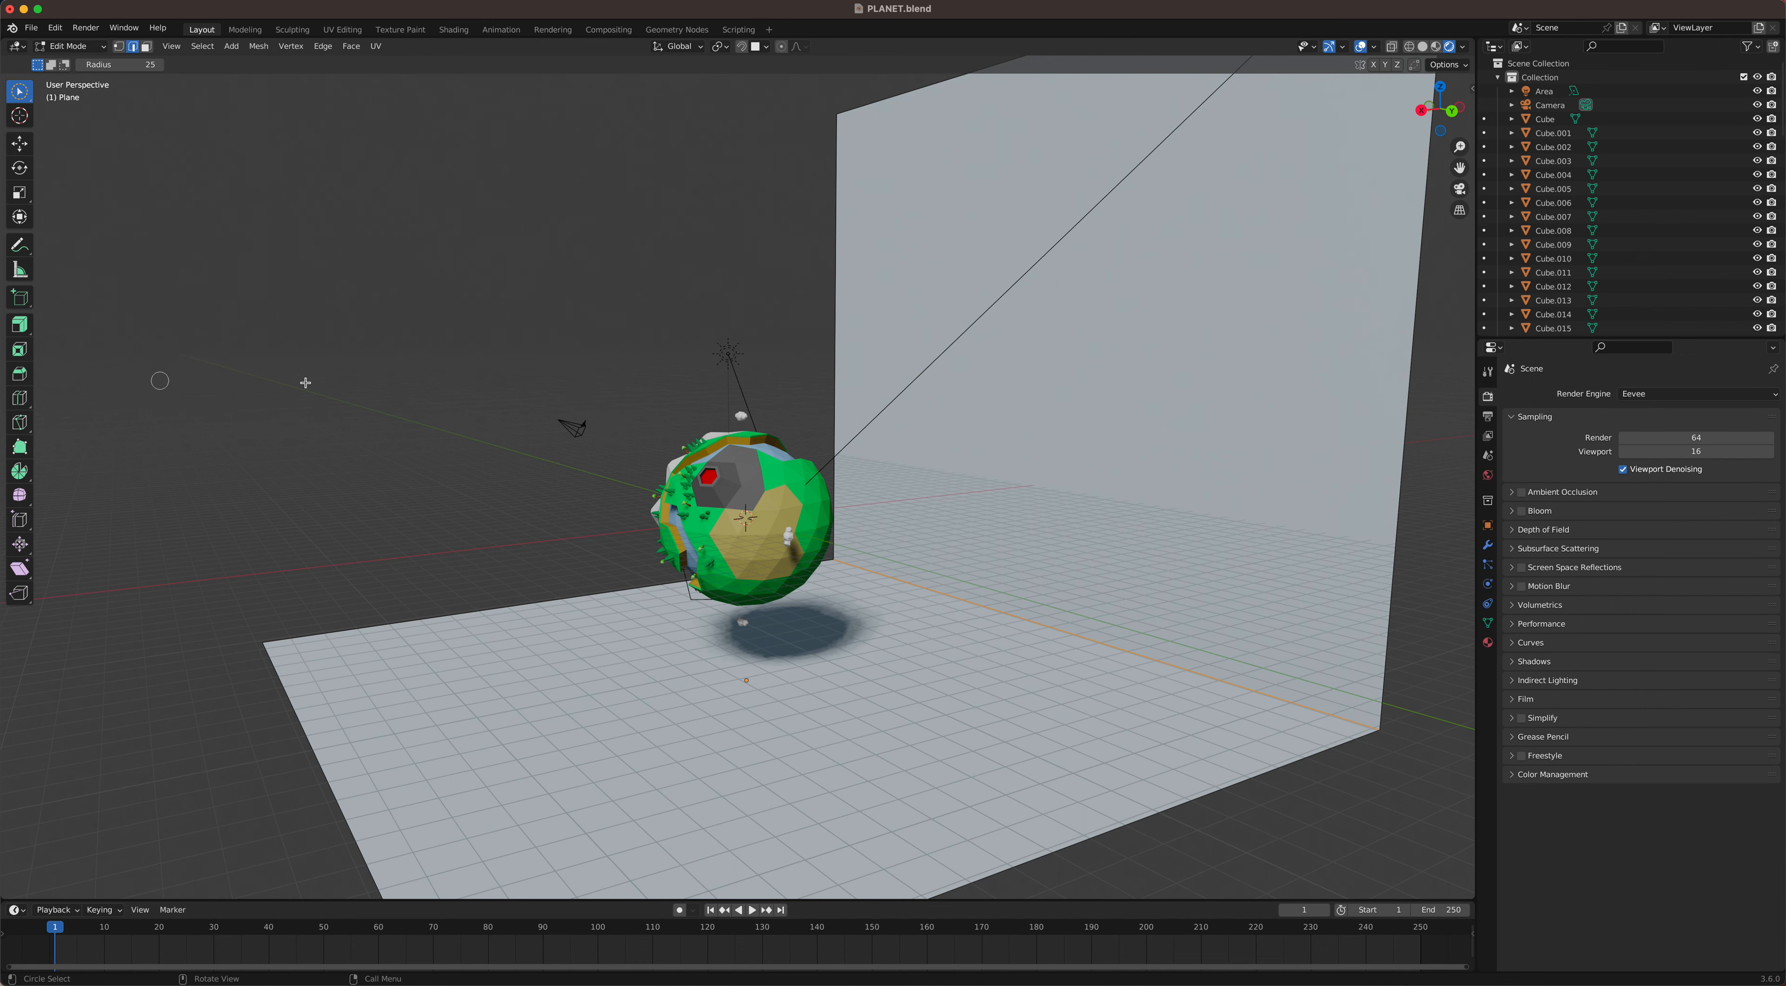
middle_click_drag(532, 348, 543, 351)
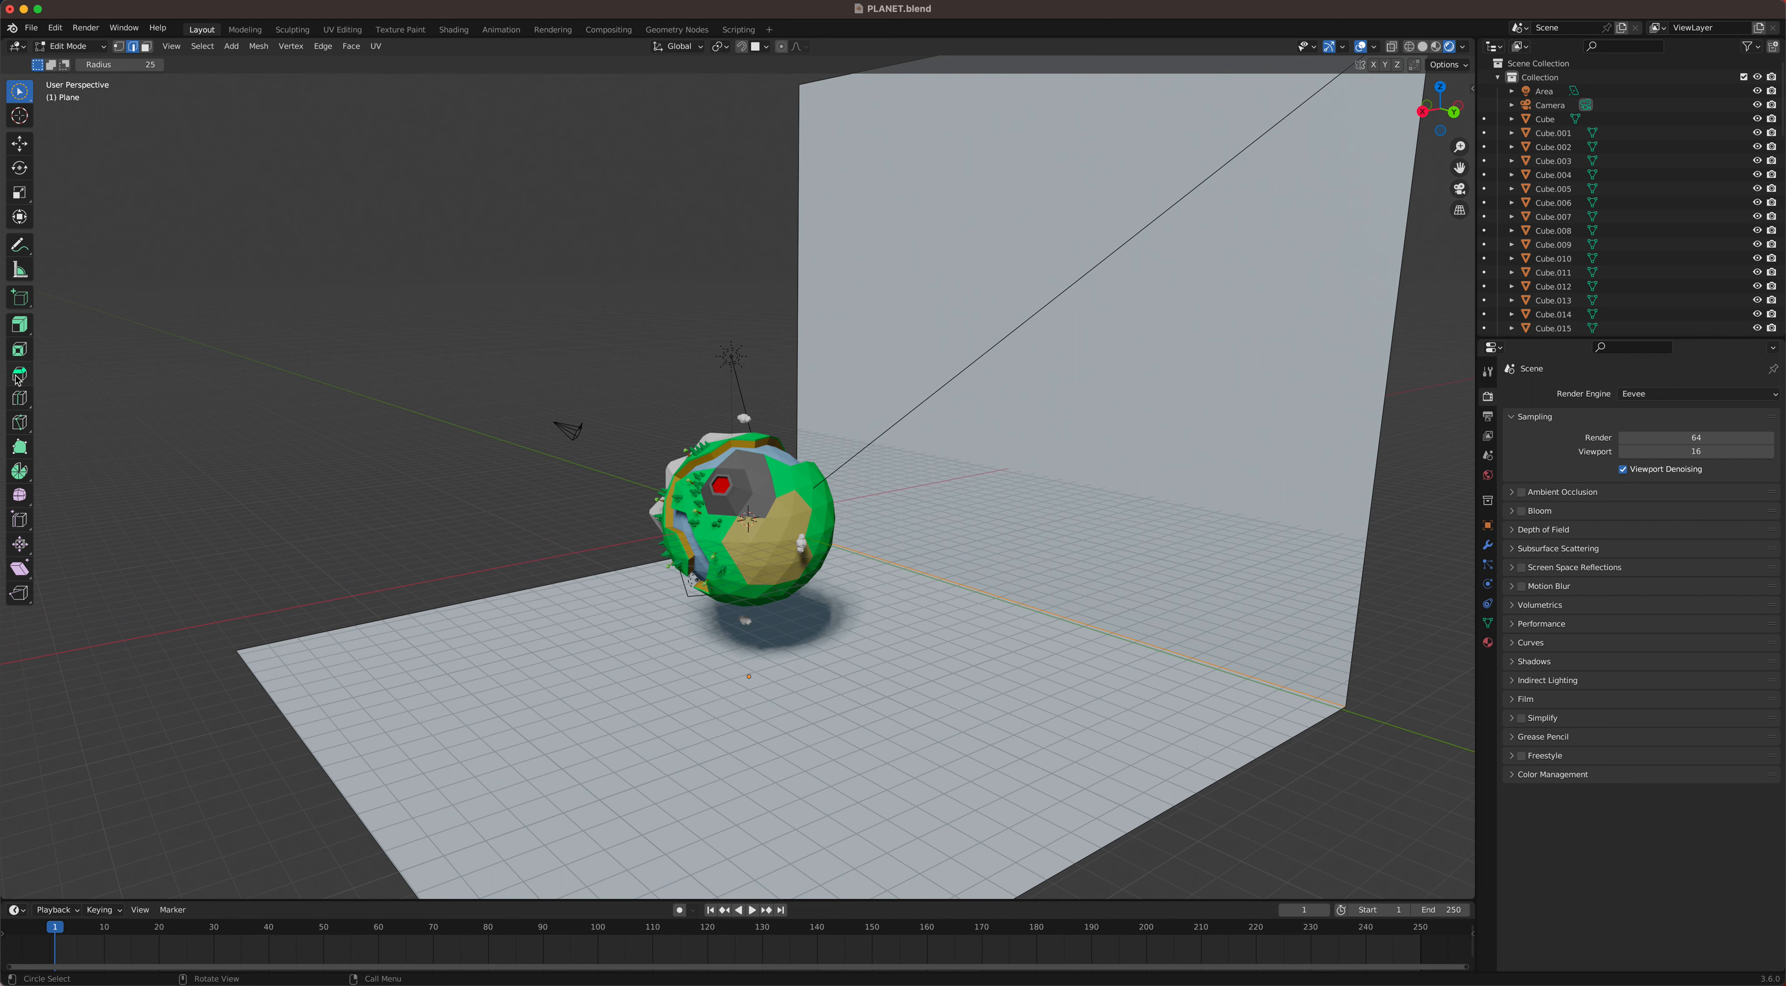
key("b")
key("Escape")
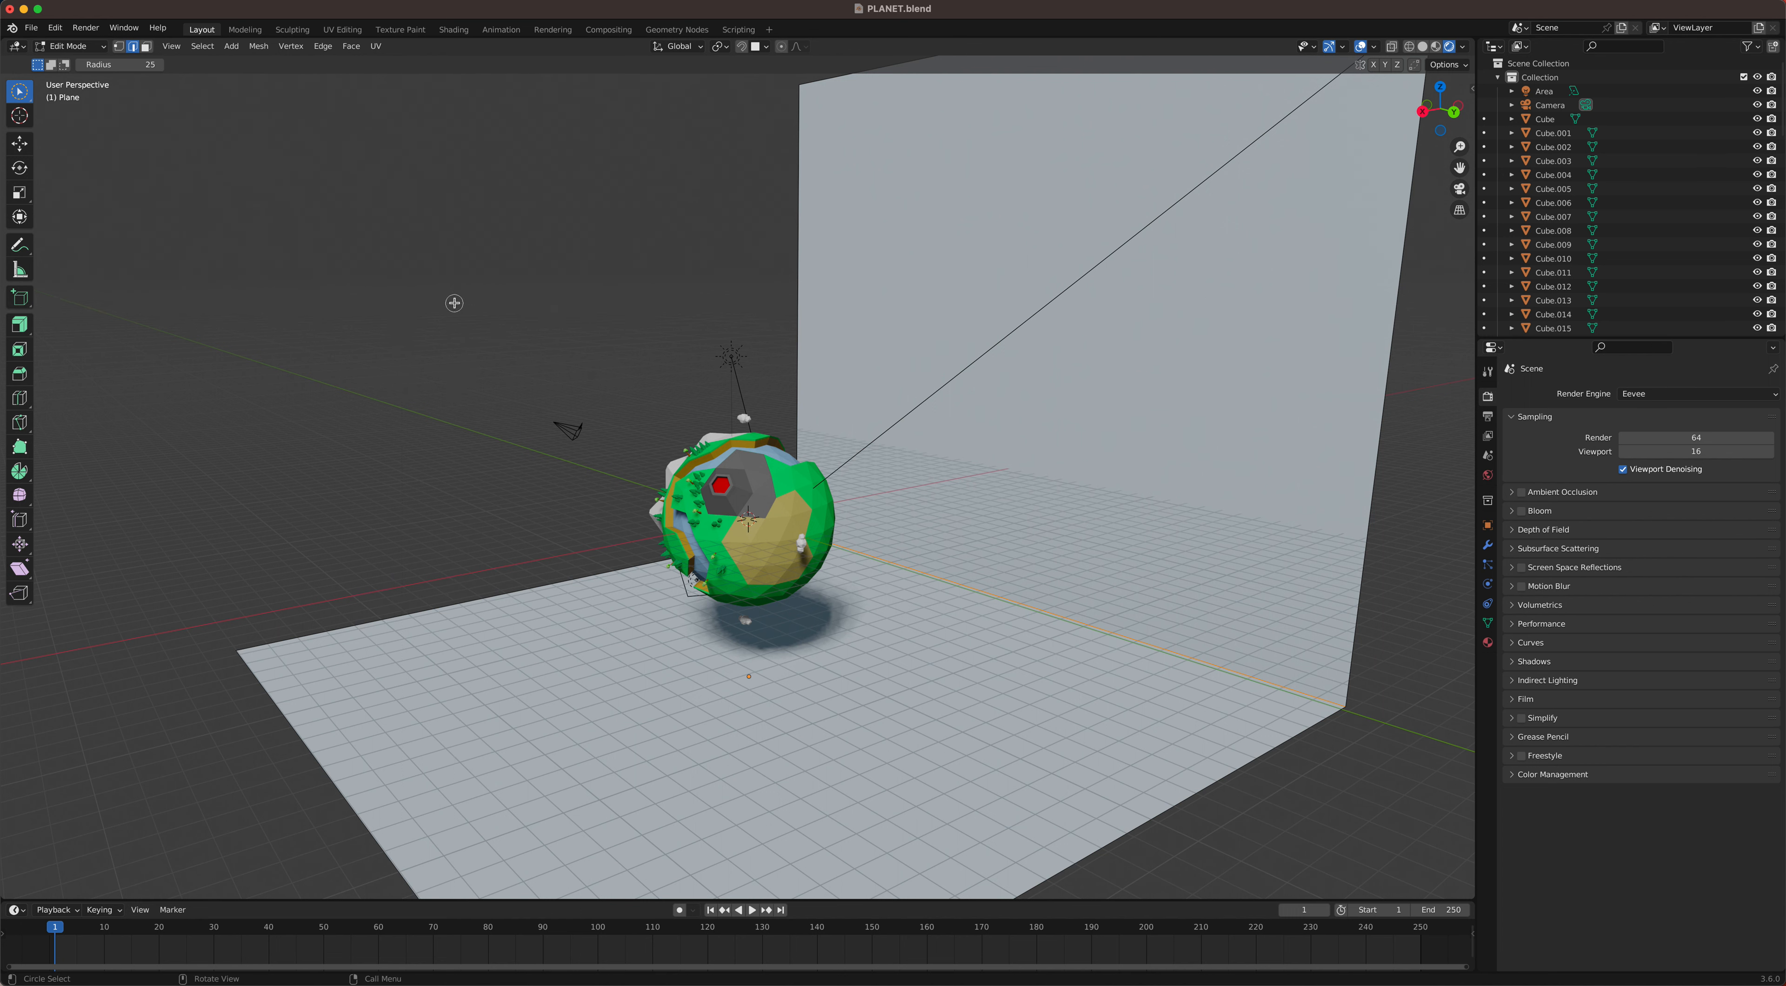
left_click(18, 379)
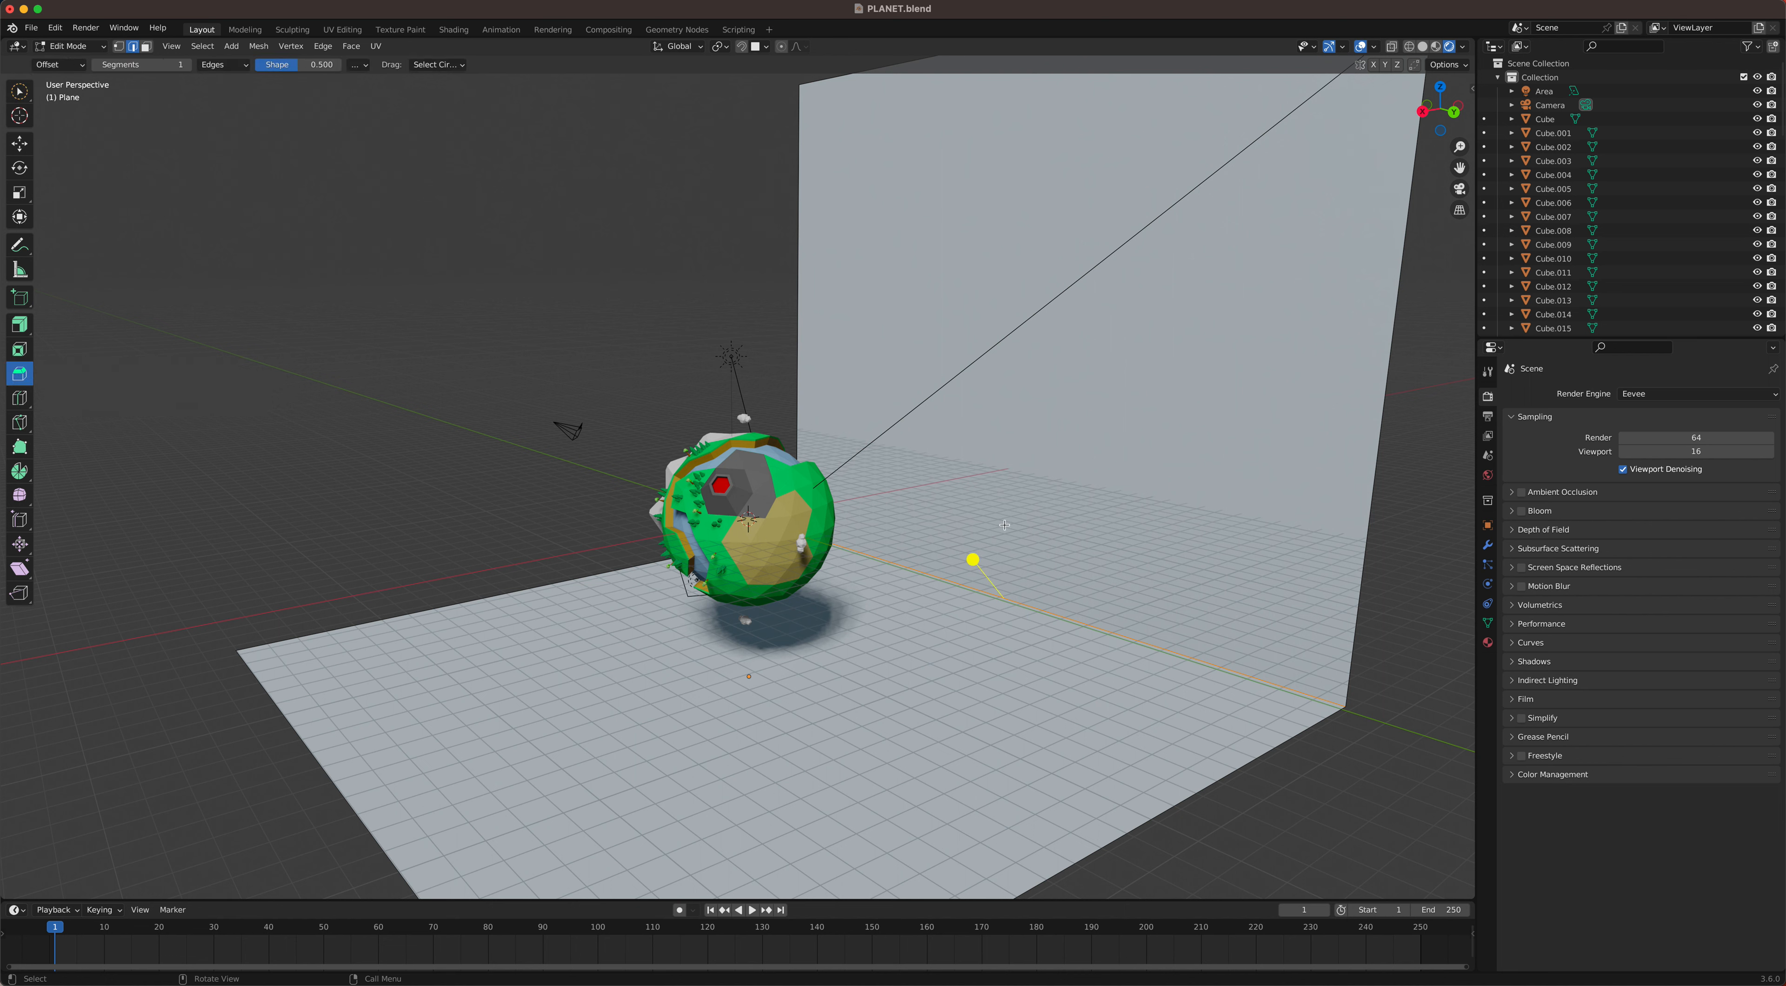
left_click_drag(973, 560, 927, 502)
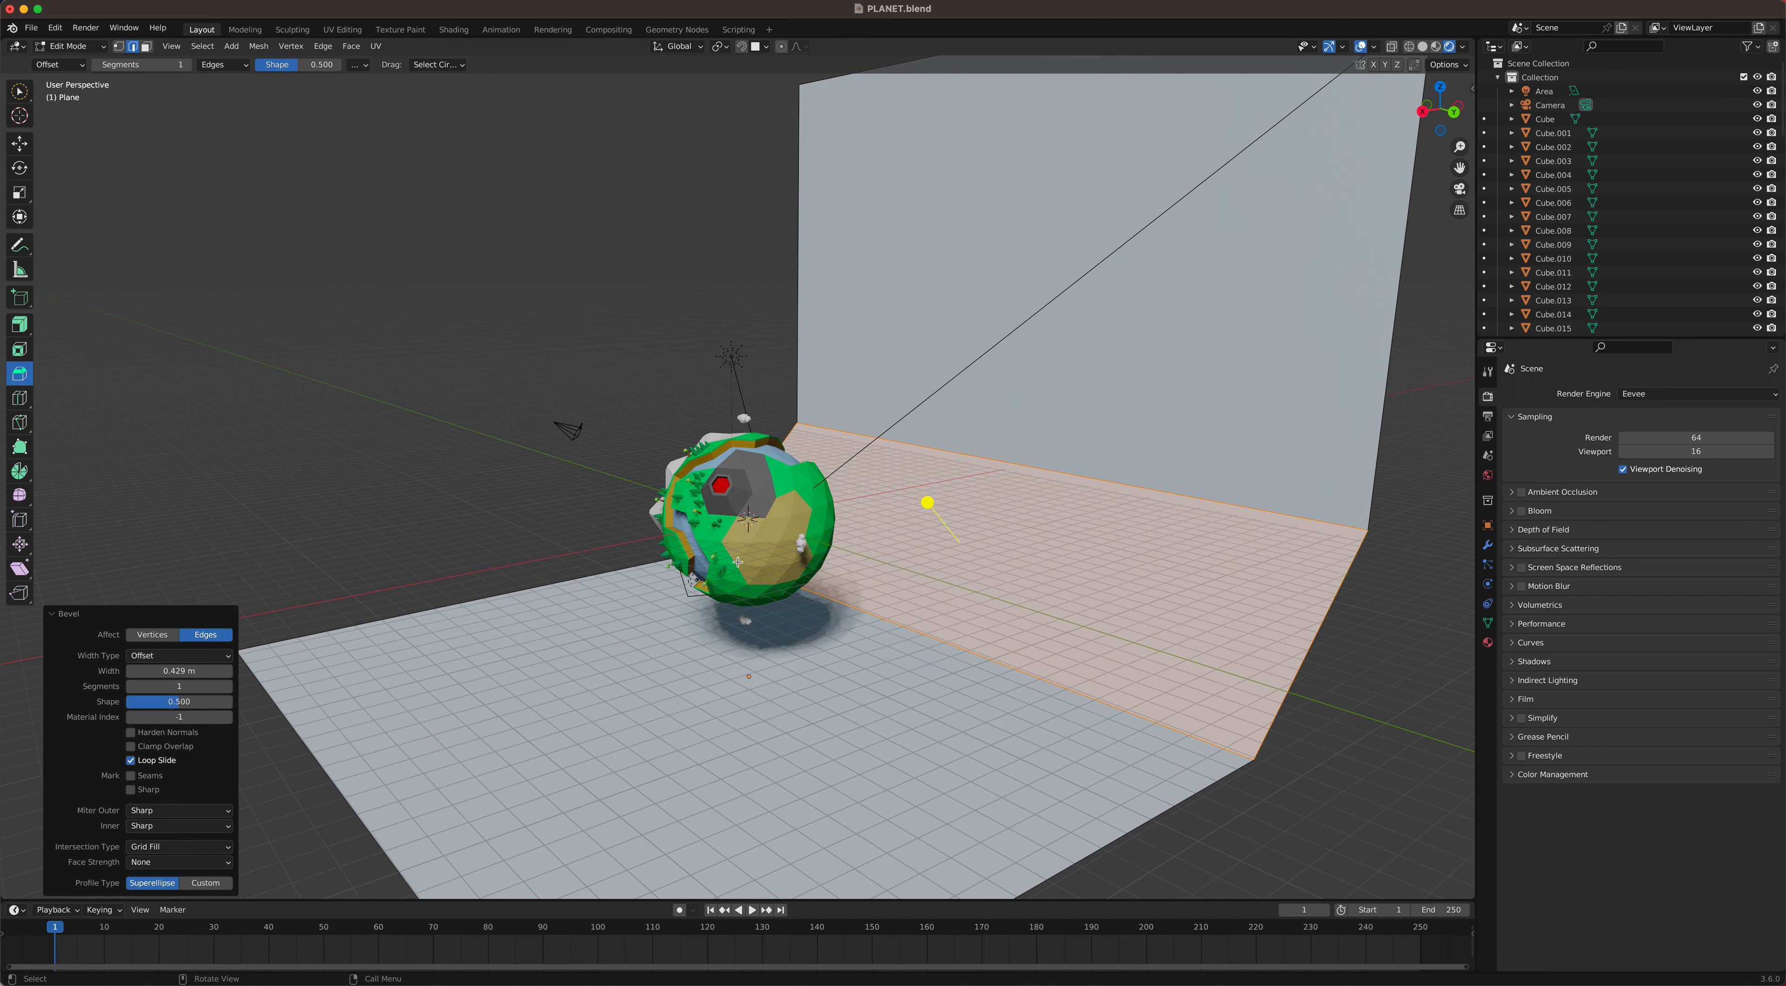
Step: Set the bevel's segments to 25 to curve the transition between floor and wall
left_click(68, 617)
left_click(82, 891)
mouse_move(228, 685)
left_mouse_down()
mouse_move(339, 686)
mouse_move(231, 691)
left_mouse_up()
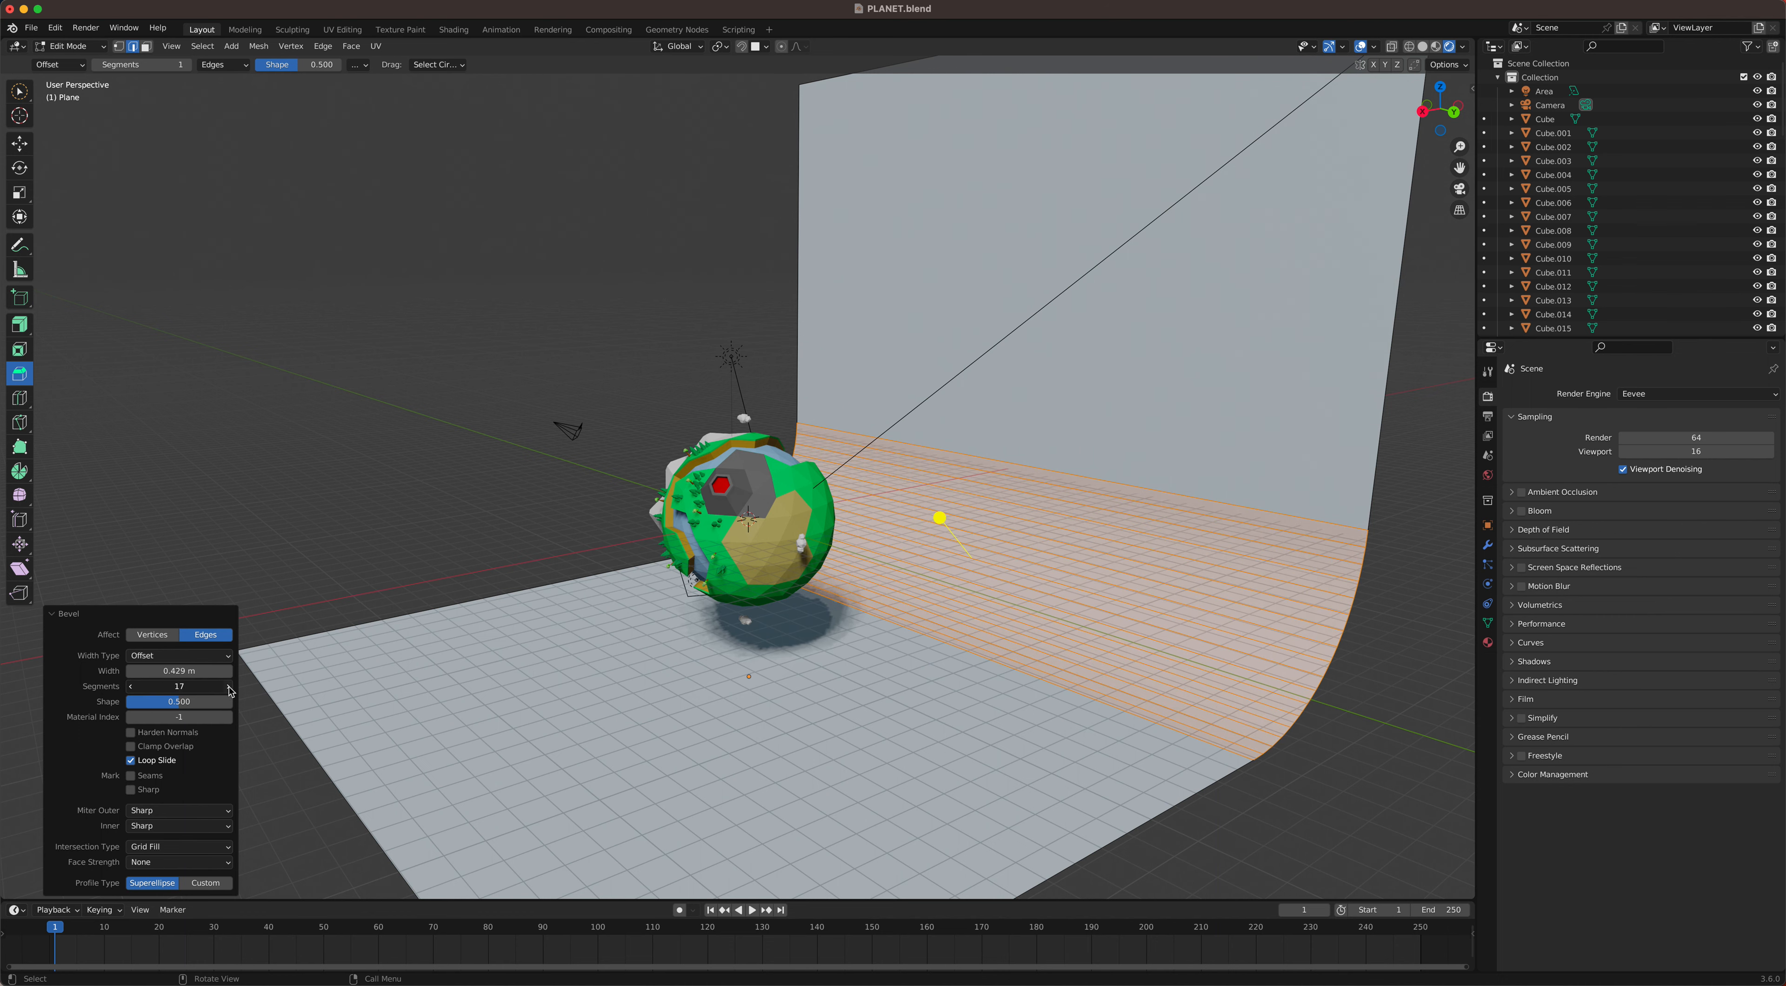
left_click(229, 686)
left_click(229, 686)
left_click(229, 686)
left_click(229, 687)
left_click(229, 687)
left_click(229, 686)
left_click(229, 687)
left_click(229, 686)
left_click(229, 686)
left_click(131, 686)
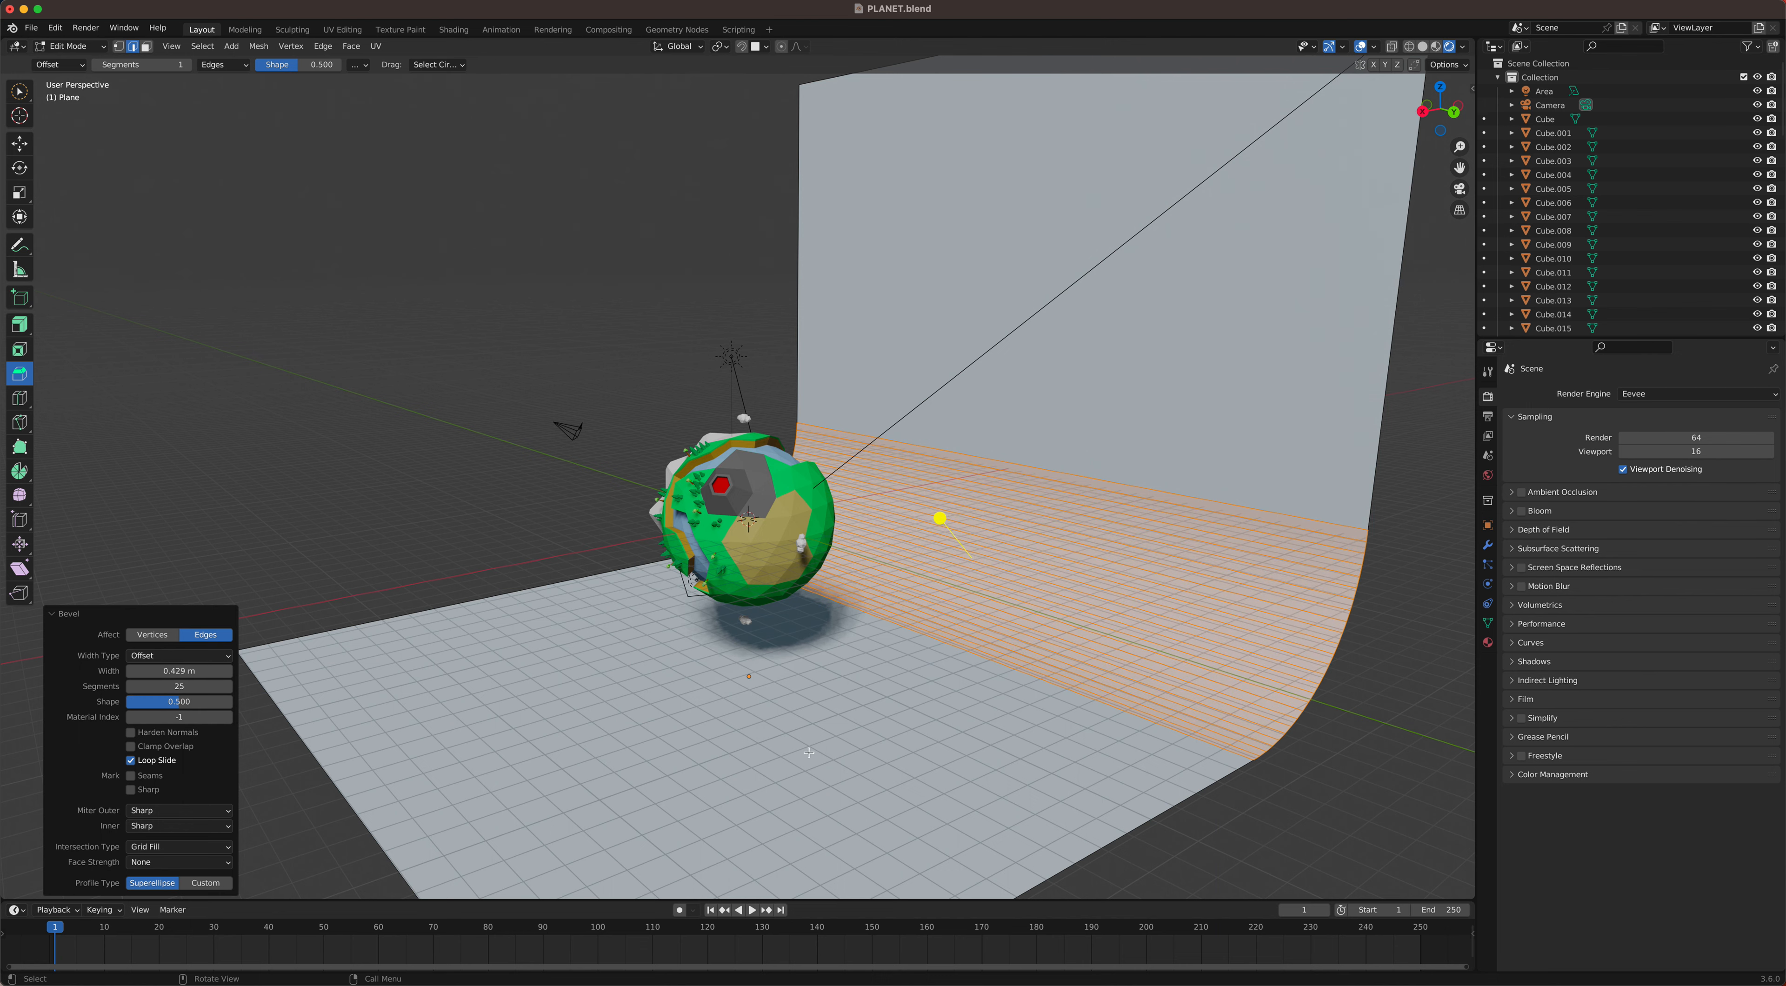
Step: Return to Object Mode and shade the curved backdrop smooth
left_click(470, 519)
mouse_move(898, 766)
middle_mouse_down()
mouse_move(813, 746)
mouse_move(871, 759)
middle_mouse_up()
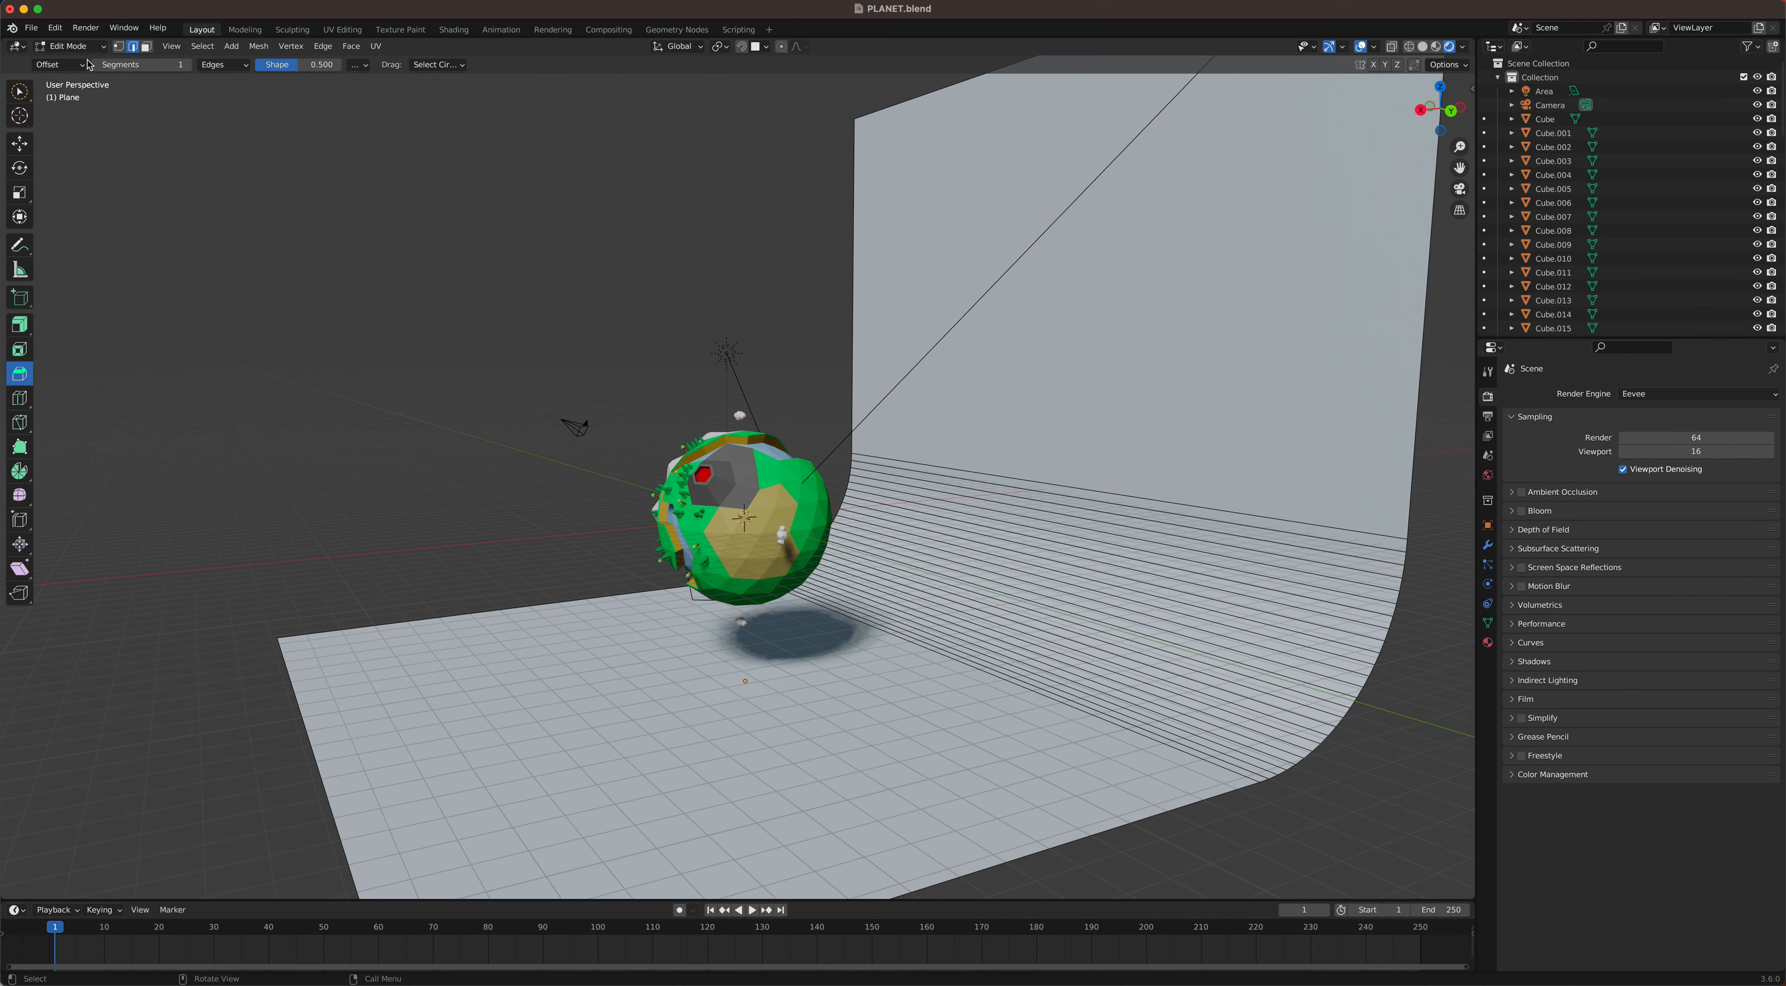
left_click(69, 45)
left_click(69, 58)
middle_click_drag(694, 451, 1115, 488)
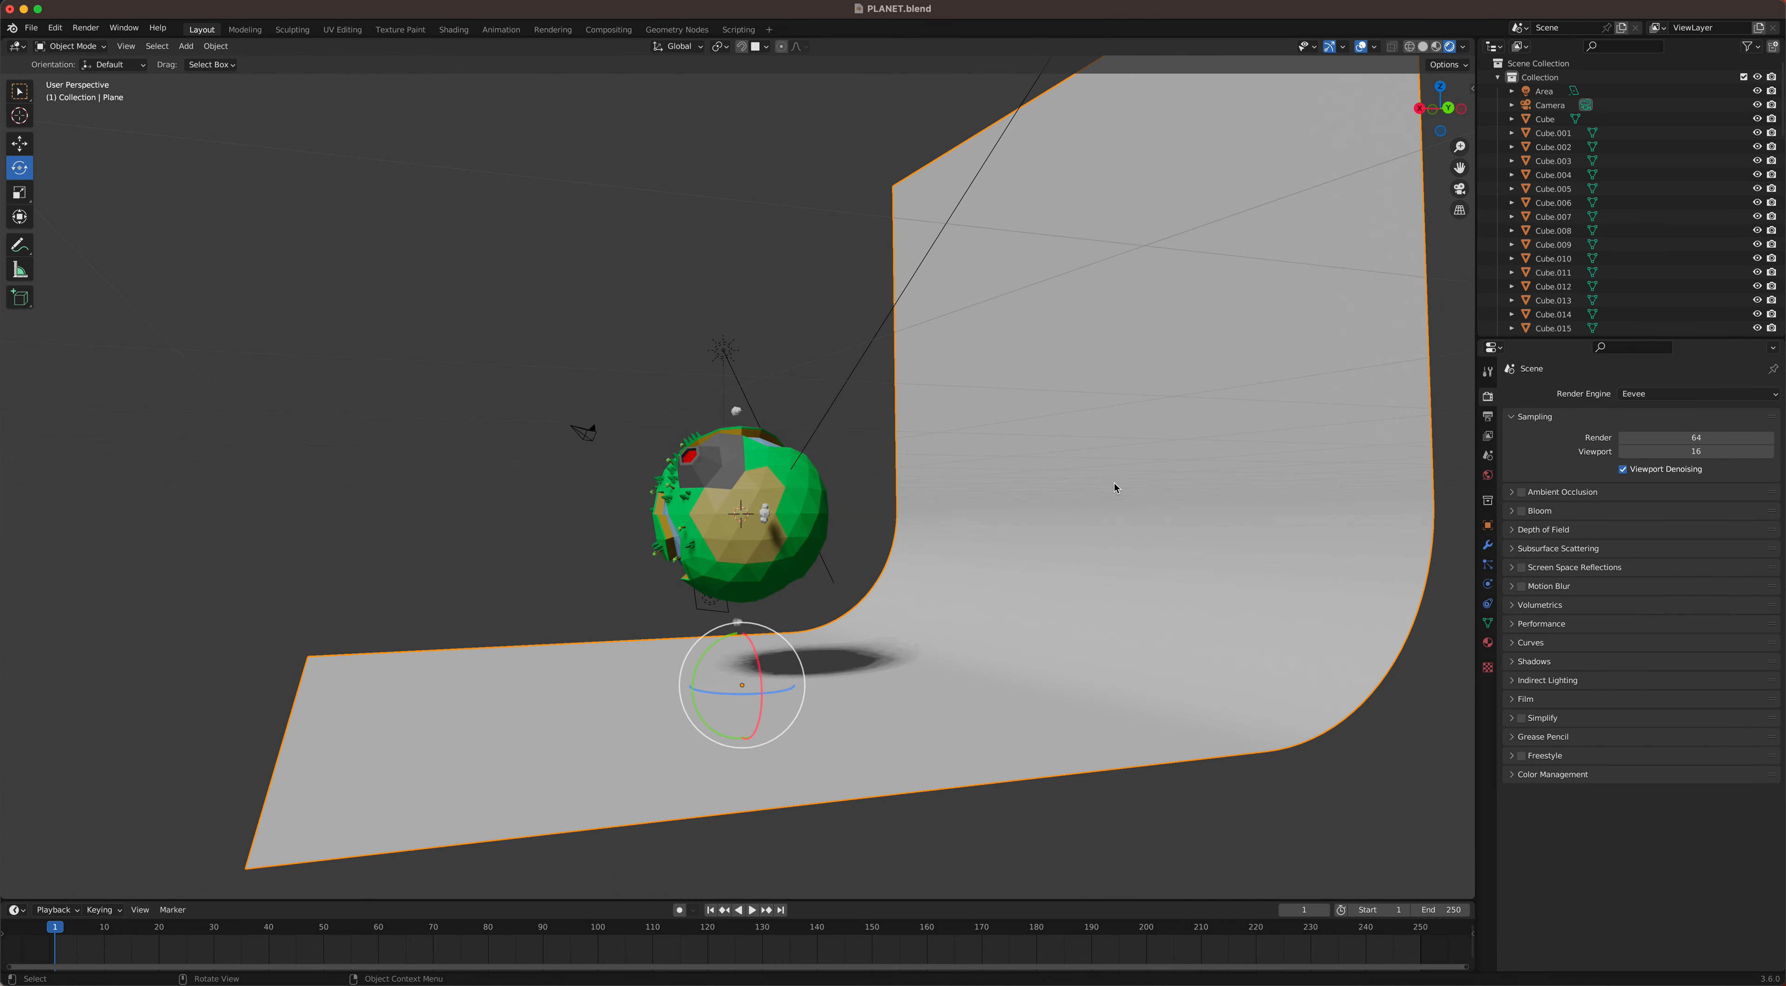
right_click(1117, 454)
left_click(1096, 451)
middle_click_drag(1056, 449, 1048, 639)
middle_click_drag(952, 610, 1024, 612)
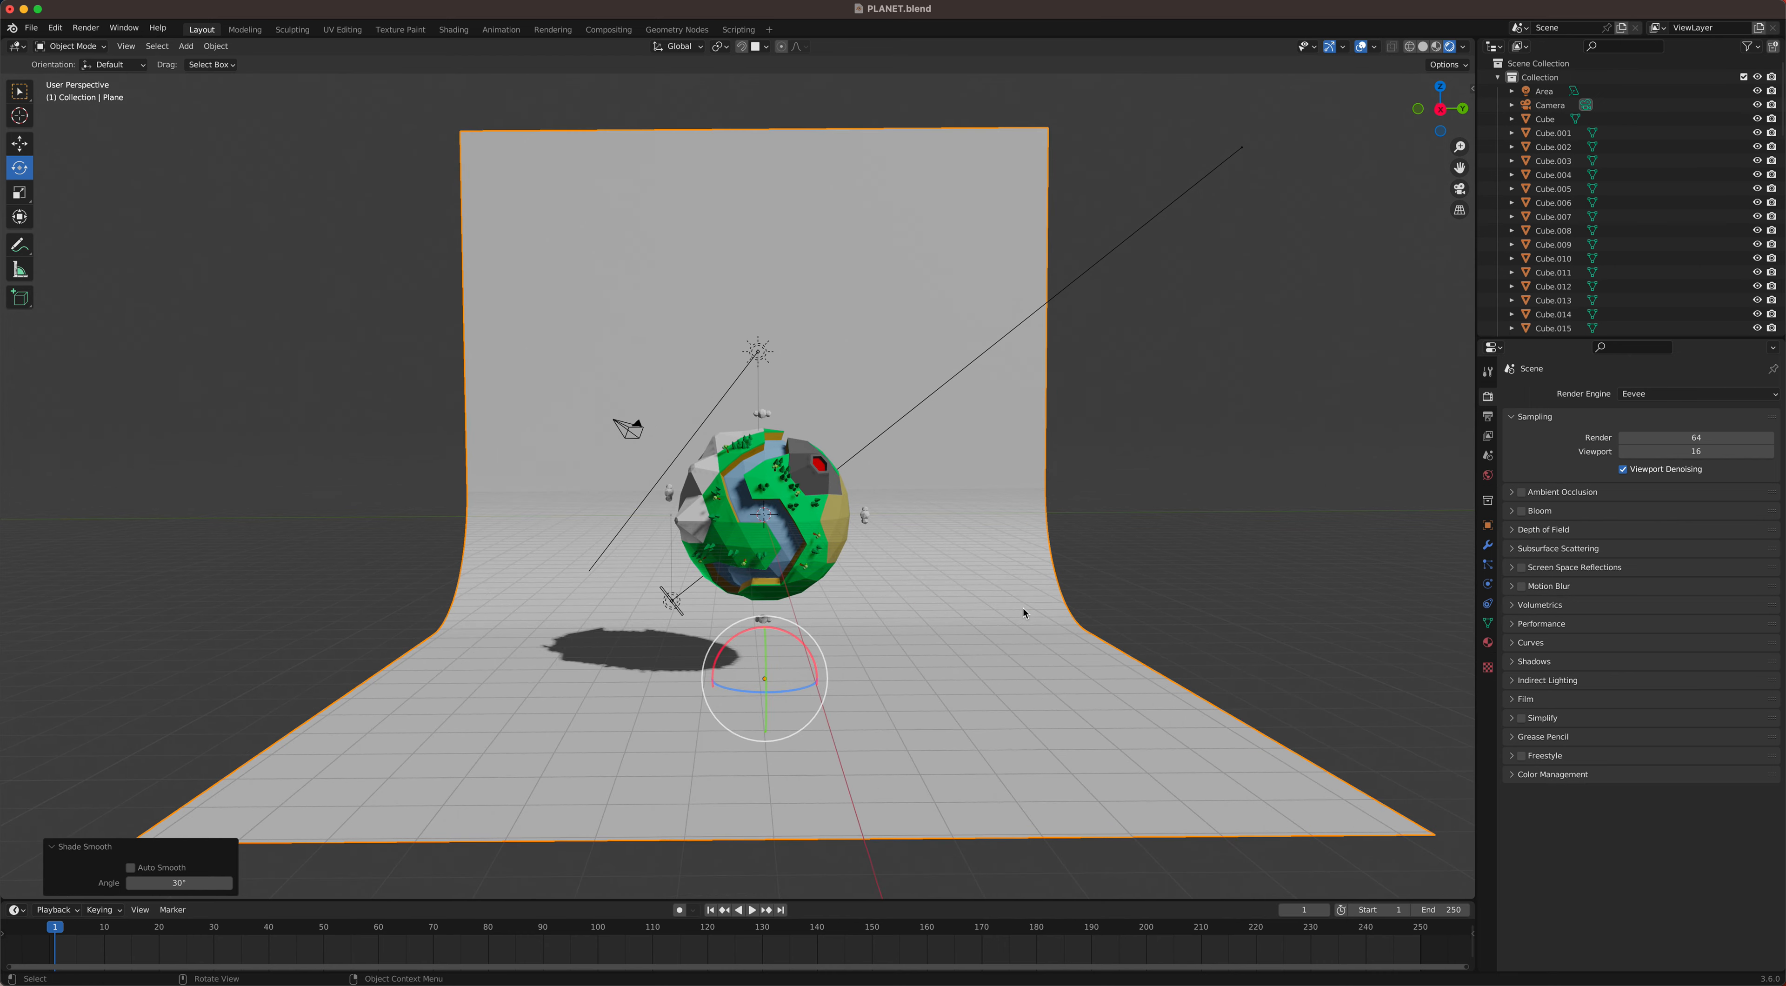
middle_click_drag(950, 534, 956, 532)
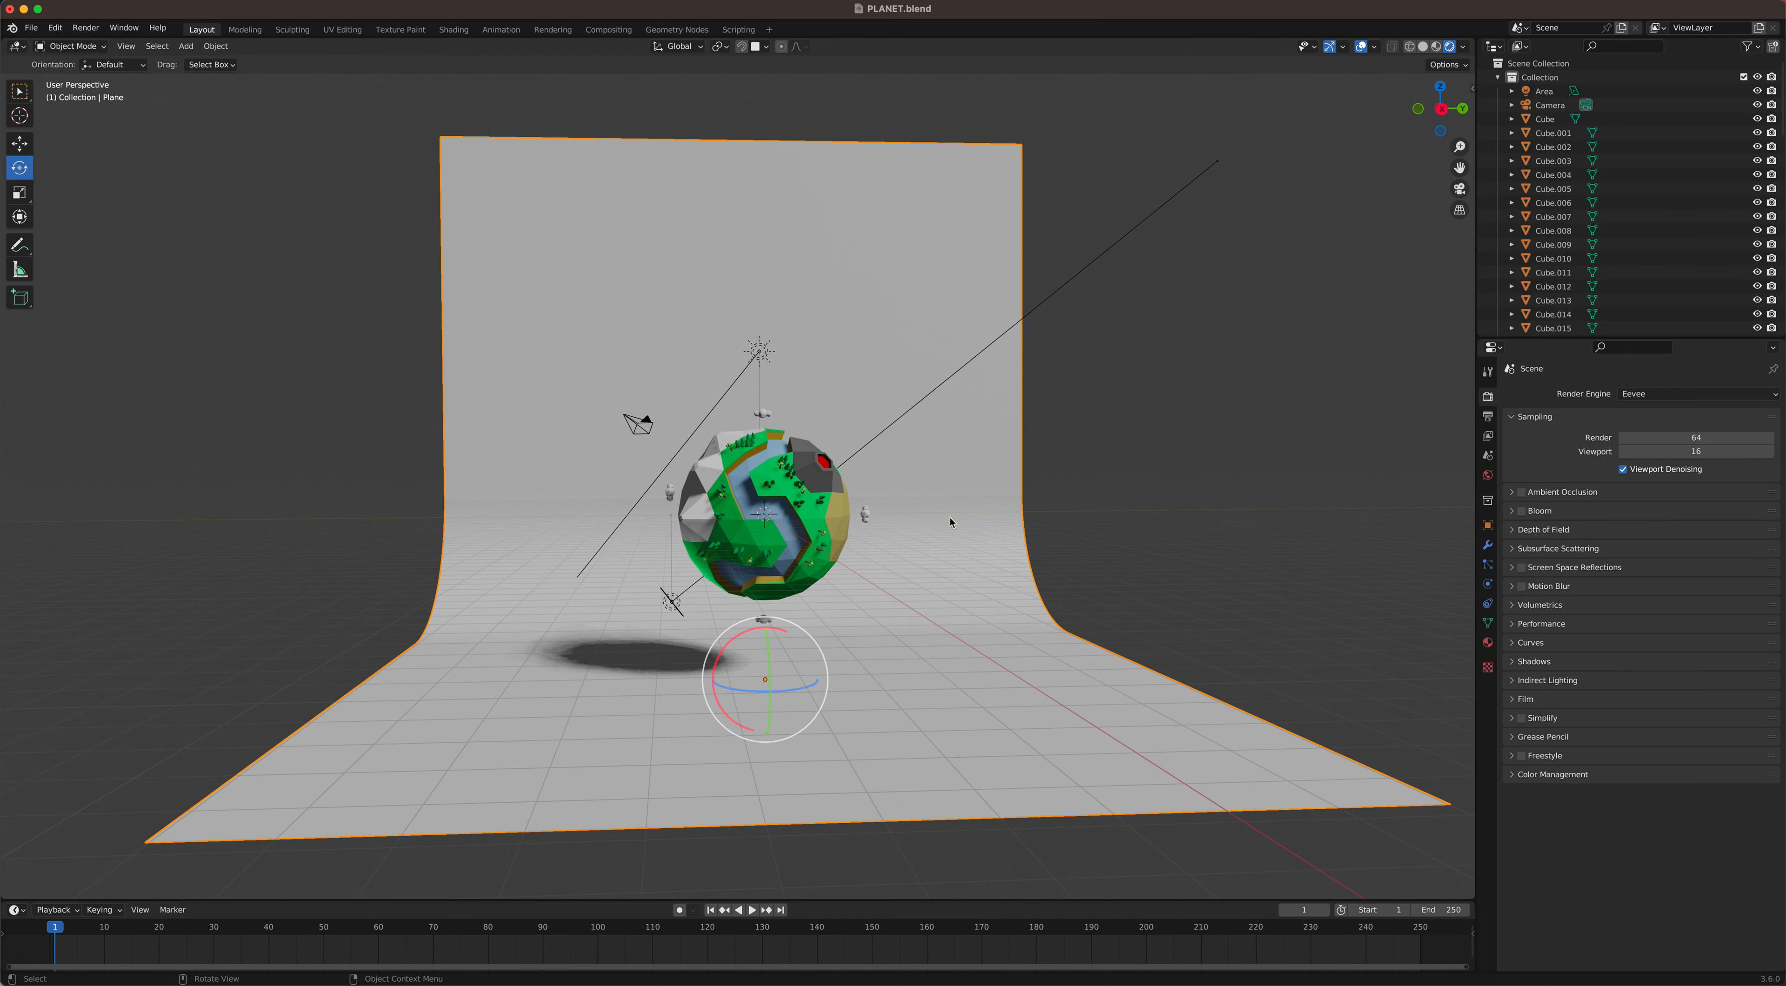
Step: Widen the backdrop by scaling it about 2.41 along the Y axis
key("s")
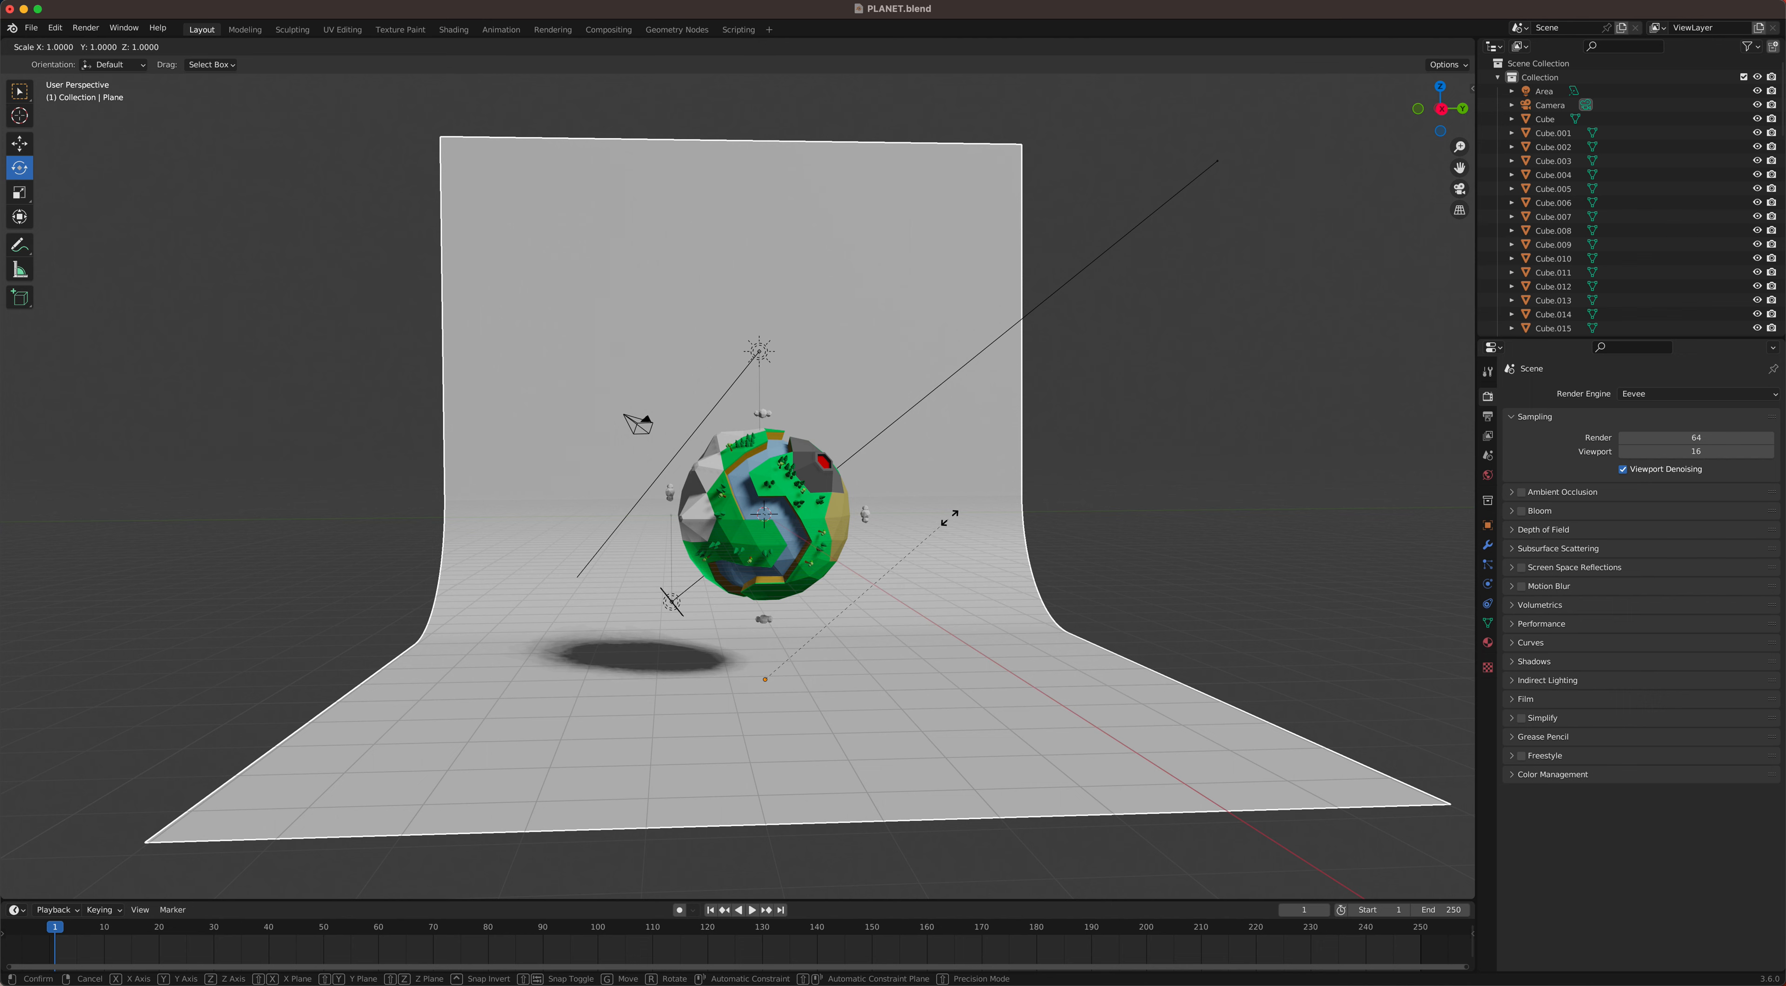
key("y")
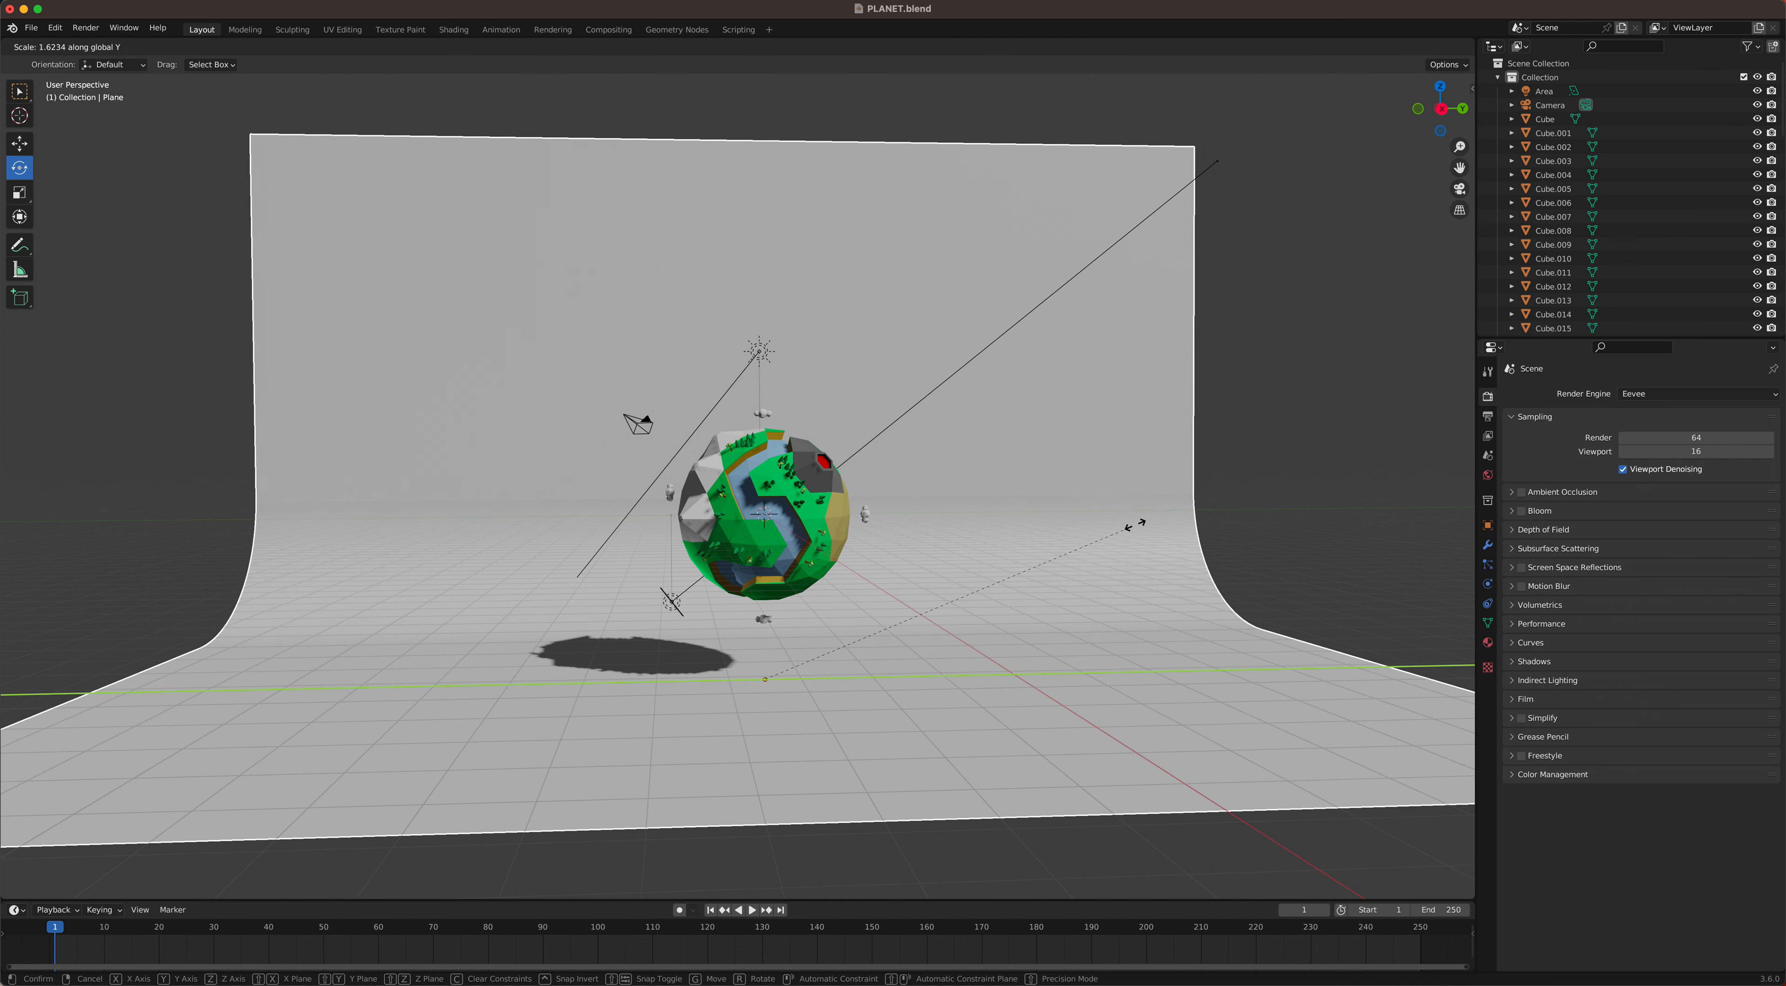
left_click(1048, 582)
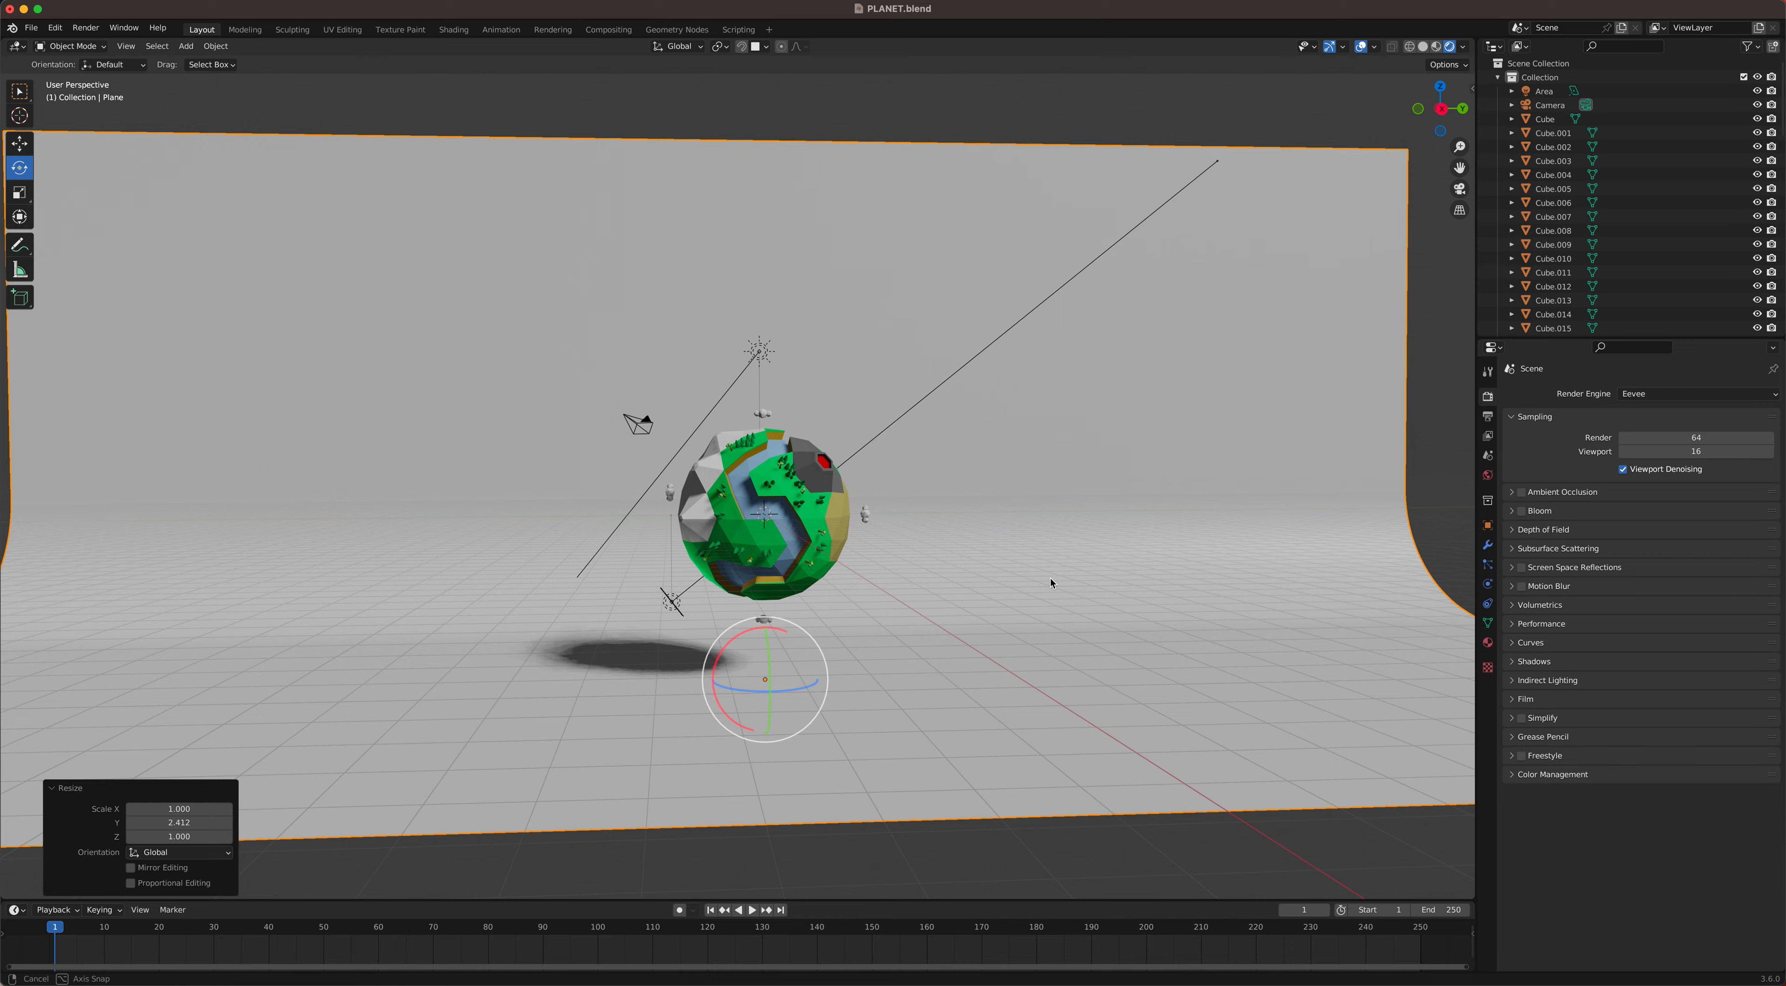
middle_click_drag(1007, 577, 934, 534)
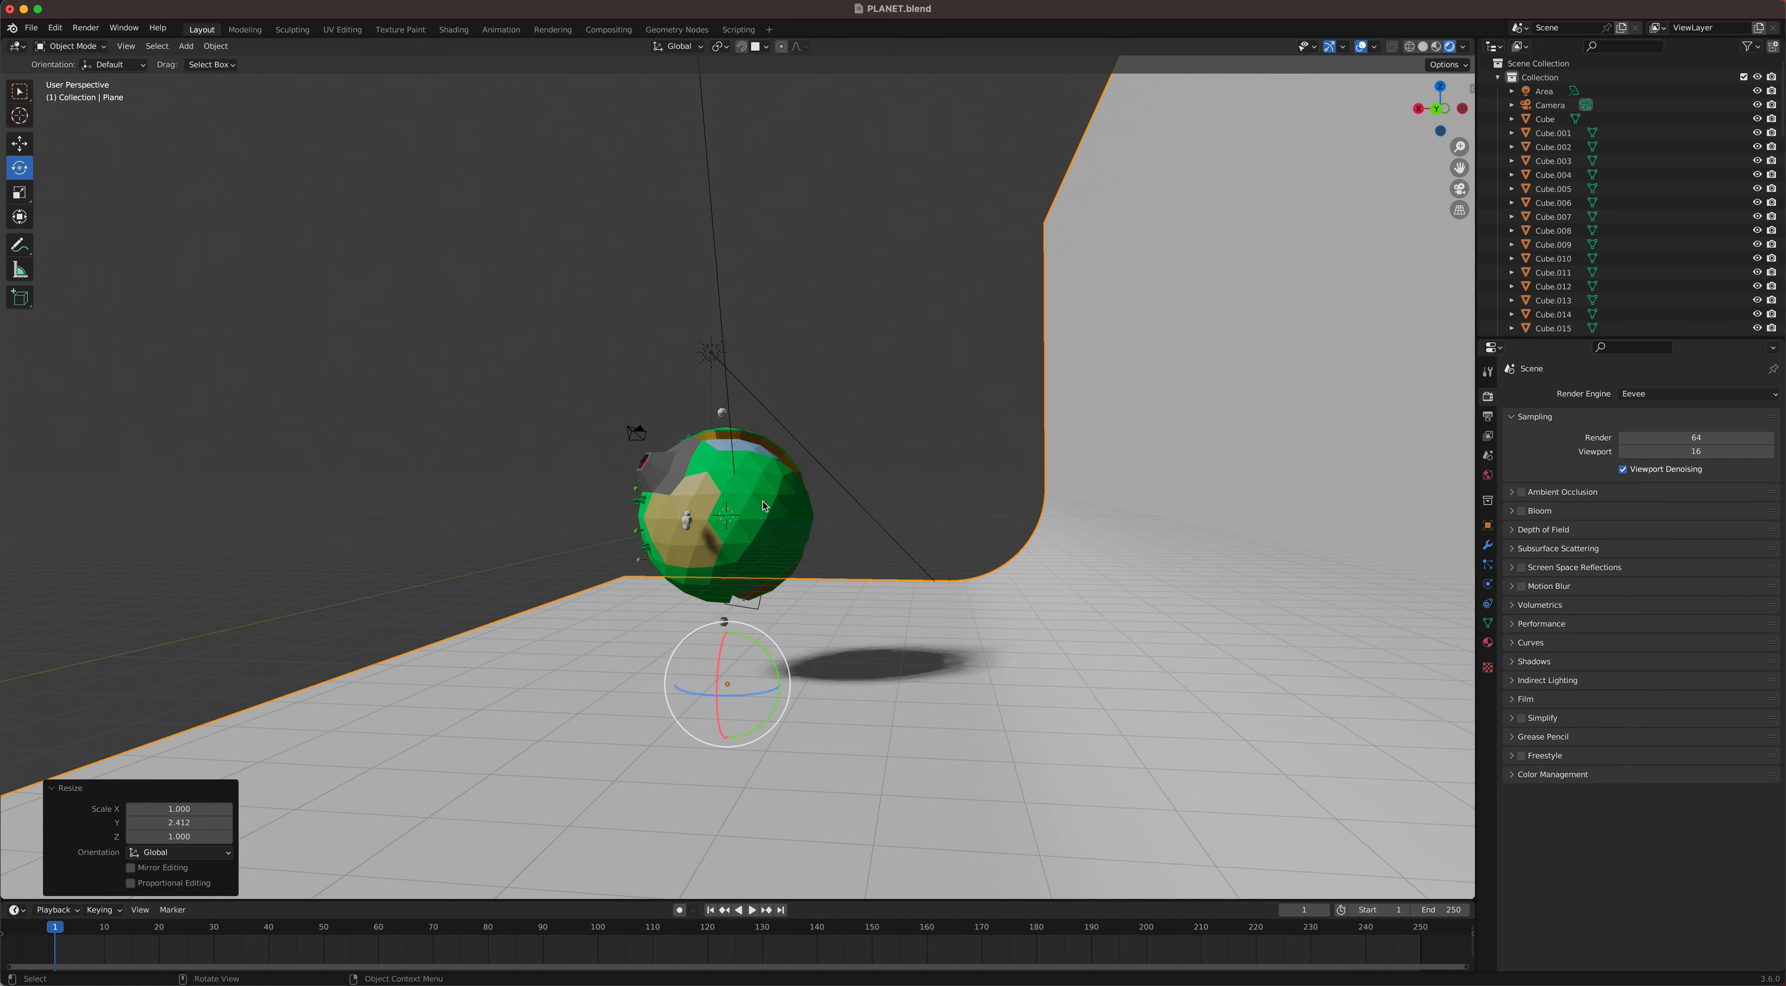
middle_click_drag(892, 477, 1001, 479)
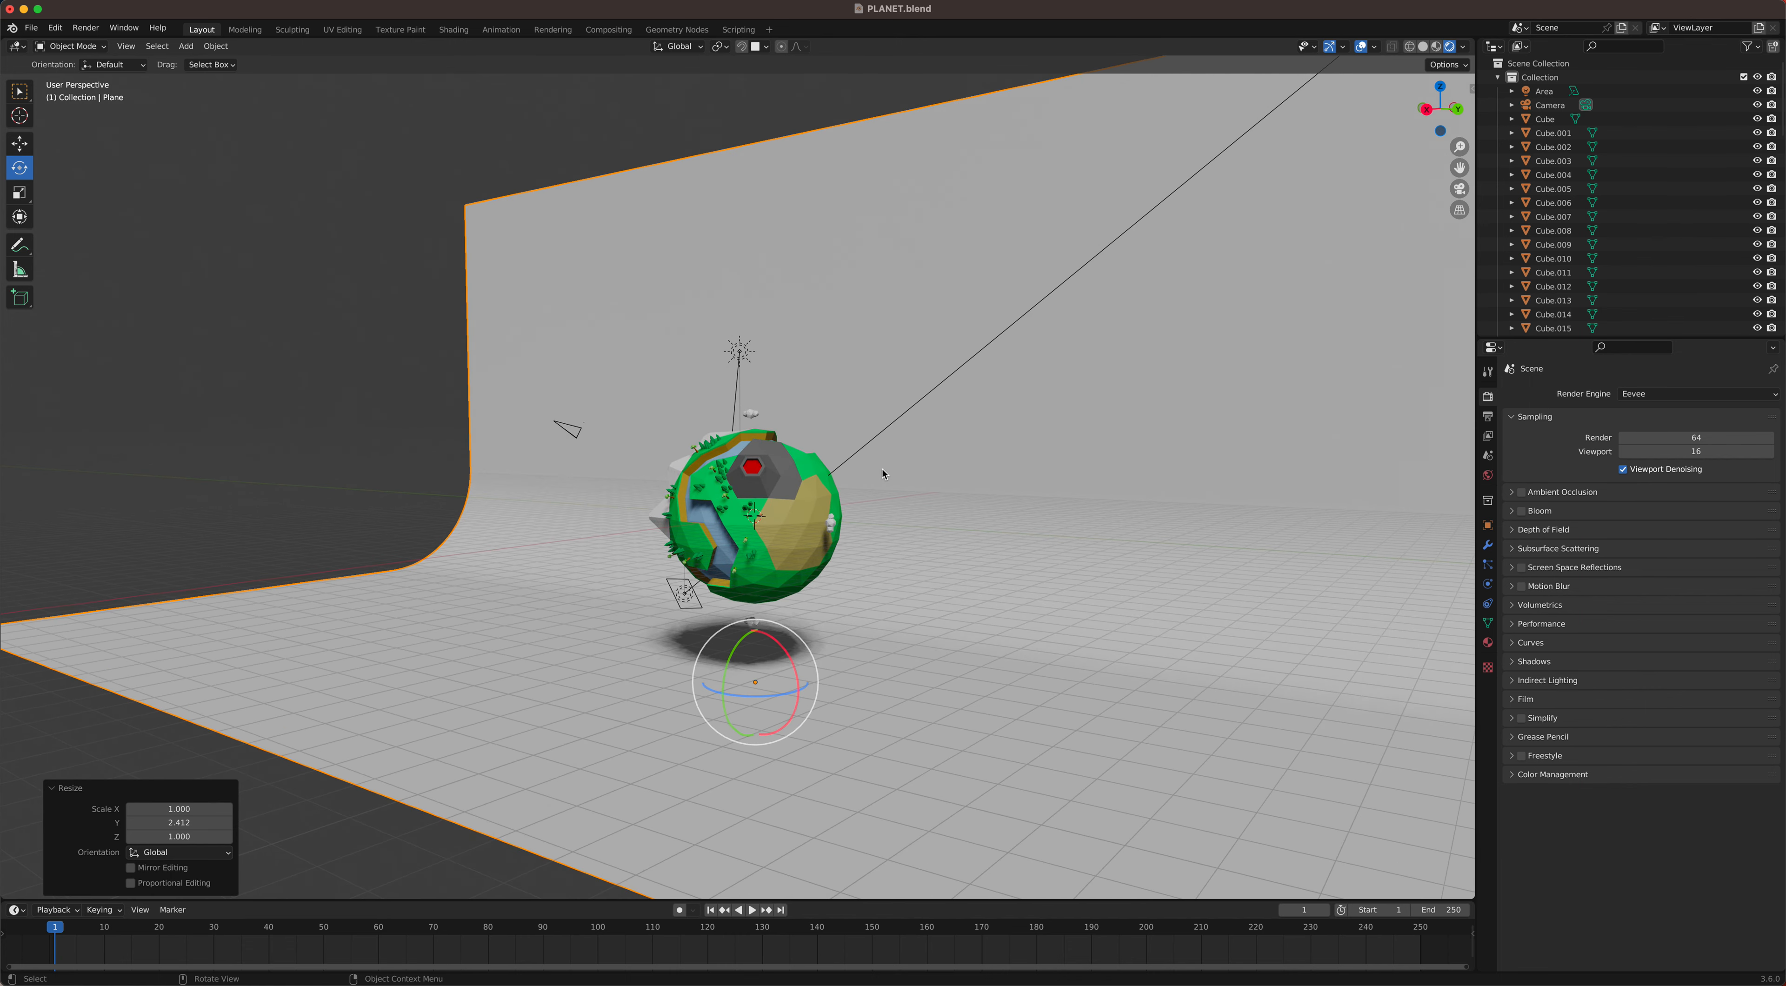
Step: Add a point light at the scene origin and activate the Select Box tool
key("shift+a")
mouse_move(867, 644)
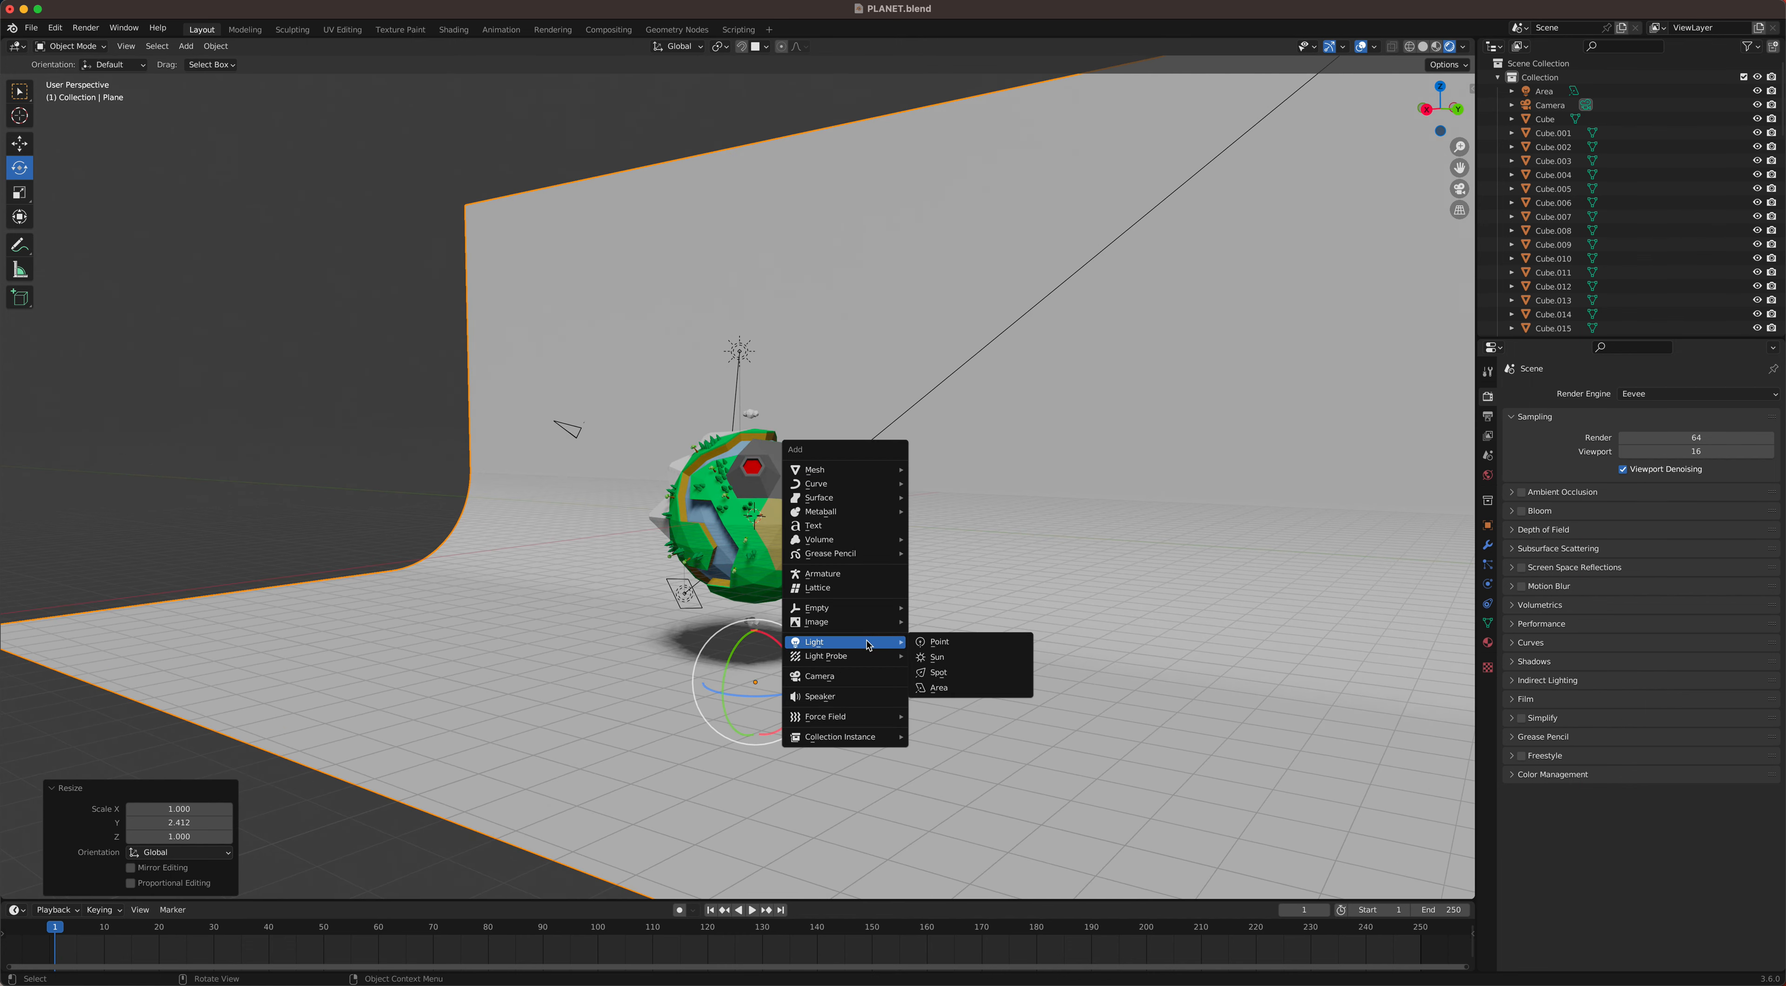
left_click(971, 642)
middle_click_drag(1010, 550, 940, 555)
left_click(27, 95)
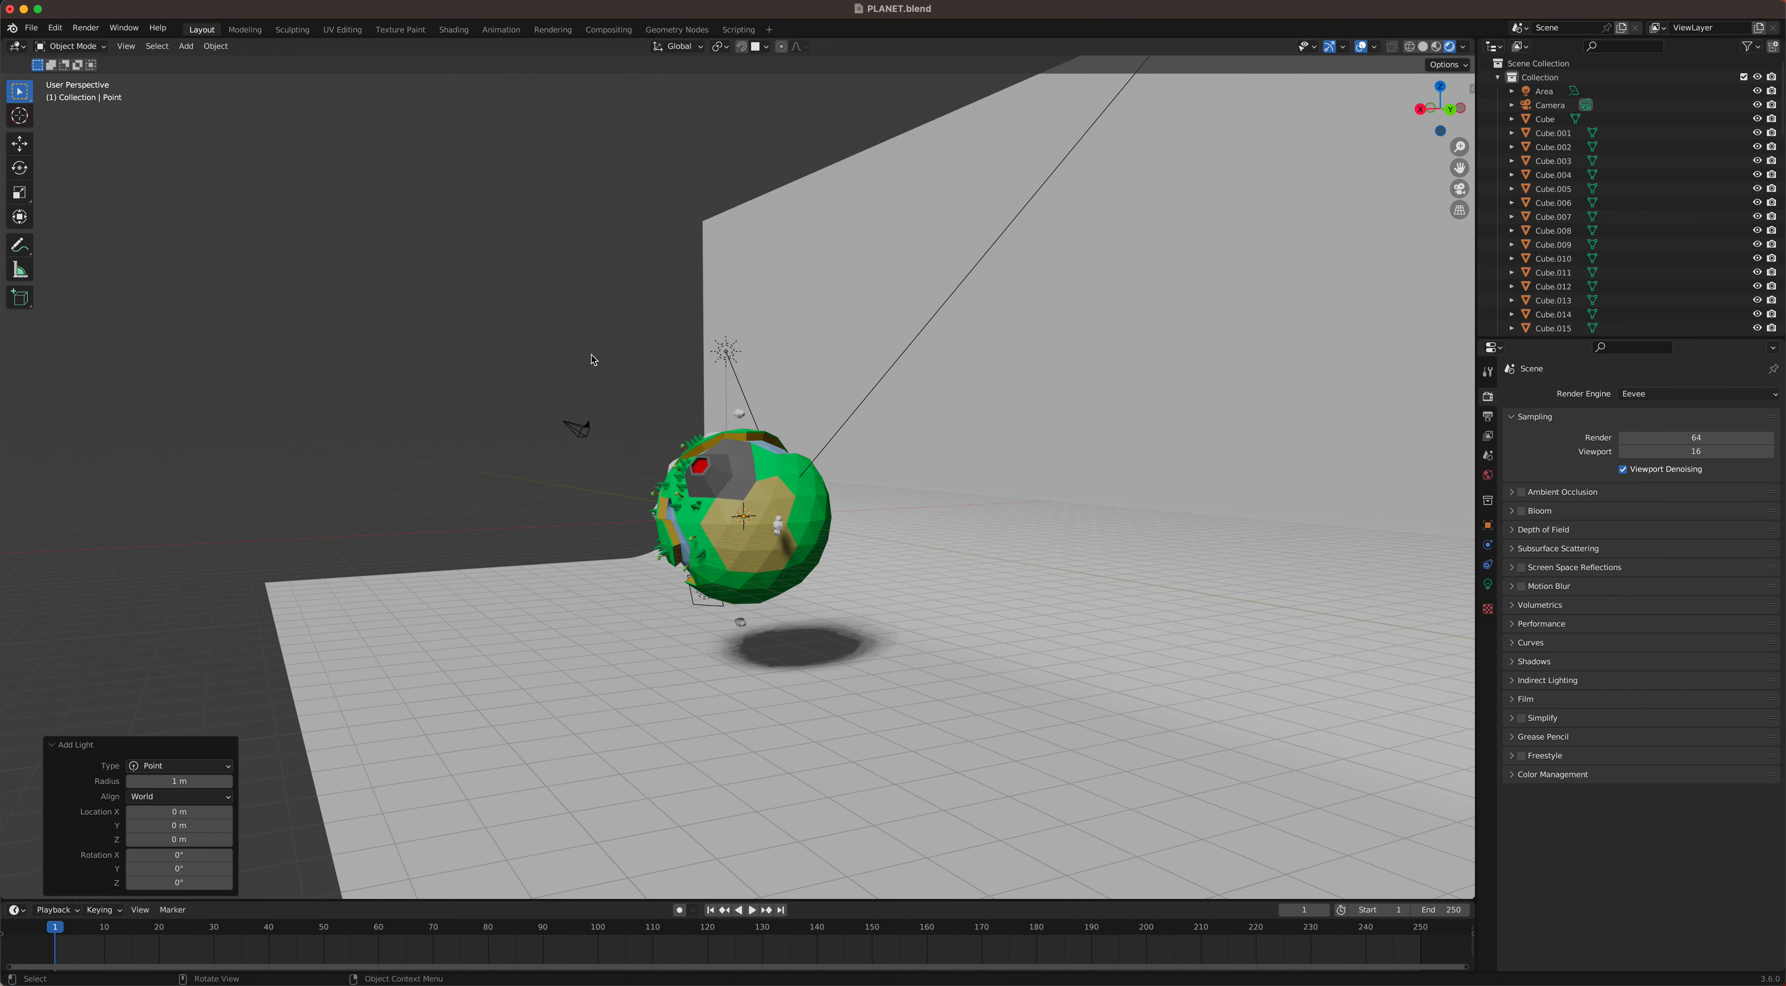
Step: Move the point light along X by about -9.83 m and another -2.35 m, placing it between the planet and the back wall
key("g")
key("x")
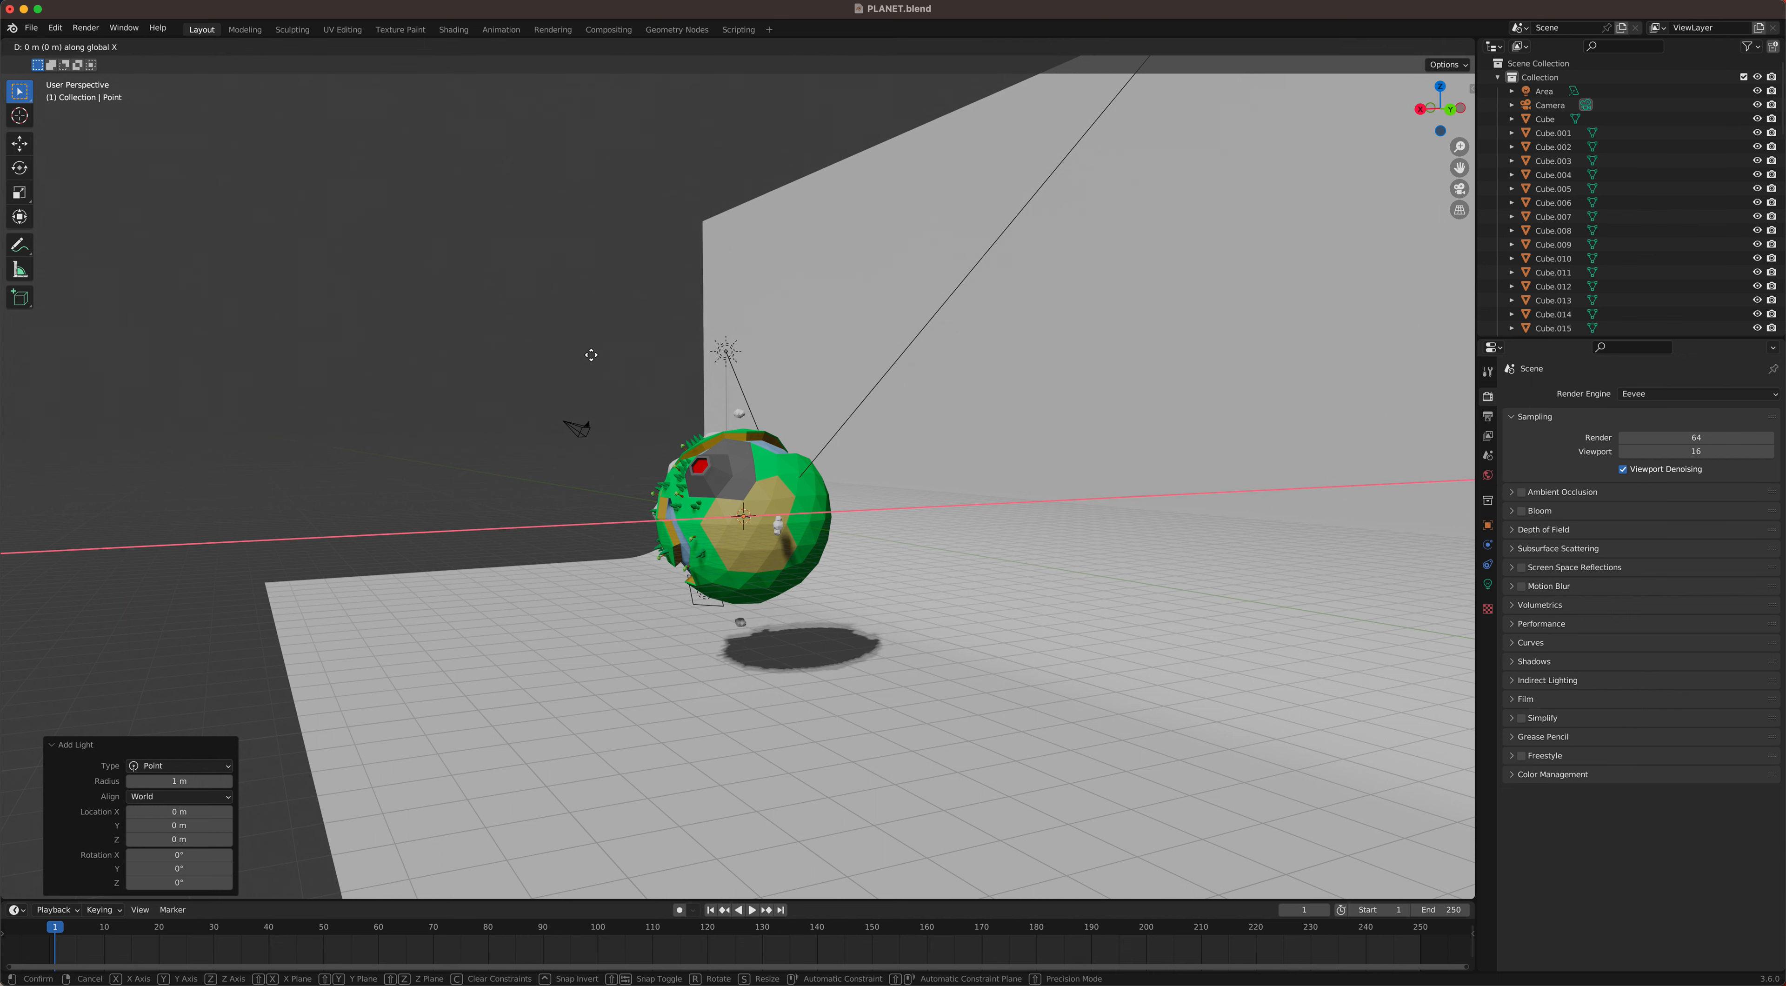
left_click(746, 352)
middle_click_drag(749, 355, 932, 514)
key("g")
key("z")
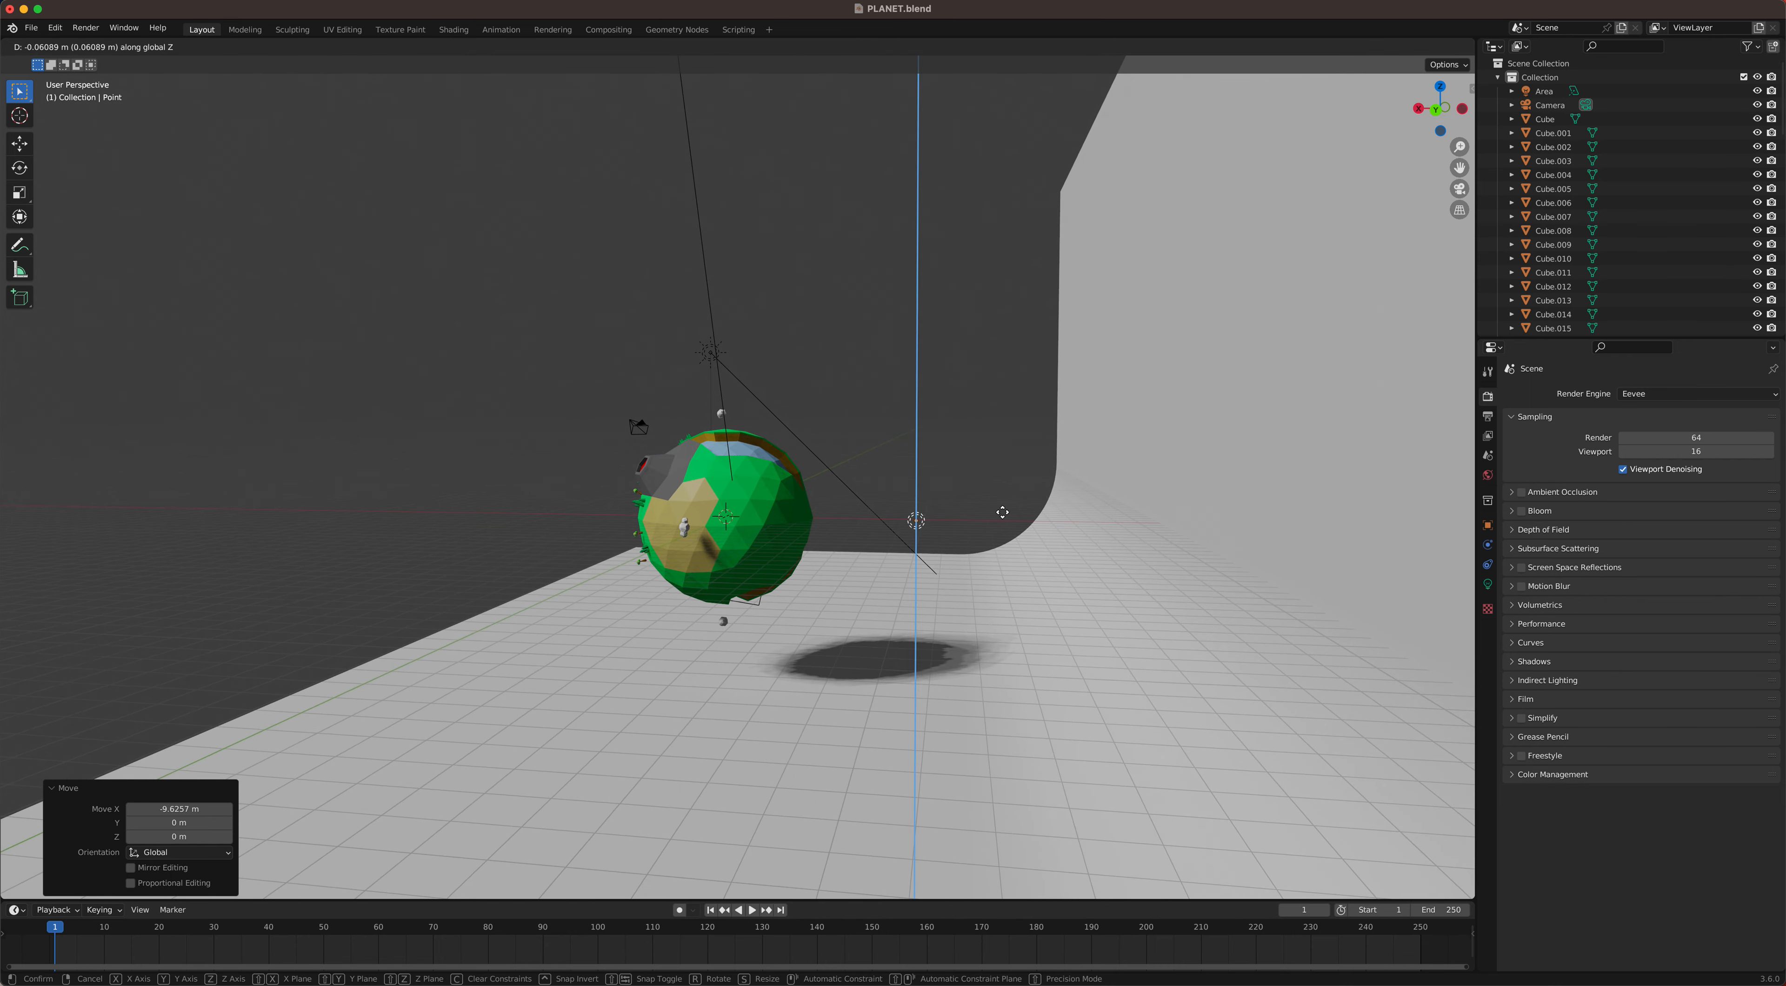
key("x")
left_click(979, 506)
Step: Switch the render engine back to Cycles
middle_click_drag(978, 509, 1101, 351)
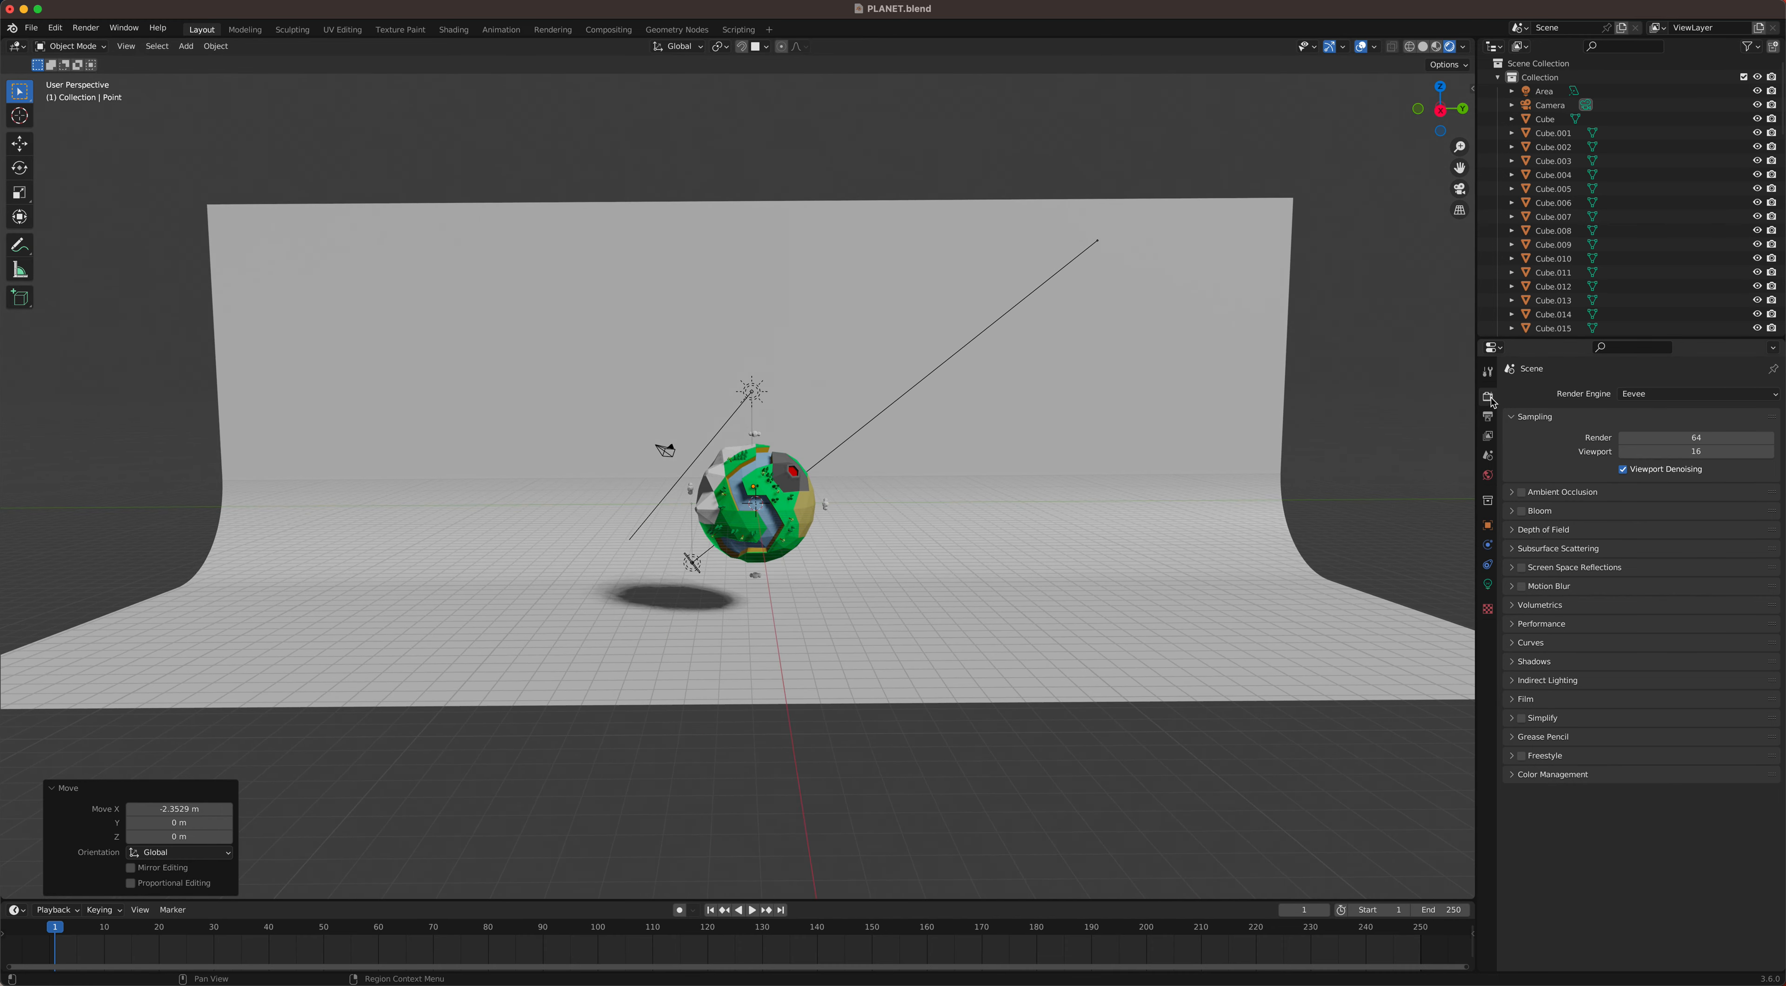
left_click(1631, 394)
left_click(1641, 441)
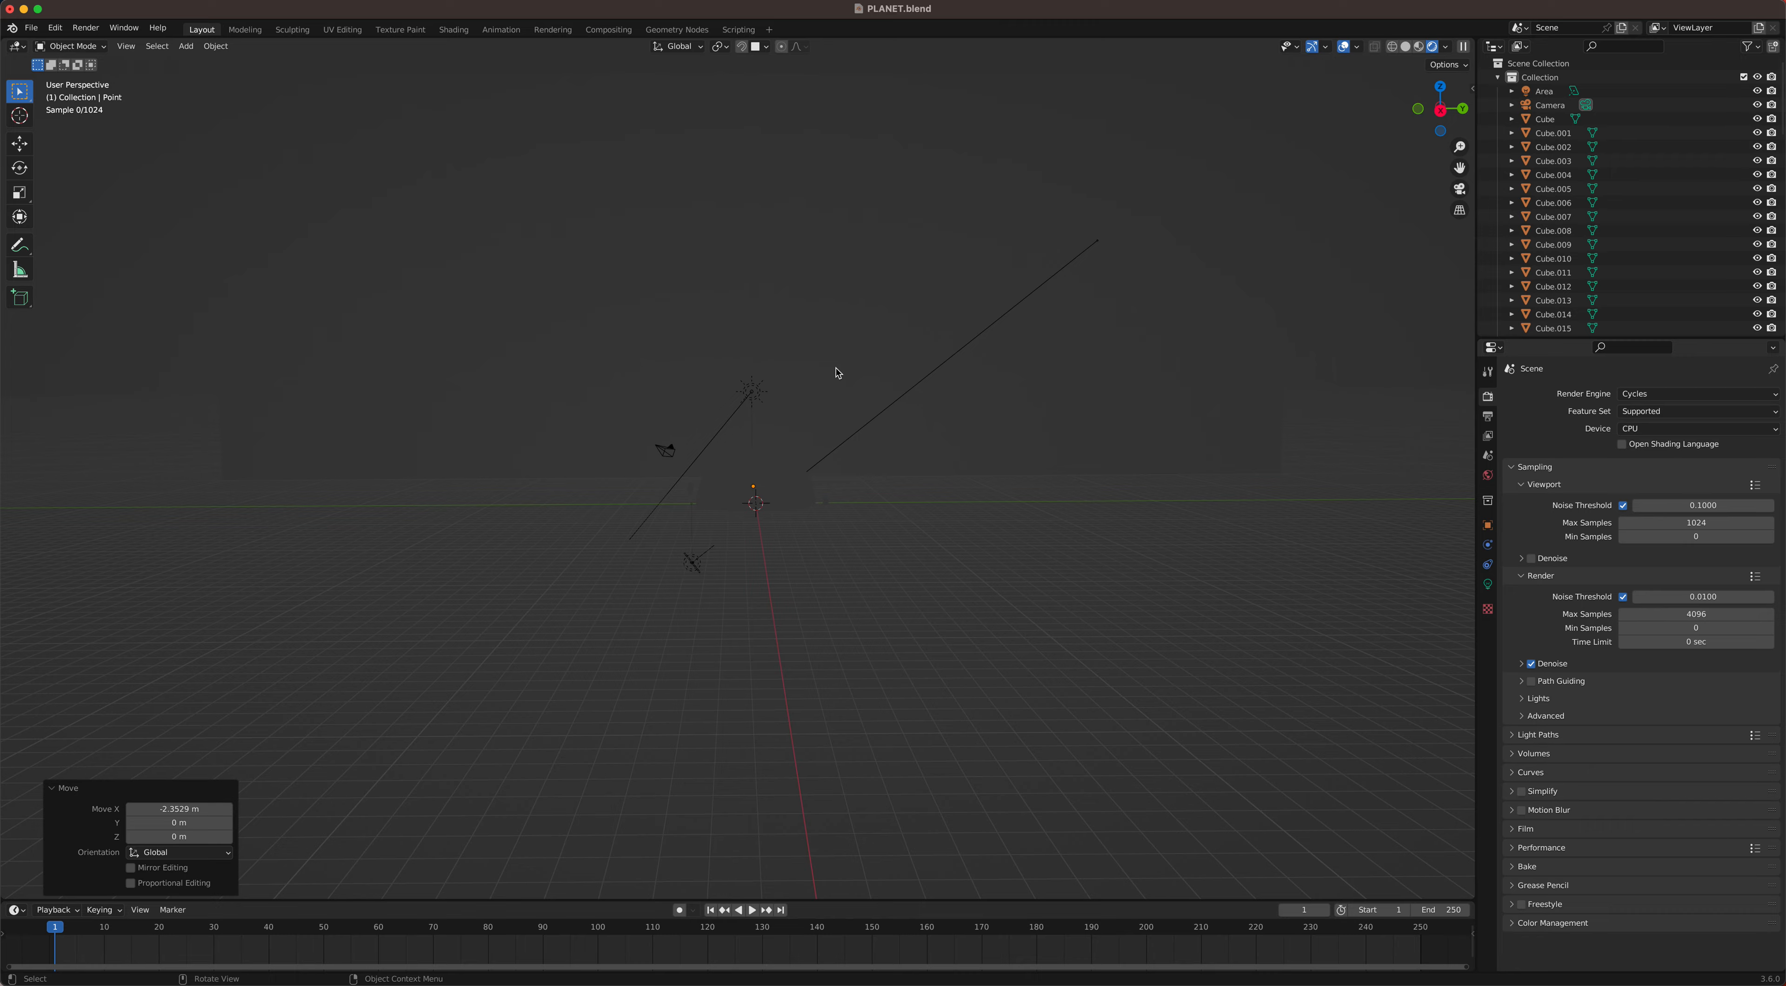
Step: Give the curved backdrop a new material with a violet-blue base color, hue 0.675 and saturation 0.936
scroll(802, 419, "up", 2)
left_click(801, 419)
scroll(801, 419, "up", 4)
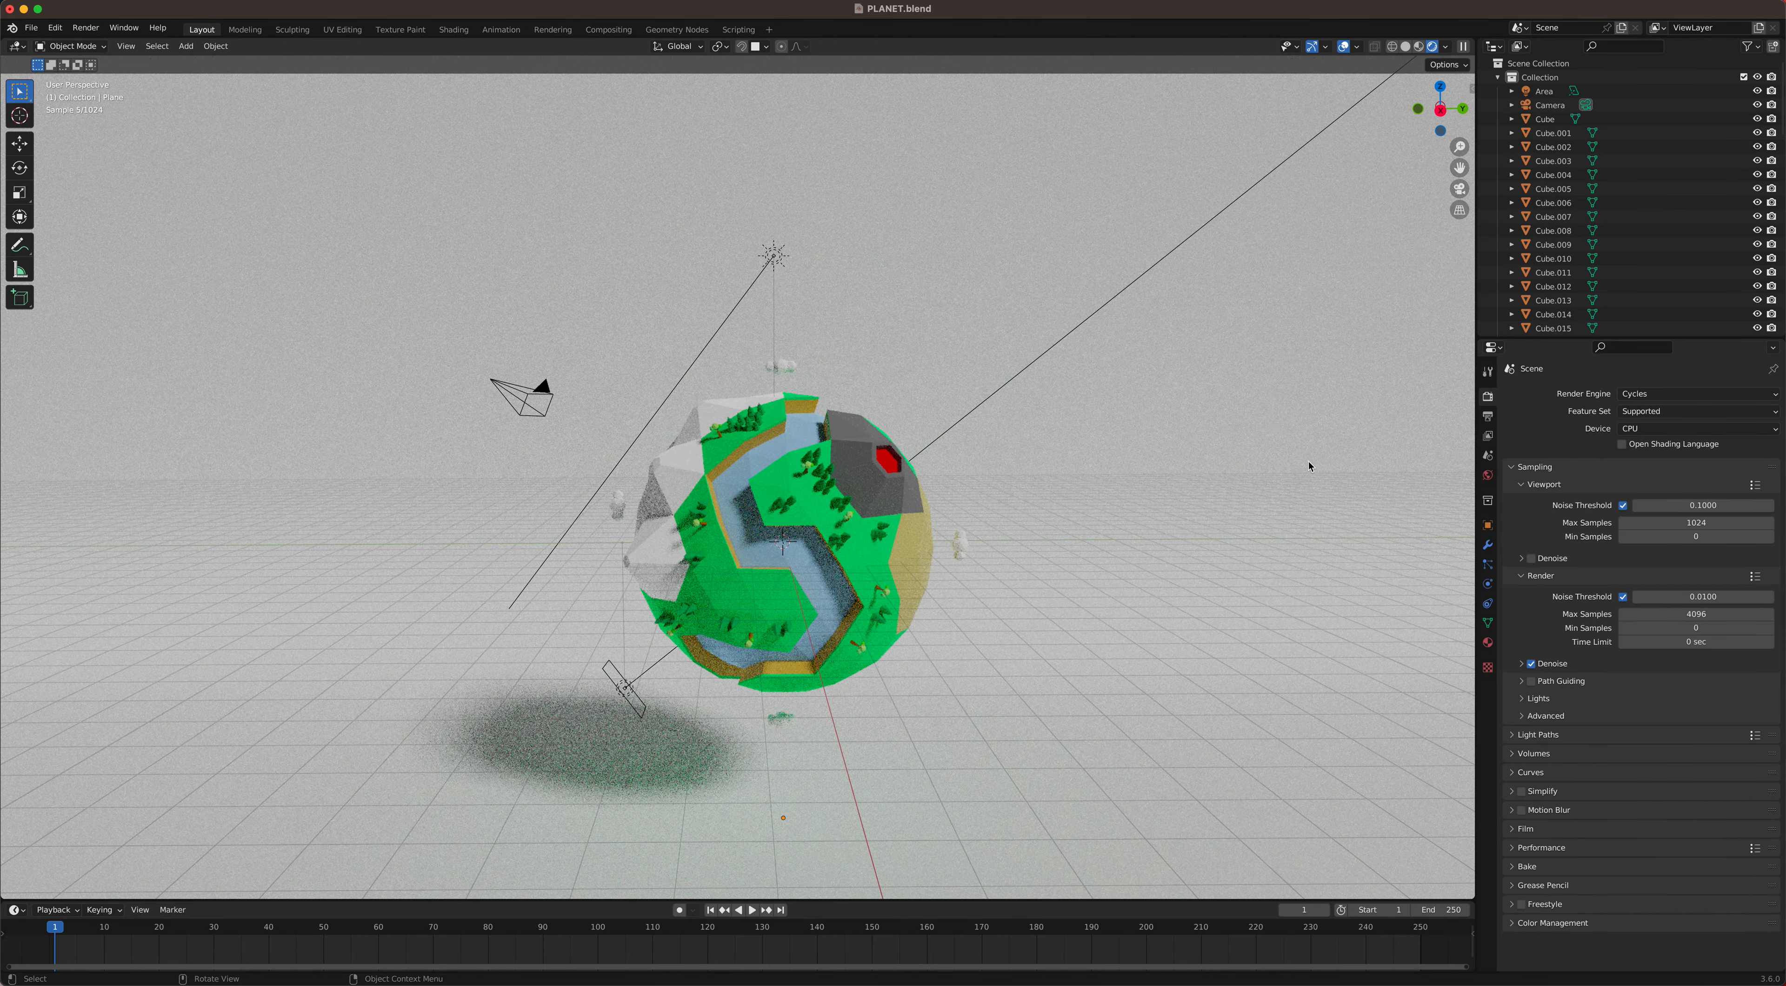
left_click(1488, 643)
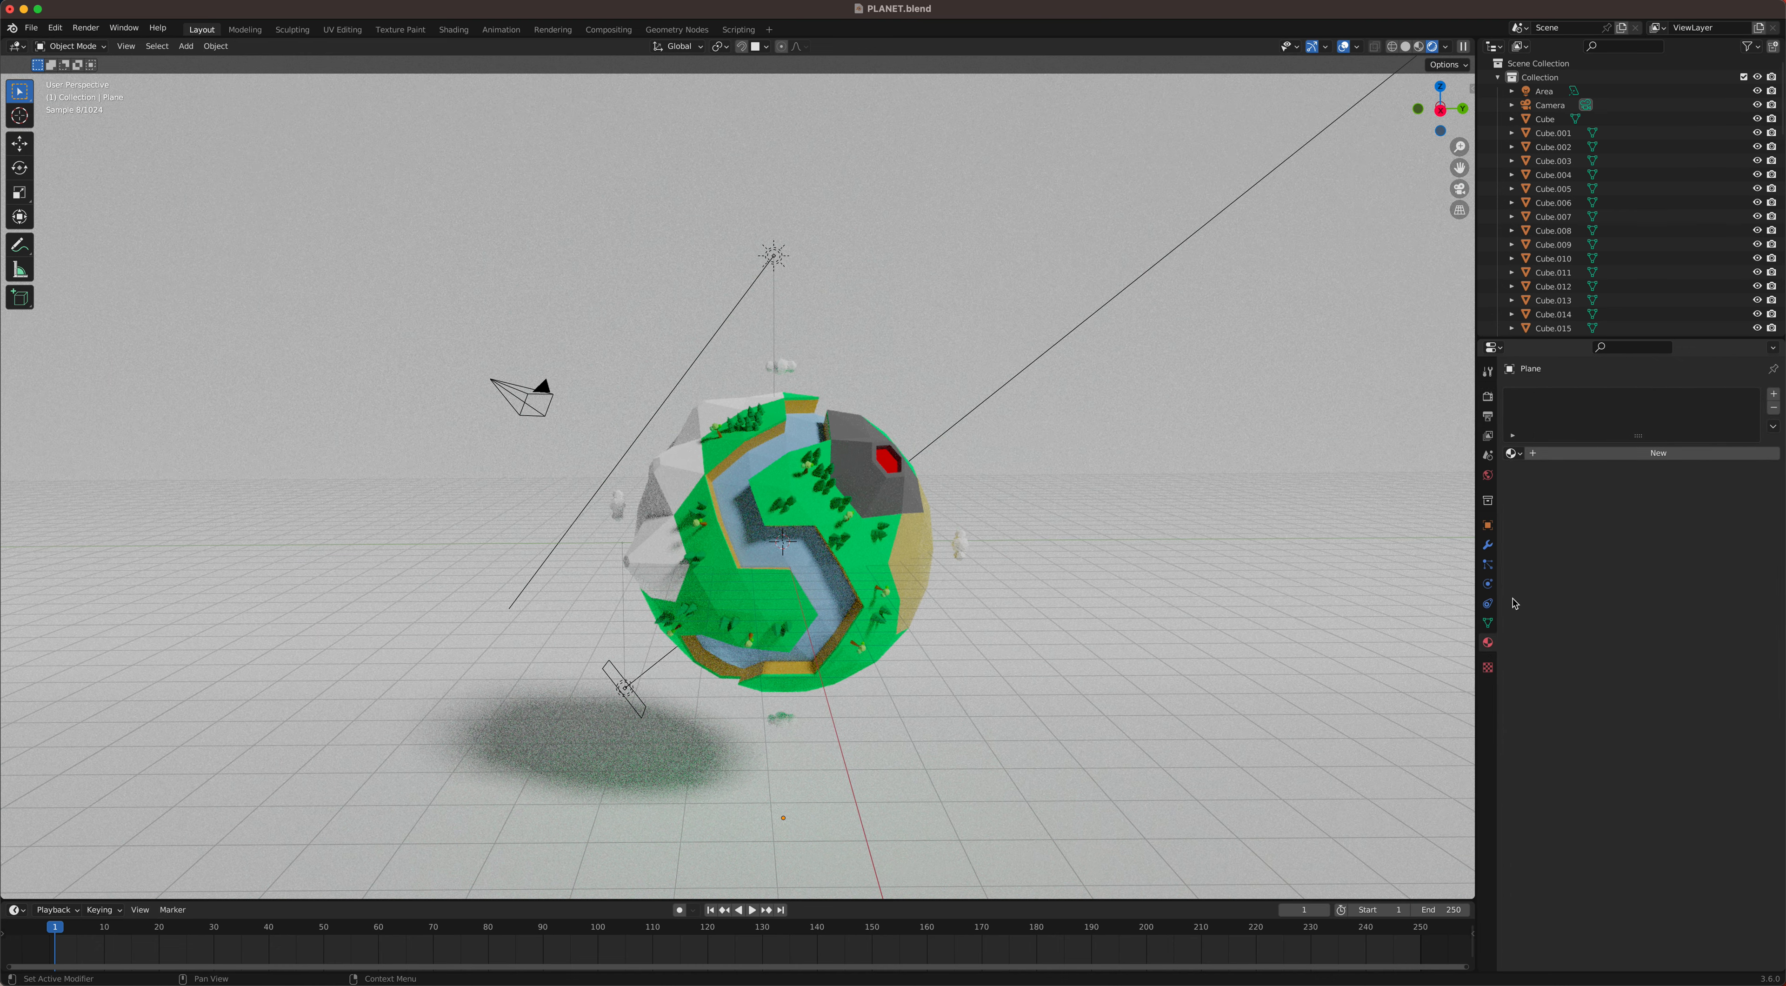
left_click(1576, 457)
left_click(1693, 576)
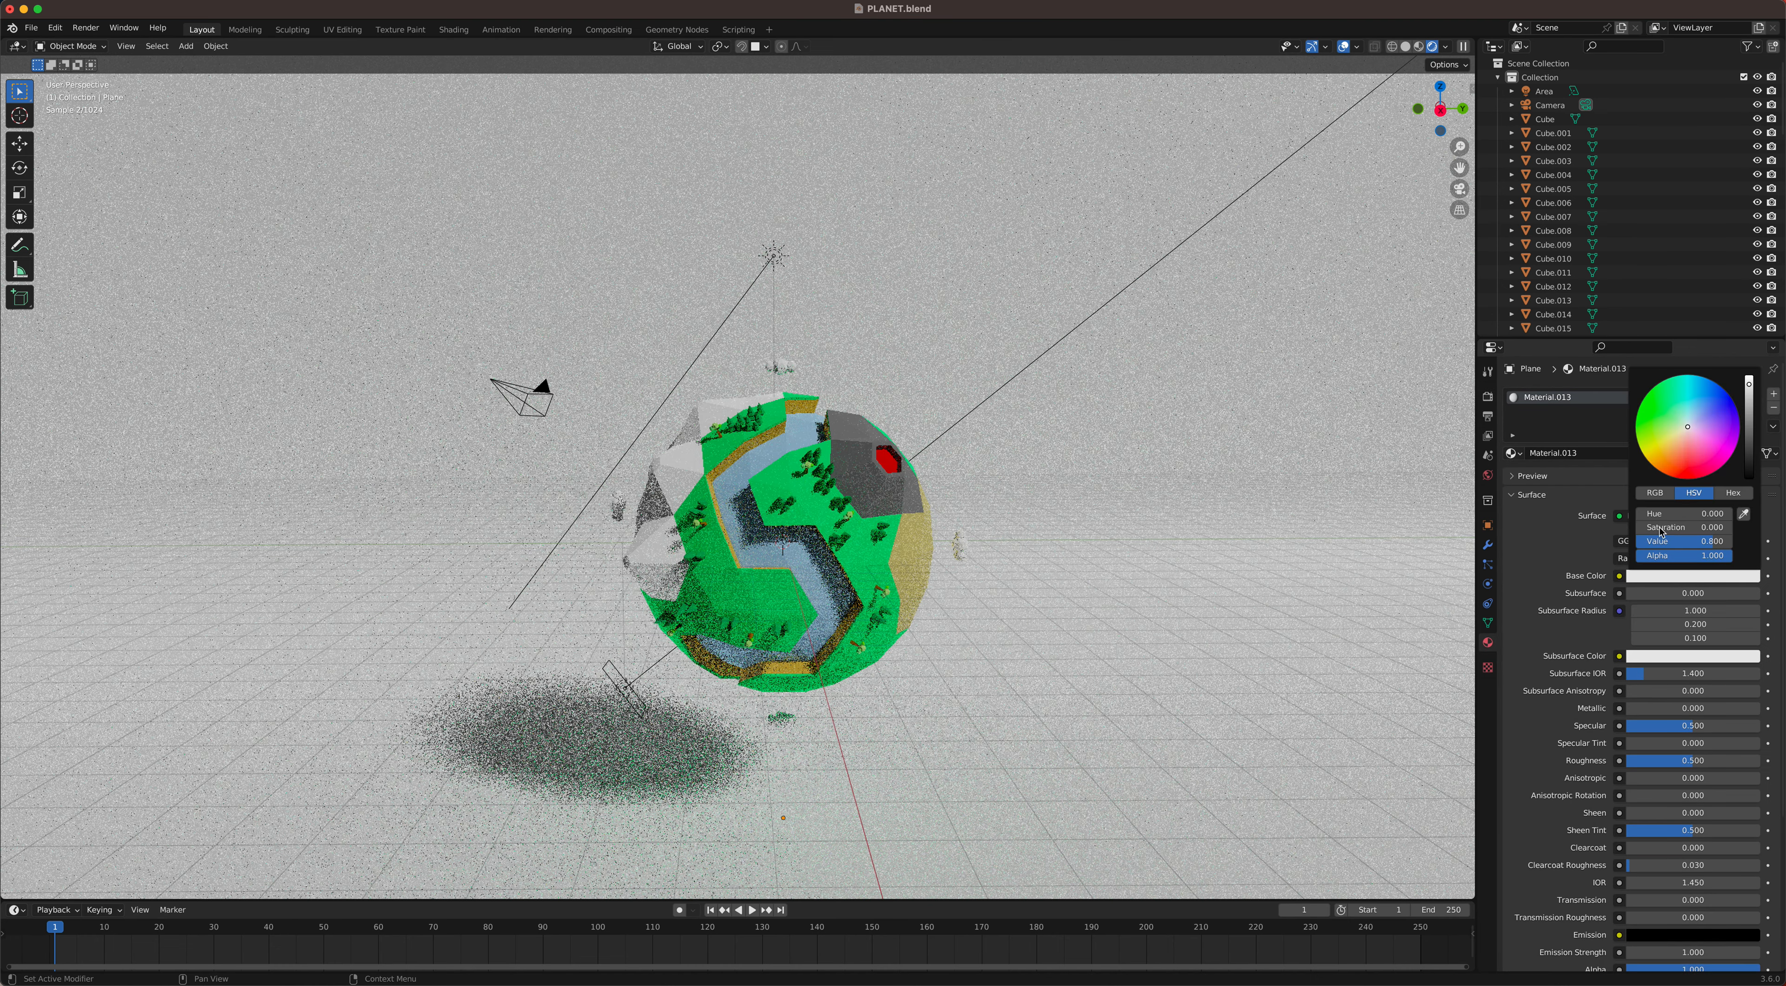
left_click(1700, 472)
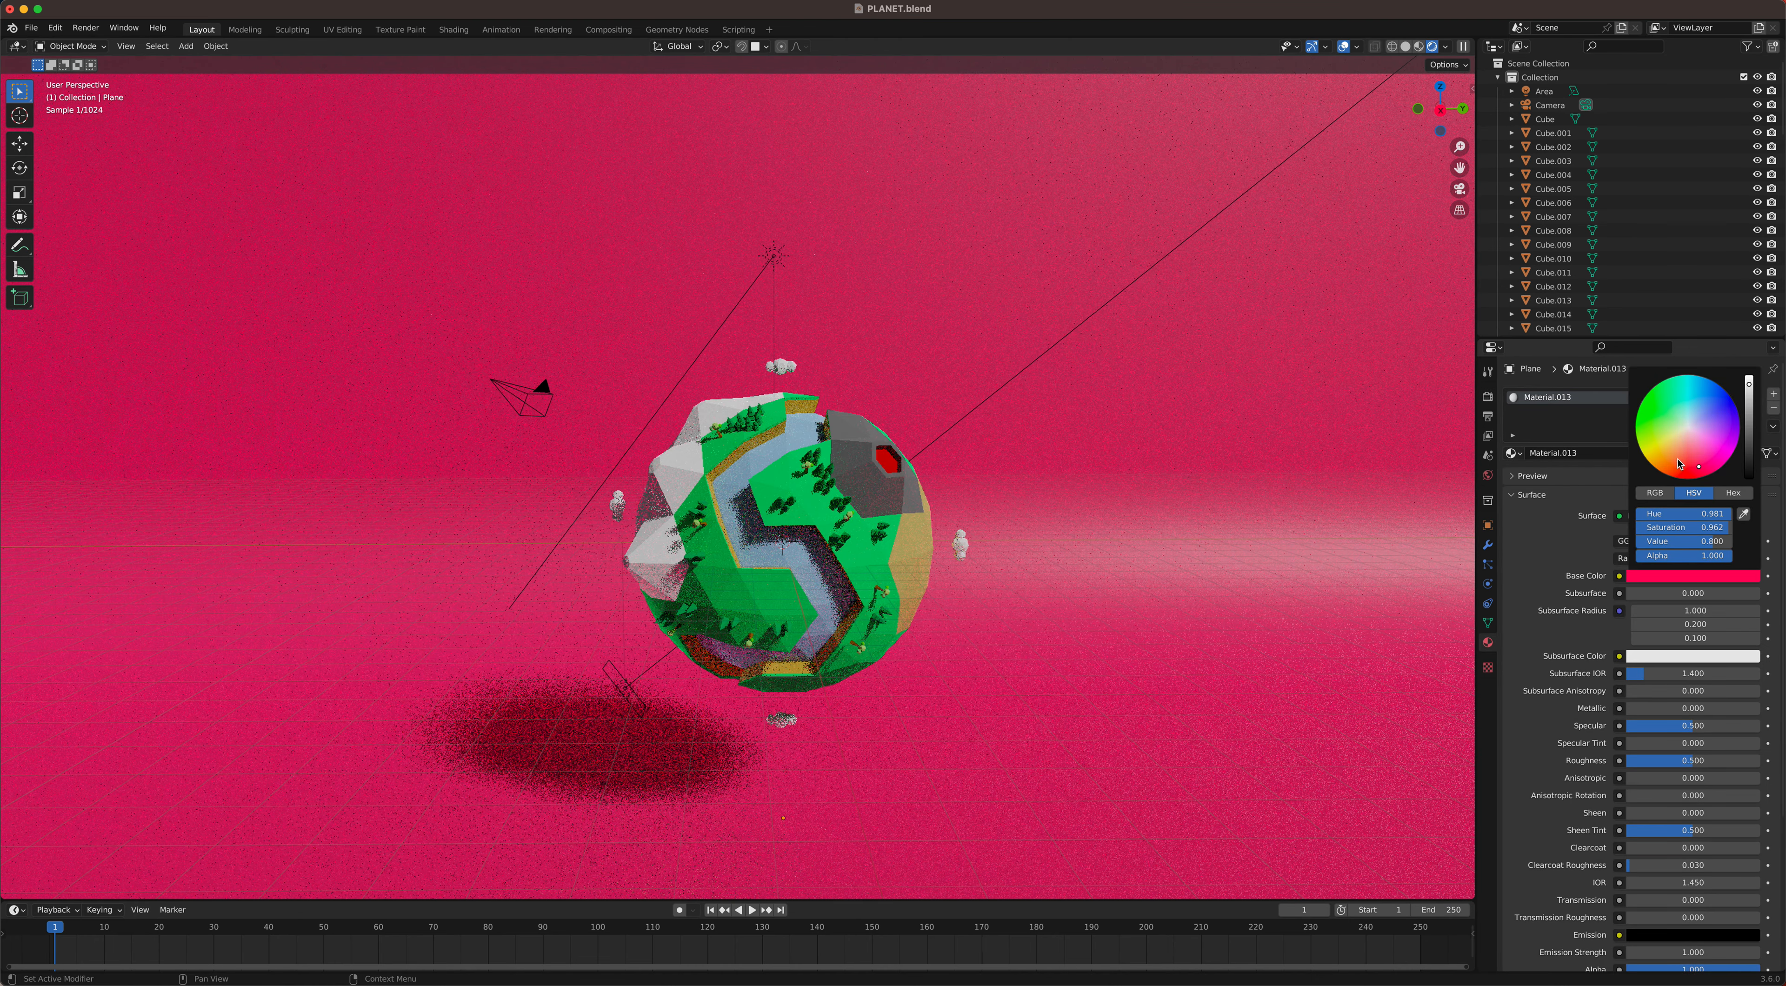
left_click(1730, 403)
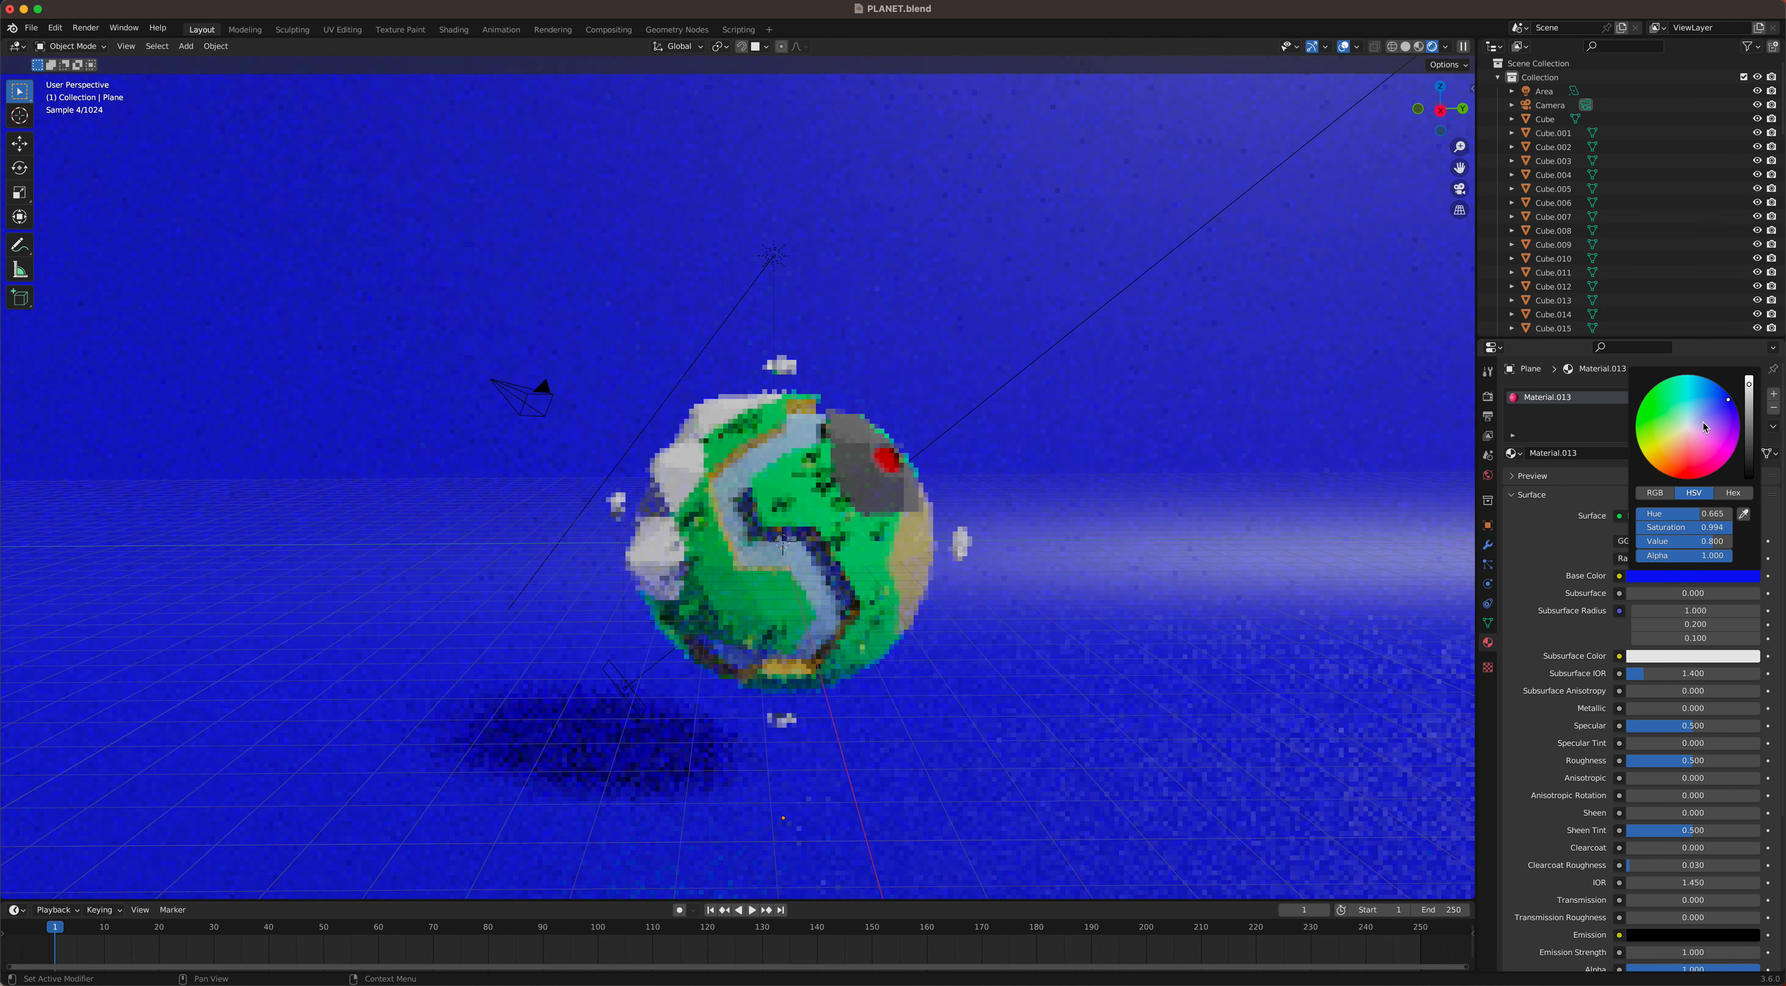
left_click(1707, 428)
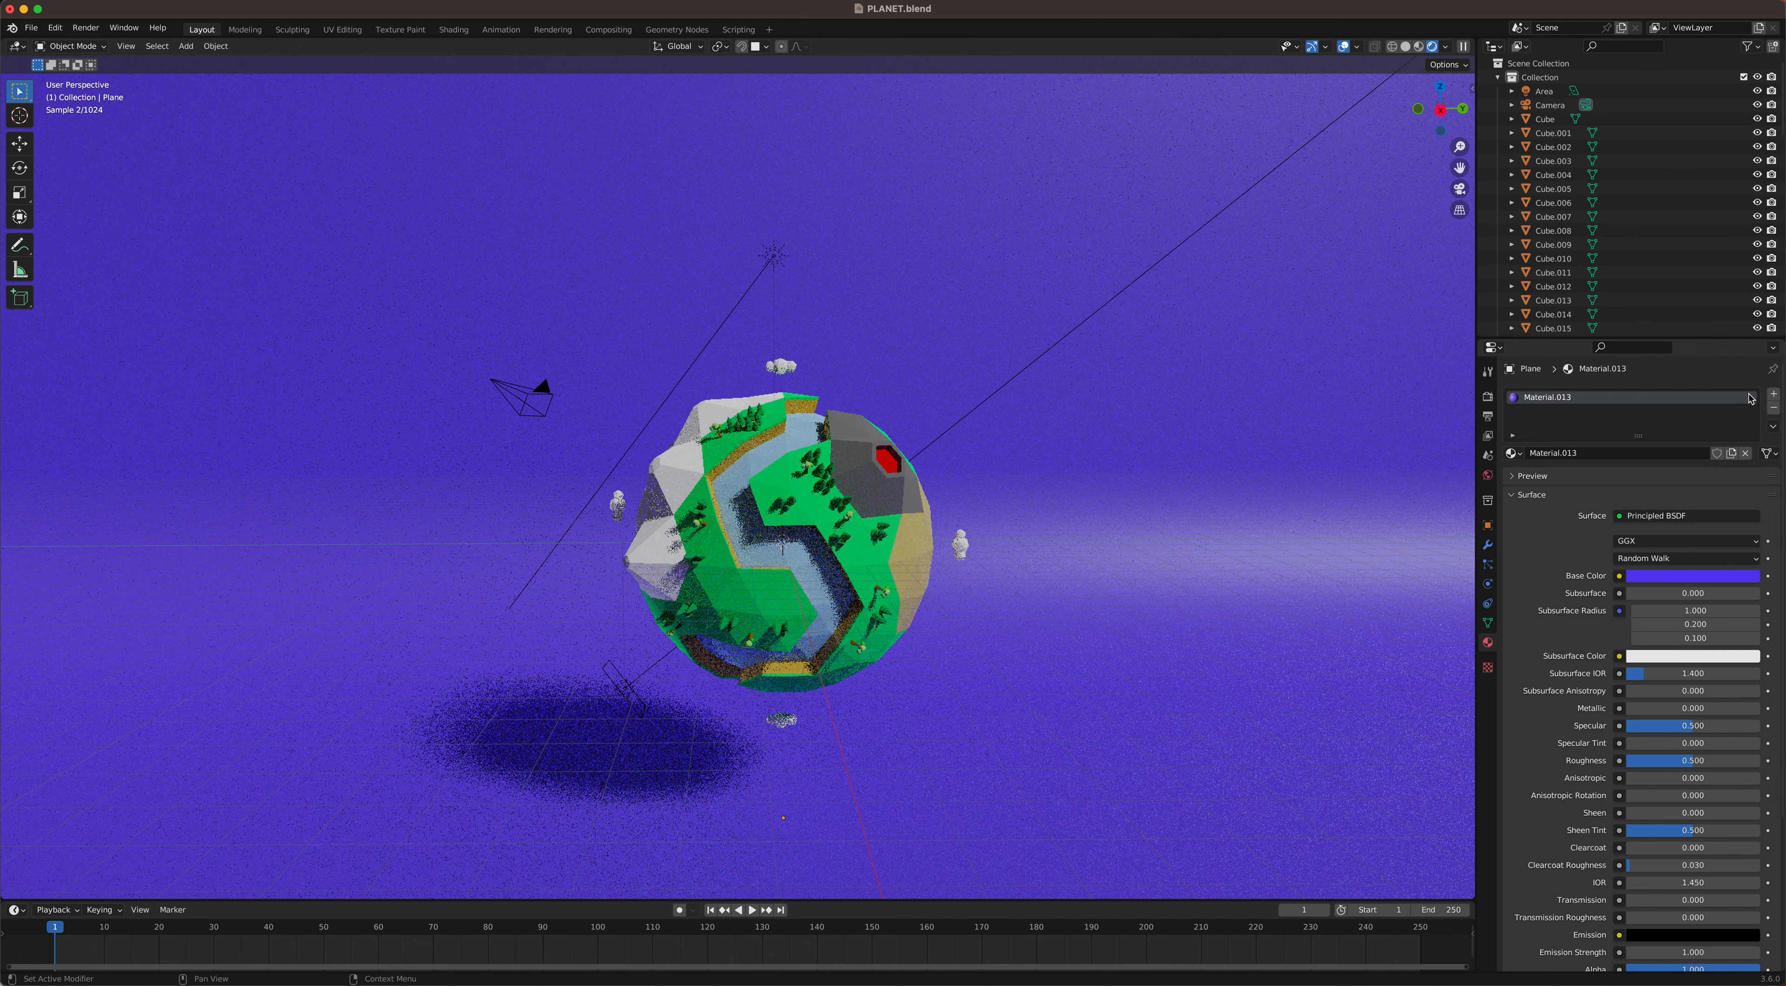
Step: Darken the backdrop material's base color and make it matte with Specular 0 and Roughness 1
left_click(1710, 577)
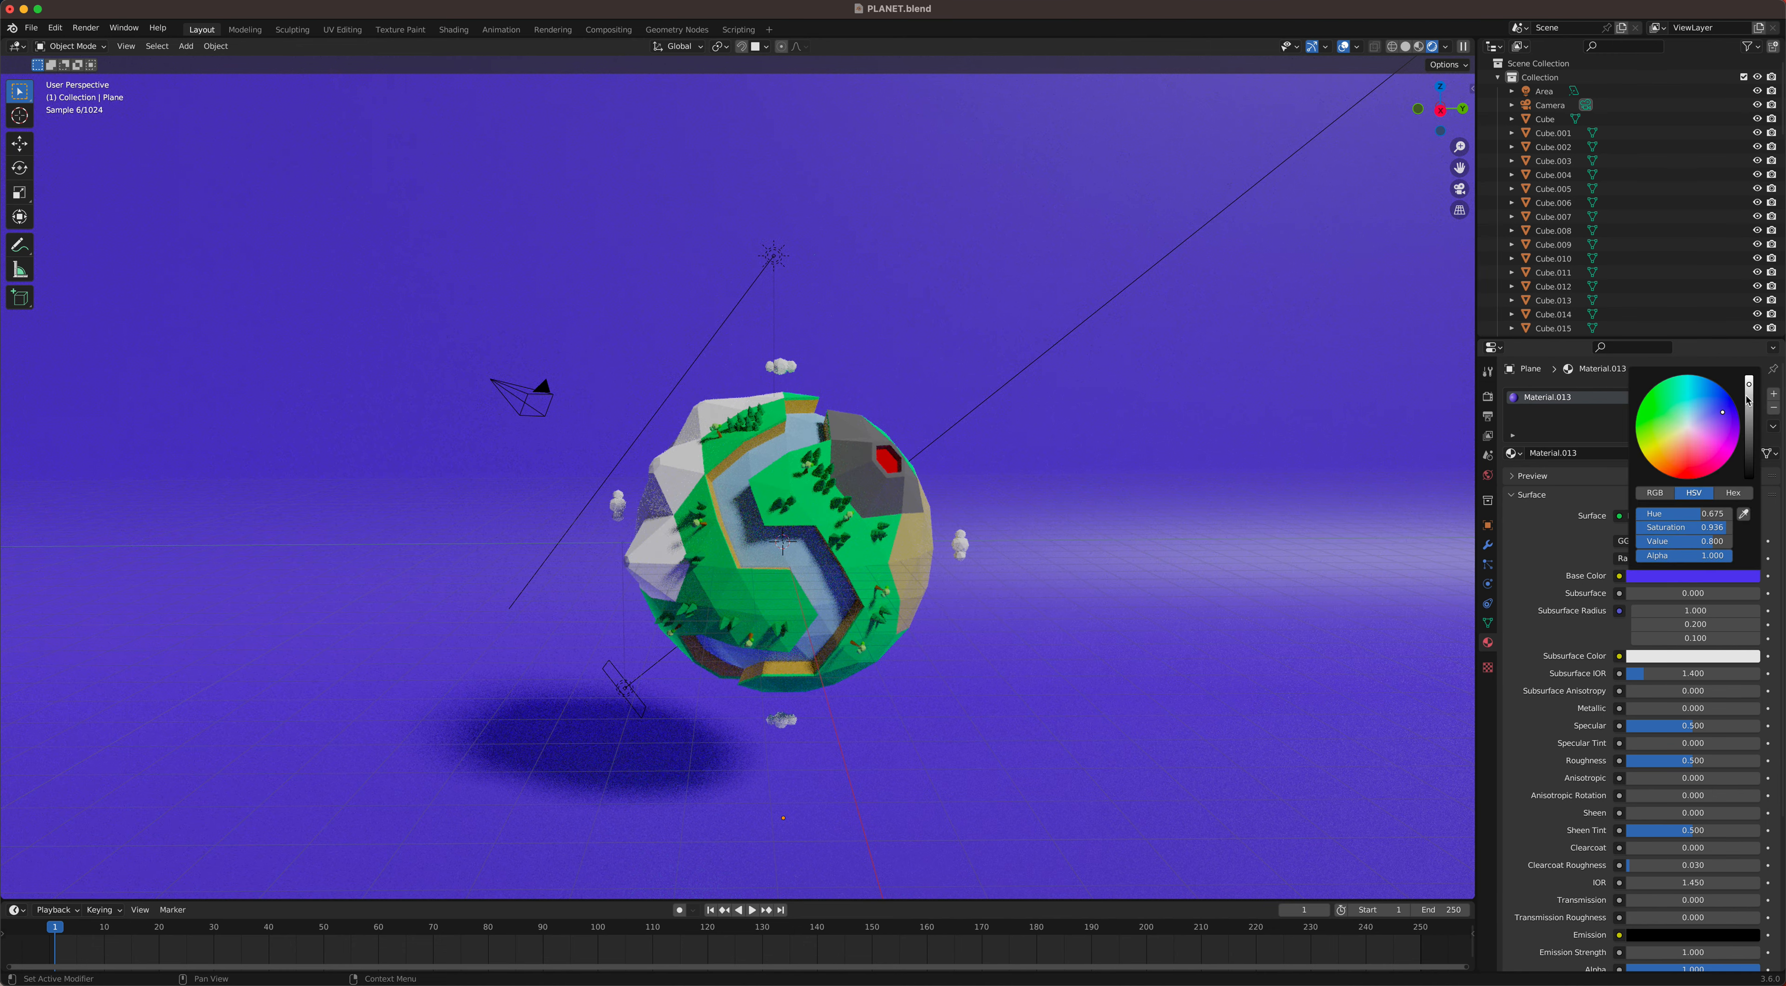
left_click_drag(1751, 394, 1751, 448)
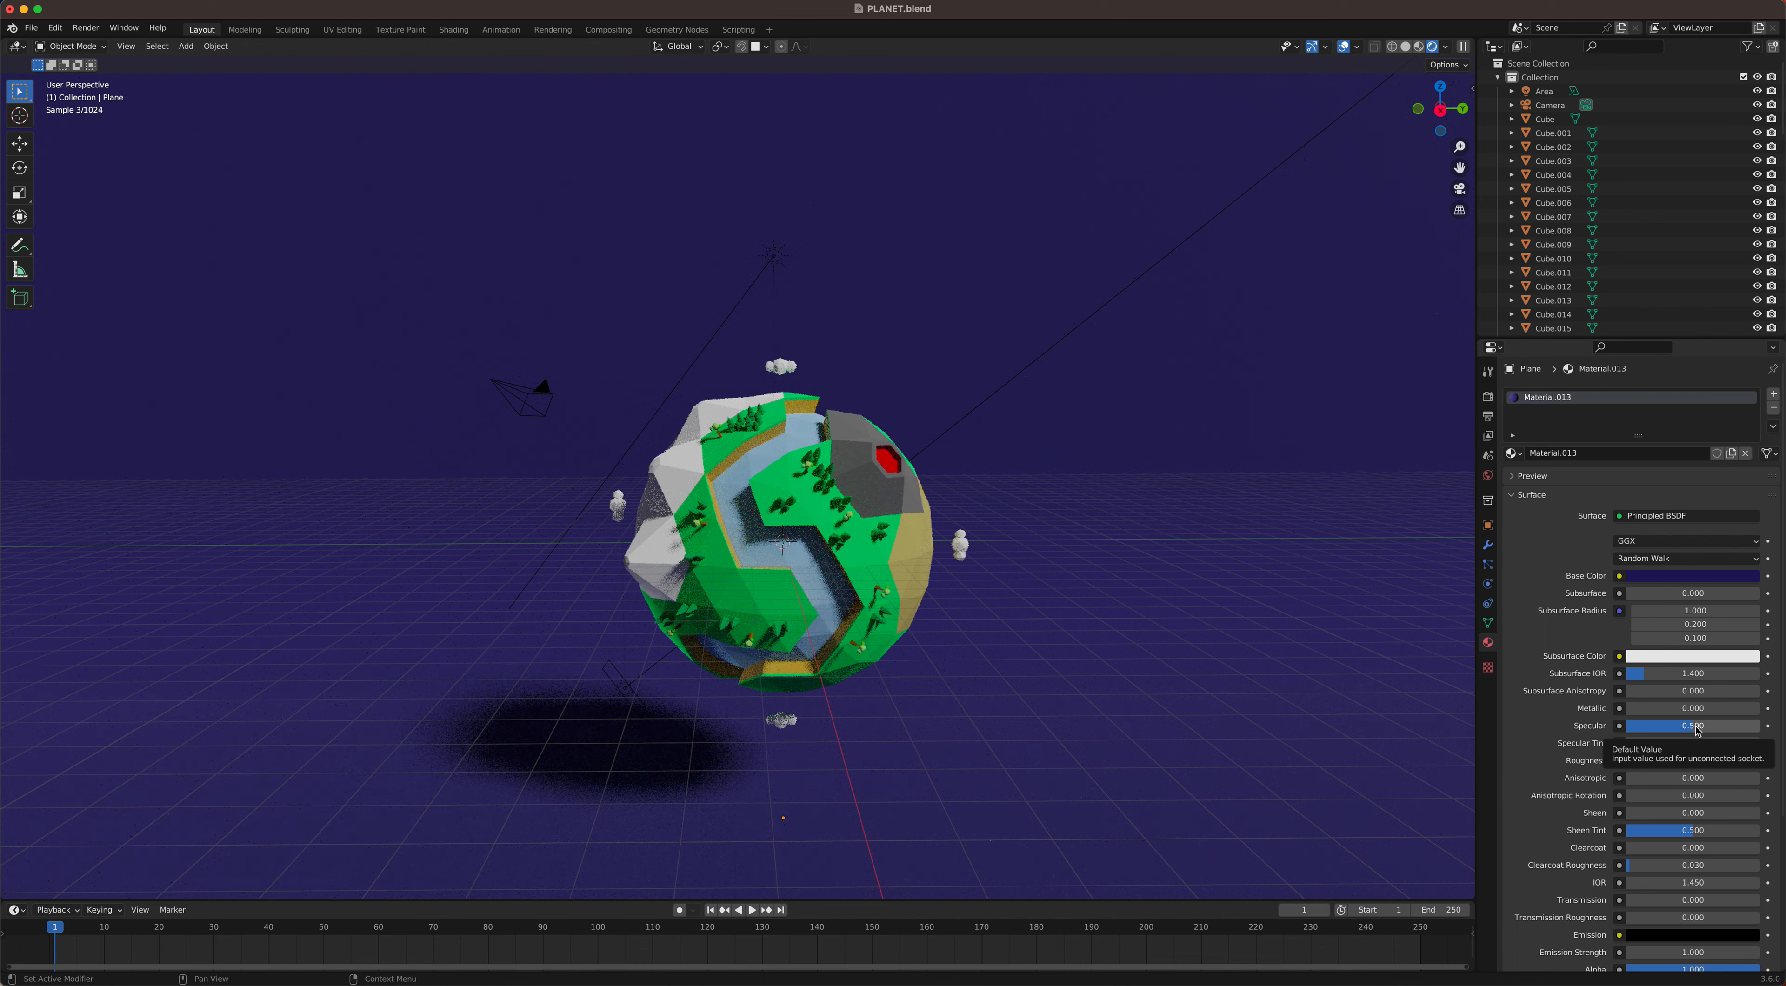
left_click_drag(1694, 732, 1619, 732)
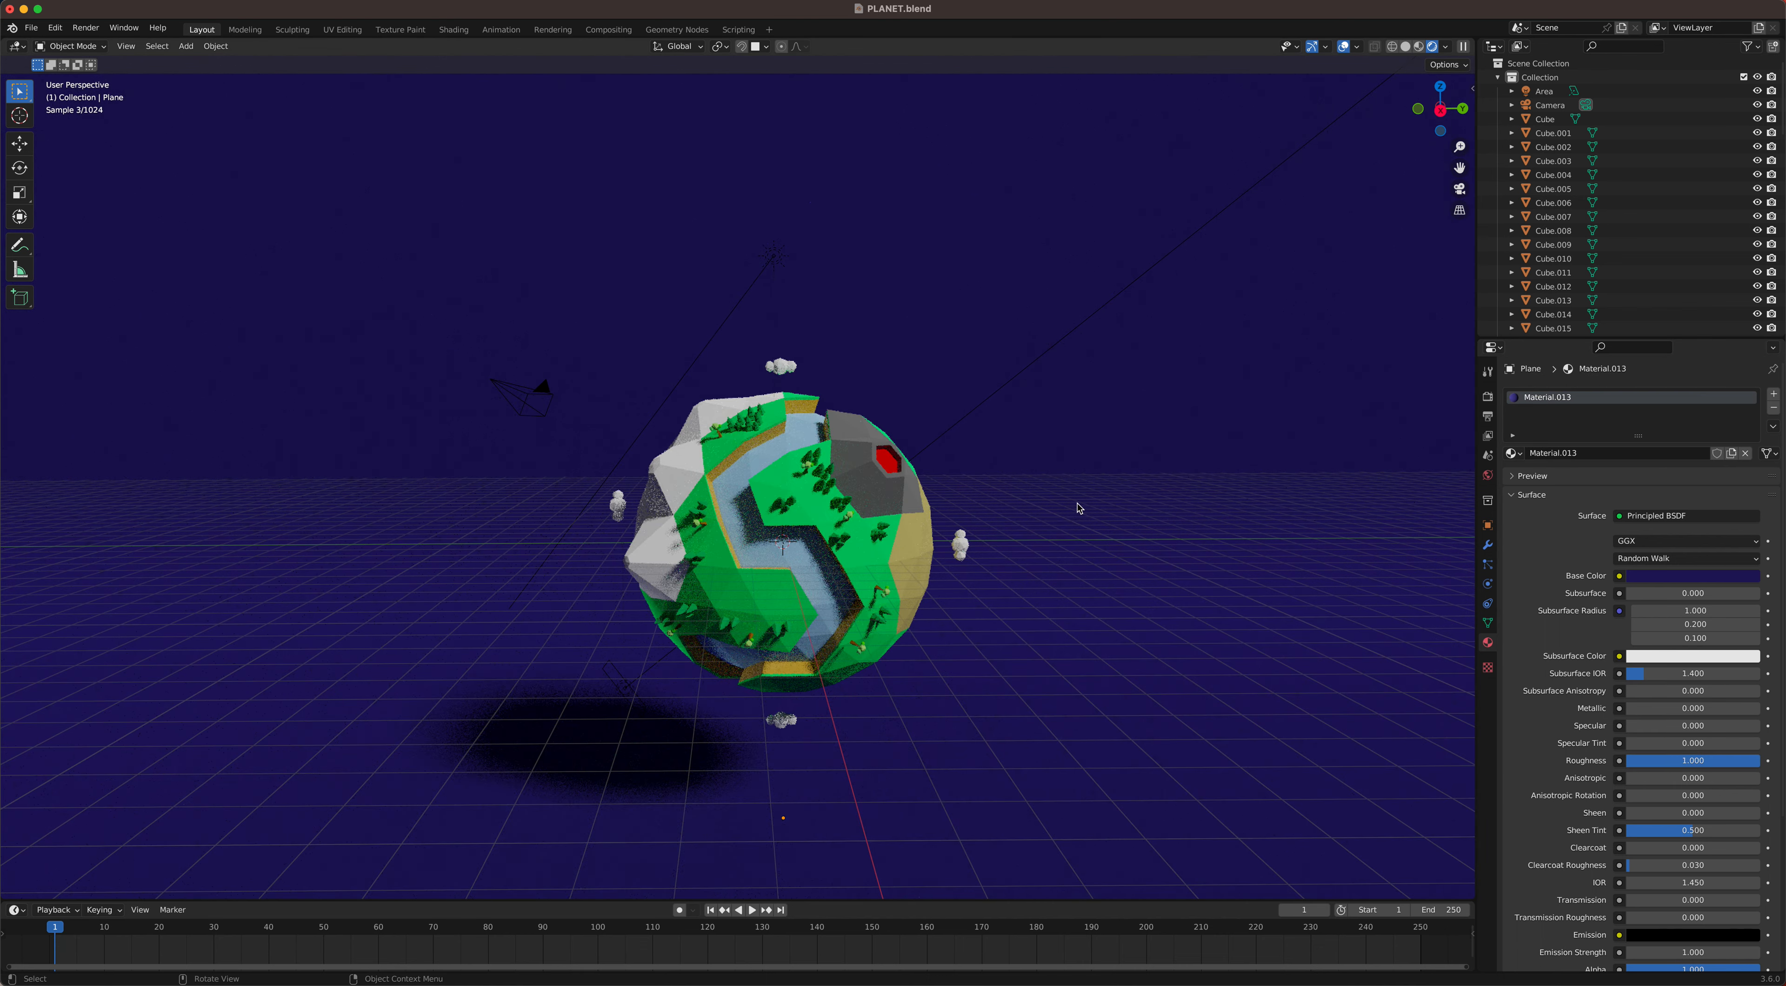
Step: Select the point light behind the planet and raise its power to 1000 W, followed by 10000 W
middle_click_drag(1076, 506, 993, 545)
left_click(1027, 527)
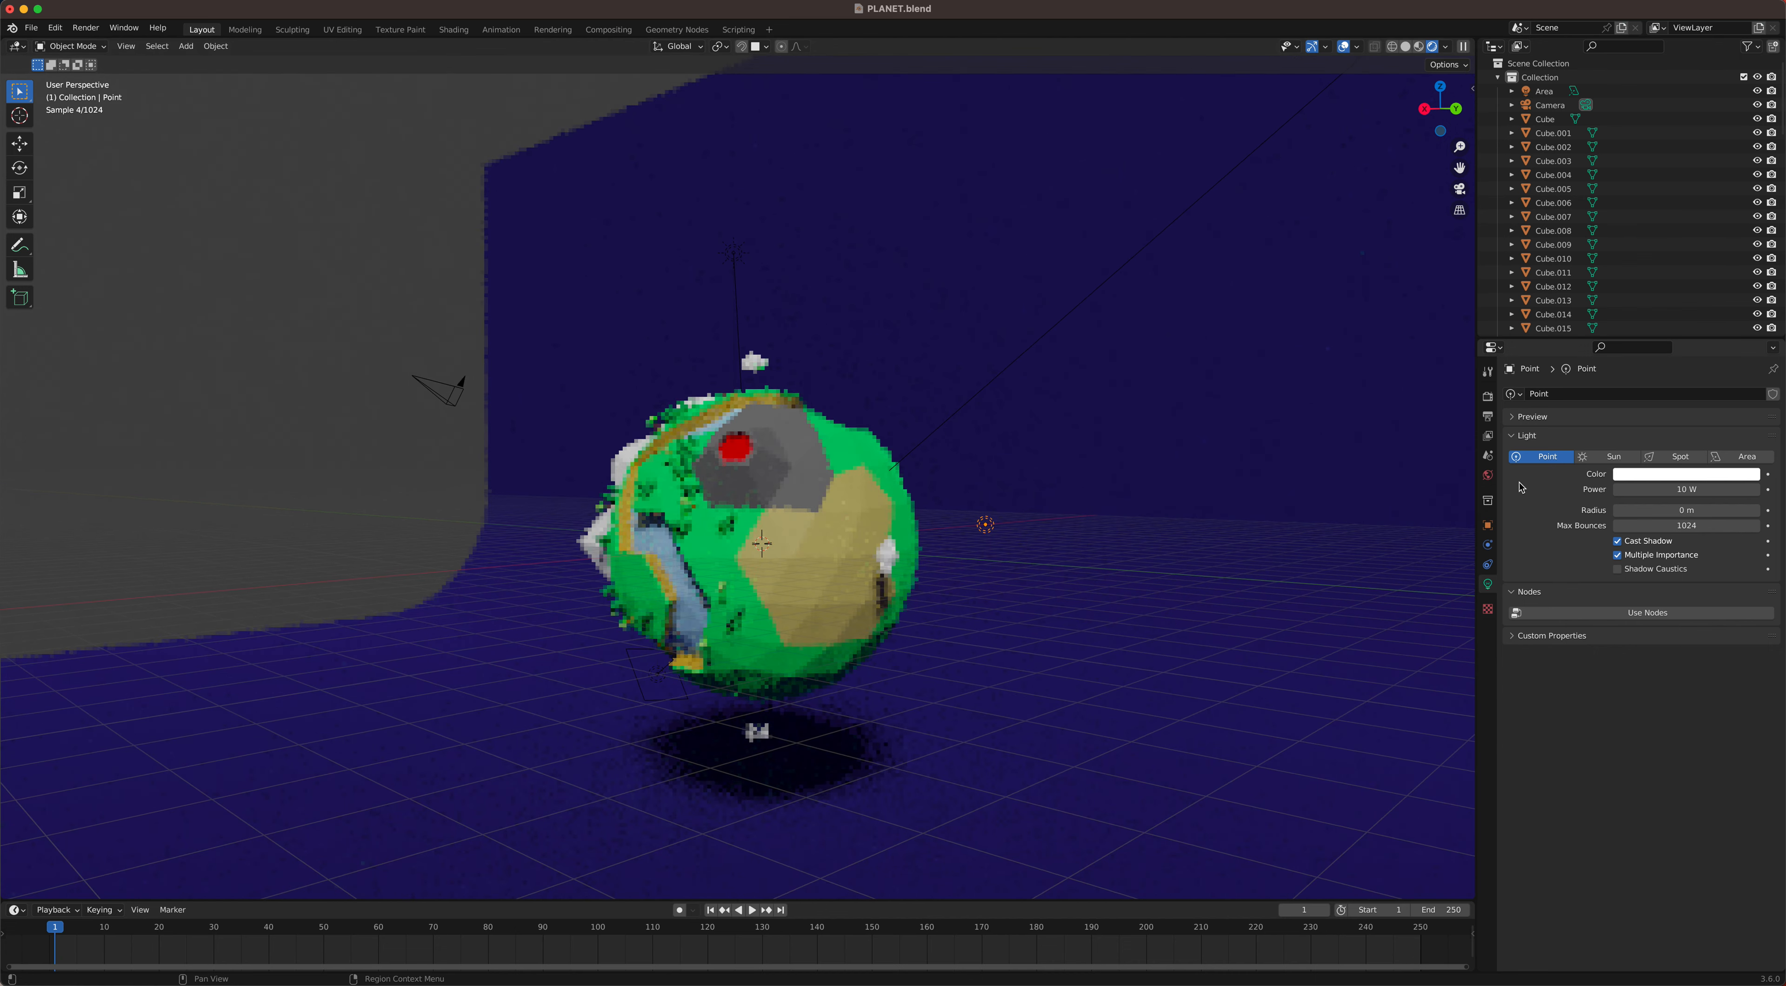
left_click(1683, 490)
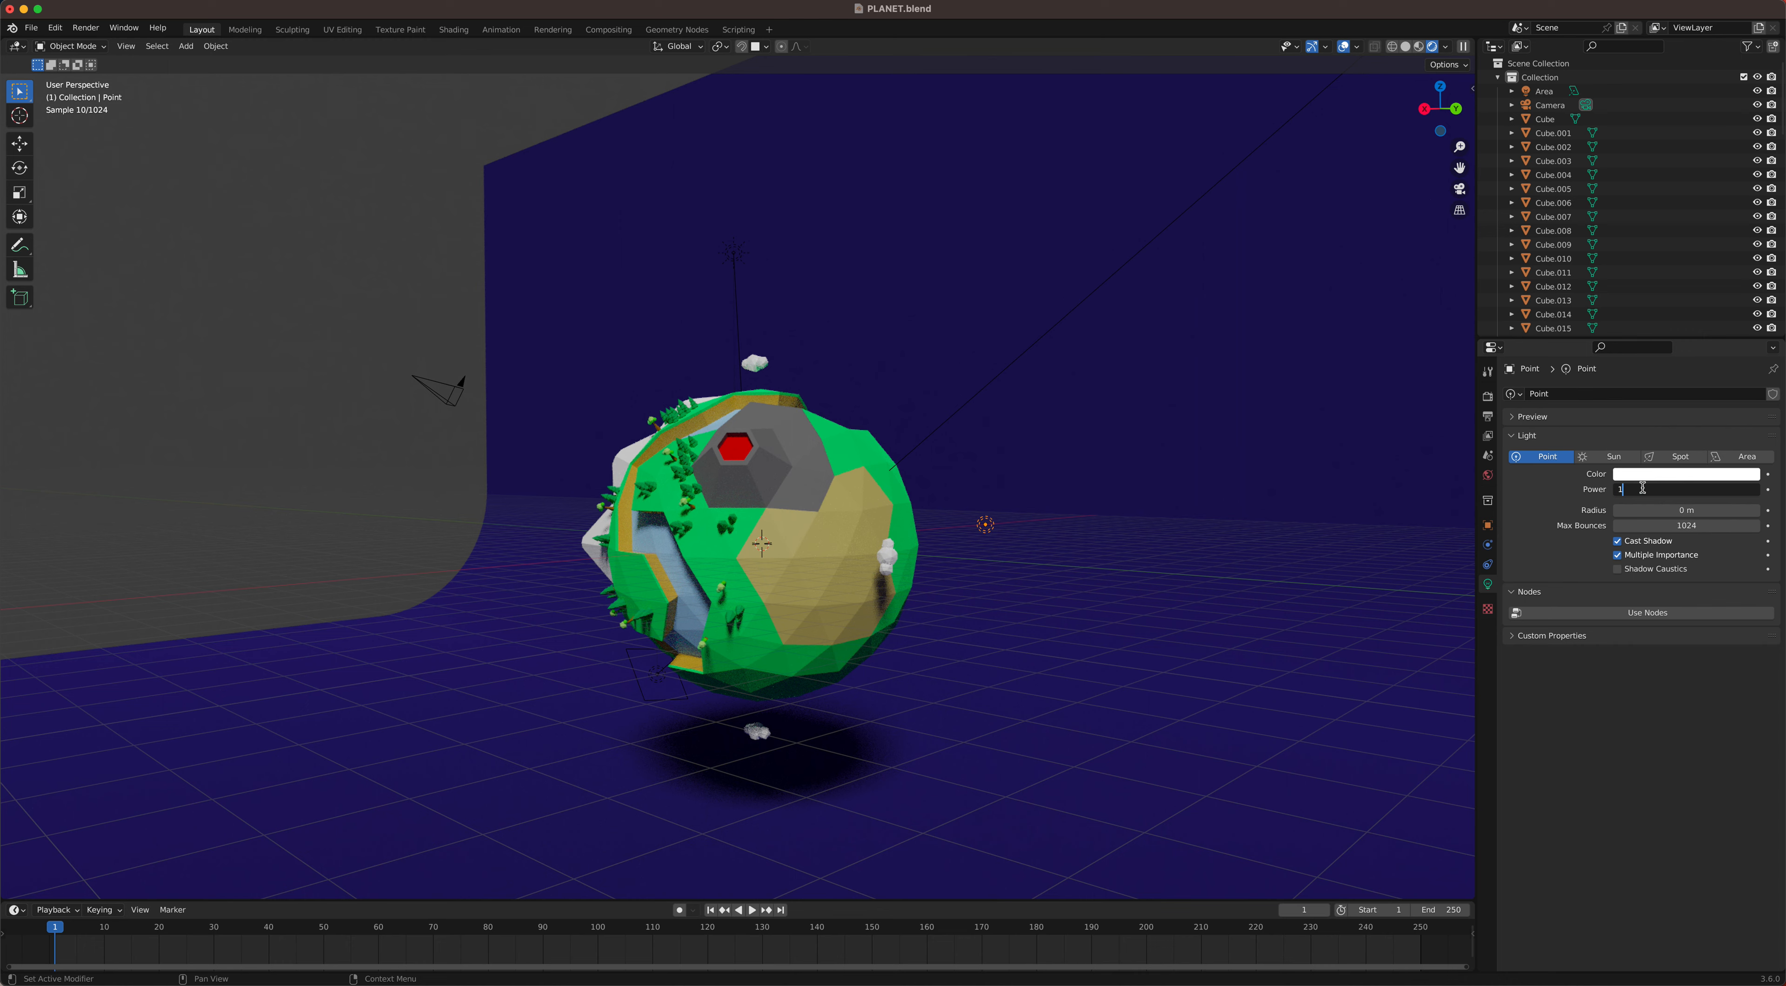
key("Return")
middle_click_drag(1069, 506, 829, 531)
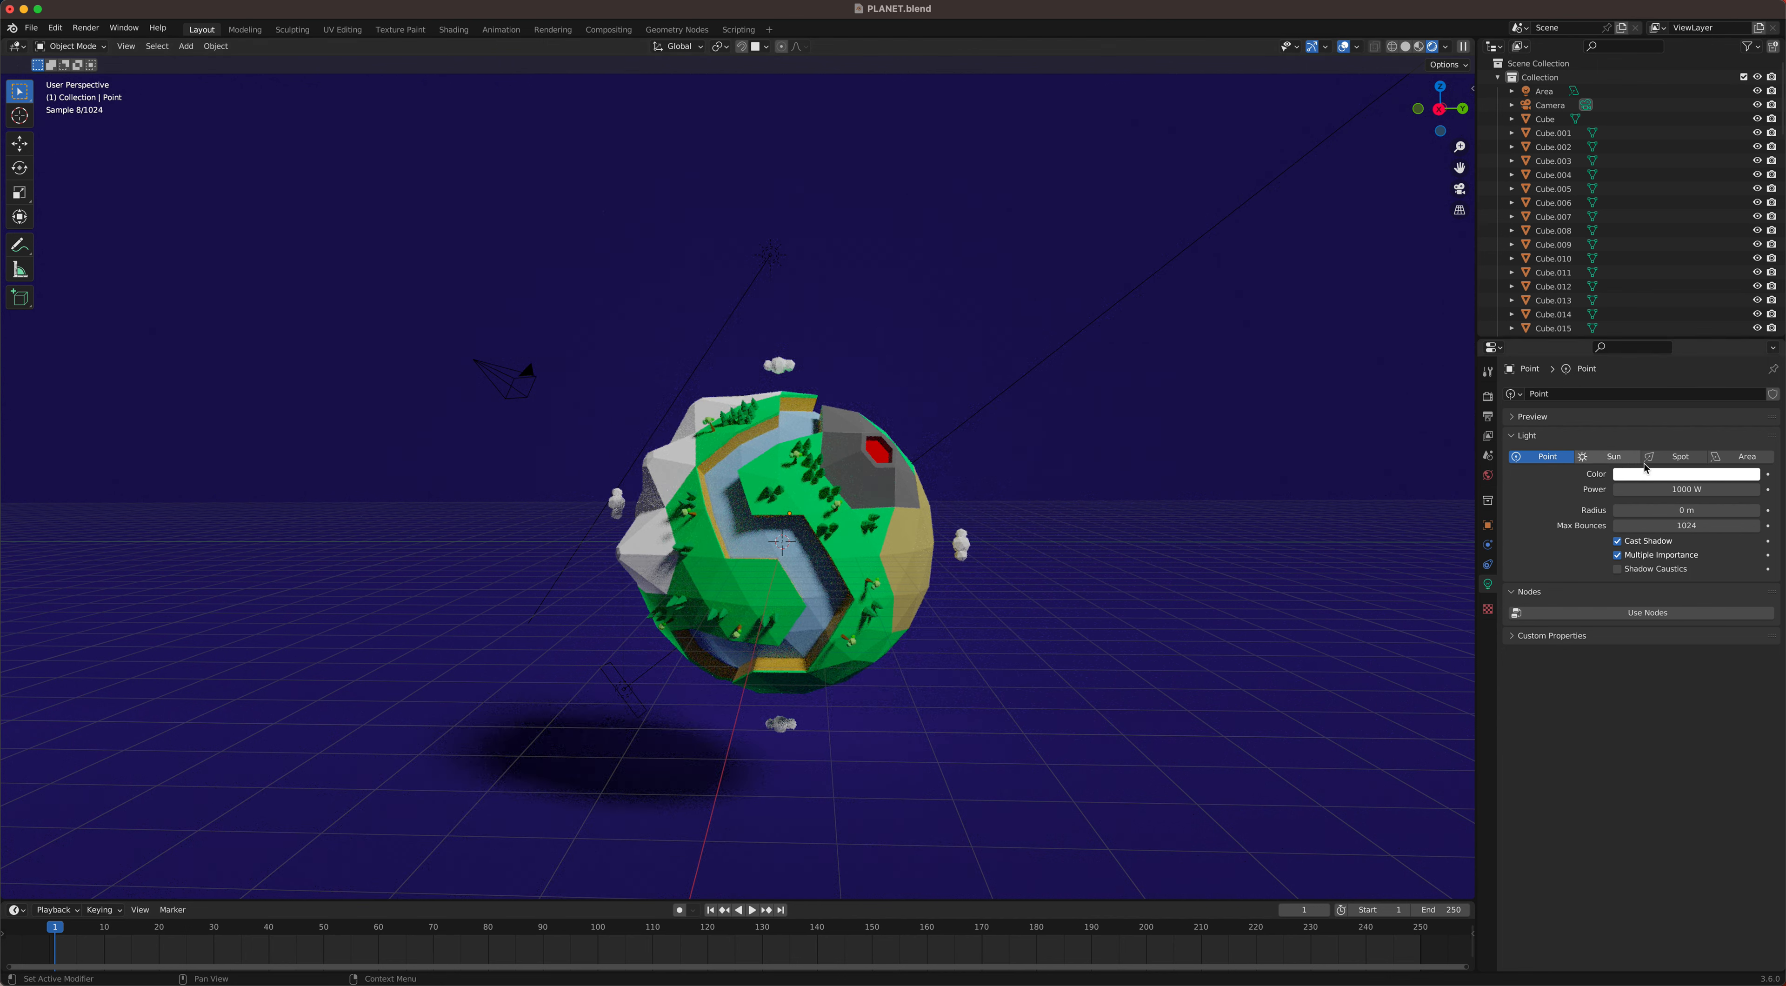
left_click(1682, 491)
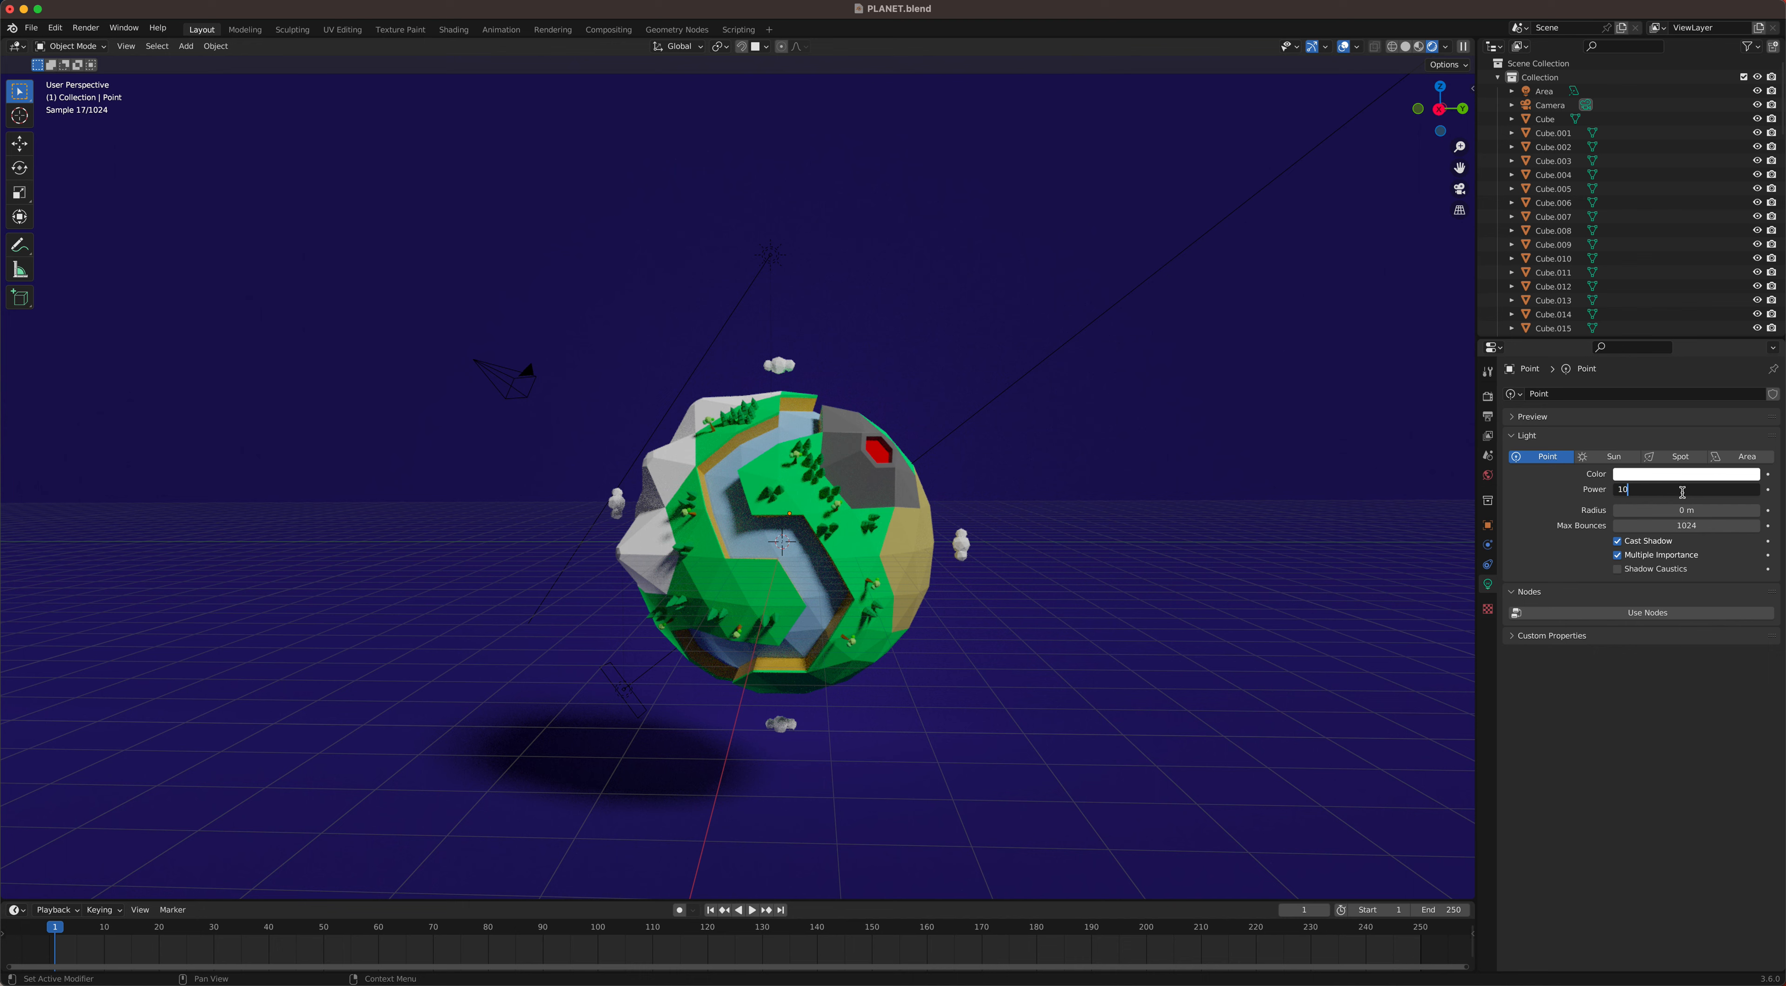
key("Return")
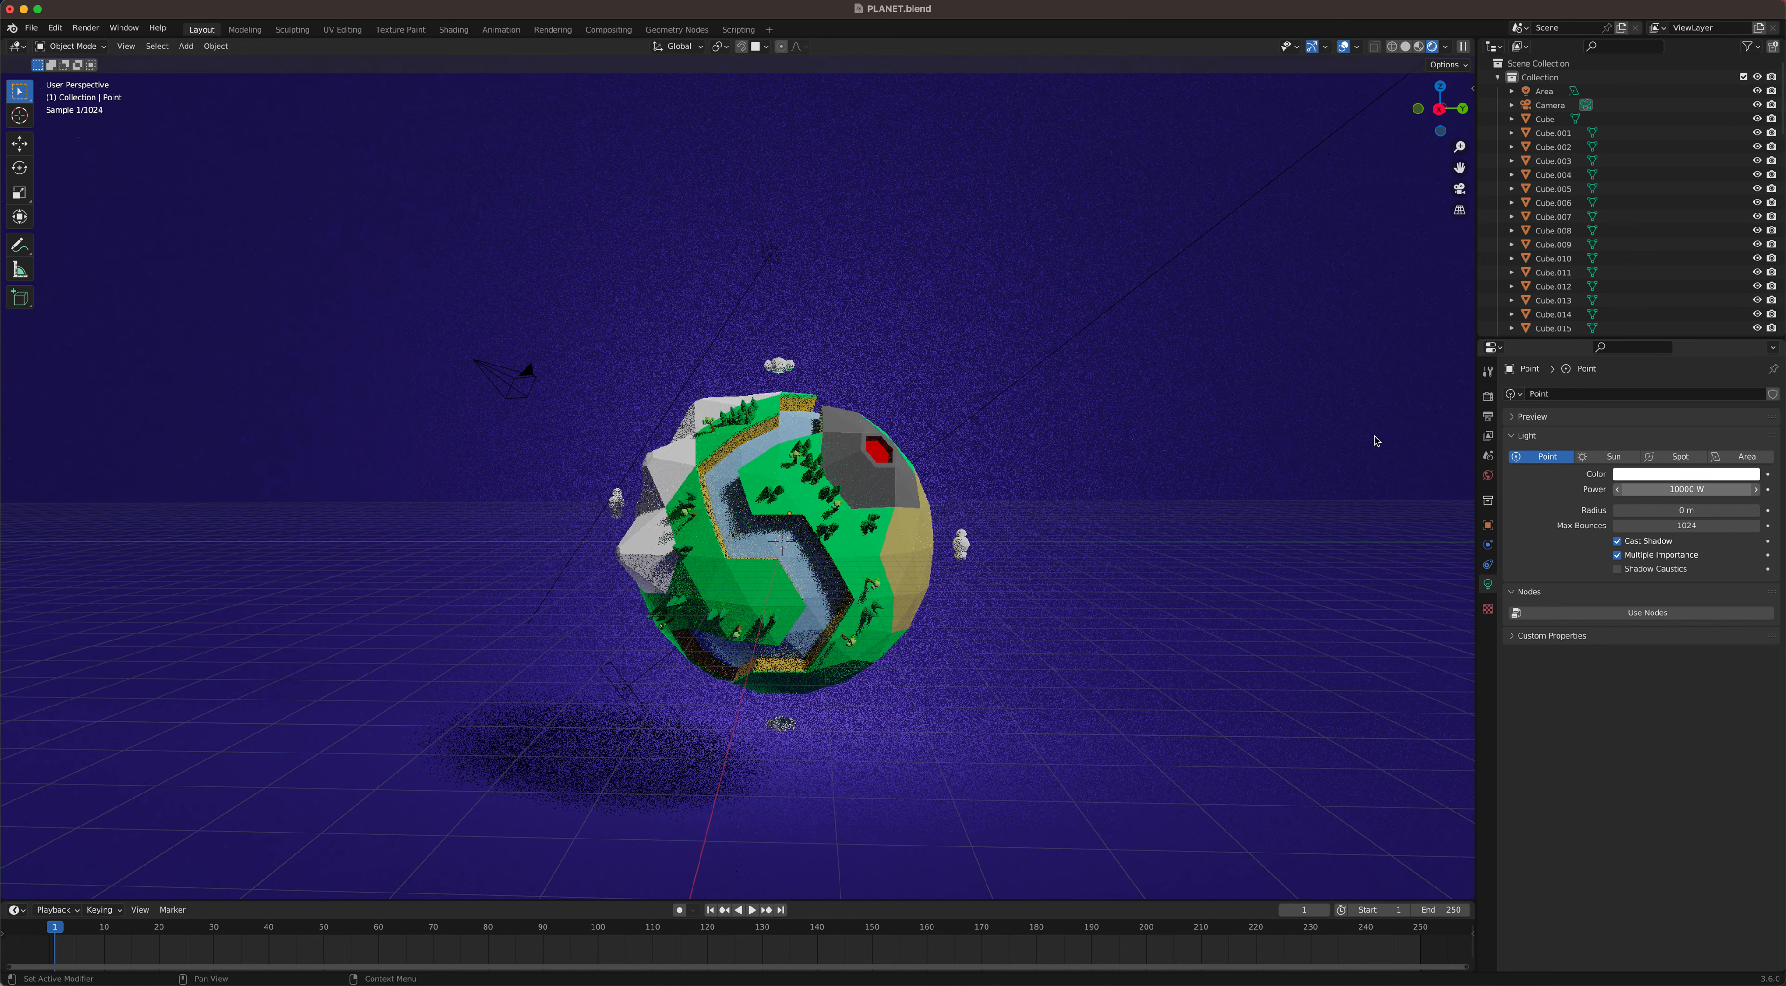
Step: Set the point light's power to 20000 W and check the glow around the planet
left_click(1653, 491)
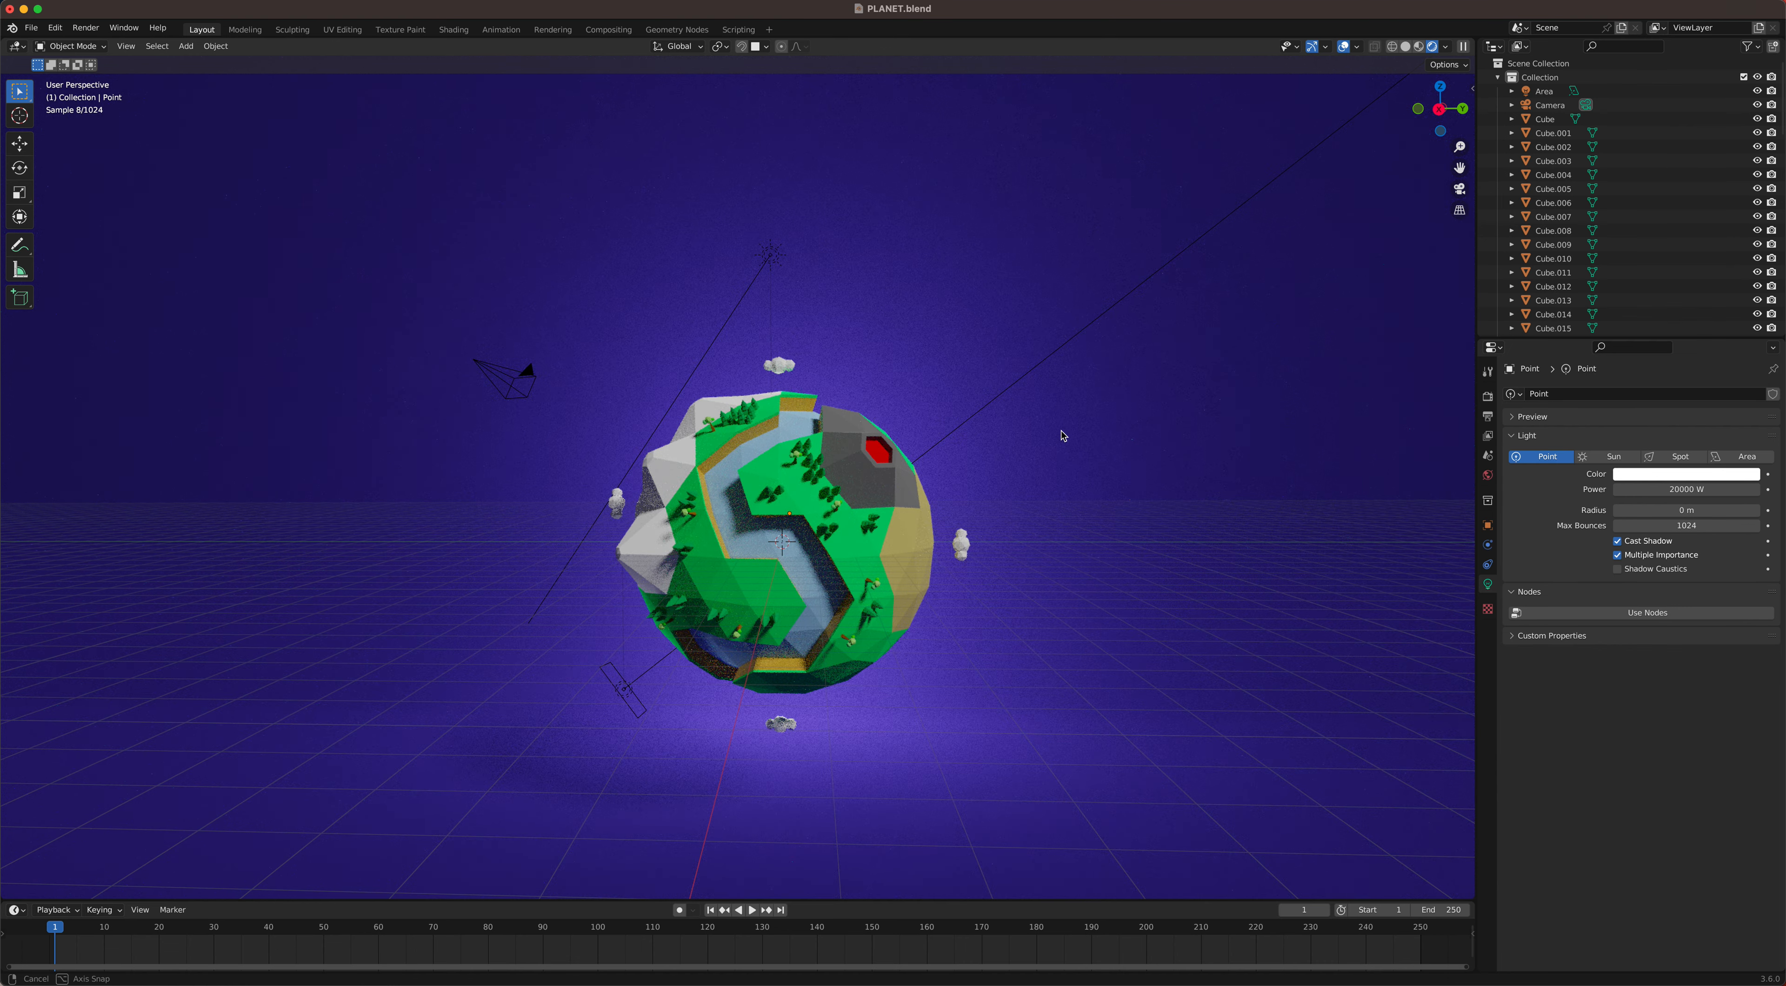
scroll(1059, 437, "up", 2)
scroll(1041, 459, "down", 2)
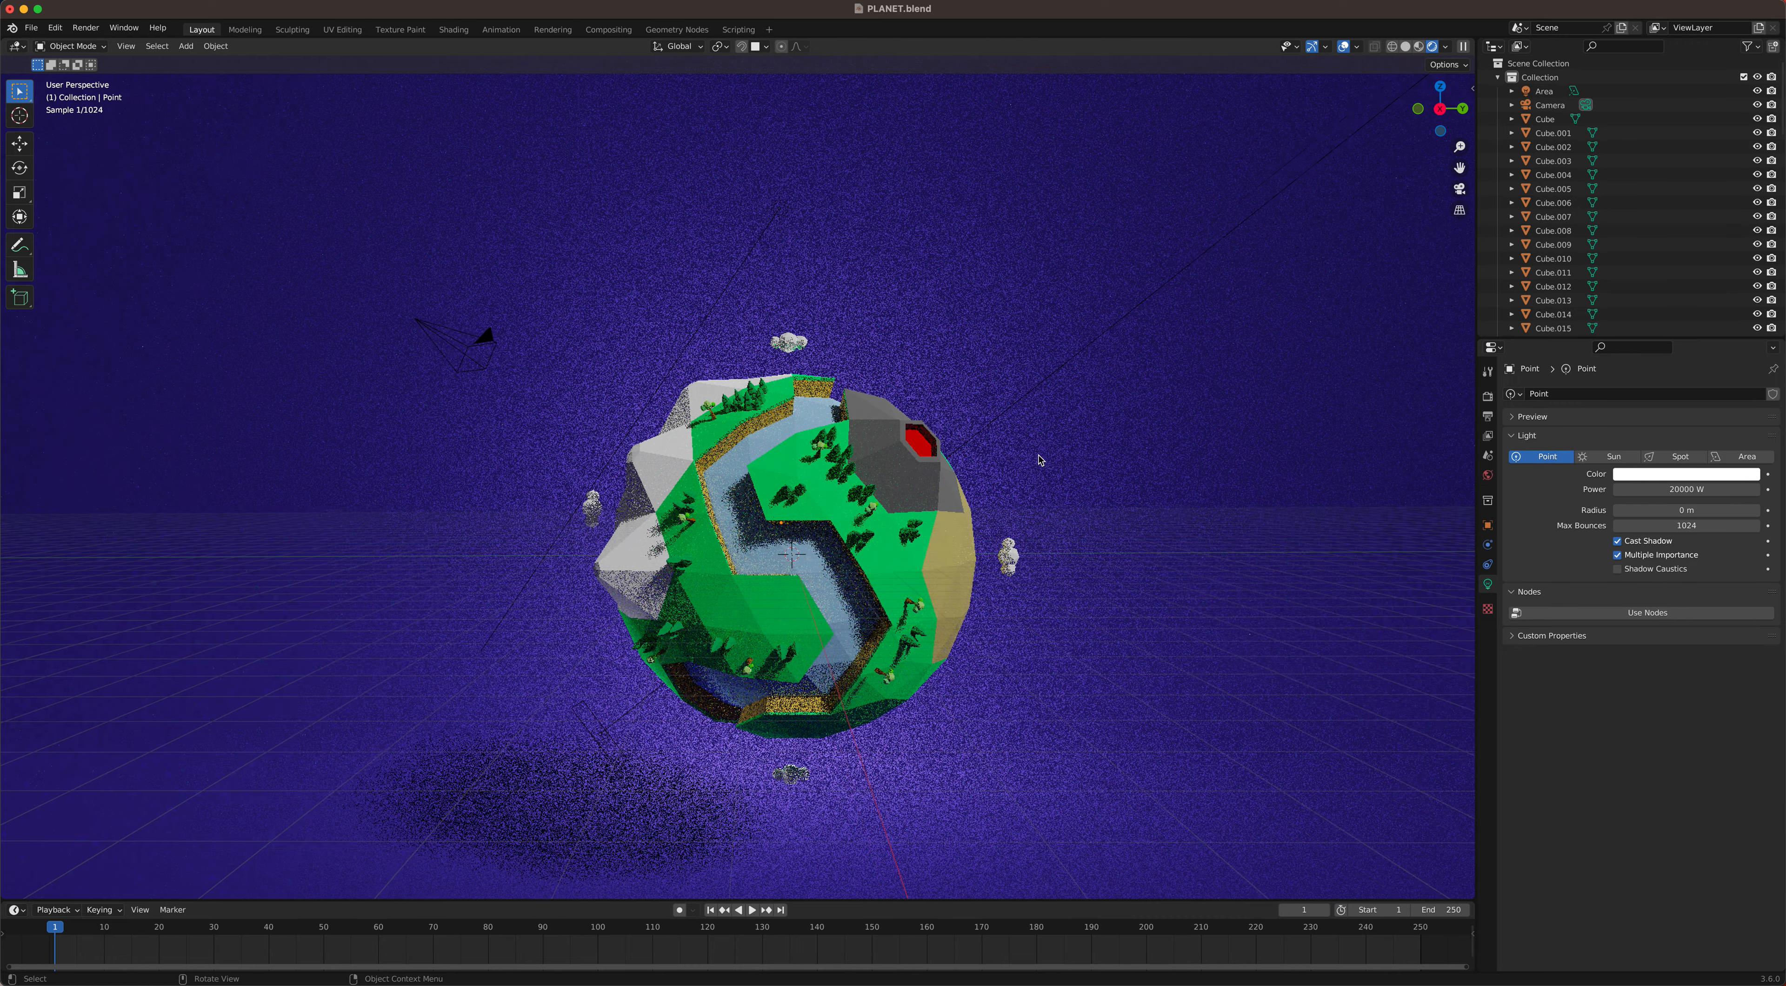
scroll(1040, 459, "up", 3)
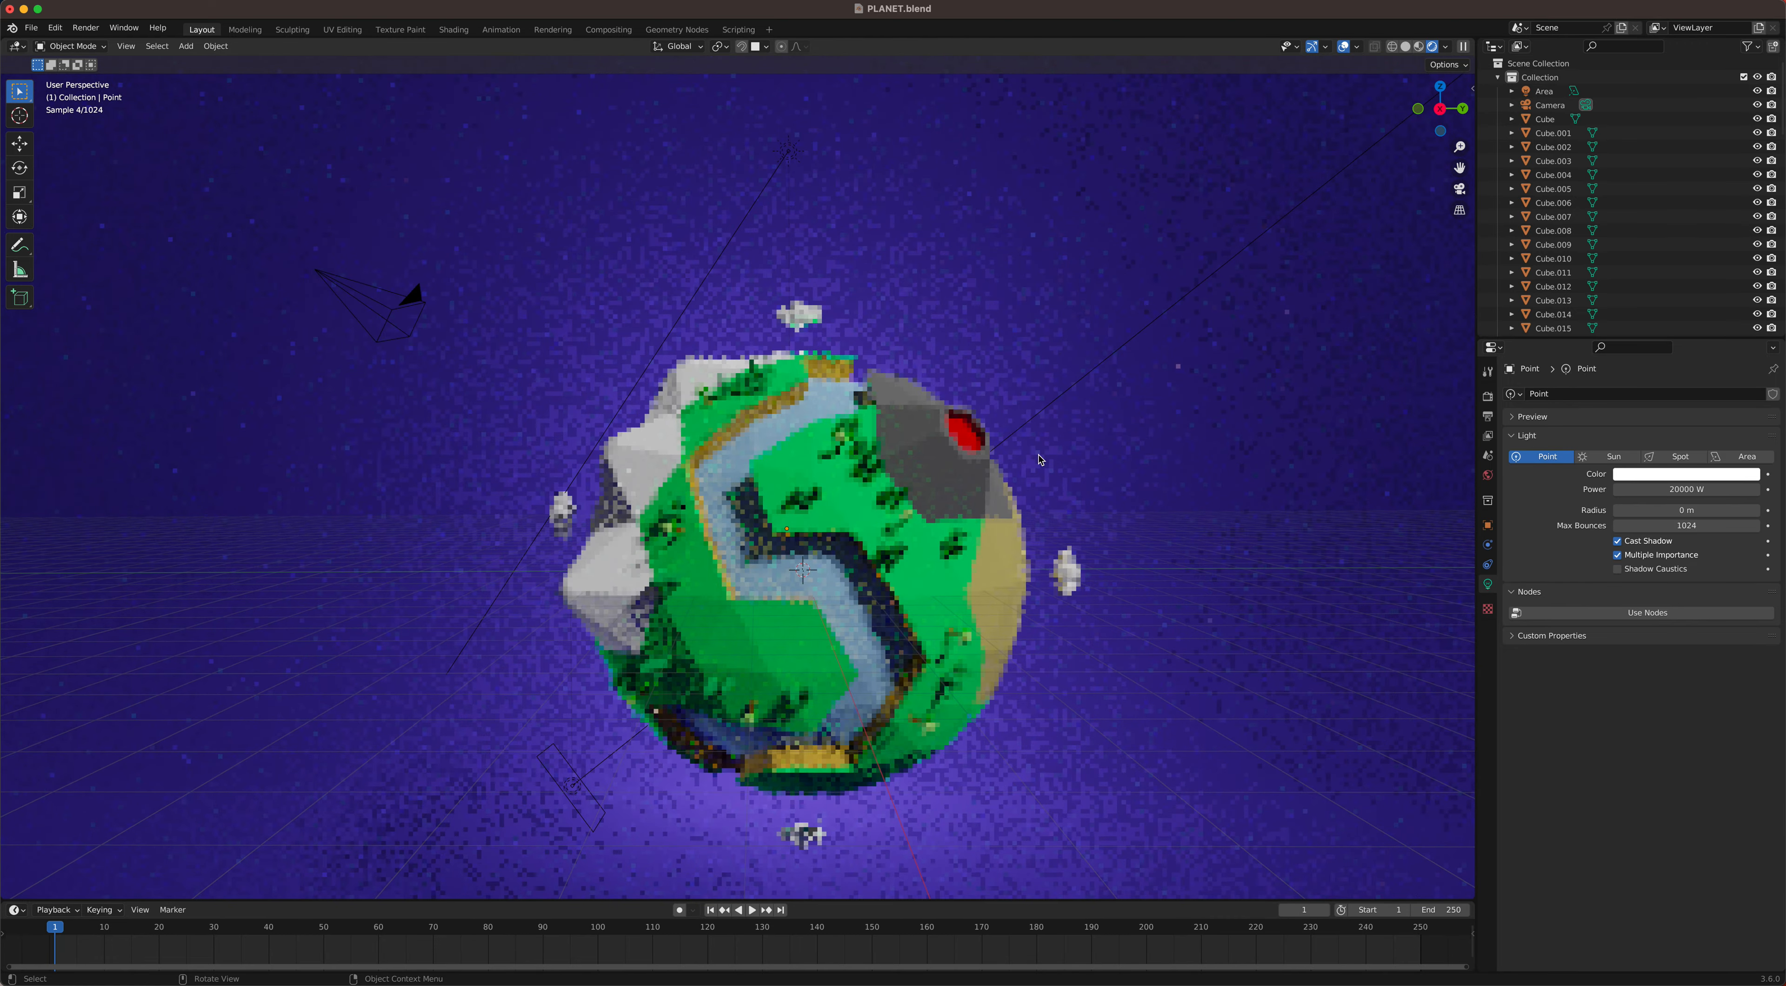
middle_click_drag(1071, 486, 1184, 463, "shift")
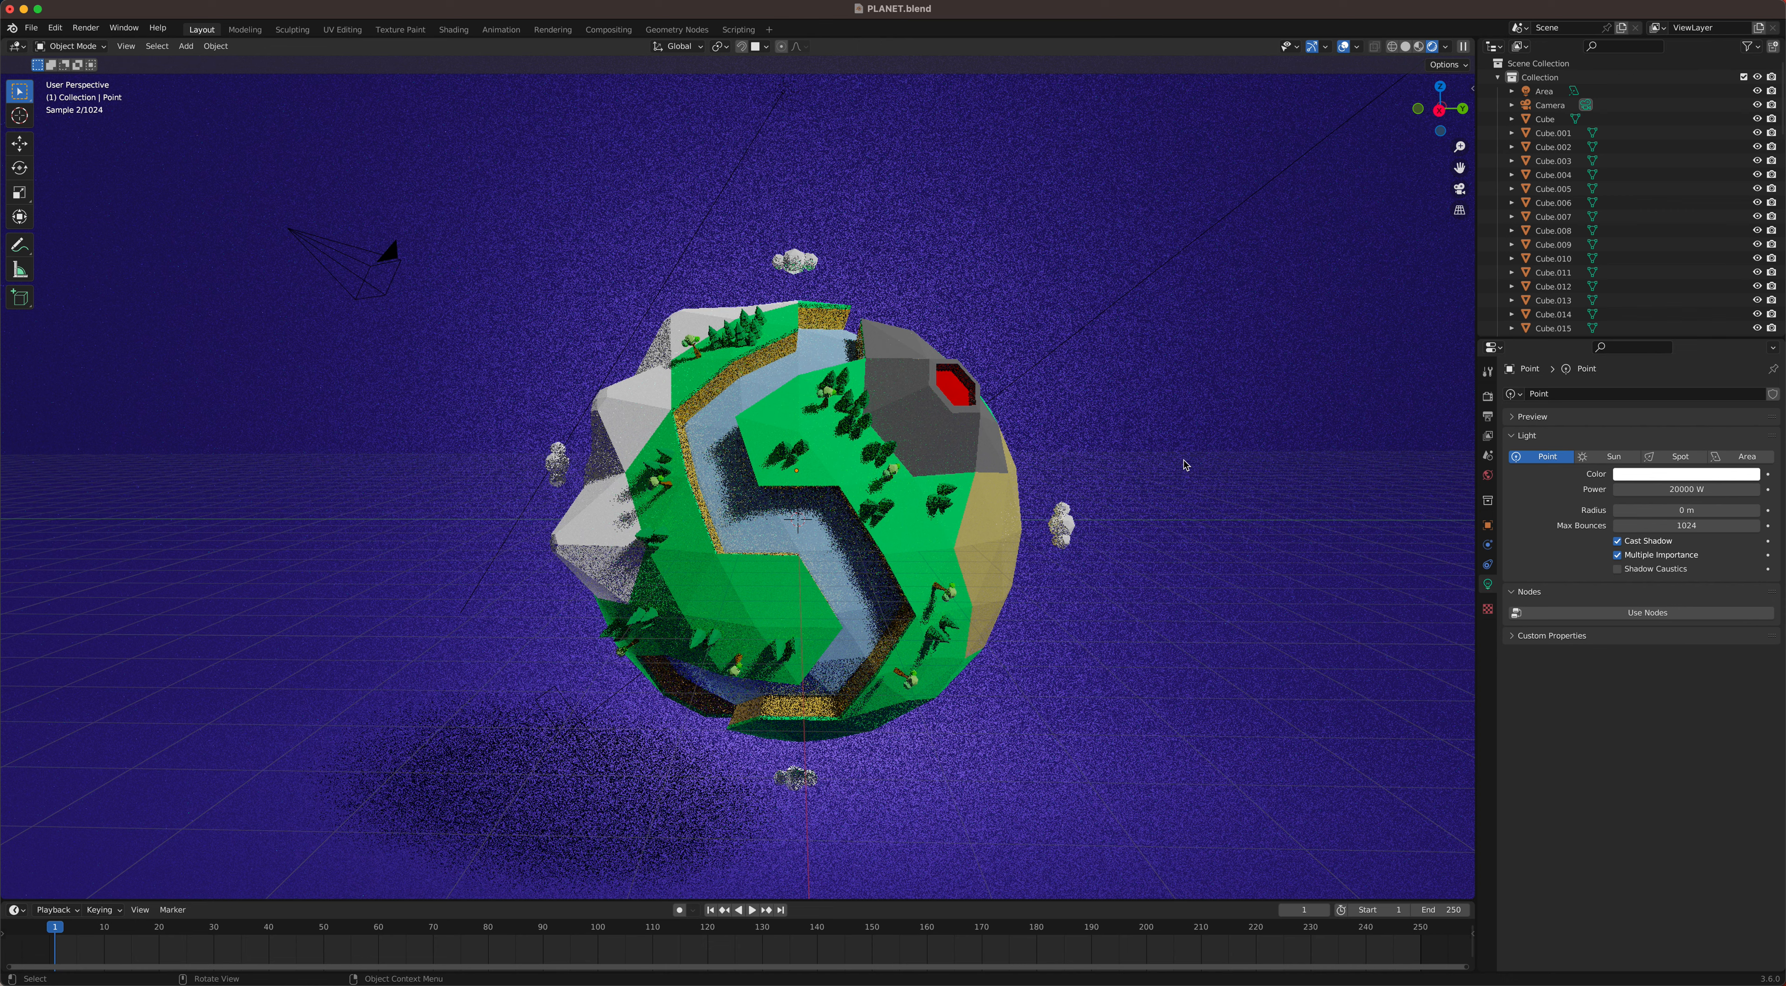
Step: Set the point light's power to 40000 W
left_click(1675, 489)
type("40")
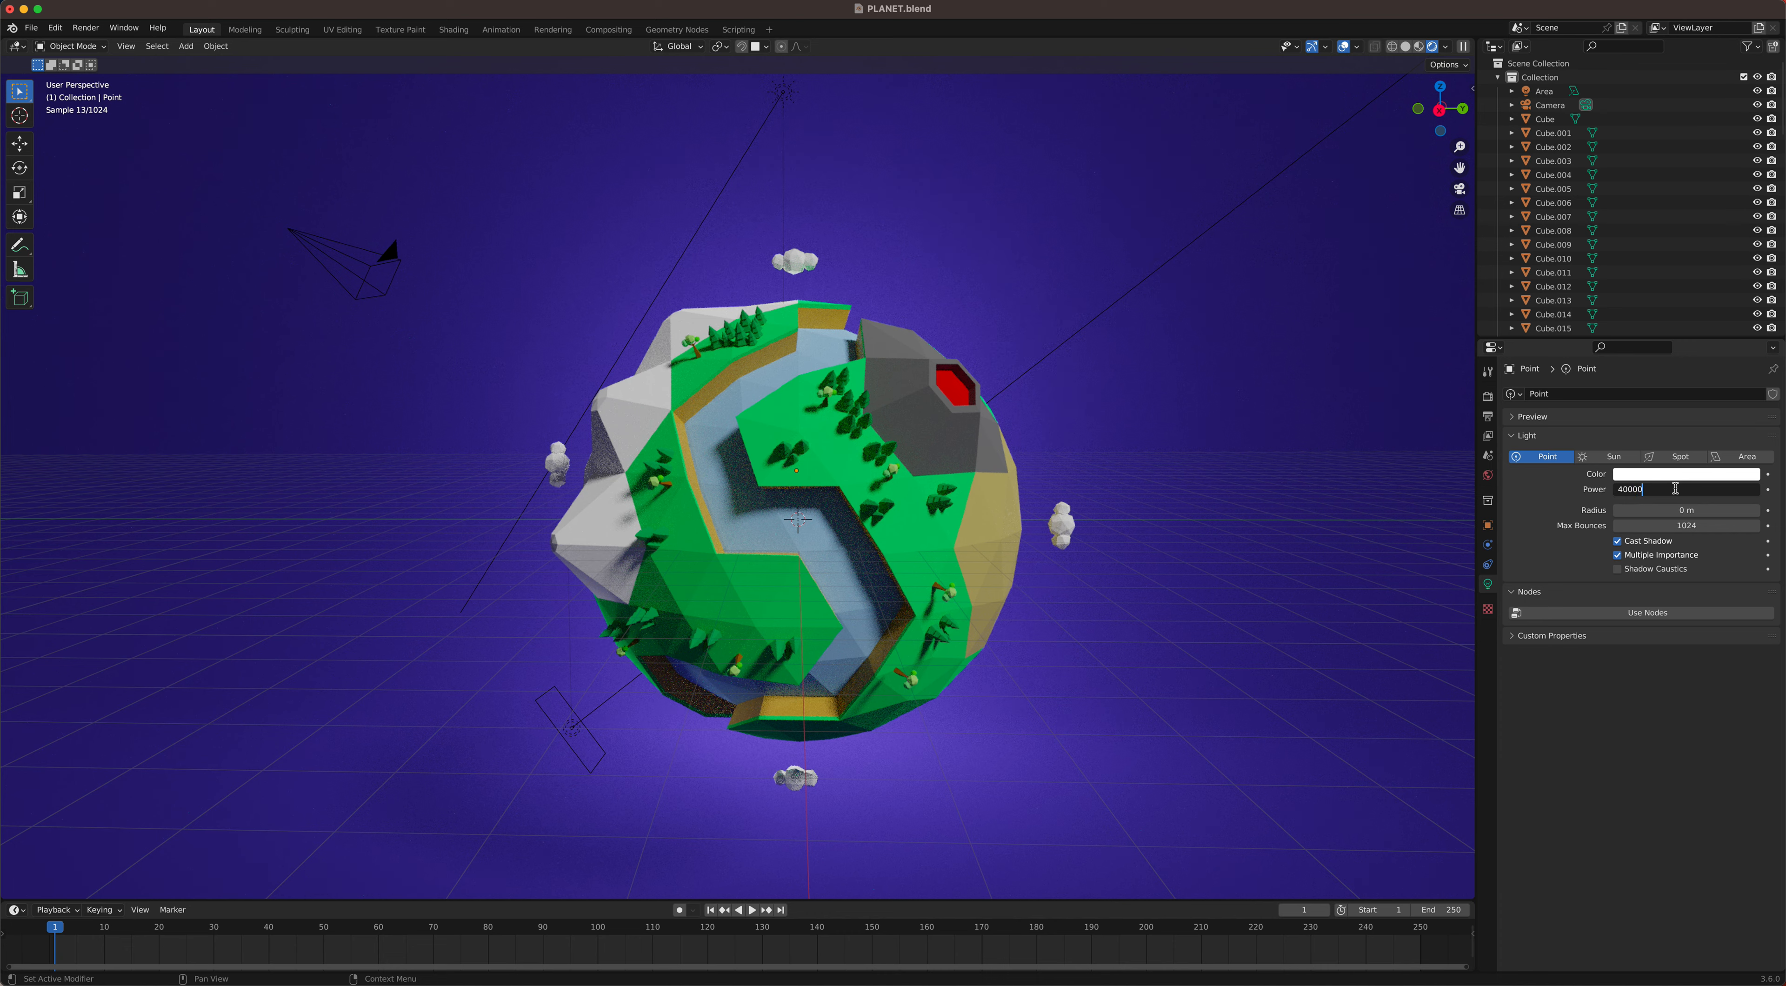
key("Return")
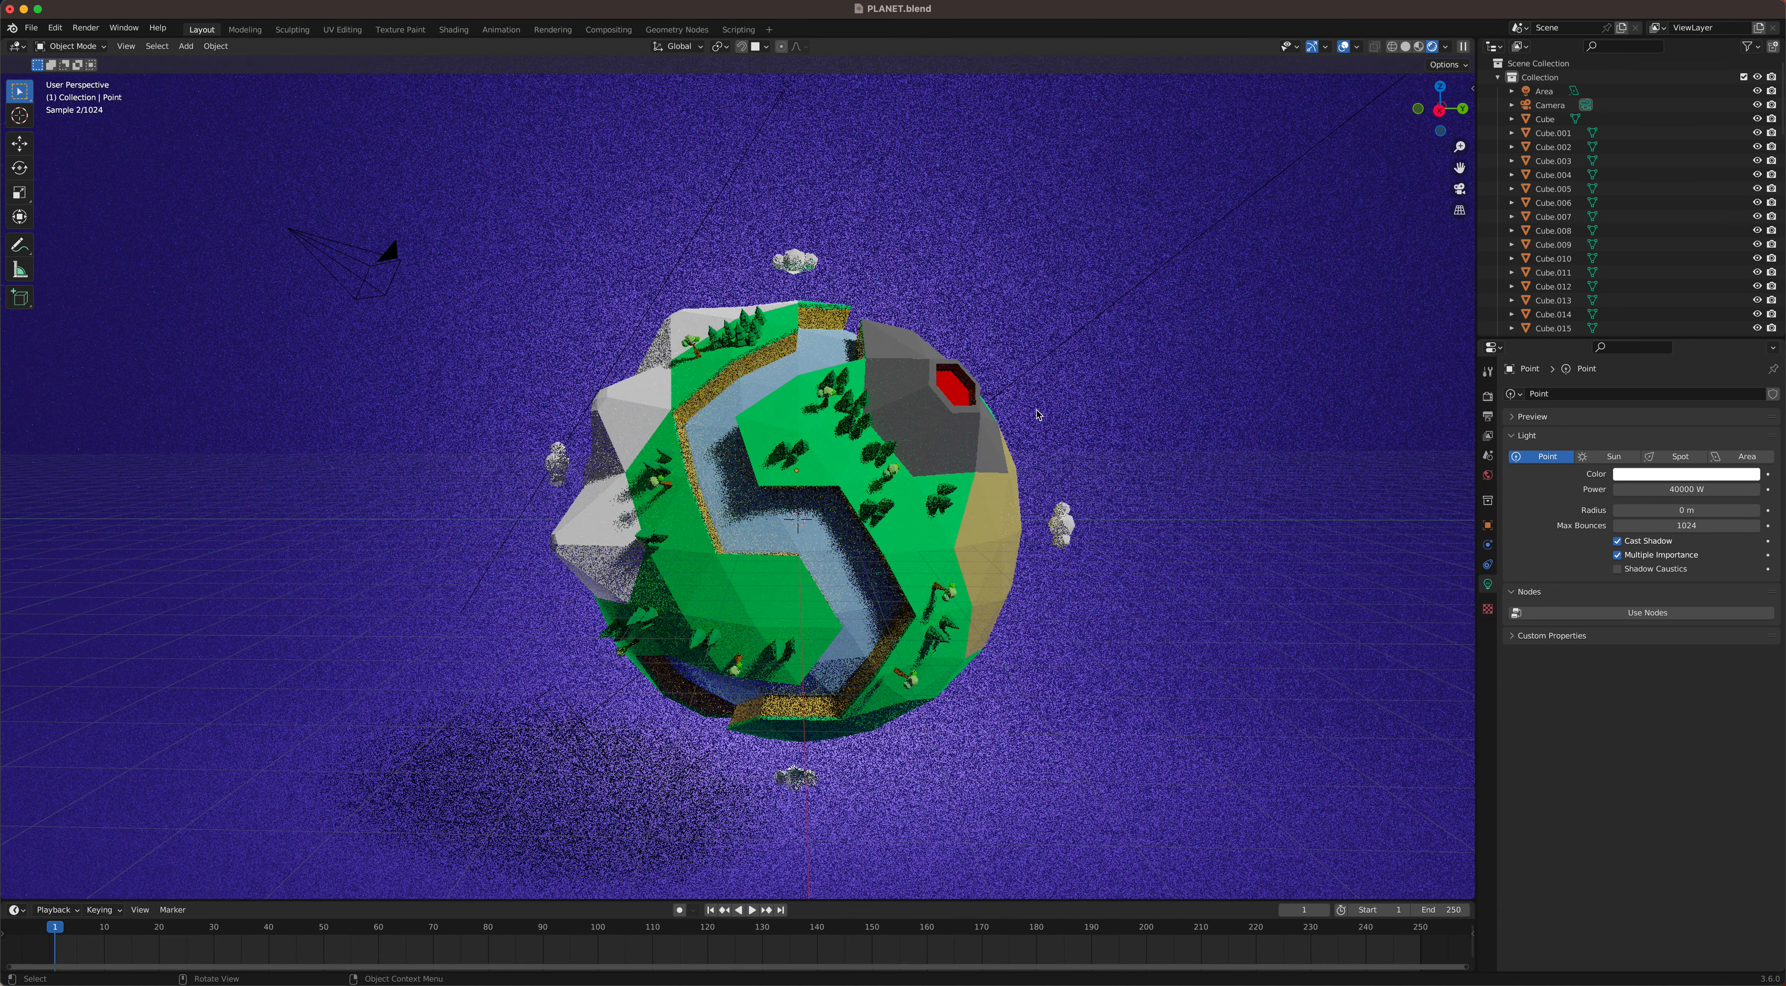
Step: Move the point light up along the Z axis by about 1.67 m
middle_click_drag(1017, 411, 1093, 424)
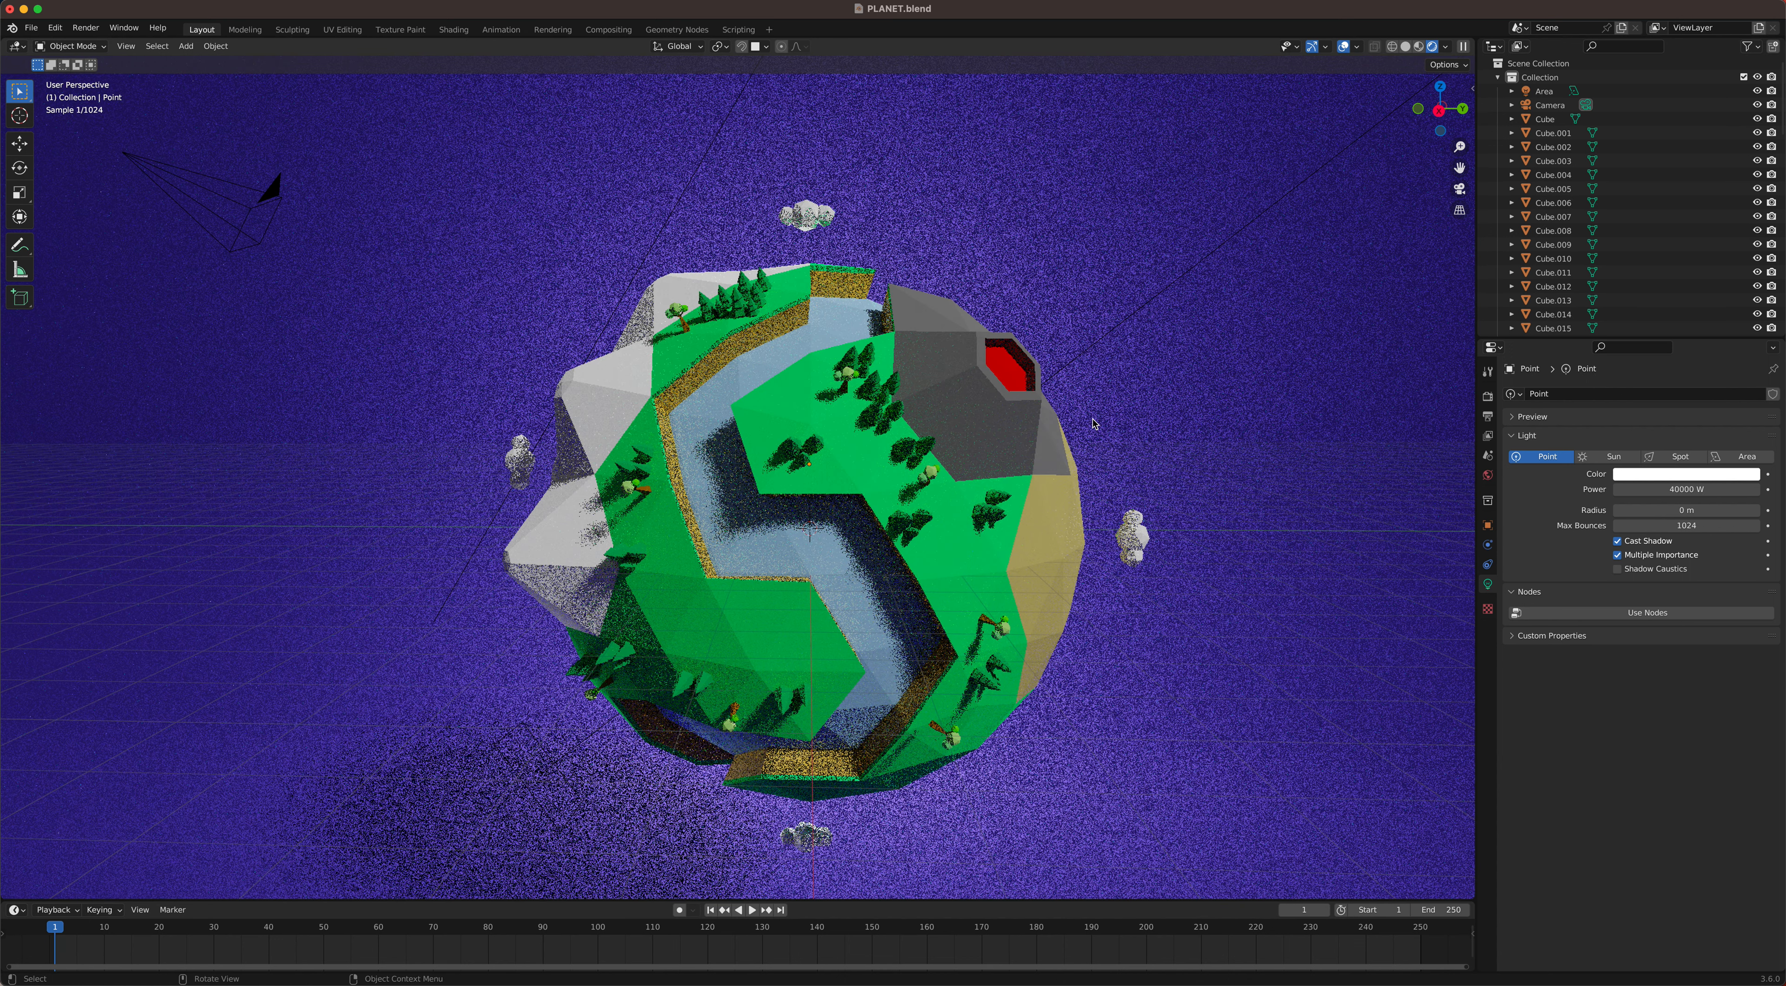
key("g")
key("z")
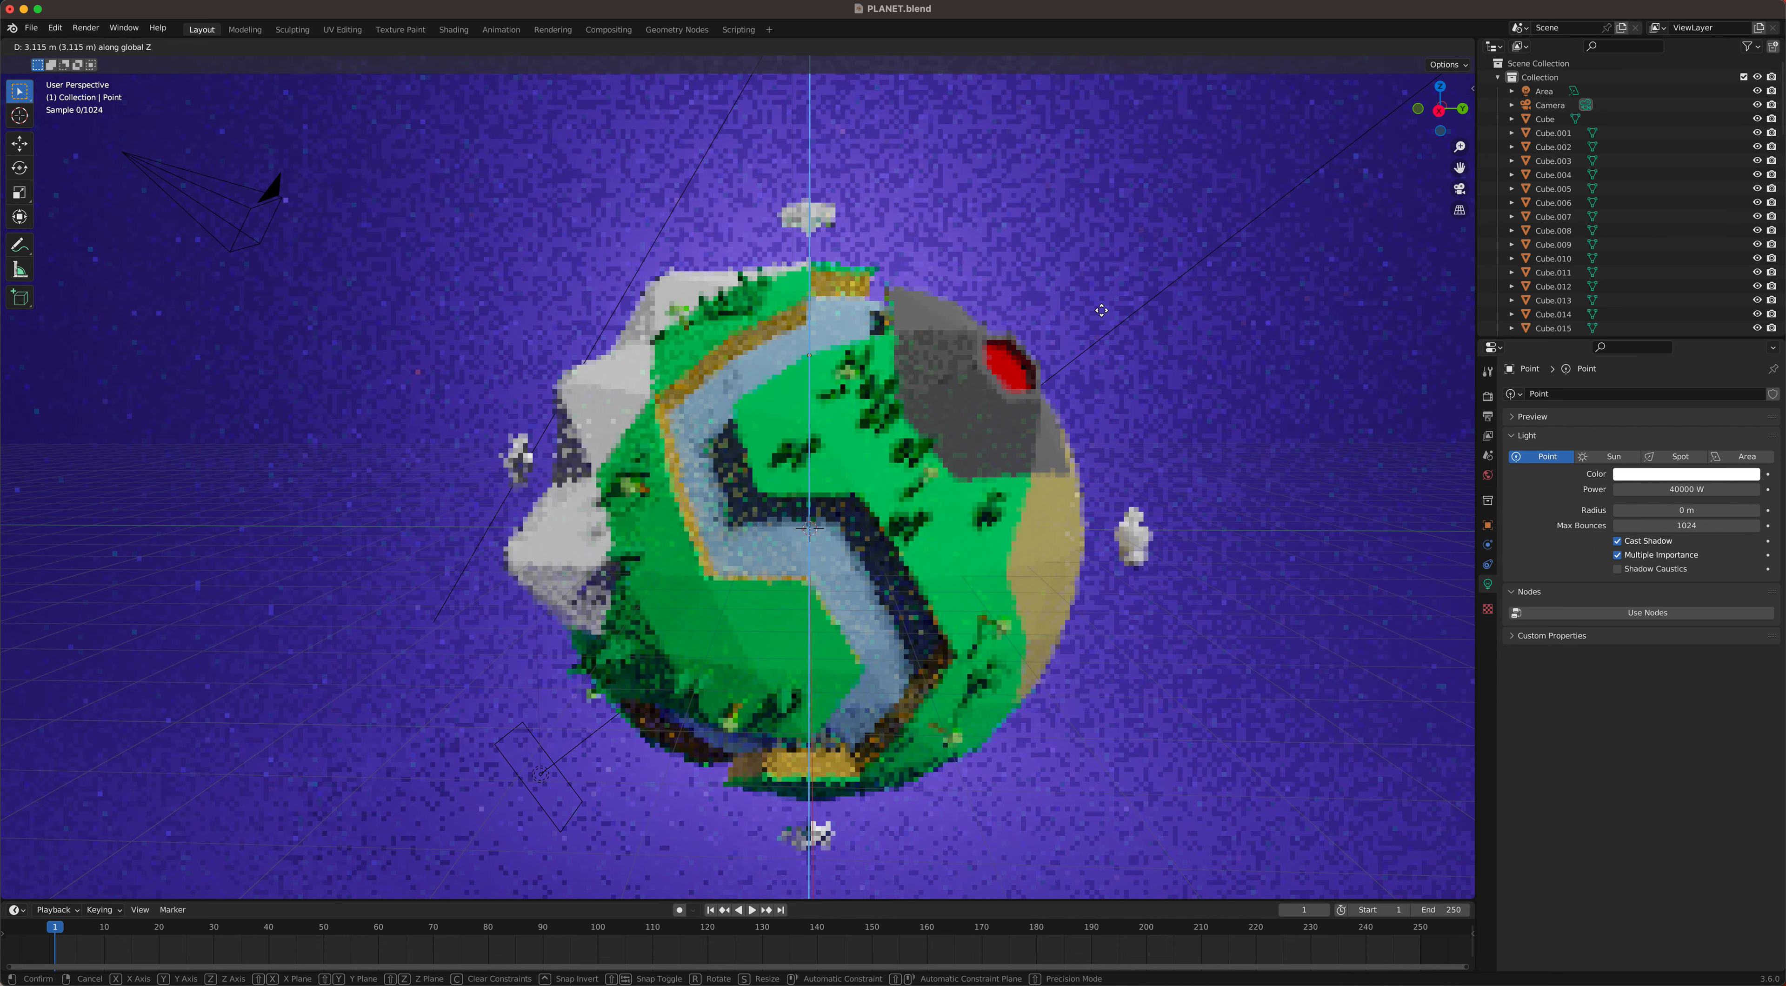
left_click(1101, 361)
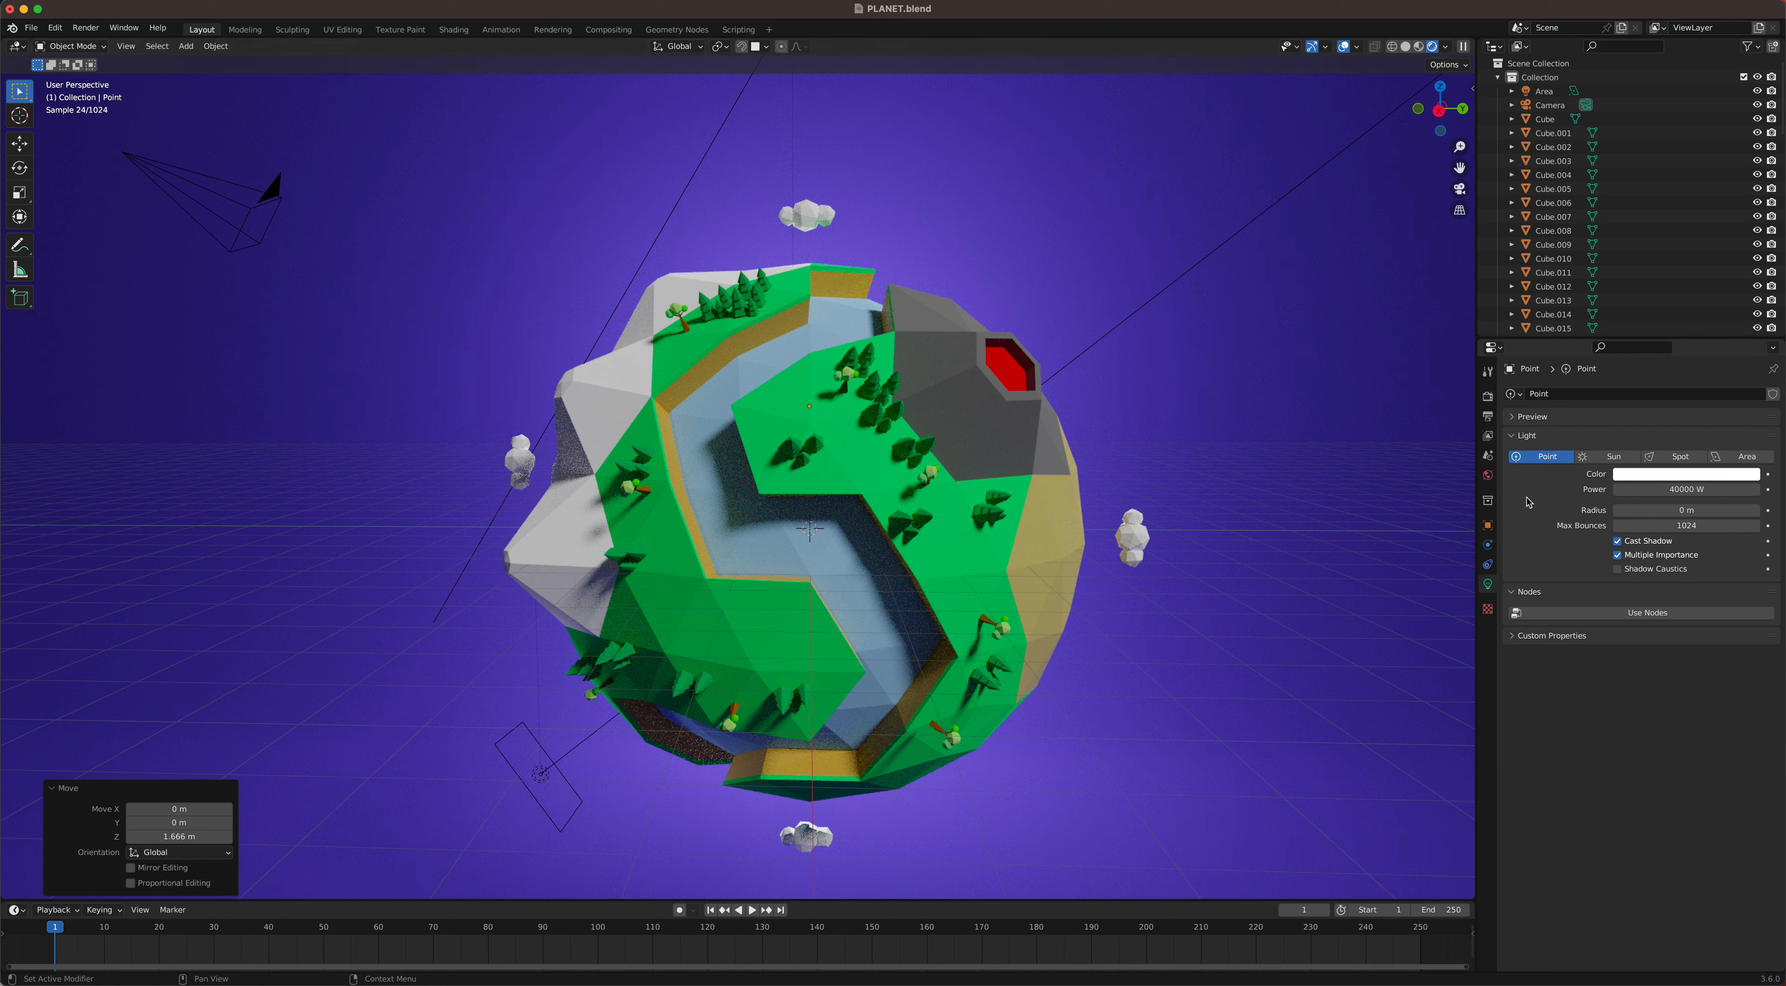
Step: Tint the world background violet with hue about 0.71 and saturation about 0.62, and raise the color's brightness
left_click(1488, 476)
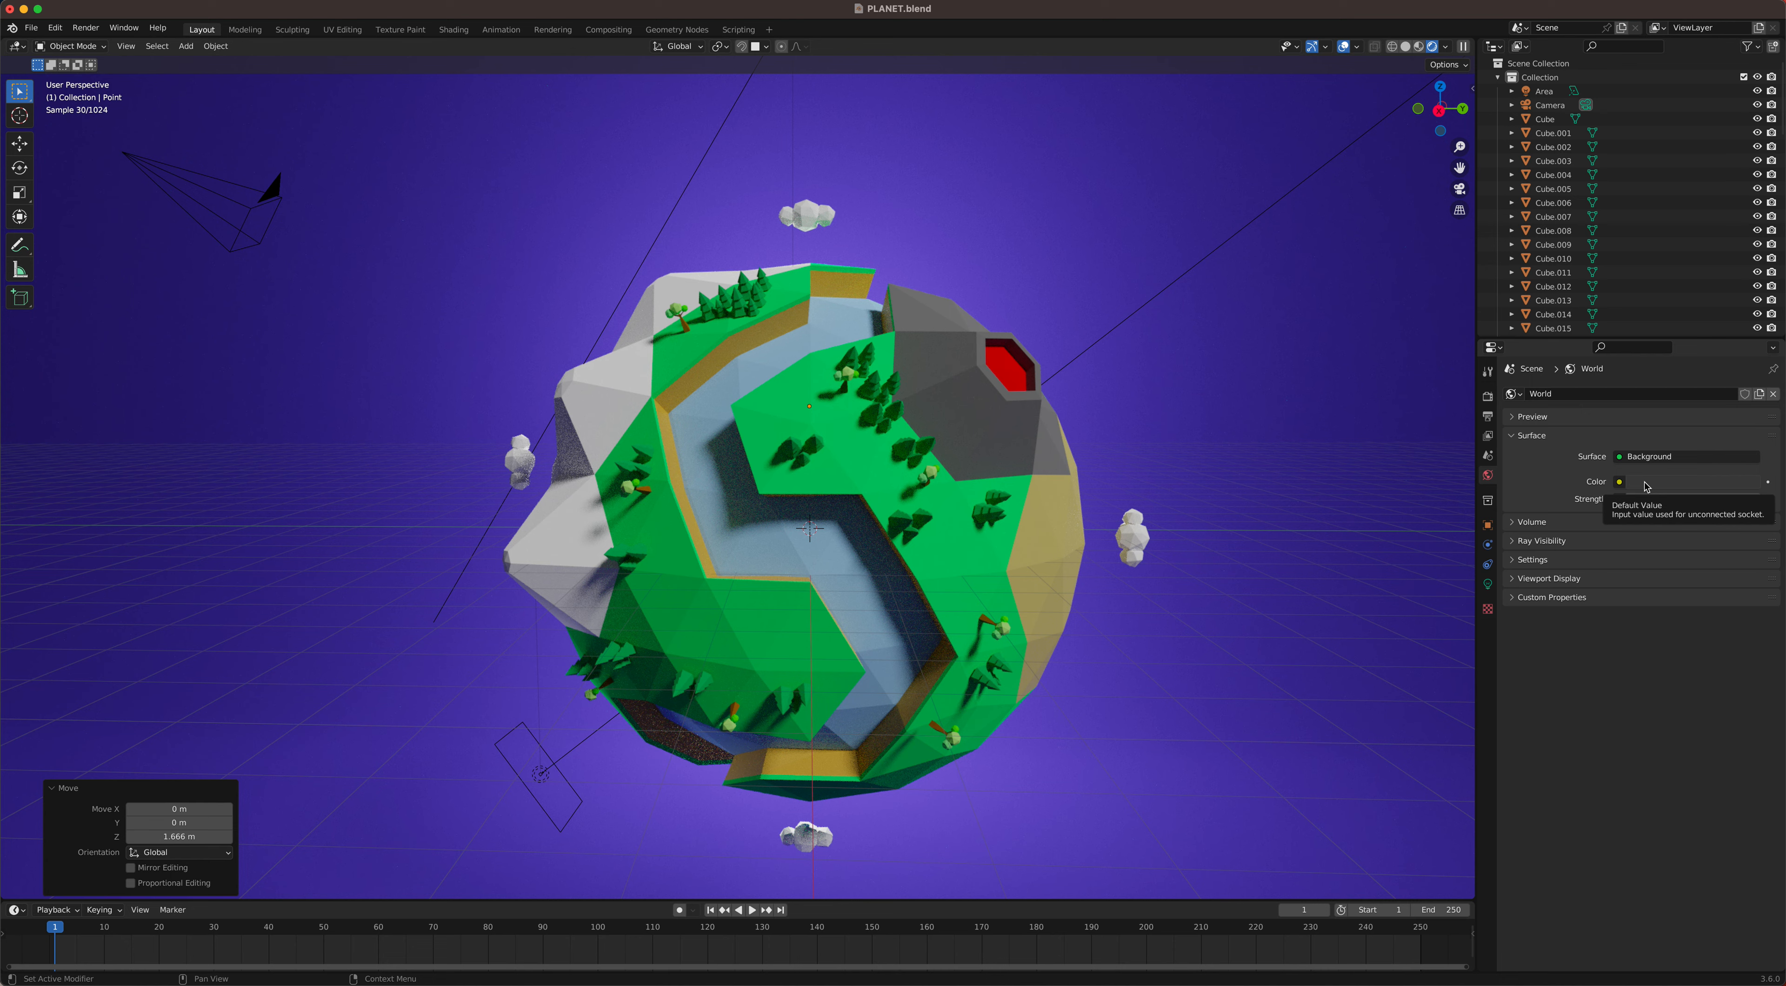
scroll(1278, 500, "down", 1)
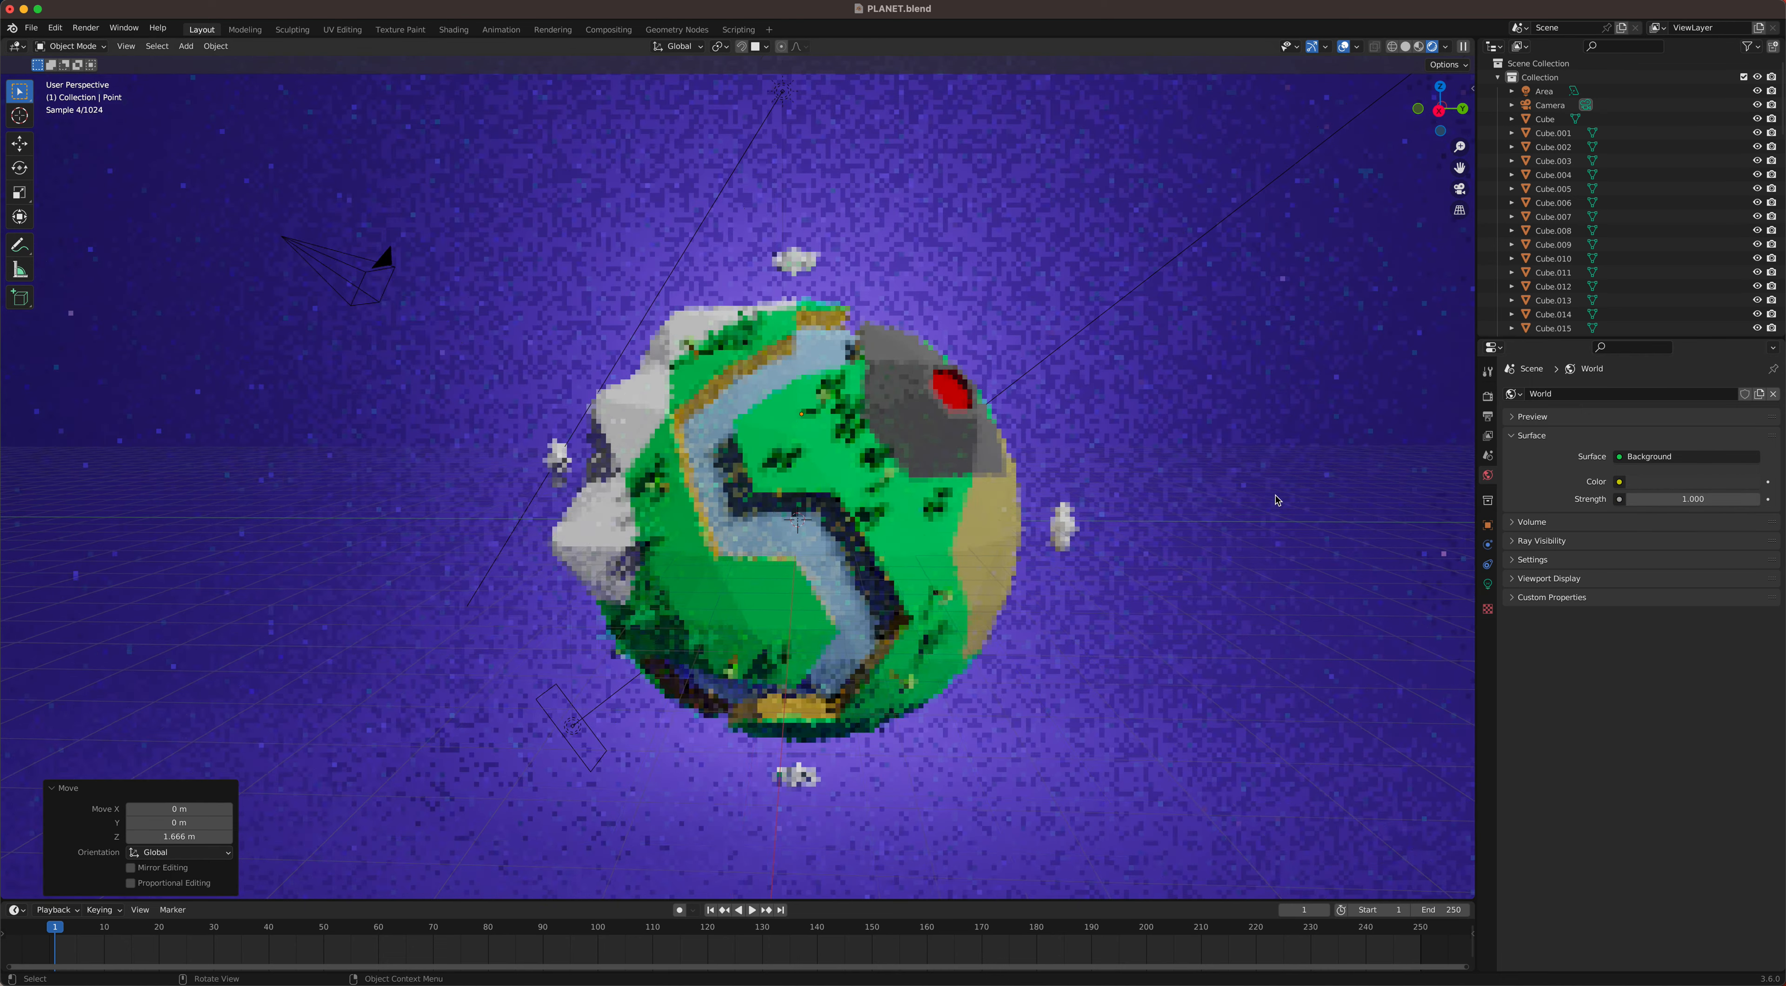
scroll(1278, 499, "down", 8)
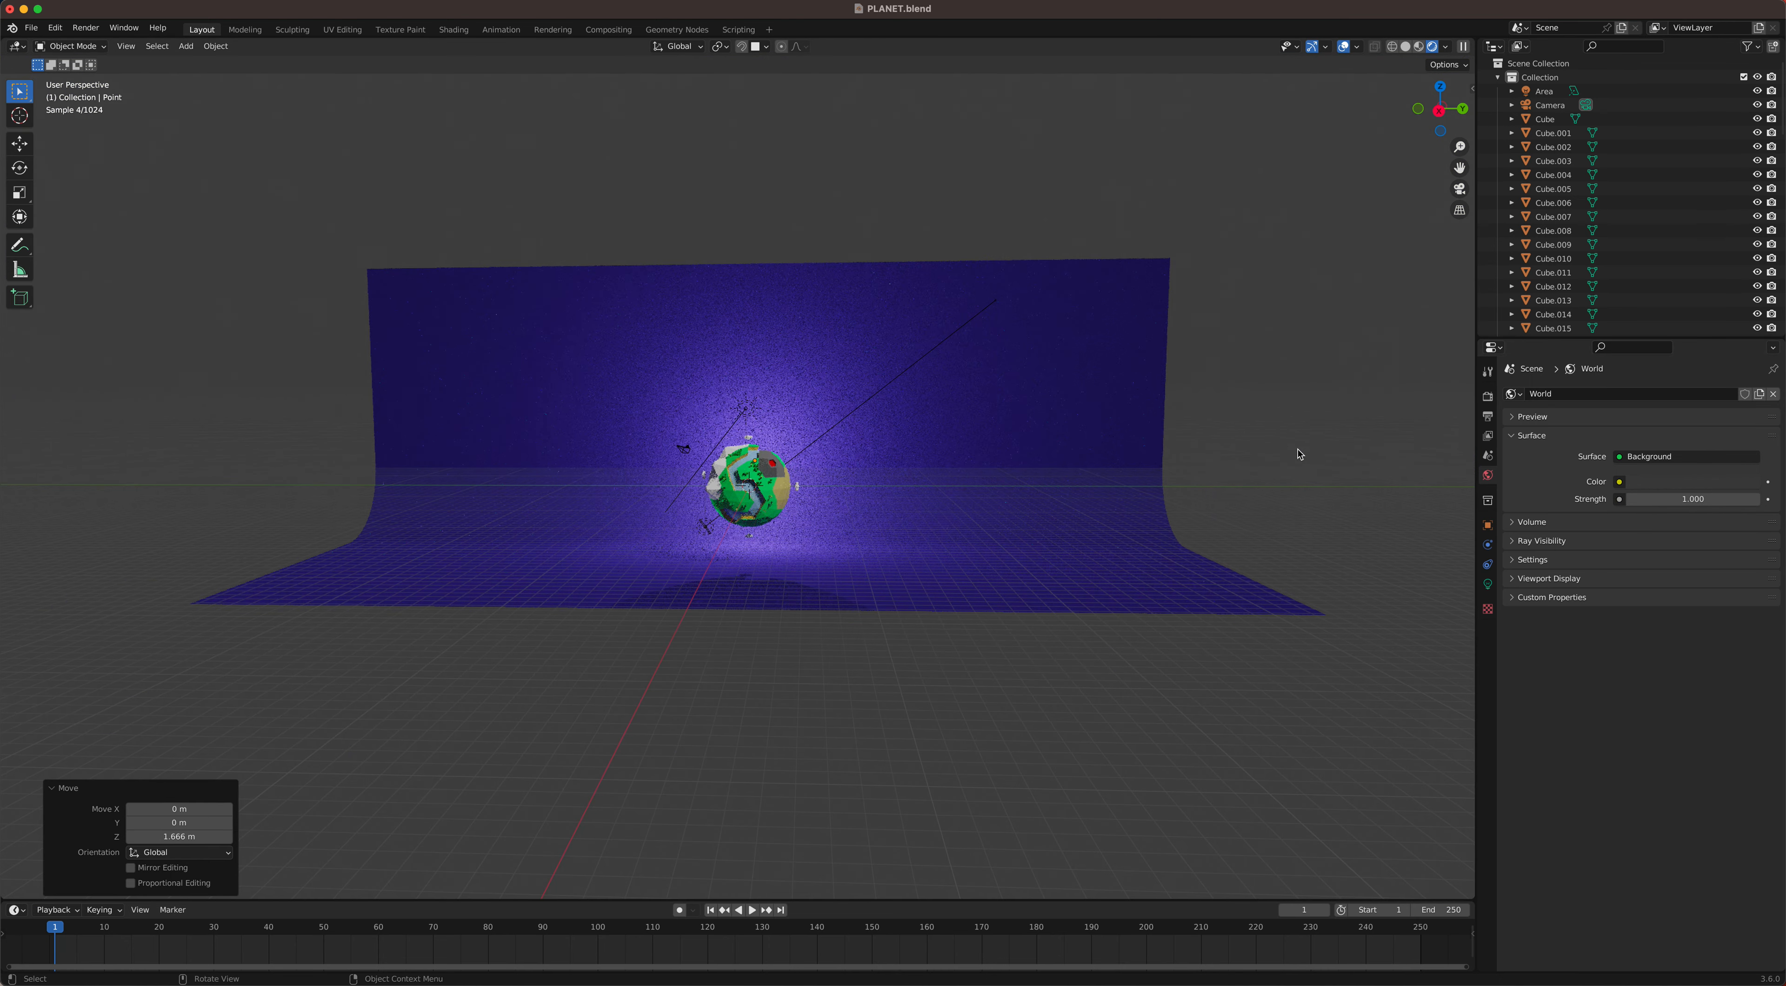
scroll(737, 483, "up", 5)
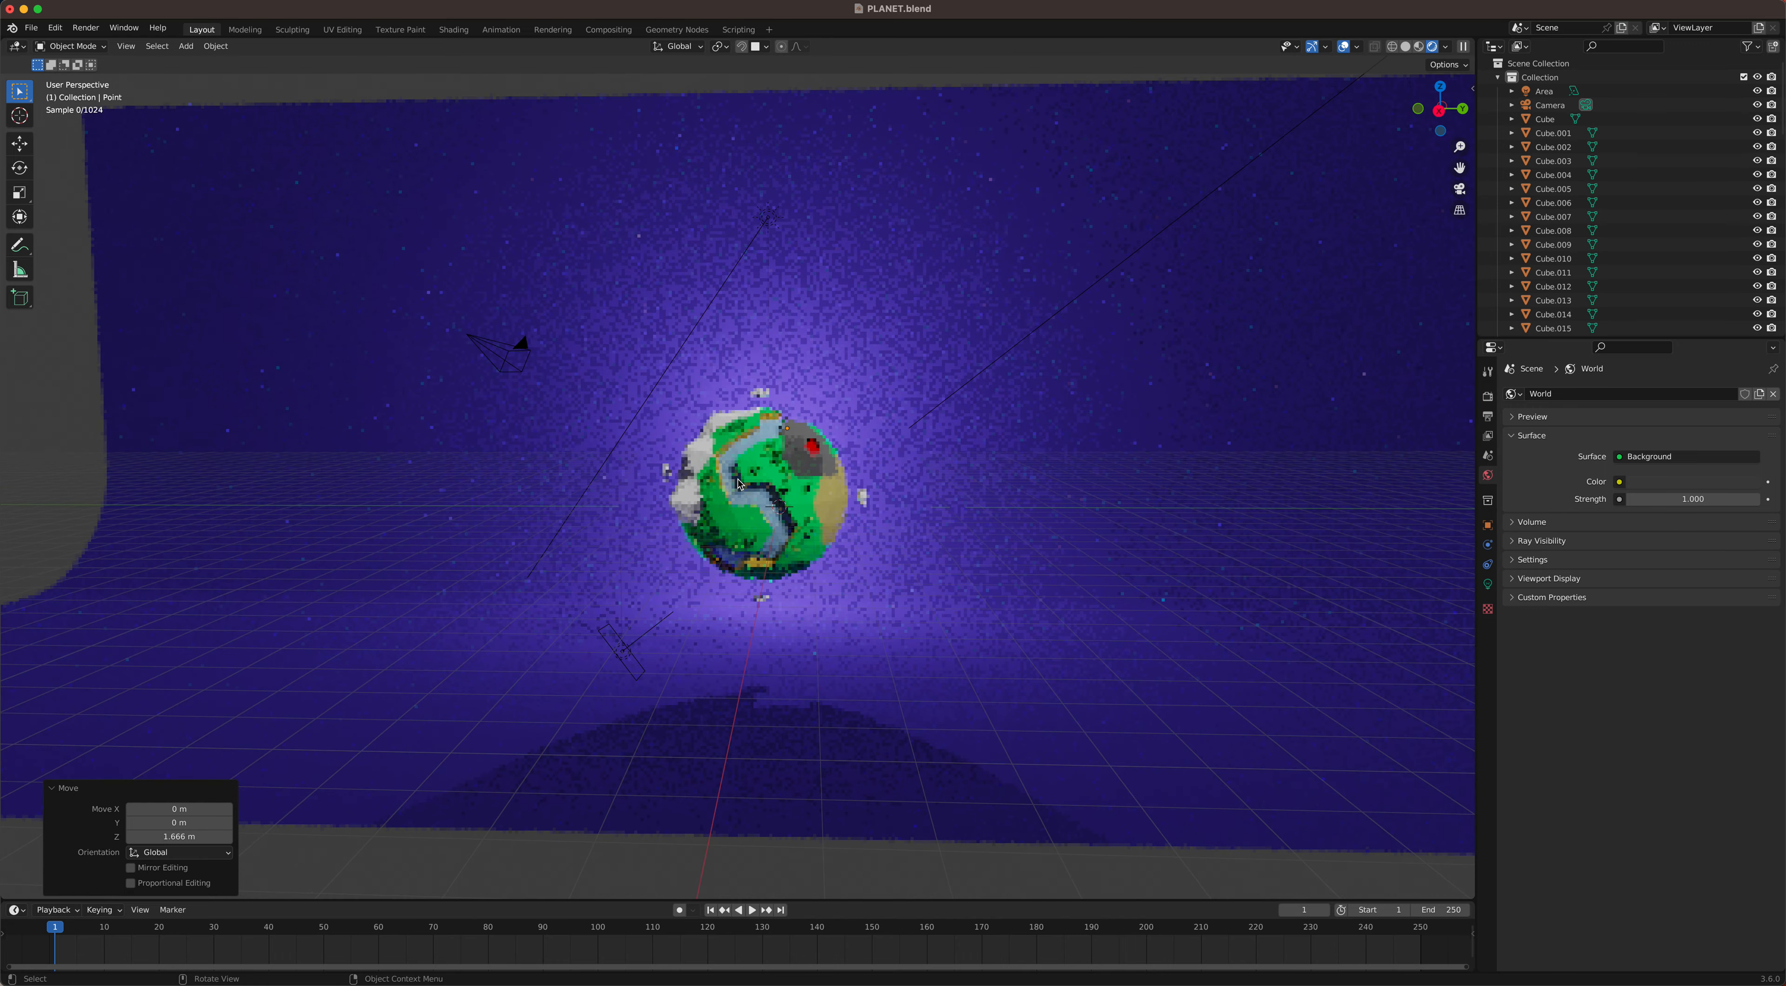
scroll(738, 483, "up", 5)
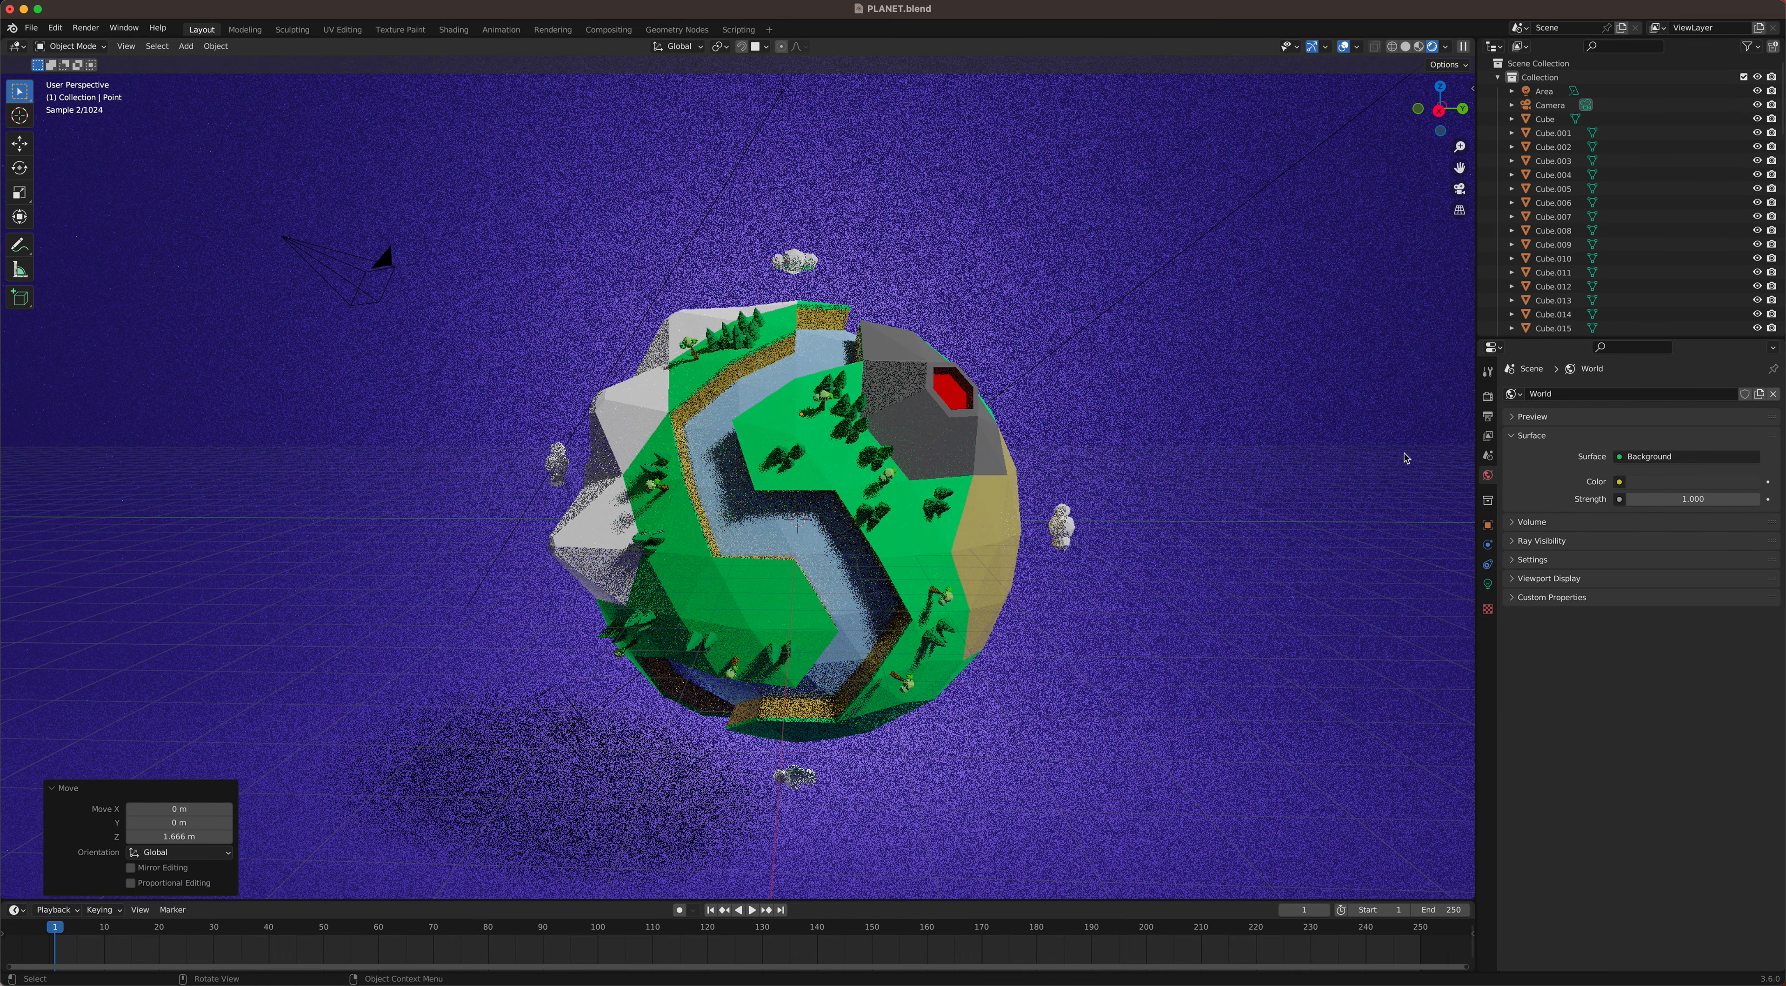
left_click(1671, 482)
left_click_drag(1691, 336, 1710, 324)
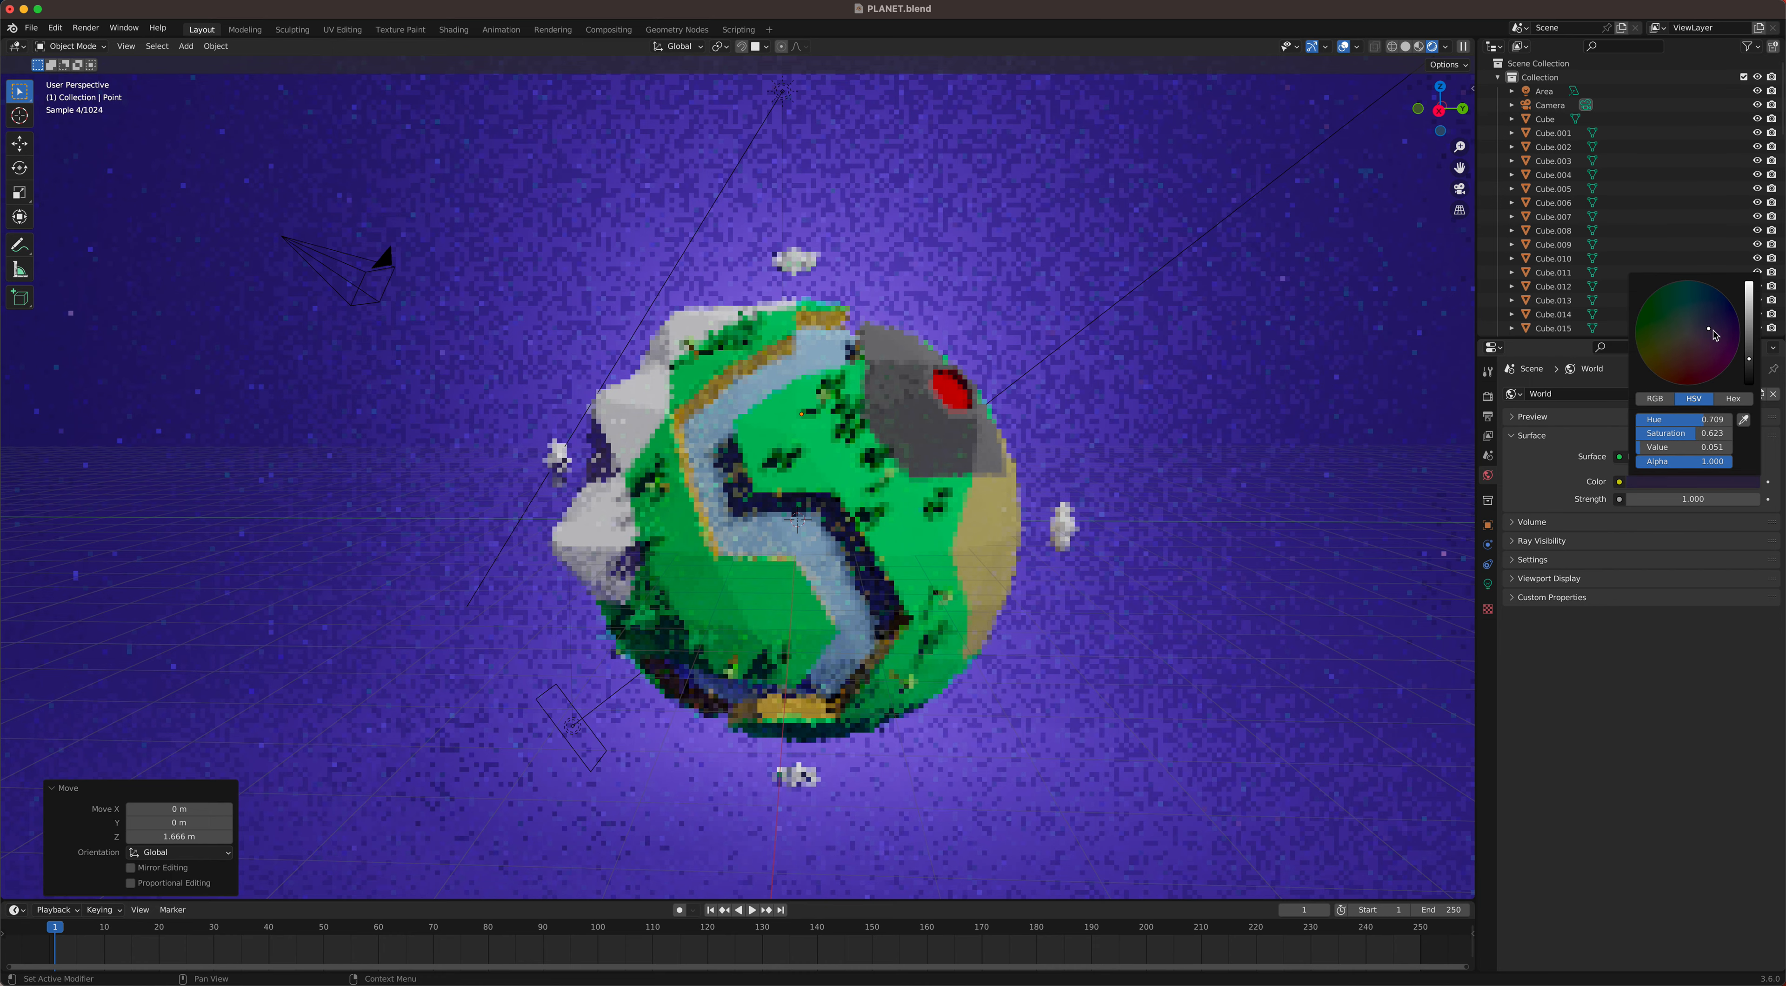
left_click(1748, 346)
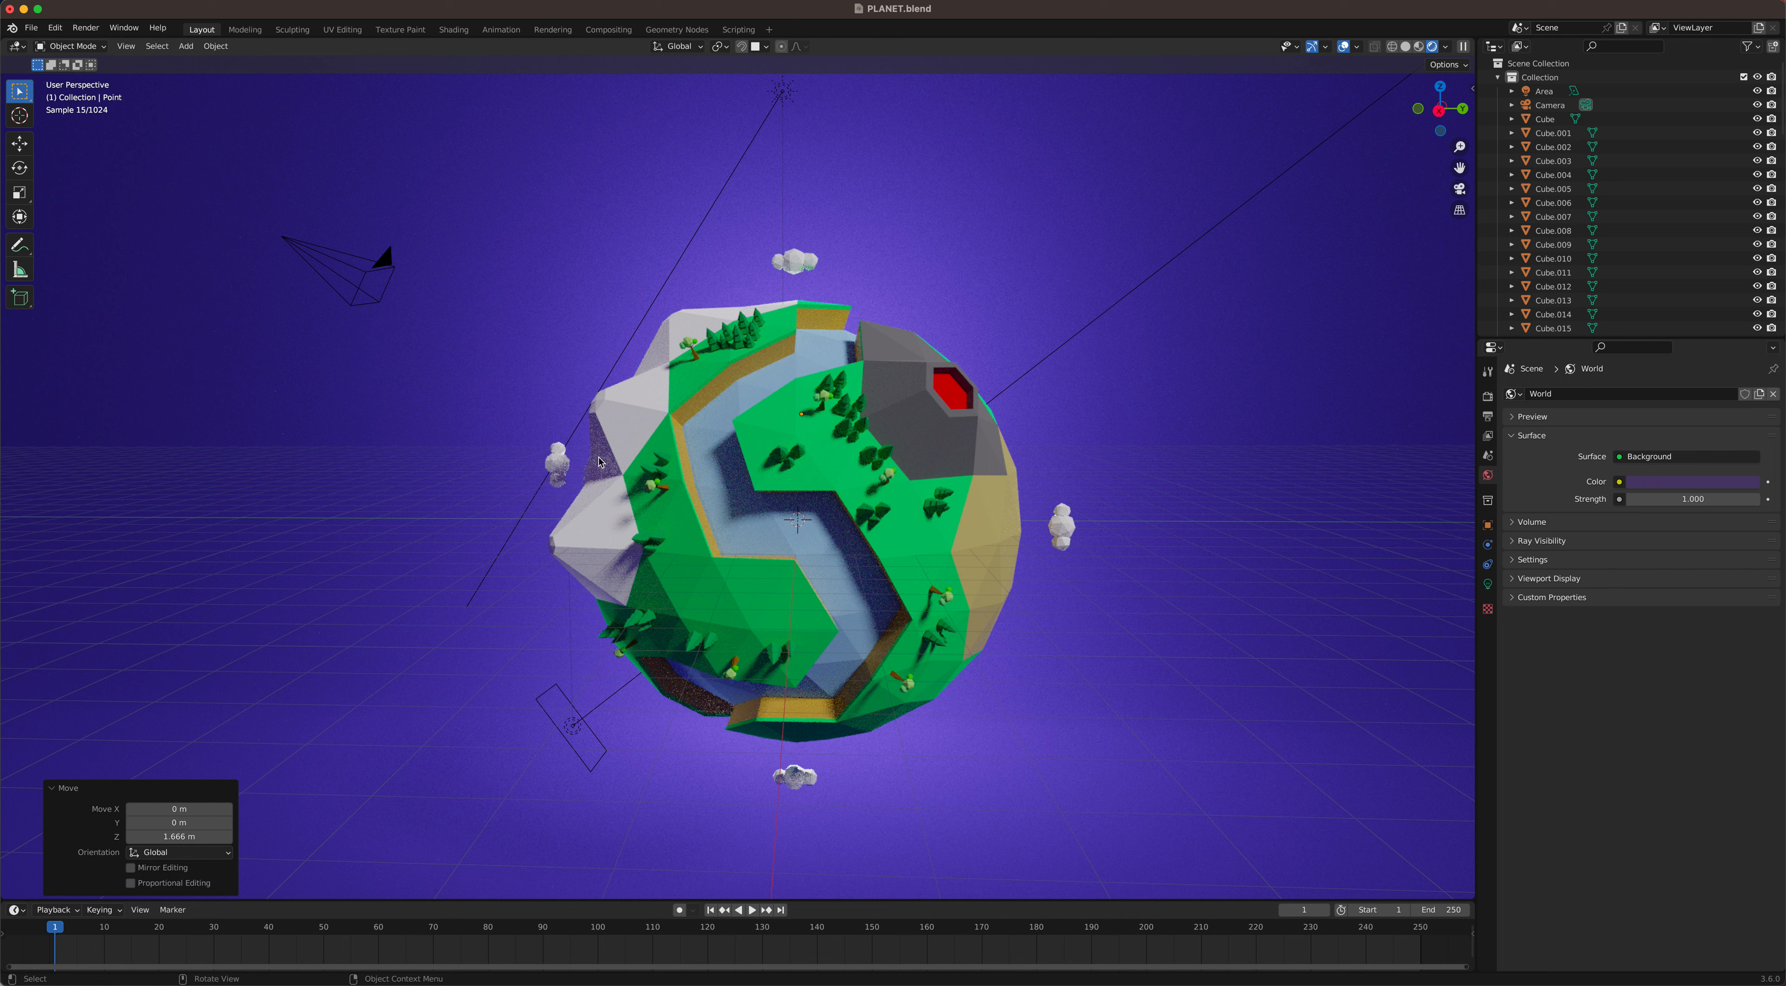
left_click(1690, 483)
left_click_drag(1708, 328, 1706, 328)
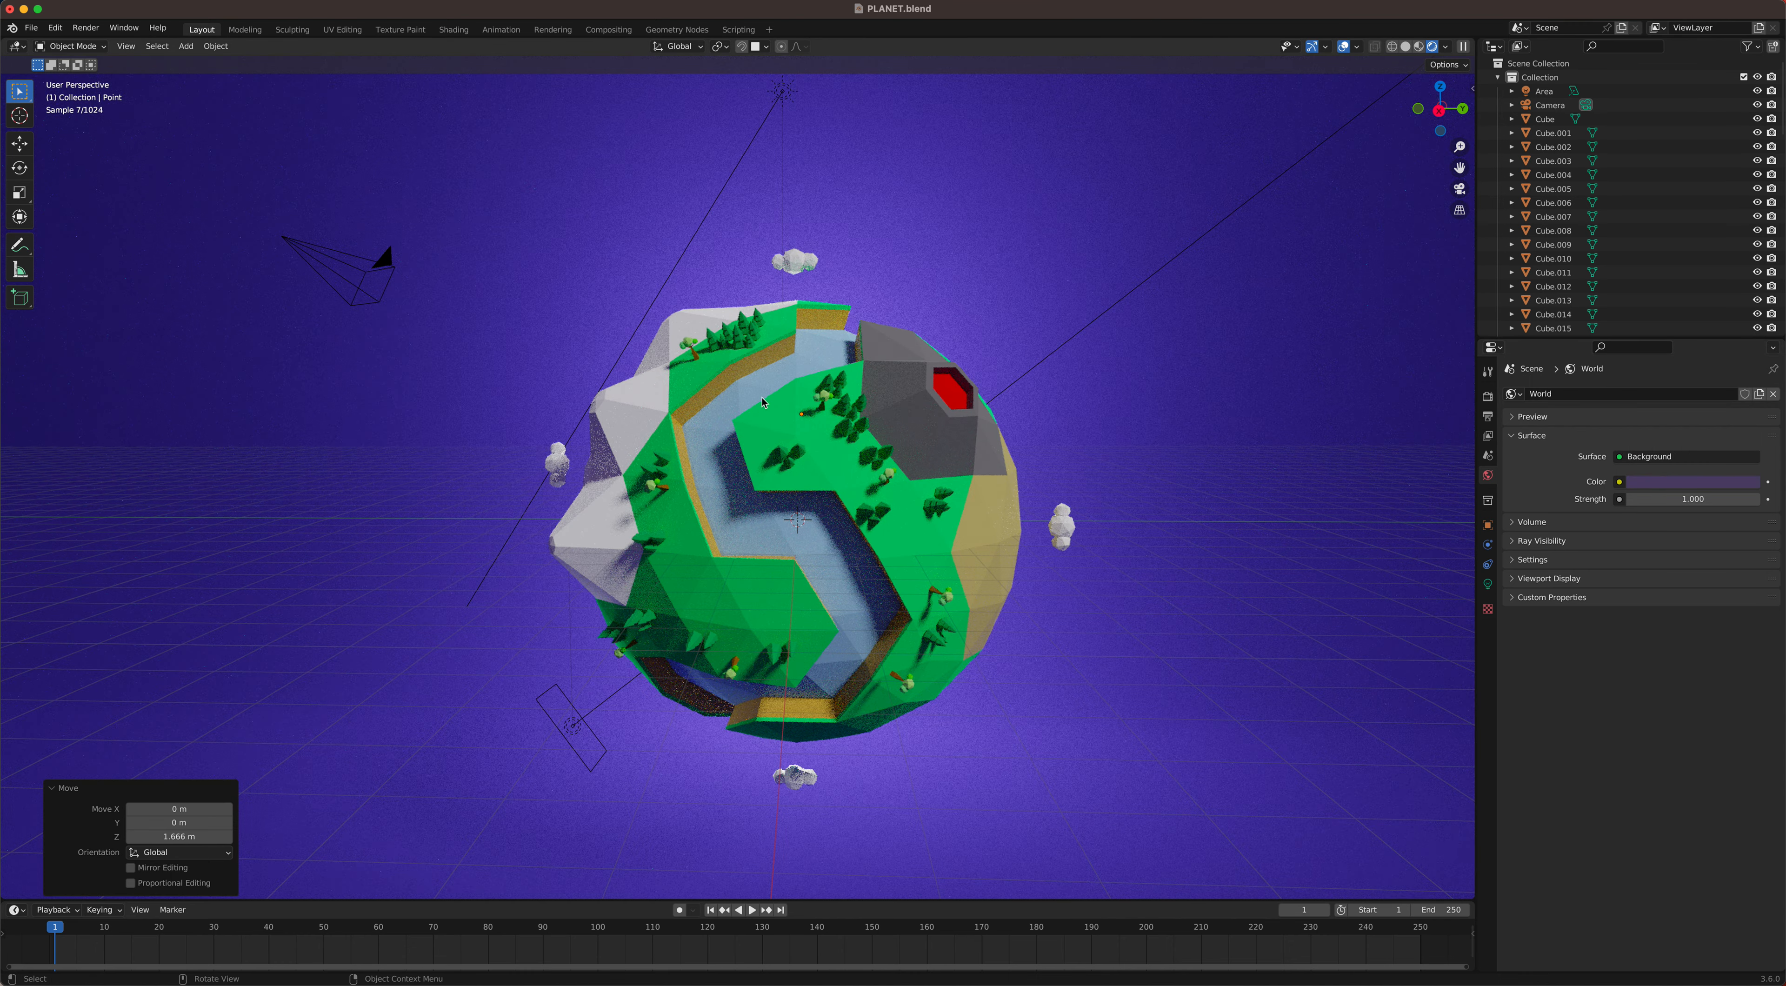
Step: Select the sun light above the planet and set its angle to 20° to soften the shadows
left_click(782, 96)
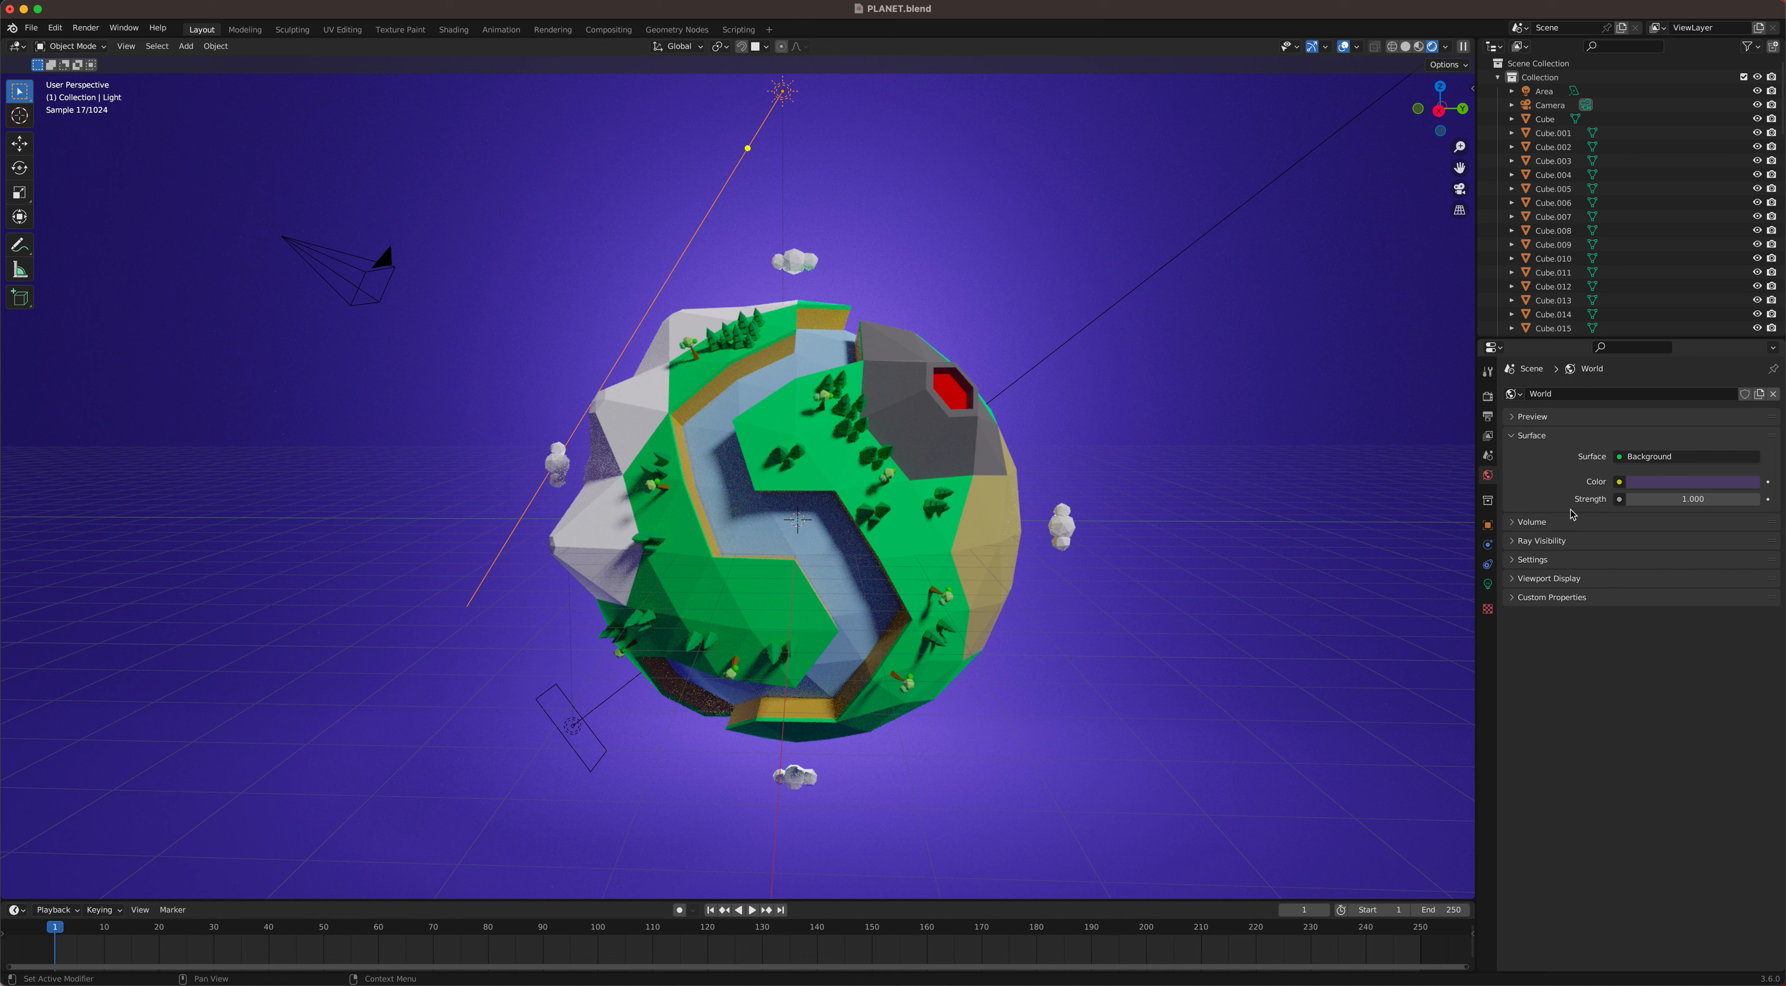
left_click(1543, 529)
left_click(1540, 530)
left_click(1488, 585)
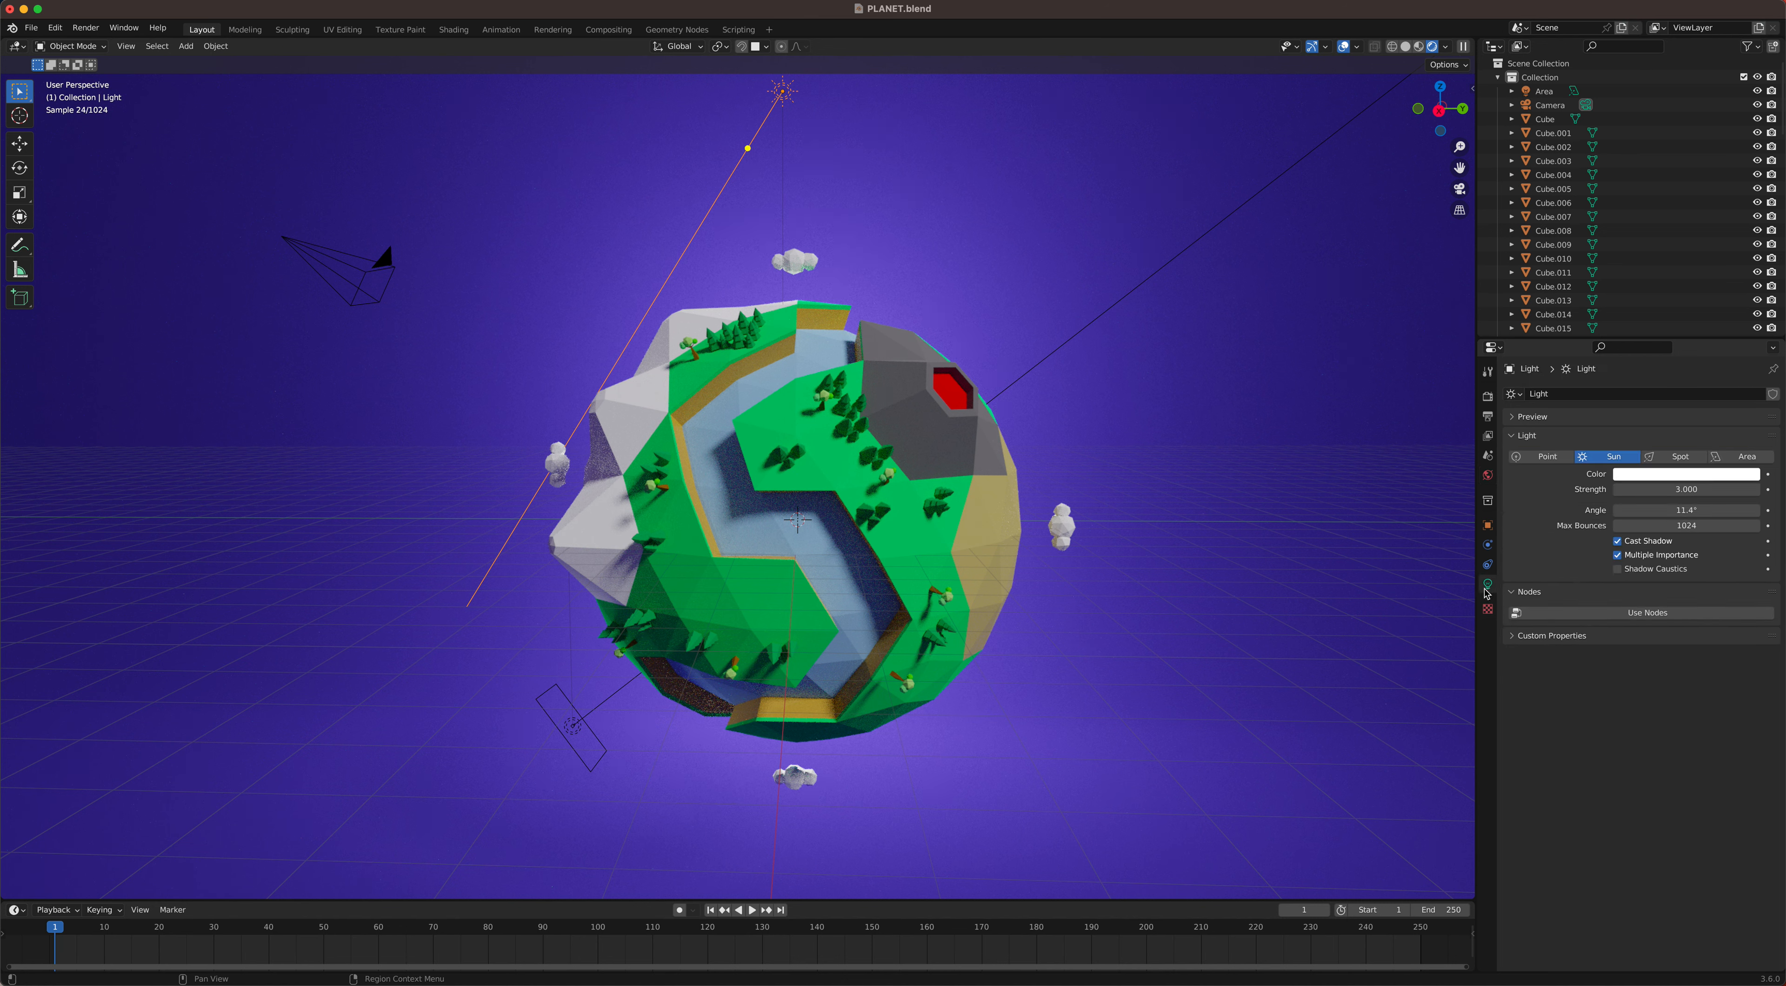
left_click(1650, 511)
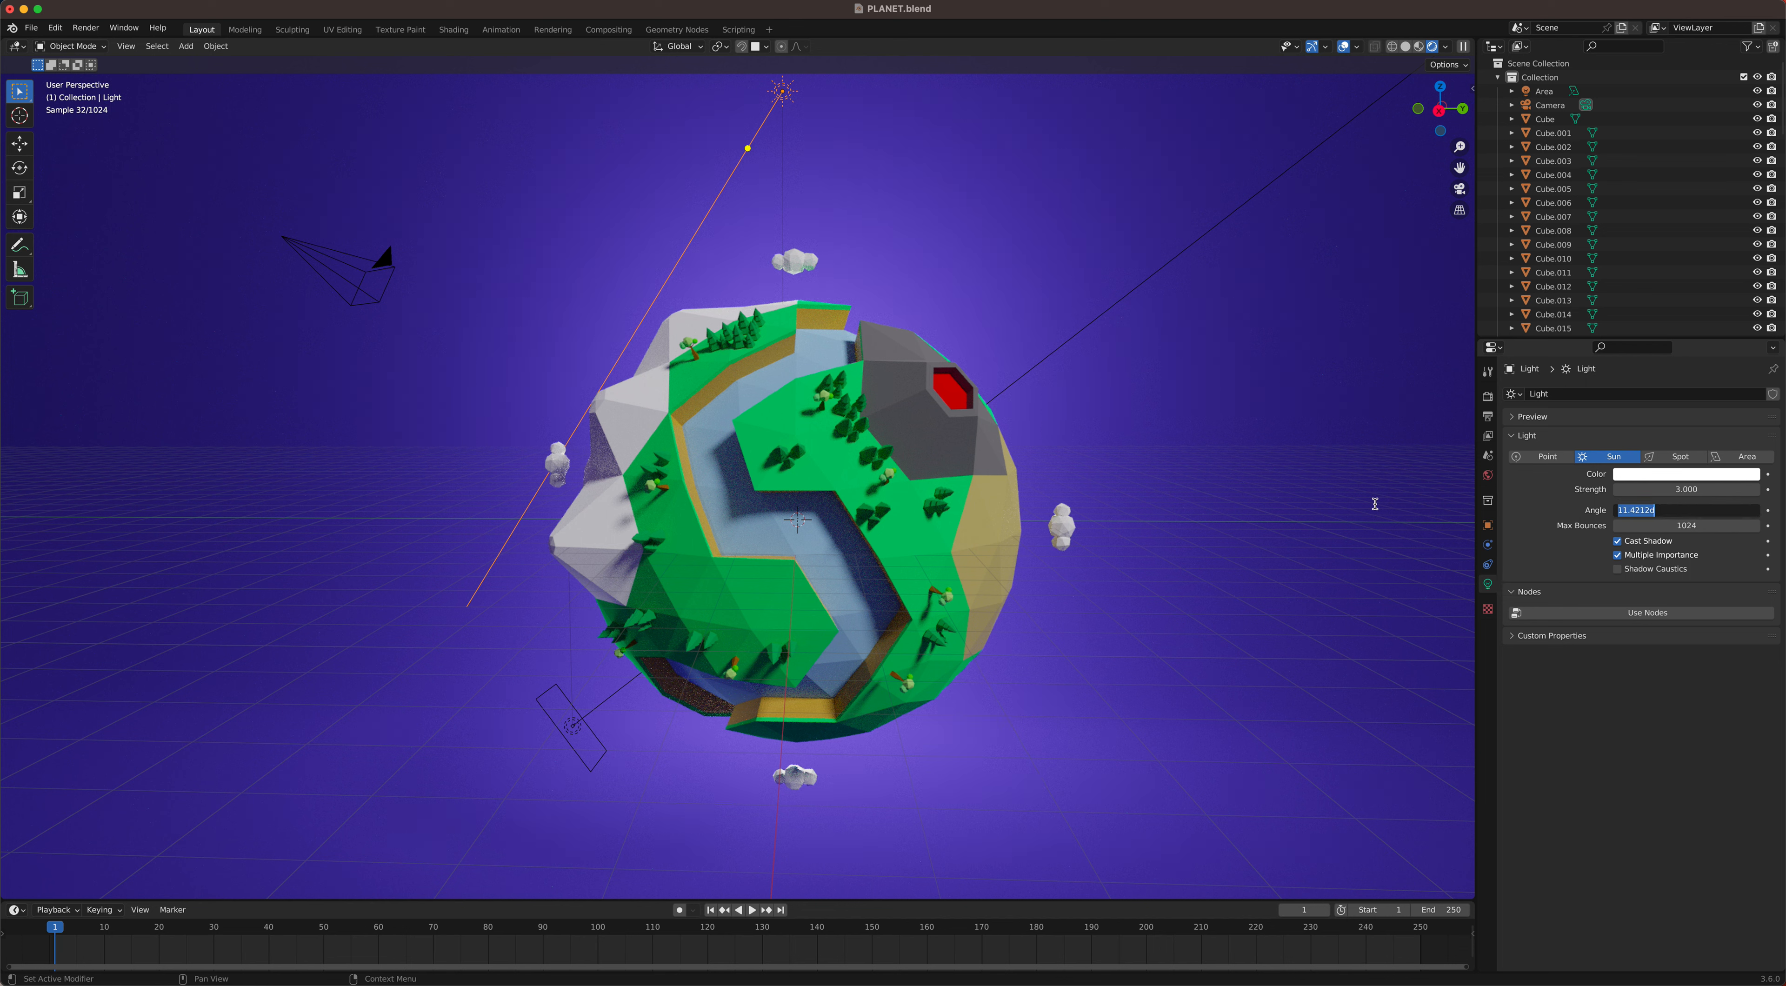
key("Home")
type("20")
key("Return")
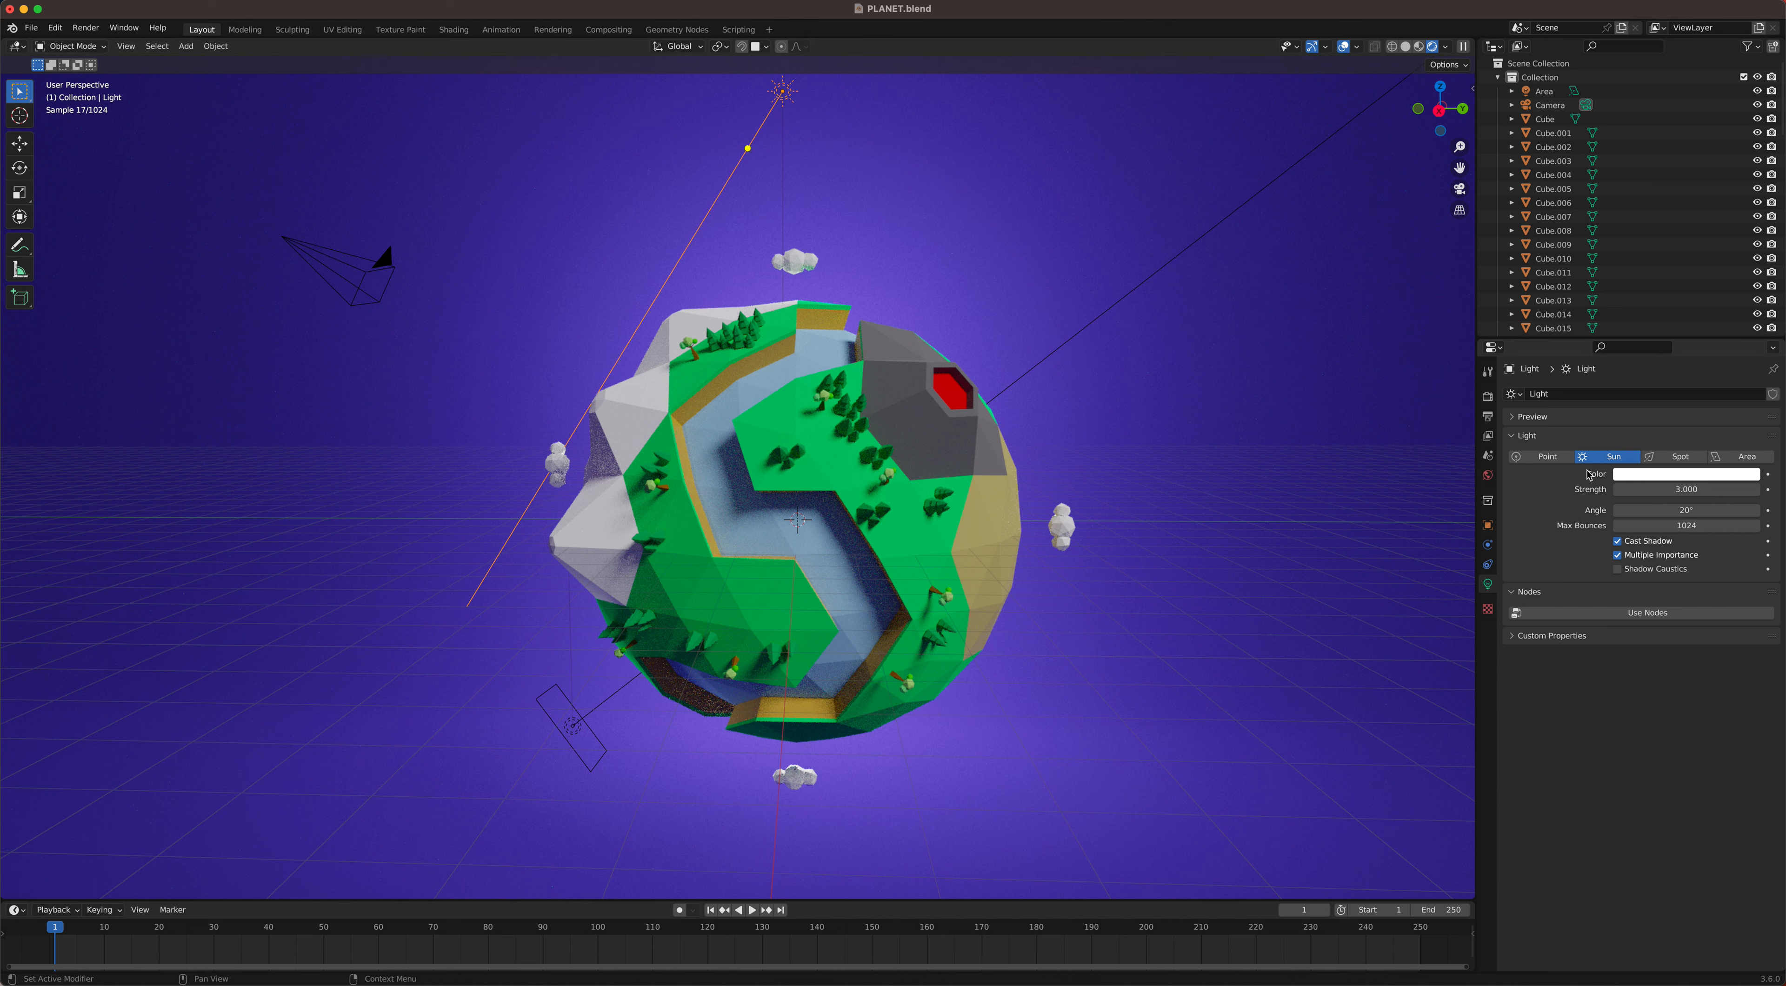
Step: Set the sun light's strength to 2
left_click(1662, 491)
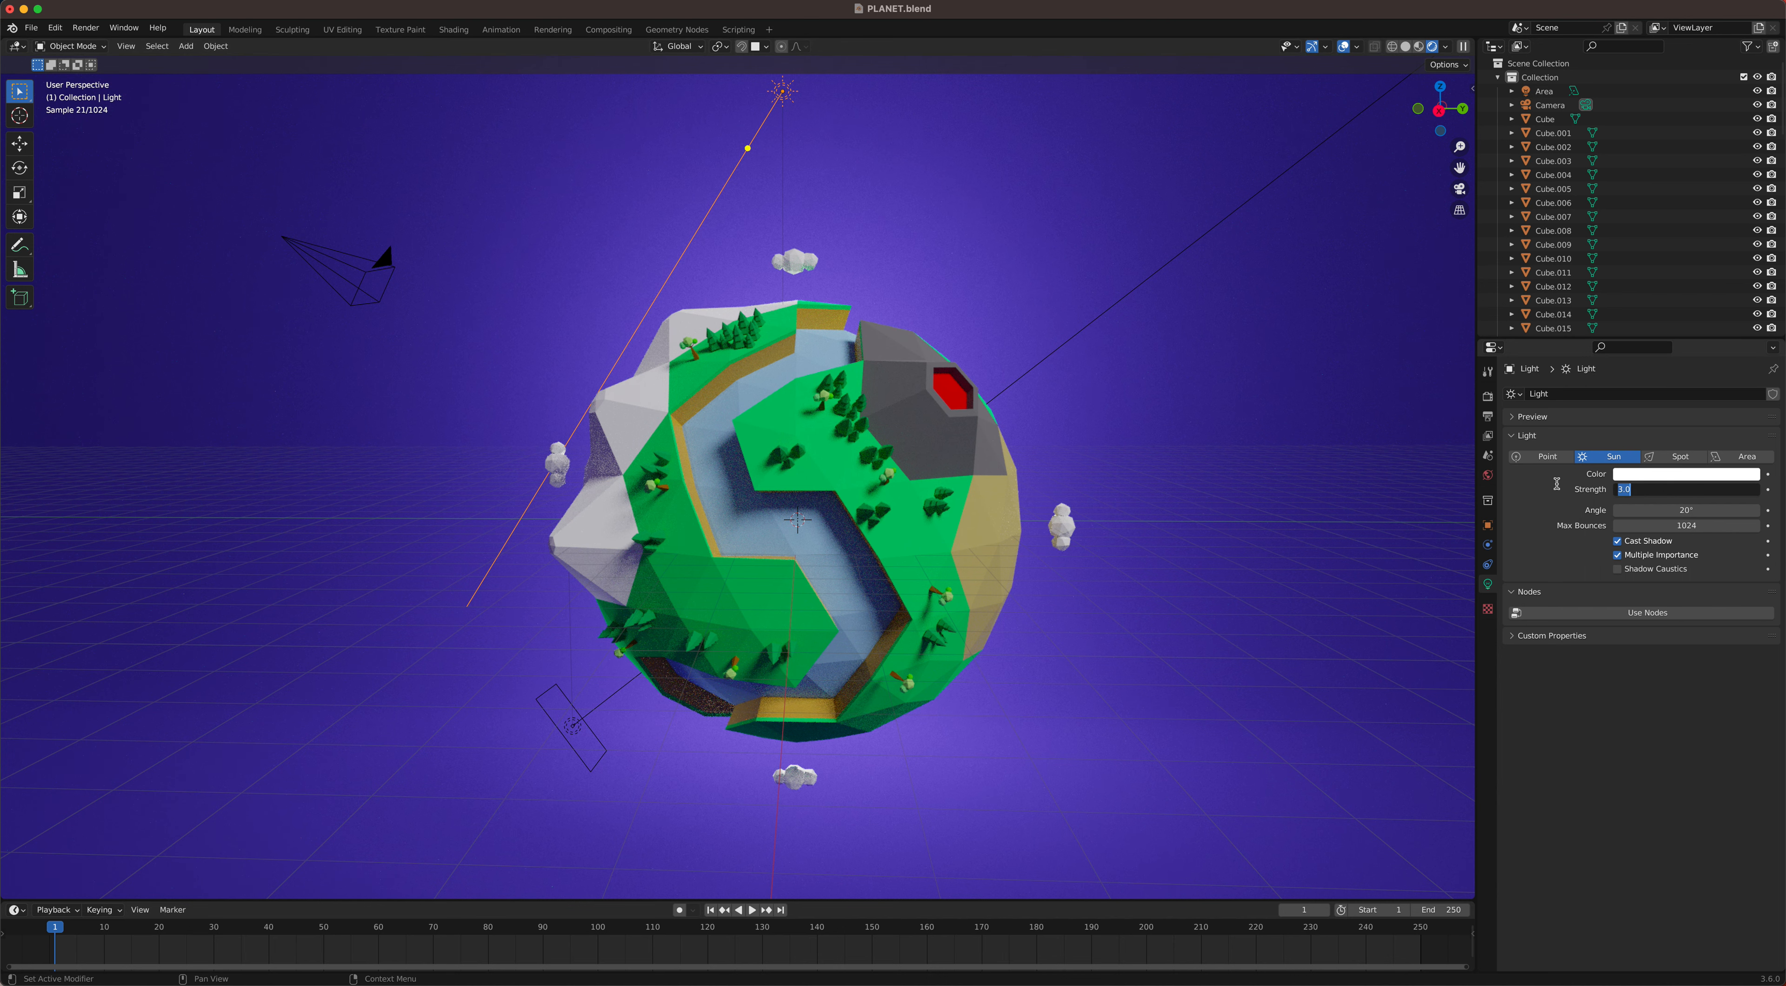
type("2")
key("Return")
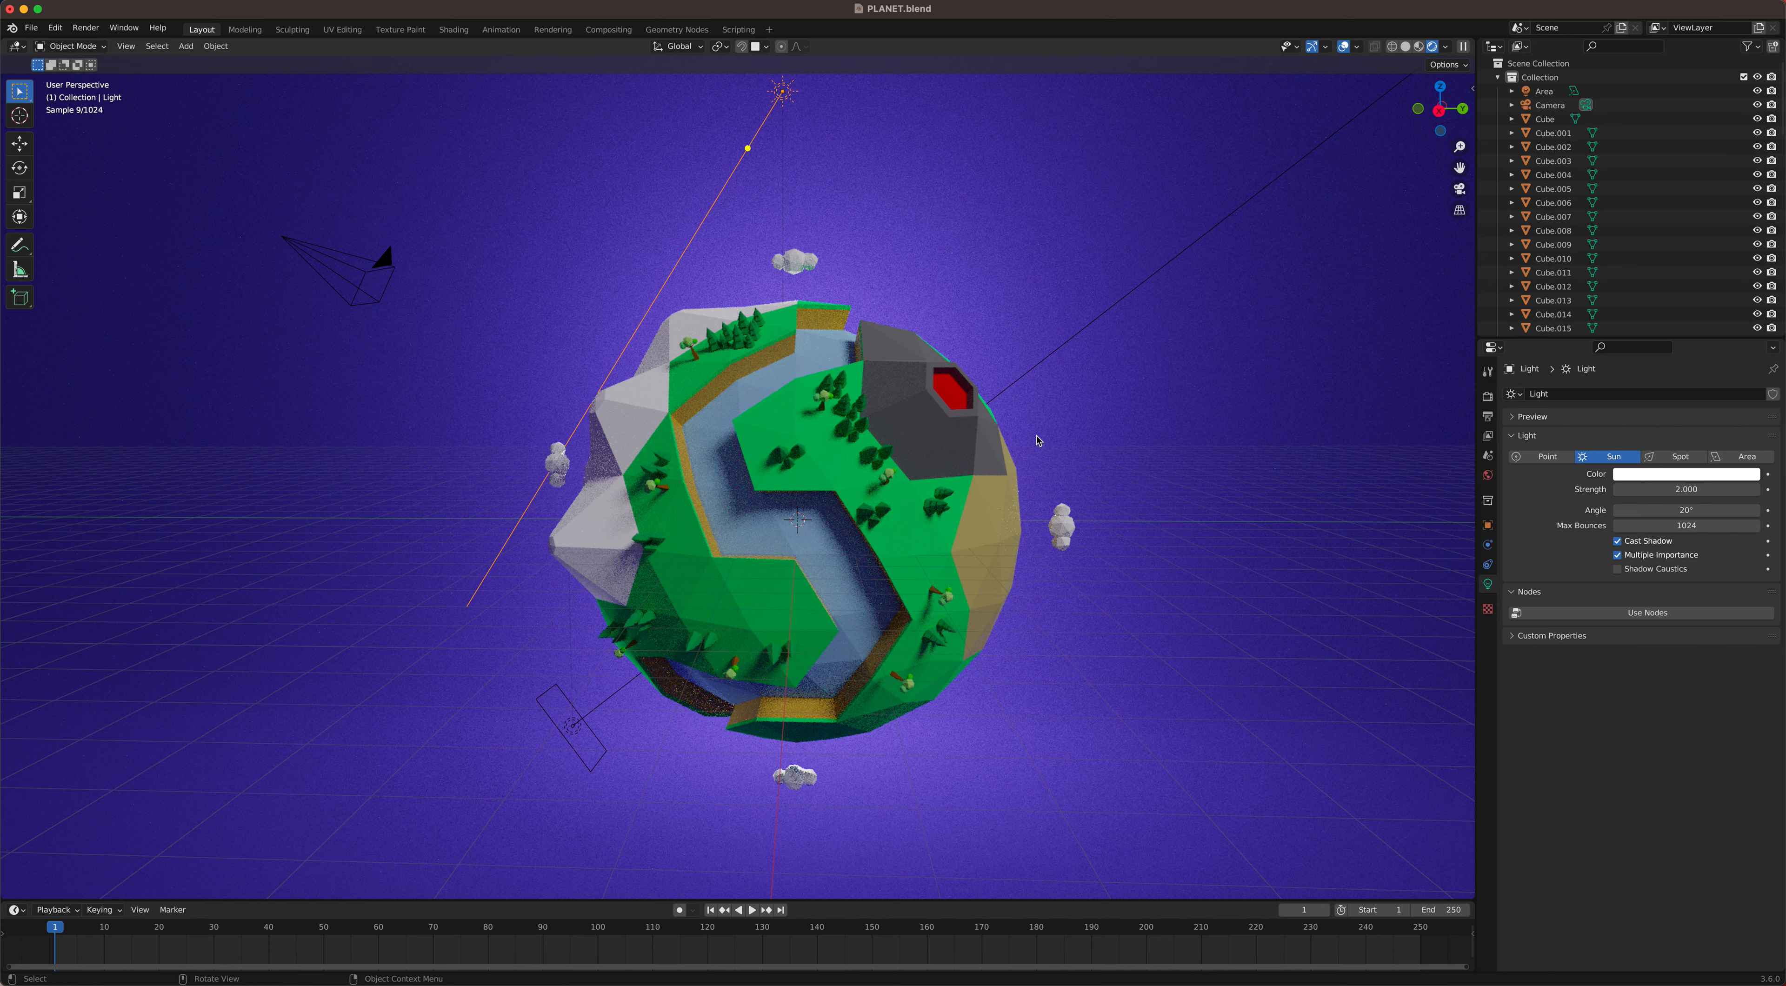
scroll(1077, 440, "up", 3)
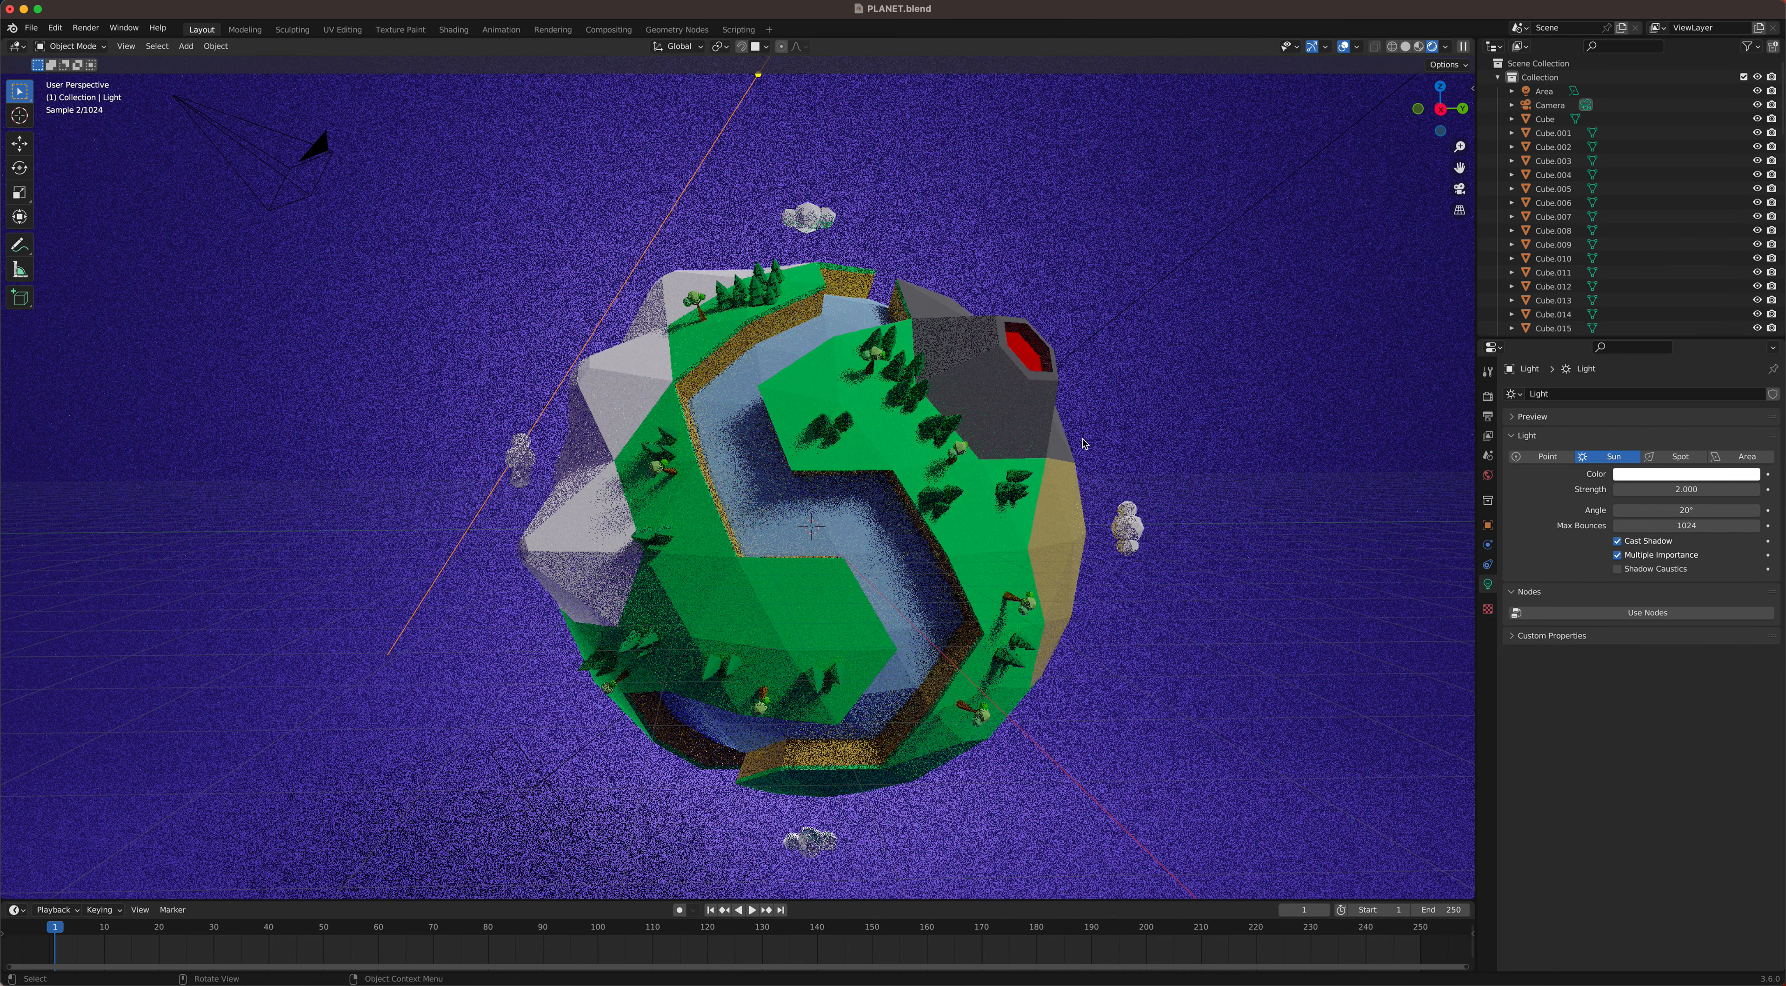
scroll(1079, 442, "down", 2)
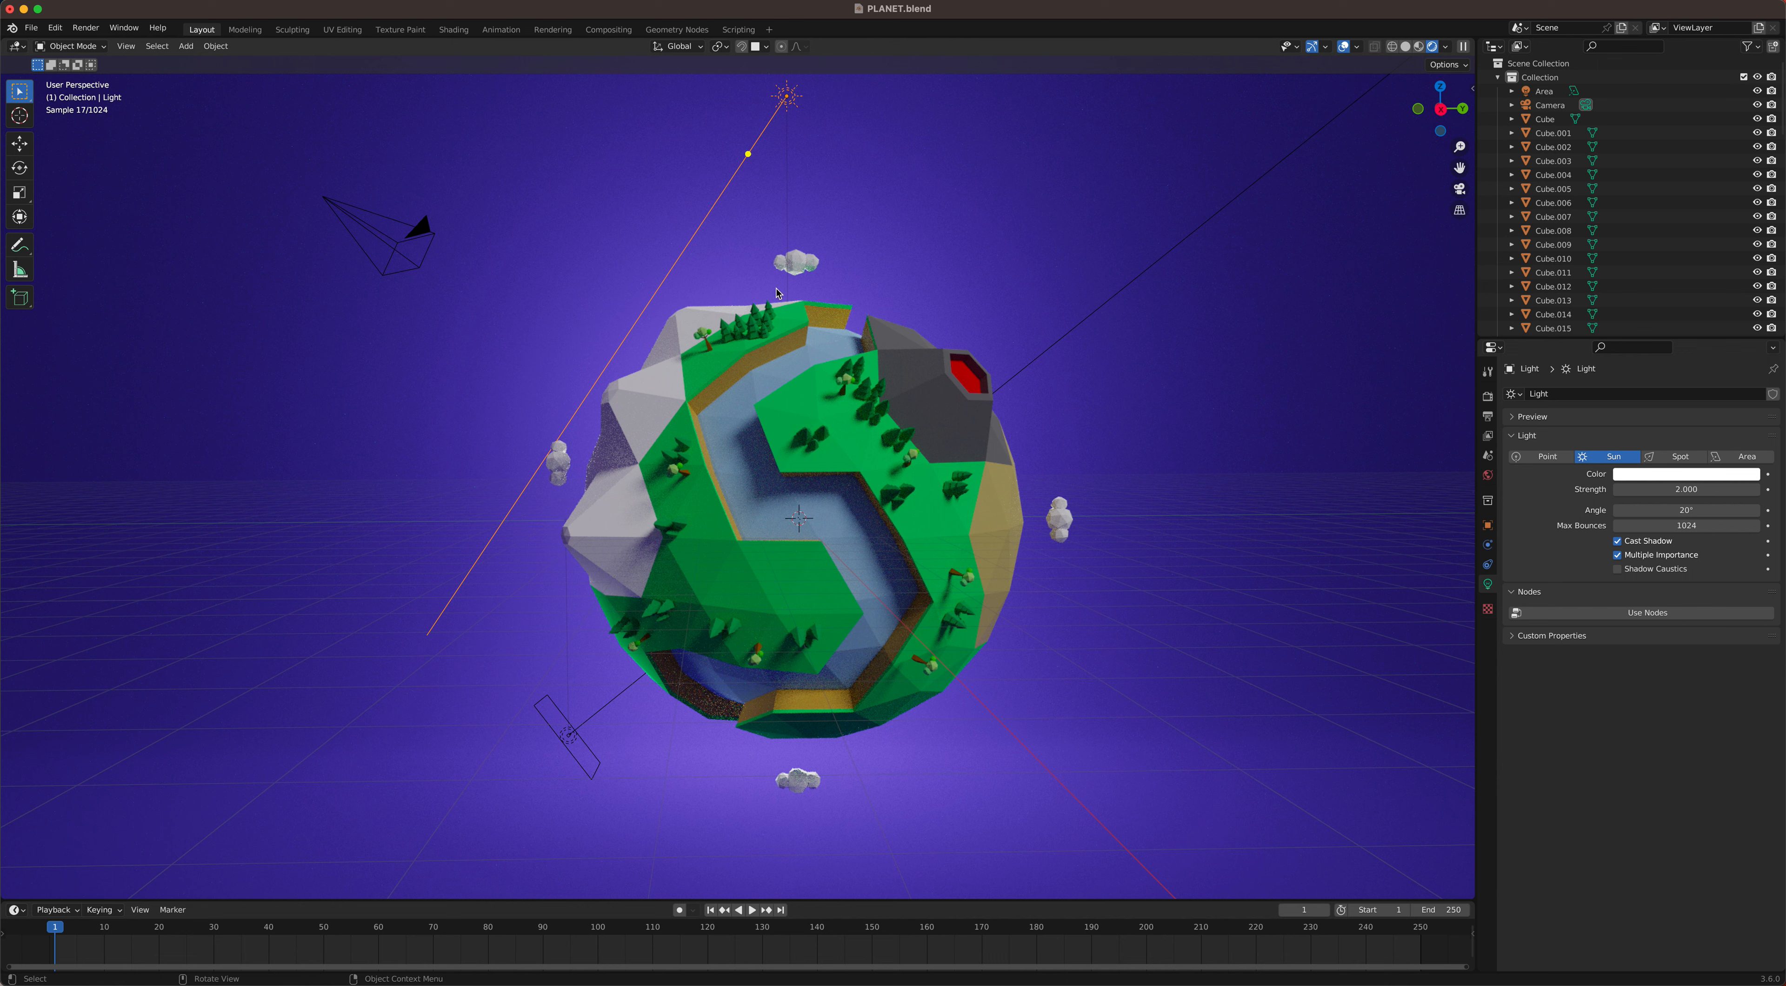
left_click(399, 246)
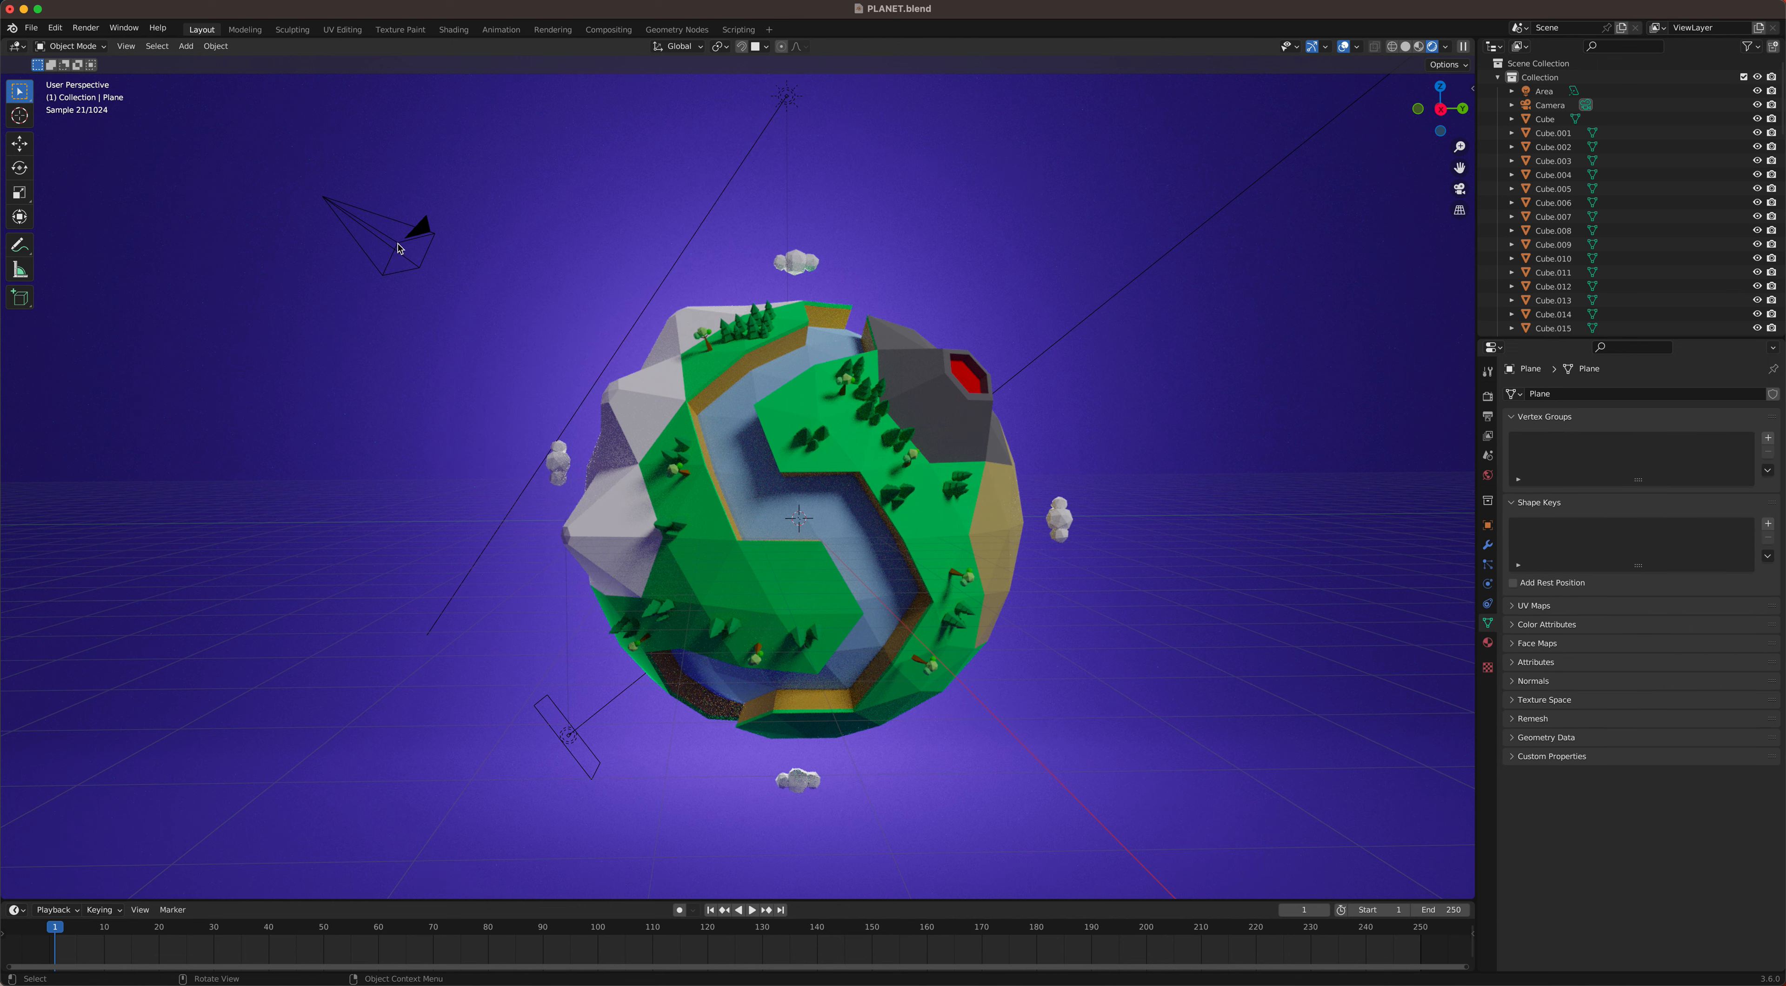
left_click(399, 247)
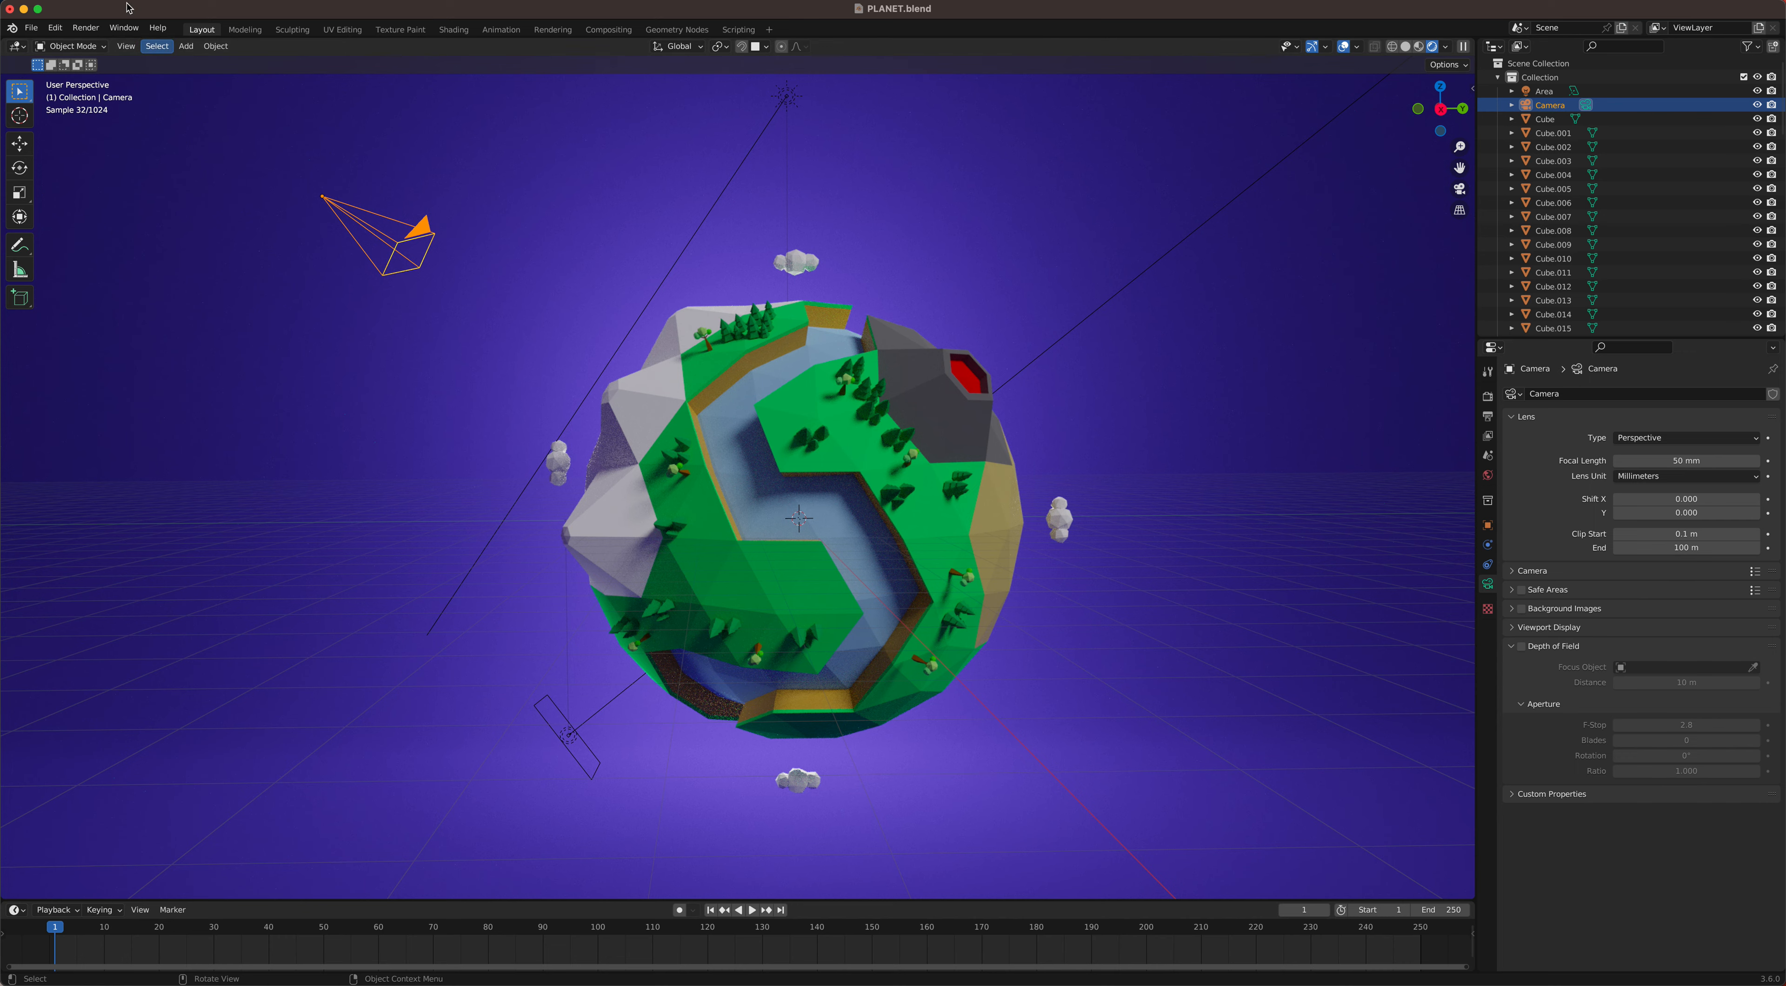
Step: Scale the WATER sphere up uniformly by about 1.09 to raise the water level in the river channel
left_click(737, 415)
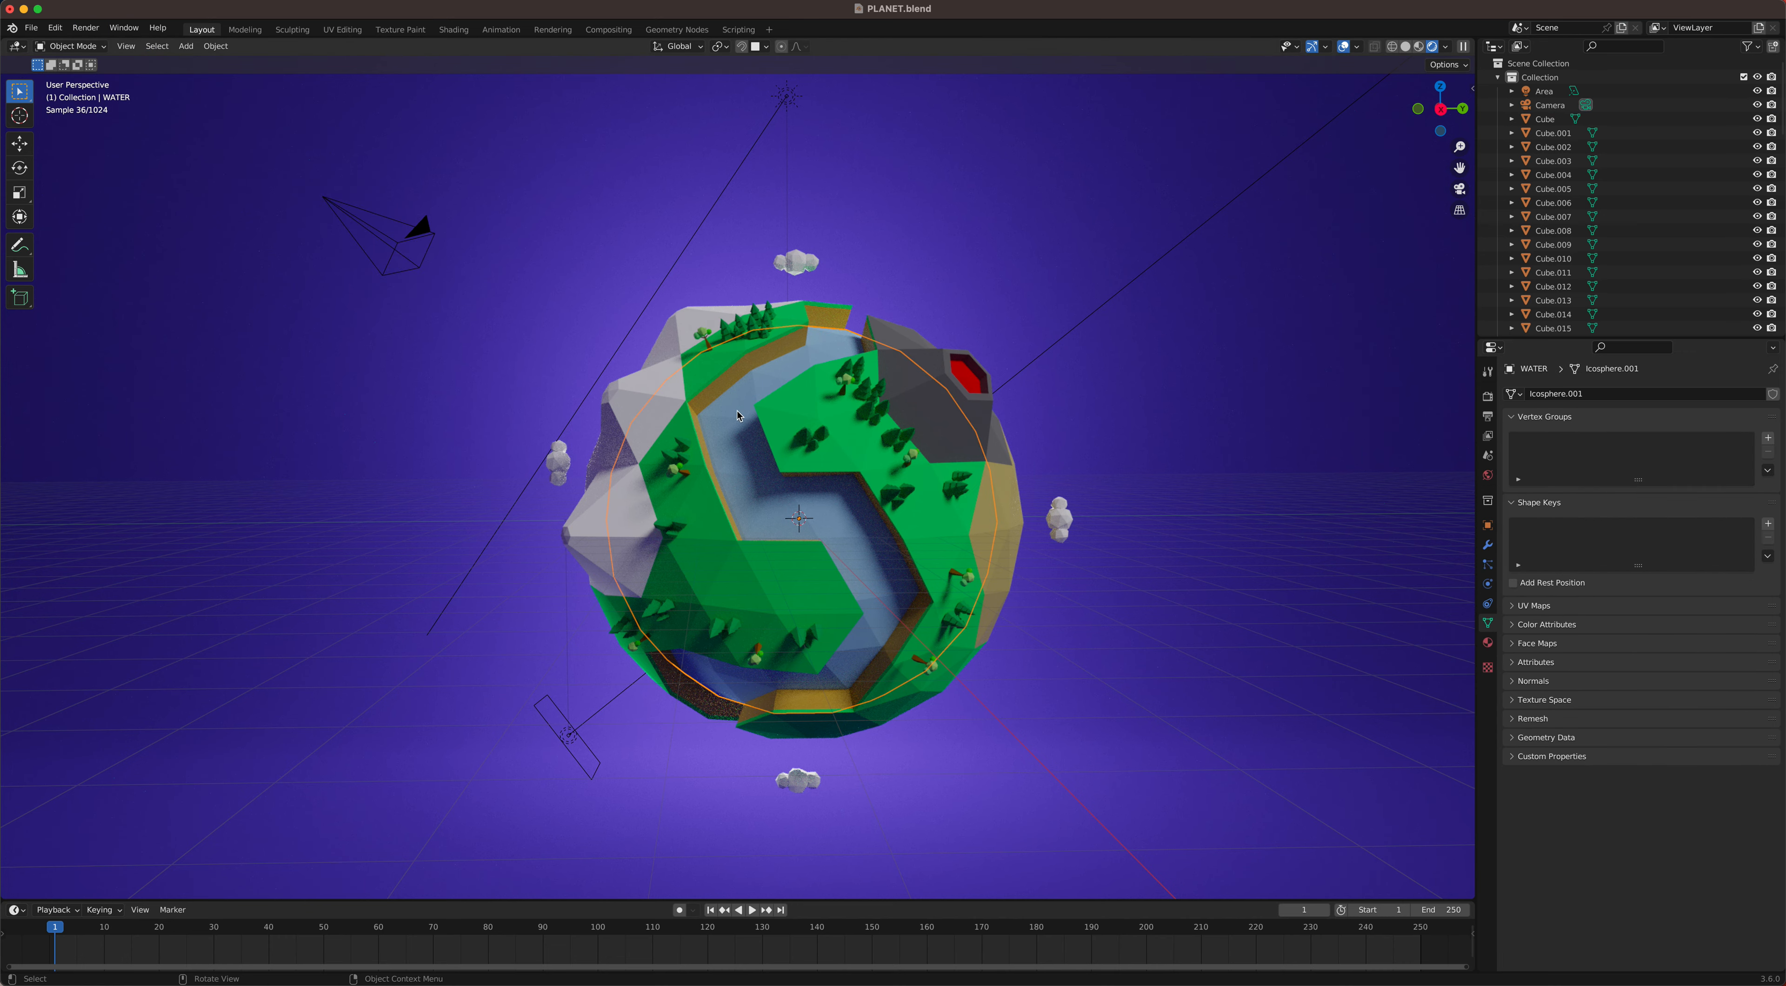
middle_click_drag(737, 415, 717, 420)
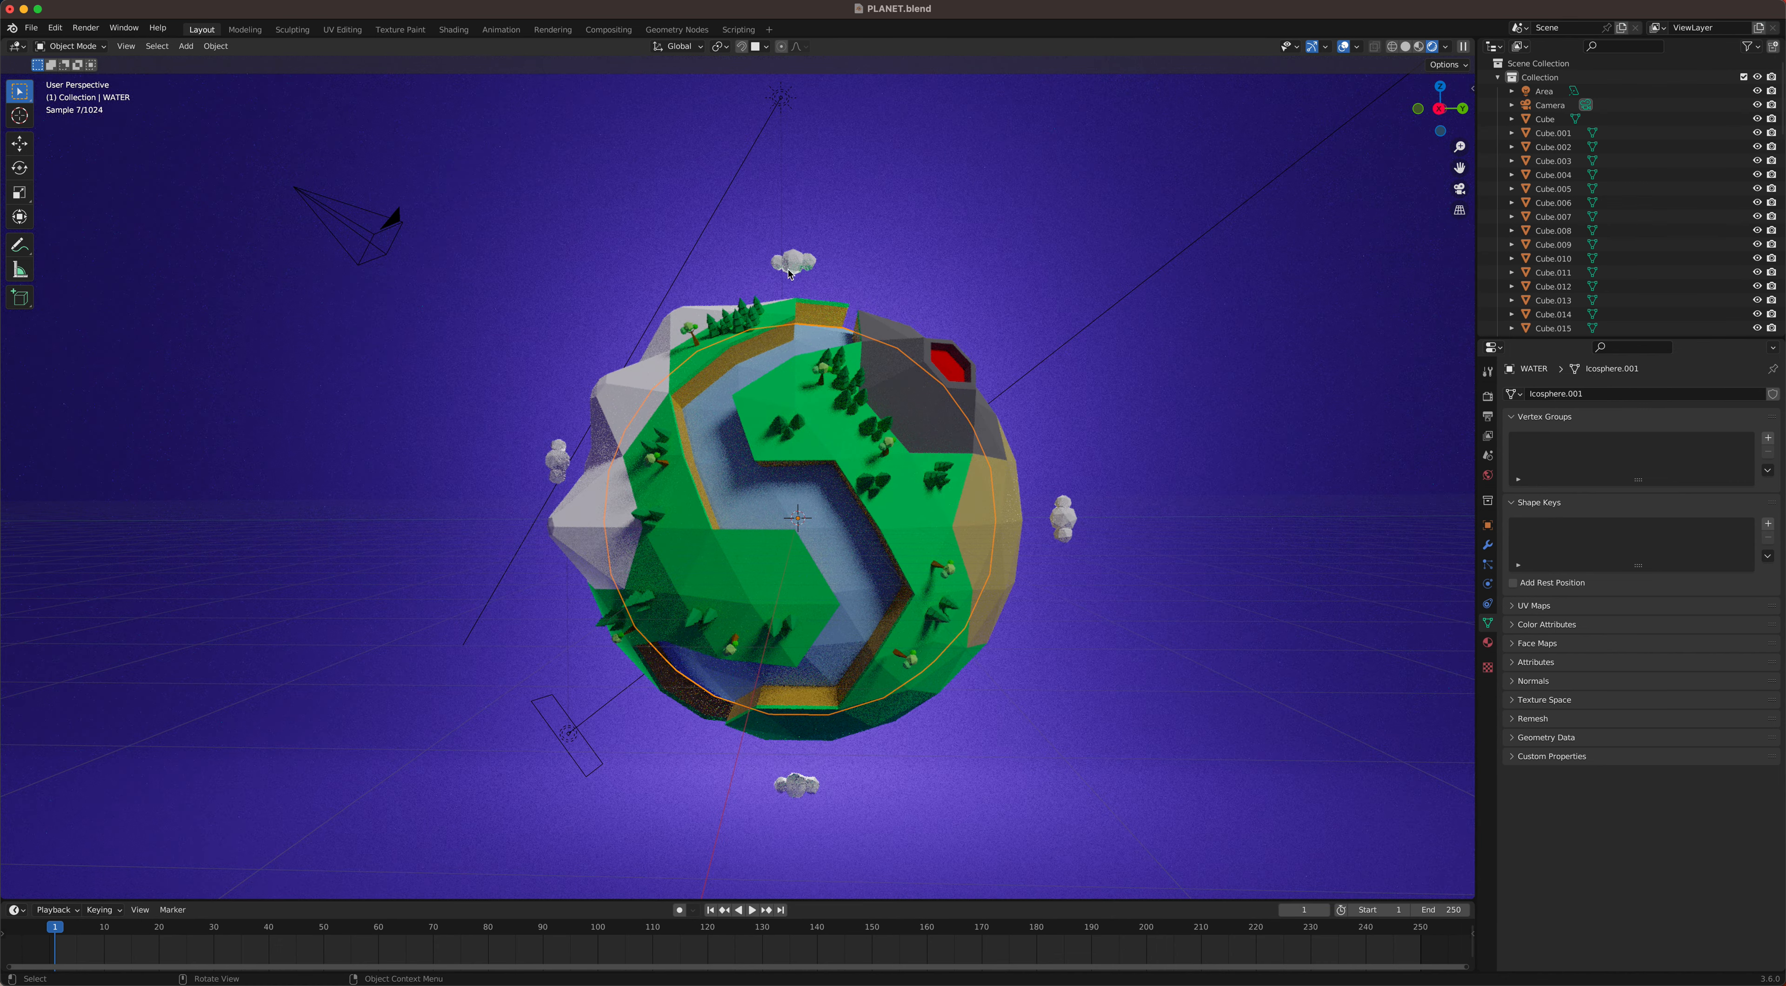
key("s")
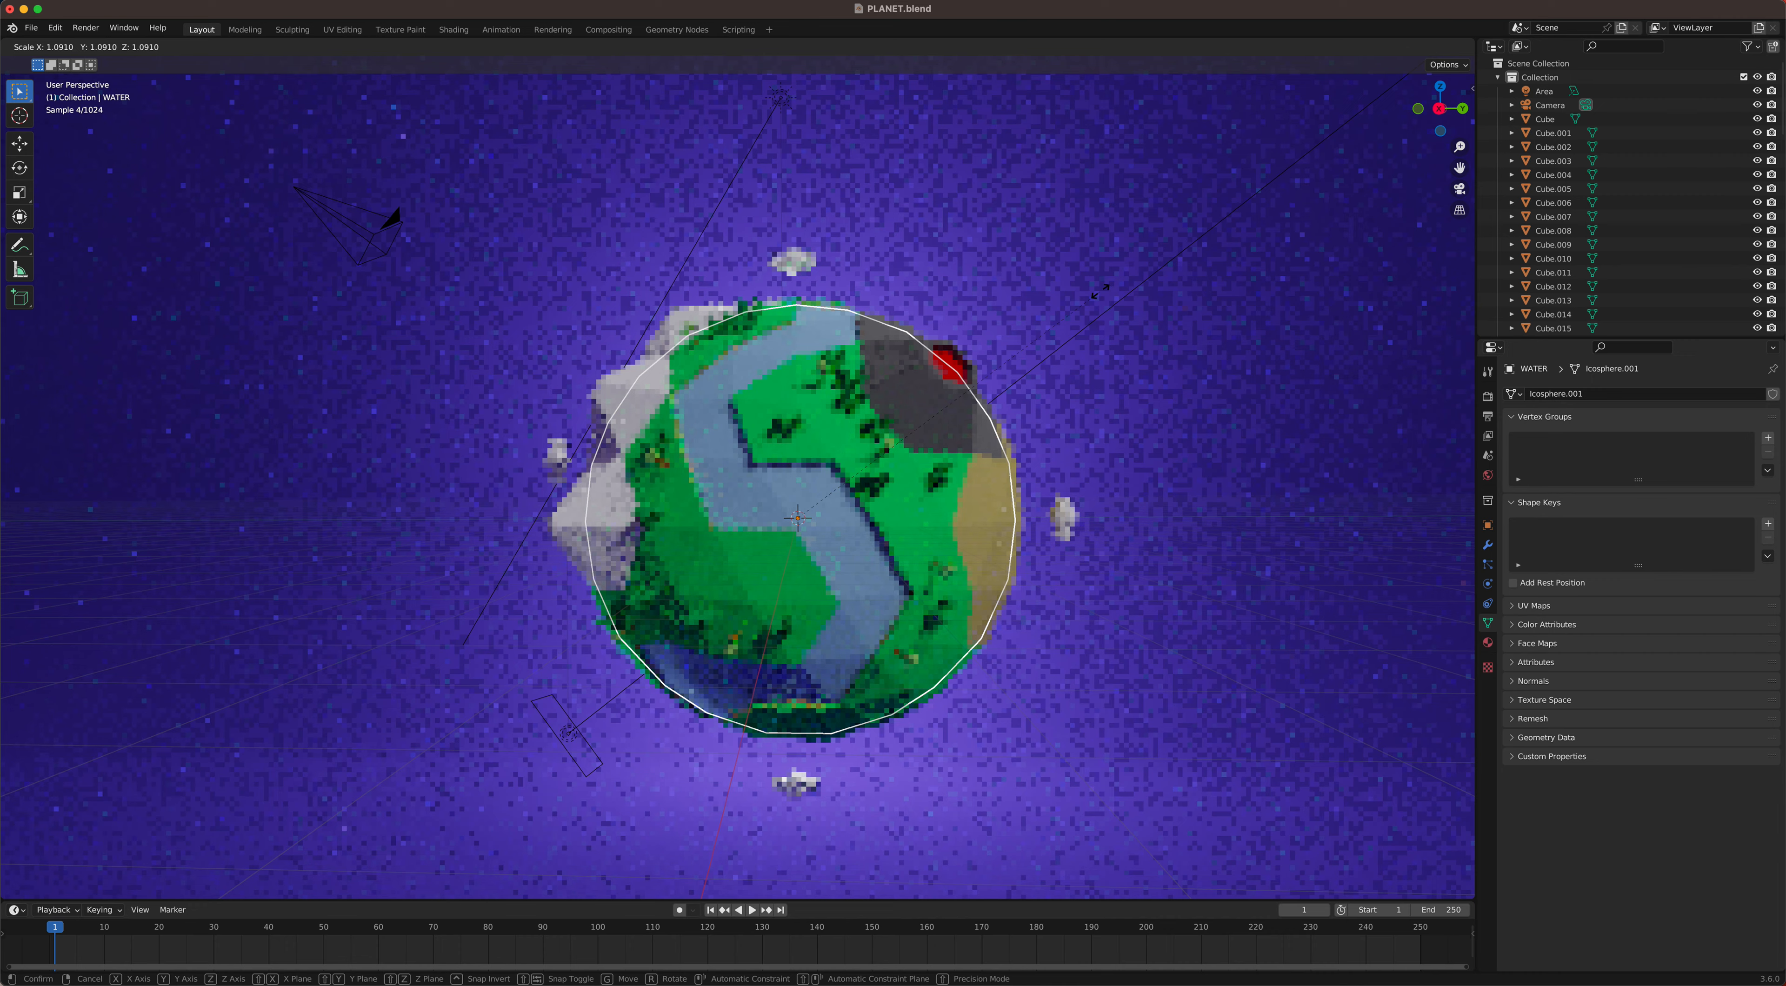
left_click(1099, 292)
left_click(1010, 315)
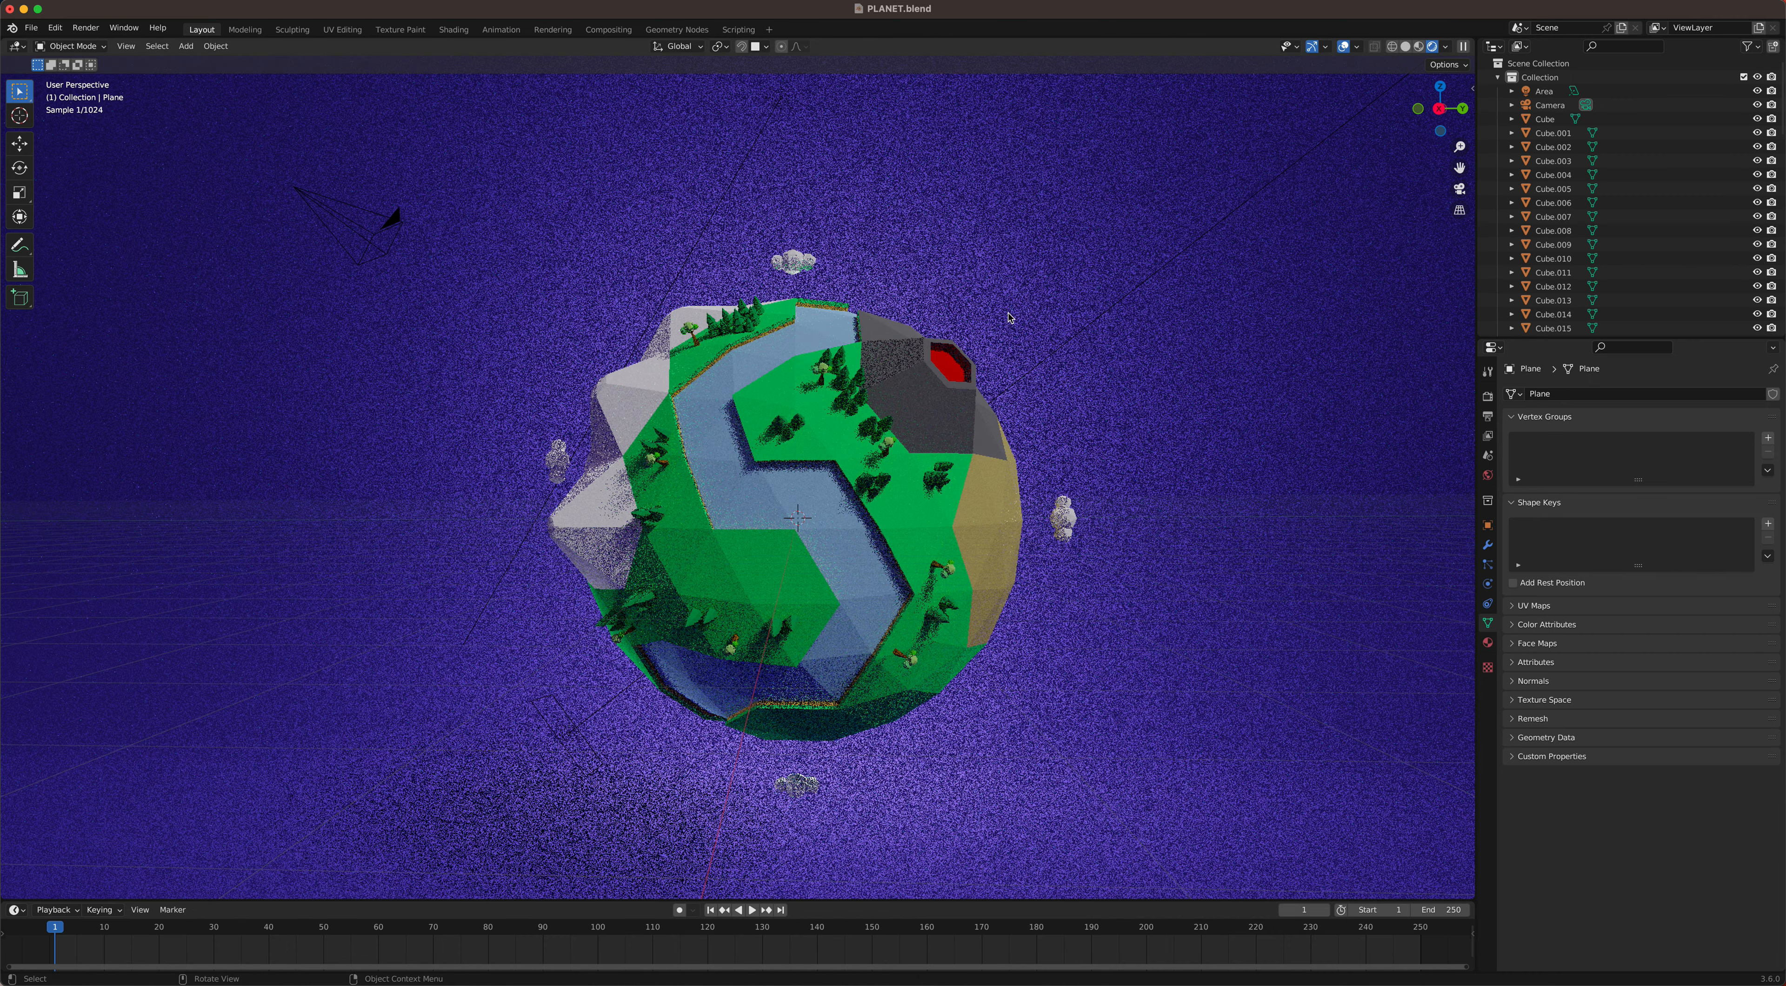
scroll(888, 333, "down", 1)
middle_click_drag(887, 333, 933, 339)
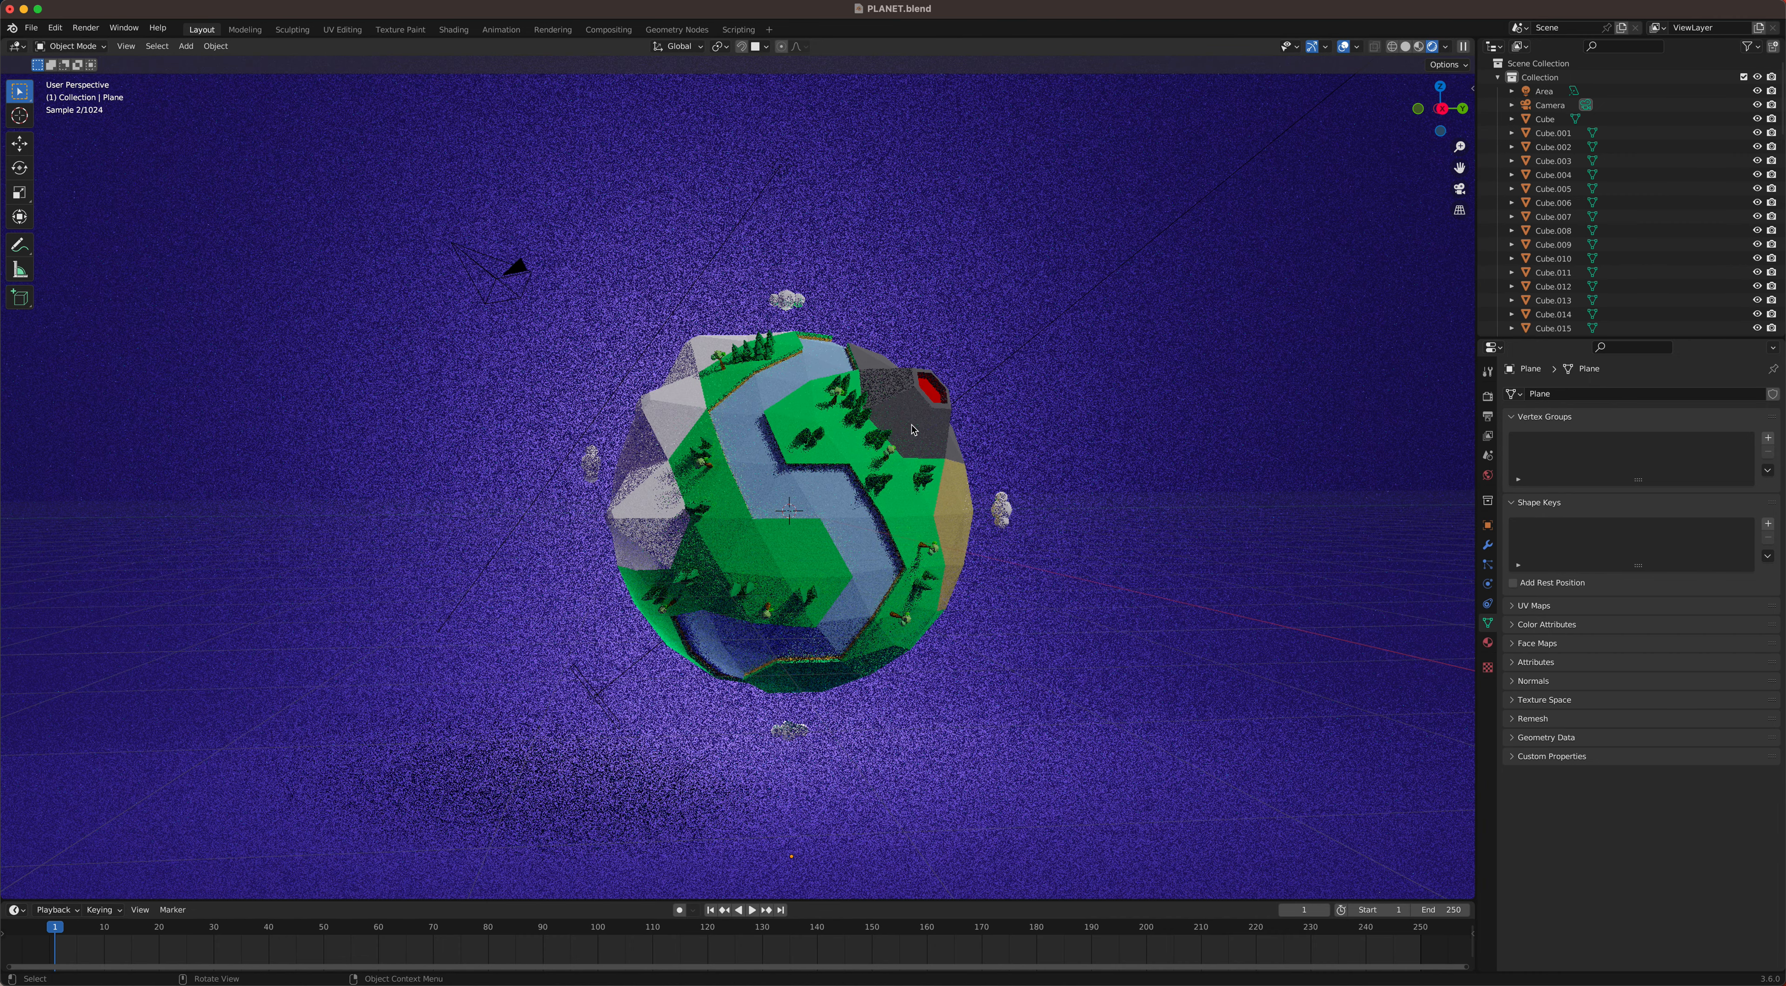
scroll(913, 428, "up", 2)
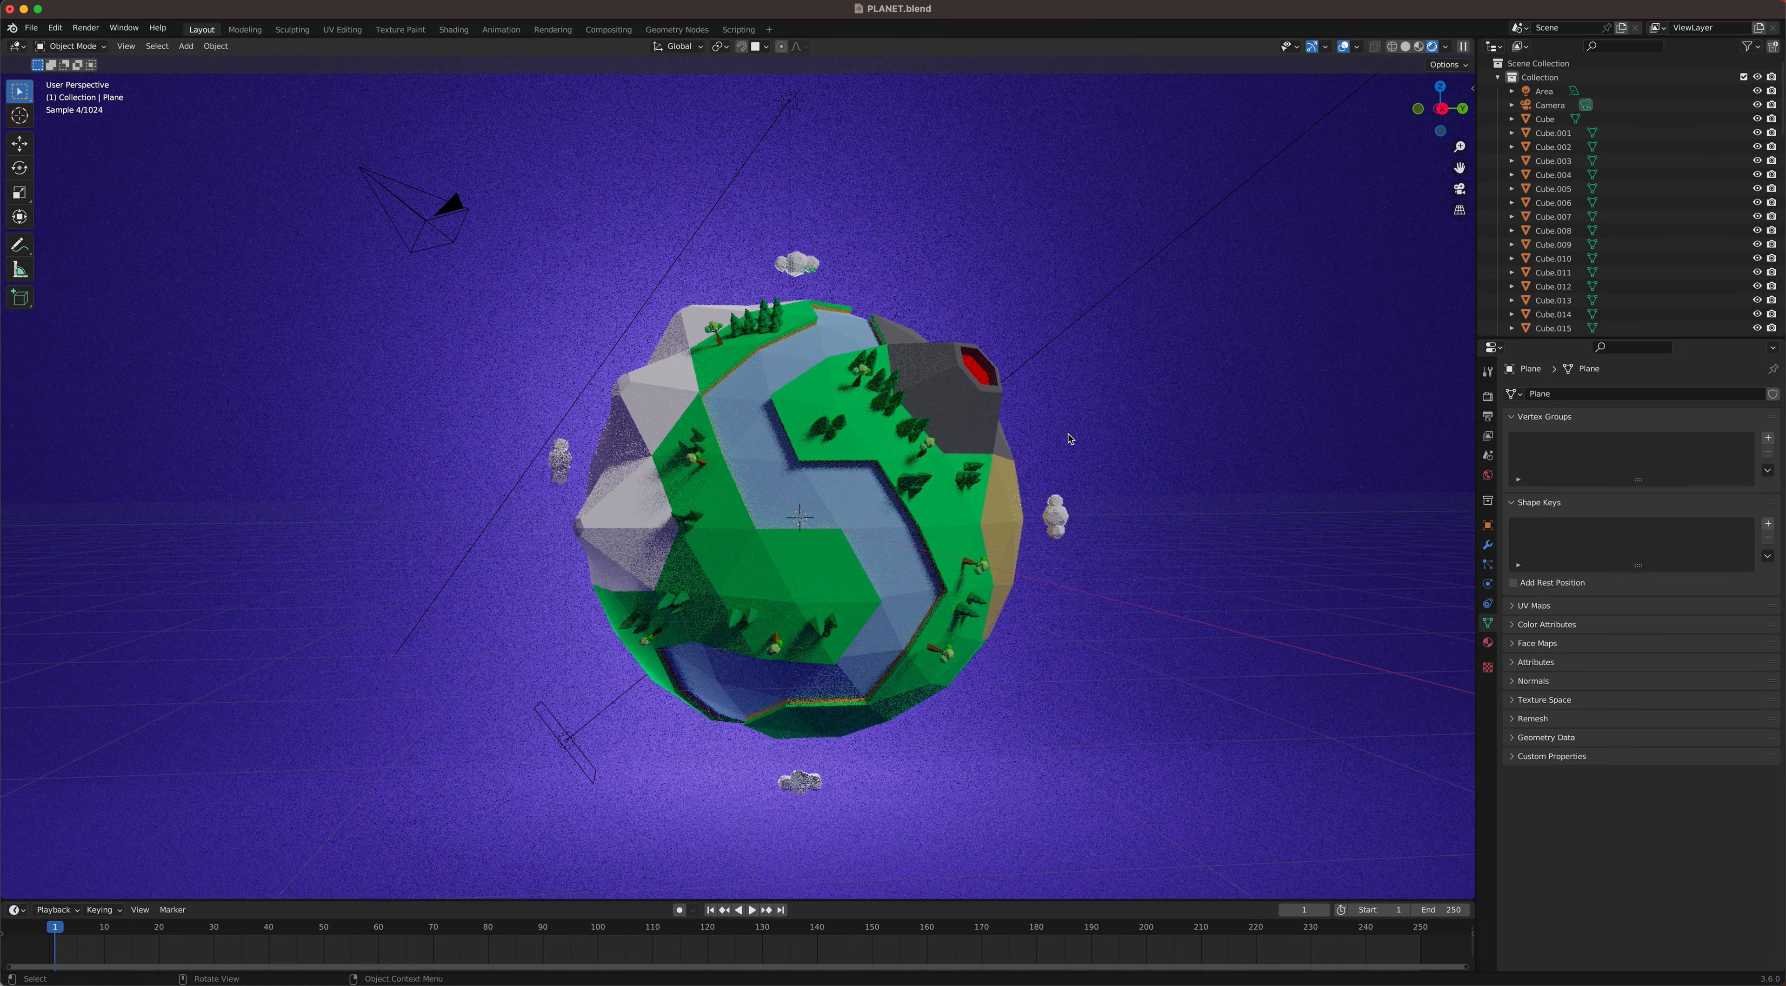
middle_click_drag(1089, 453, 1076, 440, "shift")
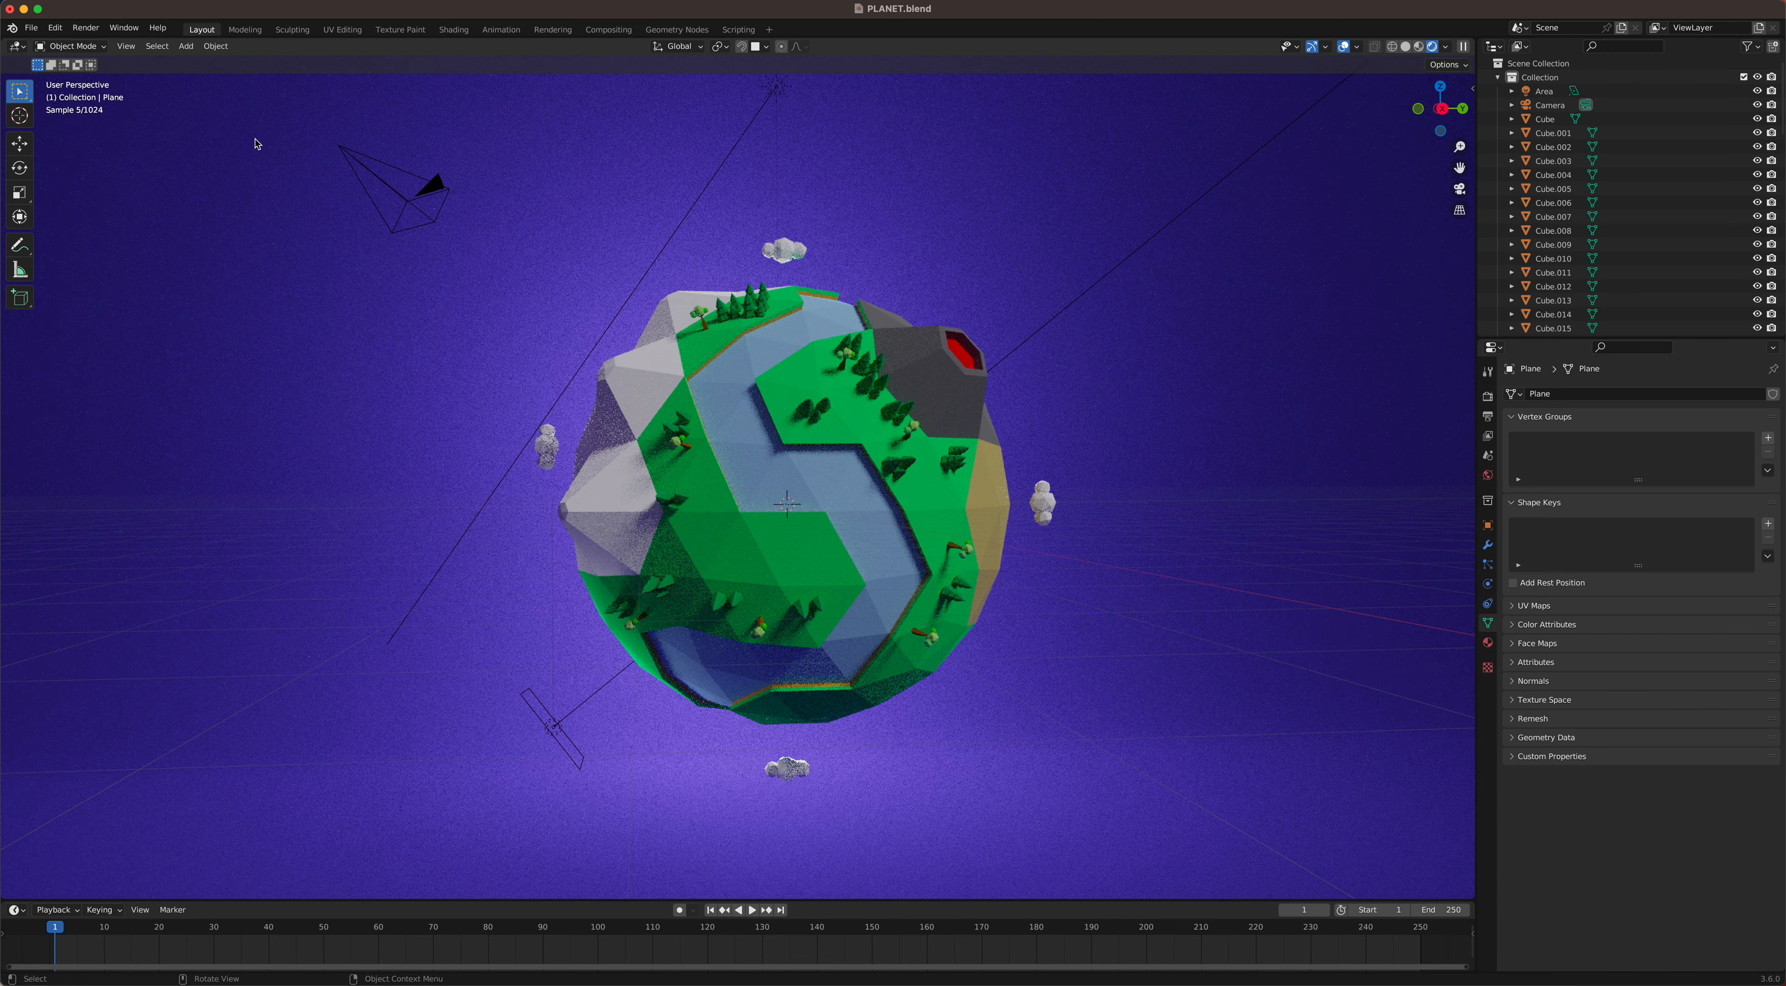
Step: Render a test image to check the camera's framing, and cancel the render
left_click(86, 27)
left_click(116, 44)
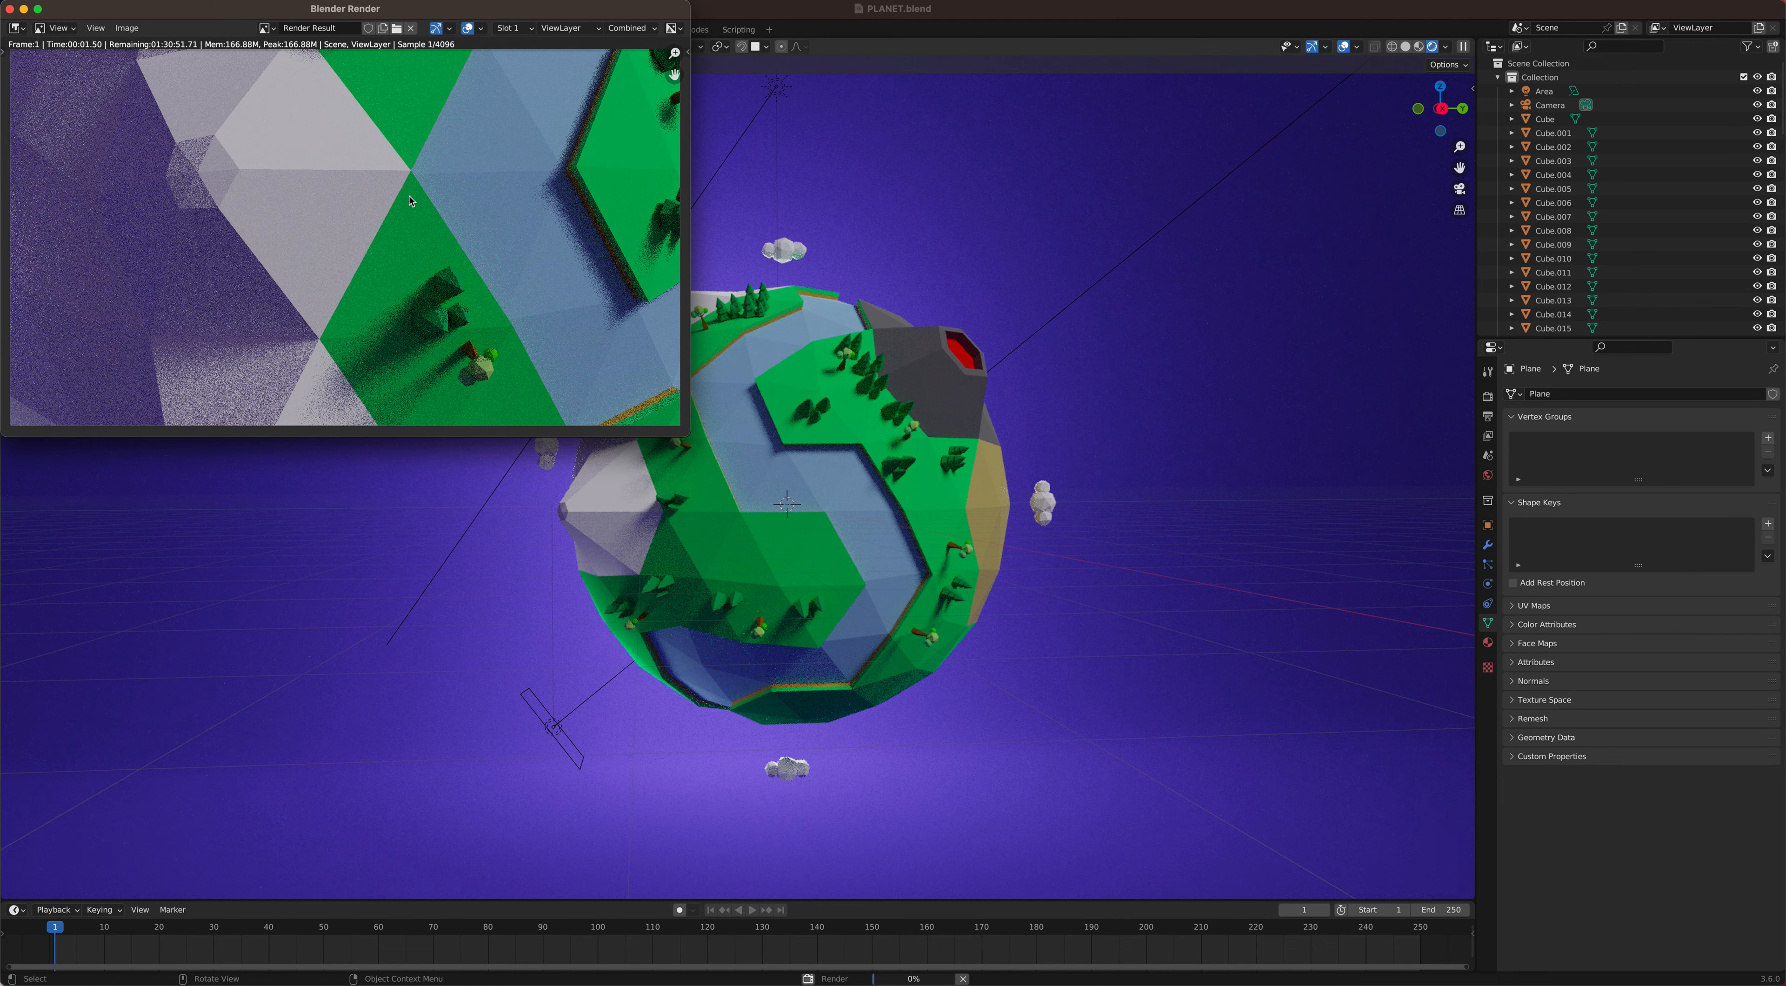
scroll(416, 200, "down", 5)
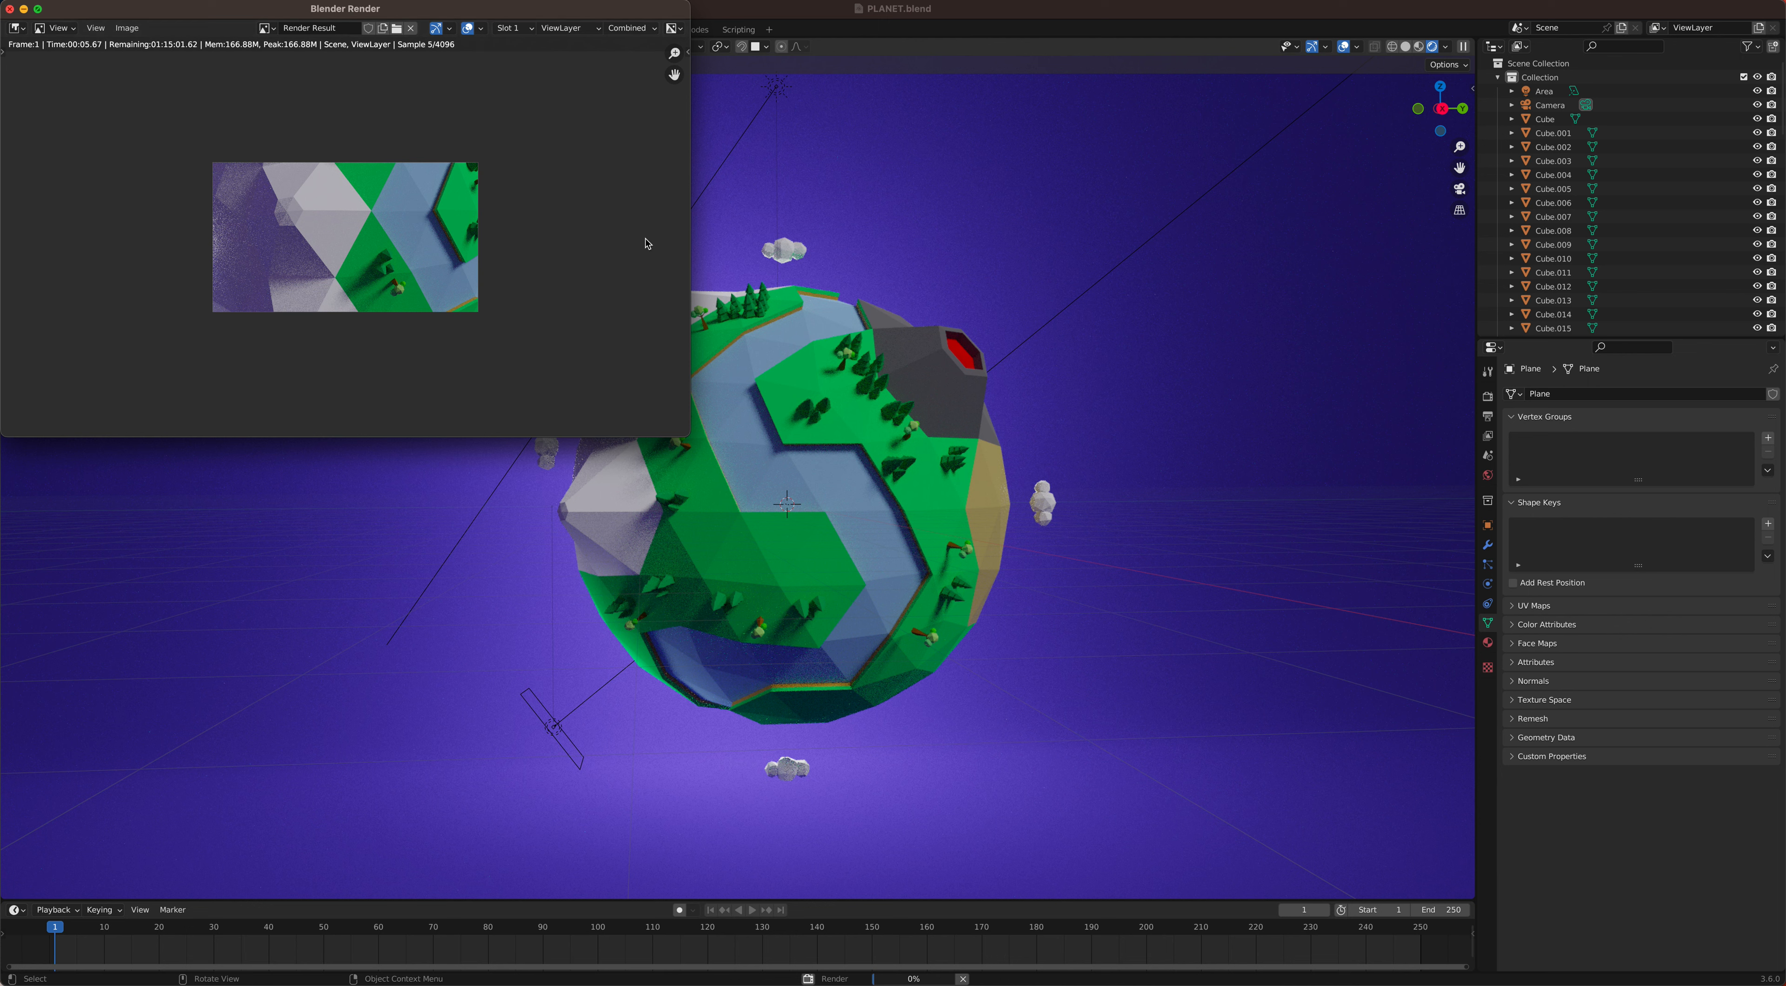
key("Escape")
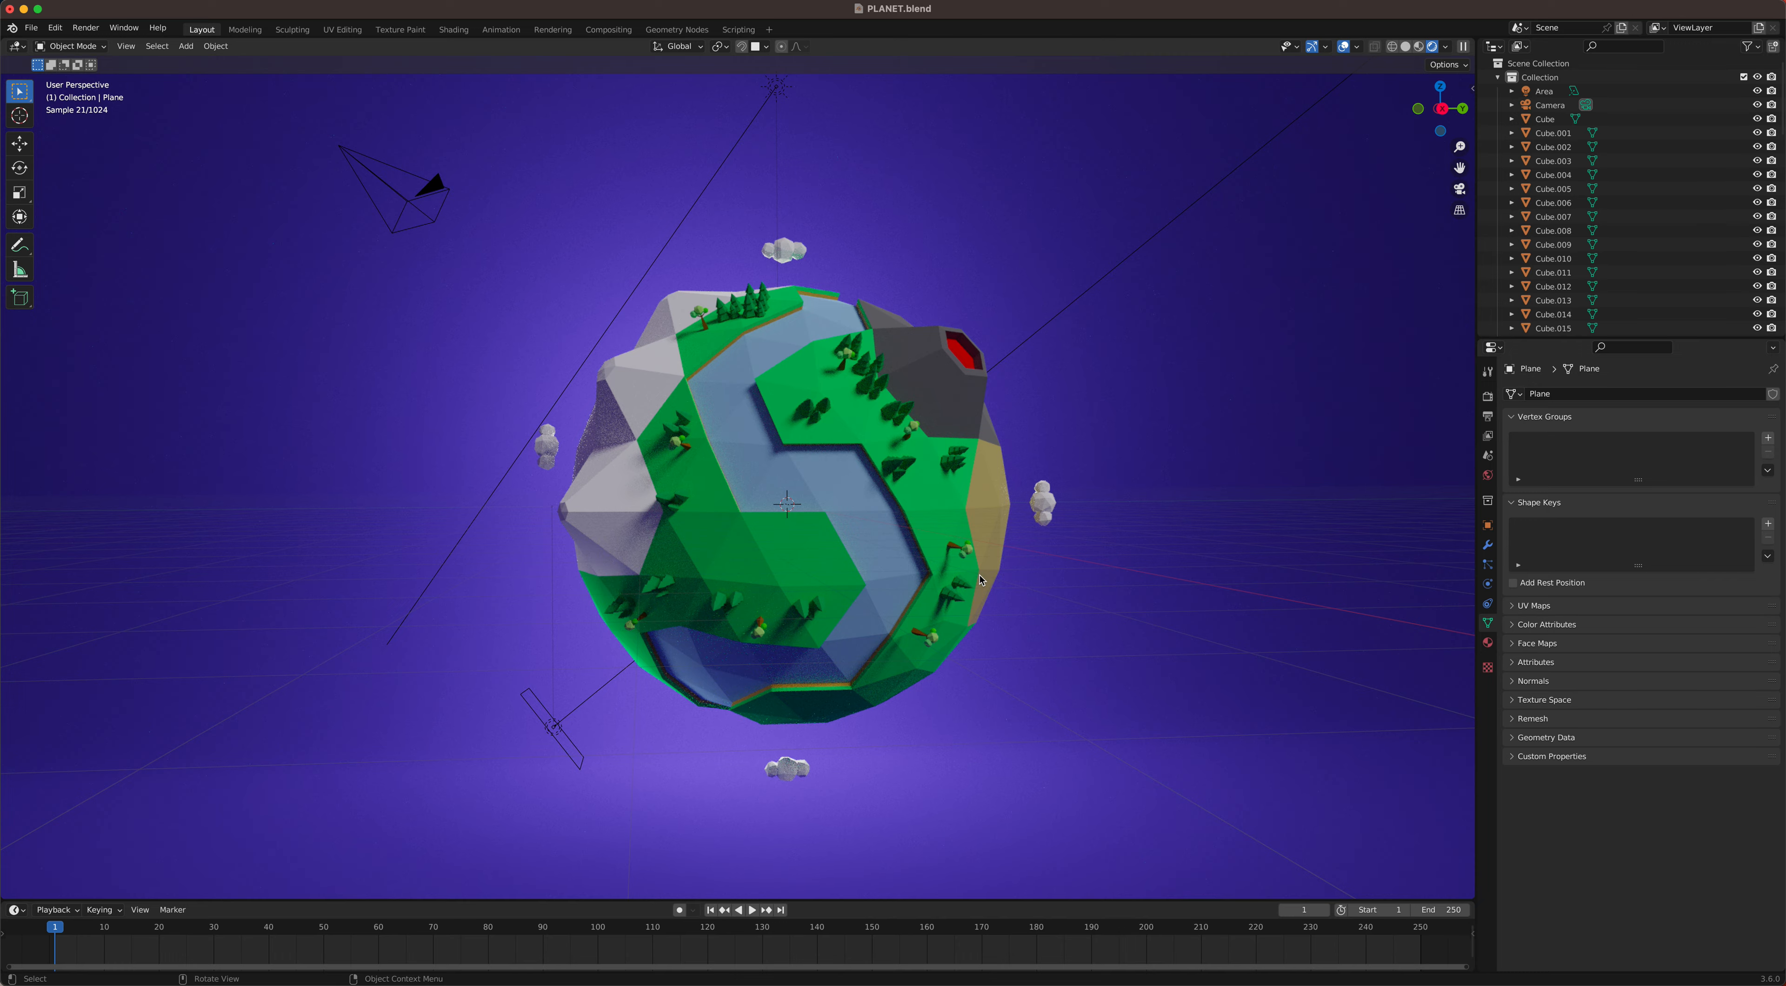
Step: Align the camera to the current view of the planet and lock the camera to the view
middle_click_drag(1045, 581, 1170, 593)
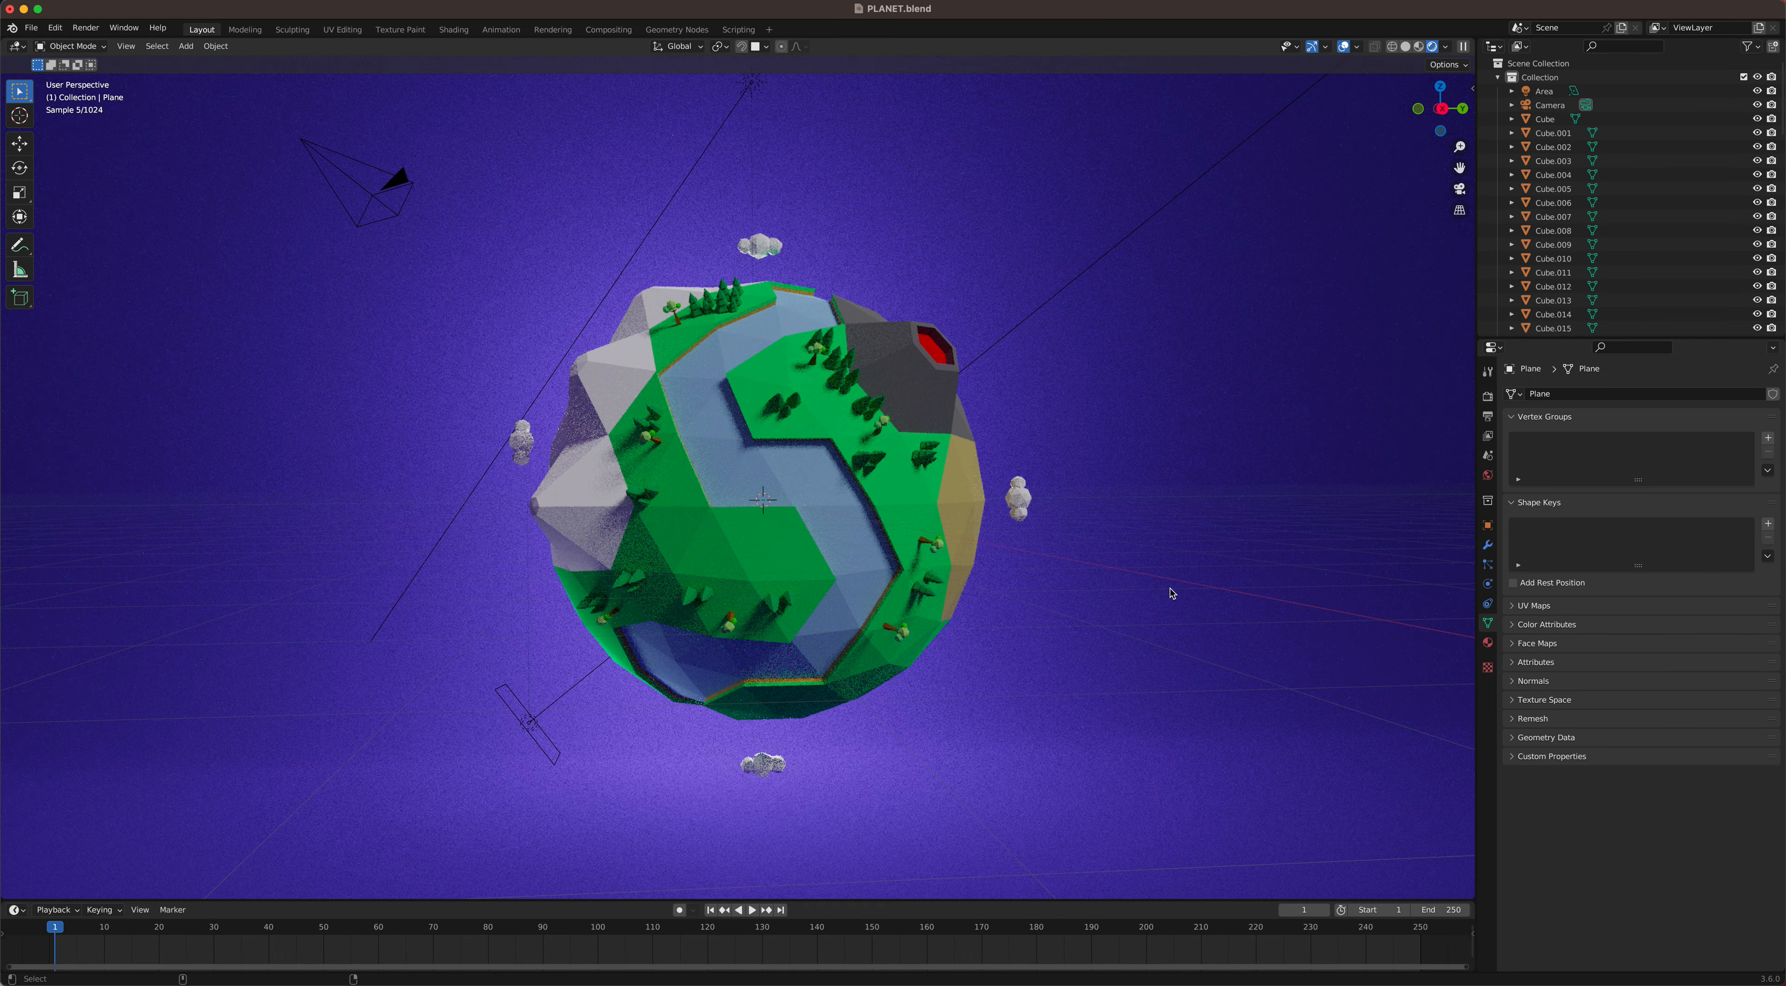
key("KP_0")
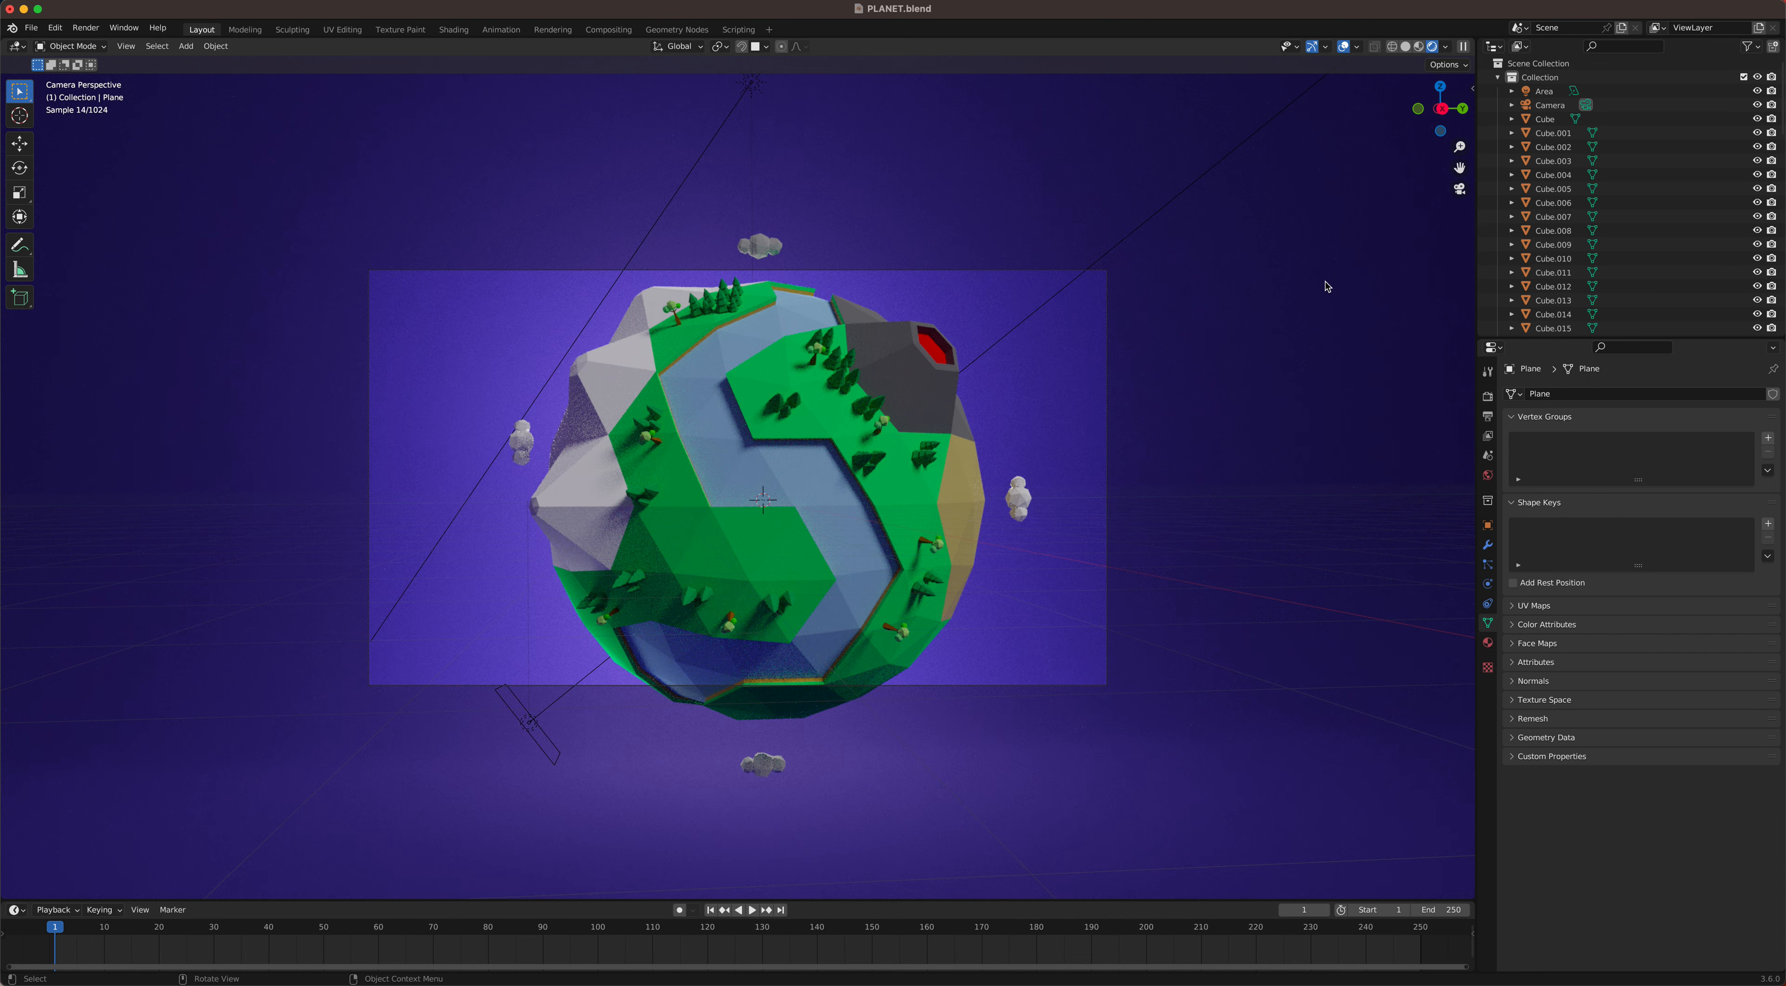
key("n")
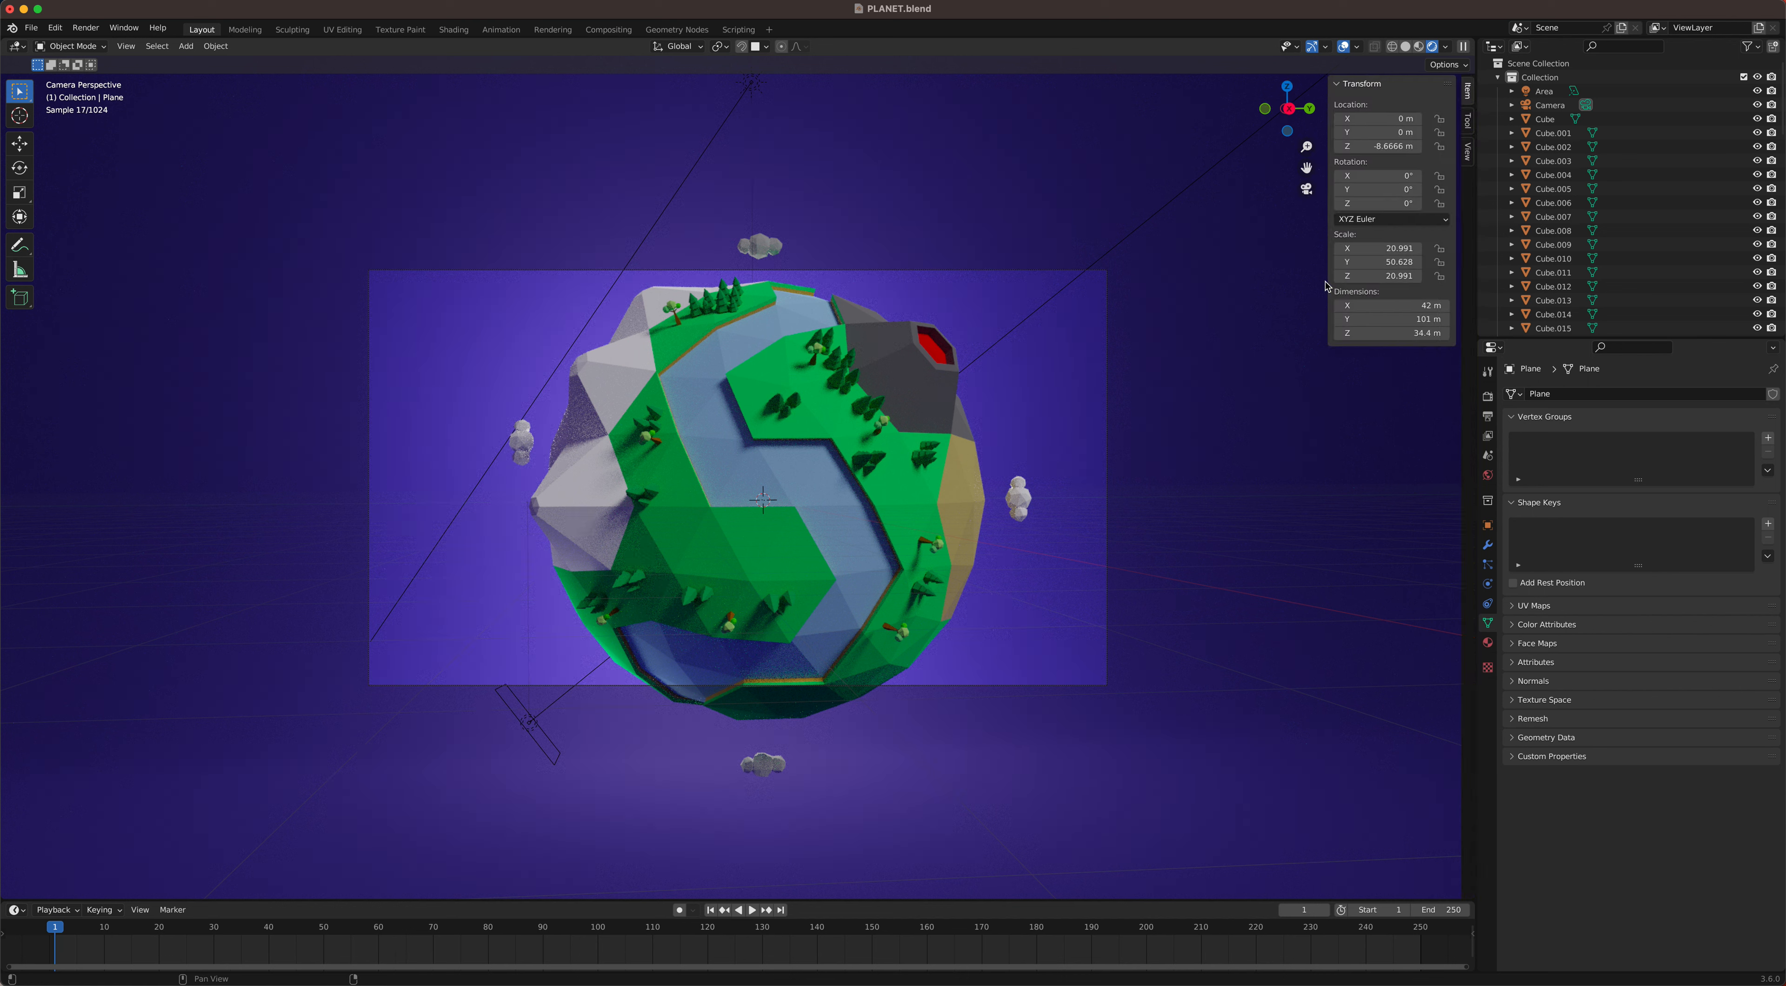
left_click(1467, 151)
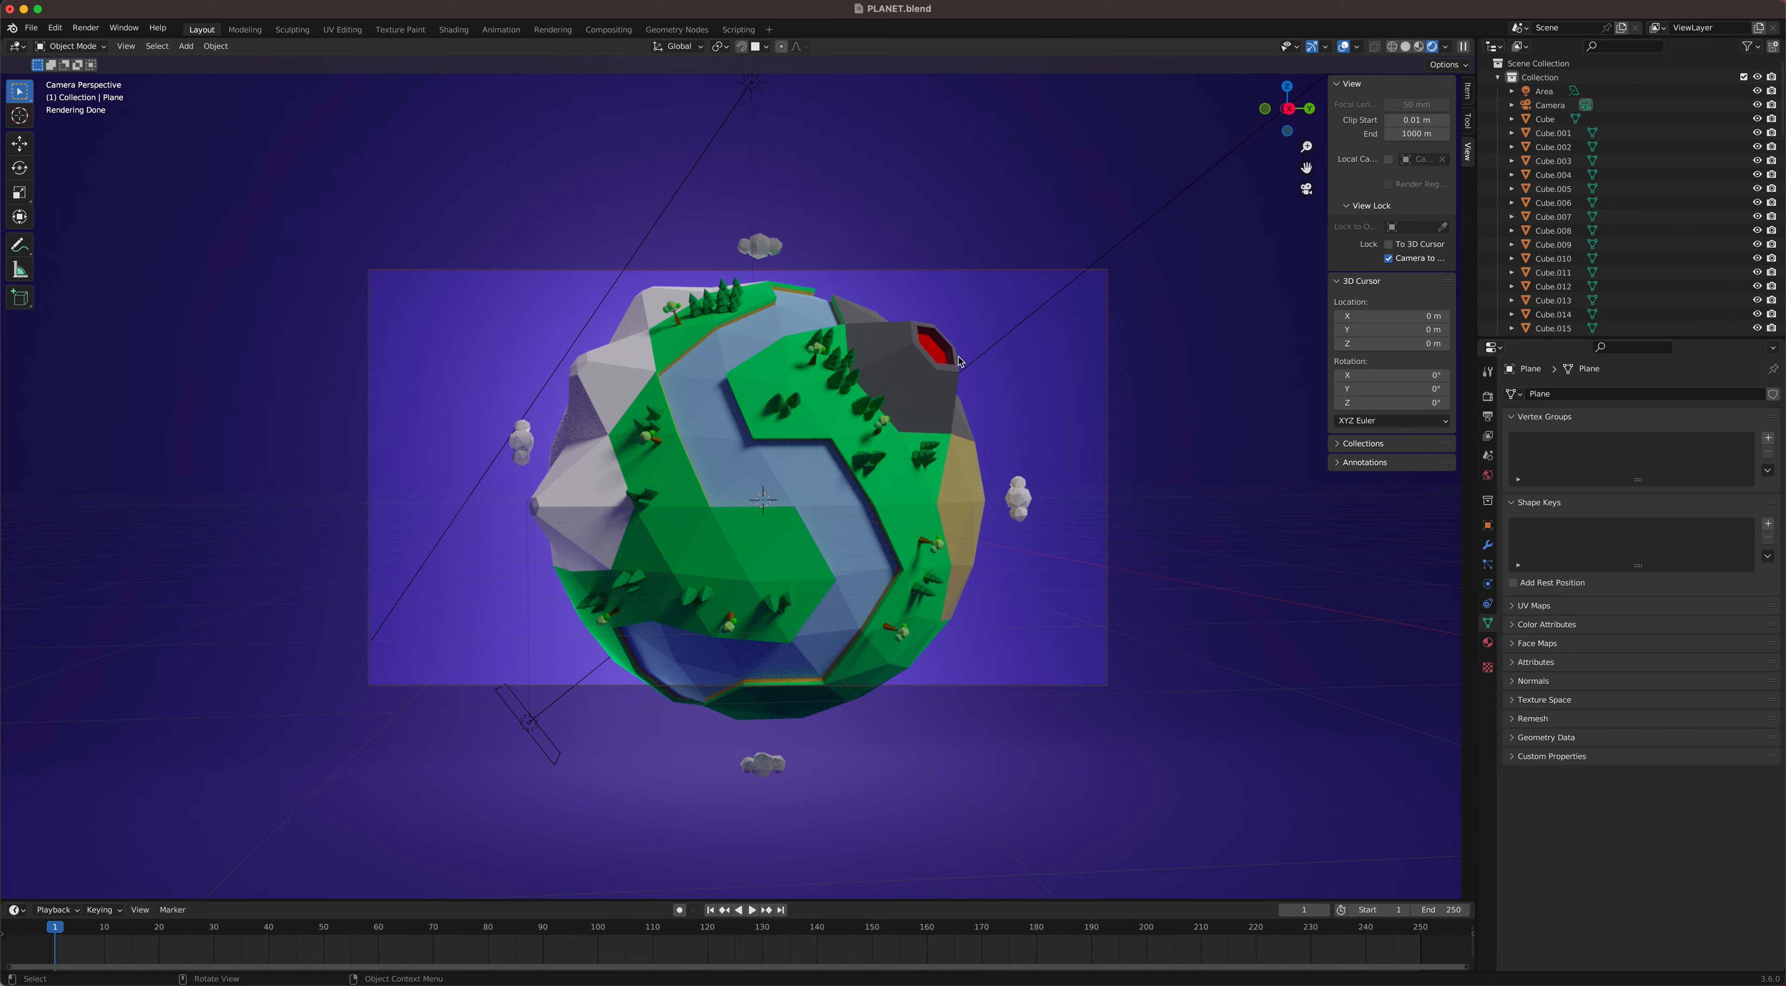
Step: Reframe the locked camera farther back so the planet and all its surrounding clouds sit centred inside the frame
middle_click_drag(961, 371, 927, 350)
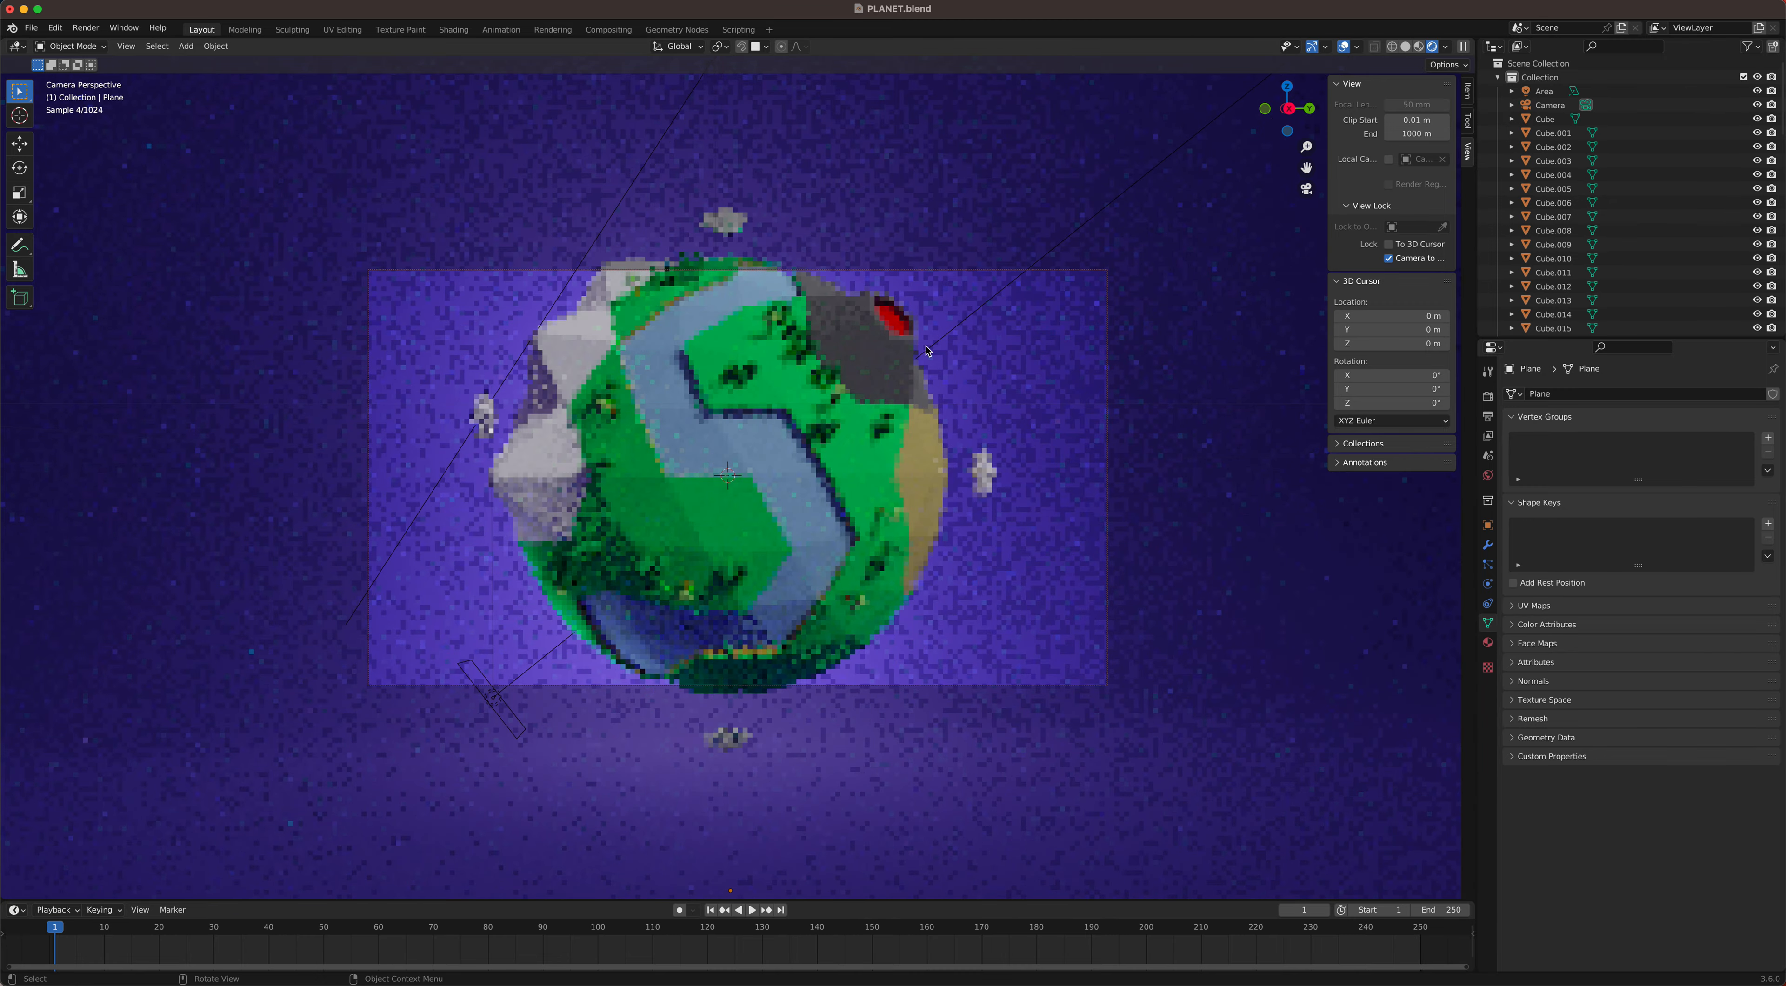
scroll(927, 350, "down", 1)
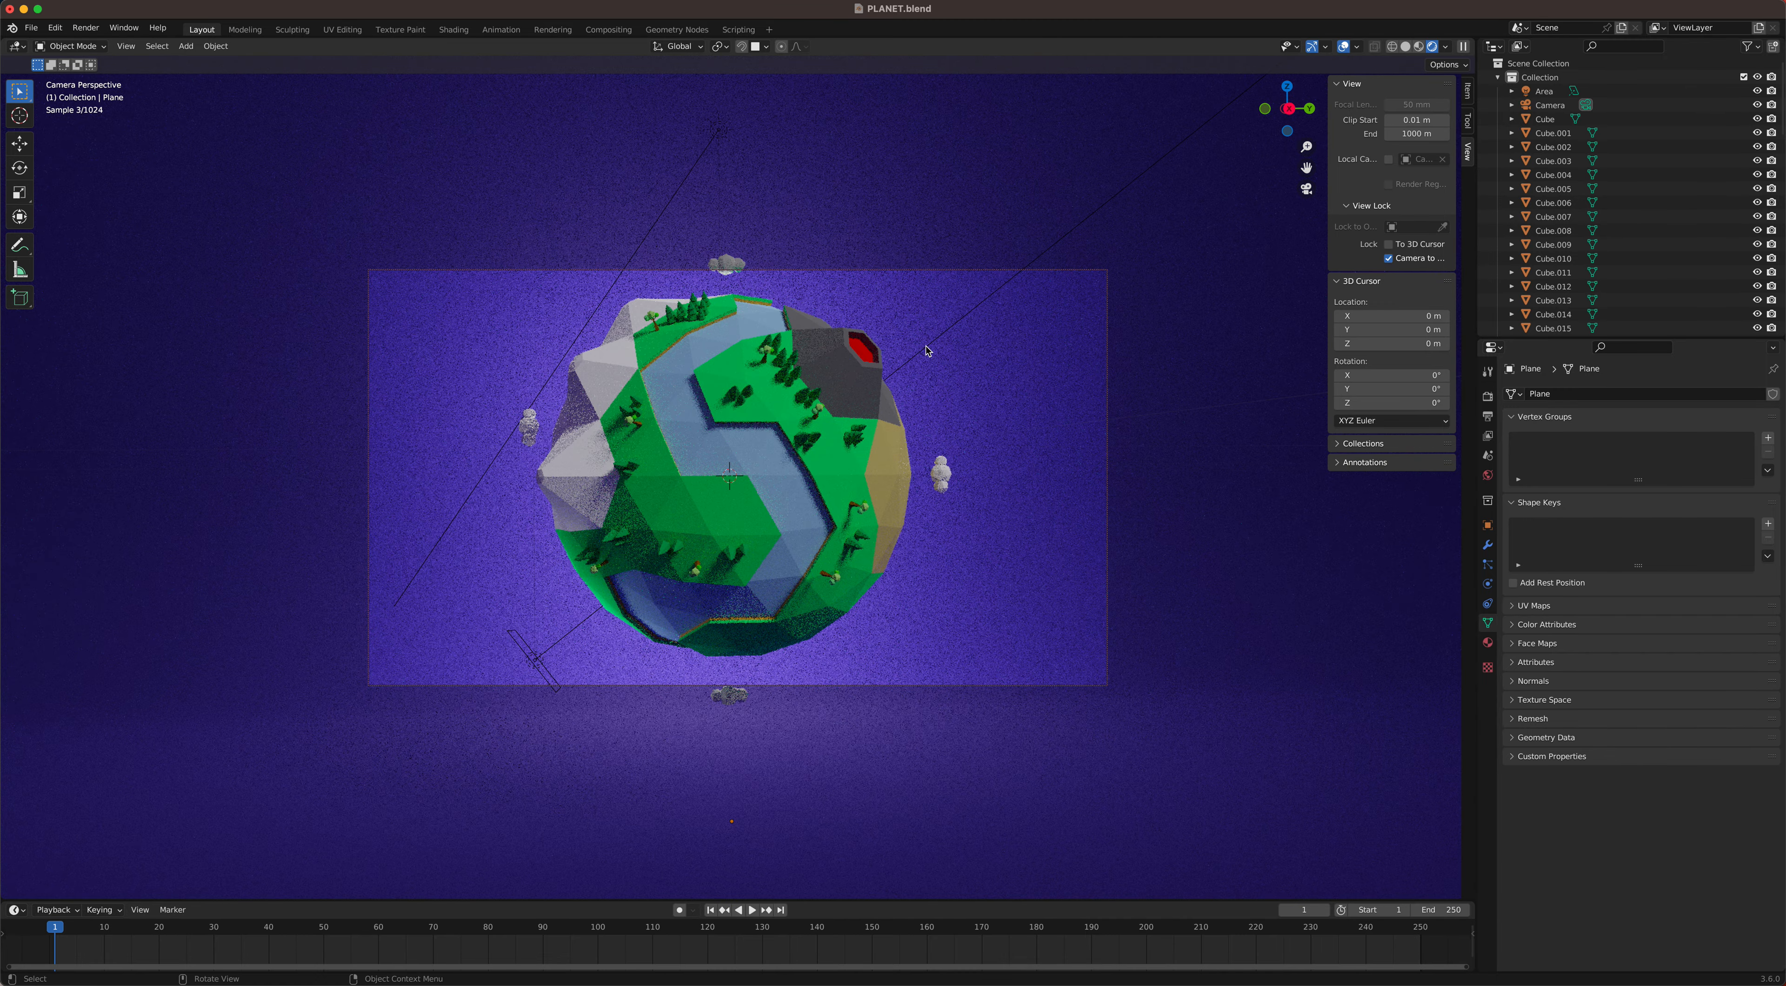
scroll(902, 357, "down", 2)
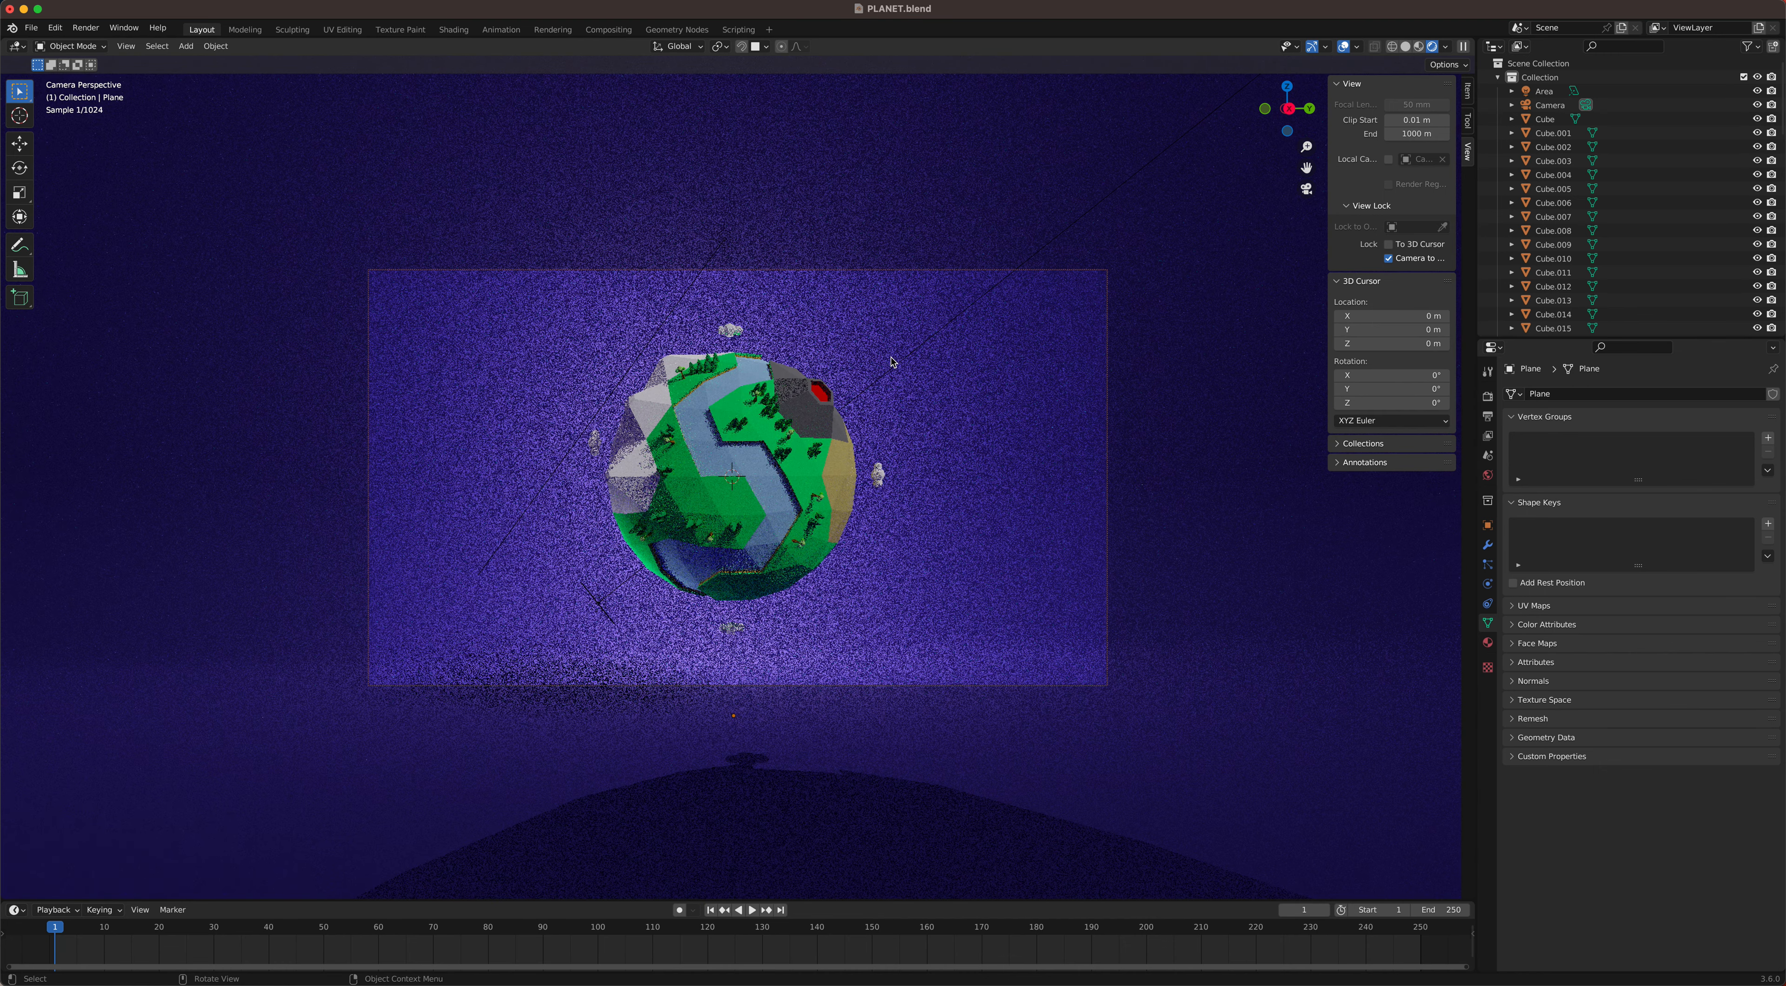
scroll(892, 361, "up", 2)
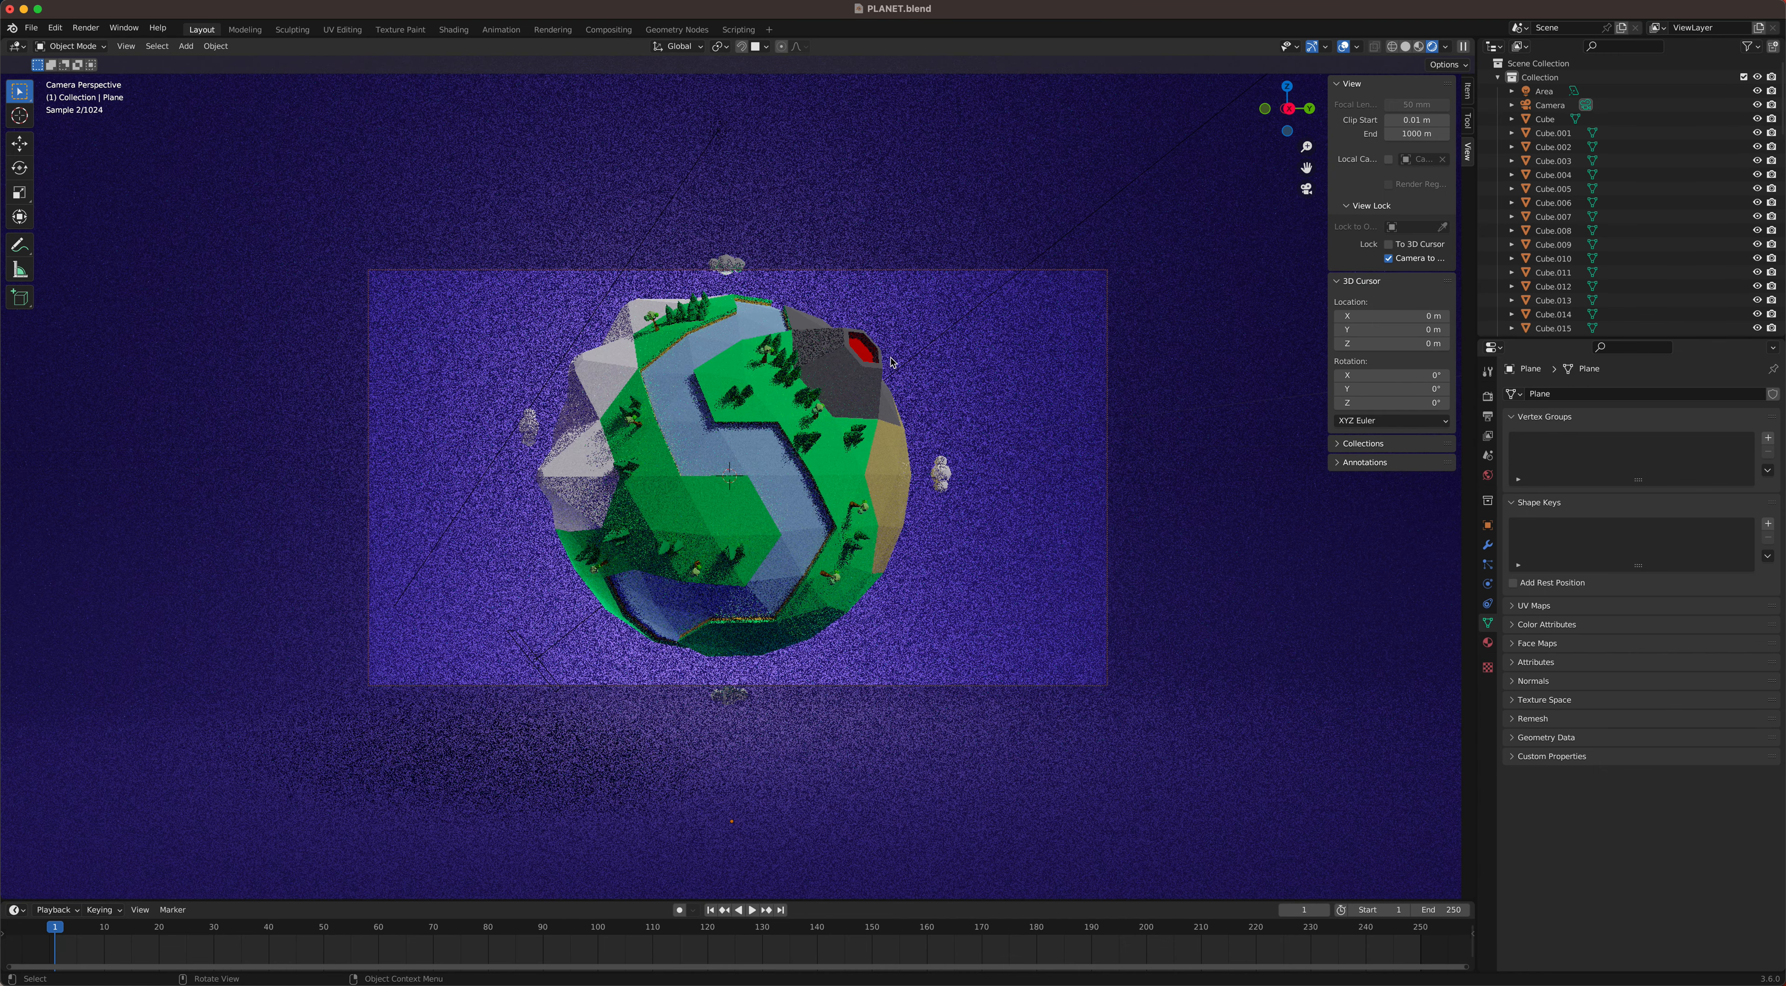
scroll(888, 361, "down", 3)
scroll(878, 361, "up", 1)
middle_click_drag(870, 361, 875, 357)
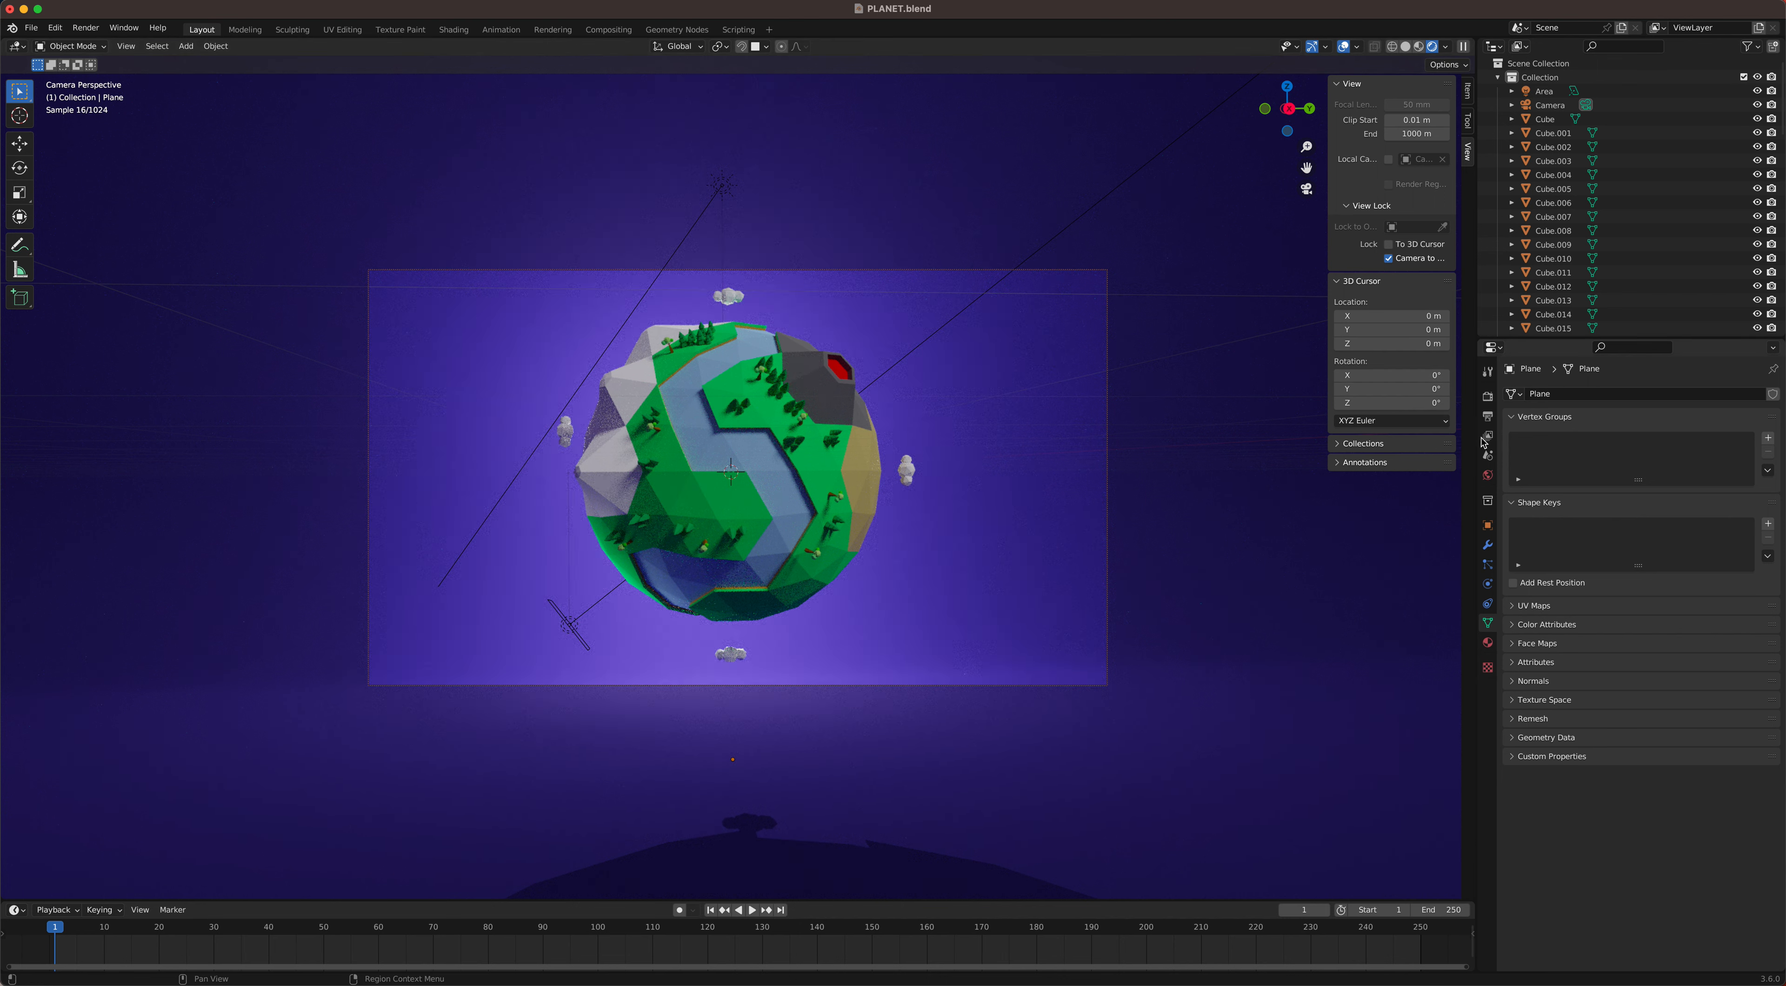
Step: Switch the Cycles render device to GPU Compute
left_click(1487, 397)
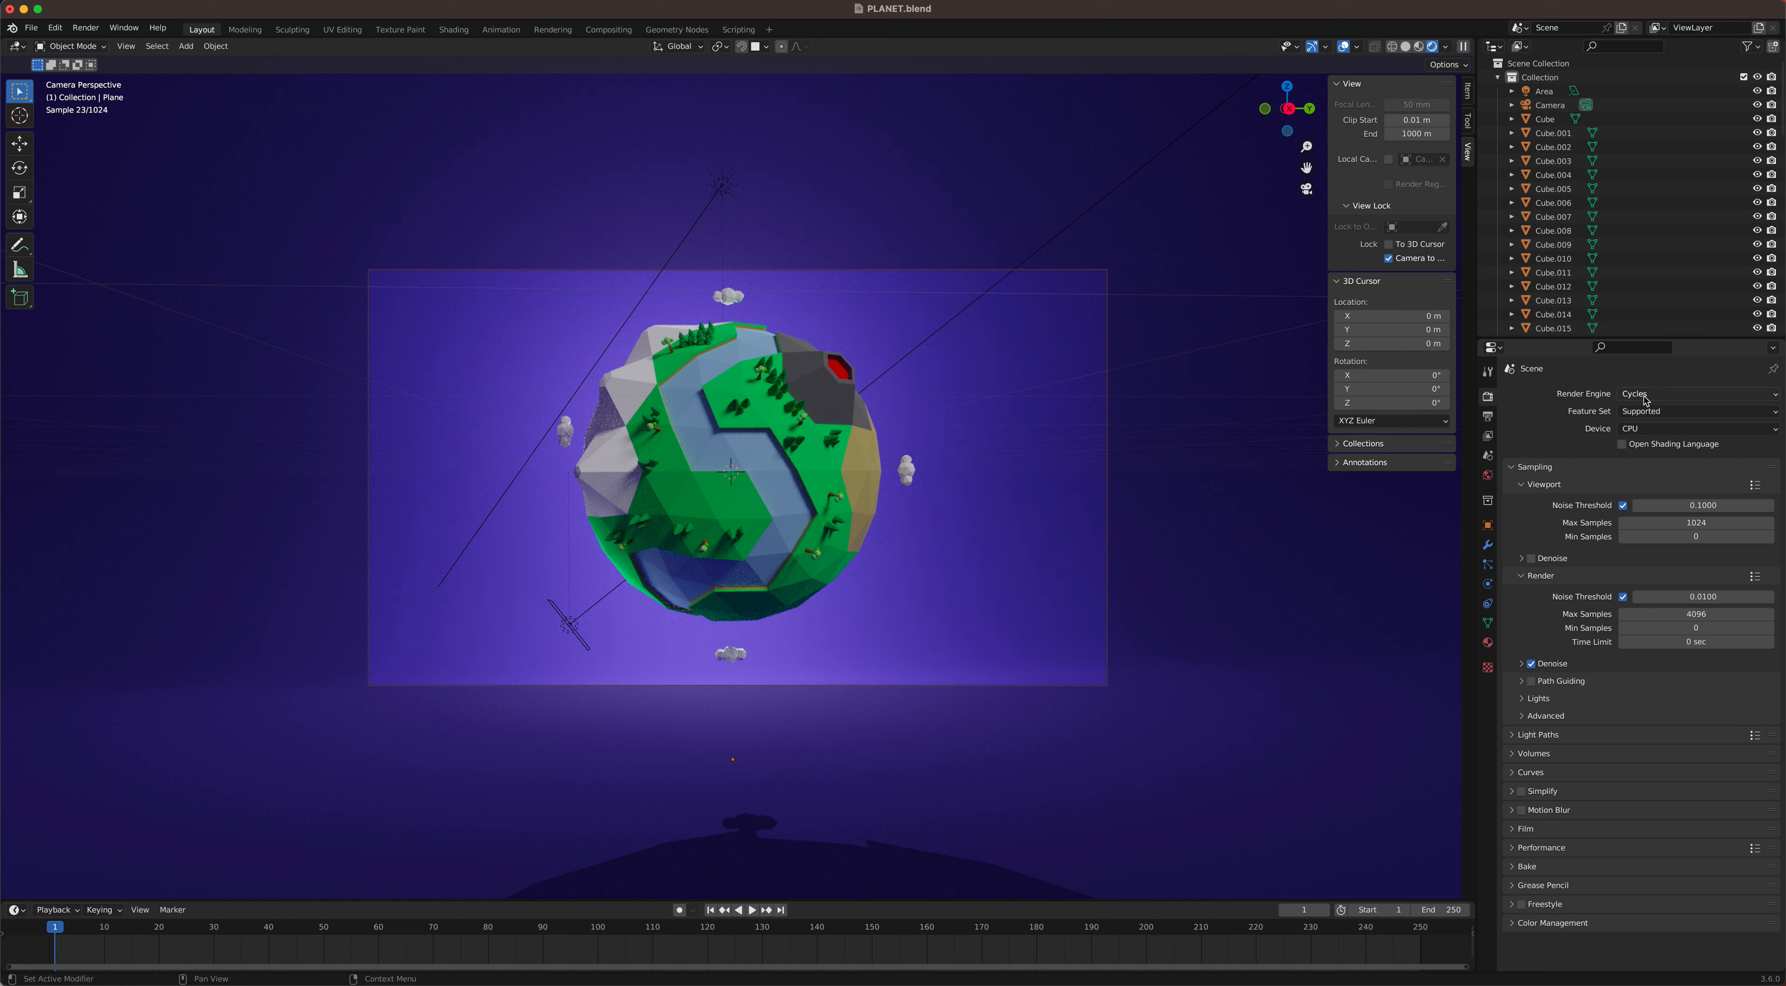
left_click(1636, 429)
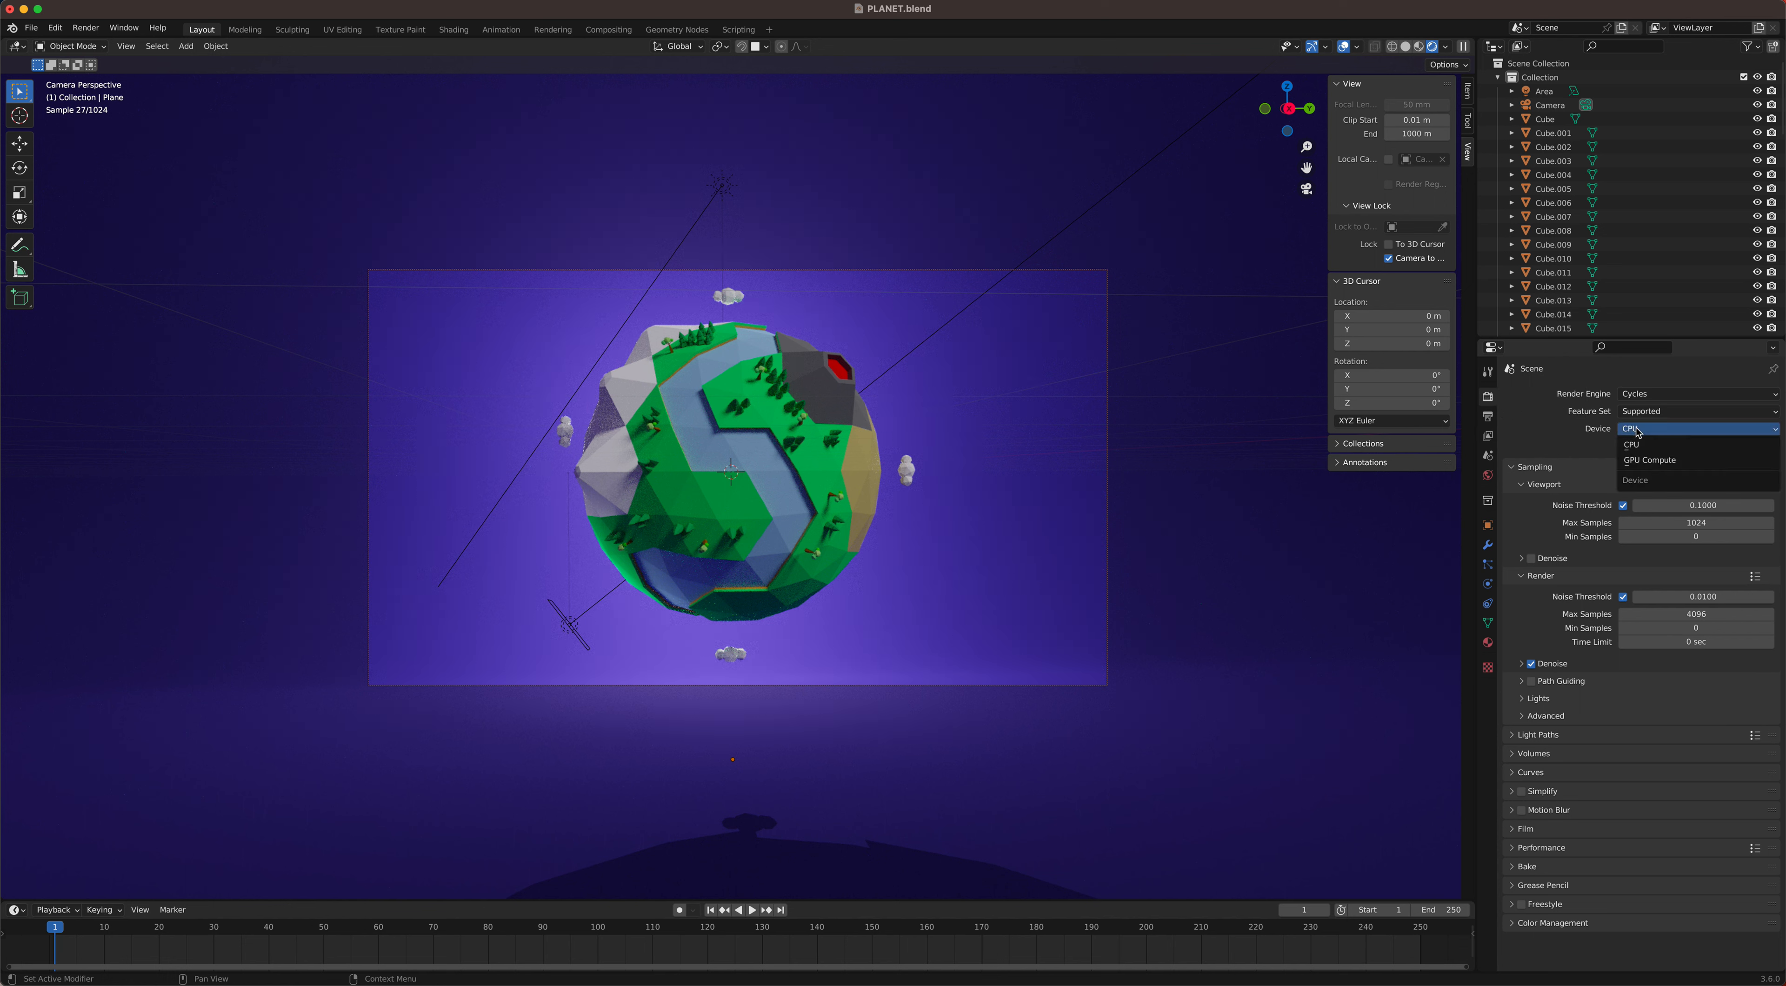
left_click(1668, 461)
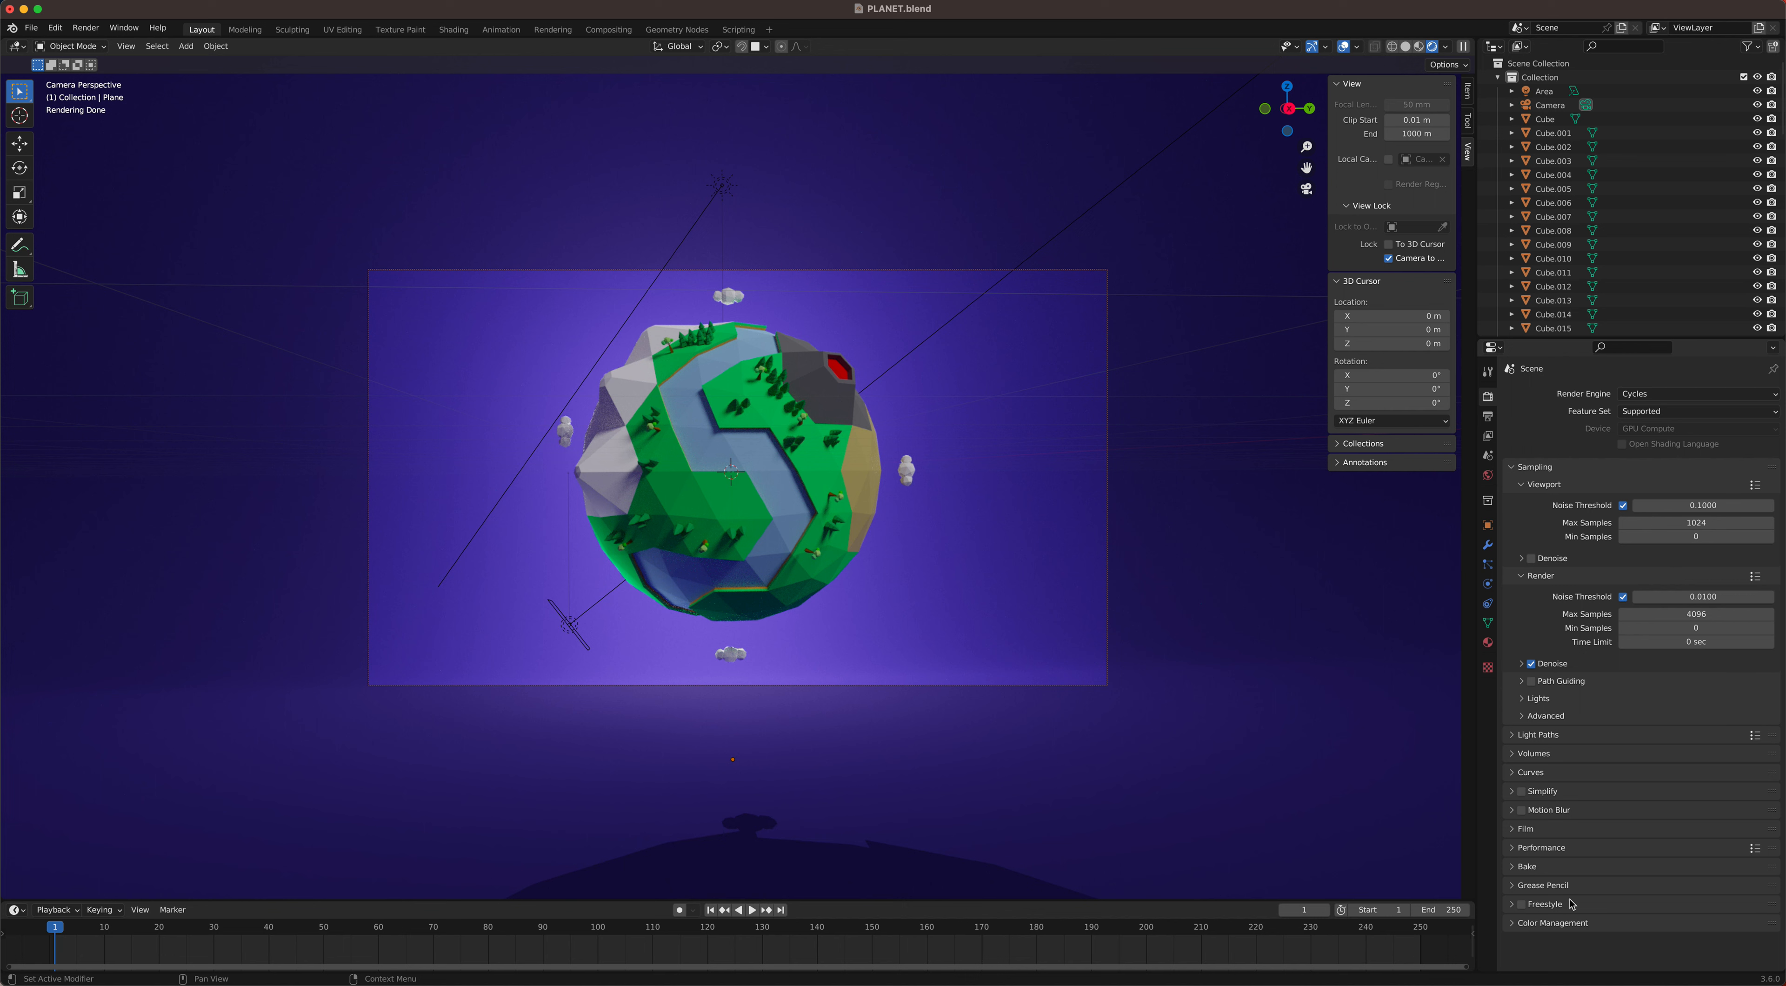
Step: Set the render tile size to 512 and enable denoising for the viewport
left_click(1572, 848)
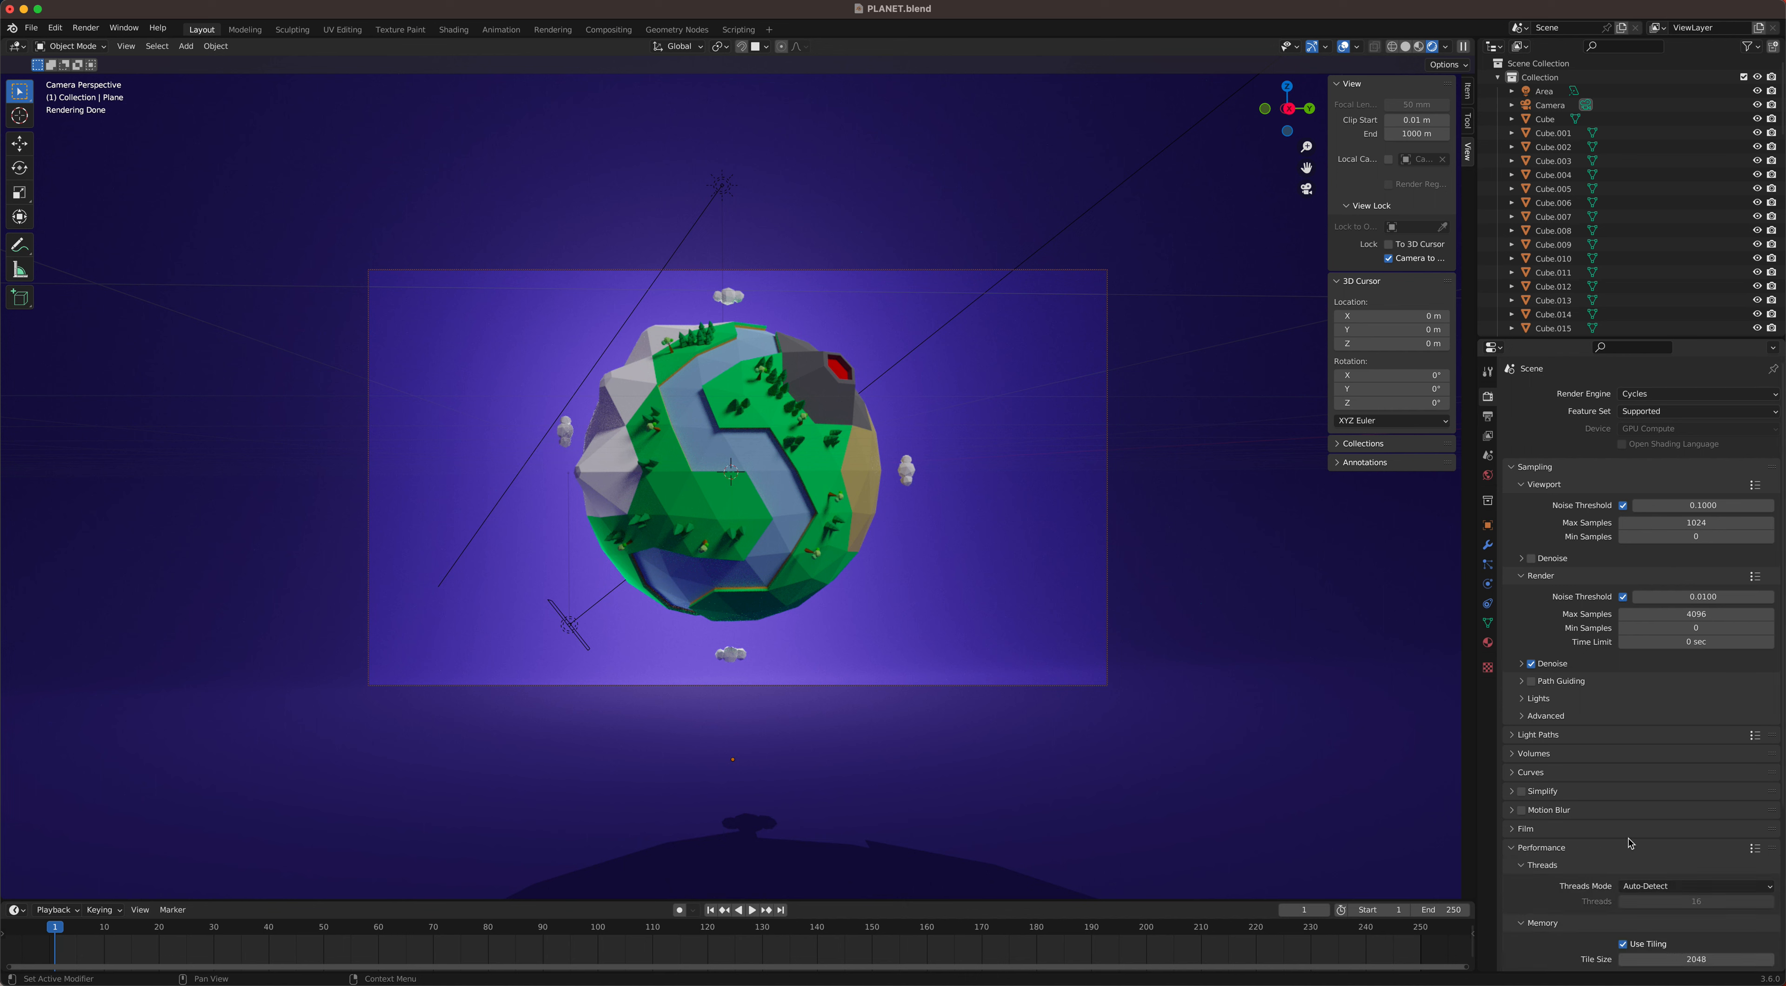
scroll(1691, 844, "down", 2)
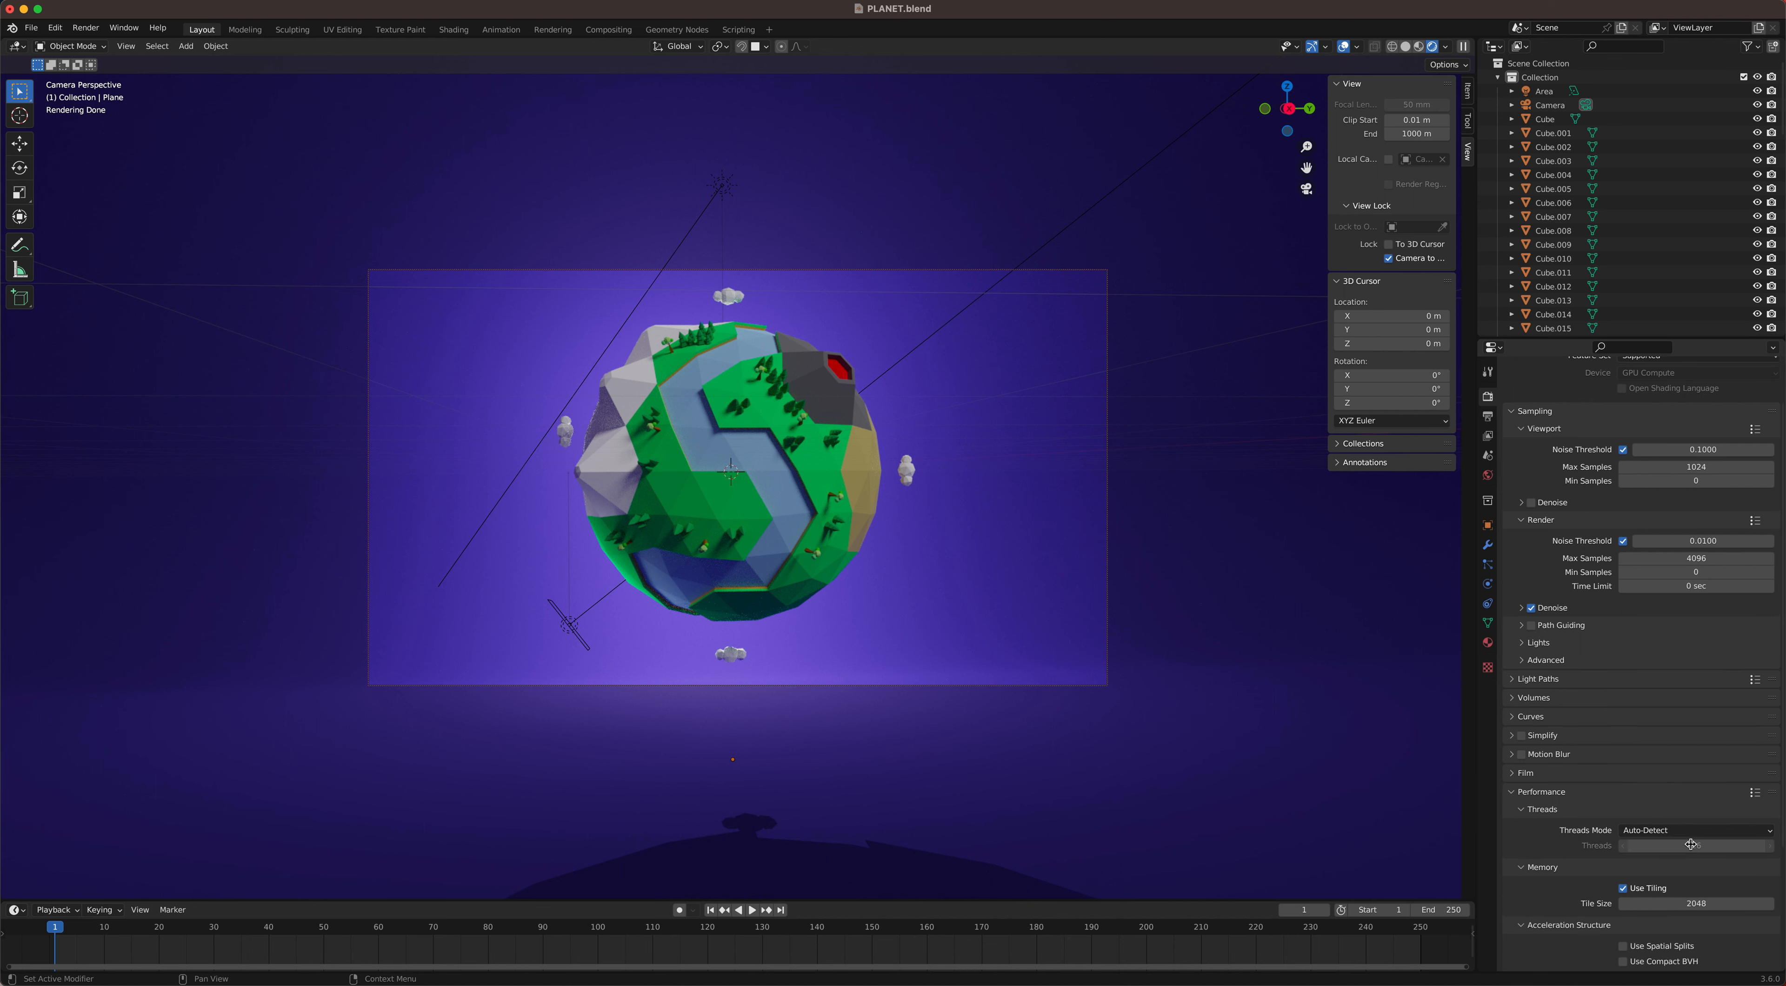
left_click(1709, 904)
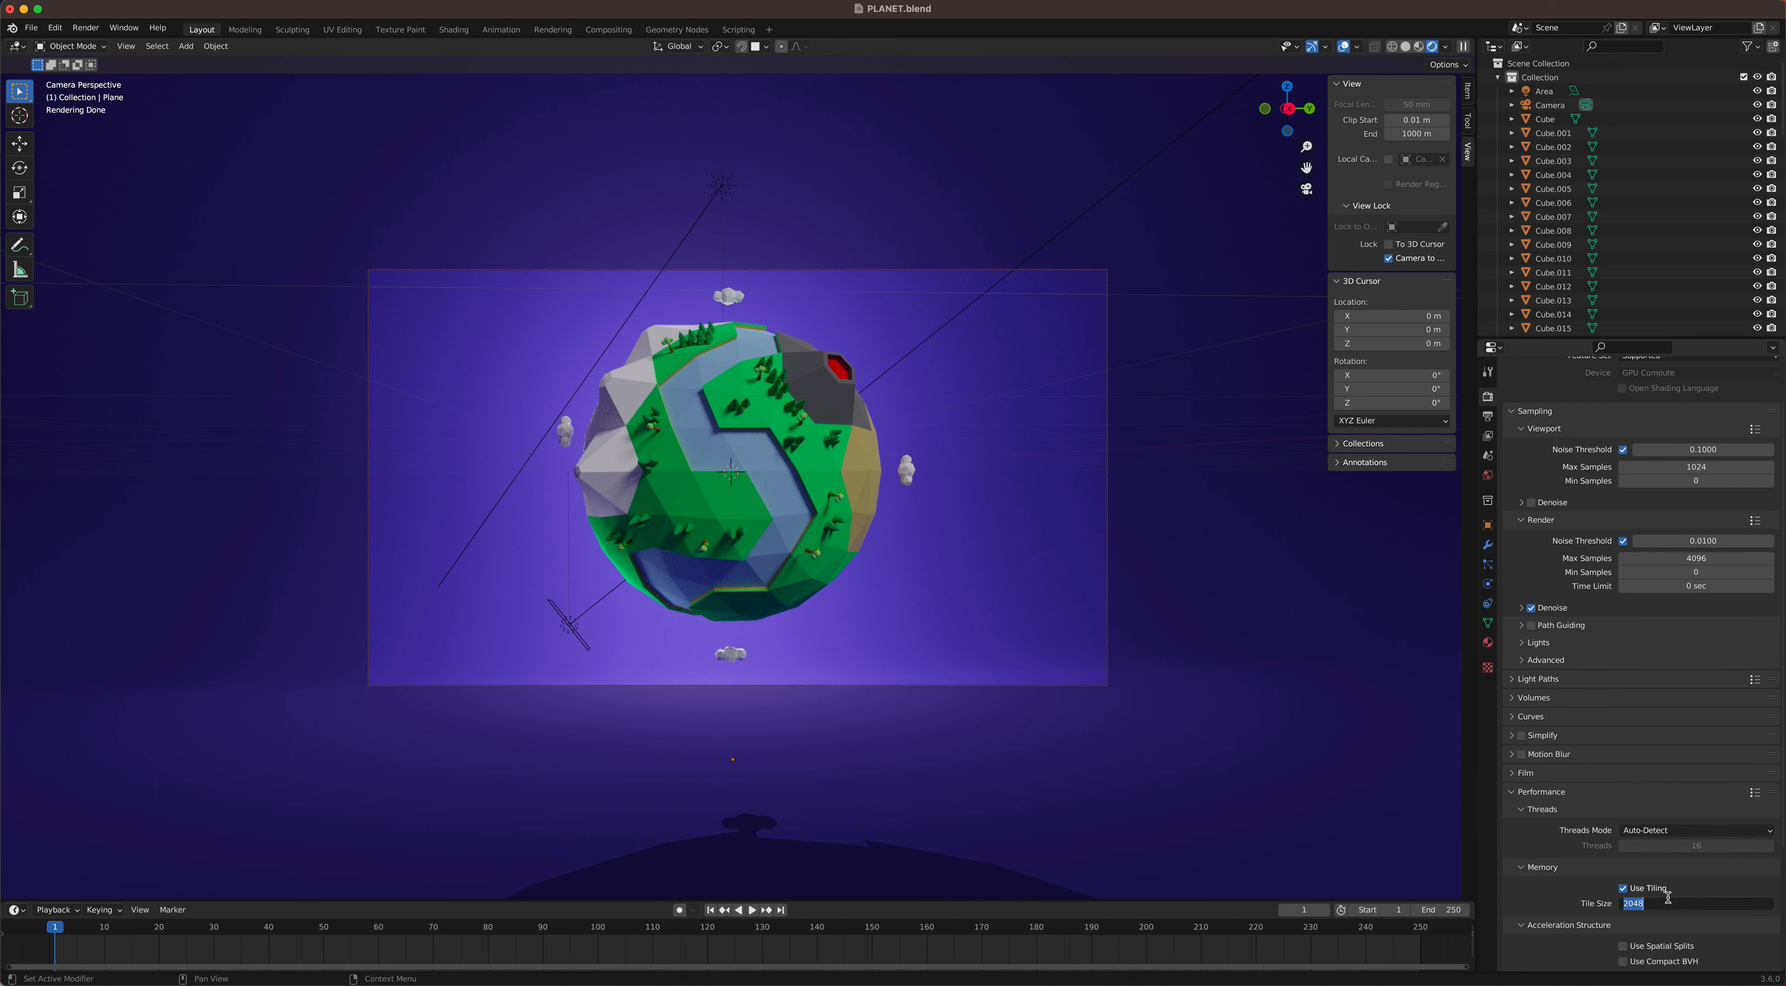
type("512")
key("Return")
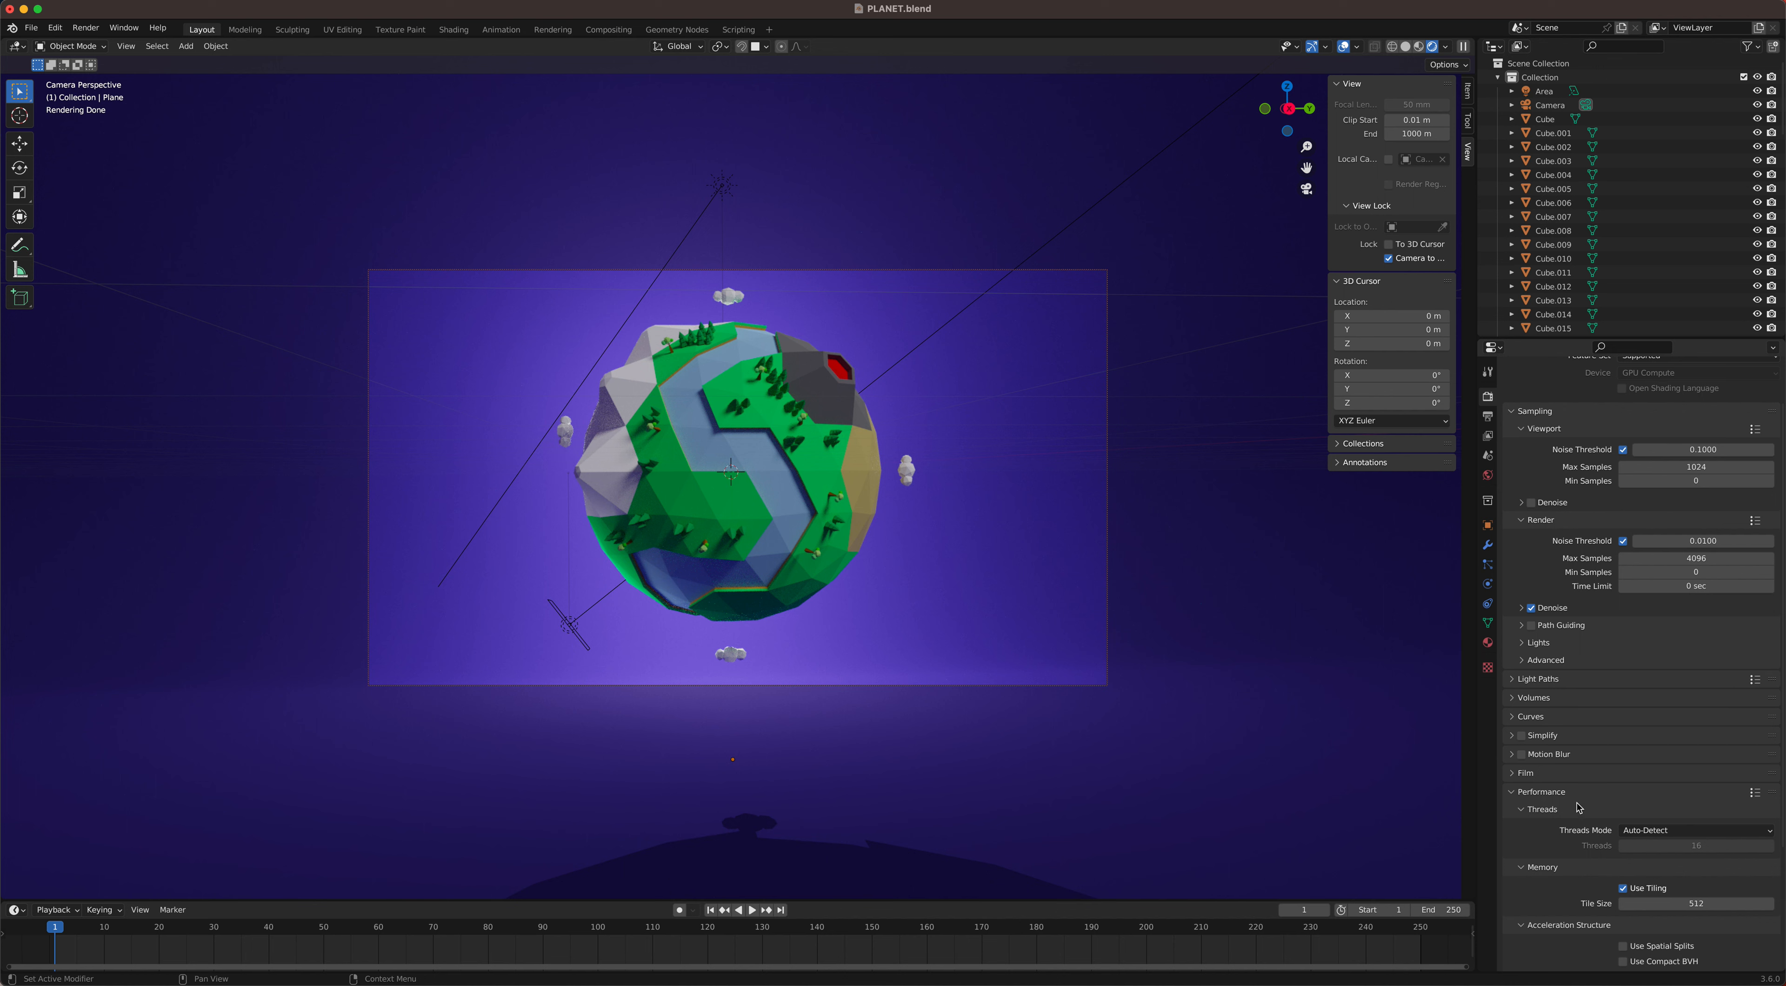
left_click(1531, 503)
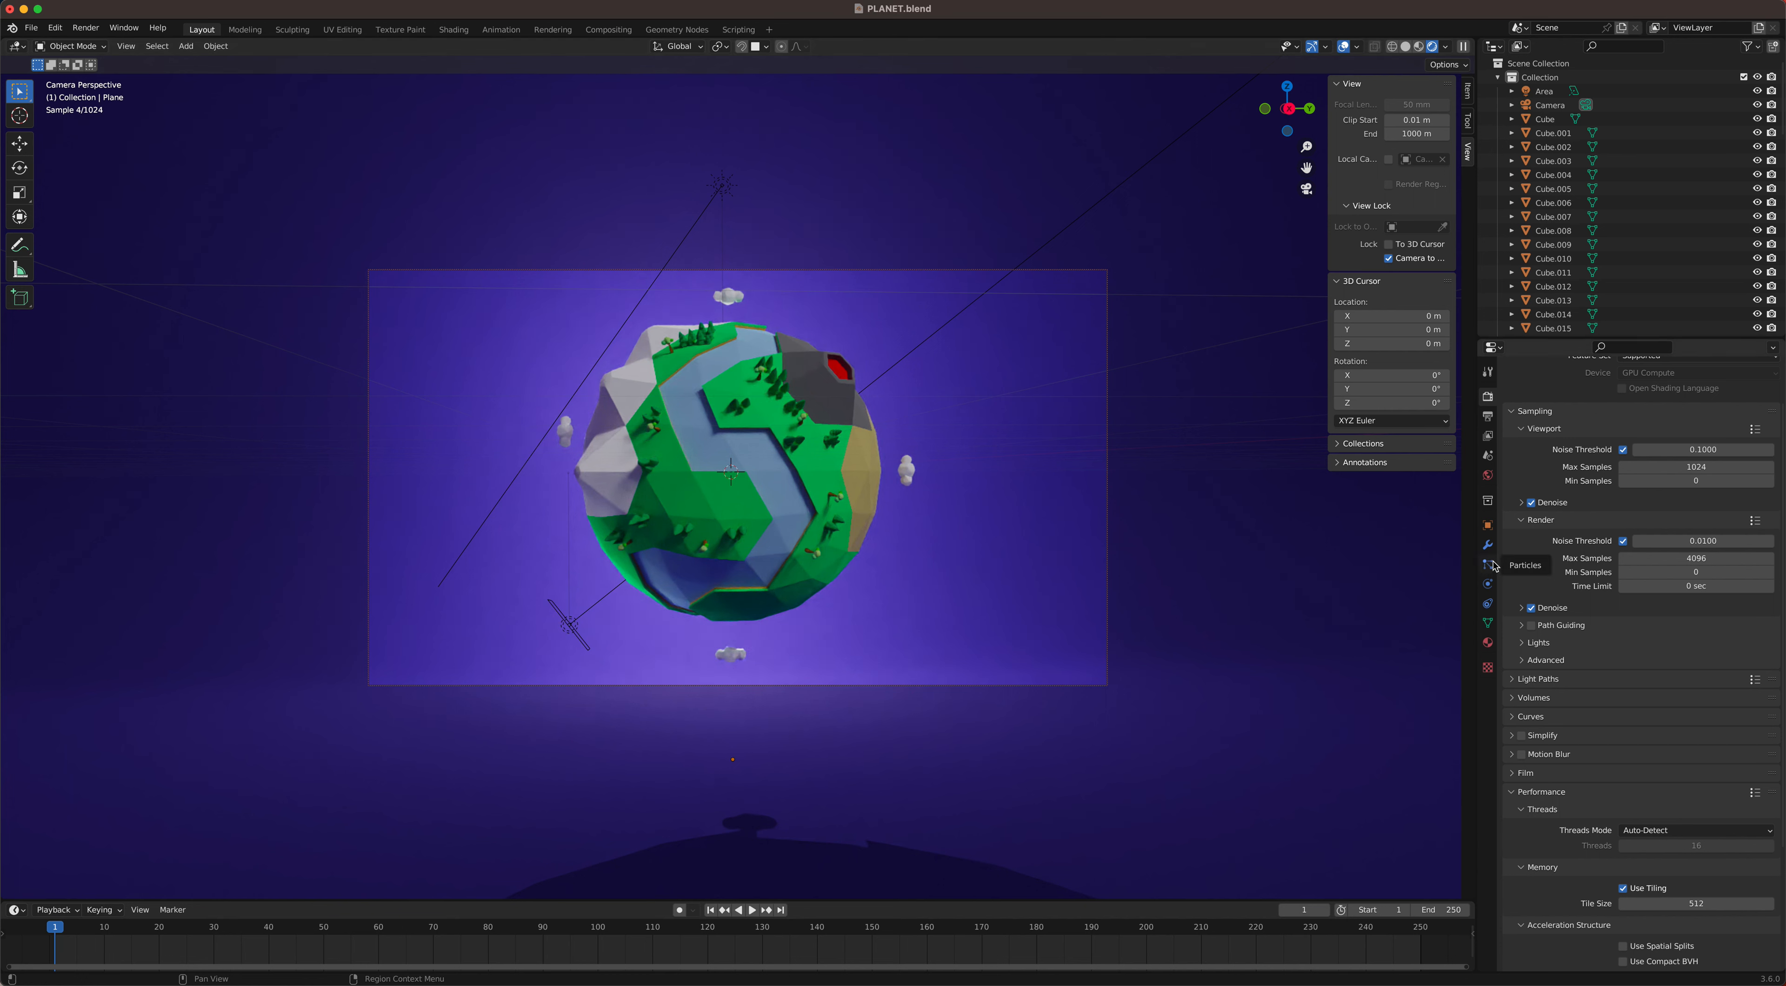
Step: Open the world's sampling and volume settings
left_click(1487, 475)
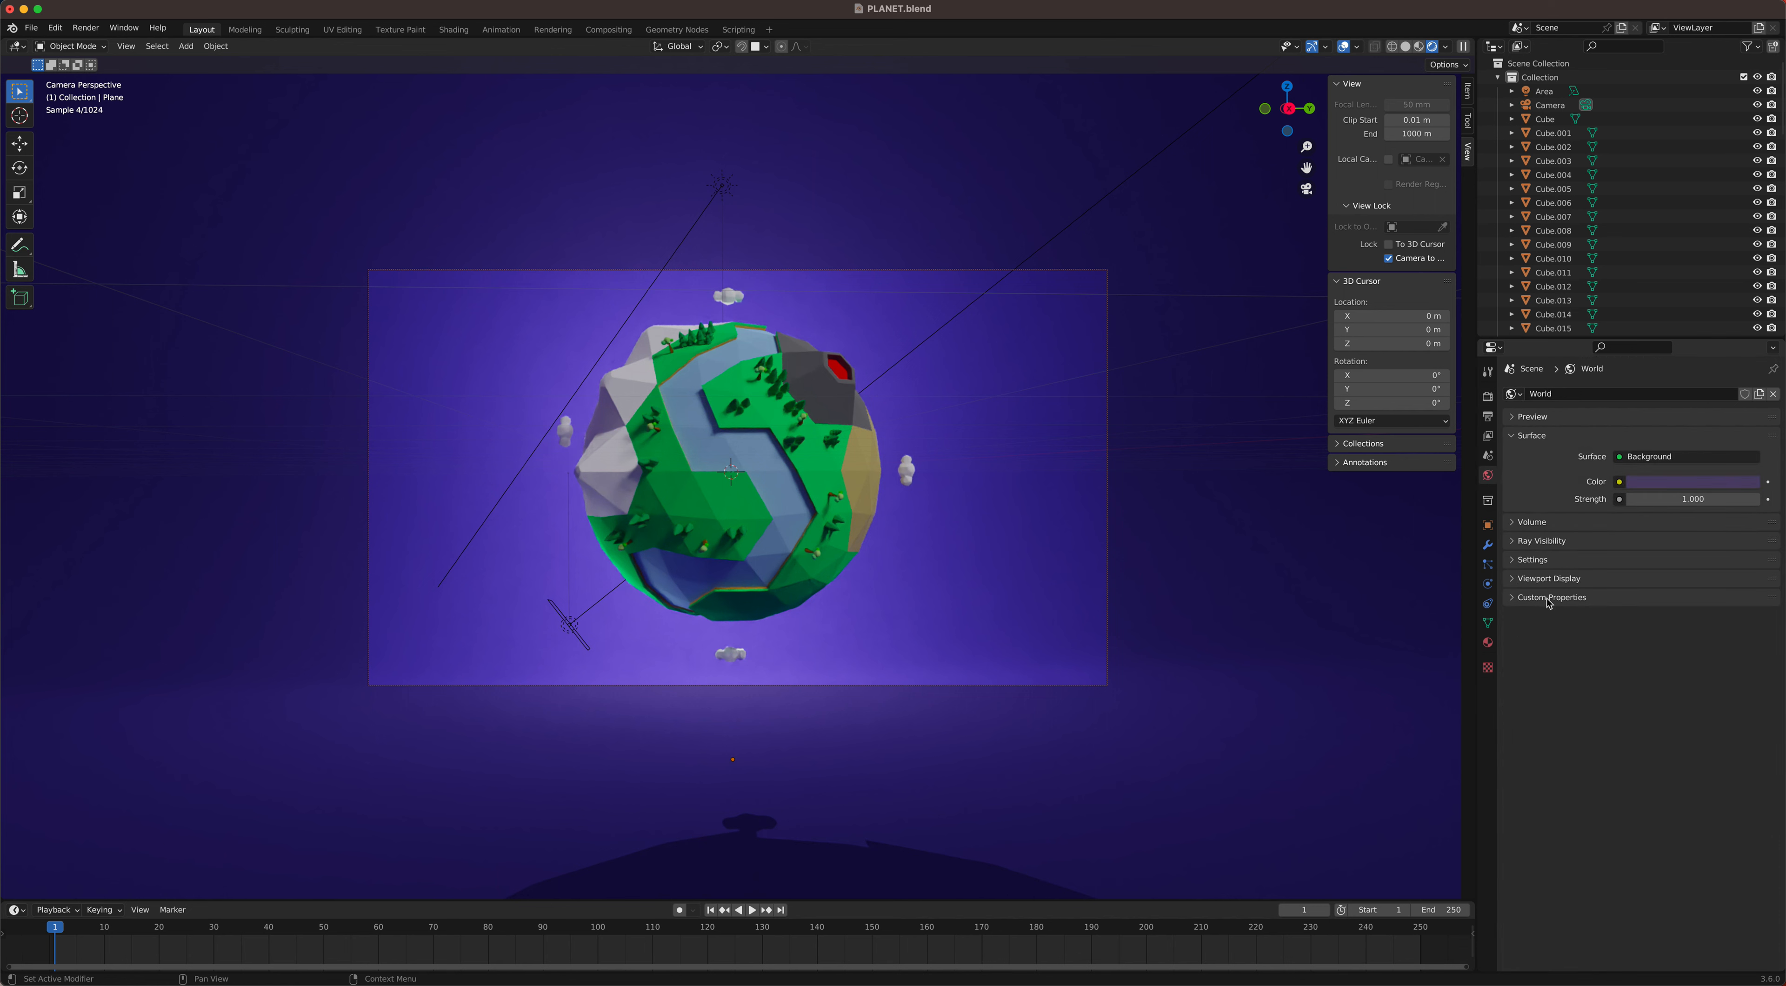
left_click(1533, 560)
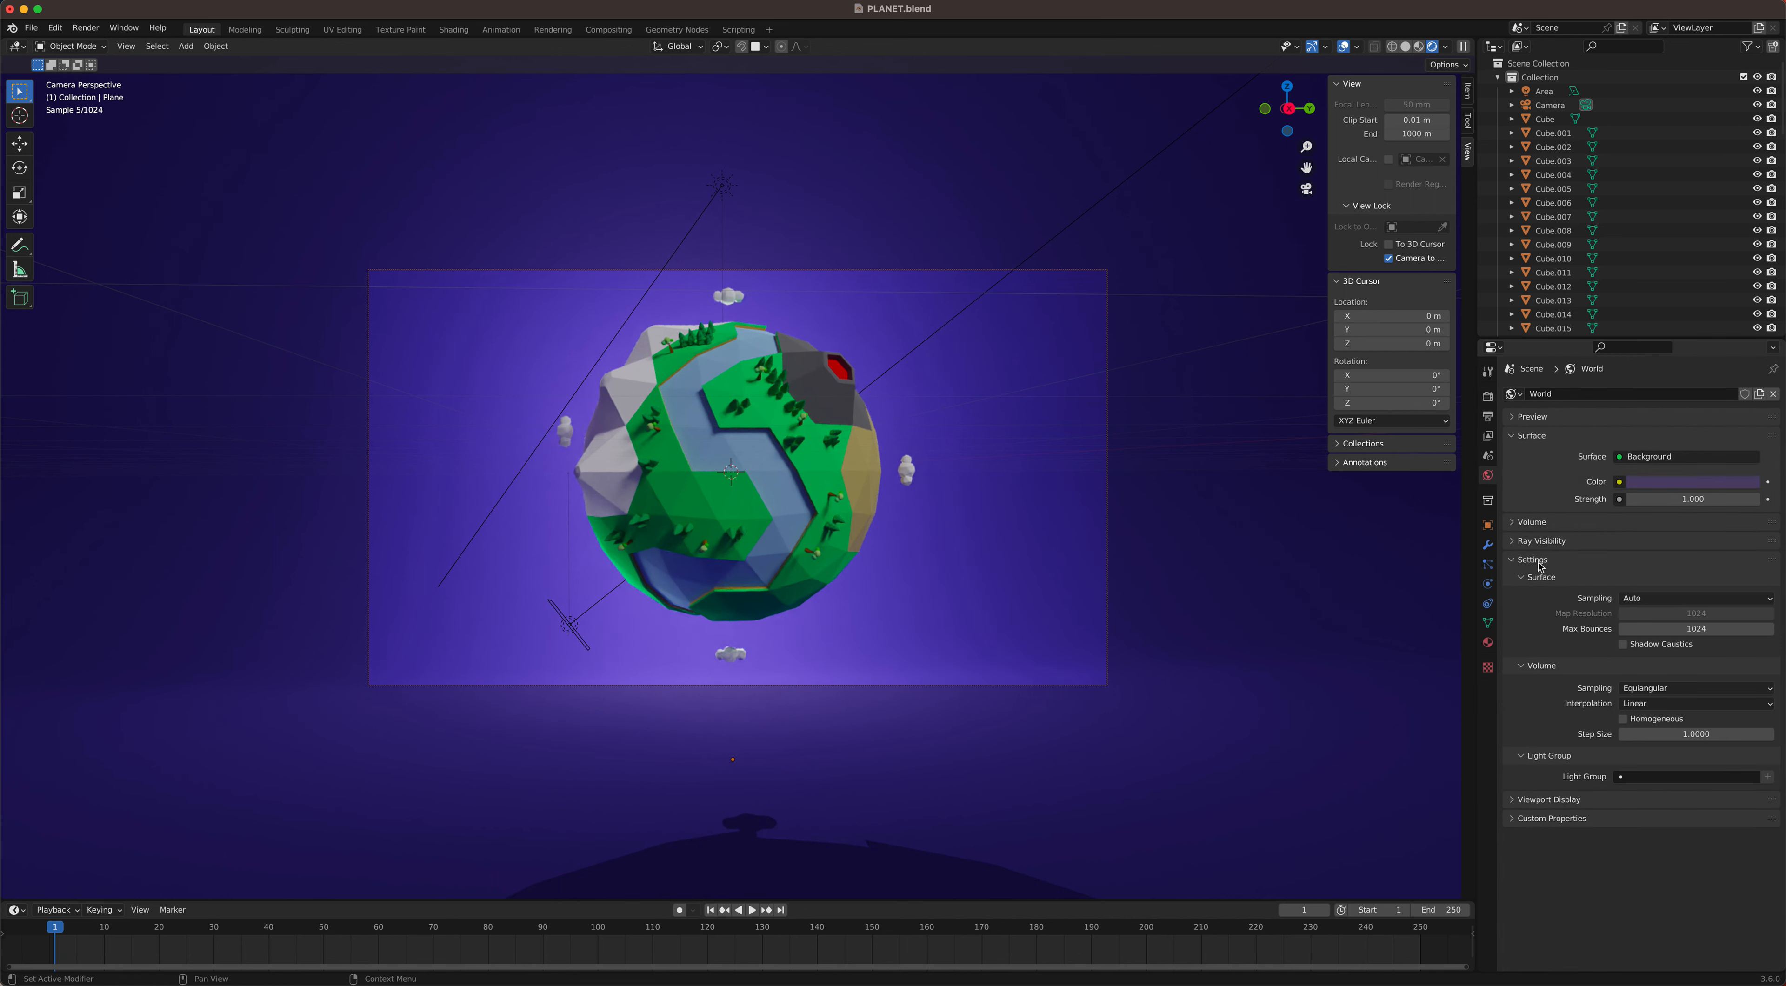